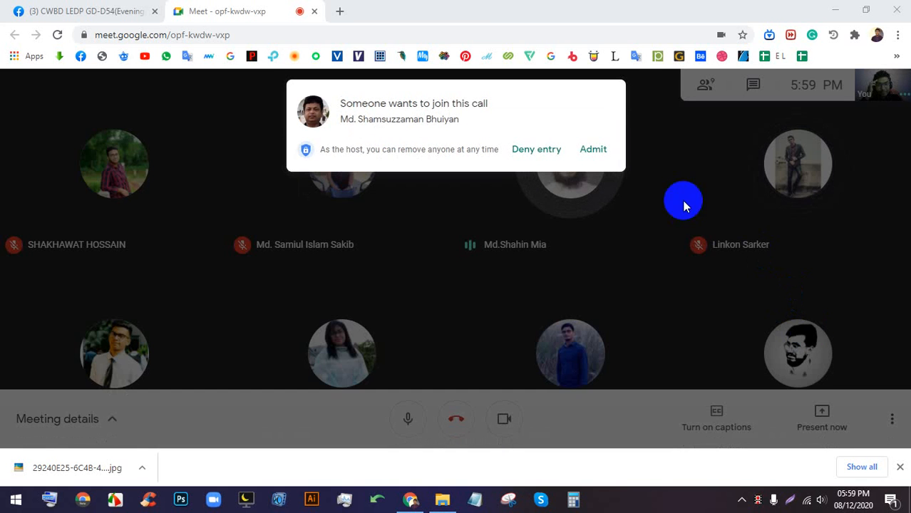
- Admit the person asking to join, then admit everyone else waiting with Admit all
{"action": "left_click", "coordinate": [603, 151]}
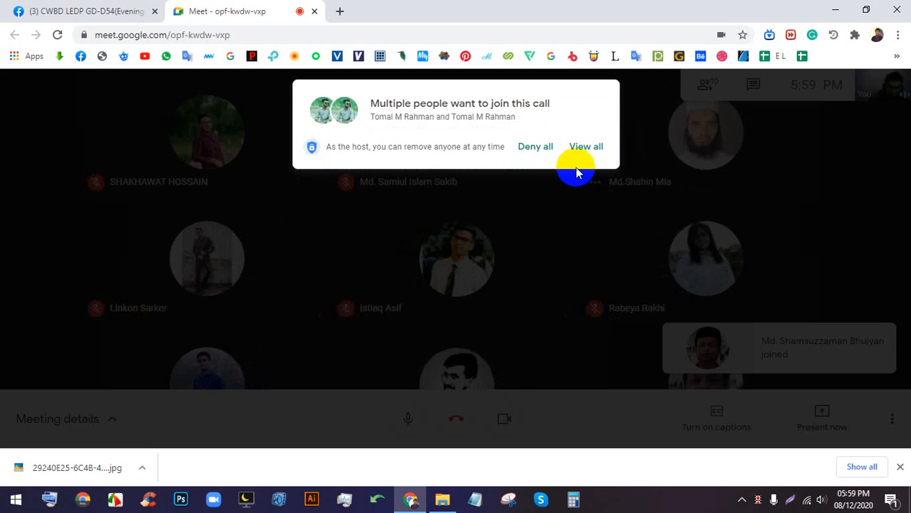
{"action": "left_click", "coordinate": [584, 151]}
{"action": "left_click", "coordinate": [597, 234]}
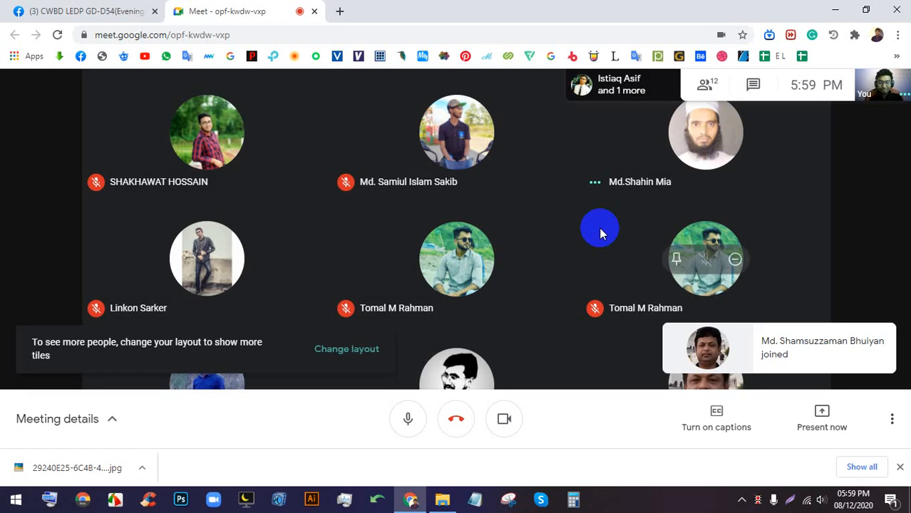
- Turn the camera off, close the downloads bar, admit the next participant, and turn the camera on
{"action": "left_click", "coordinate": [504, 418]}
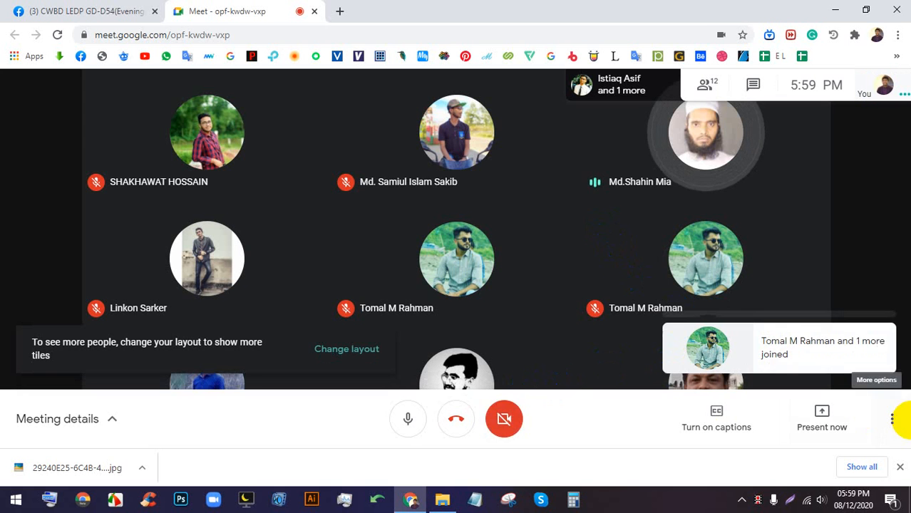
{"action": "left_click", "coordinate": [899, 467]}
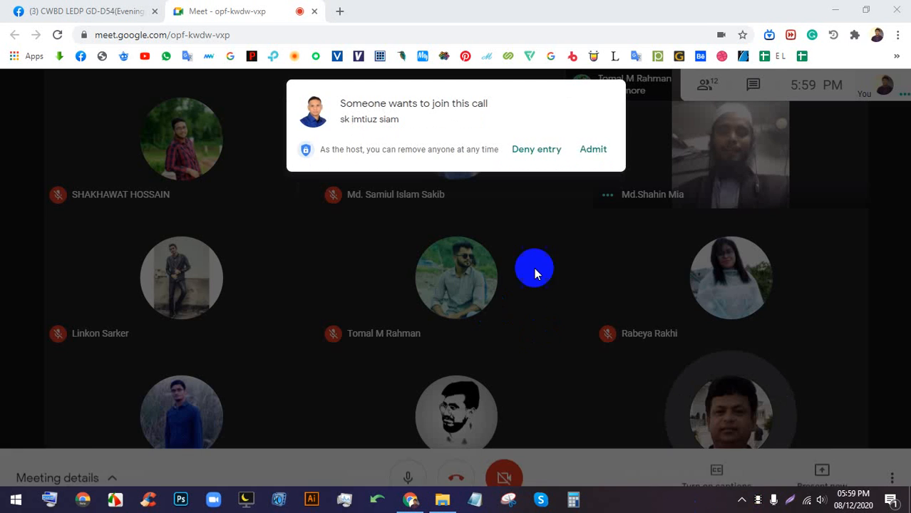
{"action": "left_click", "coordinate": [595, 151]}
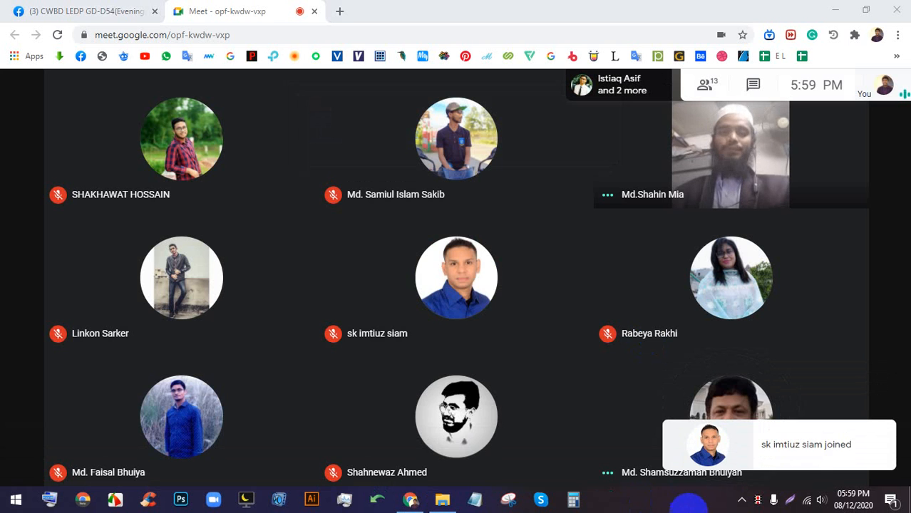
{"action": "left_click", "coordinate": [503, 456]}
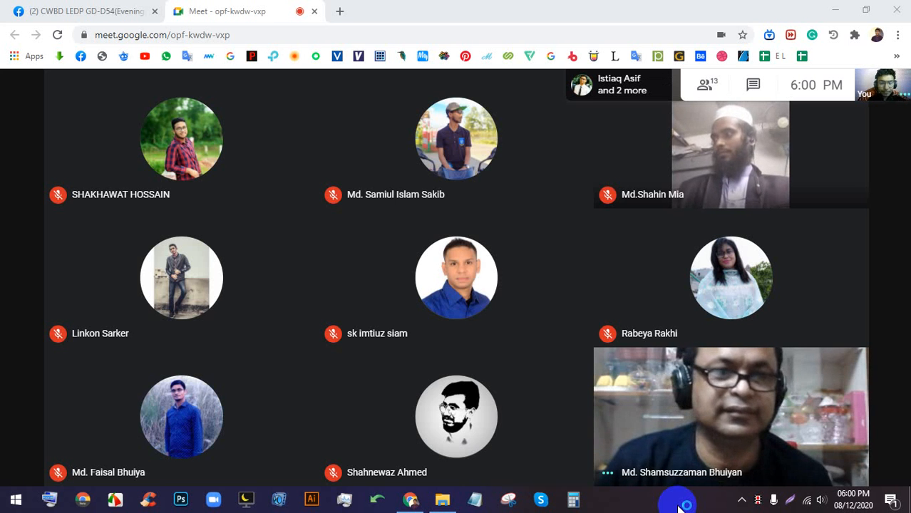
{"action": "mouse_move", "coordinate": [666, 449]}
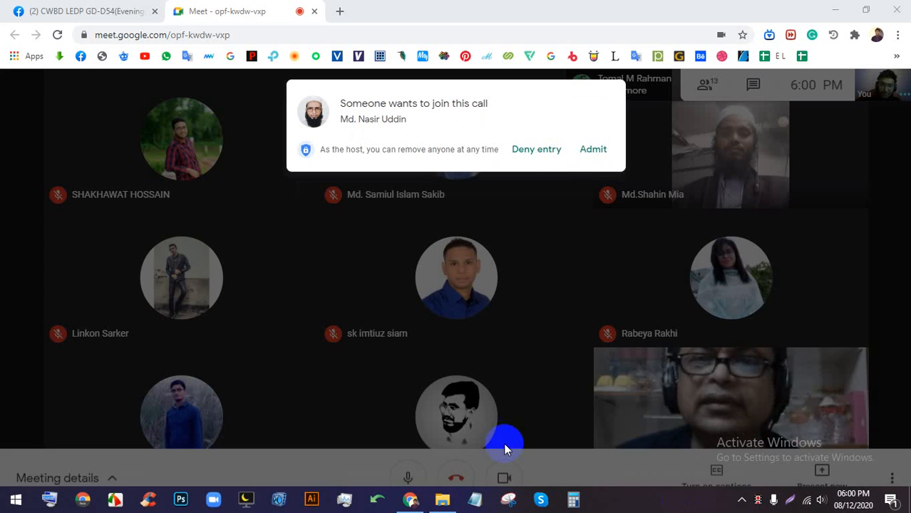
- Admit the next join request, bringing the call to 15 participants
{"action": "left_click", "coordinate": [589, 153]}
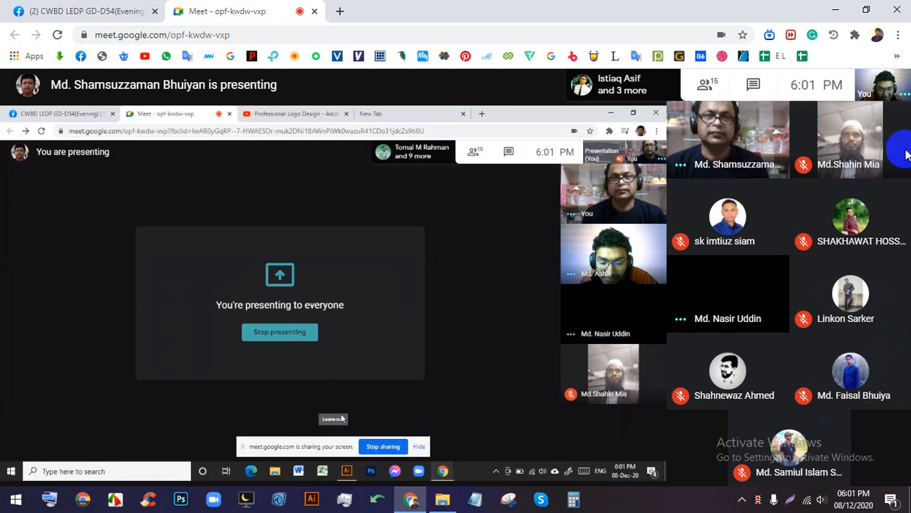
- Turn the camera off, pin the shared presentation full screen, and admit the next join request
{"action": "left_click", "coordinate": [503, 454]}
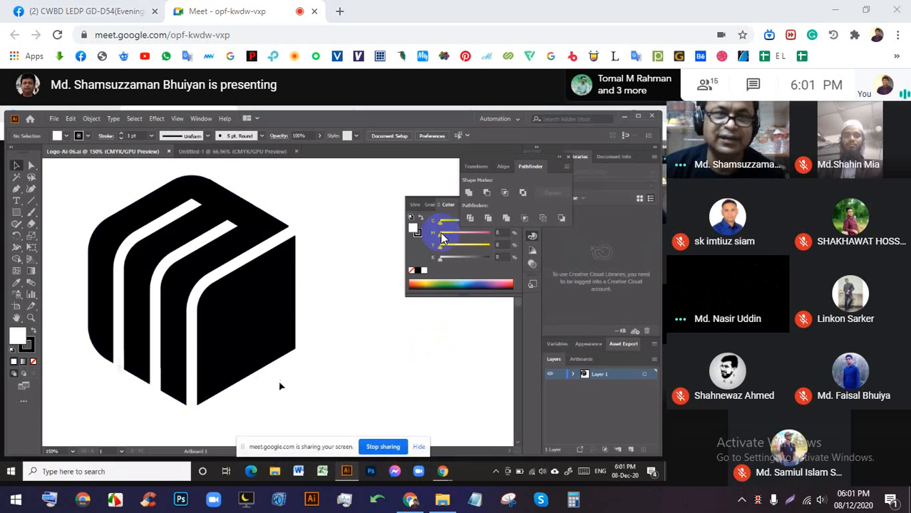
{"action": "left_click", "coordinate": [317, 298]}
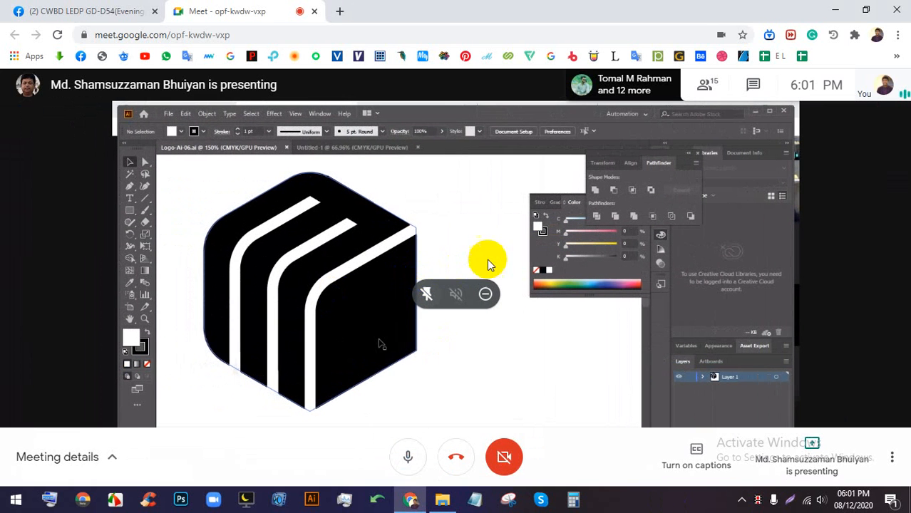
{"action": "double_click", "coordinate": [567, 224]}
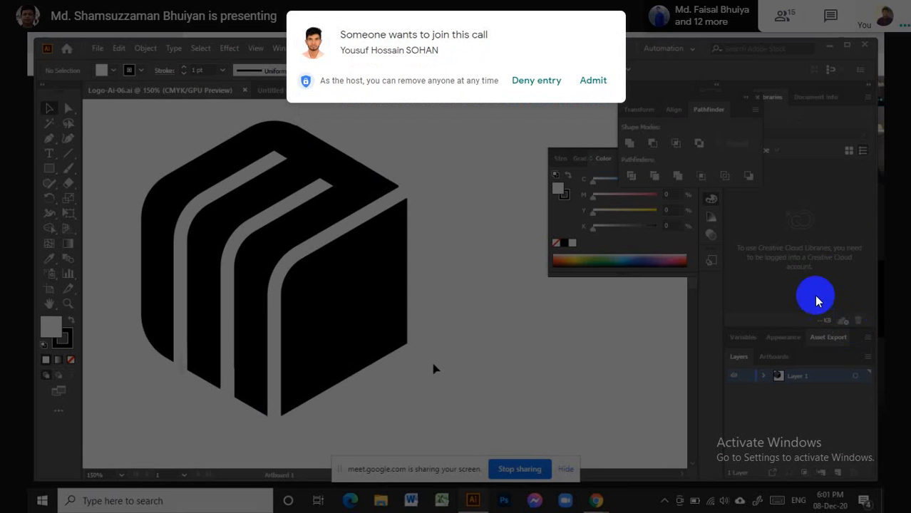
{"action": "left_click", "coordinate": [586, 80]}
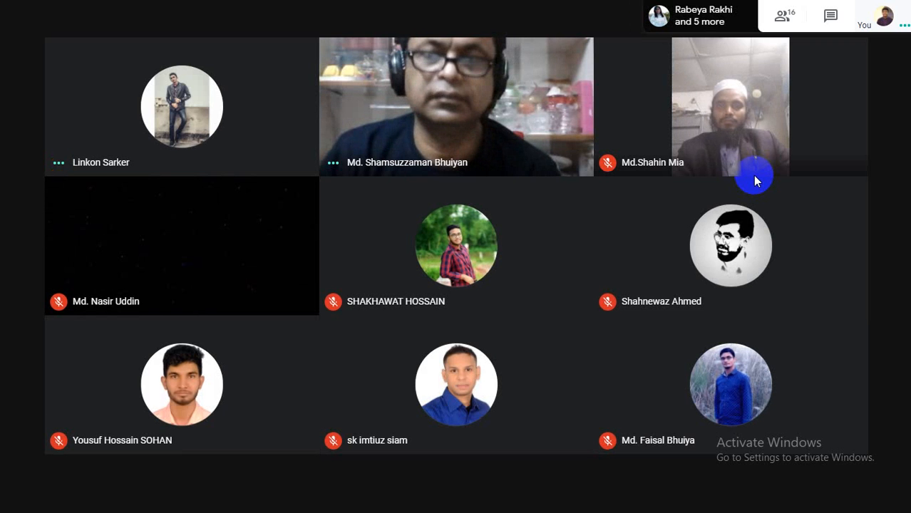
- Exit full screen, present your entire screen to the call, and turn your camera back on
{"action": "left_click", "coordinate": [452, 42]}
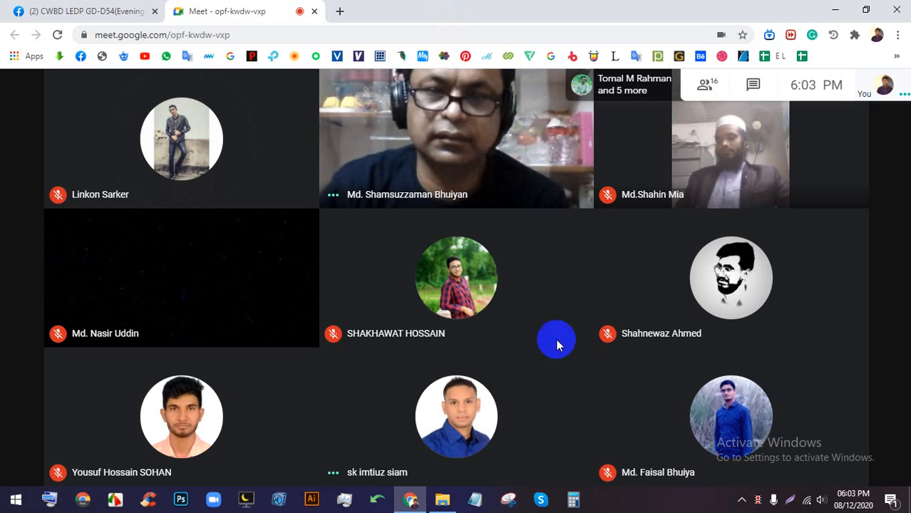
{"action": "left_click", "coordinate": [784, 446]}
{"action": "left_click", "coordinate": [773, 347]}
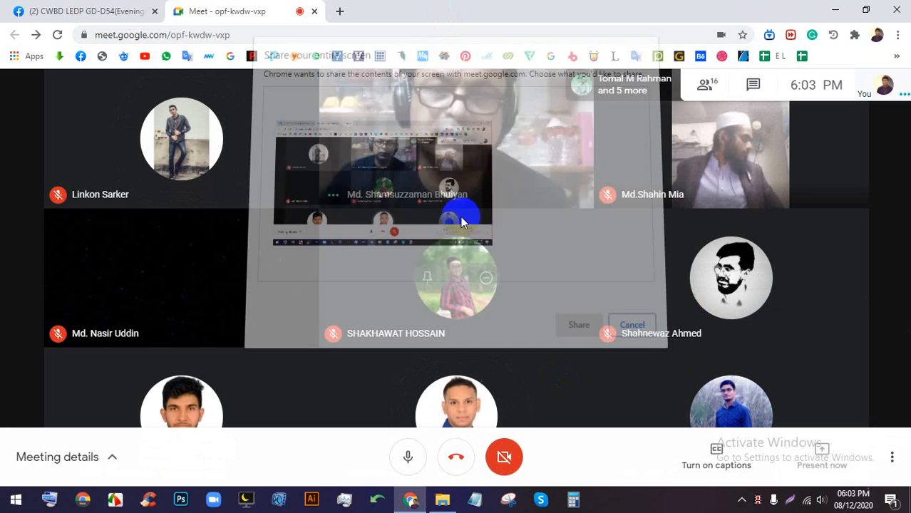
{"action": "left_click", "coordinate": [570, 320]}
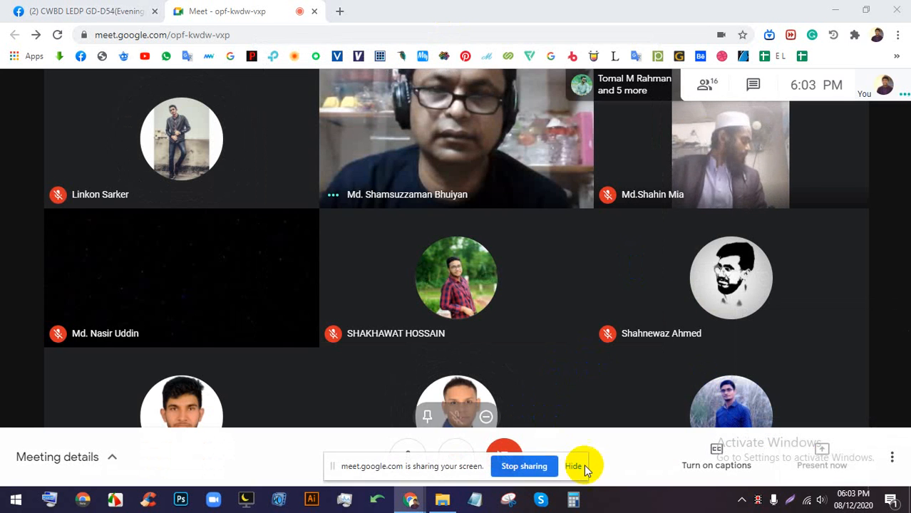
{"action": "left_click", "coordinate": [574, 466]}
{"action": "left_click", "coordinate": [506, 457]}
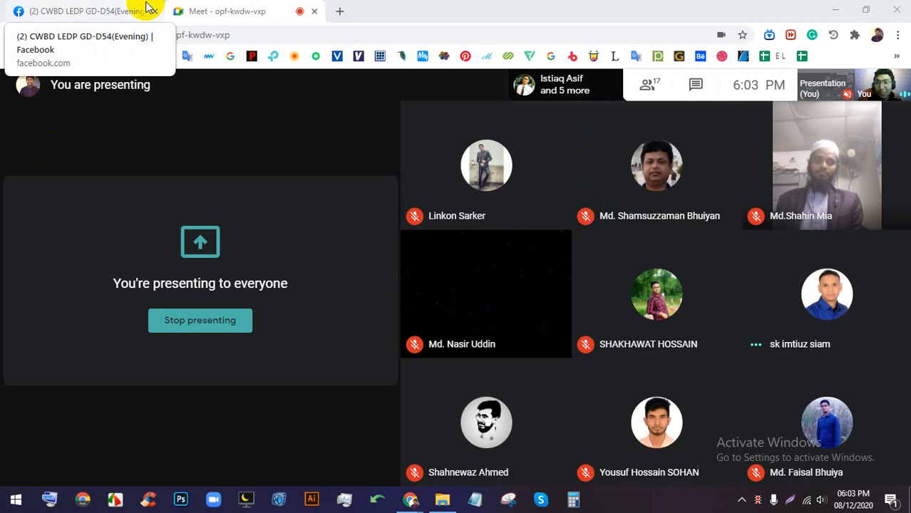
- On the Facebook group page, minimize both Messenger chat windows
{"action": "left_click", "coordinate": [86, 12]}
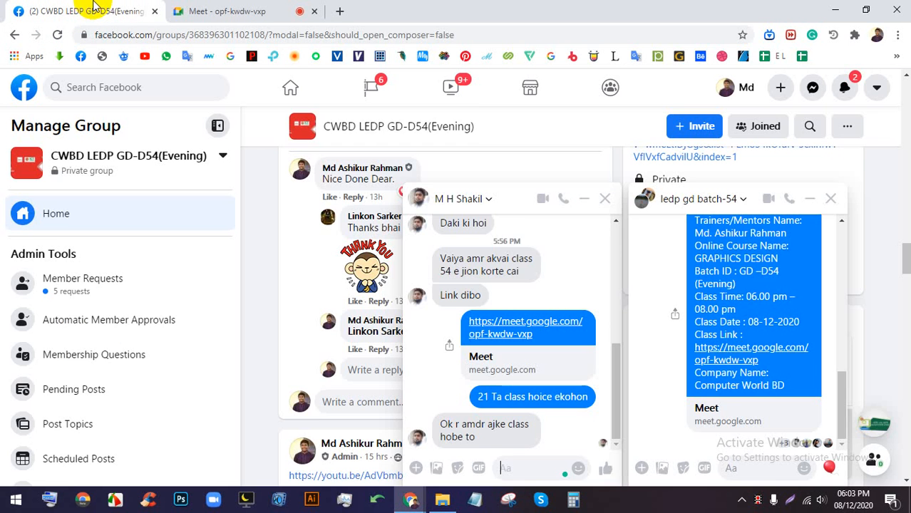
{"action": "left_click", "coordinate": [810, 198]}
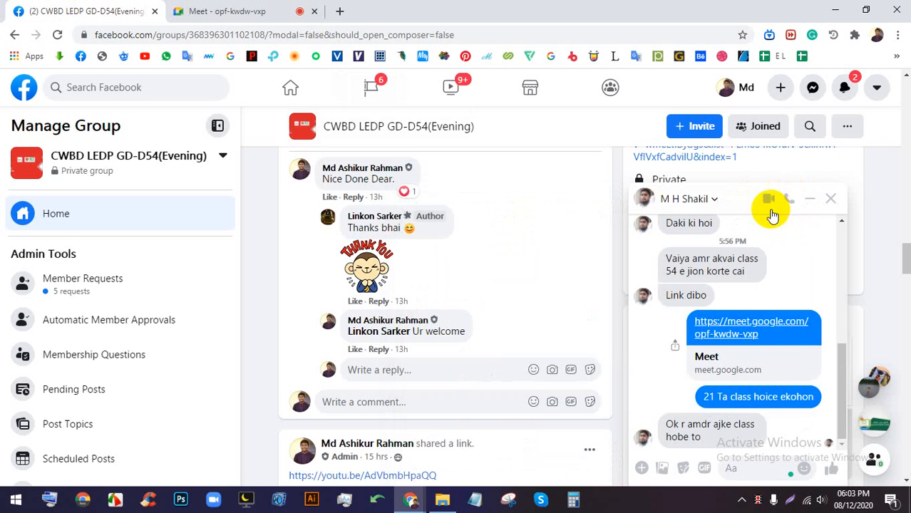
{"action": "left_click", "coordinate": [811, 193]}
- Open the blue-and-yellow striped tube image at full size, then return to the Meet tab
{"action": "scroll", "coordinate": [529, 272], "scroll_direction": "down", "scroll_amount": 5}
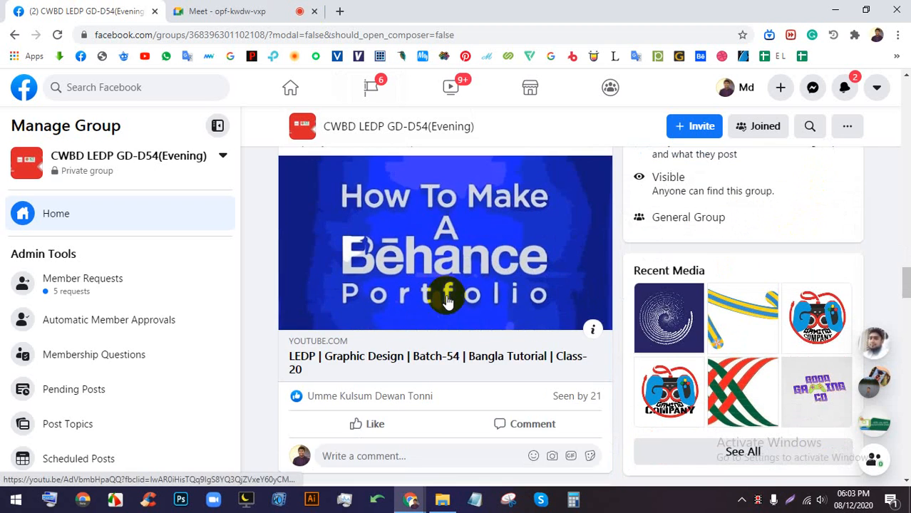
{"action": "scroll", "coordinate": [448, 303], "scroll_direction": "up", "scroll_amount": 6}
{"action": "scroll", "coordinate": [447, 302], "scroll_direction": "up", "scroll_amount": 15}
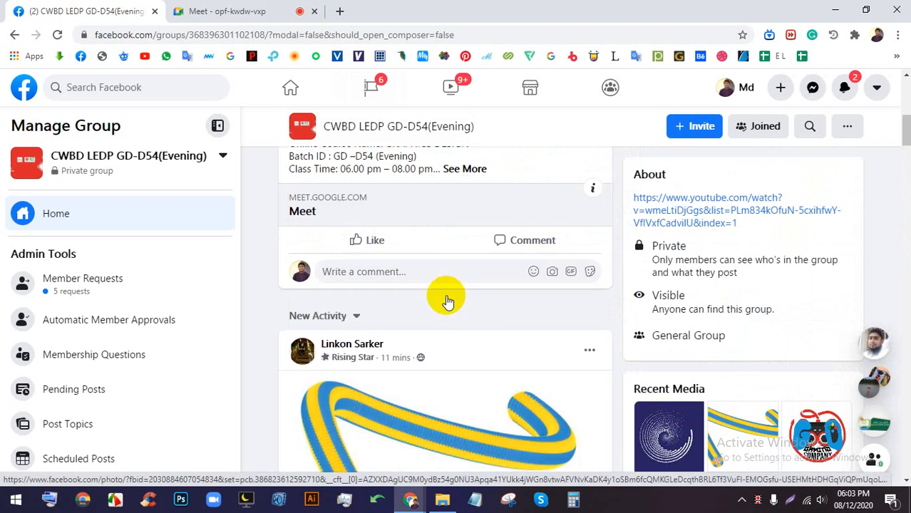
{"action": "scroll", "coordinate": [448, 295], "scroll_direction": "down", "scroll_amount": 10}
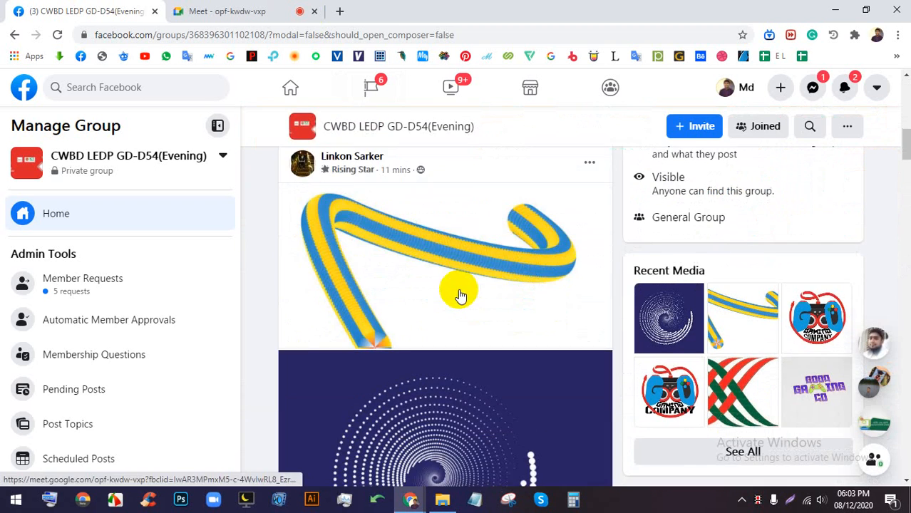
{"action": "left_click", "coordinate": [449, 239]}
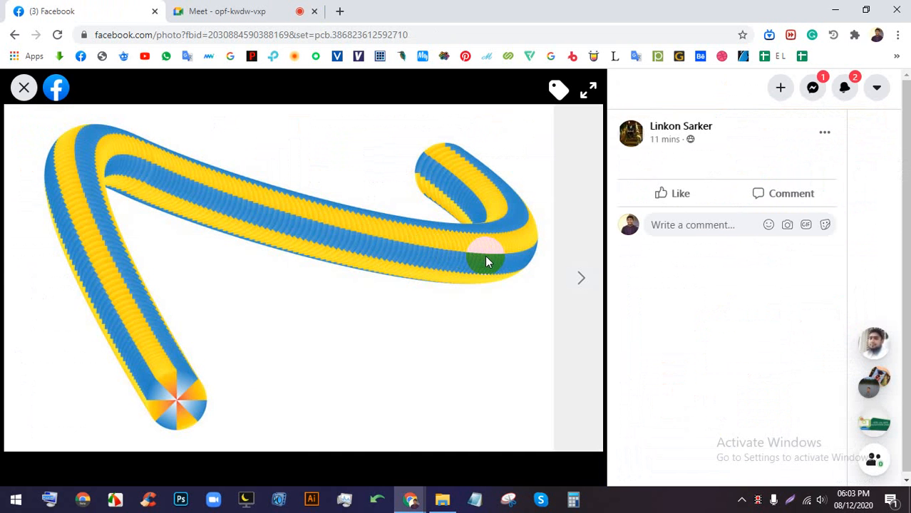
{"action": "left_click", "coordinate": [197, 9]}
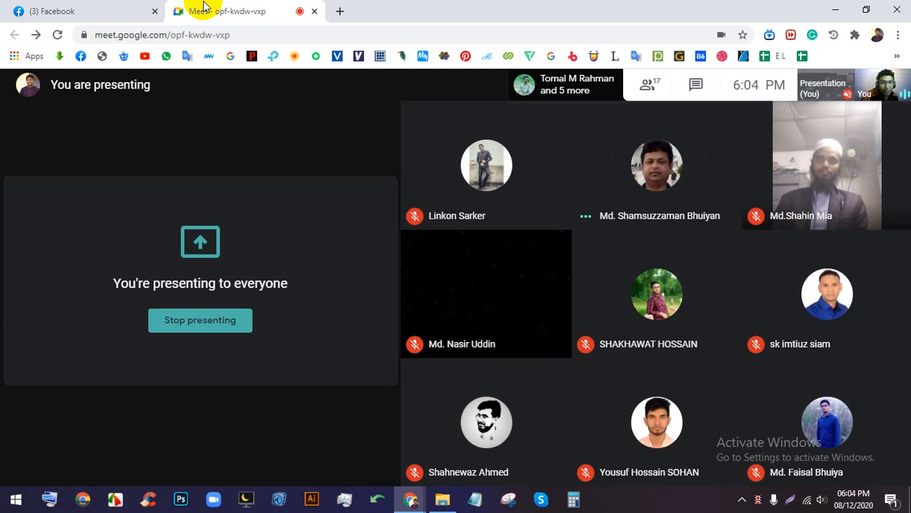
- Admit the waiting participant, bringing the call to 18, then show the striped tube photo again
{"action": "left_click", "coordinate": [67, 11]}
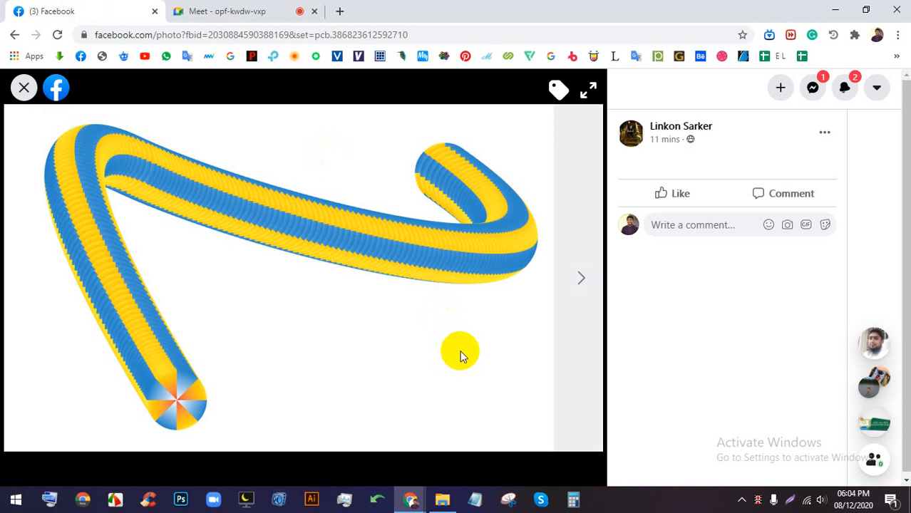
{"action": "left_click", "coordinate": [240, 11]}
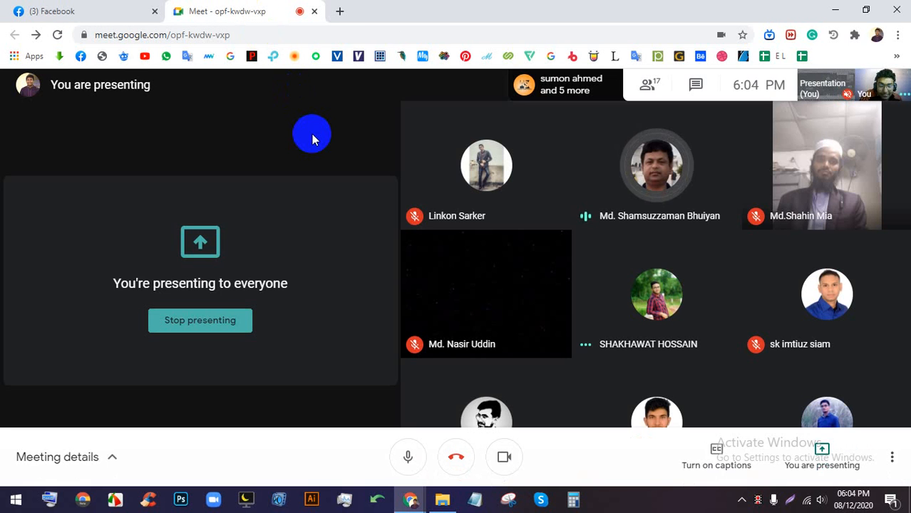
{"action": "left_click", "coordinate": [9, 7]}
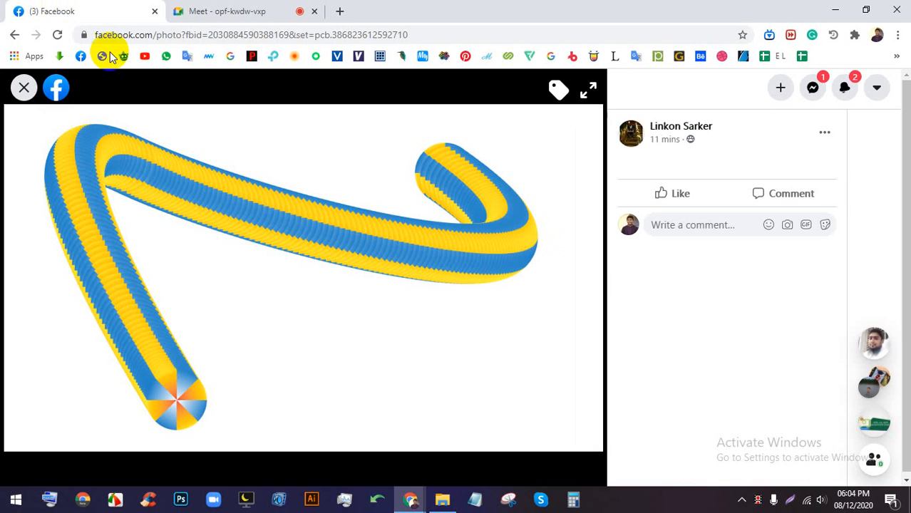
{"action": "left_click", "coordinate": [283, 7]}
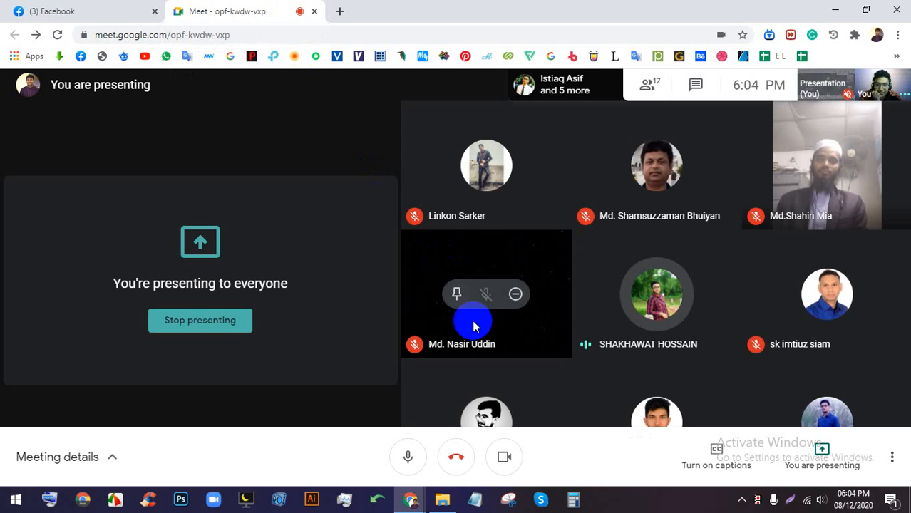
{"action": "left_click", "coordinate": [676, 505]}
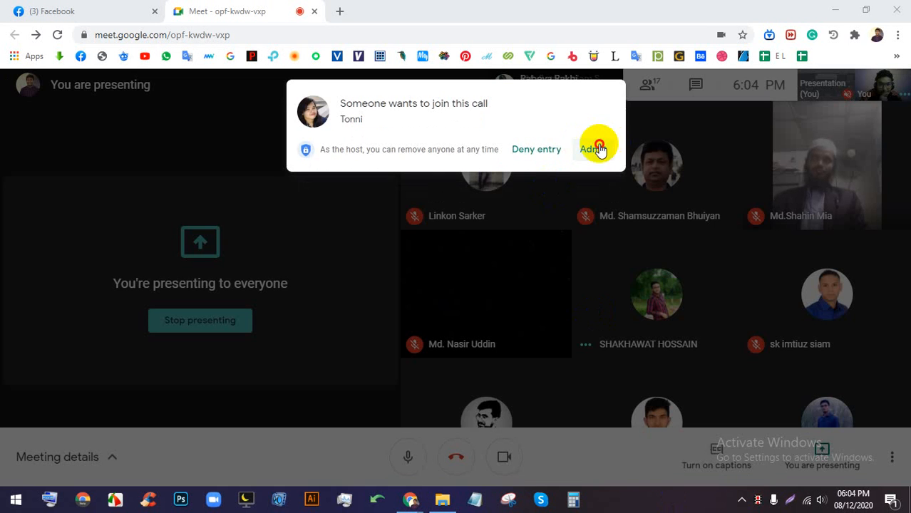
{"action": "left_click", "coordinate": [595, 148]}
{"action": "left_click", "coordinate": [647, 508]}
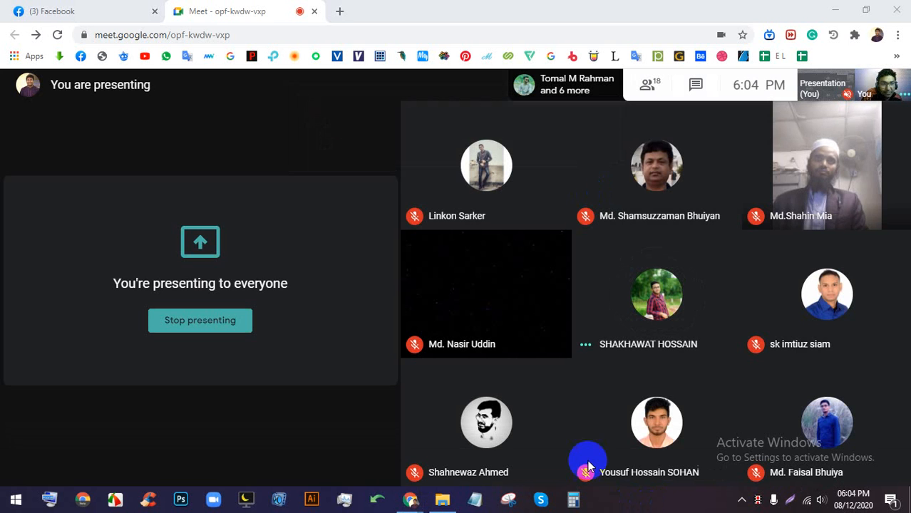
{"action": "left_click", "coordinate": [49, 7]}
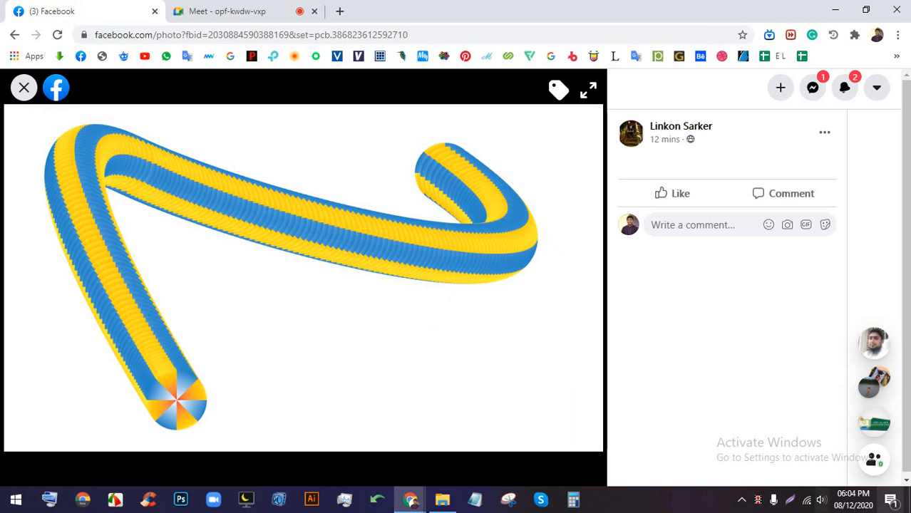
- Move to the dotted spiral photo, like it, and close the viewer
{"action": "left_click", "coordinate": [576, 283]}
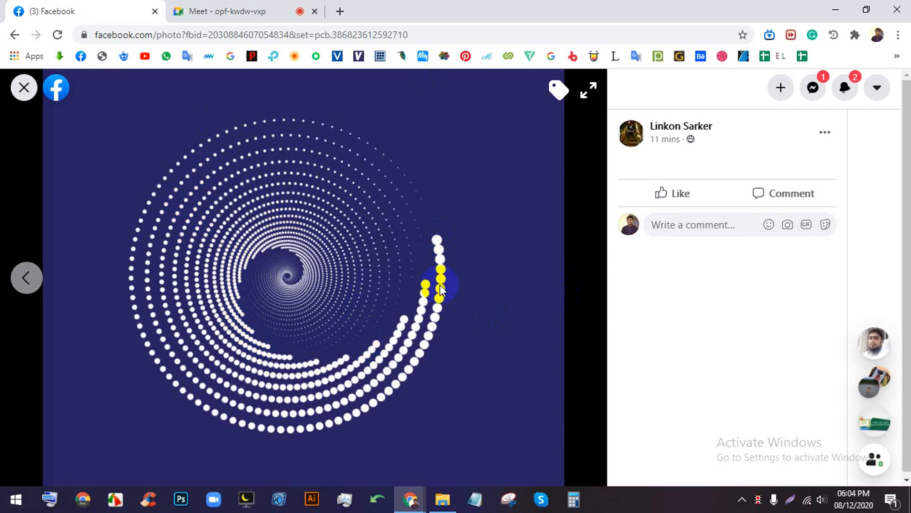
{"action": "left_click", "coordinate": [672, 193]}
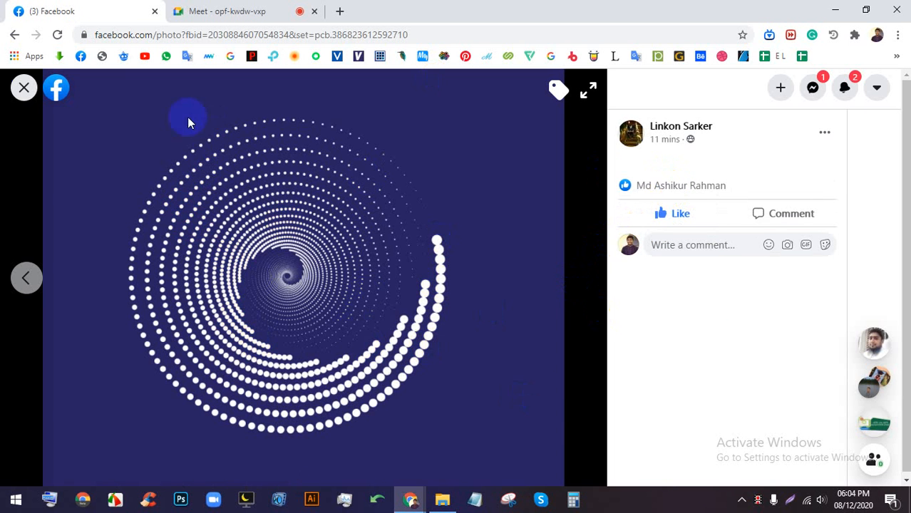
{"action": "left_click", "coordinate": [22, 87]}
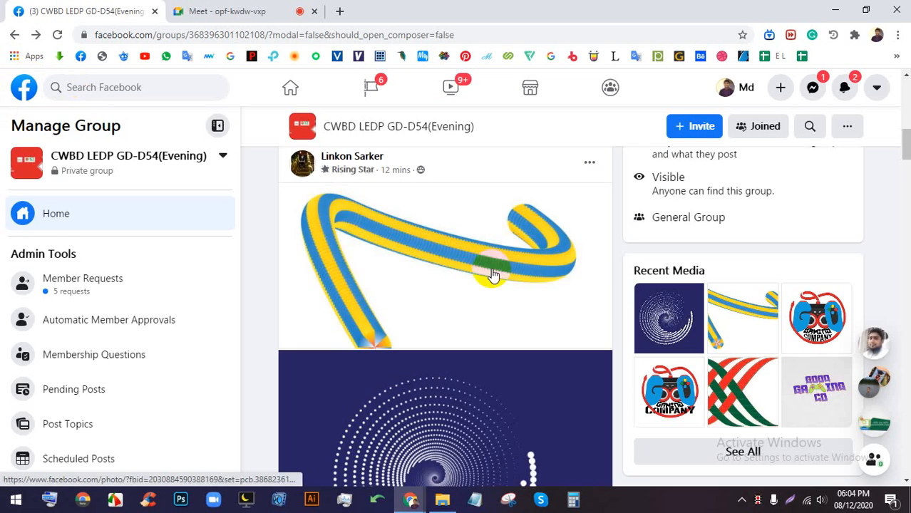
- Open the Gaming Company logo post and show its second logo photo
{"action": "scroll", "coordinate": [492, 275], "scroll_direction": "down", "scroll_amount": 10}
{"action": "left_click", "coordinate": [459, 270]}
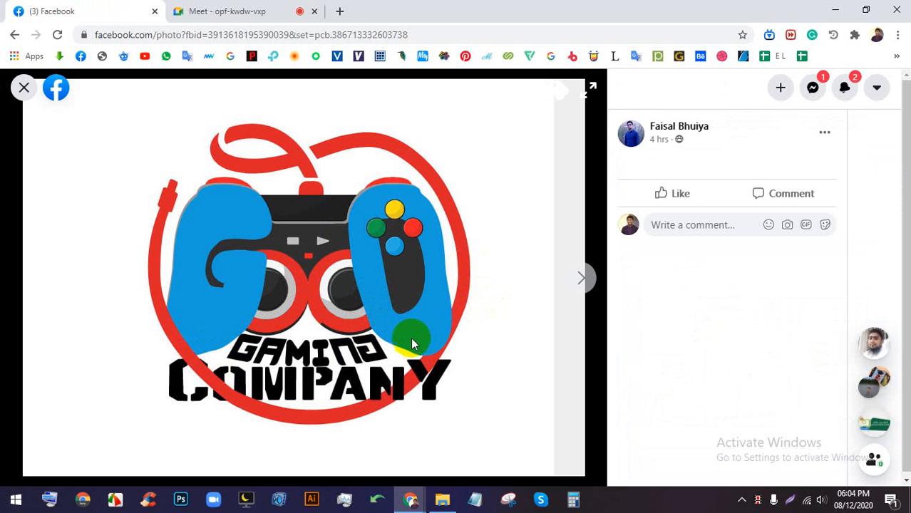
{"action": "left_click", "coordinate": [577, 278]}
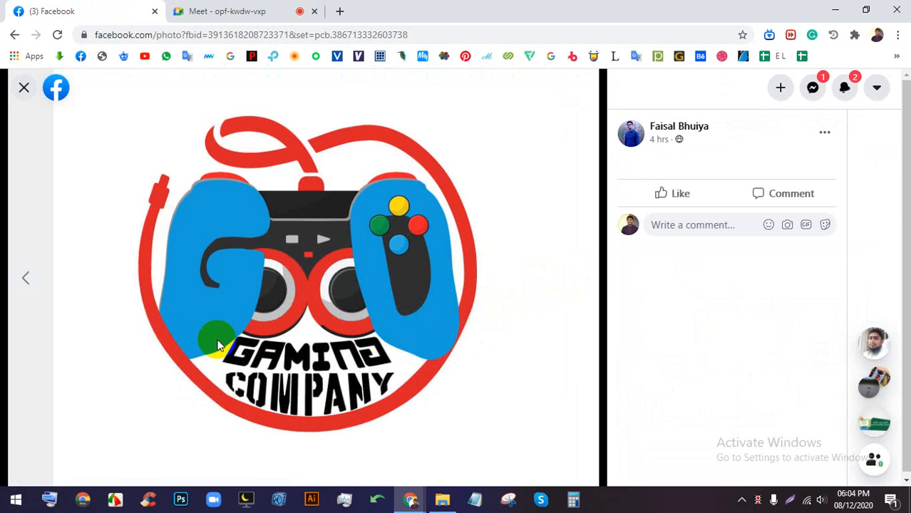
- Capture the logo photo with Lightshot and circle the controller's lower-left grip in red
{"action": "left_click", "coordinate": [790, 499]}
{"action": "left_click_drag", "start_coordinate": [579, 453], "coordinate": [77, 109]}
{"action": "left_click", "coordinate": [591, 330]}
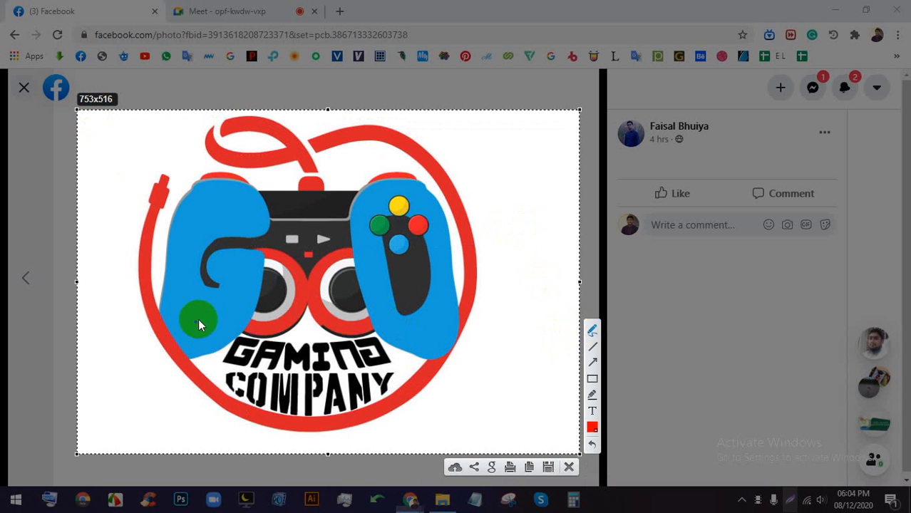
{"action": "mouse_move", "coordinate": [211, 347]}
{"action": "left_mouse_down"}
{"action": "mouse_move", "coordinate": [191, 355]}
{"action": "mouse_move", "coordinate": [204, 369]}
{"action": "mouse_move", "coordinate": [214, 348]}
{"action": "left_mouse_up"}
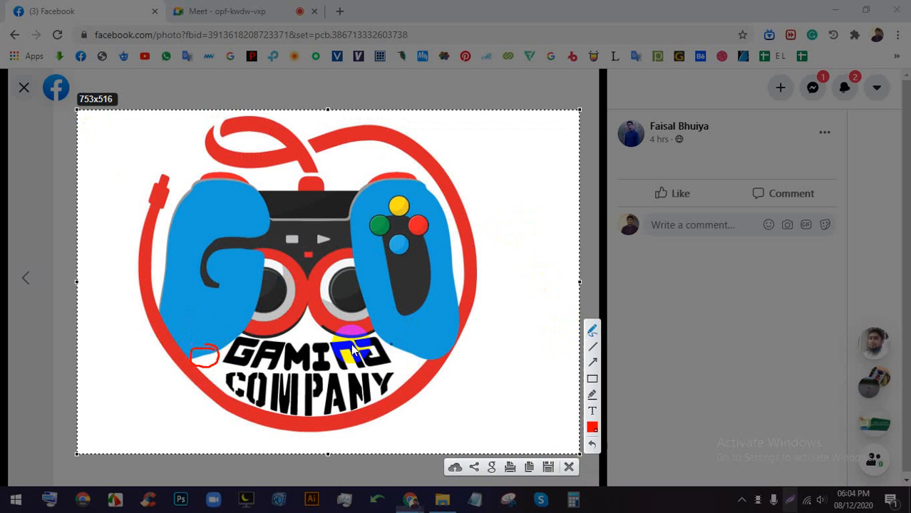
- Circle the lower-right grip and top grip corners in red, then discard the capture and return to Meet
{"action": "mouse_move", "coordinate": [418, 348]}
{"action": "left_mouse_down"}
{"action": "mouse_move", "coordinate": [421, 364]}
{"action": "mouse_move", "coordinate": [415, 355]}
{"action": "left_mouse_up"}
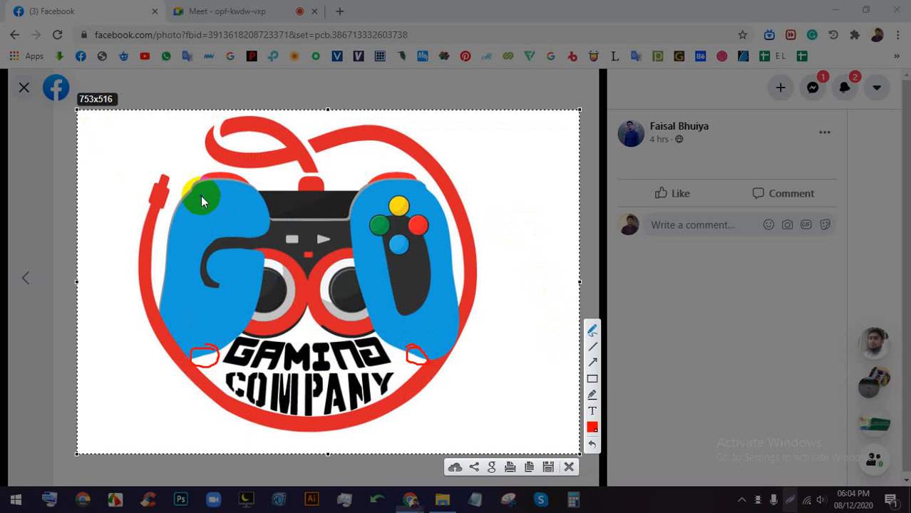
{"action": "mouse_move", "coordinate": [191, 185]}
{"action": "left_mouse_down"}
{"action": "mouse_move", "coordinate": [189, 202]}
{"action": "mouse_move", "coordinate": [193, 182]}
{"action": "left_mouse_up"}
{"action": "left_click_drag", "start_coordinate": [432, 178], "coordinate": [426, 202]}
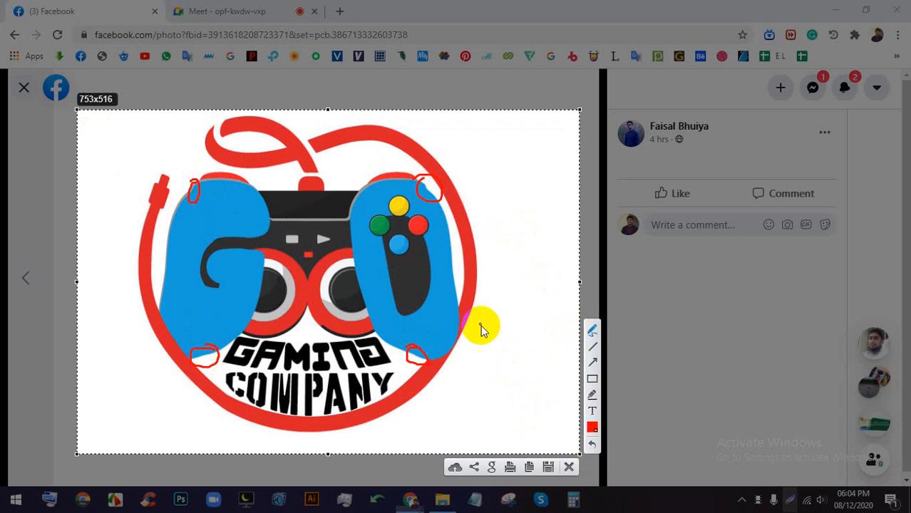
{"action": "mouse_move", "coordinate": [451, 258]}
{"action": "left_mouse_down"}
{"action": "mouse_move", "coordinate": [460, 303]}
{"action": "mouse_move", "coordinate": [464, 246]}
{"action": "left_mouse_up"}
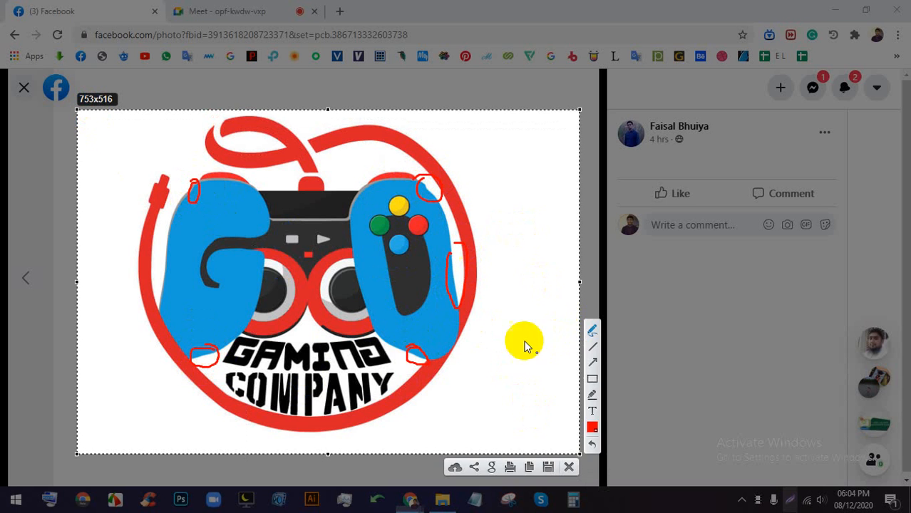
{"action": "left_click", "coordinate": [569, 467]}
{"action": "left_click", "coordinate": [236, 12]}
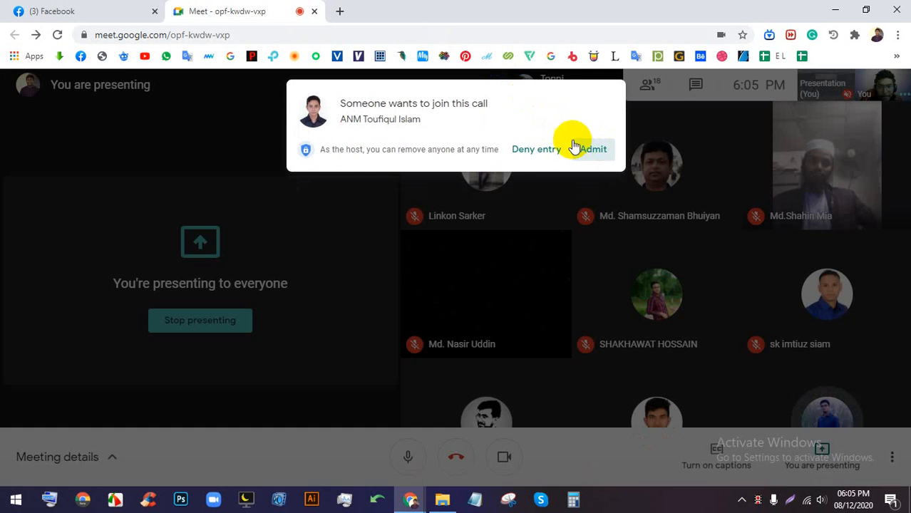
- Admit the waiting participant into the call
{"action": "left_click", "coordinate": [586, 148]}
{"action": "left_click", "coordinate": [62, 6]}
{"action": "left_click", "coordinate": [293, 7]}
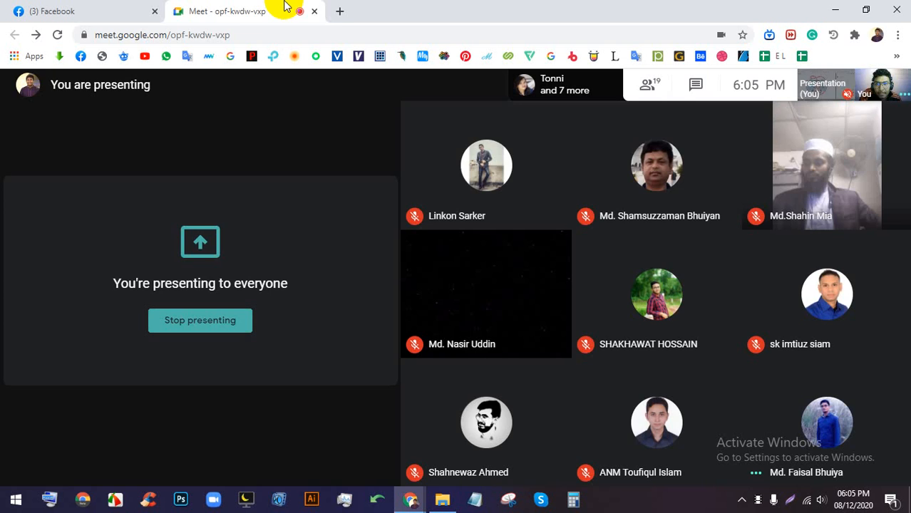
- Open the Batch-54 spreadsheet from the bookmarks overflow and copy its web address
{"action": "left_click", "coordinate": [339, 11]}
{"action": "left_click", "coordinate": [896, 56]}
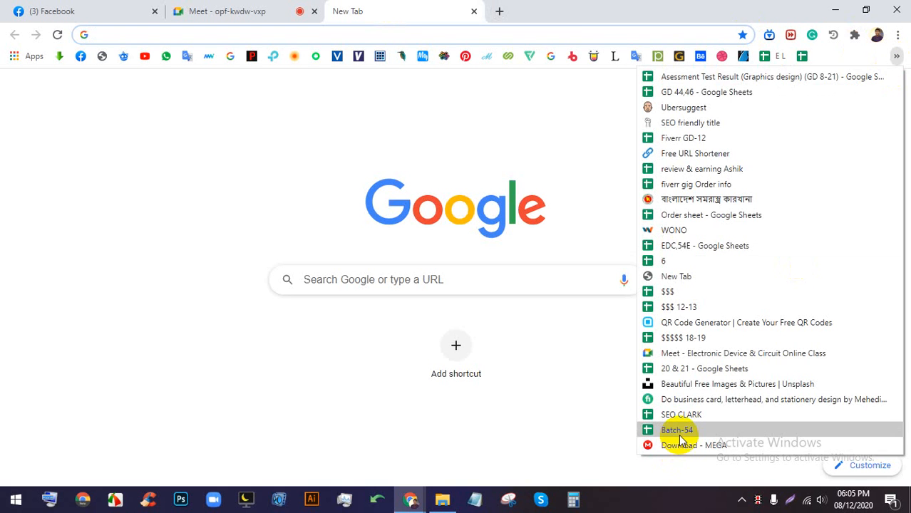
{"action": "left_click", "coordinate": [708, 430]}
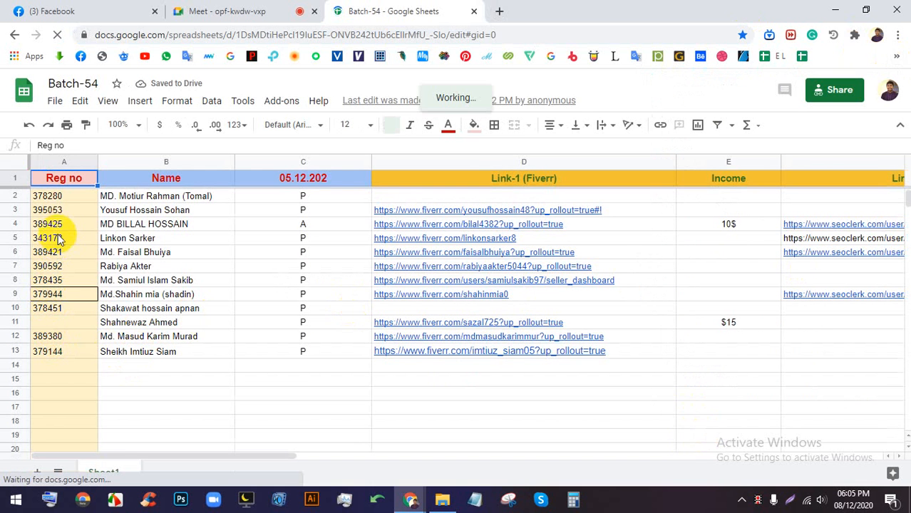
{"action": "left_click", "coordinate": [238, 9]}
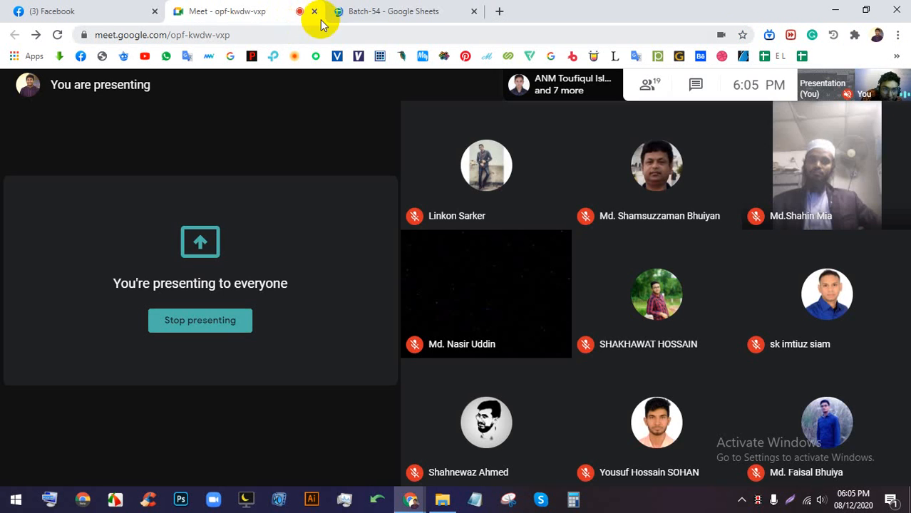
{"action": "left_click", "coordinate": [392, 9]}
{"action": "left_click", "coordinate": [381, 36]}
{"action": "double_click", "coordinate": [380, 37]}
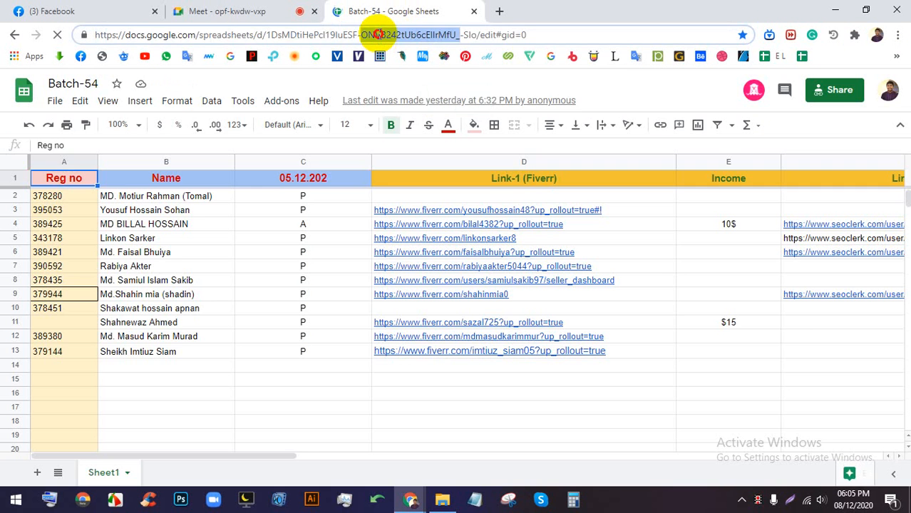
{"action": "right_click", "coordinate": [380, 37]}
{"action": "left_click", "coordinate": [359, 36]}
{"action": "triple_click", "coordinate": [359, 37]}
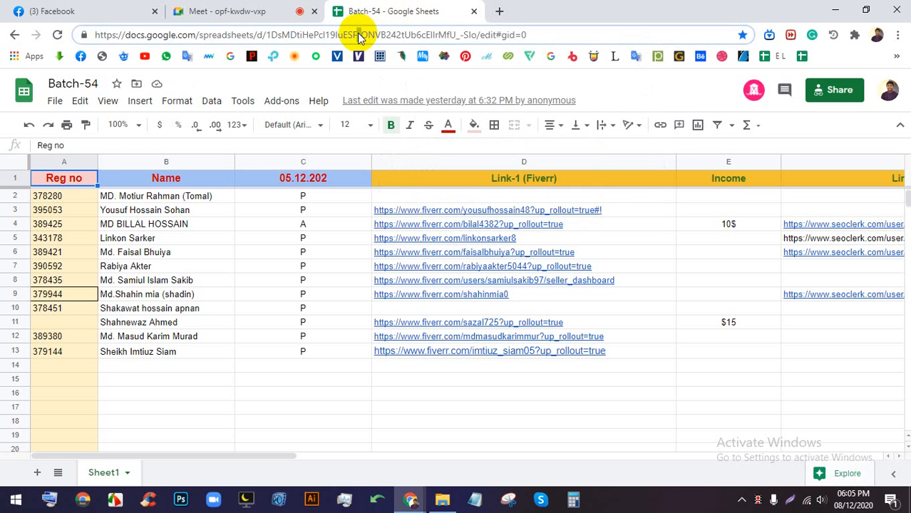
{"action": "triple_click", "coordinate": [358, 37]}
{"action": "right_click", "coordinate": [357, 33]}
- Paste the Batch-54 link into the Meet chat, send it, and close the chat panel
{"action": "left_click", "coordinate": [277, 11]}
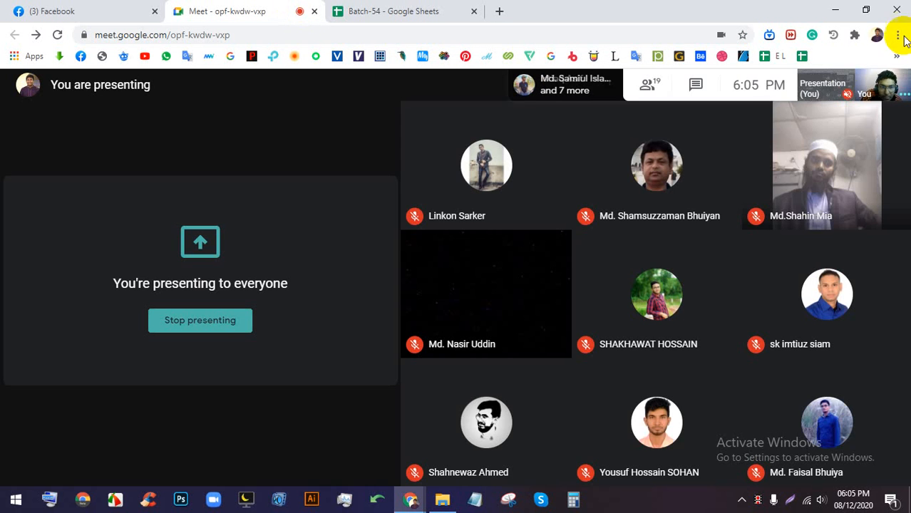
{"action": "left_click", "coordinate": [705, 88]}
{"action": "left_click", "coordinate": [742, 460]}
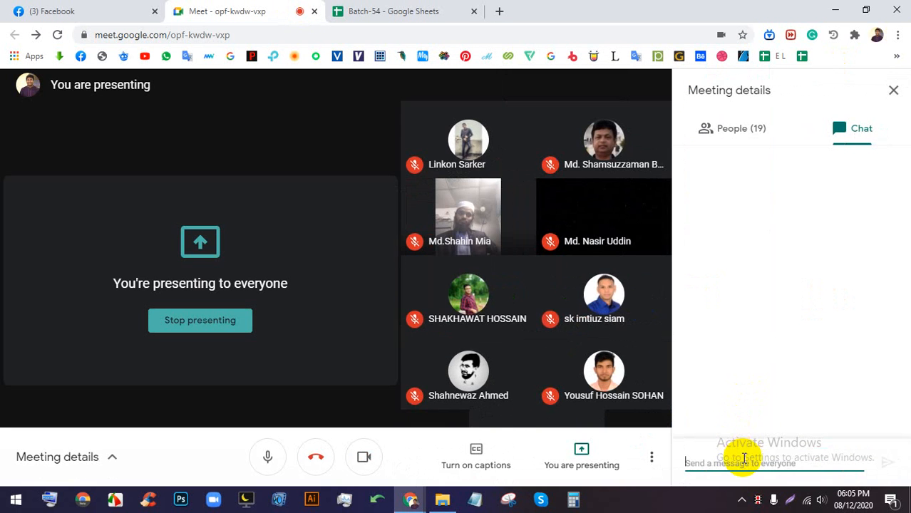
{"action": "right_click", "coordinate": [742, 460]}
{"action": "left_click", "coordinate": [764, 358]}
{"action": "key", "text": "Return"}
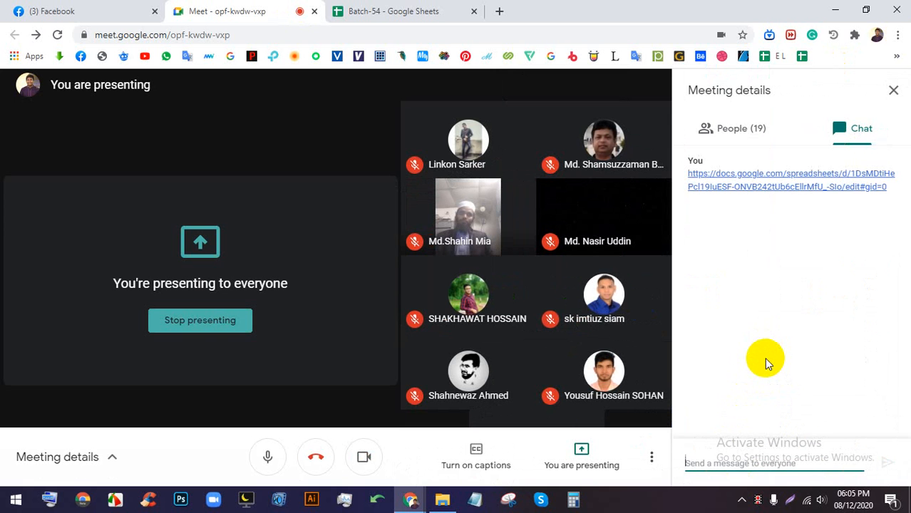
{"action": "left_click", "coordinate": [893, 90]}
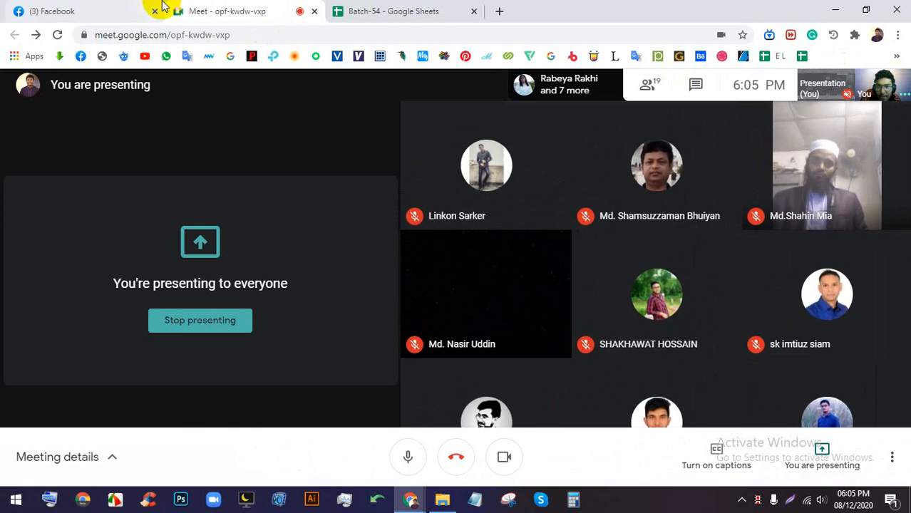
{"action": "left_click", "coordinate": [100, 9]}
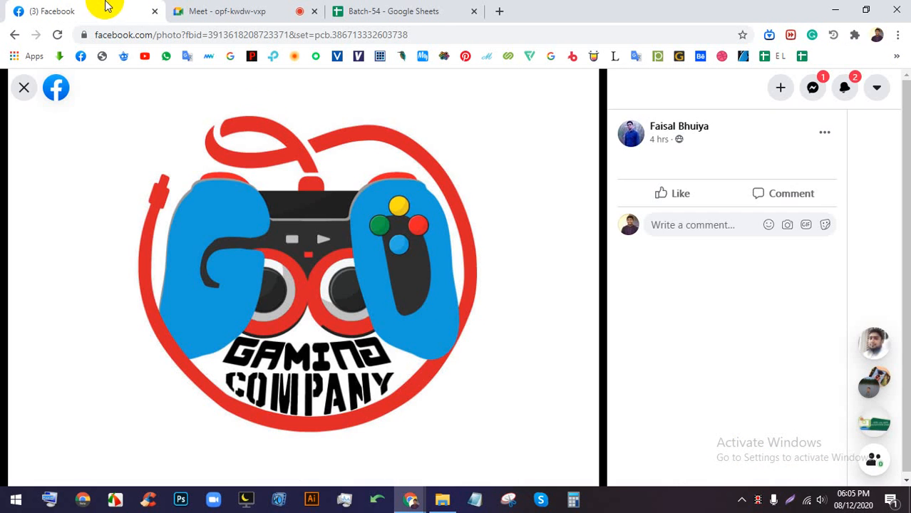
- Scroll to the HW - Logo post, view its red-and-green interwoven logo full size, then close it
{"action": "left_click", "coordinate": [24, 87]}
{"action": "scroll", "coordinate": [356, 295], "scroll_direction": "down", "scroll_amount": 5}
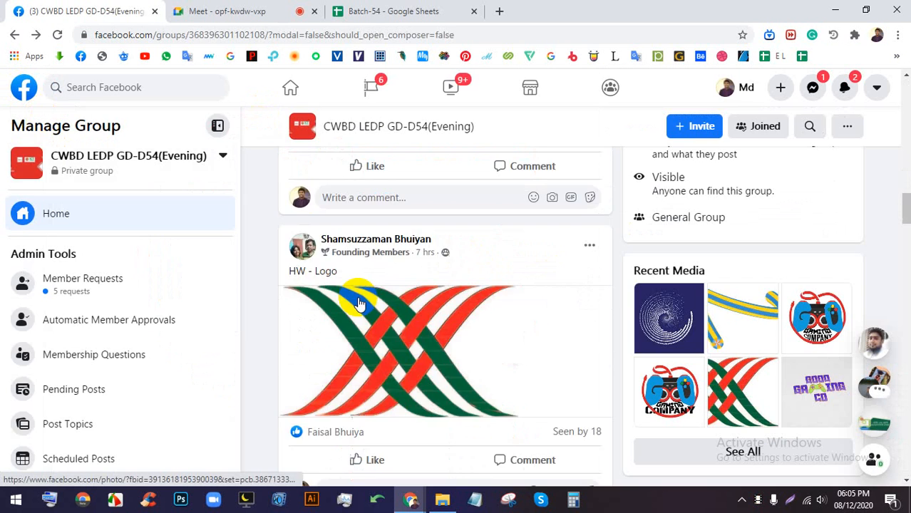
{"action": "left_click", "coordinate": [457, 342]}
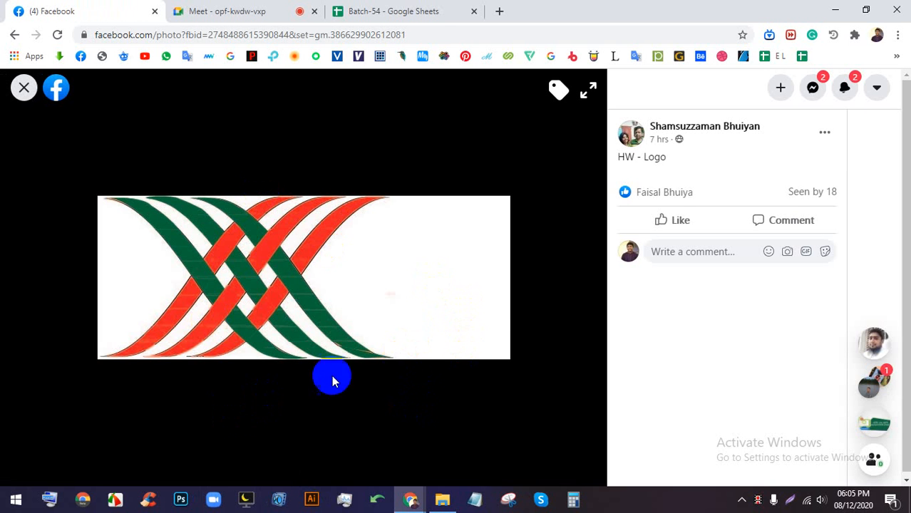
{"action": "left_click", "coordinate": [24, 87]}
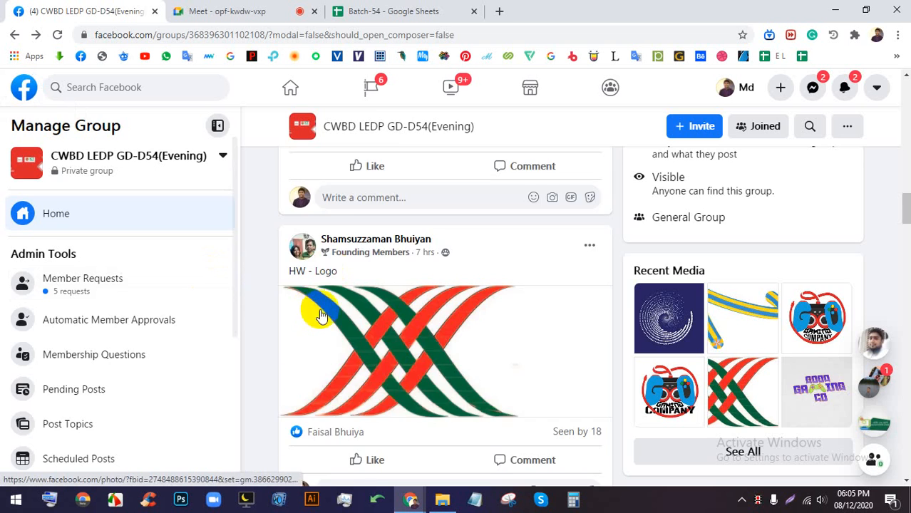
{"action": "left_click", "coordinate": [418, 206]}
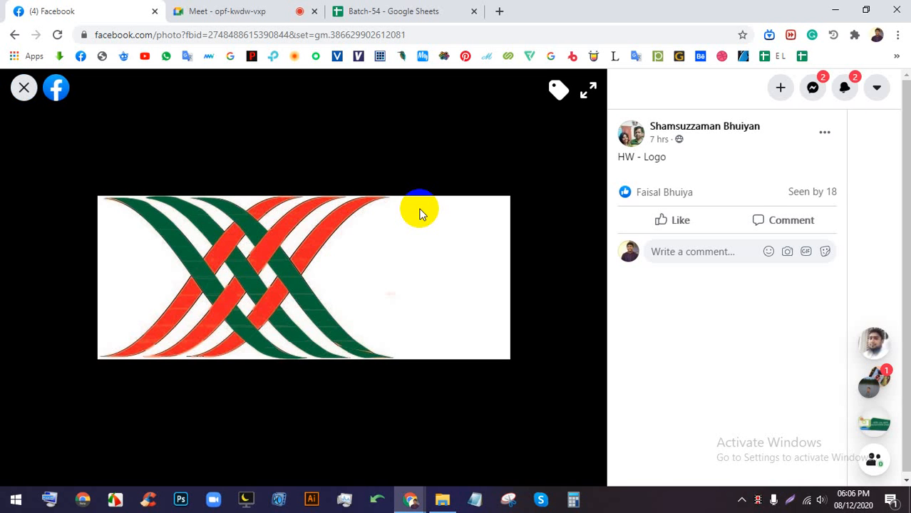
{"action": "left_click", "coordinate": [24, 88]}
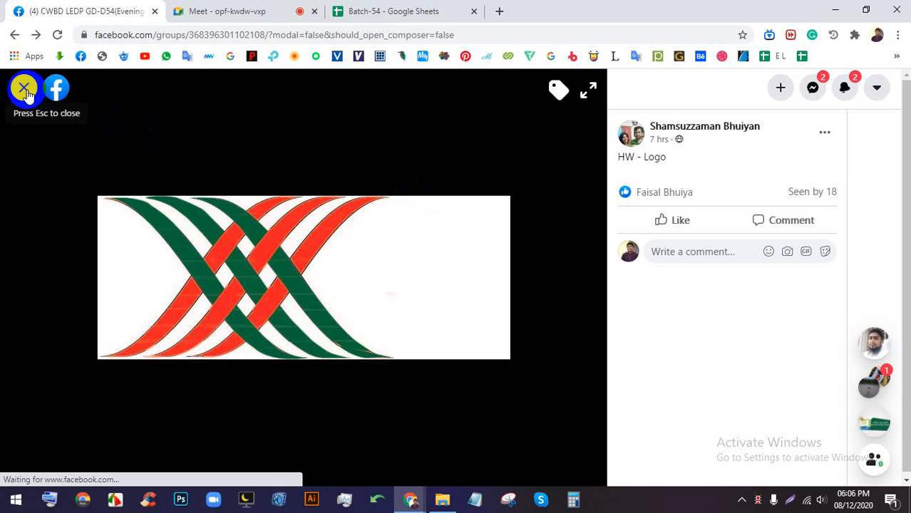
{"action": "left_click", "coordinate": [209, 8]}
- Back in the Facebook group feed, view the Good Gaming Co logo photo, then close it
{"action": "left_click", "coordinate": [85, 11]}
{"action": "scroll", "coordinate": [435, 335], "scroll_direction": "down", "scroll_amount": 5}
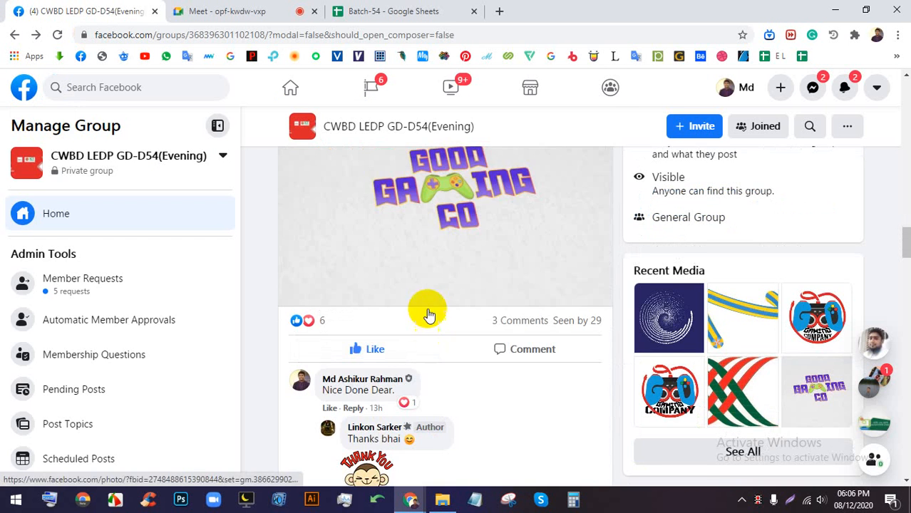
{"action": "left_click", "coordinate": [433, 231]}
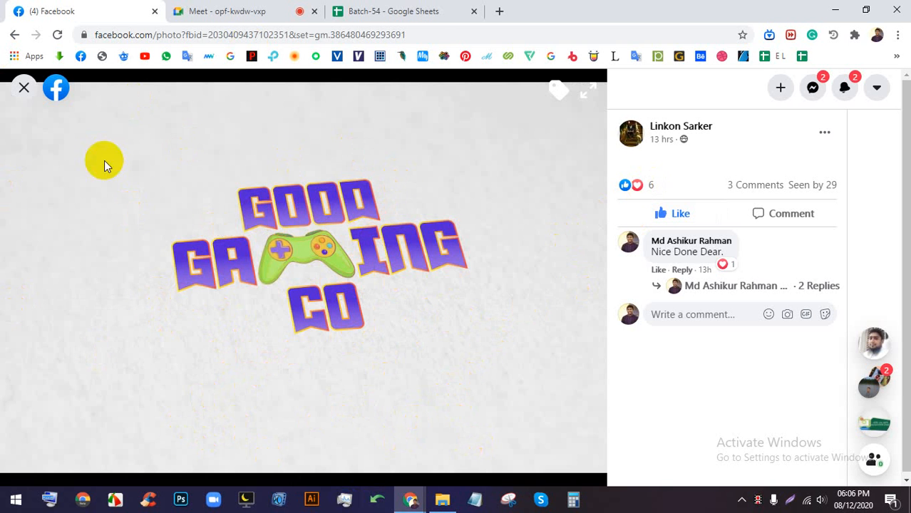
{"action": "left_click", "coordinate": [22, 87]}
{"action": "scroll", "coordinate": [436, 286], "scroll_direction": "down", "scroll_amount": 6}
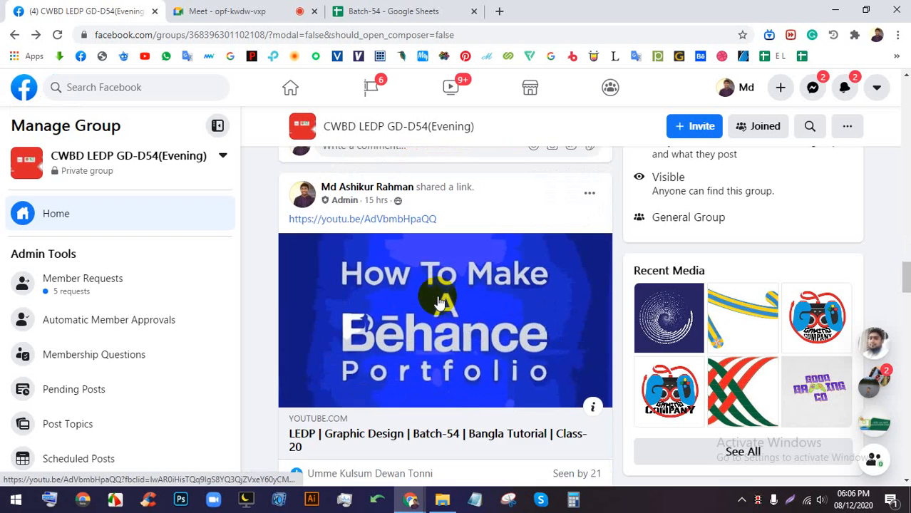
{"action": "scroll", "coordinate": [437, 289], "scroll_direction": "down", "scroll_amount": 9}
- Glance at the Meet call, then view the packaging logo photo in the group feed
{"action": "left_click", "coordinate": [278, 8]}
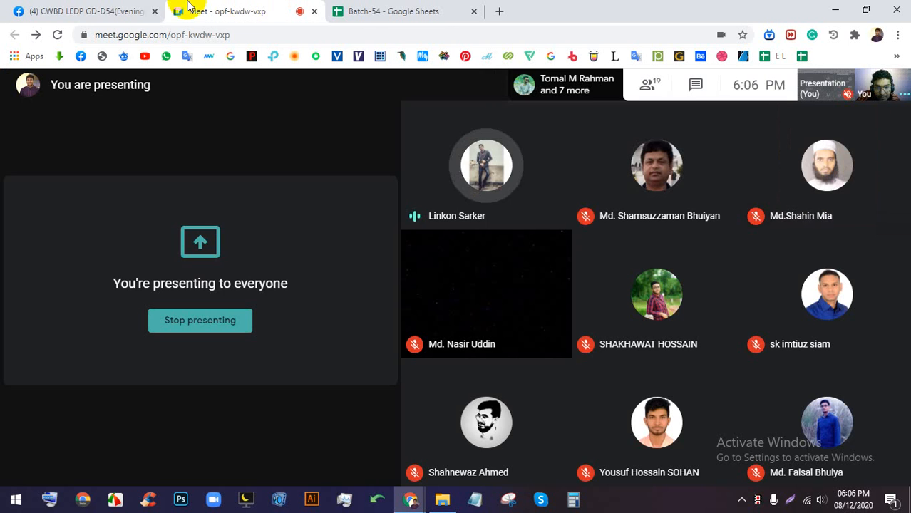
{"action": "left_click", "coordinate": [91, 8]}
{"action": "scroll", "coordinate": [443, 282], "scroll_direction": "down", "scroll_amount": 5}
{"action": "scroll", "coordinate": [443, 299], "scroll_direction": "down", "scroll_amount": 8}
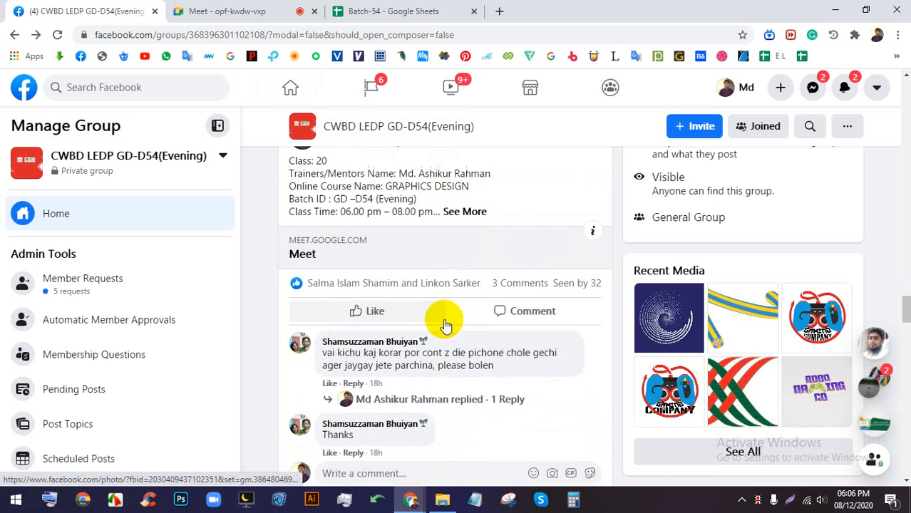
{"action": "left_click", "coordinate": [451, 253]}
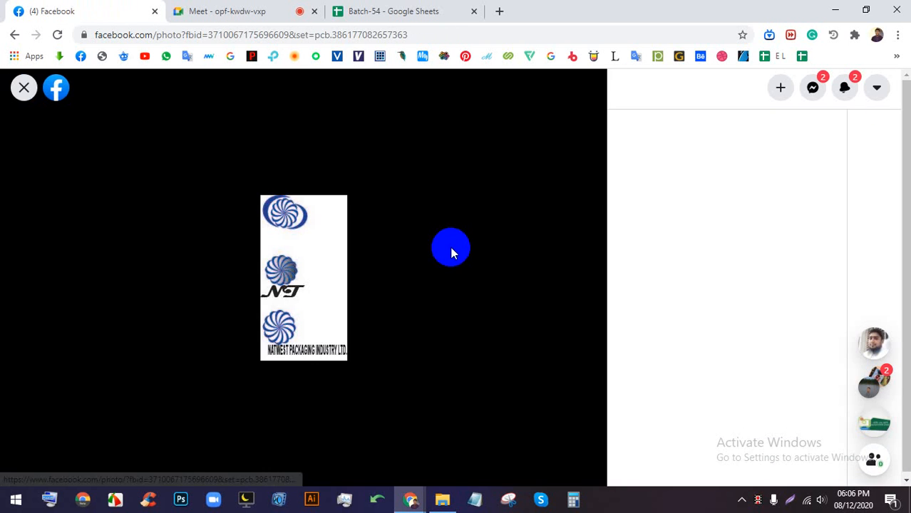
{"action": "left_click", "coordinate": [19, 88]}
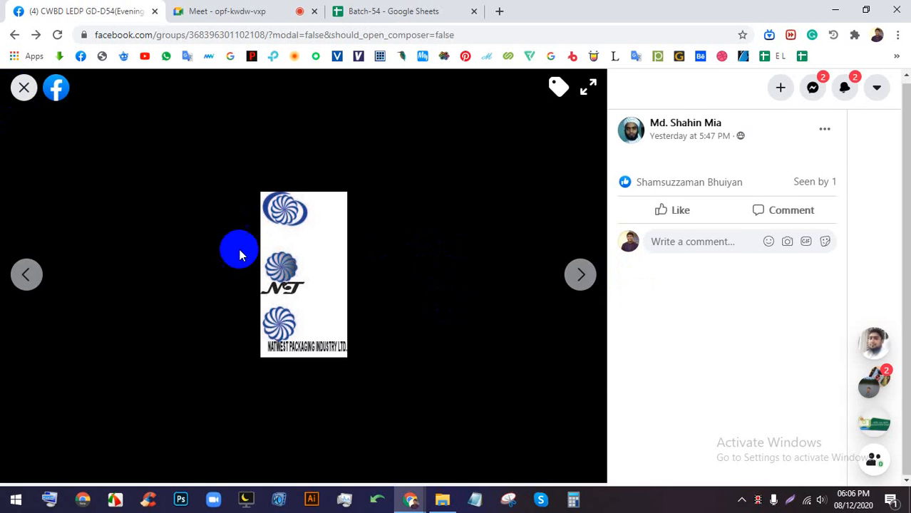
- Browse the post's orange, Kingstone Applications and blue logo photos, then close the viewer
{"action": "scroll", "coordinate": [447, 331], "scroll_direction": "down", "scroll_amount": 8}
{"action": "scroll", "coordinate": [449, 334], "scroll_direction": "up", "scroll_amount": 5}
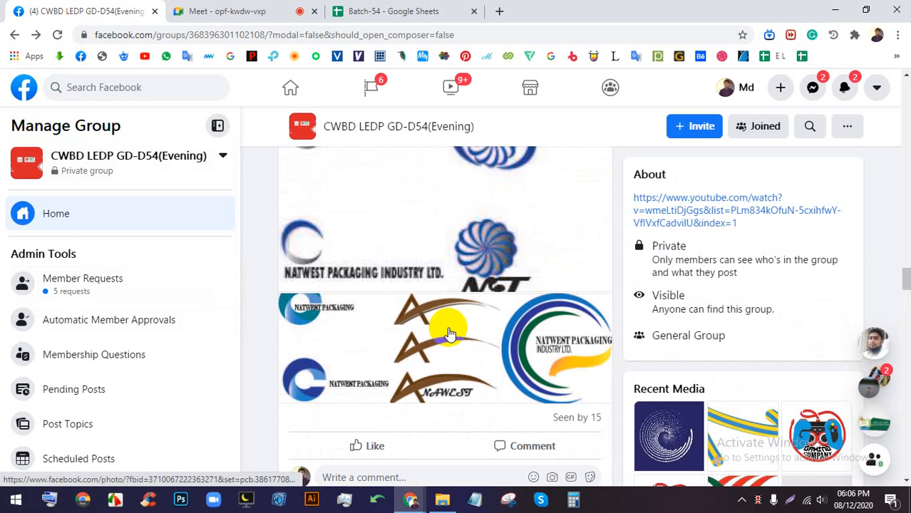
{"action": "scroll", "coordinate": [450, 331], "scroll_direction": "down", "scroll_amount": 5}
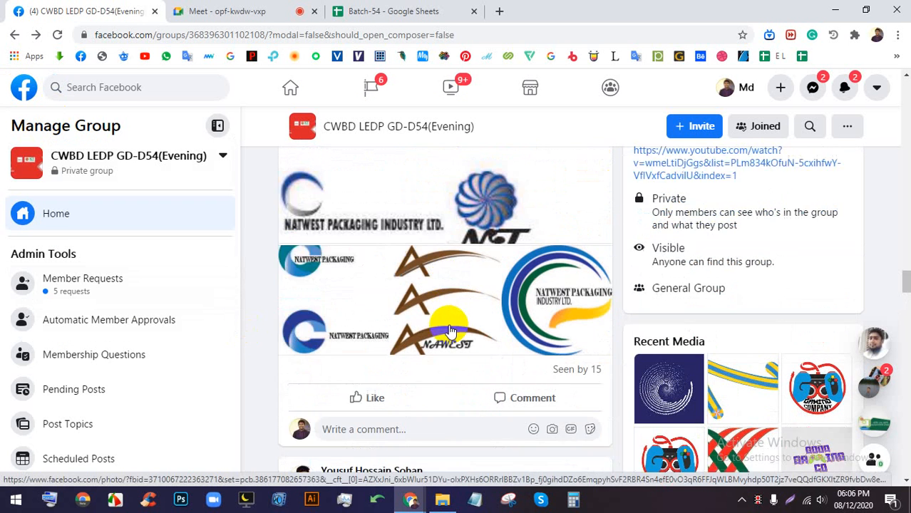
{"action": "scroll", "coordinate": [456, 298], "scroll_direction": "down", "scroll_amount": 7}
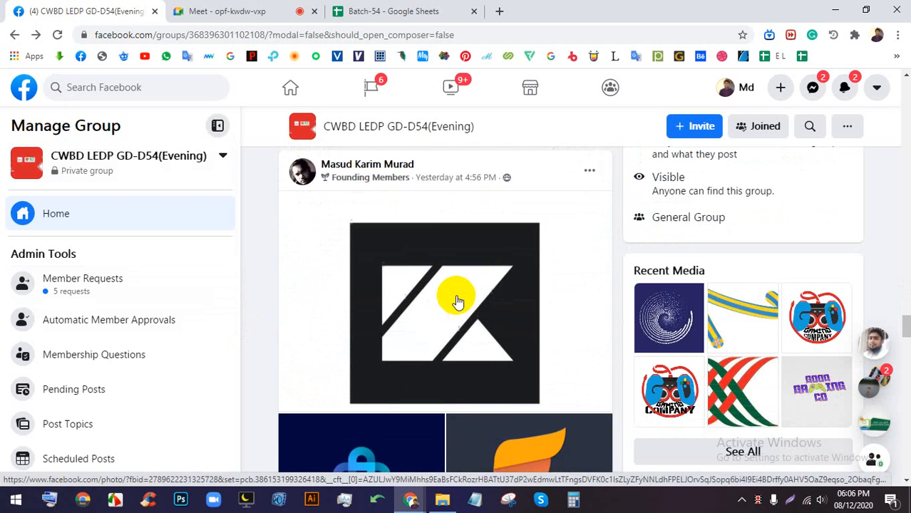
{"action": "left_click", "coordinate": [480, 289]}
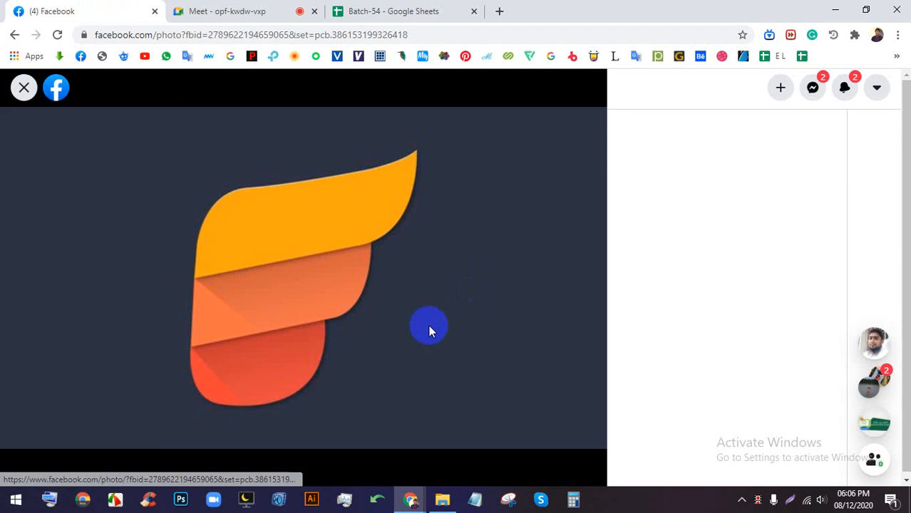
{"action": "left_click", "coordinate": [24, 281]}
{"action": "left_click", "coordinate": [25, 281]}
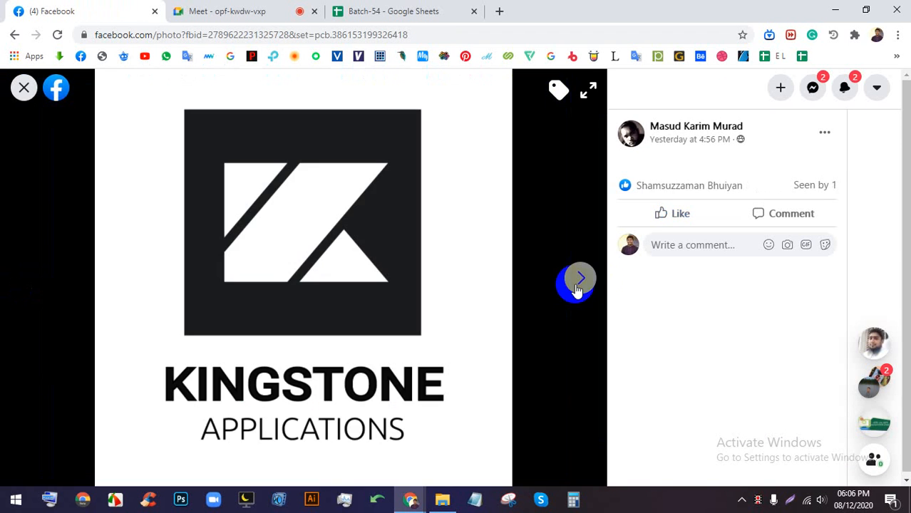
{"action": "left_click", "coordinate": [579, 280]}
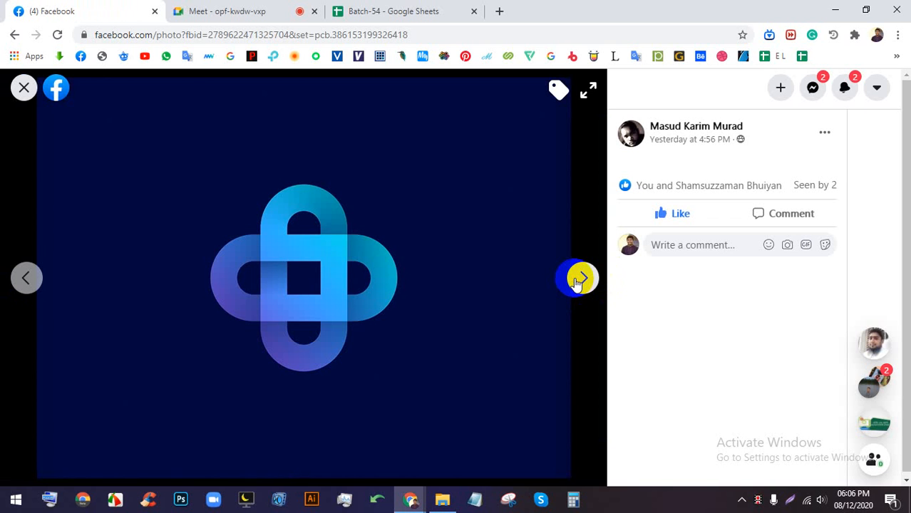
{"action": "left_click", "coordinate": [579, 280]}
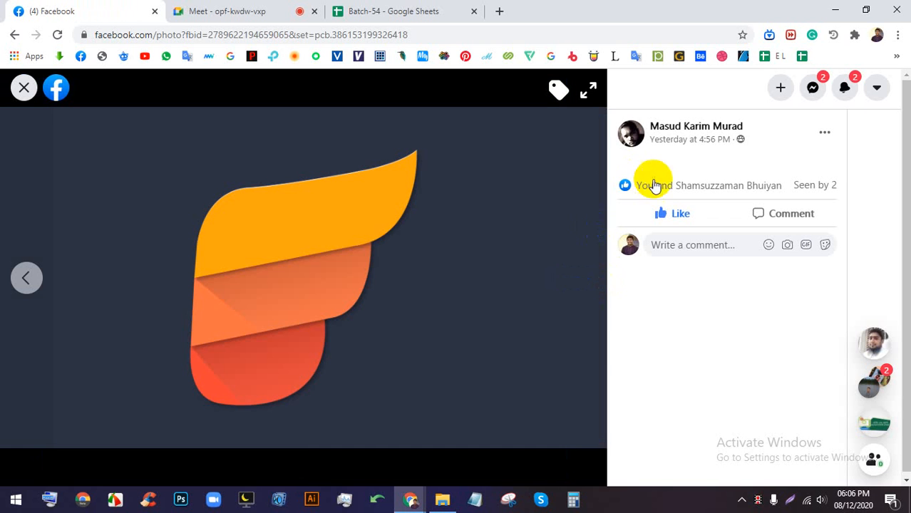
{"action": "mouse_move", "coordinate": [714, 135]}
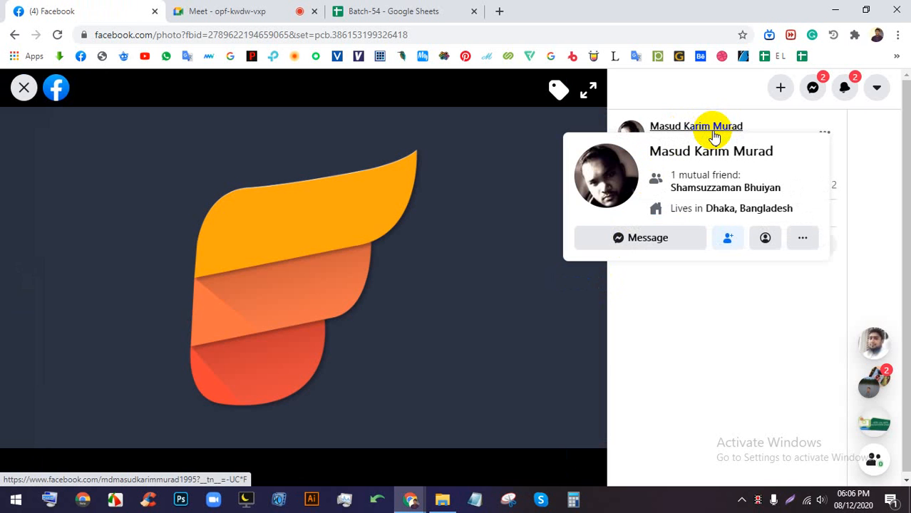
{"action": "left_click", "coordinate": [24, 88]}
- Scroll the group feed and open the list of groups to switch between
{"action": "scroll", "coordinate": [428, 335], "scroll_direction": "down", "scroll_amount": 3}
{"action": "scroll", "coordinate": [451, 360], "scroll_direction": "up", "scroll_amount": 10}
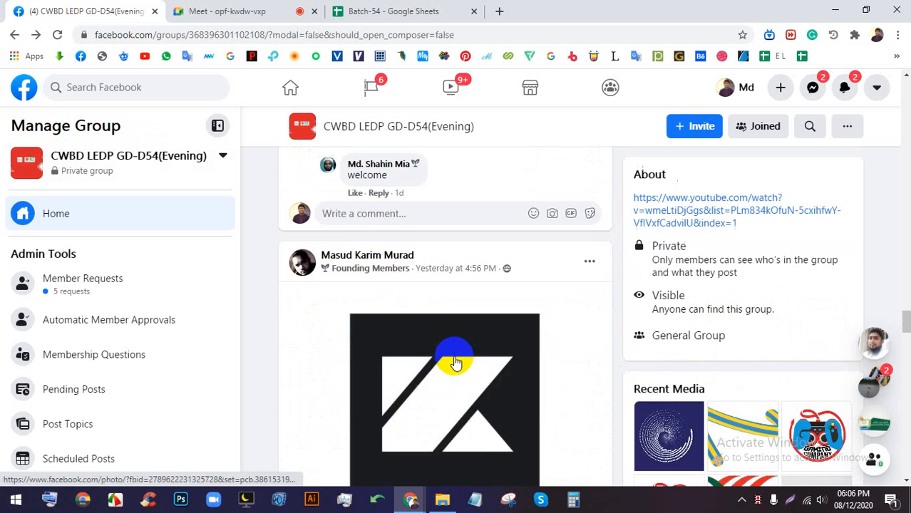
{"action": "scroll", "coordinate": [456, 353], "scroll_direction": "down", "scroll_amount": 9}
{"action": "scroll", "coordinate": [456, 351], "scroll_direction": "down", "scroll_amount": 10}
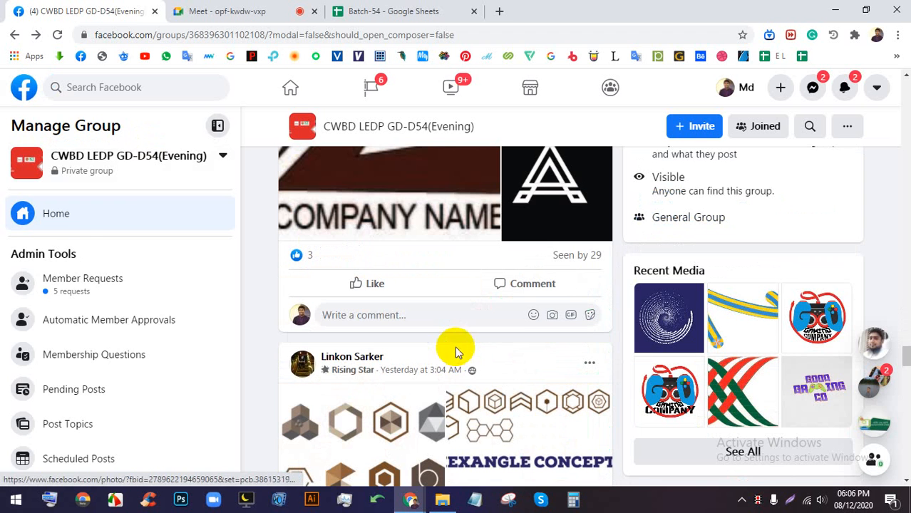
{"action": "left_click", "coordinate": [120, 173]}
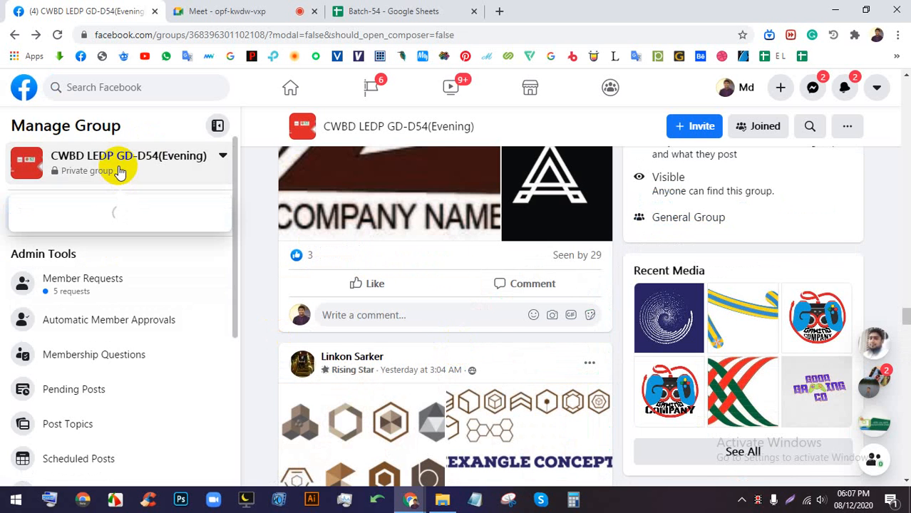
{"action": "scroll", "coordinate": [588, 253], "scroll_direction": "up", "scroll_amount": 10}
{"action": "scroll", "coordinate": [591, 249], "scroll_direction": "up", "scroll_amount": 5}
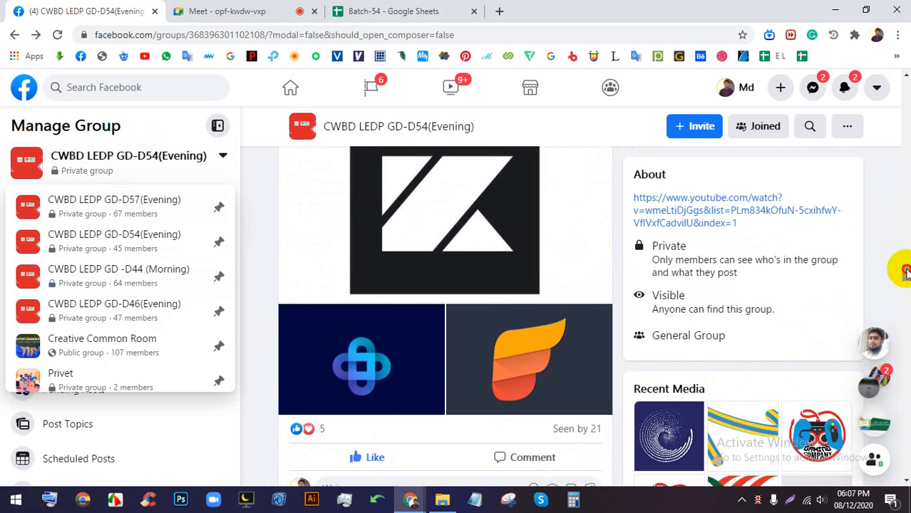
{"action": "left_click_drag", "start_coordinate": [906, 271], "coordinate": [906, 69]}
{"action": "scroll", "coordinate": [756, 320], "scroll_direction": "down", "scroll_amount": 1}
{"action": "scroll", "coordinate": [756, 320], "scroll_direction": "down", "scroll_amount": 1}
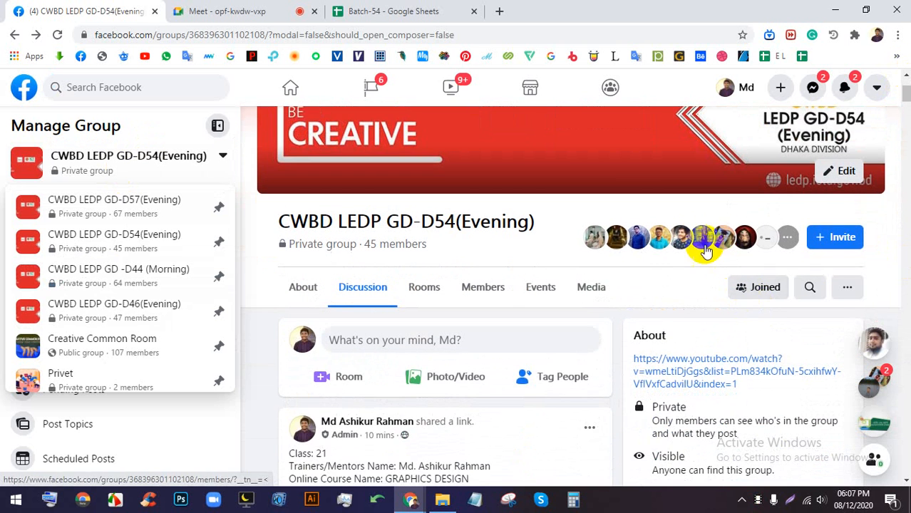
- Browse the group's full members list, then return to the group's discussion home
{"action": "left_click", "coordinate": [786, 239]}
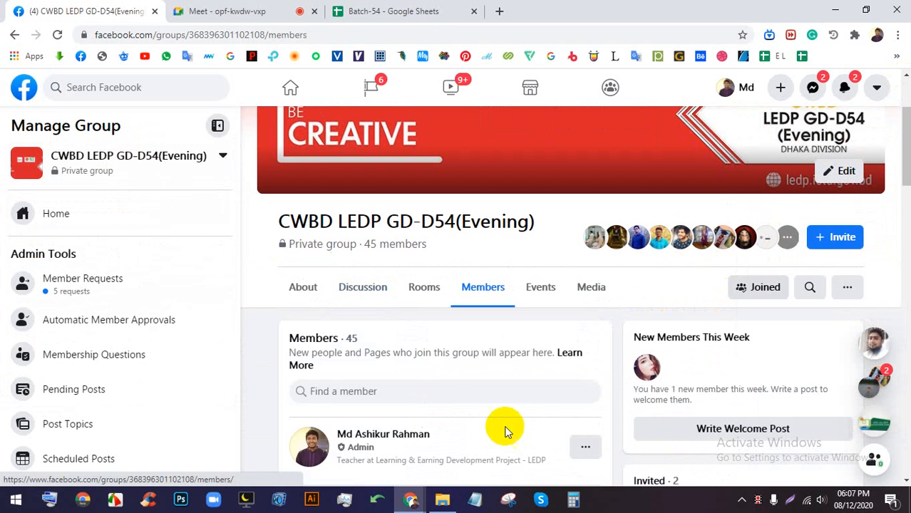
{"action": "scroll", "coordinate": [399, 360], "scroll_direction": "down", "scroll_amount": 10}
{"action": "scroll", "coordinate": [427, 318], "scroll_direction": "down", "scroll_amount": 1}
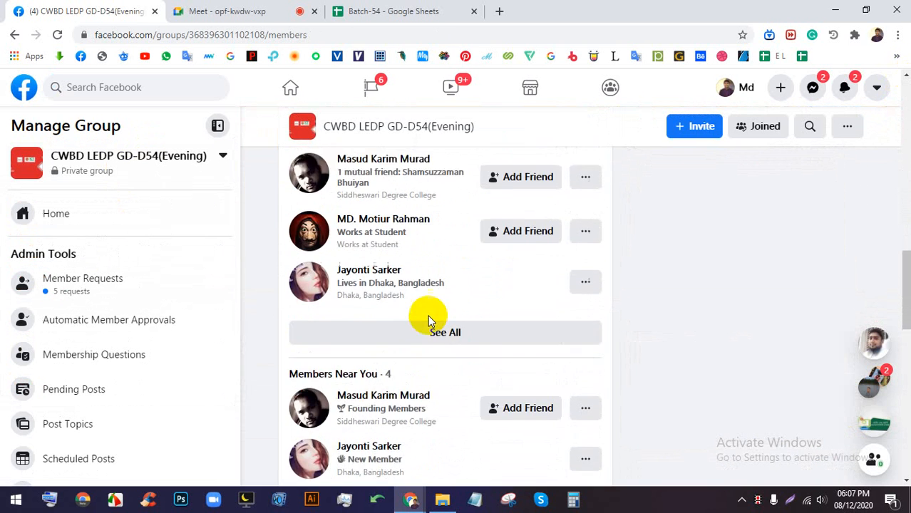
{"action": "scroll", "coordinate": [553, 248], "scroll_direction": "up", "scroll_amount": 10}
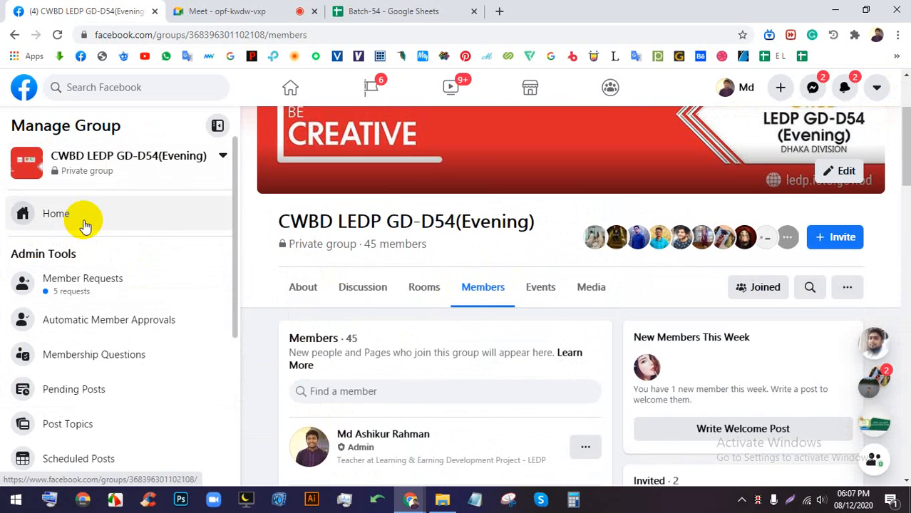
{"action": "left_click", "coordinate": [80, 217]}
- Switch between the Meet presentation and Facebook tabs, then close the Batch-54 Google Sheets tab
{"action": "left_click", "coordinate": [289, 9]}
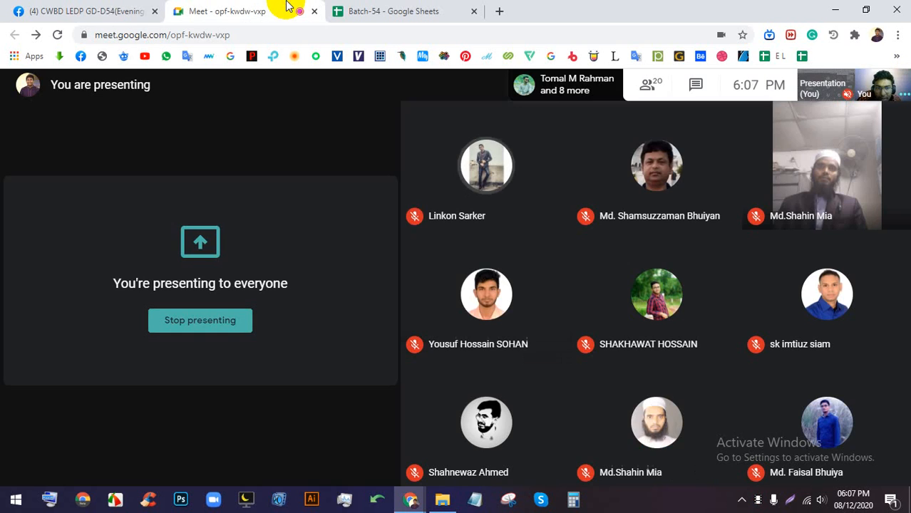
{"action": "left_click", "coordinate": [21, 9]}
{"action": "scroll", "coordinate": [399, 214], "scroll_direction": "down", "scroll_amount": 10}
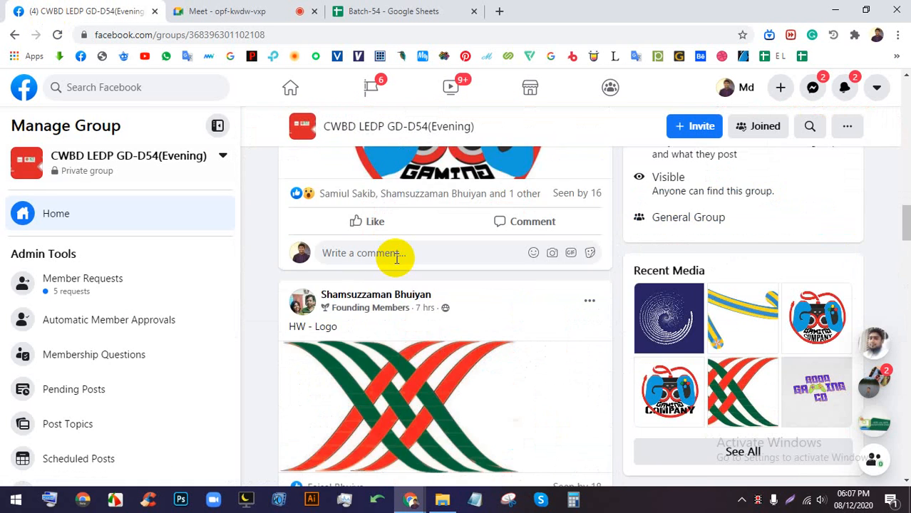
{"action": "scroll", "coordinate": [392, 254], "scroll_direction": "up", "scroll_amount": 5}
{"action": "left_click", "coordinate": [307, 10]}
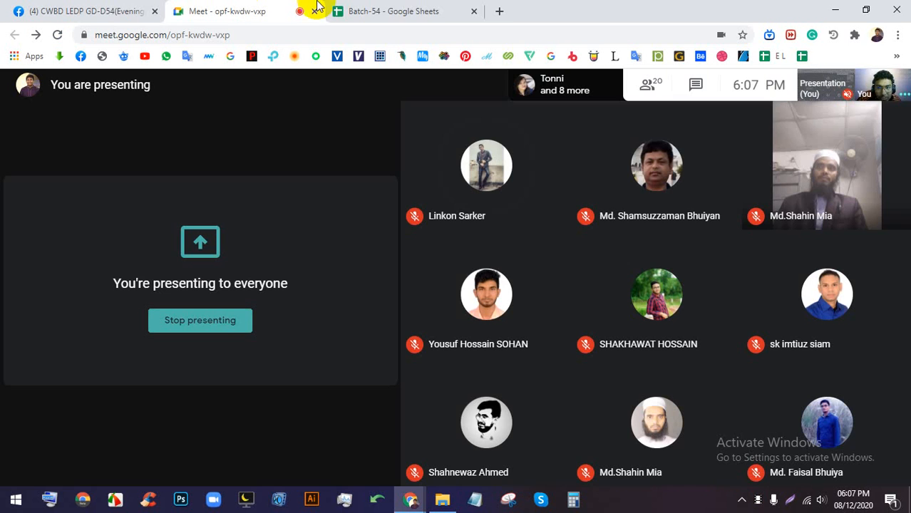
{"action": "left_click", "coordinate": [473, 11]}
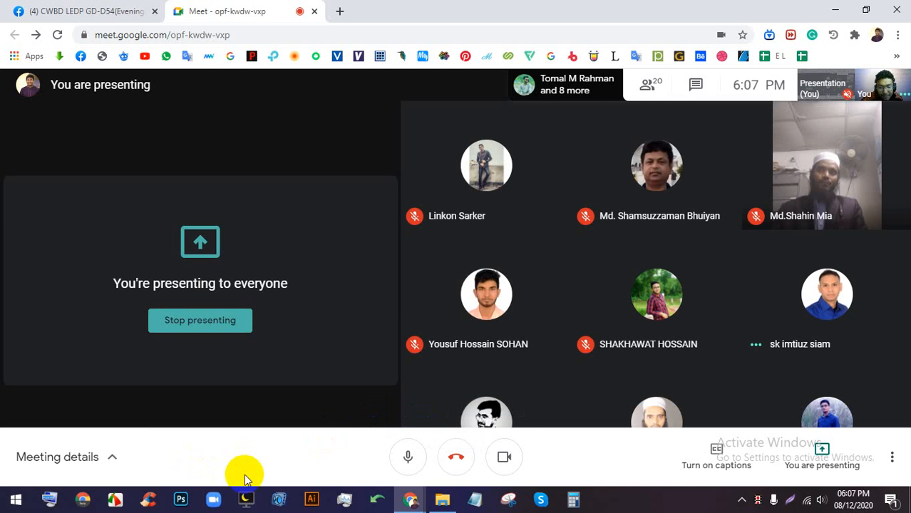
- Launch Adobe Illustrator from the Windows taskbar
{"action": "left_click", "coordinate": [312, 500]}
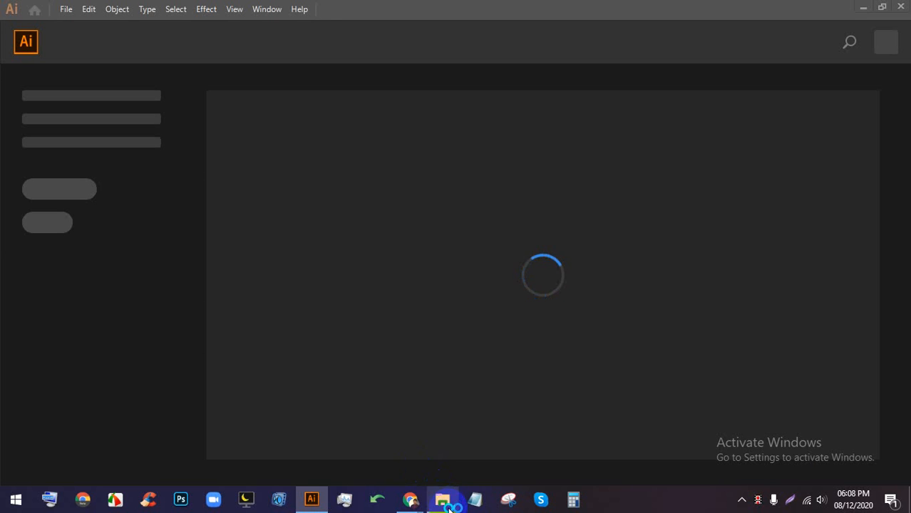
- Close File Explorer via its taskbar icon and bring the Google Meet call back to the front
{"action": "right_click", "coordinate": [439, 495]}
{"action": "left_click", "coordinate": [435, 472]}
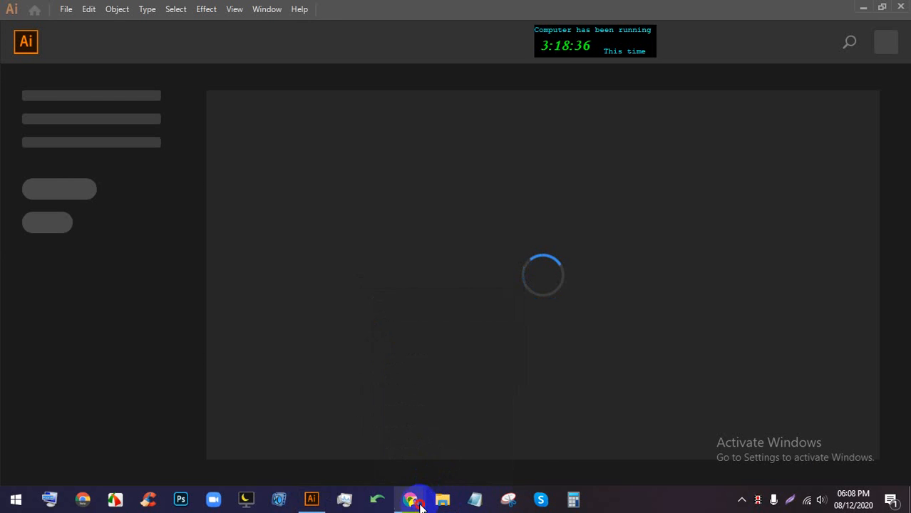
{"action": "mouse_move", "coordinate": [410, 499]}
{"action": "left_click", "coordinate": [386, 451]}
{"action": "left_click", "coordinate": [656, 501]}
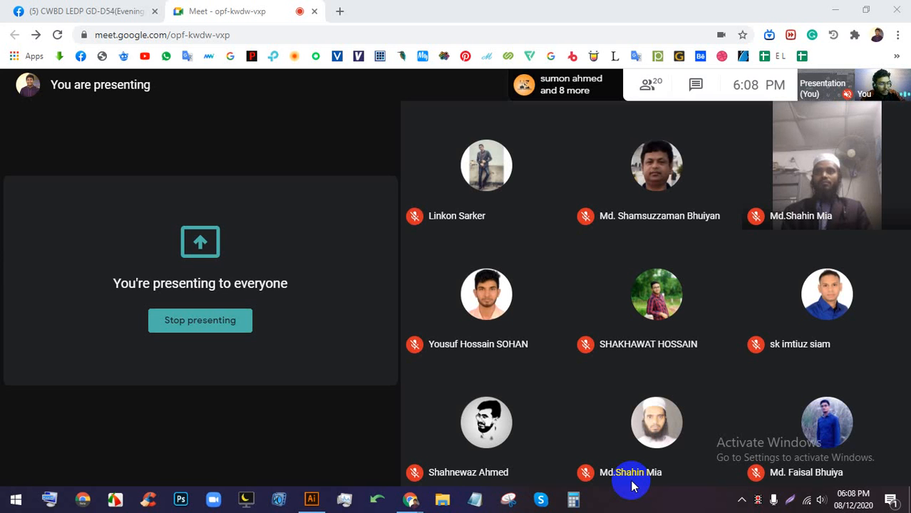
{"action": "mouse_move", "coordinate": [567, 464]}
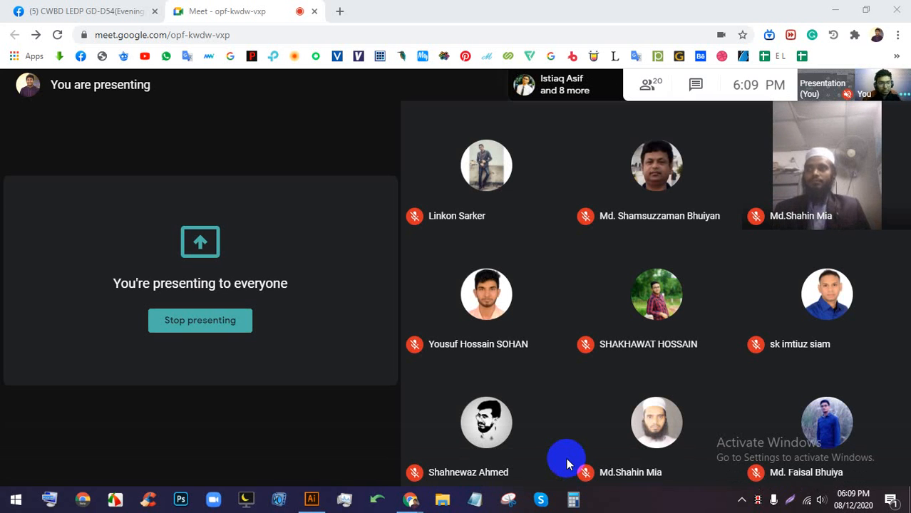
{"action": "mouse_move", "coordinate": [557, 381]}
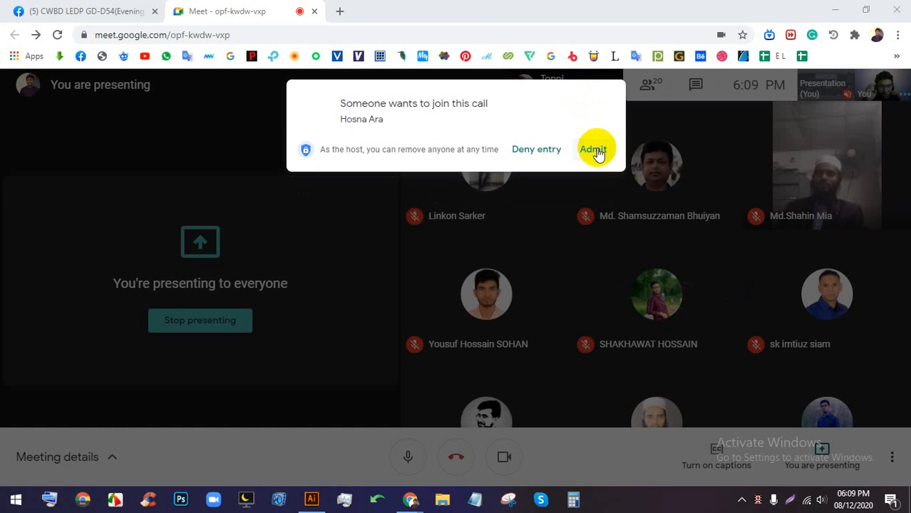
- Admit the person asking to join the call, then return to Illustrator's Welcome screen
{"action": "left_click", "coordinate": [593, 150]}
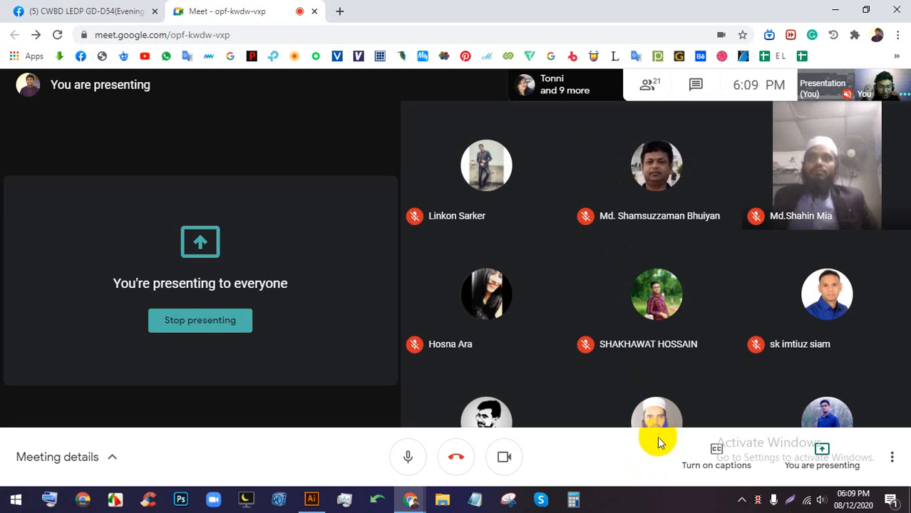
{"action": "right_click", "coordinate": [661, 491]}
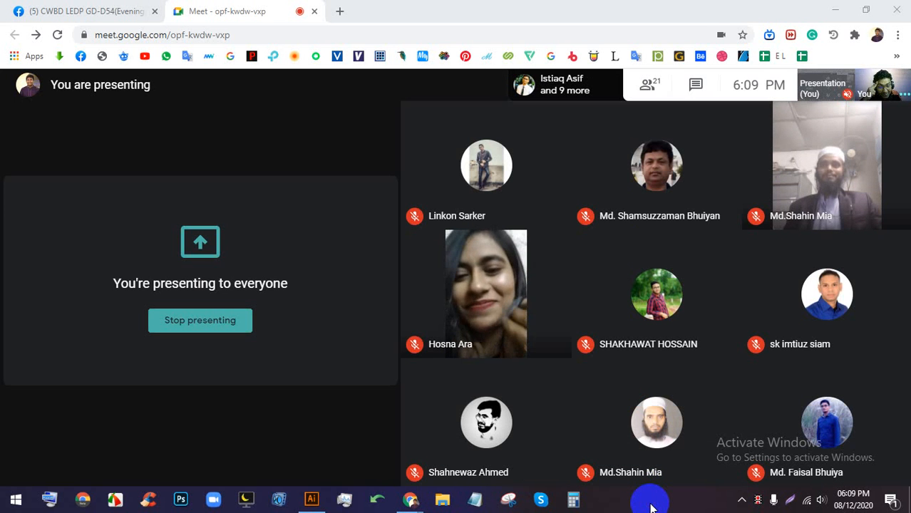
{"action": "left_click", "coordinate": [314, 499]}
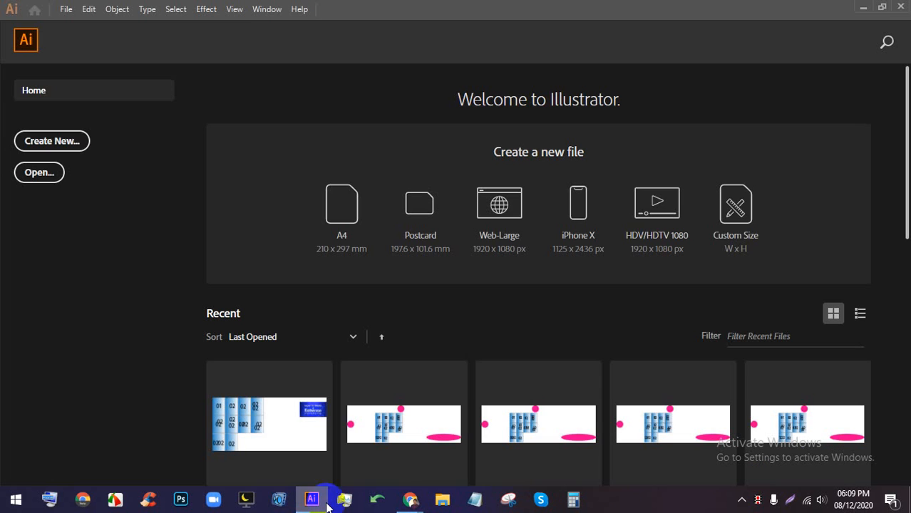
- Open the New Document dialog (A4, 8.268 × 11.693 in, 10 artboards) and capture it for annotation
{"action": "left_click", "coordinate": [68, 147]}
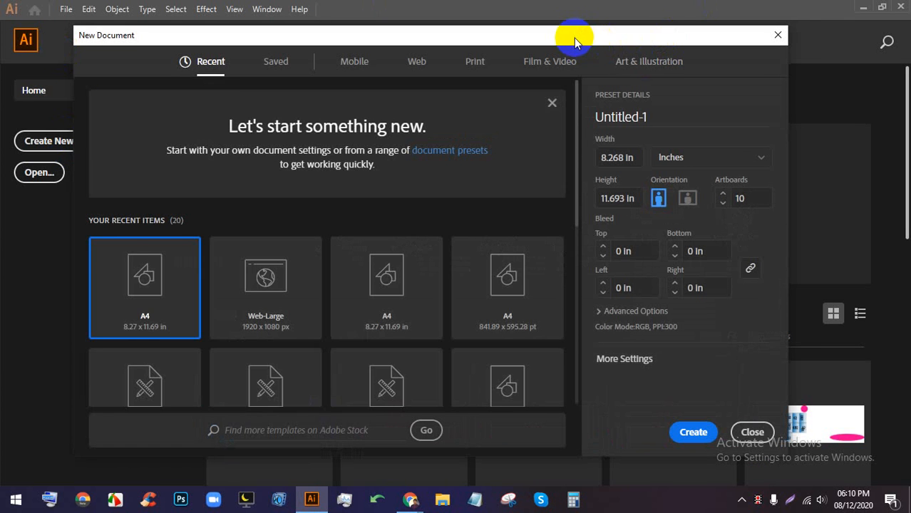
{"action": "left_click_drag", "start_coordinate": [575, 31], "coordinate": [592, 34]}
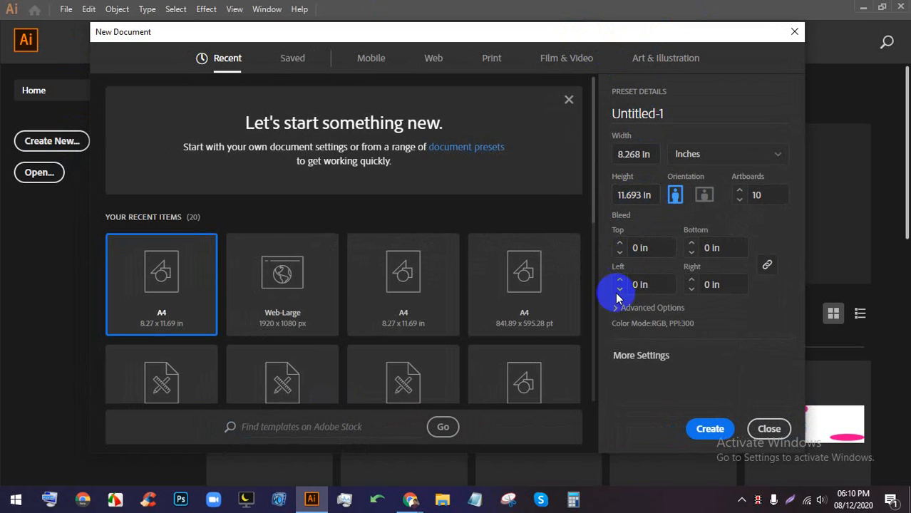
{"action": "mouse_move", "coordinate": [414, 499]}
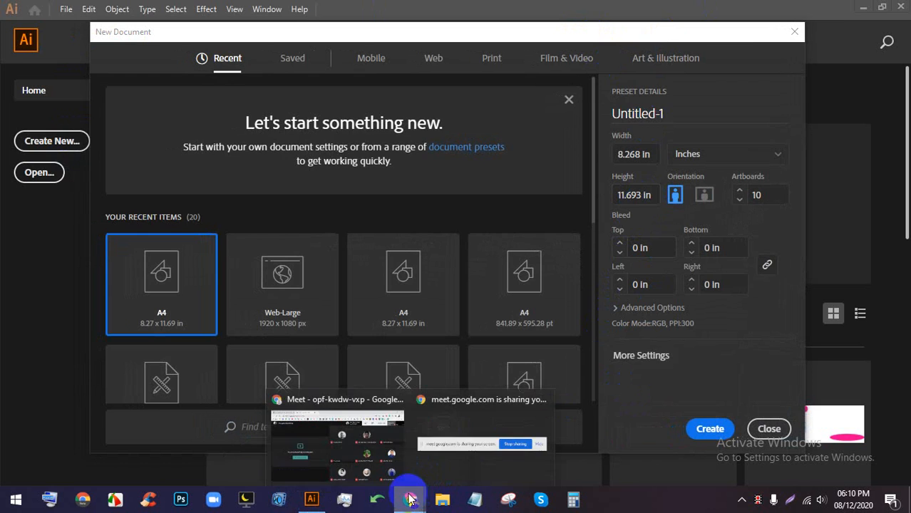
{"action": "left_click", "coordinate": [393, 458]}
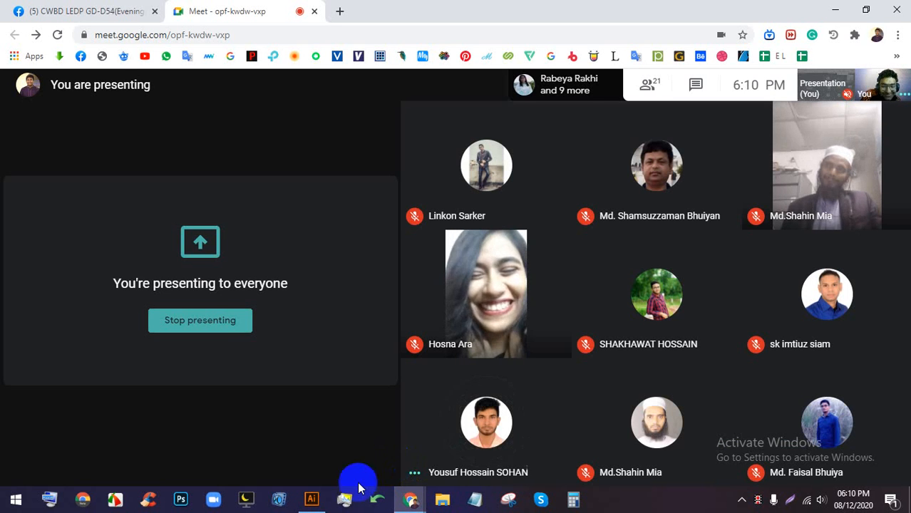
{"action": "left_click", "coordinate": [314, 501]}
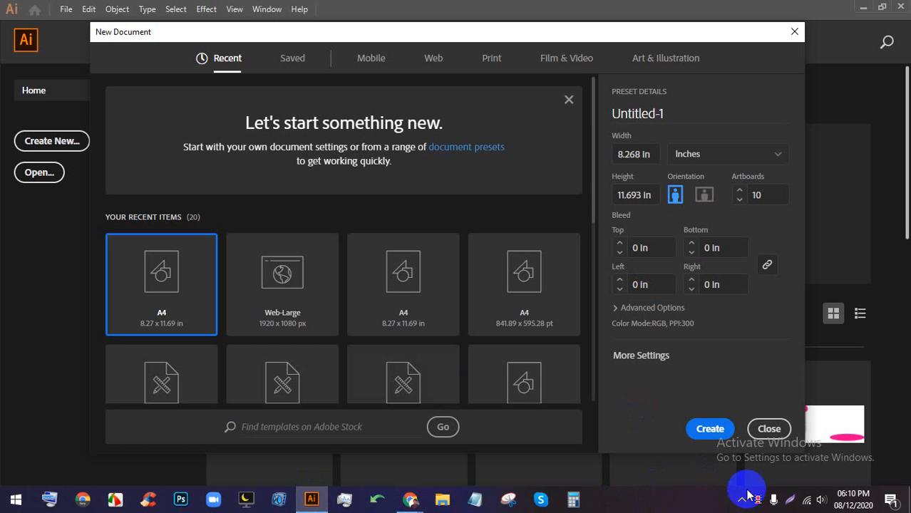
{"action": "key", "text": "Print"}
{"action": "mouse_move", "coordinate": [606, 374]}
{"action": "left_mouse_down"}
{"action": "mouse_move", "coordinate": [549, 305]}
{"action": "mouse_move", "coordinate": [242, 18]}
{"action": "mouse_move", "coordinate": [269, 71]}
{"action": "left_mouse_up"}
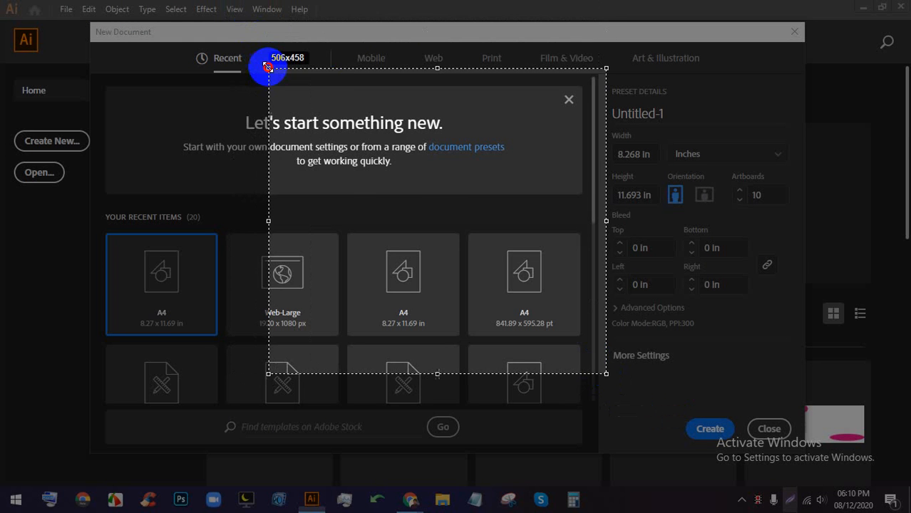
{"action": "left_click", "coordinate": [619, 244]}
{"action": "mouse_move", "coordinate": [420, 203]}
{"action": "left_mouse_down"}
{"action": "mouse_move", "coordinate": [397, 203]}
{"action": "mouse_move", "coordinate": [412, 223]}
{"action": "left_mouse_up"}
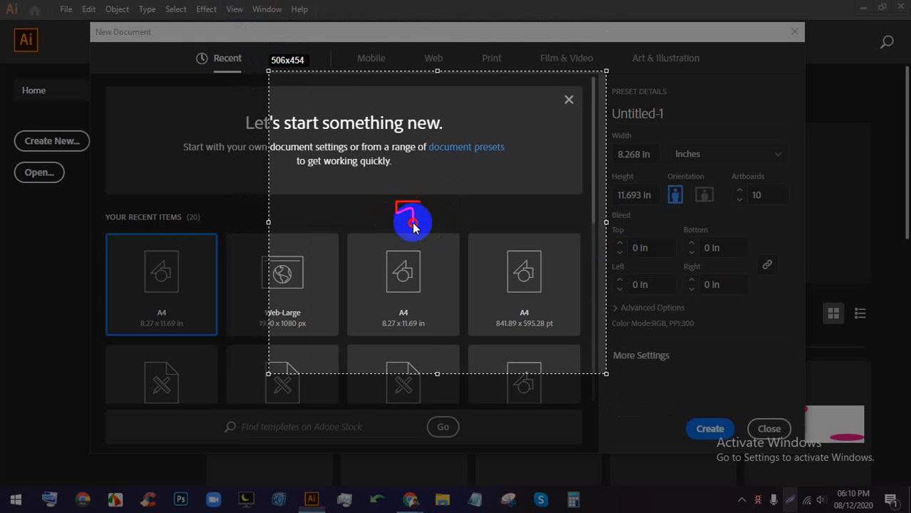
{"action": "mouse_move", "coordinate": [439, 173]}
{"action": "left_mouse_down"}
{"action": "mouse_move", "coordinate": [431, 181]}
{"action": "mouse_move", "coordinate": [460, 214]}
{"action": "mouse_move", "coordinate": [434, 228]}
{"action": "left_mouse_up"}
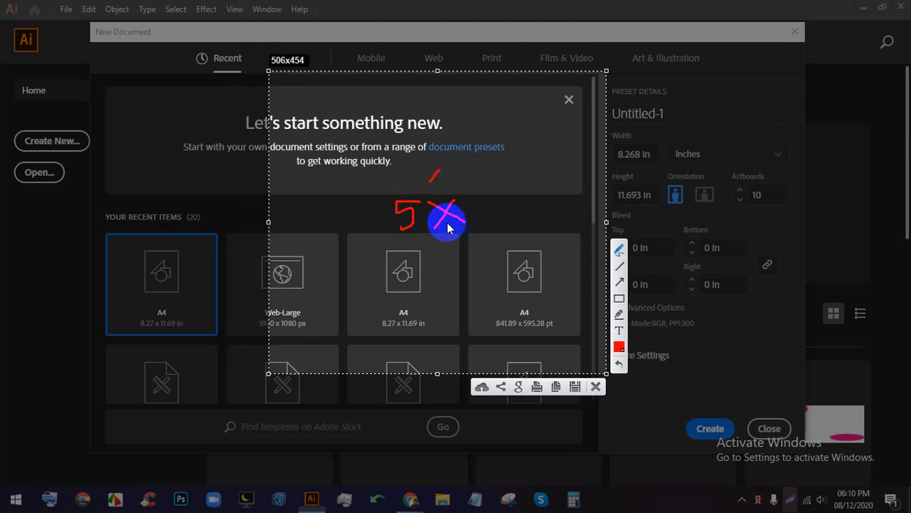
{"action": "mouse_move", "coordinate": [488, 200]}
{"action": "left_mouse_down"}
{"action": "mouse_move", "coordinate": [466, 205]}
{"action": "mouse_move", "coordinate": [478, 226]}
{"action": "mouse_move", "coordinate": [465, 236]}
{"action": "mouse_move", "coordinate": [499, 203]}
{"action": "left_mouse_up"}
{"action": "left_click", "coordinate": [619, 298]}
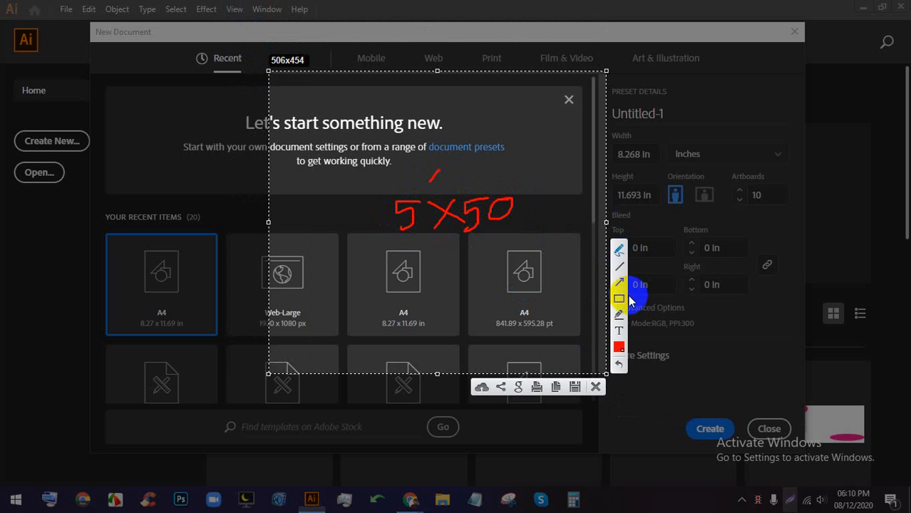
{"action": "left_click_drag", "start_coordinate": [67, 67], "coordinate": [142, 473]}
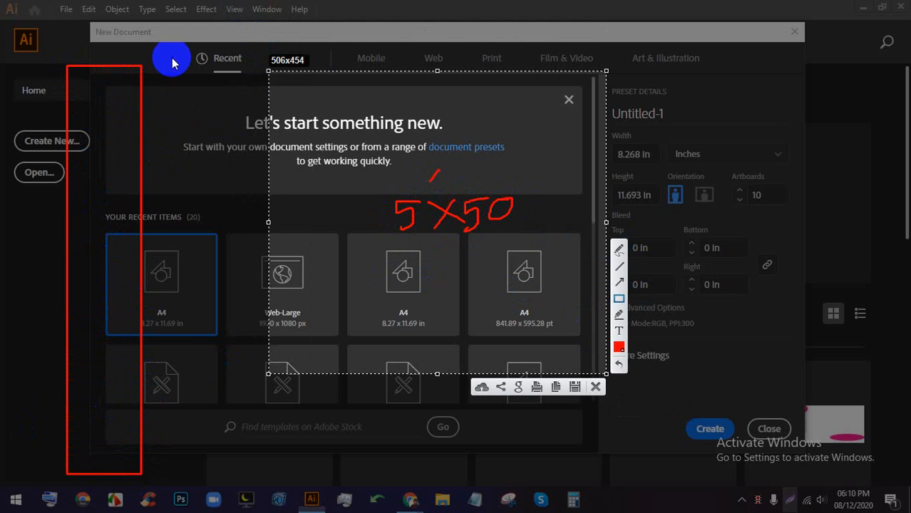
{"action": "left_click_drag", "start_coordinate": [169, 50], "coordinate": [202, 445]}
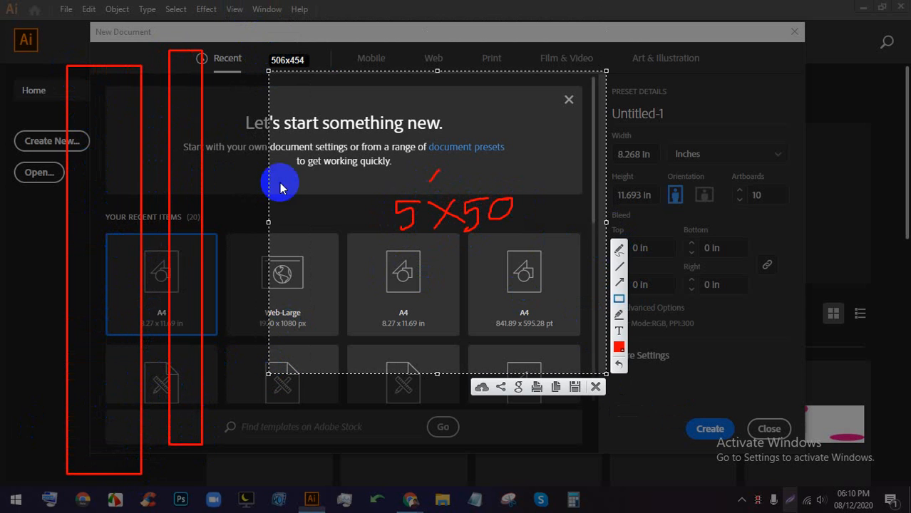
{"action": "left_click_drag", "start_coordinate": [514, 181], "coordinate": [515, 186]}
{"action": "left_click_drag", "start_coordinate": [527, 172], "coordinate": [520, 185]}
{"action": "left_click", "coordinate": [600, 389]}
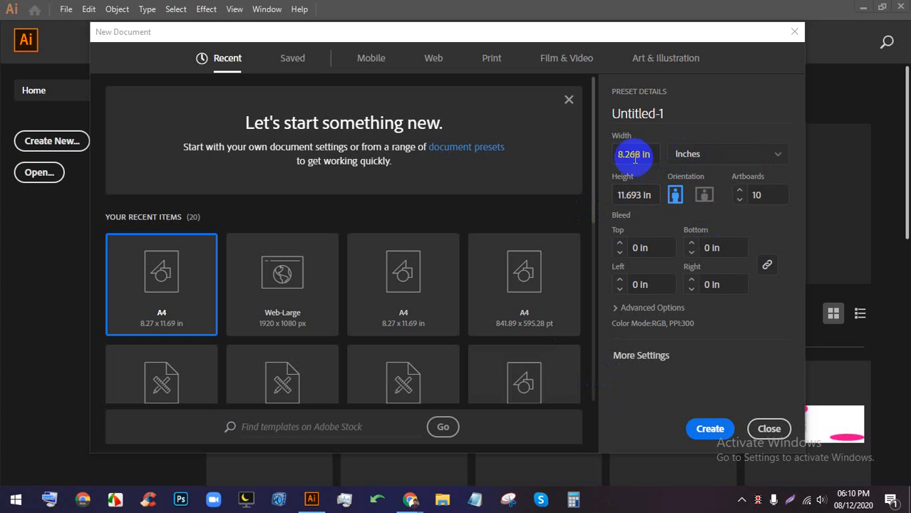
- Keep Inches as the unit and enter 60 in the New Document Width field
{"action": "left_click", "coordinate": [686, 153]}
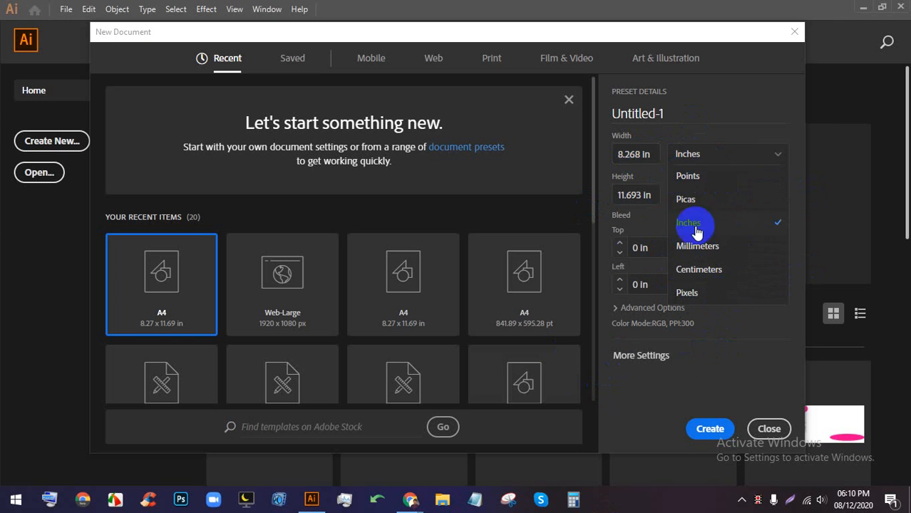
{"action": "left_click", "coordinate": [410, 499]}
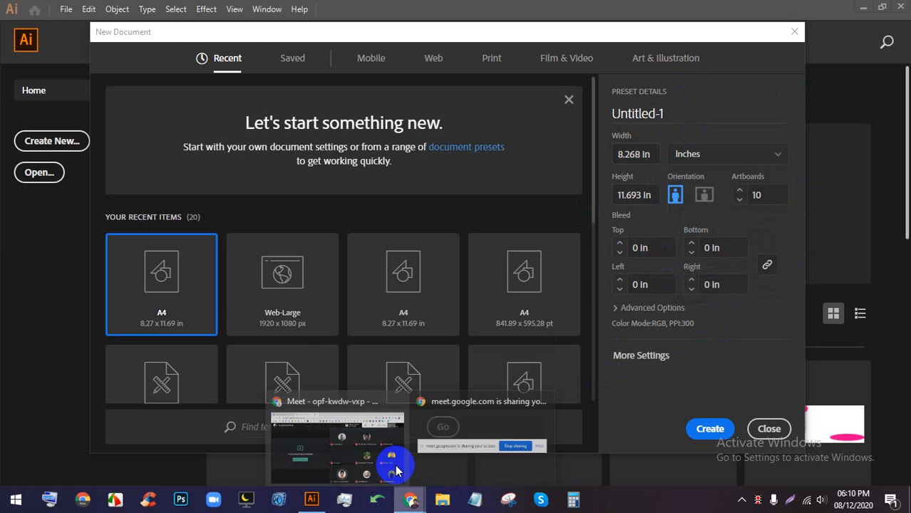
{"action": "left_click", "coordinate": [381, 432]}
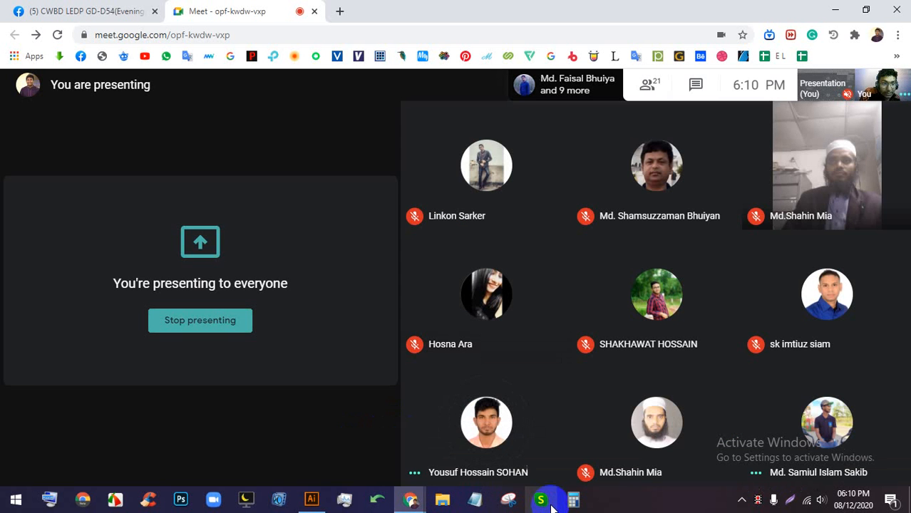
{"action": "left_click", "coordinate": [312, 499]}
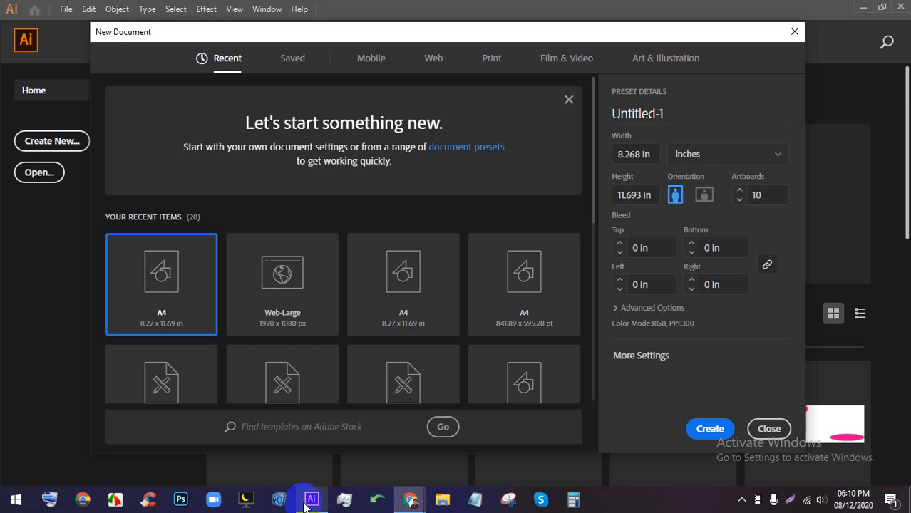
{"action": "left_click", "coordinate": [711, 156]}
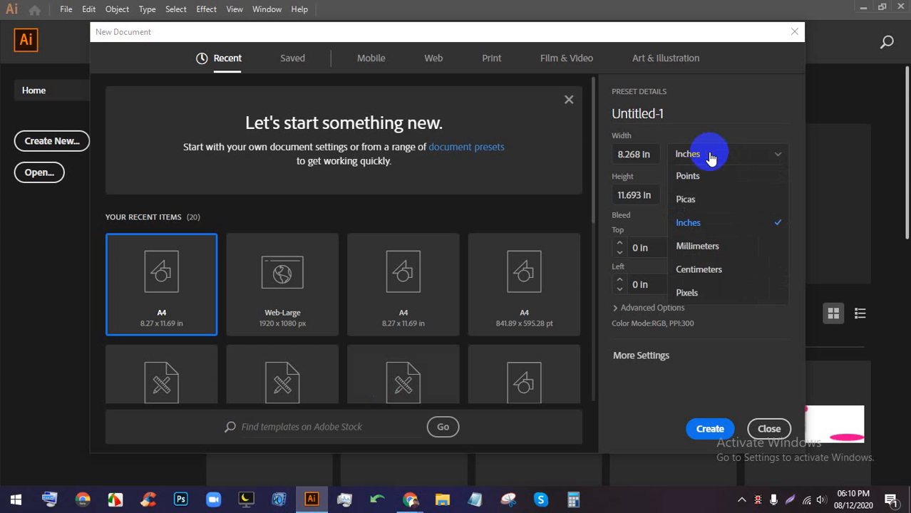
{"action": "left_click", "coordinate": [711, 224]}
{"action": "left_click", "coordinate": [629, 157]}
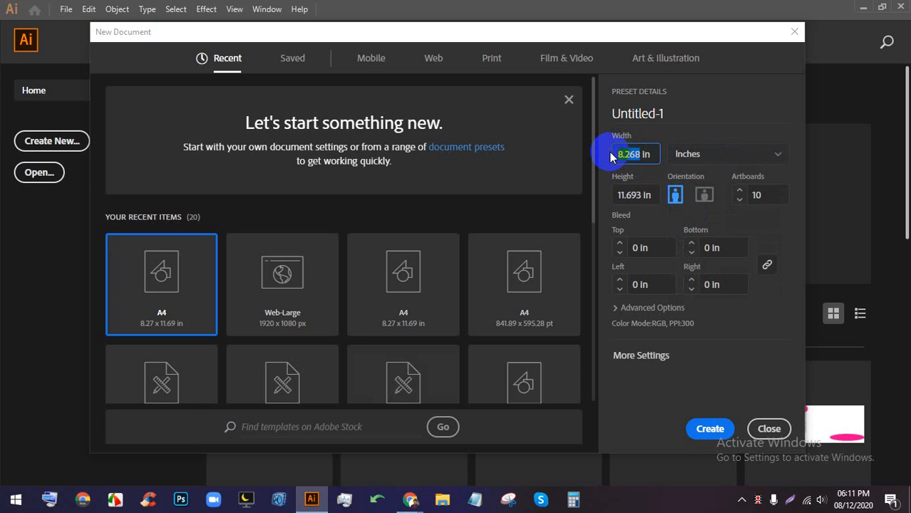
{"action": "type", "text": "6"}
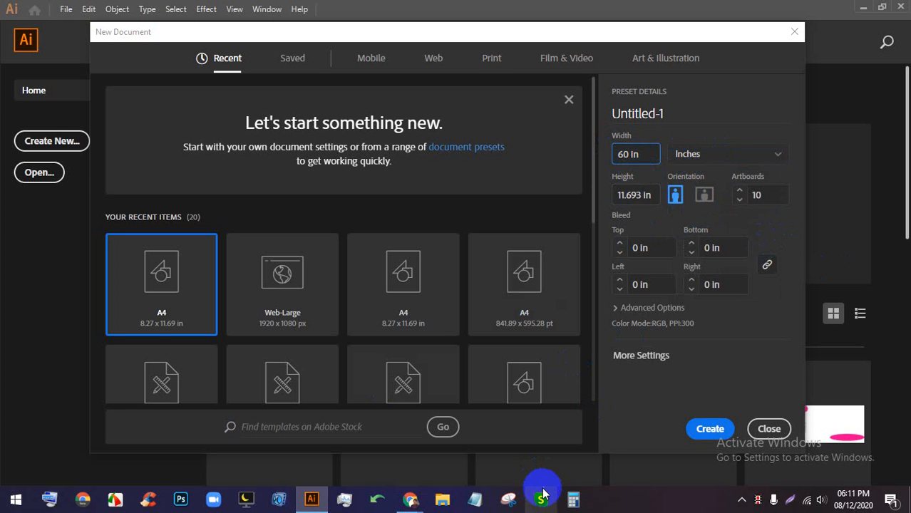
{"action": "left_click", "coordinate": [570, 501]}
- Compute 50 × 12 = 600 in Calculator, then return to the New Document dialog
{"action": "left_click_drag", "start_coordinate": [626, 63], "coordinate": [364, 60]}
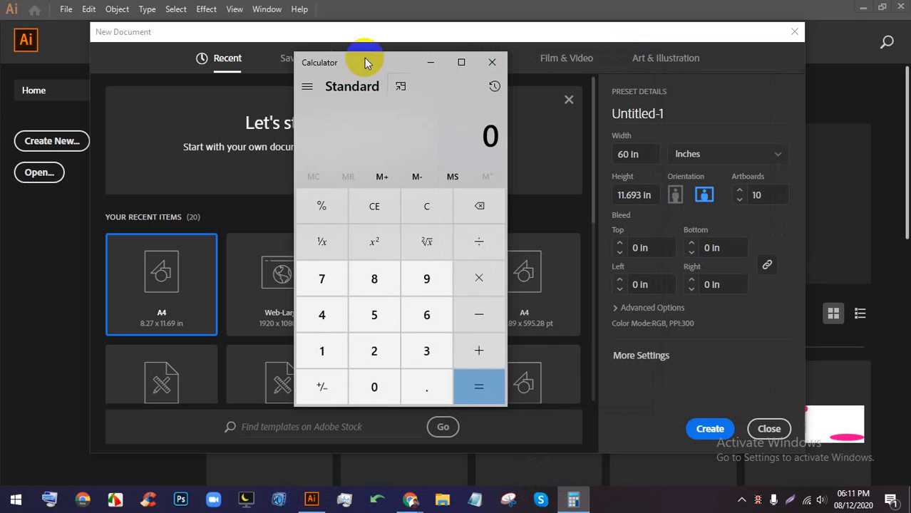
{"action": "left_click", "coordinate": [383, 316]}
{"action": "left_click", "coordinate": [369, 393]}
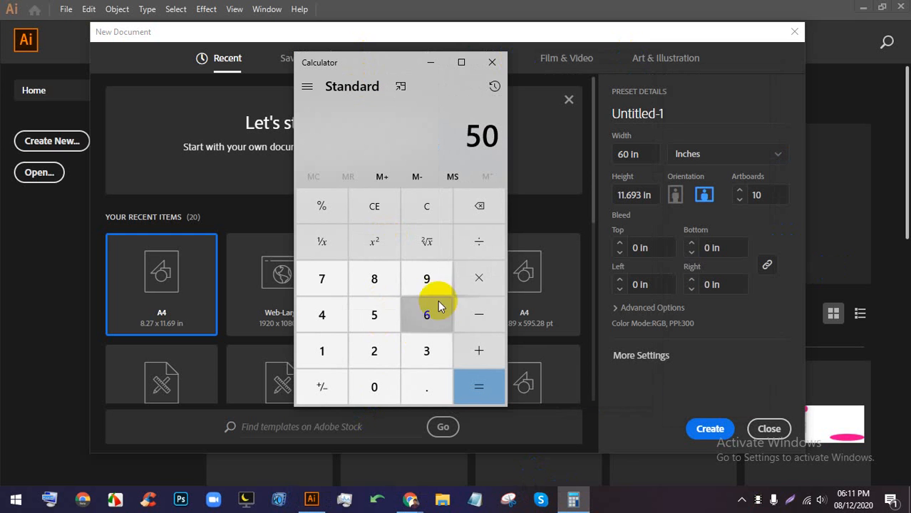
{"action": "left_click", "coordinate": [476, 279]}
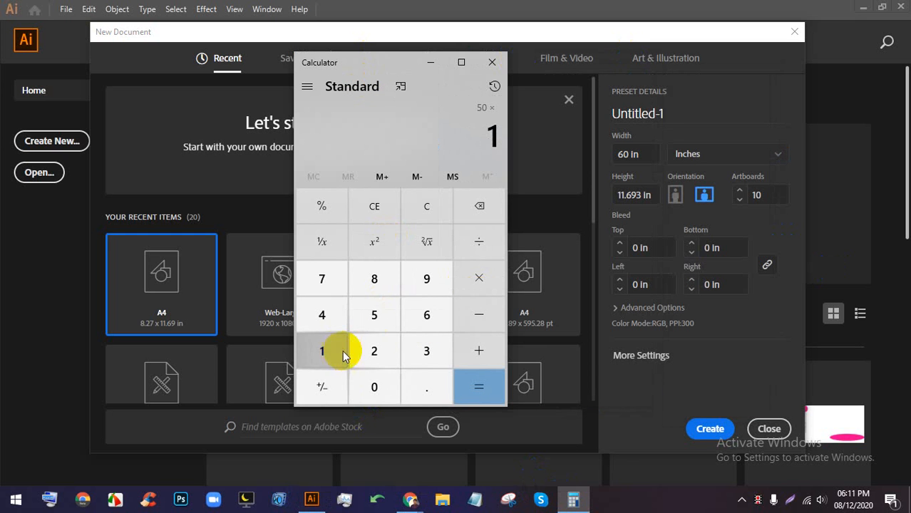
{"action": "left_click", "coordinate": [370, 351]}
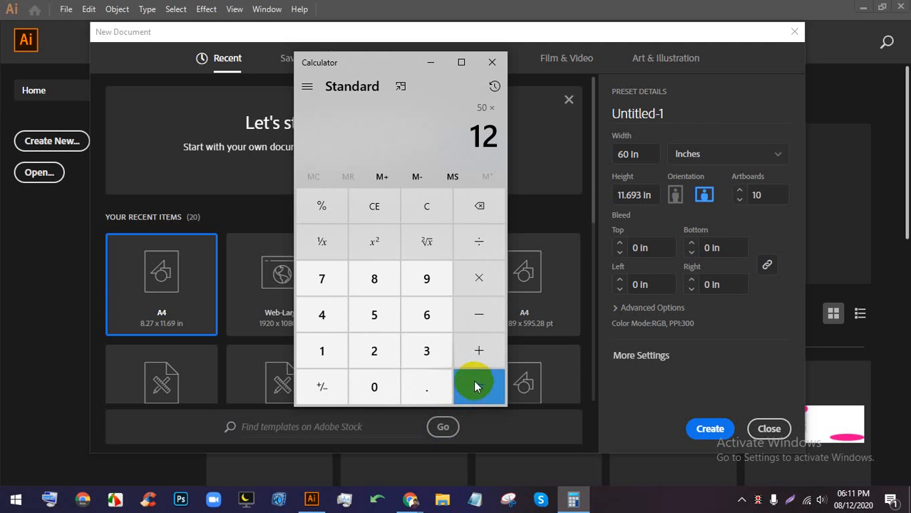
{"action": "left_click_drag", "start_coordinate": [476, 386], "coordinate": [499, 145]}
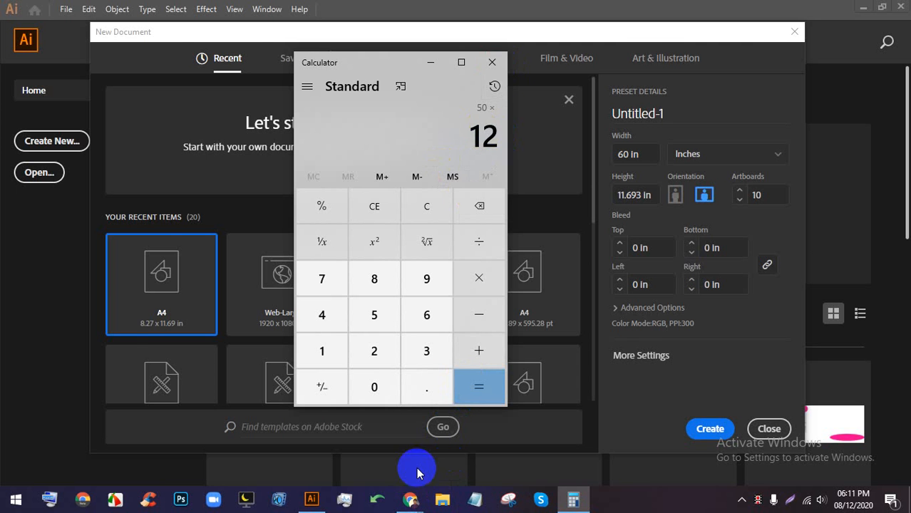
{"action": "mouse_move", "coordinate": [410, 499]}
{"action": "left_click", "coordinate": [362, 438]}
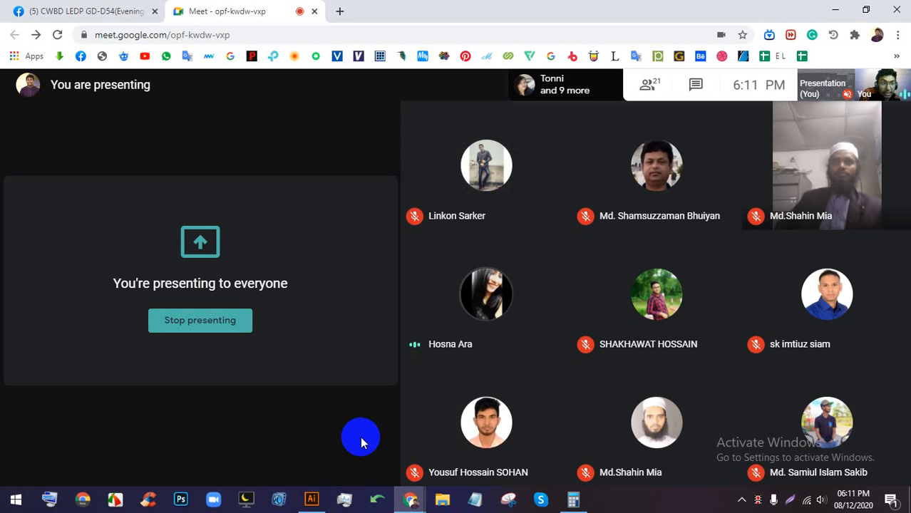
{"action": "left_click", "coordinate": [573, 499]}
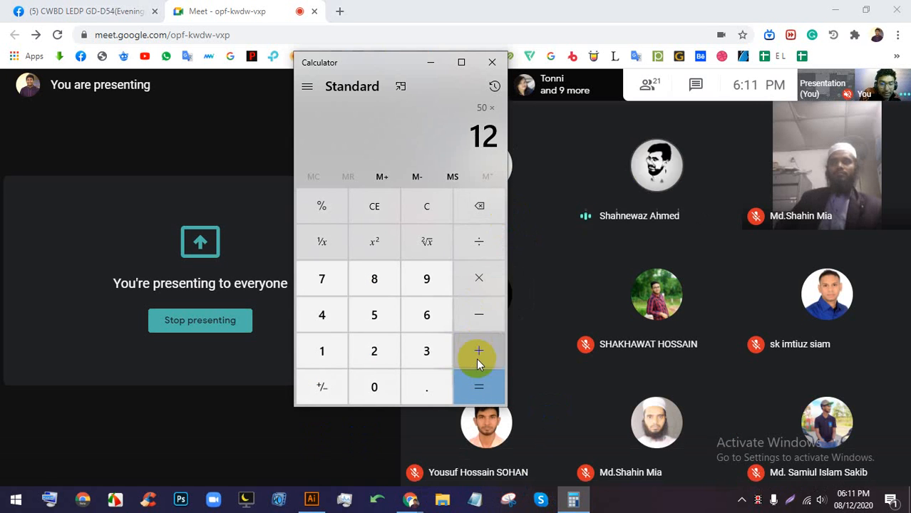
{"action": "left_click", "coordinate": [481, 387]}
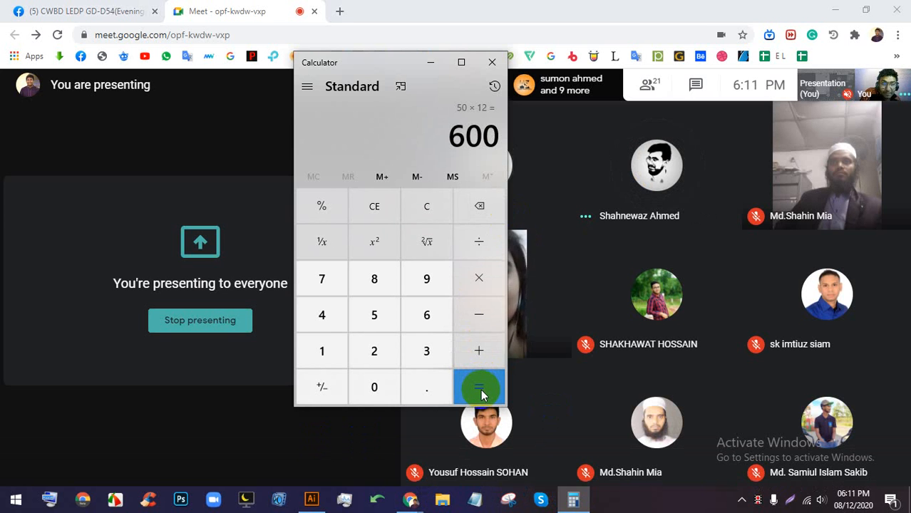
{"action": "left_click_drag", "start_coordinate": [384, 57], "coordinate": [244, 93]}
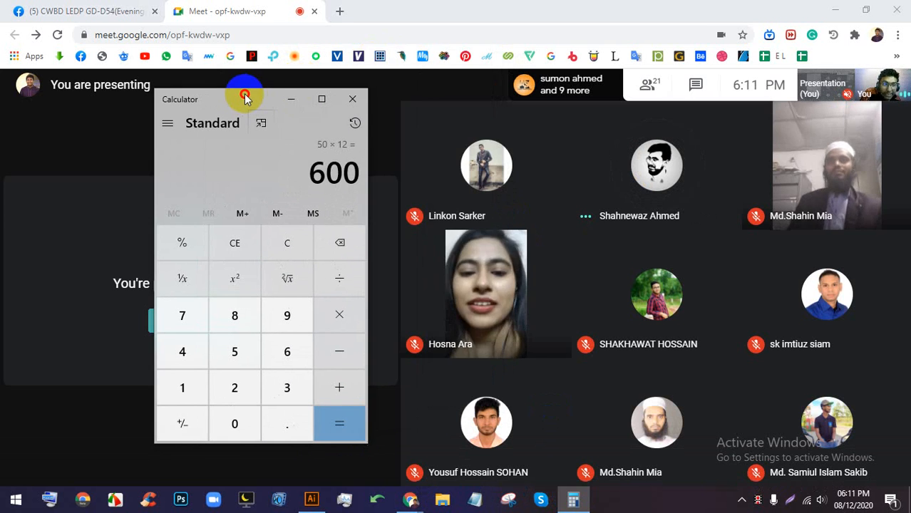
{"action": "left_click", "coordinate": [311, 502]}
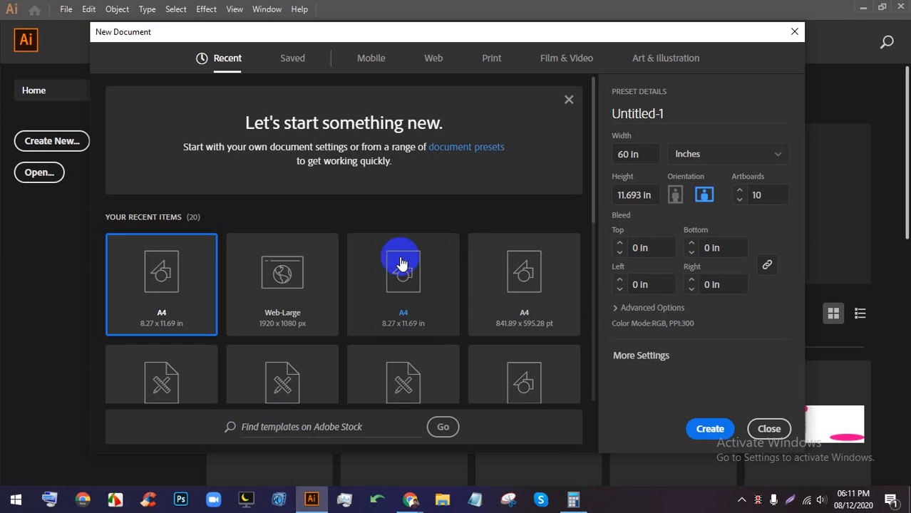
- Select the current 11.693 in Height value in the New Document dialog to replace it
{"action": "double_click", "coordinate": [637, 199]}
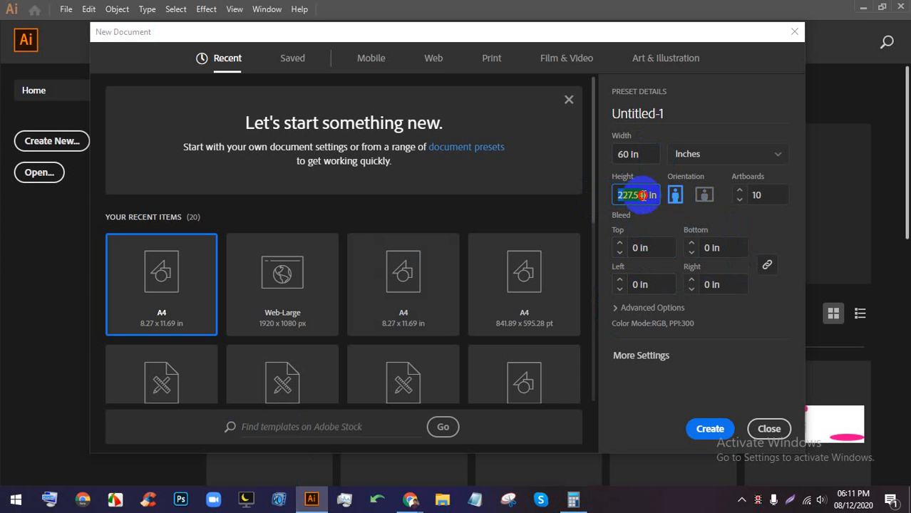
- Calculate 227 ÷ 12 = 18.91666666666667 in Calculator and move the window aside
{"action": "mouse_move", "coordinate": [410, 497]}
{"action": "mouse_move", "coordinate": [362, 437]}
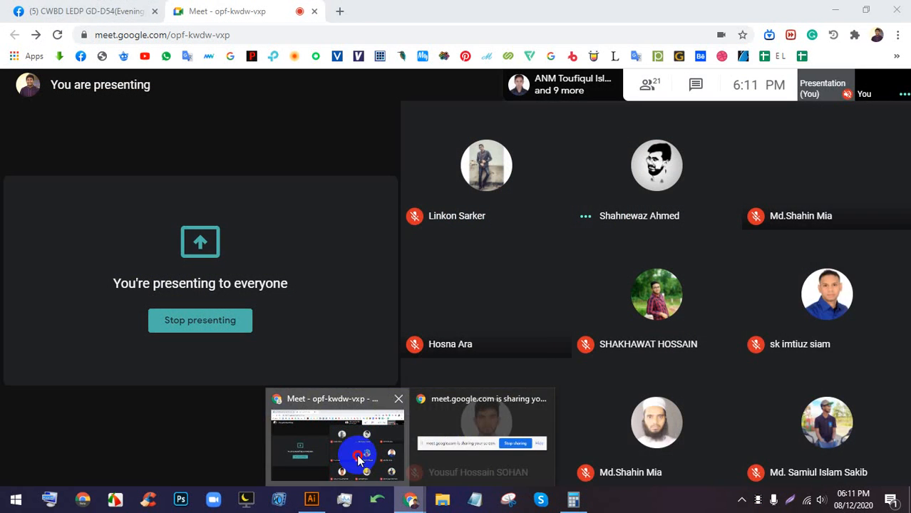
{"action": "left_click", "coordinate": [356, 452]}
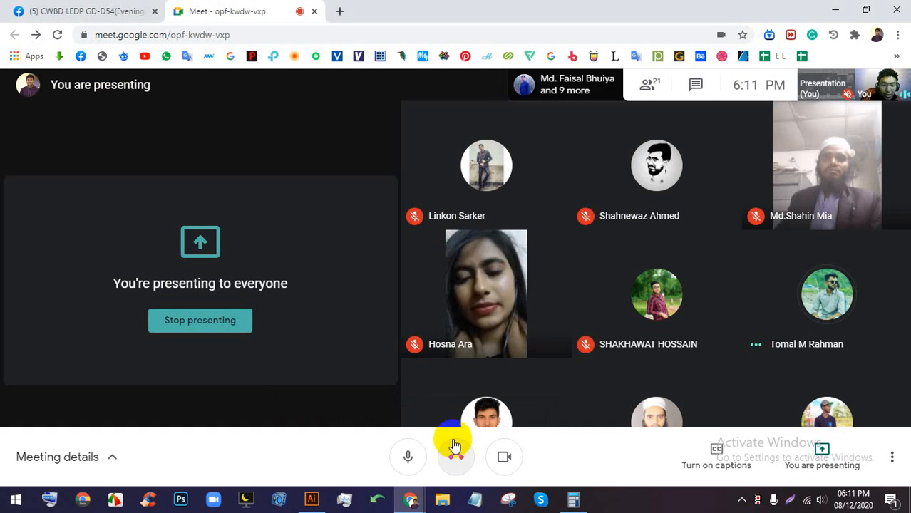
{"action": "left_click", "coordinate": [573, 498]}
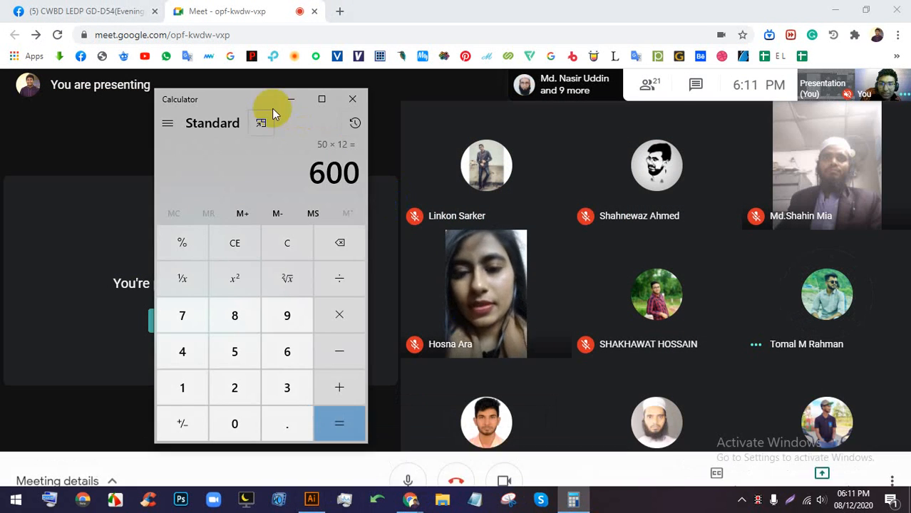
{"action": "left_click_drag", "start_coordinate": [272, 108], "coordinate": [474, 75]}
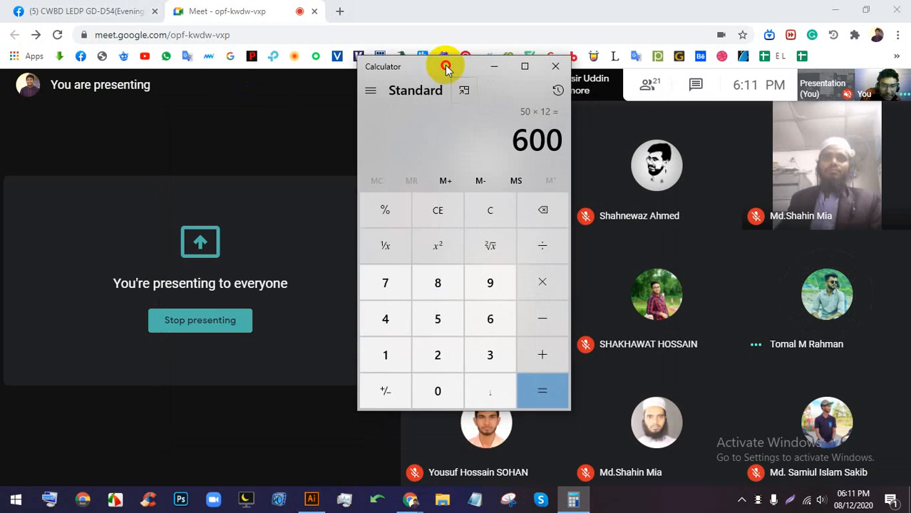
{"action": "left_click", "coordinate": [434, 356]}
{"action": "left_click", "coordinate": [384, 279]}
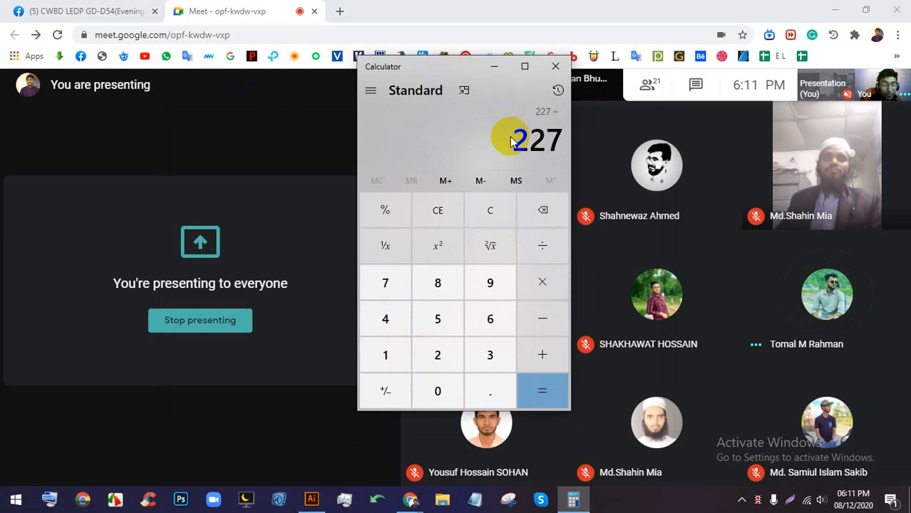
{"action": "left_click", "coordinate": [403, 355]}
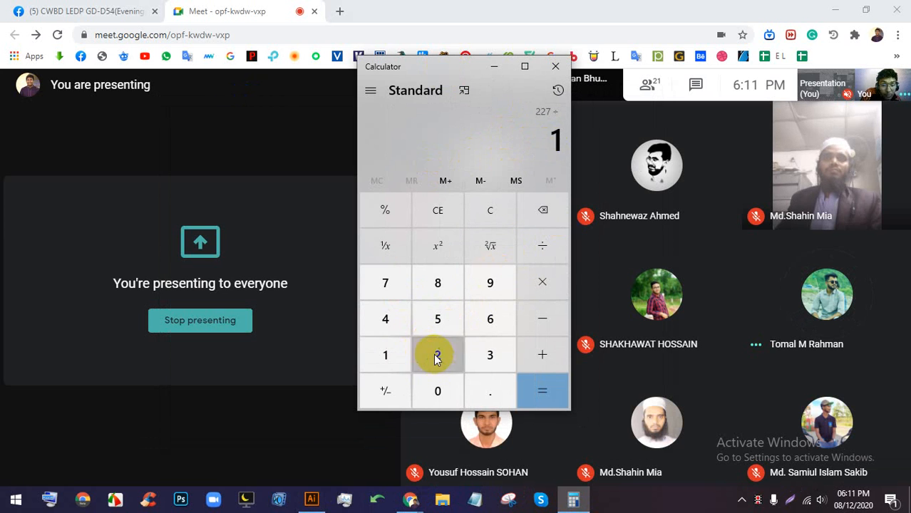
{"action": "left_click", "coordinate": [433, 353]}
{"action": "left_click", "coordinate": [545, 395]}
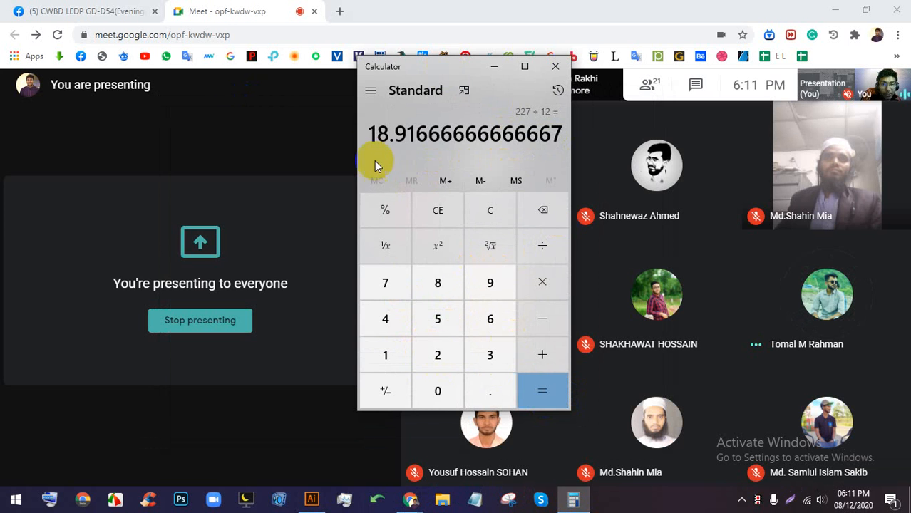
{"action": "left_click_drag", "start_coordinate": [463, 69], "coordinate": [219, 89]}
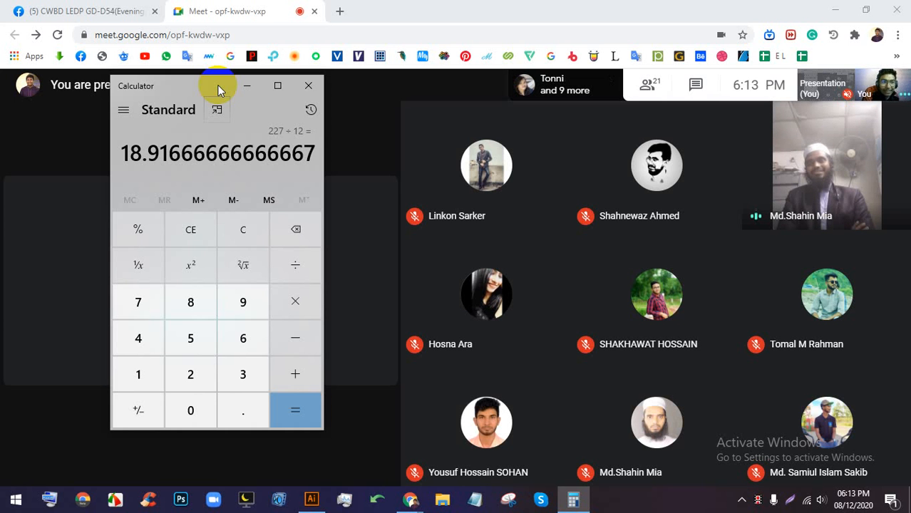
- Set the new document to 5 in wide and 50 in tall, then create it
{"action": "left_click", "coordinate": [311, 498]}
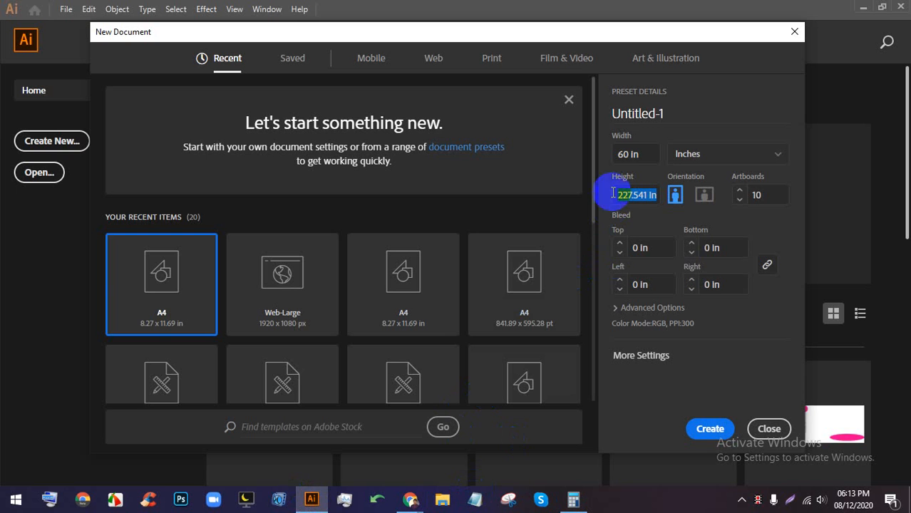
{"action": "left_click", "coordinate": [625, 155]}
{"action": "left_click", "coordinate": [613, 151]}
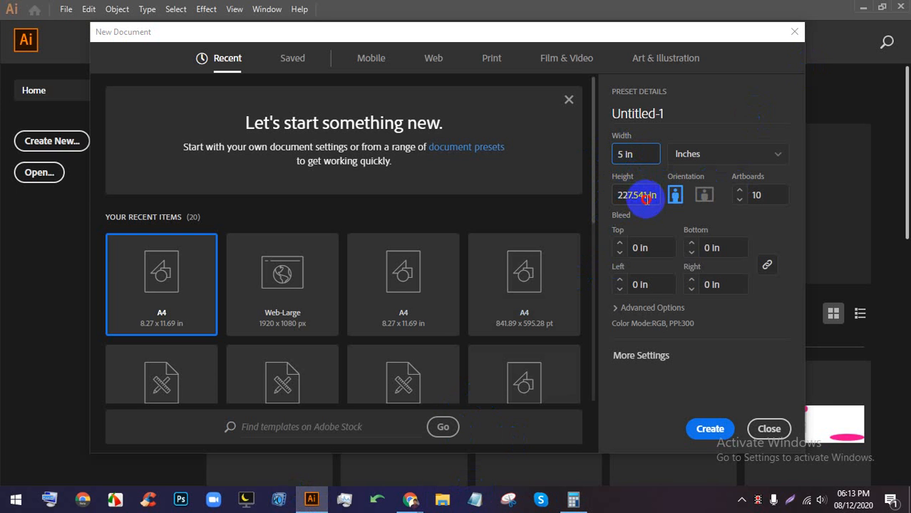
{"action": "left_click", "coordinate": [610, 196]}
{"action": "type", "text": "50"}
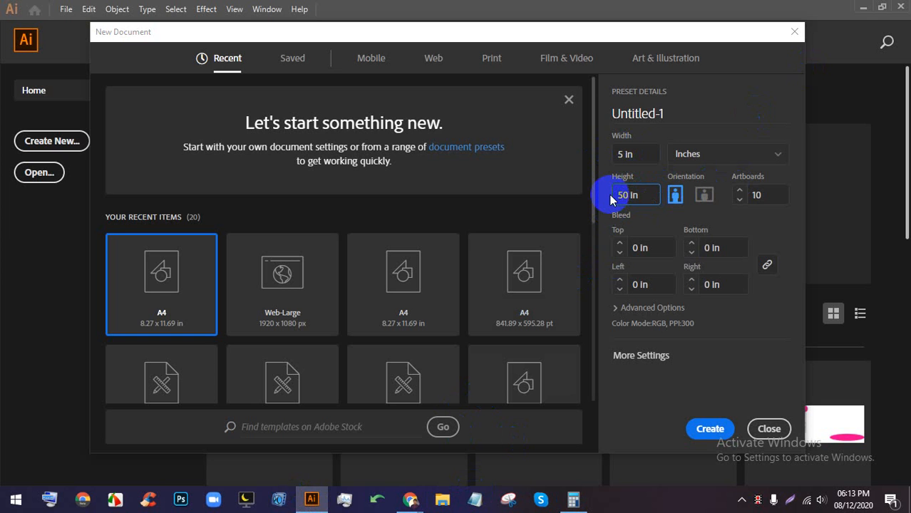
{"action": "left_click", "coordinate": [710, 430]}
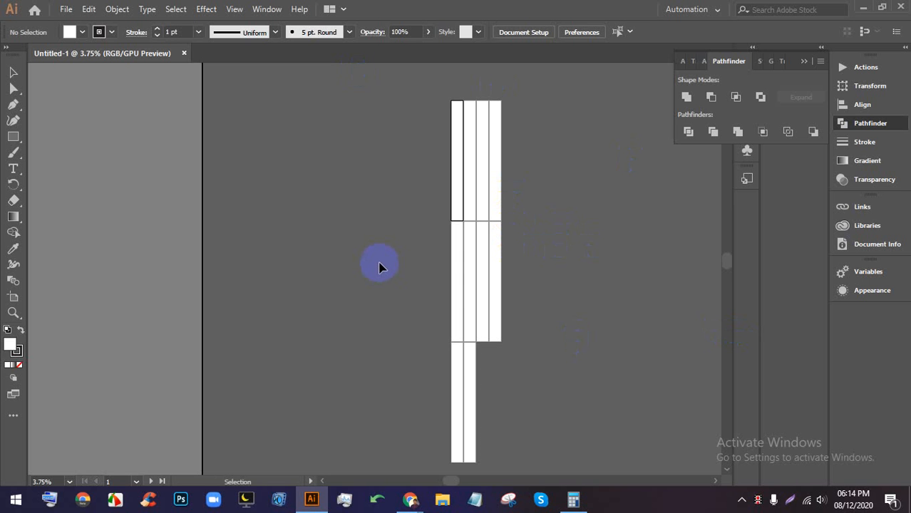
- Create another 5 × 50 in document with 10 artboards
{"action": "key", "text": "ctrl+n"}
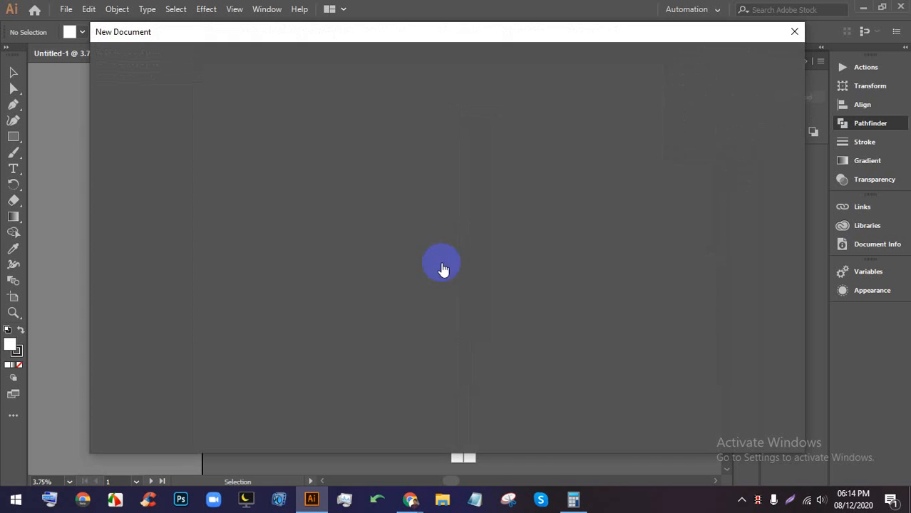
{"action": "left_click", "coordinate": [761, 197]}
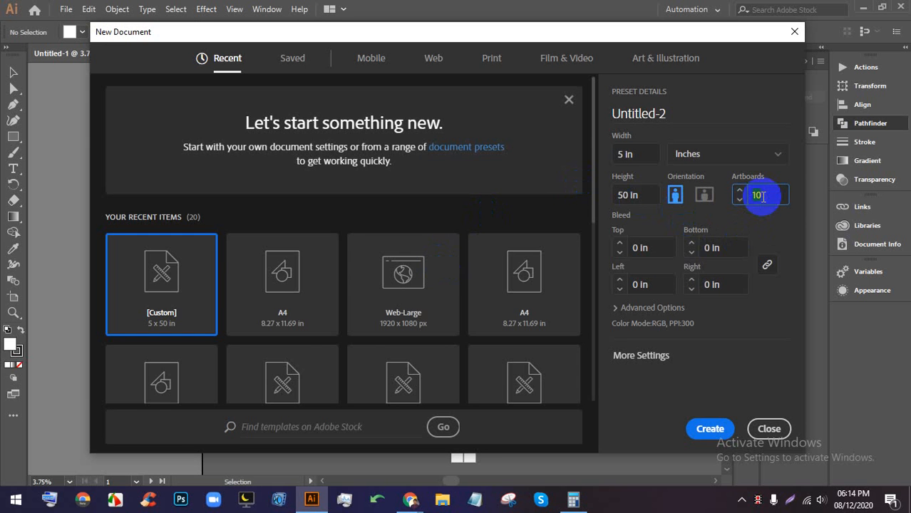
{"action": "type", "text": "10"}
{"action": "left_click", "coordinate": [707, 428]}
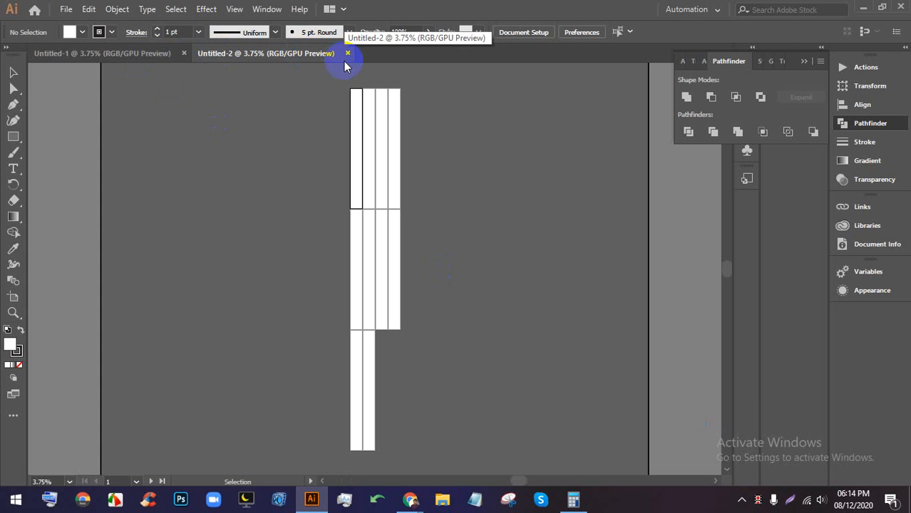
- Create a further 5 × 50 in document with the artboard count set to 1
{"action": "key", "text": "ctrl+n"}
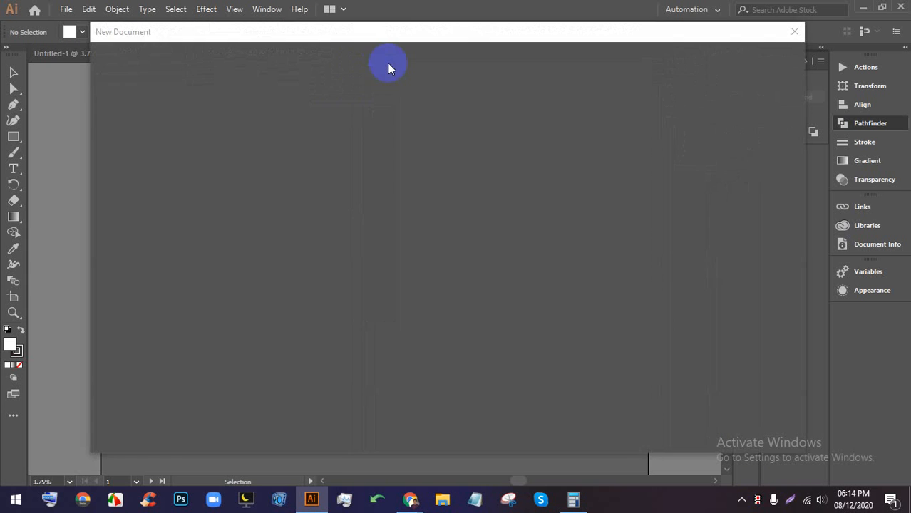
{"action": "left_click", "coordinate": [768, 195]}
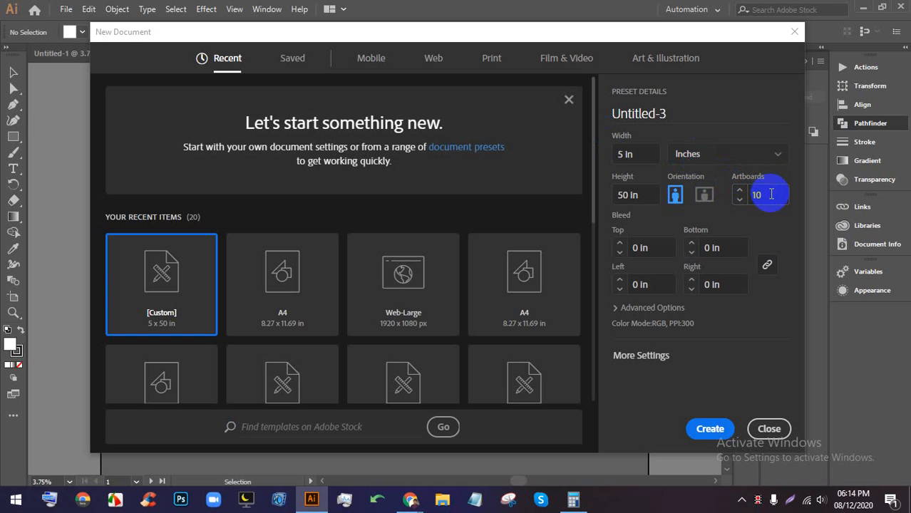
{"action": "left_click", "coordinate": [764, 195]}
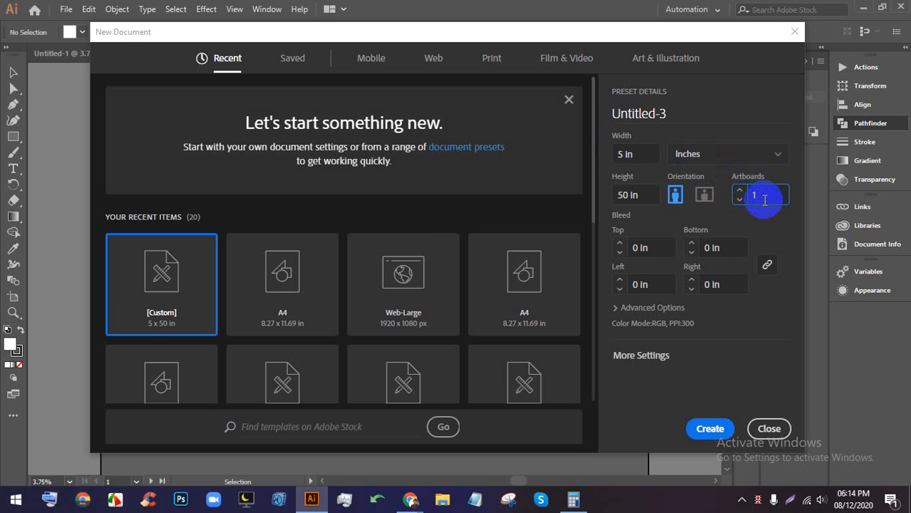
{"action": "left_click", "coordinate": [732, 219]}
{"action": "left_click", "coordinate": [713, 430]}
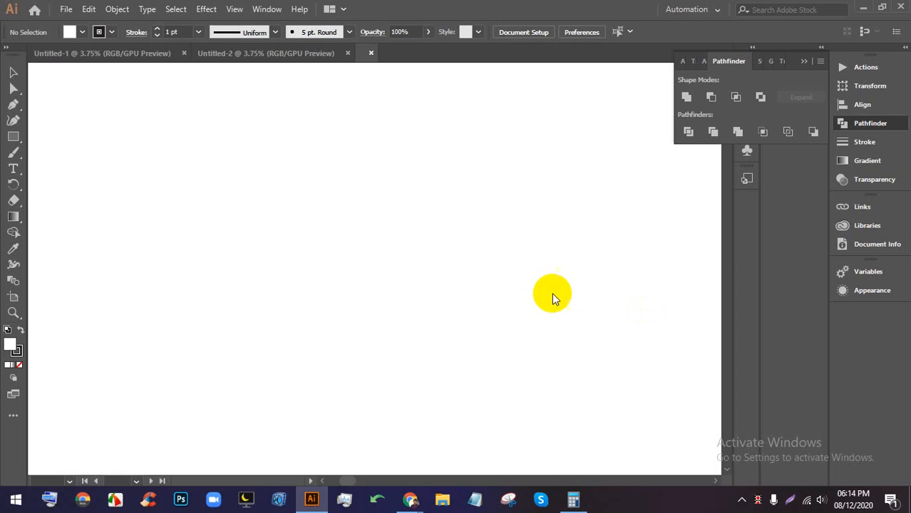
- Close the Untitled-2 and Untitled-1 documents, leaving Untitled-3 open
{"action": "left_click", "coordinate": [345, 53]}
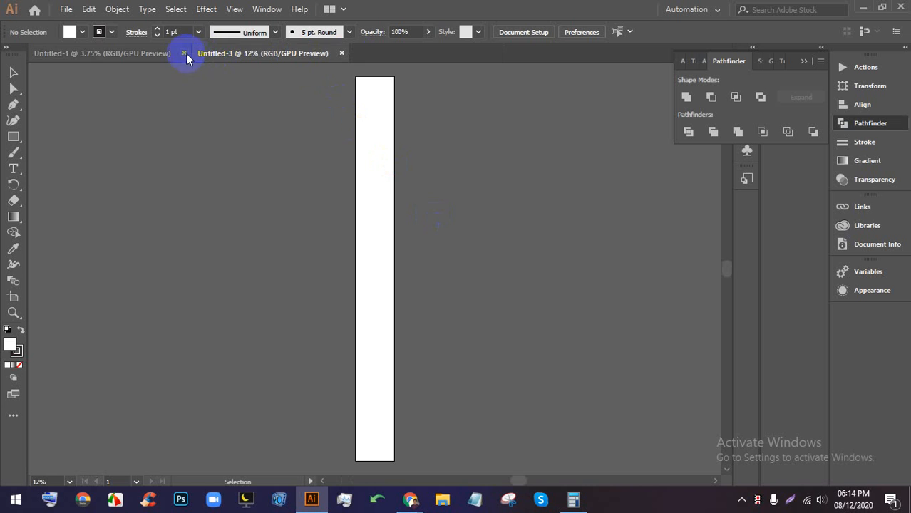
{"action": "left_click", "coordinate": [184, 54]}
{"action": "scroll", "coordinate": [361, 86], "scroll_direction": "up", "scroll_amount": 4}
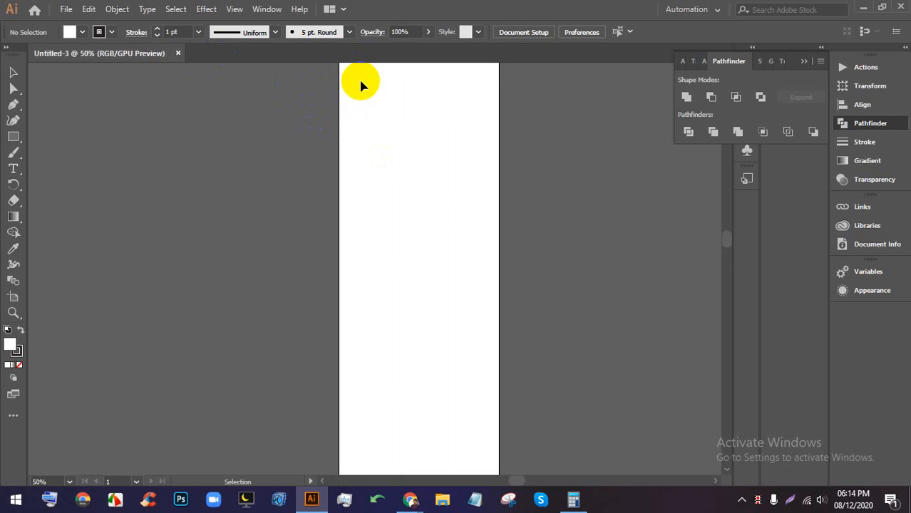
{"action": "scroll", "coordinate": [360, 86], "scroll_direction": "up", "scroll_amount": 2}
{"action": "scroll", "coordinate": [427, 189], "scroll_direction": "up", "scroll_amount": 3}
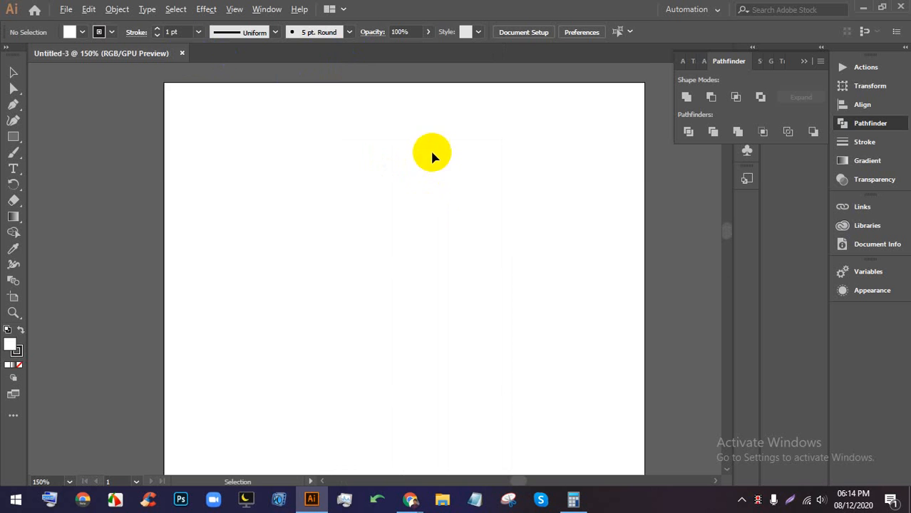
{"action": "scroll", "coordinate": [431, 153], "scroll_direction": "up", "scroll_amount": 2}
{"action": "scroll", "coordinate": [432, 206], "scroll_direction": "up", "scroll_amount": 2}
{"action": "scroll", "coordinate": [424, 299], "scroll_direction": "down", "scroll_amount": 3}
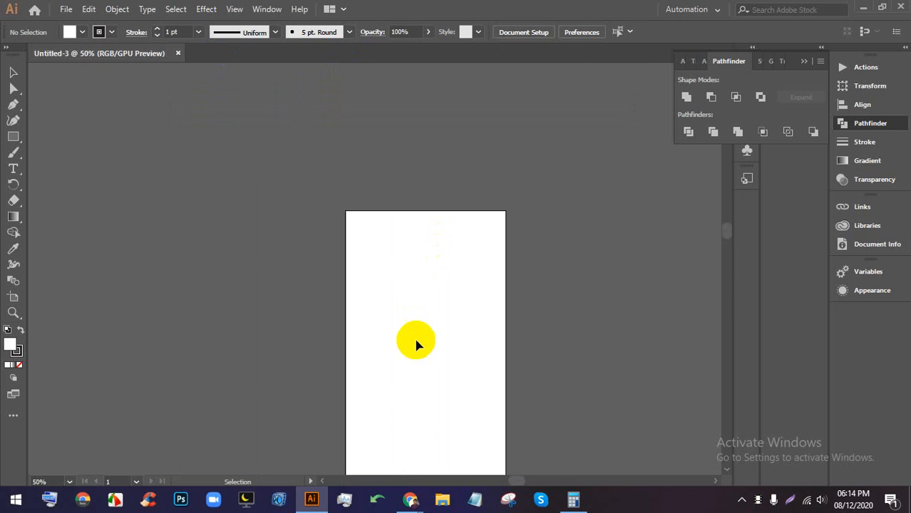
- Check the video meeting window, then return to the Untitled-3 artboard
{"action": "left_click", "coordinate": [409, 499]}
{"action": "left_click", "coordinate": [365, 435]}
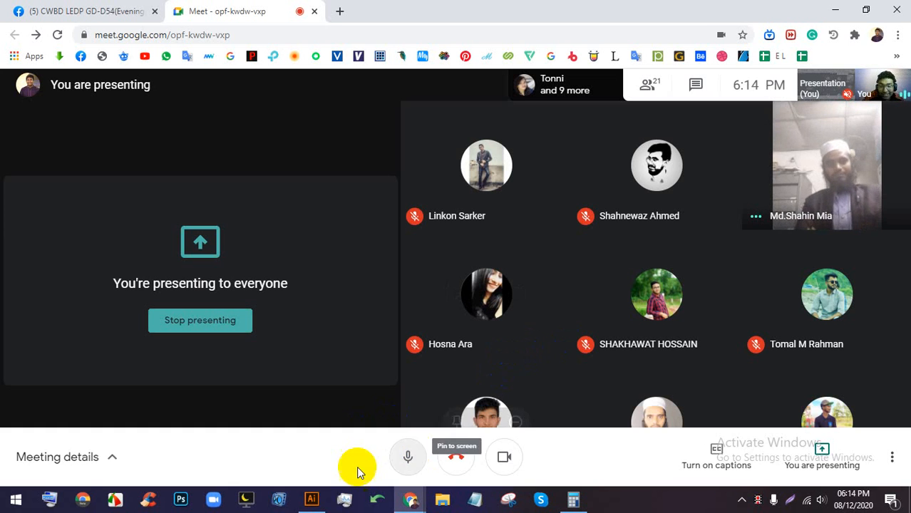
{"action": "left_click", "coordinate": [325, 492]}
{"action": "scroll", "coordinate": [401, 199], "scroll_direction": "up", "scroll_amount": 4}
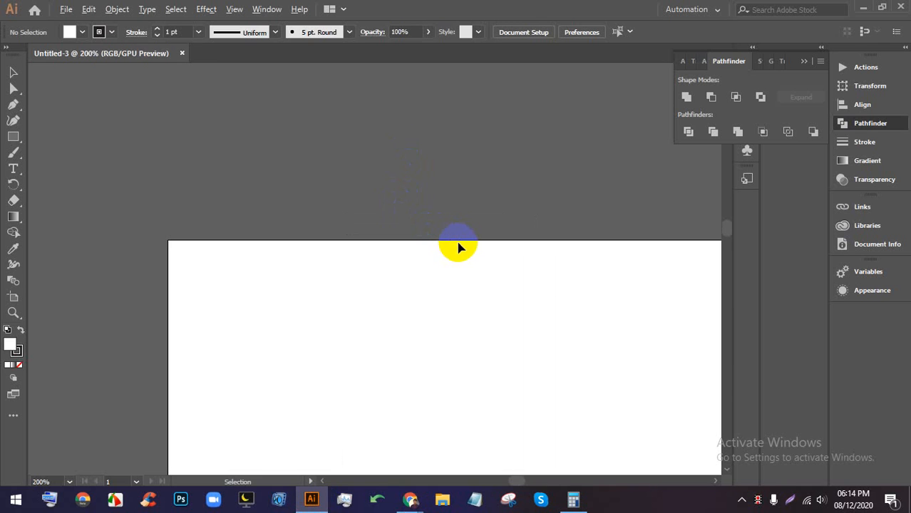
{"action": "scroll", "coordinate": [355, 236], "scroll_direction": "down", "scroll_amount": 1}
{"action": "scroll", "coordinate": [351, 233], "scroll_direction": "down", "scroll_amount": 5}
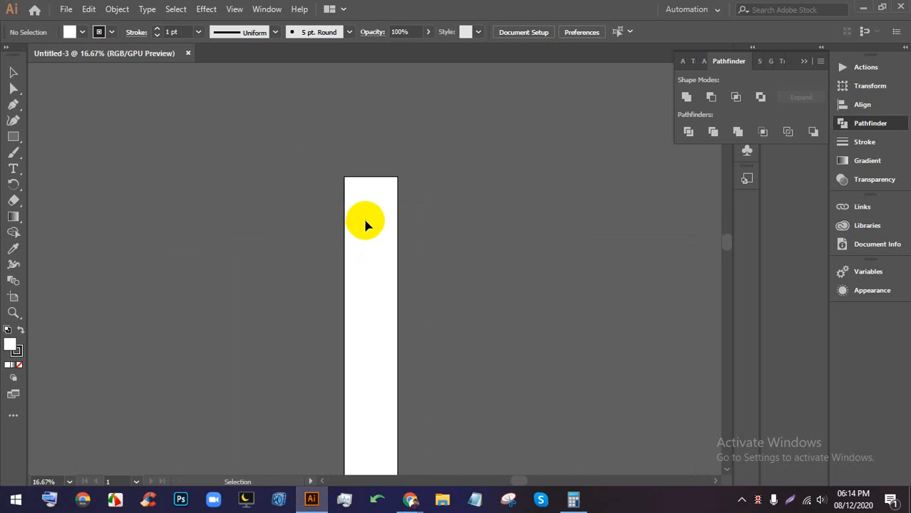
{"action": "scroll", "coordinate": [364, 222], "scroll_direction": "down", "scroll_amount": 2}
{"action": "scroll", "coordinate": [372, 132], "scroll_direction": "down", "scroll_amount": 2}
{"action": "scroll", "coordinate": [384, 208], "scroll_direction": "up", "scroll_amount": 6}
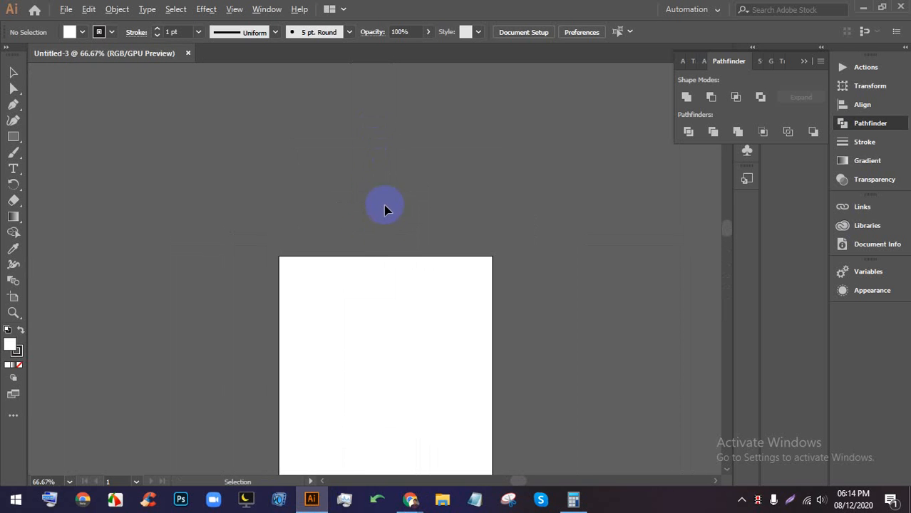
- Draw a closed Pen path with a curved lower edge across the top of the artboard
{"action": "left_click", "coordinate": [12, 104]}
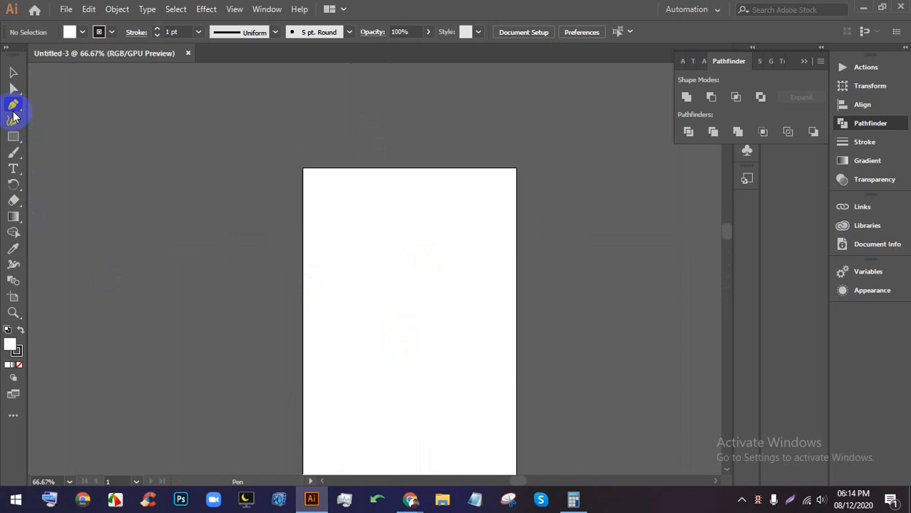
{"action": "left_click", "coordinate": [304, 261]}
{"action": "left_click_drag", "start_coordinate": [370, 226], "coordinate": [516, 172]}
{"action": "scroll", "coordinate": [517, 171], "scroll_direction": "up", "scroll_amount": 2}
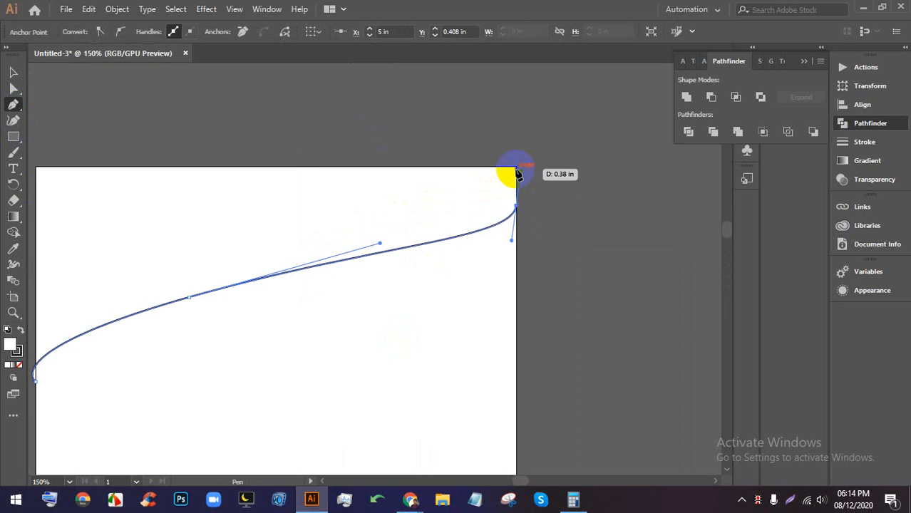
{"action": "scroll", "coordinate": [515, 170], "scroll_direction": "down", "scroll_amount": 3}
{"action": "left_click", "coordinate": [358, 167]}
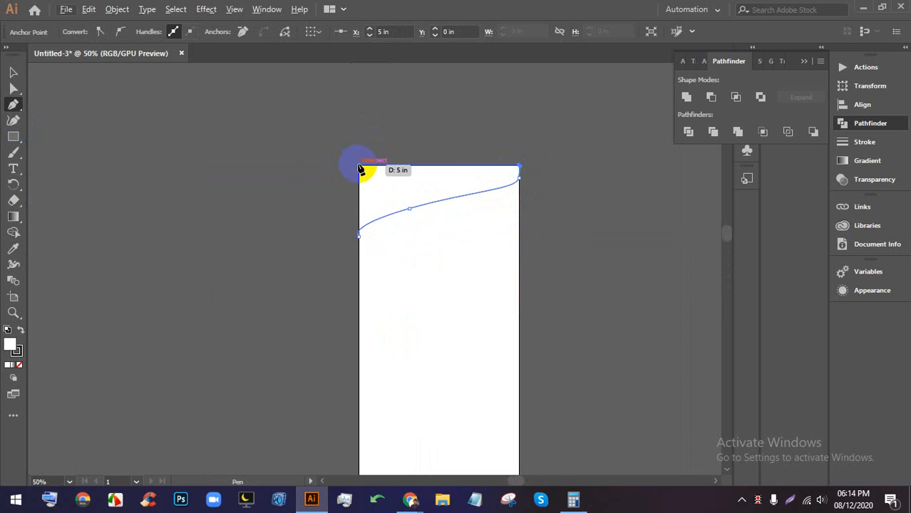
{"action": "left_click", "coordinate": [358, 236]}
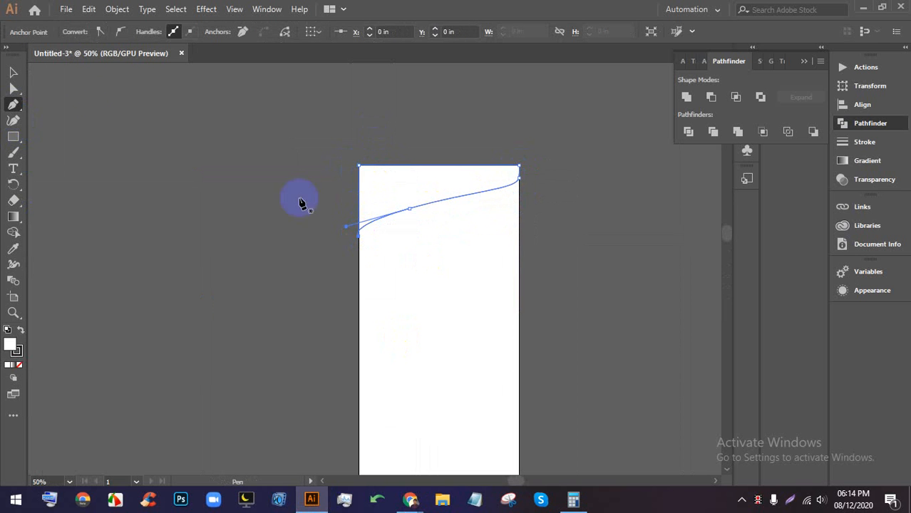
- Select the closed curved shape, fill it with a blue swatch, and deselect it
{"action": "left_click", "coordinate": [13, 74]}
{"action": "left_click", "coordinate": [263, 216]}
{"action": "left_click", "coordinate": [423, 202]}
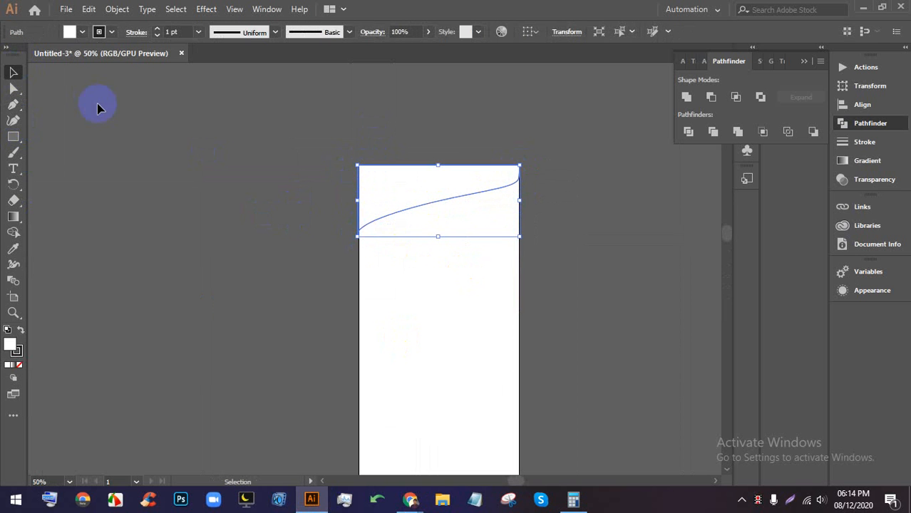
{"action": "left_click", "coordinate": [82, 32]}
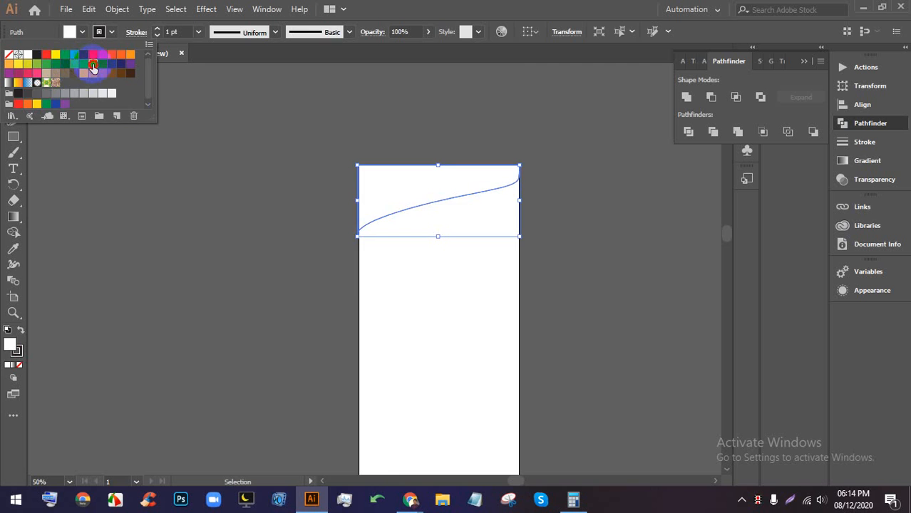
{"action": "left_click", "coordinate": [99, 71]}
{"action": "left_click", "coordinate": [404, 322]}
{"action": "scroll", "coordinate": [418, 280], "scroll_direction": "down", "scroll_amount": 3}
{"action": "left_click_drag", "start_coordinate": [435, 391], "coordinate": [468, 286]}
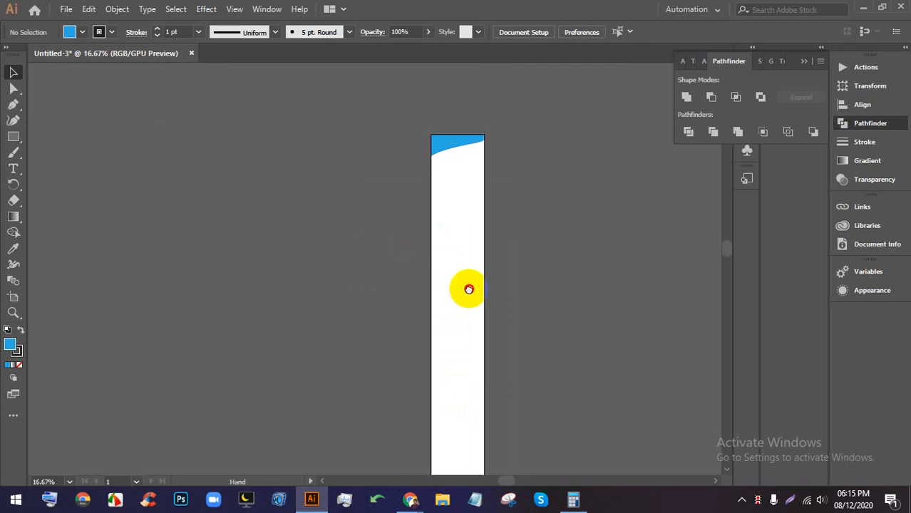
{"action": "scroll", "coordinate": [467, 286], "scroll_direction": "up", "scroll_amount": 1}
{"action": "scroll", "coordinate": [468, 288], "scroll_direction": "up", "scroll_amount": 1}
- Add a LOGO text object on the artboard with the Type tool
{"action": "left_click", "coordinate": [12, 168]}
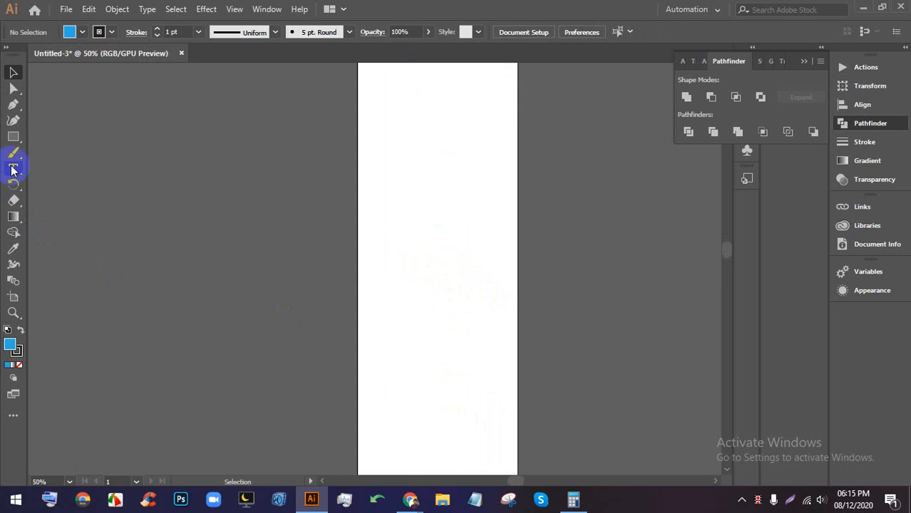
{"action": "left_click", "coordinate": [413, 239]}
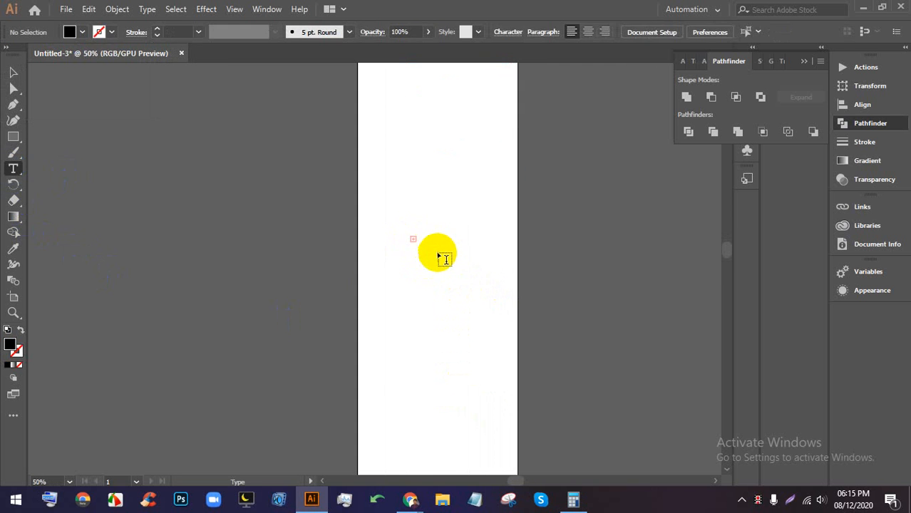
{"action": "left_click", "coordinate": [457, 208]}
{"action": "scroll", "coordinate": [467, 206], "scroll_direction": "up", "scroll_amount": 5}
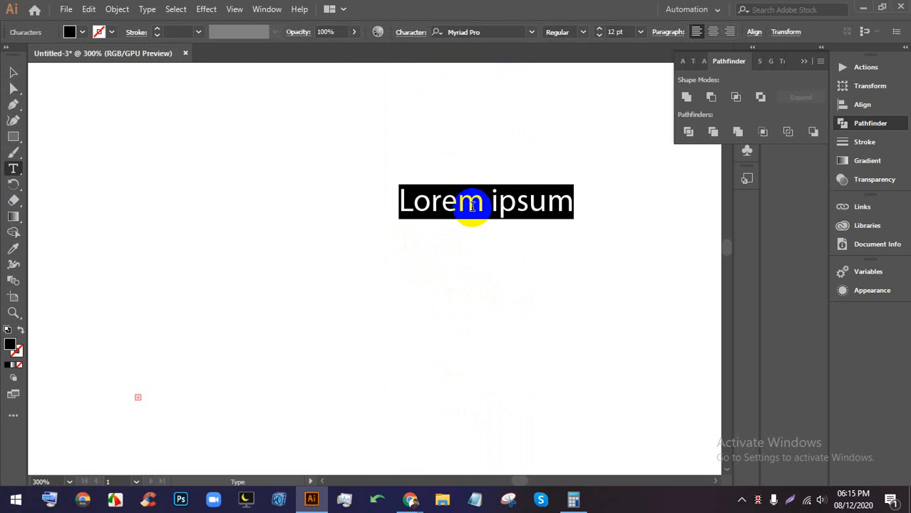
{"action": "type", "text": "LOGO"}
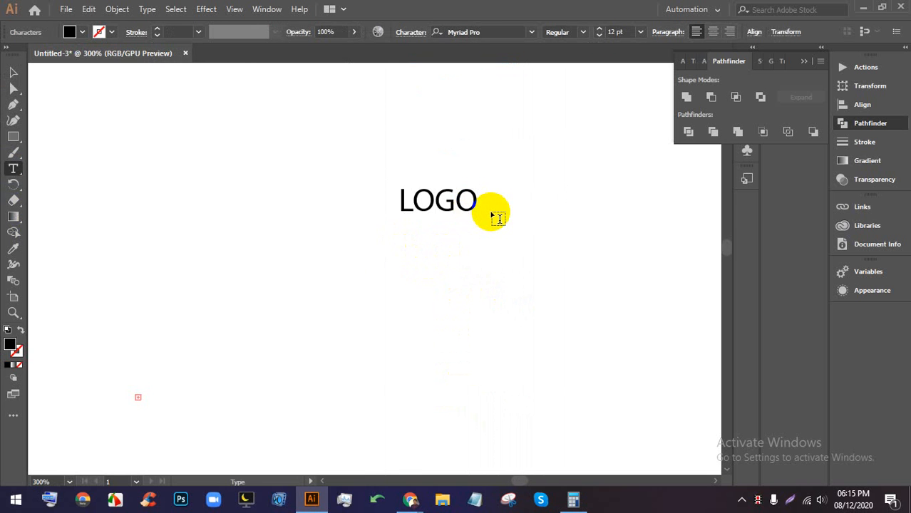
{"action": "scroll", "coordinate": [444, 220], "scroll_direction": "down", "scroll_amount": 4}
{"action": "left_click", "coordinate": [13, 72]}
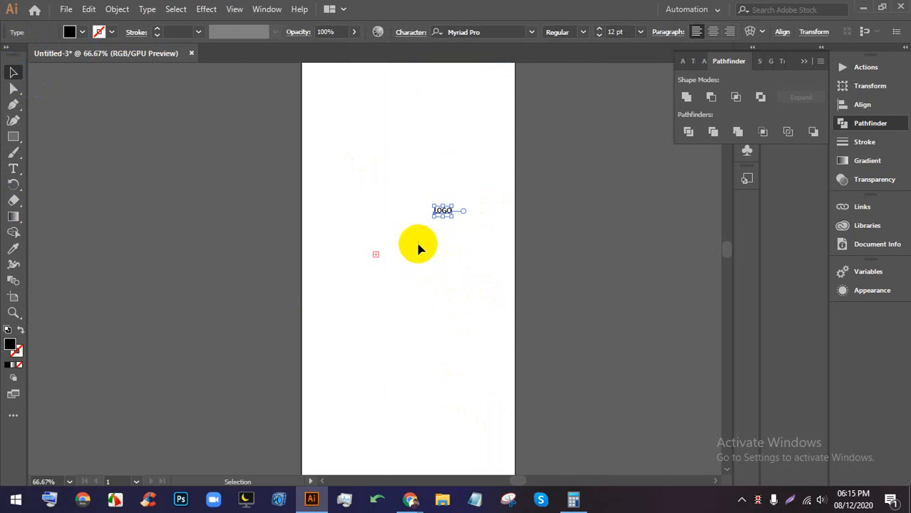
- Enlarge LOGO, rotate it to vertical, position it, and delete a stray text object
{"action": "left_click_drag", "start_coordinate": [453, 207], "coordinate": [607, 163]}
{"action": "scroll", "coordinate": [558, 177], "scroll_direction": "down", "scroll_amount": 3}
{"action": "left_click_drag", "start_coordinate": [551, 163], "coordinate": [514, 139]}
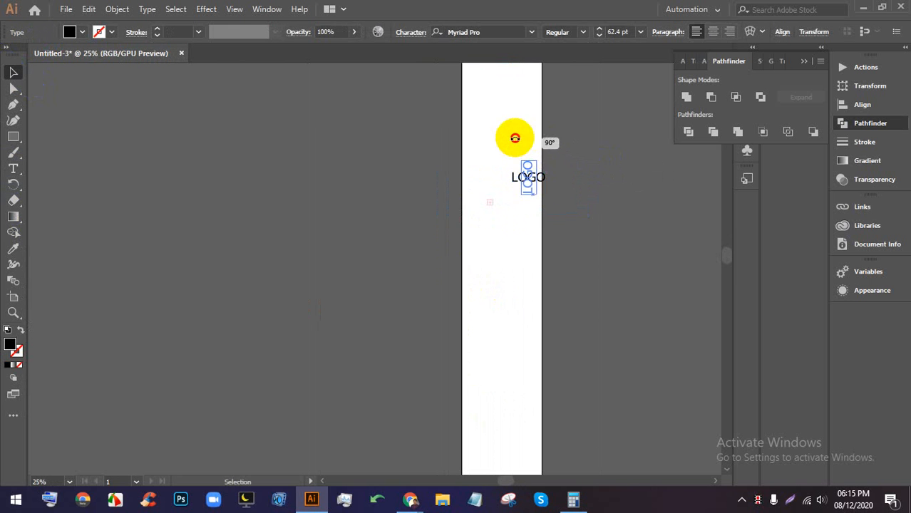
{"action": "left_click_drag", "start_coordinate": [526, 169], "coordinate": [537, 352]}
{"action": "left_click_drag", "start_coordinate": [502, 184], "coordinate": [519, 229]}
{"action": "left_click", "coordinate": [469, 221]}
{"action": "left_click_drag", "start_coordinate": [468, 182], "coordinate": [503, 203]}
{"action": "key", "text": "Delete"}
- Duplicate the vertical LOGO text twice further down the artboard
{"action": "scroll", "coordinate": [510, 214], "scroll_direction": "down", "scroll_amount": 3}
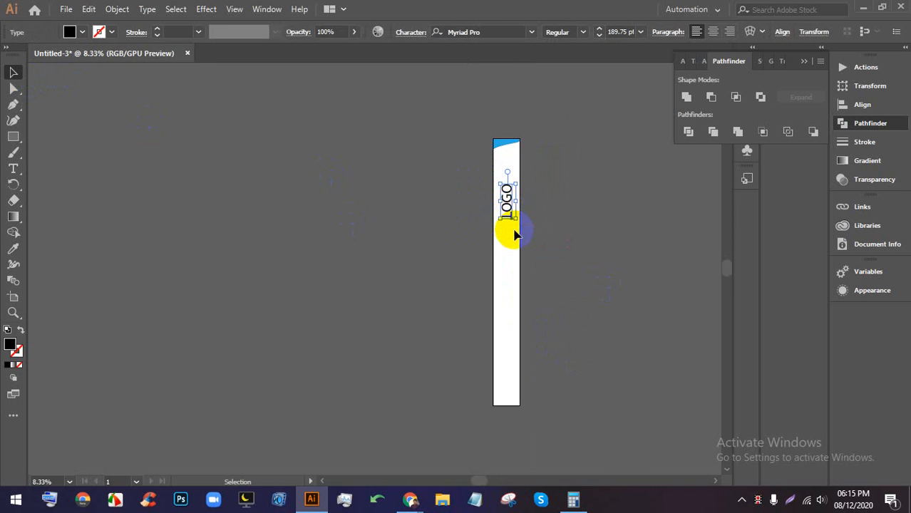
{"action": "scroll", "coordinate": [508, 228], "scroll_direction": "up", "scroll_amount": 2}
{"action": "left_click_drag", "start_coordinate": [496, 172], "coordinate": [498, 286]}
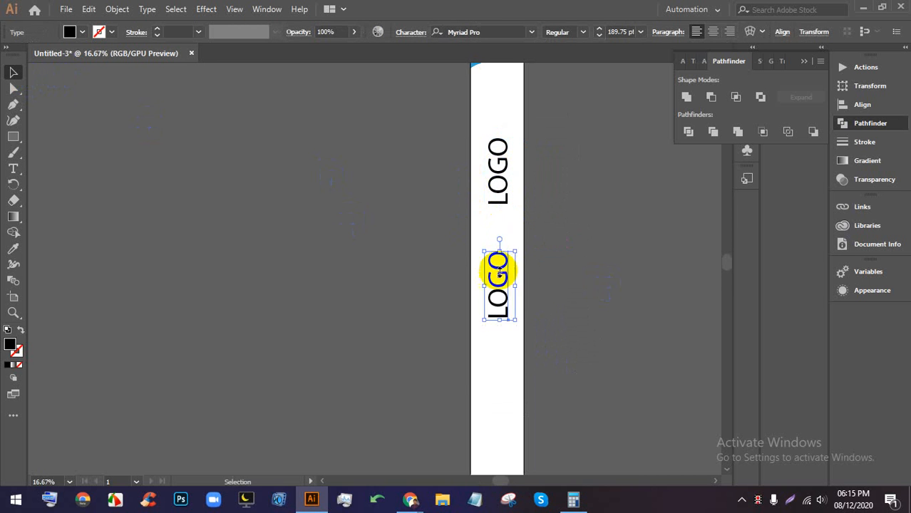
{"action": "scroll", "coordinate": [498, 272], "scroll_direction": "down", "scroll_amount": 3}
{"action": "left_click_drag", "start_coordinate": [491, 166], "coordinate": [489, 304]}
{"action": "scroll", "coordinate": [509, 430], "scroll_direction": "up", "scroll_amount": 5}
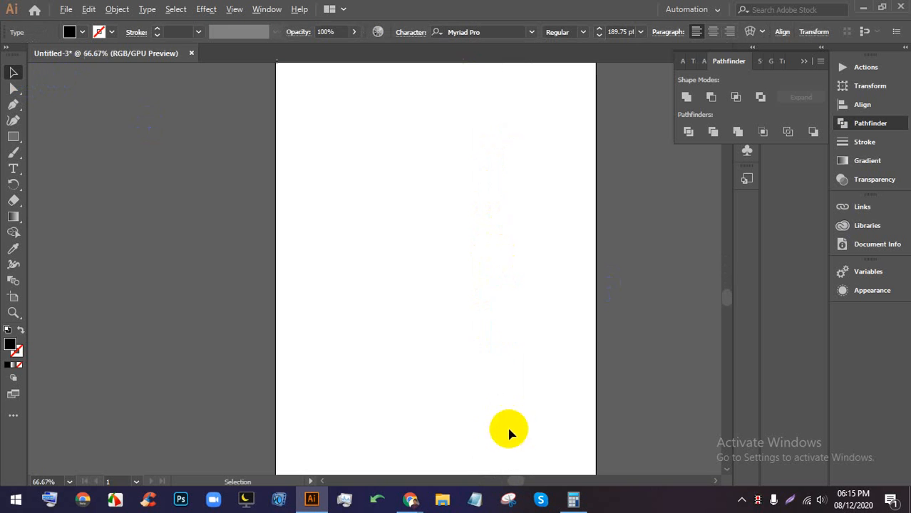
- Add a large Lorem ipsum placeholder line lower on the artboard and shift it left
{"action": "left_click", "coordinate": [12, 166]}
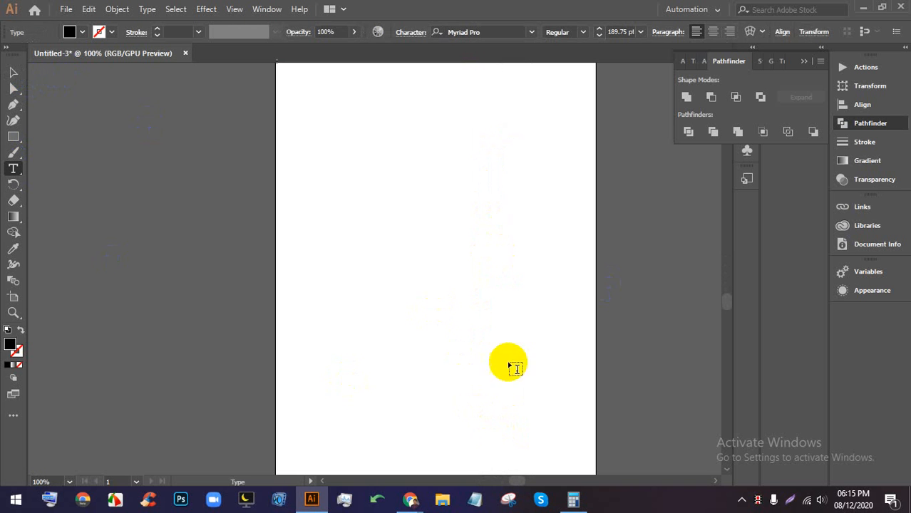
{"action": "left_click", "coordinate": [367, 322]}
{"action": "triple_click", "coordinate": [387, 319]}
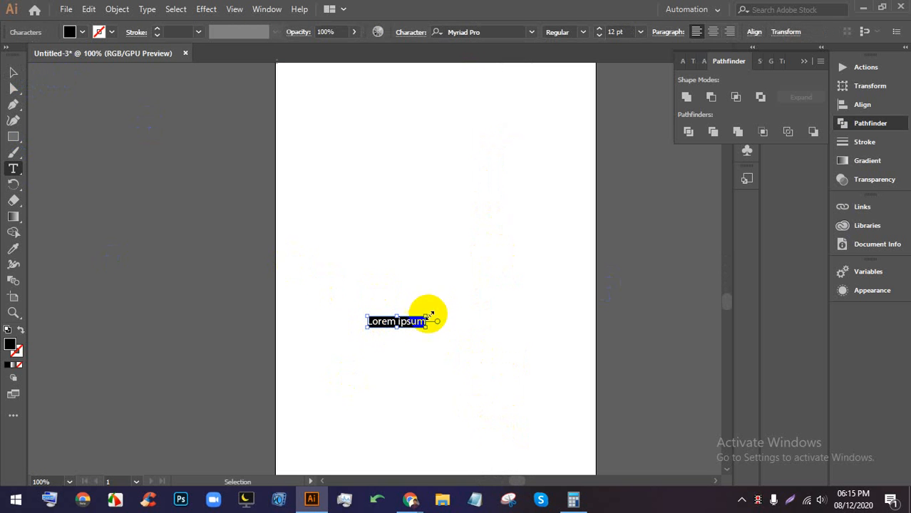
{"action": "left_click_drag", "start_coordinate": [427, 316], "coordinate": [604, 262]}
{"action": "left_click", "coordinate": [134, 163], "text": "ctrl"}
{"action": "left_click", "coordinate": [13, 72]}
{"action": "left_click_drag", "start_coordinate": [501, 288], "coordinate": [478, 289]}
- Bring the Google Meet call to the front
{"action": "scroll", "coordinate": [467, 309], "scroll_direction": "down", "scroll_amount": 2}
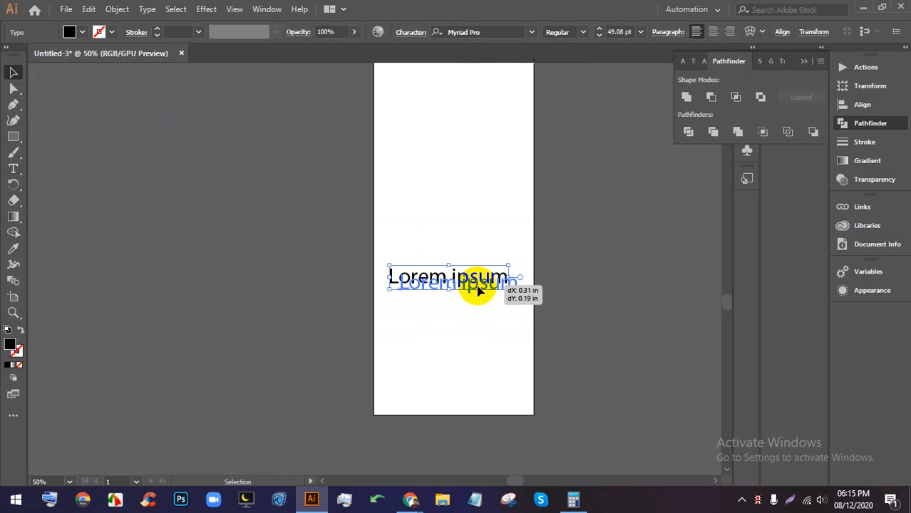
{"action": "scroll", "coordinate": [479, 288], "scroll_direction": "down", "scroll_amount": 3}
{"action": "scroll", "coordinate": [477, 288], "scroll_direction": "up", "scroll_amount": 3}
{"action": "scroll", "coordinate": [476, 281], "scroll_direction": "up", "scroll_amount": 5}
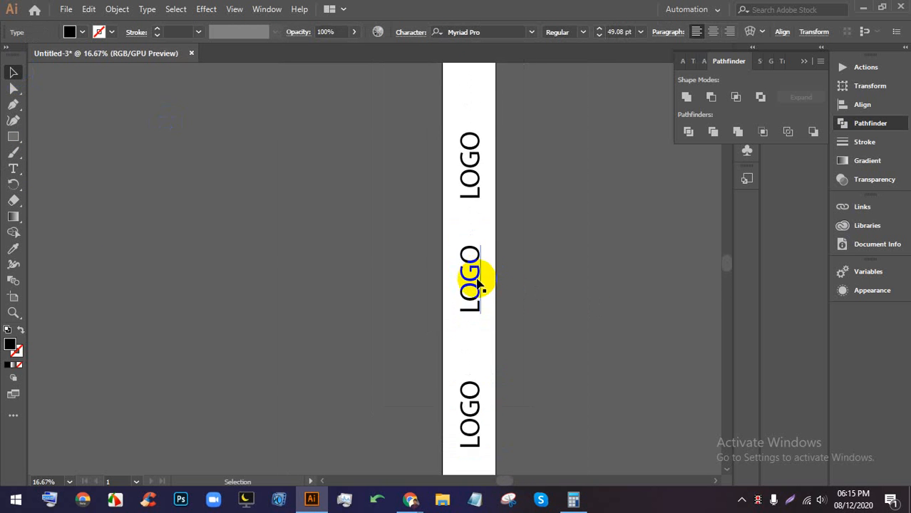
{"action": "mouse_move", "coordinate": [409, 499]}
{"action": "left_click", "coordinate": [337, 441]}
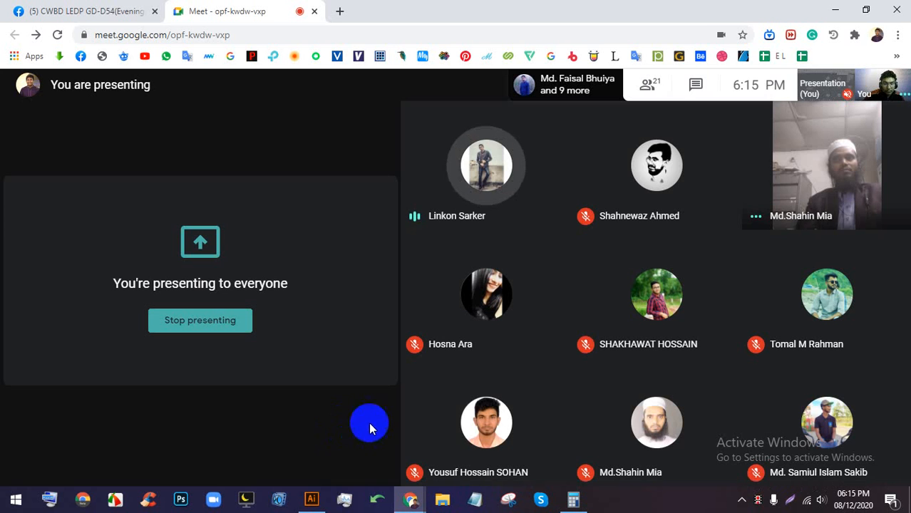
- Switch from Google Meet back to Illustrator's Untitled-3 document
{"action": "mouse_move", "coordinate": [412, 436]}
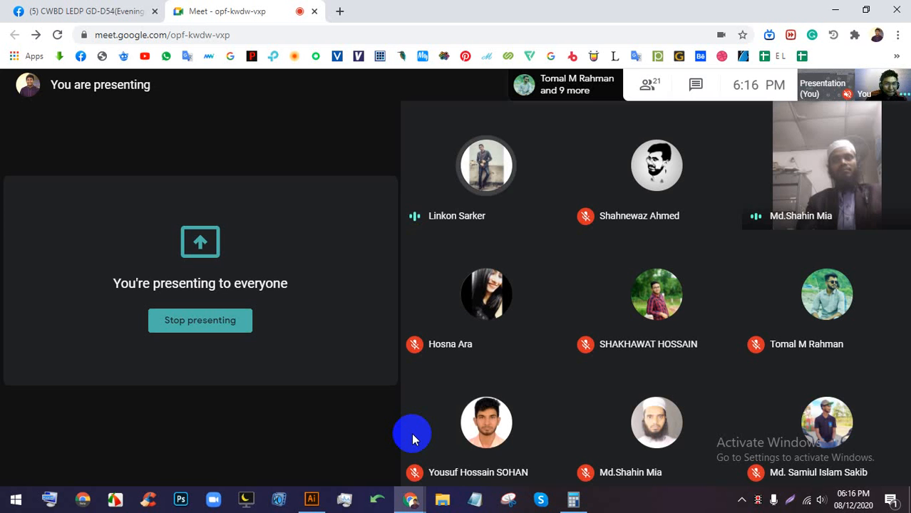
{"action": "left_click", "coordinate": [309, 498]}
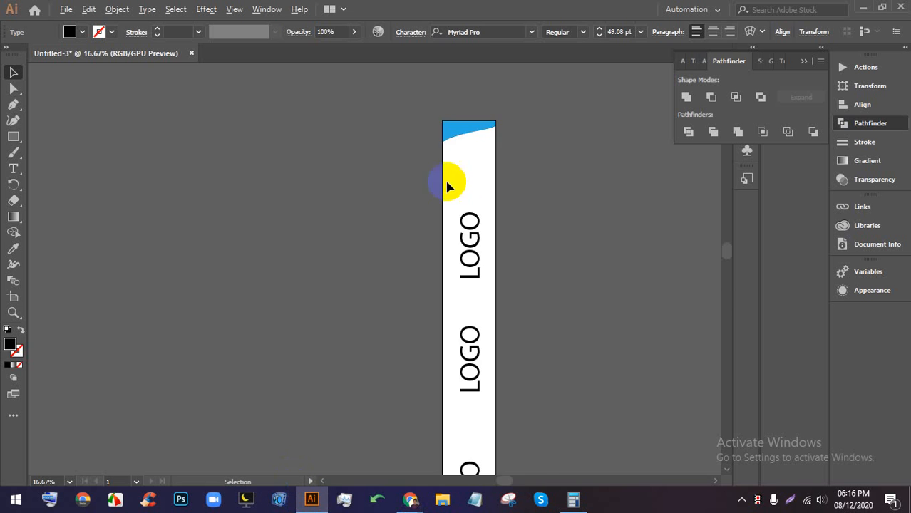
- Close the Untitled-3 document without saving its changes
{"action": "scroll", "coordinate": [449, 191], "scroll_direction": "down", "scroll_amount": 4}
{"action": "scroll", "coordinate": [288, 246], "scroll_direction": "up", "scroll_amount": 1}
{"action": "scroll", "coordinate": [288, 244], "scroll_direction": "up", "scroll_amount": 1}
{"action": "left_click_drag", "start_coordinate": [411, 320], "coordinate": [328, 215]}
{"action": "scroll", "coordinate": [328, 215], "scroll_direction": "up", "scroll_amount": 2}
{"action": "left_click", "coordinate": [514, 344]}
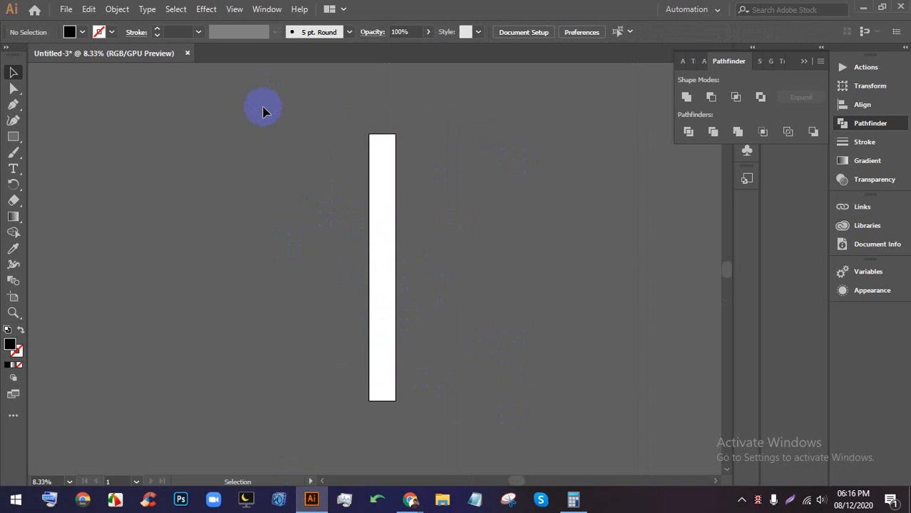
{"action": "left_click", "coordinate": [189, 54]}
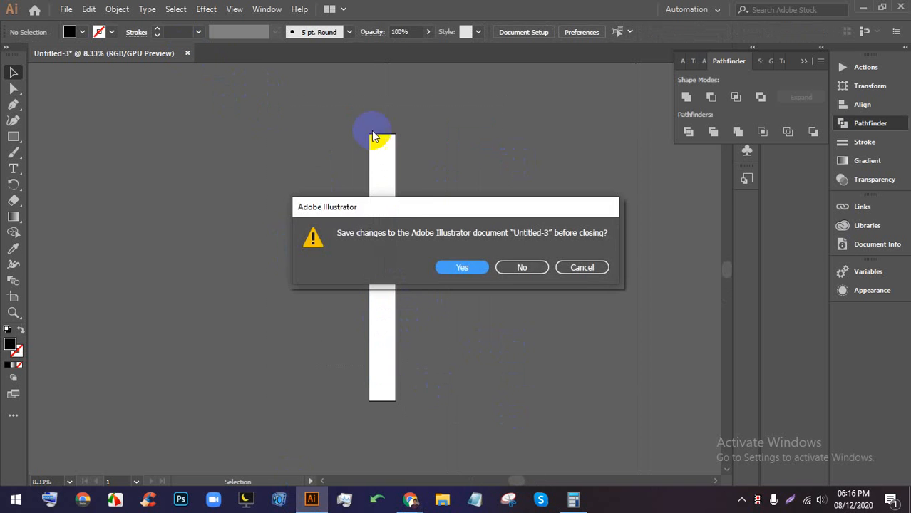
{"action": "left_click", "coordinate": [507, 263]}
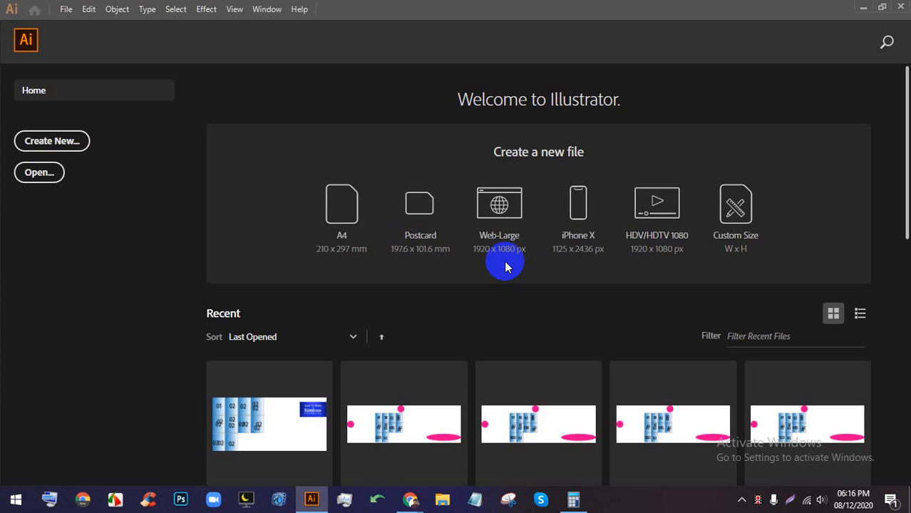
- Start a new document from the Home screen, then bring the Meet call forward
{"action": "left_click", "coordinate": [78, 145]}
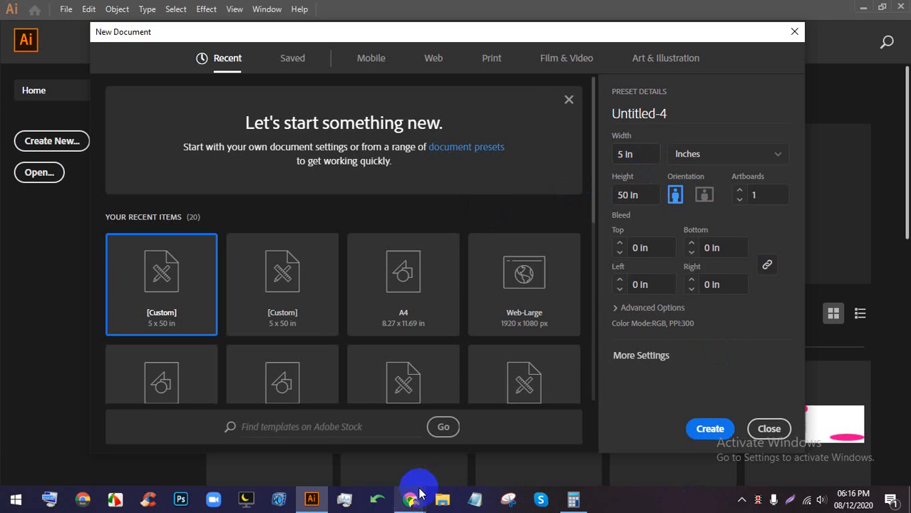
{"action": "mouse_move", "coordinate": [419, 493]}
{"action": "left_click", "coordinate": [371, 438]}
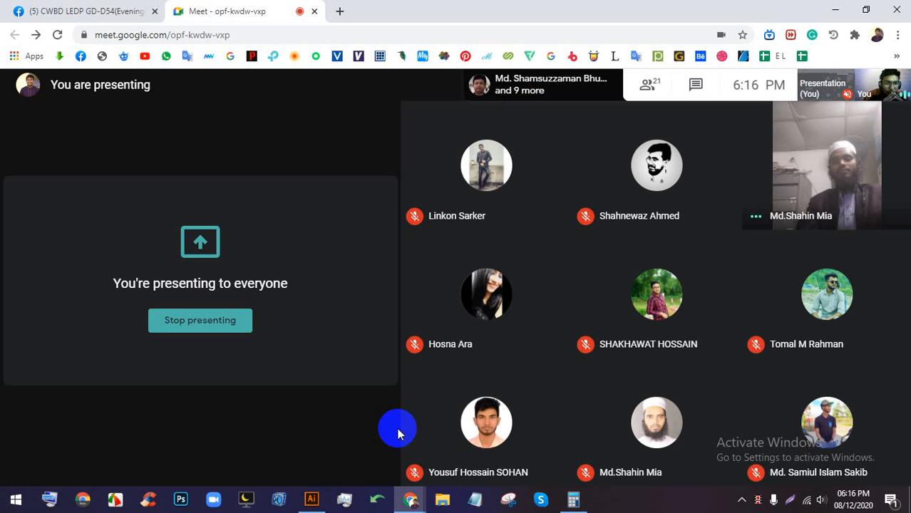
- Open a new Chrome tab beside the meeting and place the cursor in its search box
{"action": "left_click", "coordinate": [340, 11]}
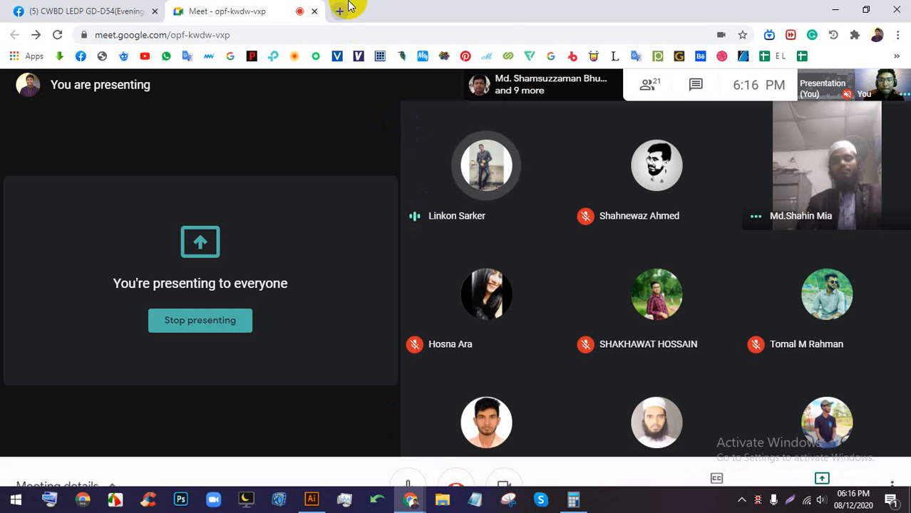
{"action": "left_click", "coordinate": [344, 31]}
- Search Google Images for 'business card design' and preview a red and black card
{"action": "type", "text": "BUS"}
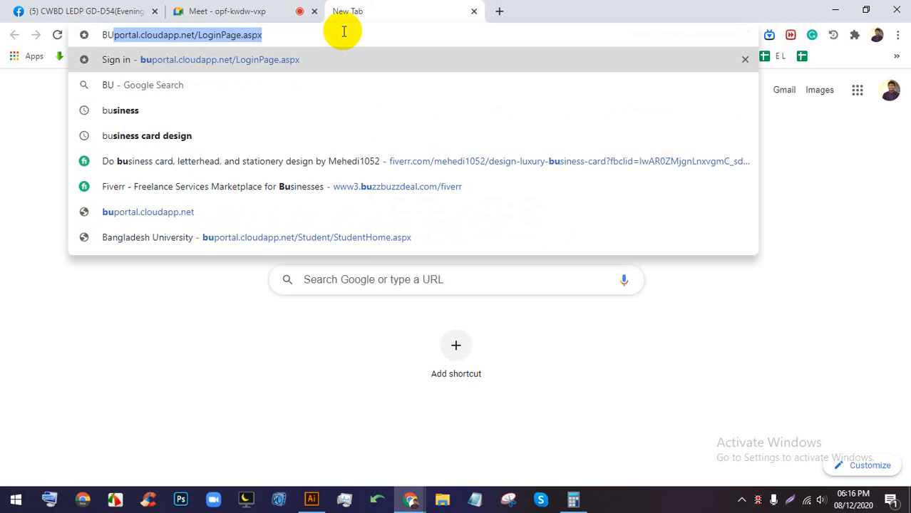
{"action": "key", "text": "Down"}
{"action": "key", "text": "Down"}
{"action": "key", "text": "Return"}
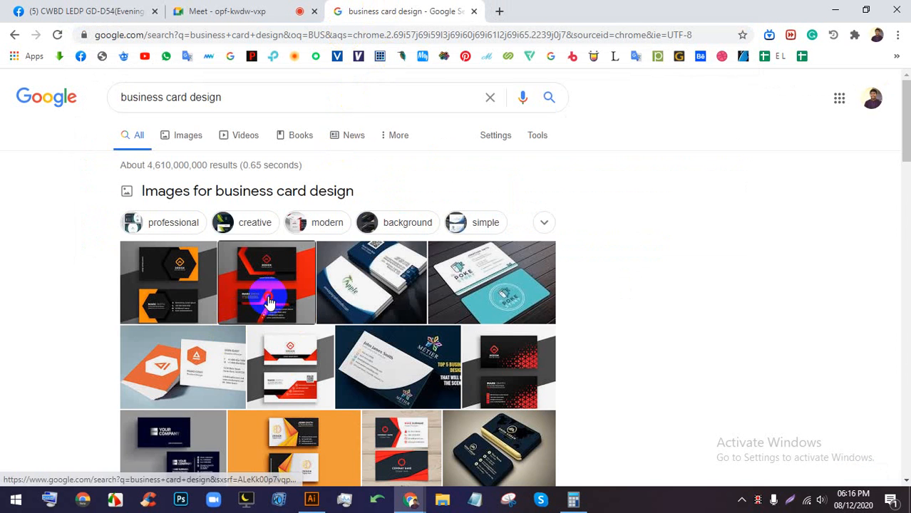
{"action": "left_click", "coordinate": [265, 295]}
{"action": "left_click", "coordinate": [139, 278]}
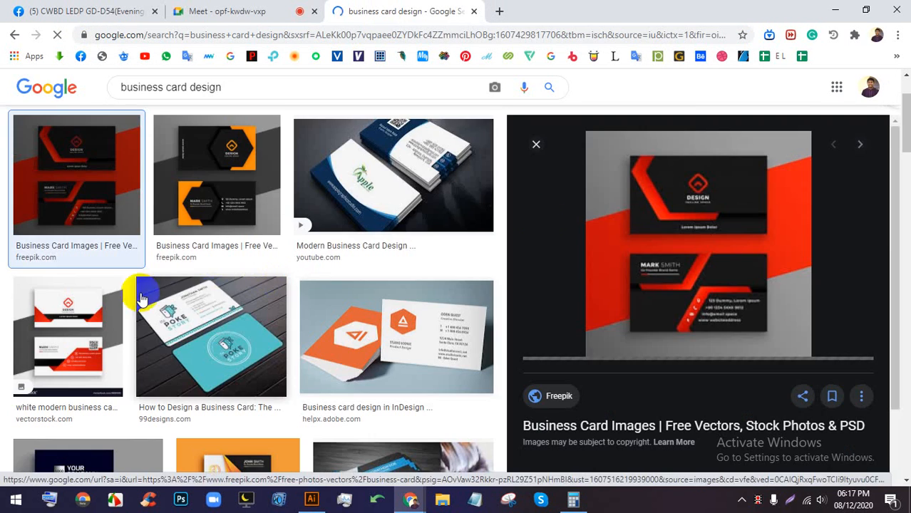
- Check the meeting, then preview the blue Apple and orange InDesign card results
{"action": "left_click", "coordinate": [258, 7]}
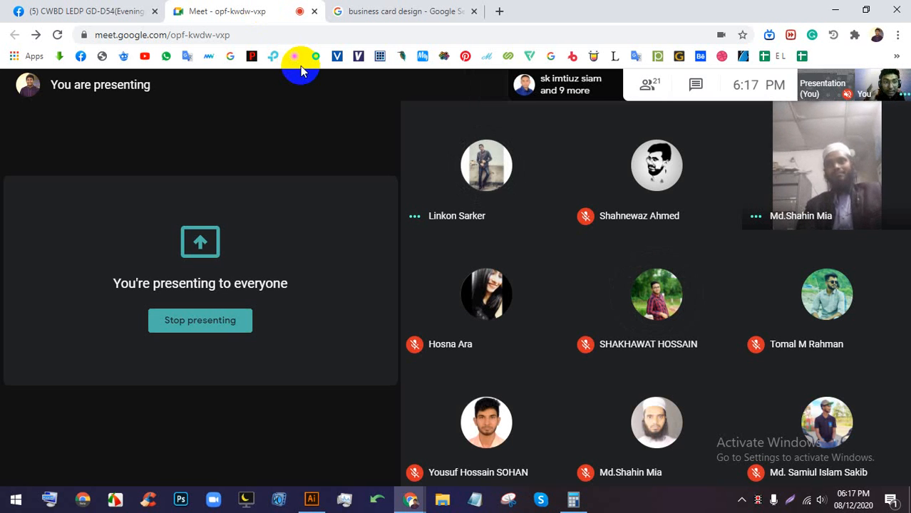
{"action": "left_click", "coordinate": [373, 10]}
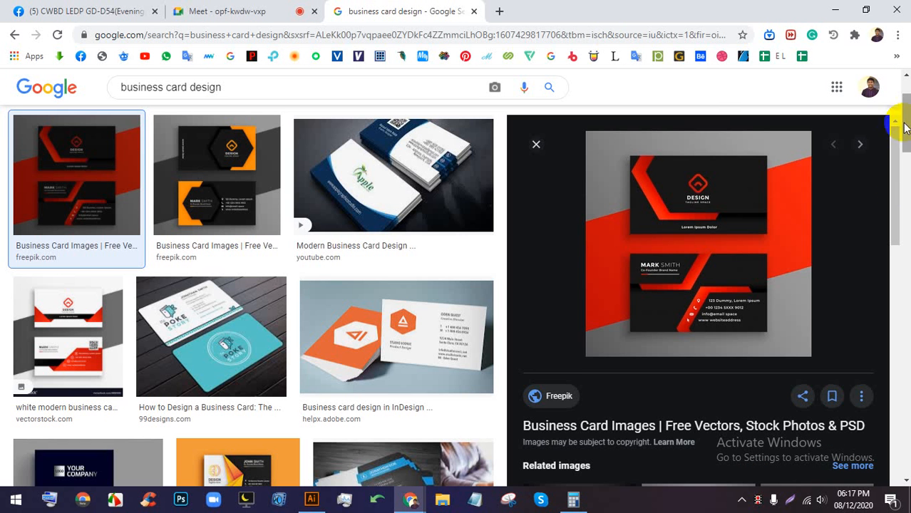
{"action": "left_click", "coordinate": [453, 225]}
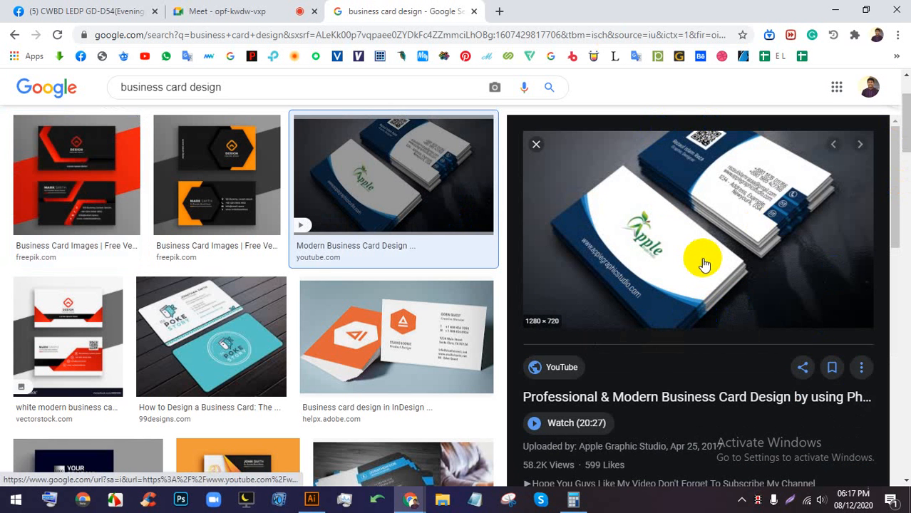
{"action": "left_click", "coordinate": [345, 292]}
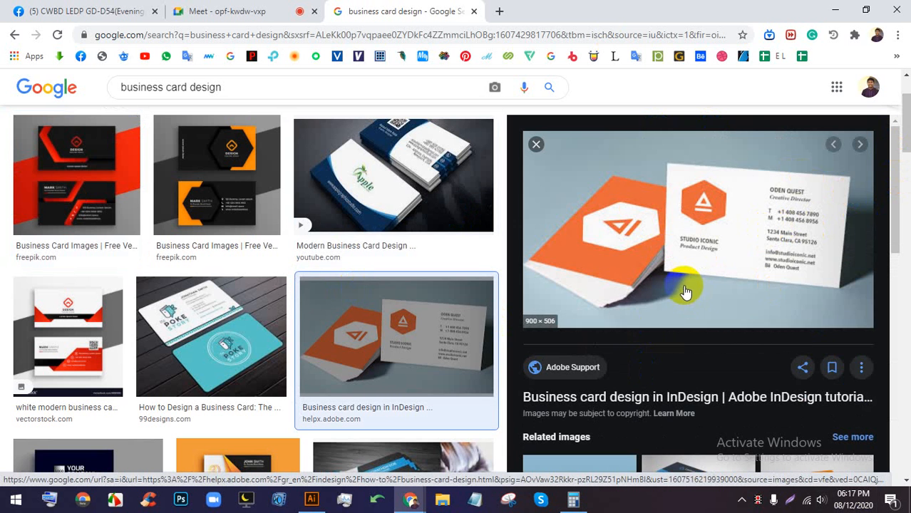
{"action": "scroll", "coordinate": [684, 293], "scroll_direction": "down", "scroll_amount": 3}
- Make the blue-and-white Elite card from related images the main preview, then return to the meeting
{"action": "left_click", "coordinate": [761, 291]}
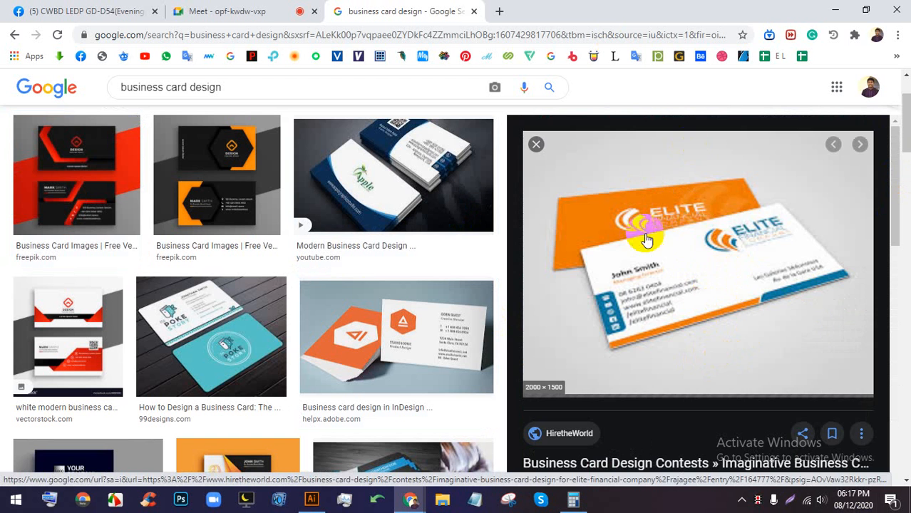
{"action": "scroll", "coordinate": [647, 235], "scroll_direction": "down", "scroll_amount": 3}
{"action": "scroll", "coordinate": [670, 207], "scroll_direction": "up", "scroll_amount": 3}
{"action": "scroll", "coordinate": [705, 206], "scroll_direction": "down", "scroll_amount": 4}
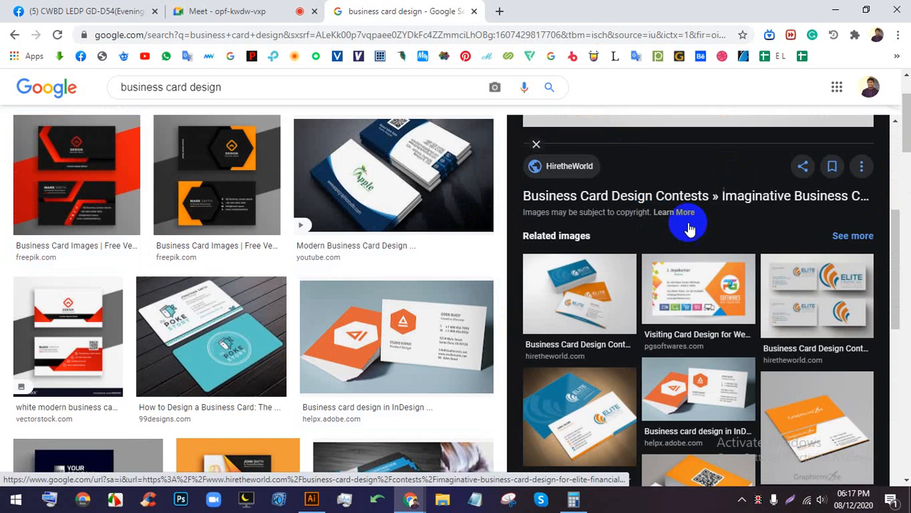
{"action": "scroll", "coordinate": [687, 228], "scroll_direction": "down", "scroll_amount": 2}
{"action": "left_click", "coordinate": [588, 246]}
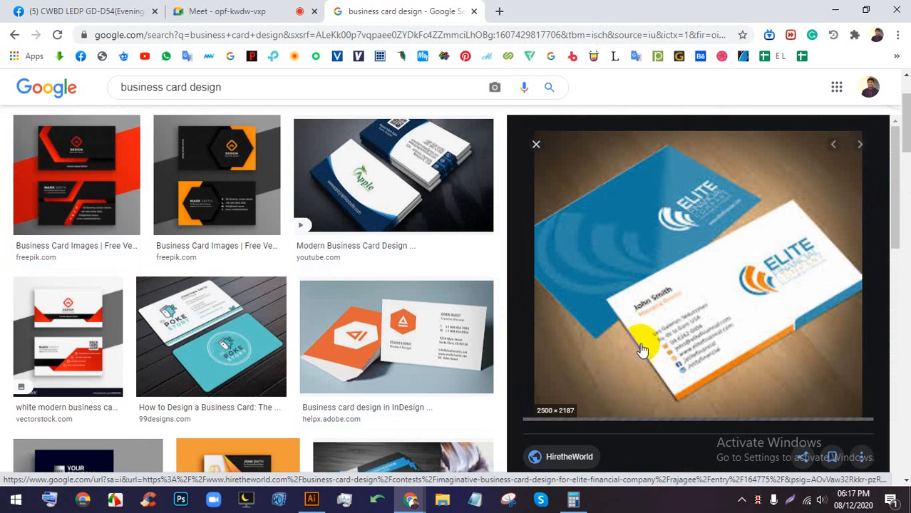
{"action": "scroll", "coordinate": [408, 309], "scroll_direction": "down", "scroll_amount": 6}
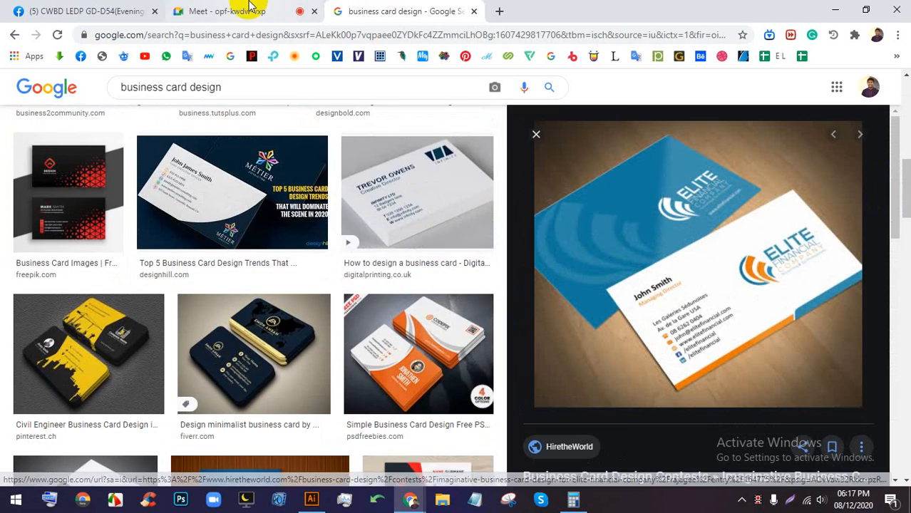
{"action": "left_click", "coordinate": [251, 9]}
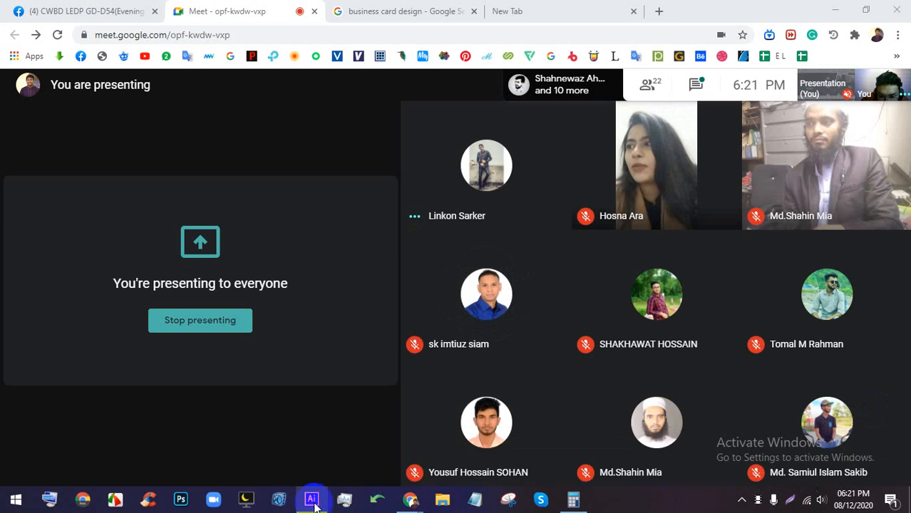
{"action": "left_click", "coordinate": [311, 498]}
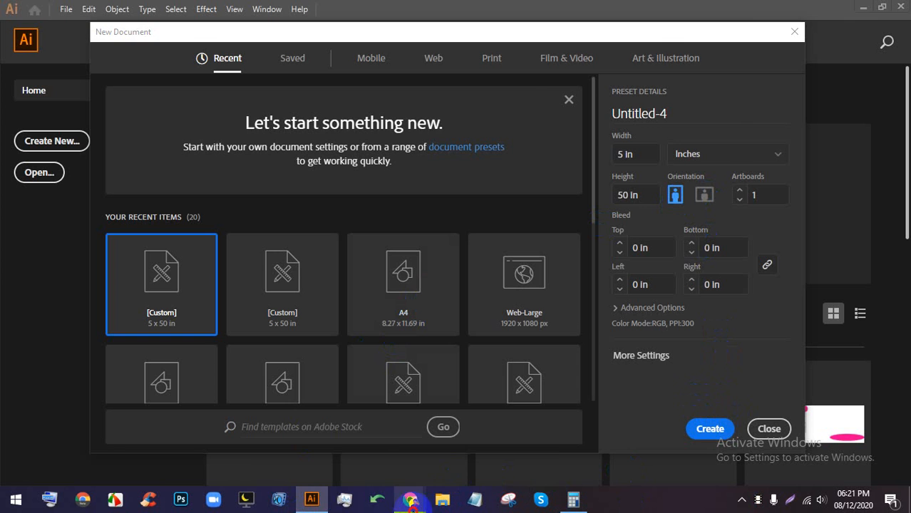
{"action": "left_click", "coordinate": [410, 500]}
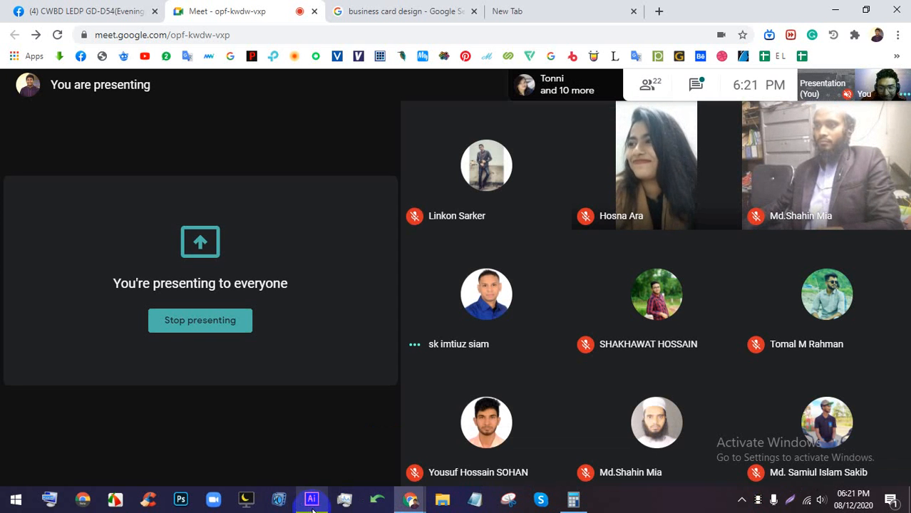
- Admit the person waiting to join, then return to the business card design results tab
{"action": "mouse_move", "coordinate": [312, 510]}
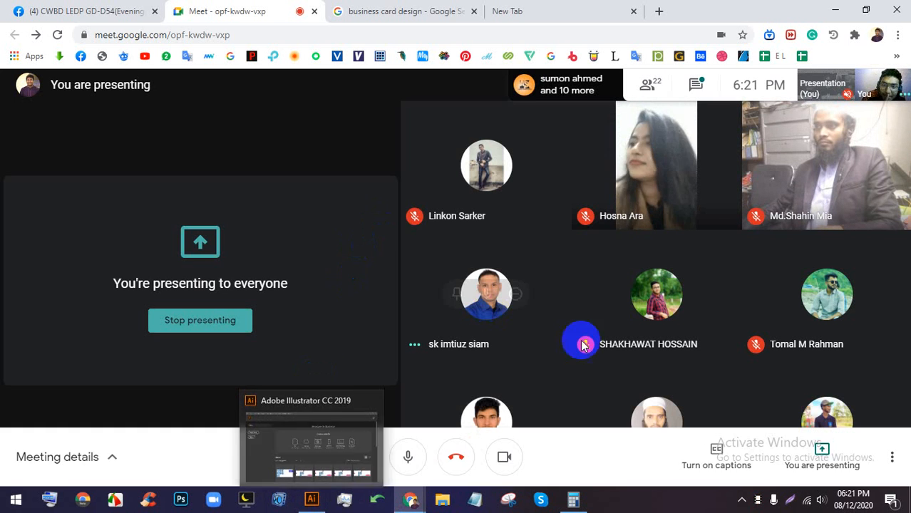
{"action": "left_click", "coordinate": [634, 509]}
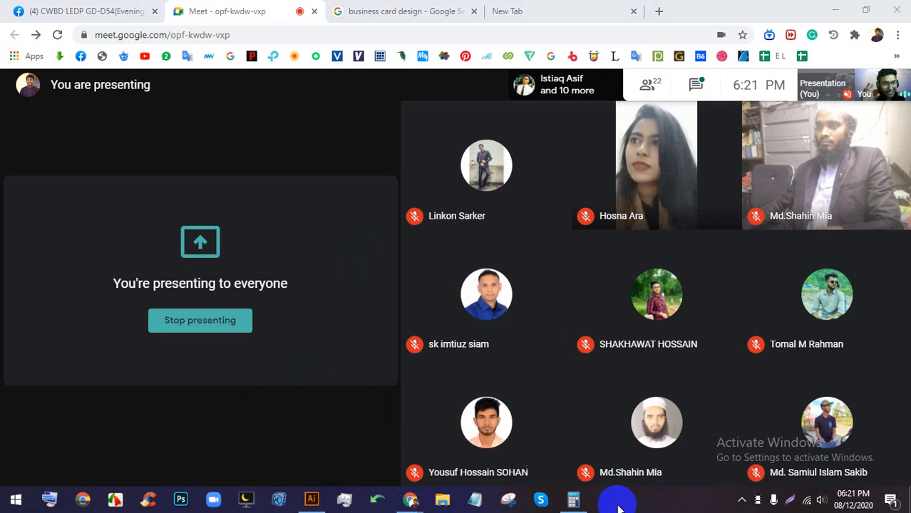
{"action": "mouse_move", "coordinate": [601, 504]}
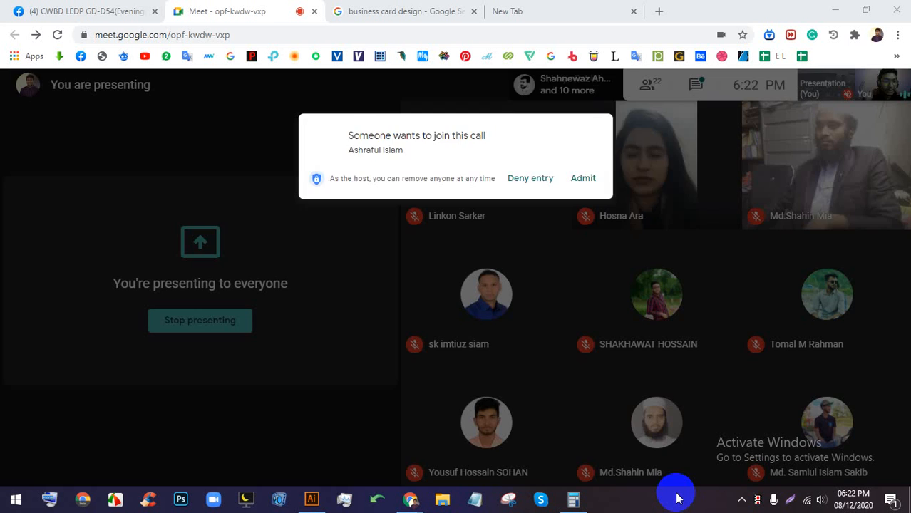
{"action": "left_click", "coordinate": [592, 151]}
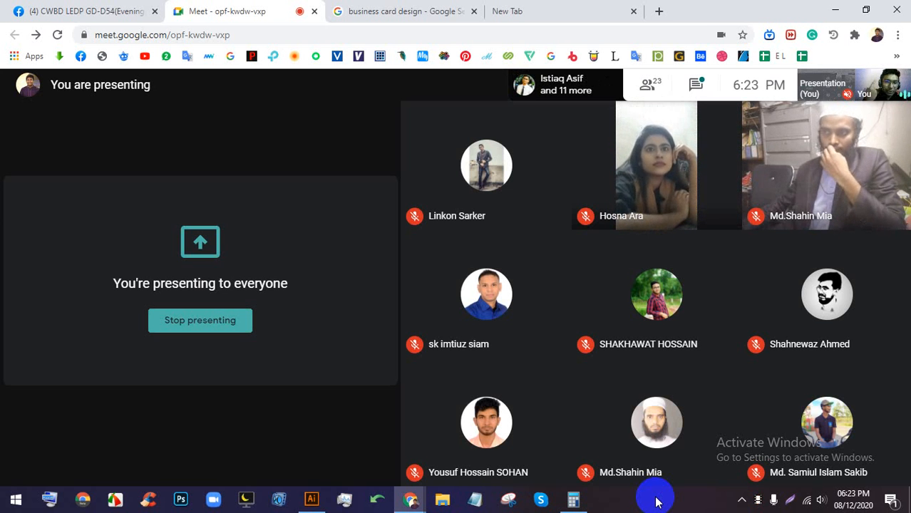
{"action": "left_click", "coordinate": [396, 10]}
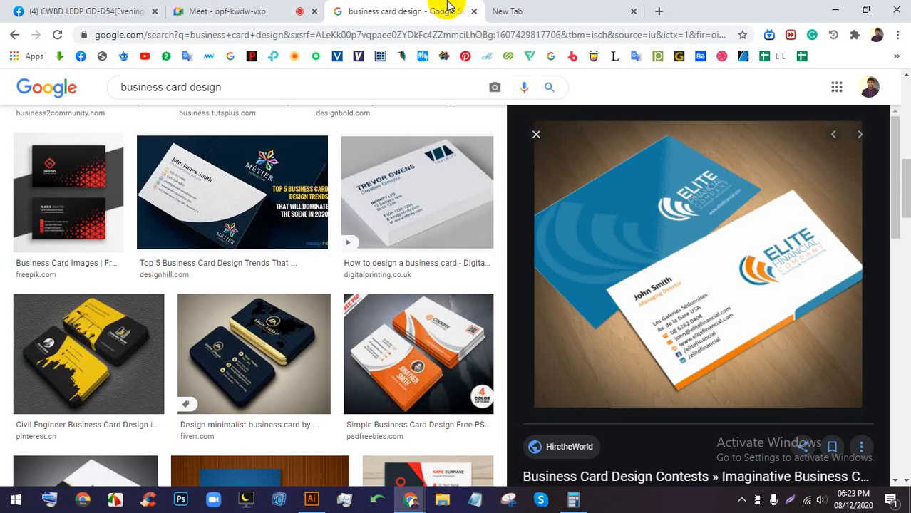
- Preview the black-and-orange hexagon business card, circle its hexagon edges in a screen capture, then discard it
{"action": "scroll", "coordinate": [335, 361], "scroll_direction": "up", "scroll_amount": 5}
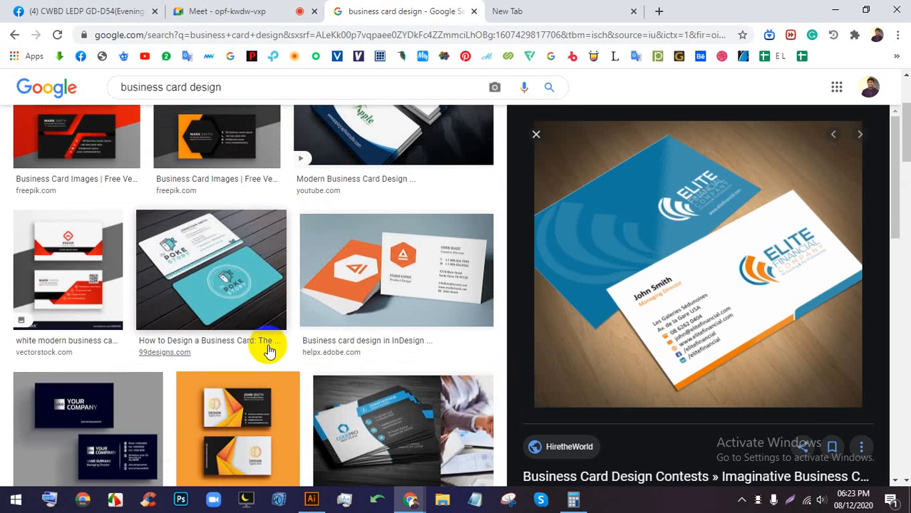
{"action": "left_click", "coordinate": [208, 305]}
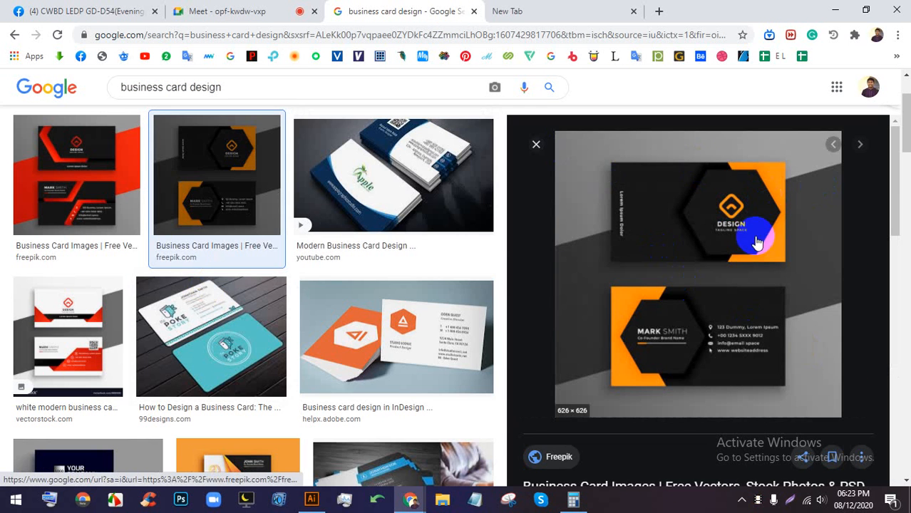
{"action": "left_click", "coordinate": [791, 500]}
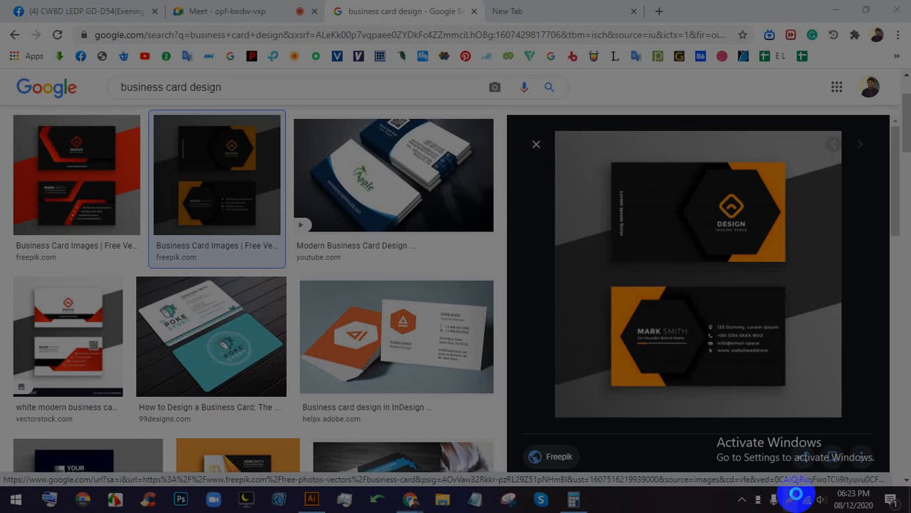
{"action": "left_click_drag", "start_coordinate": [839, 425], "coordinate": [524, 94]}
{"action": "left_click", "coordinate": [850, 301]}
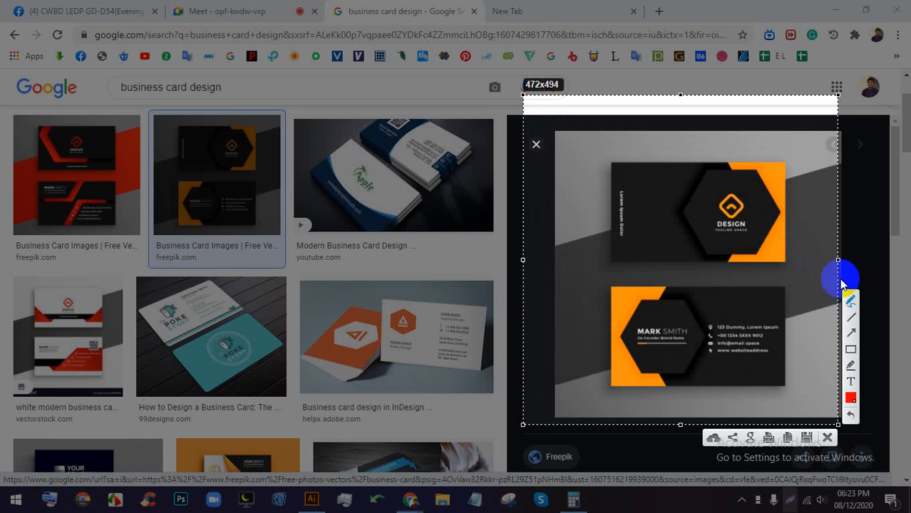
{"action": "mouse_move", "coordinate": [707, 159]}
{"action": "left_mouse_down"}
{"action": "mouse_move", "coordinate": [669, 177]}
{"action": "mouse_move", "coordinate": [670, 216]}
{"action": "mouse_move", "coordinate": [698, 203]}
{"action": "mouse_move", "coordinate": [702, 169]}
{"action": "left_mouse_up"}
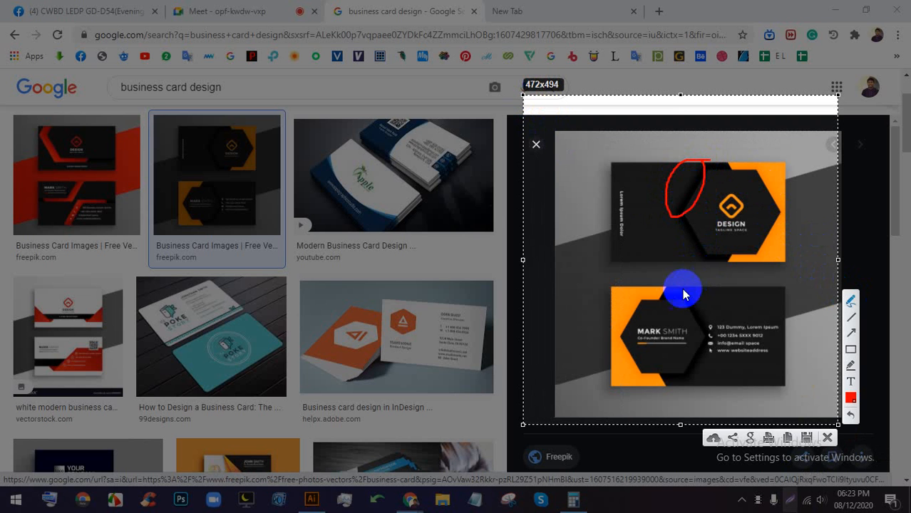
{"action": "mouse_move", "coordinate": [683, 294]}
{"action": "left_mouse_down"}
{"action": "mouse_move", "coordinate": [682, 322]}
{"action": "mouse_move", "coordinate": [707, 339]}
{"action": "mouse_move", "coordinate": [696, 278]}
{"action": "mouse_move", "coordinate": [689, 305]}
{"action": "left_mouse_up"}
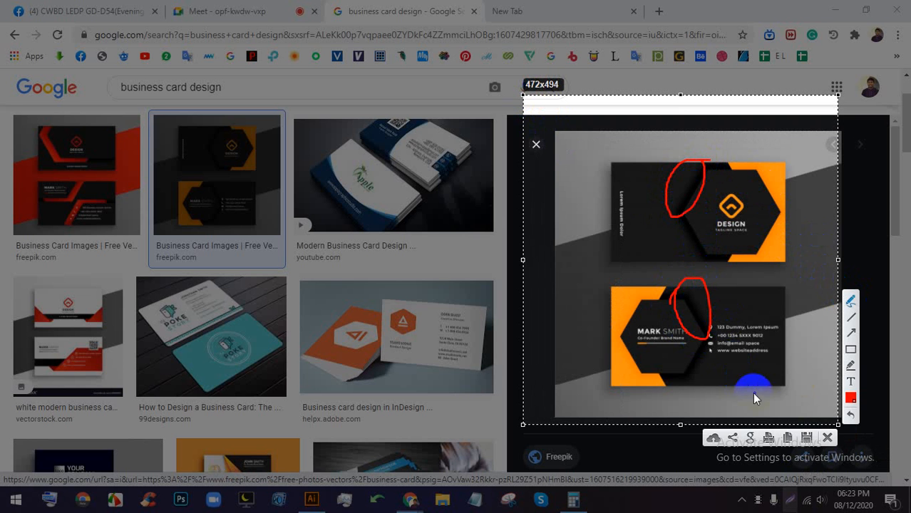
{"action": "left_click", "coordinate": [827, 438]}
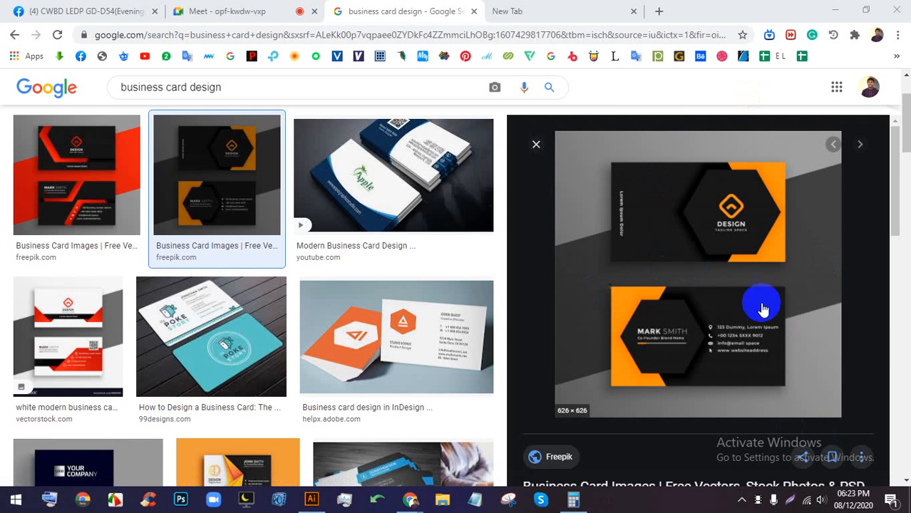
- Return to the Google Meet call and admit the person asking to join
{"action": "left_click", "coordinate": [214, 10]}
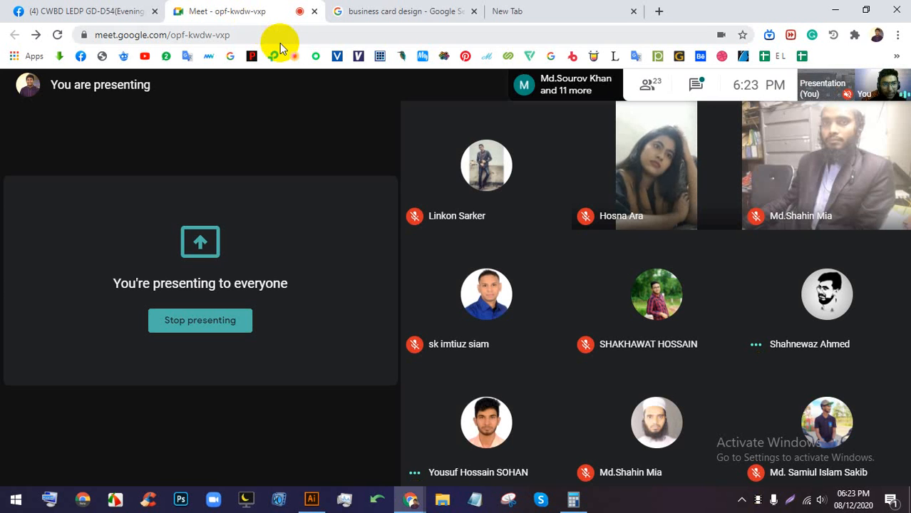
{"action": "left_click", "coordinate": [415, 11]}
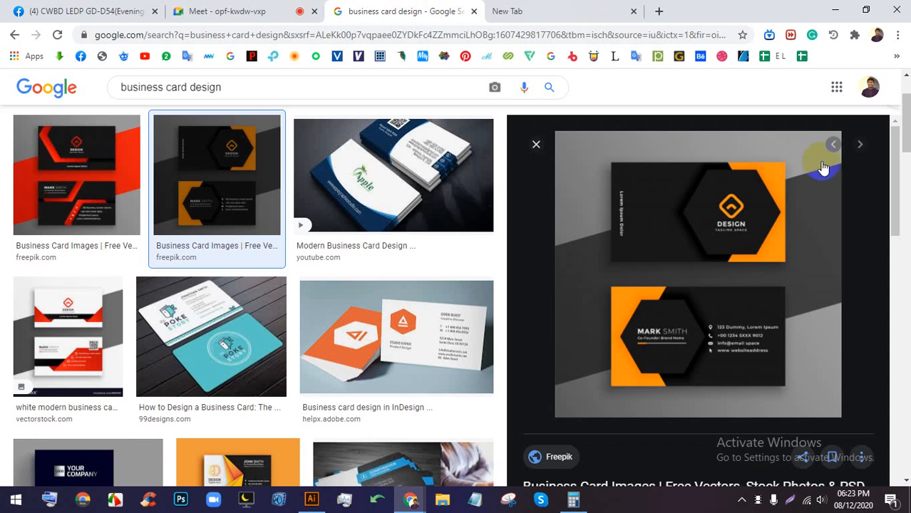
{"action": "left_click", "coordinate": [258, 7]}
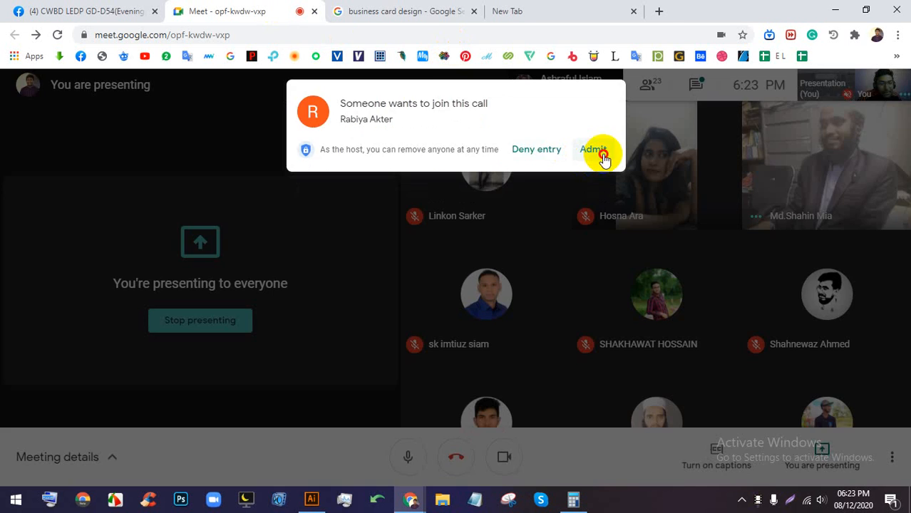
{"action": "left_click", "coordinate": [597, 151]}
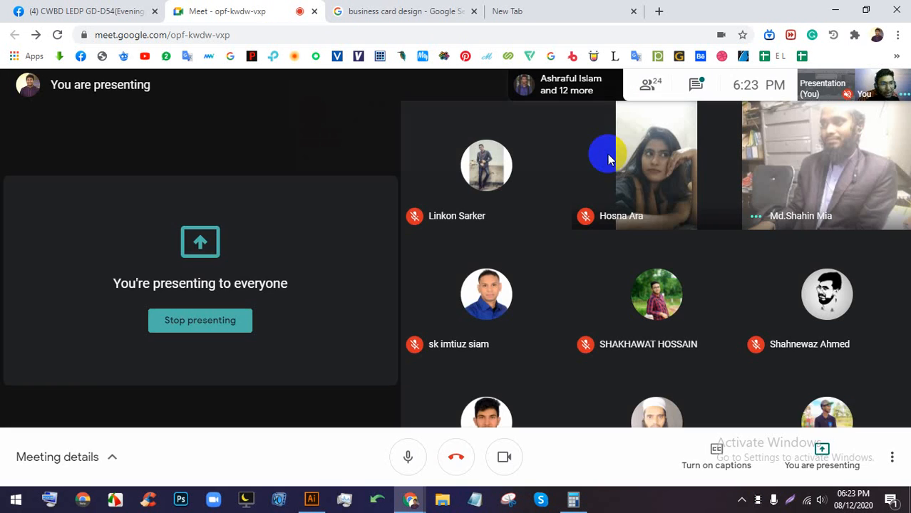
- Preview the '15+ Minimal Business Cards' image result, then return to the meeting
{"action": "left_click", "coordinate": [402, 10]}
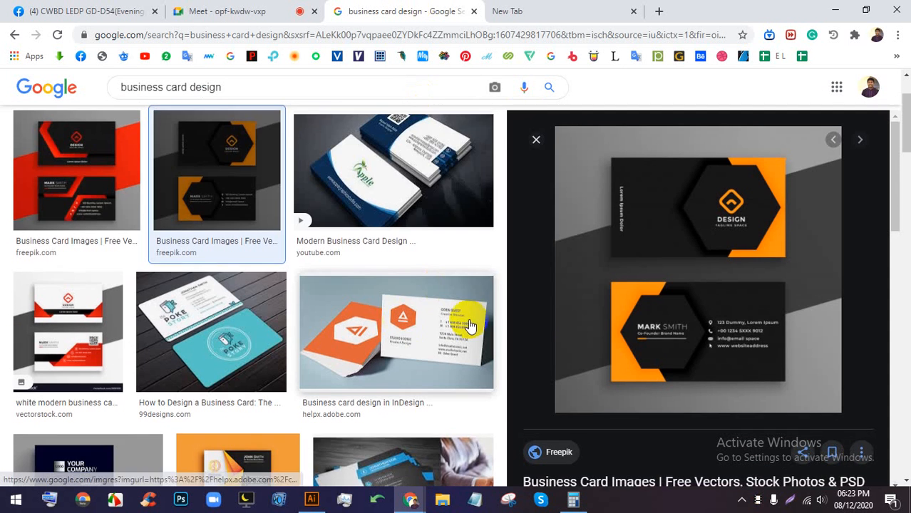
{"action": "scroll", "coordinate": [470, 325], "scroll_direction": "down", "scroll_amount": 2}
{"action": "left_click", "coordinate": [242, 360]}
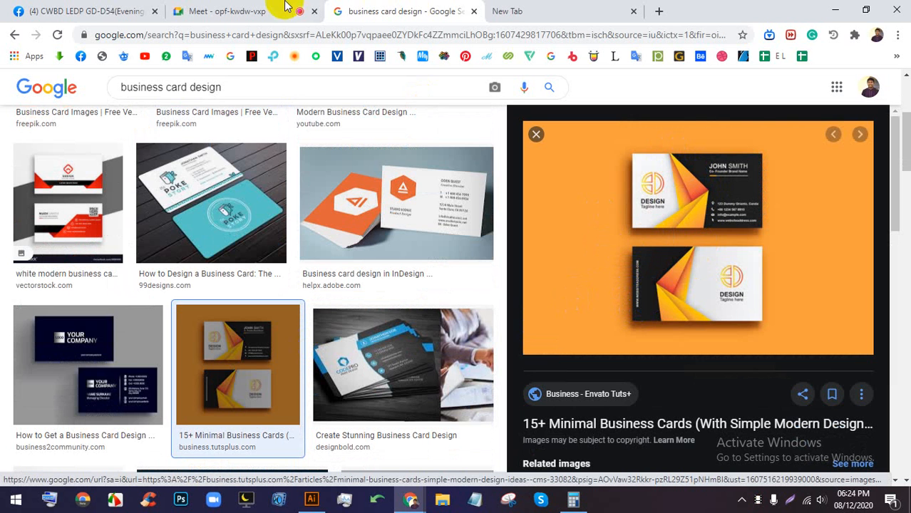
{"action": "left_click", "coordinate": [260, 7]}
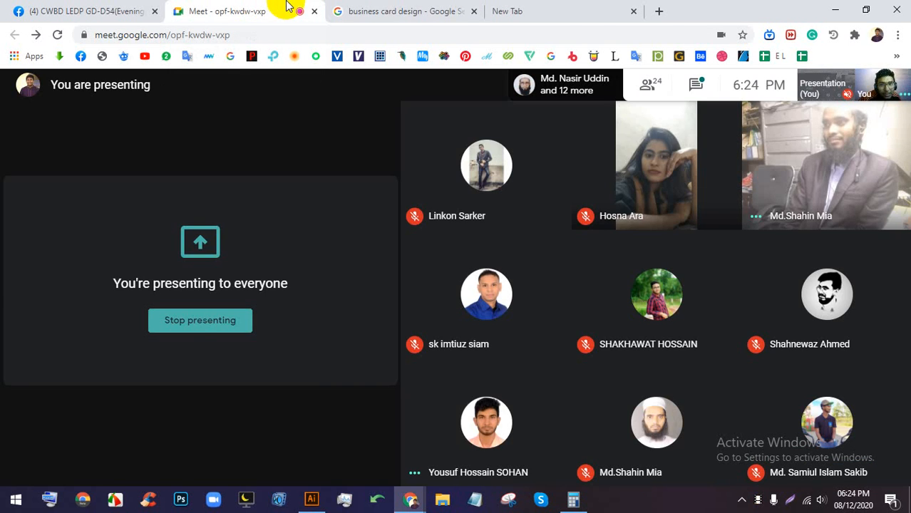
{"action": "left_click", "coordinate": [396, 10]}
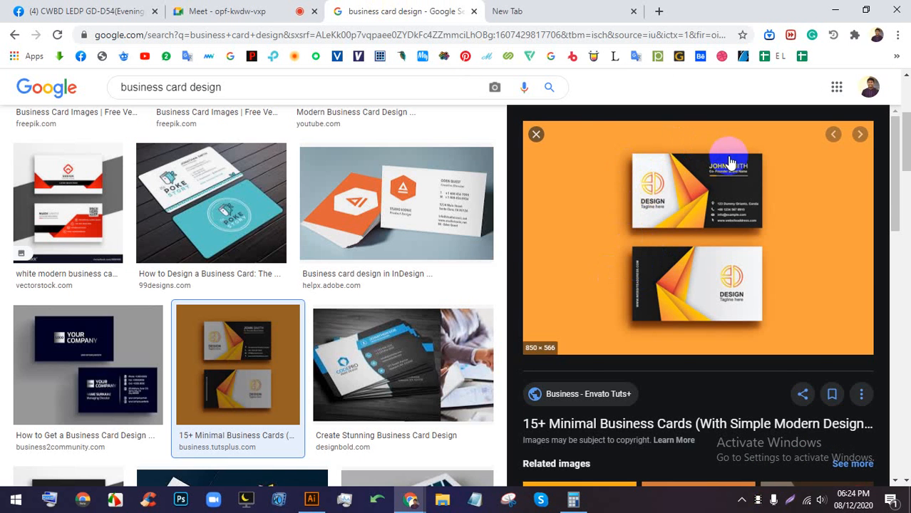
{"action": "left_click", "coordinate": [222, 10]}
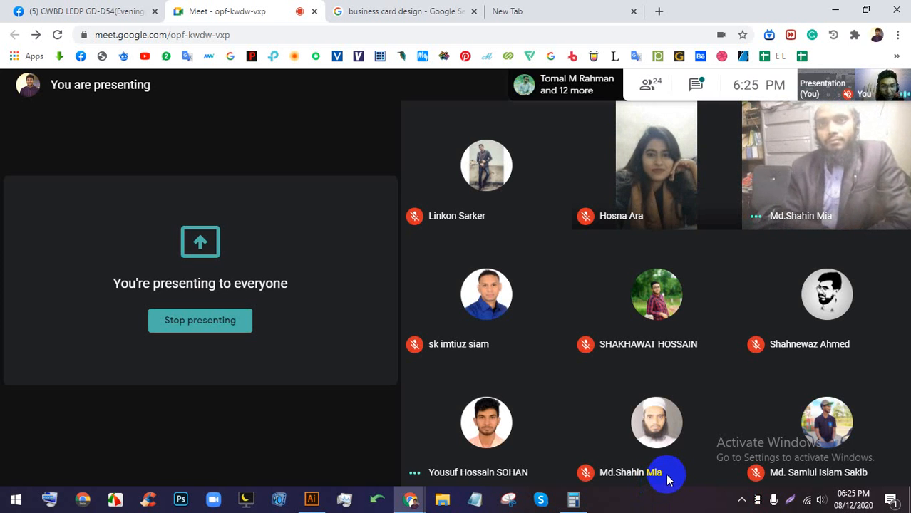
{"action": "mouse_move", "coordinate": [680, 458]}
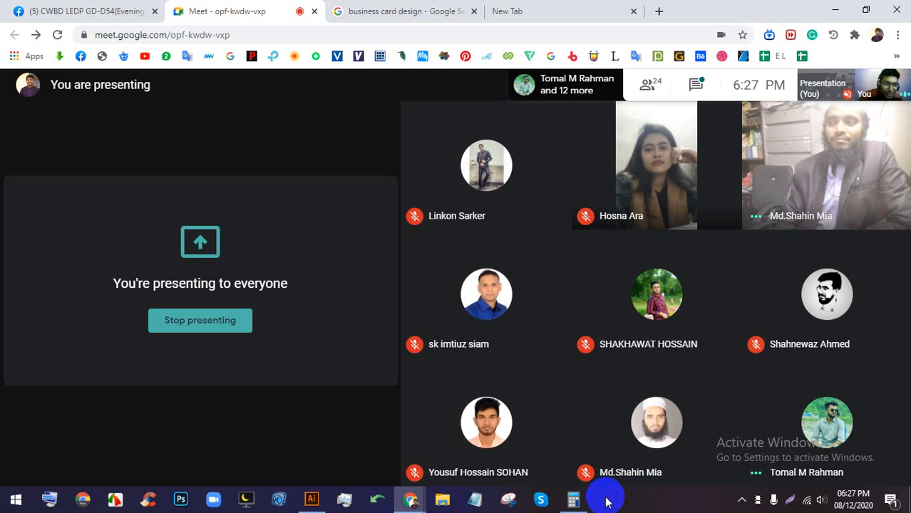
{"action": "left_click", "coordinate": [313, 500]}
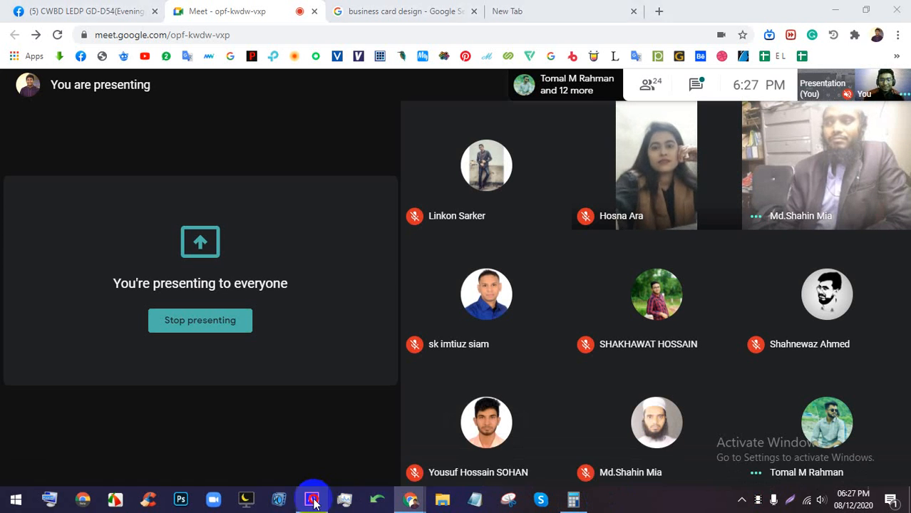
- Set the document size to 3.5 in wide by 2 in high
{"action": "left_click", "coordinate": [645, 153]}
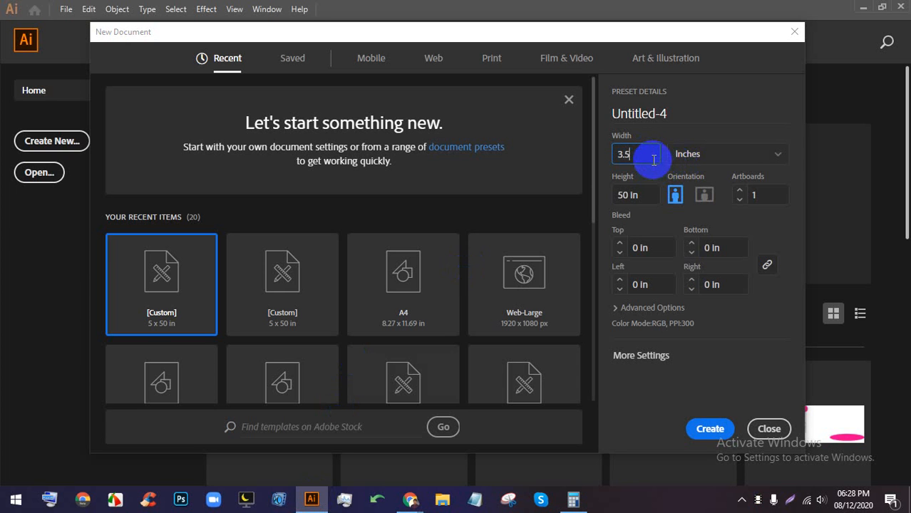
{"action": "left_click", "coordinate": [627, 195]}
{"action": "type", "text": "2"}
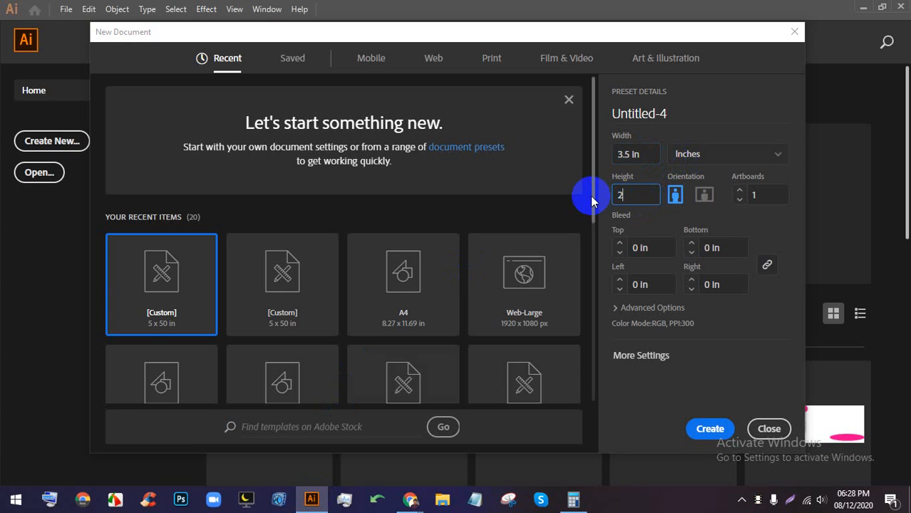
{"action": "mouse_move", "coordinate": [410, 499]}
{"action": "left_click", "coordinate": [388, 449]}
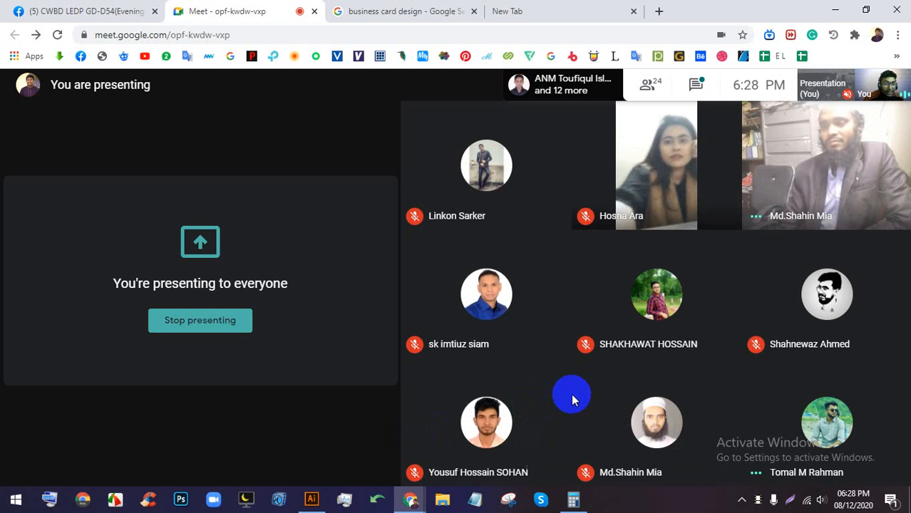
{"action": "left_click", "coordinate": [311, 499]}
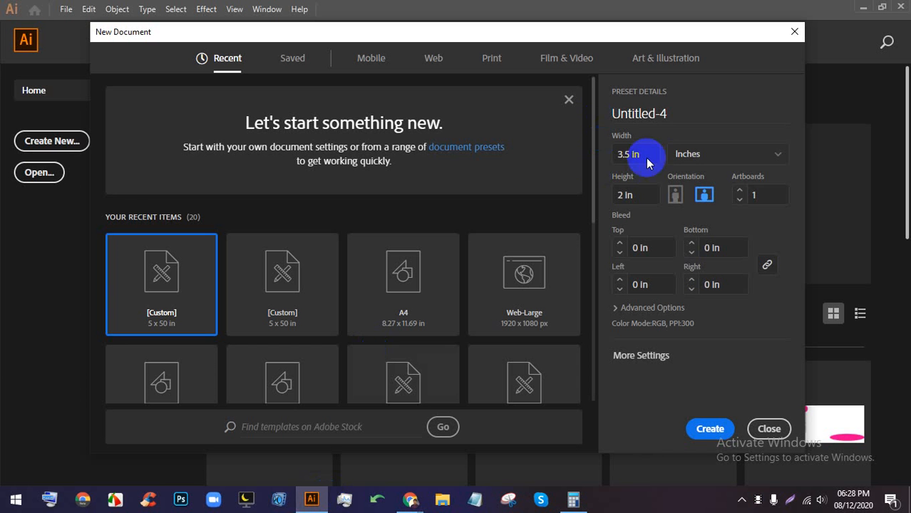
- Increase the artboard count to 2 and set the linked bleed to 0.25 in on all sides
{"action": "left_click", "coordinate": [739, 189]}
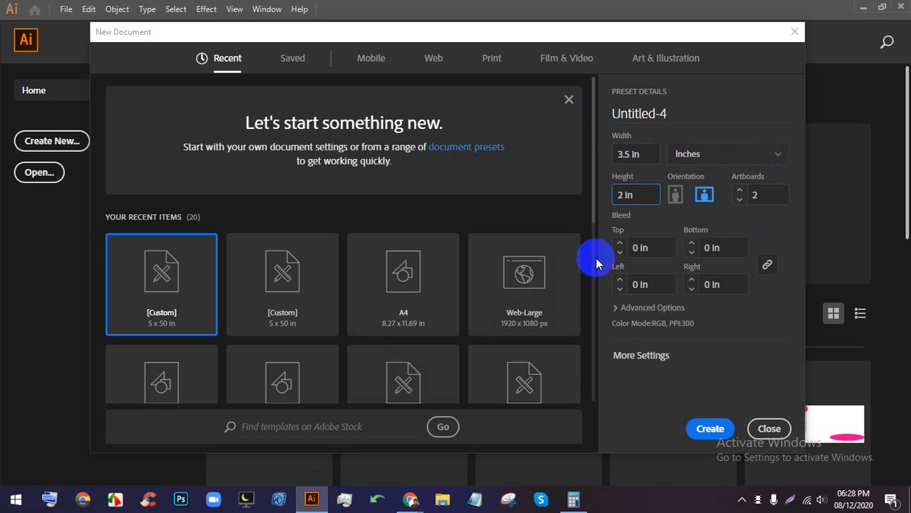
{"action": "left_click", "coordinate": [619, 244]}
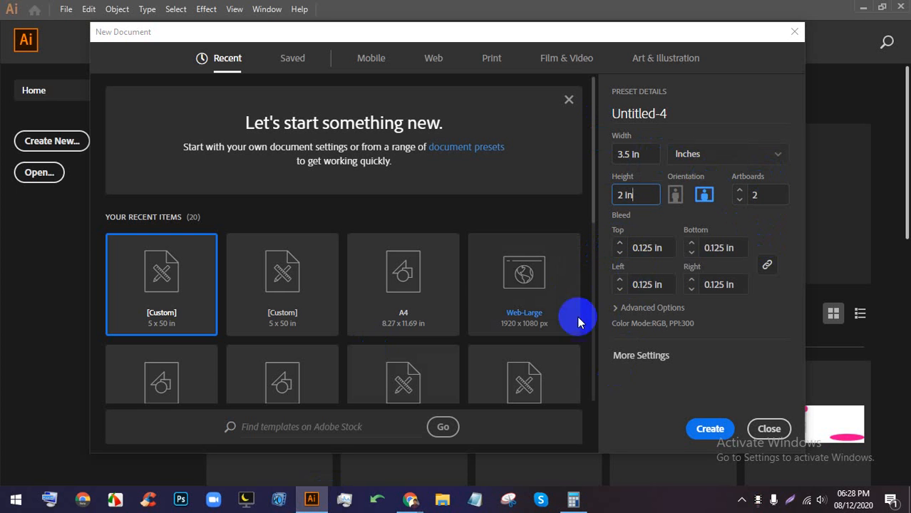
{"action": "left_click", "coordinate": [620, 244]}
{"action": "left_click", "coordinate": [619, 252]}
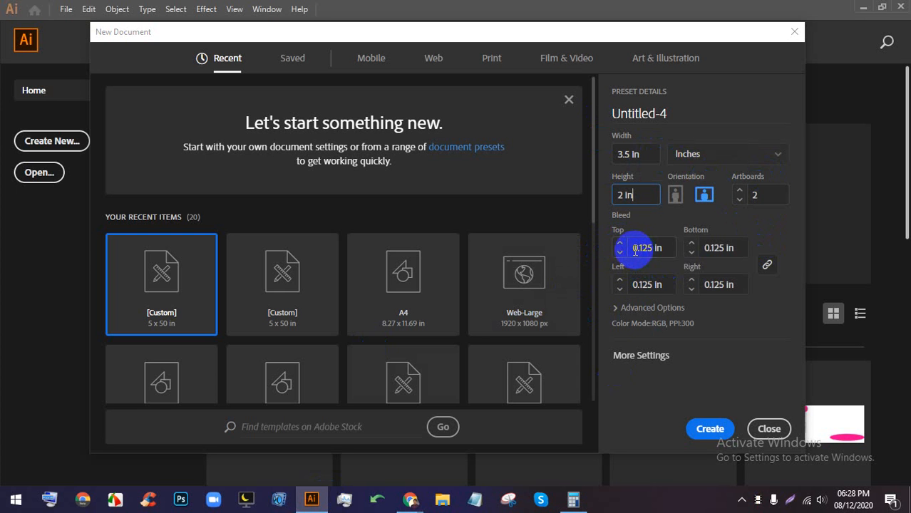
{"action": "left_click", "coordinate": [620, 244]}
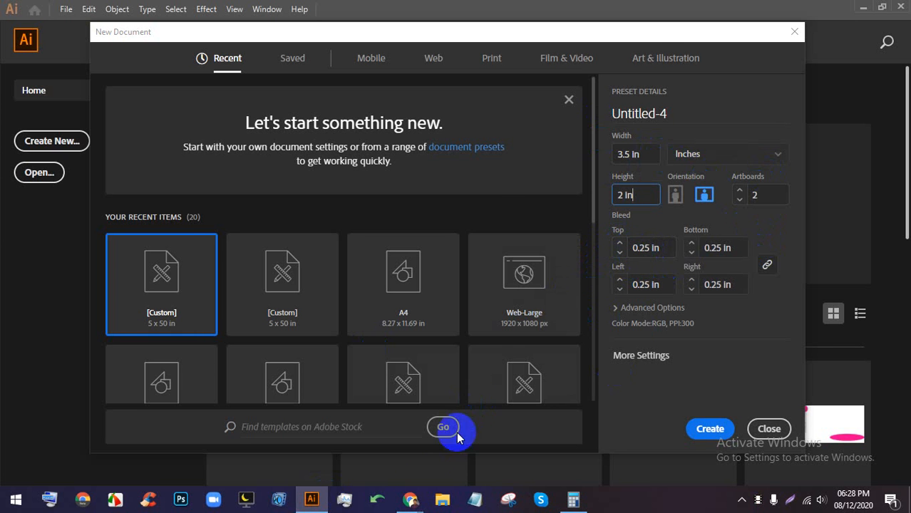
{"action": "left_click", "coordinate": [409, 499]}
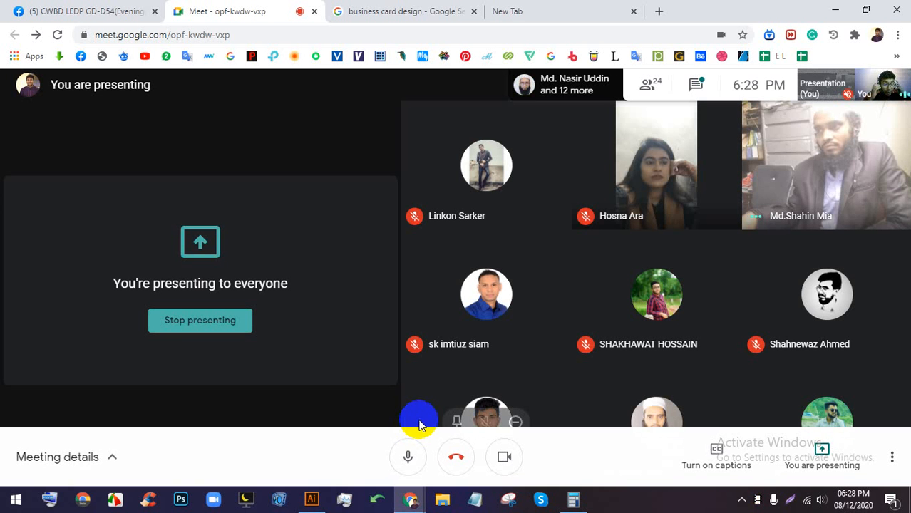
{"action": "left_click", "coordinate": [308, 502]}
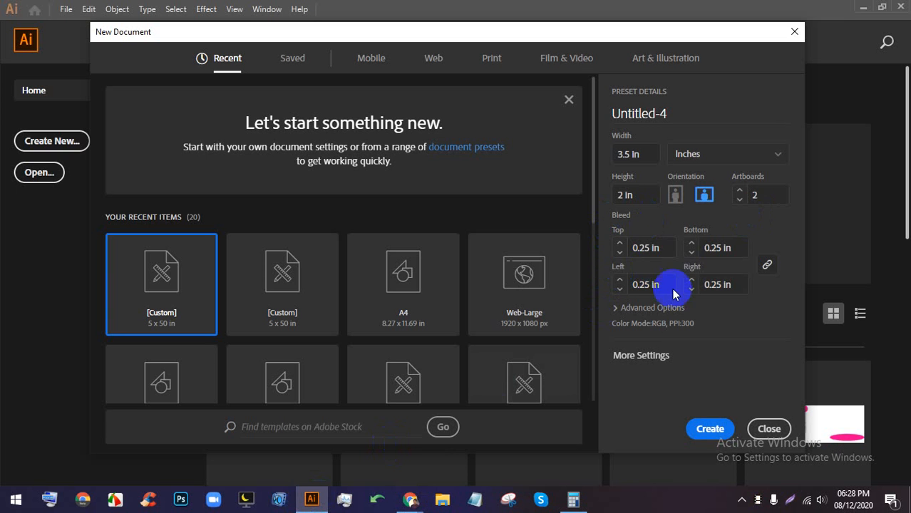
{"action": "left_click", "coordinate": [412, 499]}
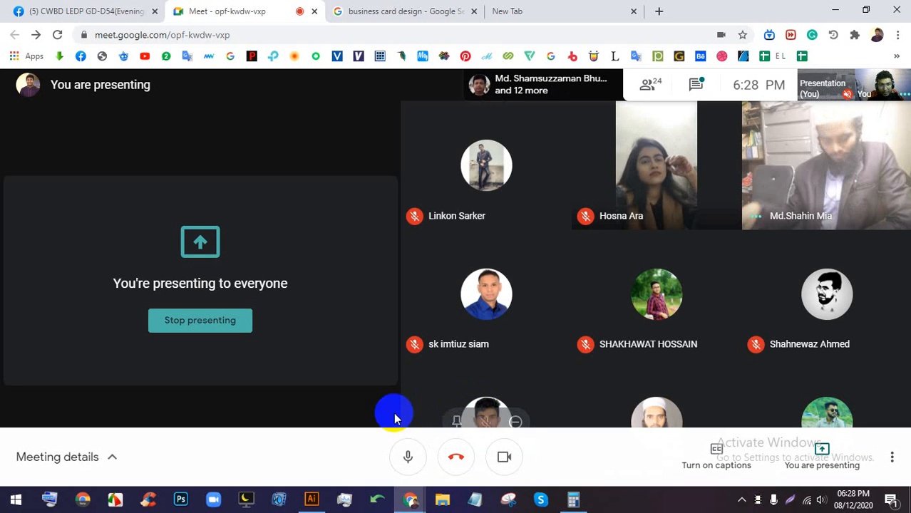
{"action": "left_click", "coordinate": [317, 503]}
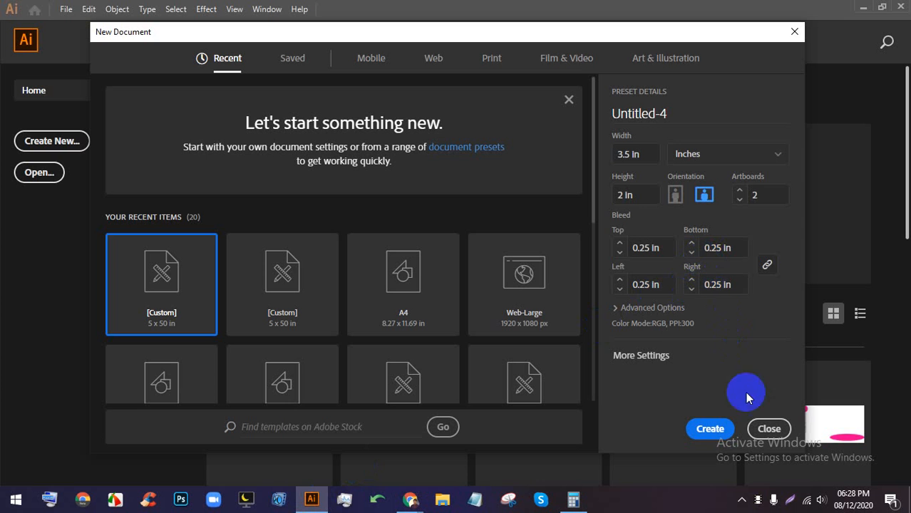
{"action": "left_click", "coordinate": [791, 499]}
- Capture the Preset Details area and hand-write red notes like .25 and 2 around the bleed fields
{"action": "left_click_drag", "start_coordinate": [798, 390], "coordinate": [535, 103]}
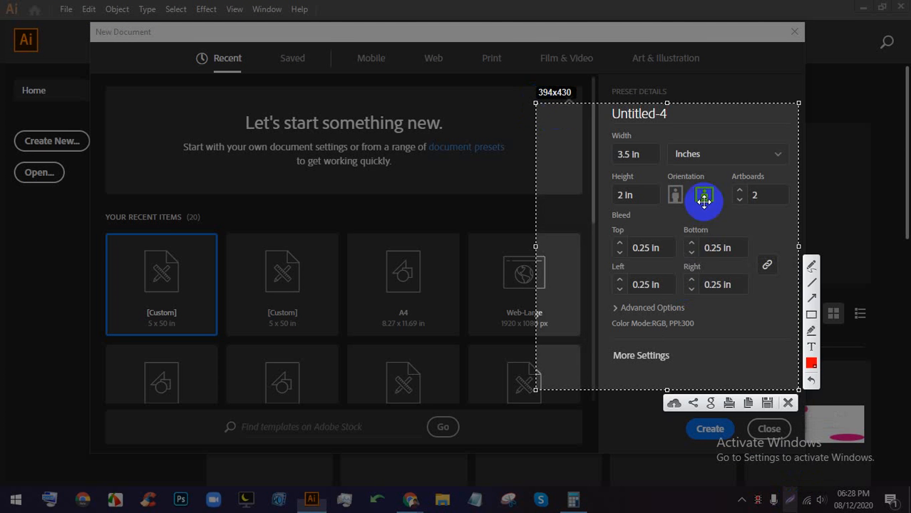
{"action": "left_click", "coordinate": [811, 266]}
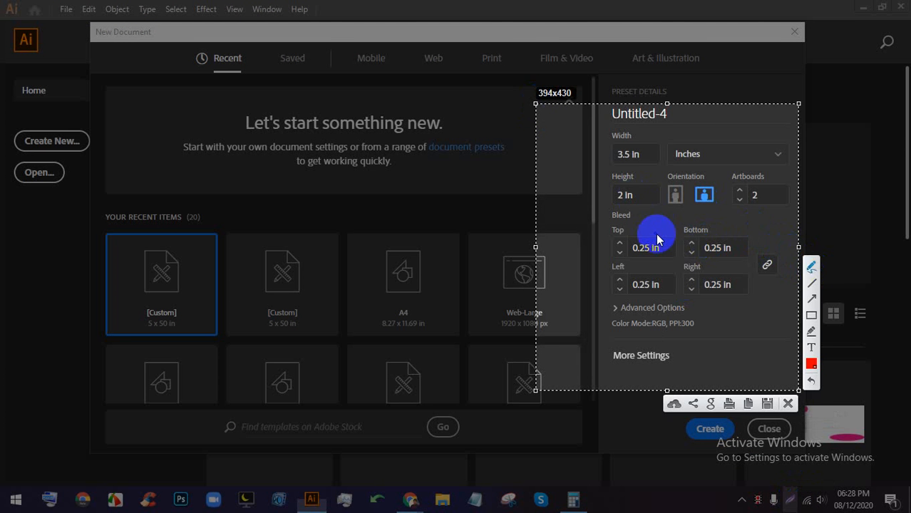
{"action": "mouse_move", "coordinate": [650, 212]}
{"action": "left_mouse_down"}
{"action": "mouse_move", "coordinate": [661, 235]}
{"action": "mouse_move", "coordinate": [668, 208]}
{"action": "mouse_move", "coordinate": [690, 211]}
{"action": "left_mouse_up"}
{"action": "mouse_move", "coordinate": [647, 264]}
{"action": "left_mouse_down"}
{"action": "mouse_move", "coordinate": [647, 250]}
{"action": "mouse_move", "coordinate": [663, 285]}
{"action": "left_mouse_up"}
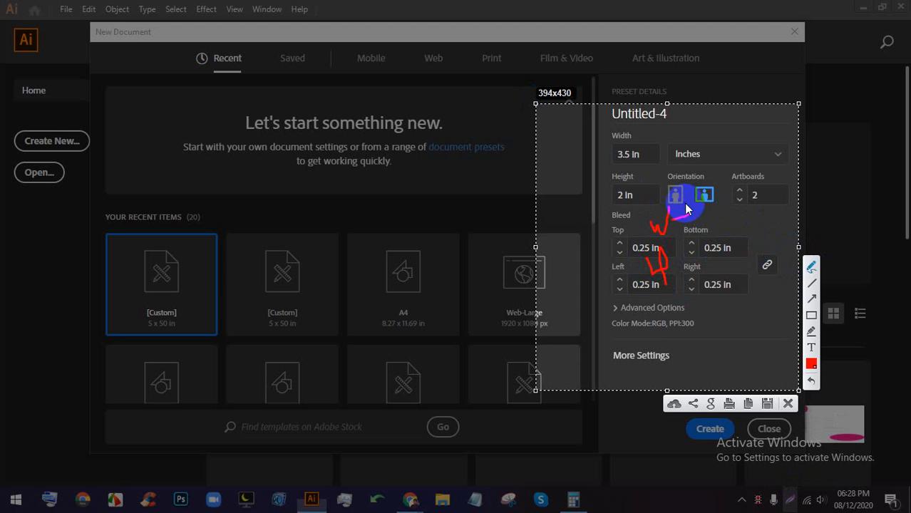
{"action": "mouse_move", "coordinate": [621, 260]}
{"action": "left_mouse_down"}
{"action": "mouse_move", "coordinate": [612, 278]}
{"action": "mouse_move", "coordinate": [623, 261]}
{"action": "left_mouse_up"}
{"action": "left_click_drag", "start_coordinate": [716, 251], "coordinate": [712, 258]}
{"action": "mouse_move", "coordinate": [604, 329]}
{"action": "left_mouse_down"}
{"action": "mouse_move", "coordinate": [663, 315]}
{"action": "mouse_move", "coordinate": [727, 332]}
{"action": "left_mouse_up"}
{"action": "left_click_drag", "start_coordinate": [680, 349], "coordinate": [681, 355]}
{"action": "mouse_move", "coordinate": [752, 306]}
{"action": "left_mouse_down"}
{"action": "mouse_move", "coordinate": [737, 305]}
{"action": "mouse_move", "coordinate": [739, 336]}
{"action": "left_mouse_up"}
{"action": "left_click_drag", "start_coordinate": [759, 261], "coordinate": [696, 421]}
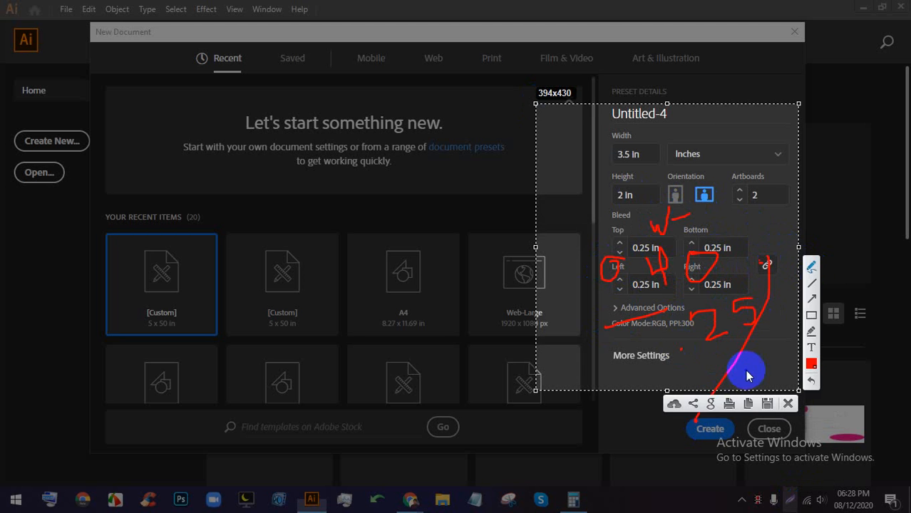
{"action": "left_click_drag", "start_coordinate": [746, 369], "coordinate": [807, 379]}
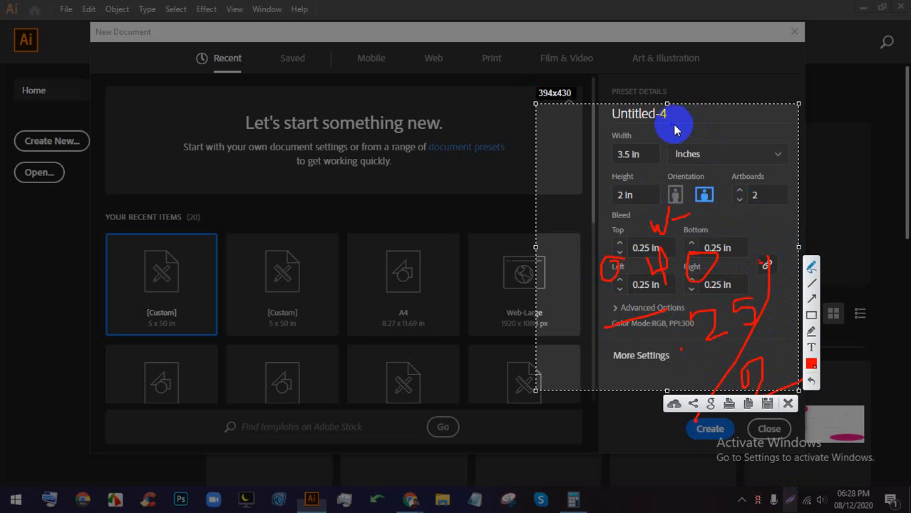
- Add a handwritten 125 note near the width and height values, then discard the capture
{"action": "left_click", "coordinate": [641, 149]}
{"action": "mouse_move", "coordinate": [647, 150]}
{"action": "left_mouse_down"}
{"action": "mouse_move", "coordinate": [697, 143]}
{"action": "mouse_move", "coordinate": [688, 115]}
{"action": "mouse_move", "coordinate": [672, 156]}
{"action": "left_mouse_up"}
{"action": "mouse_move", "coordinate": [653, 103]}
{"action": "left_mouse_down"}
{"action": "mouse_move", "coordinate": [719, 107]}
{"action": "mouse_move", "coordinate": [647, 130]}
{"action": "left_mouse_up"}
{"action": "left_click", "coordinate": [644, 178]}
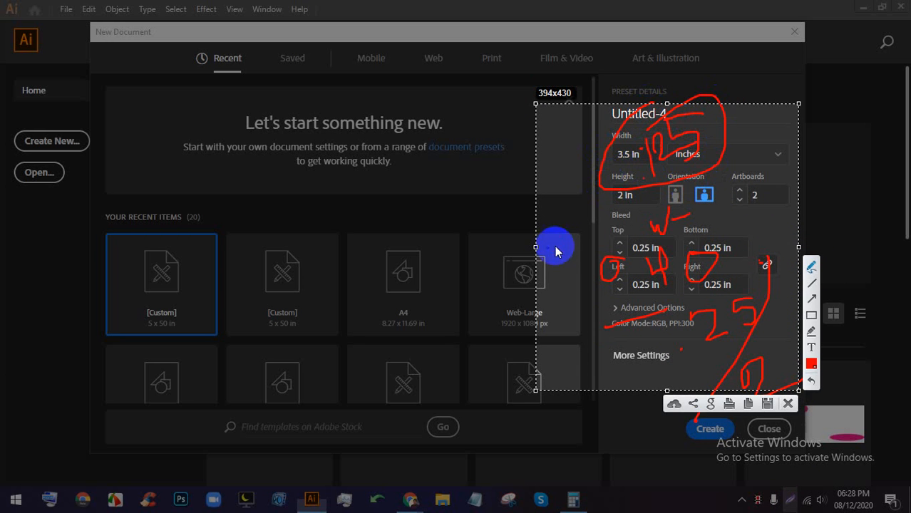
{"action": "left_click_drag", "start_coordinate": [538, 252], "coordinate": [745, 118]}
{"action": "left_click", "coordinate": [788, 404]}
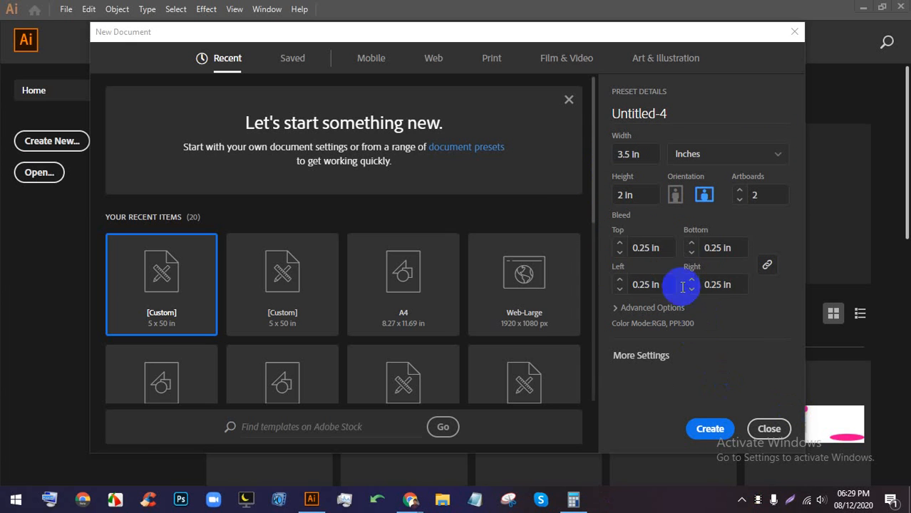
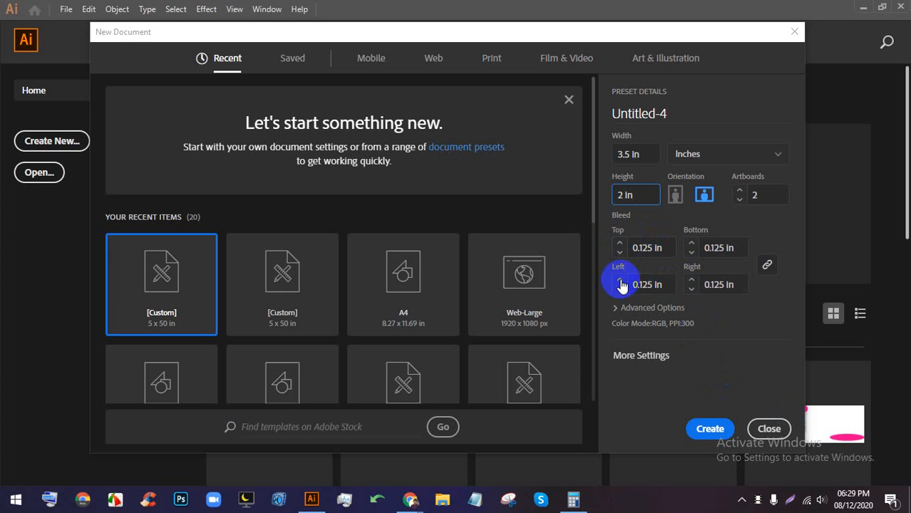
- Set the new document to CMYK Color with High (300 ppi) raster effects and create it
{"action": "left_click", "coordinate": [649, 309]}
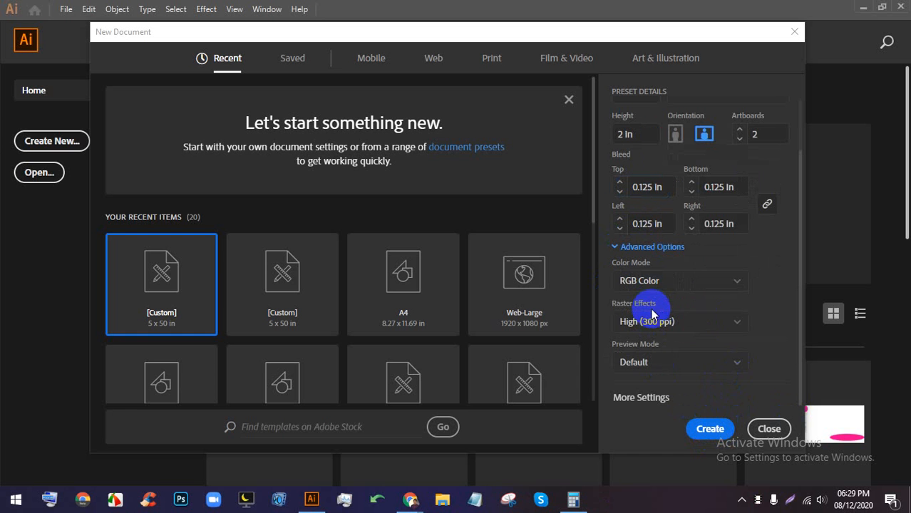
{"action": "left_click", "coordinate": [643, 283]}
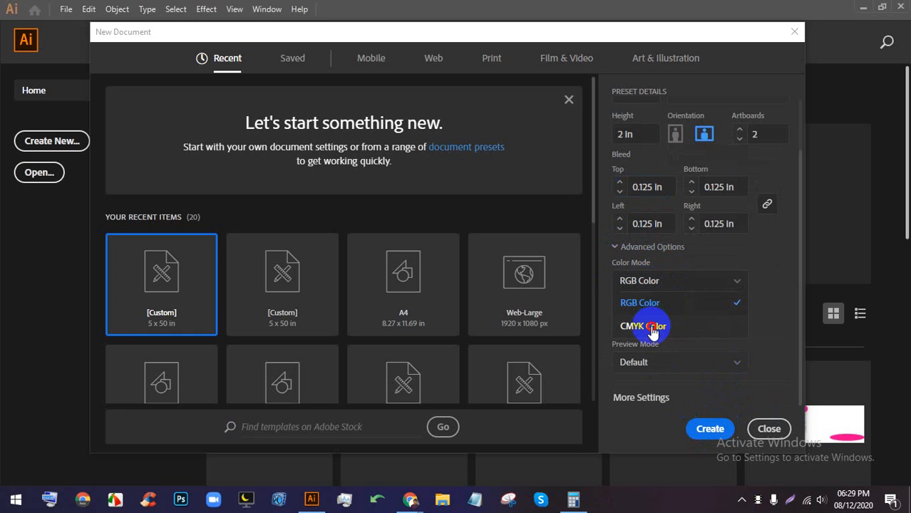
{"action": "left_click", "coordinate": [663, 324]}
{"action": "left_click", "coordinate": [664, 321]}
{"action": "left_click", "coordinate": [722, 325]}
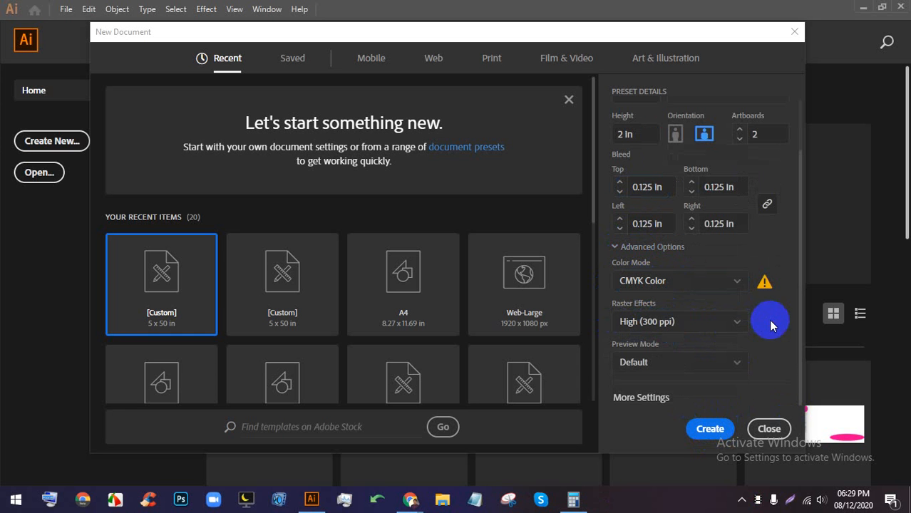
{"action": "left_click", "coordinate": [709, 430]}
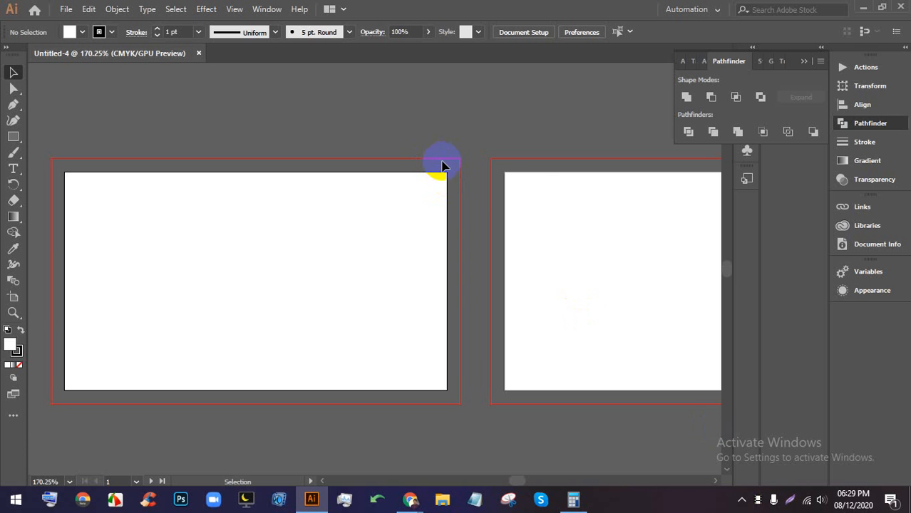
{"action": "scroll", "coordinate": [442, 165], "scroll_direction": "up", "scroll_amount": 5}
{"action": "scroll", "coordinate": [464, 189], "scroll_direction": "down", "scroll_amount": 7}
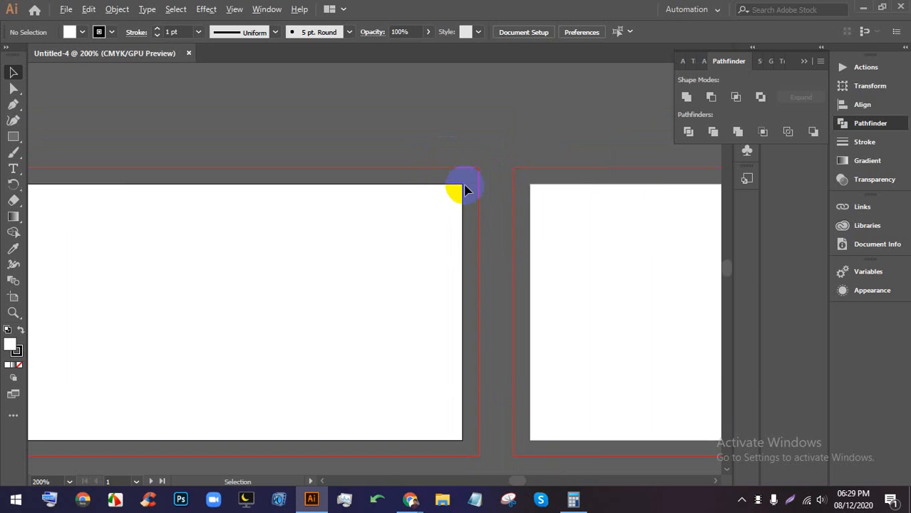
{"action": "scroll", "coordinate": [518, 195], "scroll_direction": "down", "scroll_amount": 1}
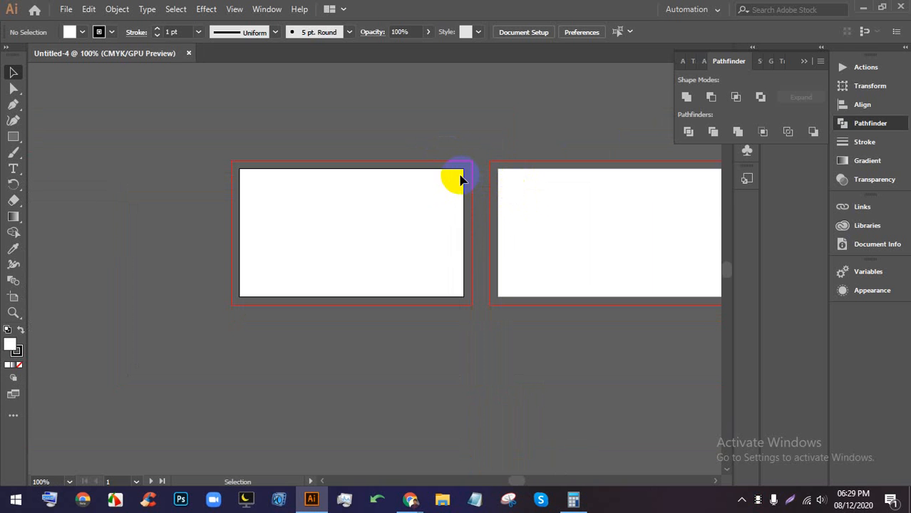
{"action": "scroll", "coordinate": [407, 165], "scroll_direction": "up", "scroll_amount": 2}
{"action": "scroll", "coordinate": [402, 185], "scroll_direction": "up", "scroll_amount": 6}
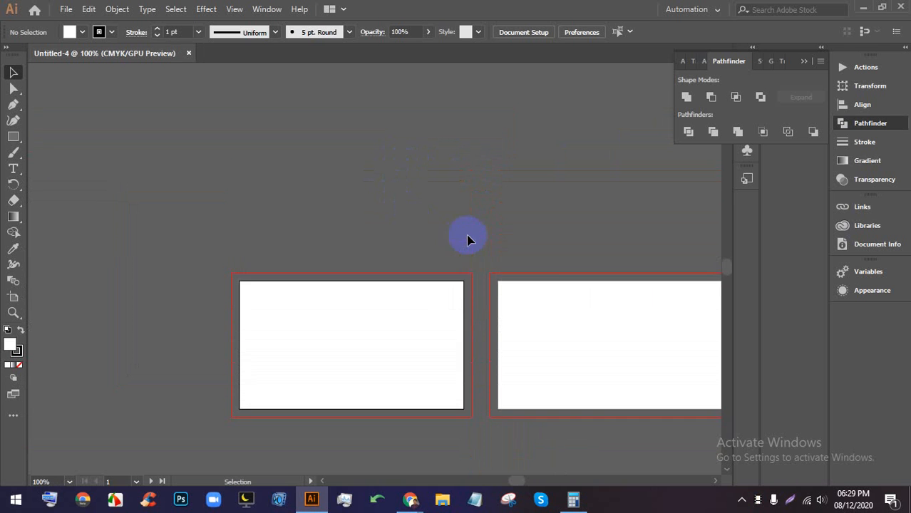
{"action": "scroll", "coordinate": [438, 328], "scroll_direction": "up", "scroll_amount": 4}
{"action": "left_click_drag", "start_coordinate": [447, 346], "coordinate": [525, 230]}
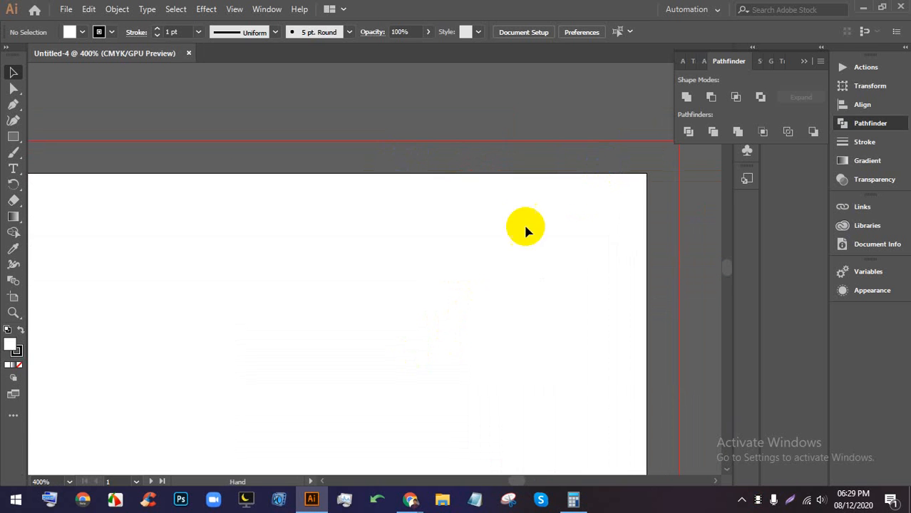
{"action": "scroll", "coordinate": [536, 163], "scroll_direction": "down", "scroll_amount": 3}
{"action": "scroll", "coordinate": [467, 214], "scroll_direction": "up", "scroll_amount": 1}
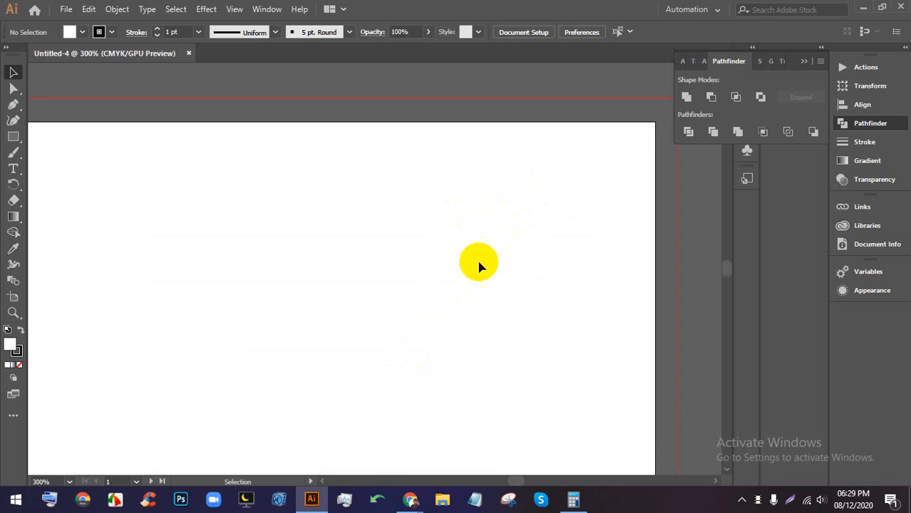
{"action": "scroll", "coordinate": [477, 257], "scroll_direction": "down", "scroll_amount": 2}
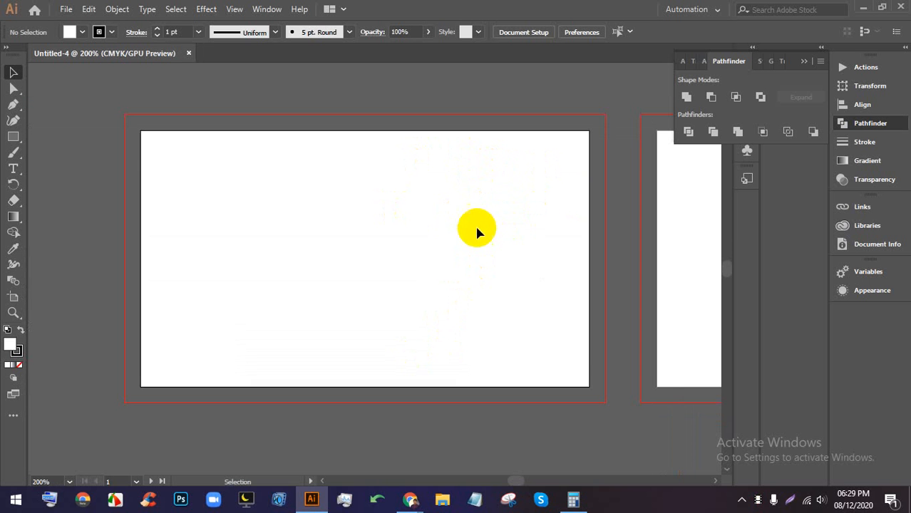
{"action": "mouse_move", "coordinate": [407, 494]}
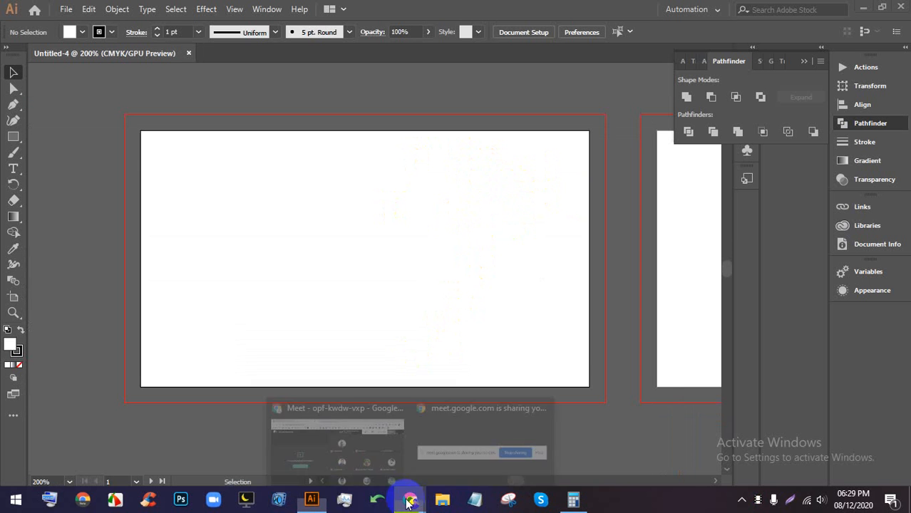
{"action": "left_click", "coordinate": [380, 412]}
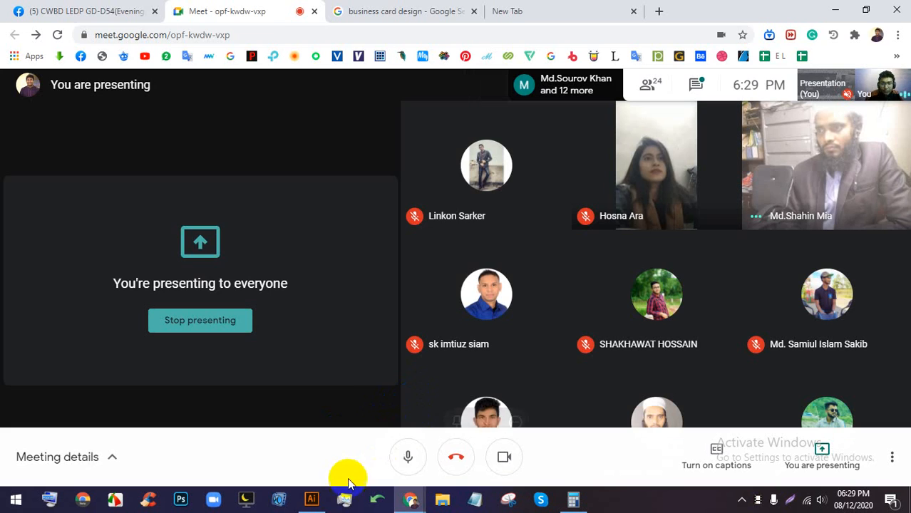
{"action": "left_click", "coordinate": [312, 499]}
{"action": "scroll", "coordinate": [513, 128], "scroll_direction": "up", "scroll_amount": 3}
{"action": "scroll", "coordinate": [499, 122], "scroll_direction": "up", "scroll_amount": 1}
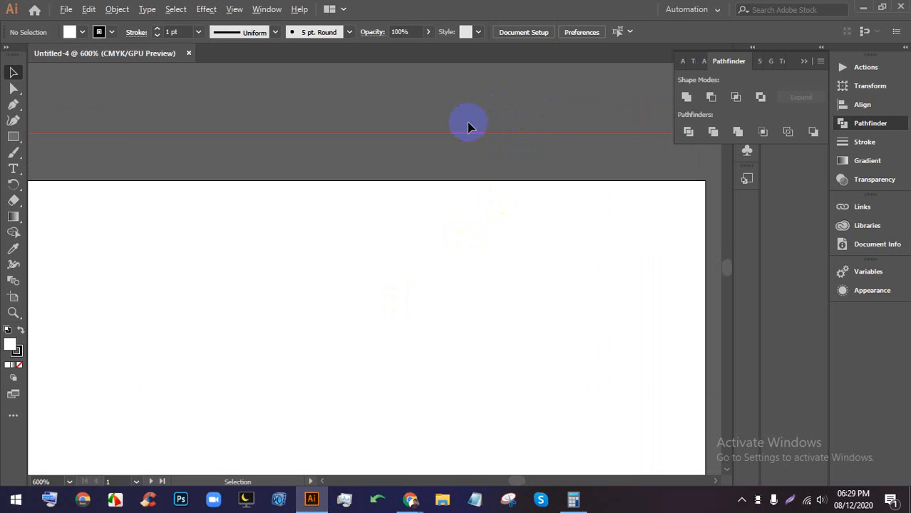
- Draw a small square above the artboard with no outline and a yellow fill
{"action": "scroll", "coordinate": [467, 126], "scroll_direction": "up", "scroll_amount": 2}
{"action": "left_click_drag", "start_coordinate": [6, 141], "coordinate": [62, 137]}
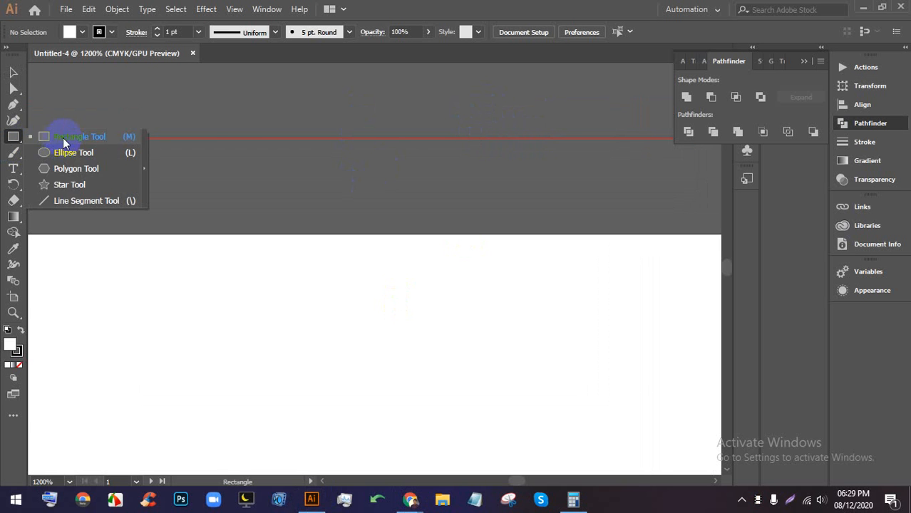
{"action": "left_click_drag", "start_coordinate": [211, 146], "coordinate": [301, 201]}
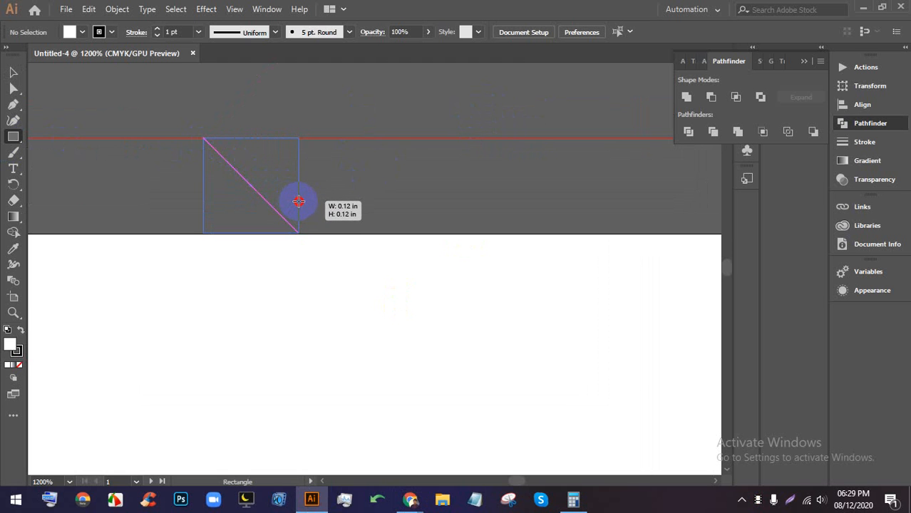
{"action": "left_click_drag", "start_coordinate": [299, 202], "coordinate": [299, 201]}
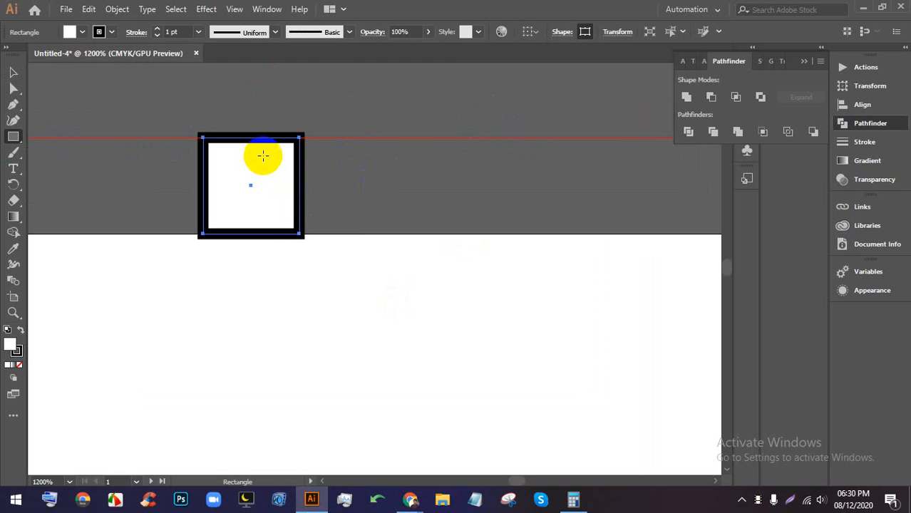
{"action": "left_click", "coordinate": [70, 32]}
{"action": "left_click", "coordinate": [8, 56]}
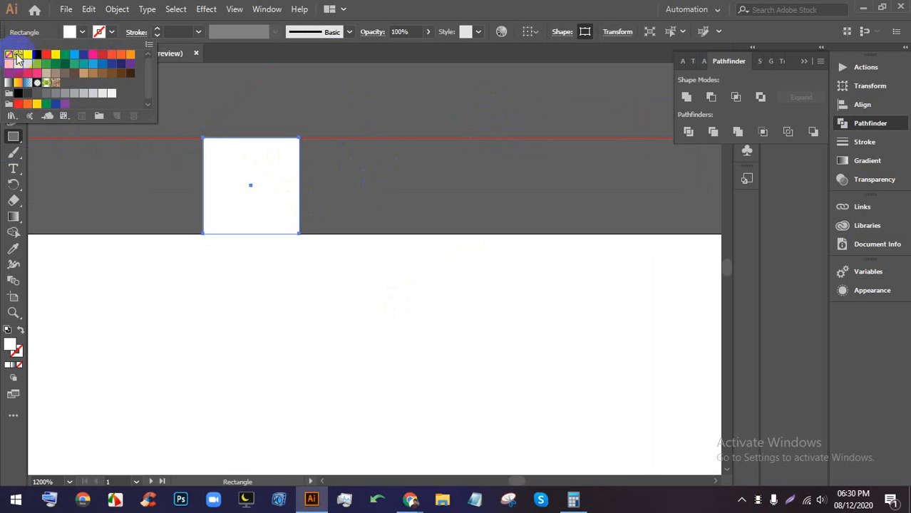
{"action": "left_click", "coordinate": [81, 35]}
{"action": "left_click", "coordinate": [57, 56]}
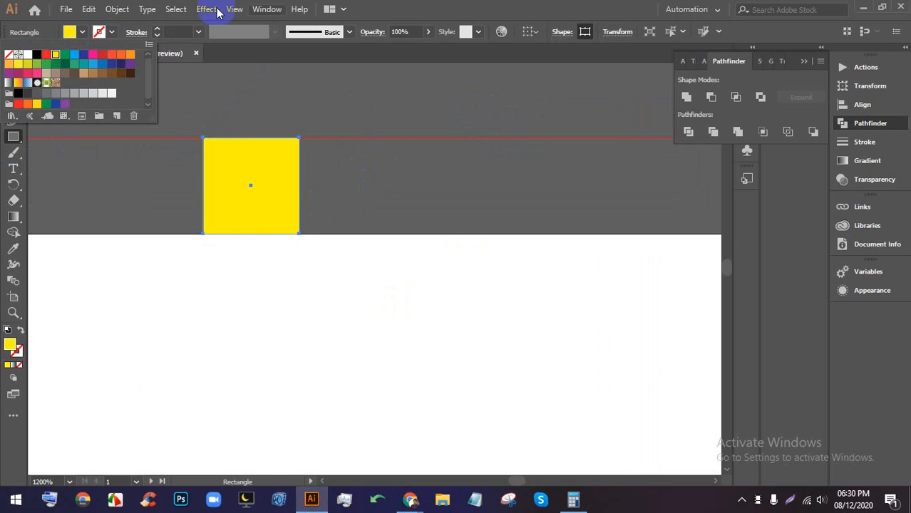
{"action": "left_click", "coordinate": [396, 4]}
{"action": "left_click", "coordinate": [13, 73]}
- Move the yellow square to the artboard's top-right corner and add guides at its bottom and left edges
{"action": "scroll", "coordinate": [156, 171], "scroll_direction": "down", "scroll_amount": 4}
{"action": "left_click_drag", "start_coordinate": [180, 176], "coordinate": [338, 201]}
{"action": "scroll", "coordinate": [346, 189], "scroll_direction": "down", "scroll_amount": 4}
{"action": "scroll", "coordinate": [336, 189], "scroll_direction": "up", "scroll_amount": 4}
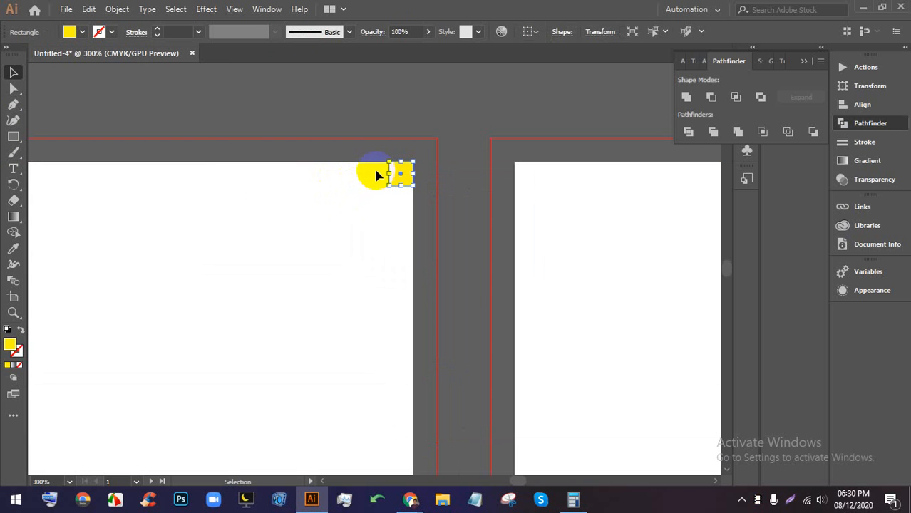
{"action": "key", "text": "ctrl+r"}
{"action": "left_click_drag", "start_coordinate": [417, 74], "coordinate": [400, 186]}
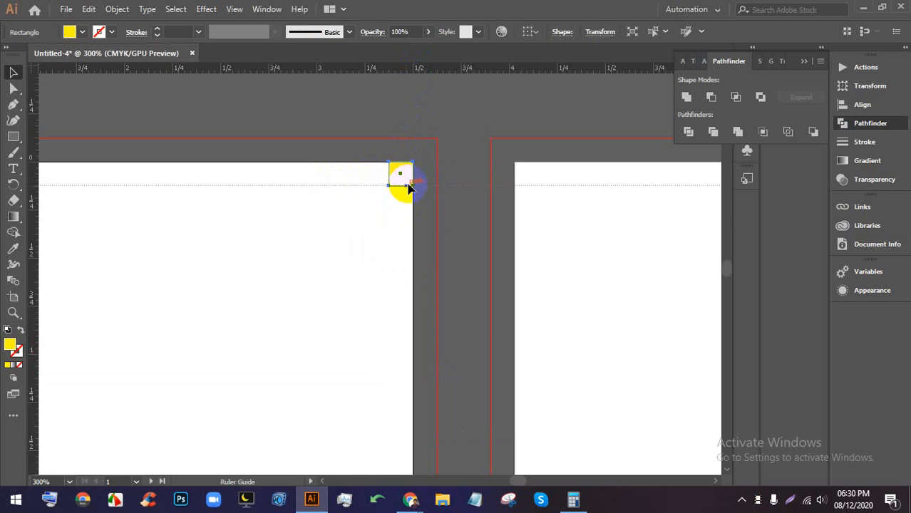
{"action": "left_click_drag", "start_coordinate": [360, 164], "coordinate": [388, 159]}
- Move the square to the bottom-left corner and add guides at its right and top edges
{"action": "scroll", "coordinate": [389, 162], "scroll_direction": "up", "scroll_amount": 6}
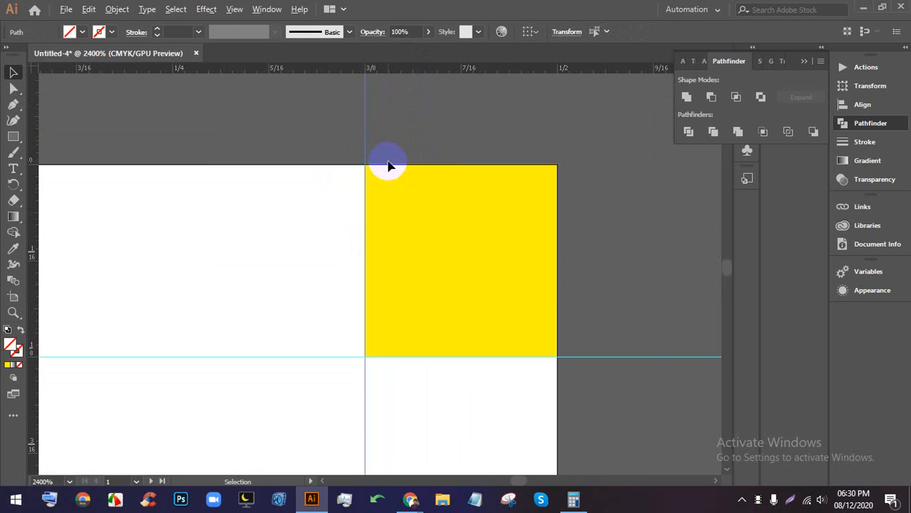
{"action": "scroll", "coordinate": [400, 163], "scroll_direction": "down", "scroll_amount": 12}
{"action": "scroll", "coordinate": [383, 173], "scroll_direction": "up", "scroll_amount": 4}
{"action": "scroll", "coordinate": [382, 175], "scroll_direction": "up", "scroll_amount": 1}
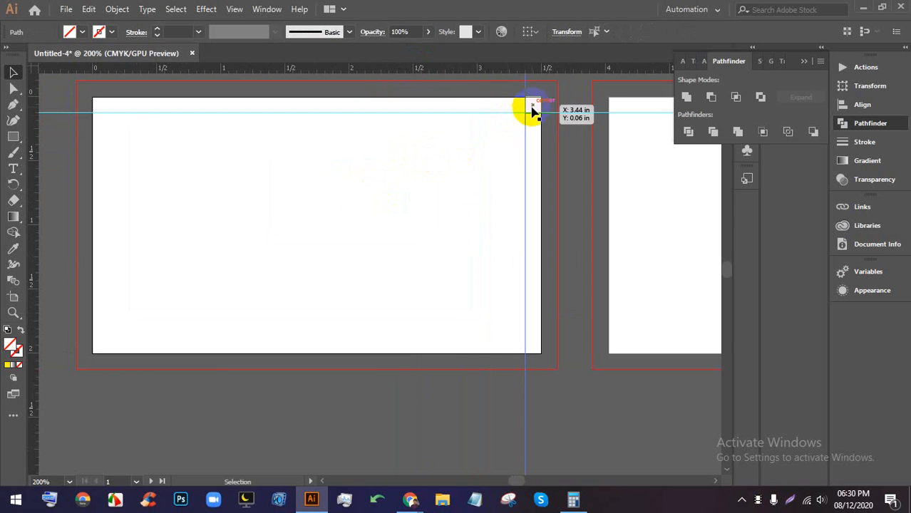
{"action": "left_click_drag", "start_coordinate": [532, 106], "coordinate": [100, 345]}
{"action": "scroll", "coordinate": [107, 308], "scroll_direction": "up", "scroll_amount": 1}
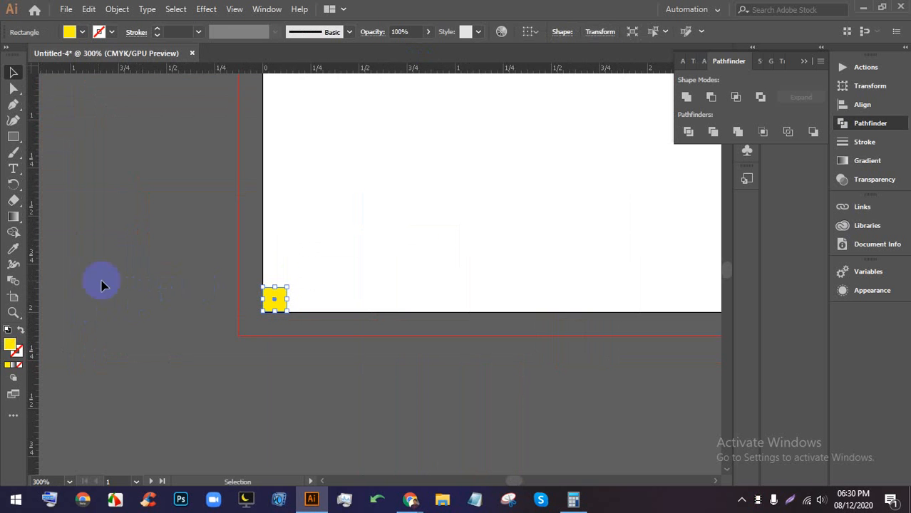
{"action": "left_click_drag", "start_coordinate": [33, 274], "coordinate": [287, 277]}
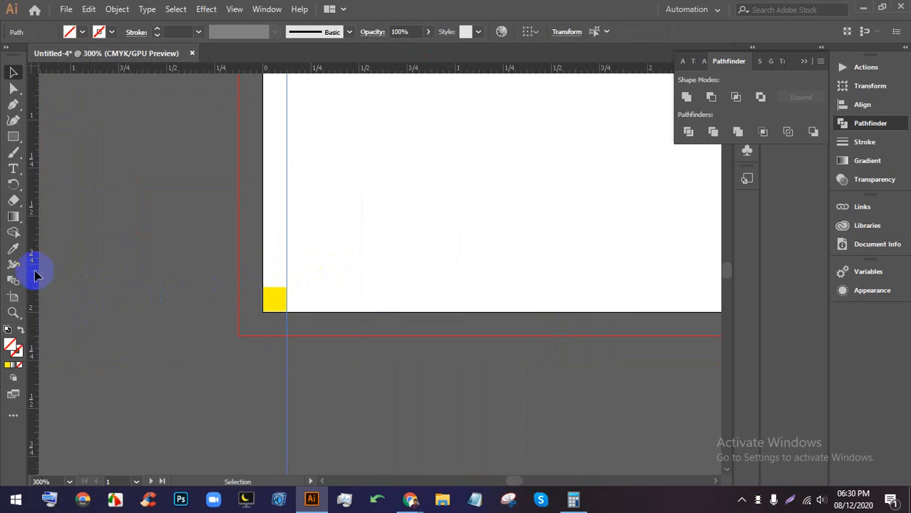
{"action": "left_click_drag", "start_coordinate": [36, 275], "coordinate": [244, 288]}
- Undo the added guides and delete the leftover yellow rectangle
{"action": "scroll", "coordinate": [243, 284], "scroll_direction": "down", "scroll_amount": 4}
{"action": "scroll", "coordinate": [276, 182], "scroll_direction": "up", "scroll_amount": 2}
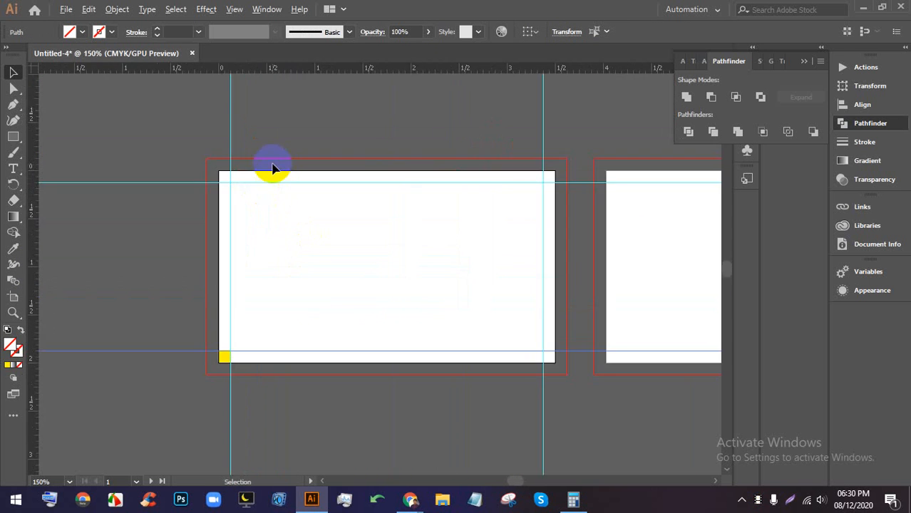
{"action": "scroll", "coordinate": [273, 178], "scroll_direction": "up", "scroll_amount": 1}
{"action": "scroll", "coordinate": [274, 191], "scroll_direction": "up", "scroll_amount": 2}
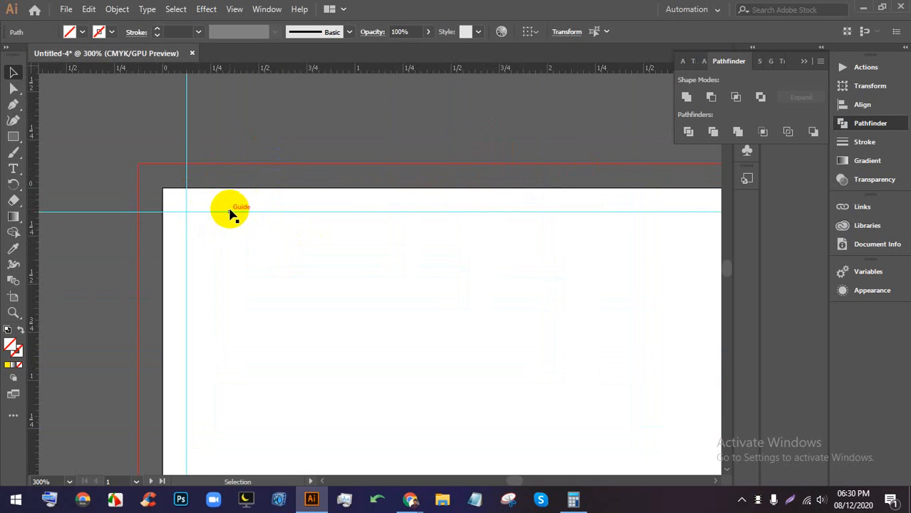
{"action": "scroll", "coordinate": [314, 201], "scroll_direction": "down", "scroll_amount": 1}
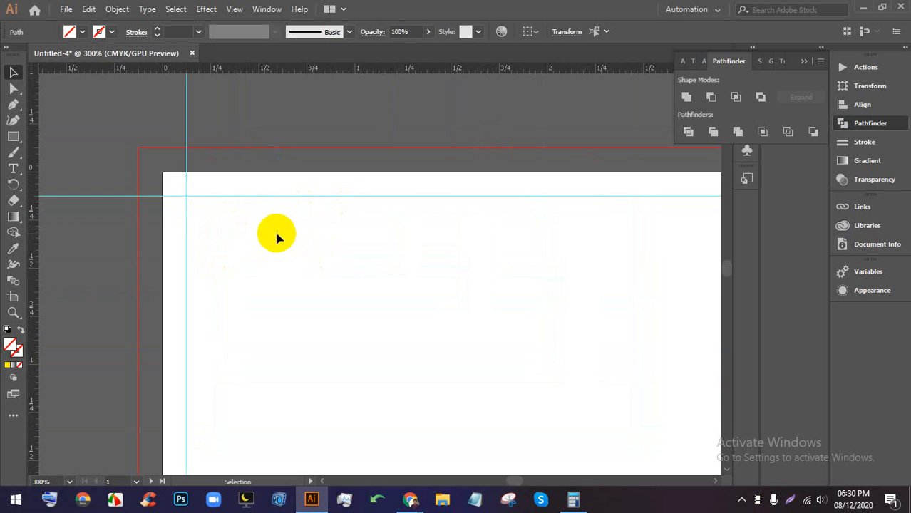
{"action": "scroll", "coordinate": [345, 214], "scroll_direction": "down", "scroll_amount": 2}
{"action": "scroll", "coordinate": [345, 214], "scroll_direction": "up", "scroll_amount": 2}
{"action": "scroll", "coordinate": [334, 271], "scroll_direction": "down", "scroll_amount": 2}
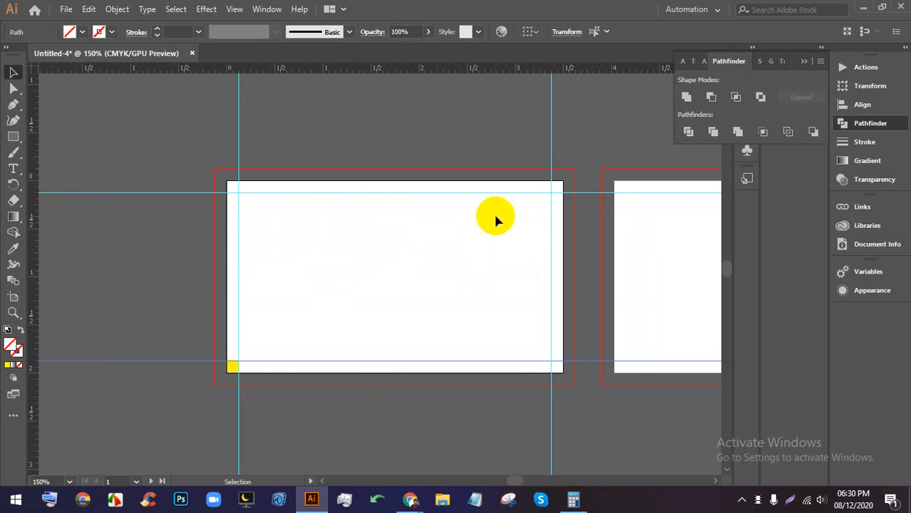
{"action": "key", "text": "ctrl+z"}
{"action": "key", "text": "ctrl+z"}
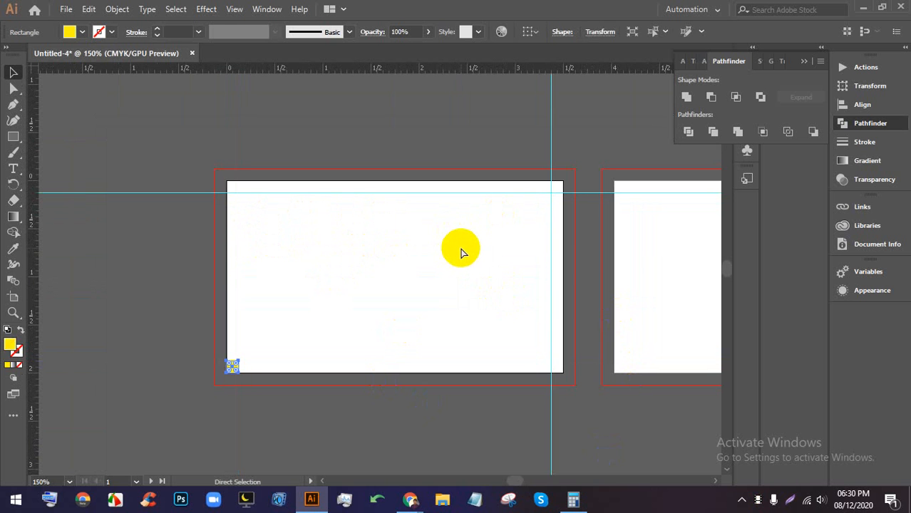
{"action": "key", "text": "ctrl+z"}
{"action": "key", "text": "ctrl+z"}
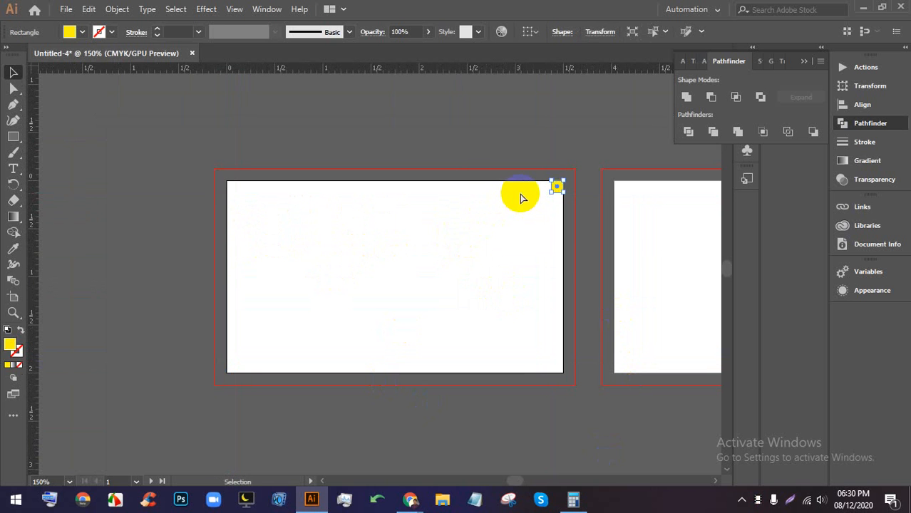
{"action": "key", "text": "Delete"}
{"action": "key", "text": "equal"}
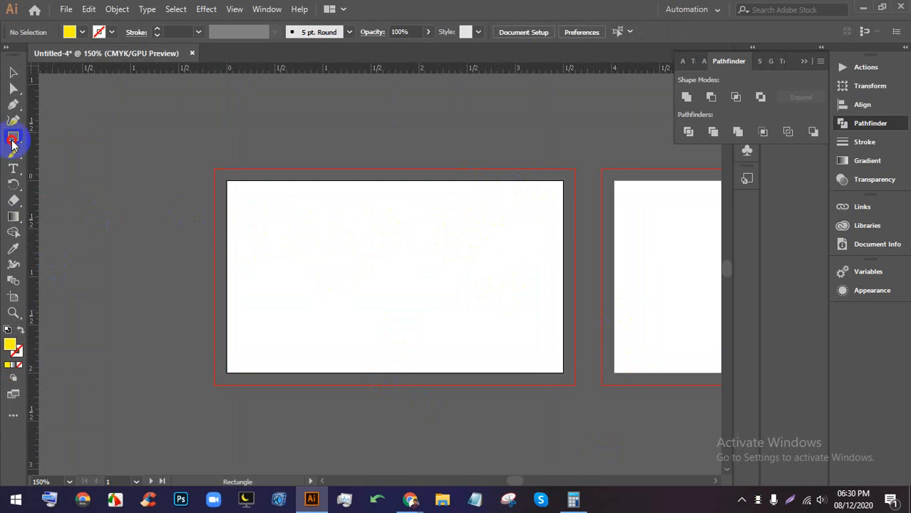
- Draw a yellow rectangle from the first artboard's top-left to bottom-right corner, then select it
{"action": "left_click_drag", "start_coordinate": [13, 137], "coordinate": [69, 137]}
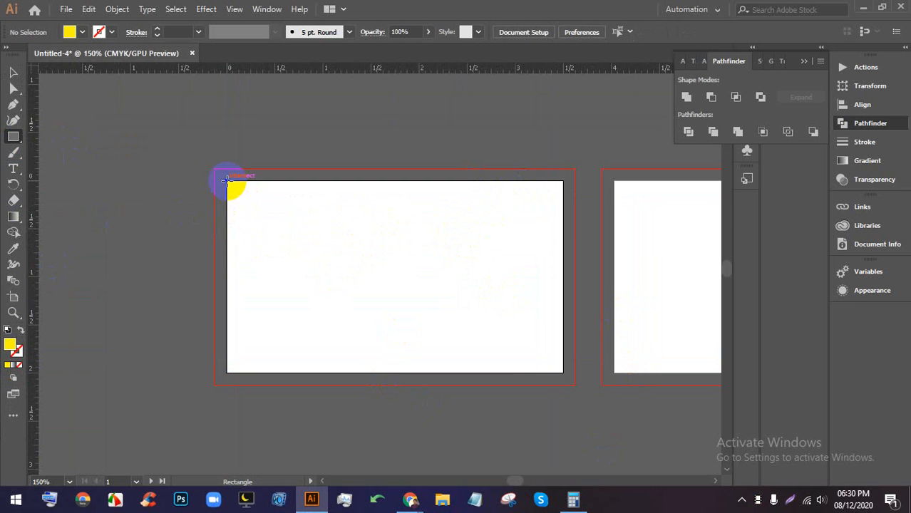
{"action": "left_click_drag", "start_coordinate": [228, 179], "coordinate": [560, 367]}
{"action": "left_click", "coordinate": [13, 72]}
{"action": "left_click", "coordinate": [298, 133]}
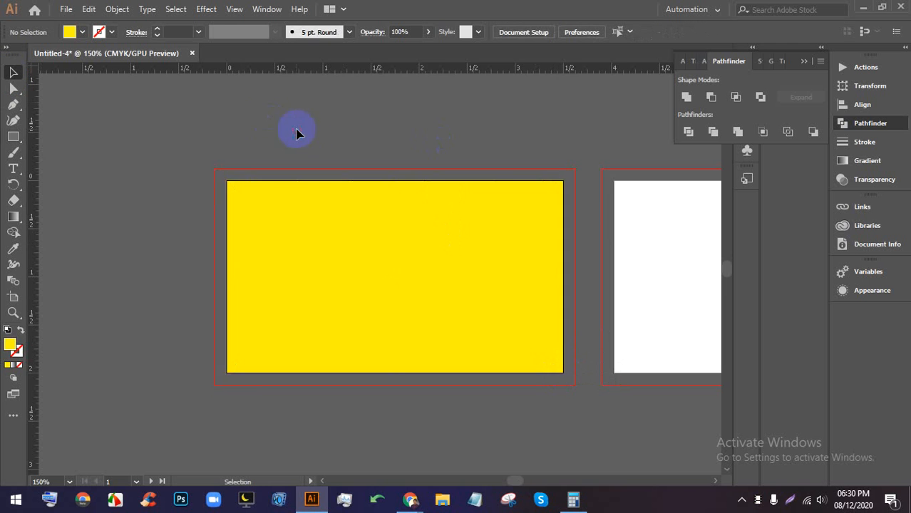
{"action": "scroll", "coordinate": [346, 154], "scroll_direction": "down", "scroll_amount": 2}
{"action": "scroll", "coordinate": [346, 154], "scroll_direction": "up", "scroll_amount": 3}
{"action": "left_click_drag", "start_coordinate": [527, 221], "coordinate": [463, 183]}
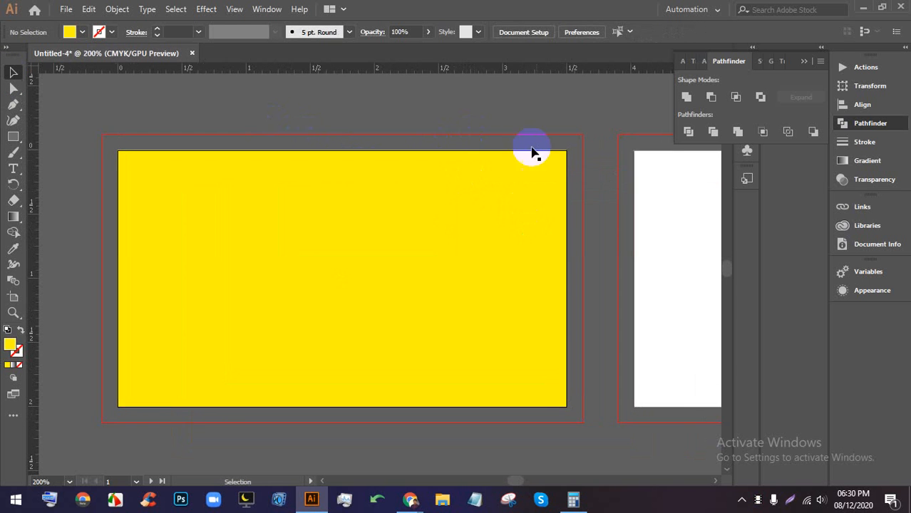
{"action": "scroll", "coordinate": [548, 154], "scroll_direction": "up", "scroll_amount": 1}
{"action": "scroll", "coordinate": [565, 156], "scroll_direction": "down", "scroll_amount": 2}
{"action": "left_click", "coordinate": [427, 205]}
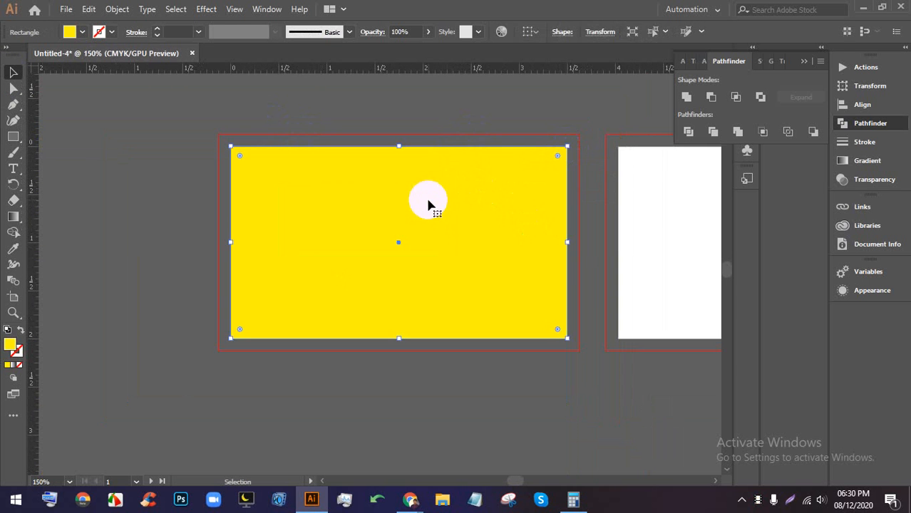
- Create an inset copy of the yellow rectangle with Offset Path at -0.125 in
{"action": "left_click", "coordinate": [117, 10]}
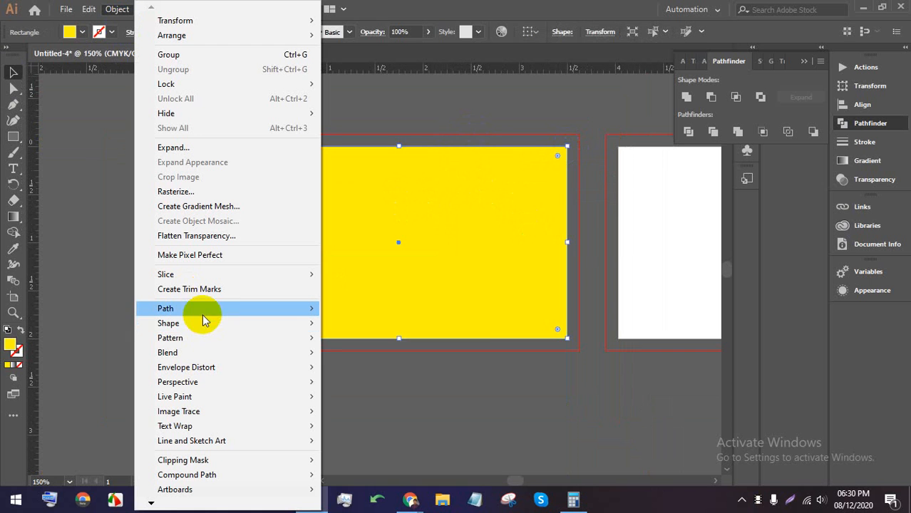
{"action": "mouse_move", "coordinate": [203, 314]}
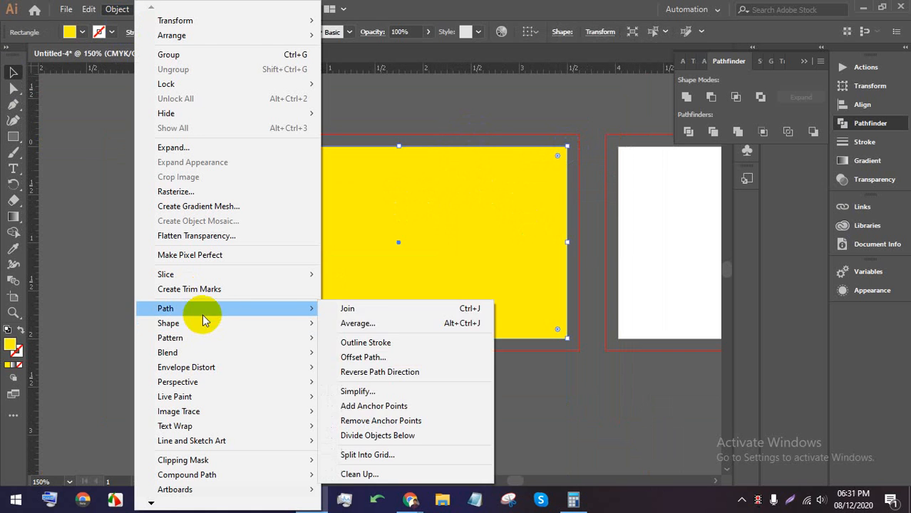
{"action": "left_click", "coordinate": [380, 357]}
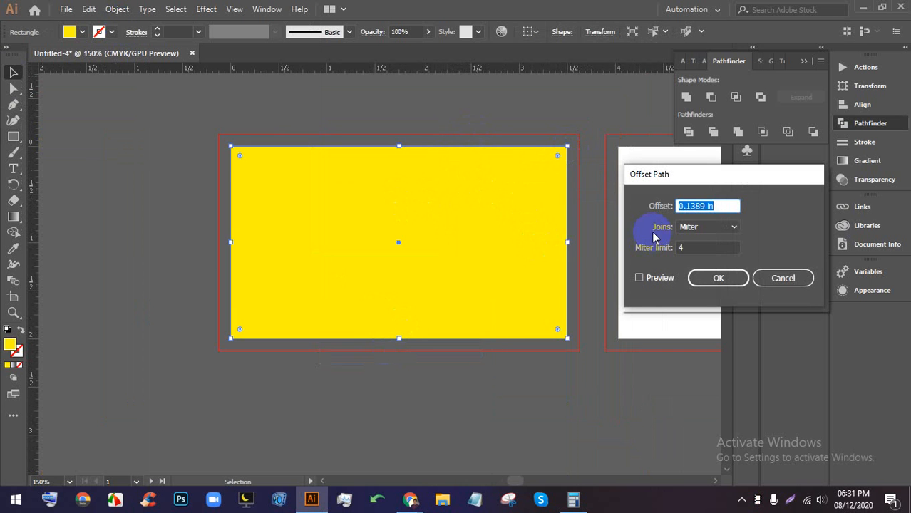
{"action": "left_click", "coordinate": [653, 283]}
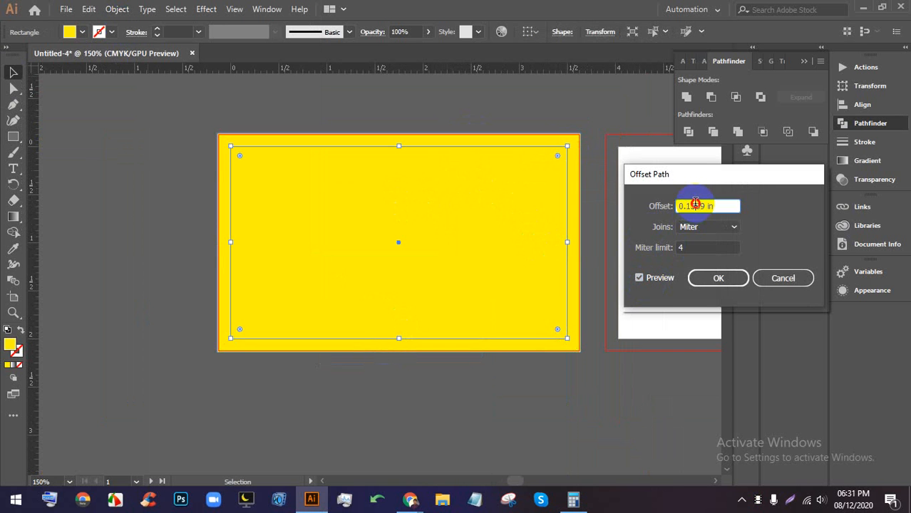
{"action": "key", "text": "Down"}
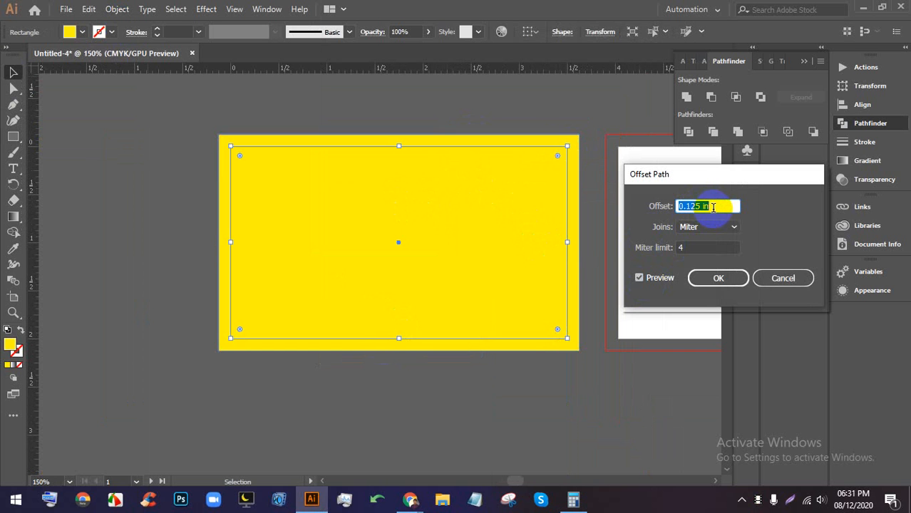
{"action": "key", "text": "Down"}
{"action": "key", "text": "Down"}
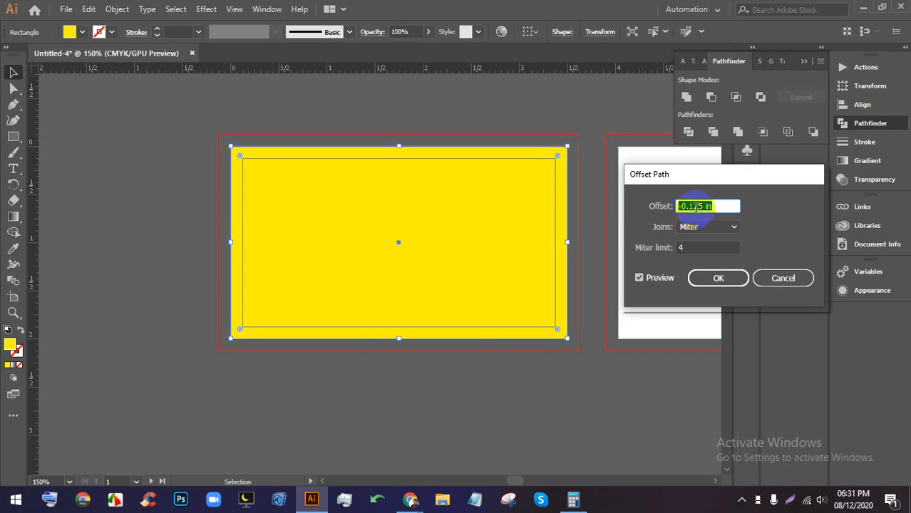
{"action": "left_click", "coordinate": [721, 281]}
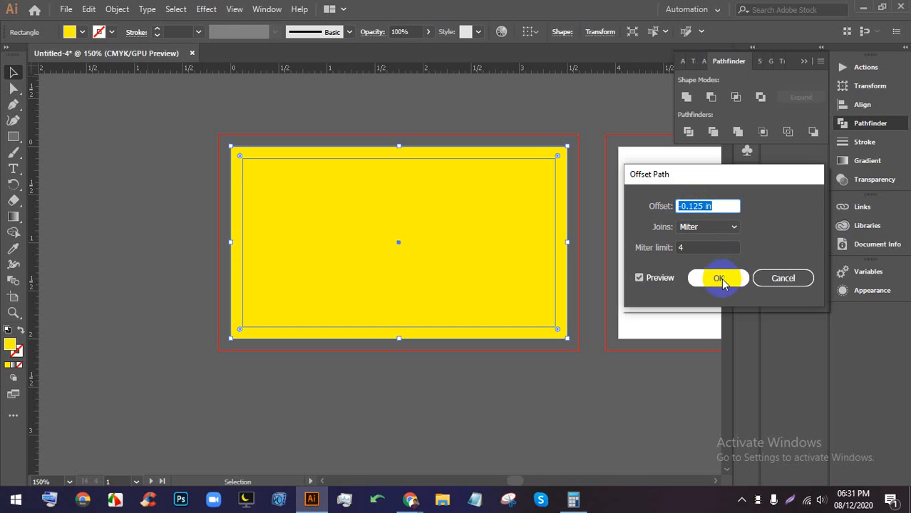
- Delete the outer yellow rectangle and turn the inset copy into a guide
{"action": "left_click", "coordinate": [610, 230]}
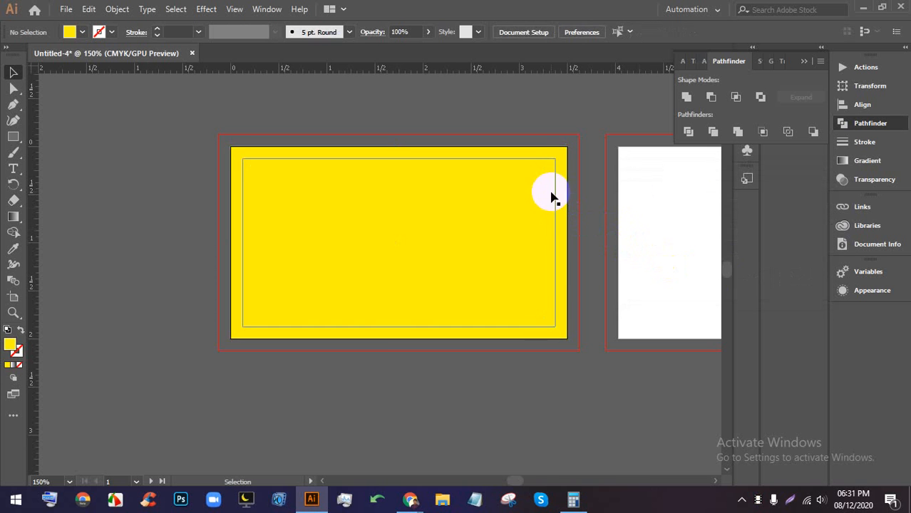
{"action": "left_click", "coordinate": [561, 180]}
{"action": "key", "text": "Delete"}
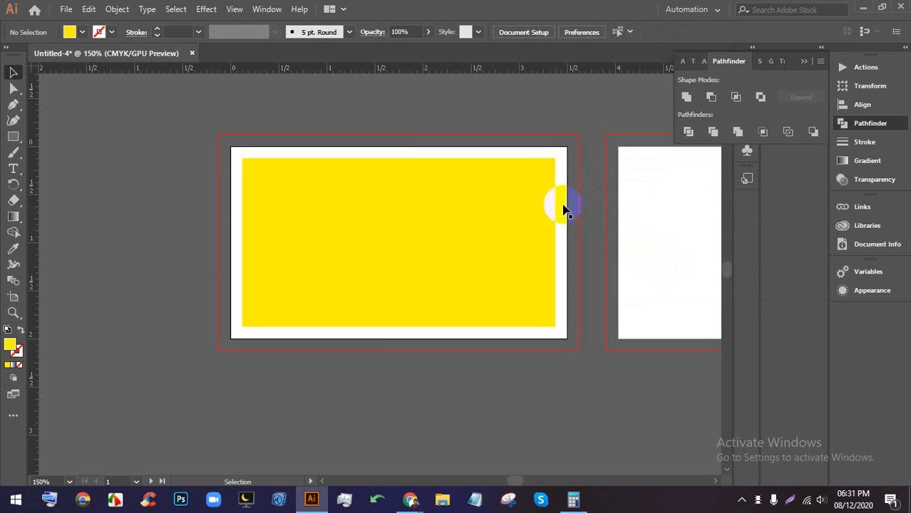
{"action": "left_click", "coordinate": [515, 213]}
{"action": "right_click", "coordinate": [516, 215]}
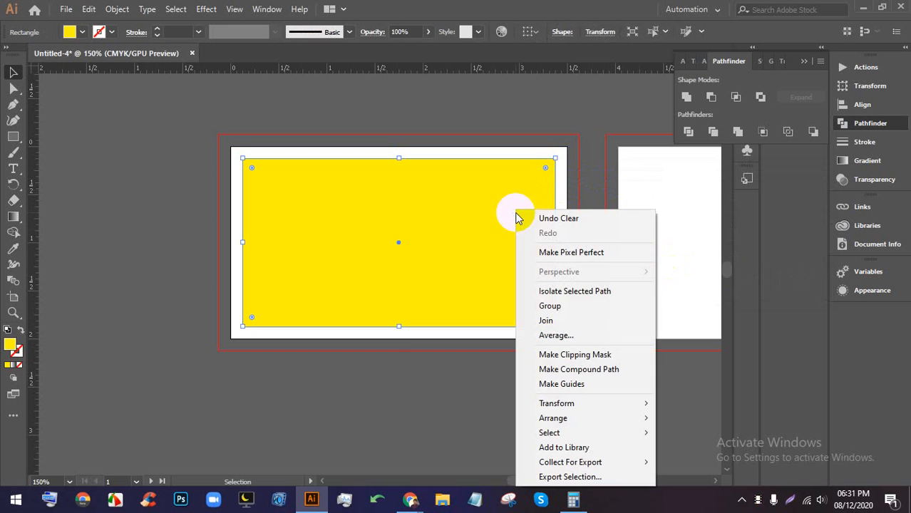
{"action": "left_click", "coordinate": [612, 385]}
{"action": "left_click", "coordinate": [609, 253]}
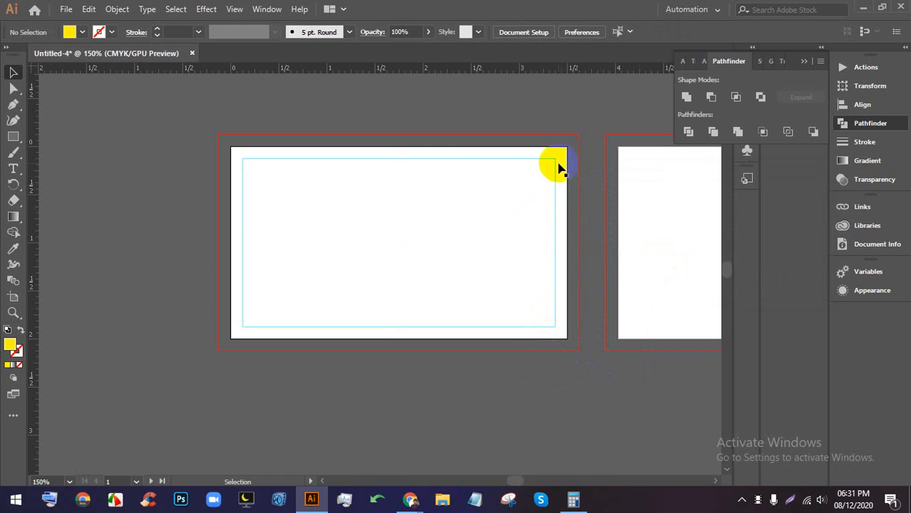
- Undo the guide conversion, then make the inset rectangle a guide again with Ctrl+5
{"action": "scroll", "coordinate": [558, 167], "scroll_direction": "up", "scroll_amount": 4}
{"action": "scroll", "coordinate": [548, 191], "scroll_direction": "down", "scroll_amount": 4}
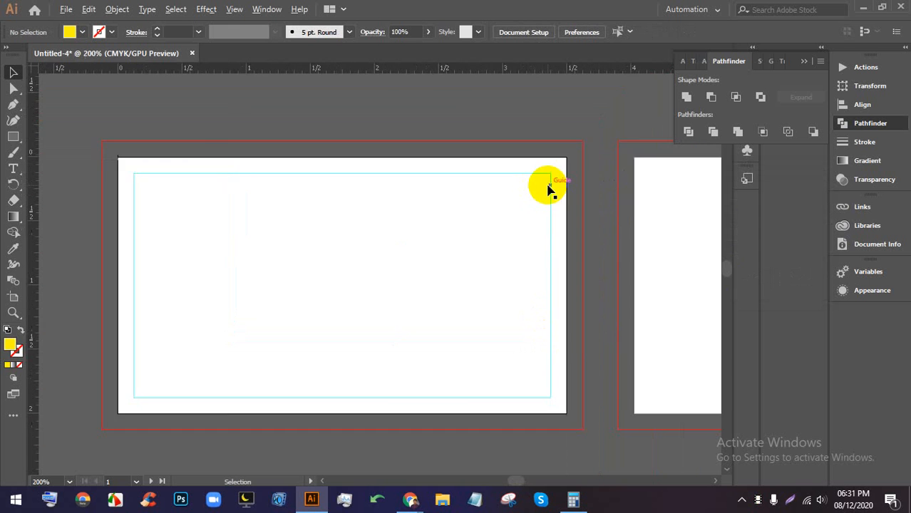
{"action": "key", "text": "ctrl+z"}
{"action": "left_click", "coordinate": [618, 233]}
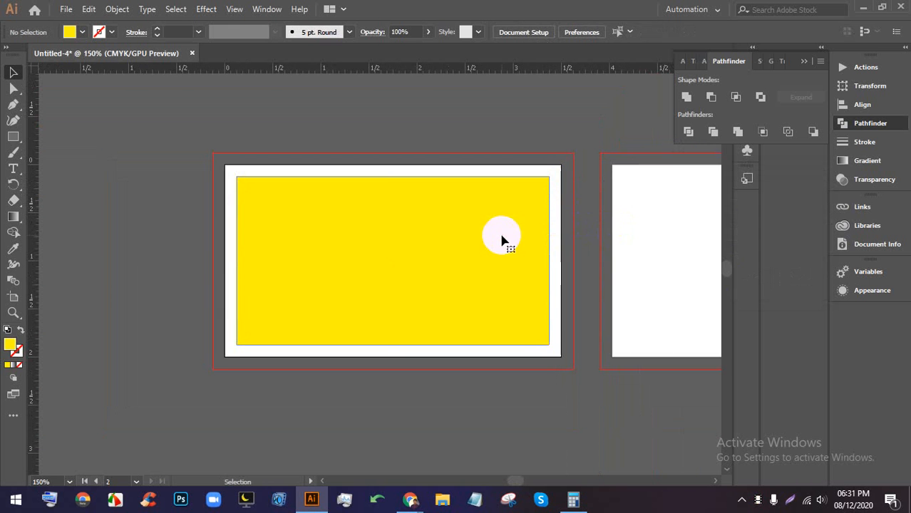
{"action": "left_click", "coordinate": [505, 241]}
{"action": "key", "text": "ctrl+5"}
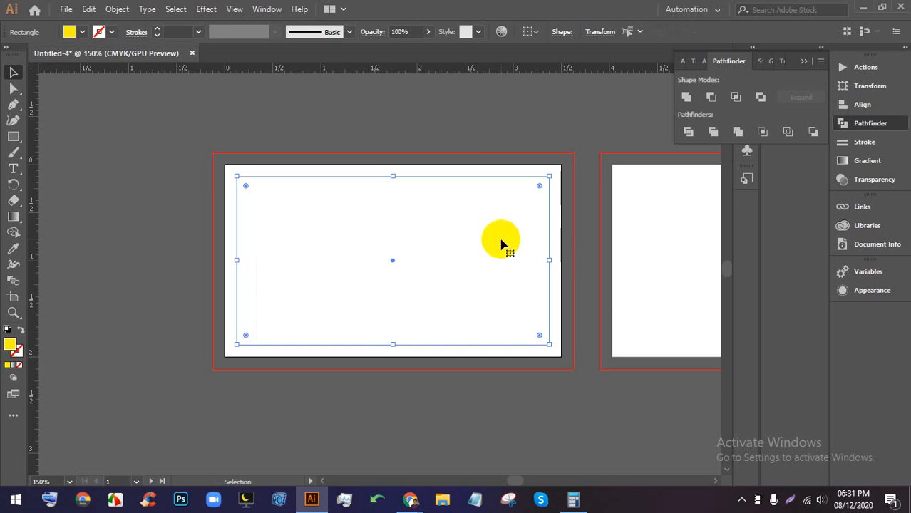
{"action": "left_click", "coordinate": [562, 252]}
{"action": "scroll", "coordinate": [511, 256], "scroll_direction": "up", "scroll_amount": 2}
{"action": "scroll", "coordinate": [648, 234], "scroll_direction": "down", "scroll_amount": 1}
{"action": "left_click", "coordinate": [648, 234]}
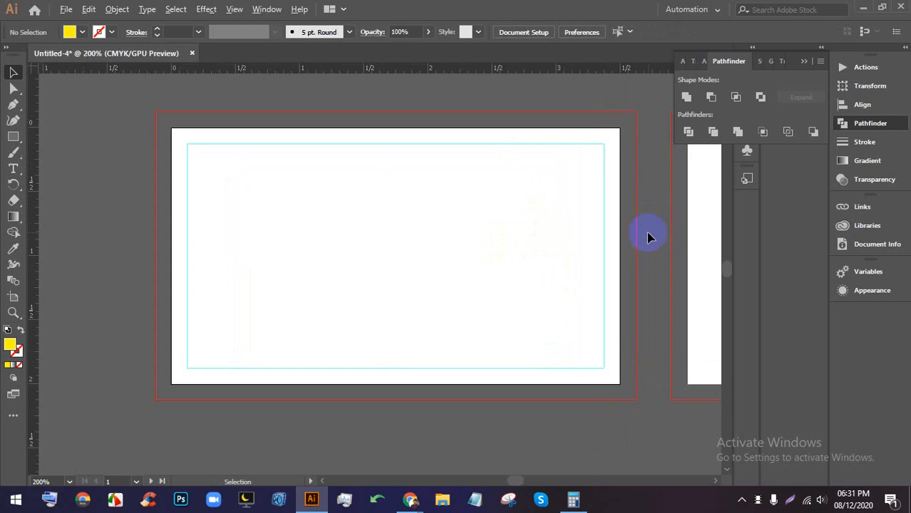
- Pan the view over to the second artboard
{"action": "scroll", "coordinate": [648, 233], "scroll_direction": "down", "scroll_amount": 1}
{"action": "left_click_drag", "start_coordinate": [673, 280], "coordinate": [416, 269]}
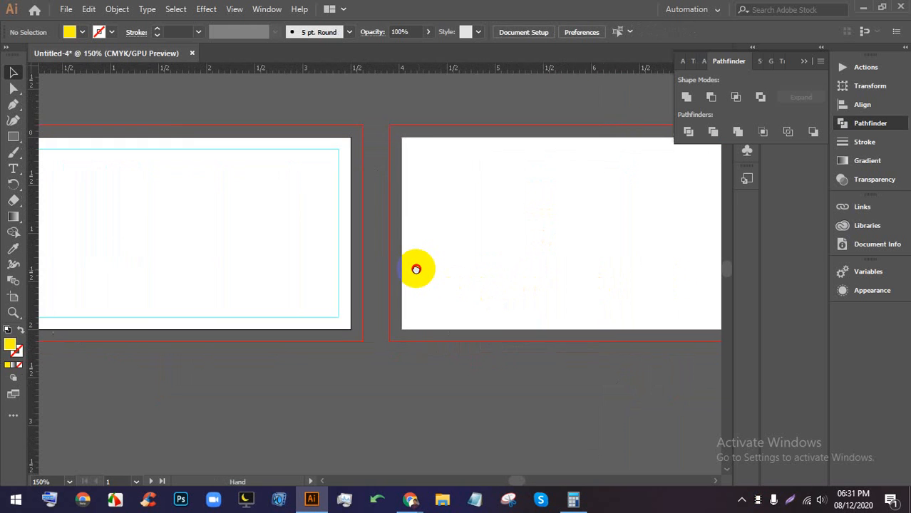
{"action": "scroll", "coordinate": [419, 256], "scroll_direction": "down", "scroll_amount": 1}
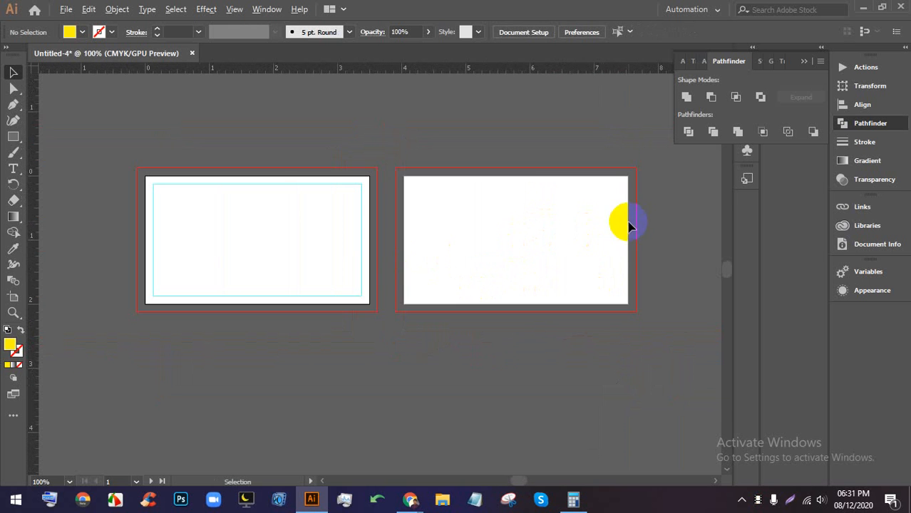
{"action": "scroll", "coordinate": [627, 225], "scroll_direction": "up", "scroll_amount": 2}
{"action": "left_click", "coordinate": [13, 136]}
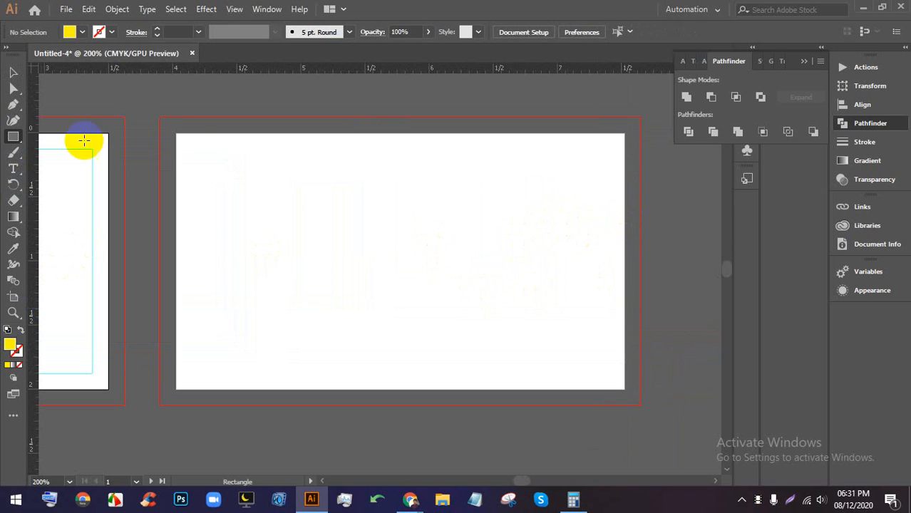
- Draw a yellow rectangle covering the whole second artboard
{"action": "left_click_drag", "start_coordinate": [176, 133], "coordinate": [624, 386]}
{"action": "key", "text": "v"}
{"action": "left_click", "coordinate": [263, 88]}
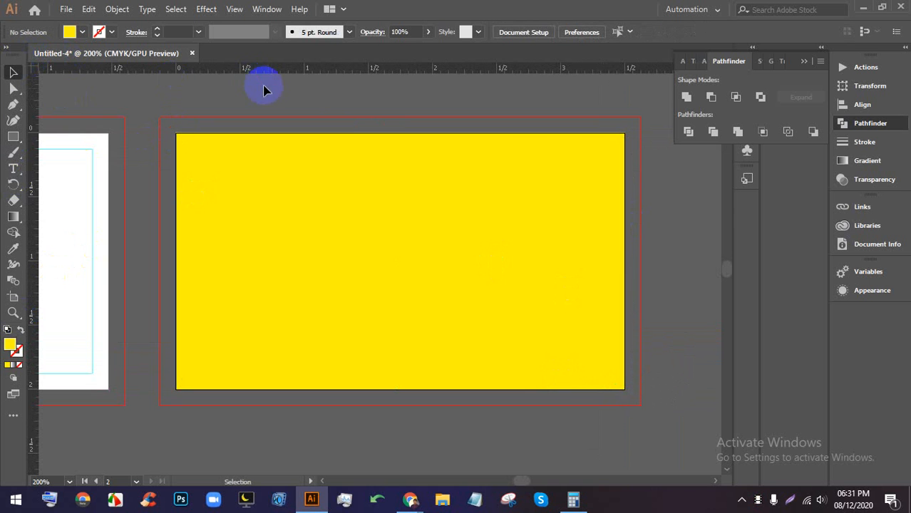
{"action": "scroll", "coordinate": [476, 114], "scroll_direction": "up", "scroll_amount": 2}
{"action": "scroll", "coordinate": [460, 125], "scroll_direction": "down", "scroll_amount": 2}
{"action": "scroll", "coordinate": [458, 126], "scroll_direction": "down", "scroll_amount": 2}
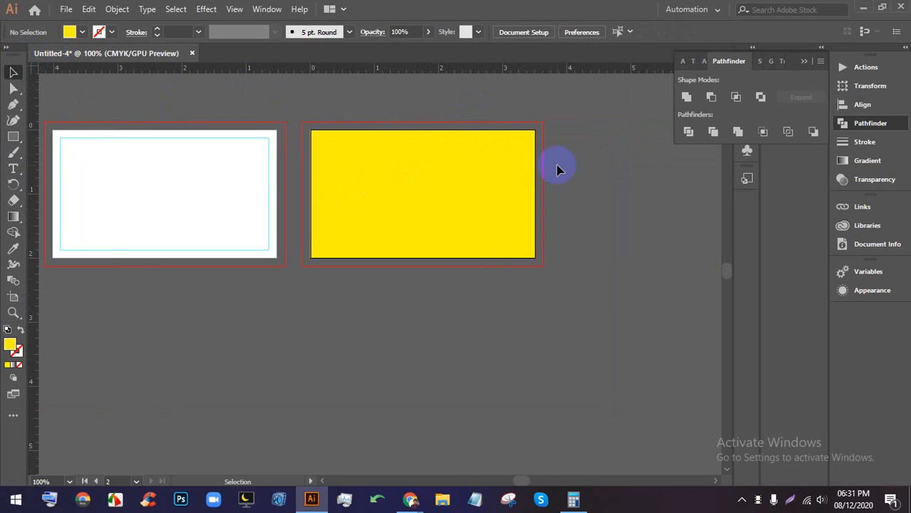
{"action": "scroll", "coordinate": [485, 151], "scroll_direction": "up", "scroll_amount": 1}
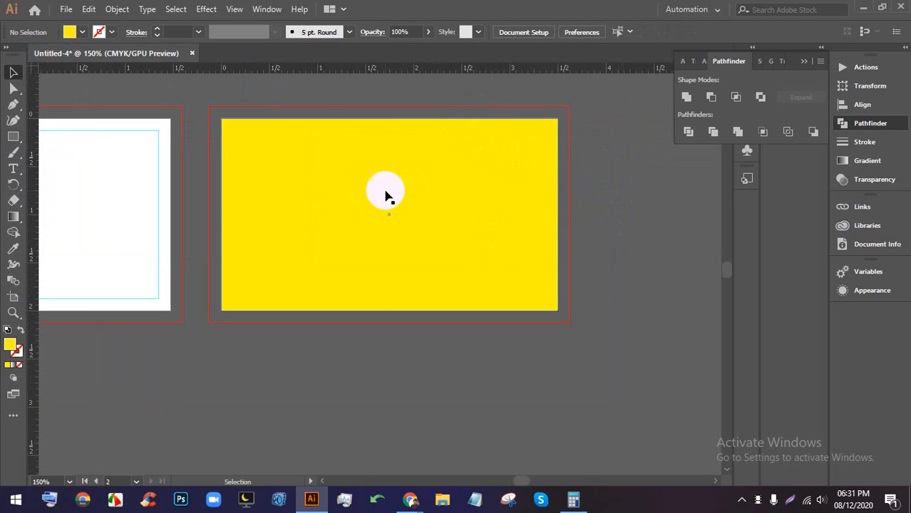
- Create a -0.125 in inset copy of the rectangle with Offset Path
{"action": "left_click", "coordinate": [118, 9]}
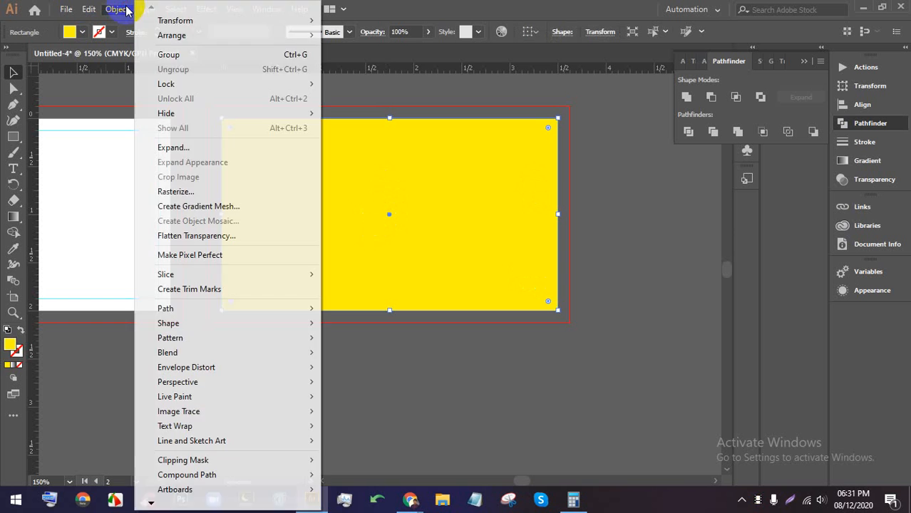
{"action": "mouse_move", "coordinate": [186, 309]}
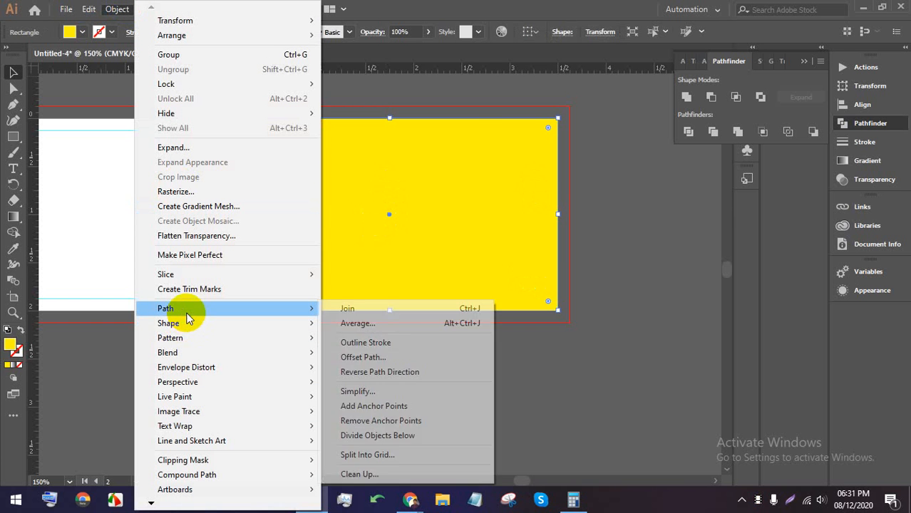
{"action": "left_click", "coordinate": [365, 358]}
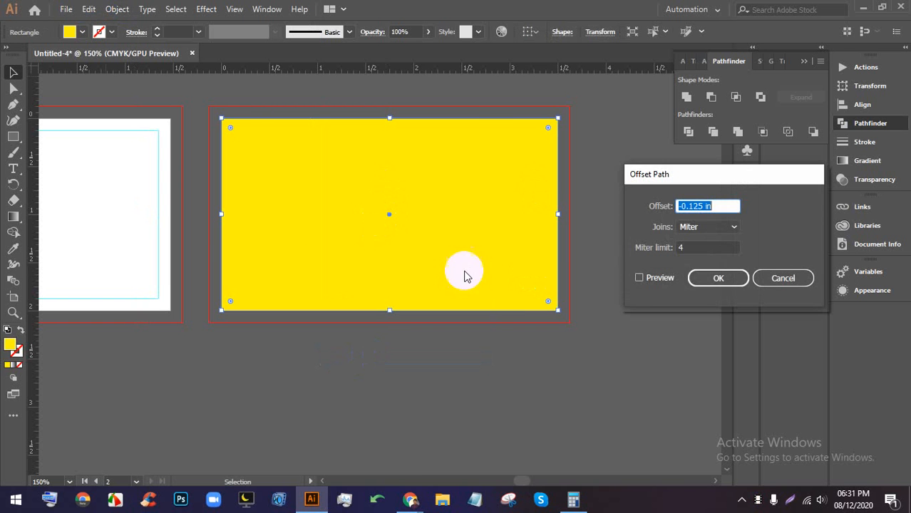
{"action": "left_click", "coordinate": [657, 279]}
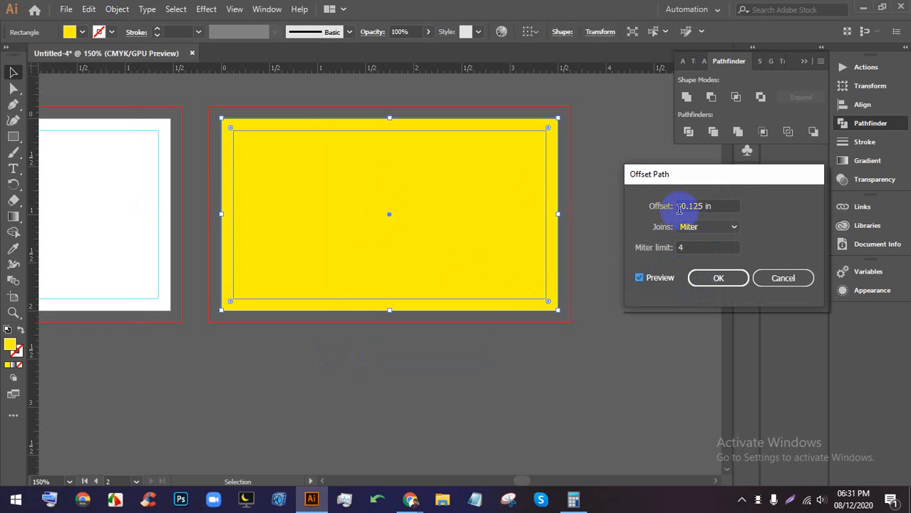
{"action": "left_click", "coordinate": [717, 278]}
- Turn the inset path into a guide and delete the yellow rectangle
{"action": "left_click", "coordinate": [640, 238]}
{"action": "right_click", "coordinate": [482, 201]}
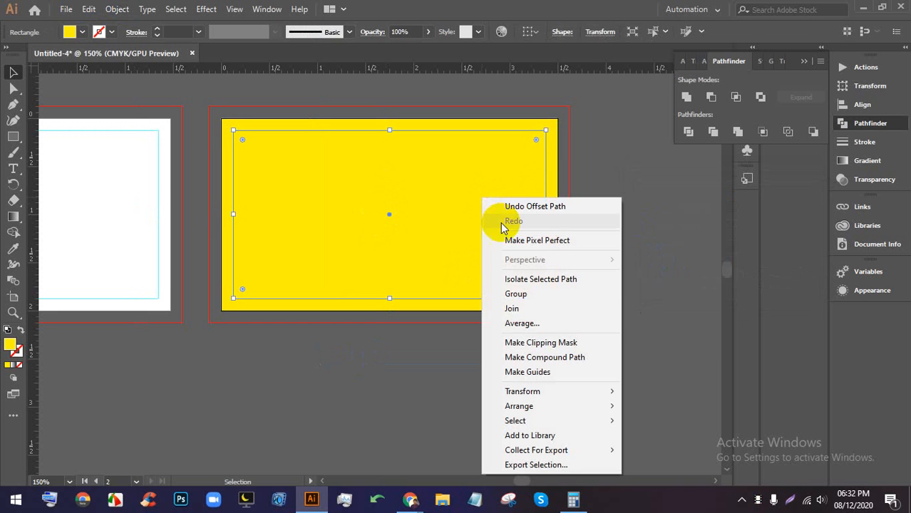
{"action": "left_click", "coordinate": [540, 372]}
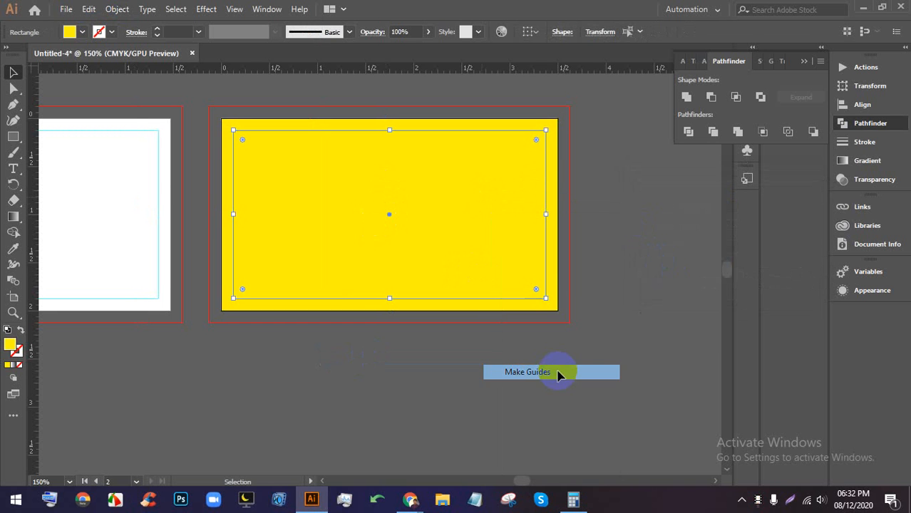
{"action": "left_click", "coordinate": [594, 224]}
{"action": "key", "text": "Delete"}
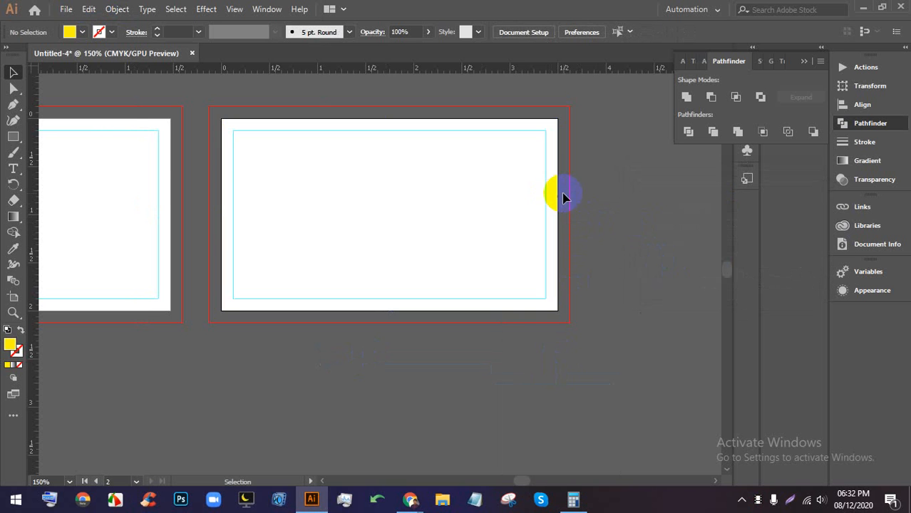
- In the save dialog, create and open a new Class-21(54) folder inside folder 54
{"action": "scroll", "coordinate": [592, 196], "scroll_direction": "down", "scroll_amount": 2}
{"action": "scroll", "coordinate": [348, 125], "scroll_direction": "up", "scroll_amount": 2}
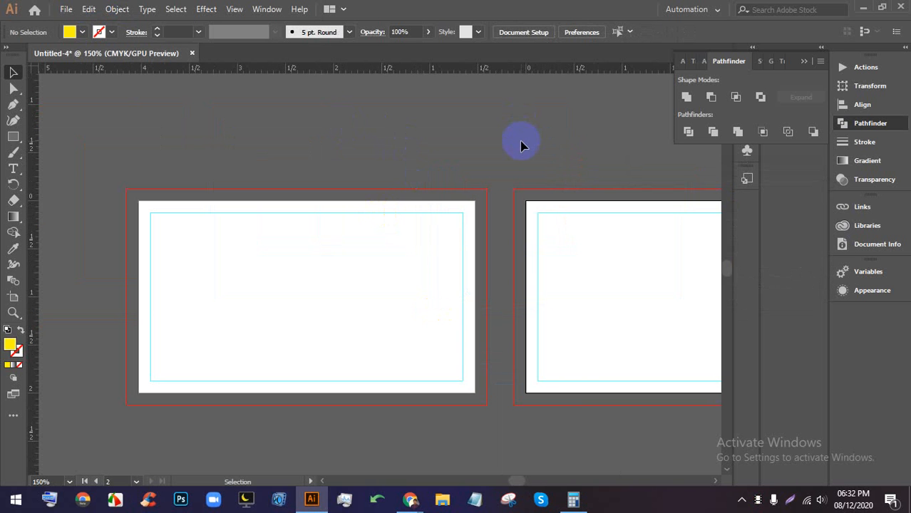
{"action": "key", "text": "ctrl+s"}
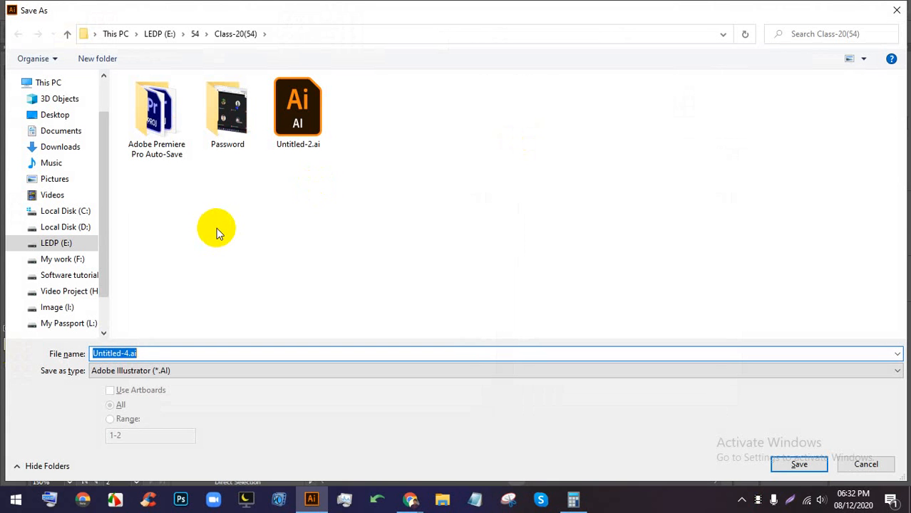
{"action": "left_click", "coordinate": [194, 34]}
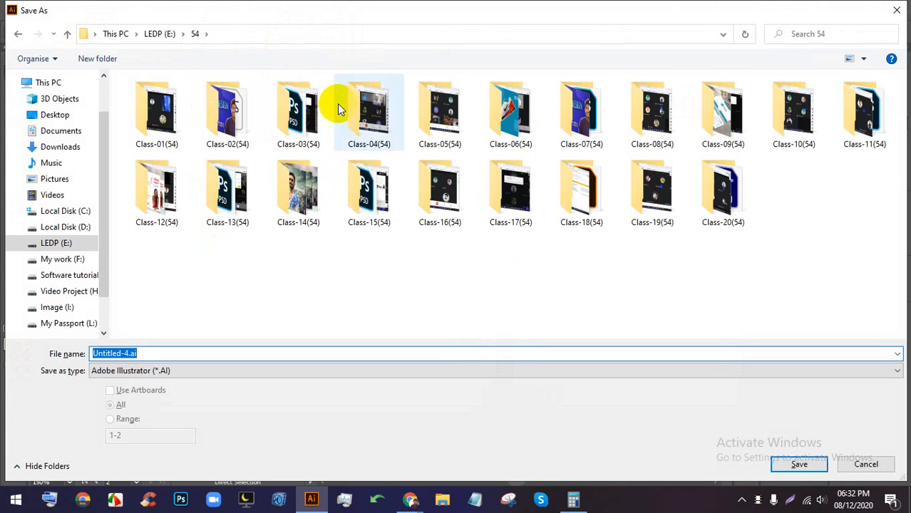
{"action": "right_click", "coordinate": [766, 229]}
{"action": "mouse_move", "coordinate": [793, 370]}
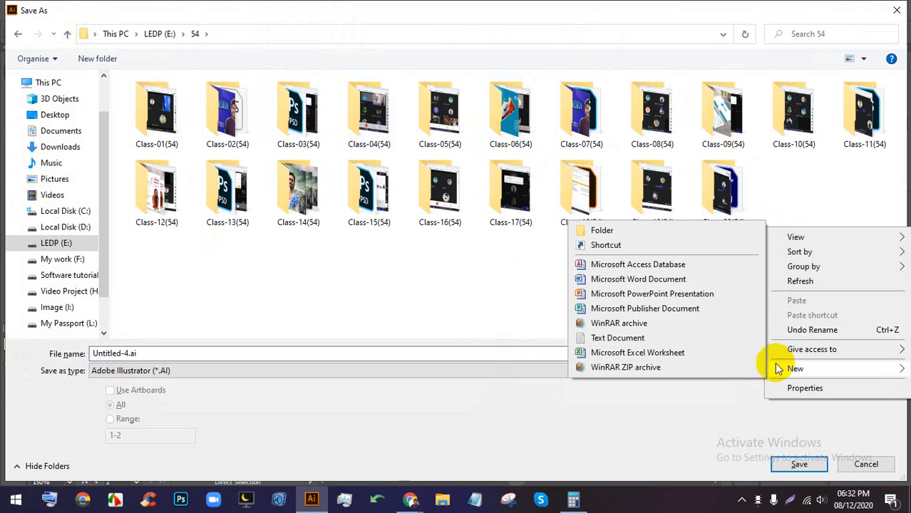
{"action": "left_click", "coordinate": [628, 228]}
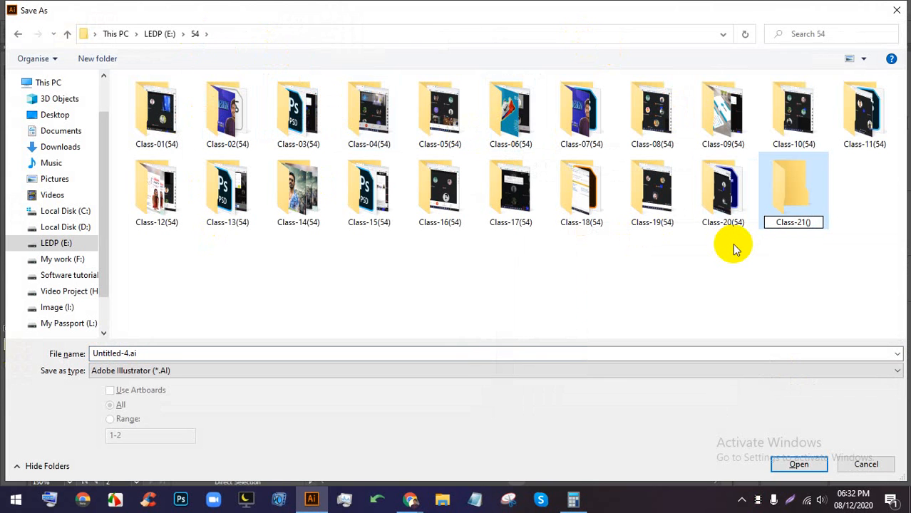
{"action": "key", "text": "Return"}
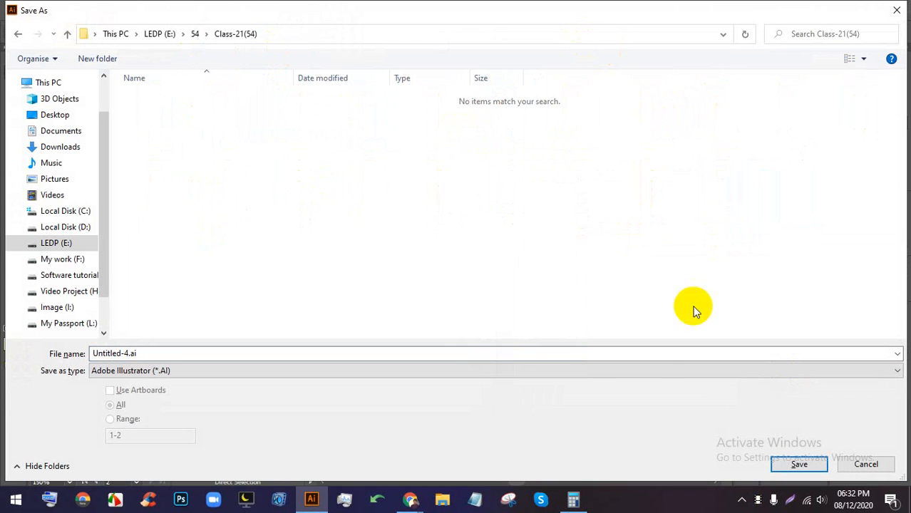
- Save the document there as BC.ai
{"action": "left_click", "coordinate": [647, 354]}
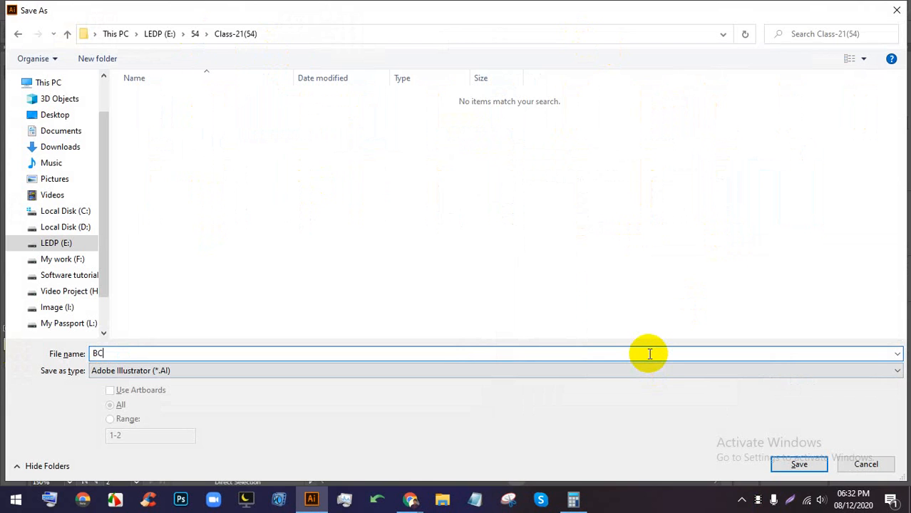
{"action": "type", "text": "BC"}
{"action": "key", "text": "Return"}
{"action": "key", "text": "Return"}
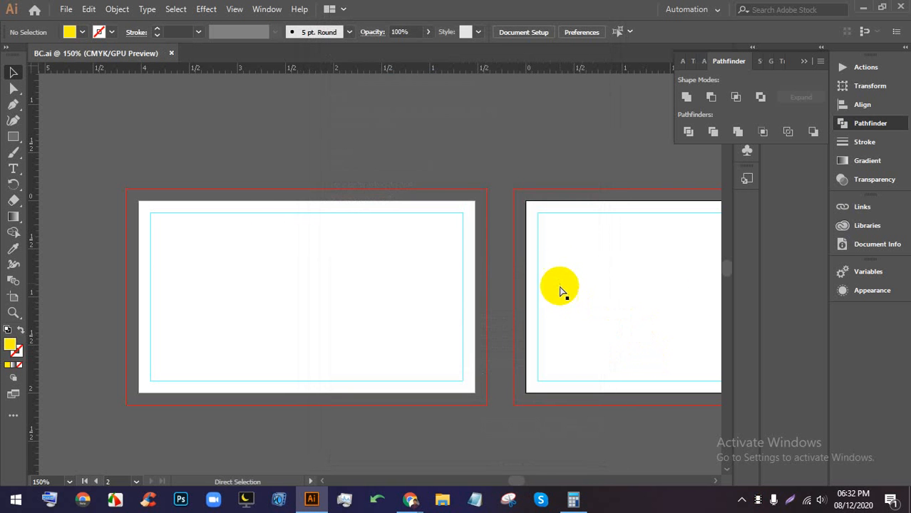
{"action": "key", "text": "ctrl+equal"}
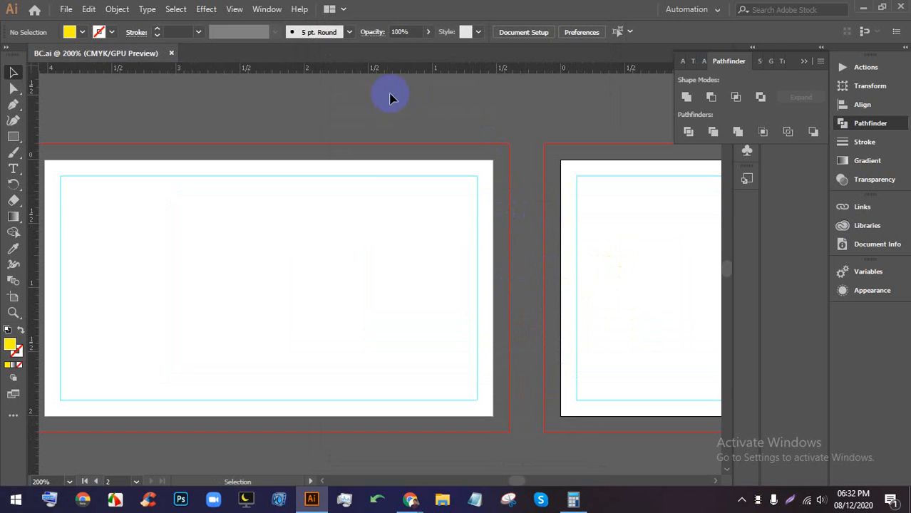
- Select the guide rectangle on the left artboard and undo an accidental move of it
{"action": "left_click", "coordinate": [604, 243]}
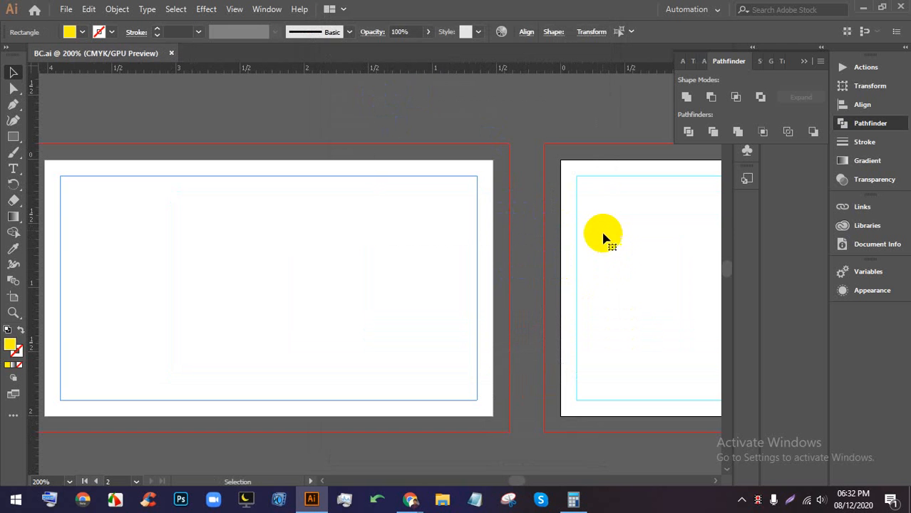
{"action": "right_click", "coordinate": [476, 189]}
{"action": "left_click", "coordinate": [474, 178]}
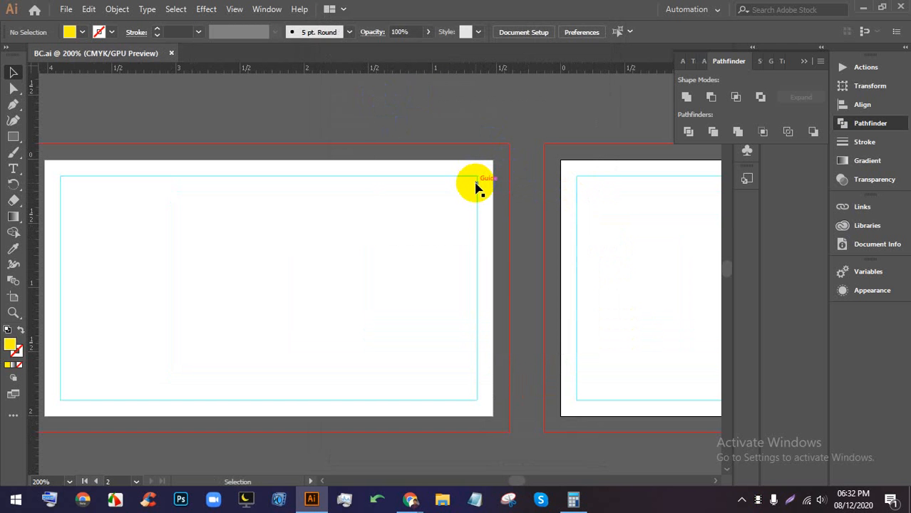
{"action": "left_click", "coordinate": [477, 183]}
{"action": "right_click", "coordinate": [477, 184]}
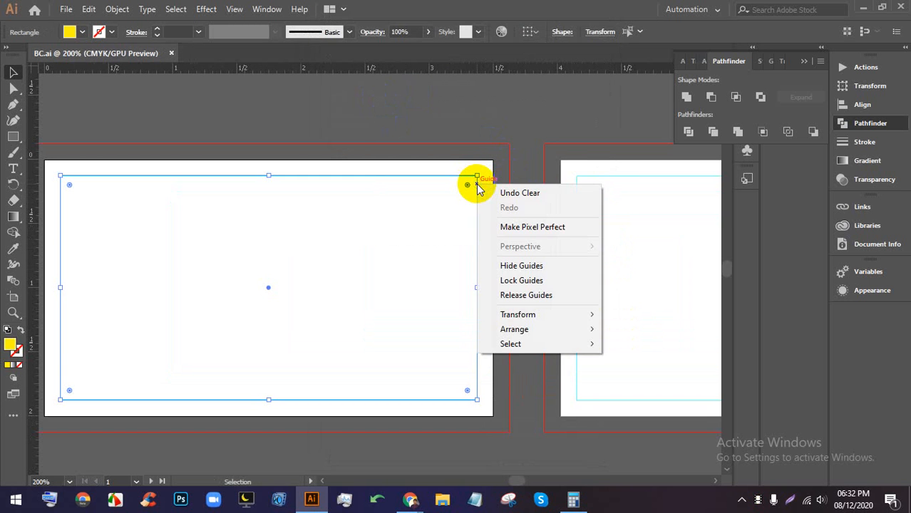
{"action": "left_click", "coordinate": [520, 138]}
{"action": "scroll", "coordinate": [479, 164], "scroll_direction": "up", "scroll_amount": 3}
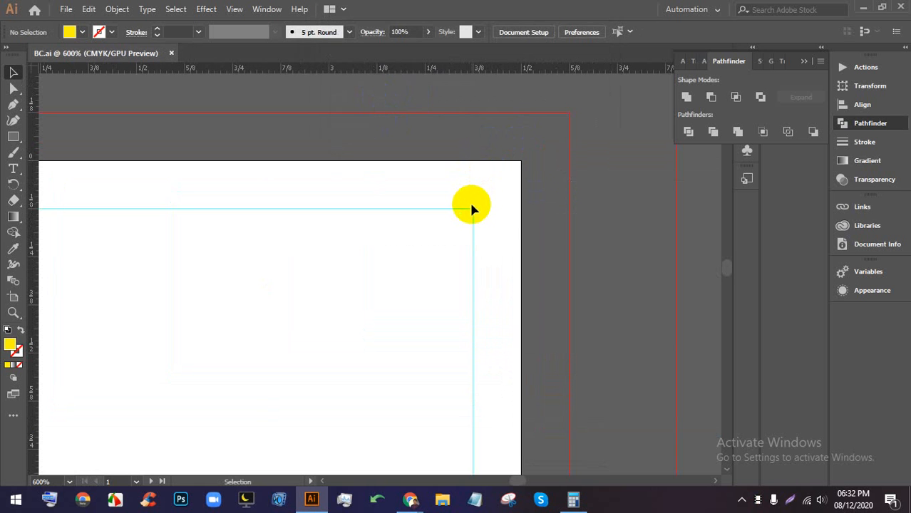
{"action": "left_click_drag", "start_coordinate": [472, 209], "coordinate": [497, 193]}
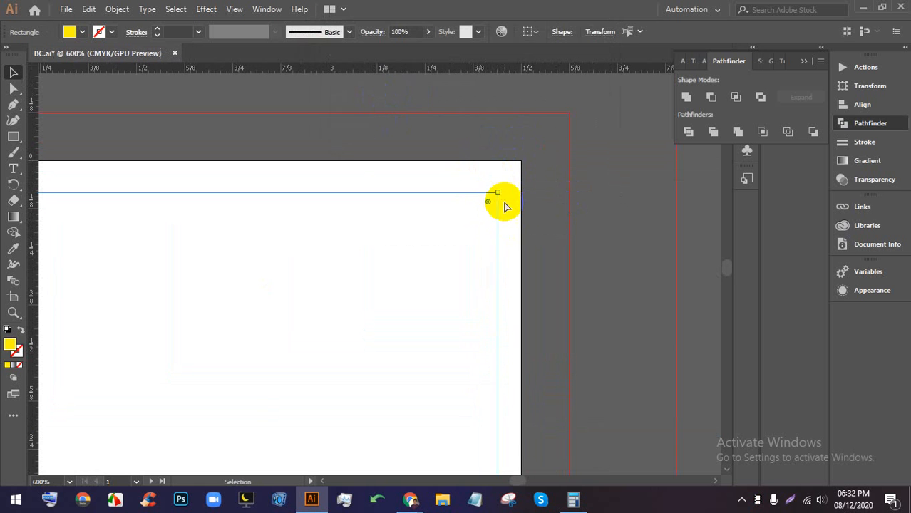
{"action": "key", "text": "ctrl+z"}
{"action": "left_click", "coordinate": [520, 208]}
- Lock the guides and confirm the guide can no longer be dragged
{"action": "right_click", "coordinate": [484, 229]}
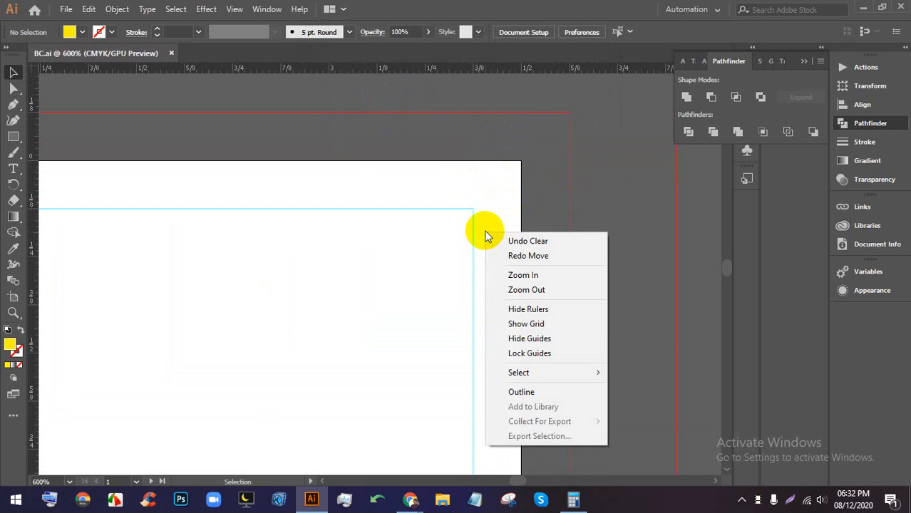
{"action": "left_click", "coordinate": [527, 350]}
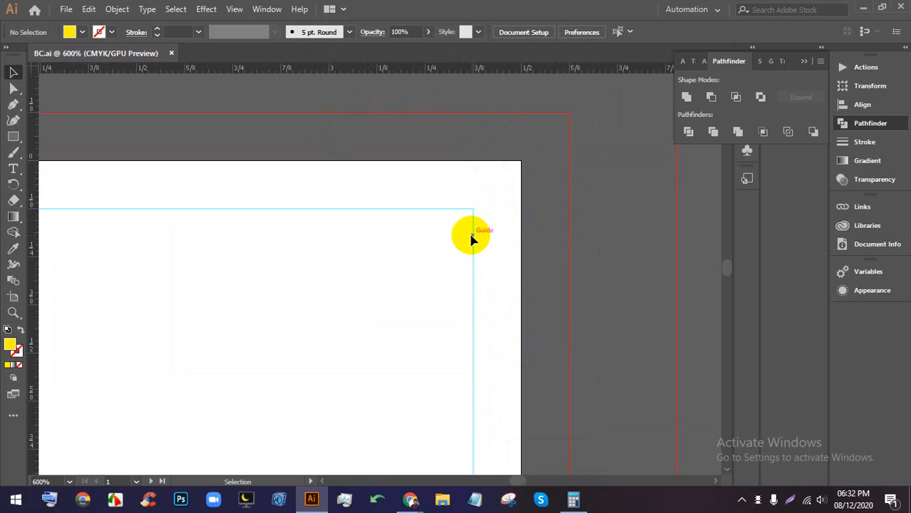
{"action": "left_click_drag", "start_coordinate": [489, 236], "coordinate": [428, 240]}
{"action": "scroll", "coordinate": [454, 236], "scroll_direction": "down", "scroll_amount": 5}
{"action": "scroll", "coordinate": [569, 232], "scroll_direction": "up", "scroll_amount": 4}
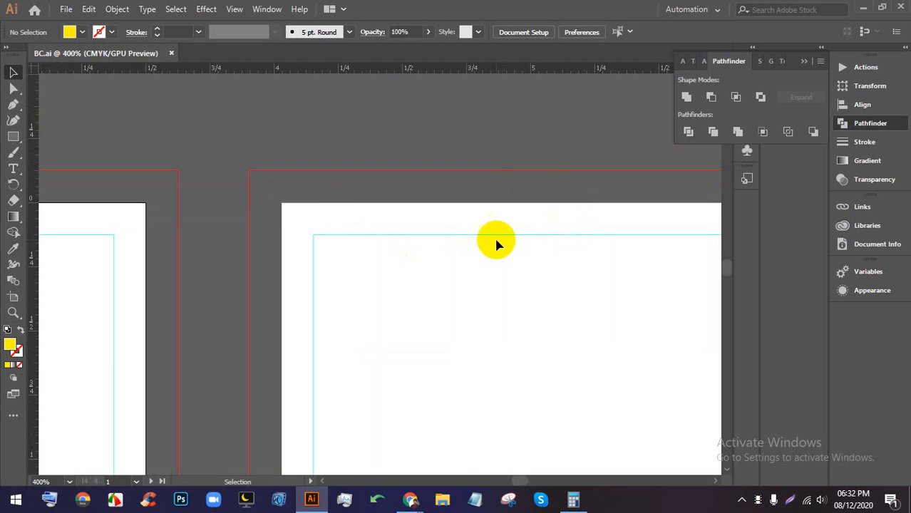
{"action": "left_click", "coordinate": [497, 236]}
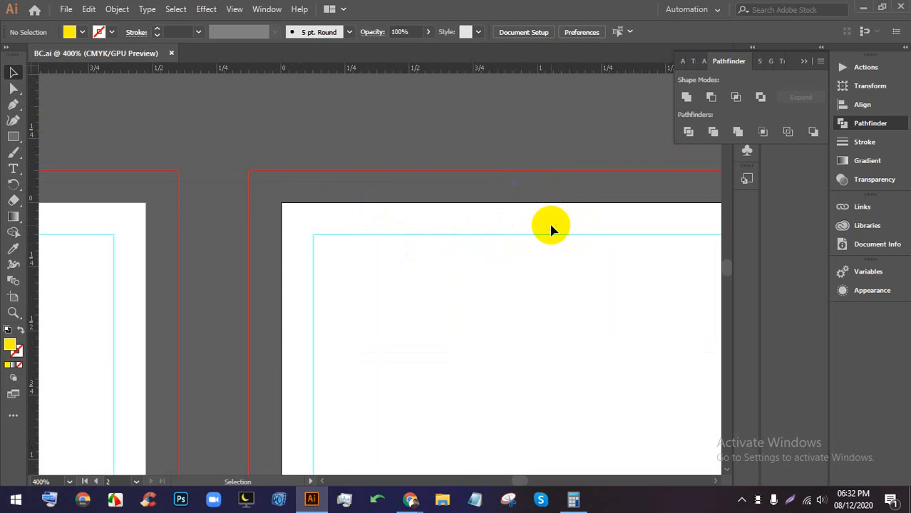
{"action": "scroll", "coordinate": [504, 203], "scroll_direction": "down", "scroll_amount": 5}
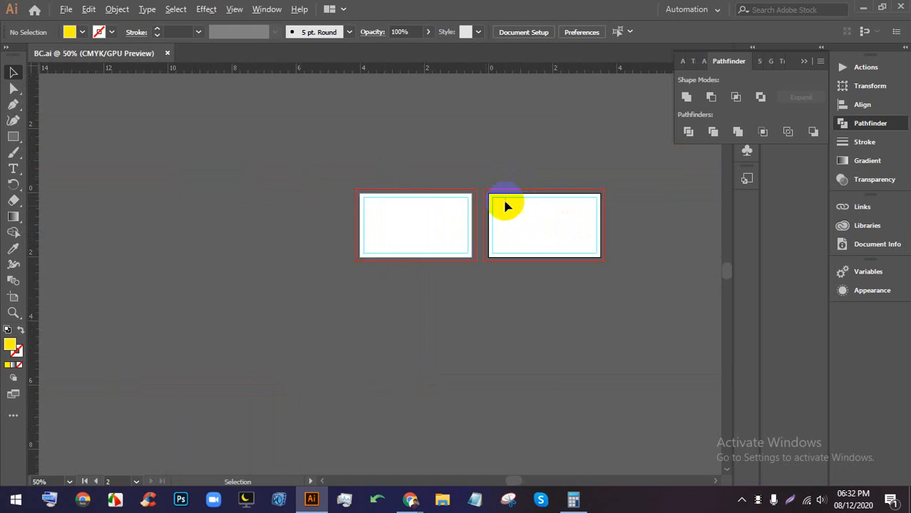
{"action": "scroll", "coordinate": [506, 204], "scroll_direction": "up", "scroll_amount": 4}
- Hide the cyan guides on the canvas
{"action": "right_click", "coordinate": [514, 192]}
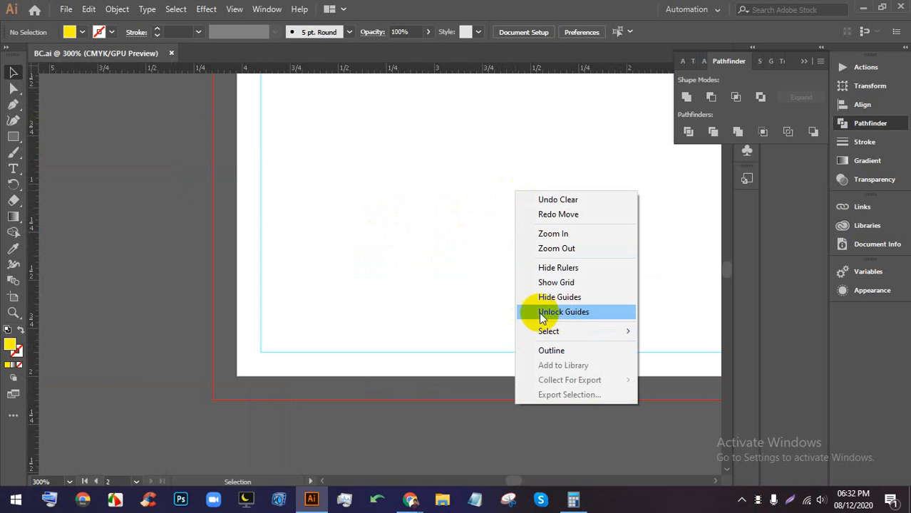
{"action": "left_click", "coordinate": [407, 248]}
{"action": "scroll", "coordinate": [413, 246], "scroll_direction": "down", "scroll_amount": 2}
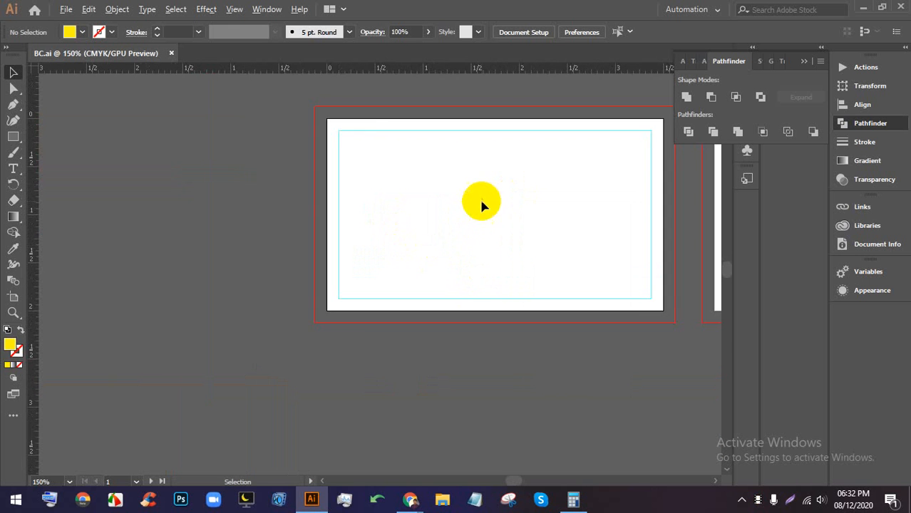
{"action": "scroll", "coordinate": [481, 198], "scroll_direction": "up", "scroll_amount": 1}
{"action": "right_click", "coordinate": [492, 137]}
{"action": "left_click", "coordinate": [517, 246]}
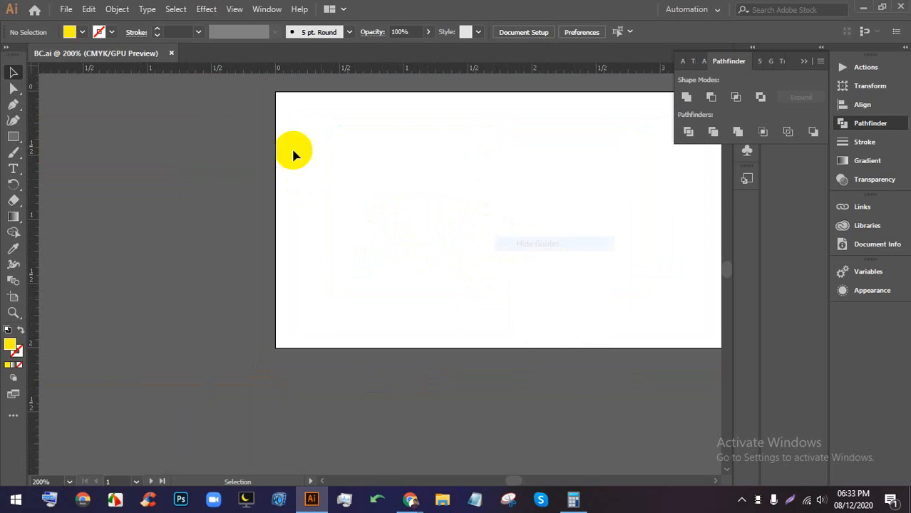
- Show the grid, then show the guides again and hide the grid
{"action": "right_click", "coordinate": [455, 146]}
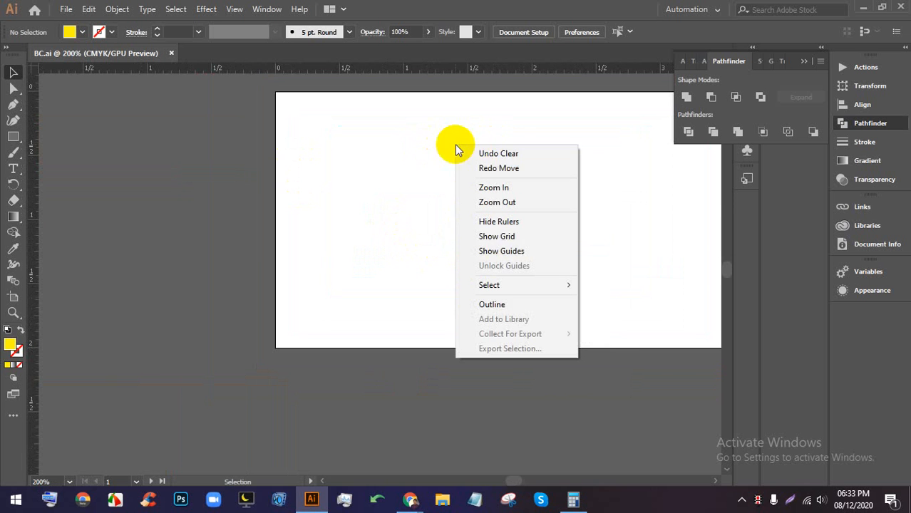
{"action": "left_click", "coordinate": [506, 238]}
{"action": "right_click", "coordinate": [455, 196]}
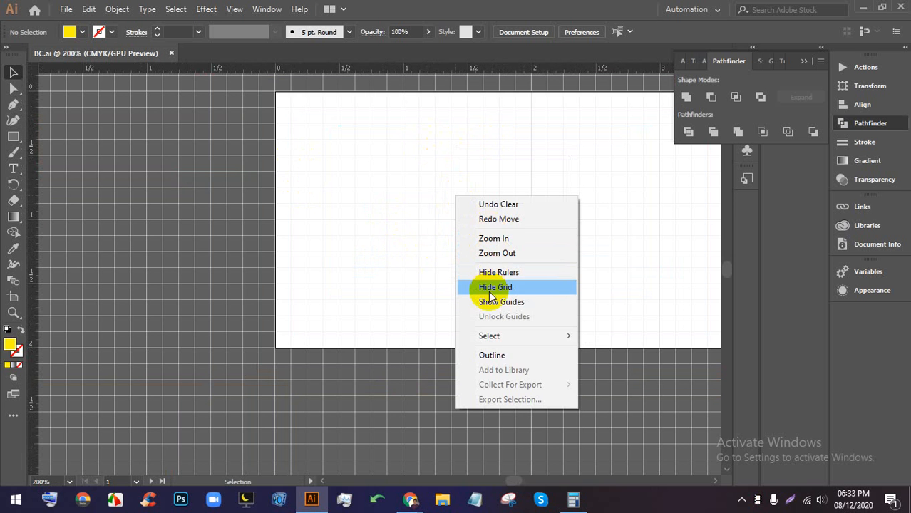
{"action": "left_click", "coordinate": [492, 302]}
{"action": "right_click", "coordinate": [474, 169]}
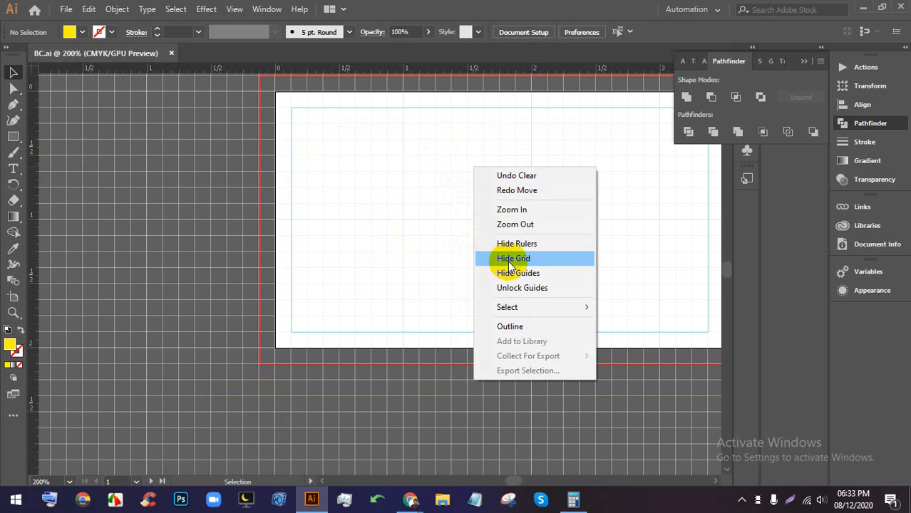
{"action": "left_click", "coordinate": [510, 260]}
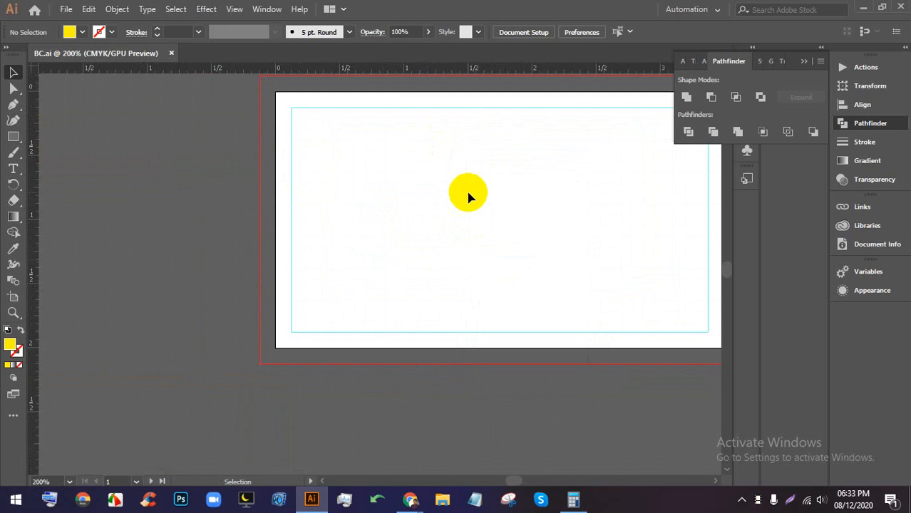
- Bring the Google Meet call window in front of Illustrator
{"action": "scroll", "coordinate": [470, 194], "scroll_direction": "down", "scroll_amount": 4}
{"action": "scroll", "coordinate": [485, 184], "scroll_direction": "up", "scroll_amount": 3}
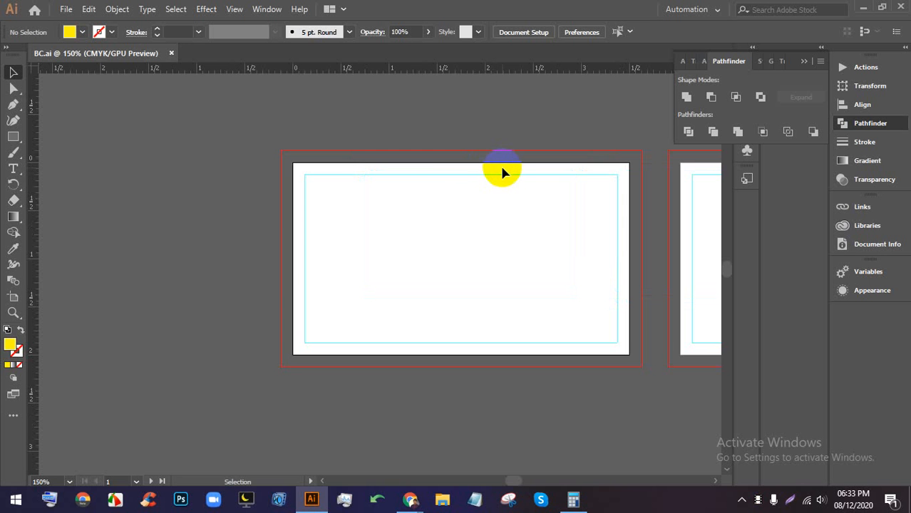
{"action": "scroll", "coordinate": [504, 189], "scroll_direction": "down", "scroll_amount": 1}
{"action": "scroll", "coordinate": [507, 203], "scroll_direction": "up", "scroll_amount": 1}
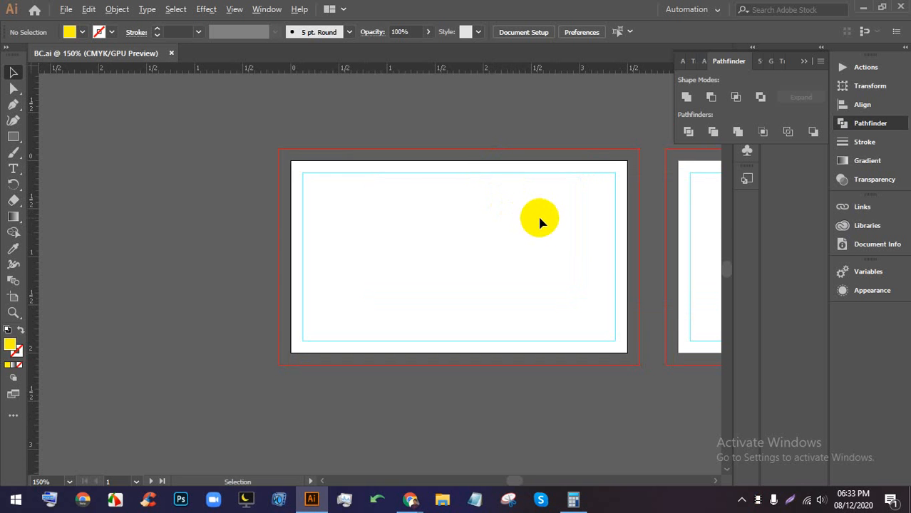
{"action": "scroll", "coordinate": [537, 218], "scroll_direction": "up", "scroll_amount": 1}
{"action": "mouse_move", "coordinate": [410, 499]}
{"action": "left_click", "coordinate": [398, 467]}
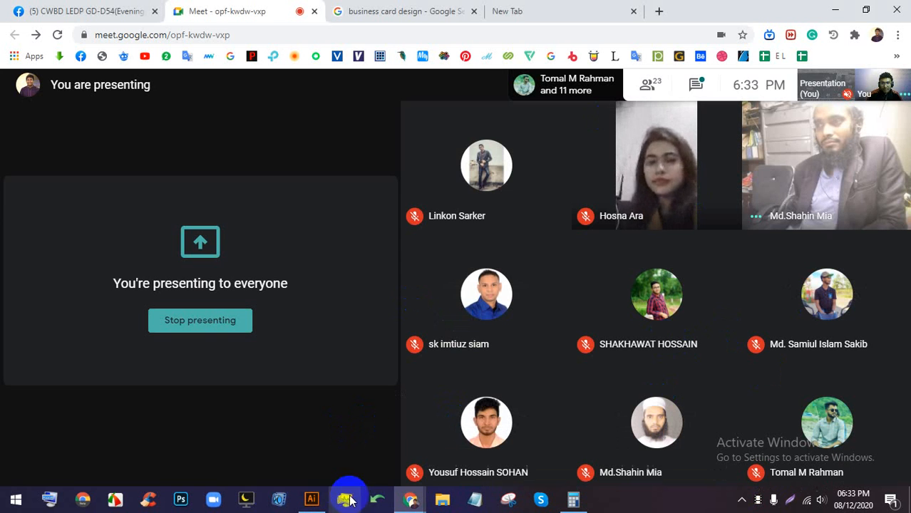
- Enter the cardholder's full name in the Avro Unicode to Bijoy converter, select it, and minimize the converter
{"action": "left_click", "coordinate": [374, 499]}
{"action": "left_click_drag", "start_coordinate": [465, 162], "coordinate": [471, 231]}
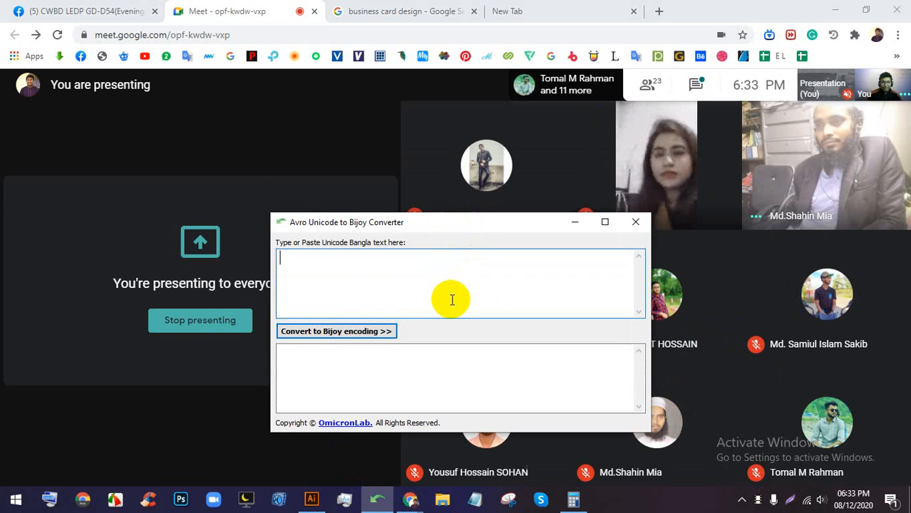
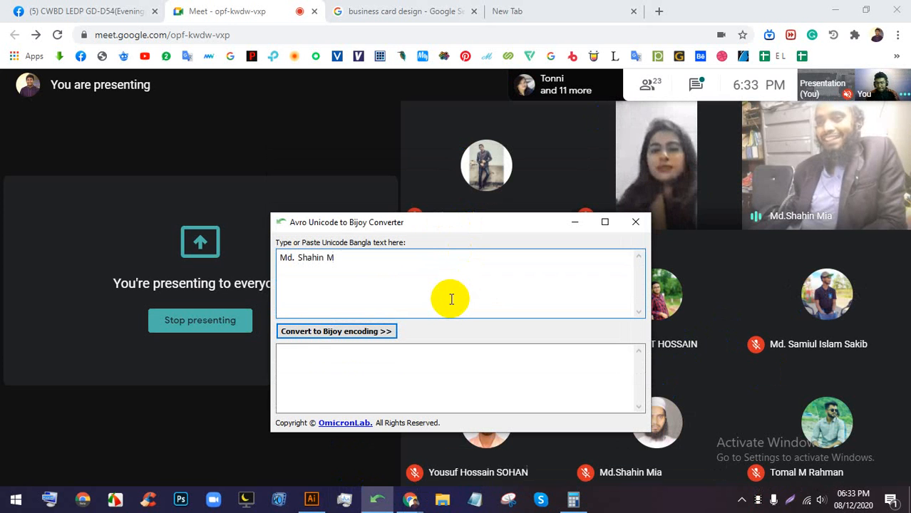
{"action": "key", "text": "ctrl+shift+Left"}
{"action": "key", "text": "shift+Home"}
{"action": "key", "text": "ctrl+c"}
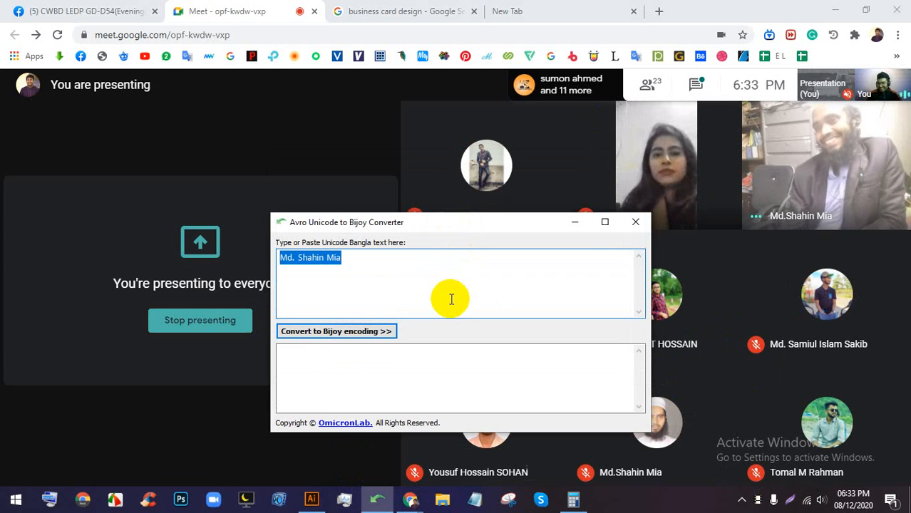
{"action": "left_click", "coordinate": [575, 223]}
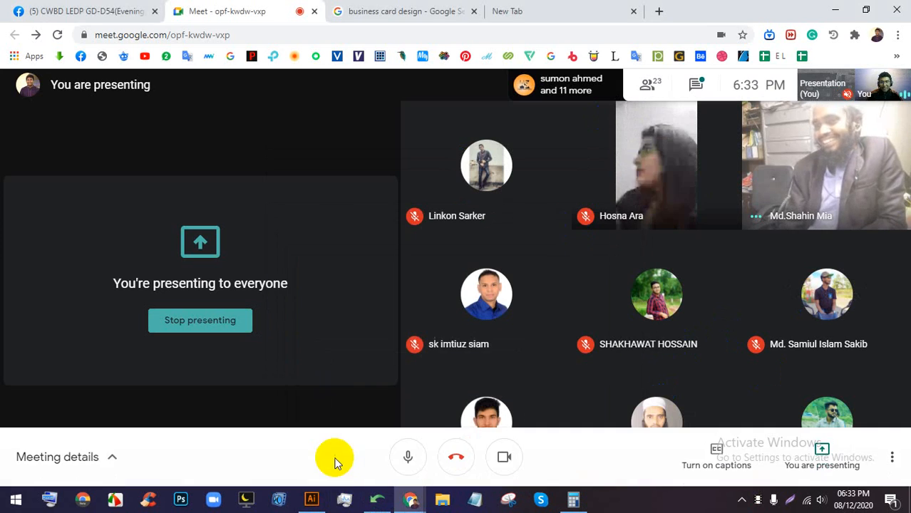
{"action": "left_click", "coordinate": [313, 499]}
- Paste the cardholder's name as a new text line near the card's top-right
{"action": "scroll", "coordinate": [419, 275], "scroll_direction": "down", "scroll_amount": 1}
{"action": "scroll", "coordinate": [518, 202], "scroll_direction": "up", "scroll_amount": 2}
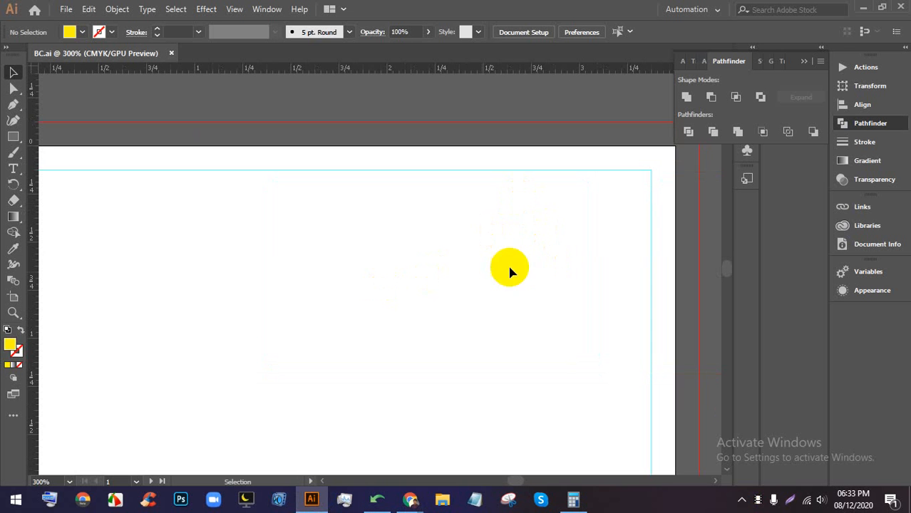
{"action": "left_click", "coordinate": [13, 169]}
{"action": "left_click", "coordinate": [492, 208]}
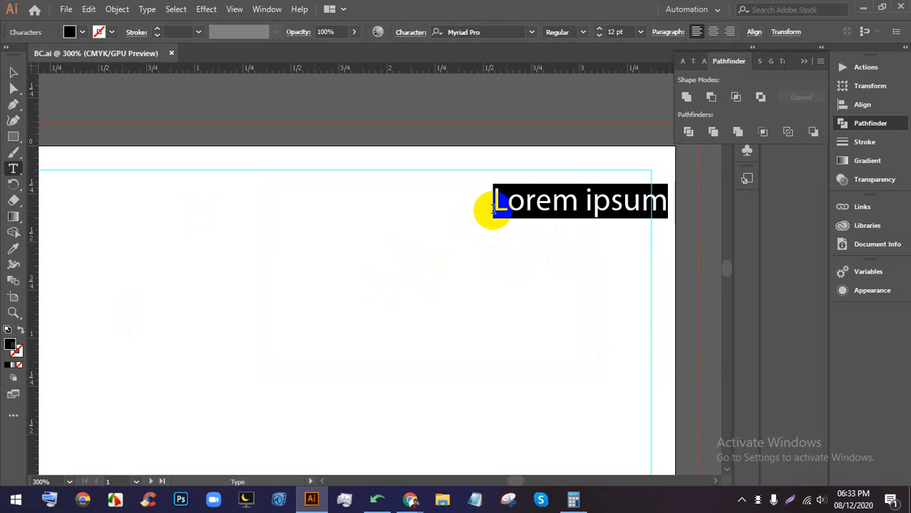
{"action": "key", "text": "ctrl+v"}
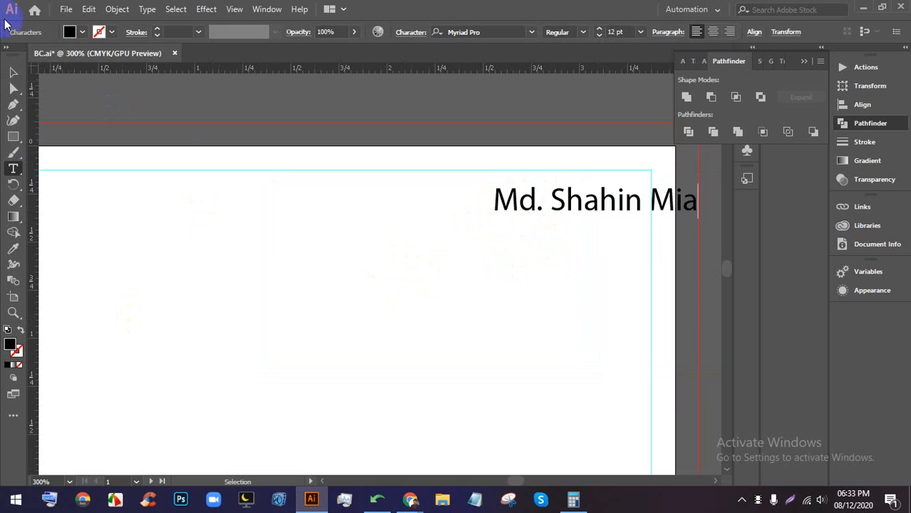
{"action": "left_click", "coordinate": [12, 75]}
{"action": "left_click_drag", "start_coordinate": [585, 201], "coordinate": [562, 212]}
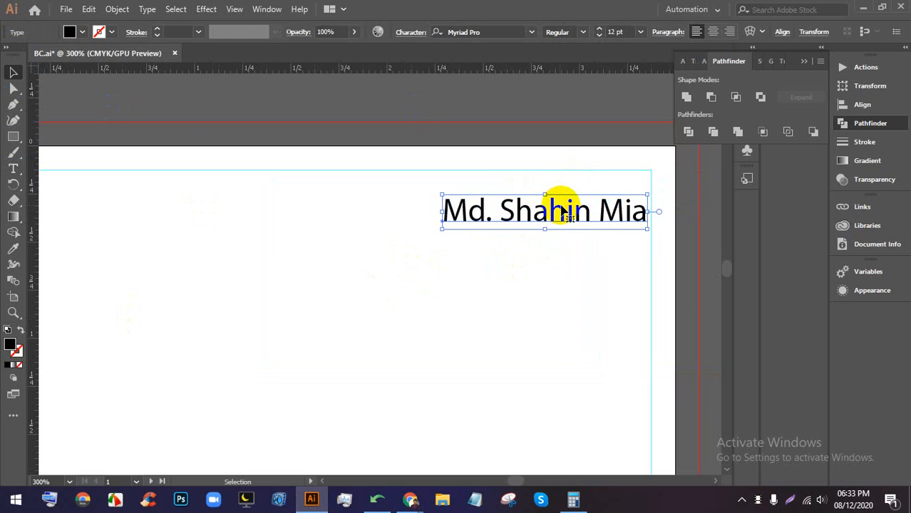
- Change the name's font to Nexa by searching 'nex' in the font field
{"action": "double_click", "coordinate": [563, 212]}
{"action": "triple_click", "coordinate": [570, 214]}
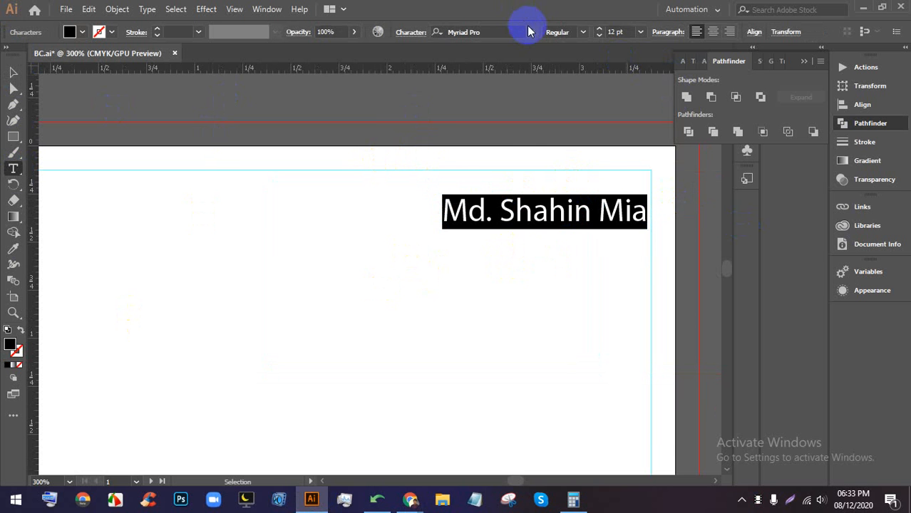
{"action": "left_click", "coordinate": [496, 31]}
{"action": "left_click_drag", "start_coordinate": [494, 31], "coordinate": [392, 33]}
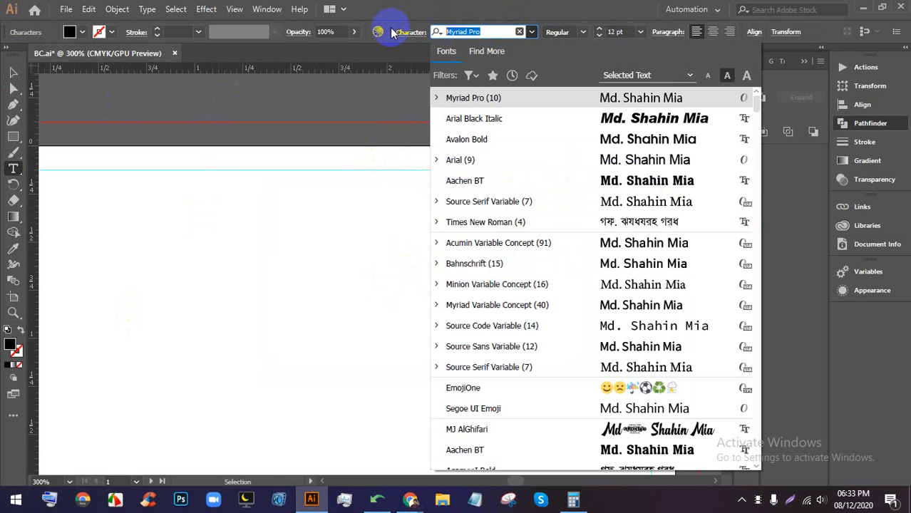
{"action": "type", "text": "nex"}
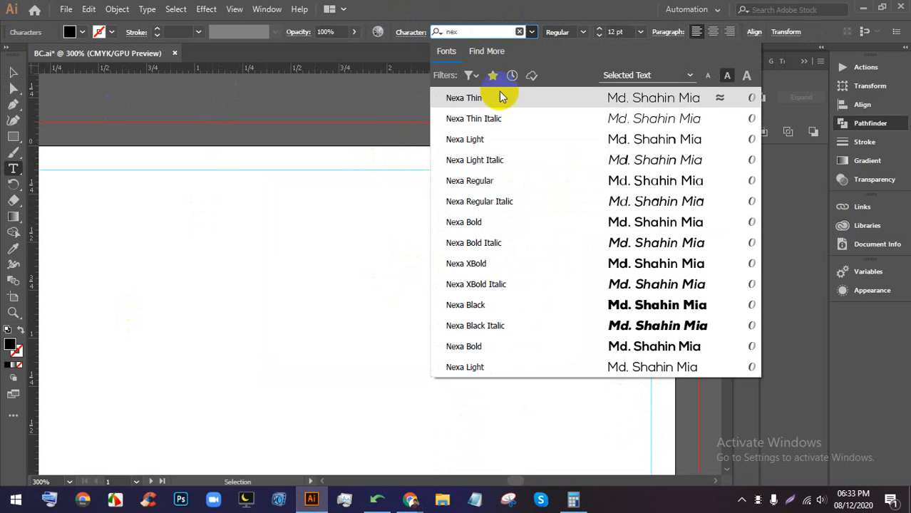
{"action": "left_click", "coordinate": [615, 309]}
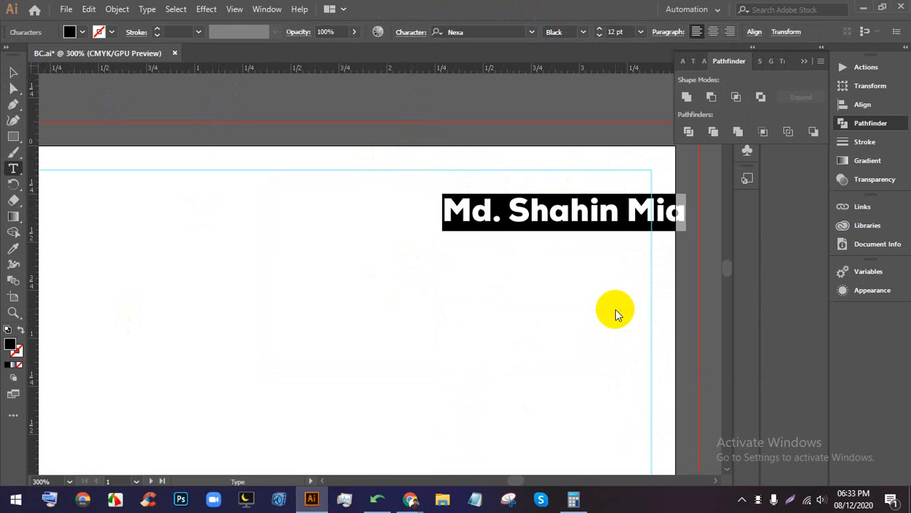
- Set the name's weight to Bold and nudge it into place on the card
{"action": "left_click", "coordinate": [9, 69]}
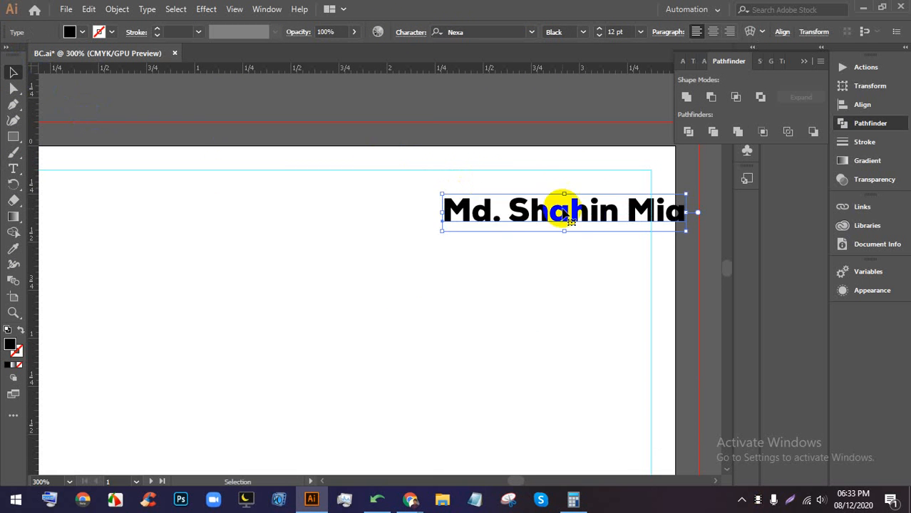
{"action": "mouse_move", "coordinate": [549, 208]}
{"action": "left_mouse_down"}
{"action": "mouse_move", "coordinate": [518, 224]}
{"action": "mouse_move", "coordinate": [549, 223]}
{"action": "left_mouse_up"}
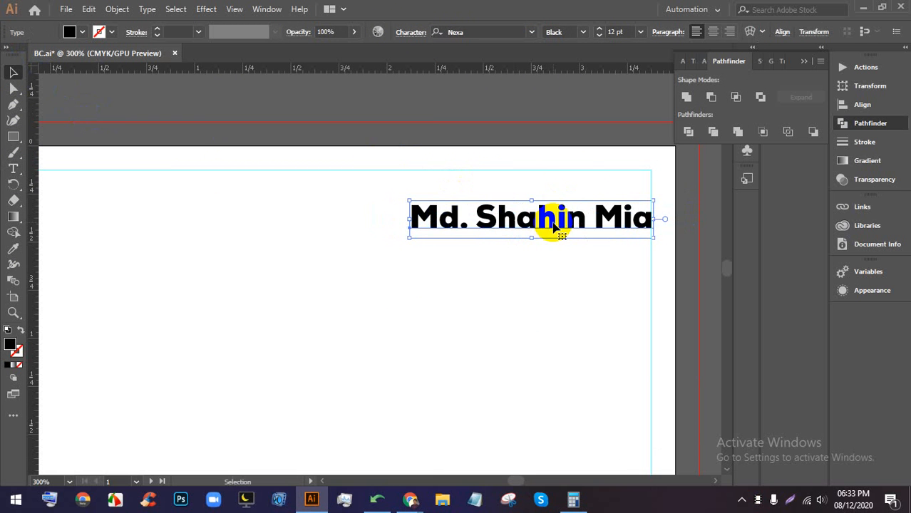
{"action": "left_click", "coordinate": [583, 32]}
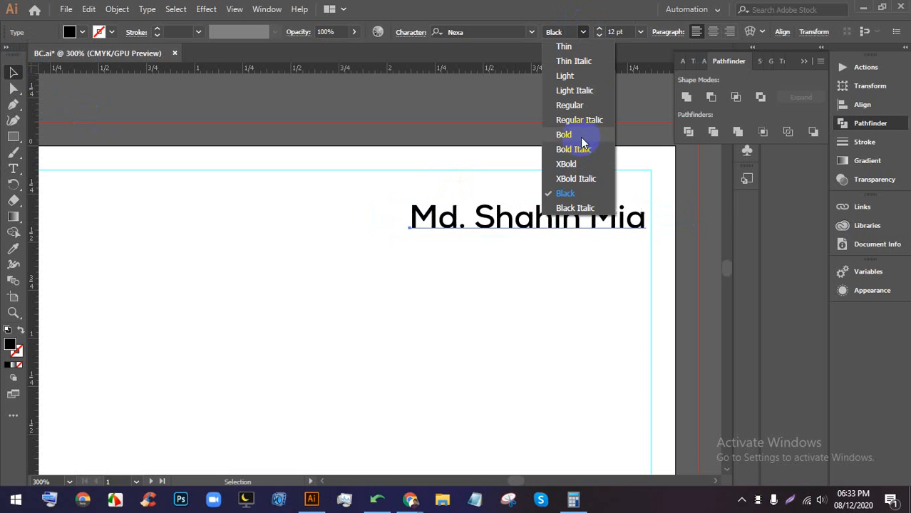
{"action": "left_click", "coordinate": [581, 135]}
{"action": "left_click_drag", "start_coordinate": [598, 209], "coordinate": [606, 207]}
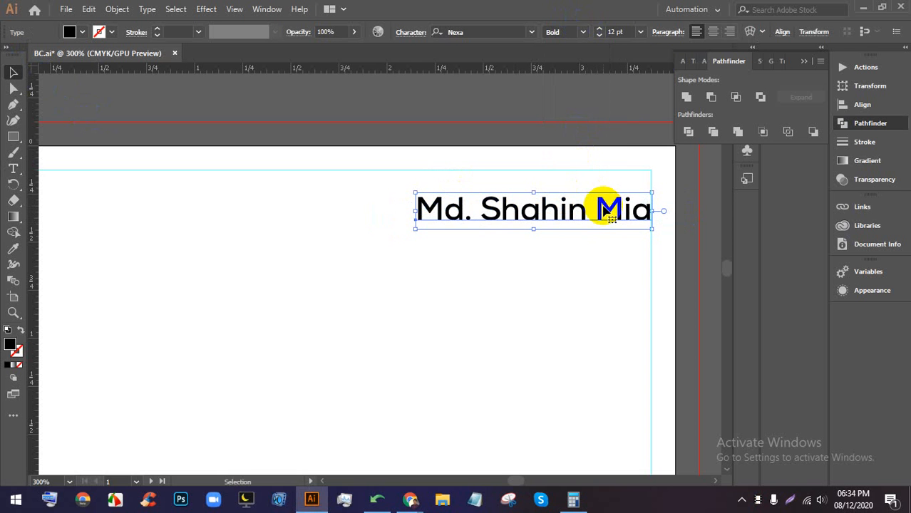
{"action": "left_click", "coordinate": [462, 247]}
{"action": "scroll", "coordinate": [503, 201], "scroll_direction": "down", "scroll_amount": 2}
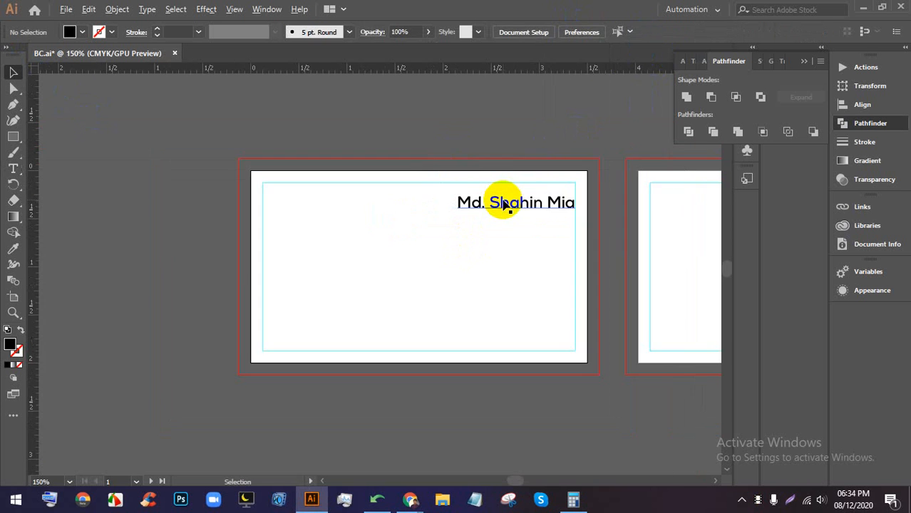
{"action": "scroll", "coordinate": [503, 201], "scroll_direction": "up", "scroll_amount": 2}
{"action": "left_click", "coordinate": [560, 207]}
- Duplicate the name below itself, change it to 'IT Officer' and set it to 6 pt
{"action": "left_click_drag", "start_coordinate": [541, 206], "coordinate": [531, 251]}
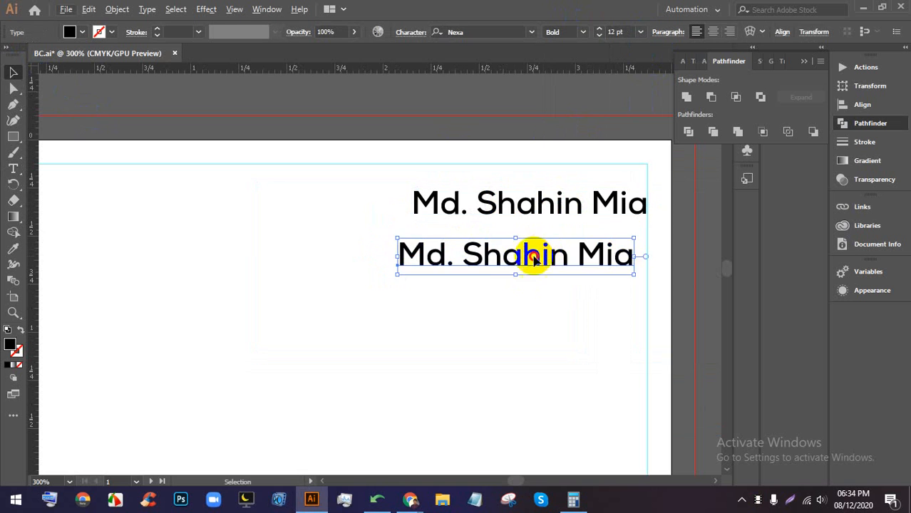
{"action": "double_click", "coordinate": [533, 250]}
{"action": "key", "text": "ctrl+a"}
{"action": "key", "text": "BackSpace"}
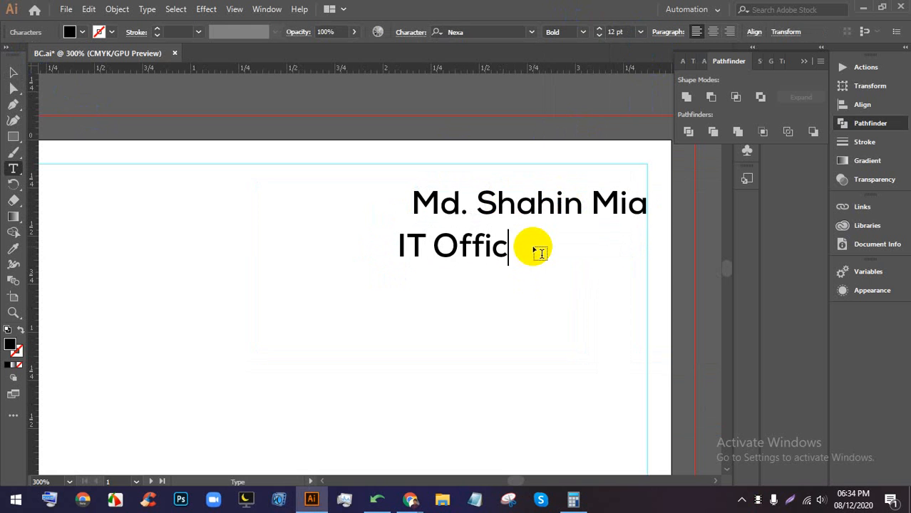
{"action": "double_click", "coordinate": [516, 246]}
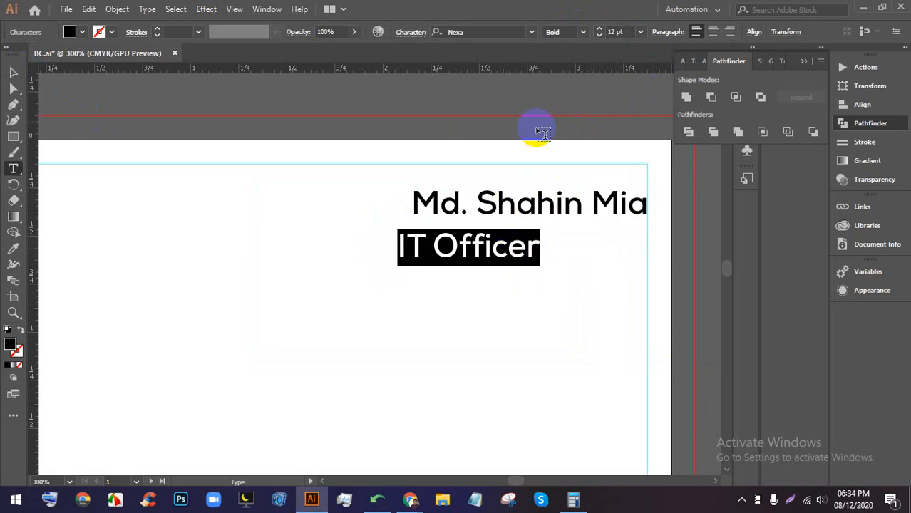
{"action": "left_click", "coordinate": [635, 32]}
{"action": "left_click", "coordinate": [646, 64]}
{"action": "left_click", "coordinate": [14, 72]}
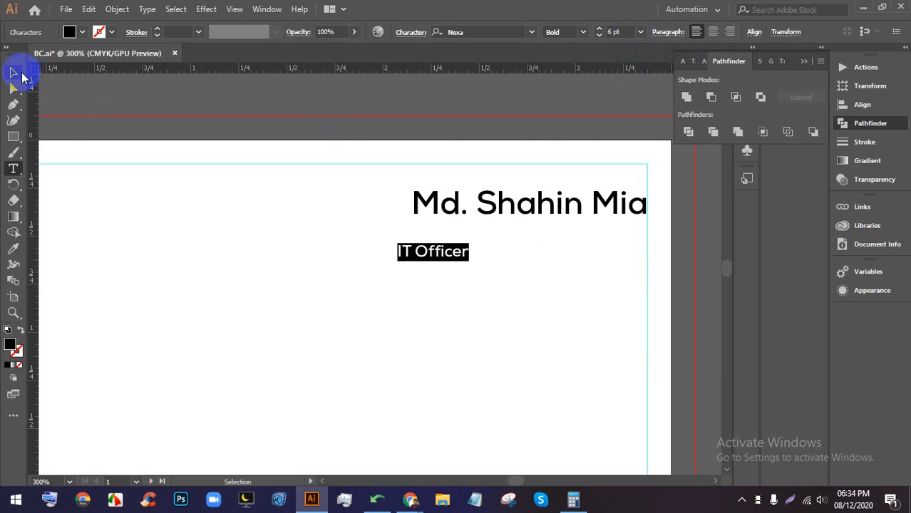
- Centre the name and title horizontally and shift the block right to the guide
{"action": "left_click_drag", "start_coordinate": [419, 256], "coordinate": [520, 231]}
{"action": "left_click_drag", "start_coordinate": [599, 254], "coordinate": [533, 203]}
{"action": "left_click", "coordinate": [751, 33]}
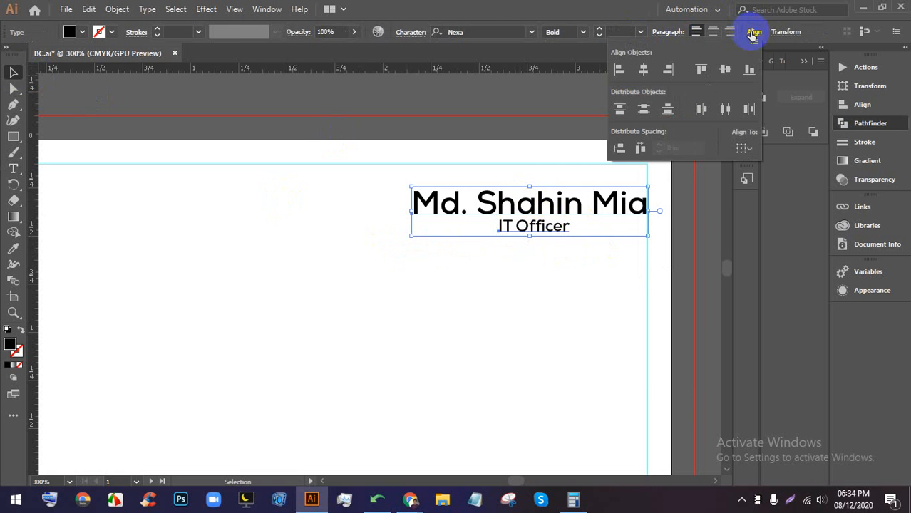
{"action": "left_click", "coordinate": [645, 73]}
{"action": "left_click", "coordinate": [586, 207]}
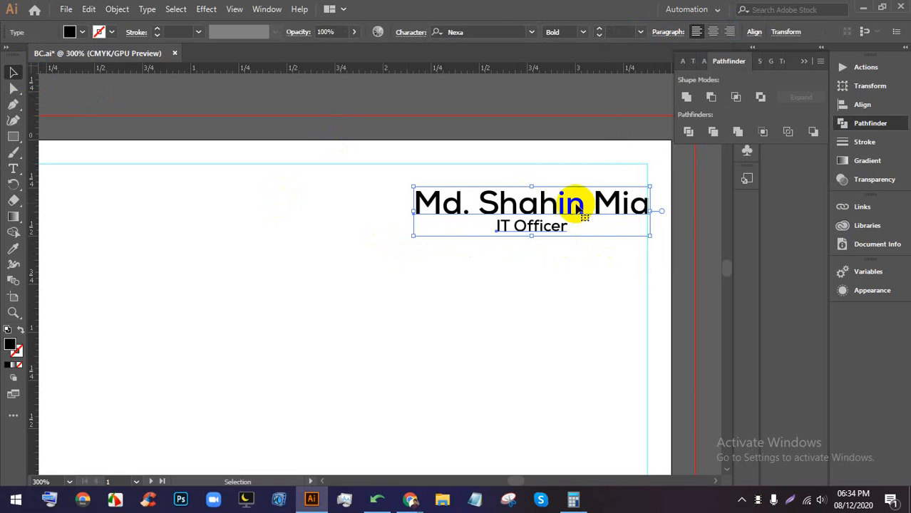
{"action": "key", "text": "ctrl+z"}
{"action": "left_click_drag", "start_coordinate": [575, 204], "coordinate": [587, 204]}
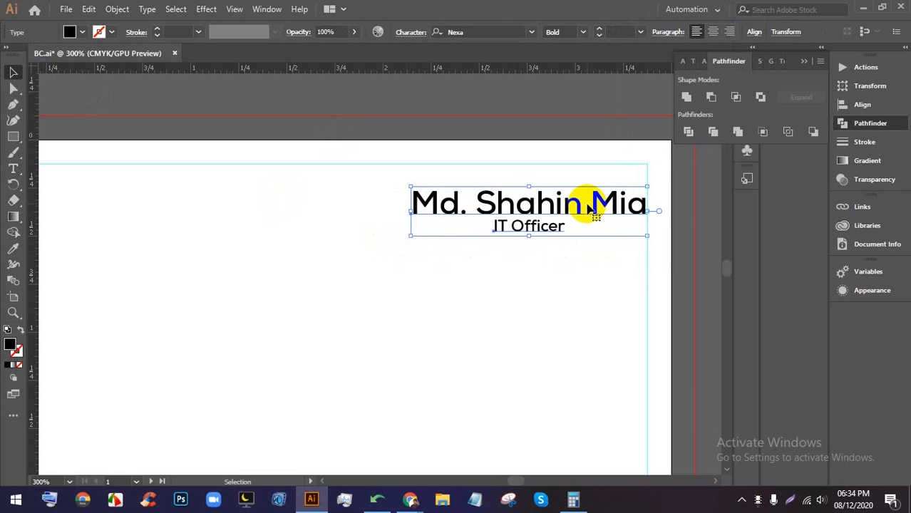
{"action": "left_click", "coordinate": [583, 274]}
{"action": "scroll", "coordinate": [560, 186], "scroll_direction": "down", "scroll_amount": 1}
{"action": "scroll", "coordinate": [538, 213], "scroll_direction": "down", "scroll_amount": 1}
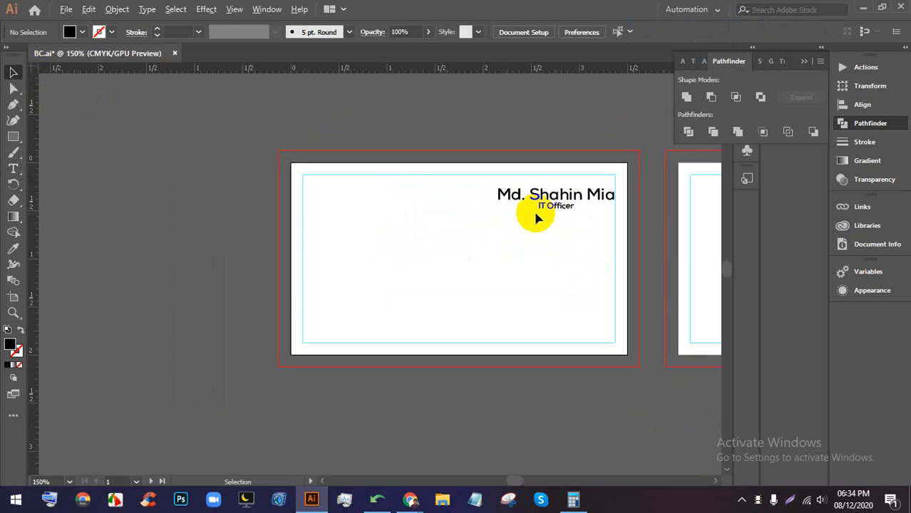
{"action": "scroll", "coordinate": [529, 221], "scroll_direction": "down", "scroll_amount": 1}
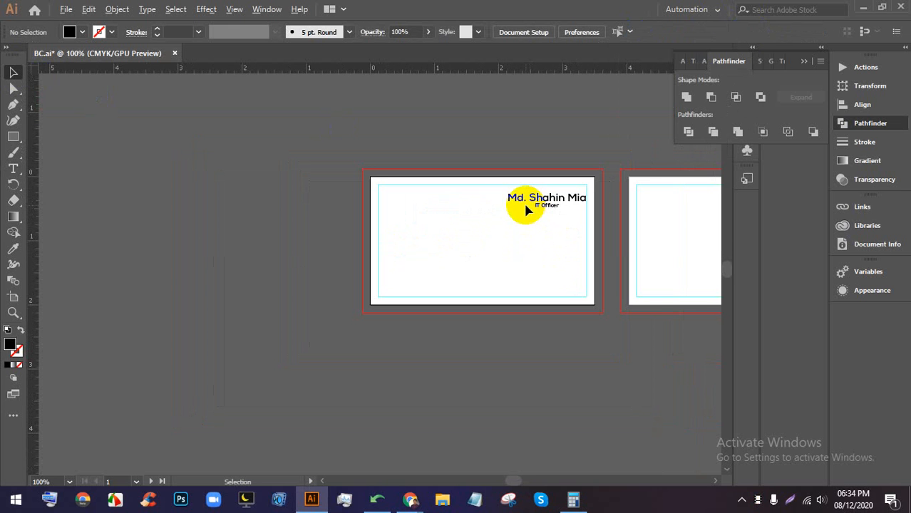
{"action": "scroll", "coordinate": [582, 198], "scroll_direction": "up", "scroll_amount": 1}
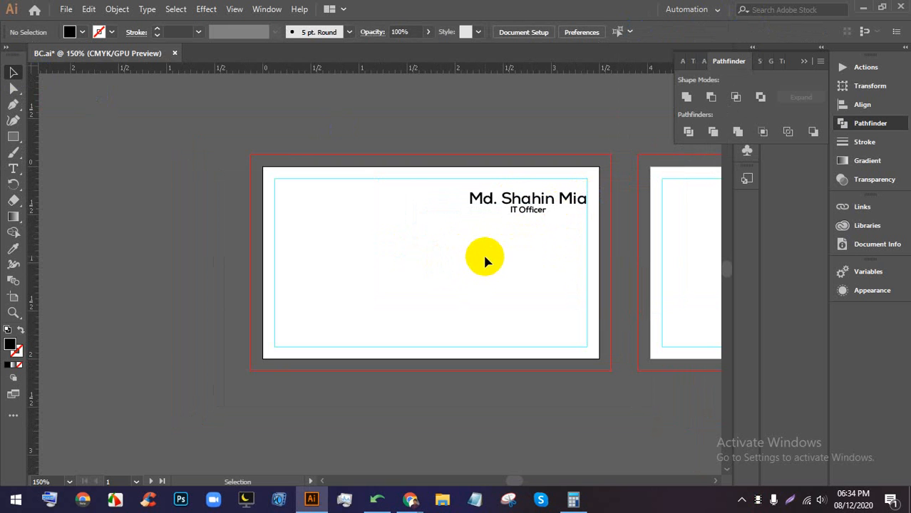
{"action": "scroll", "coordinate": [426, 290], "scroll_direction": "up", "scroll_amount": 1}
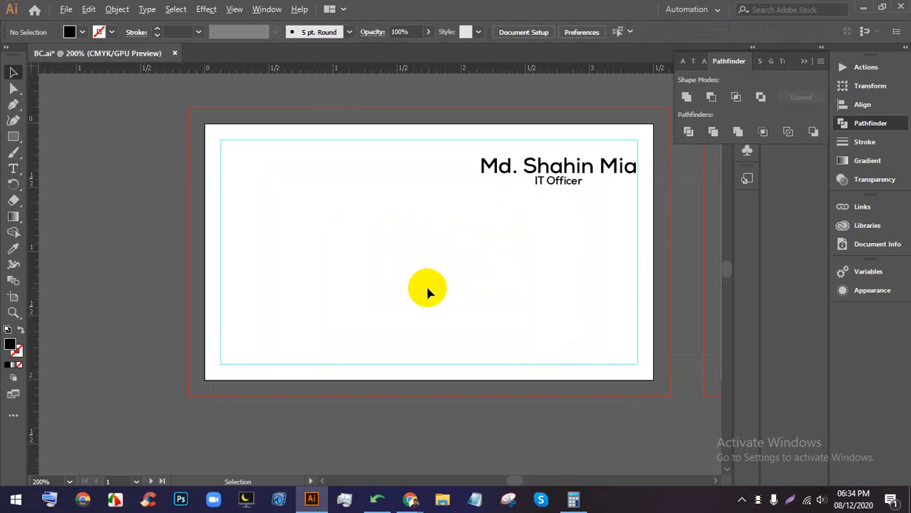
- Open flaticon.com in Chrome and sign in with a Google account
{"action": "left_click", "coordinate": [345, 431]}
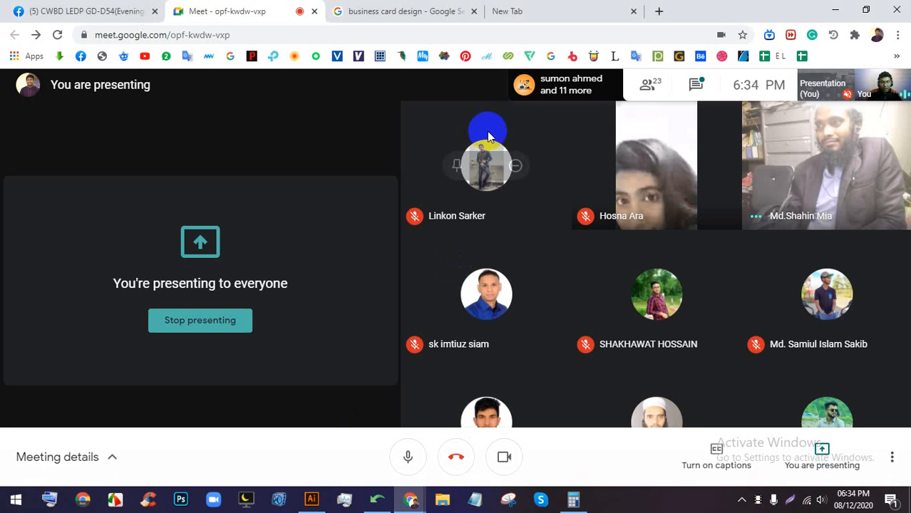
{"action": "left_click", "coordinate": [564, 15]}
{"action": "left_click", "coordinate": [546, 30]}
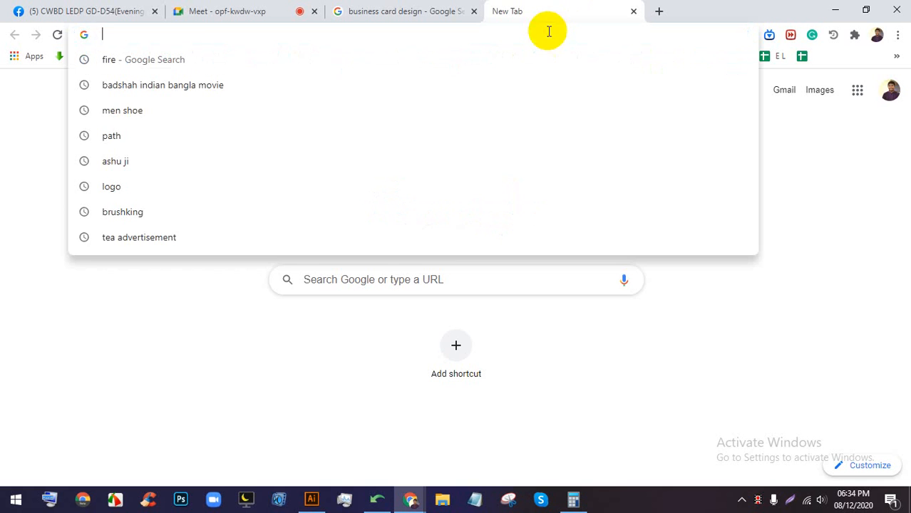
{"action": "left_click", "coordinate": [325, 391]}
{"action": "left_click", "coordinate": [529, 56]}
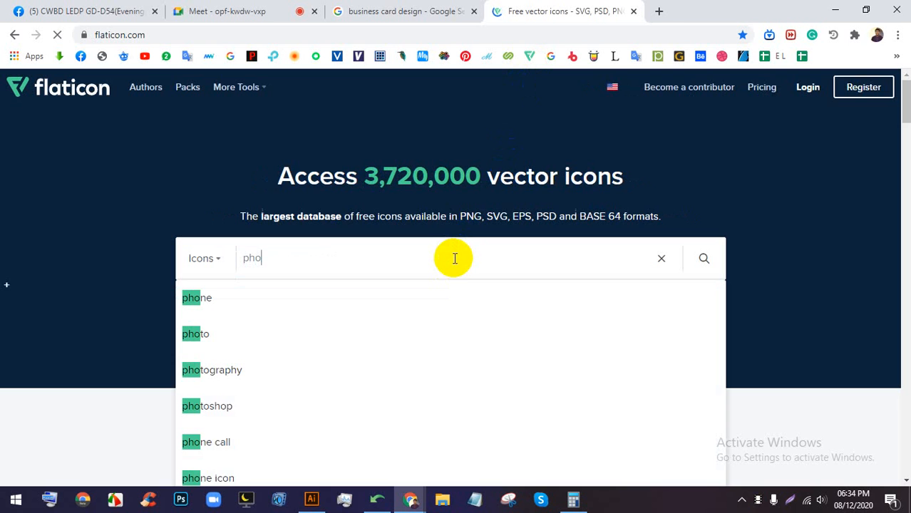
{"action": "type", "text": "ne"}
{"action": "scroll", "coordinate": [454, 258], "scroll_direction": "down", "scroll_amount": 1}
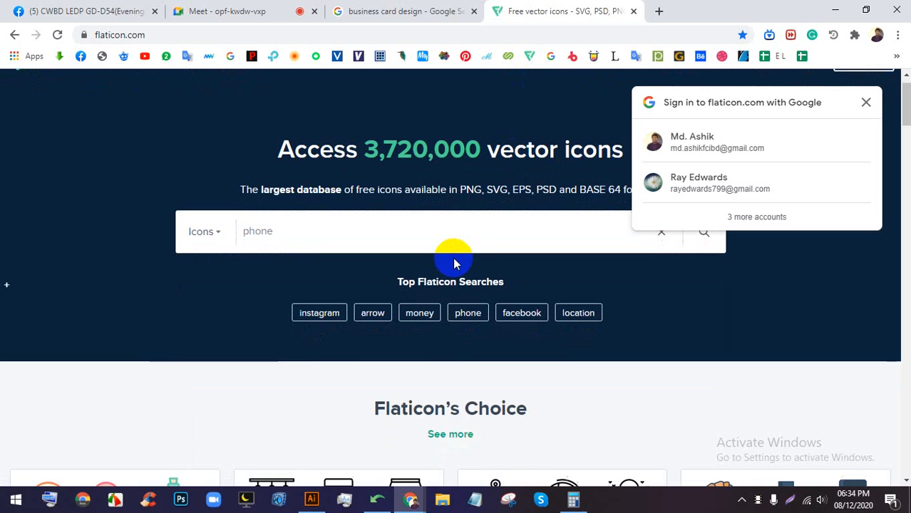
{"action": "left_click", "coordinate": [777, 144]}
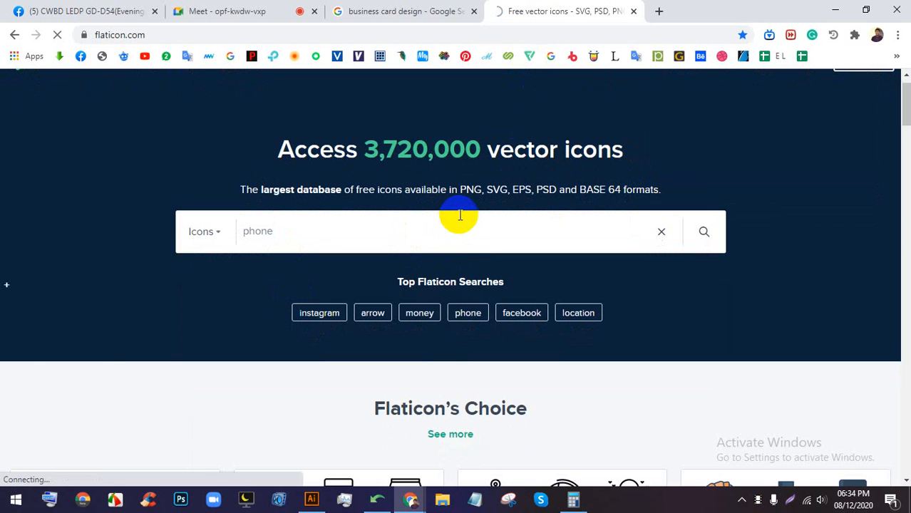
{"action": "scroll", "coordinate": [608, 279], "scroll_direction": "down", "scroll_amount": 1}
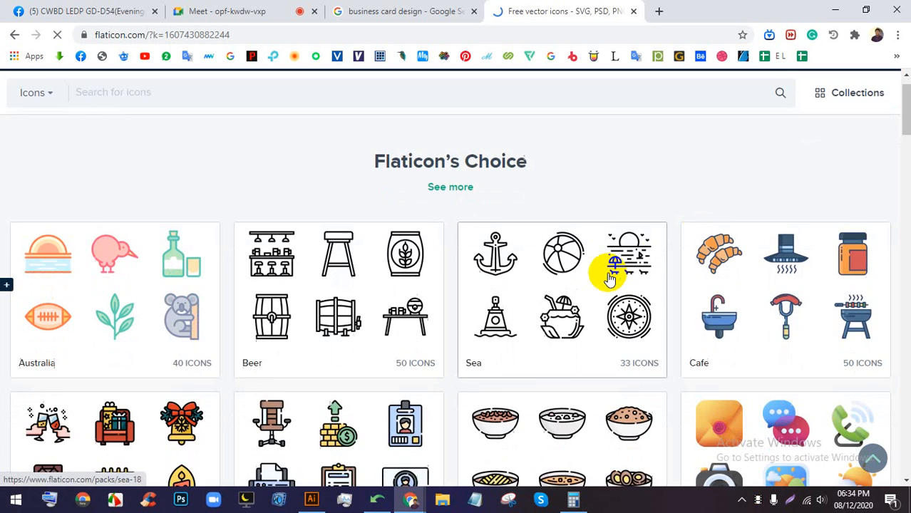
{"action": "scroll", "coordinate": [609, 278], "scroll_direction": "down", "scroll_amount": 3}
{"action": "scroll", "coordinate": [606, 286], "scroll_direction": "up", "scroll_amount": 5}
- Search 'phone', open the solid phone icon and download it as a free PNG
{"action": "left_click", "coordinate": [253, 126]}
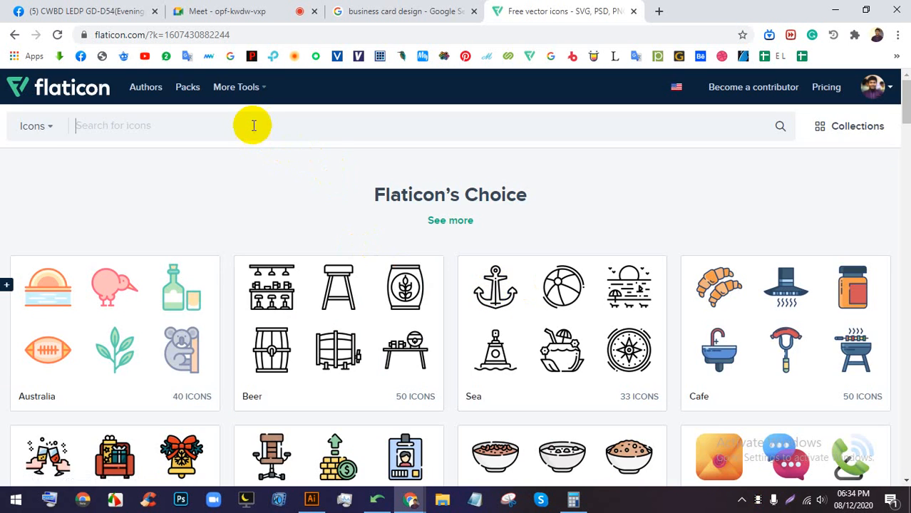
{"action": "type", "text": "phone"}
{"action": "key", "text": "Return"}
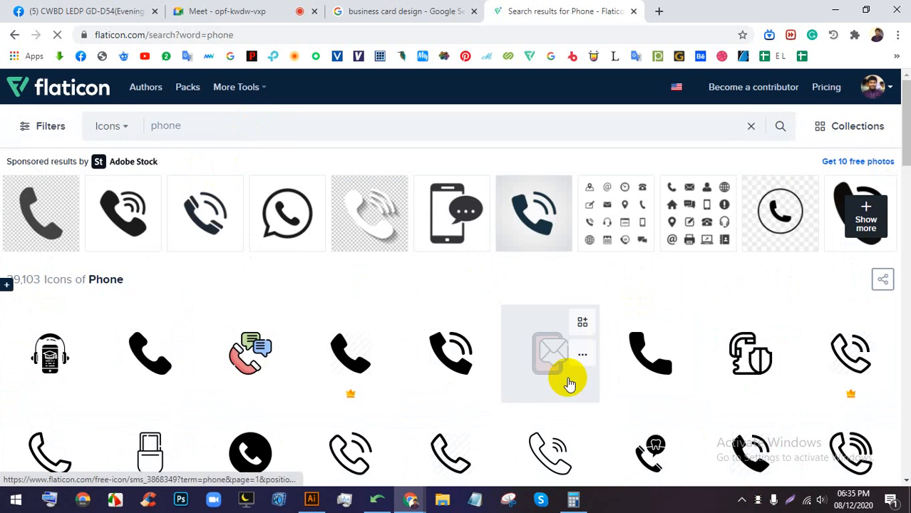
{"action": "left_click", "coordinate": [633, 362]}
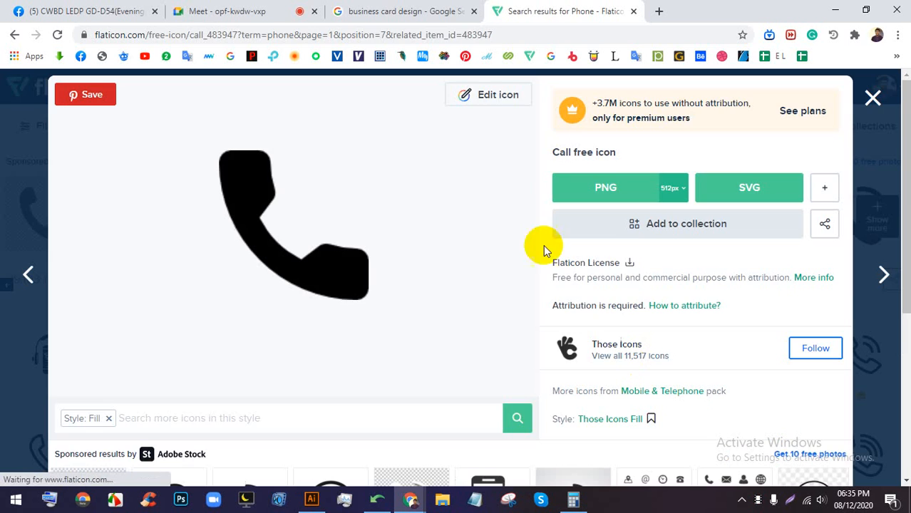
{"action": "left_click", "coordinate": [285, 11]}
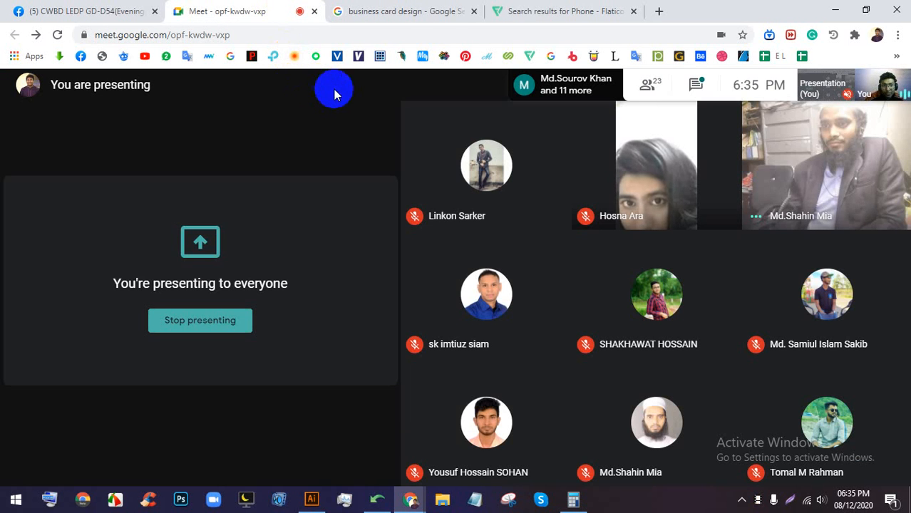
{"action": "left_click", "coordinate": [548, 9]}
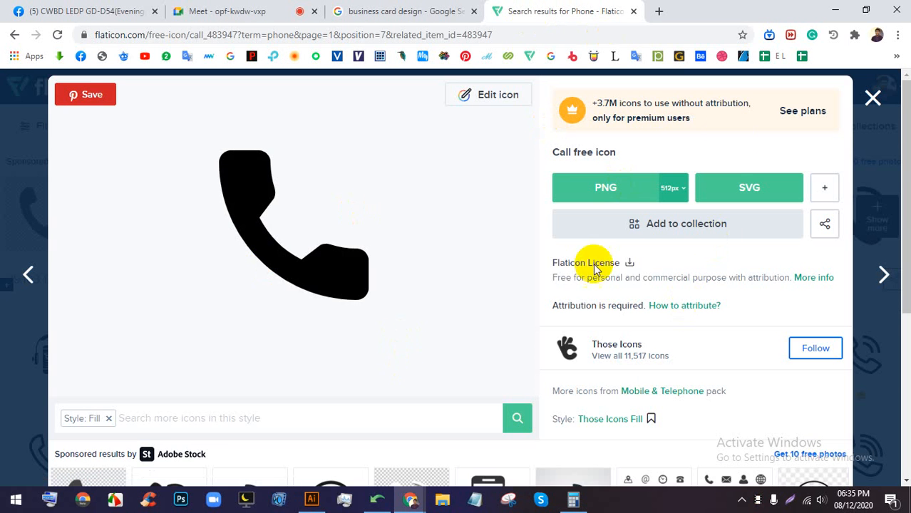
{"action": "left_click", "coordinate": [611, 194]}
{"action": "left_click", "coordinate": [631, 250]}
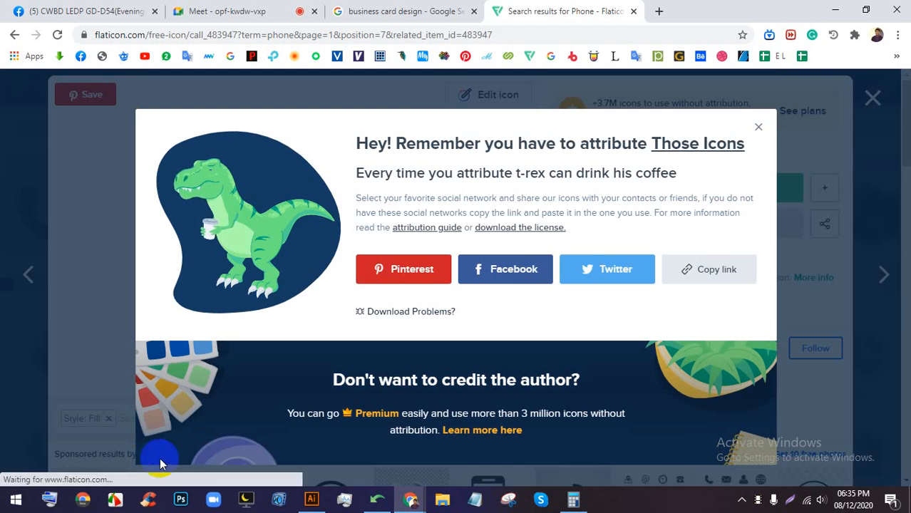
- Drag call (3).png onto the artboard, embed it, and scale it to about 1 inch
{"action": "left_click_drag", "start_coordinate": [26, 464], "coordinate": [427, 269]}
{"action": "scroll", "coordinate": [426, 269], "scroll_direction": "up", "scroll_amount": 3}
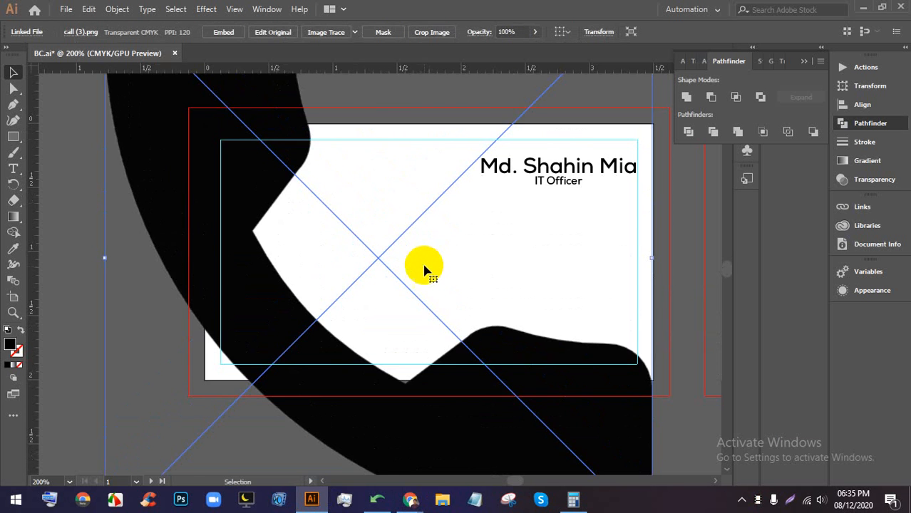
{"action": "scroll", "coordinate": [423, 264], "scroll_direction": "down", "scroll_amount": 2}
{"action": "left_click", "coordinate": [223, 32]}
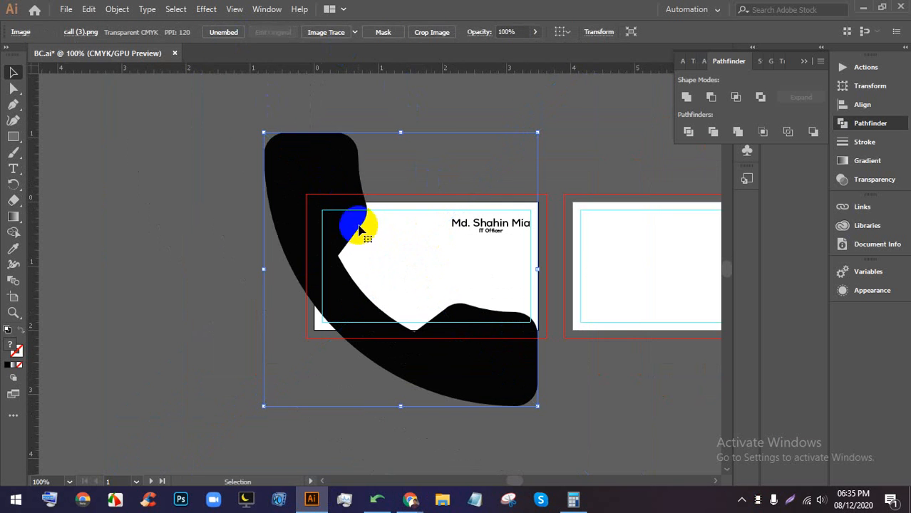
{"action": "left_click_drag", "start_coordinate": [403, 131], "coordinate": [390, 338]}
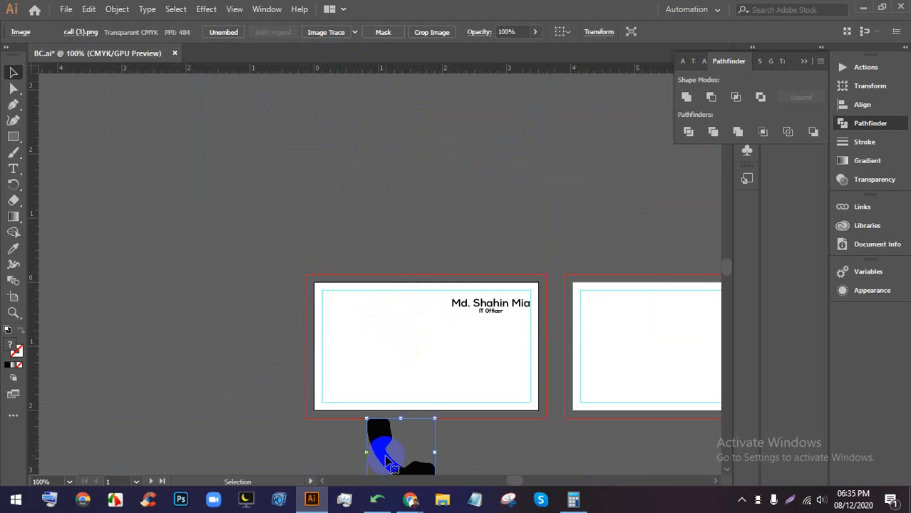
{"action": "left_click_drag", "start_coordinate": [391, 462], "coordinate": [382, 301]}
- Open the Rectangle tool's exact-size settings, then cancel them
{"action": "scroll", "coordinate": [385, 298], "scroll_direction": "up", "scroll_amount": 4}
{"action": "scroll", "coordinate": [381, 271], "scroll_direction": "up", "scroll_amount": 1}
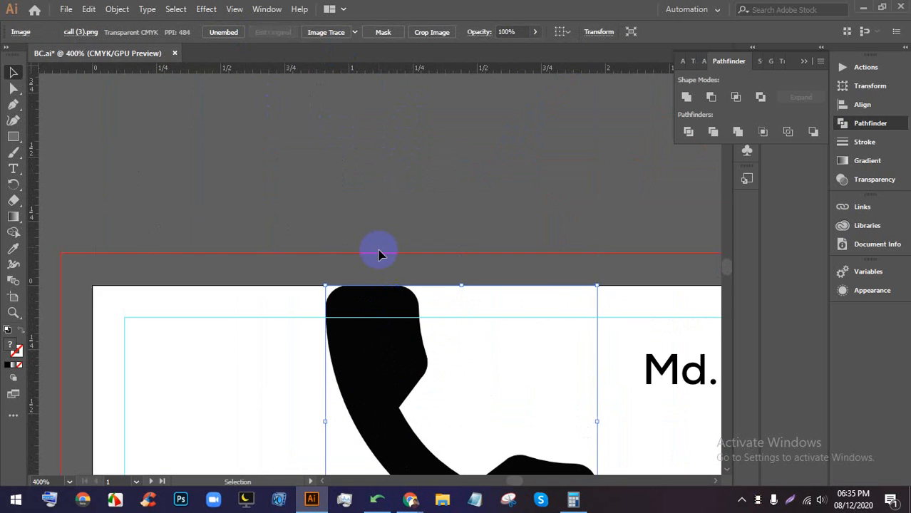
{"action": "scroll", "coordinate": [381, 258], "scroll_direction": "up", "scroll_amount": 1}
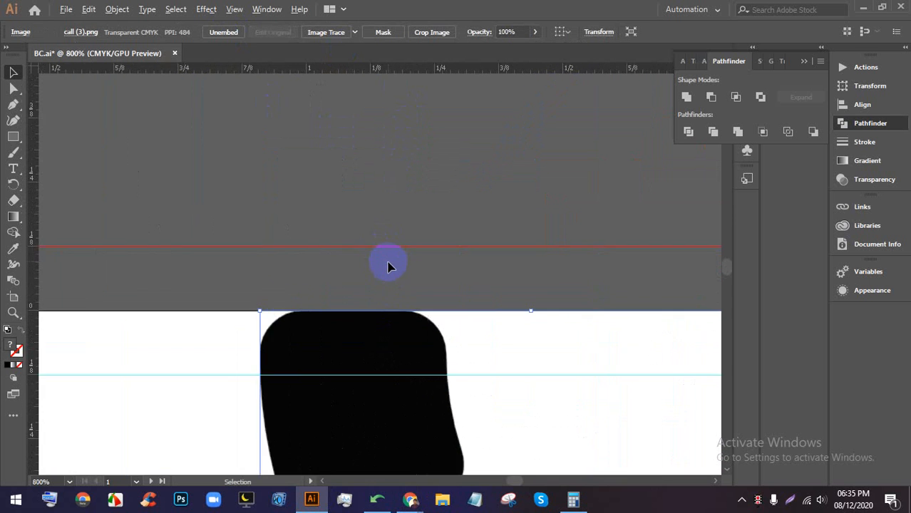
{"action": "left_click", "coordinate": [17, 137]}
{"action": "left_click", "coordinate": [481, 169]}
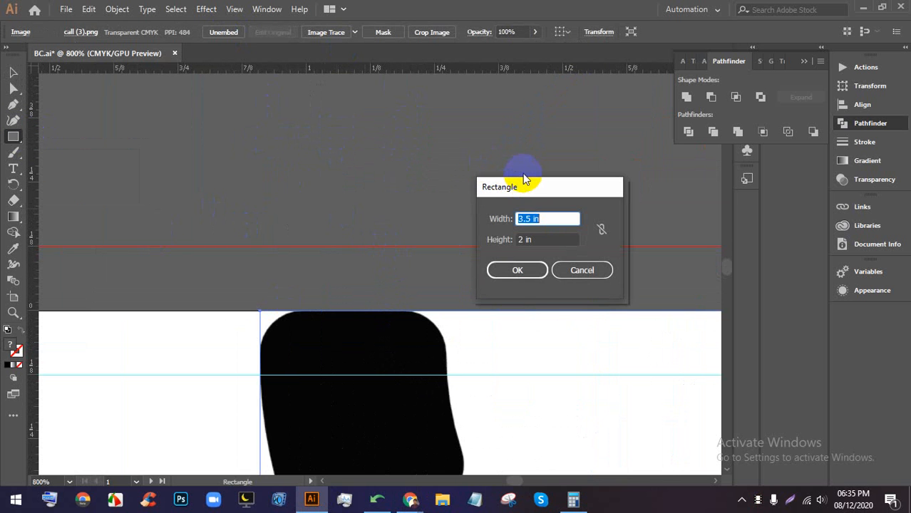
{"action": "key", "text": "Escape"}
{"action": "scroll", "coordinate": [443, 114], "scroll_direction": "down", "scroll_amount": 1}
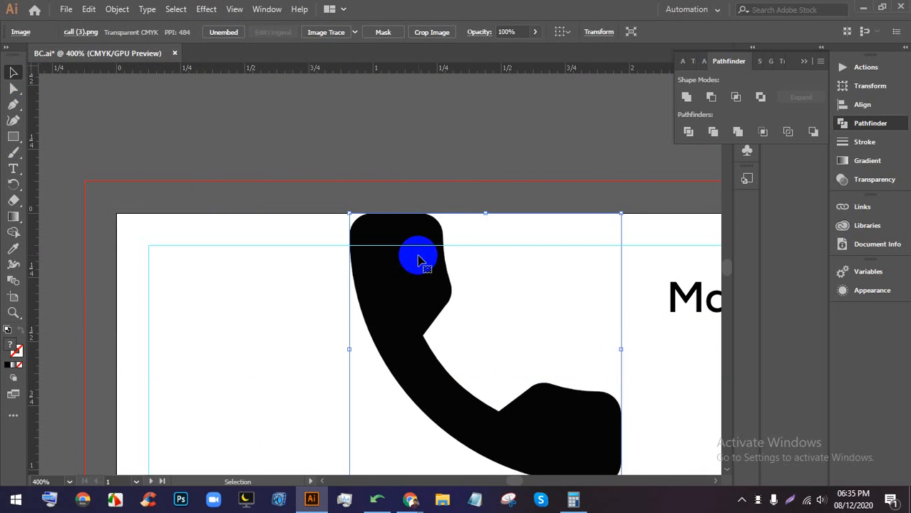
- Shrink the phone icon to about 0.13 in
{"action": "left_click_drag", "start_coordinate": [418, 260], "coordinate": [418, 228]}
{"action": "scroll", "coordinate": [471, 321], "scroll_direction": "down", "scroll_amount": 1}
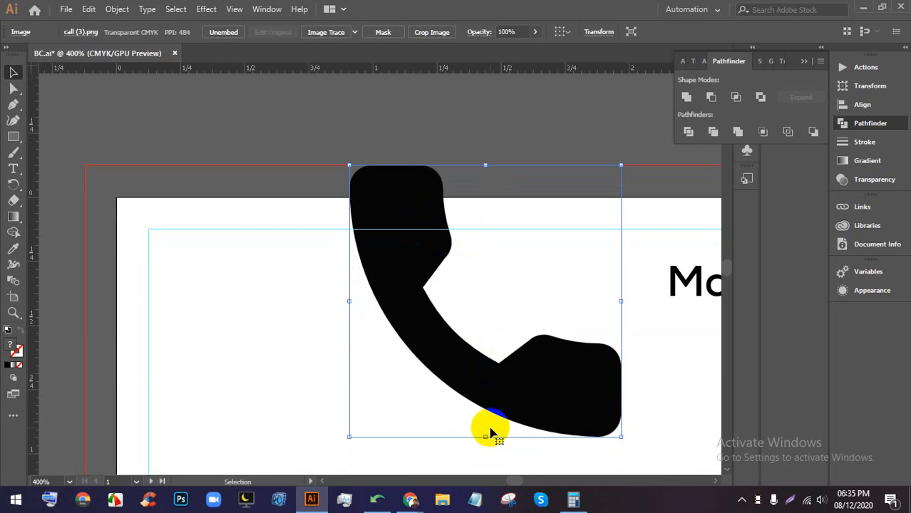
{"action": "left_click_drag", "start_coordinate": [485, 435], "coordinate": [465, 199]}
{"action": "left_click", "coordinate": [556, 180]}
{"action": "scroll", "coordinate": [507, 160], "scroll_direction": "up", "scroll_amount": 4}
{"action": "left_click", "coordinate": [402, 277]}
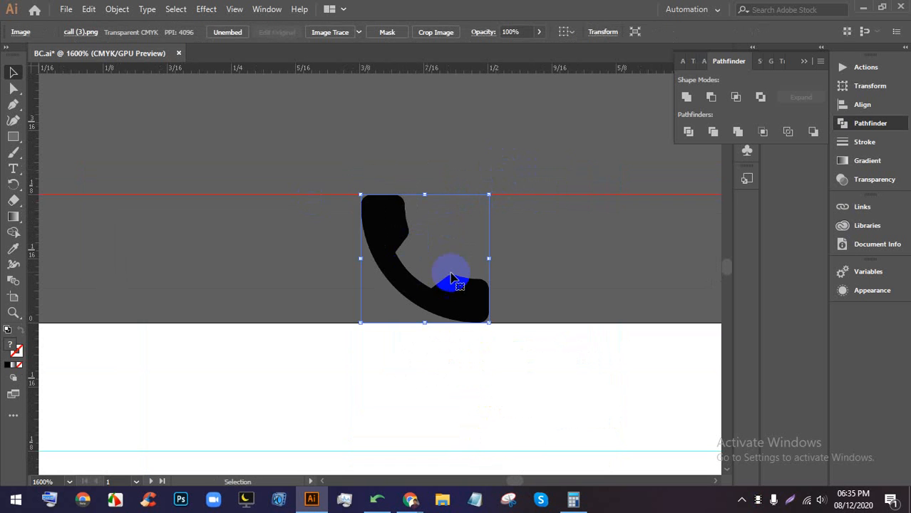
{"action": "scroll", "coordinate": [450, 278], "scroll_direction": "down", "scroll_amount": 4}
{"action": "left_click_drag", "start_coordinate": [363, 237], "coordinate": [479, 370]}
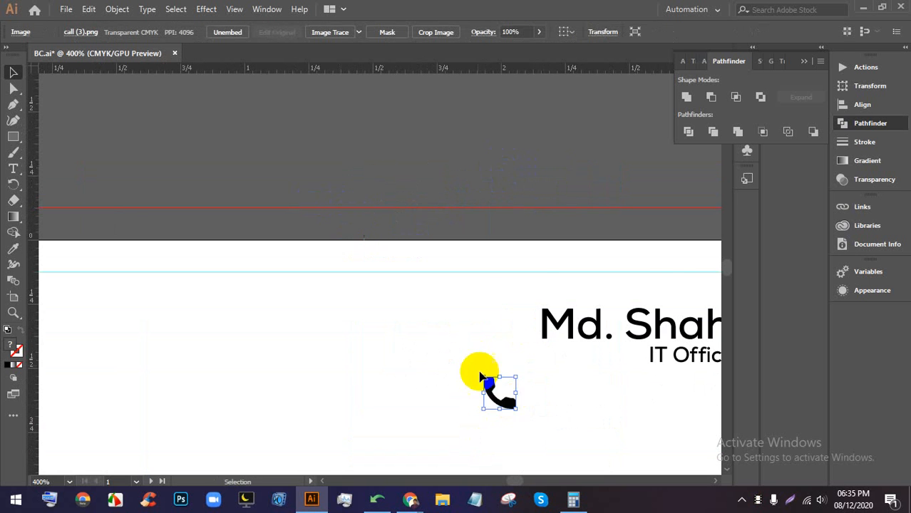
{"action": "scroll", "coordinate": [485, 324], "scroll_direction": "down", "scroll_amount": 3}
{"action": "scroll", "coordinate": [491, 266], "scroll_direction": "down", "scroll_amount": 2}
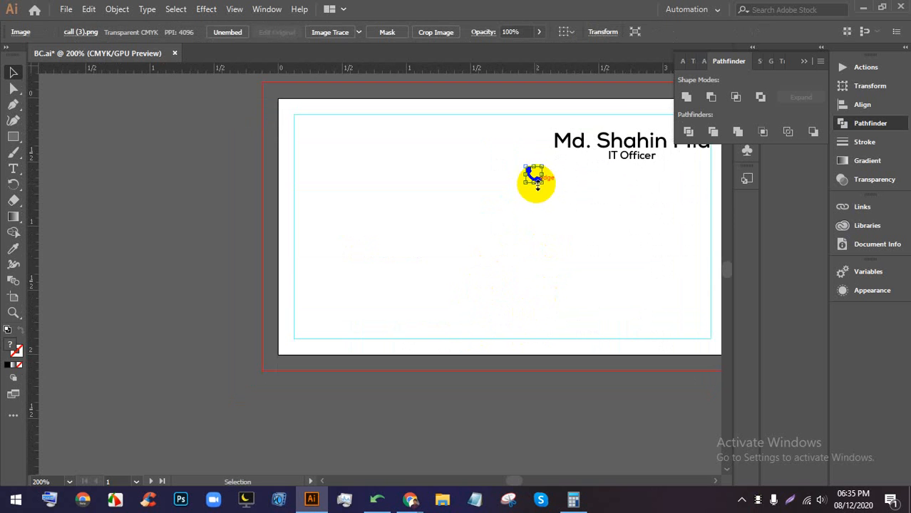
{"action": "scroll", "coordinate": [536, 182], "scroll_direction": "up", "scroll_amount": 1}
- Move the phone icon down-left, below the name-and-title block
{"action": "left_click_drag", "start_coordinate": [539, 181], "coordinate": [501, 264]}
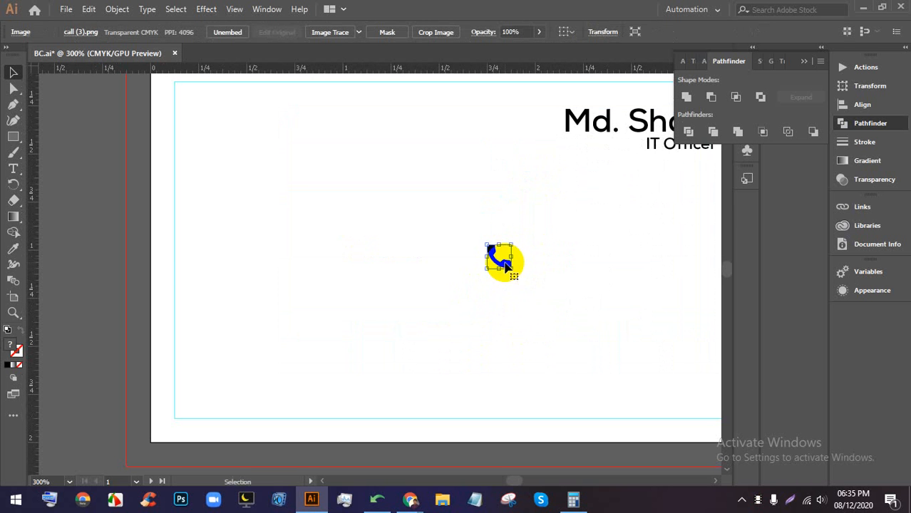
{"action": "scroll", "coordinate": [503, 255], "scroll_direction": "down", "scroll_amount": 3}
{"action": "scroll", "coordinate": [499, 253], "scroll_direction": "up", "scroll_amount": 3}
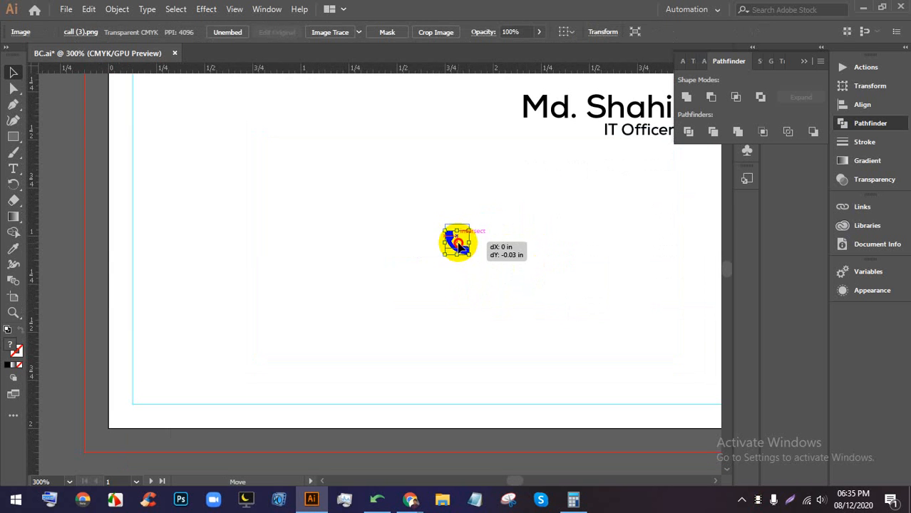
{"action": "left_click_drag", "start_coordinate": [458, 244], "coordinate": [458, 244]}
{"action": "left_click", "coordinate": [510, 252]}
{"action": "scroll", "coordinate": [547, 244], "scroll_direction": "up", "scroll_amount": 1}
{"action": "left_click_drag", "start_coordinate": [586, 240], "coordinate": [492, 246]}
{"action": "left_click", "coordinate": [18, 169]}
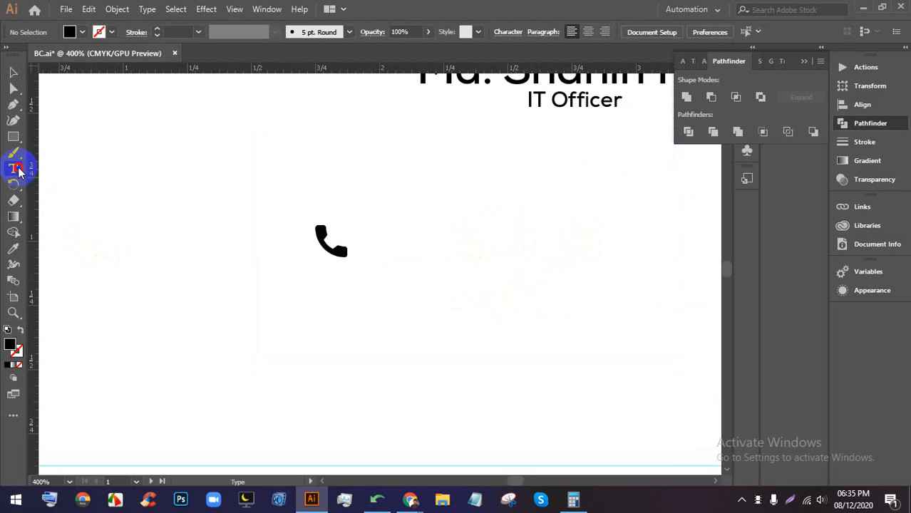
- Replace the Lorem ipsum placeholder beside the phone icon with the phone number
{"action": "left_click", "coordinate": [399, 241]}
{"action": "left_click", "coordinate": [431, 236]}
{"action": "triple_click", "coordinate": [436, 239]}
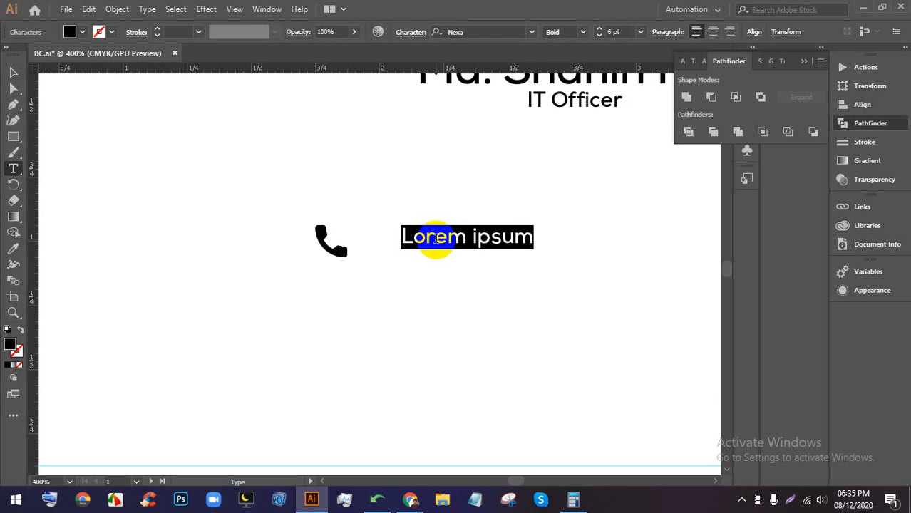
{"action": "key", "text": "BackSpace"}
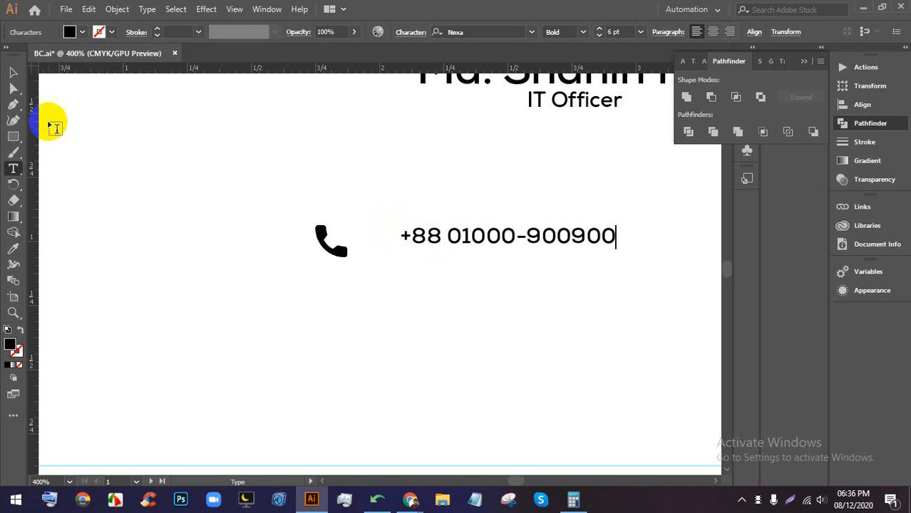
{"action": "left_click", "coordinate": [13, 72]}
- Set the phone number to 7 pt and nudge it slightly left and down beside the icon
{"action": "double_click", "coordinate": [465, 242]}
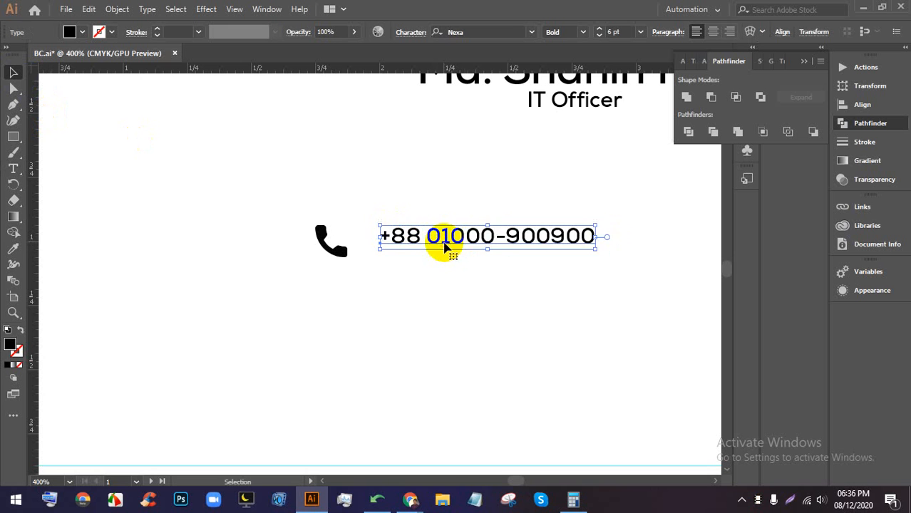
{"action": "key", "text": "ctrl+a"}
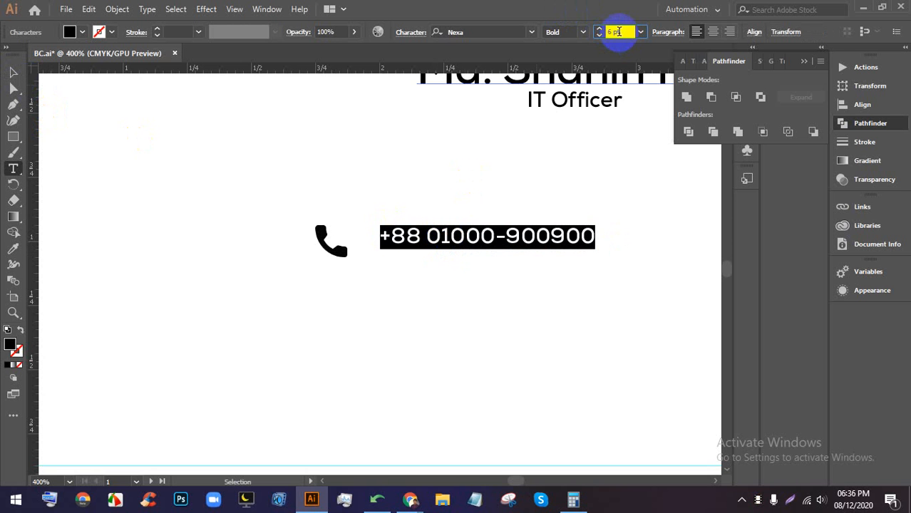
{"action": "key", "text": "Up"}
{"action": "left_click", "coordinate": [13, 72]}
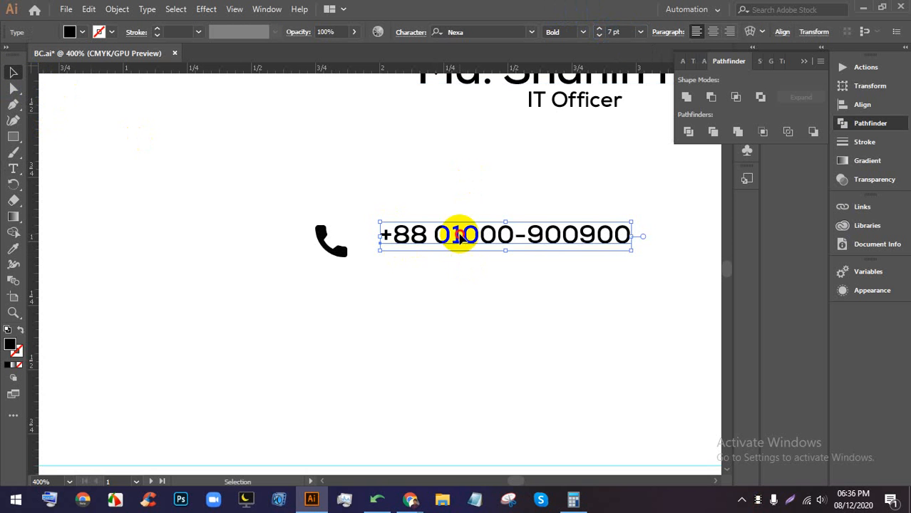
{"action": "left_click_drag", "start_coordinate": [459, 238], "coordinate": [413, 247]}
{"action": "left_click", "coordinate": [479, 278]}
{"action": "scroll", "coordinate": [481, 278], "scroll_direction": "down", "scroll_amount": 2}
{"action": "scroll", "coordinate": [481, 279], "scroll_direction": "up", "scroll_amount": 1}
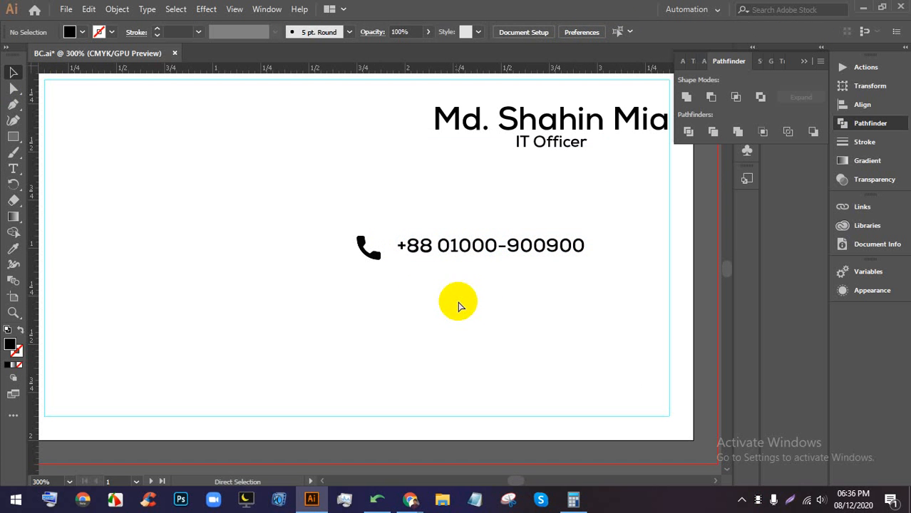
- Close the Flaticon popups and search for 'email' icons
{"action": "left_click", "coordinate": [411, 499]}
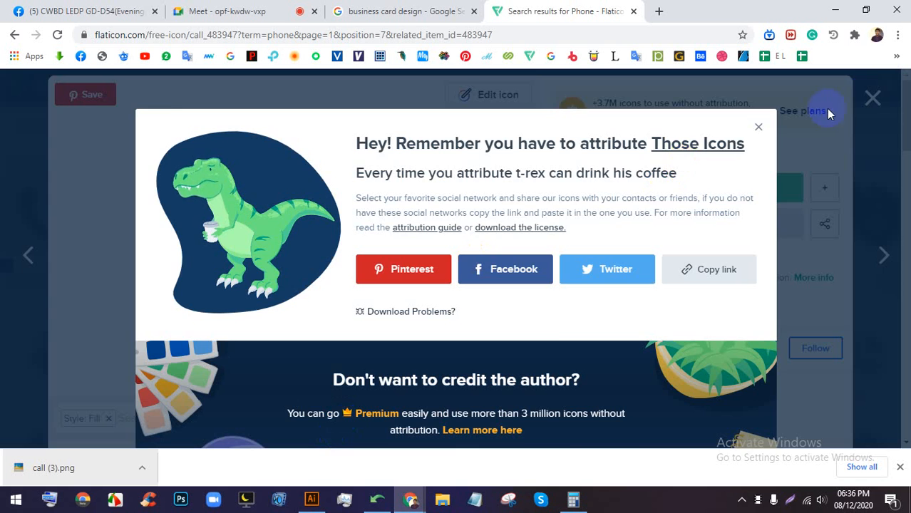
{"action": "left_click", "coordinate": [871, 97]}
{"action": "left_click", "coordinate": [874, 96]}
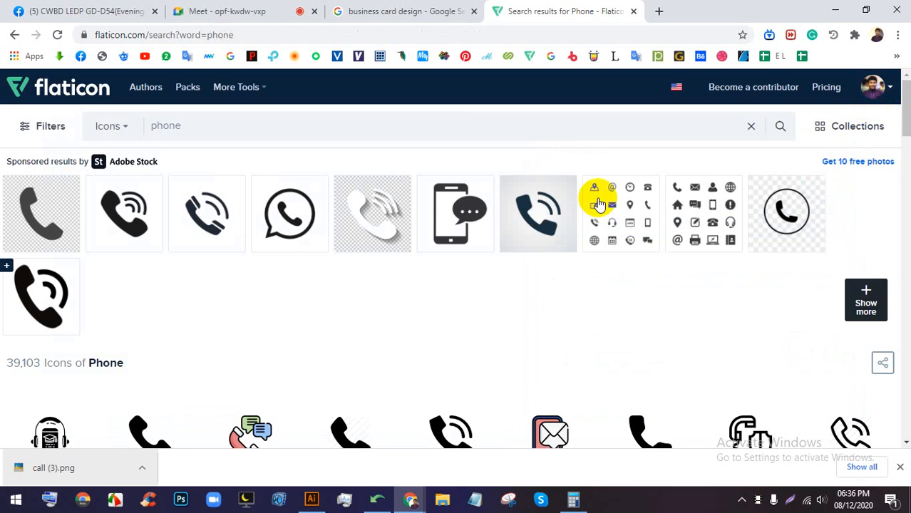
{"action": "left_click", "coordinate": [405, 136]}
{"action": "type", "text": "email"}
{"action": "key", "text": "Return"}
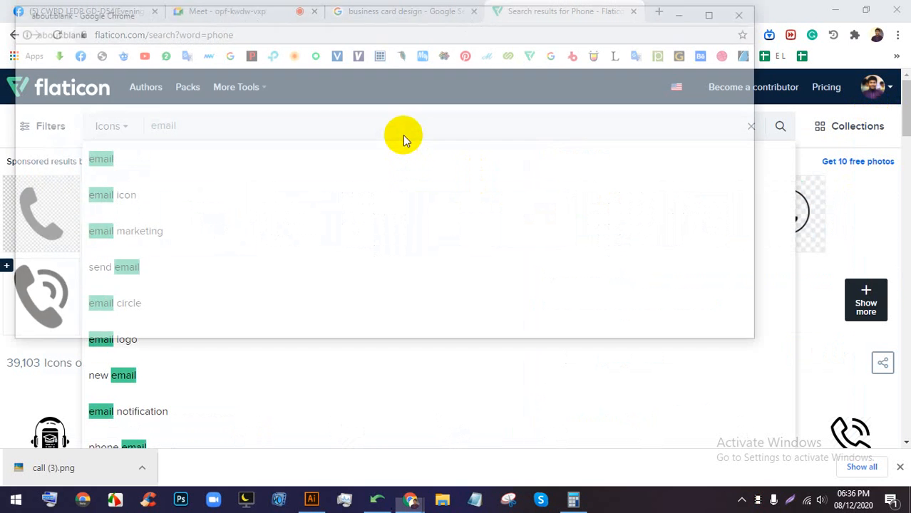
- Download the solid black envelope icon as a free PNG
{"action": "left_click", "coordinate": [750, 12]}
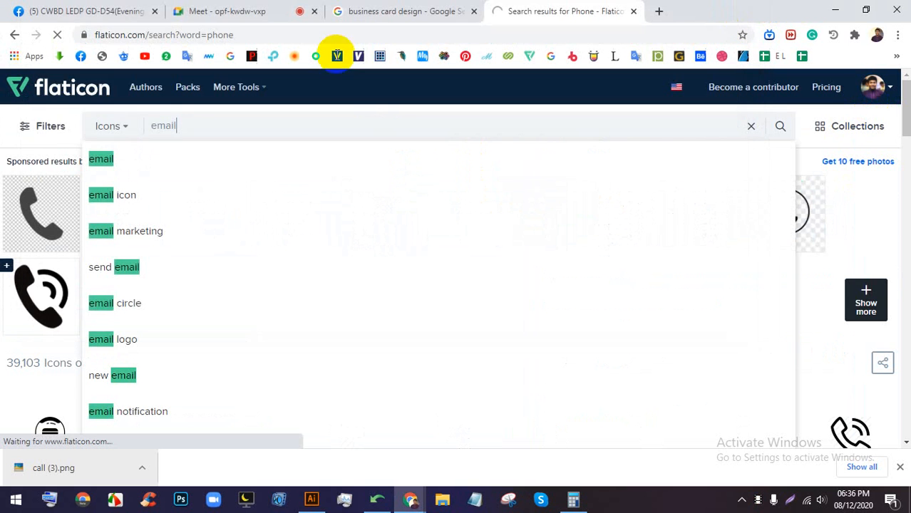
{"action": "left_click", "coordinate": [190, 6]}
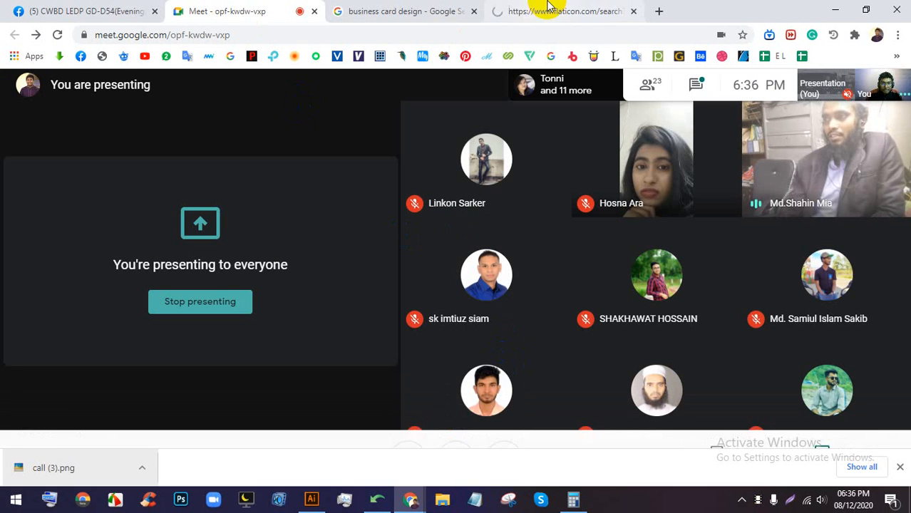
{"action": "left_click", "coordinate": [548, 6]}
{"action": "left_click", "coordinate": [248, 12]}
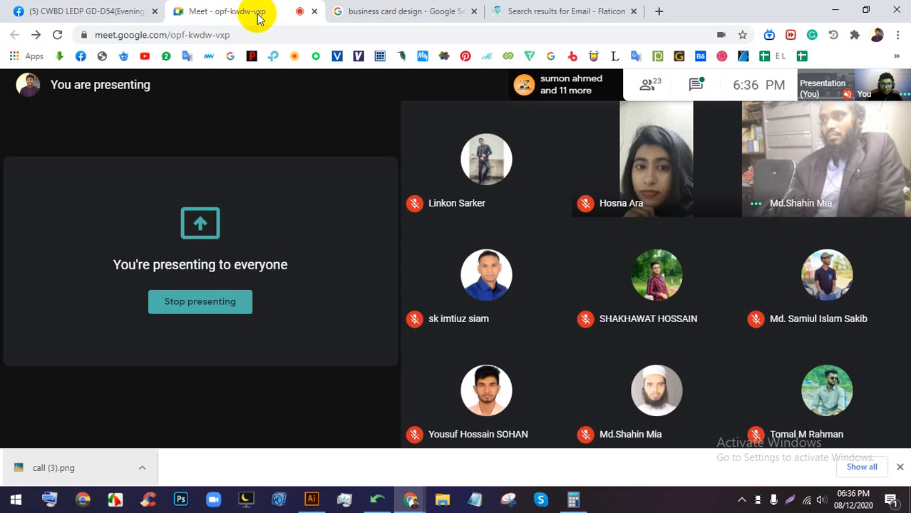
{"action": "left_click", "coordinate": [525, 9]}
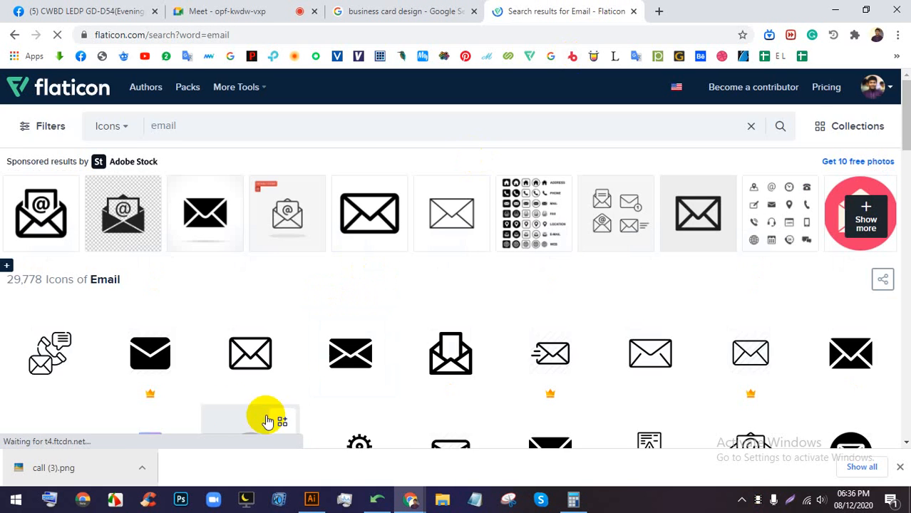
{"action": "scroll", "coordinate": [238, 362], "scroll_direction": "down", "scroll_amount": 1}
{"action": "scroll", "coordinate": [238, 362], "scroll_direction": "down", "scroll_amount": 1}
{"action": "left_click", "coordinate": [346, 218]}
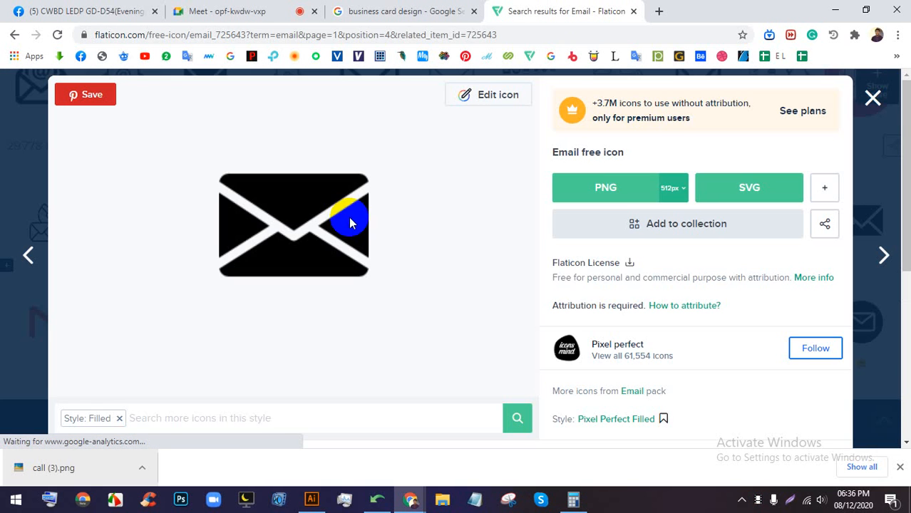
{"action": "left_click", "coordinate": [617, 187]}
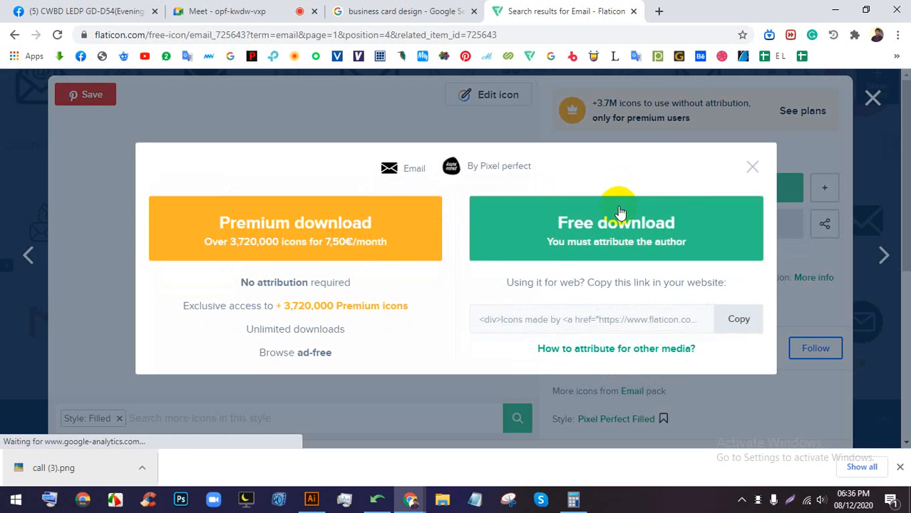
{"action": "left_click", "coordinate": [618, 232]}
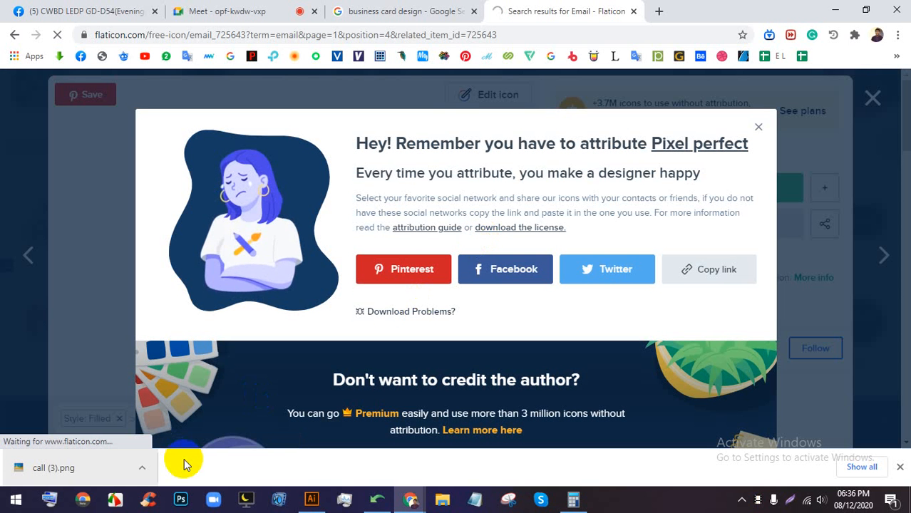
- Place the downloaded envelope PNG into BC.ai, scale it down and embed it
{"action": "left_click_drag", "start_coordinate": [24, 470], "coordinate": [447, 289]}
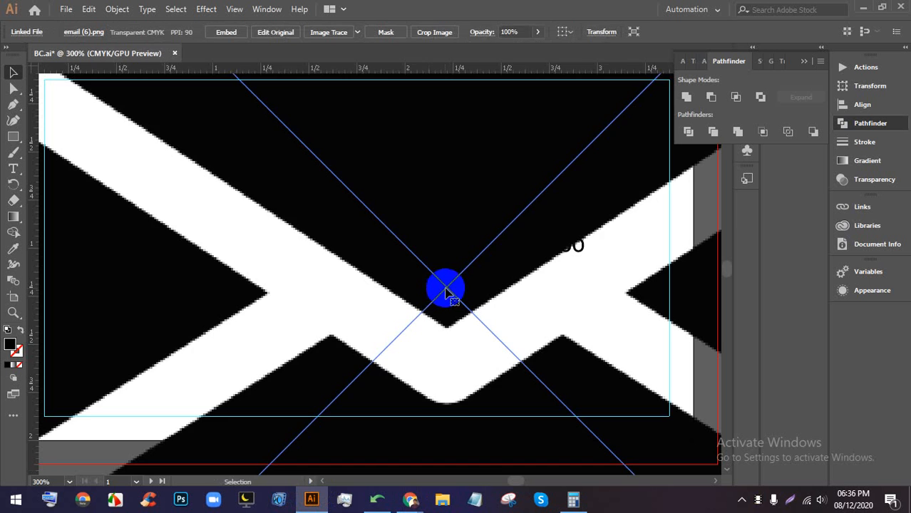
{"action": "left_click", "coordinate": [443, 160]}
{"action": "left_click_drag", "start_coordinate": [445, 158], "coordinate": [442, 242]}
{"action": "scroll", "coordinate": [429, 364], "scroll_direction": "up", "scroll_amount": 3}
{"action": "scroll", "coordinate": [442, 247], "scroll_direction": "up", "scroll_amount": 2}
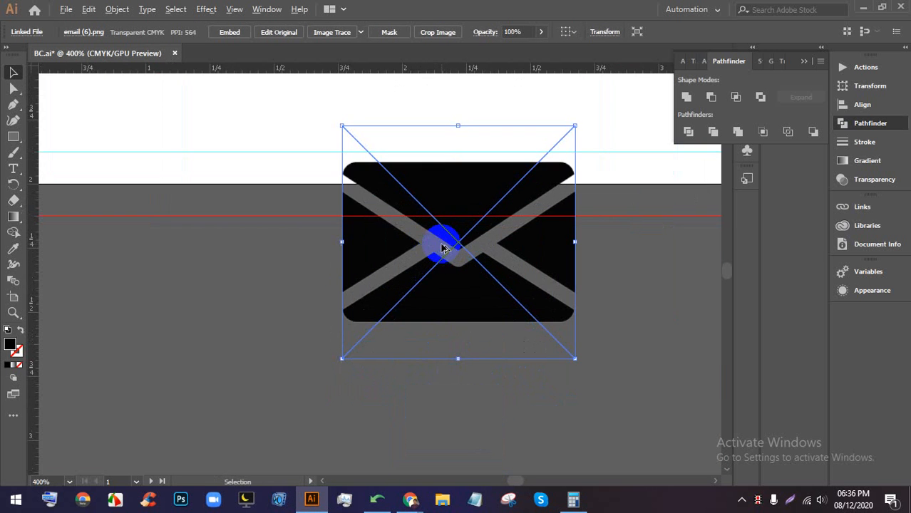
{"action": "left_click", "coordinate": [231, 35]}
{"action": "left_click", "coordinate": [491, 368]}
- Shrink the envelope icon further, to about 0.2 × 0.2 in
{"action": "left_click_drag", "start_coordinate": [448, 267], "coordinate": [448, 293]}
{"action": "left_click_drag", "start_coordinate": [459, 383], "coordinate": [443, 207]}
{"action": "scroll", "coordinate": [443, 203], "scroll_direction": "up", "scroll_amount": 2}
{"action": "scroll", "coordinate": [477, 169], "scroll_direction": "up", "scroll_amount": 1}
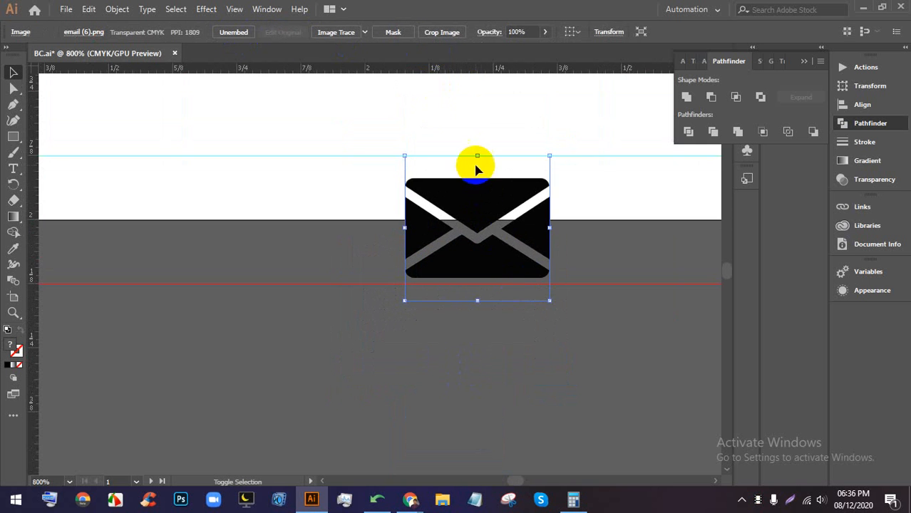
{"action": "left_click_drag", "start_coordinate": [477, 156], "coordinate": [477, 165]}
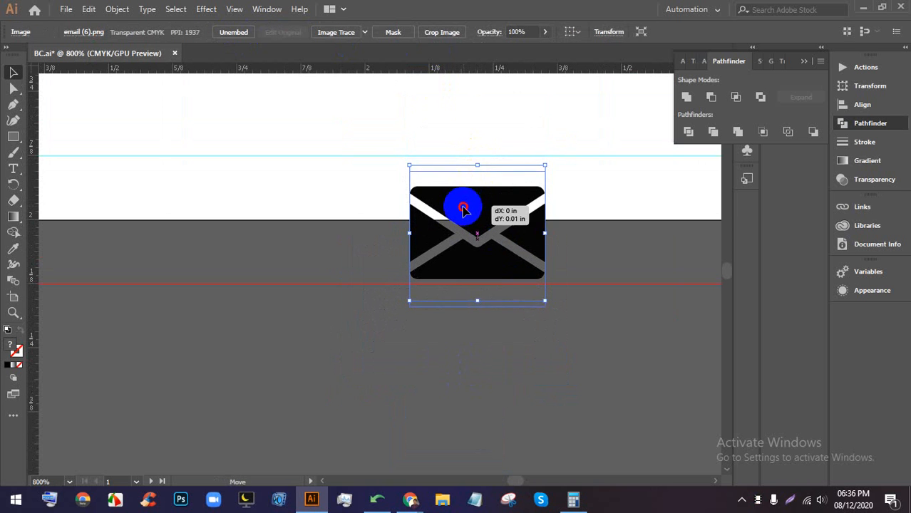
{"action": "left_click_drag", "start_coordinate": [463, 208], "coordinate": [467, 217]}
{"action": "left_click_drag", "start_coordinate": [476, 172], "coordinate": [474, 208]}
{"action": "key", "text": "ctrl+plus"}
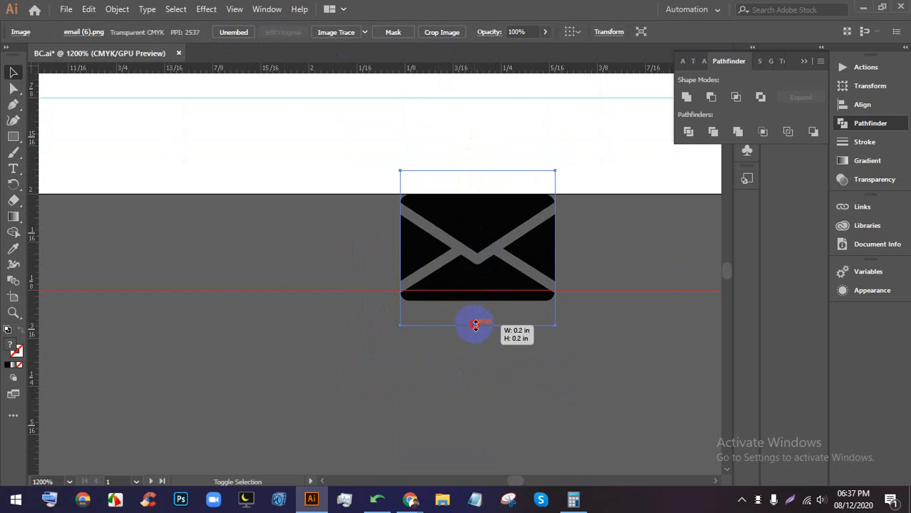
{"action": "left_click_drag", "start_coordinate": [475, 325], "coordinate": [475, 316]}
{"action": "left_click", "coordinate": [614, 298]}
{"action": "scroll", "coordinate": [595, 284], "scroll_direction": "down", "scroll_amount": 4}
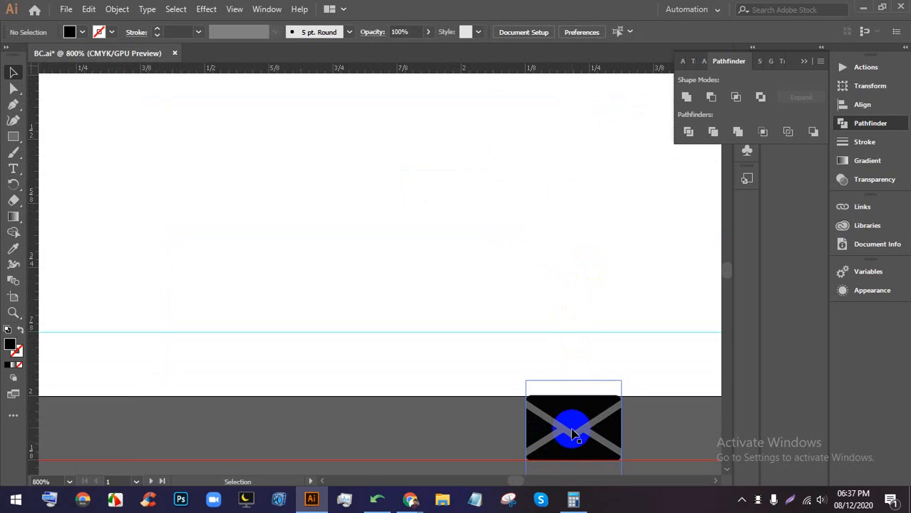
{"action": "scroll", "coordinate": [563, 406], "scroll_direction": "down", "scroll_amount": 1}
- Move the envelope toward the card and scale it to about 0.12 in
{"action": "left_click_drag", "start_coordinate": [627, 404], "coordinate": [452, 396]}
{"action": "scroll", "coordinate": [530, 404], "scroll_direction": "up", "scroll_amount": 5}
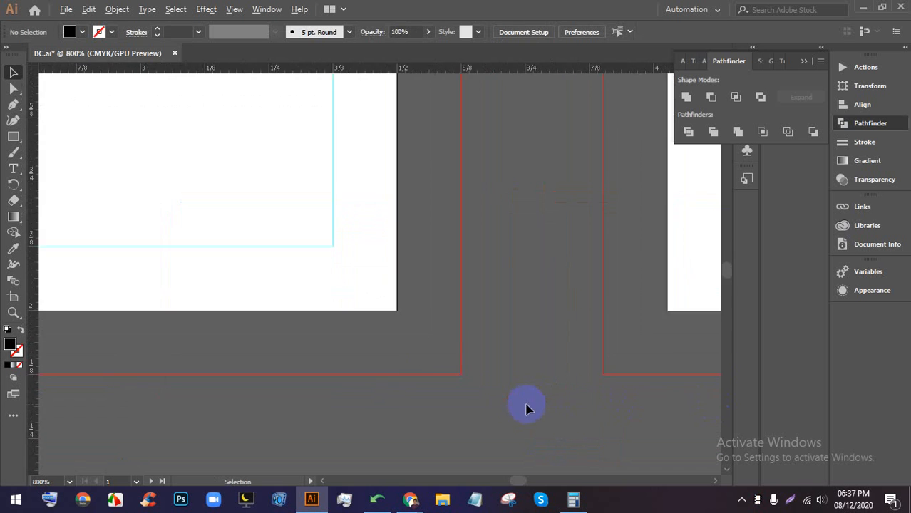
{"action": "scroll", "coordinate": [421, 336], "scroll_direction": "up", "scroll_amount": 3}
{"action": "scroll", "coordinate": [436, 336], "scroll_direction": "down", "scroll_amount": 3}
{"action": "scroll", "coordinate": [303, 338], "scroll_direction": "down", "scroll_amount": 3}
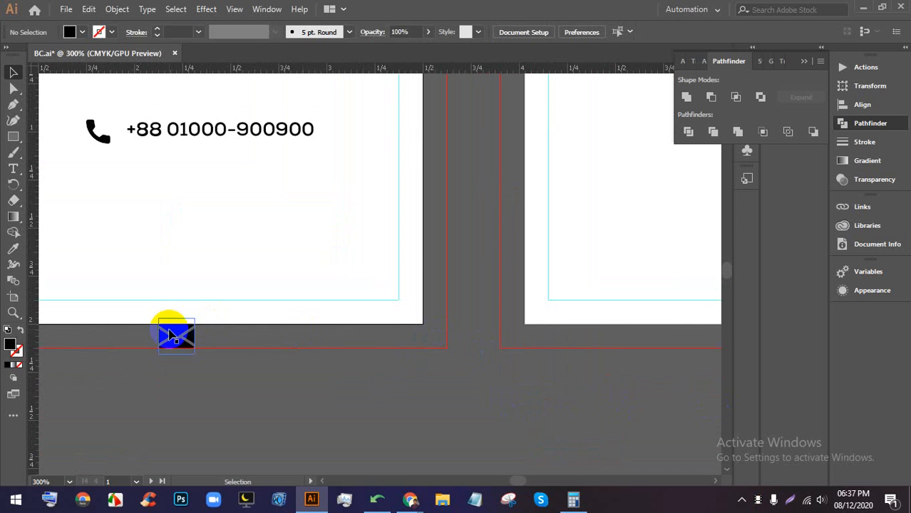
{"action": "left_click_drag", "start_coordinate": [171, 335], "coordinate": [408, 298]}
{"action": "scroll", "coordinate": [437, 341], "scroll_direction": "up", "scroll_amount": 5}
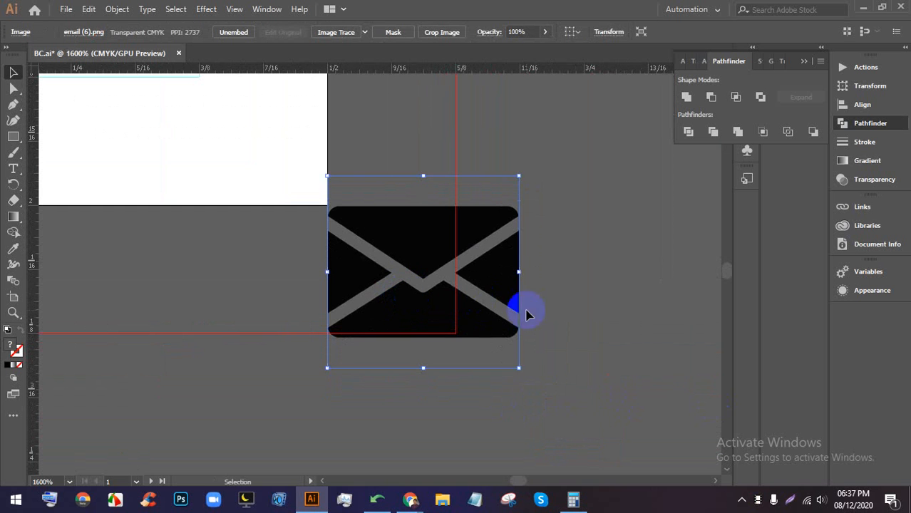
{"action": "left_click_drag", "start_coordinate": [519, 365], "coordinate": [466, 304]}
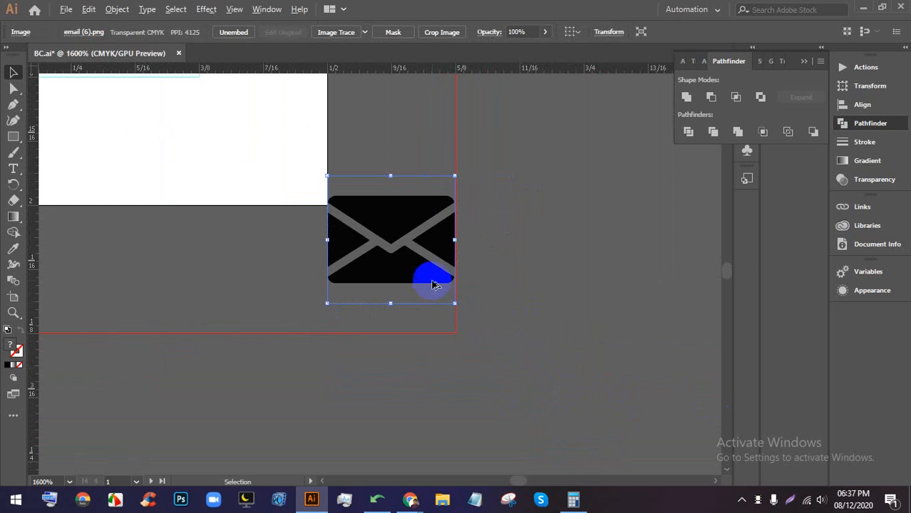
{"action": "scroll", "coordinate": [428, 282], "scroll_direction": "up", "scroll_amount": 1}
- Position the envelope icon directly below the phone icon
{"action": "left_click_drag", "start_coordinate": [396, 238], "coordinate": [399, 265]}
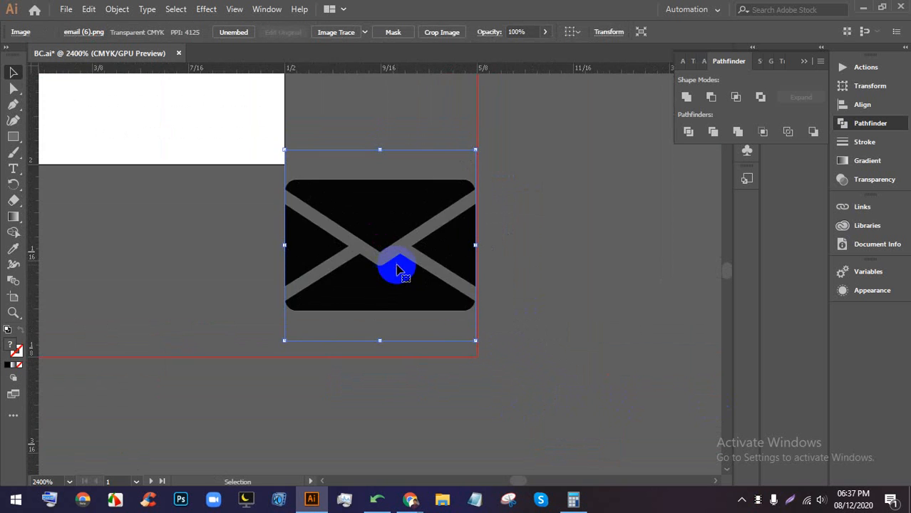
{"action": "scroll", "coordinate": [400, 264], "scroll_direction": "down", "scroll_amount": 6}
{"action": "left_click_drag", "start_coordinate": [311, 240], "coordinate": [473, 314]}
{"action": "left_click_drag", "start_coordinate": [605, 372], "coordinate": [295, 225]}
{"action": "scroll", "coordinate": [295, 225], "scroll_direction": "up", "scroll_amount": 2}
{"action": "left_click_drag", "start_coordinate": [306, 256], "coordinate": [409, 315]}
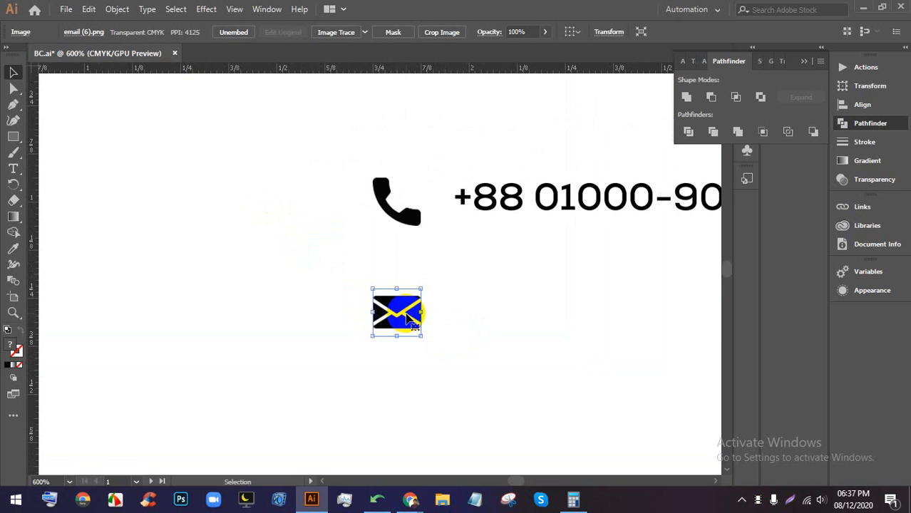
{"action": "scroll", "coordinate": [409, 318], "scroll_direction": "down", "scroll_amount": 3}
{"action": "scroll", "coordinate": [451, 289], "scroll_direction": "up", "scroll_amount": 2}
- Alt-drag a copy of the phone line beside the envelope and retype it as the email address
{"action": "left_click_drag", "start_coordinate": [498, 194], "coordinate": [499, 268]}
{"action": "triple_click", "coordinate": [483, 268]}
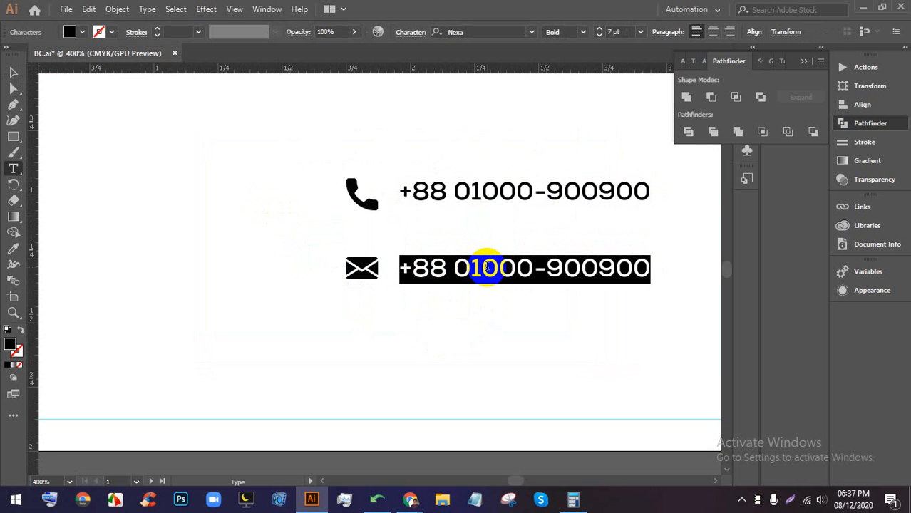
{"action": "type", "text": "youremail@gmail.com"}
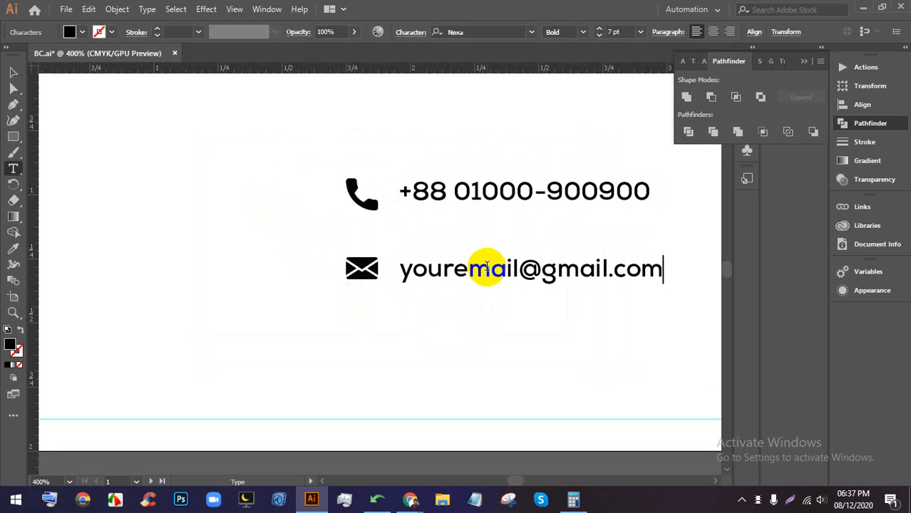
{"action": "left_click", "coordinate": [14, 72]}
{"action": "left_click", "coordinate": [464, 394]}
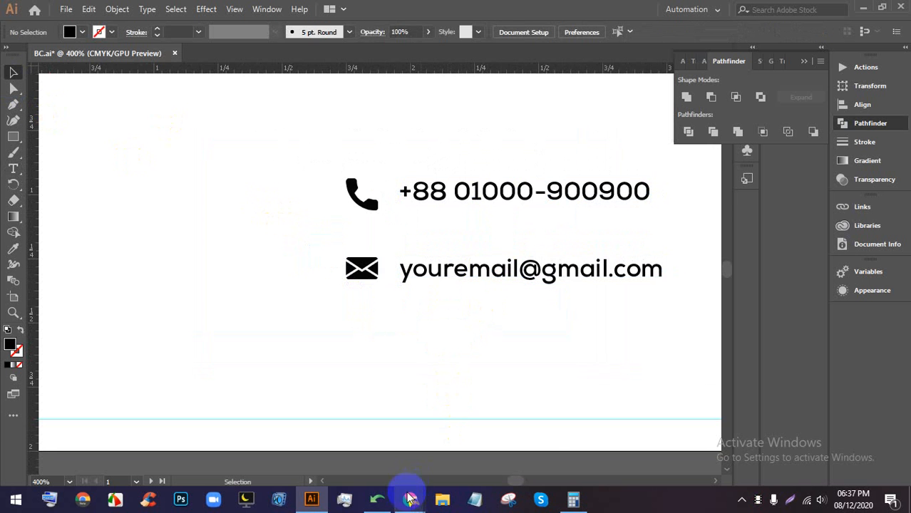
{"action": "left_click", "coordinate": [411, 498]}
{"action": "left_click", "coordinate": [348, 384]}
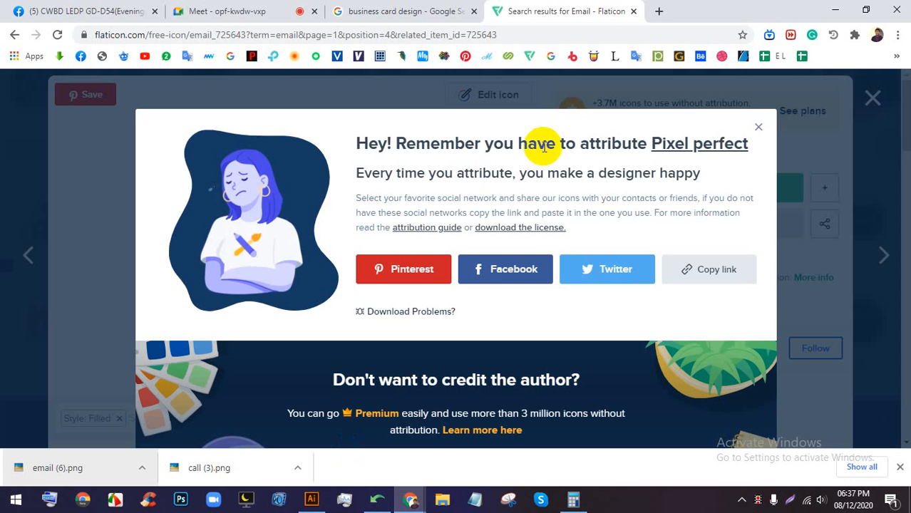
- Close the Email icon details and search Flaticon for 'web' icons
{"action": "left_click", "coordinate": [758, 129]}
{"action": "left_click", "coordinate": [872, 98]}
{"action": "scroll", "coordinate": [398, 326], "scroll_direction": "up", "scroll_amount": 2}
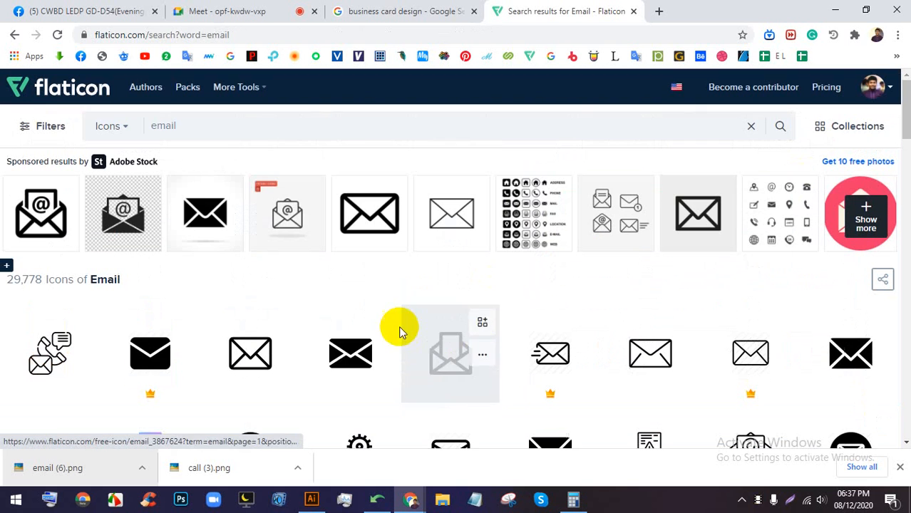
{"action": "left_click", "coordinate": [350, 128]}
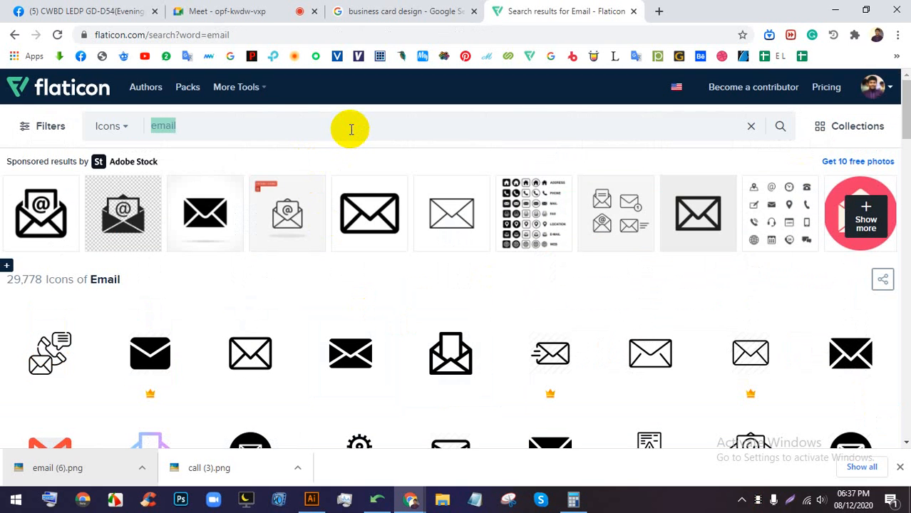
{"action": "type", "text": "web"}
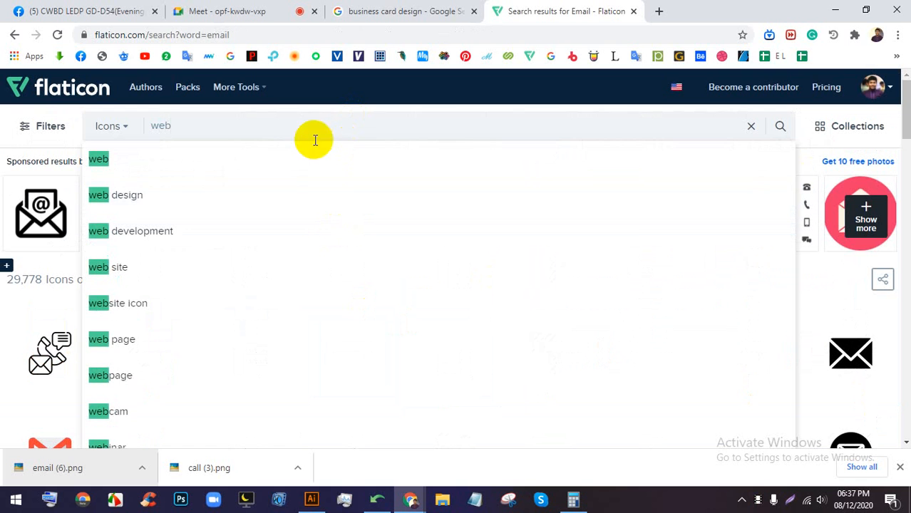
{"action": "left_click", "coordinate": [179, 170]}
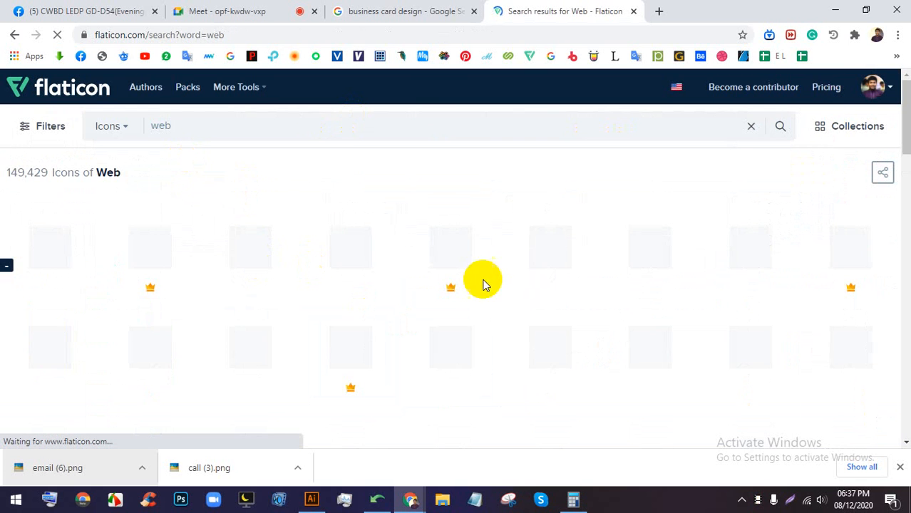
- Download the filled globe icon as a free PNG
{"action": "scroll", "coordinate": [484, 283], "scroll_direction": "down", "scroll_amount": 2}
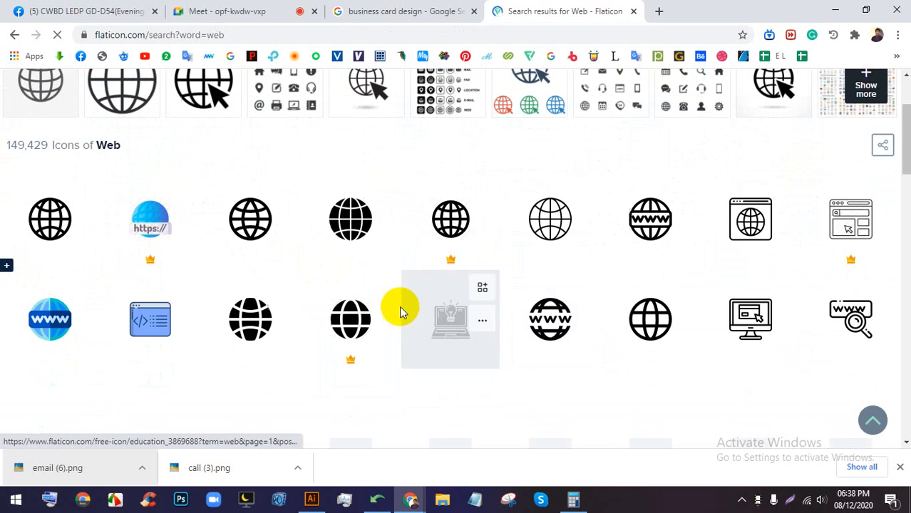
{"action": "left_click", "coordinate": [358, 234]}
{"action": "left_click", "coordinate": [606, 187]}
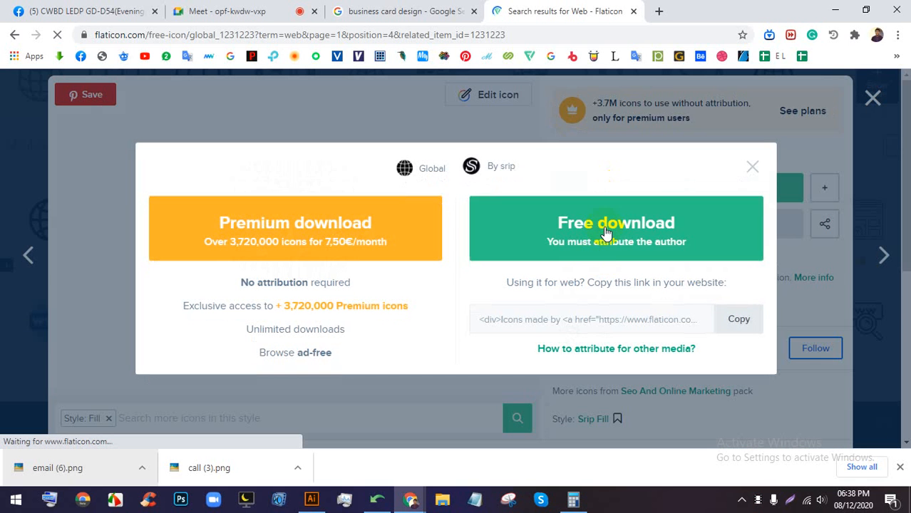
{"action": "left_click", "coordinate": [605, 234]}
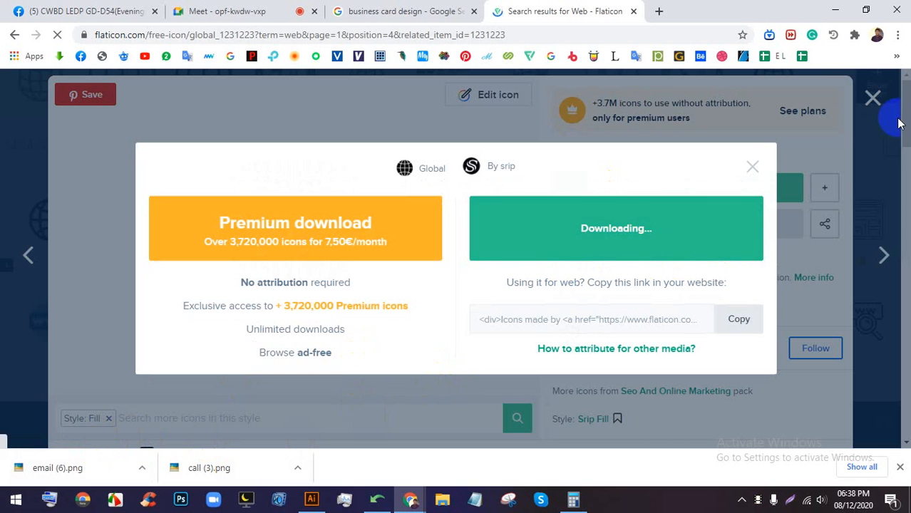
{"action": "left_click", "coordinate": [873, 97]}
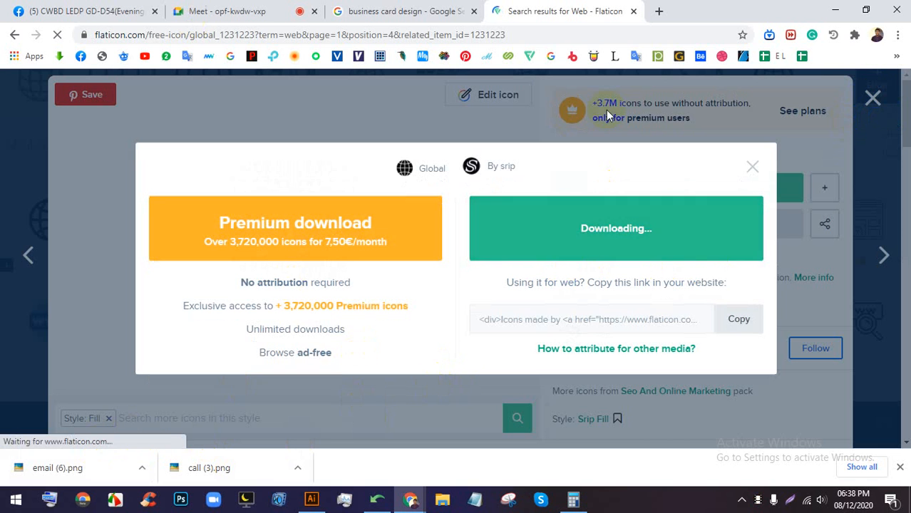
{"action": "left_click", "coordinate": [873, 99]}
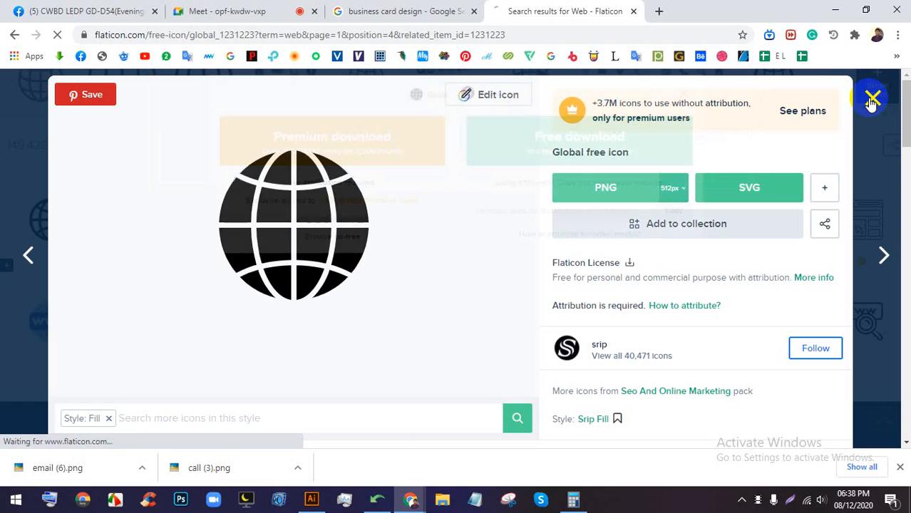
- Lightshot-capture the globe icon and paste the snapshot into BC.ai
{"action": "key", "text": "Print"}
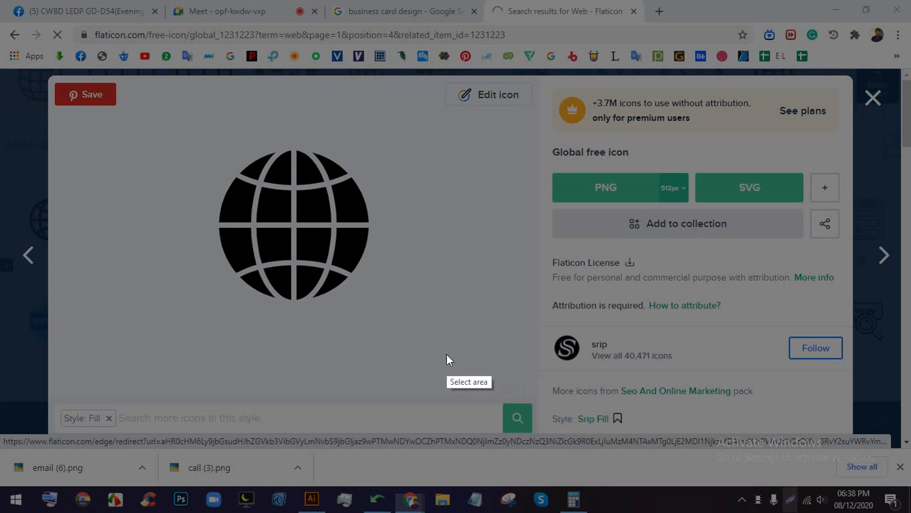
{"action": "left_click_drag", "start_coordinate": [385, 324], "coordinate": [205, 114]}
{"action": "left_click", "coordinate": [319, 332]}
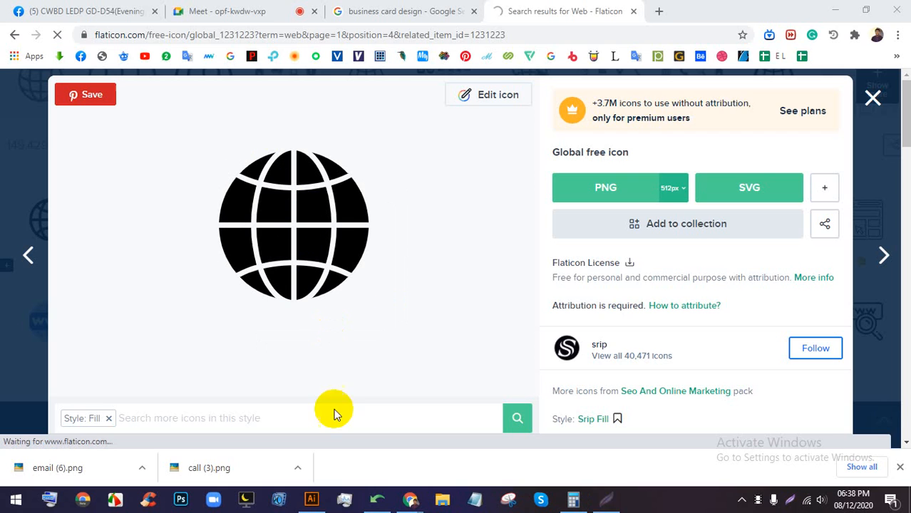
{"action": "left_click", "coordinate": [312, 499]}
{"action": "key", "text": "ctrl+v"}
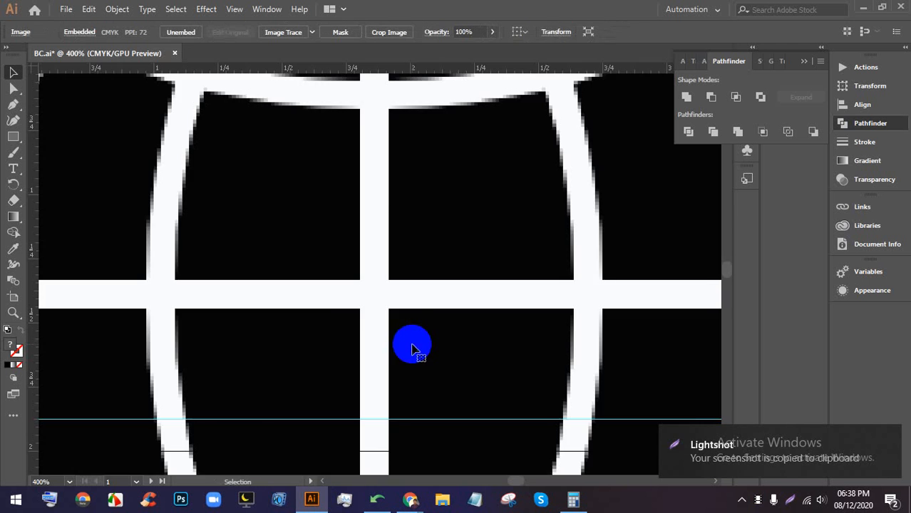
- Image Trace the globe as Black and White Logo, expand, ungroup and delete its white background
{"action": "scroll", "coordinate": [399, 306], "scroll_direction": "down", "scroll_amount": 6}
{"action": "left_click_drag", "start_coordinate": [384, 288], "coordinate": [253, 271]}
{"action": "scroll", "coordinate": [244, 267], "scroll_direction": "up", "scroll_amount": 2}
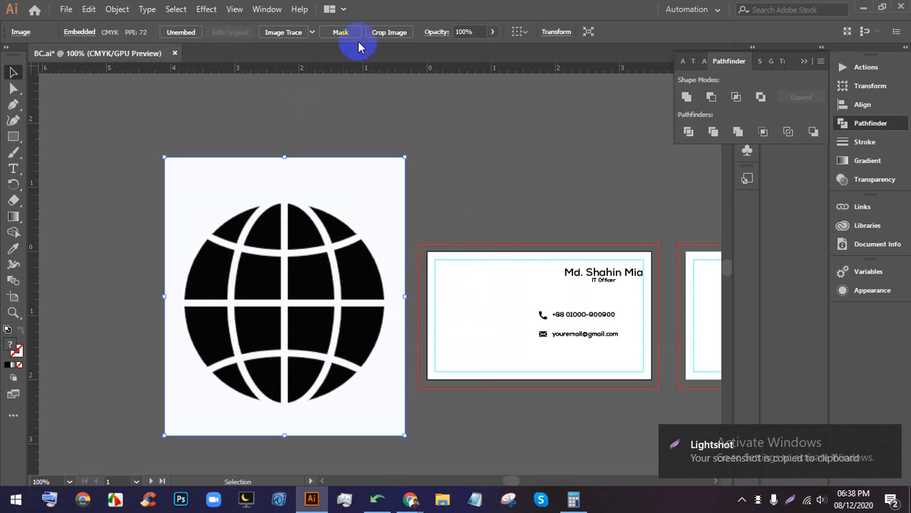
{"action": "left_click", "coordinate": [311, 32]}
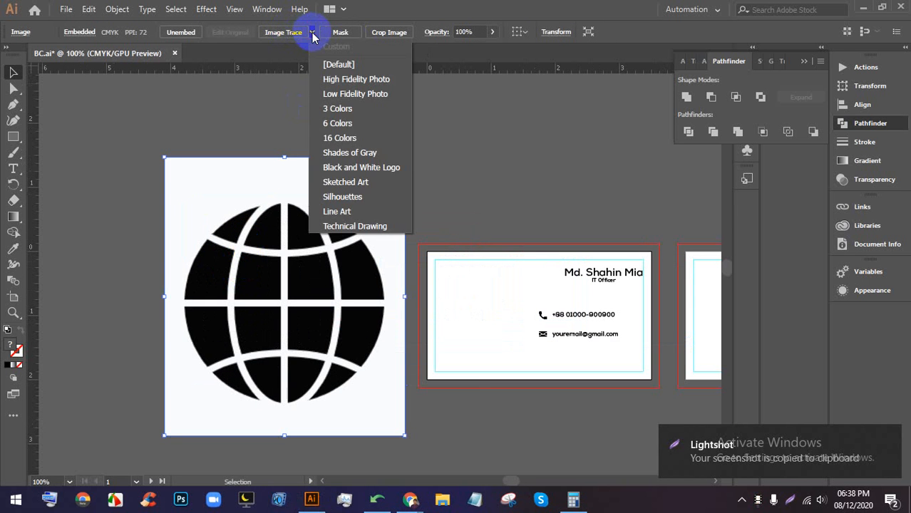
{"action": "left_click", "coordinate": [330, 168]}
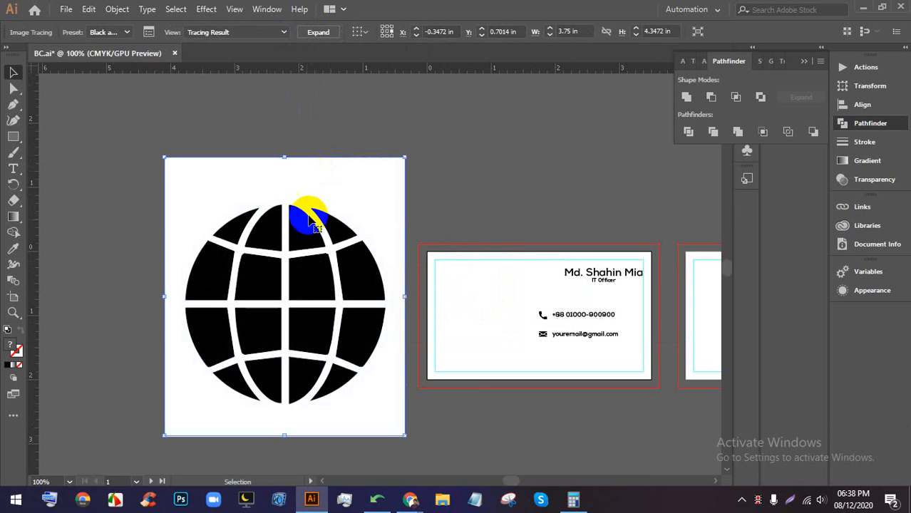
{"action": "left_click", "coordinate": [324, 34]}
{"action": "right_click", "coordinate": [357, 188]}
{"action": "left_click", "coordinate": [378, 297]}
{"action": "left_click", "coordinate": [518, 118]}
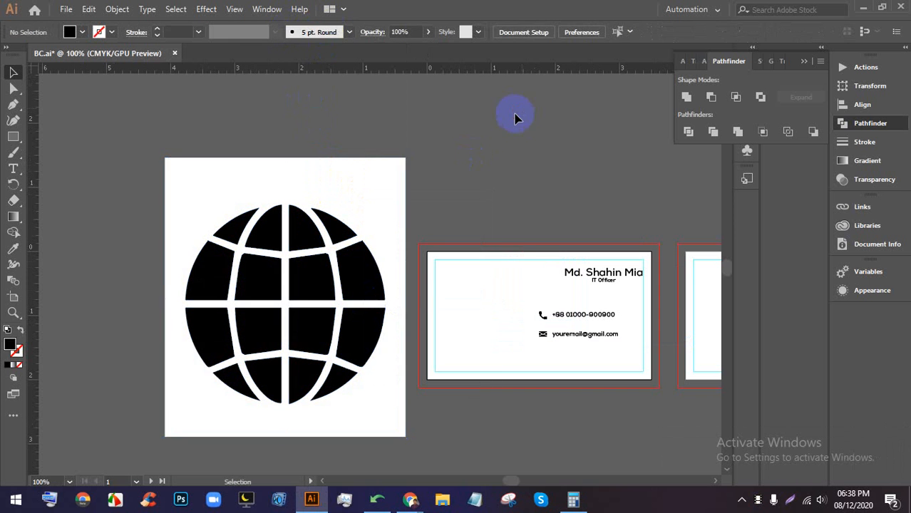
{"action": "left_click", "coordinate": [386, 177]}
{"action": "key", "text": "Delete"}
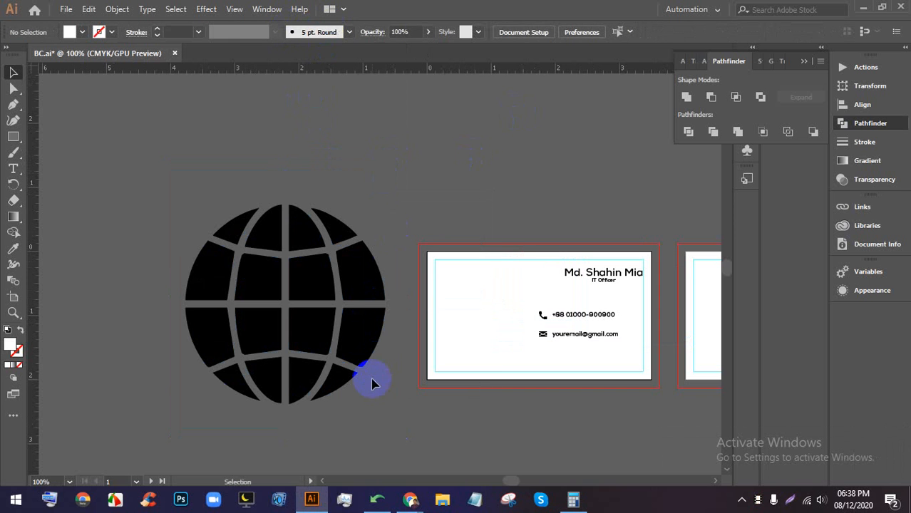
- Group the globe paths with Ctrl+G and move the globe onto the card
{"action": "left_click_drag", "start_coordinate": [363, 413], "coordinate": [116, 174]}
{"action": "key", "text": "a"}
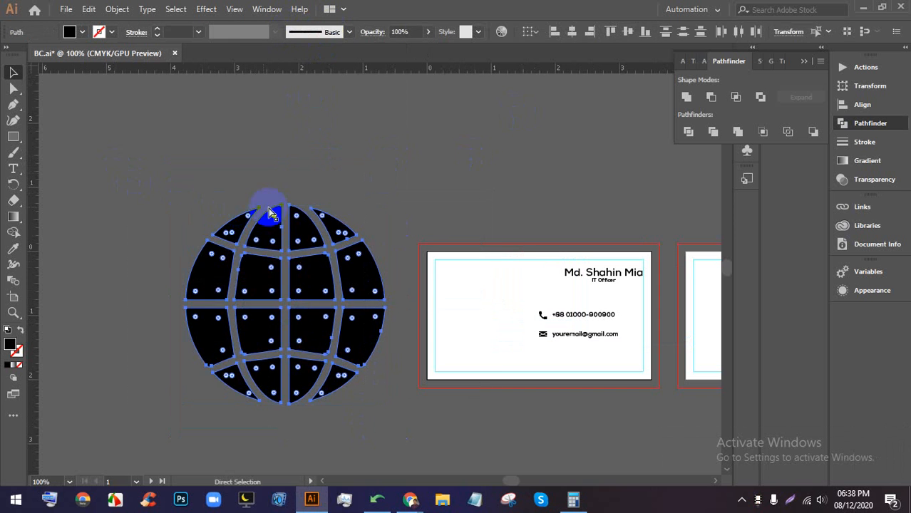
{"action": "key", "text": "ctrl+g"}
{"action": "left_click", "coordinate": [364, 214]}
{"action": "left_click", "coordinate": [342, 281]}
{"action": "left_click_drag", "start_coordinate": [341, 281], "coordinate": [534, 296]}
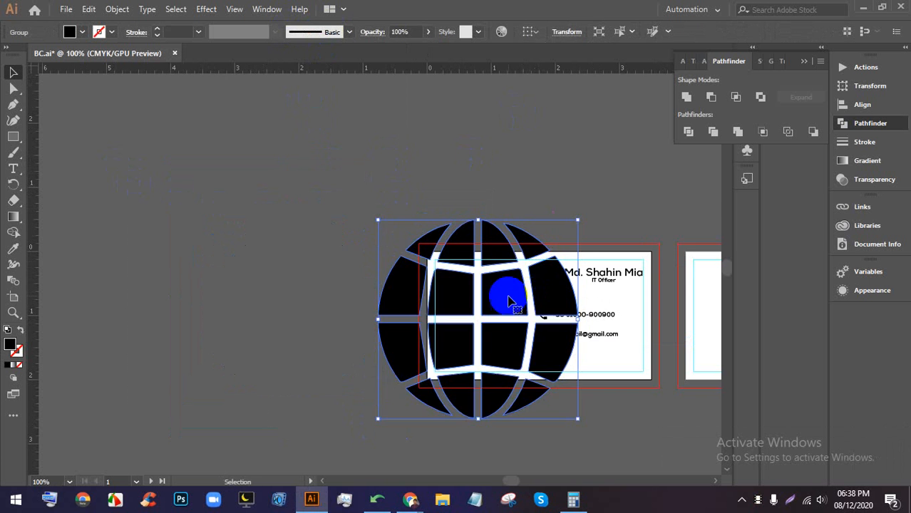
- Scale the globe icon down to about 0.13 in
{"action": "scroll", "coordinate": [509, 303], "scroll_direction": "up", "scroll_amount": 2}
{"action": "scroll", "coordinate": [474, 210], "scroll_direction": "down", "scroll_amount": 2}
{"action": "scroll", "coordinate": [457, 240], "scroll_direction": "down", "scroll_amount": 4}
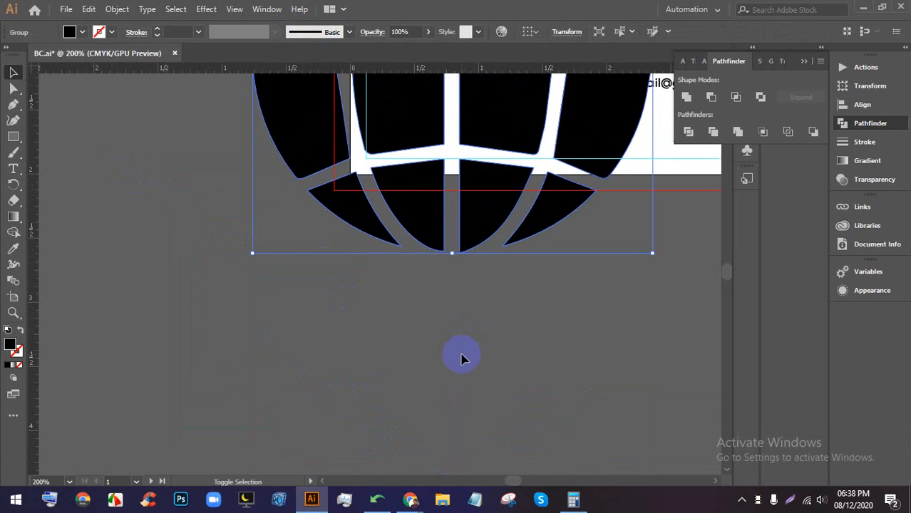
{"action": "scroll", "coordinate": [460, 359], "scroll_direction": "up", "scroll_amount": 3}
{"action": "left_click_drag", "start_coordinate": [450, 349], "coordinate": [452, 206]}
{"action": "scroll", "coordinate": [452, 200], "scroll_direction": "up", "scroll_amount": 6}
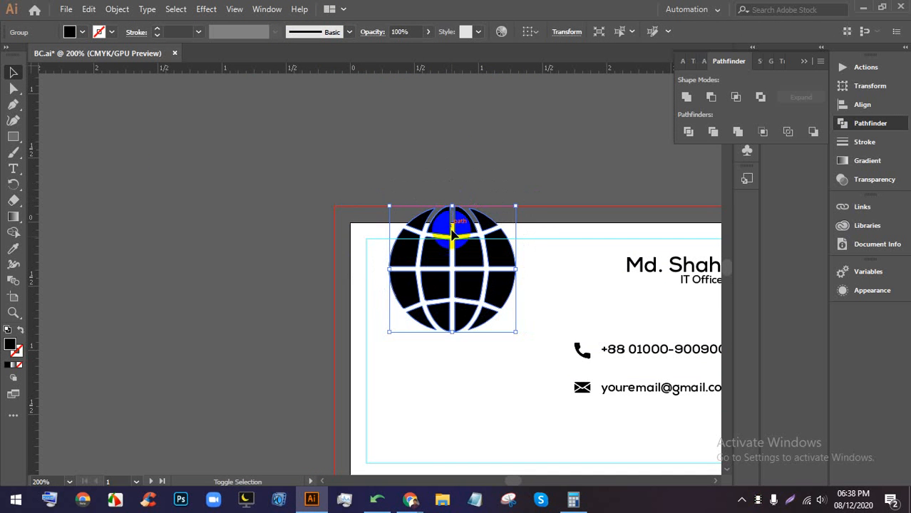
{"action": "left_click_drag", "start_coordinate": [452, 332], "coordinate": [452, 318]}
{"action": "left_click_drag", "start_coordinate": [444, 249], "coordinate": [444, 228]}
{"action": "scroll", "coordinate": [448, 226], "scroll_direction": "up", "scroll_amount": 6}
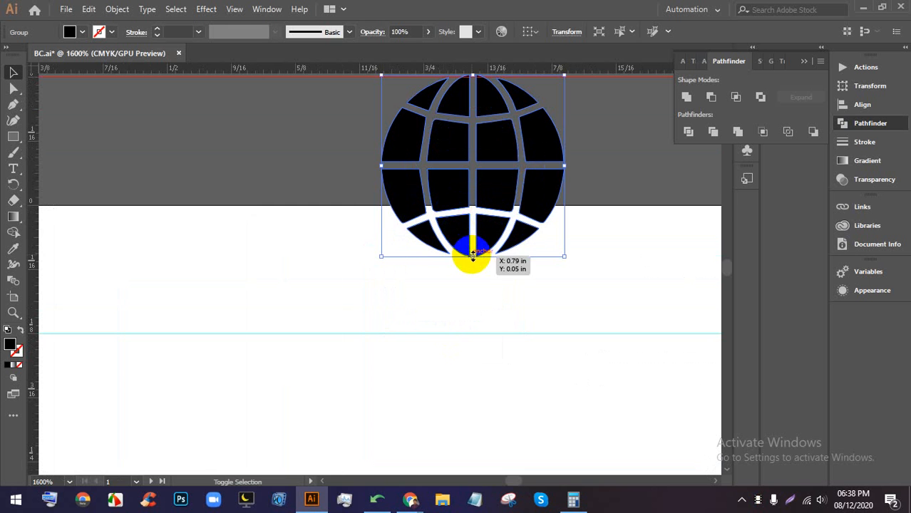
{"action": "left_click_drag", "start_coordinate": [472, 256], "coordinate": [471, 210]}
{"action": "scroll", "coordinate": [472, 210], "scroll_direction": "down", "scroll_amount": 6}
{"action": "left_click", "coordinate": [541, 195]}
{"action": "scroll", "coordinate": [499, 182], "scroll_direction": "down", "scroll_amount": 2}
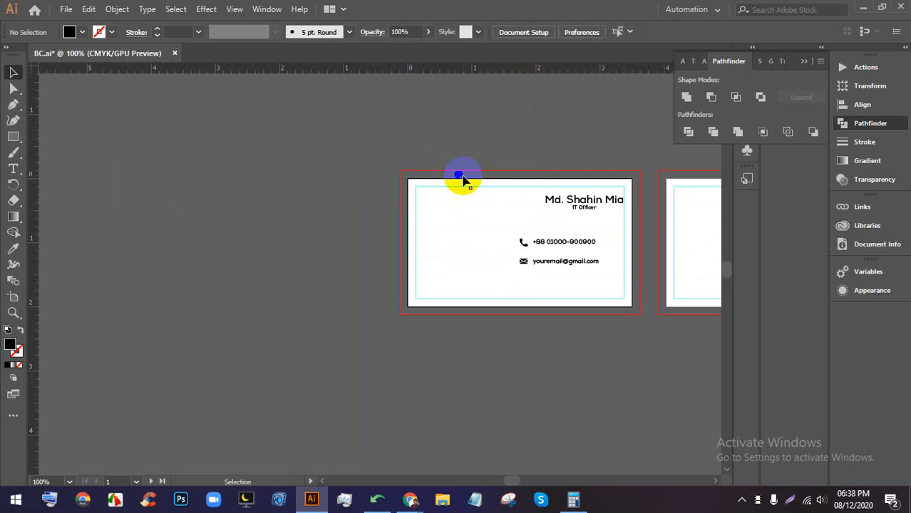
- Align the globe icon directly beneath the envelope icon
{"action": "left_click_drag", "start_coordinate": [460, 178], "coordinate": [528, 285]}
{"action": "scroll", "coordinate": [529, 285], "scroll_direction": "up", "scroll_amount": 5}
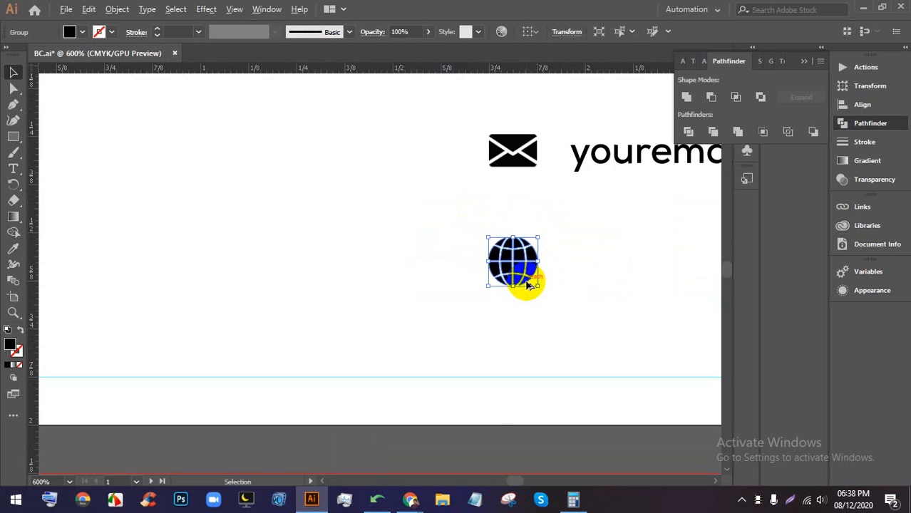
{"action": "scroll", "coordinate": [528, 285], "scroll_direction": "up", "scroll_amount": 4}
{"action": "scroll", "coordinate": [531, 299], "scroll_direction": "up", "scroll_amount": 5}
{"action": "left_click_drag", "start_coordinate": [464, 422], "coordinate": [477, 368]}
{"action": "scroll", "coordinate": [477, 321], "scroll_direction": "down", "scroll_amount": 3}
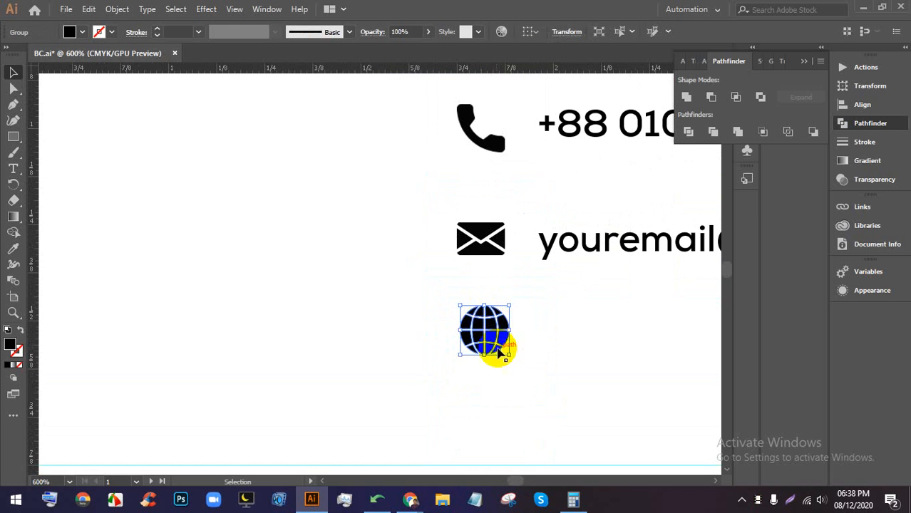
{"action": "left_click", "coordinate": [502, 240]}
{"action": "scroll", "coordinate": [425, 261], "scroll_direction": "down", "scroll_amount": 3}
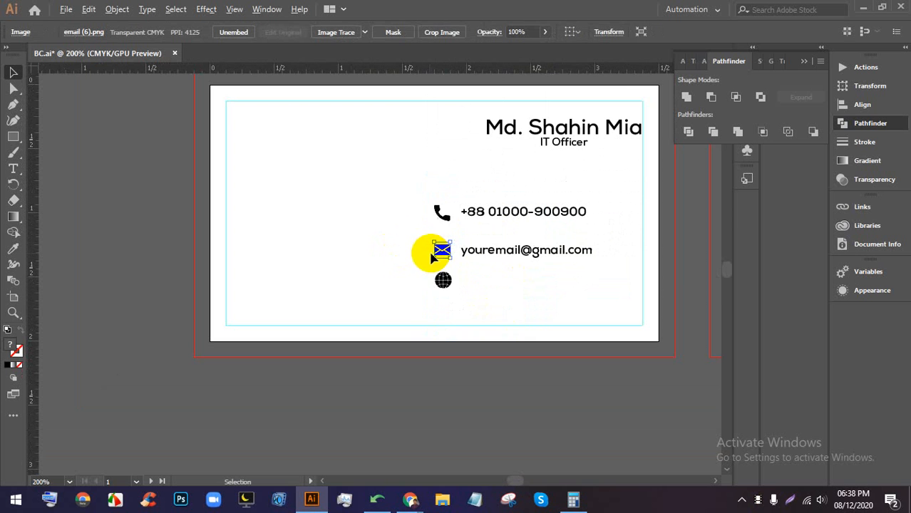
{"action": "scroll", "coordinate": [426, 267], "scroll_direction": "up", "scroll_amount": 3}
{"action": "left_click", "coordinate": [457, 335]}
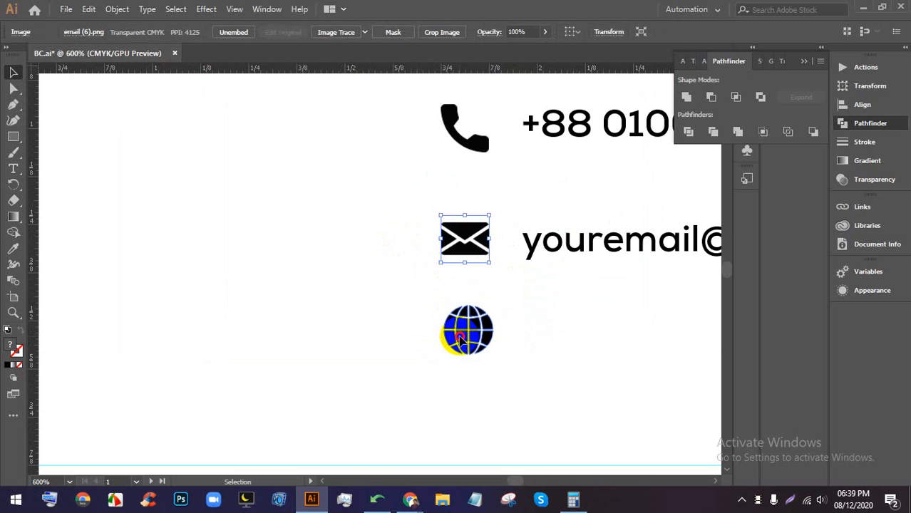
{"action": "left_click_drag", "start_coordinate": [478, 345], "coordinate": [476, 355]}
{"action": "scroll", "coordinate": [577, 264], "scroll_direction": "down", "scroll_amount": 1}
{"action": "left_click_drag", "start_coordinate": [624, 278], "coordinate": [419, 273]}
{"action": "left_click", "coordinate": [463, 204]}
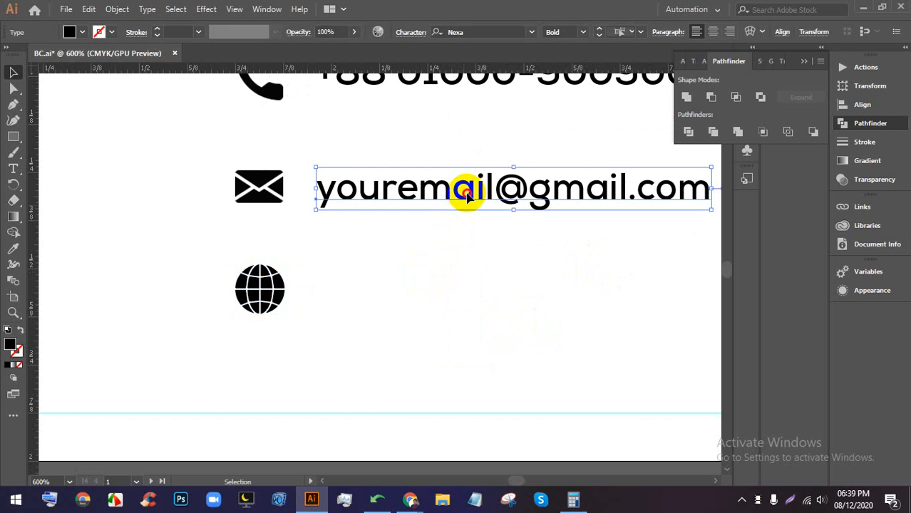
{"action": "left_click_drag", "start_coordinate": [467, 196], "coordinate": [102, 274]}
{"action": "key", "text": "ctrl+z"}
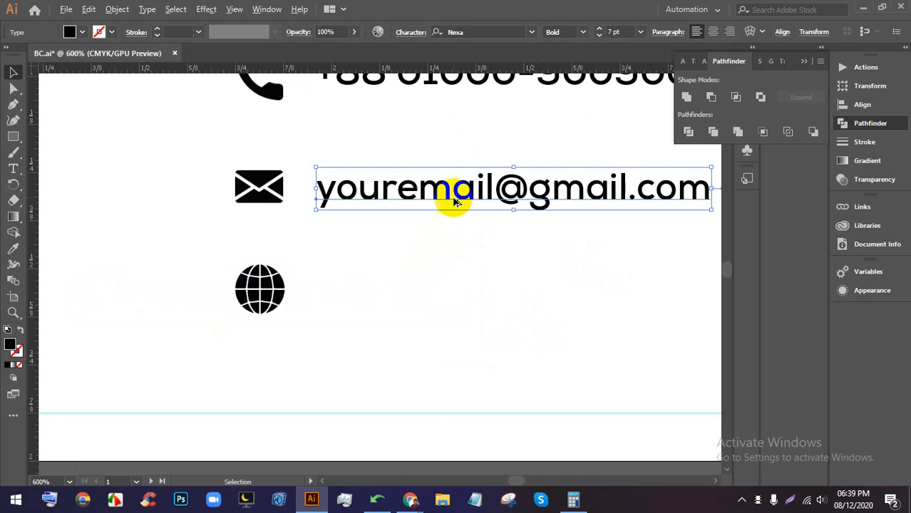
{"action": "left_click_drag", "start_coordinate": [456, 202], "coordinate": [450, 280]}
{"action": "triple_click", "coordinate": [456, 284]}
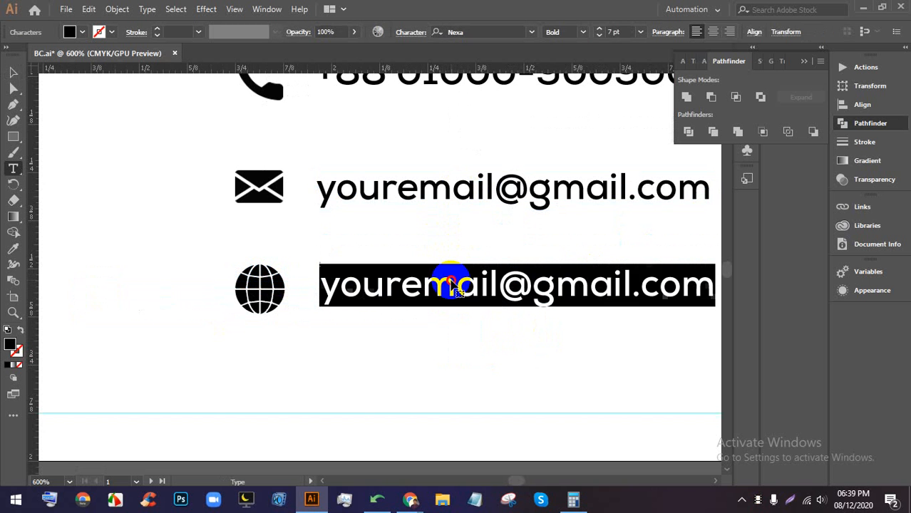
{"action": "type", "text": "www.yourweb"}
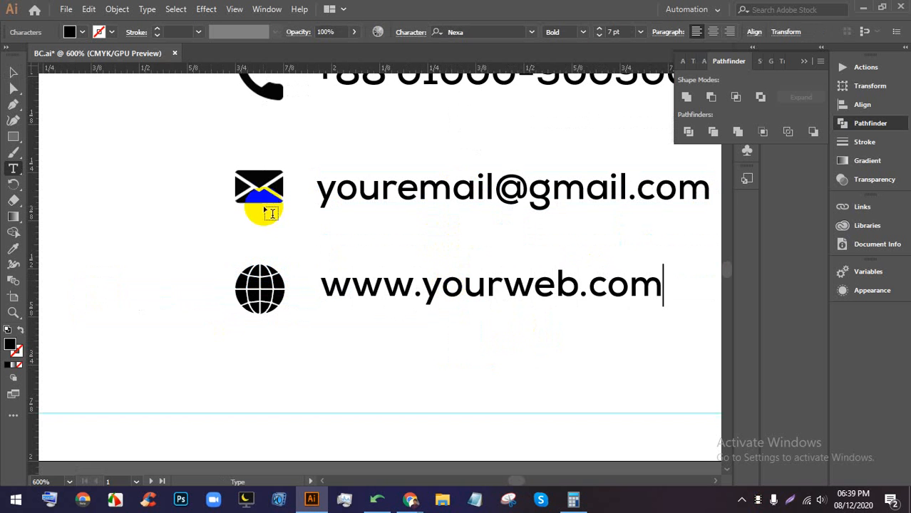
{"action": "left_click", "coordinate": [13, 74]}
{"action": "left_click_drag", "start_coordinate": [433, 284], "coordinate": [428, 291]}
{"action": "scroll", "coordinate": [421, 291], "scroll_direction": "down", "scroll_amount": 3}
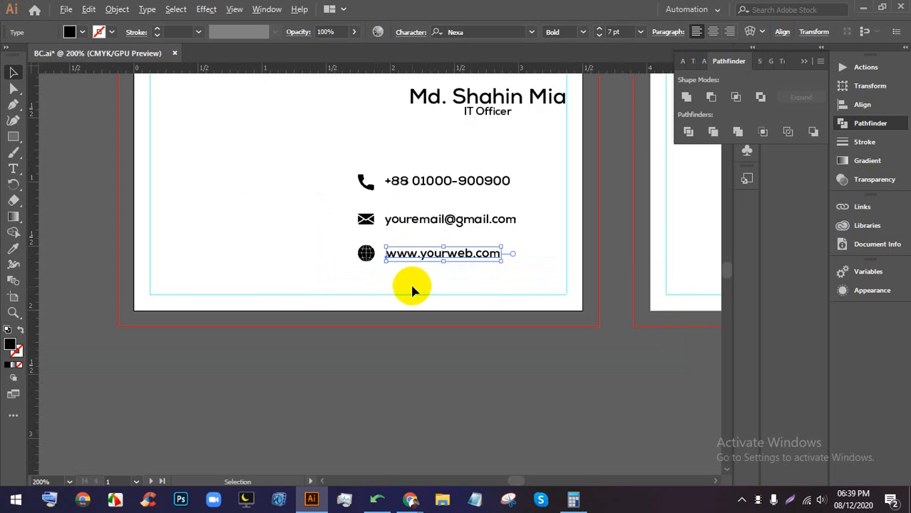
{"action": "scroll", "coordinate": [413, 291], "scroll_direction": "up", "scroll_amount": 2}
- Back in Flaticon, search for 'location' icons
{"action": "mouse_move", "coordinate": [413, 499]}
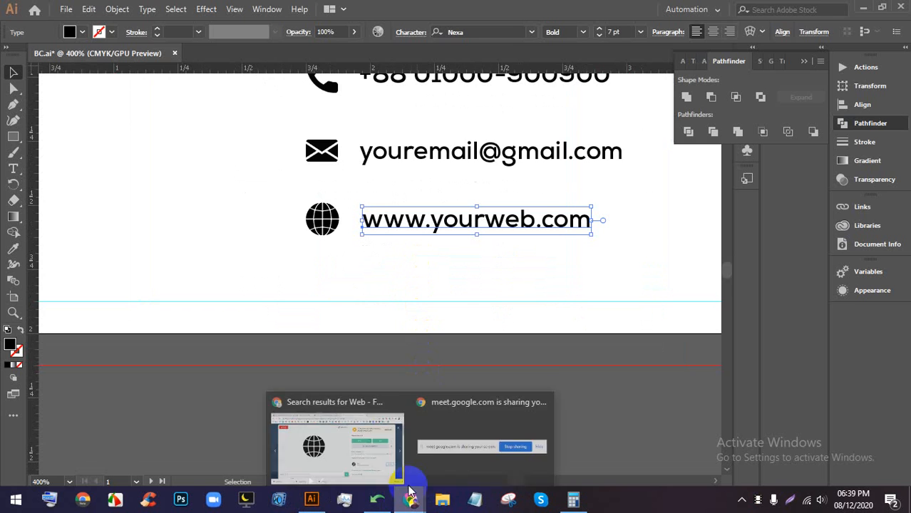
{"action": "left_click", "coordinate": [378, 441]}
{"action": "left_click", "coordinate": [863, 105]}
{"action": "left_click", "coordinate": [862, 105]}
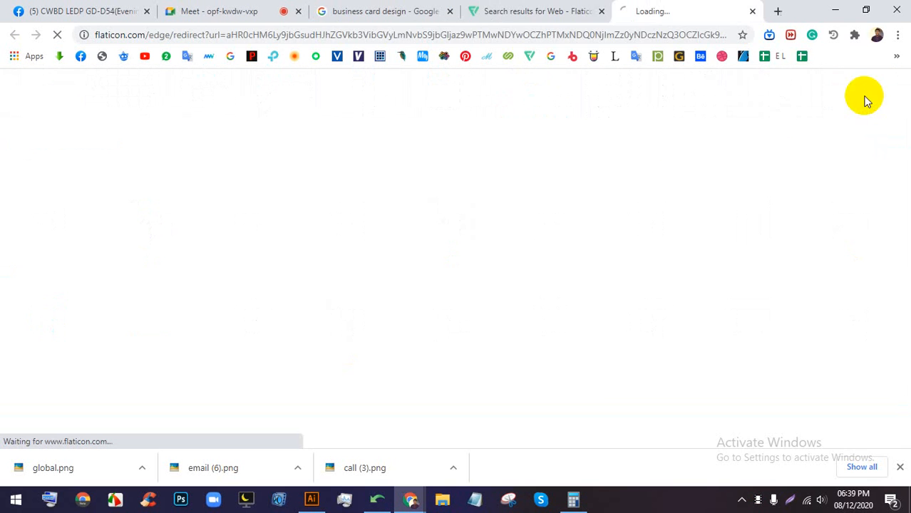
{"action": "left_click", "coordinate": [546, 11]}
{"action": "left_click", "coordinate": [753, 12]}
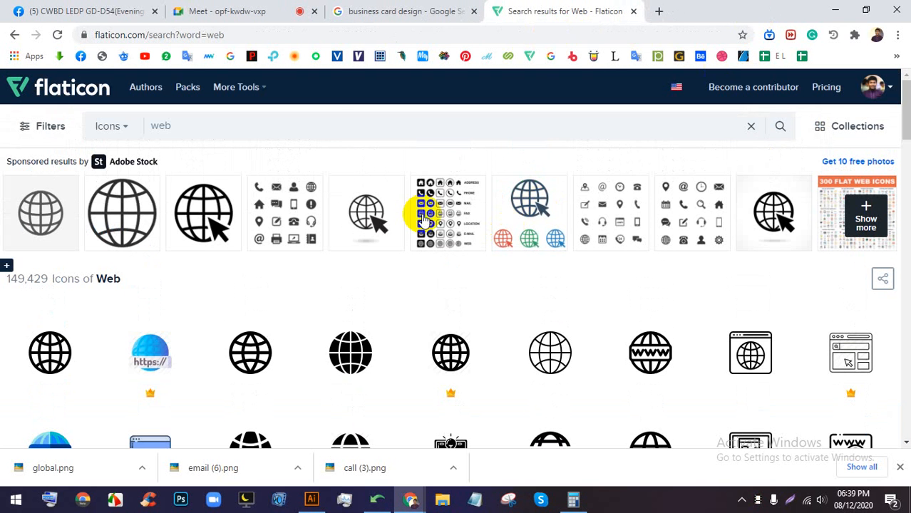
{"action": "left_click", "coordinate": [328, 129]}
{"action": "type", "text": "loca"}
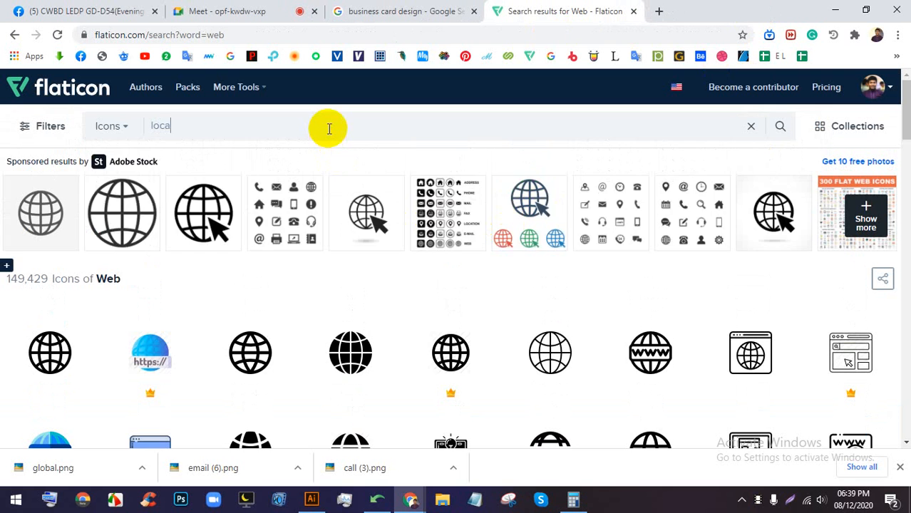
{"action": "type", "text": "tion"}
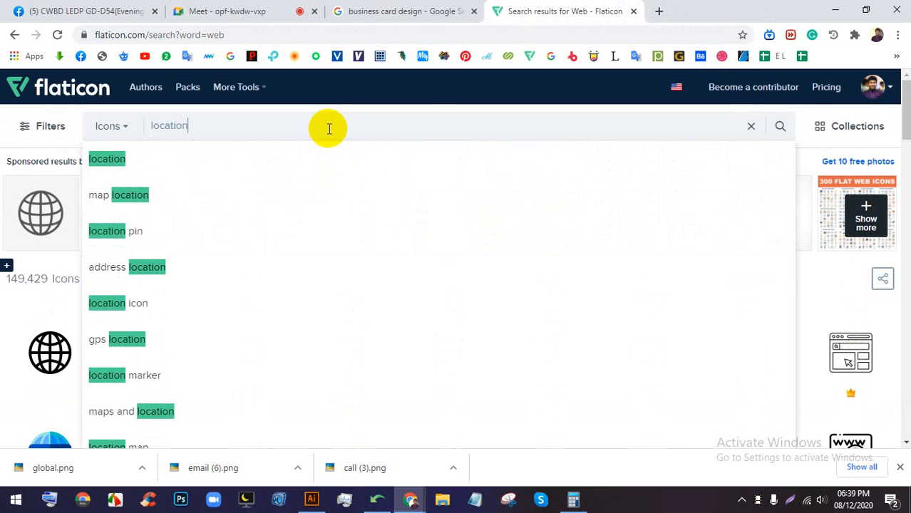
{"action": "left_click", "coordinate": [216, 162]}
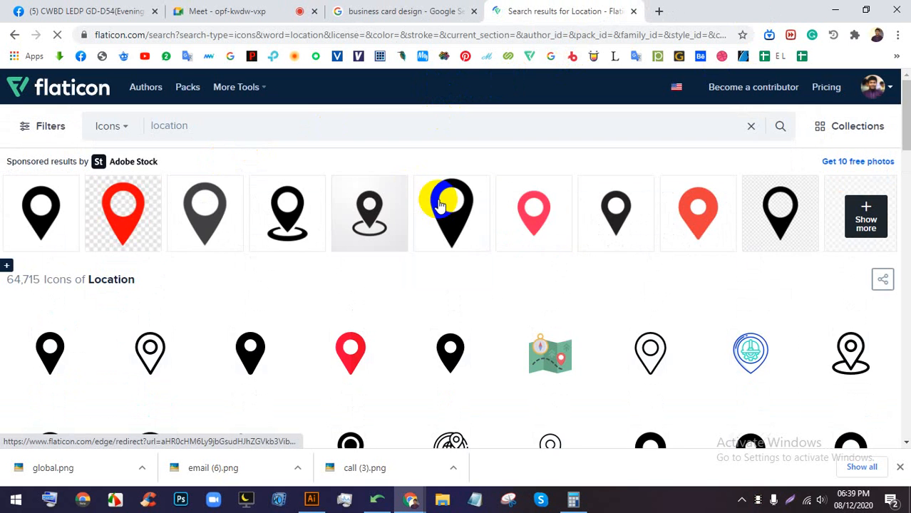
- Download the first black map pin as a free PNG and drag it into Illustrator
{"action": "scroll", "coordinate": [430, 333], "scroll_direction": "down", "scroll_amount": 1}
{"action": "scroll", "coordinate": [433, 337], "scroll_direction": "down", "scroll_amount": 1}
{"action": "left_click", "coordinate": [45, 219]}
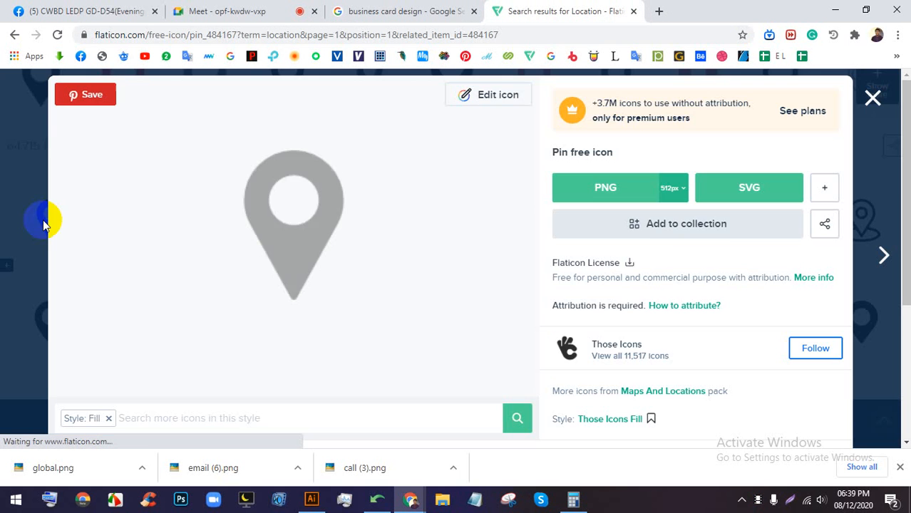
{"action": "left_click", "coordinate": [610, 189]}
{"action": "left_click", "coordinate": [626, 248]}
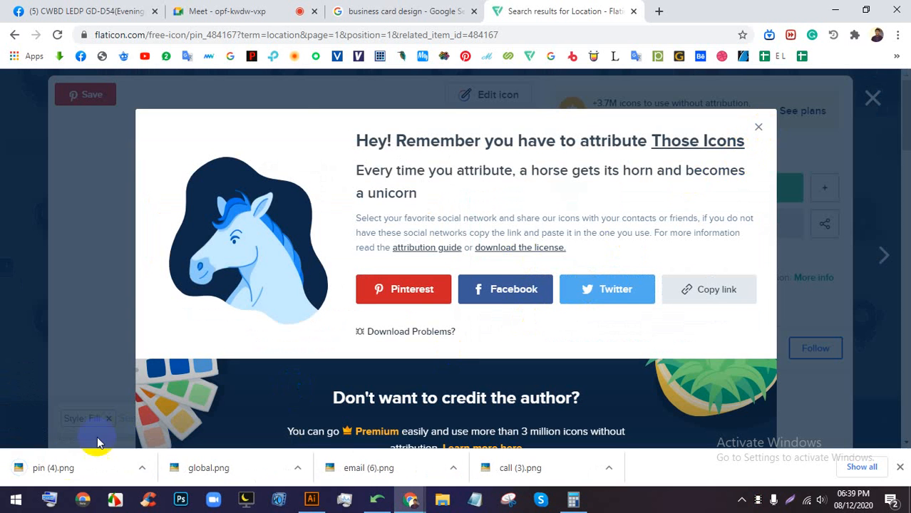
{"action": "left_click_drag", "start_coordinate": [50, 468], "coordinate": [417, 274]}
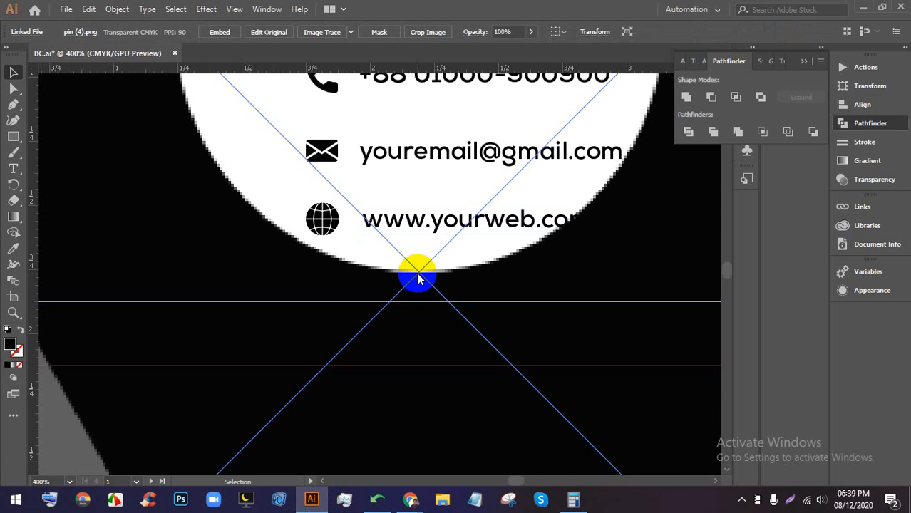
- Embed the pin image and scale it down to match the other icons
{"action": "scroll", "coordinate": [417, 273], "scroll_direction": "down", "scroll_amount": 5}
{"action": "scroll", "coordinate": [398, 219], "scroll_direction": "up", "scroll_amount": 2}
{"action": "scroll", "coordinate": [431, 325], "scroll_direction": "up", "scroll_amount": 2}
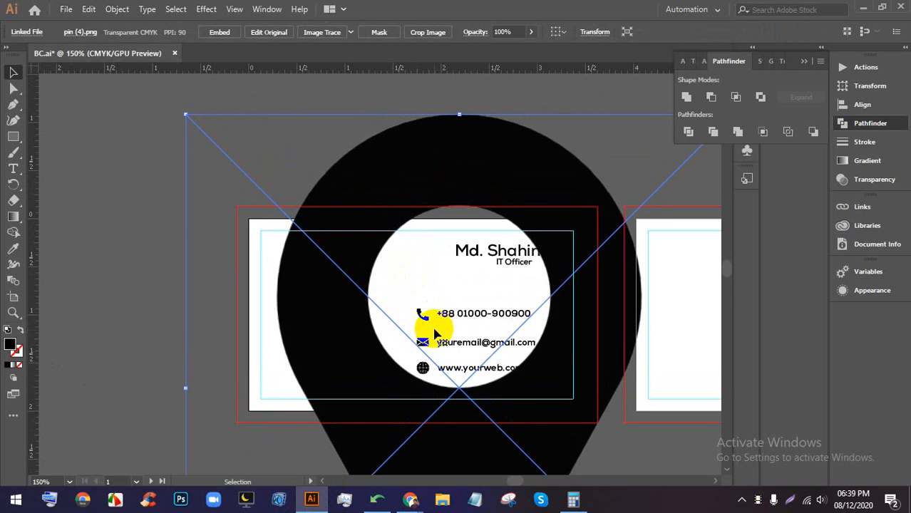
{"action": "left_click", "coordinate": [230, 34]}
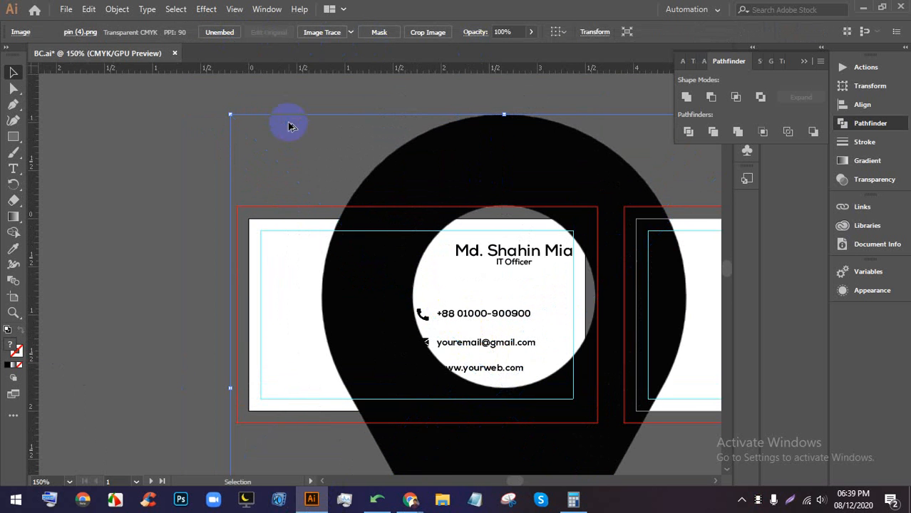
{"action": "scroll", "coordinate": [291, 125], "scroll_direction": "down", "scroll_amount": 2}
{"action": "left_click_drag", "start_coordinate": [385, 369], "coordinate": [417, 210]}
{"action": "scroll", "coordinate": [414, 146], "scroll_direction": "up", "scroll_amount": 2}
{"action": "left_click_drag", "start_coordinate": [412, 146], "coordinate": [505, 237]}
{"action": "scroll", "coordinate": [498, 235], "scroll_direction": "down", "scroll_amount": 1}
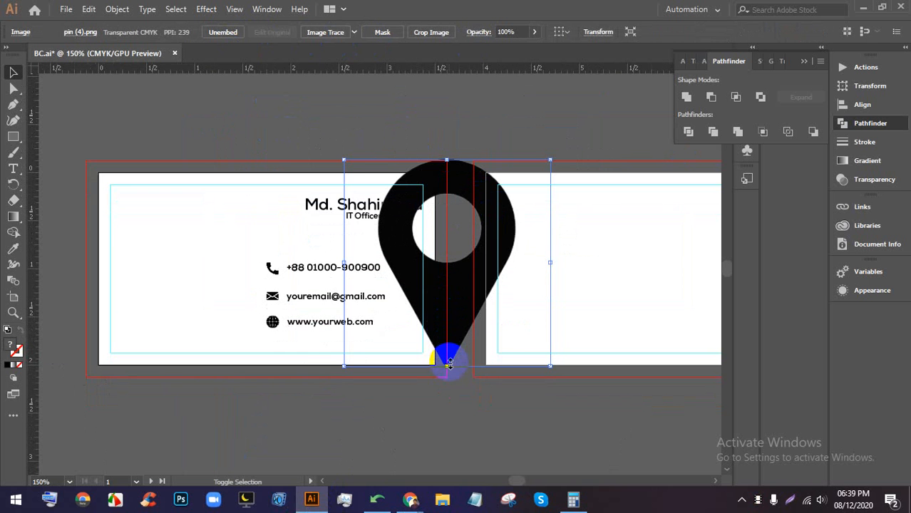
{"action": "left_click_drag", "start_coordinate": [449, 364], "coordinate": [433, 167]}
{"action": "scroll", "coordinate": [434, 167], "scroll_direction": "up", "scroll_amount": 5}
{"action": "left_click_drag", "start_coordinate": [500, 169], "coordinate": [475, 173]}
{"action": "left_click_drag", "start_coordinate": [473, 219], "coordinate": [469, 184]}
{"action": "scroll", "coordinate": [470, 184], "scroll_direction": "up", "scroll_amount": 1}
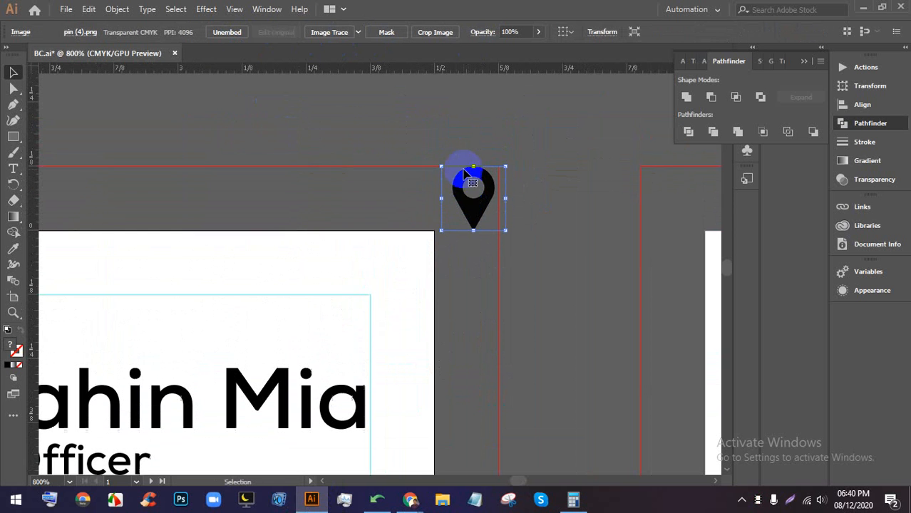
{"action": "scroll", "coordinate": [470, 192], "scroll_direction": "up", "scroll_amount": 2}
{"action": "key", "text": "Left"}
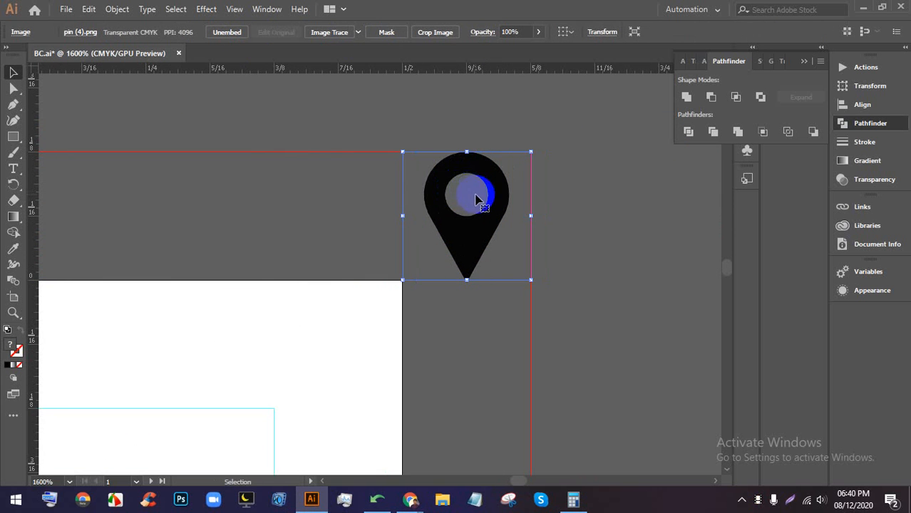
- Position the pin icon directly beneath the globe icon
{"action": "scroll", "coordinate": [475, 196], "scroll_direction": "down", "scroll_amount": 7}
{"action": "scroll", "coordinate": [486, 193], "scroll_direction": "up", "scroll_amount": 2}
{"action": "left_click_drag", "start_coordinate": [452, 281], "coordinate": [559, 189]}
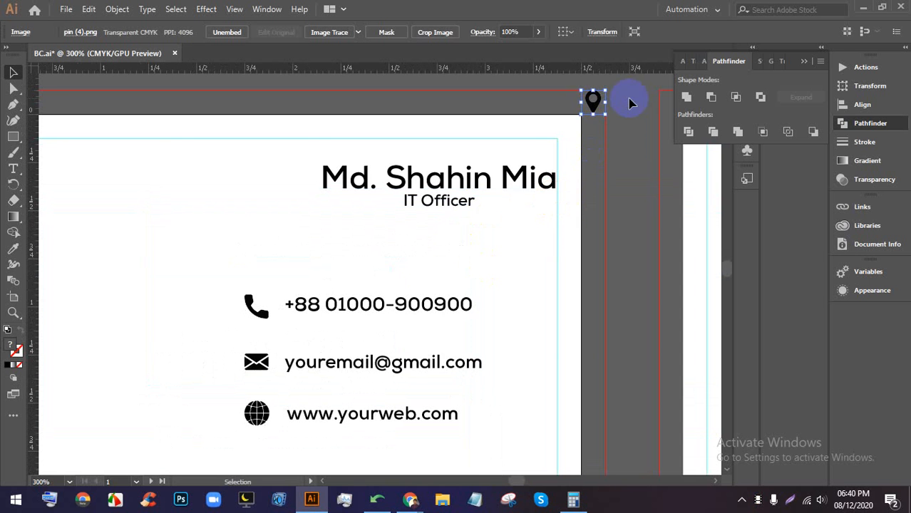
{"action": "left_click_drag", "start_coordinate": [596, 102], "coordinate": [280, 440]}
{"action": "left_click_drag", "start_coordinate": [342, 408], "coordinate": [546, 133]}
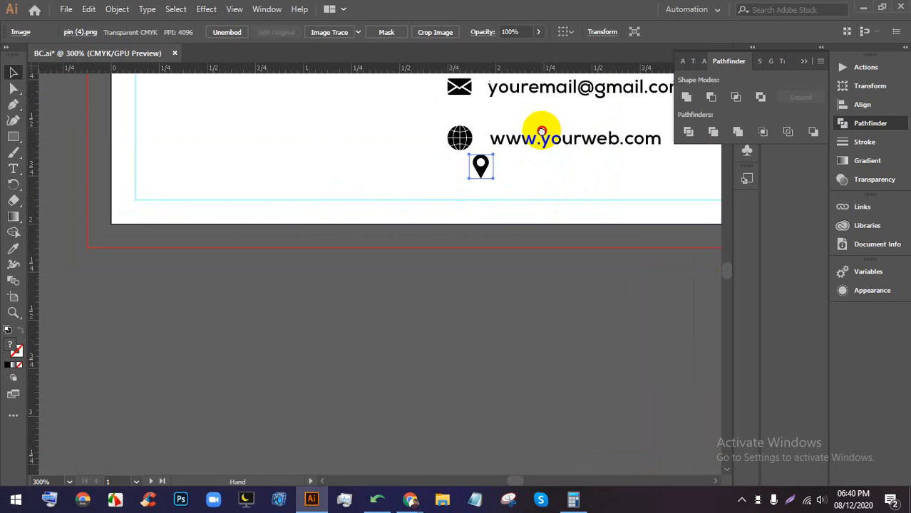
{"action": "scroll", "coordinate": [509, 140], "scroll_direction": "up", "scroll_amount": 3}
{"action": "left_click_drag", "start_coordinate": [466, 187], "coordinate": [426, 218]}
- Copy the web address text beside the pin and start replacing it with 'y'
{"action": "left_click_drag", "start_coordinate": [547, 204], "coordinate": [434, 206]}
{"action": "left_click", "coordinate": [474, 195]}
{"action": "left_click_drag", "start_coordinate": [481, 127], "coordinate": [476, 216]}
{"action": "double_click", "coordinate": [475, 215]}
{"action": "key", "text": "ctrl+a"}
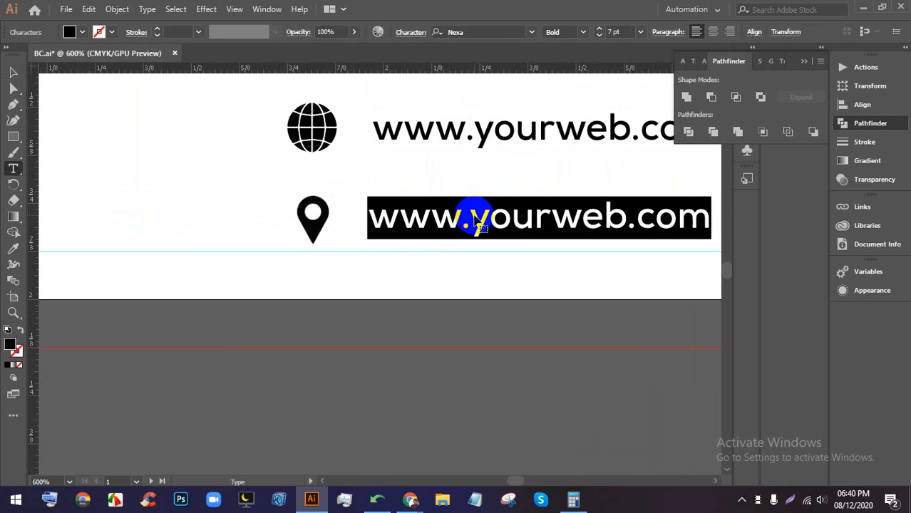
{"action": "scroll", "coordinate": [478, 214], "scroll_direction": "down", "scroll_amount": 3}
{"action": "scroll", "coordinate": [485, 203], "scroll_direction": "up", "scroll_amount": 2}
{"action": "type", "text": "y"}
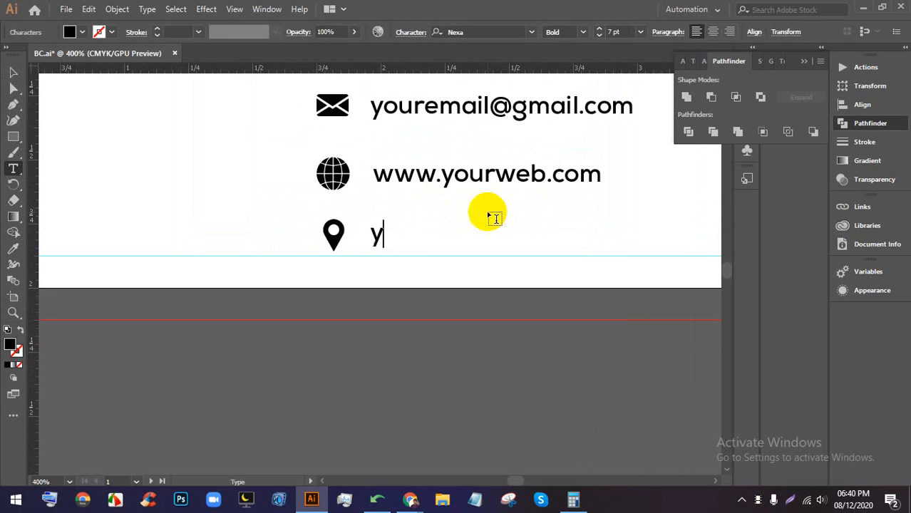
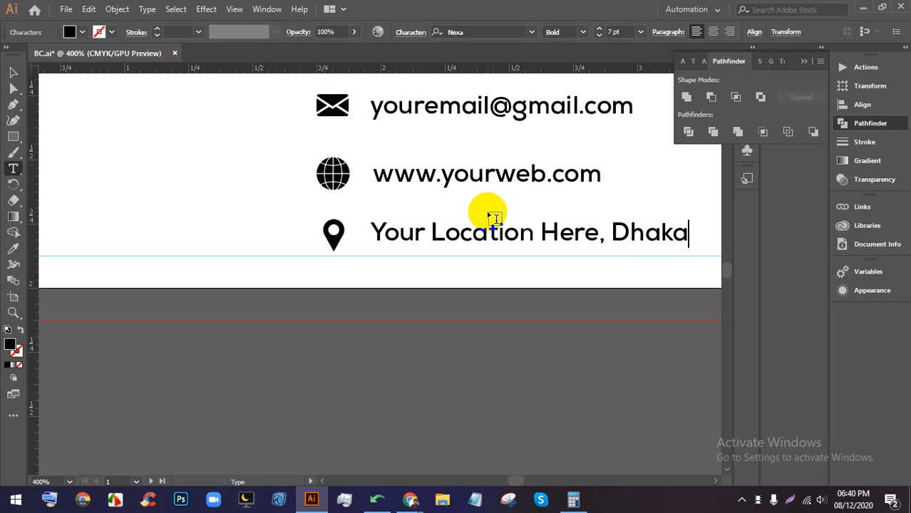
- Commit the 'Your Location Here, Dhaka.' line and deselect it
{"action": "scroll", "coordinate": [489, 214], "scroll_direction": "down", "scroll_amount": 3}
{"action": "scroll", "coordinate": [492, 217], "scroll_direction": "up", "scroll_amount": 5}
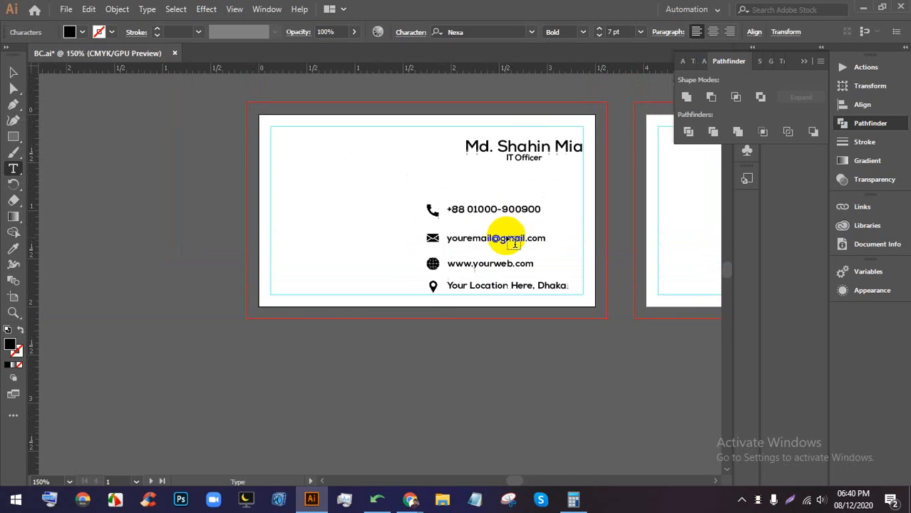
{"action": "left_click", "coordinate": [13, 74]}
{"action": "scroll", "coordinate": [422, 239], "scroll_direction": "up", "scroll_amount": 3}
{"action": "left_click", "coordinate": [582, 235]}
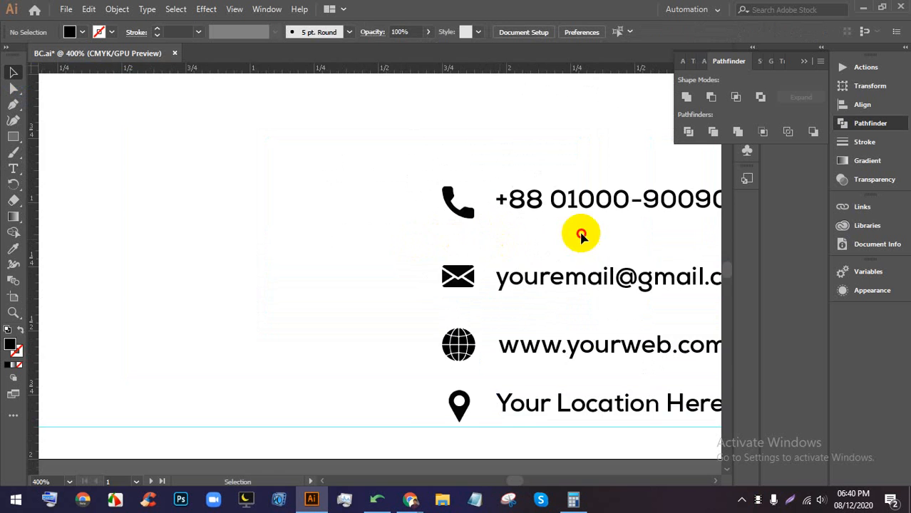
- Center the four contact icons on one vertical axis
{"action": "left_click_drag", "start_coordinate": [582, 236], "coordinate": [478, 251]}
{"action": "scroll", "coordinate": [482, 241], "scroll_direction": "down", "scroll_amount": 1}
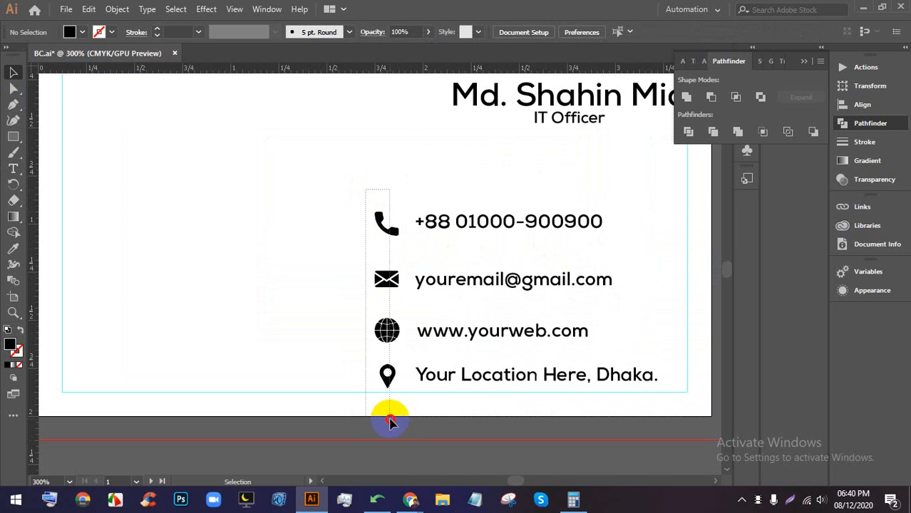
{"action": "left_click_drag", "start_coordinate": [390, 422], "coordinate": [393, 423]}
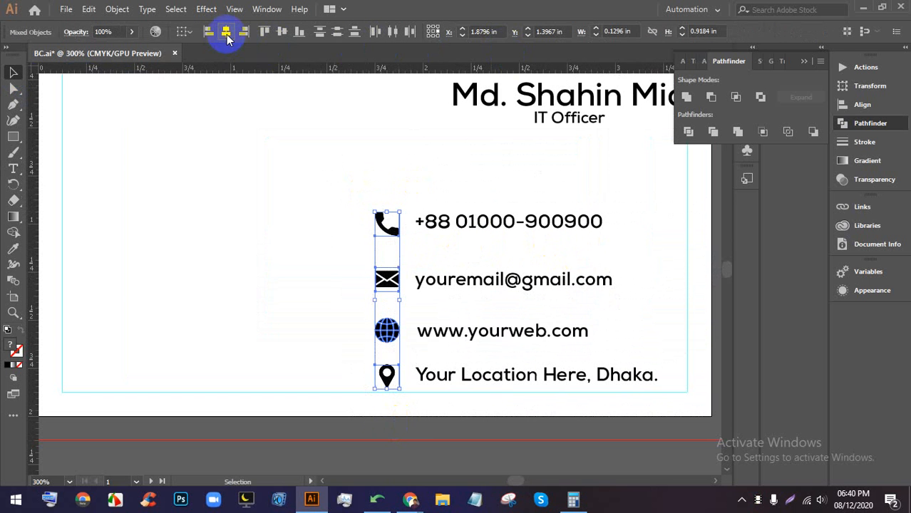
{"action": "left_click", "coordinate": [227, 35]}
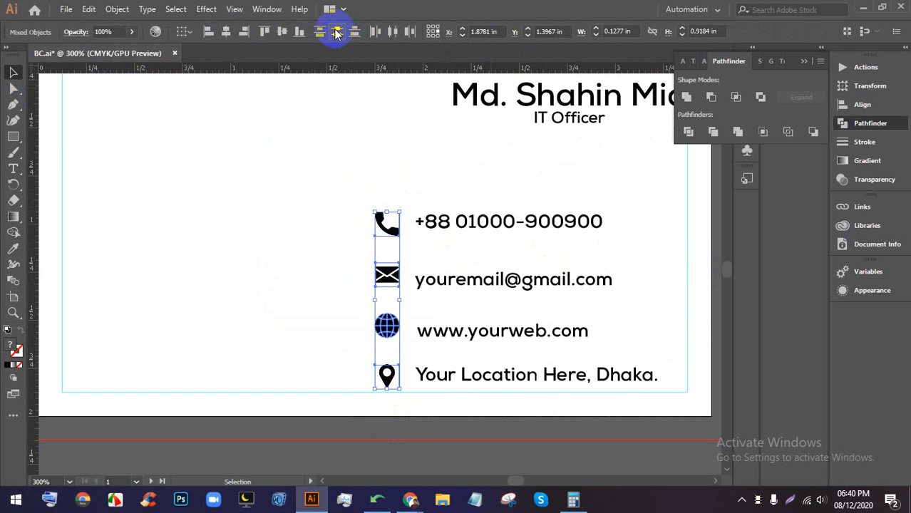
{"action": "left_click", "coordinate": [516, 171]}
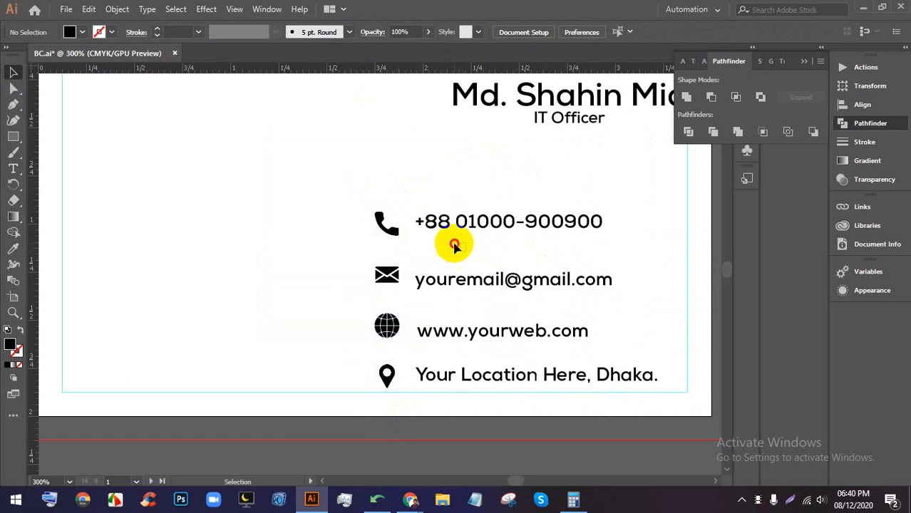
{"action": "left_click_drag", "start_coordinate": [435, 175], "coordinate": [465, 405]}
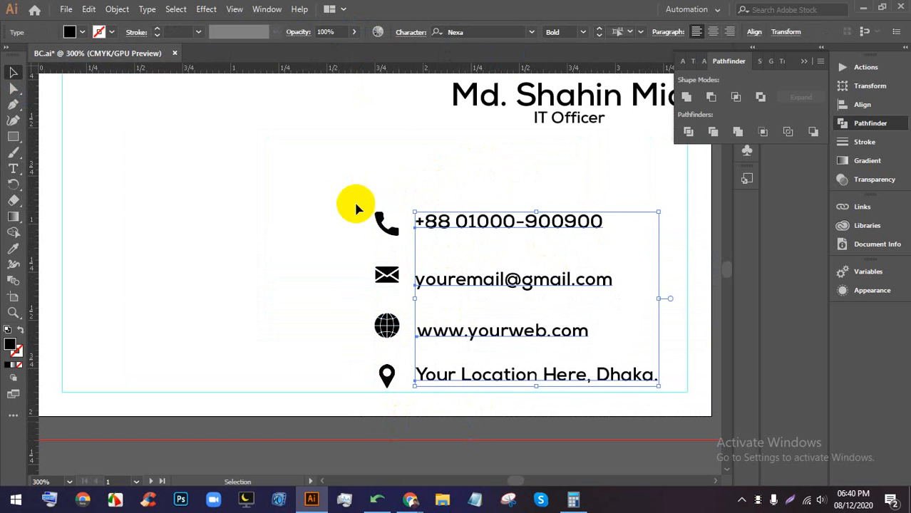
{"action": "left_click", "coordinate": [744, 33]}
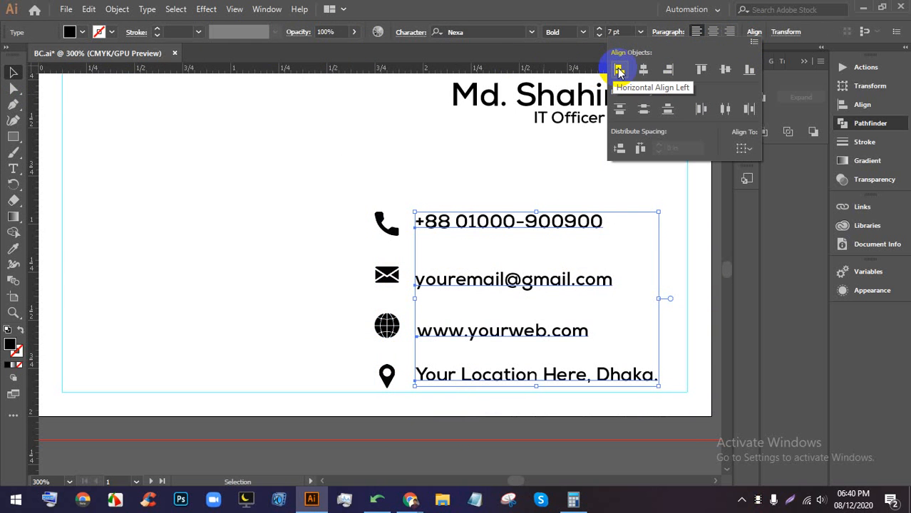
{"action": "left_click", "coordinate": [642, 268]}
- Vertically center the phone, envelope, globe and pin icons with their text lines
{"action": "left_click_drag", "start_coordinate": [360, 203], "coordinate": [617, 240]}
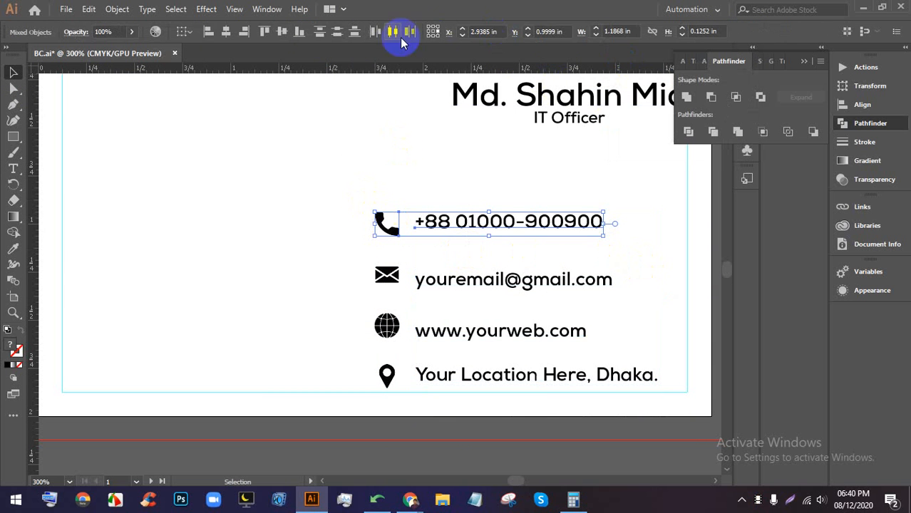
{"action": "left_click", "coordinate": [282, 32]}
{"action": "left_click", "coordinate": [396, 268]}
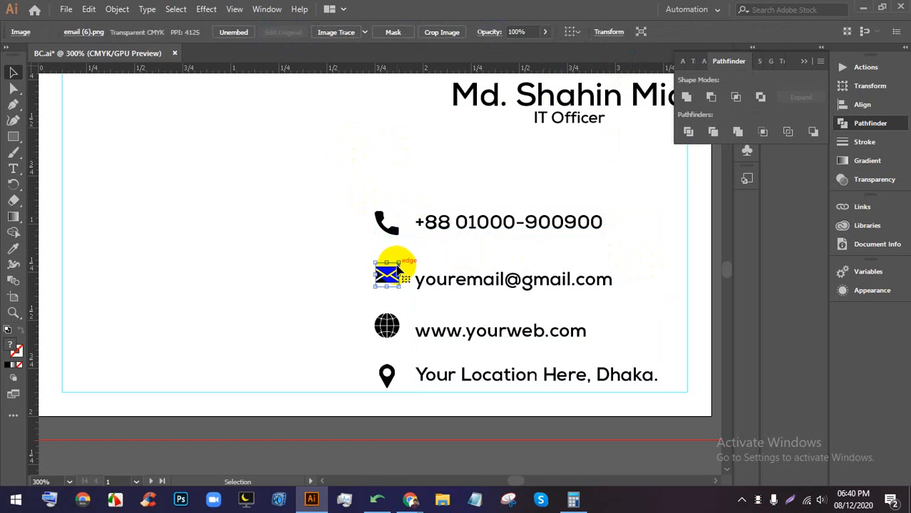
{"action": "left_click", "coordinate": [345, 258]}
{"action": "left_click_drag", "start_coordinate": [345, 259], "coordinate": [500, 303]}
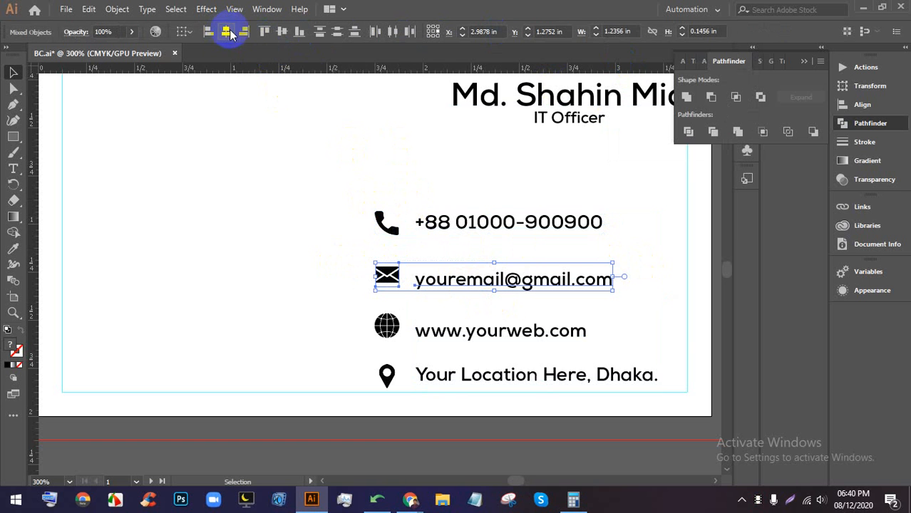
{"action": "left_click", "coordinate": [281, 32]}
{"action": "left_click_drag", "start_coordinate": [358, 311], "coordinate": [488, 344]}
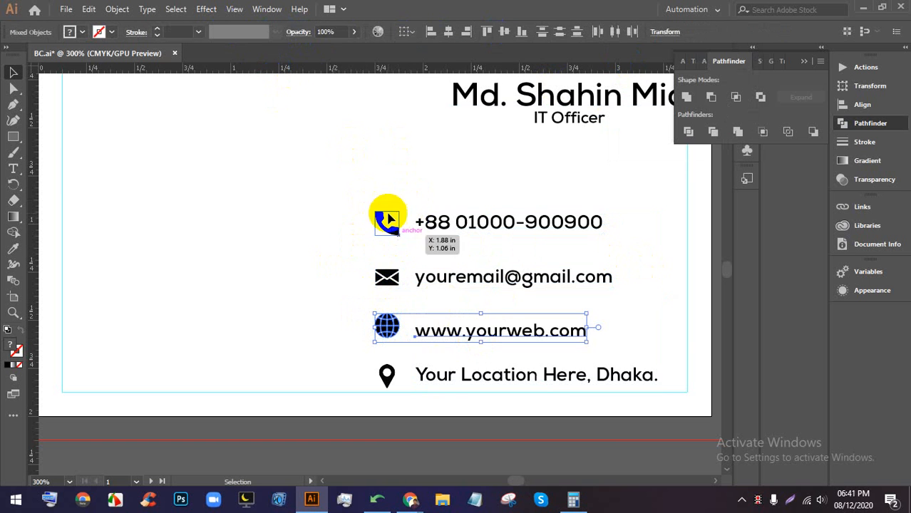
{"action": "left_click", "coordinate": [500, 34]}
{"action": "left_click", "coordinate": [430, 354]}
{"action": "left_click_drag", "start_coordinate": [390, 380], "coordinate": [457, 372]}
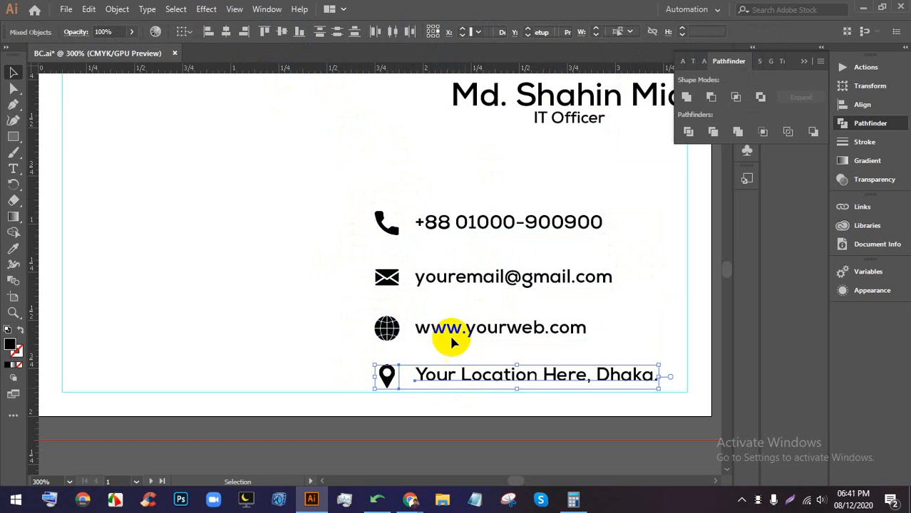
{"action": "left_click", "coordinate": [283, 36]}
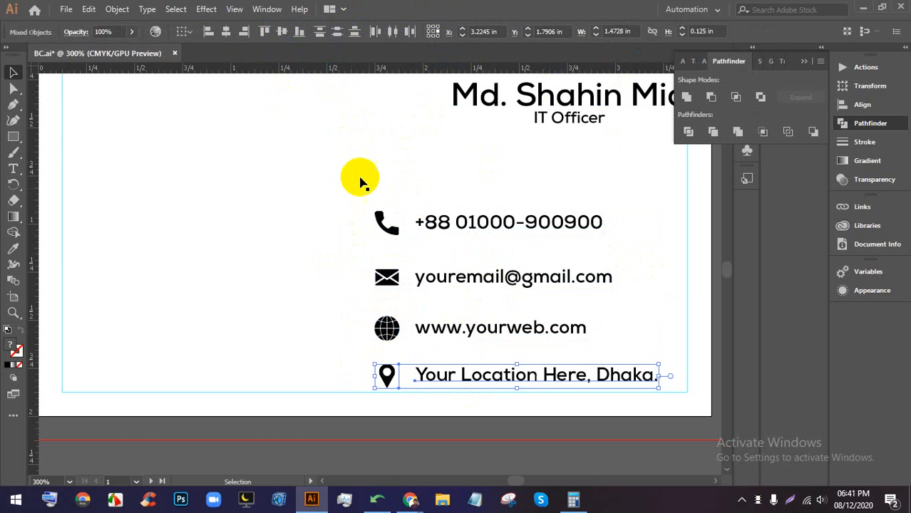
{"action": "left_click", "coordinate": [630, 312]}
- Align the four contact rows with each other and distribute them evenly
{"action": "left_click_drag", "start_coordinate": [337, 181], "coordinate": [538, 238]}
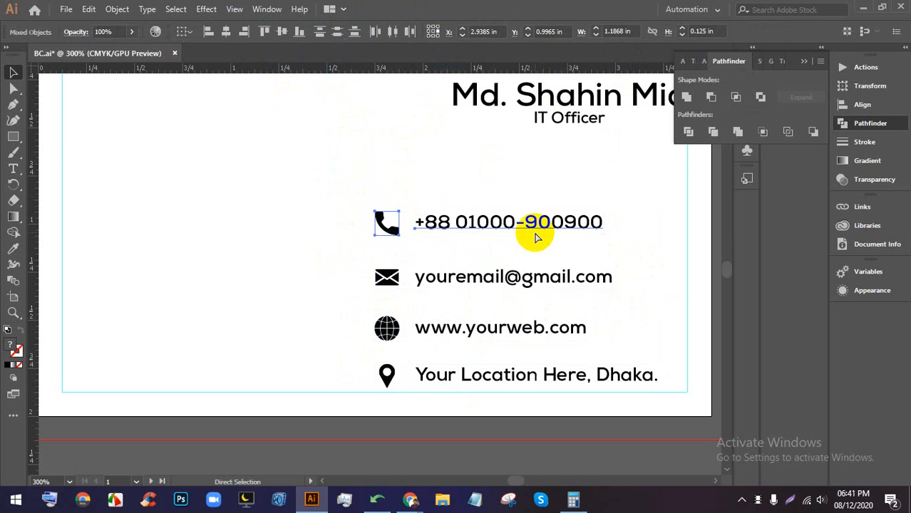
{"action": "left_click_drag", "start_coordinate": [365, 258], "coordinate": [543, 285]}
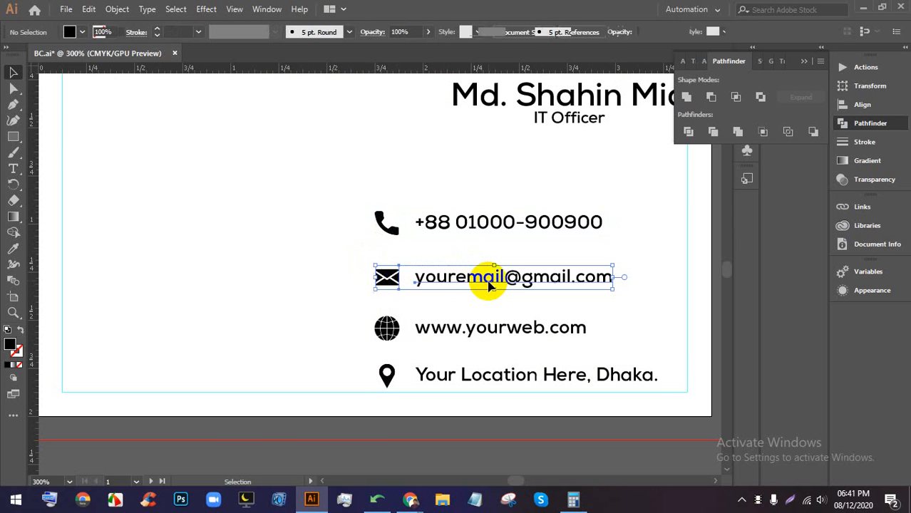
{"action": "left_click_drag", "start_coordinate": [354, 303], "coordinate": [525, 336]}
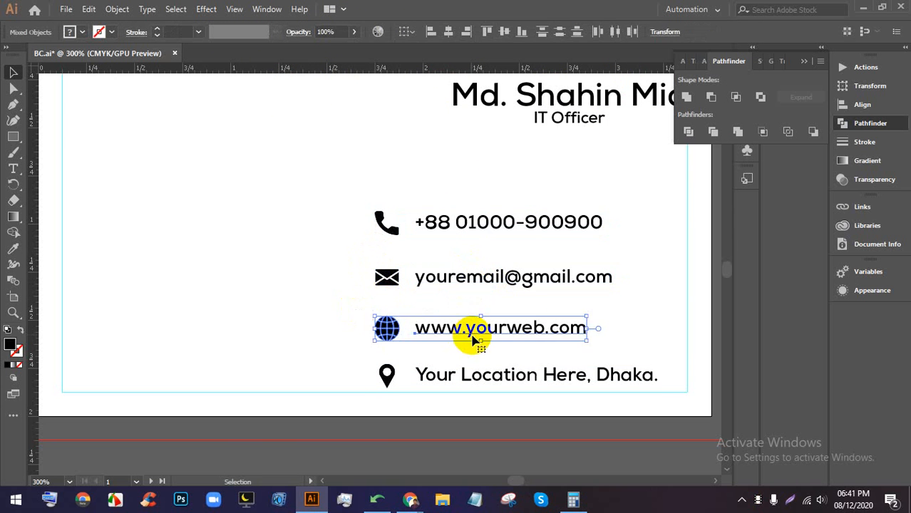
{"action": "left_click", "coordinate": [352, 360]}
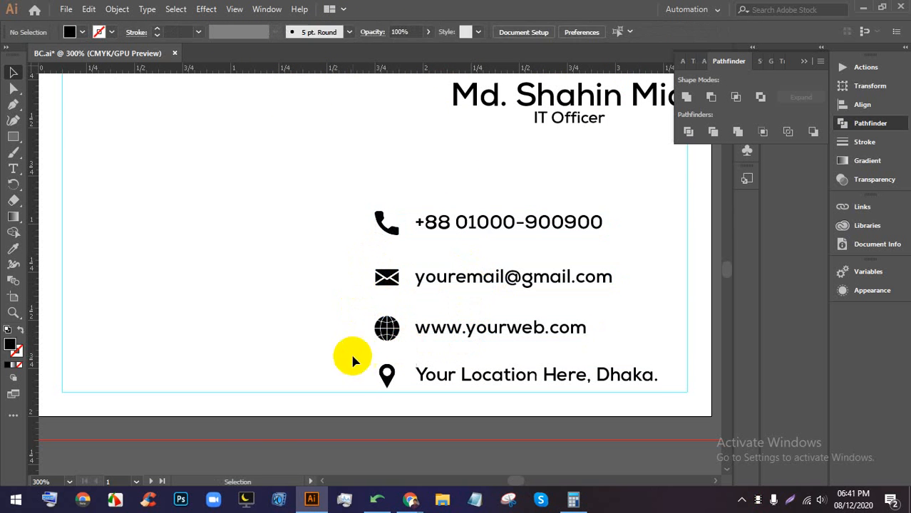
{"action": "left_click_drag", "start_coordinate": [352, 359], "coordinate": [480, 387]}
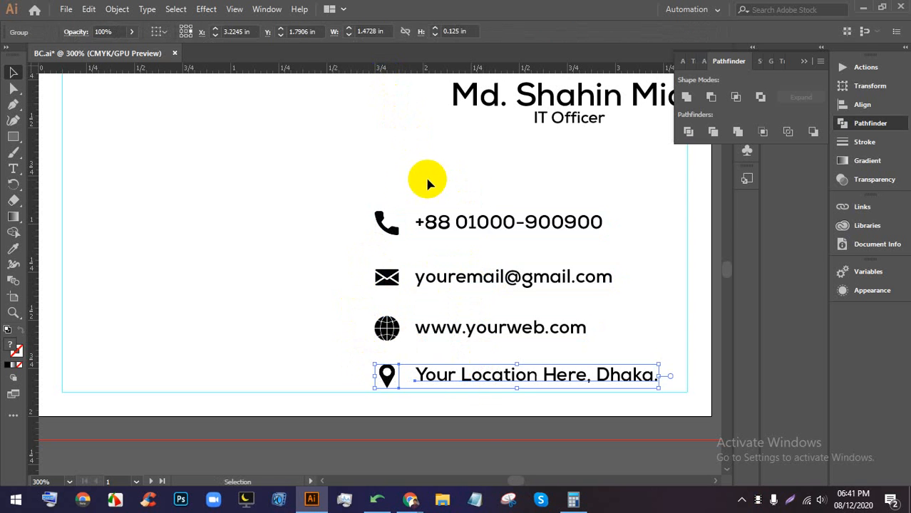
{"action": "left_click_drag", "start_coordinate": [346, 186], "coordinate": [483, 422]}
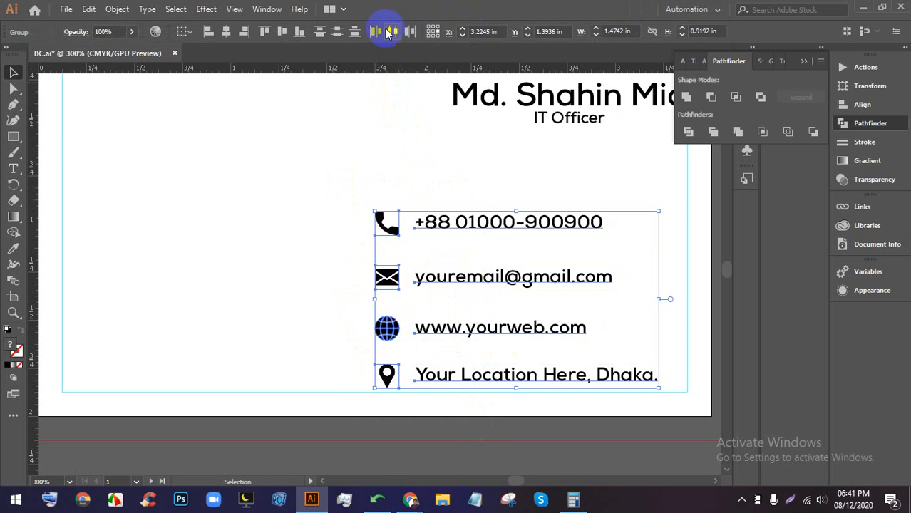
{"action": "left_click", "coordinate": [211, 32]}
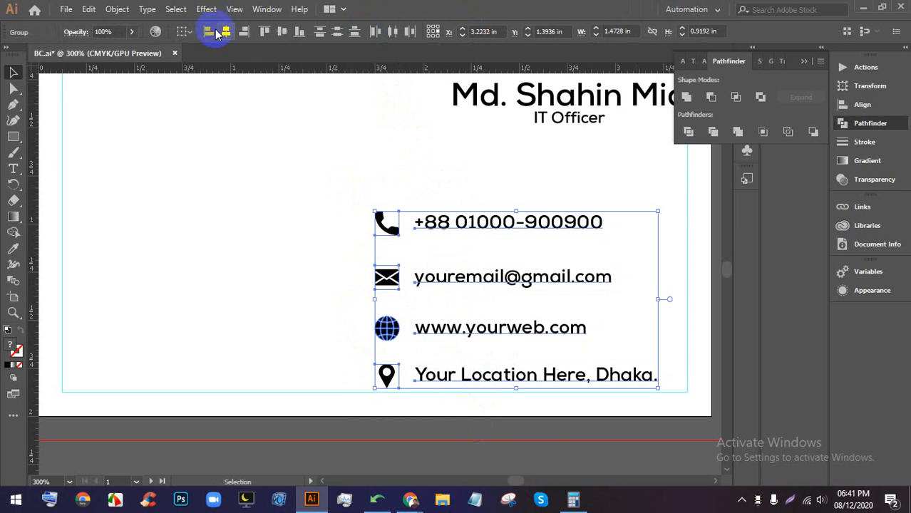
{"action": "left_click", "coordinate": [337, 32]}
- Nudge the contact block slightly up and to the right
{"action": "scroll", "coordinate": [456, 274], "scroll_direction": "down", "scroll_amount": 3}
{"action": "scroll", "coordinate": [486, 246], "scroll_direction": "up", "scroll_amount": 1}
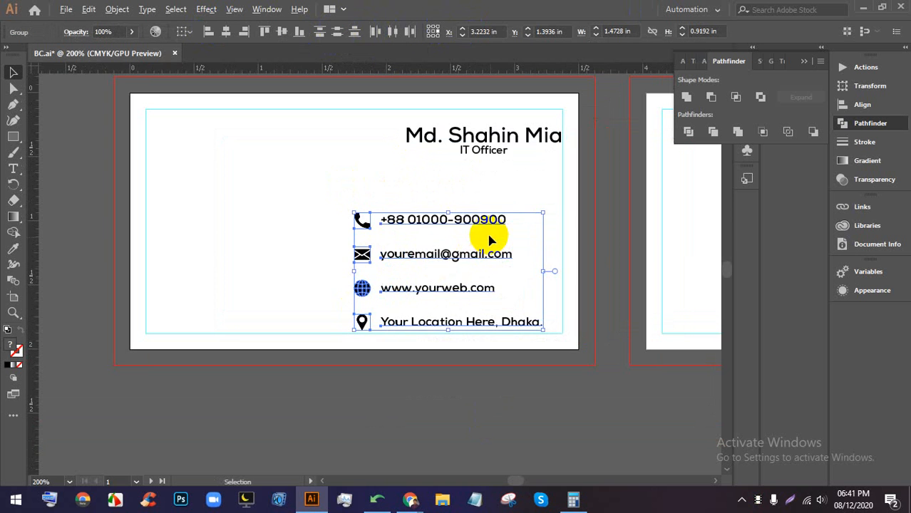
{"action": "left_click_drag", "start_coordinate": [483, 224], "coordinate": [527, 253]}
{"action": "scroll", "coordinate": [486, 224], "scroll_direction": "down", "scroll_amount": 2}
{"action": "scroll", "coordinate": [349, 211], "scroll_direction": "up", "scroll_amount": 2}
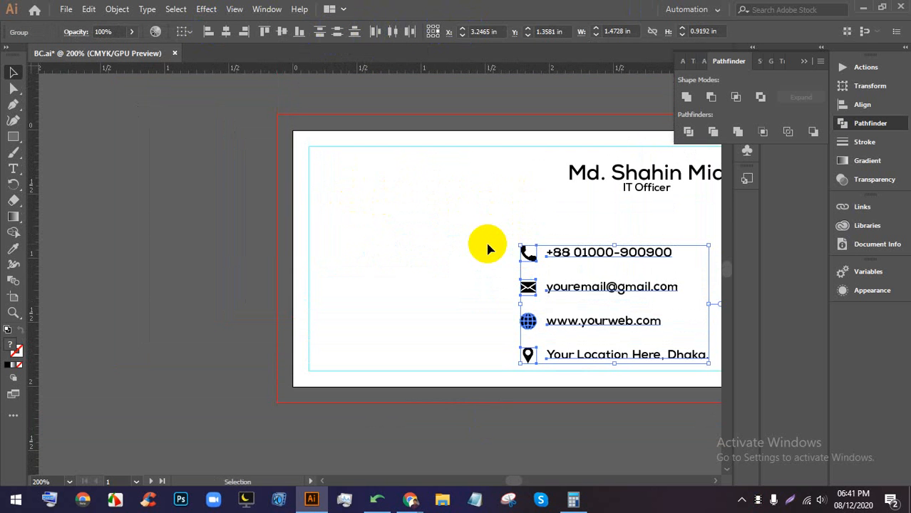
{"action": "scroll", "coordinate": [487, 248], "scroll_direction": "down", "scroll_amount": 1}
{"action": "scroll", "coordinate": [451, 221], "scroll_direction": "up", "scroll_amount": 2}
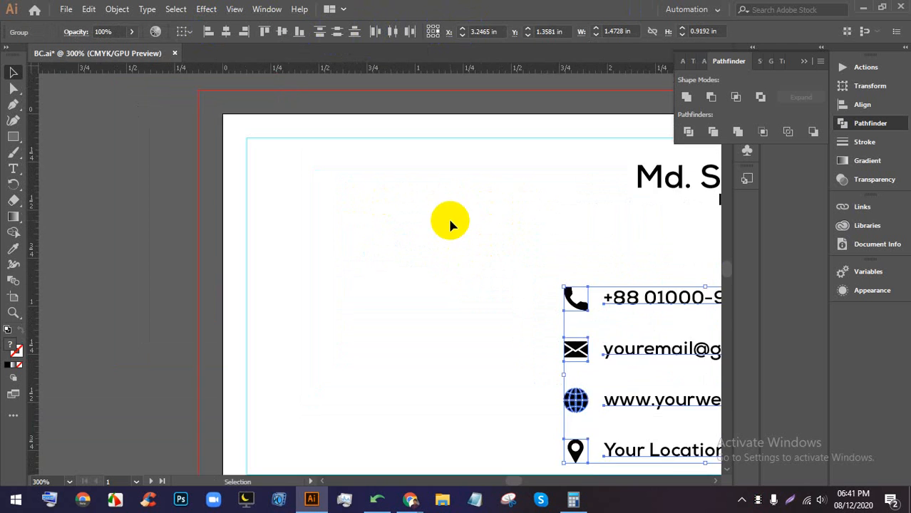
{"action": "left_click_drag", "start_coordinate": [469, 276], "coordinate": [494, 277]}
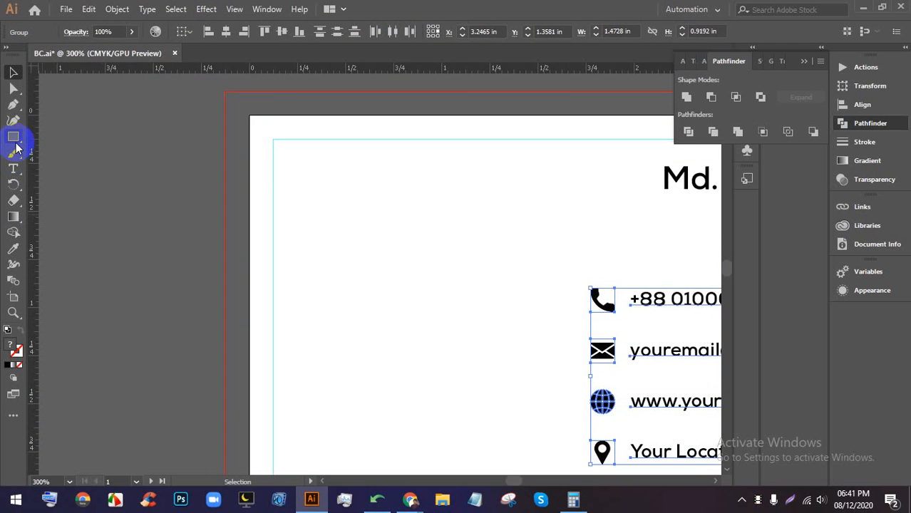
- Draw a black hexagon near the card's top-left
{"action": "left_click_drag", "start_coordinate": [15, 145], "coordinate": [50, 169]}
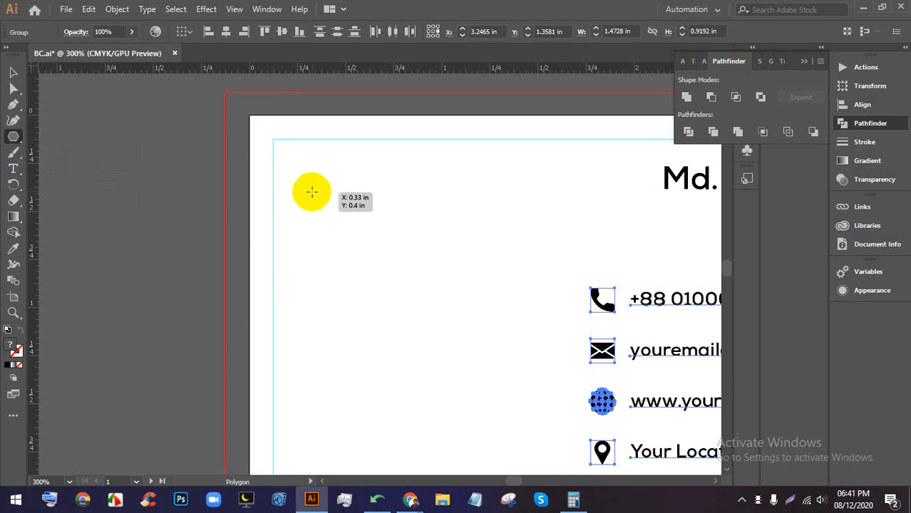
{"action": "left_click_drag", "start_coordinate": [310, 191], "coordinate": [368, 217]}
{"action": "left_click", "coordinate": [12, 72]}
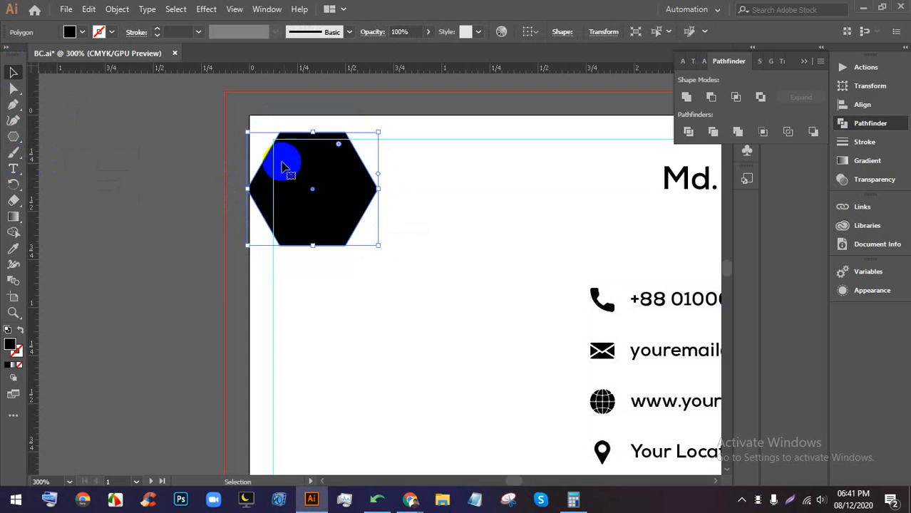
{"action": "left_click_drag", "start_coordinate": [299, 183], "coordinate": [378, 215]}
{"action": "scroll", "coordinate": [364, 205], "scroll_direction": "up", "scroll_amount": 2}
{"action": "left_click_drag", "start_coordinate": [455, 247], "coordinate": [439, 240]}
- Draw a tall thin red bar with slightly rounded corners over the hexagon
{"action": "left_click_drag", "start_coordinate": [13, 137], "coordinate": [79, 153]}
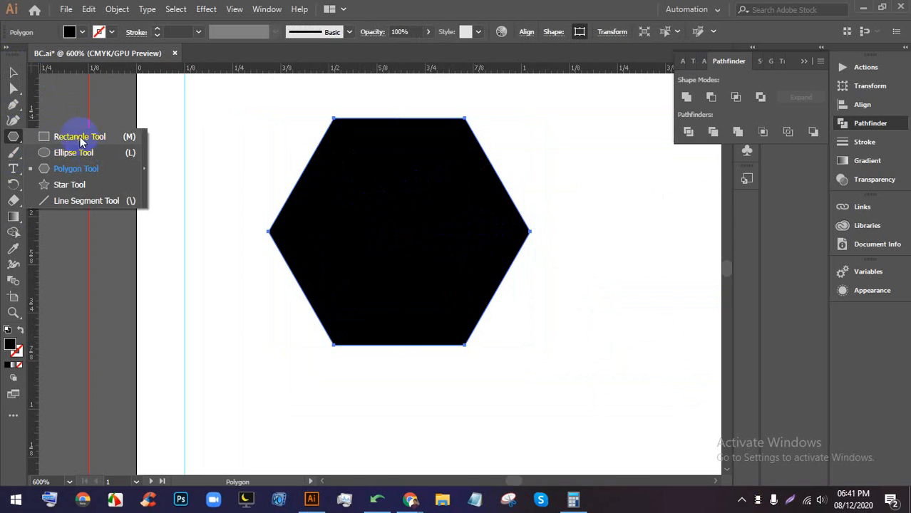
{"action": "left_click", "coordinate": [72, 136]}
{"action": "mouse_move", "coordinate": [378, 185]}
{"action": "left_mouse_down"}
{"action": "mouse_move", "coordinate": [422, 393]}
{"action": "mouse_move", "coordinate": [407, 426]}
{"action": "left_mouse_up"}
{"action": "left_click", "coordinate": [82, 33]}
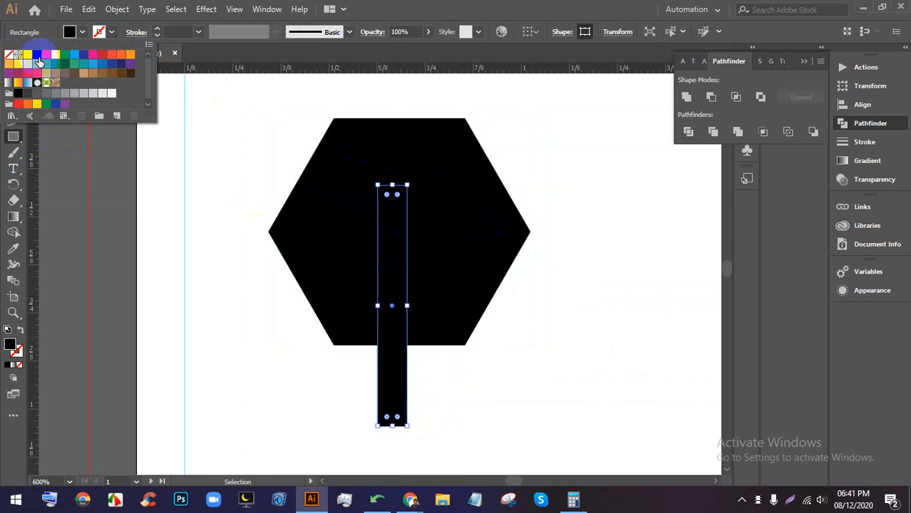
{"action": "left_click", "coordinate": [47, 58]}
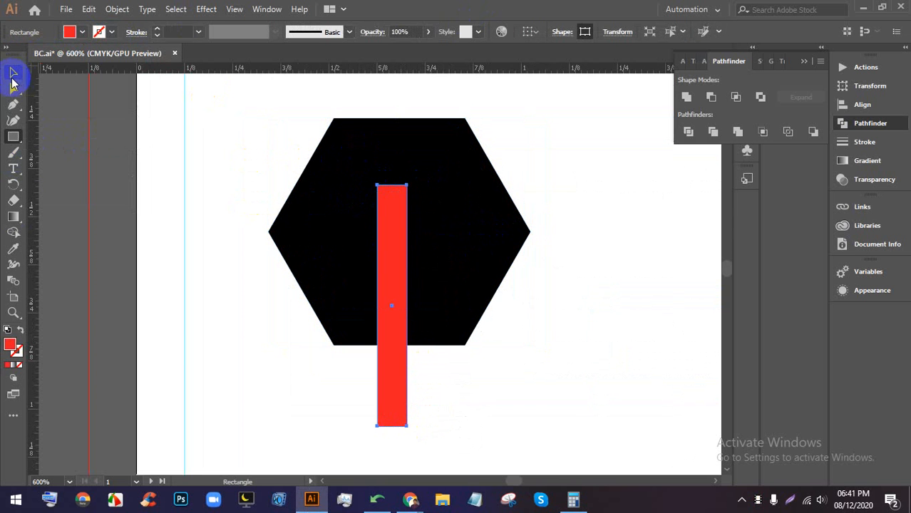
{"action": "left_click", "coordinate": [13, 74]}
{"action": "left_click_drag", "start_coordinate": [387, 200], "coordinate": [391, 208]}
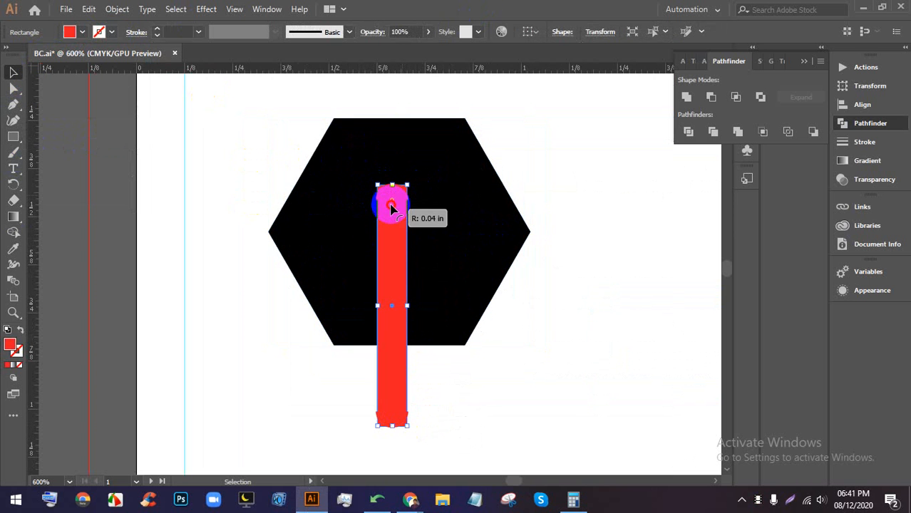
{"action": "left_click", "coordinate": [212, 115]}
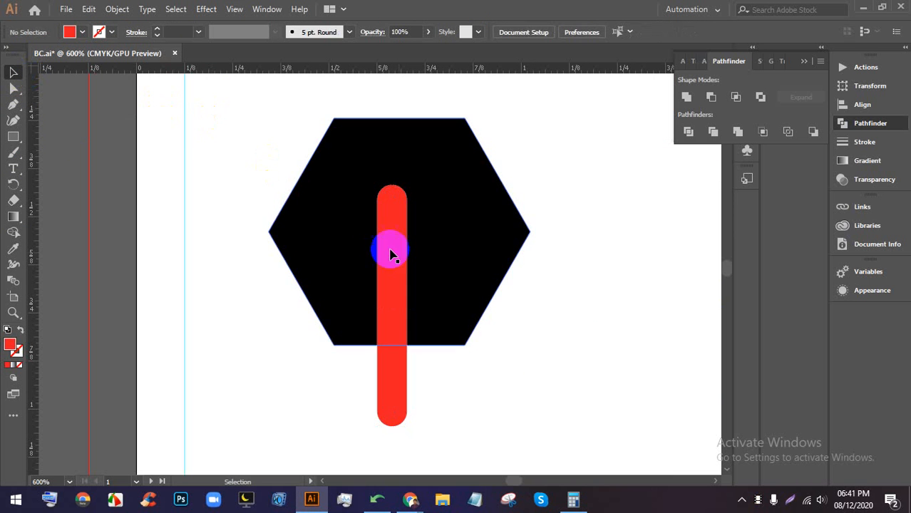
- Center the red bar on the hexagon, Divide and ungroup, then delete both bar pieces
{"action": "left_click_drag", "start_coordinate": [554, 349], "coordinate": [271, 215]}
{"action": "left_click", "coordinate": [573, 32]}
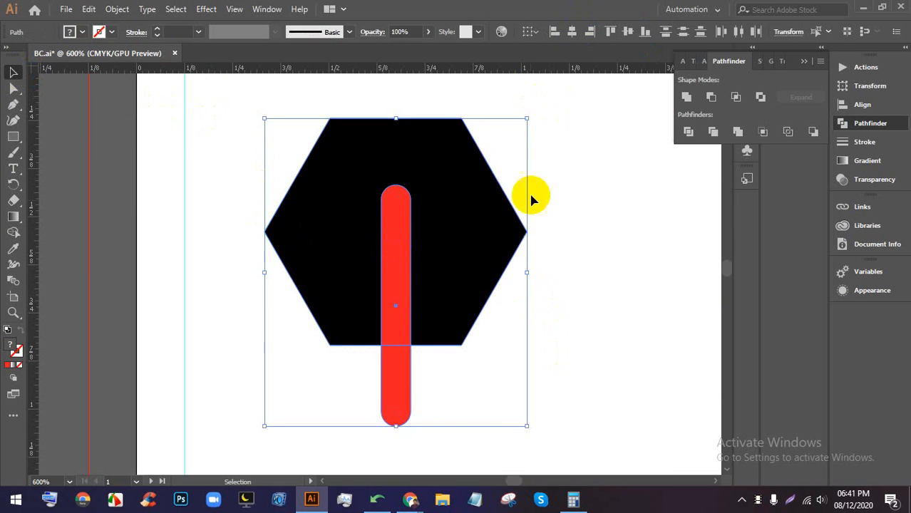
{"action": "left_click", "coordinate": [594, 301]}
{"action": "left_click_drag", "start_coordinate": [593, 300], "coordinate": [367, 190]}
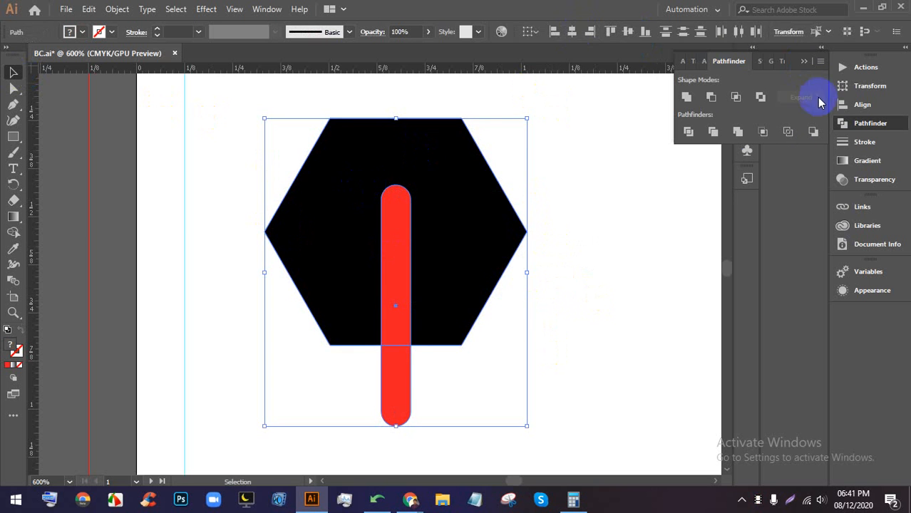
{"action": "left_click", "coordinate": [688, 131]}
{"action": "right_click", "coordinate": [444, 194]}
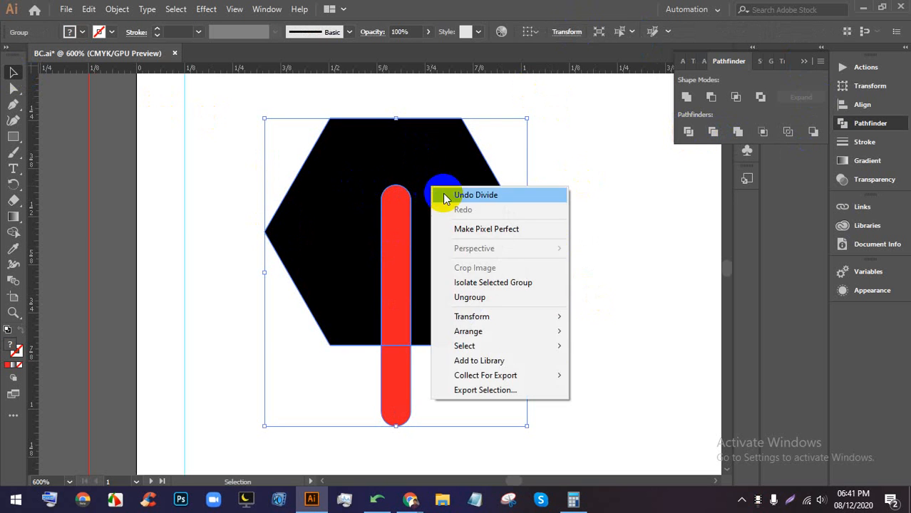
{"action": "left_click", "coordinate": [462, 297]}
{"action": "left_click", "coordinate": [632, 228]}
{"action": "left_click", "coordinate": [386, 231]}
{"action": "key", "text": "Delete"}
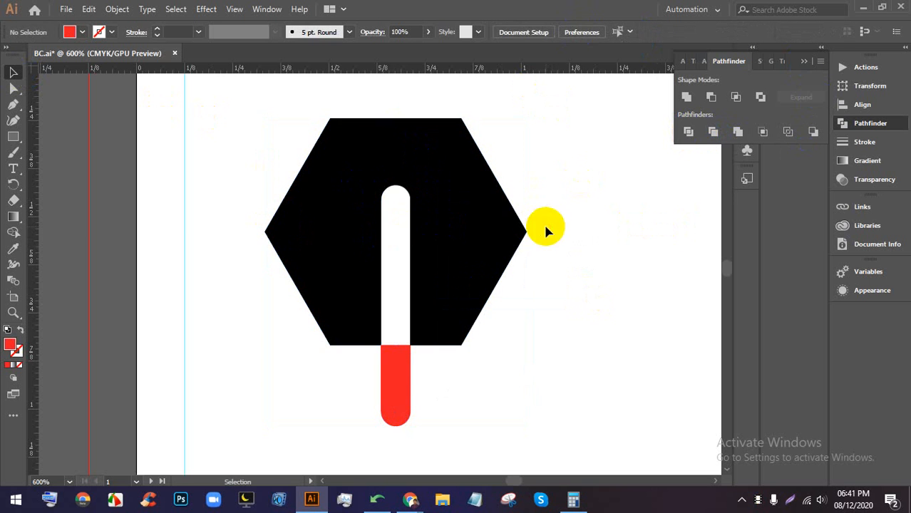
{"action": "left_click_drag", "start_coordinate": [435, 383], "coordinate": [349, 369]}
{"action": "key", "text": "Delete"}
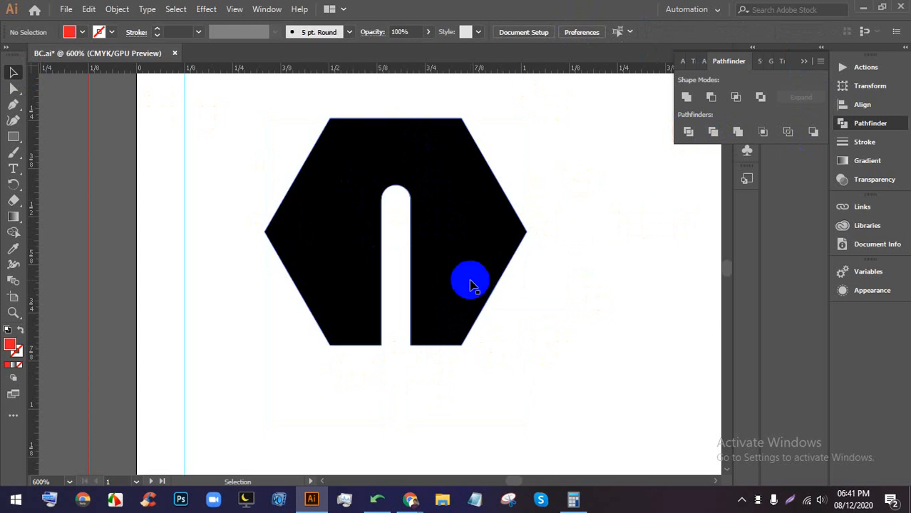
- Rotate the slotted hexagon to open rightward, shrink it, and place it at the top-left guide
{"action": "scroll", "coordinate": [470, 278], "scroll_direction": "down", "scroll_amount": 1}
{"action": "left_click", "coordinate": [428, 227]}
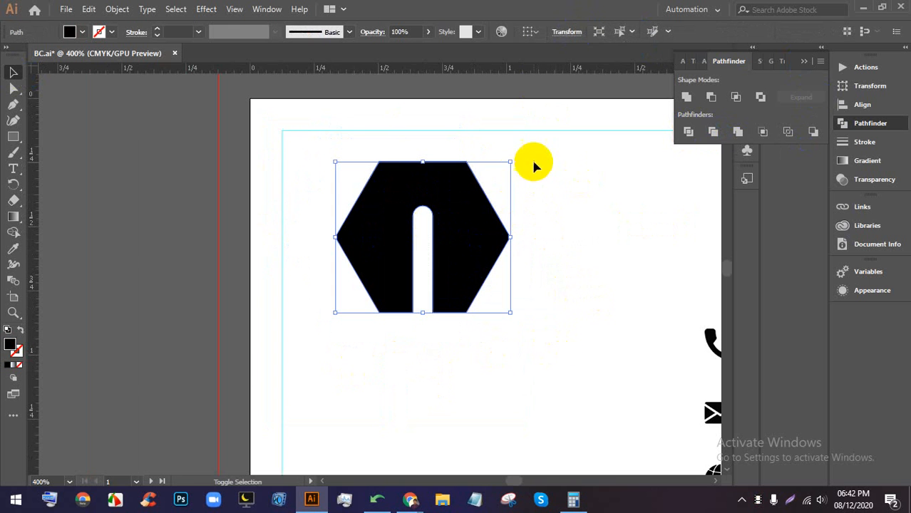
{"action": "left_click_drag", "start_coordinate": [527, 158], "coordinate": [356, 143]}
{"action": "left_click_drag", "start_coordinate": [420, 219], "coordinate": [394, 206]}
{"action": "left_click_drag", "start_coordinate": [457, 170], "coordinate": [456, 170]}
{"action": "left_click", "coordinate": [459, 179]}
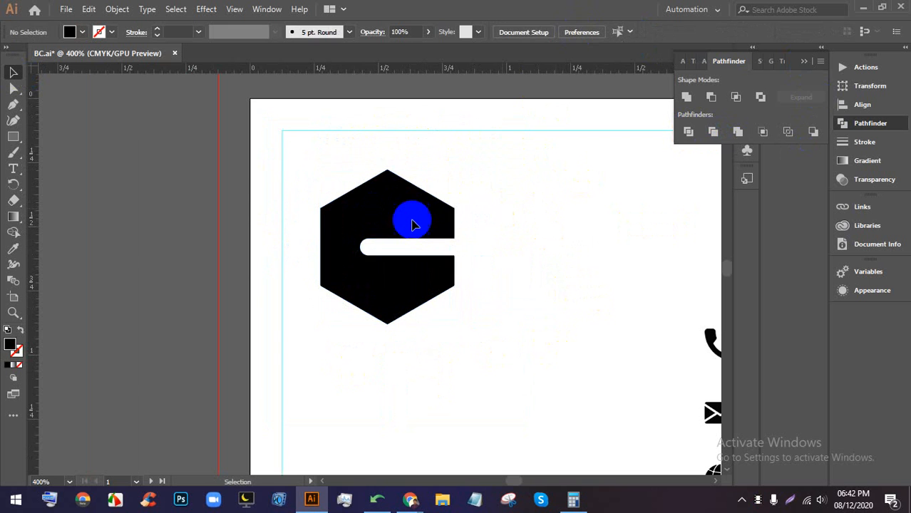
{"action": "left_click_drag", "start_coordinate": [384, 221], "coordinate": [344, 211]}
{"action": "scroll", "coordinate": [361, 185], "scroll_direction": "down", "scroll_amount": 4}
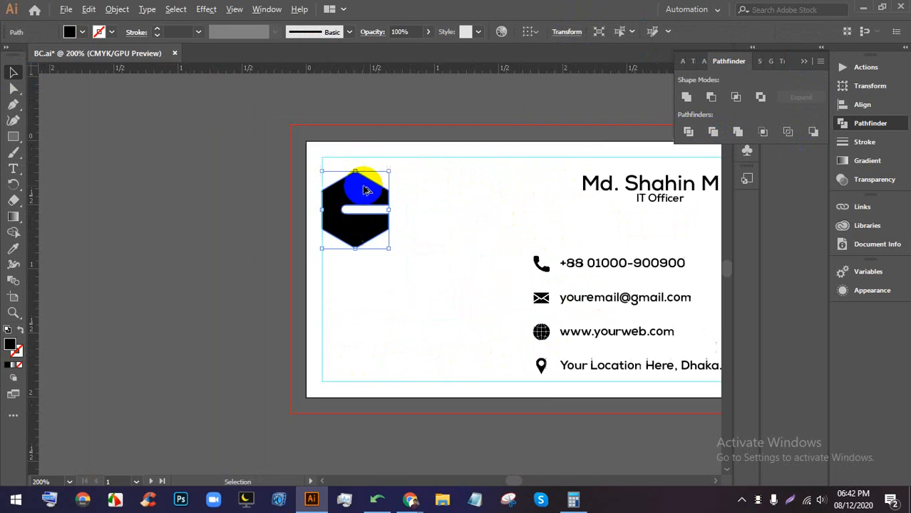
{"action": "scroll", "coordinate": [384, 182], "scroll_direction": "up", "scroll_amount": 4}
{"action": "left_click_drag", "start_coordinate": [276, 311], "coordinate": [275, 228]}
{"action": "left_click_drag", "start_coordinate": [268, 181], "coordinate": [288, 175]}
{"action": "scroll", "coordinate": [327, 170], "scroll_direction": "up", "scroll_amount": 2}
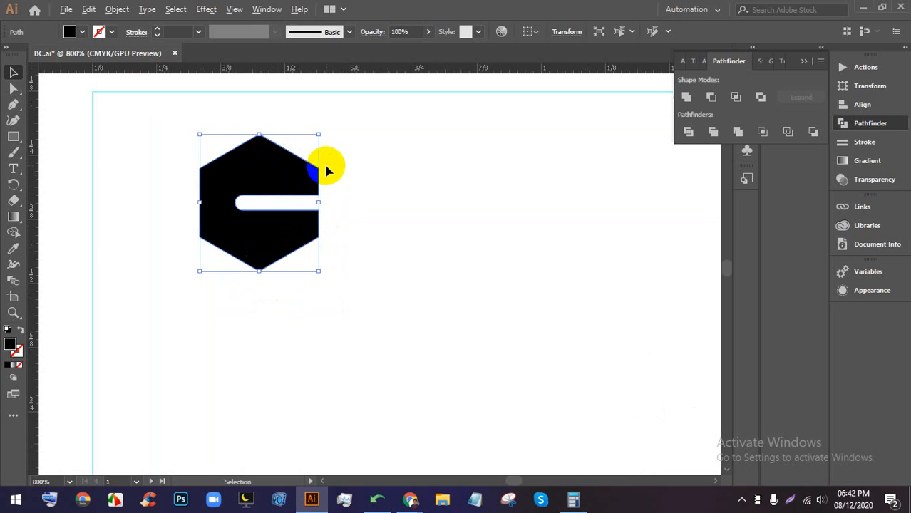
- Add the text LOGO beside the hexagon in Nexa Black weight
{"action": "left_click", "coordinate": [13, 168]}
{"action": "left_click", "coordinate": [394, 189]}
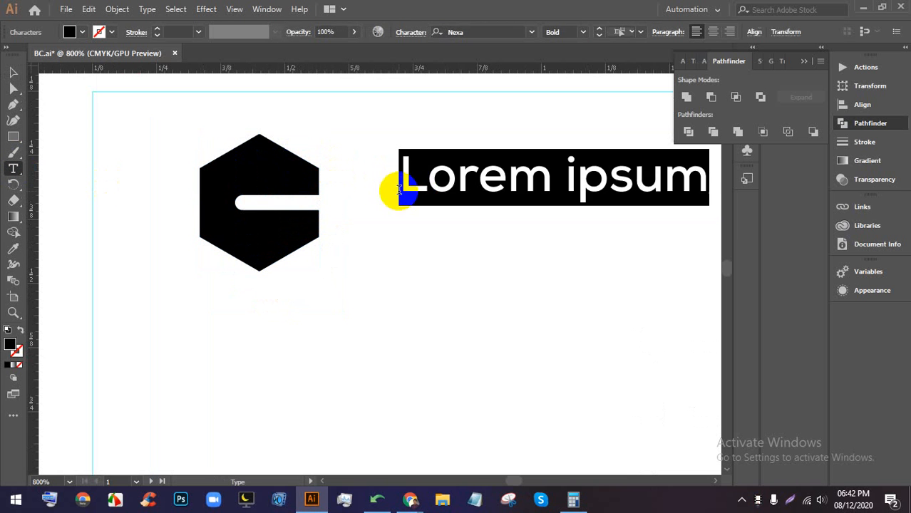
{"action": "triple_click", "coordinate": [440, 182]}
{"action": "type", "text": "LOGO"}
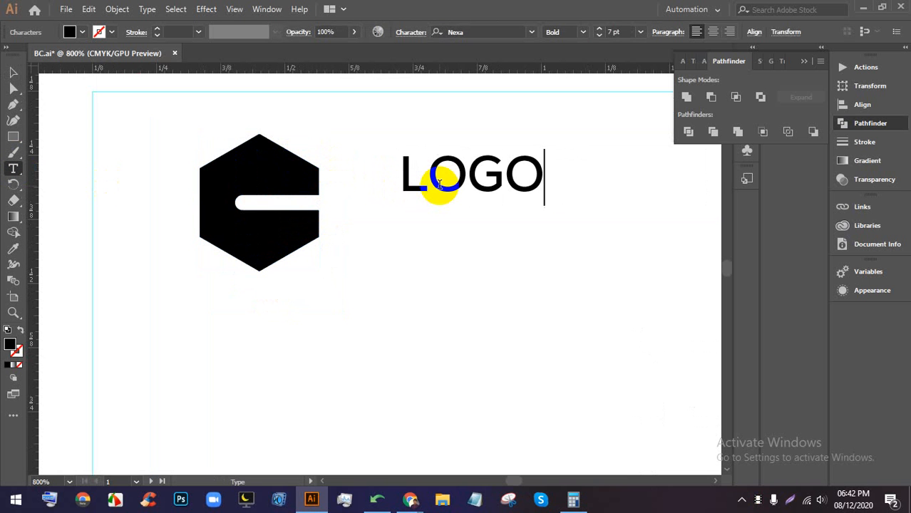
{"action": "double_click", "coordinate": [453, 182]}
{"action": "left_click", "coordinate": [584, 31]}
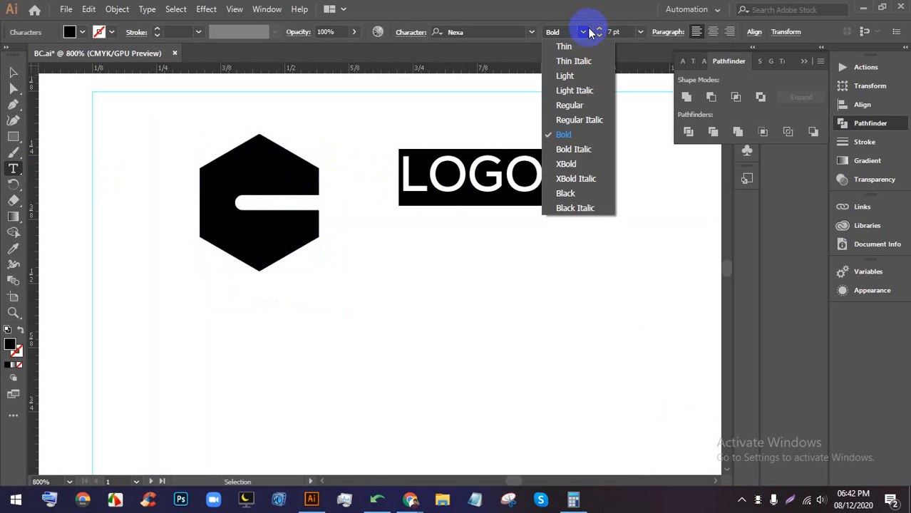
{"action": "left_click", "coordinate": [565, 193]}
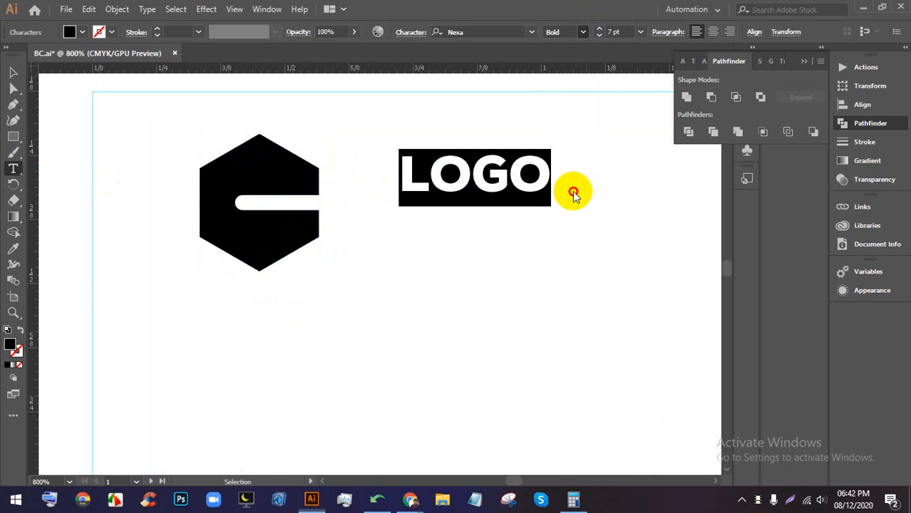
- Move and enlarge LOGO beside the hexagon, then colour it blue
{"action": "left_click", "coordinate": [13, 72]}
{"action": "left_click_drag", "start_coordinate": [394, 196], "coordinate": [326, 241]}
{"action": "left_click_drag", "start_coordinate": [481, 194], "coordinate": [568, 161]}
{"action": "double_click", "coordinate": [481, 199]}
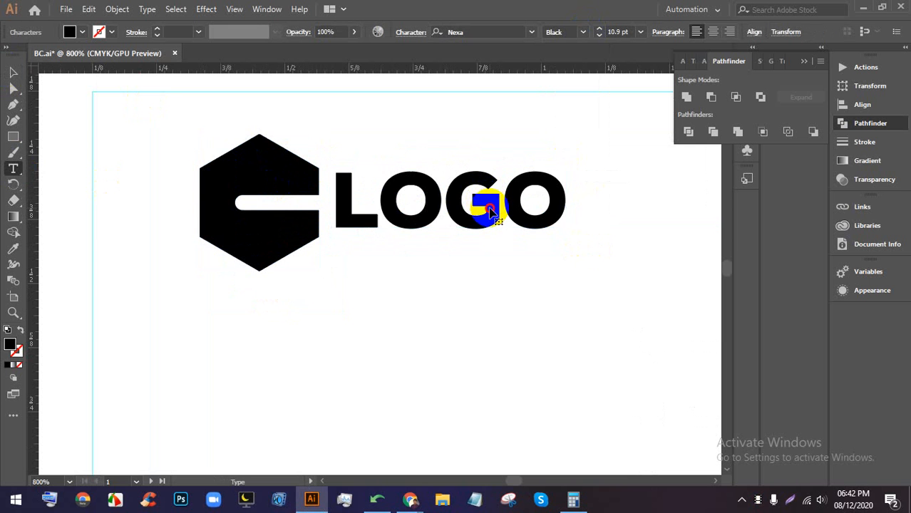
{"action": "double_click", "coordinate": [482, 199]}
{"action": "left_click", "coordinate": [100, 32]}
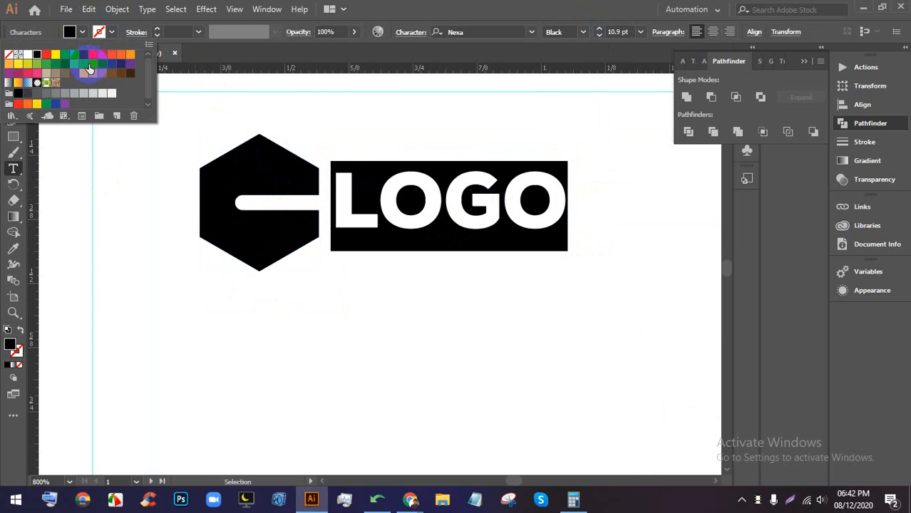
{"action": "left_click", "coordinate": [89, 69]}
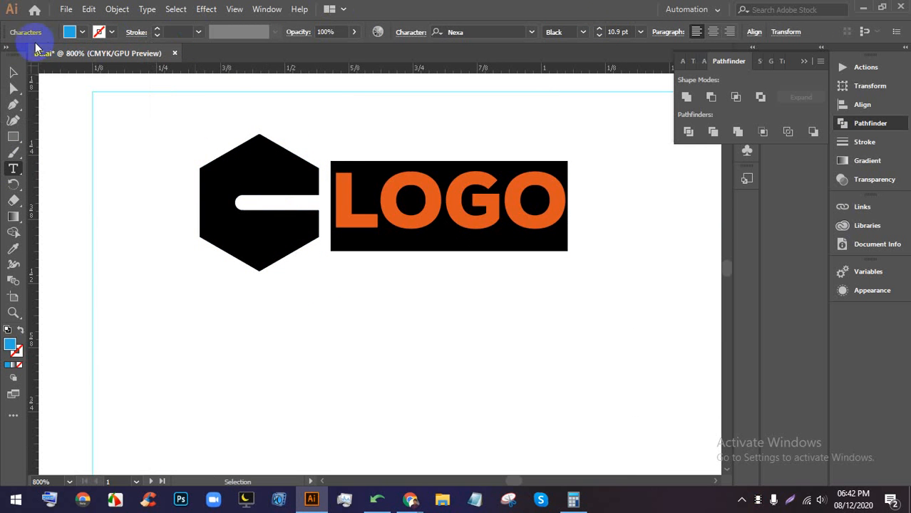
- Select the hexagon and LOGO together and resize them as one
{"action": "left_click", "coordinate": [13, 73]}
{"action": "left_click", "coordinate": [364, 349]}
{"action": "scroll", "coordinate": [365, 273], "scroll_direction": "down", "scroll_amount": 4}
{"action": "scroll", "coordinate": [365, 275], "scroll_direction": "up", "scroll_amount": 4}
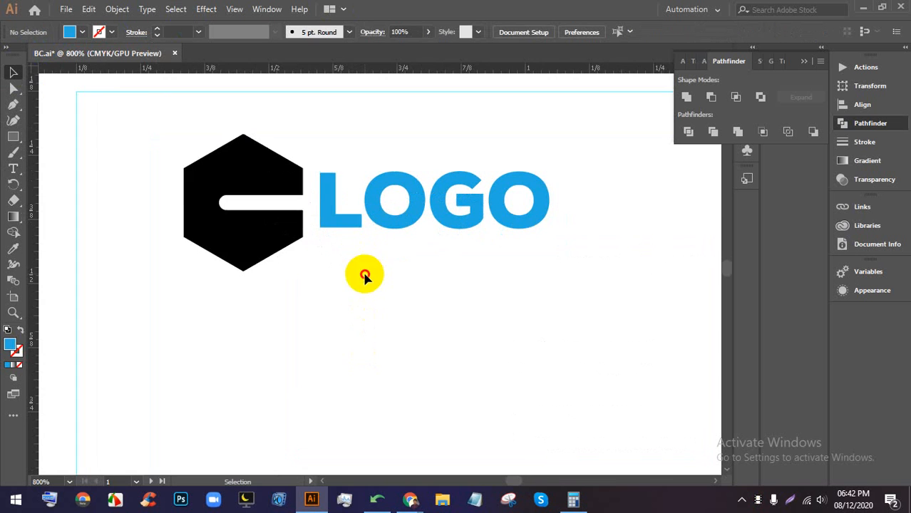
{"action": "left_click_drag", "start_coordinate": [364, 275], "coordinate": [211, 134]}
{"action": "left_click_drag", "start_coordinate": [368, 271], "coordinate": [372, 283]}
- Shift the logo into position in the card's top-left corner
{"action": "scroll", "coordinate": [359, 211], "scroll_direction": "down", "scroll_amount": 2}
{"action": "left_click_drag", "start_coordinate": [367, 211], "coordinate": [344, 212]}
{"action": "scroll", "coordinate": [346, 210], "scroll_direction": "down", "scroll_amount": 1}
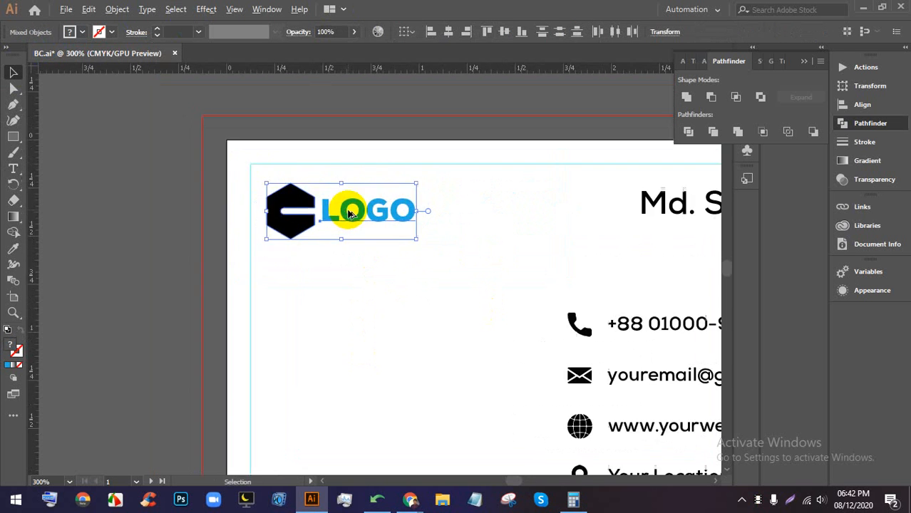
{"action": "left_click", "coordinate": [377, 264]}
{"action": "left_click_drag", "start_coordinate": [386, 260], "coordinate": [339, 200]}
{"action": "left_click", "coordinate": [414, 263]}
{"action": "scroll", "coordinate": [413, 265], "scroll_direction": "down", "scroll_amount": 1}
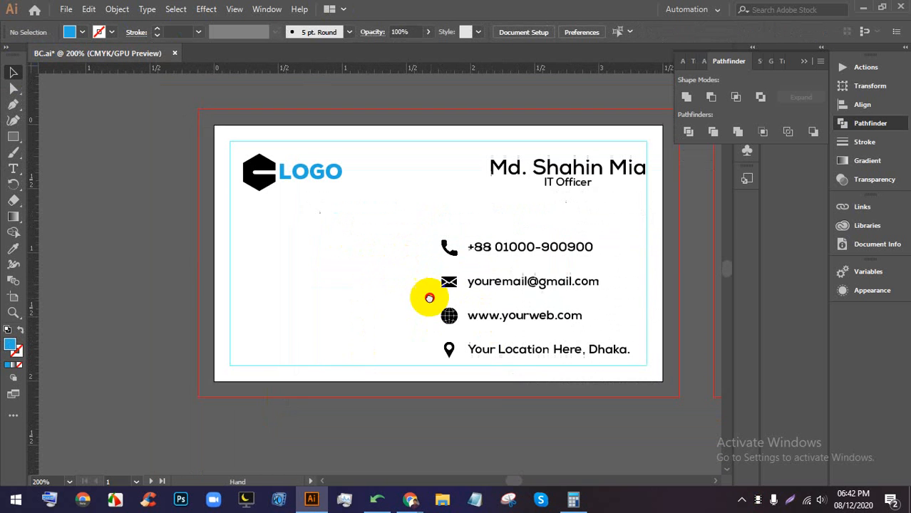
{"action": "scroll", "coordinate": [314, 283], "scroll_direction": "up", "scroll_amount": 1}
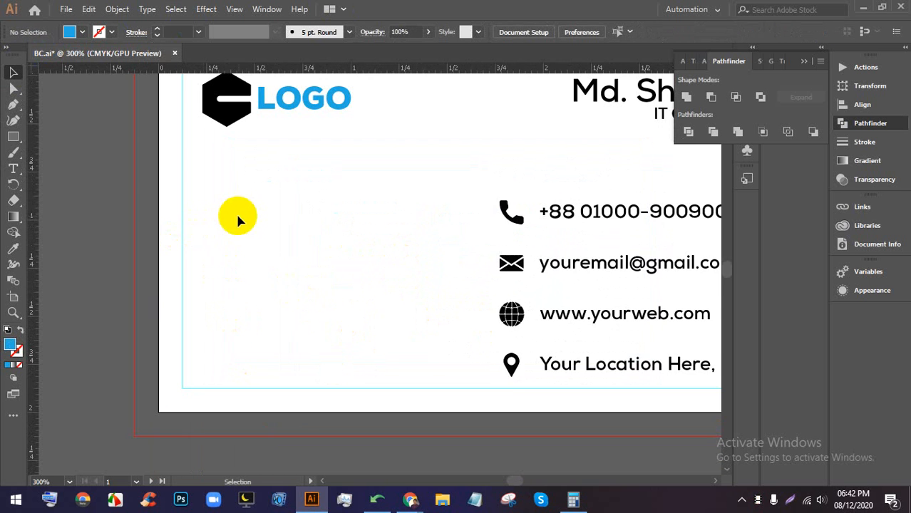
{"action": "scroll", "coordinate": [271, 215], "scroll_direction": "up", "scroll_amount": 1}
{"action": "scroll", "coordinate": [301, 208], "scroll_direction": "down", "scroll_amount": 1}
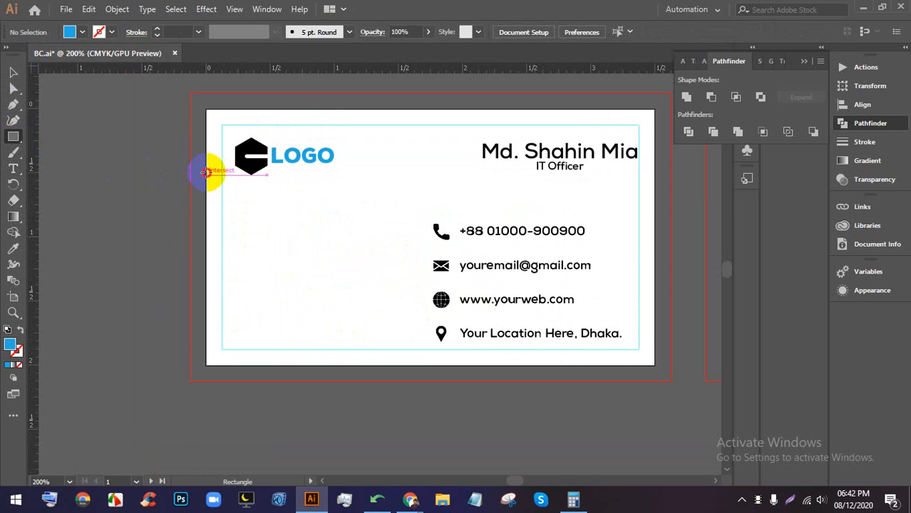
- Draw a teal rectangle over the card's lower-left, its top edge below the logo
{"action": "left_click_drag", "start_coordinate": [206, 173], "coordinate": [428, 364]}
{"action": "left_click", "coordinate": [13, 74]}
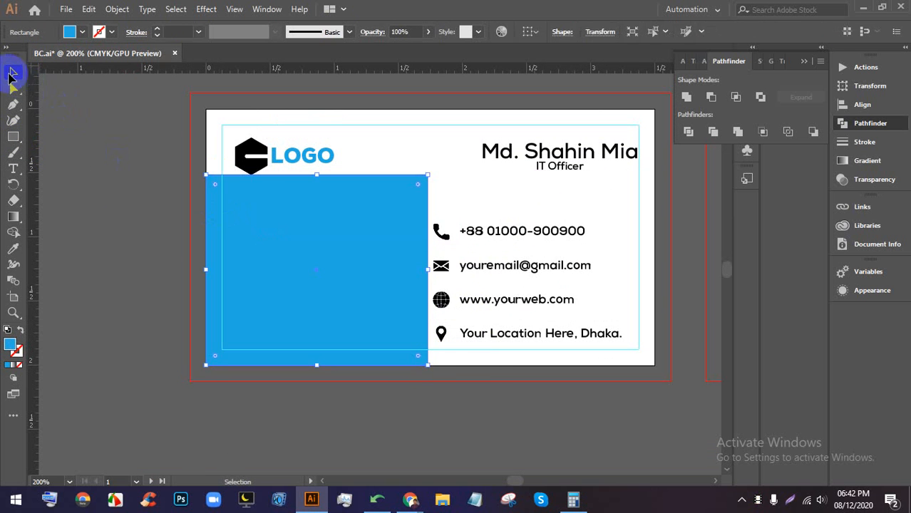
{"action": "left_click_drag", "start_coordinate": [315, 175], "coordinate": [316, 195]}
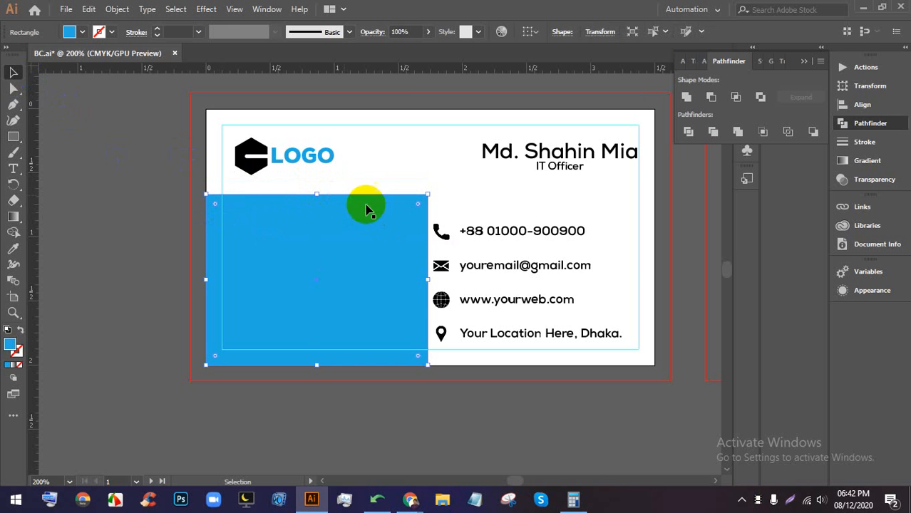
{"action": "left_click", "coordinate": [82, 32]}
{"action": "left_click", "coordinate": [85, 66]}
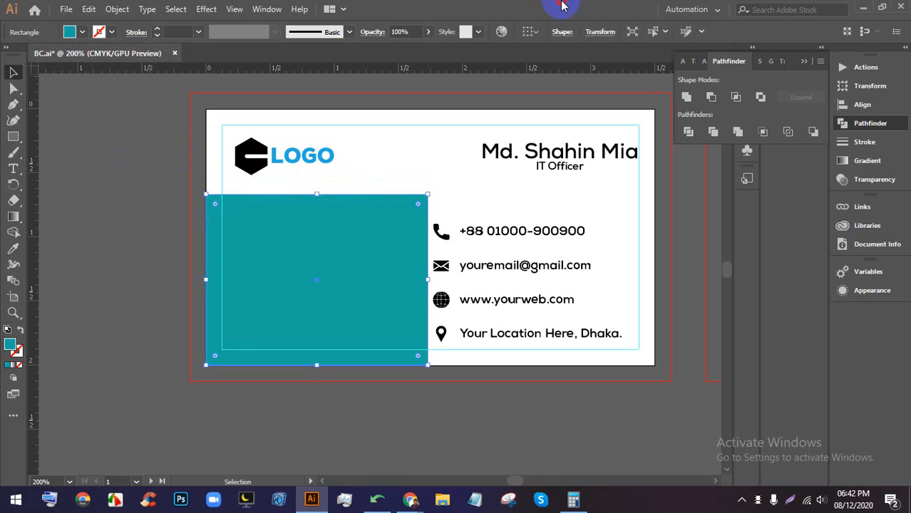
{"action": "left_click", "coordinate": [68, 193]}
{"action": "scroll", "coordinate": [436, 229], "scroll_direction": "down", "scroll_amount": 2}
{"action": "scroll", "coordinate": [346, 262], "scroll_direction": "up", "scroll_amount": 2}
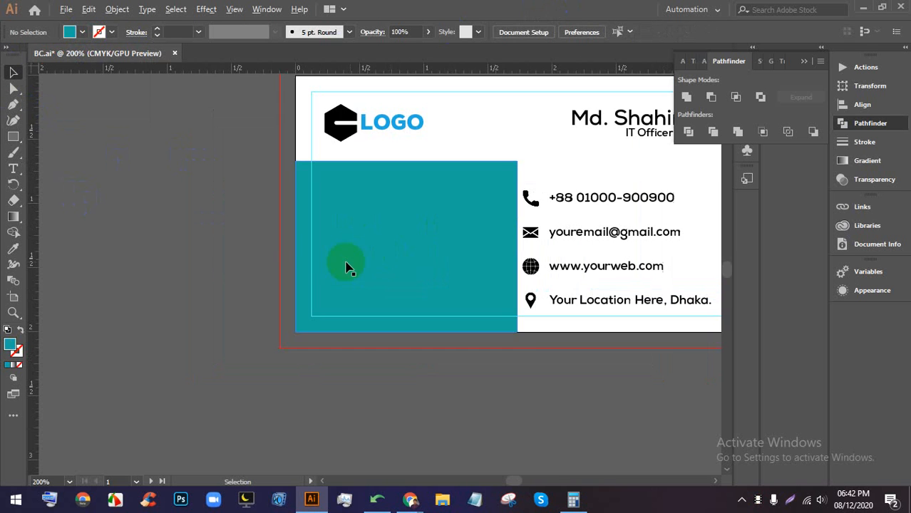
{"action": "scroll", "coordinate": [420, 253], "scroll_direction": "down", "scroll_amount": 2}
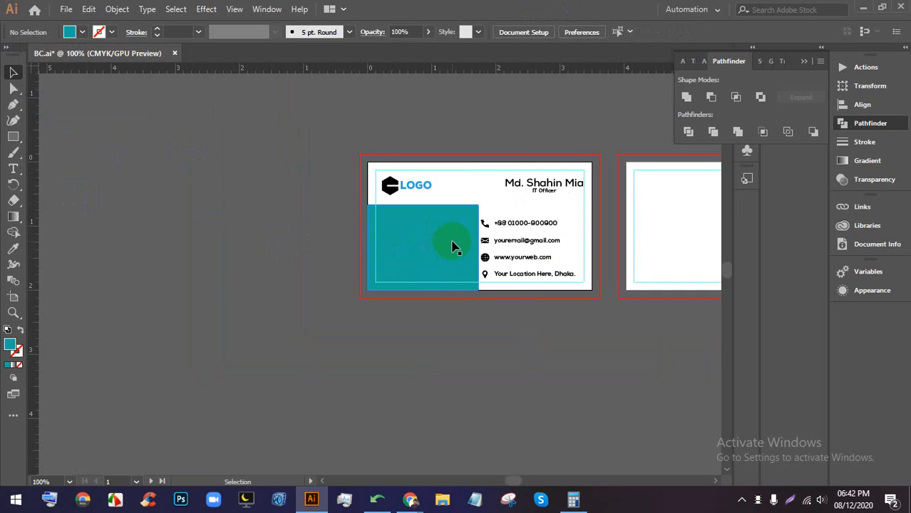
{"action": "scroll", "coordinate": [438, 228], "scroll_direction": "up", "scroll_amount": 5}
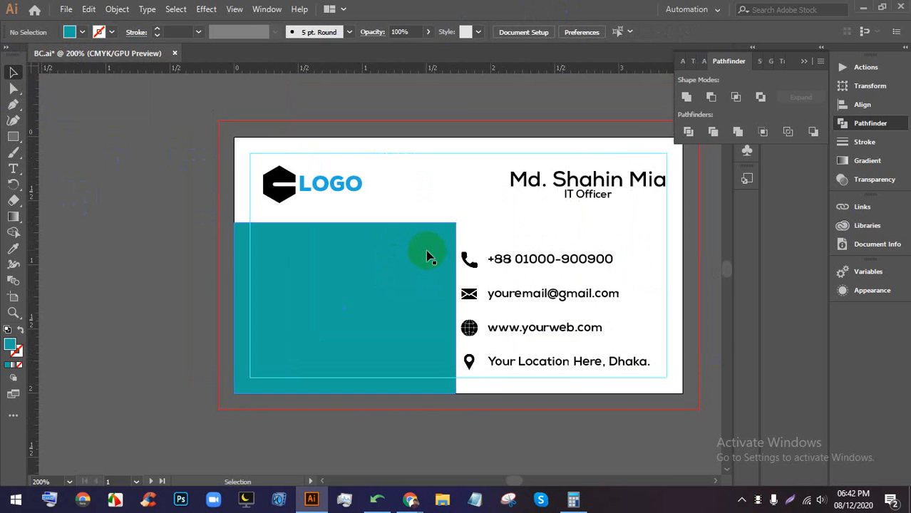
- Drag the rectangle's top-right anchor down-left so its right side slants
{"action": "left_click", "coordinate": [14, 88]}
{"action": "left_click", "coordinate": [366, 203]}
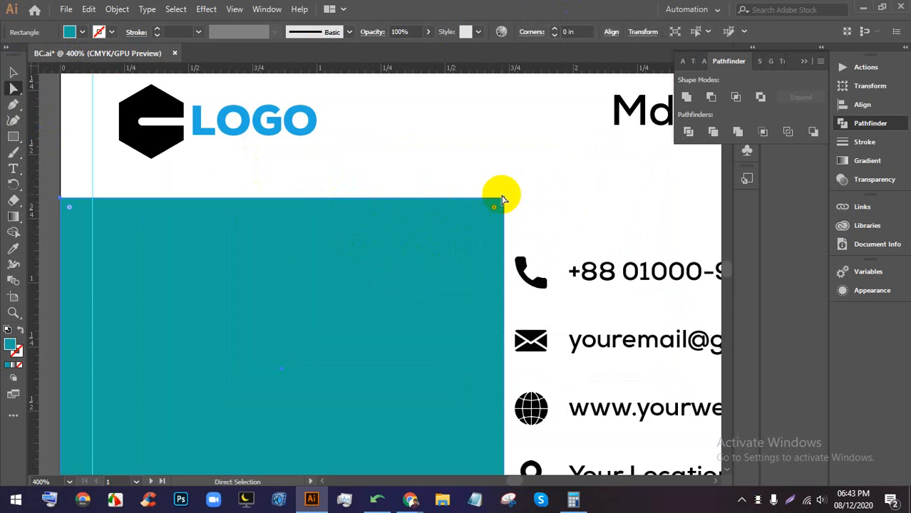
{"action": "left_click_drag", "start_coordinate": [504, 203], "coordinate": [343, 272]}
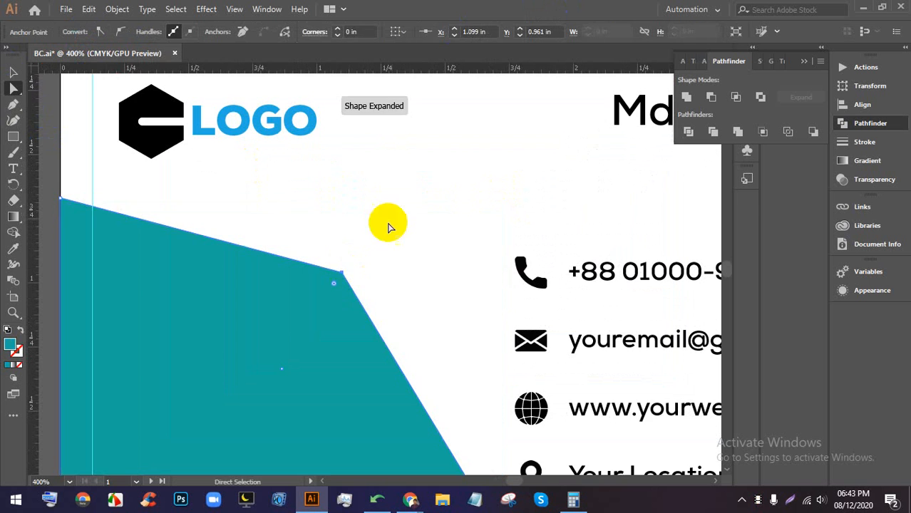
{"action": "scroll", "coordinate": [442, 207], "scroll_direction": "down", "scroll_amount": 3}
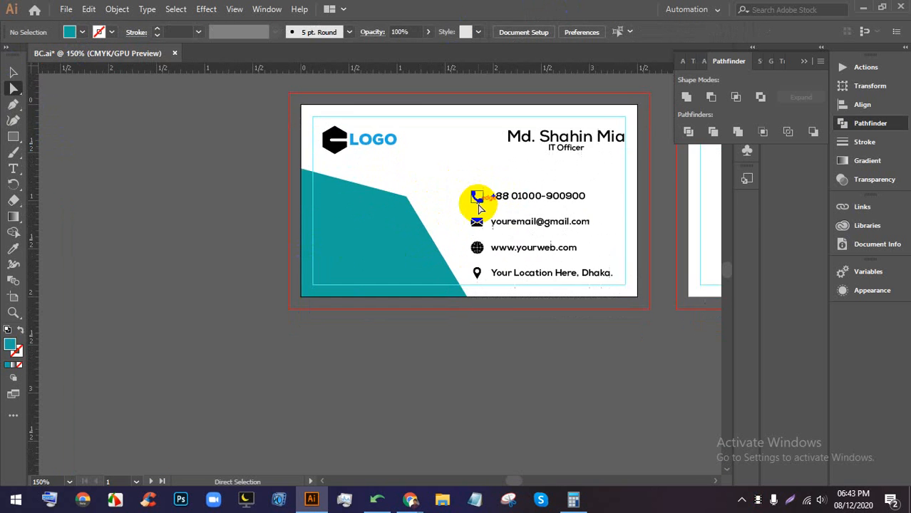
{"action": "scroll", "coordinate": [479, 207], "scroll_direction": "down", "scroll_amount": 1}
- Pan the view over to the blank second card
{"action": "left_click_drag", "start_coordinate": [605, 196], "coordinate": [479, 229]}
{"action": "scroll", "coordinate": [273, 275], "scroll_direction": "up", "scroll_amount": 1}
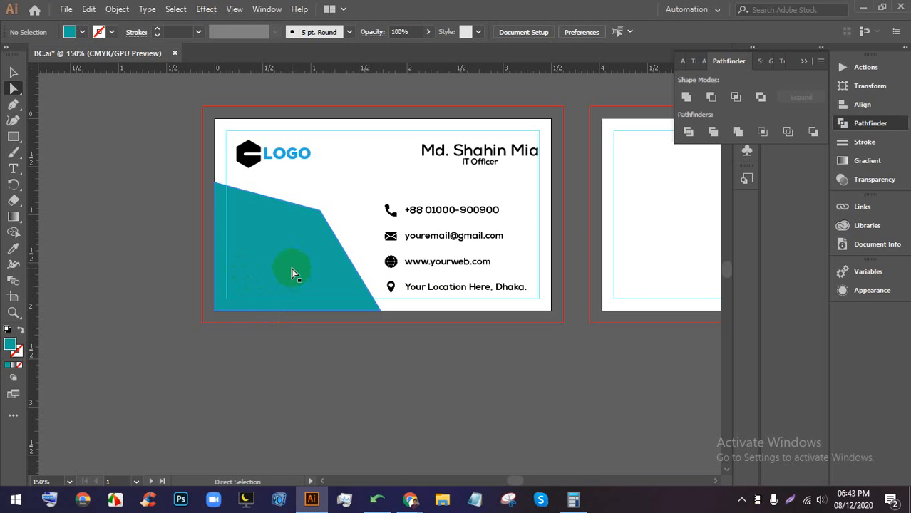
{"action": "left_click_drag", "start_coordinate": [553, 252], "coordinate": [298, 271]}
{"action": "scroll", "coordinate": [402, 251], "scroll_direction": "down", "scroll_amount": 1}
{"action": "left_click_drag", "start_coordinate": [487, 245], "coordinate": [454, 242]}
{"action": "scroll", "coordinate": [454, 242], "scroll_direction": "up", "scroll_amount": 1}
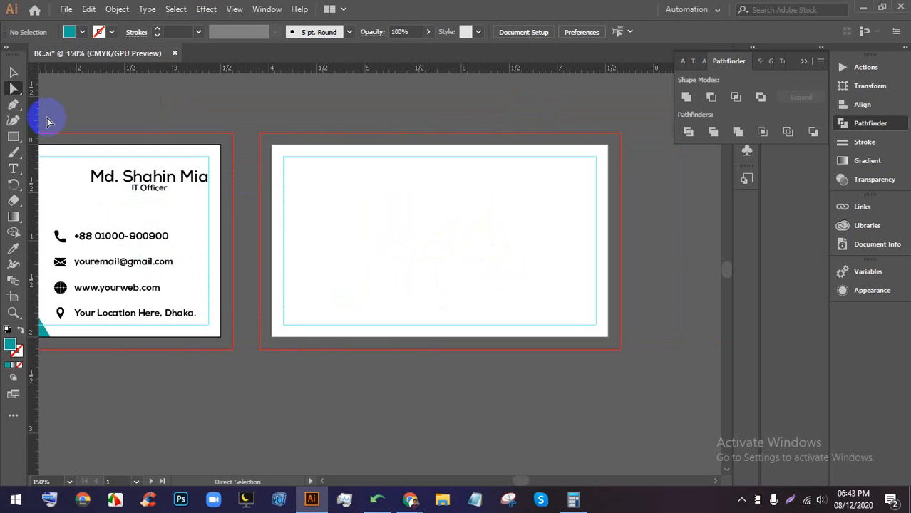
- Draw a teal rectangle across the lower part of the second card
{"action": "left_click", "coordinate": [12, 138]}
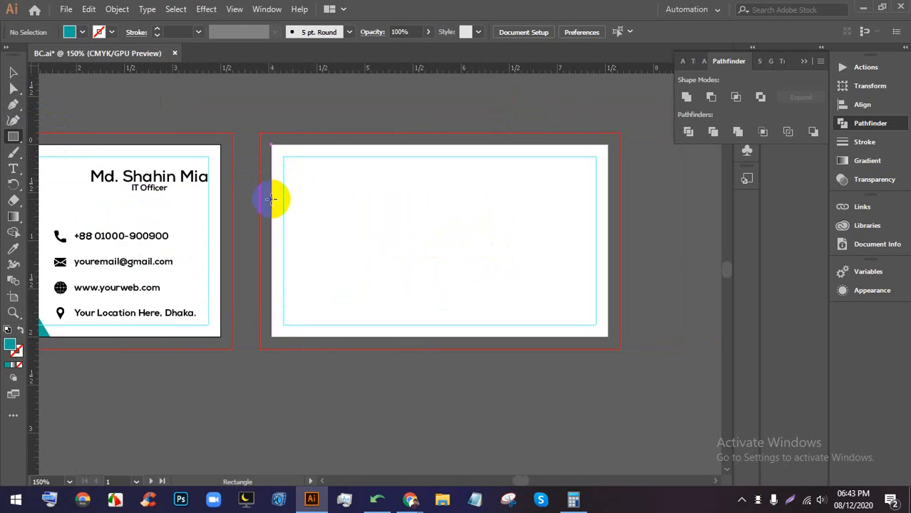
{"action": "left_click_drag", "start_coordinate": [271, 199], "coordinate": [610, 335]}
{"action": "left_click", "coordinate": [13, 72]}
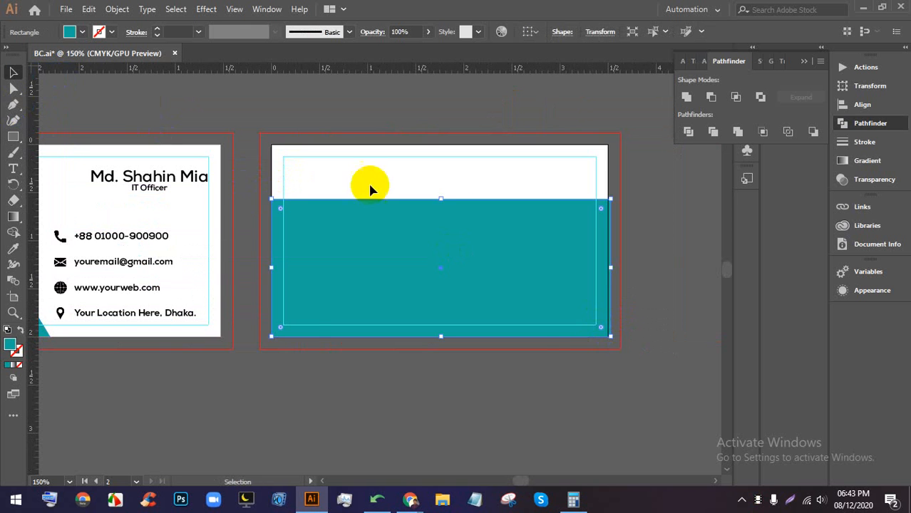
{"action": "key", "text": "ctrl+minus"}
{"action": "left_click", "coordinate": [239, 98]}
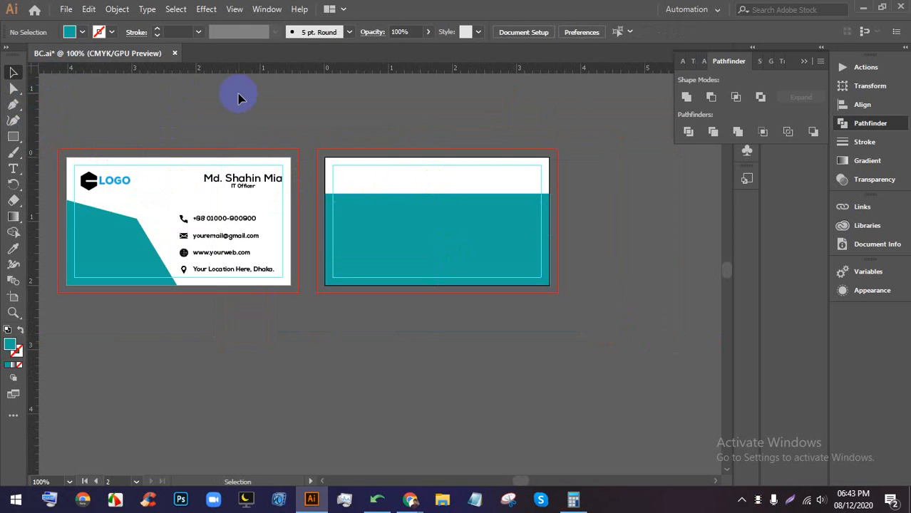
- Copy the name and IT Officer title onto the second card's top right
{"action": "left_click", "coordinate": [242, 183]}
{"action": "left_click_drag", "start_coordinate": [242, 183], "coordinate": [494, 179]}
{"action": "key", "text": "ctrl+plus"}
{"action": "key", "text": "ctrl+plus"}
{"action": "key", "text": "ctrl+plus"}
{"action": "key", "text": "ctrl+plus"}
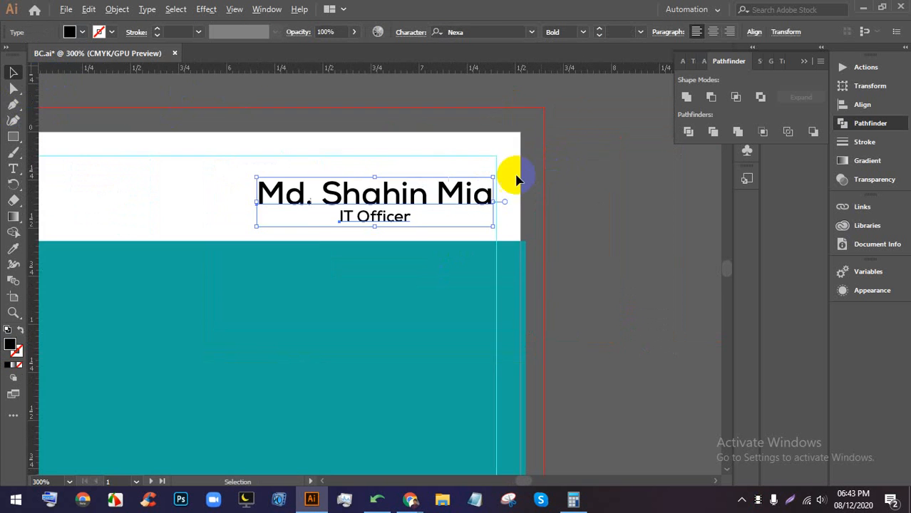
{"action": "key", "text": "ctrl+minus"}
{"action": "key", "text": "ctrl+minus"}
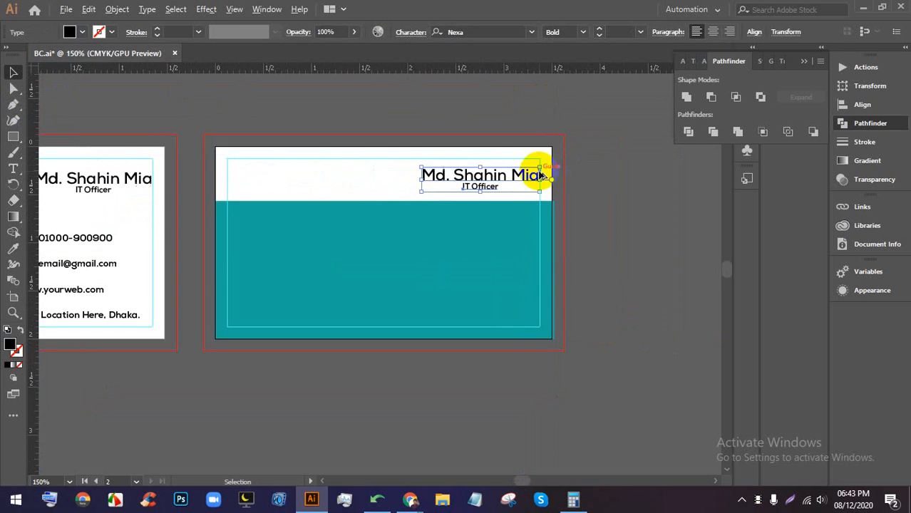
- Stretch the teal band's right edge to the card edge, then select the first card's contact rows
{"action": "left_click", "coordinate": [569, 240]}
{"action": "key", "text": "ctrl+minus"}
{"action": "left_click", "coordinate": [656, 238]}
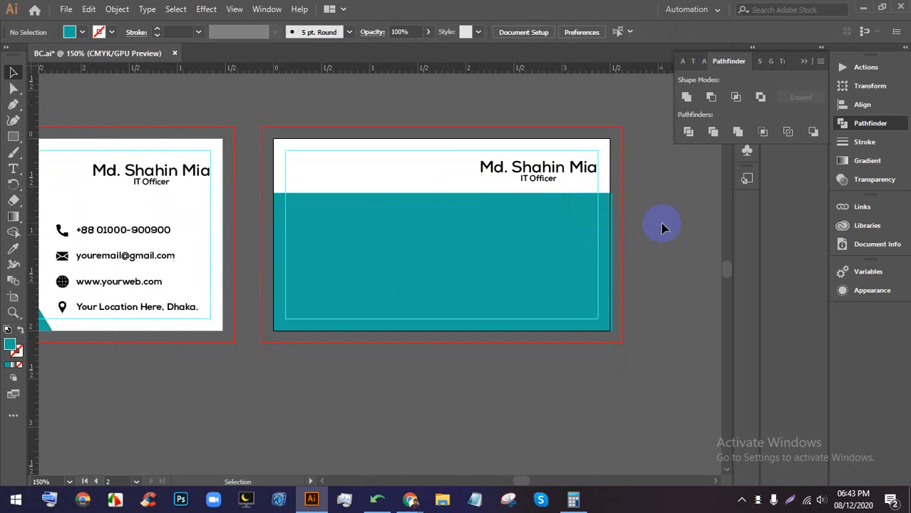
{"action": "scroll", "coordinate": [594, 247], "scroll_direction": "up", "scroll_amount": 2}
{"action": "left_click", "coordinate": [620, 238]}
{"action": "scroll", "coordinate": [634, 301], "scroll_direction": "up", "scroll_amount": 2}
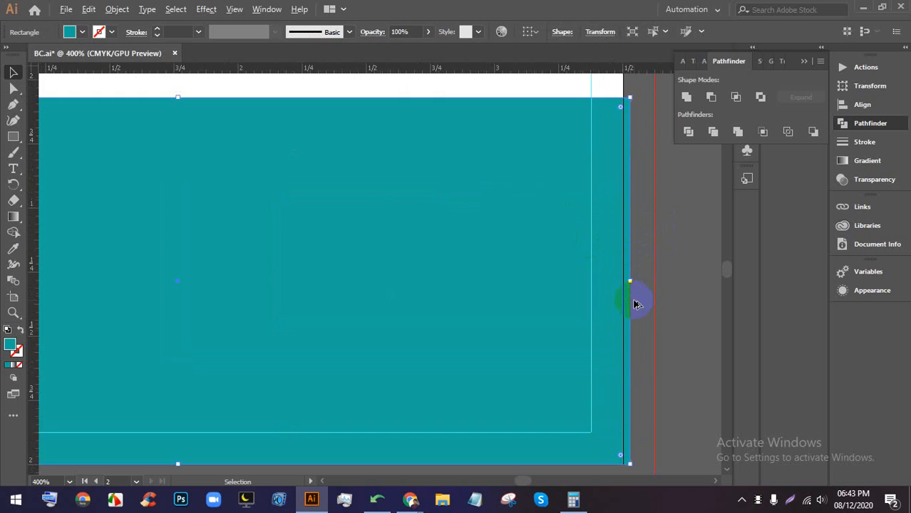
{"action": "left_click_drag", "start_coordinate": [620, 277], "coordinate": [619, 277]}
{"action": "key", "text": "ctrl+1"}
{"action": "left_click", "coordinate": [637, 275]}
{"action": "scroll", "coordinate": [650, 211], "scroll_direction": "down", "scroll_amount": 2}
{"action": "scroll", "coordinate": [520, 254], "scroll_direction": "up", "scroll_amount": 2}
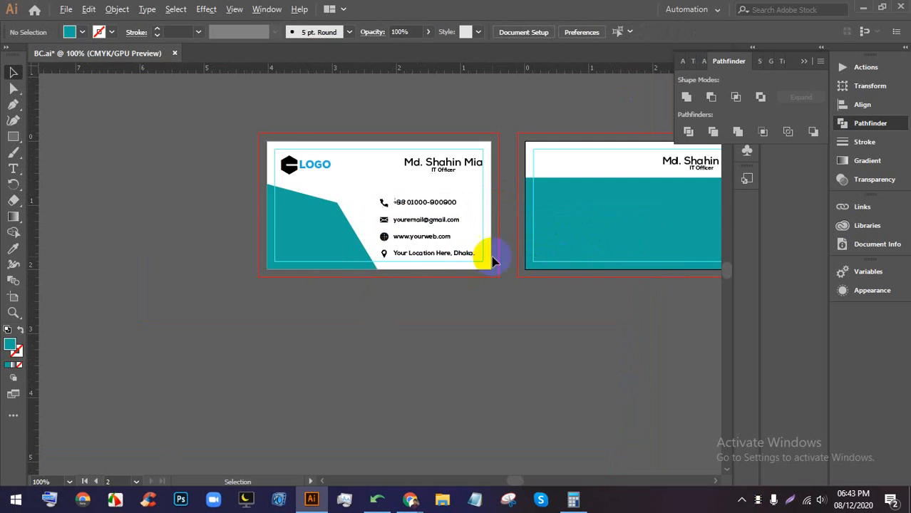
{"action": "left_click", "coordinate": [378, 194]}
{"action": "left_click_drag", "start_coordinate": [374, 189], "coordinate": [602, 201]}
- Expand the copied contact rows into outlines with Object > Expand (Object and Fill)
{"action": "left_click", "coordinate": [455, 300]}
{"action": "scroll", "coordinate": [602, 201], "scroll_direction": "down", "scroll_amount": 1}
{"action": "scroll", "coordinate": [624, 202], "scroll_direction": "up", "scroll_amount": 2}
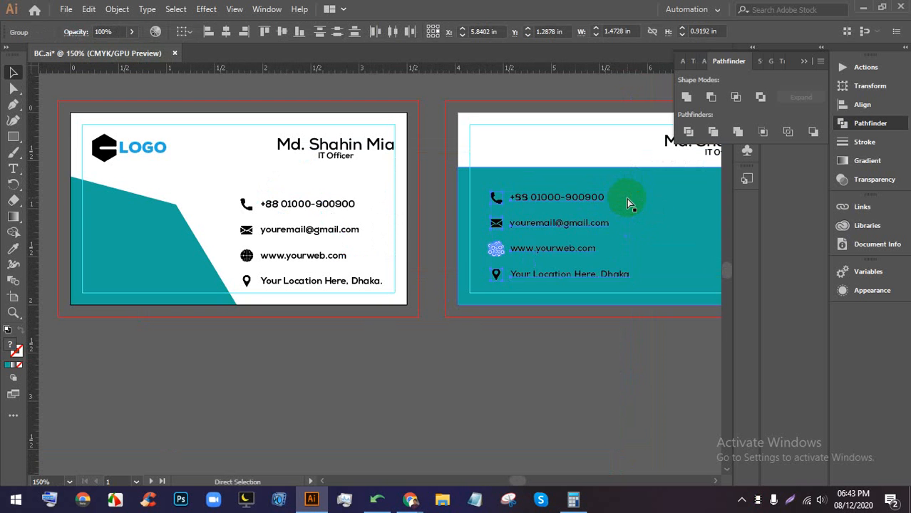
{"action": "scroll", "coordinate": [630, 201], "scroll_direction": "down", "scroll_amount": 2}
{"action": "scroll", "coordinate": [652, 219], "scroll_direction": "up", "scroll_amount": 3}
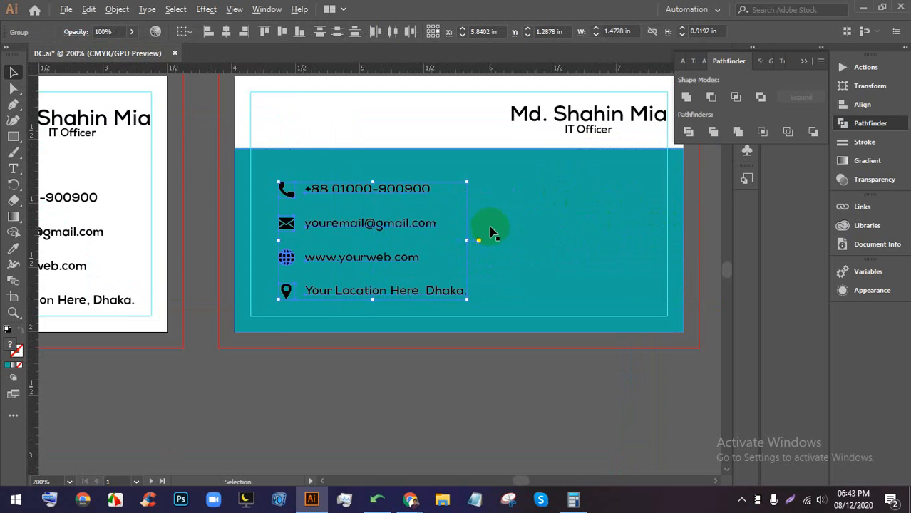
{"action": "scroll", "coordinate": [491, 233], "scroll_direction": "down", "scroll_amount": 2}
{"action": "scroll", "coordinate": [432, 197], "scroll_direction": "up", "scroll_amount": 1}
{"action": "scroll", "coordinate": [370, 261], "scroll_direction": "up", "scroll_amount": 1}
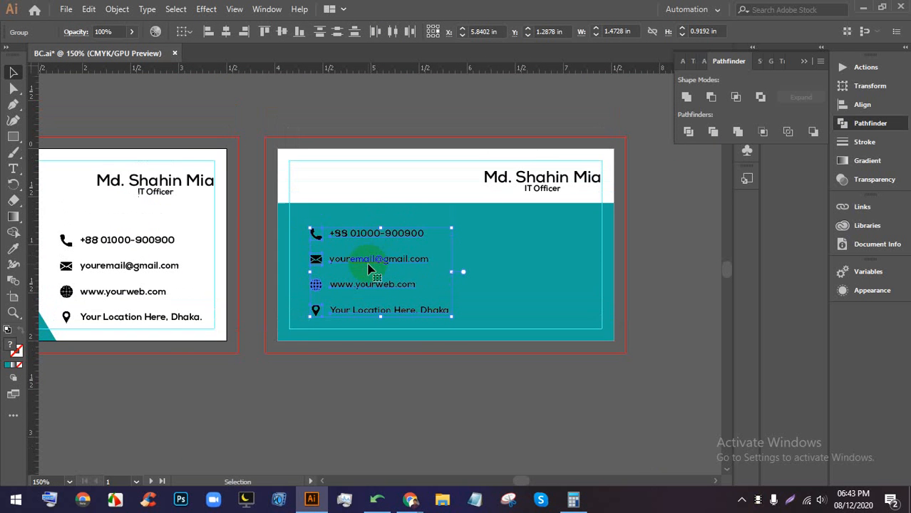
{"action": "left_click", "coordinate": [114, 9]}
{"action": "left_click", "coordinate": [179, 144]}
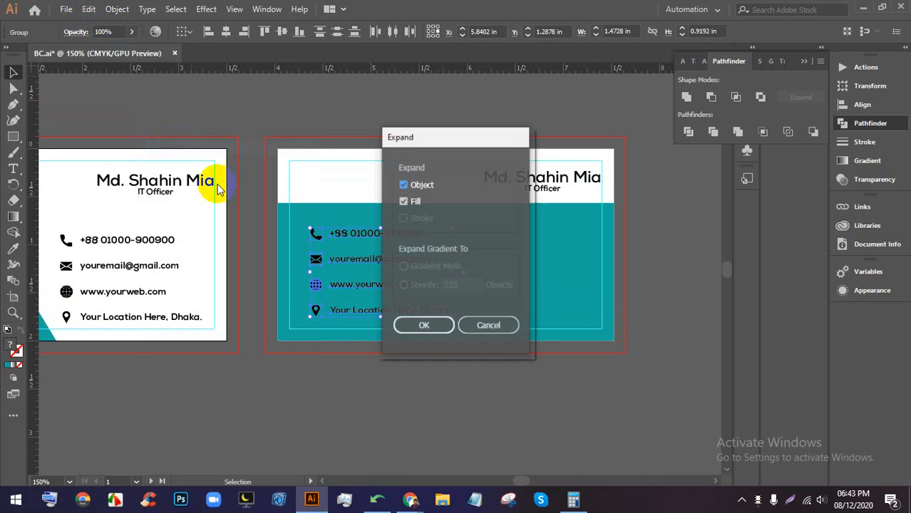
{"action": "left_click", "coordinate": [403, 325]}
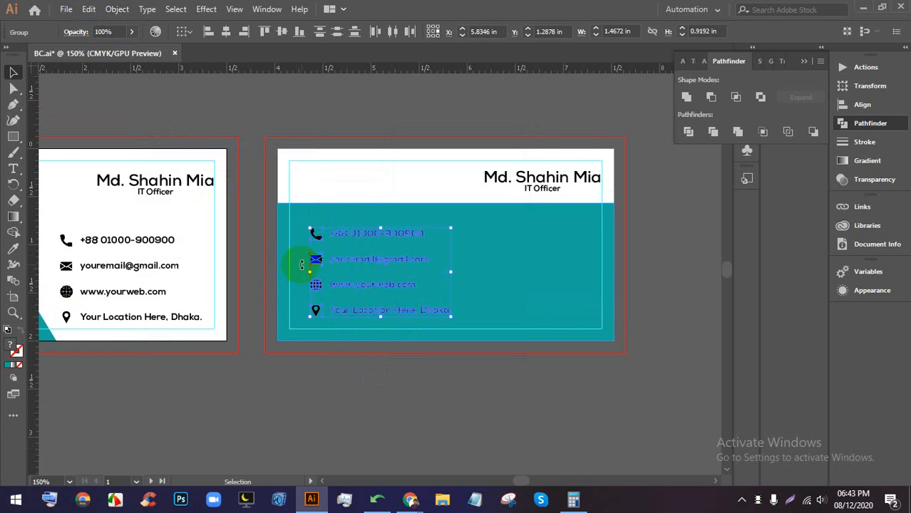
- Select the phone-number and email lines of the expanded contacts
{"action": "scroll", "coordinate": [302, 265], "scroll_direction": "up", "scroll_amount": 1}
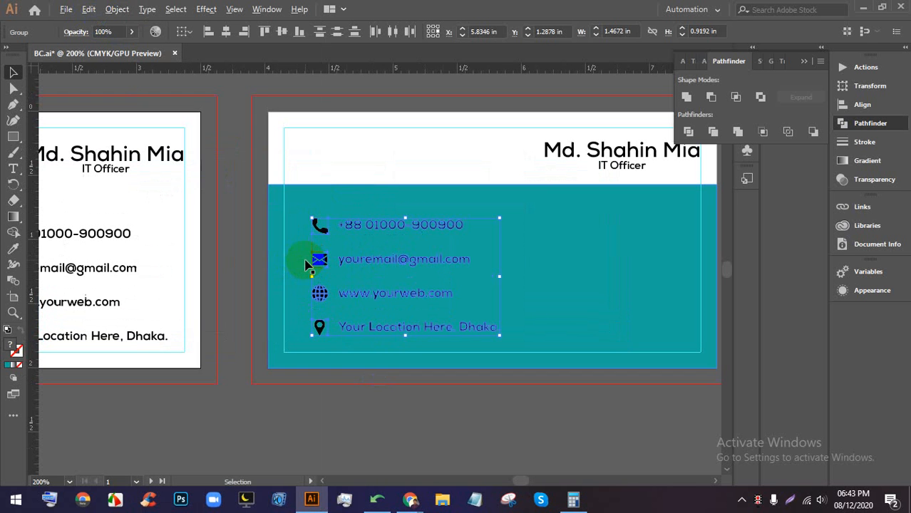
{"action": "left_click", "coordinate": [280, 89]}
{"action": "scroll", "coordinate": [320, 223], "scroll_direction": "up", "scroll_amount": 2}
{"action": "left_click", "coordinate": [319, 219]}
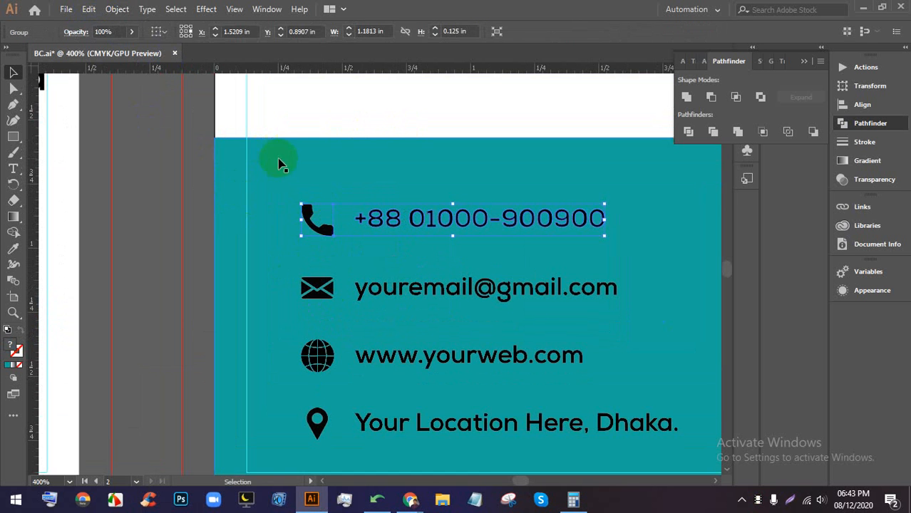
{"action": "left_click", "coordinate": [312, 287]}
- Ungroup the phone-number line so its icon separates from the text
{"action": "scroll", "coordinate": [306, 335], "scroll_direction": "down", "scroll_amount": 1}
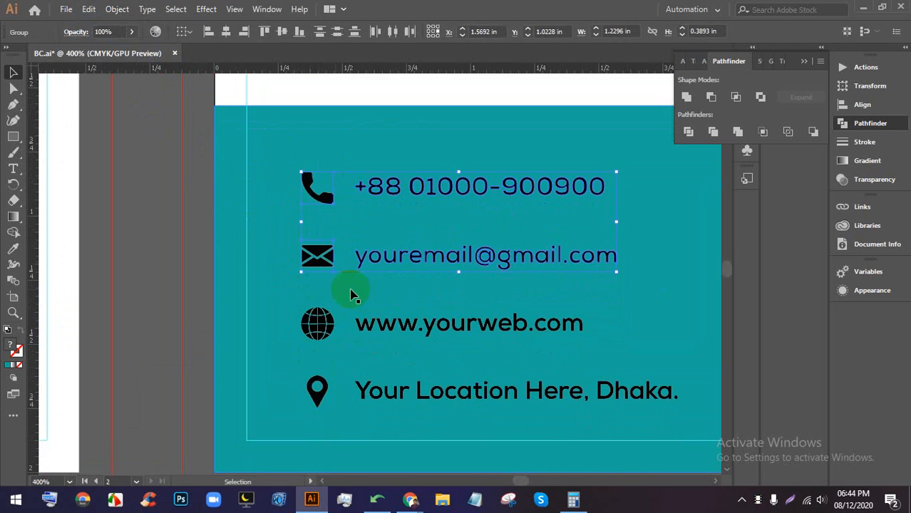
{"action": "left_click", "coordinate": [316, 241]}
{"action": "left_click", "coordinate": [319, 246]}
{"action": "right_click", "coordinate": [319, 252]}
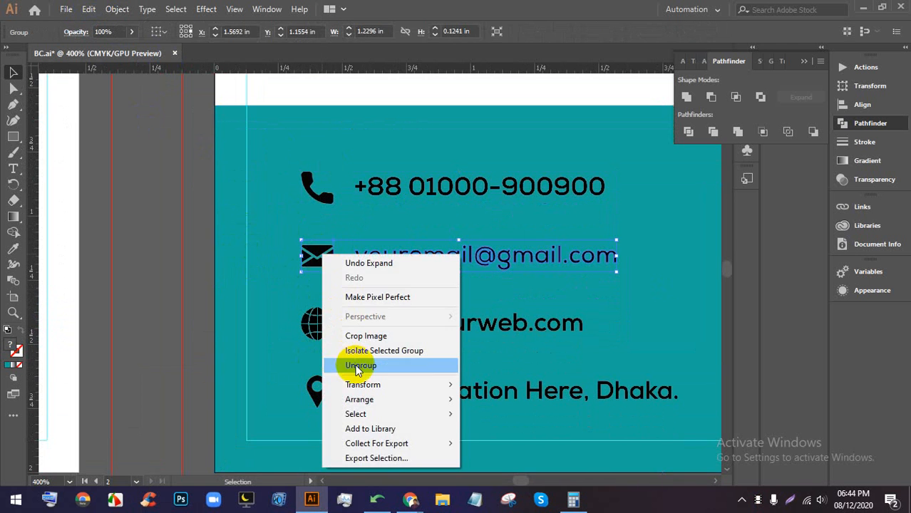
{"action": "left_click", "coordinate": [189, 248]}
{"action": "right_click", "coordinate": [387, 185]}
{"action": "left_click", "coordinate": [356, 184]}
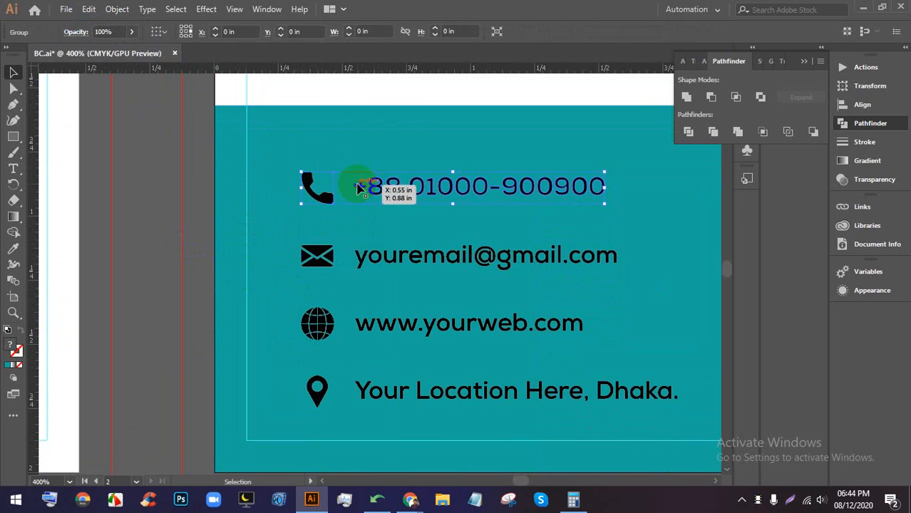
{"action": "right_click", "coordinate": [389, 187]}
{"action": "left_click", "coordinate": [426, 295]}
- Separate the location pin from its text and check the four icons select individually
{"action": "left_click", "coordinate": [305, 194]}
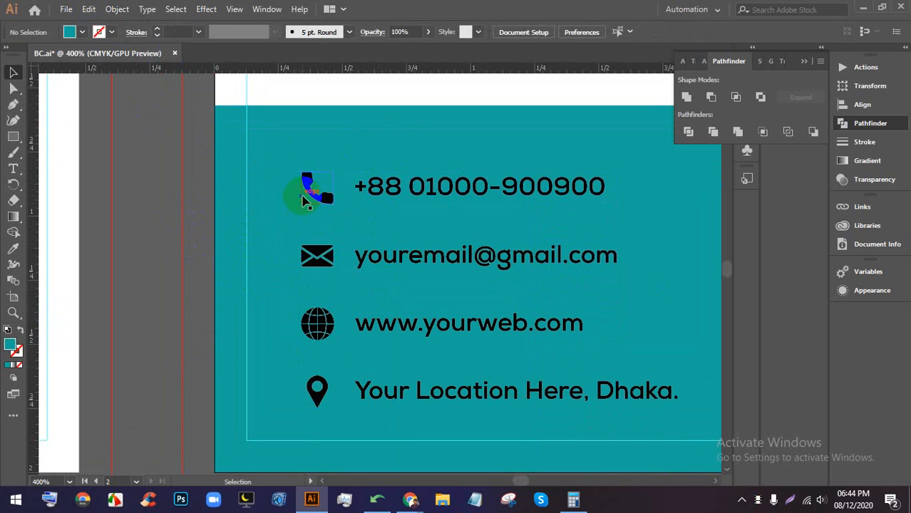
{"action": "left_click", "coordinate": [319, 285], "text": "shift"}
{"action": "left_click", "coordinate": [307, 393], "text": "shift"}
{"action": "left_click", "coordinate": [315, 321], "text": "shift"}
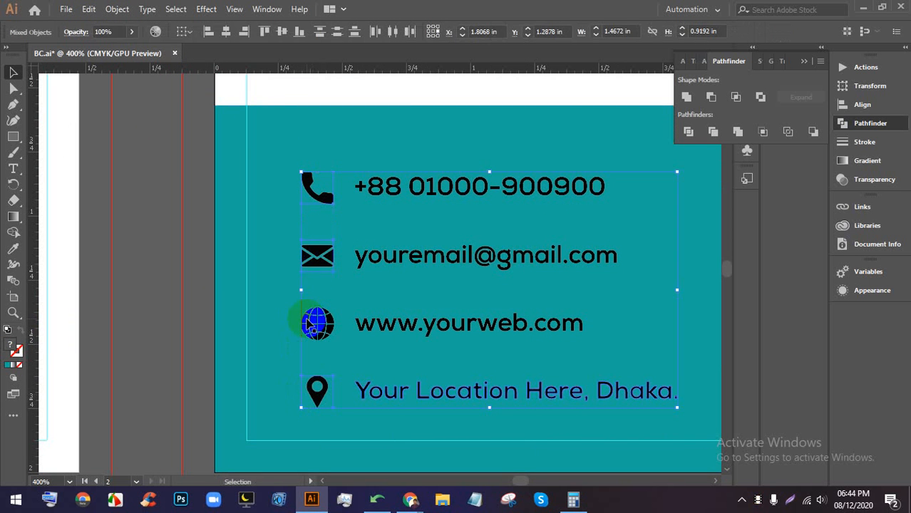
{"action": "left_click", "coordinate": [163, 265]}
{"action": "left_click", "coordinate": [376, 392]}
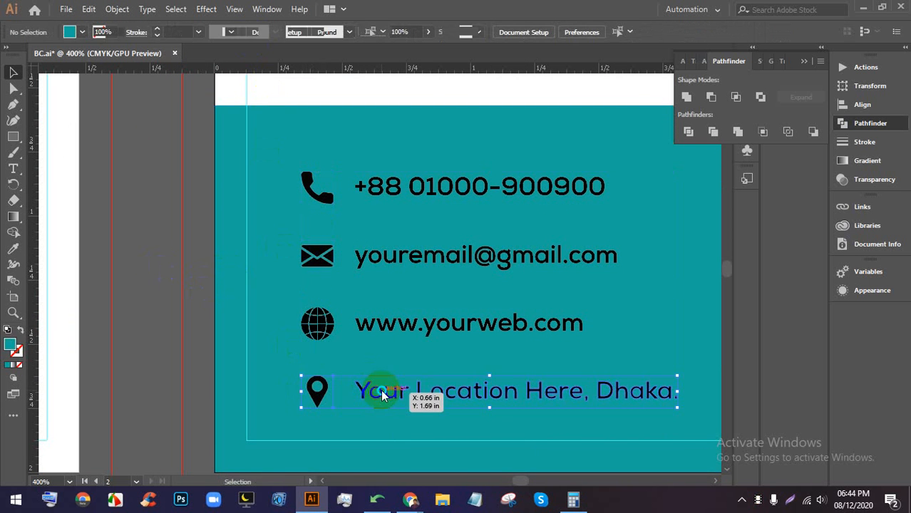
{"action": "right_click", "coordinate": [380, 395]}
{"action": "left_click", "coordinate": [420, 287]}
{"action": "left_click", "coordinate": [159, 301]}
{"action": "left_click", "coordinate": [313, 390]}
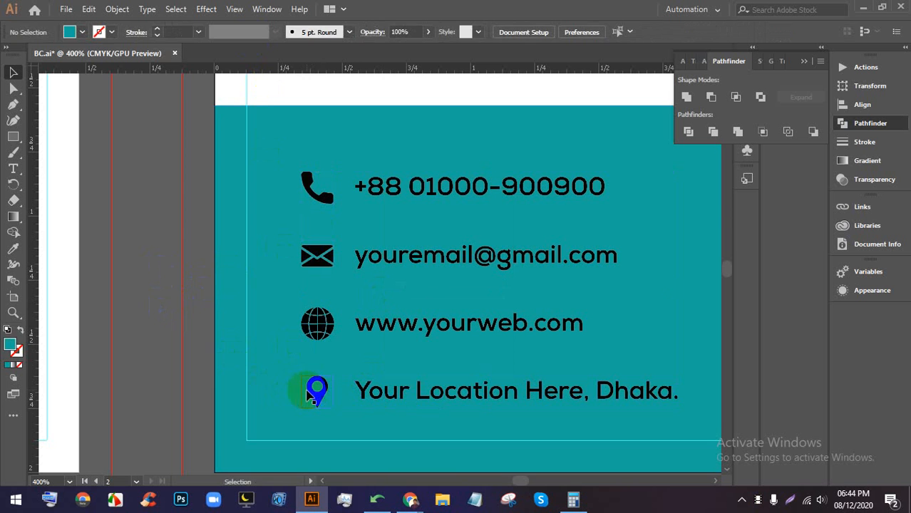
{"action": "left_click", "coordinate": [312, 307], "text": "shift"}
{"action": "left_click", "coordinate": [317, 255], "text": "shift"}
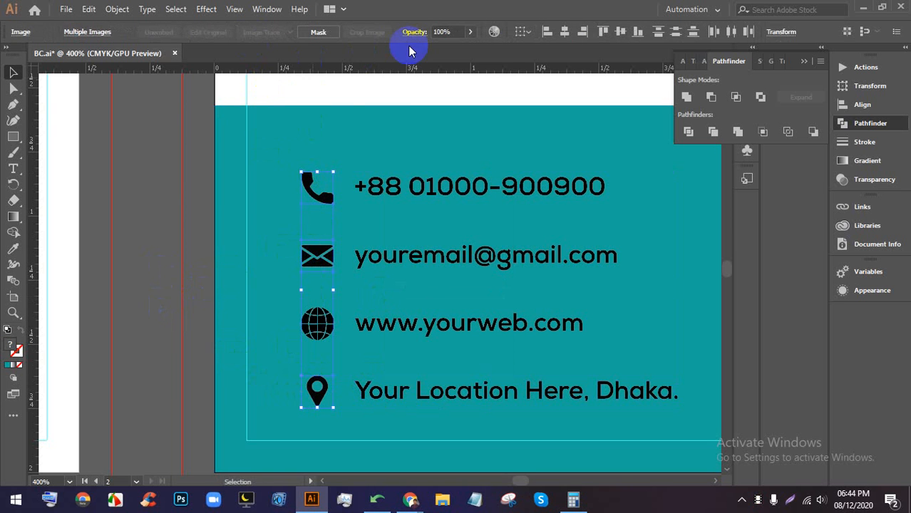
{"action": "left_click", "coordinate": [248, 177]}
- Trace the phone icon as a Black and White Logo, expand it and ungroup
{"action": "left_click", "coordinate": [329, 188]}
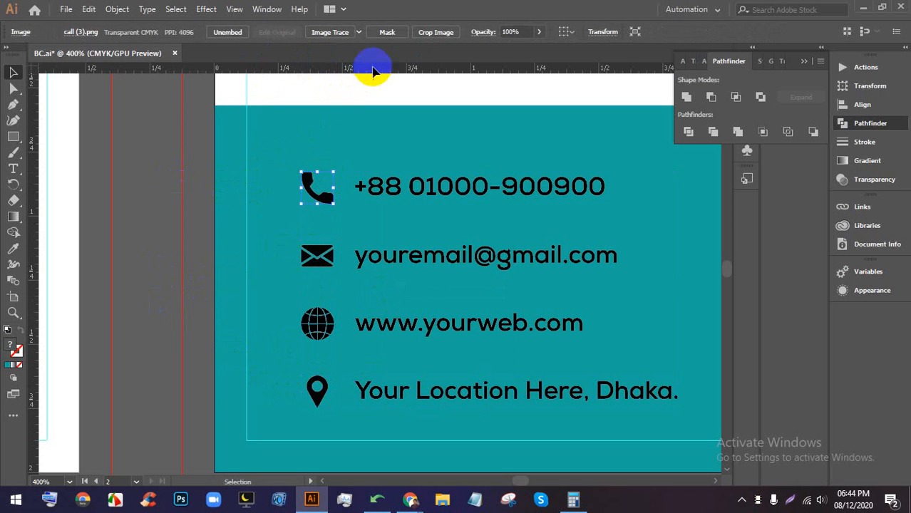
{"action": "left_click", "coordinate": [358, 31]}
{"action": "left_click", "coordinate": [387, 172]}
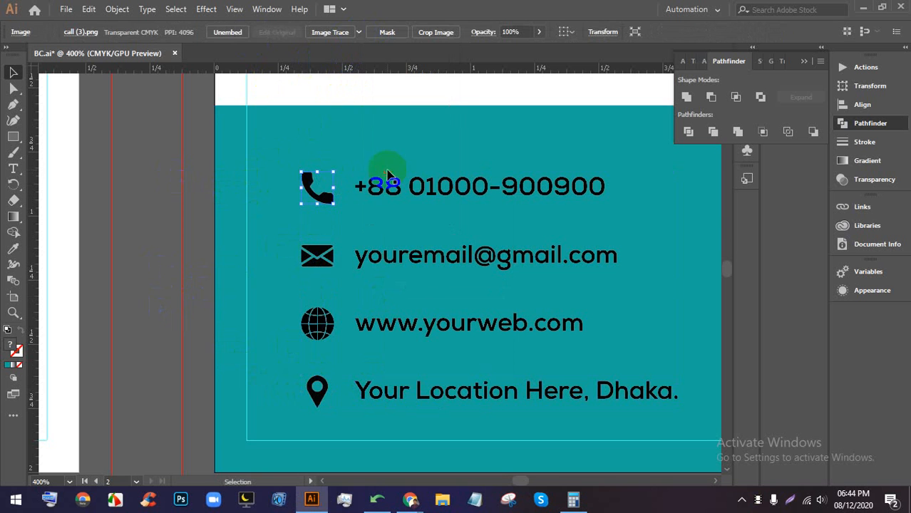
{"action": "right_click", "coordinate": [323, 180]}
{"action": "left_click", "coordinate": [320, 183]}
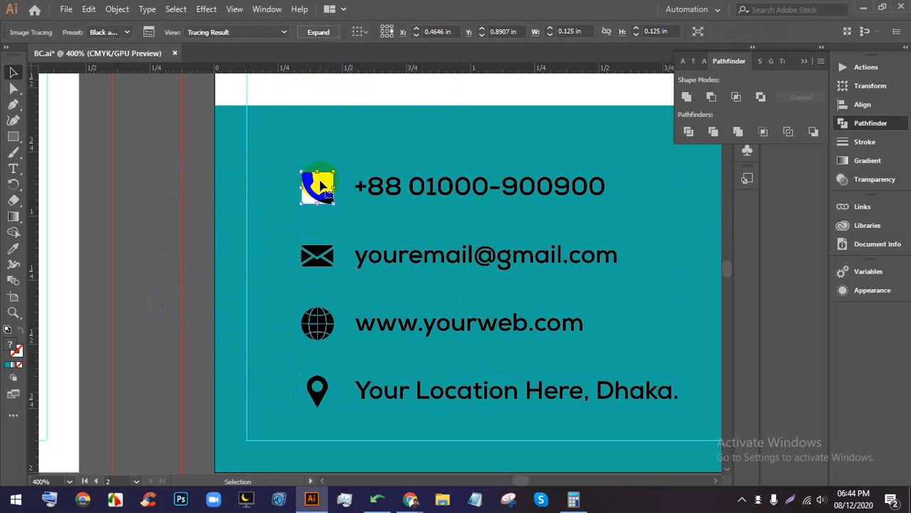
{"action": "left_click", "coordinate": [319, 32]}
{"action": "right_click", "coordinate": [314, 183]}
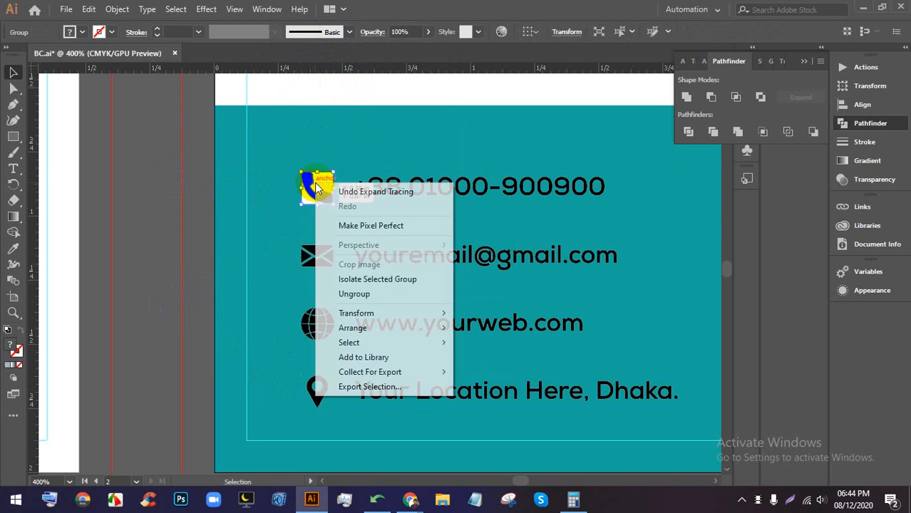
{"action": "left_click", "coordinate": [354, 294]}
{"action": "left_click", "coordinate": [177, 193]}
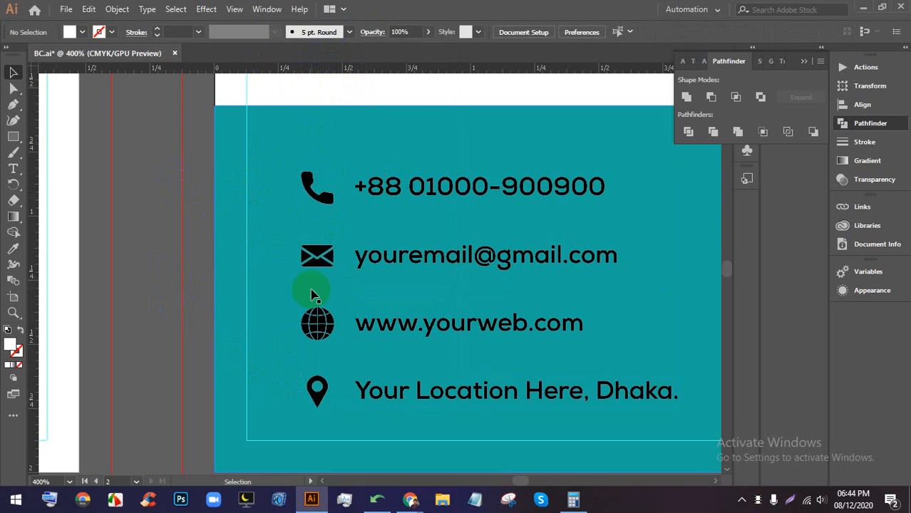
- Trace the envelope icon, expand it and ungroup its shapes
{"action": "left_click", "coordinate": [316, 256]}
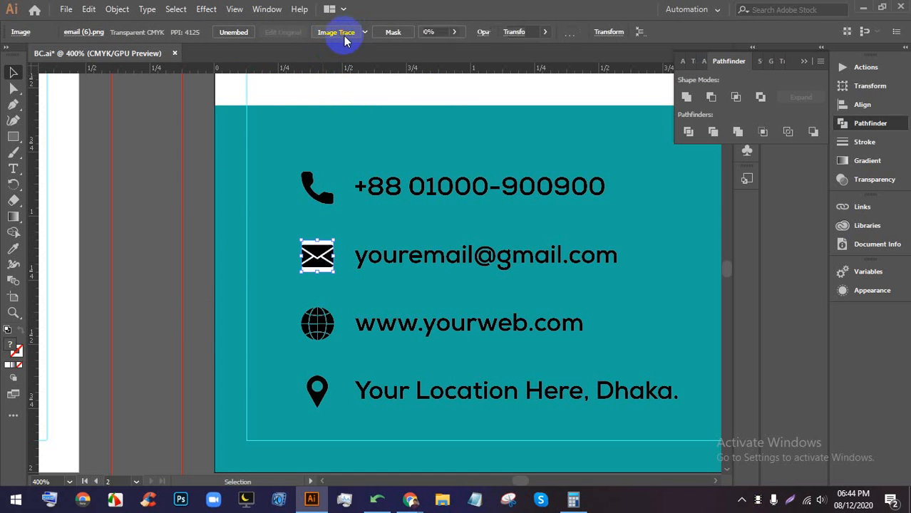
{"action": "left_click", "coordinate": [342, 33]}
{"action": "left_click", "coordinate": [318, 32]}
{"action": "right_click", "coordinate": [330, 271]}
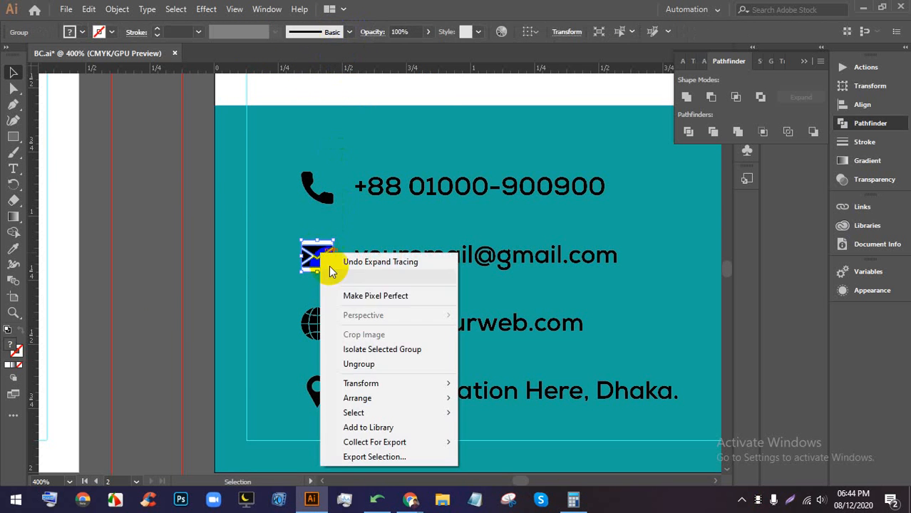
{"action": "left_click", "coordinate": [359, 364]}
{"action": "left_click", "coordinate": [159, 295]}
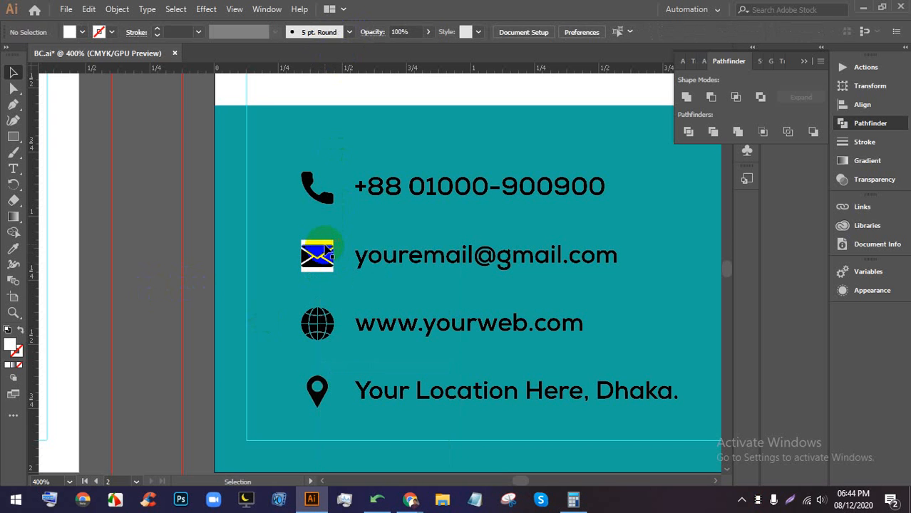
- Trace the location pin image, expand it and ungroup its pieces
{"action": "scroll", "coordinate": [299, 300], "scroll_direction": "down", "scroll_amount": 3}
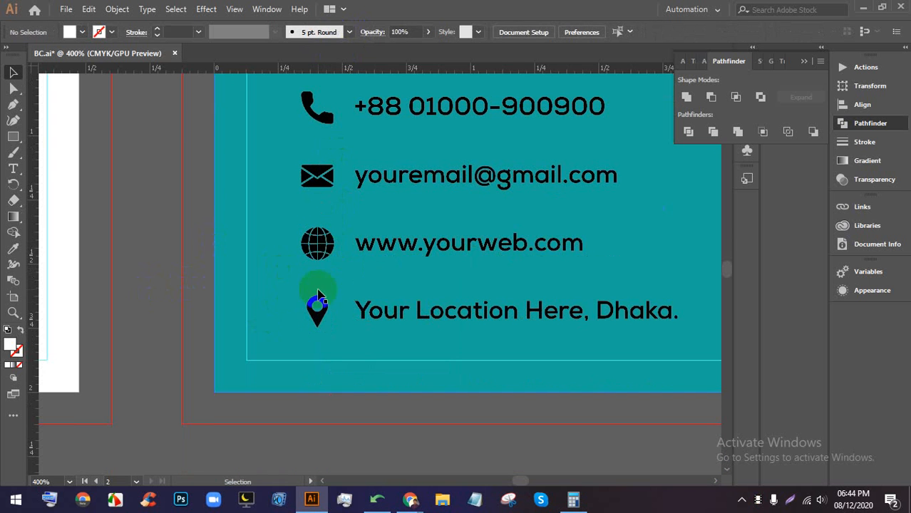
{"action": "left_click", "coordinate": [318, 306]}
{"action": "left_click", "coordinate": [329, 32]}
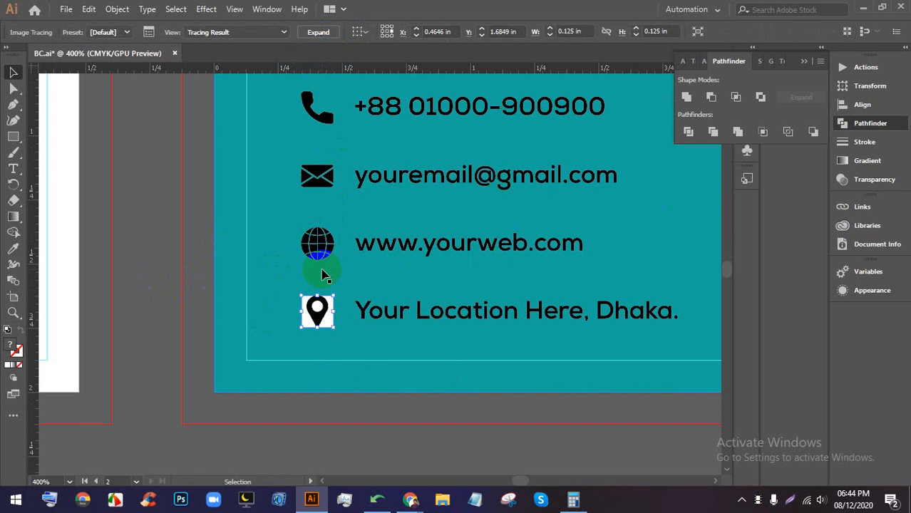
{"action": "left_click", "coordinate": [309, 34]}
{"action": "right_click", "coordinate": [317, 308]}
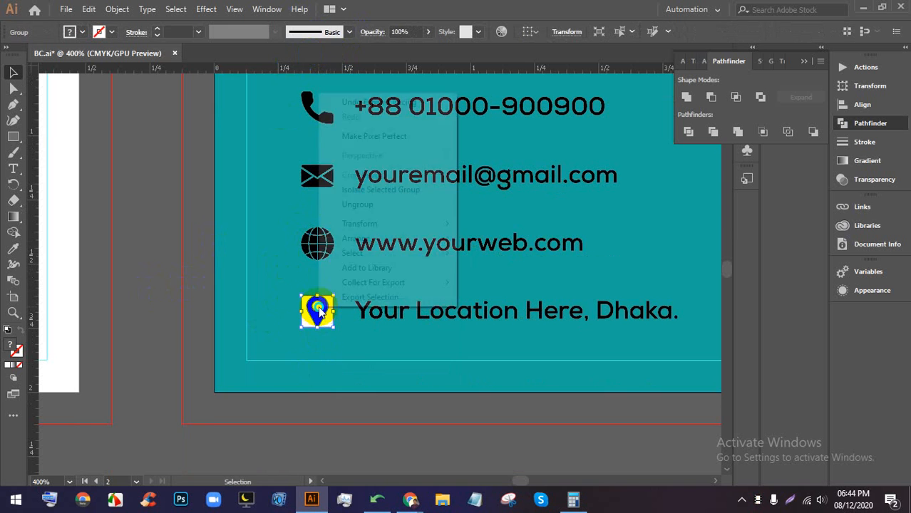
{"action": "left_click", "coordinate": [357, 204]}
{"action": "left_click", "coordinate": [229, 248]}
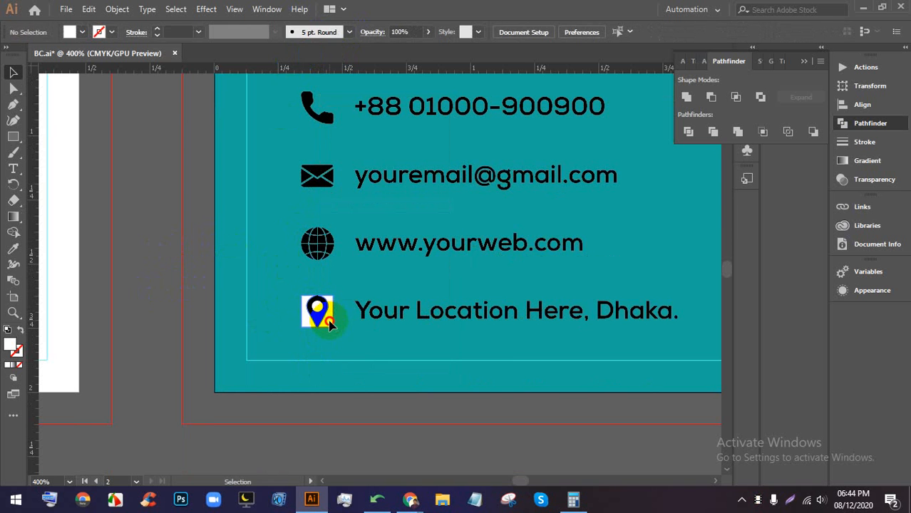
- Delete the pin's white background and inner circle
{"action": "left_click", "coordinate": [330, 324]}
{"action": "key", "text": "Delete"}
{"action": "left_click", "coordinate": [316, 308]}
{"action": "key", "text": "Delete"}
{"action": "scroll", "coordinate": [250, 316], "scroll_direction": "up", "scroll_amount": 1}
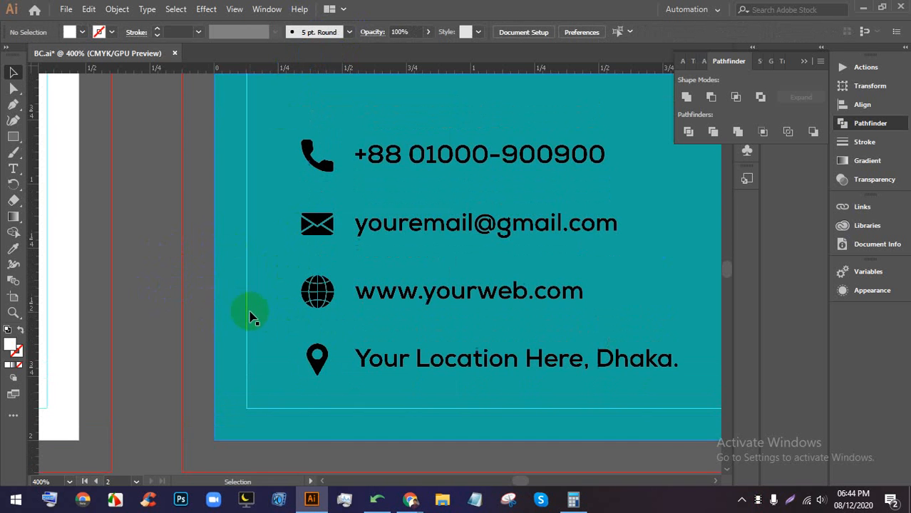
{"action": "scroll", "coordinate": [327, 271], "scroll_direction": "down", "scroll_amount": 1}
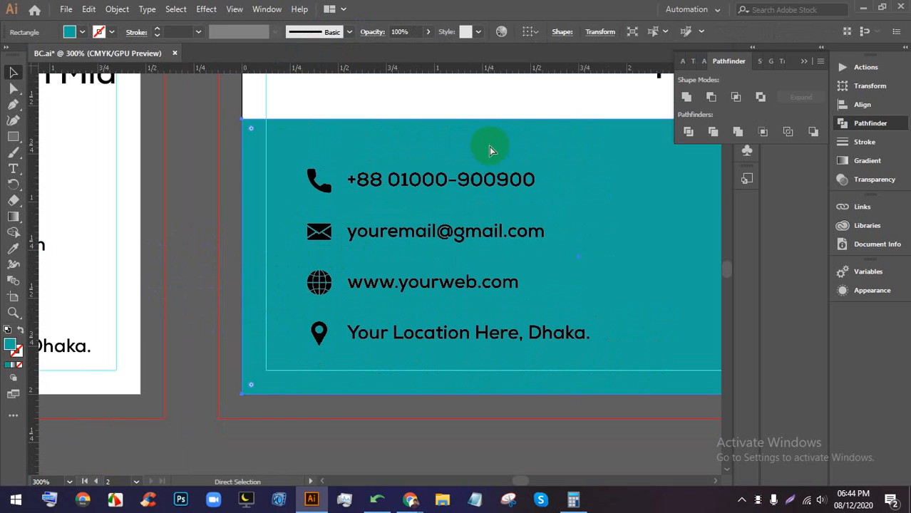
- Select the contact icons and text group on the second card
{"action": "key", "text": "ctrl+2"}
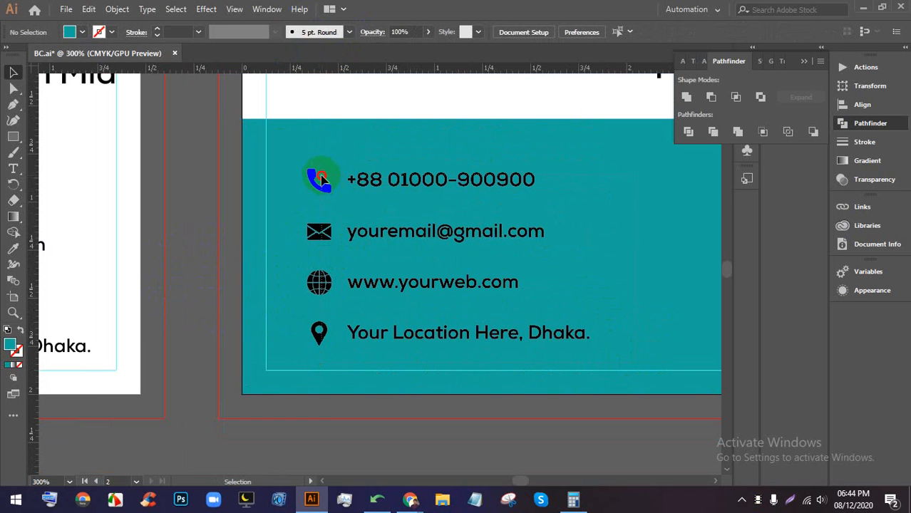
{"action": "left_click", "coordinate": [417, 174]}
{"action": "left_click", "coordinate": [583, 277]}
{"action": "left_click_drag", "start_coordinate": [500, 280], "coordinate": [365, 178]}
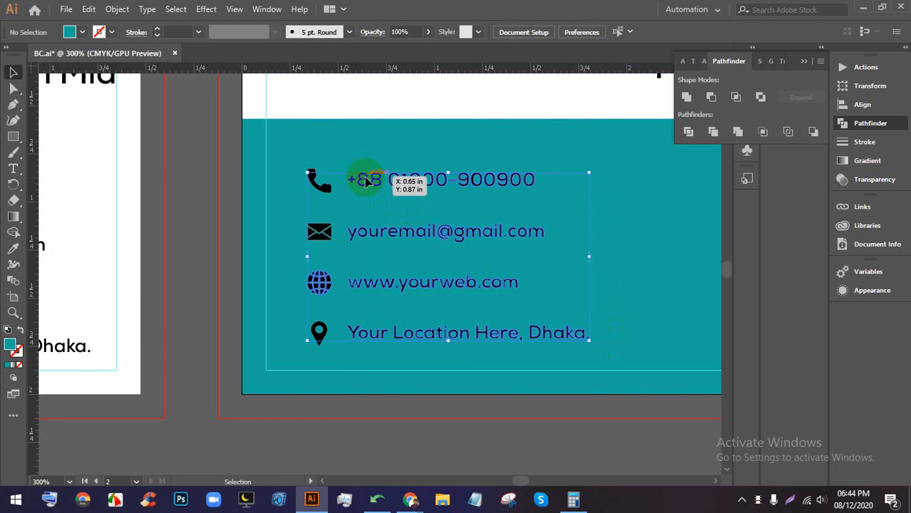
{"action": "left_click", "coordinate": [295, 137]}
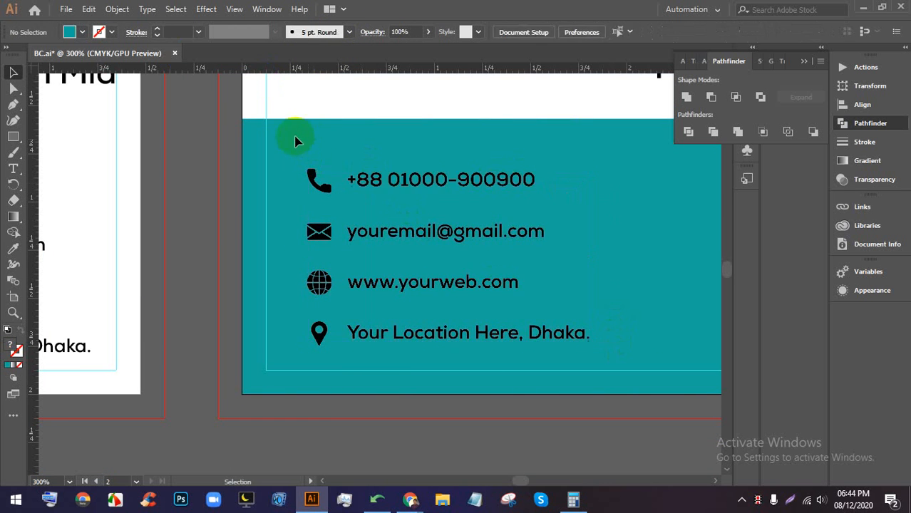
{"action": "left_click", "coordinate": [323, 302]}
{"action": "left_click", "coordinate": [268, 196]}
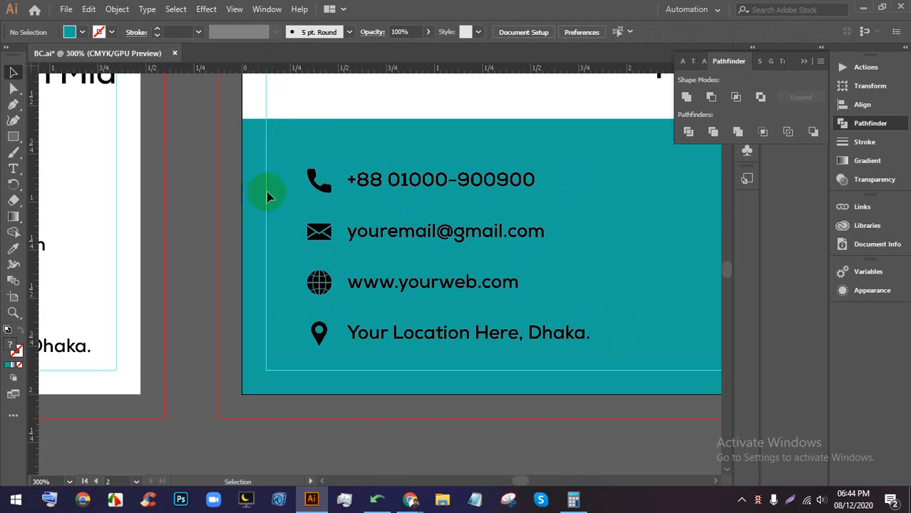
{"action": "left_click", "coordinate": [318, 364]}
{"action": "left_click", "coordinate": [284, 318]}
{"action": "left_click", "coordinate": [381, 282]}
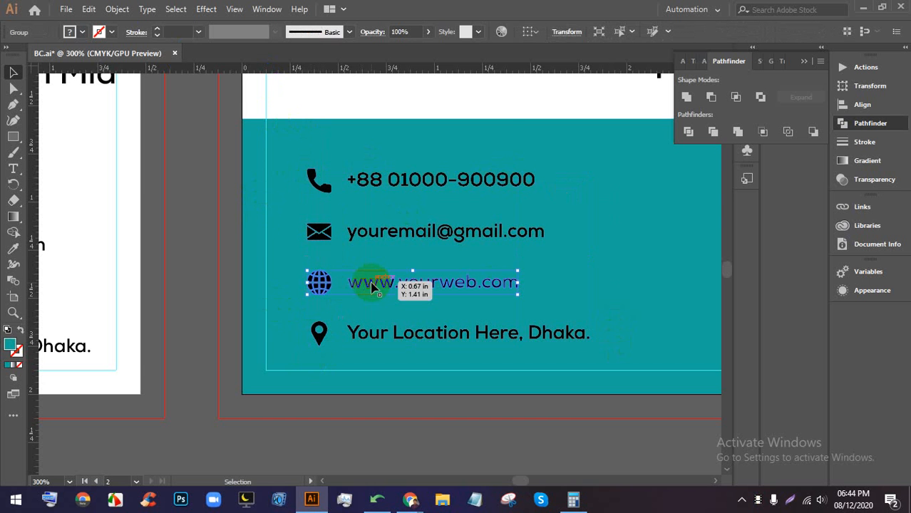
{"action": "right_click", "coordinate": [382, 283]}
{"action": "left_click", "coordinate": [403, 181]}
{"action": "left_click", "coordinate": [286, 174]}
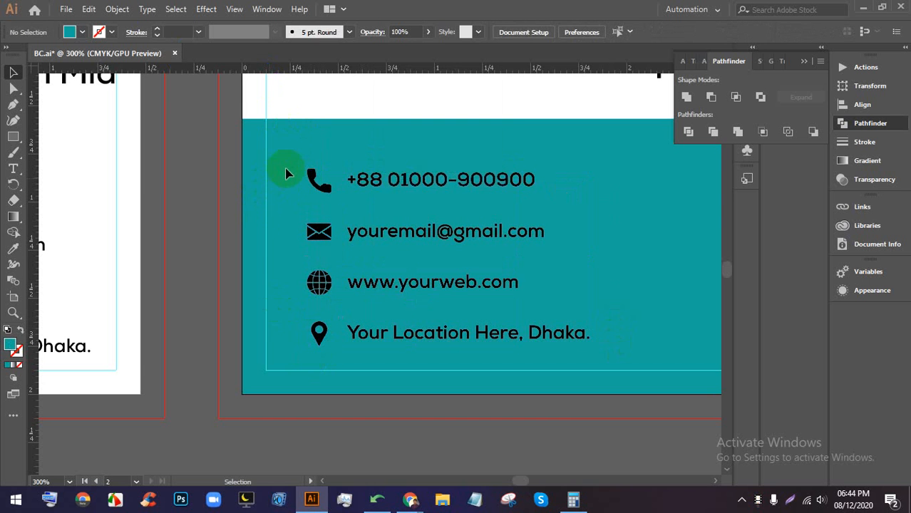
- Fill the four contact icons light blue
{"action": "left_click", "coordinate": [320, 295]}
{"action": "left_click", "coordinate": [84, 33]}
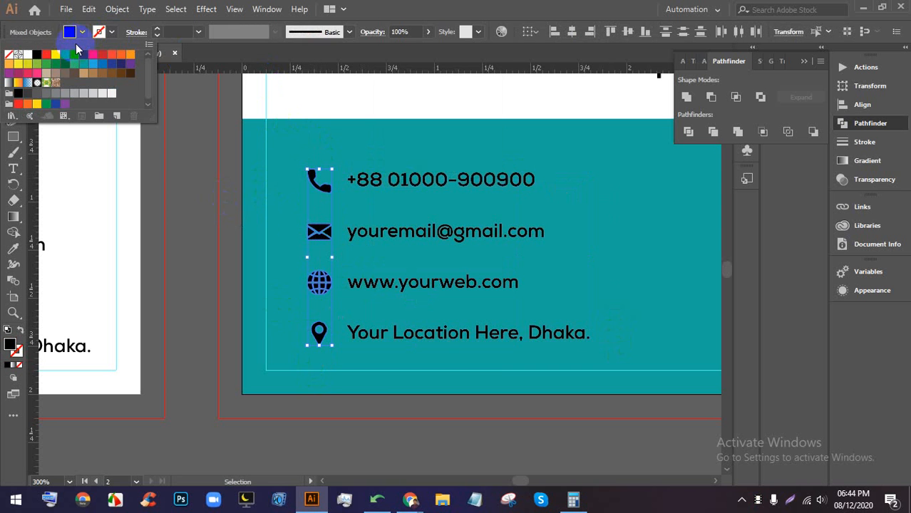
{"action": "left_click", "coordinate": [74, 56]}
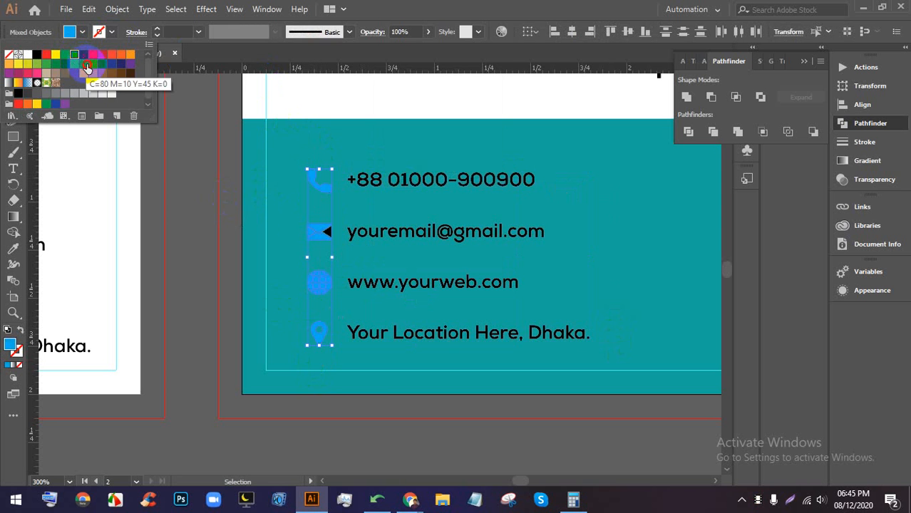
{"action": "left_click", "coordinate": [230, 207]}
{"action": "left_click", "coordinate": [277, 152]}
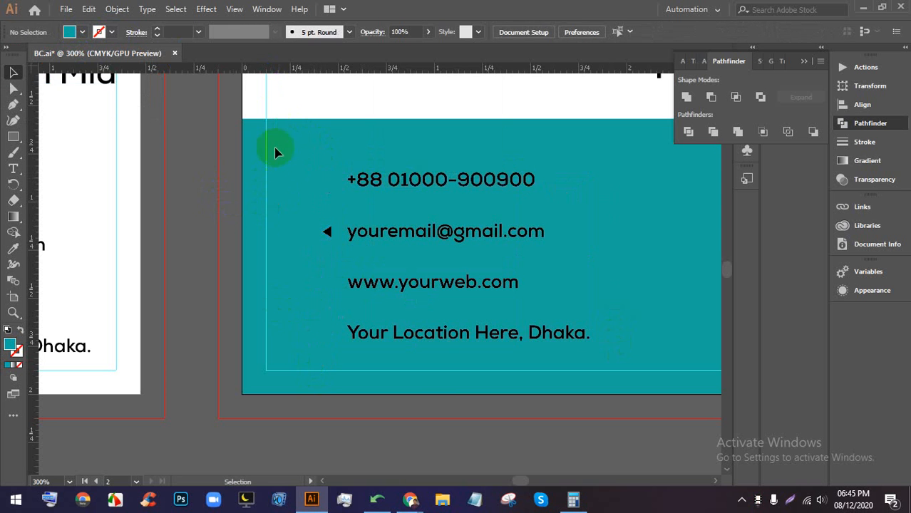
{"action": "key", "text": "ctrl+shift+z"}
{"action": "left_click", "coordinate": [218, 166]}
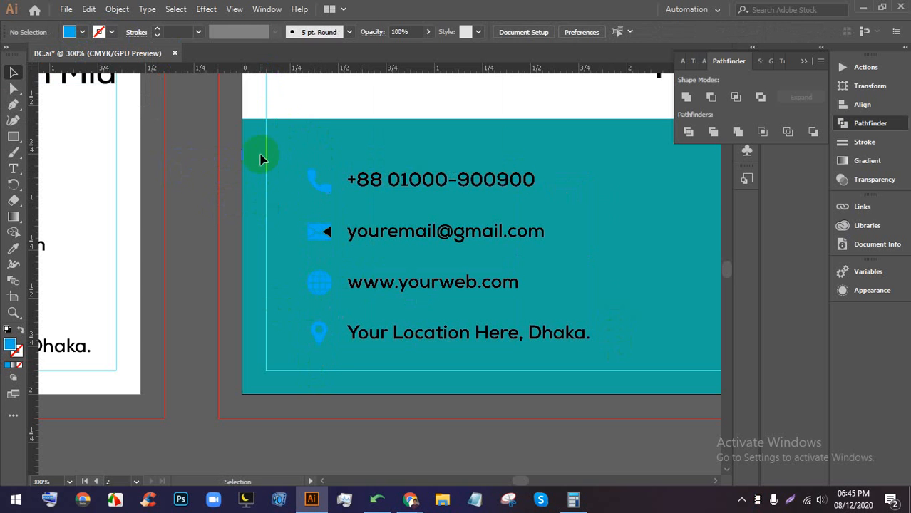
- Recolour the four contact icons white, after briefly trying red
{"action": "left_click_drag", "start_coordinate": [345, 345], "coordinate": [343, 356]}
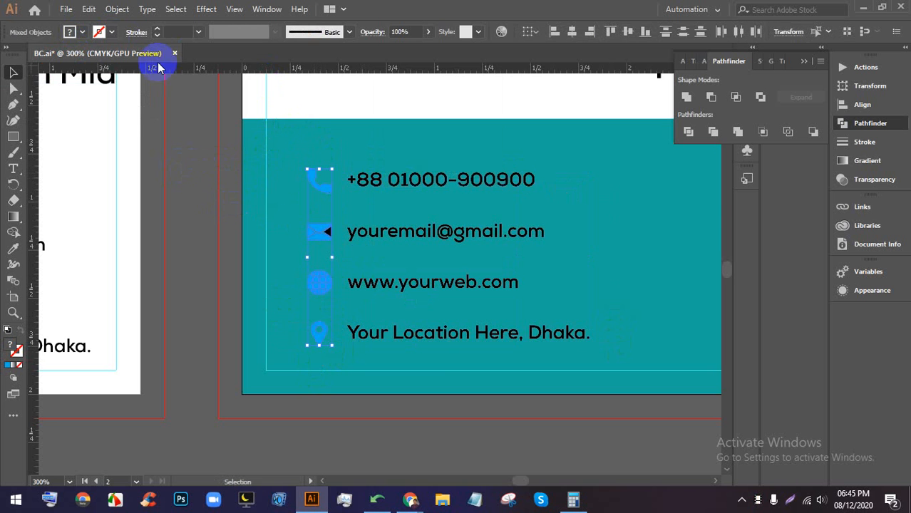
{"action": "left_click", "coordinate": [83, 33]}
{"action": "left_click", "coordinate": [103, 55]}
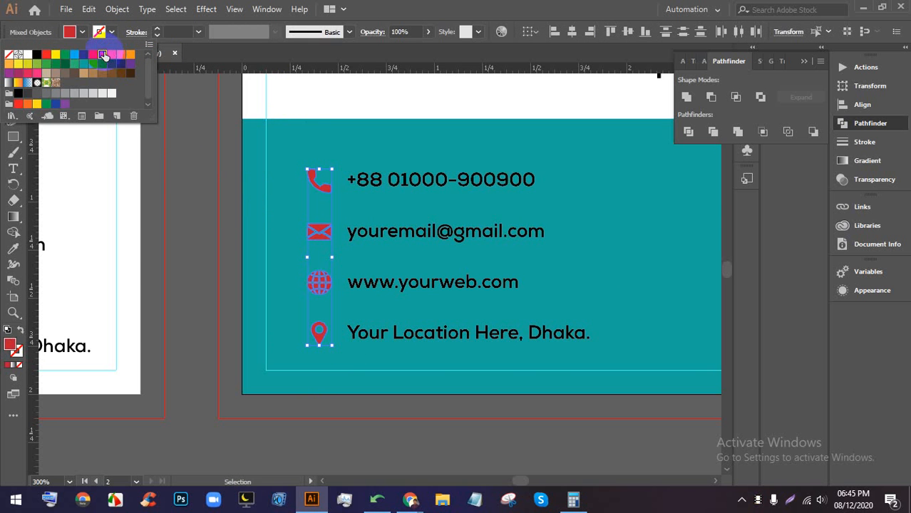
{"action": "left_click", "coordinate": [27, 55]}
{"action": "left_click", "coordinate": [208, 186]}
{"action": "left_click", "coordinate": [208, 186]}
- Make the four contact text lines white
{"action": "scroll", "coordinate": [413, 179], "scroll_direction": "down", "scroll_amount": 1}
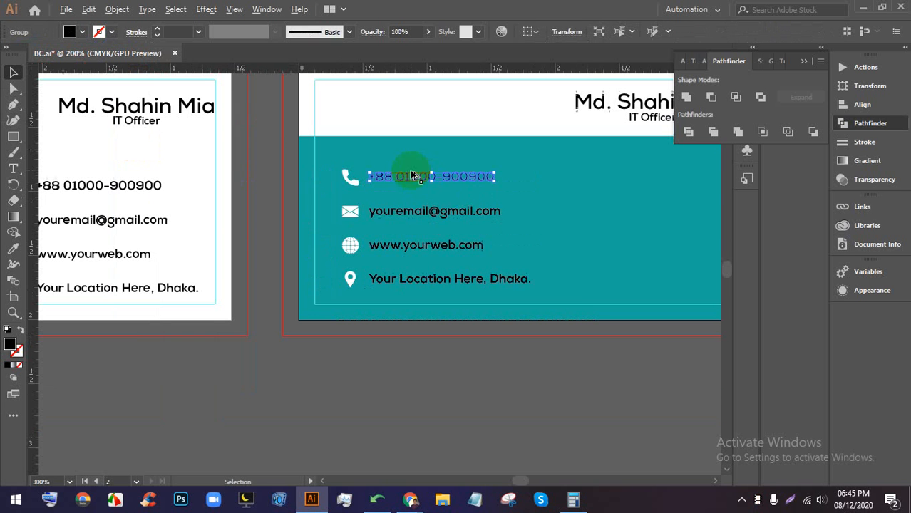
{"action": "left_click", "coordinate": [438, 223]}
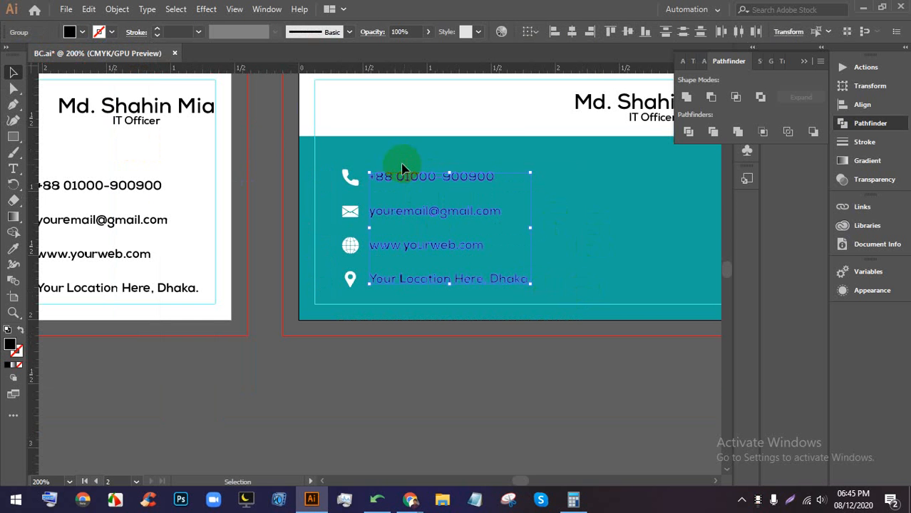
{"action": "left_click", "coordinate": [98, 31]}
{"action": "left_click", "coordinate": [240, 171]}
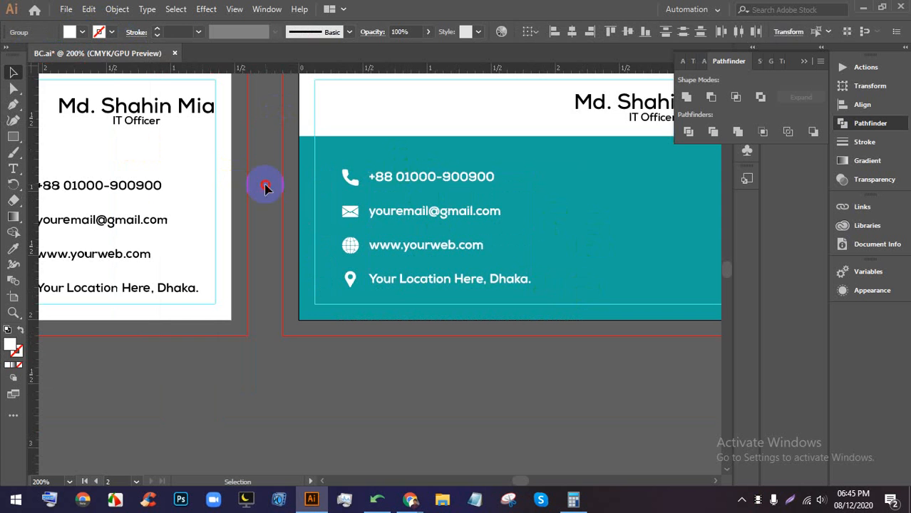
{"action": "scroll", "coordinate": [473, 251], "scroll_direction": "down", "scroll_amount": 1}
{"action": "scroll", "coordinate": [529, 250], "scroll_direction": "up", "scroll_amount": 2}
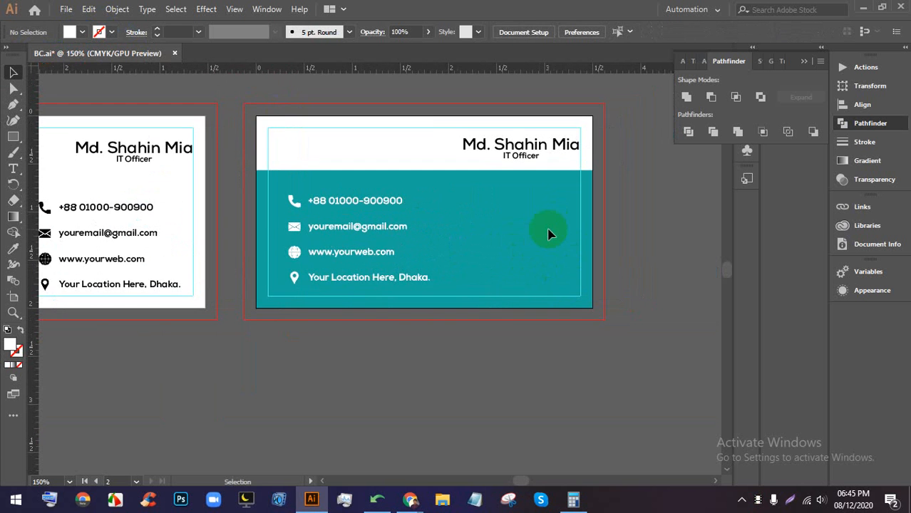
{"action": "scroll", "coordinate": [535, 253], "scroll_direction": "up", "scroll_amount": 1}
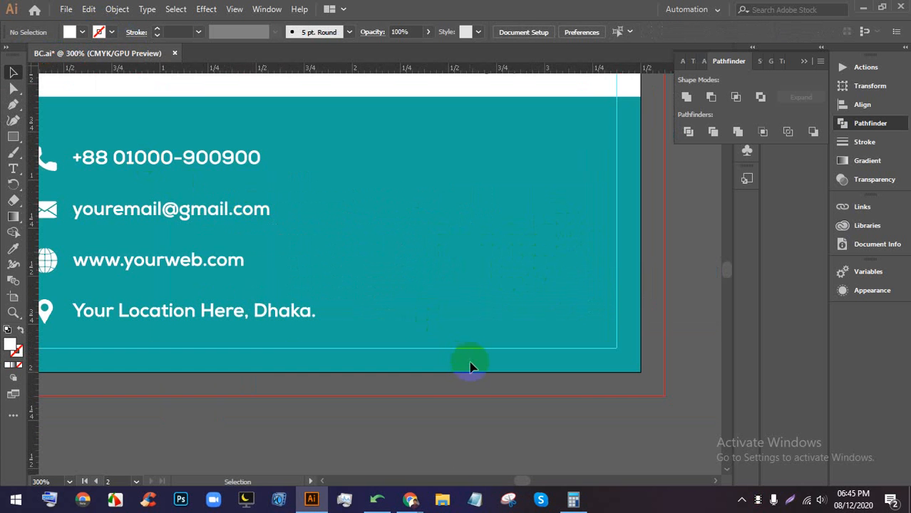
{"action": "left_click", "coordinate": [412, 500]}
- Search Google Images for 'qr code' in a new tab
{"action": "left_click", "coordinate": [659, 10]}
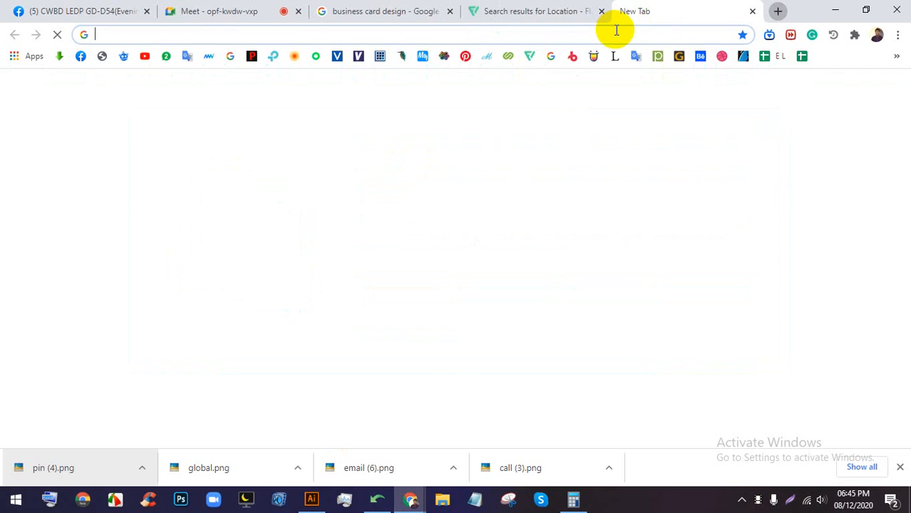
{"action": "left_click", "coordinate": [611, 34]}
{"action": "type", "text": "Qr"}
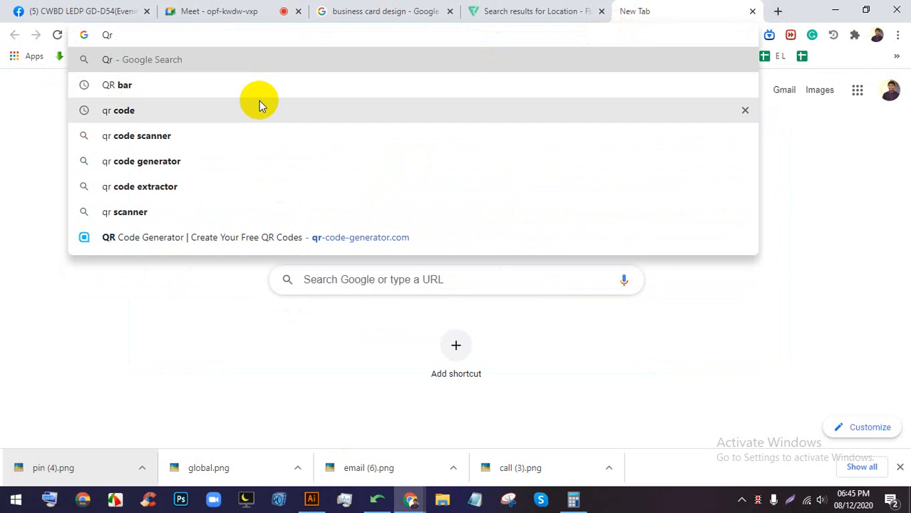
{"action": "left_click", "coordinate": [259, 108]}
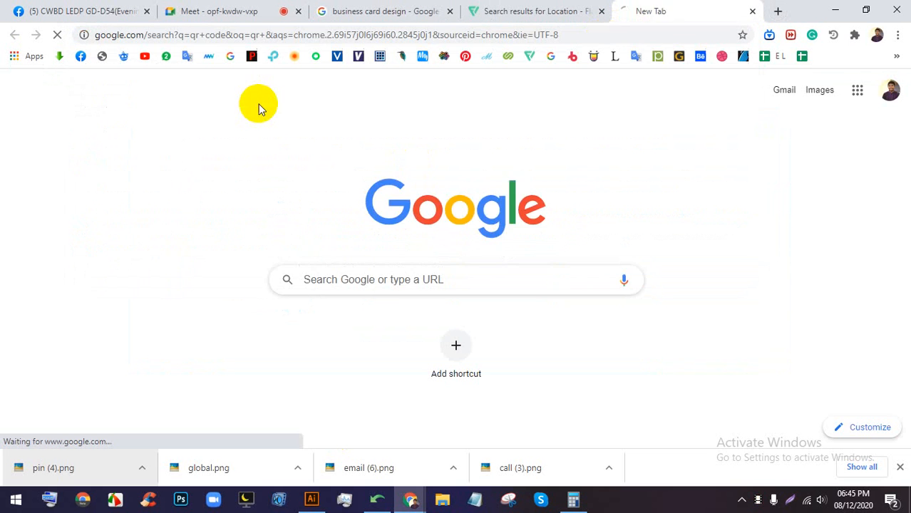
{"action": "left_click", "coordinate": [183, 136]}
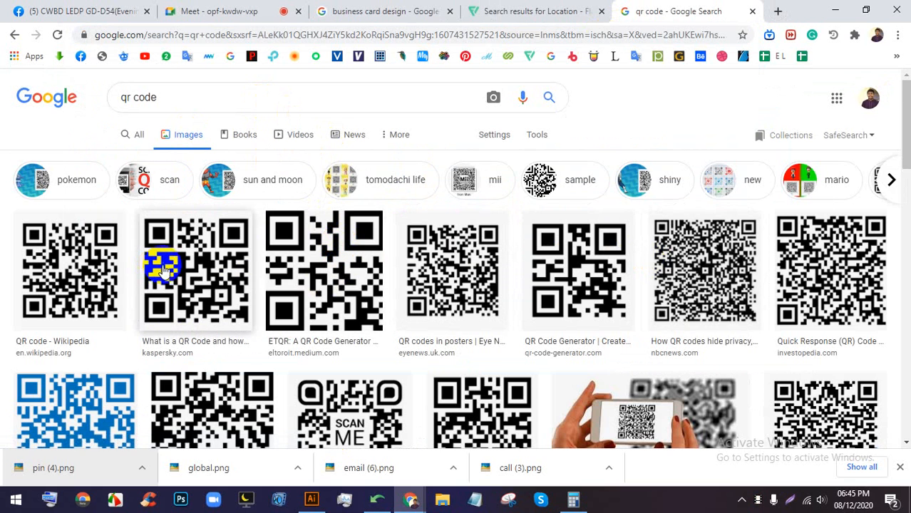
- Save a QR code image to Downloads and drag it into Illustrator
{"action": "left_click", "coordinate": [301, 256]}
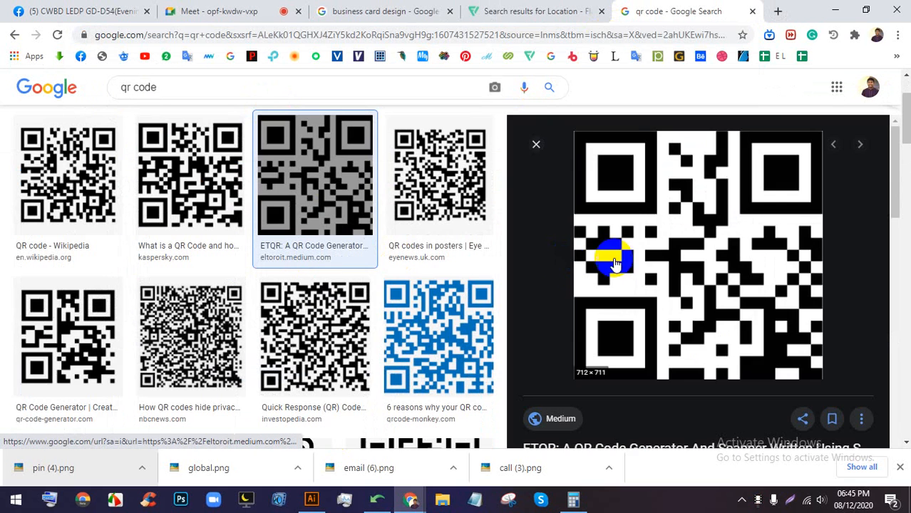
{"action": "right_click", "coordinate": [632, 176]}
{"action": "left_click", "coordinate": [681, 296]}
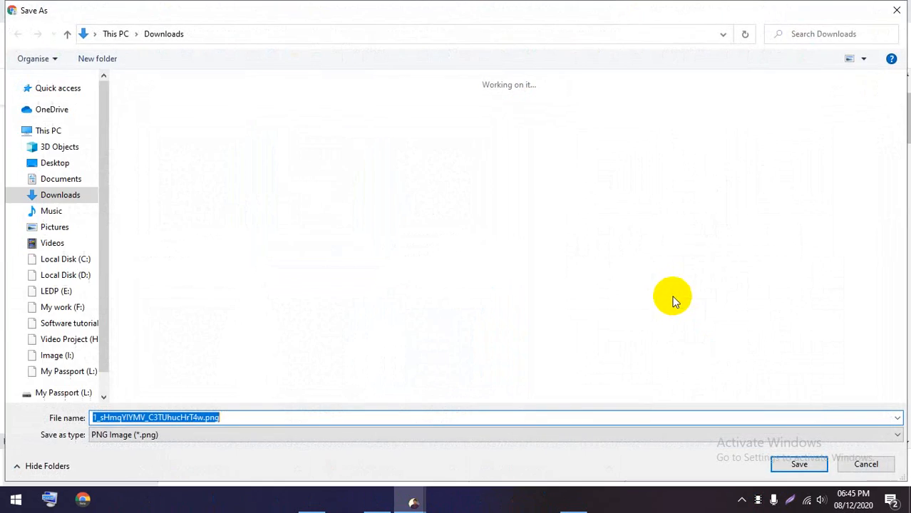
{"action": "key", "text": "Return"}
{"action": "left_click_drag", "start_coordinate": [25, 467], "coordinate": [401, 285]}
- Shrink the large placed QR code image on the canvas
{"action": "key", "text": "ctrl+minus"}
{"action": "key", "text": "ctrl+minus"}
{"action": "key", "text": "ctrl+minus"}
{"action": "key", "text": "ctrl+minus"}
{"action": "key", "text": "ctrl+minus"}
{"action": "key", "text": "ctrl+minus"}
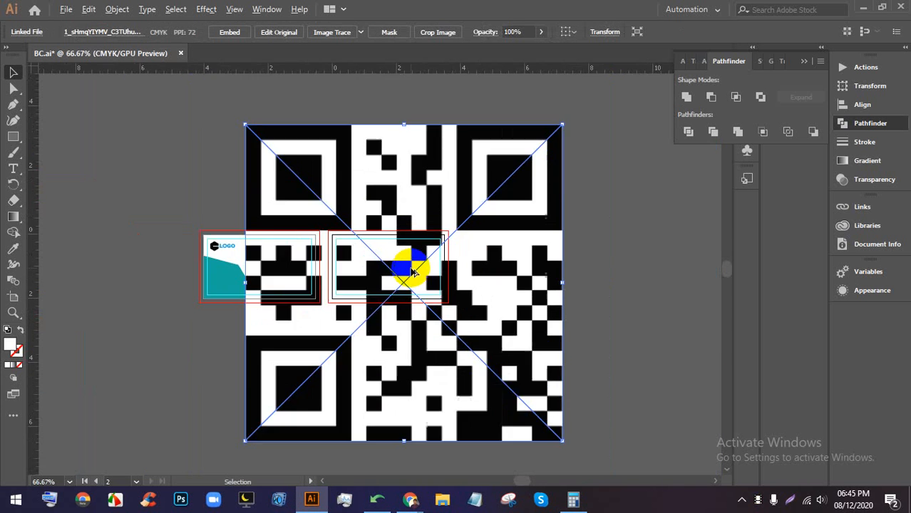
{"action": "left_click_drag", "start_coordinate": [401, 177], "coordinate": [424, 185]}
{"action": "scroll", "coordinate": [405, 315], "scroll_direction": "up", "scroll_amount": 4}
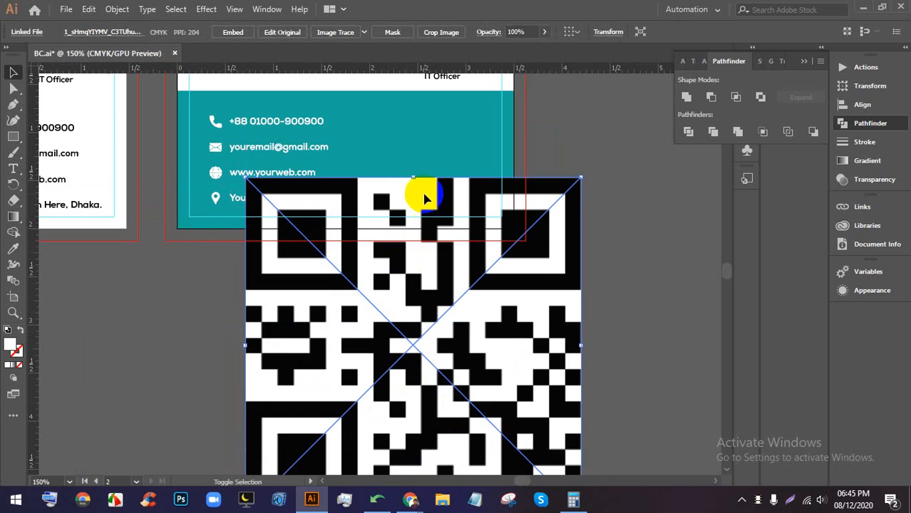
{"action": "scroll", "coordinate": [419, 213], "scroll_direction": "down", "scroll_amount": 2}
{"action": "left_click_drag", "start_coordinate": [414, 449], "coordinate": [418, 214]}
{"action": "scroll", "coordinate": [438, 236], "scroll_direction": "up", "scroll_amount": 5}
{"action": "scroll", "coordinate": [437, 235], "scroll_direction": "up", "scroll_amount": 1}
{"action": "scroll", "coordinate": [422, 308], "scroll_direction": "up", "scroll_amount": 2}
- Move the QR code onto the teal band's right side, shrink it further, and embed it
{"action": "left_click_drag", "start_coordinate": [400, 372], "coordinate": [433, 211]}
{"action": "left_click_drag", "start_coordinate": [436, 109], "coordinate": [435, 169]}
{"action": "left_click_drag", "start_coordinate": [434, 226], "coordinate": [463, 196]}
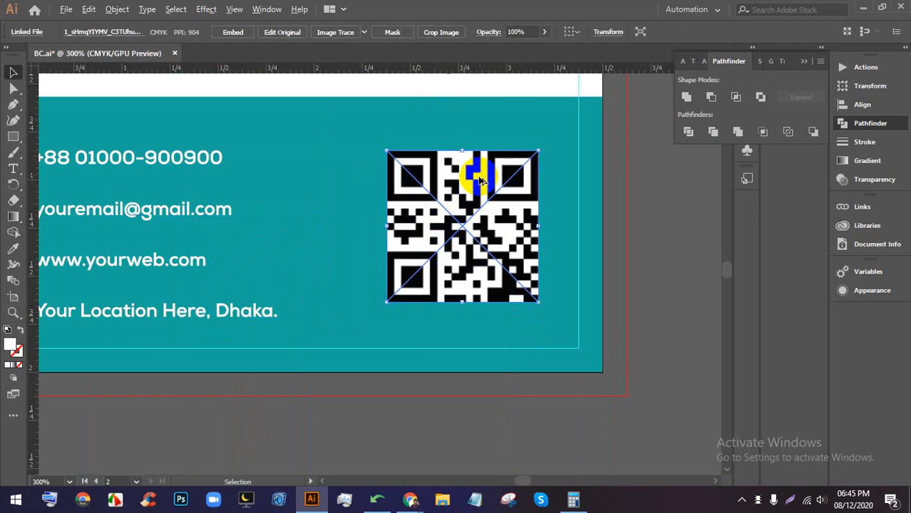
{"action": "scroll", "coordinate": [472, 172], "scroll_direction": "up", "scroll_amount": 1}
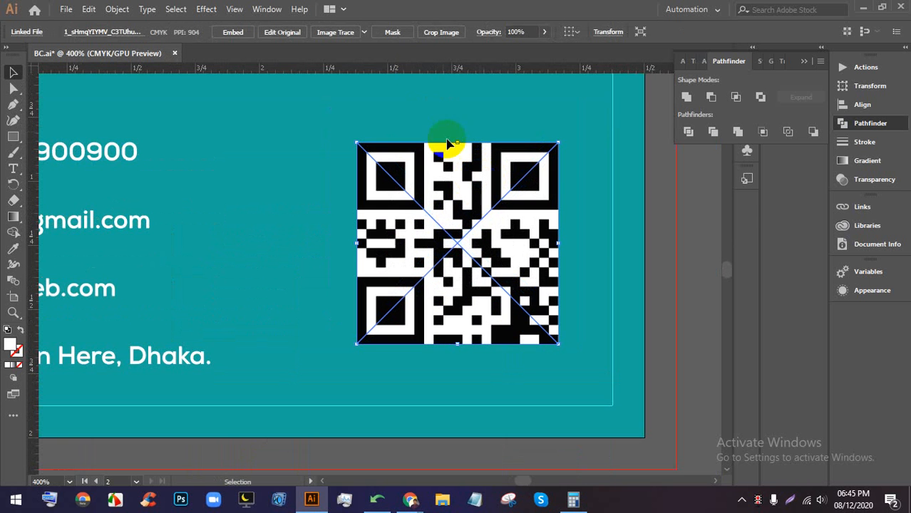
{"action": "left_click", "coordinate": [239, 36]}
{"action": "scroll", "coordinate": [445, 246], "scroll_direction": "down", "scroll_amount": 1}
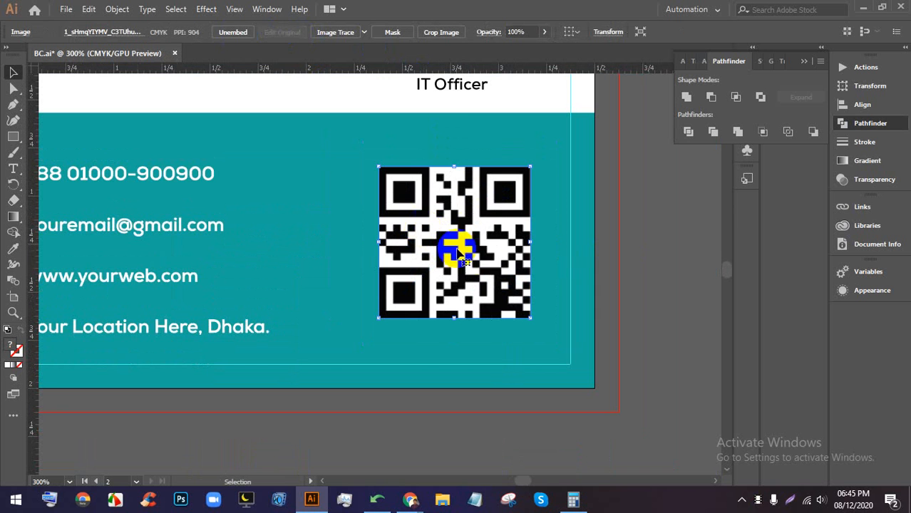
- Image Trace the QR code with the Black and White Logo preset and expand it
{"action": "left_click", "coordinate": [363, 32]}
{"action": "left_click", "coordinate": [412, 173]}
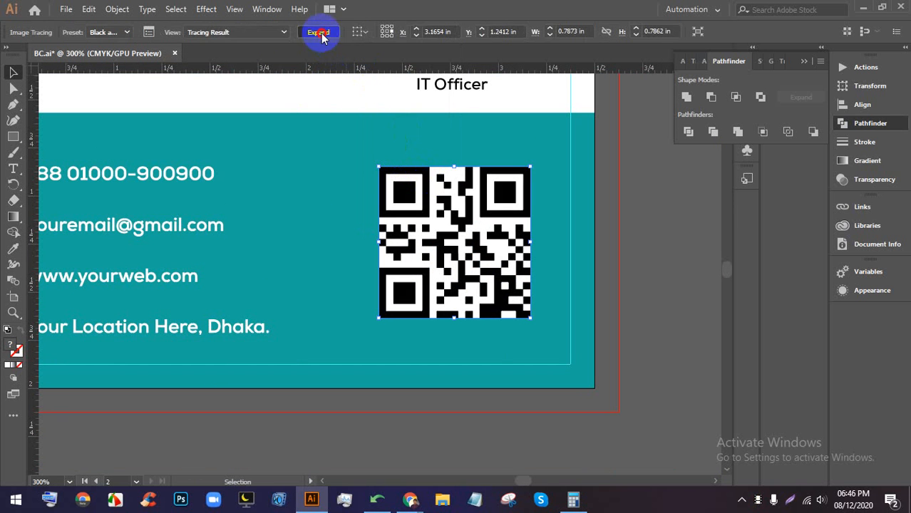
{"action": "left_click", "coordinate": [319, 33]}
- Ungroup the expanded QR code paths and check the corner marker pieces
{"action": "right_click", "coordinate": [426, 195]}
{"action": "left_click", "coordinate": [510, 305]}
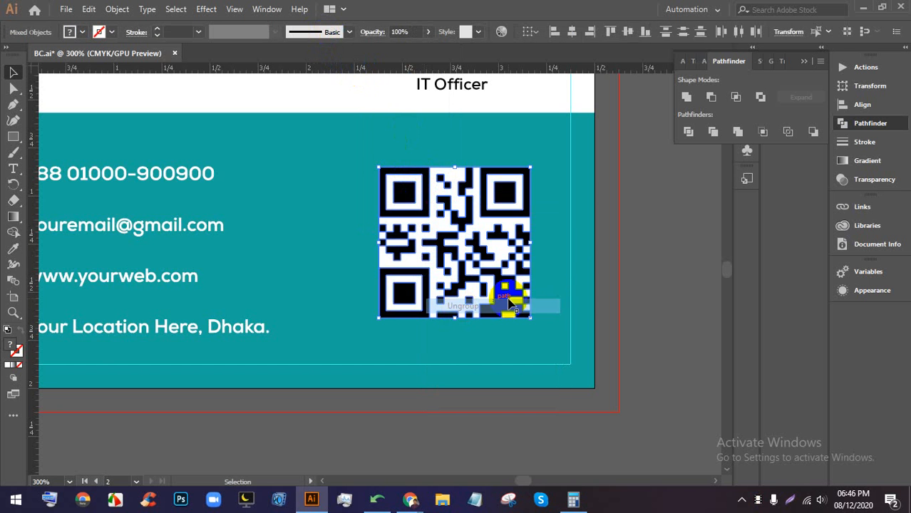
{"action": "left_click", "coordinate": [620, 270]}
{"action": "scroll", "coordinate": [534, 193], "scroll_direction": "up", "scroll_amount": 2}
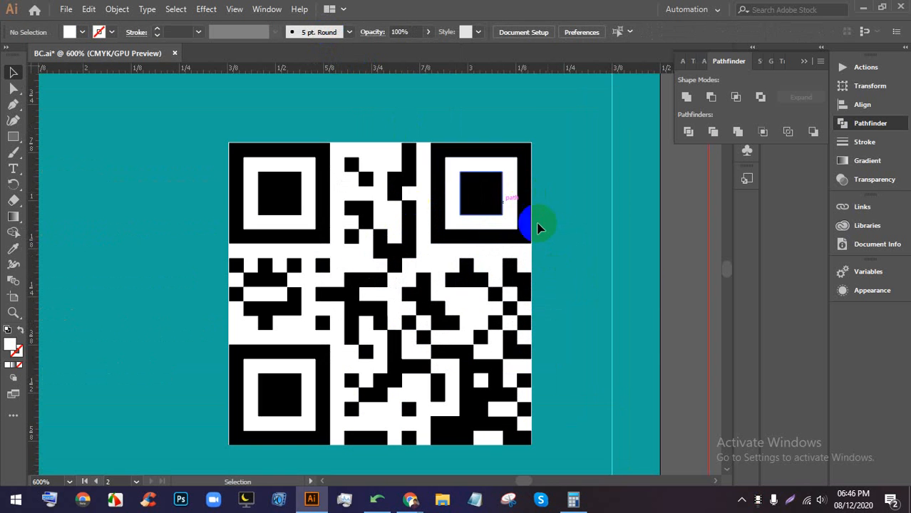
{"action": "left_click", "coordinate": [468, 230]}
{"action": "scroll", "coordinate": [520, 187], "scroll_direction": "down", "scroll_amount": 1}
{"action": "left_click", "coordinate": [642, 211]}
{"action": "scroll", "coordinate": [382, 217], "scroll_direction": "up", "scroll_amount": 1}
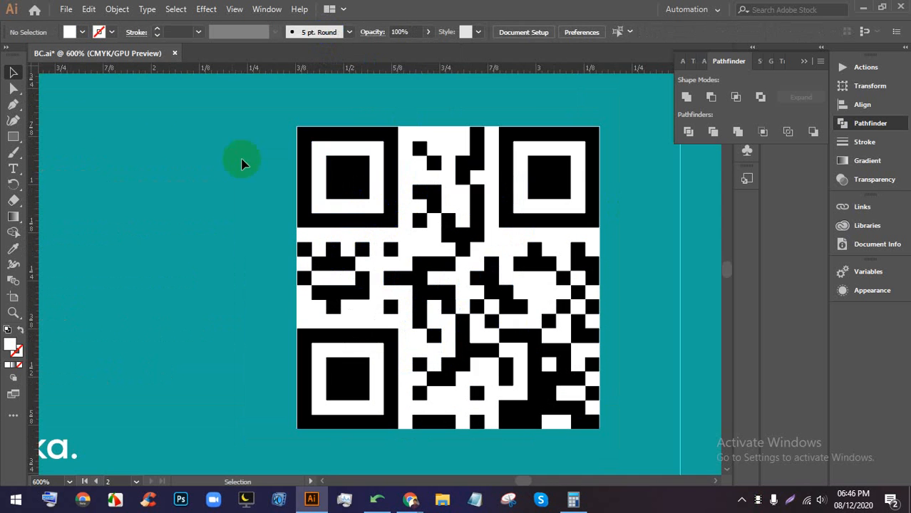
{"action": "left_click", "coordinate": [12, 139]}
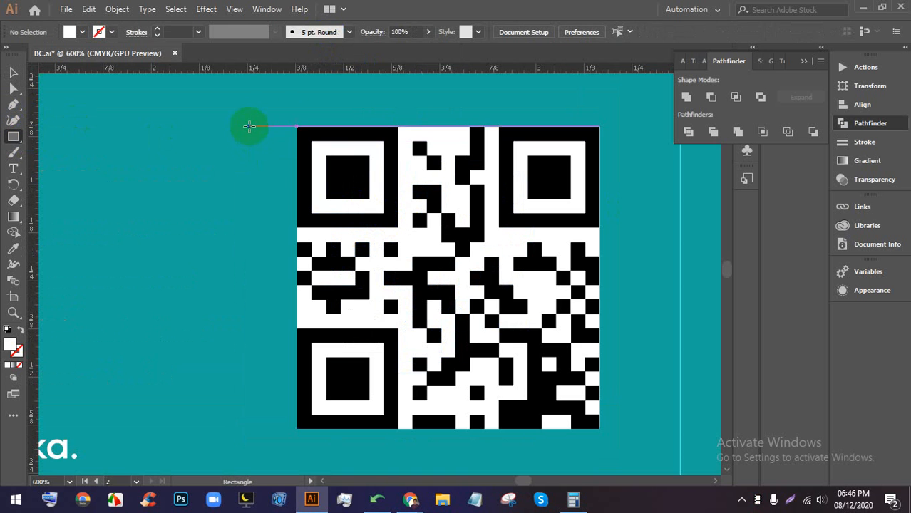
- Draw a white square over the QR code and send it behind the QR modules
{"action": "left_click_drag", "start_coordinate": [283, 113], "coordinate": [611, 442]}
{"action": "left_click", "coordinate": [12, 72]}
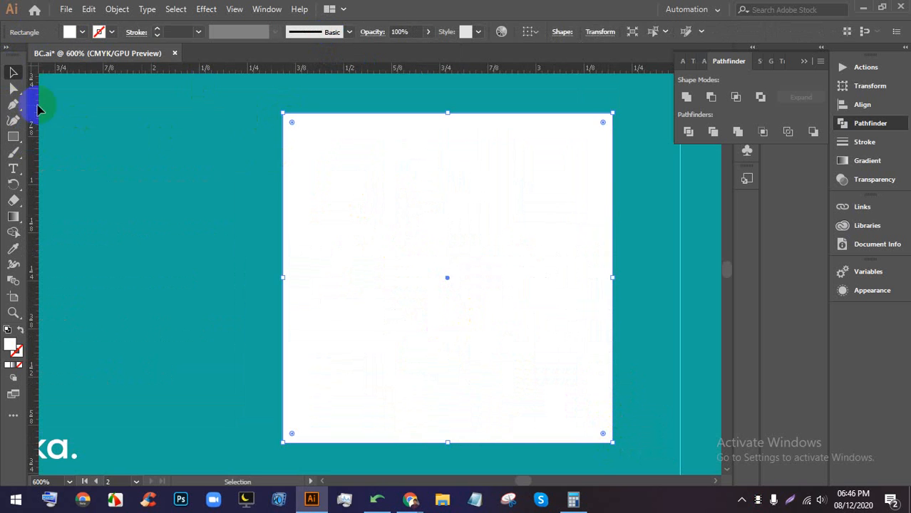
{"action": "scroll", "coordinate": [158, 184], "scroll_direction": "down", "scroll_amount": 1}
{"action": "left_click", "coordinate": [559, 209]}
{"action": "left_click", "coordinate": [432, 214]}
{"action": "key", "text": "a"}
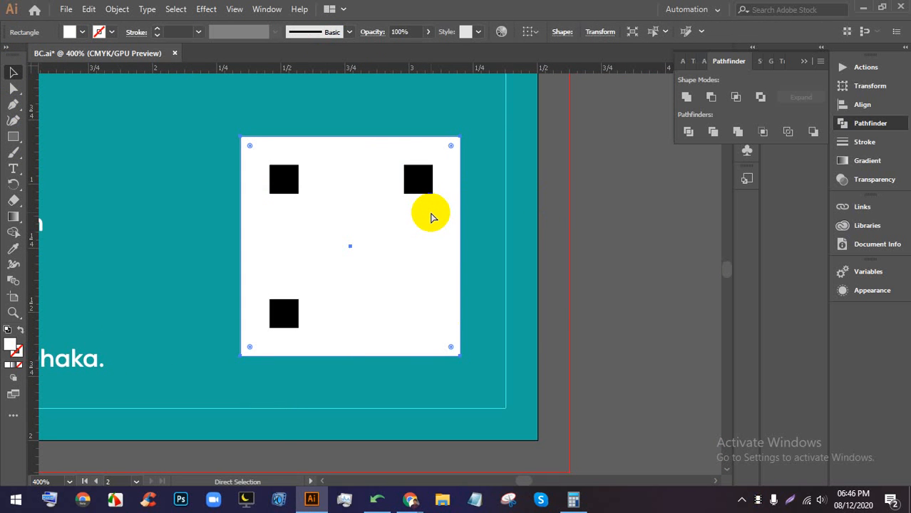
{"action": "key", "text": "ctrl+["}
{"action": "key", "text": "ctrl+["}
{"action": "key", "text": "ctrl+["}
{"action": "key", "text": "ctrl+["}
{"action": "key", "text": "ctrl+["}
{"action": "key", "text": "ctrl+["}
{"action": "key", "text": "ctrl+["}
{"action": "key", "text": "ctrl+["}
{"action": "key", "text": "ctrl+["}
{"action": "key", "text": "ctrl+["}
{"action": "key", "text": "ctrl+["}
{"action": "key", "text": "ctrl+["}
{"action": "key", "text": "ctrl+["}
{"action": "key", "text": "ctrl+["}
{"action": "key", "text": "ctrl+["}
{"action": "key", "text": "ctrl+["}
{"action": "key", "text": "ctrl+["}
{"action": "key", "text": "ctrl+["}
{"action": "key", "text": "ctrl+["}
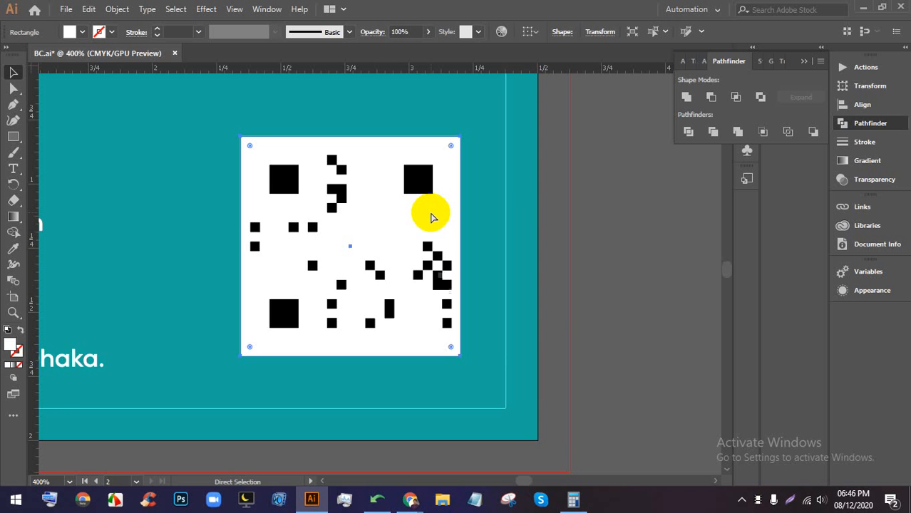
{"action": "key", "text": "ctrl+["}
{"action": "key", "text": "ctrl+["}
{"action": "key", "text": "ctrl+["}
{"action": "key", "text": "ctrl+["}
{"action": "key", "text": "ctrl+["}
{"action": "key", "text": "ctrl+["}
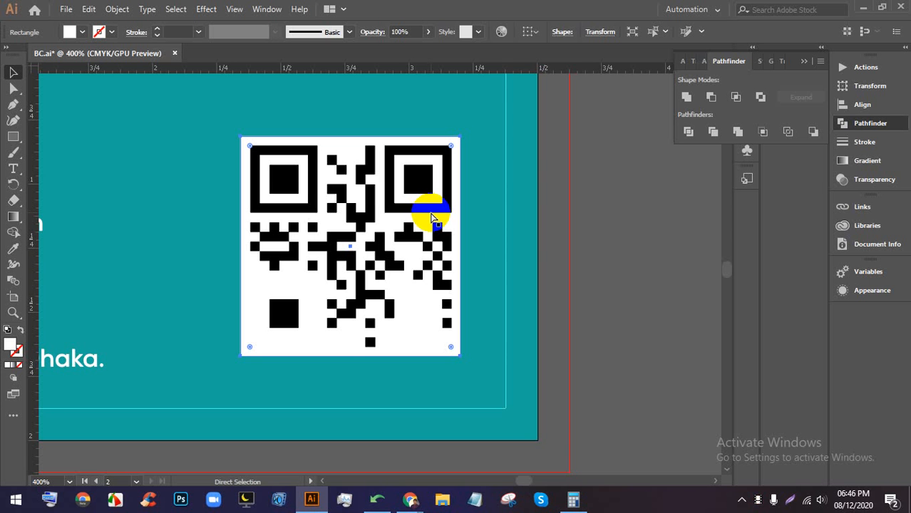
{"action": "key", "text": "ctrl+["}
{"action": "key", "text": "ctrl+["}
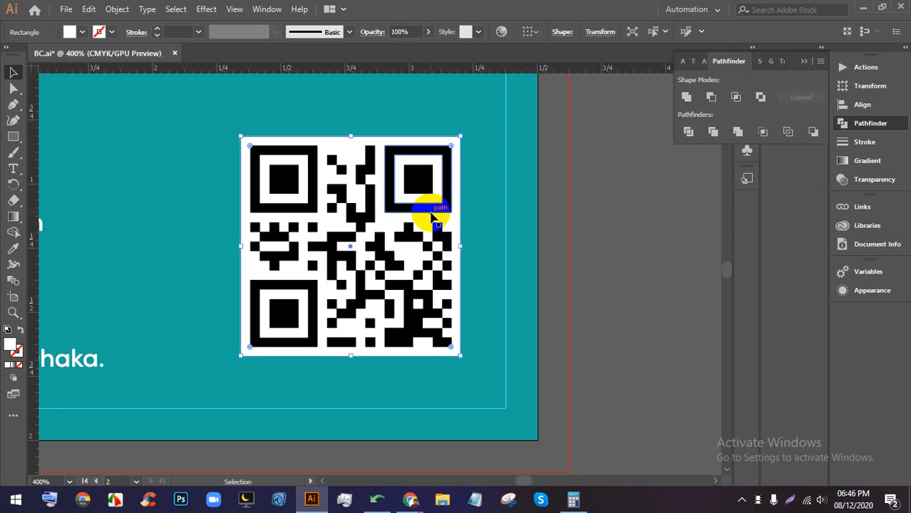
- Group the QR code with its white backing square and shrink the group slightly
{"action": "left_click", "coordinate": [607, 220]}
{"action": "scroll", "coordinate": [606, 220], "scroll_direction": "down", "scroll_amount": 3}
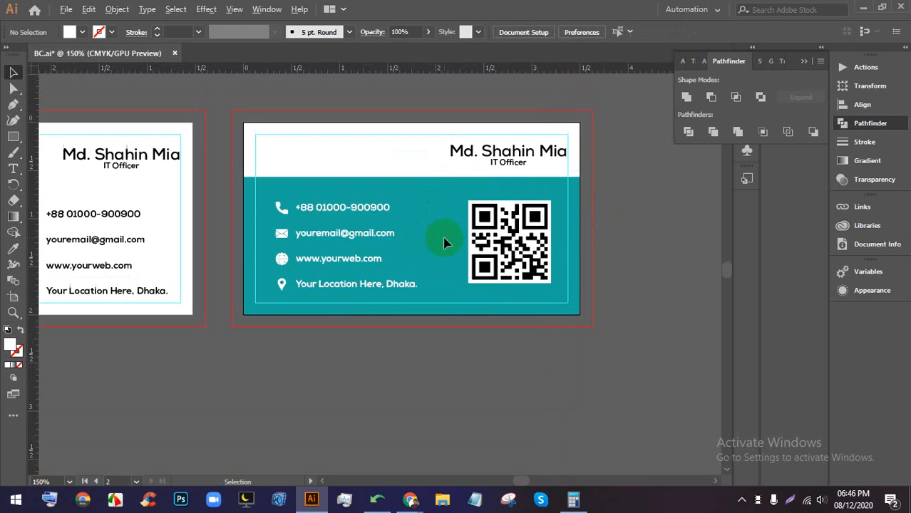
{"action": "scroll", "coordinate": [513, 238], "scroll_direction": "up", "scroll_amount": 2}
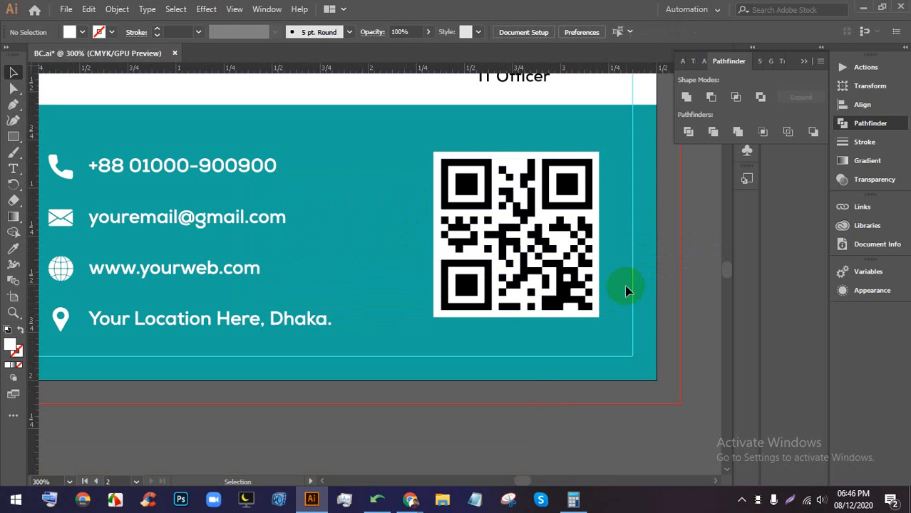
{"action": "left_click_drag", "start_coordinate": [619, 341], "coordinate": [452, 140]}
{"action": "left_click_drag", "start_coordinate": [517, 152], "coordinate": [517, 179]}
{"action": "left_click_drag", "start_coordinate": [524, 215], "coordinate": [533, 211]}
{"action": "key", "text": "ctrl+z"}
{"action": "key", "text": "ctrl+z"}
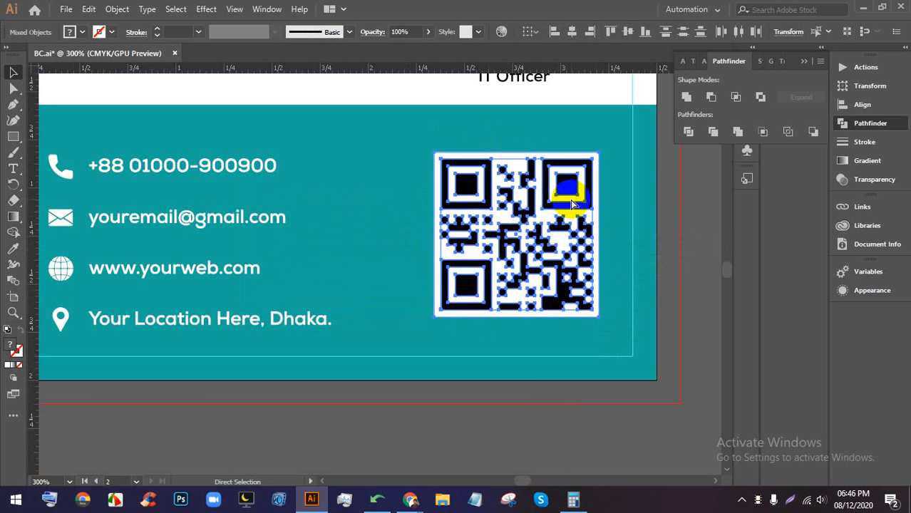
{"action": "left_click", "coordinate": [657, 267]}
{"action": "left_click_drag", "start_coordinate": [446, 144], "coordinate": [442, 142]}
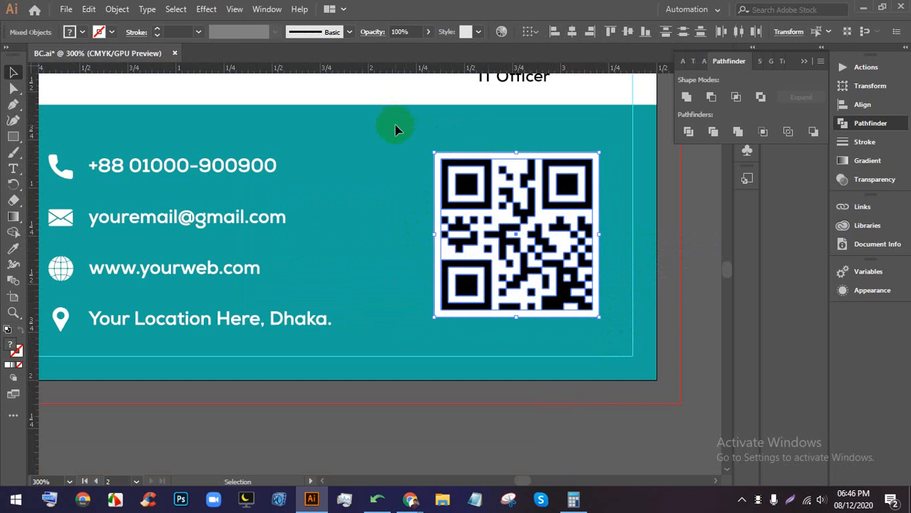
{"action": "key", "text": "ctrl+g"}
{"action": "left_click_drag", "start_coordinate": [504, 158], "coordinate": [524, 203]}
- Select the LOGO text at the card's top-left and colour it with the card's sampled teal
{"action": "key", "text": "ctrl+minus"}
{"action": "scroll", "coordinate": [535, 127], "scroll_direction": "down", "scroll_amount": 1}
{"action": "scroll", "coordinate": [376, 156], "scroll_direction": "up", "scroll_amount": 5}
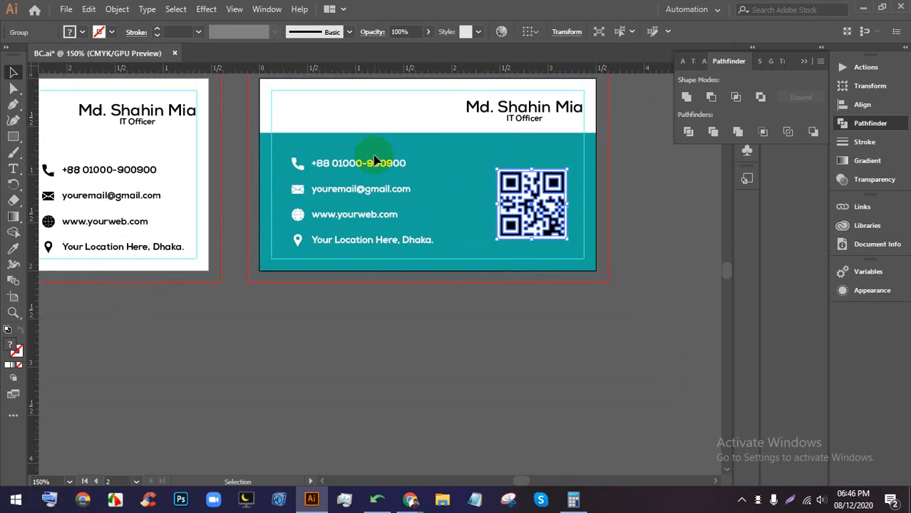
{"action": "scroll", "coordinate": [362, 169], "scroll_direction": "up", "scroll_amount": 2}
{"action": "left_click_drag", "start_coordinate": [436, 190], "coordinate": [483, 184]}
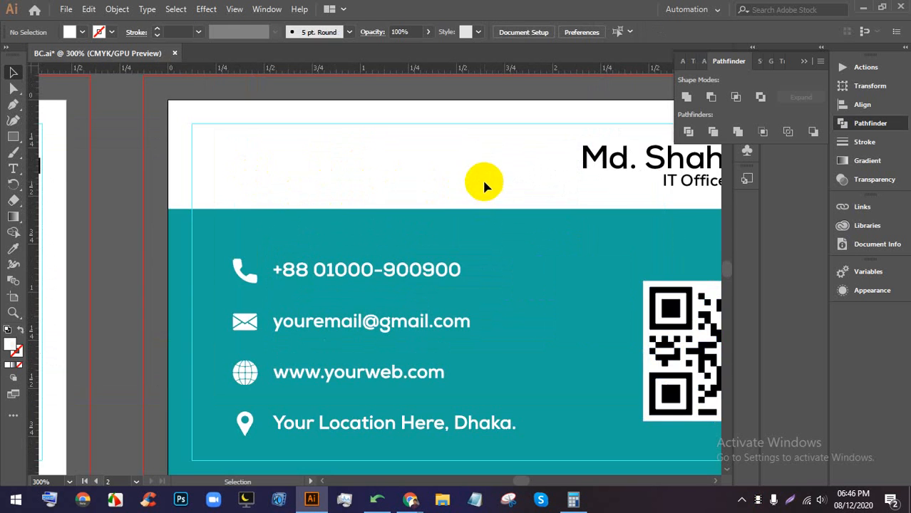
{"action": "scroll", "coordinate": [484, 175], "scroll_direction": "down", "scroll_amount": 3}
{"action": "scroll", "coordinate": [273, 170], "scroll_direction": "up", "scroll_amount": 1}
{"action": "left_click_drag", "start_coordinate": [145, 194], "coordinate": [536, 189]}
{"action": "scroll", "coordinate": [501, 182], "scroll_direction": "up", "scroll_amount": 1}
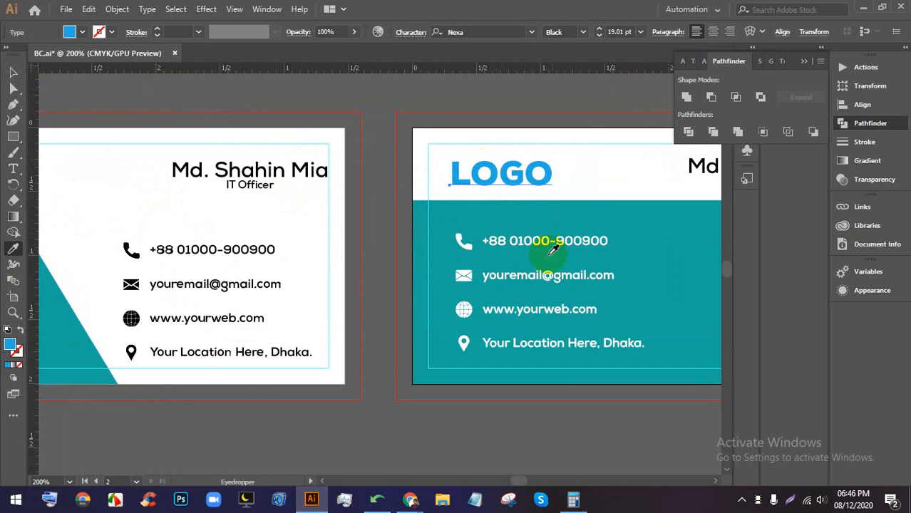
{"action": "left_click", "coordinate": [625, 223]}
{"action": "left_click", "coordinate": [15, 73]}
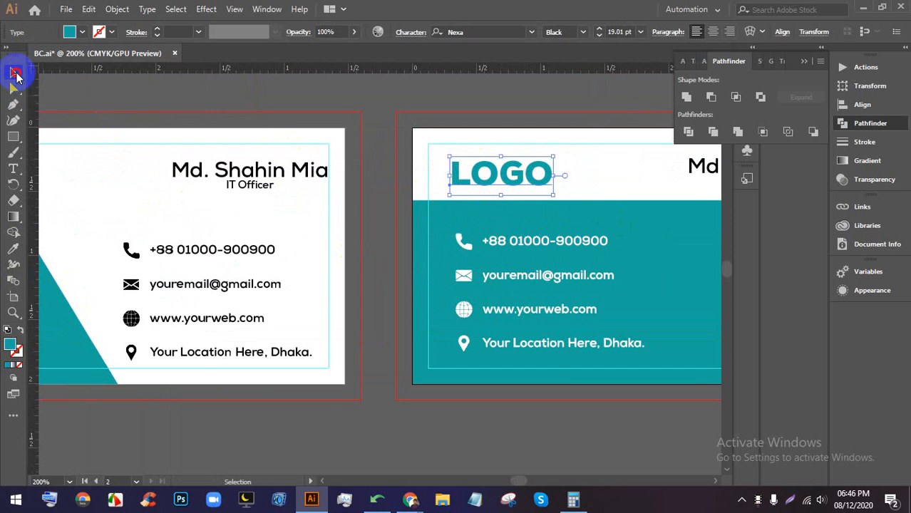
{"action": "left_click", "coordinate": [389, 196]}
{"action": "scroll", "coordinate": [541, 275], "scroll_direction": "down", "scroll_amount": 2}
{"action": "scroll", "coordinate": [577, 282], "scroll_direction": "up", "scroll_amount": 1}
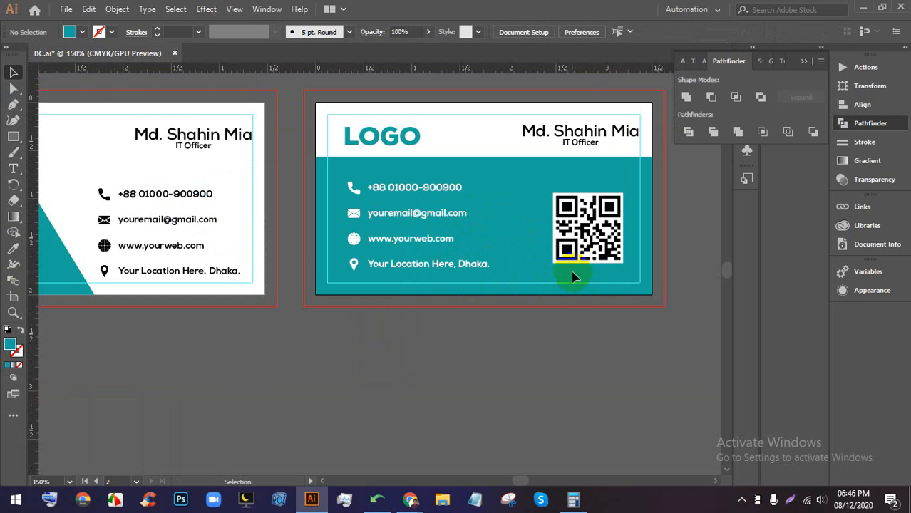
- Check the selection of the phone, email, website and location contact-line groups
{"action": "left_click", "coordinate": [412, 187]}
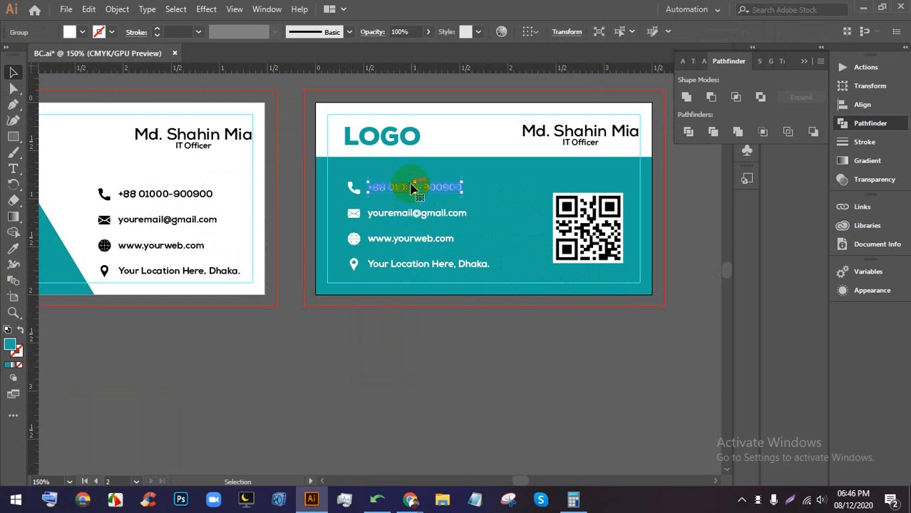
{"action": "left_click", "coordinate": [492, 194]}
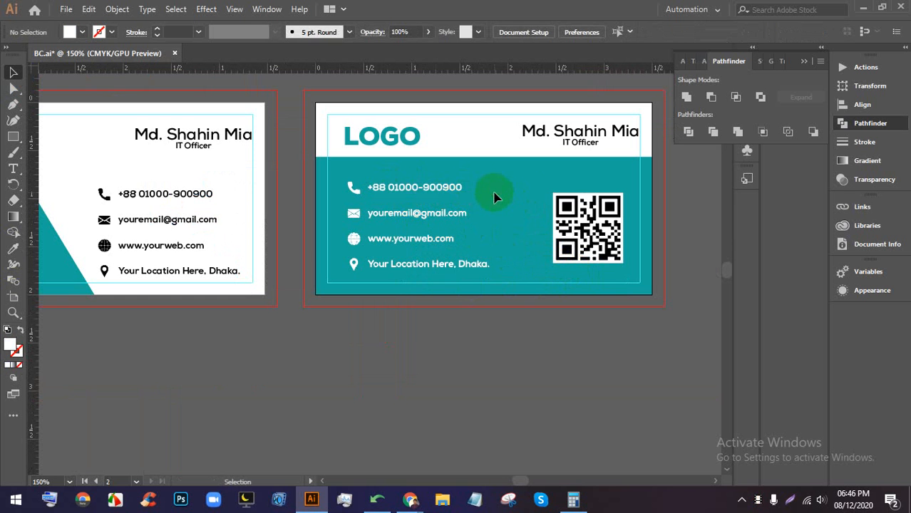
{"action": "left_click", "coordinate": [348, 186]}
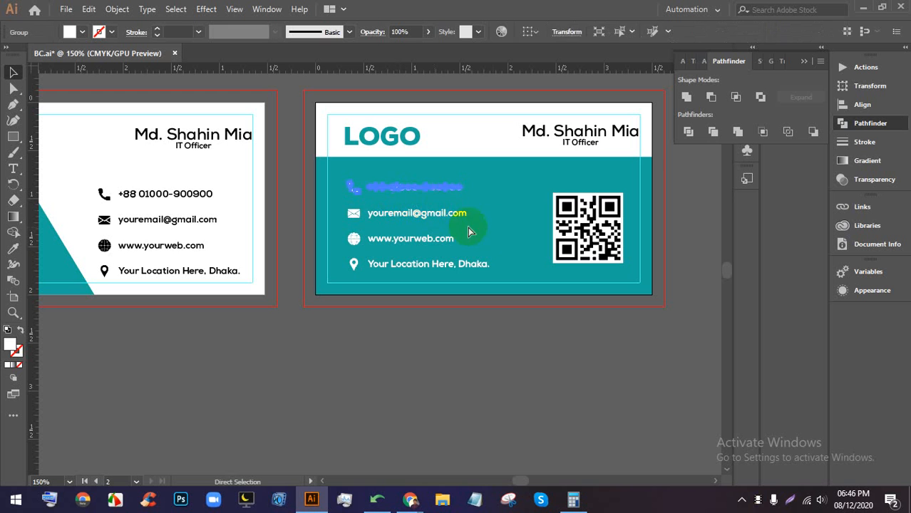
{"action": "left_click", "coordinate": [499, 232]}
{"action": "key", "text": "a"}
{"action": "left_click_drag", "start_coordinate": [499, 232], "coordinate": [349, 212]}
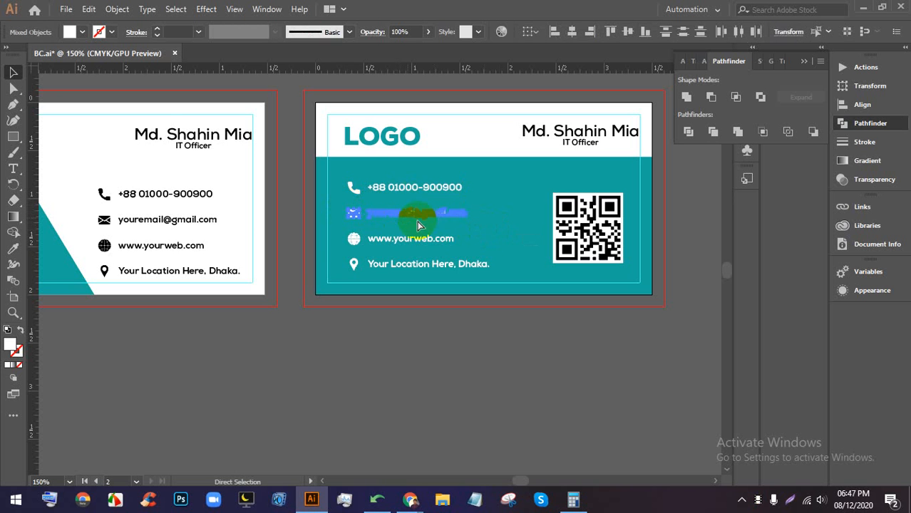
{"action": "left_click", "coordinate": [486, 233]}
{"action": "key", "text": "v"}
{"action": "left_click", "coordinate": [349, 237]}
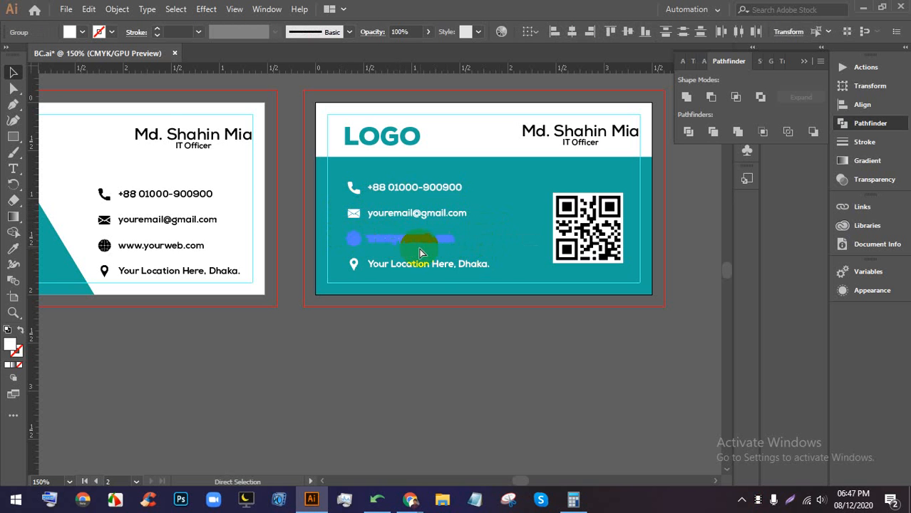
{"action": "left_click", "coordinate": [449, 284]}
{"action": "left_click", "coordinate": [371, 268]}
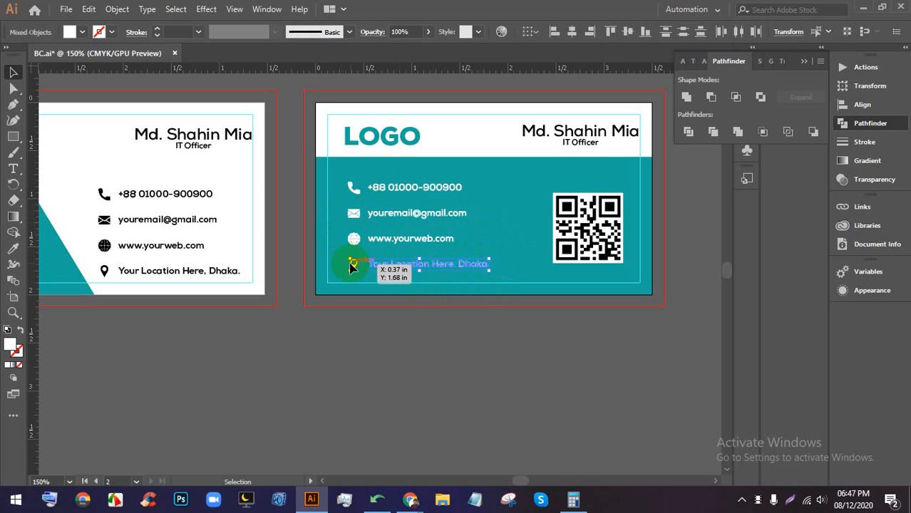
{"action": "left_click", "coordinate": [456, 293]}
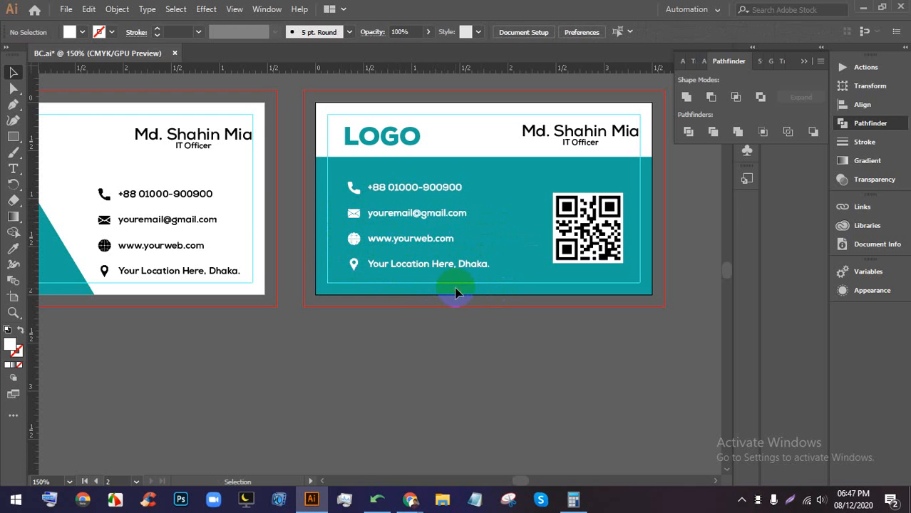
- Move the email and phone lines lower and vertically distribute all four contact lines
{"action": "left_click_drag", "start_coordinate": [389, 212], "coordinate": [399, 187]}
{"action": "left_click", "coordinate": [399, 188]}
{"action": "key", "text": "Down"}
{"action": "key", "text": "Down"}
{"action": "key", "text": "Down"}
{"action": "key", "text": "Down"}
{"action": "key", "text": "Down"}
{"action": "key", "text": "Down"}
{"action": "key", "text": "Down"}
{"action": "key", "text": "Down"}
{"action": "key", "text": "Down"}
{"action": "key", "text": "Down"}
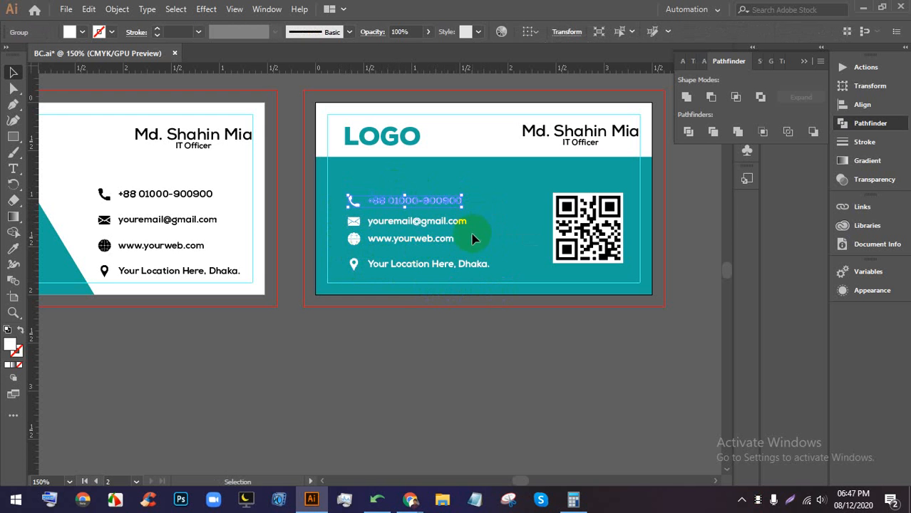
{"action": "left_click", "coordinate": [491, 284]}
{"action": "left_click_drag", "start_coordinate": [342, 194], "coordinate": [431, 207]}
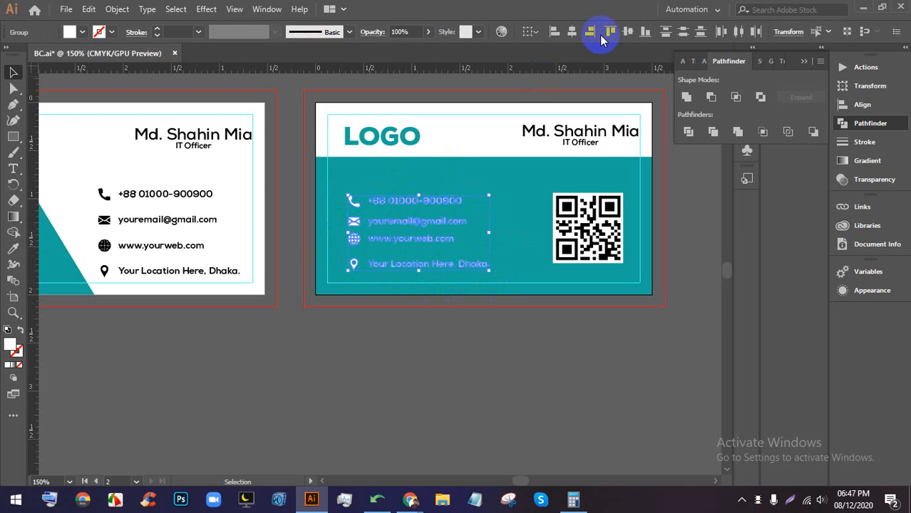
{"action": "left_click", "coordinate": [682, 33]}
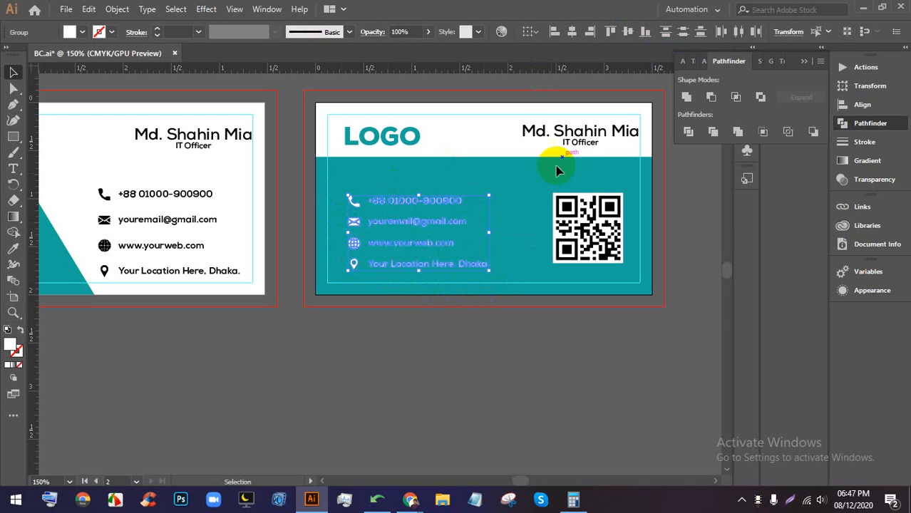
{"action": "left_click", "coordinate": [512, 240]}
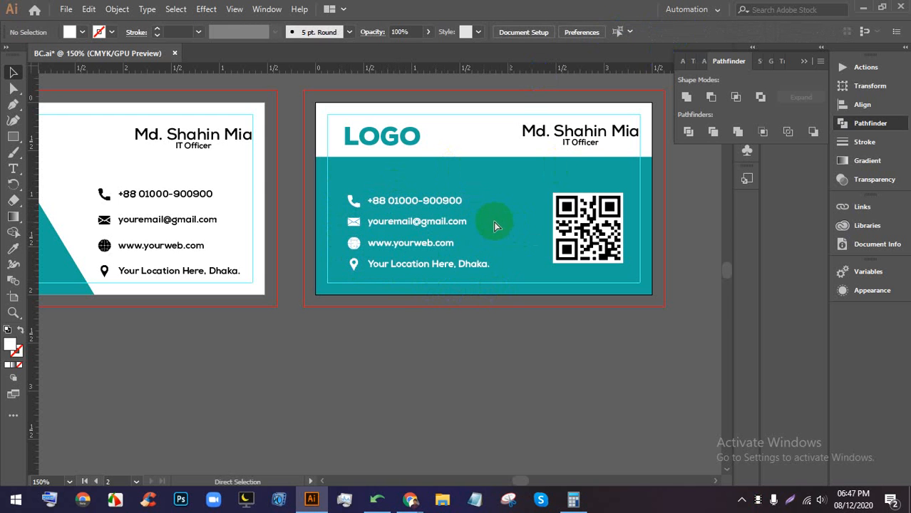
{"action": "left_click", "coordinate": [396, 141]}
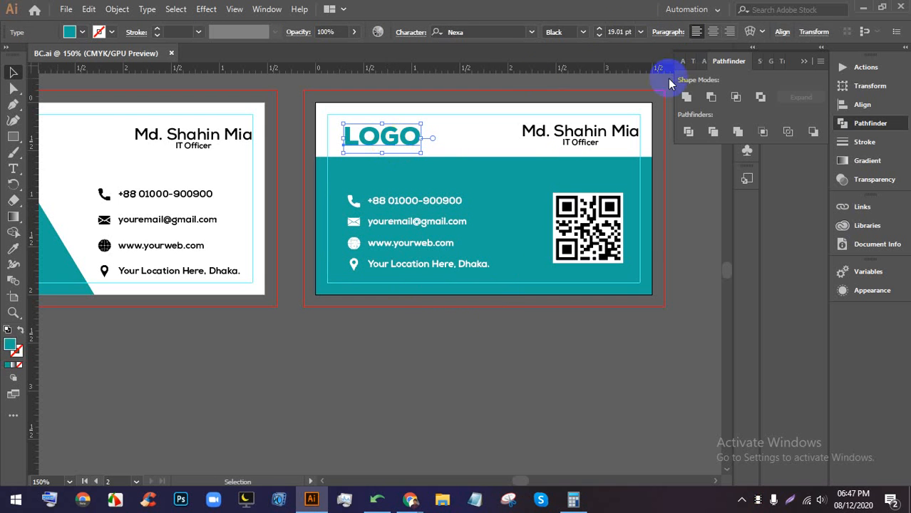
- Try 0.75 in and then 45px widths on LOGO, undoing the narrower result
{"action": "left_click", "coordinate": [818, 33]}
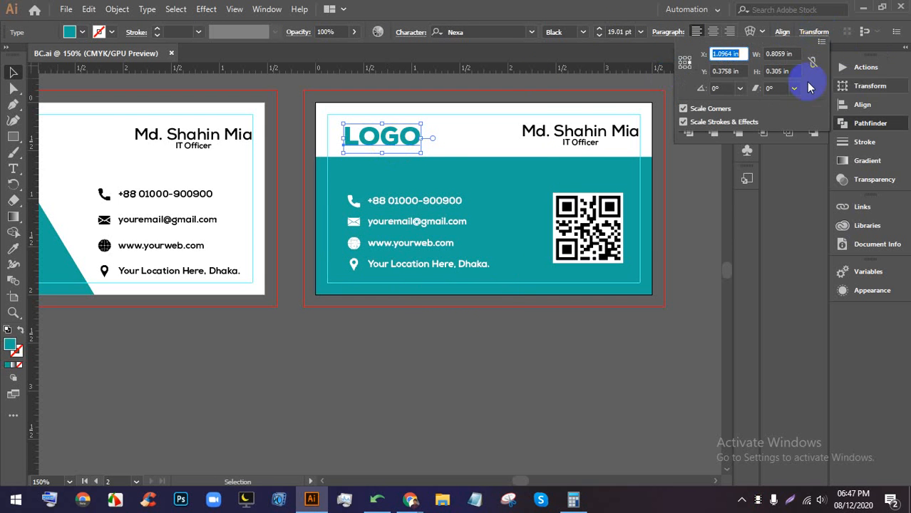
{"action": "left_click", "coordinate": [777, 54]}
{"action": "type", "text": "0.75"}
{"action": "key", "text": "Return"}
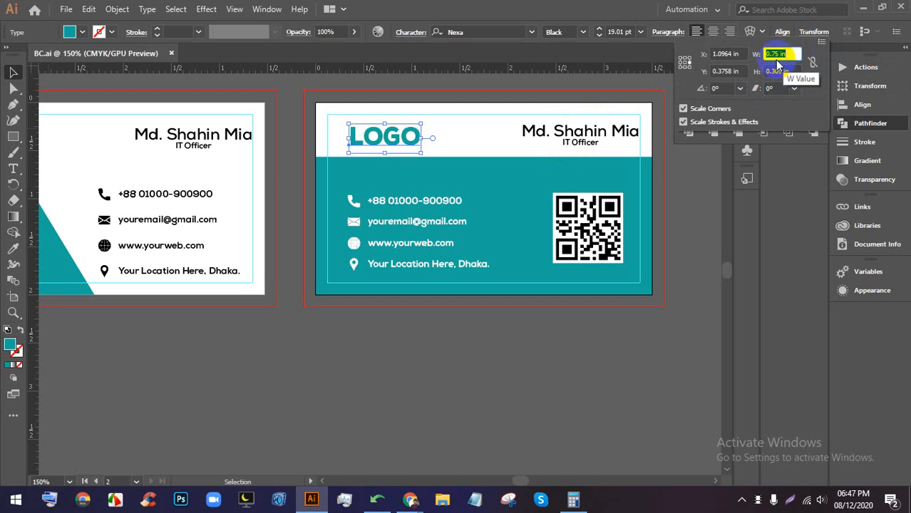
{"action": "left_click", "coordinate": [797, 55]}
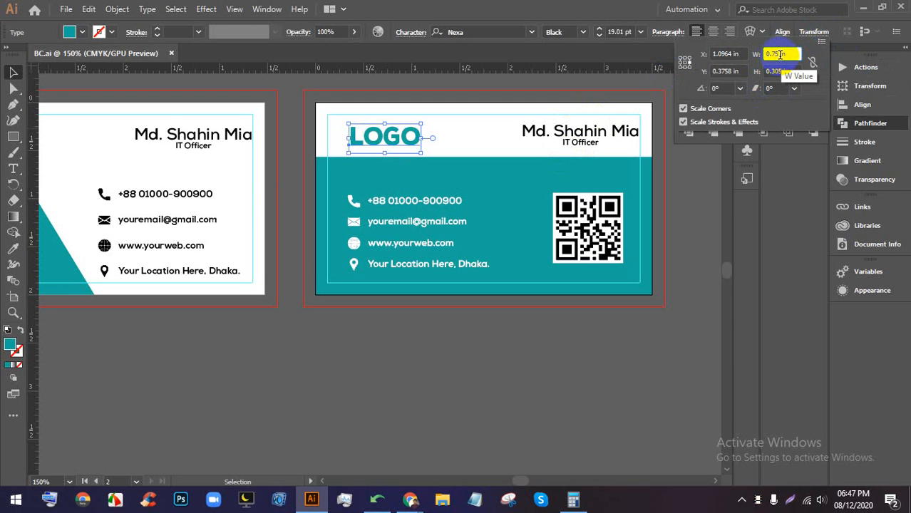
{"action": "double_click", "coordinate": [796, 54]}
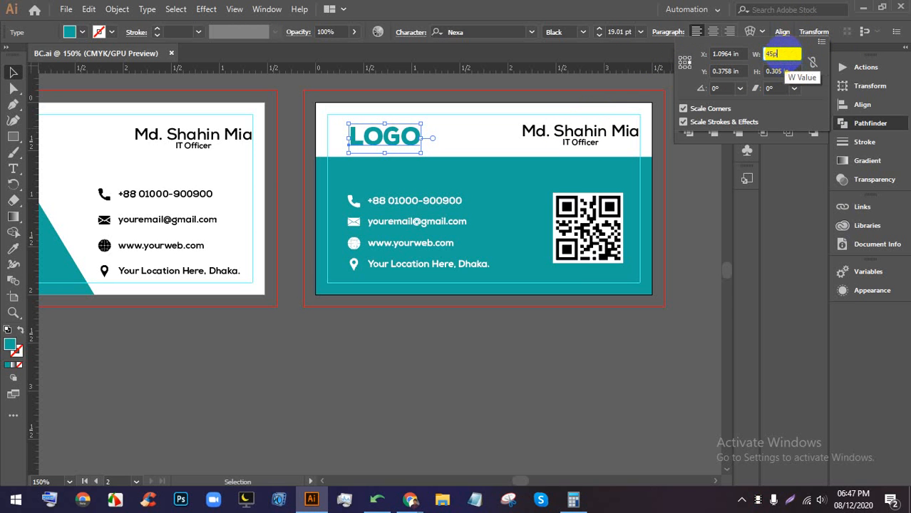
{"action": "key", "text": "Return"}
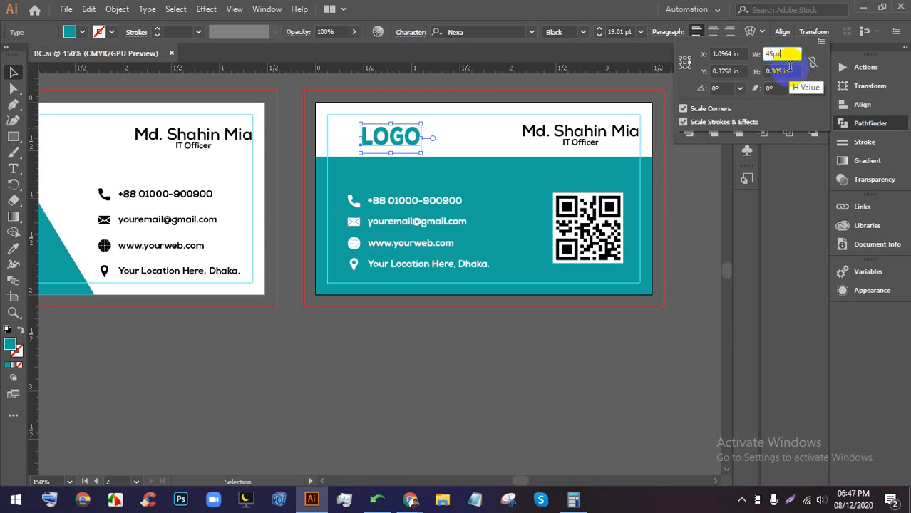
{"action": "key", "text": "ctrl+z"}
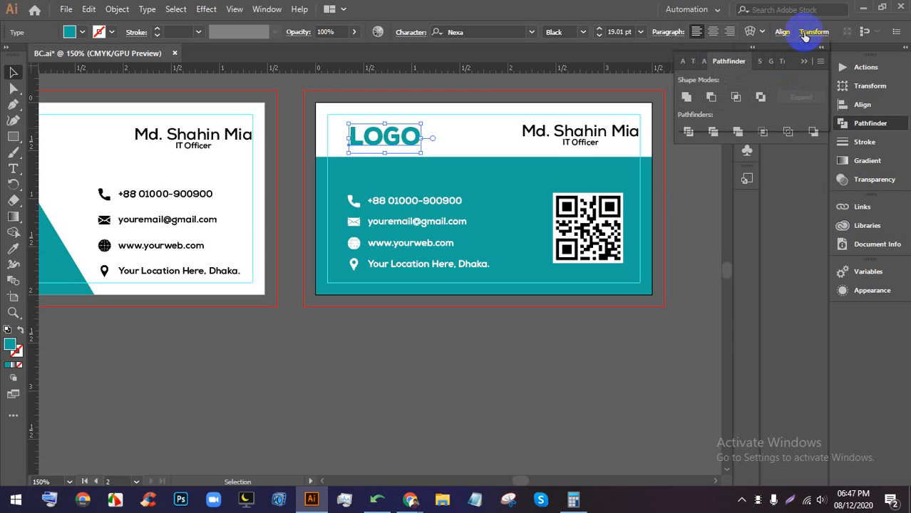
- Link width and height and scale LOGO proportionally, ending at 1 in wide
{"action": "left_click", "coordinate": [805, 32]}
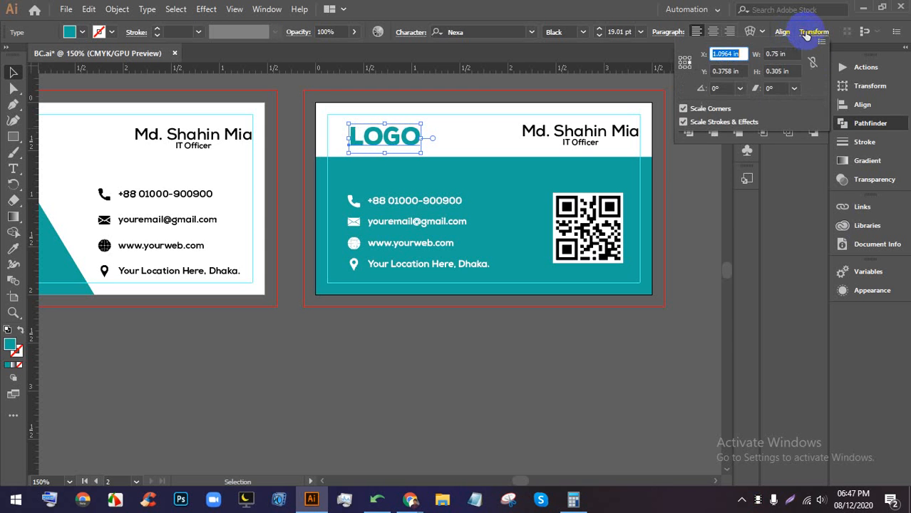
{"action": "left_click", "coordinate": [812, 63]}
{"action": "left_click", "coordinate": [779, 54]}
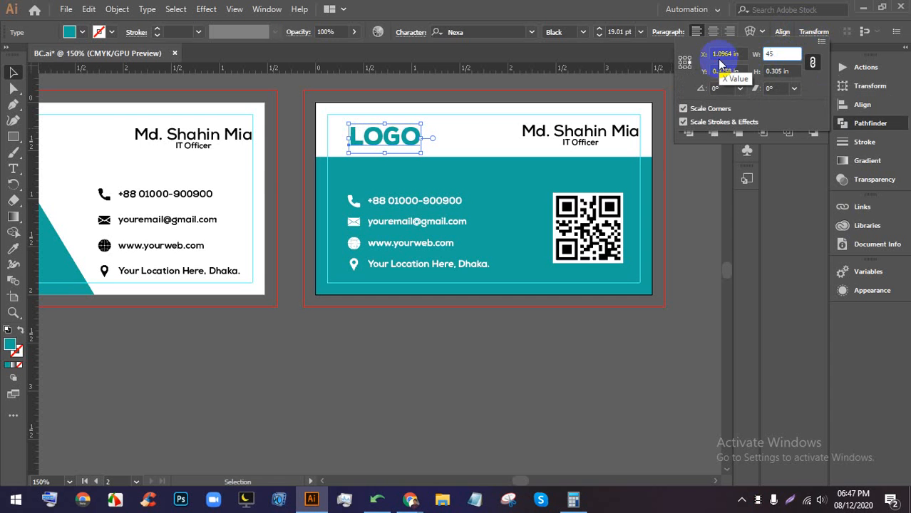
{"action": "type", "text": "45px"}
{"action": "key", "text": "Return"}
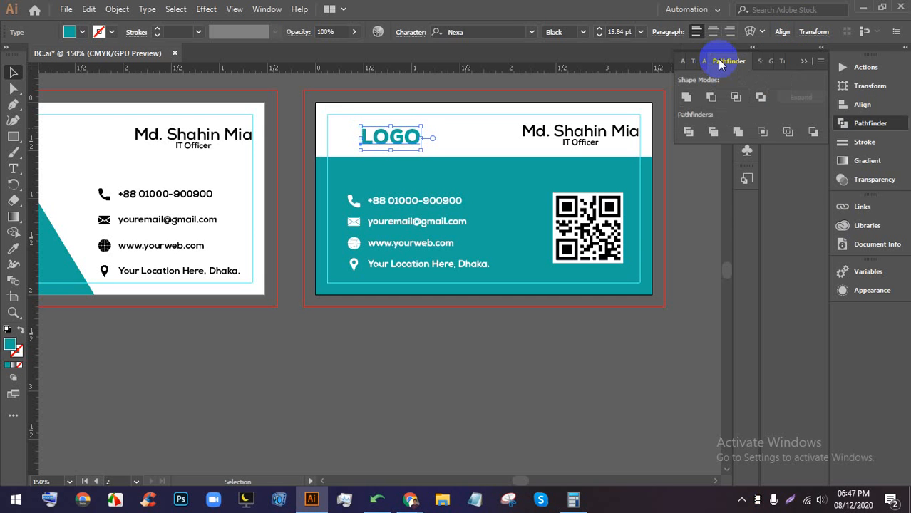
{"action": "left_click", "coordinate": [812, 31]}
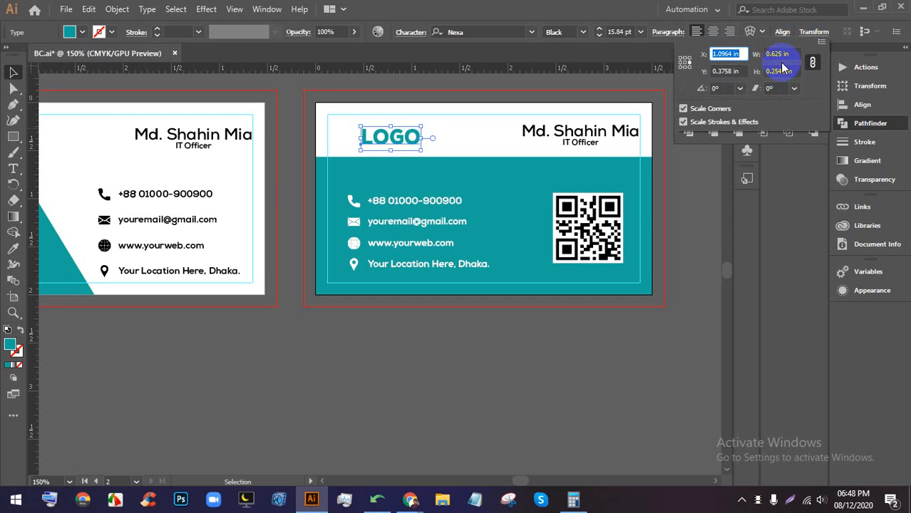
{"action": "left_click", "coordinate": [783, 55]}
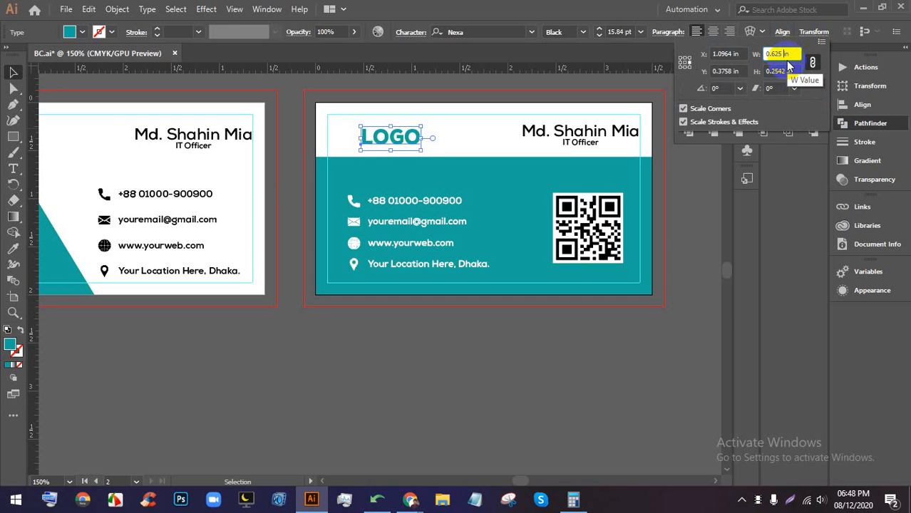
{"action": "scroll", "coordinate": [786, 52], "scroll_direction": "up", "scroll_amount": 12}
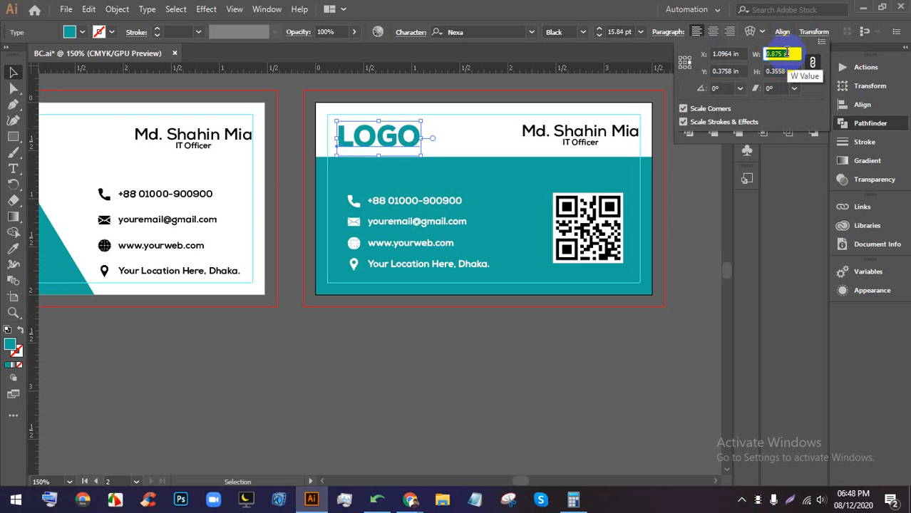
{"action": "scroll", "coordinate": [786, 53], "scroll_direction": "down", "scroll_amount": 5}
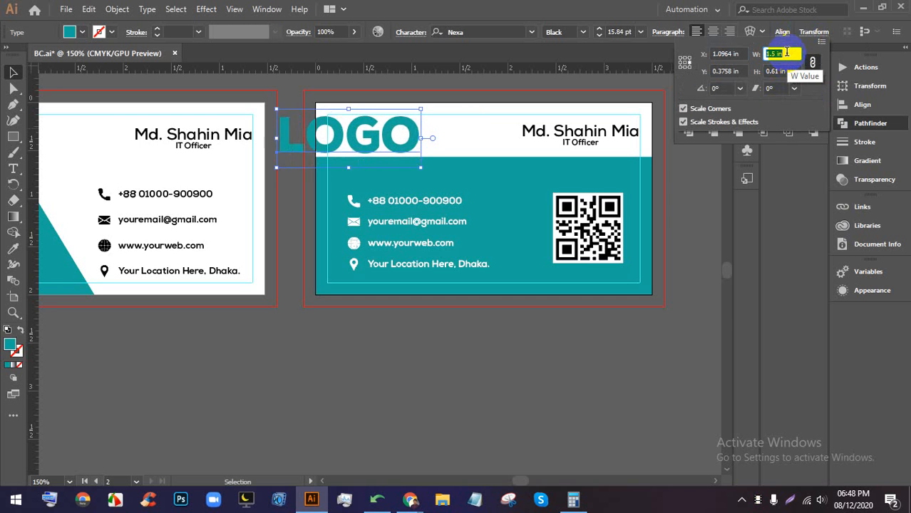
{"action": "left_click", "coordinate": [534, 320]}
{"action": "scroll", "coordinate": [556, 301], "scroll_direction": "down", "scroll_amount": 1}
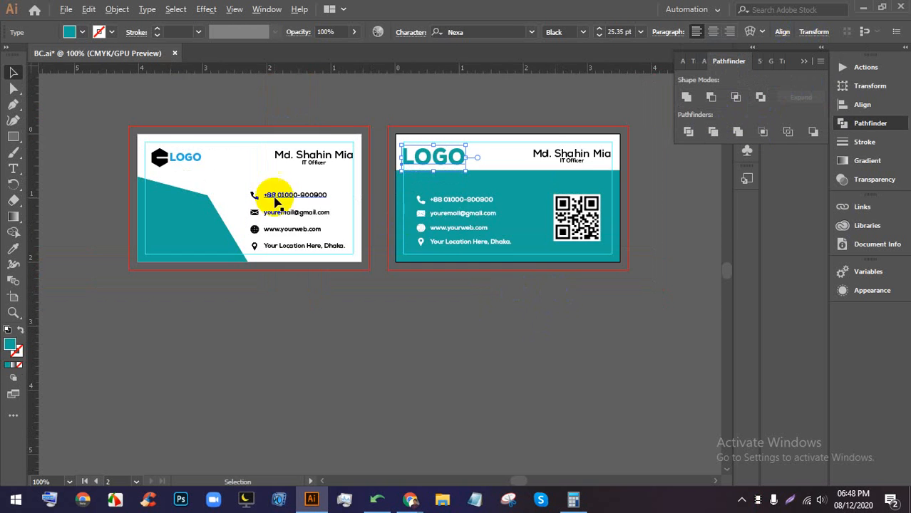
{"action": "scroll", "coordinate": [275, 198], "scroll_direction": "up", "scroll_amount": 1}
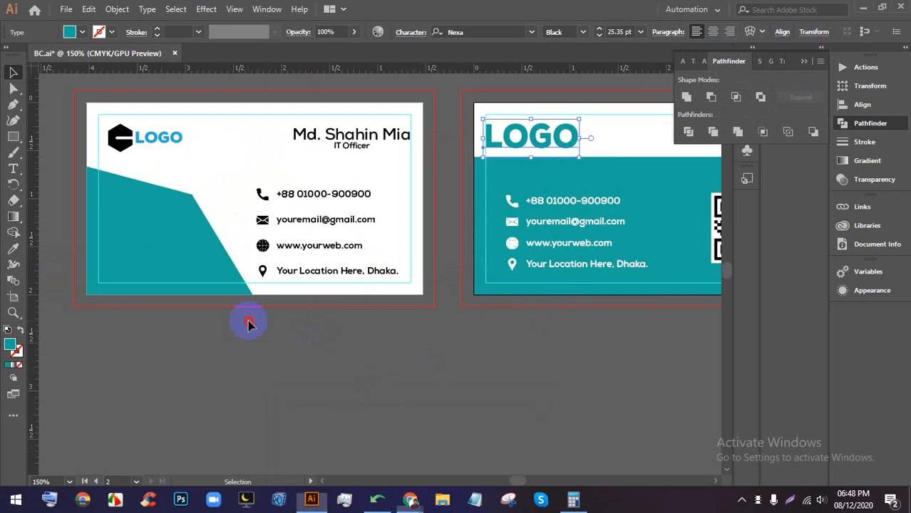
{"action": "left_click", "coordinate": [122, 144]}
- Copy the hexagon logo icon onto empty canvas below the cards and enlarge it
{"action": "left_click_drag", "start_coordinate": [122, 145], "coordinate": [457, 379]}
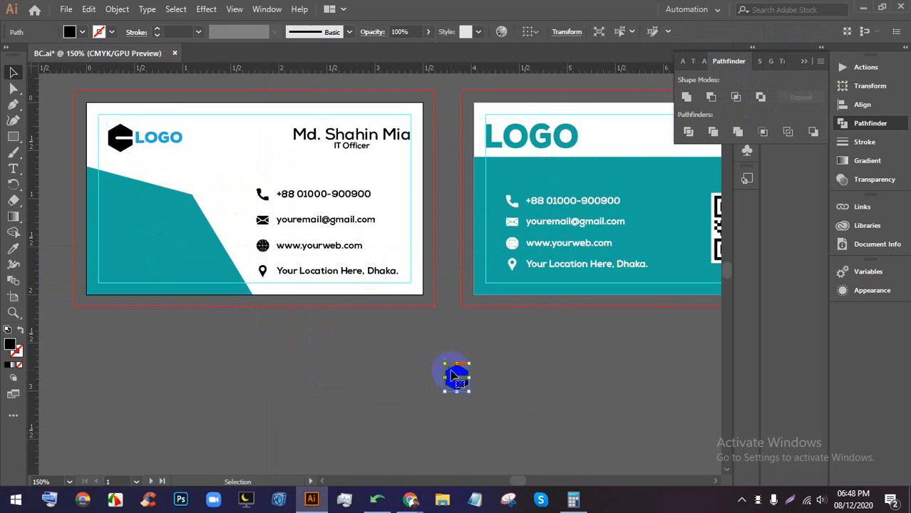
{"action": "scroll", "coordinate": [460, 393], "scroll_direction": "up", "scroll_amount": 5}
{"action": "scroll", "coordinate": [461, 371], "scroll_direction": "down", "scroll_amount": 5}
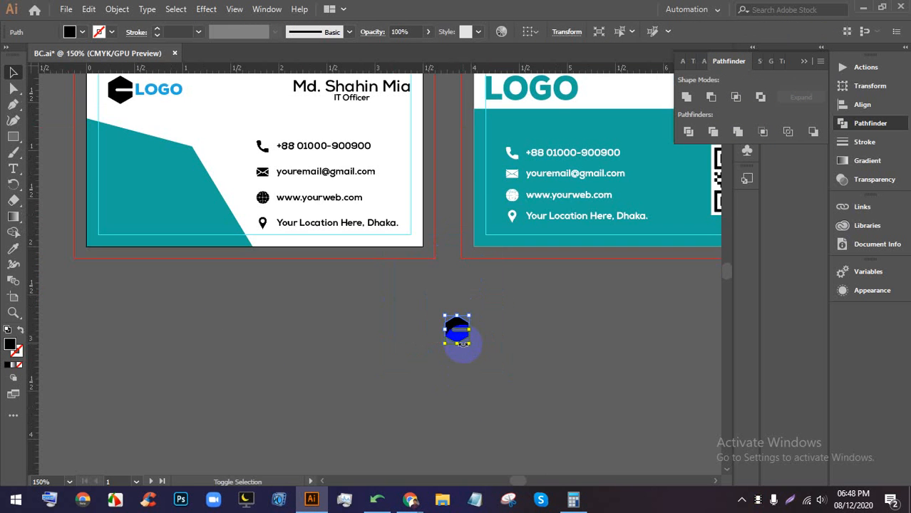
{"action": "left_click_drag", "start_coordinate": [462, 345], "coordinate": [460, 436]}
{"action": "scroll", "coordinate": [462, 300], "scroll_direction": "down", "scroll_amount": 4}
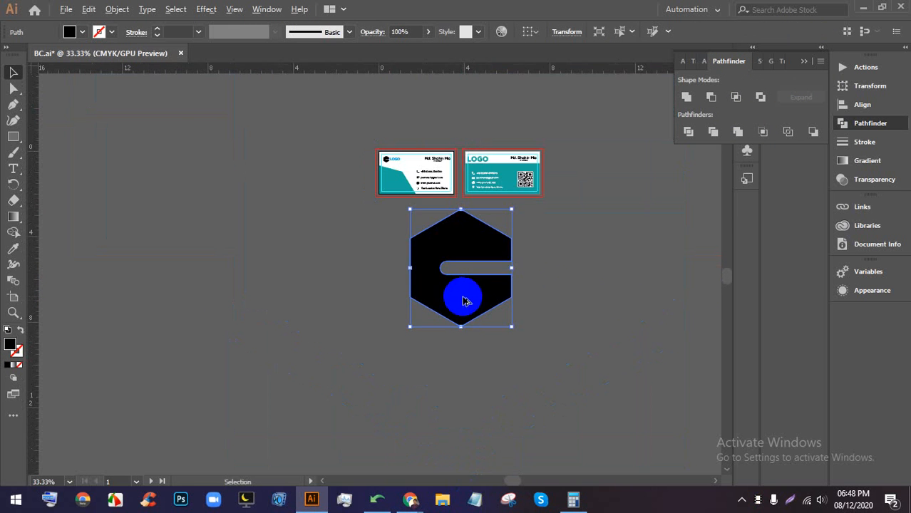
{"action": "left_click", "coordinate": [526, 290]}
{"action": "left_click_drag", "start_coordinate": [456, 235], "coordinate": [523, 268]}
{"action": "scroll", "coordinate": [624, 271], "scroll_direction": "up", "scroll_amount": 2}
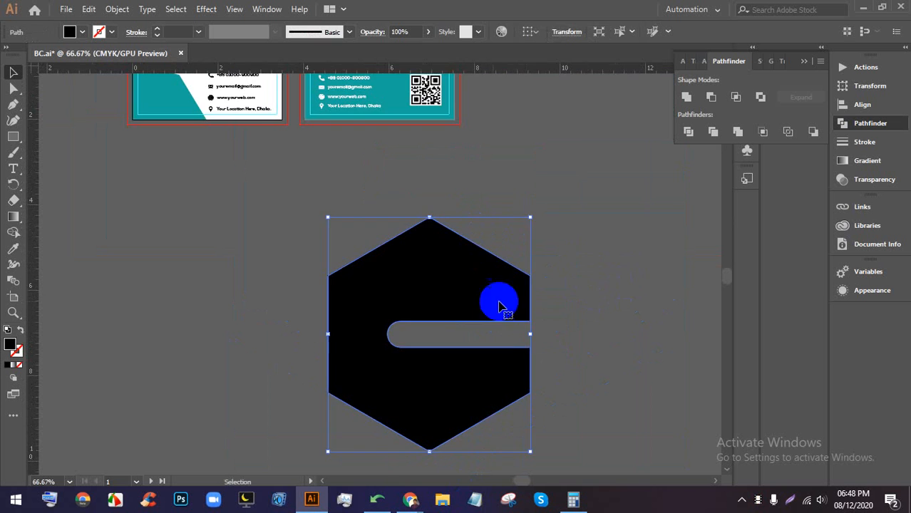
{"action": "left_click_drag", "start_coordinate": [440, 299], "coordinate": [556, 237]}
{"action": "scroll", "coordinate": [678, 228], "scroll_direction": "up", "scroll_amount": 1}
{"action": "left_click_drag", "start_coordinate": [670, 235], "coordinate": [591, 247]}
{"action": "left_click", "coordinate": [590, 247]}
{"action": "left_click", "coordinate": [476, 243]}
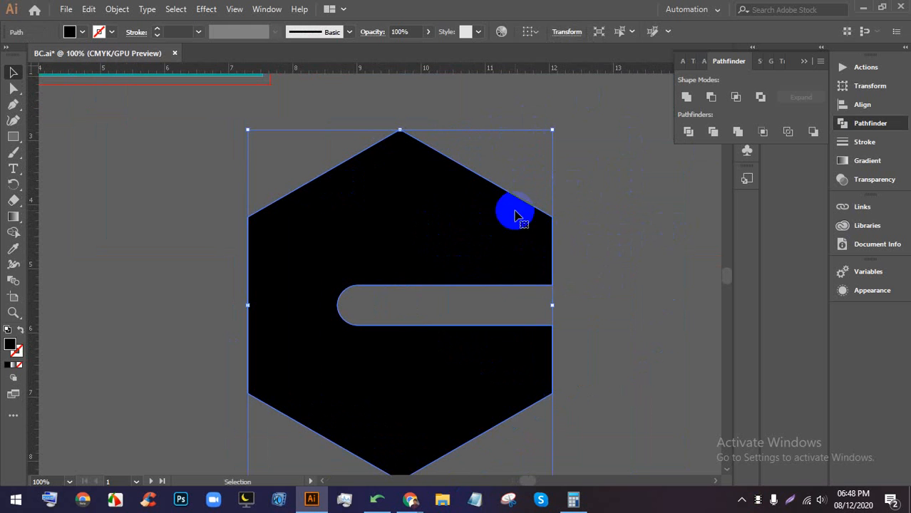
{"action": "left_click", "coordinate": [536, 149]}
{"action": "left_click", "coordinate": [437, 211]}
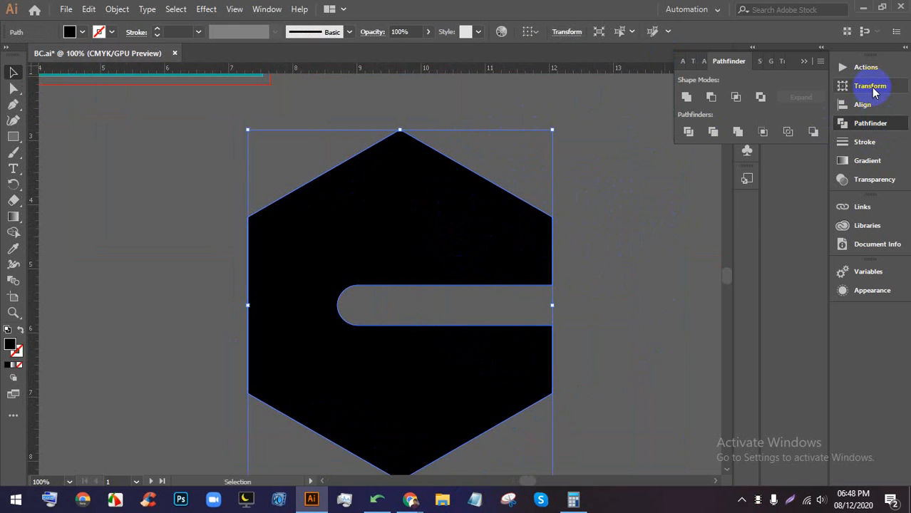
- Resize the hexagon mark to 0.4 in by 0.4 in in the Transform panel
{"action": "left_click", "coordinate": [870, 86]}
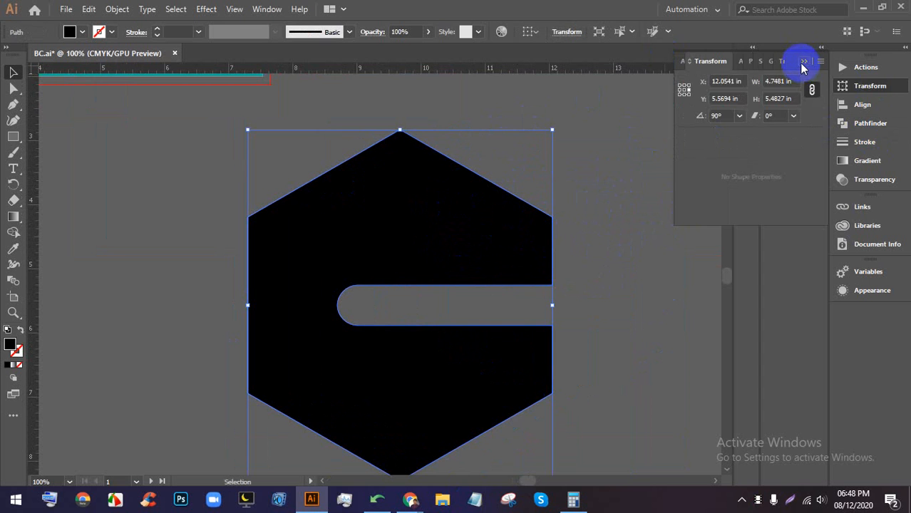
{"action": "left_click", "coordinate": [802, 63]}
{"action": "left_click", "coordinate": [265, 9]}
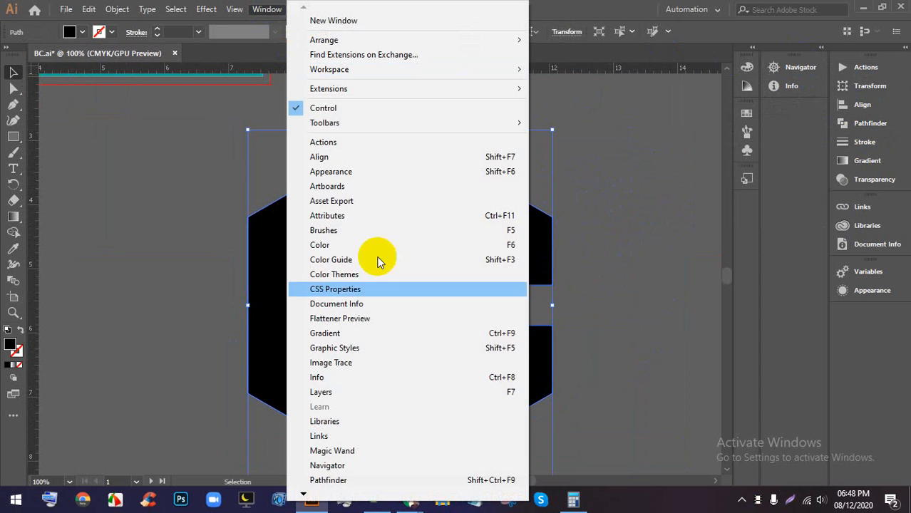
{"action": "left_click", "coordinate": [305, 492]}
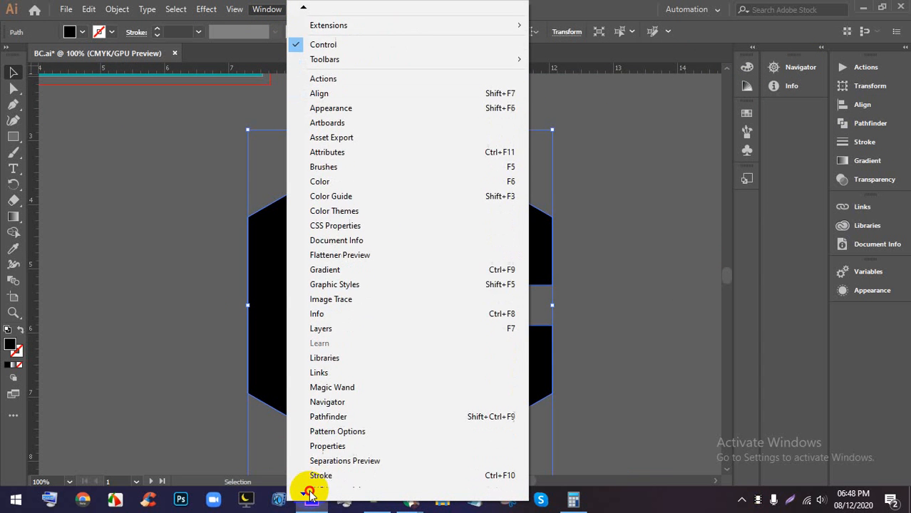
{"action": "left_click", "coordinate": [309, 493]}
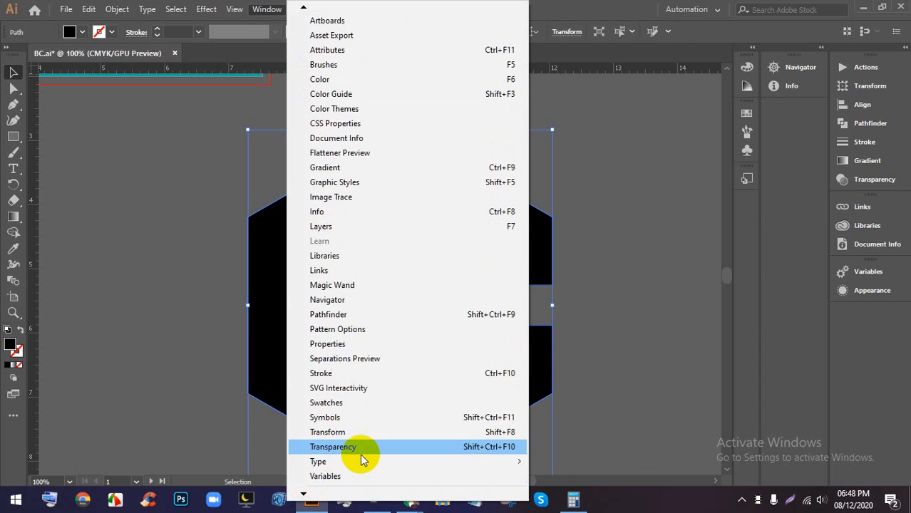
{"action": "left_click", "coordinate": [510, 435]}
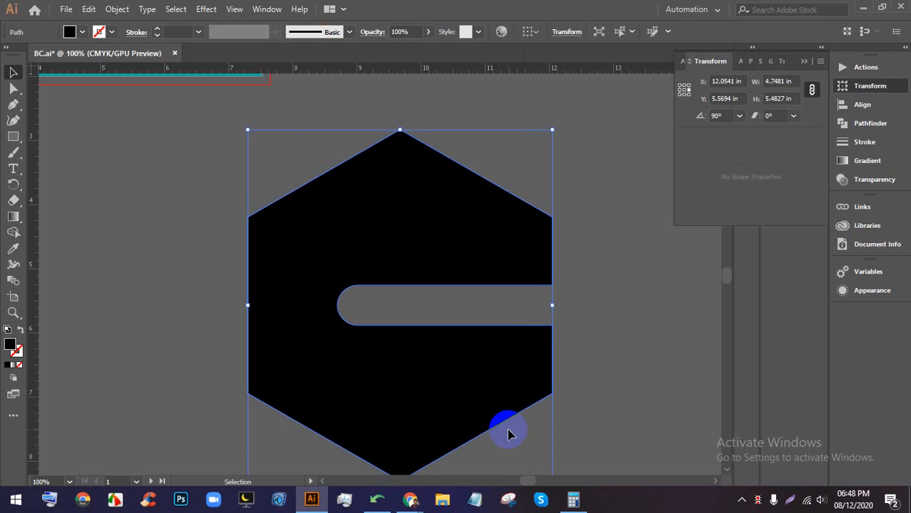
{"action": "double_click", "coordinate": [783, 81]}
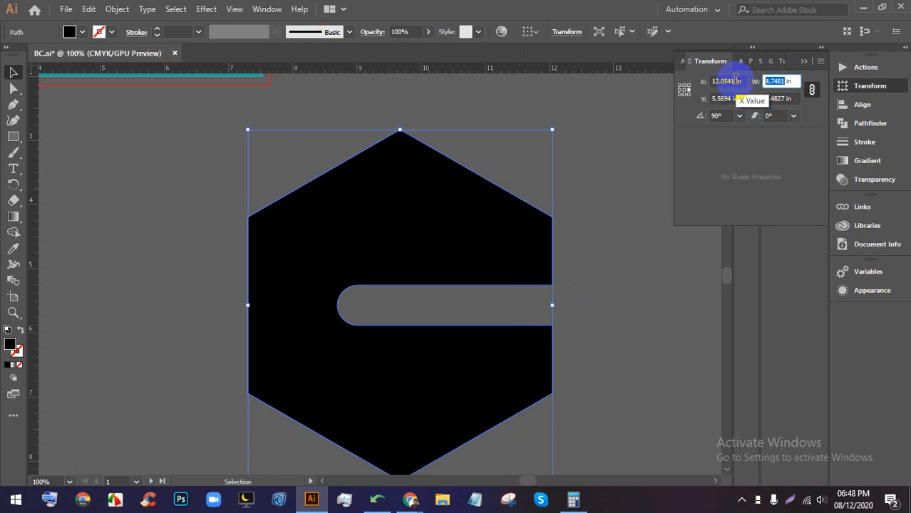
{"action": "key", "text": "Down"}
{"action": "key", "text": "Down"}
{"action": "key", "text": "Down"}
{"action": "key", "text": "Down"}
{"action": "key", "text": "Down"}
{"action": "key", "text": "Down"}
{"action": "key", "text": "Down"}
{"action": "key", "text": "Down"}
{"action": "key", "text": "Down"}
{"action": "key", "text": "Down"}
{"action": "key", "text": "Down"}
{"action": "key", "text": "Down"}
{"action": "key", "text": "Down"}
{"action": "key", "text": "Down"}
{"action": "key", "text": "Down"}
{"action": "key", "text": "Down"}
{"action": "key", "text": "Down"}
{"action": "key", "text": "Down"}
{"action": "key", "text": "Down"}
{"action": "key", "text": "Down"}
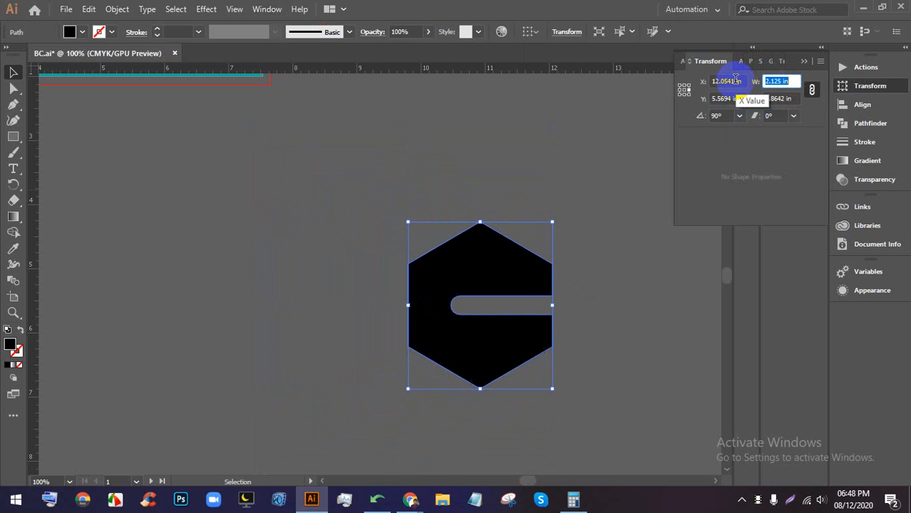
{"action": "key", "text": "Down"}
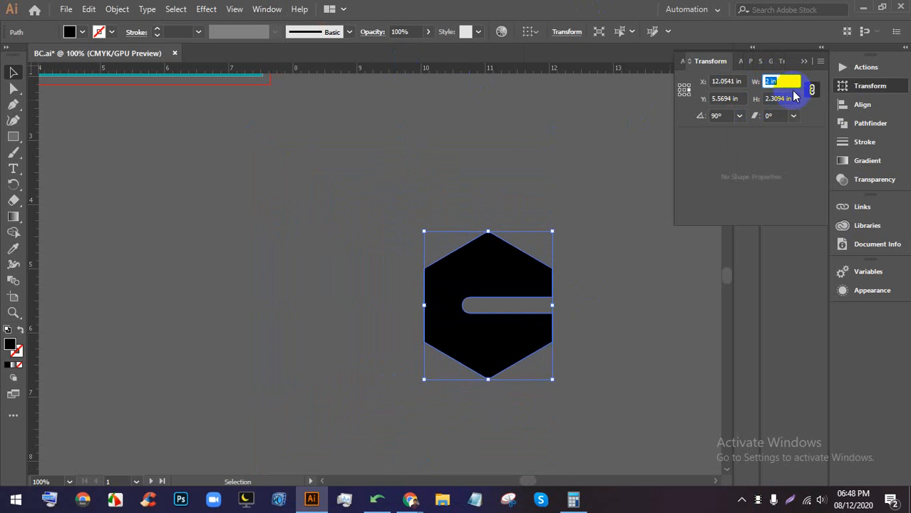
{"action": "key", "text": "Tab"}
{"action": "left_click", "coordinate": [773, 81]}
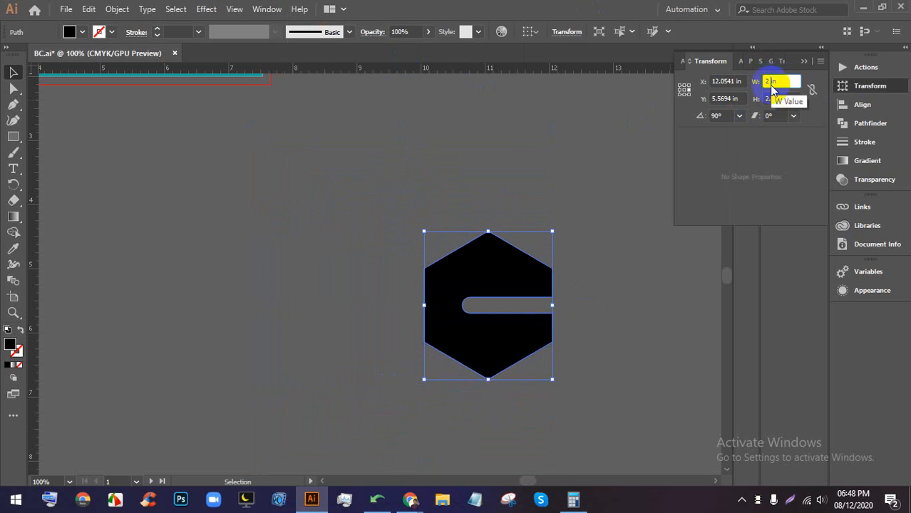
{"action": "type", "text": "3"}
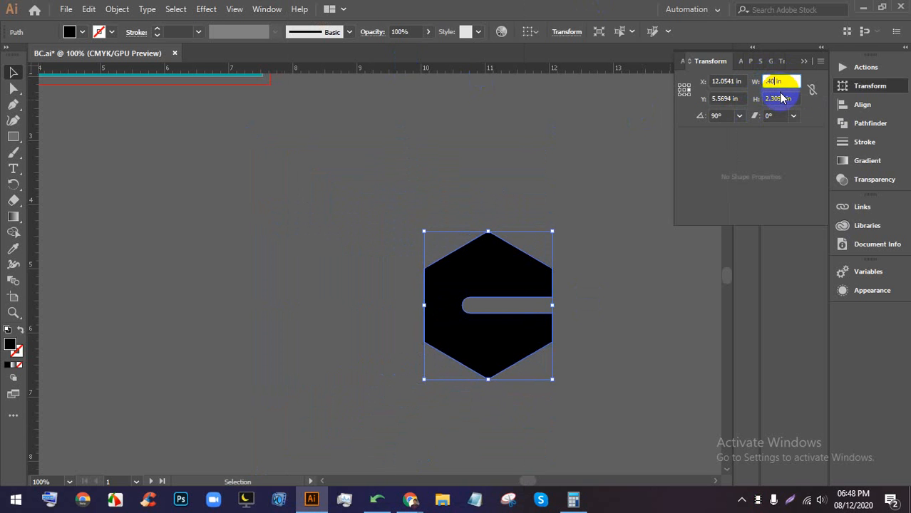
{"action": "left_click", "coordinate": [781, 98]}
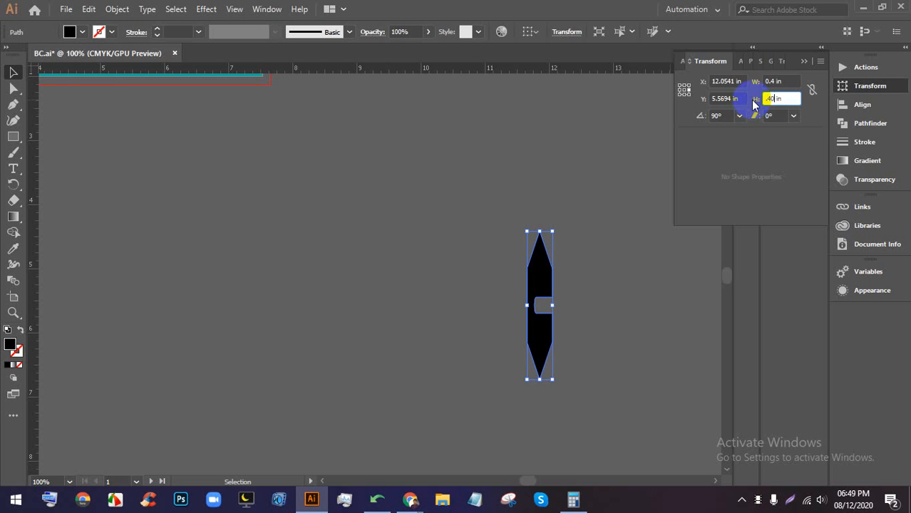
{"action": "type", "text": "0.4"}
{"action": "key", "text": "Return"}
- Nudge the small hexagon logo mark slightly left into place
{"action": "left_click", "coordinate": [540, 267]}
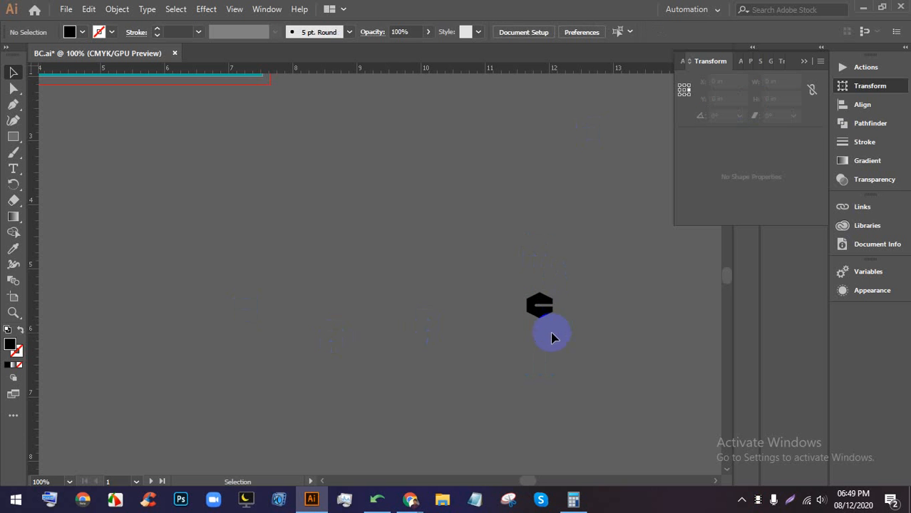
{"action": "scroll", "coordinate": [553, 337], "scroll_direction": "up", "scroll_amount": 7}
{"action": "left_click_drag", "start_coordinate": [522, 443], "coordinate": [461, 269]}
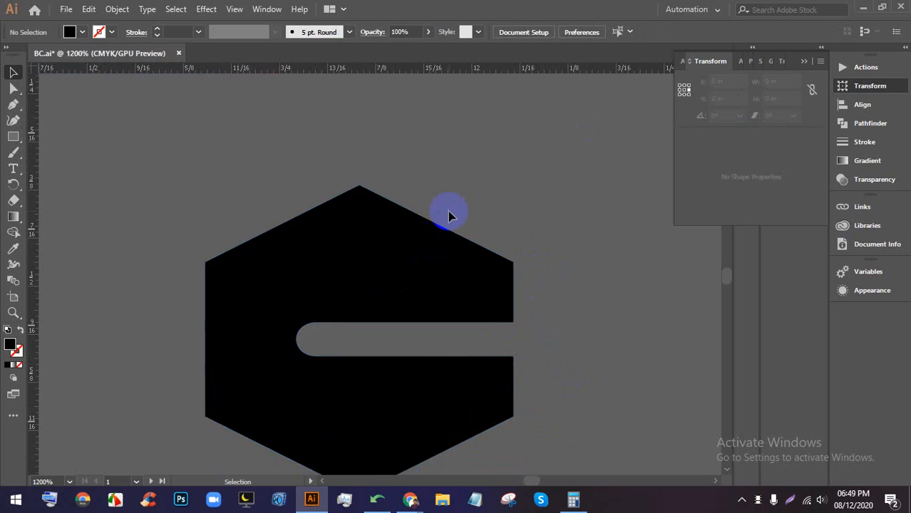
{"action": "scroll", "coordinate": [447, 212], "scroll_direction": "down", "scroll_amount": 2}
{"action": "left_click", "coordinate": [386, 260]}
{"action": "scroll", "coordinate": [389, 261], "scroll_direction": "up", "scroll_amount": 1}
{"action": "left_click_drag", "start_coordinate": [410, 229], "coordinate": [333, 261]}
{"action": "left_click", "coordinate": [13, 137]}
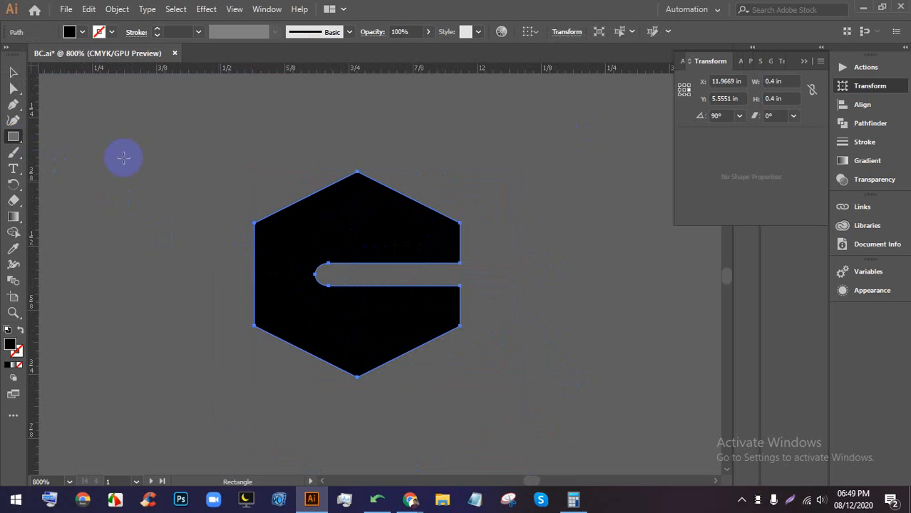
{"action": "left_click_drag", "start_coordinate": [453, 155], "coordinate": [658, 332]}
{"action": "left_click", "coordinate": [13, 72]}
{"action": "left_click_drag", "start_coordinate": [558, 202], "coordinate": [427, 190]}
{"action": "left_click", "coordinate": [82, 32]}
{"action": "left_click", "coordinate": [94, 56]}
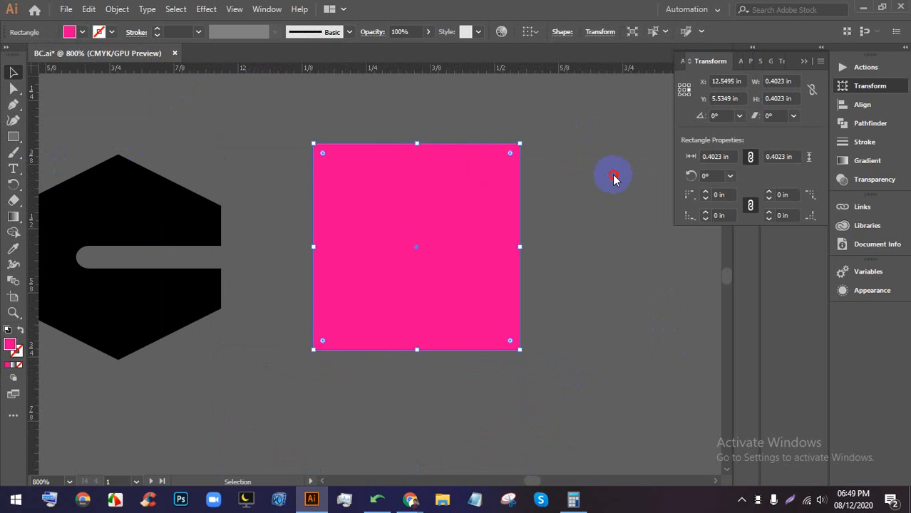
{"action": "left_click", "coordinate": [574, 176]}
{"action": "left_click", "coordinate": [407, 275]}
{"action": "left_click", "coordinate": [784, 81]}
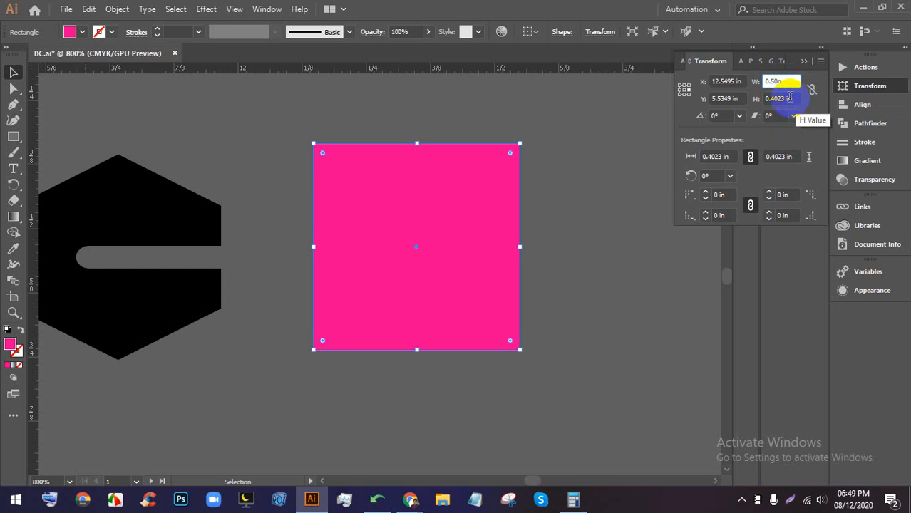
{"action": "left_click_drag", "start_coordinate": [773, 99], "coordinate": [789, 109]}
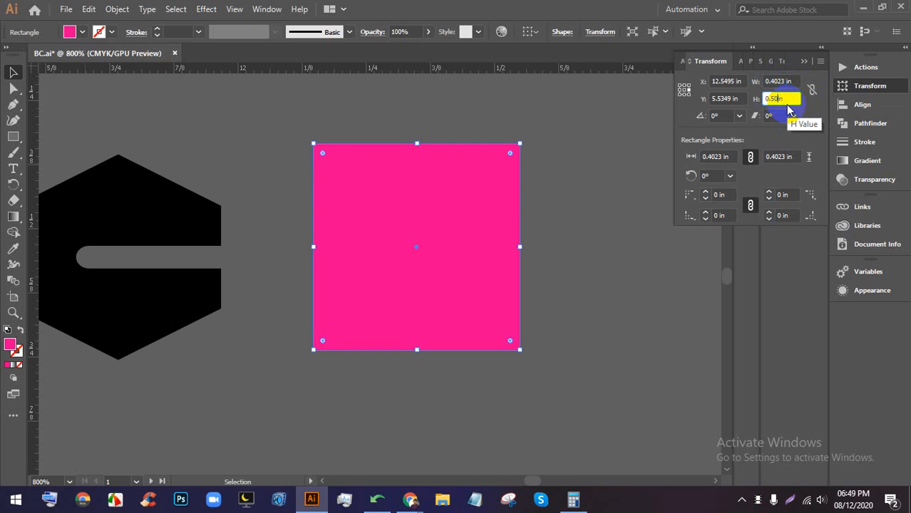
{"action": "key", "text": "Return"}
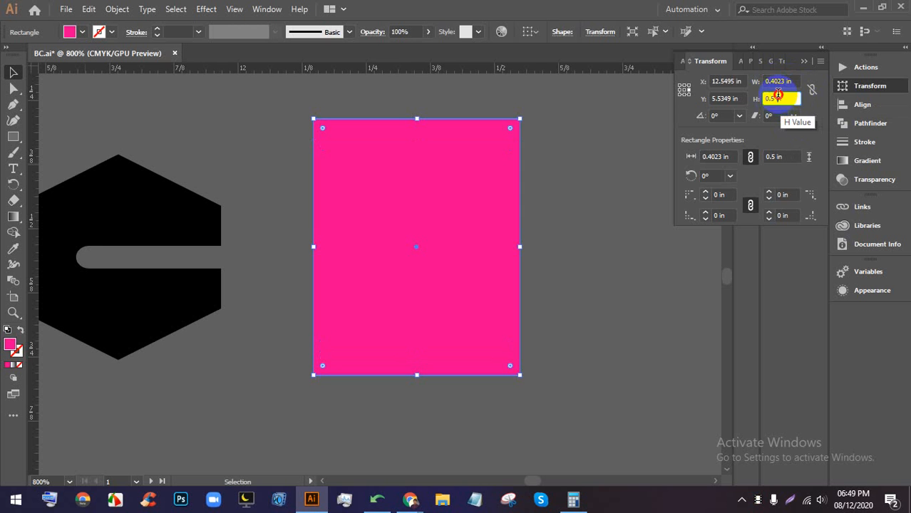
{"action": "left_click", "coordinate": [777, 81]}
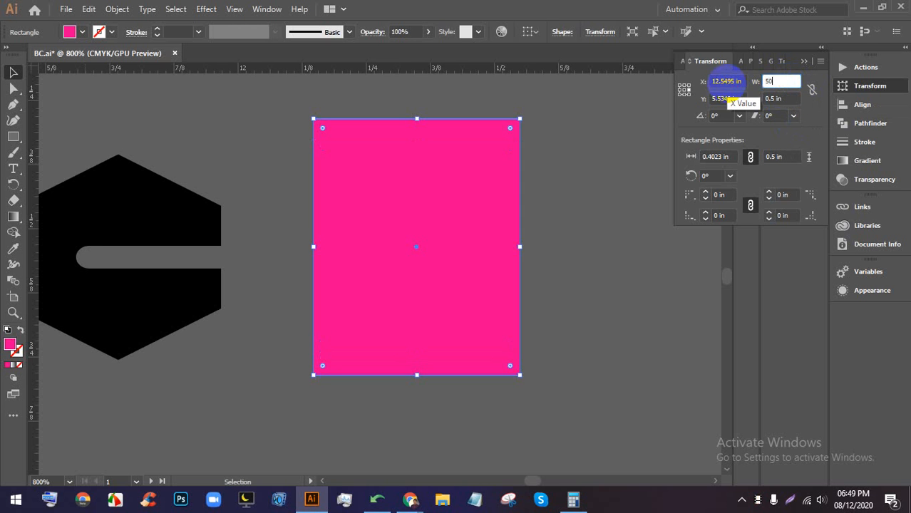
{"action": "key", "text": "BackSpace"}
{"action": "key", "text": "BackSpace"}
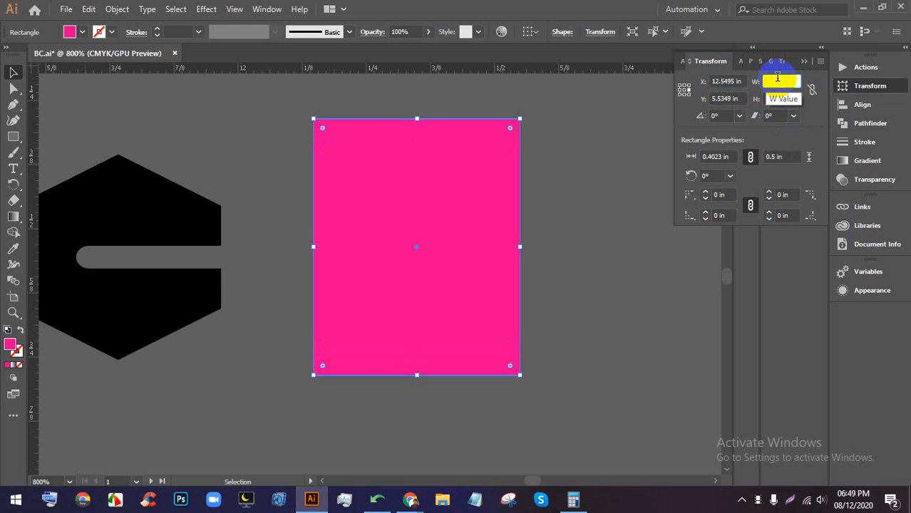
{"action": "type", "text": ".50"}
{"action": "left_click", "coordinate": [772, 96]}
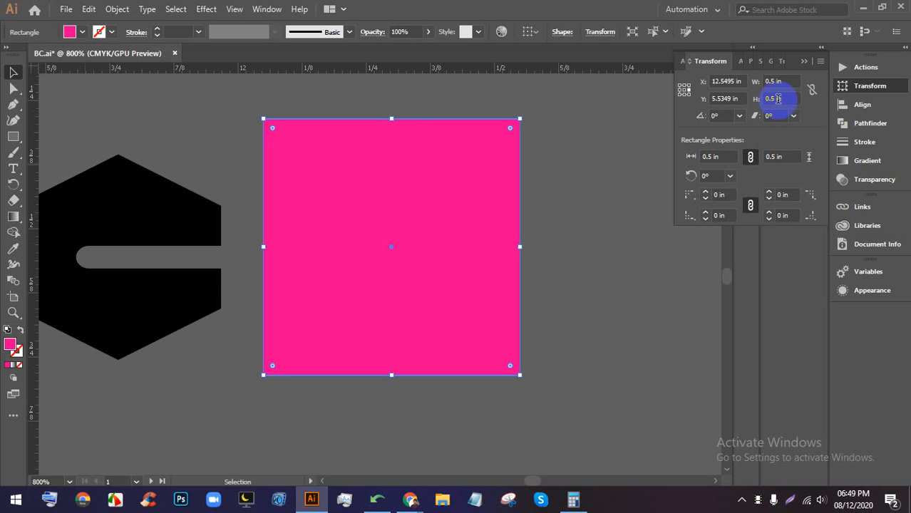
{"action": "left_click", "coordinate": [524, 197]}
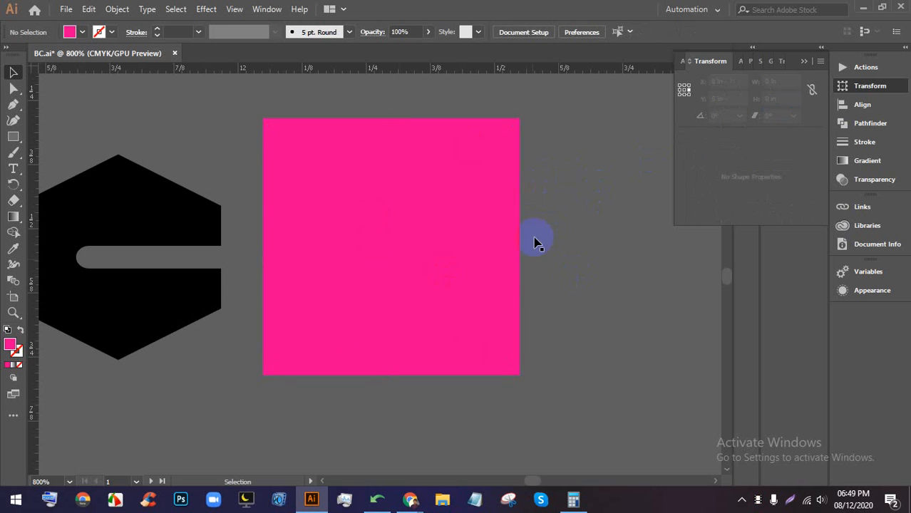
{"action": "left_click", "coordinate": [516, 181]}
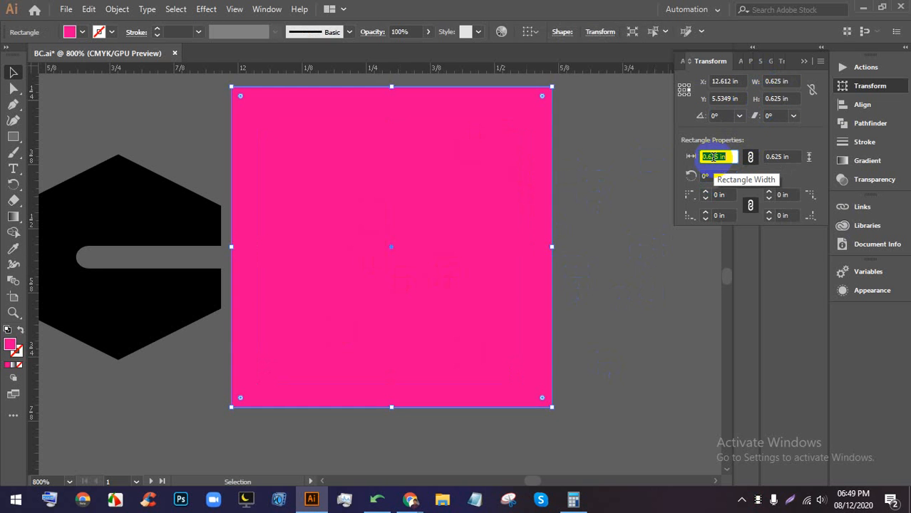
{"action": "scroll", "coordinate": [714, 157], "scroll_direction": "up", "scroll_amount": 1}
{"action": "scroll", "coordinate": [713, 157], "scroll_direction": "down", "scroll_amount": 3}
{"action": "scroll", "coordinate": [714, 157], "scroll_direction": "up", "scroll_amount": 1}
{"action": "scroll", "coordinate": [714, 157], "scroll_direction": "up", "scroll_amount": 1}
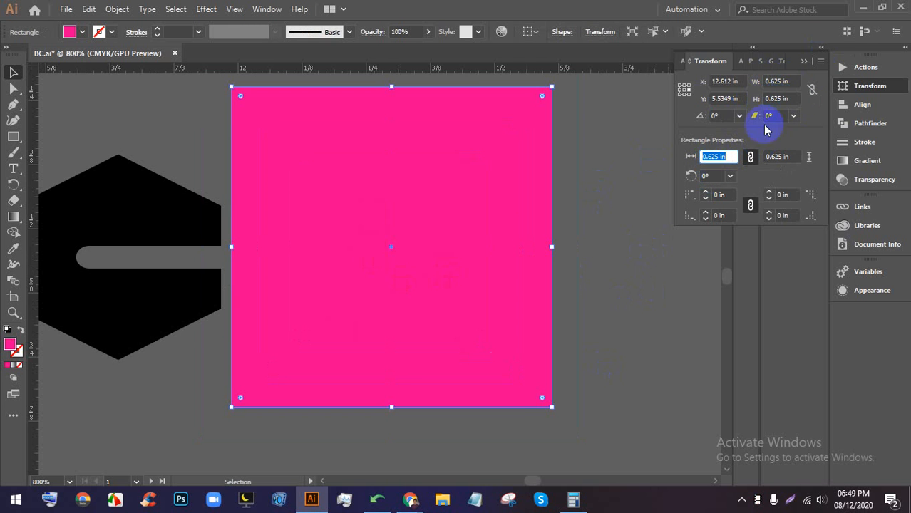
{"action": "left_click", "coordinate": [715, 174]}
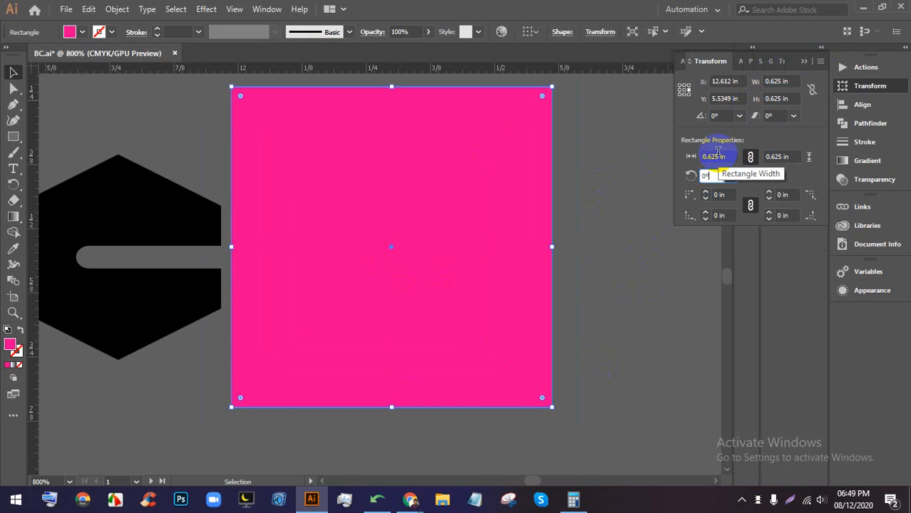
{"action": "key", "text": "Up"}
{"action": "key", "text": "Up"}
{"action": "key", "text": "Up"}
{"action": "key", "text": "Up"}
{"action": "key", "text": "Up"}
{"action": "key", "text": "Up"}
{"action": "key", "text": "Up"}
{"action": "key", "text": "Up"}
{"action": "key", "text": "Up"}
{"action": "key", "text": "Up"}
{"action": "key", "text": "Up"}
{"action": "key", "text": "Up"}
{"action": "key", "text": "Up"}
{"action": "key", "text": "Up"}
{"action": "key", "text": "Up"}
{"action": "key", "text": "Up"}
{"action": "key", "text": "Up"}
{"action": "key", "text": "Up"}
{"action": "key", "text": "Up"}
{"action": "key", "text": "Up"}
{"action": "key", "text": "Up"}
{"action": "key", "text": "Up"}
{"action": "key", "text": "Up"}
{"action": "key", "text": "Up"}
{"action": "key", "text": "Up"}
{"action": "key", "text": "Up"}
{"action": "key", "text": "Up"}
{"action": "key", "text": "Up"}
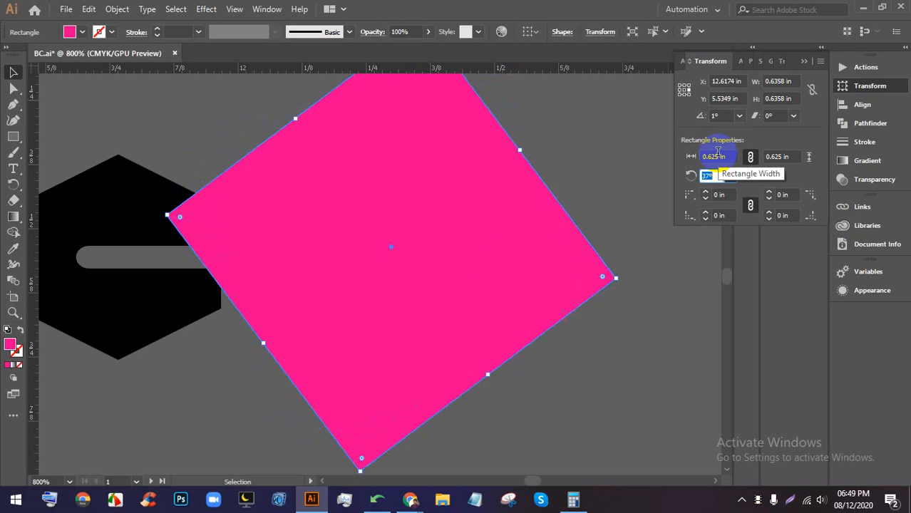
{"action": "key", "text": "Up"}
{"action": "key", "text": "Up"}
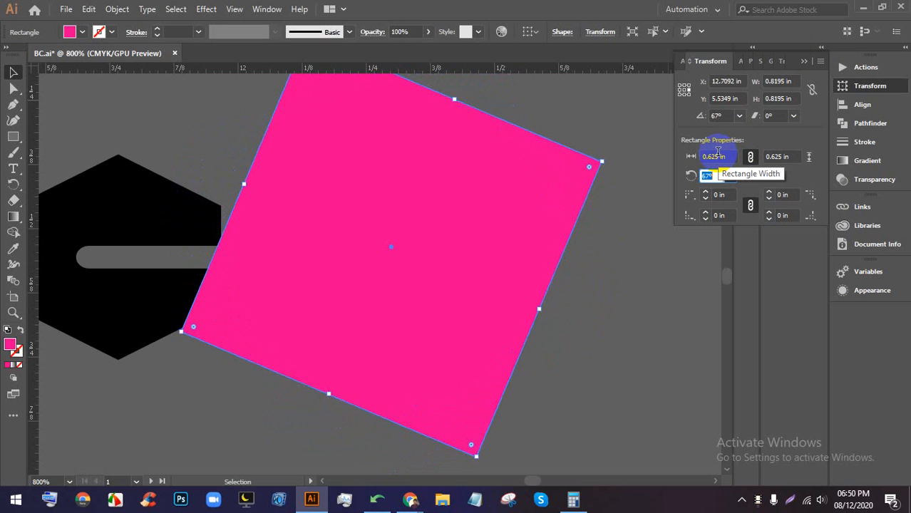
{"action": "left_click", "coordinate": [634, 215]}
{"action": "left_click", "coordinate": [452, 310]}
{"action": "key", "text": "Delete"}
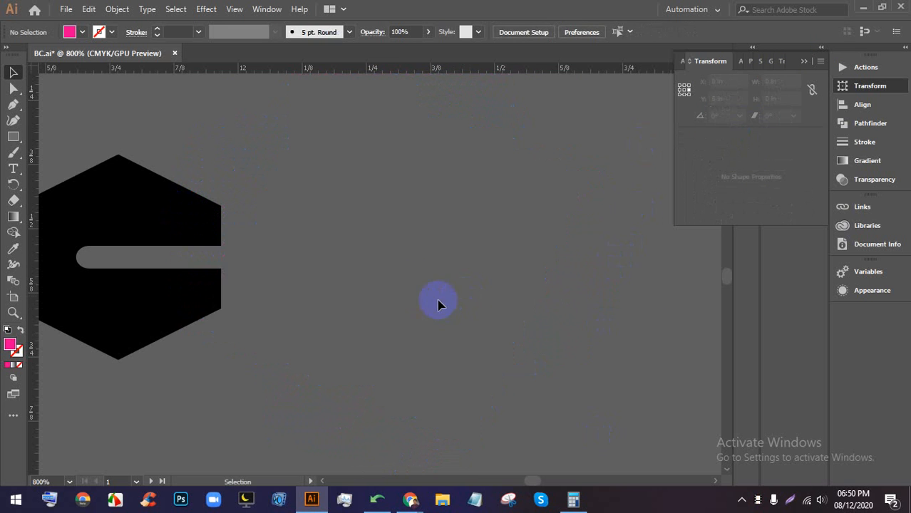
{"action": "scroll", "coordinate": [435, 292], "scroll_direction": "down", "scroll_amount": 4}
{"action": "left_click_drag", "start_coordinate": [553, 227], "coordinate": [477, 394]}
{"action": "scroll", "coordinate": [451, 258], "scroll_direction": "down", "scroll_amount": 8}
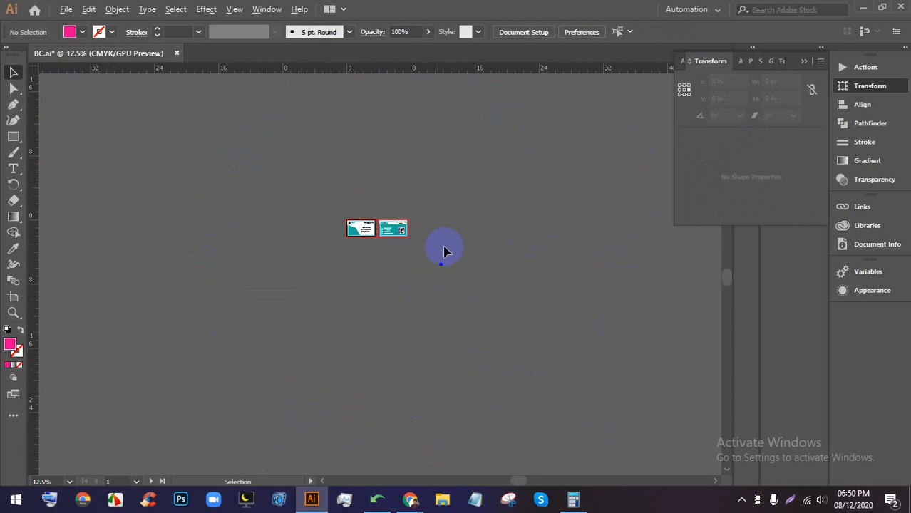
{"action": "scroll", "coordinate": [397, 245], "scroll_direction": "up", "scroll_amount": 4}
{"action": "left_click_drag", "start_coordinate": [275, 231], "coordinate": [447, 270]}
{"action": "scroll", "coordinate": [462, 273], "scroll_direction": "up", "scroll_amount": 2}
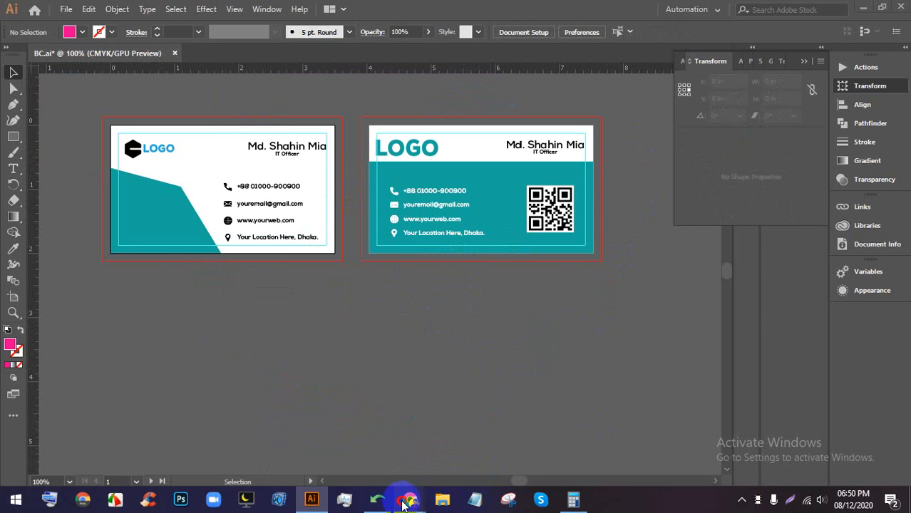
{"action": "left_click", "coordinate": [335, 442]}
{"action": "left_click", "coordinate": [258, 7]}
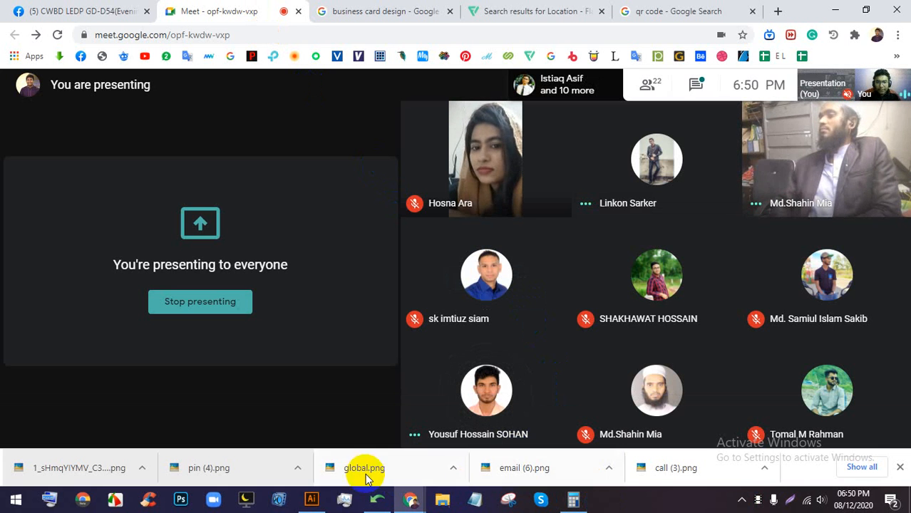
{"action": "left_click", "coordinate": [312, 499]}
{"action": "scroll", "coordinate": [514, 257], "scroll_direction": "down", "scroll_amount": 2}
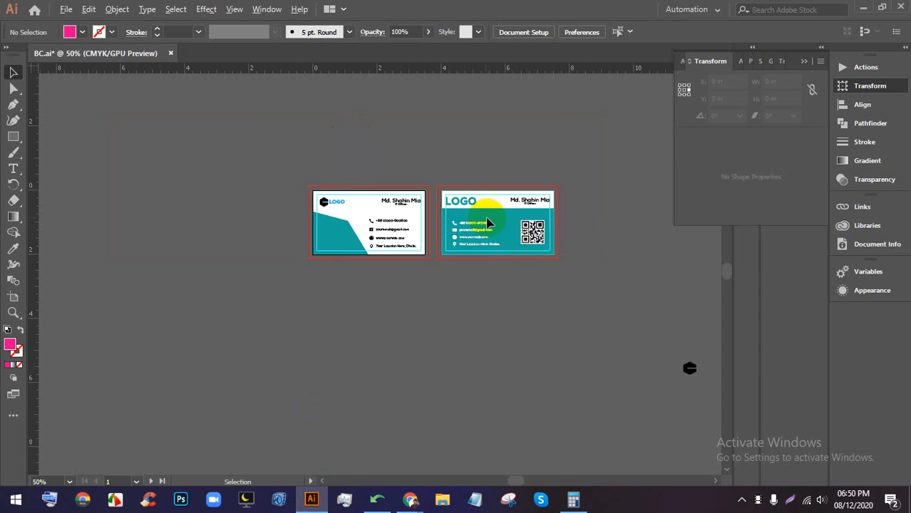
{"action": "scroll", "coordinate": [490, 220], "scroll_direction": "up", "scroll_amount": 3}
{"action": "left_click_drag", "start_coordinate": [556, 305], "coordinate": [225, 311]}
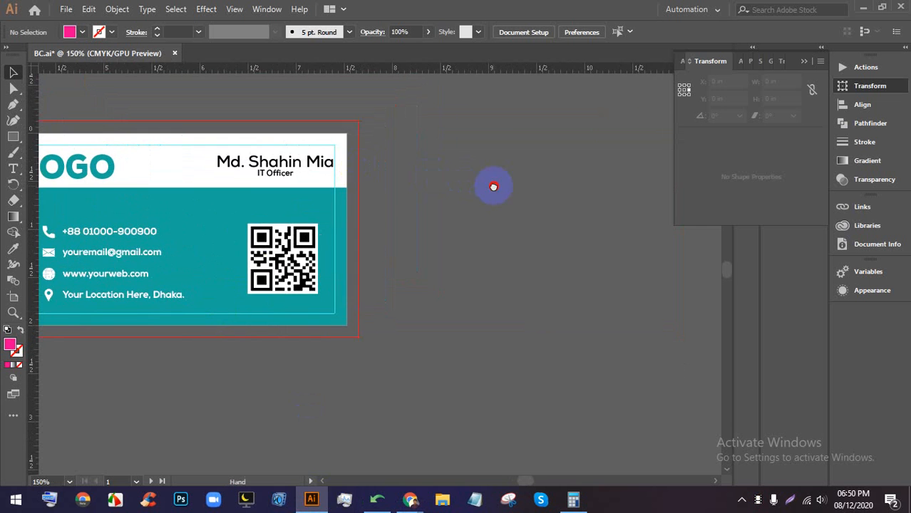
{"action": "left_click_drag", "start_coordinate": [493, 187], "coordinate": [528, 221]}
{"action": "scroll", "coordinate": [471, 194], "scroll_direction": "down", "scroll_amount": 1}
{"action": "left_click_drag", "start_coordinate": [468, 200], "coordinate": [430, 191]}
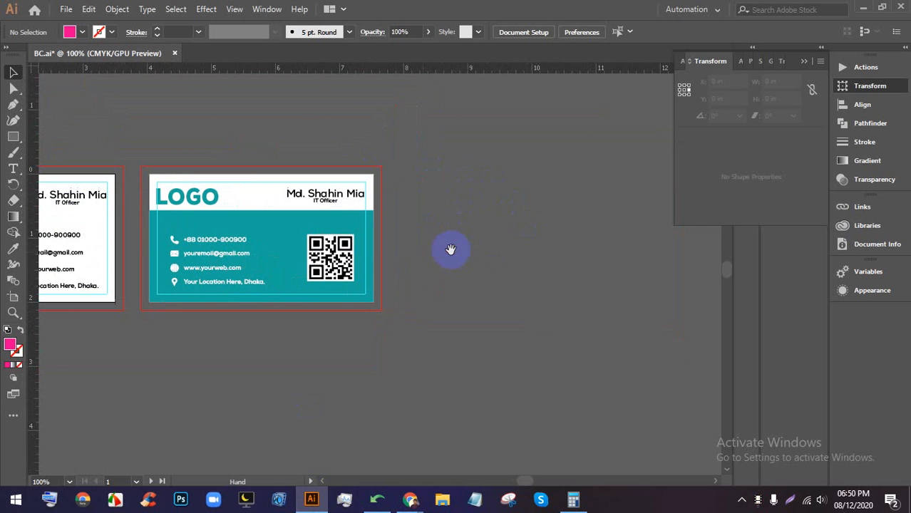
- Duplicate the second card's artboard to the right and clear everything on the new third card
{"action": "left_click", "coordinate": [14, 299]}
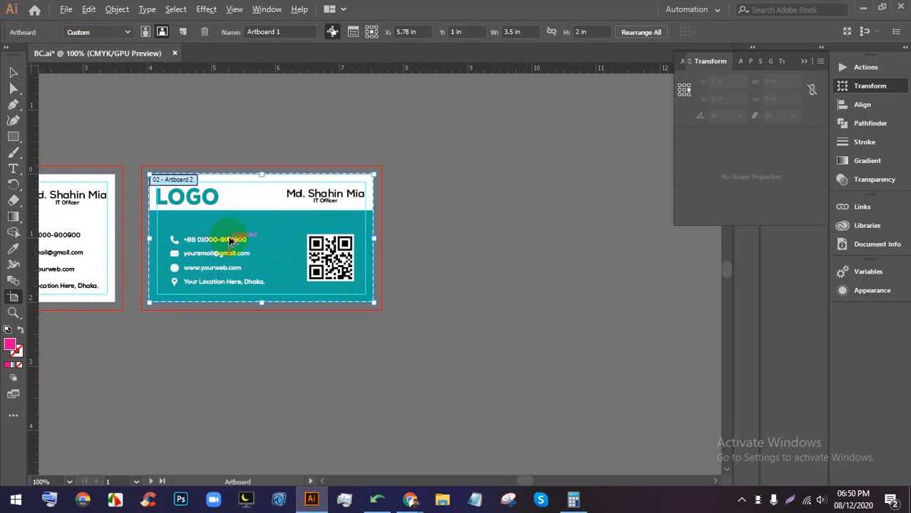
{"action": "left_click_drag", "start_coordinate": [230, 241], "coordinate": [490, 241]}
{"action": "left_click", "coordinate": [15, 73]}
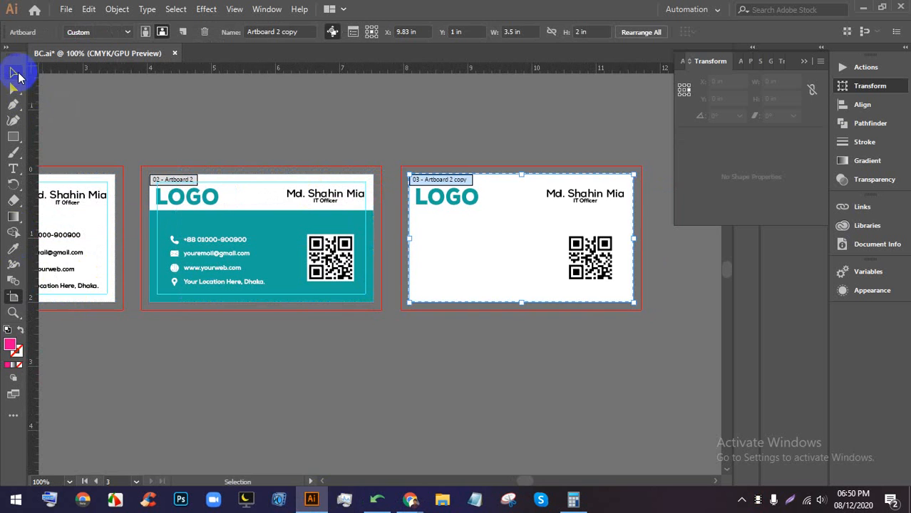
{"action": "left_click_drag", "start_coordinate": [619, 361], "coordinate": [357, 189]}
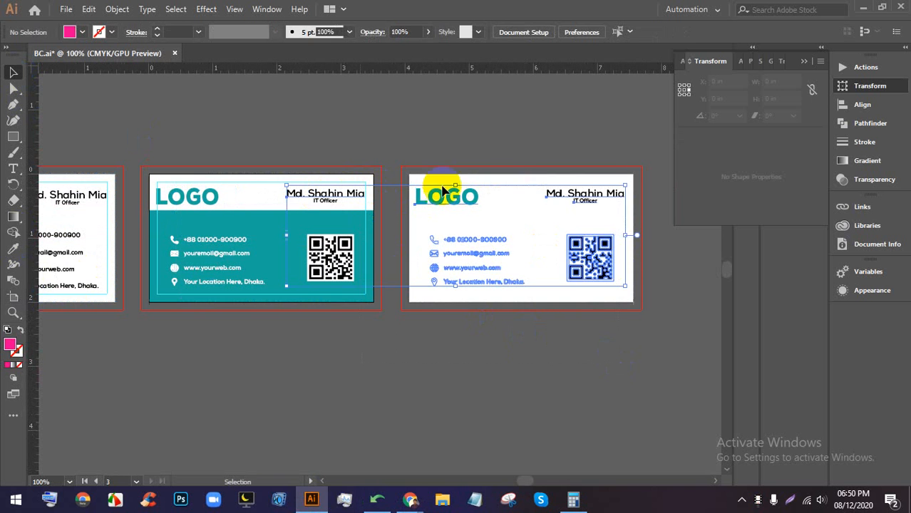
{"action": "left_click", "coordinate": [549, 307]}
{"action": "key", "text": "ctrl+alt+a"}
{"action": "key", "text": "Delete"}
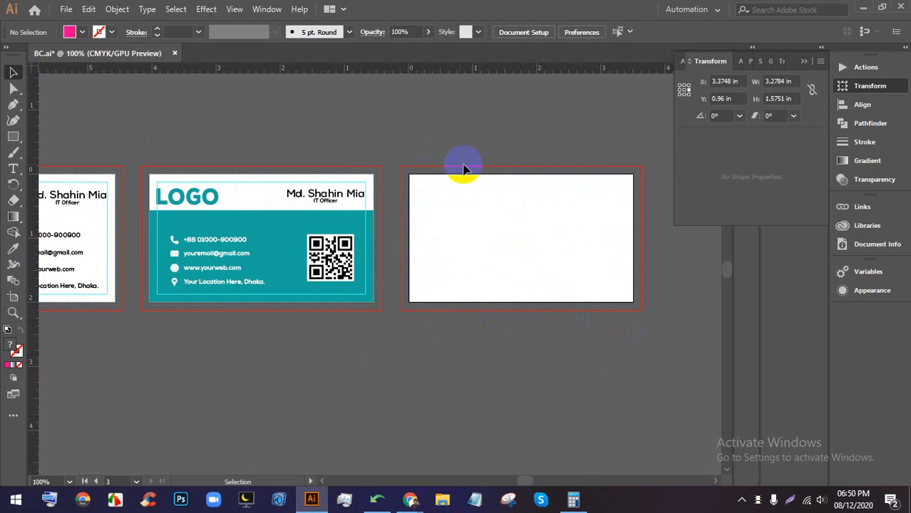
- Select the name and job title text on the second card
{"action": "left_click", "coordinate": [332, 203]}
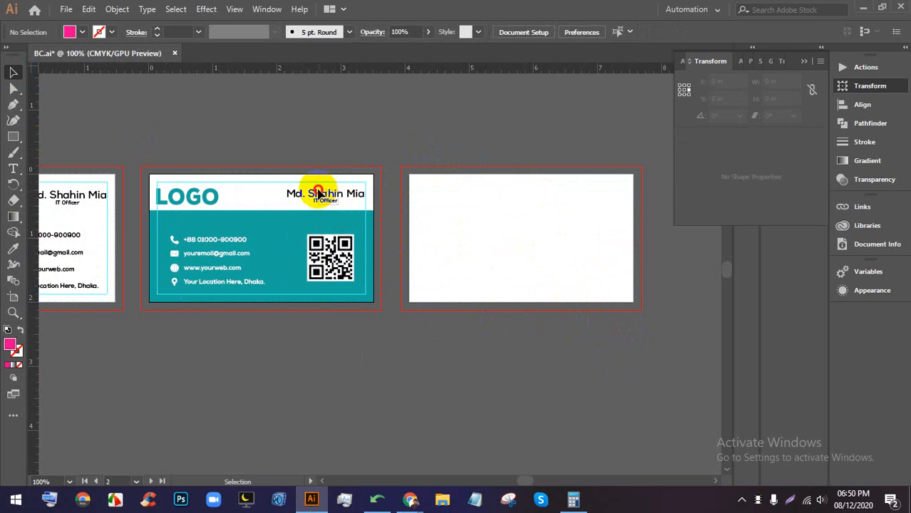
{"action": "left_click", "coordinate": [318, 193]}
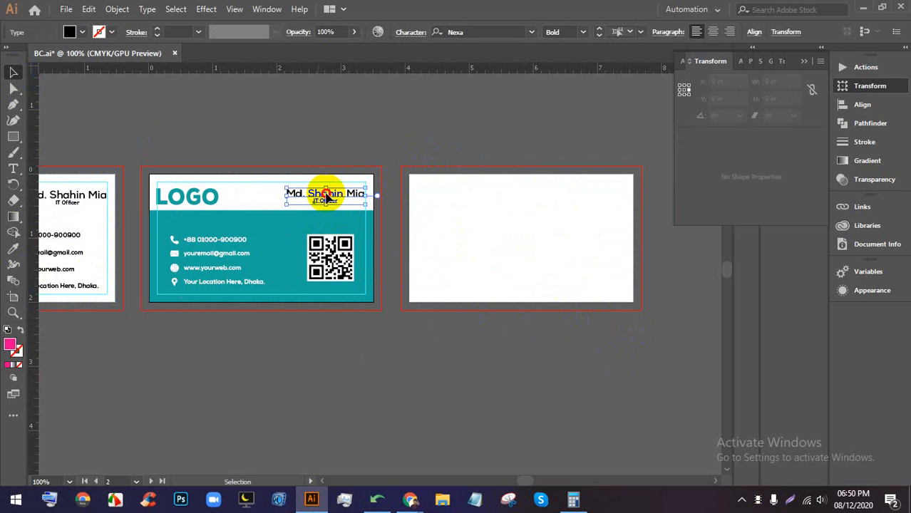
{"action": "scroll", "coordinate": [571, 191], "scroll_direction": "up", "scroll_amount": 1}
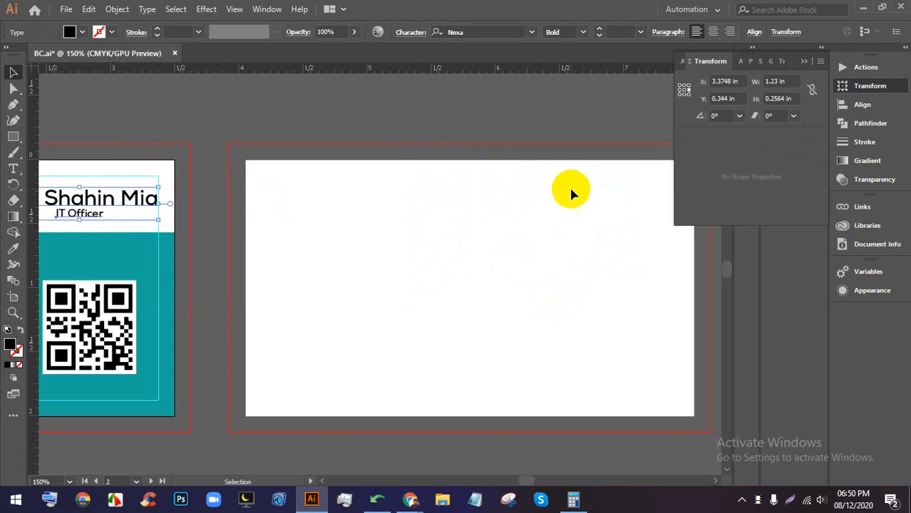
{"action": "scroll", "coordinate": [555, 202], "scroll_direction": "down", "scroll_amount": 2}
{"action": "left_click", "coordinate": [385, 211]}
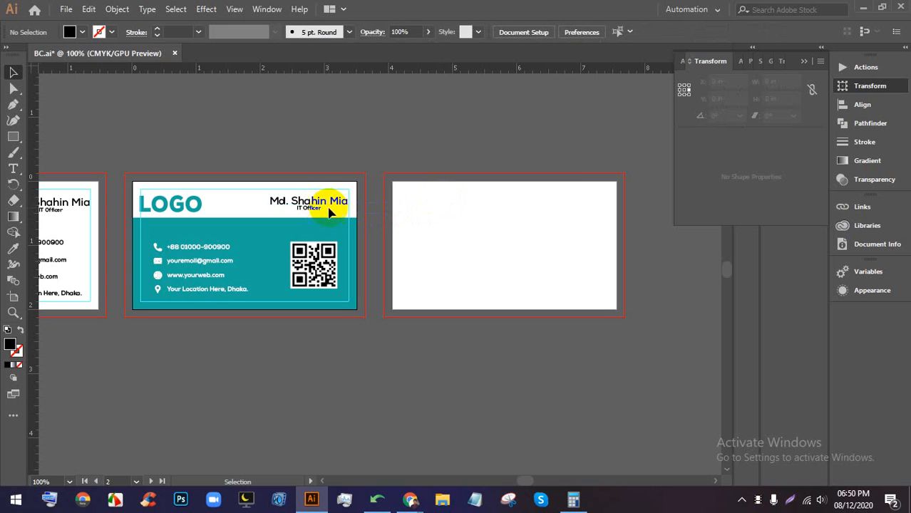
{"action": "left_click_drag", "start_coordinate": [330, 207], "coordinate": [508, 203]}
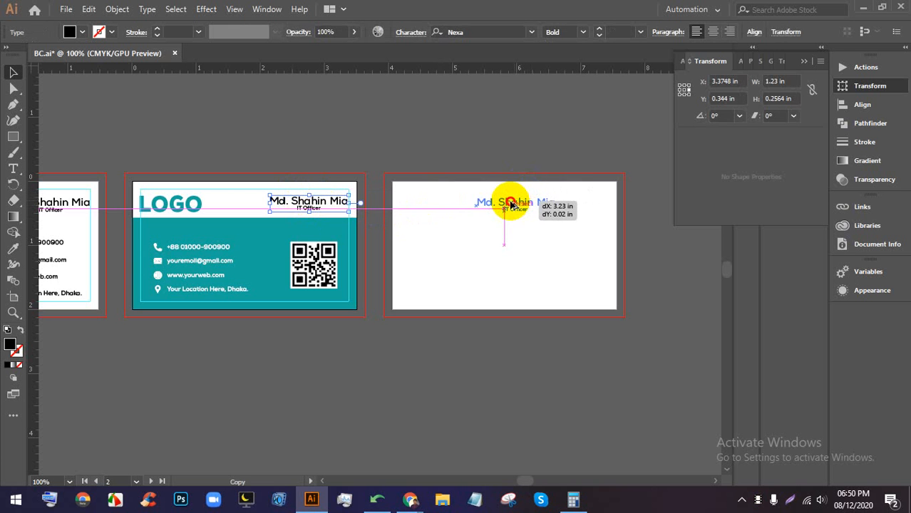
- Position the copied name and job title at the top of the third card
{"action": "left_click", "coordinate": [610, 226]}
{"action": "scroll", "coordinate": [576, 246], "scroll_direction": "up", "scroll_amount": 1}
{"action": "left_click_drag", "start_coordinate": [575, 246], "coordinate": [503, 189]}
{"action": "left_click", "coordinate": [517, 237]}
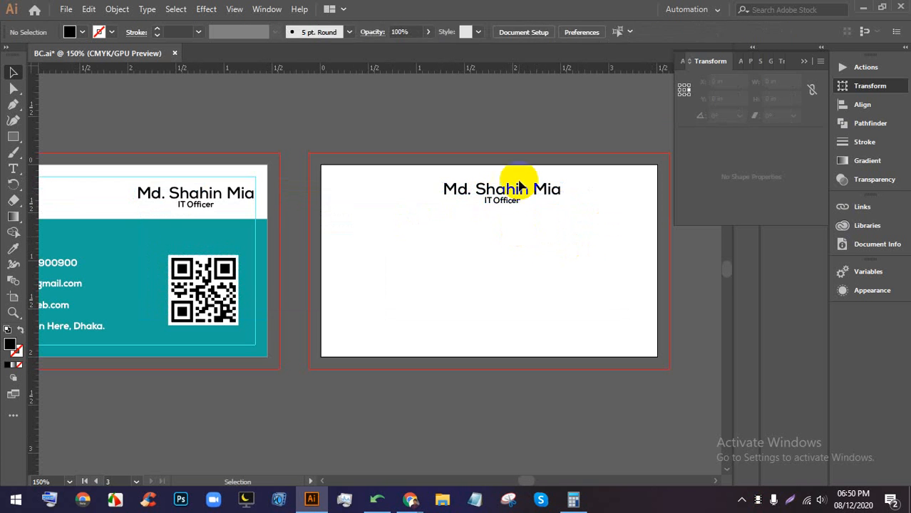
{"action": "scroll", "coordinate": [521, 186], "scroll_direction": "up", "scroll_amount": 2}
{"action": "scroll", "coordinate": [470, 243], "scroll_direction": "down", "scroll_amount": 1}
{"action": "scroll", "coordinate": [502, 242], "scroll_direction": "down", "scroll_amount": 1}
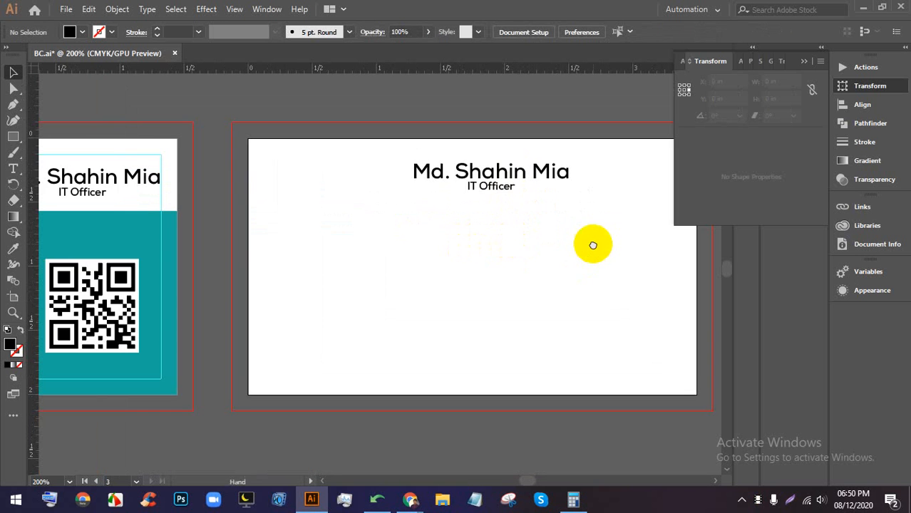
{"action": "left_click_drag", "start_coordinate": [593, 244], "coordinate": [521, 234]}
- Add a Lorem ipsum placeholder text line below the name and nudge it into place
{"action": "left_click", "coordinate": [13, 168]}
{"action": "left_click", "coordinate": [412, 241]}
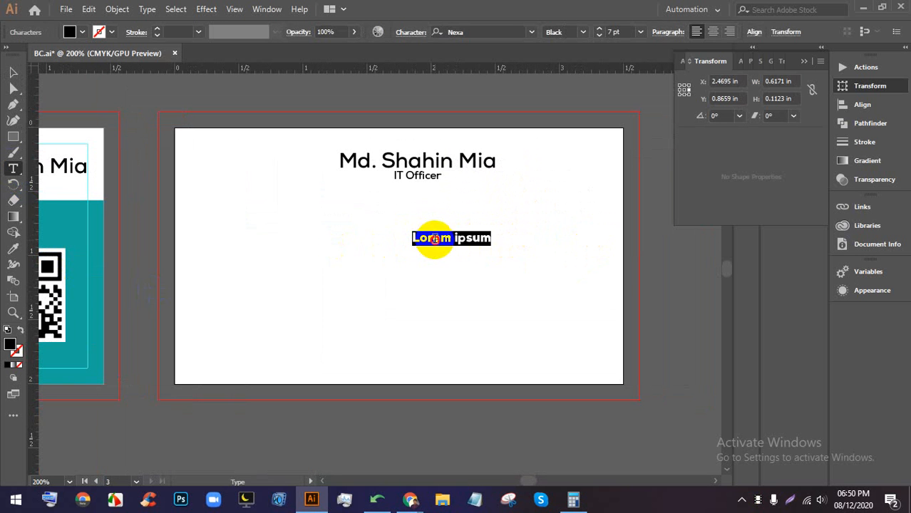
{"action": "left_click", "coordinate": [13, 72]}
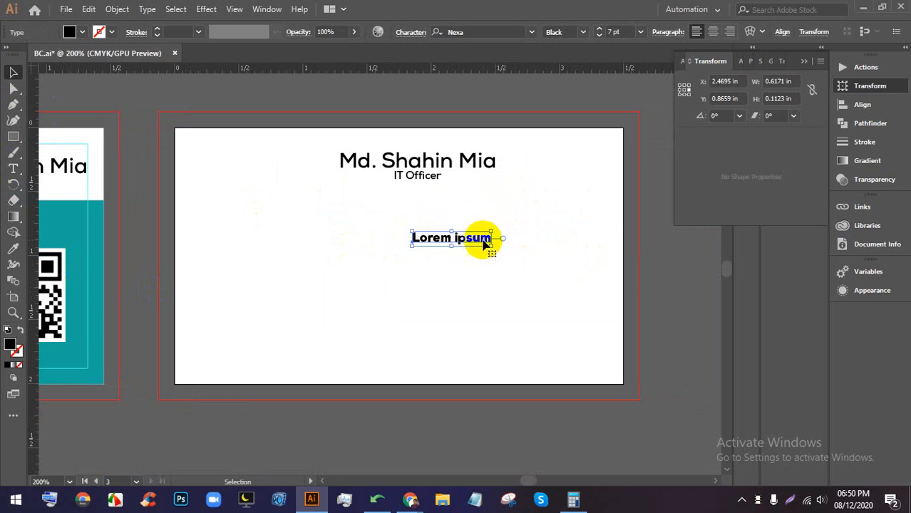
{"action": "left_click_drag", "start_coordinate": [479, 238], "coordinate": [466, 241]}
- Bring Chrome forward on the qr code search tab
{"action": "mouse_move", "coordinate": [410, 499]}
{"action": "left_click", "coordinate": [326, 448]}
{"action": "left_click", "coordinate": [705, 11]}
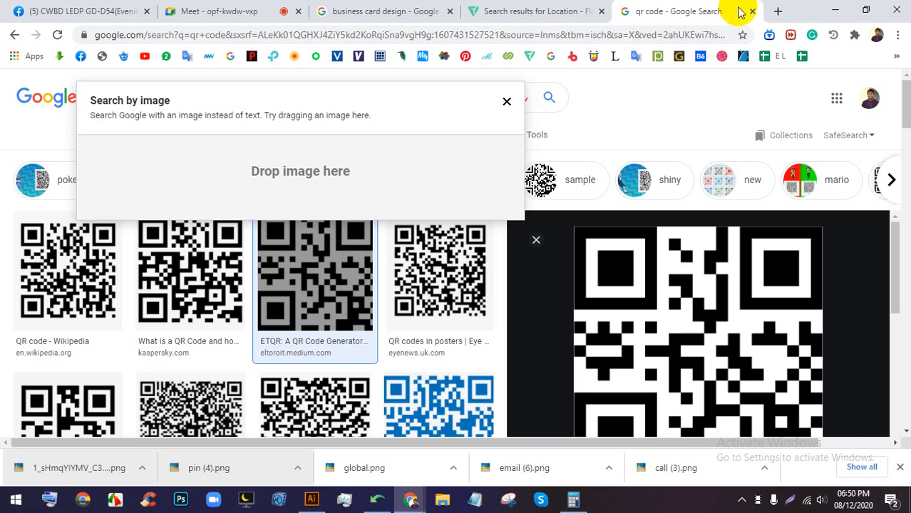
- Voice-search 'company name' in a new tab, then browse the '1000 company names' results
{"action": "left_click", "coordinate": [776, 11]}
{"action": "left_click", "coordinate": [623, 280]}
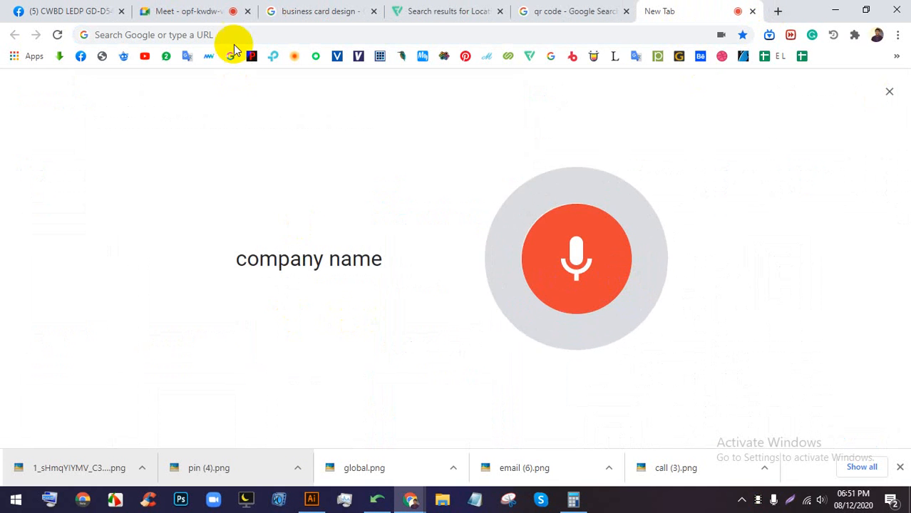
{"action": "triple_click", "coordinate": [262, 89]}
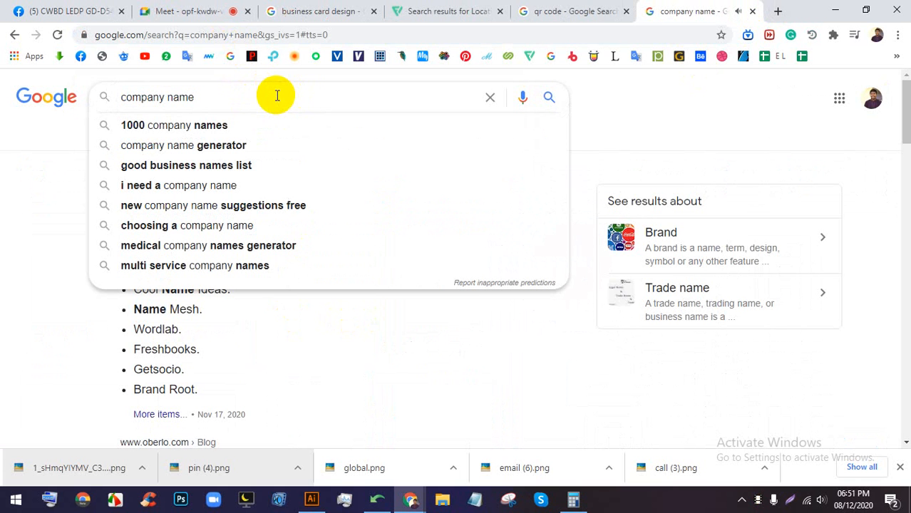
{"action": "left_click", "coordinate": [202, 126]}
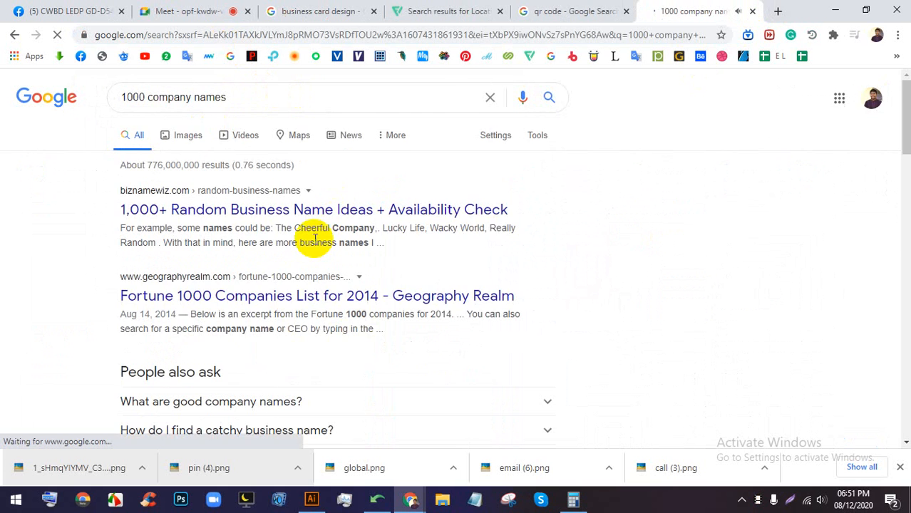
{"action": "scroll", "coordinate": [305, 243], "scroll_direction": "down", "scroll_amount": 2}
{"action": "left_click", "coordinate": [246, 274]}
{"action": "scroll", "coordinate": [250, 276], "scroll_direction": "down", "scroll_amount": 4}
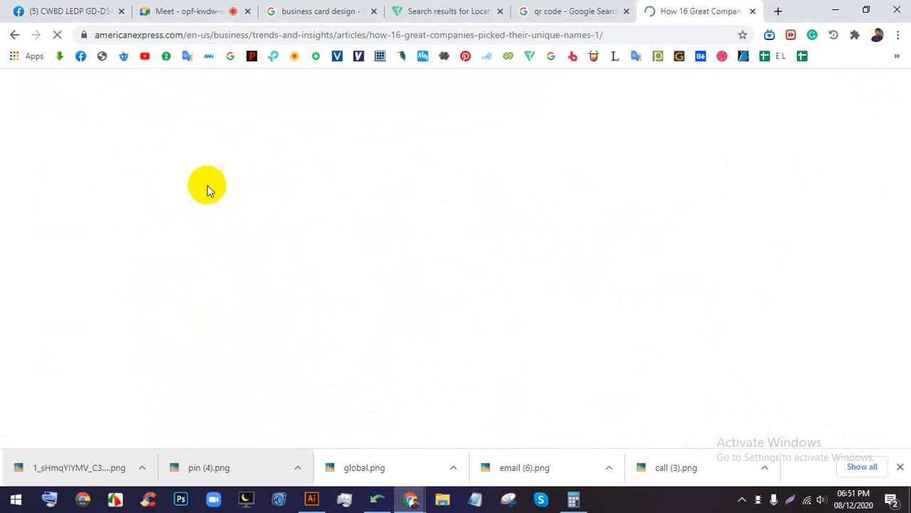
{"action": "scroll", "coordinate": [303, 255], "scroll_direction": "down", "scroll_amount": 8}
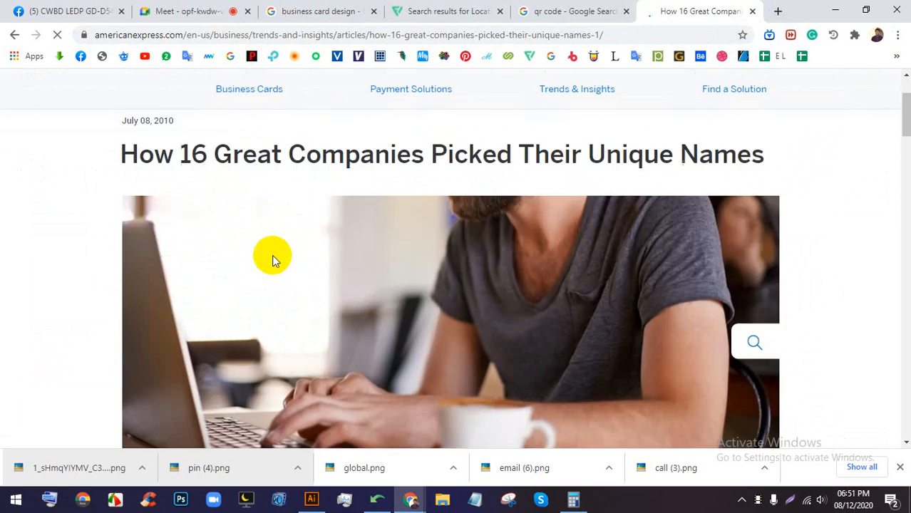
{"action": "scroll", "coordinate": [290, 270], "scroll_direction": "up", "scroll_amount": 8}
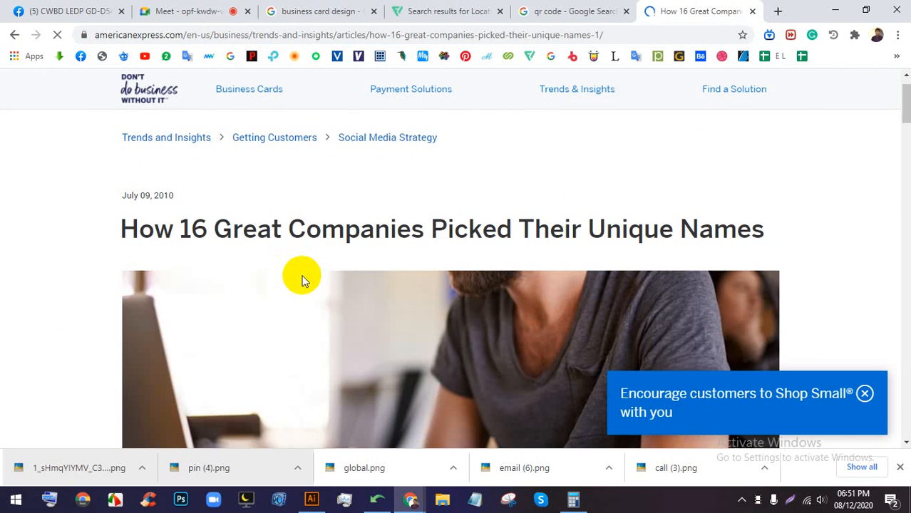
{"action": "left_click", "coordinate": [15, 34]}
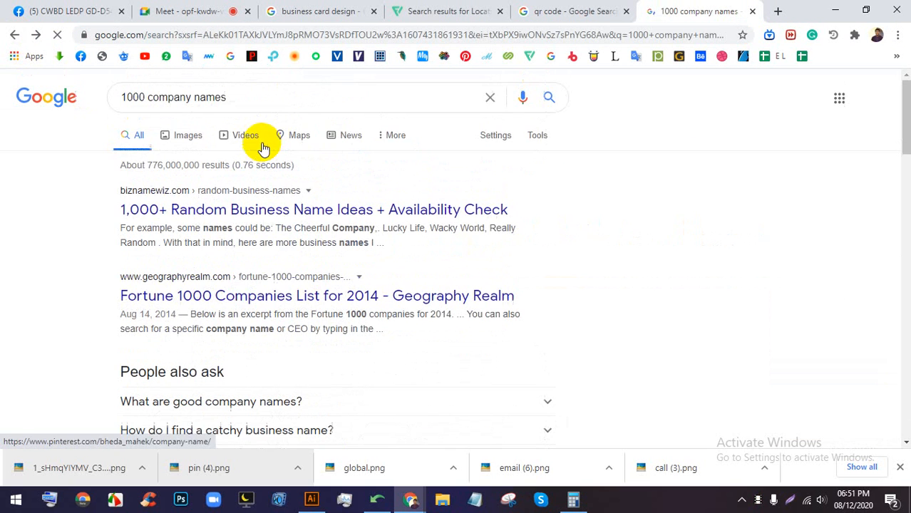
- Select the phrase 'company name' in the search box and return to Illustrator
{"action": "double_click", "coordinate": [191, 97]}
{"action": "left_click_drag", "start_coordinate": [189, 97], "coordinate": [152, 99]}
{"action": "key", "text": "ctrl+c"}
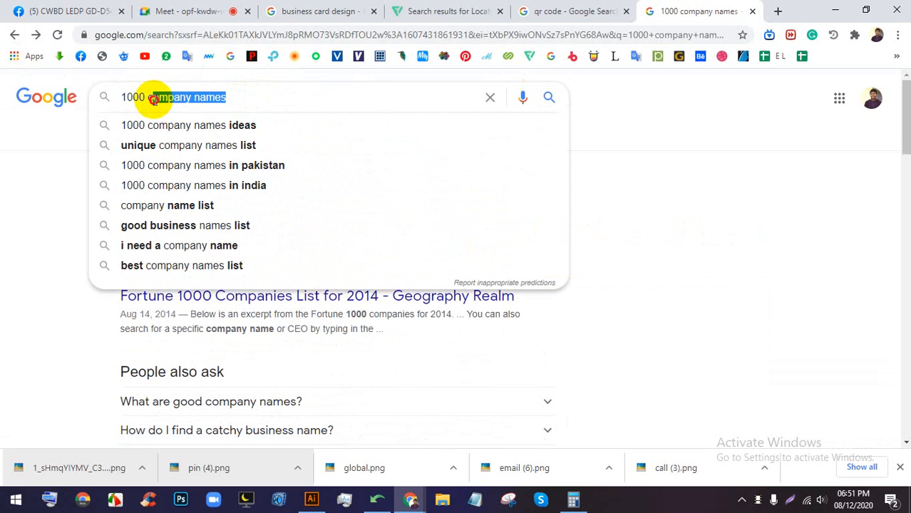
{"action": "left_click_drag", "start_coordinate": [220, 98], "coordinate": [152, 100]}
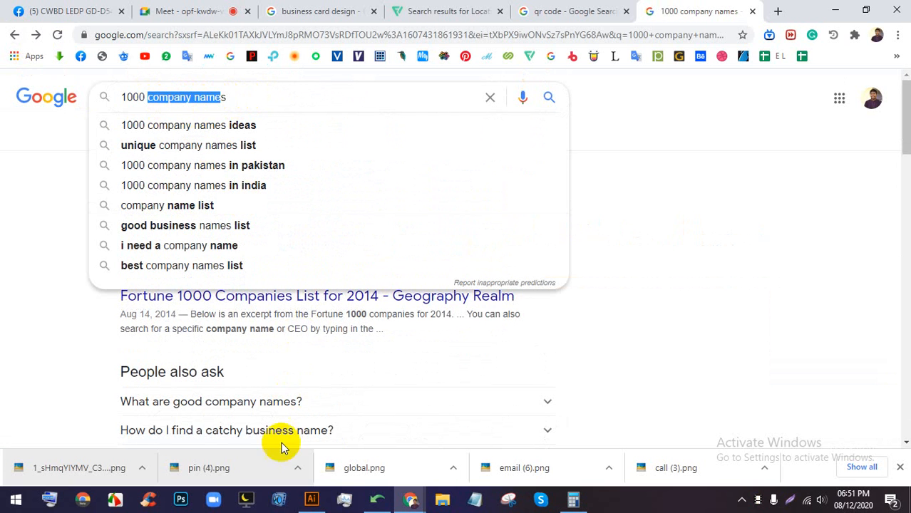
{"action": "left_click", "coordinate": [310, 500]}
{"action": "scroll", "coordinate": [369, 272], "scroll_direction": "down", "scroll_amount": 1}
- Paste 'company name' over the Lorem ipsum text and apply All Caps
{"action": "scroll", "coordinate": [417, 272], "scroll_direction": "up", "scroll_amount": 2}
{"action": "triple_click", "coordinate": [428, 236]}
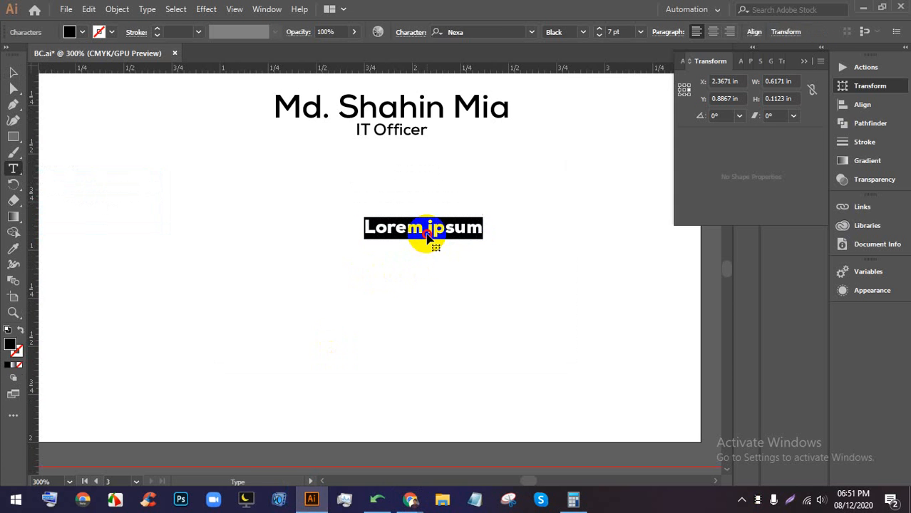
{"action": "key", "text": "ctrl+v"}
{"action": "key", "text": "ctrl+a"}
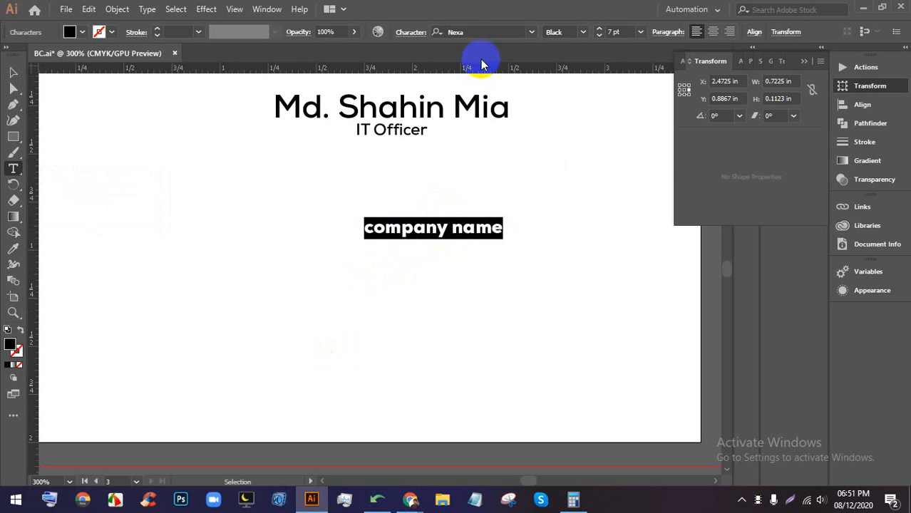
{"action": "left_click", "coordinate": [411, 33]}
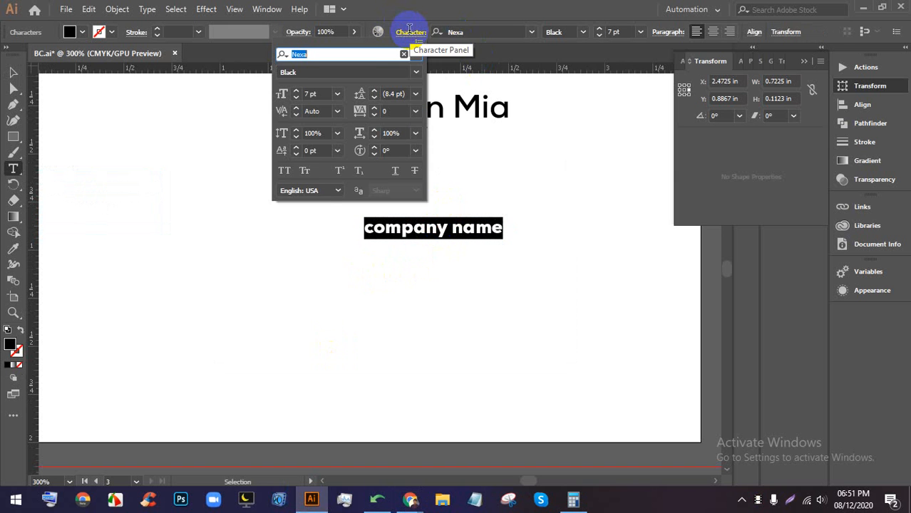
{"action": "left_click", "coordinate": [292, 171]}
{"action": "left_click", "coordinate": [136, 141]}
- Move COMPANY NAME below the name and enlarge it to about 16 pt
{"action": "left_click", "coordinate": [13, 72]}
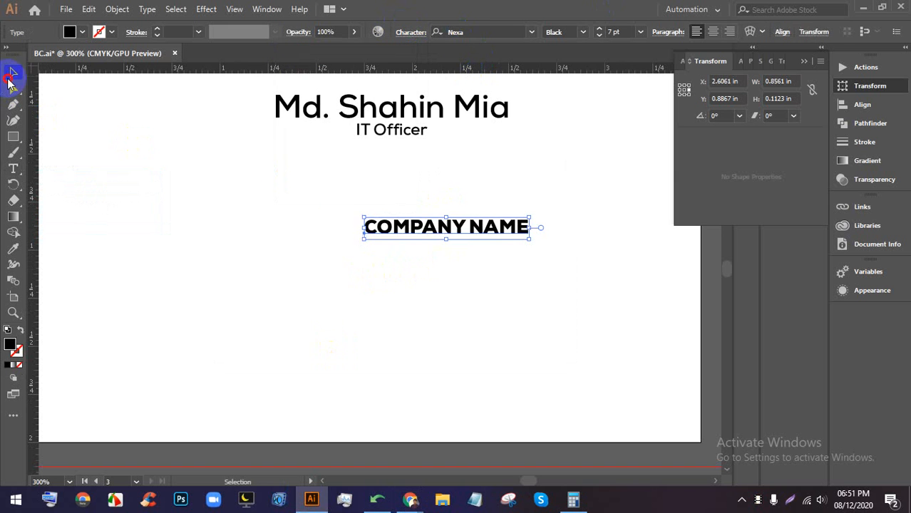
{"action": "left_click_drag", "start_coordinate": [457, 225], "coordinate": [301, 192]}
{"action": "left_click_drag", "start_coordinate": [372, 205], "coordinate": [529, 237]}
{"action": "key", "text": "ctrl+minus"}
{"action": "left_click", "coordinate": [527, 195]}
- Lower the name and title slightly and centre them horizontally with COMPANY NAME
{"action": "left_click", "coordinate": [414, 145]}
{"action": "left_click_drag", "start_coordinate": [414, 144], "coordinate": [415, 153]}
{"action": "left_click_drag", "start_coordinate": [532, 319], "coordinate": [423, 134]}
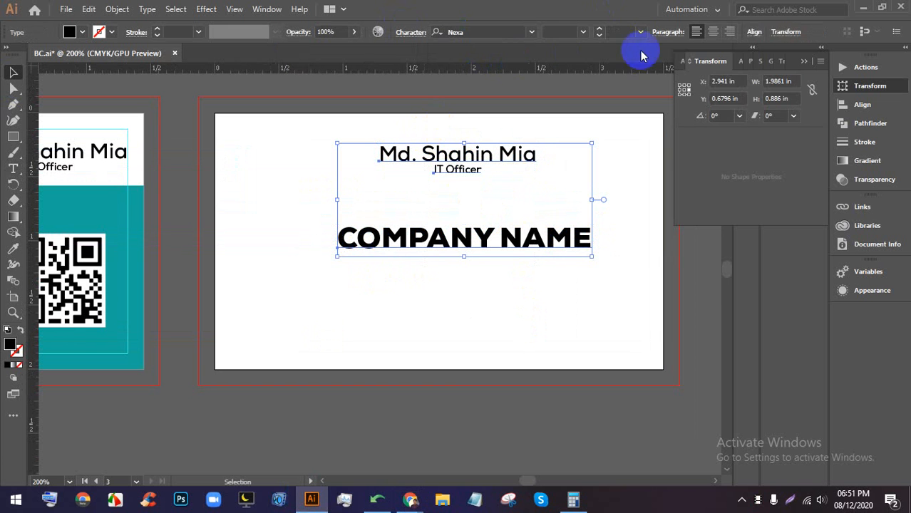
{"action": "left_click", "coordinate": [751, 32]}
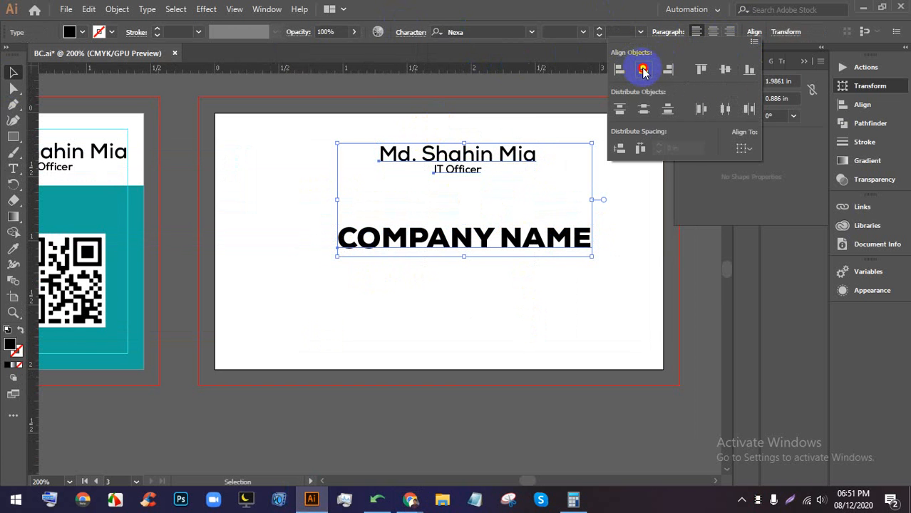
{"action": "left_click", "coordinate": [643, 69]}
{"action": "left_click", "coordinate": [582, 264]}
{"action": "left_click", "coordinate": [582, 285]}
{"action": "scroll", "coordinate": [482, 202], "scroll_direction": "down", "scroll_amount": 1}
{"action": "scroll", "coordinate": [552, 251], "scroll_direction": "up", "scroll_amount": 1}
{"action": "key", "text": "space"}
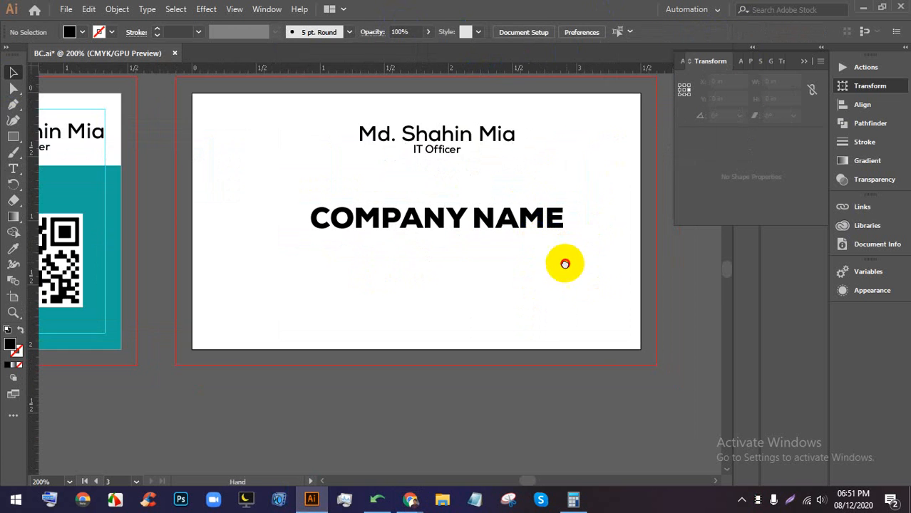
{"action": "scroll", "coordinate": [564, 264], "scroll_direction": "down", "scroll_amount": 3}
{"action": "scroll", "coordinate": [72, 205], "scroll_direction": "up", "scroll_amount": 2}
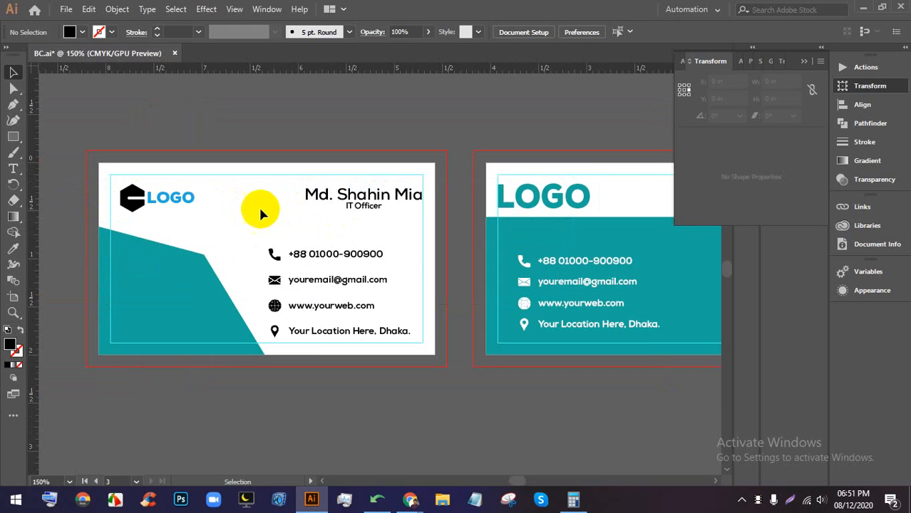
{"action": "scroll", "coordinate": [164, 200], "scroll_direction": "up", "scroll_amount": 1}
{"action": "scroll", "coordinate": [167, 204], "scroll_direction": "up", "scroll_amount": 1}
{"action": "scroll", "coordinate": [257, 228], "scroll_direction": "down", "scroll_amount": 1}
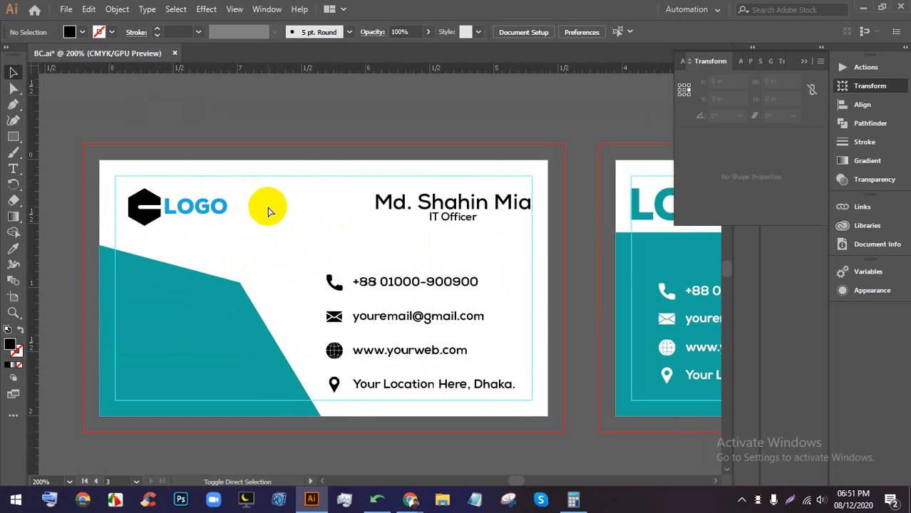
{"action": "key", "text": "ctrl+shift+d"}
{"action": "scroll", "coordinate": [428, 178], "scroll_direction": "down", "scroll_amount": 1}
{"action": "scroll", "coordinate": [356, 211], "scroll_direction": "up", "scroll_amount": 1}
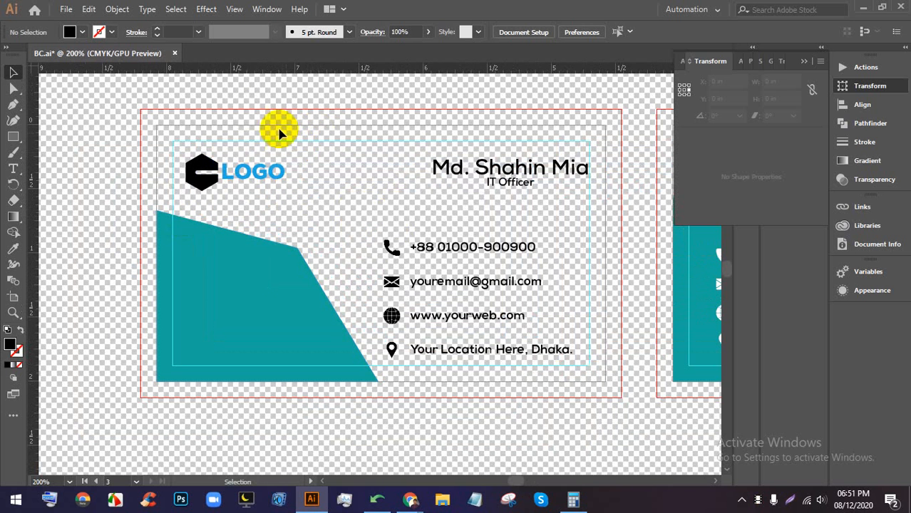
{"action": "scroll", "coordinate": [386, 241], "scroll_direction": "down", "scroll_amount": 4}
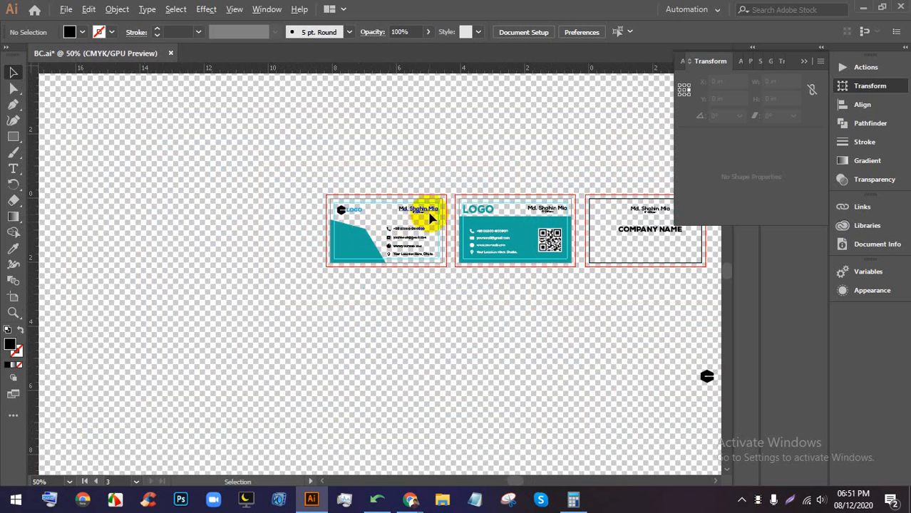
{"action": "left_click_drag", "start_coordinate": [674, 273], "coordinate": [495, 280]}
{"action": "scroll", "coordinate": [267, 214], "scroll_direction": "up", "scroll_amount": 3}
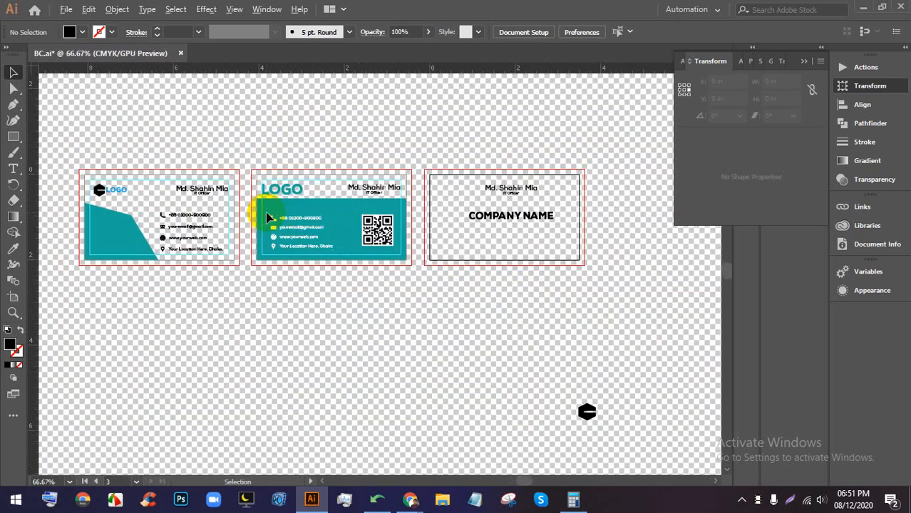
{"action": "scroll", "coordinate": [301, 227], "scroll_direction": "up", "scroll_amount": 3}
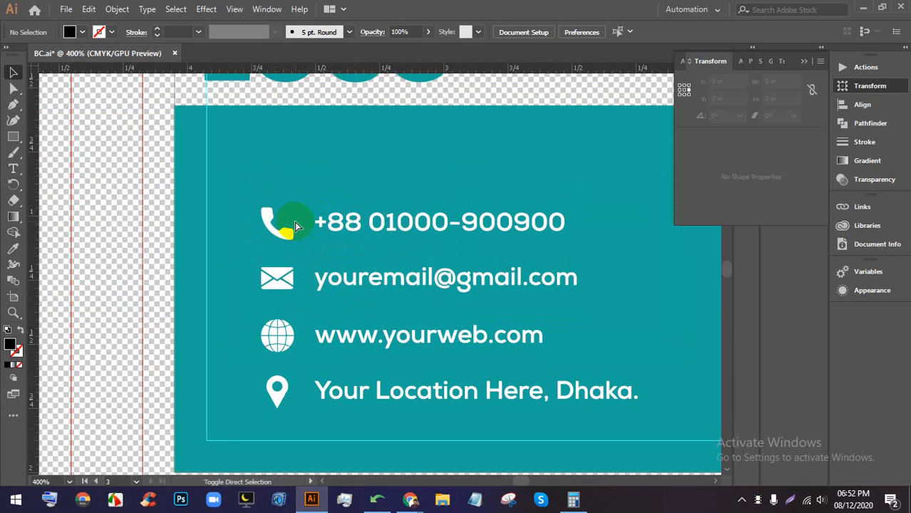
{"action": "key", "text": "ctrl+shift+d"}
{"action": "scroll", "coordinate": [304, 216], "scroll_direction": "down", "scroll_amount": 5}
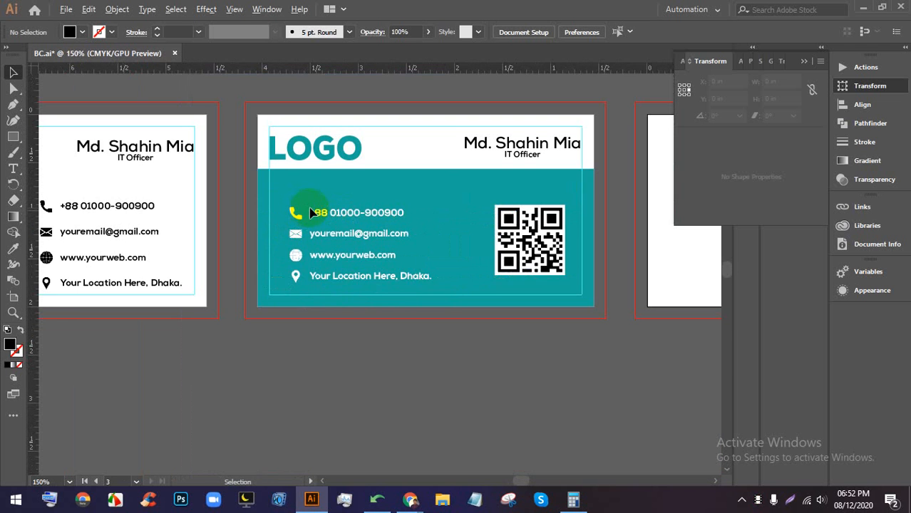
{"action": "left_click", "coordinate": [412, 500]}
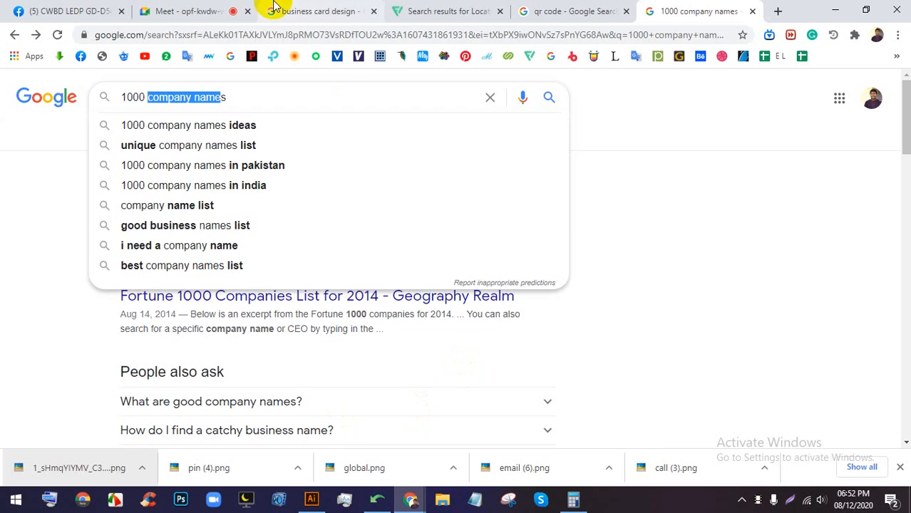
{"action": "left_click", "coordinate": [206, 10]}
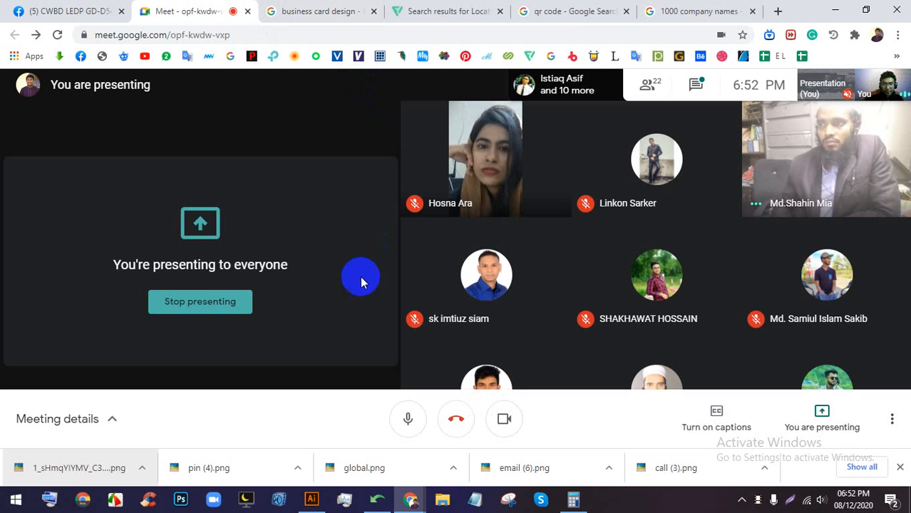
{"action": "left_click", "coordinate": [312, 500]}
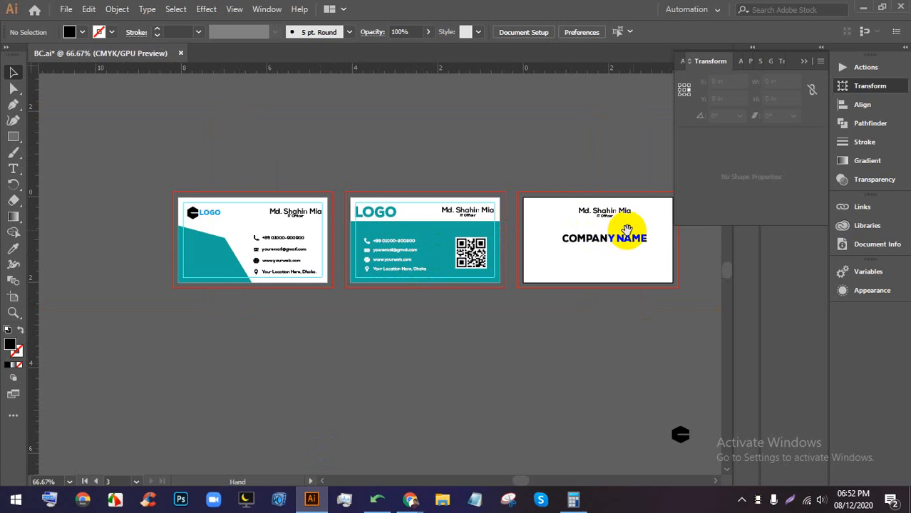
- Show the transparency grid to check whether the third card has a background
{"action": "scroll", "coordinate": [630, 230], "scroll_direction": "right", "scroll_amount": 2}
{"action": "scroll", "coordinate": [596, 235], "scroll_direction": "up", "scroll_amount": 3}
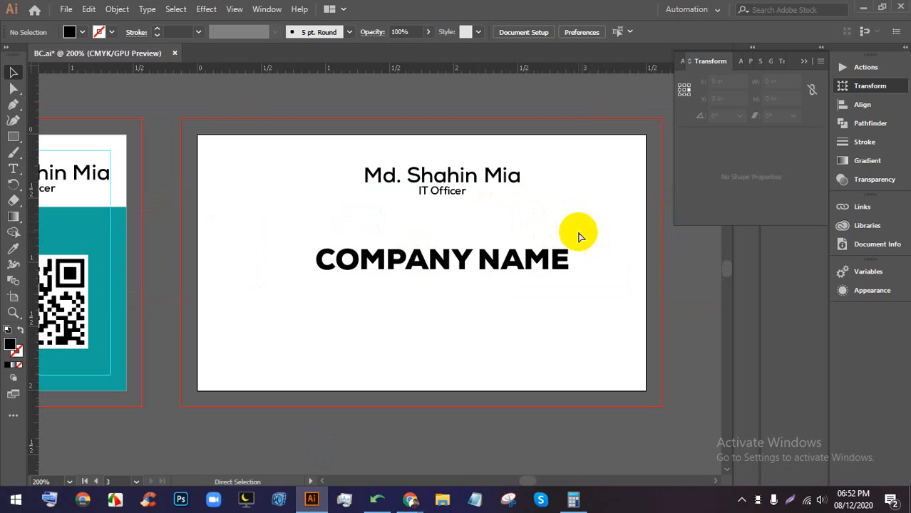
{"action": "key", "text": "ctrl+shift+d"}
{"action": "scroll", "coordinate": [513, 205], "scroll_direction": "up", "scroll_amount": 1}
{"action": "scroll", "coordinate": [443, 159], "scroll_direction": "down", "scroll_amount": 1}
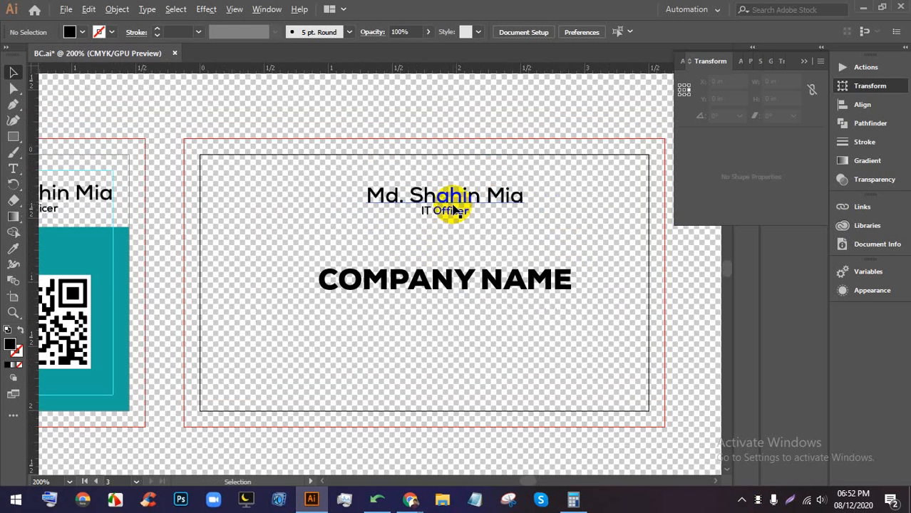
{"action": "scroll", "coordinate": [489, 179], "scroll_direction": "down", "scroll_amount": 3}
{"action": "scroll", "coordinate": [497, 179], "scroll_direction": "up", "scroll_amount": 3}
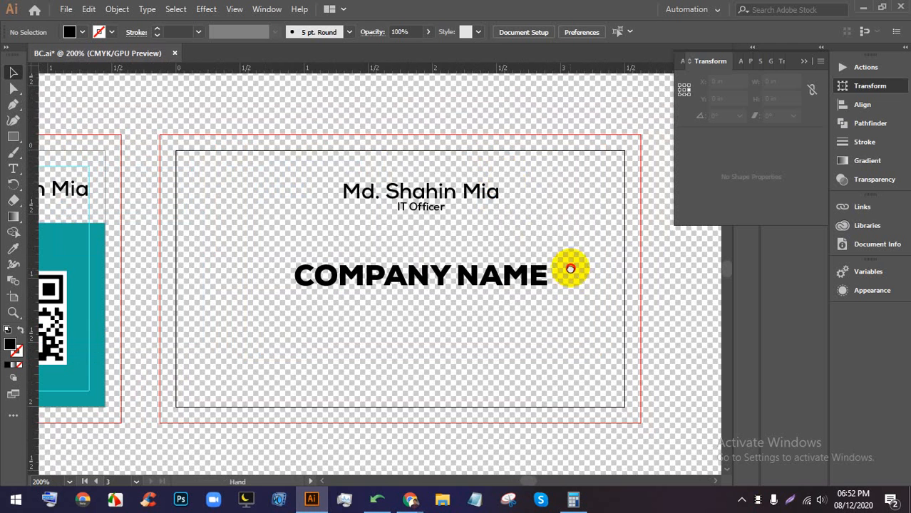
{"action": "scroll", "coordinate": [246, 248], "scroll_direction": "down", "scroll_amount": 1}
- Draw a rectangle covering the whole third card and fill it with white
{"action": "left_click", "coordinate": [15, 138]}
{"action": "left_click", "coordinate": [60, 137]}
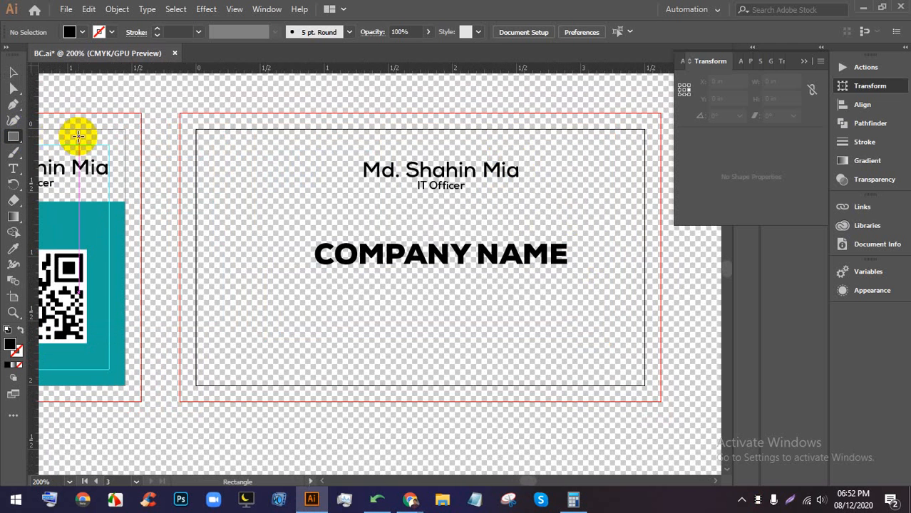
{"action": "left_click_drag", "start_coordinate": [195, 129], "coordinate": [645, 386]}
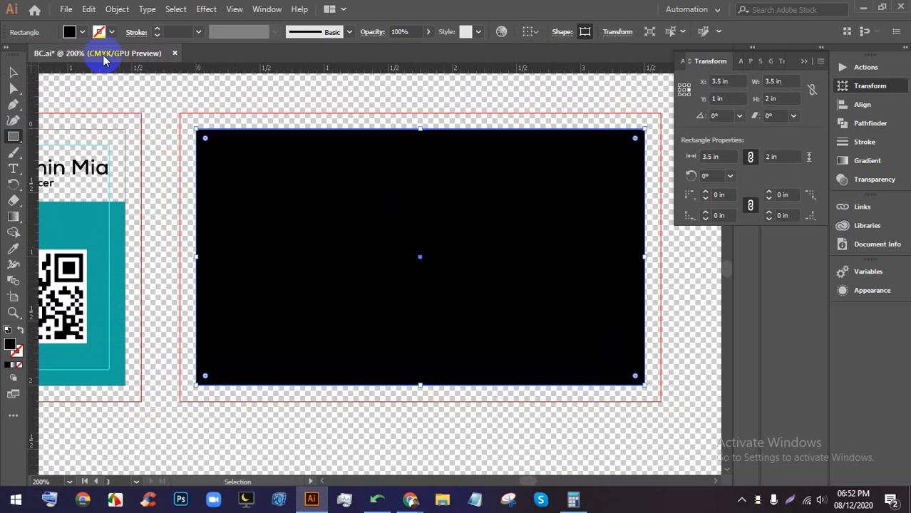
{"action": "left_click", "coordinate": [70, 31]}
{"action": "left_click", "coordinate": [26, 56]}
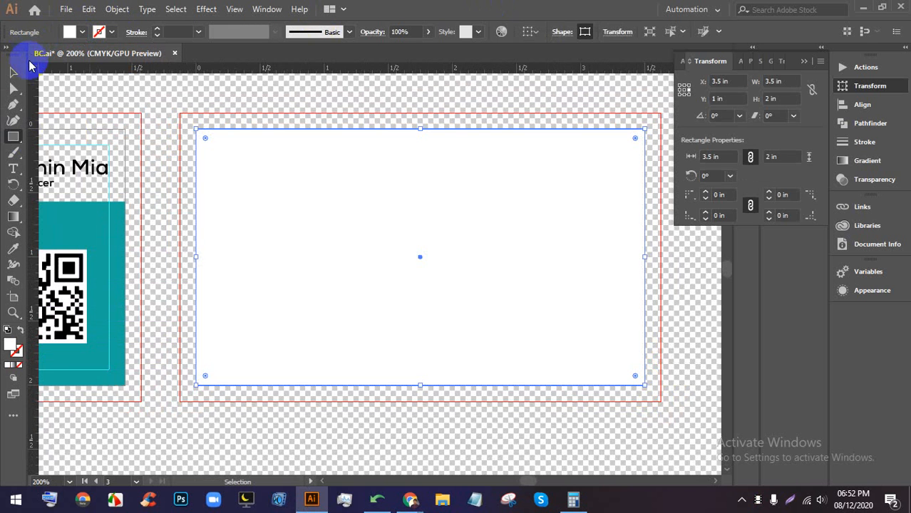
- Send the white rectangle behind the name, title and COMPANY NAME text
{"action": "left_click", "coordinate": [12, 72]}
{"action": "left_click", "coordinate": [269, 92]}
{"action": "left_click", "coordinate": [322, 179]}
{"action": "key", "text": "ctrl+v"}
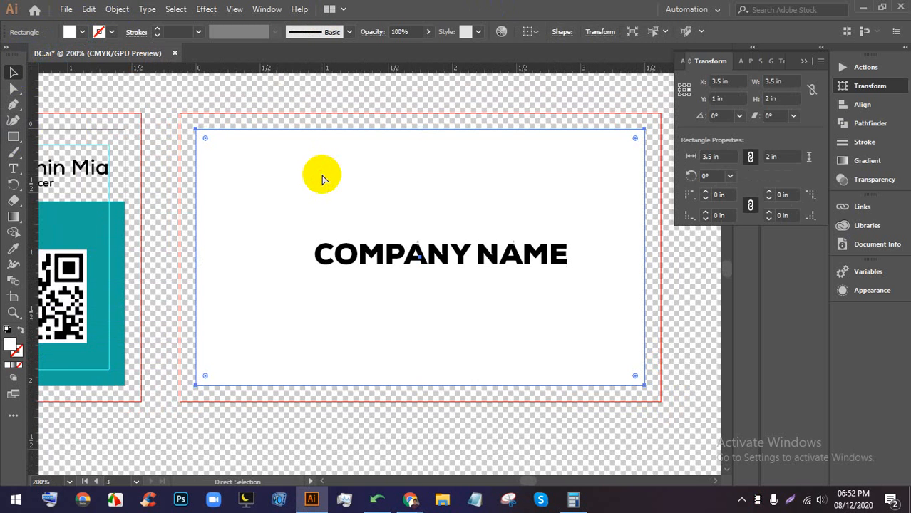
{"action": "key", "text": "ctrl+shift+bracketleft"}
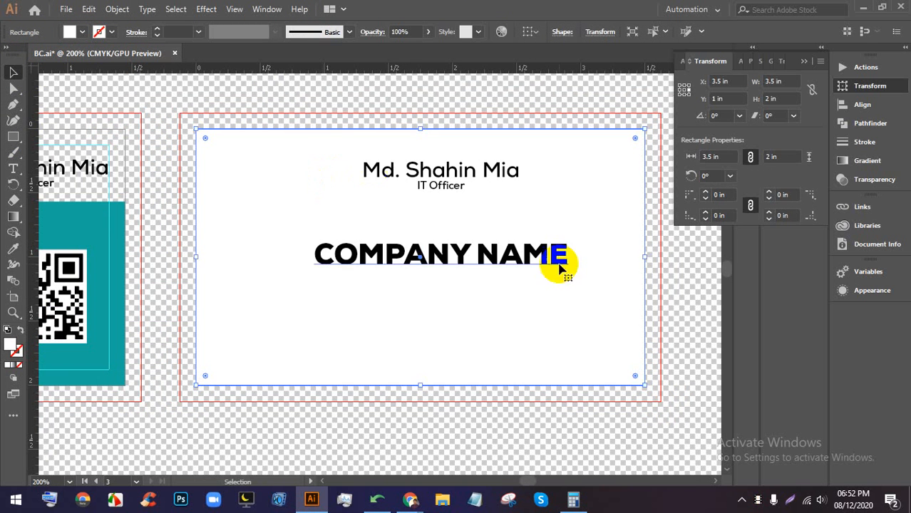
{"action": "scroll", "coordinate": [727, 306], "scroll_direction": "down", "scroll_amount": 3}
{"action": "scroll", "coordinate": [641, 309], "scroll_direction": "up", "scroll_amount": 3}
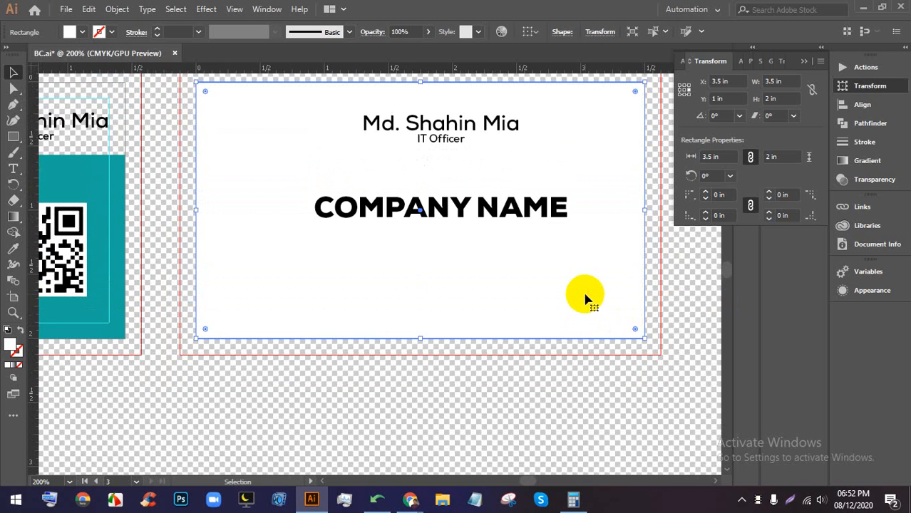
{"action": "left_click", "coordinate": [650, 380]}
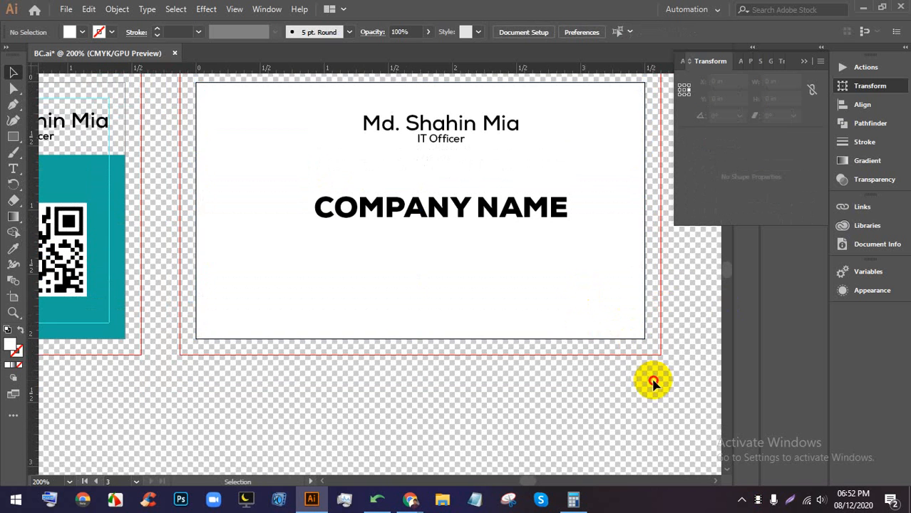
{"action": "scroll", "coordinate": [589, 295], "scroll_direction": "down", "scroll_amount": 2}
{"action": "scroll", "coordinate": [602, 310], "scroll_direction": "up", "scroll_amount": 4}
{"action": "left_click_drag", "start_coordinate": [604, 315], "coordinate": [591, 419]}
{"action": "scroll", "coordinate": [581, 339], "scroll_direction": "down", "scroll_amount": 4}
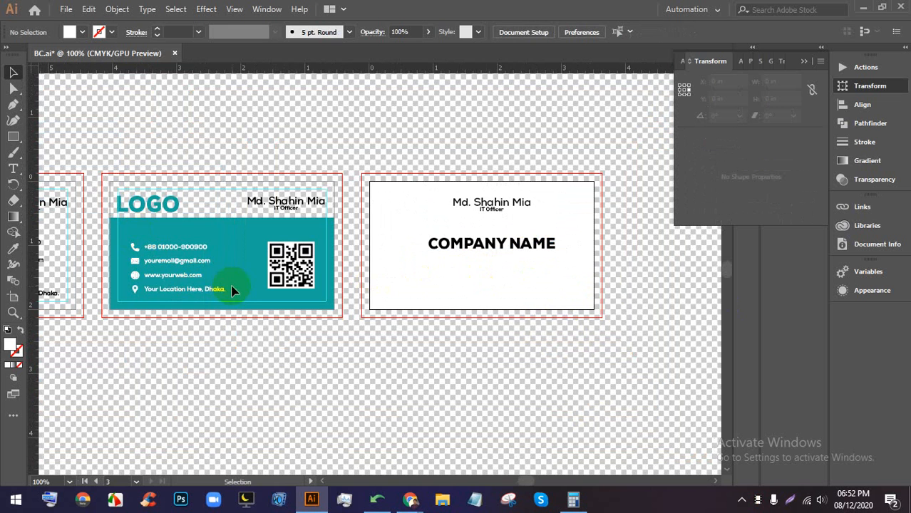
{"action": "left_click_drag", "start_coordinate": [179, 245], "coordinate": [472, 257]}
{"action": "scroll", "coordinate": [472, 257], "scroll_direction": "up", "scroll_amount": 2}
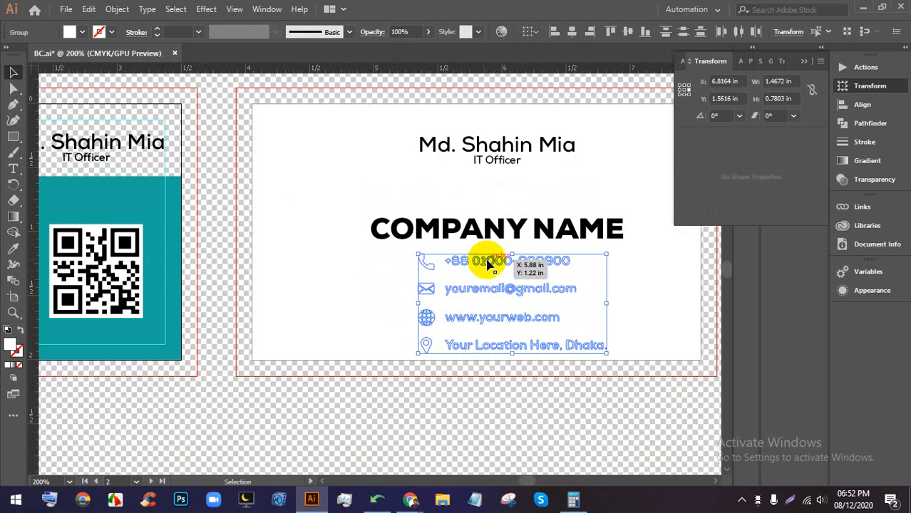
{"action": "left_click", "coordinate": [72, 33]}
{"action": "left_click", "coordinate": [38, 55]}
{"action": "left_click", "coordinate": [519, 399]}
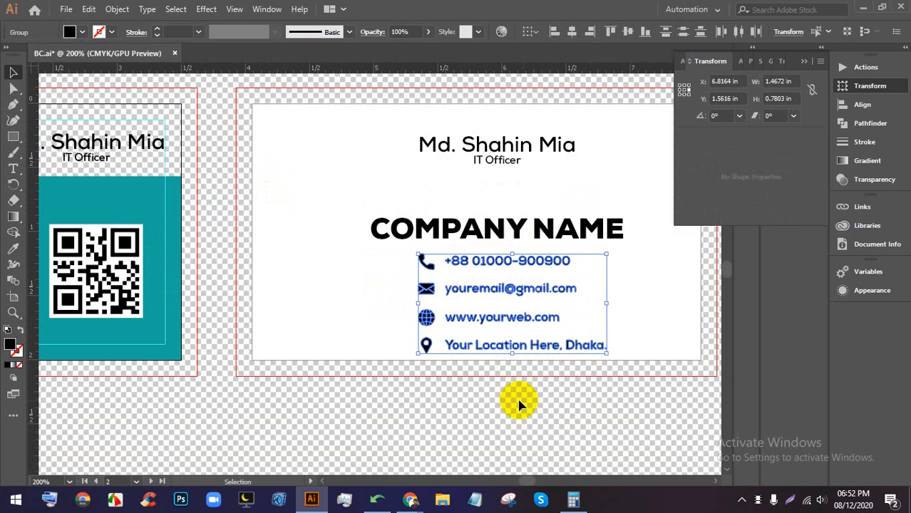
{"action": "left_click_drag", "start_coordinate": [631, 390], "coordinate": [476, 258]}
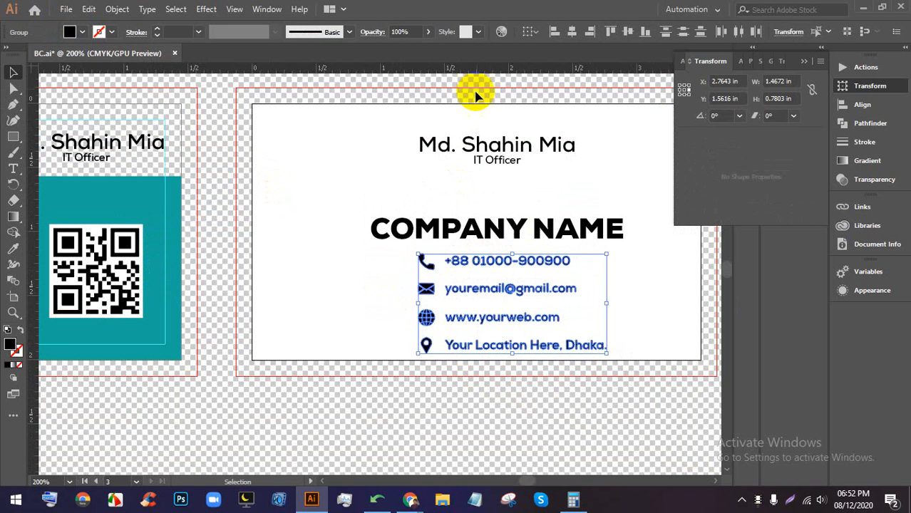
{"action": "left_click", "coordinate": [573, 32]}
{"action": "left_click", "coordinate": [622, 285]}
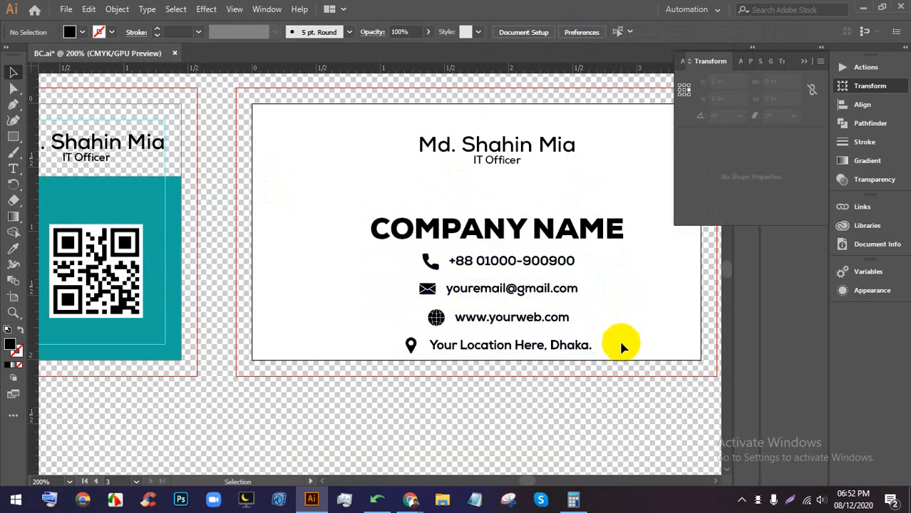
{"action": "left_click_drag", "start_coordinate": [620, 367], "coordinate": [428, 142]}
{"action": "left_click", "coordinate": [645, 359]}
{"action": "left_click", "coordinate": [469, 299]}
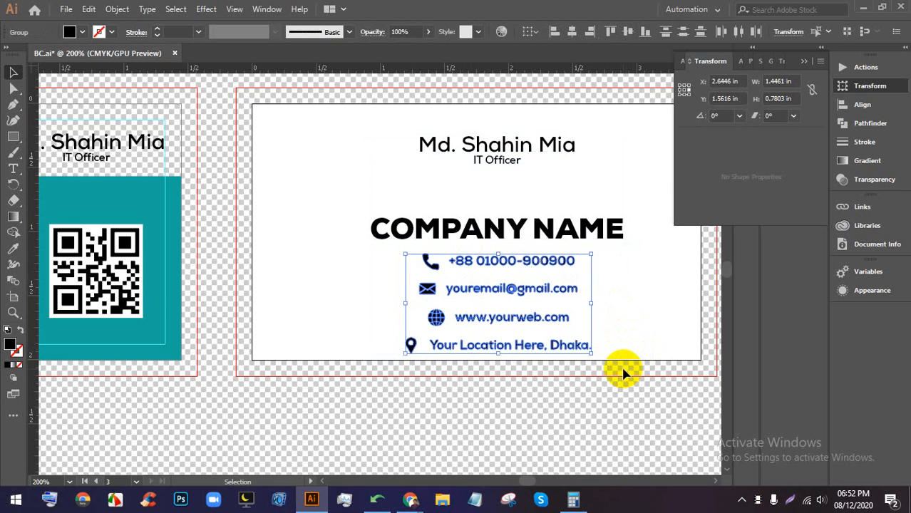
{"action": "key", "text": "Delete"}
{"action": "left_click", "coordinate": [559, 233]}
- Move COMPANY NAME slightly higher on the white card
{"action": "left_click_drag", "start_coordinate": [559, 232], "coordinate": [550, 218]}
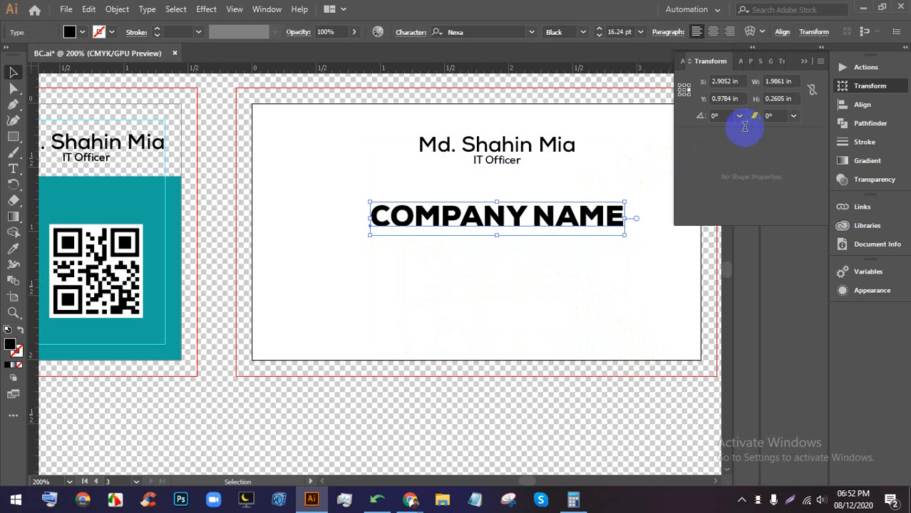
{"action": "left_click", "coordinate": [802, 63]}
{"action": "scroll", "coordinate": [584, 222], "scroll_direction": "down", "scroll_amount": 1}
{"action": "scroll", "coordinate": [583, 240], "scroll_direction": "up", "scroll_amount": 2}
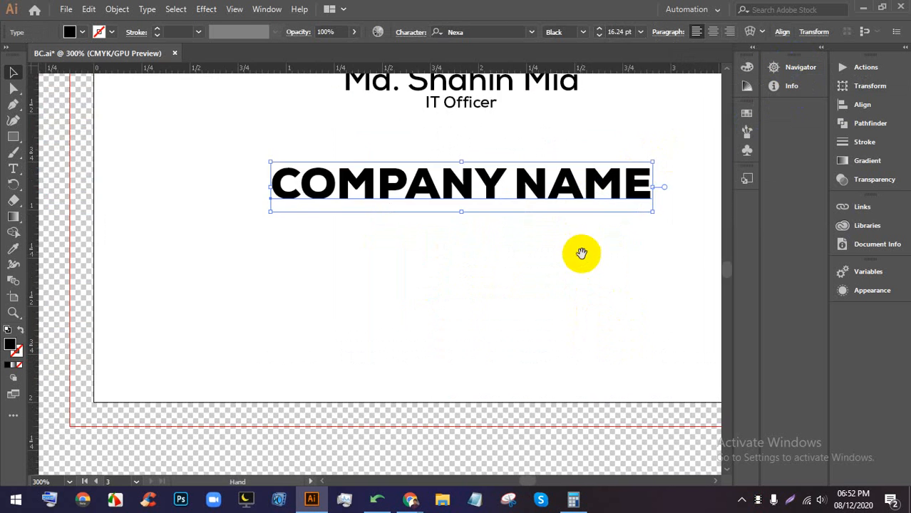
{"action": "left_click_drag", "start_coordinate": [582, 252], "coordinate": [555, 248]}
- Add a new text line just below COMPANY NAME and begin replacing its placeholder
{"action": "left_click", "coordinate": [13, 169]}
{"action": "left_click", "coordinate": [311, 216]}
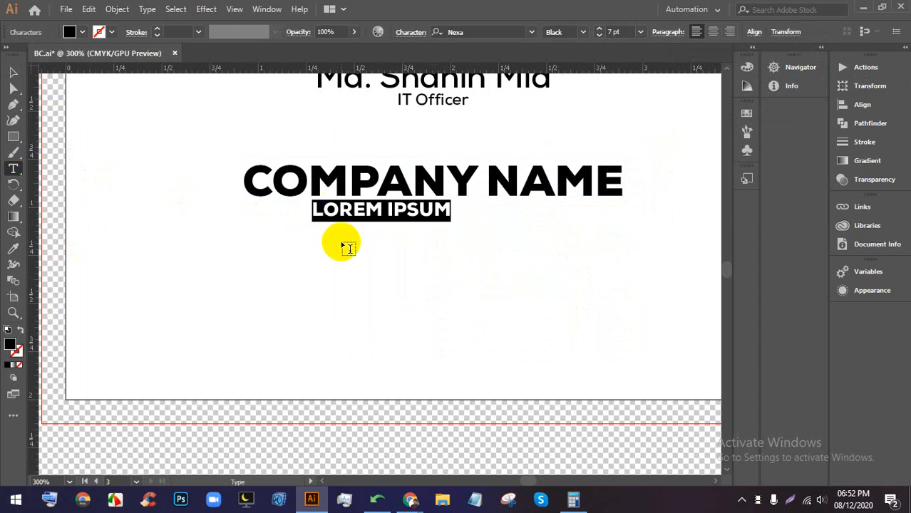
{"action": "left_click", "coordinate": [14, 72]}
{"action": "left_click_drag", "start_coordinate": [342, 220], "coordinate": [342, 246]}
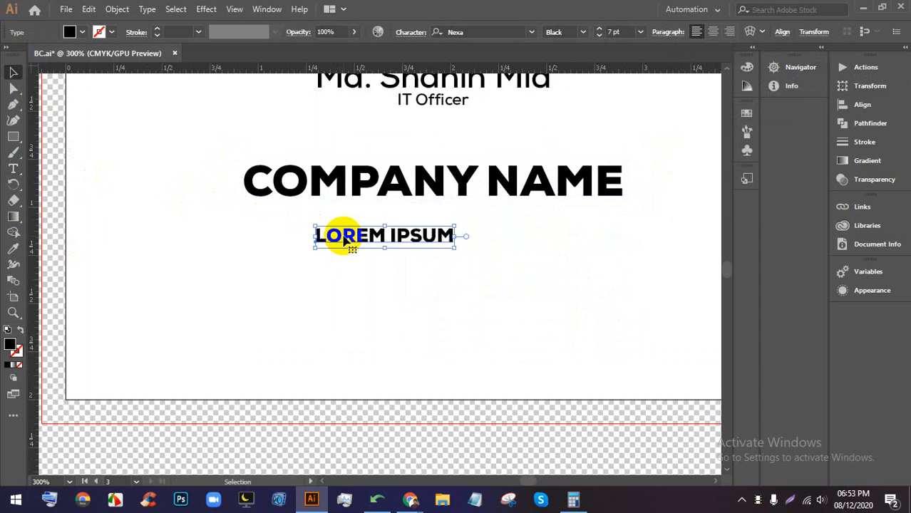
{"action": "double_click", "coordinate": [345, 236]}
{"action": "type", "text": "PH"}
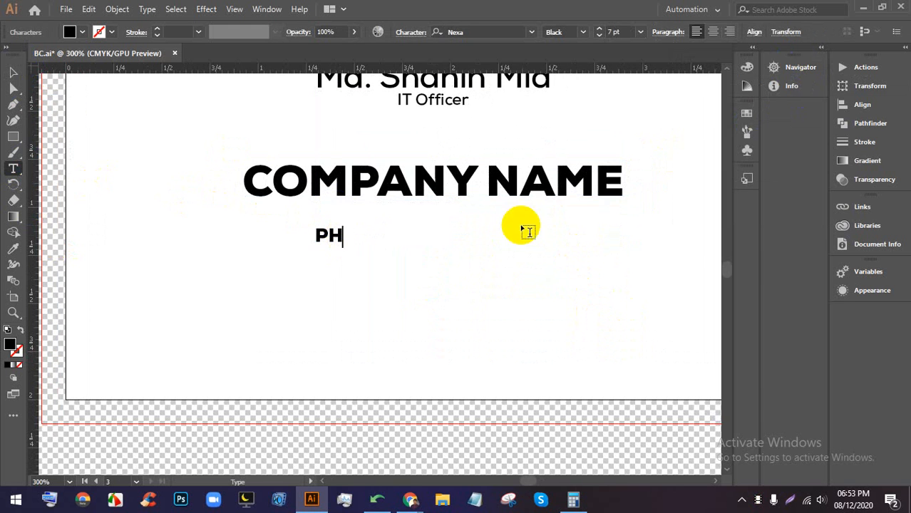
- Turn off All Caps for the new line and type the label 'Phone:'
{"action": "double_click", "coordinate": [329, 234]}
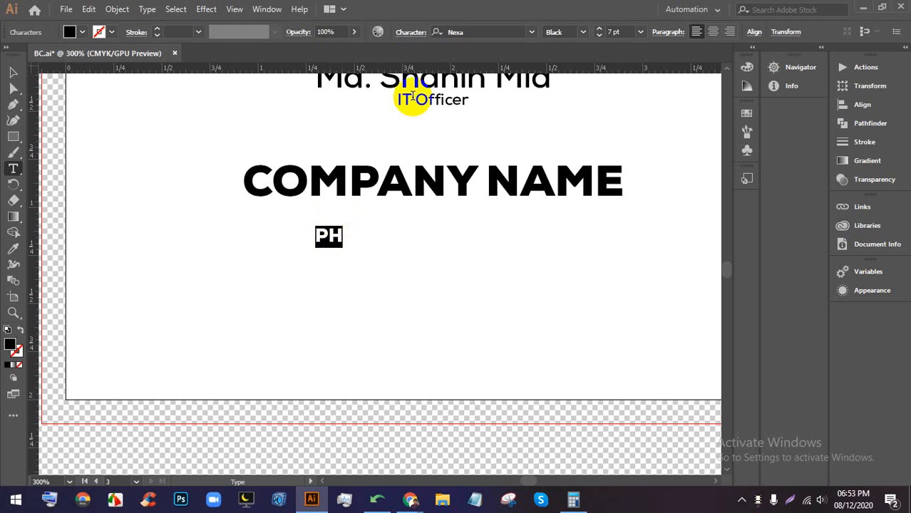
{"action": "left_click", "coordinate": [414, 33]}
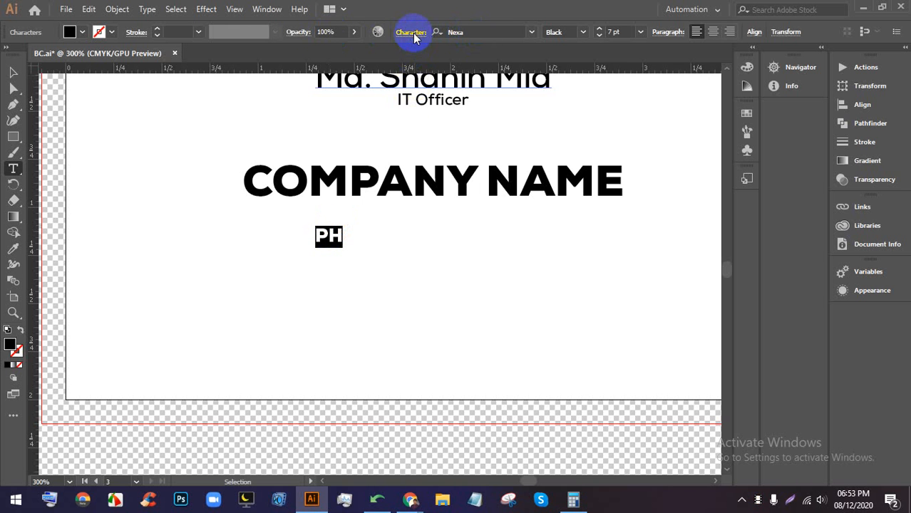
{"action": "left_click", "coordinate": [283, 171]}
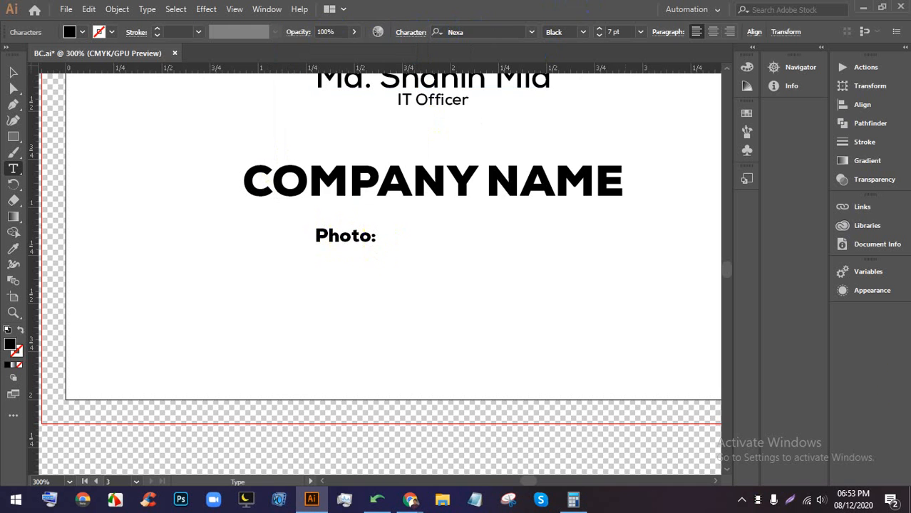
{"action": "double_click", "coordinate": [344, 235]}
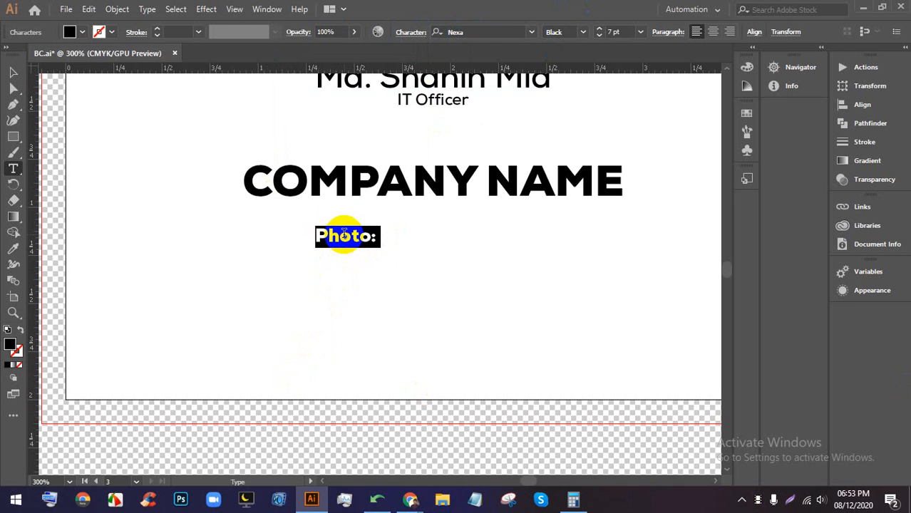
{"action": "type", "text": "P"}
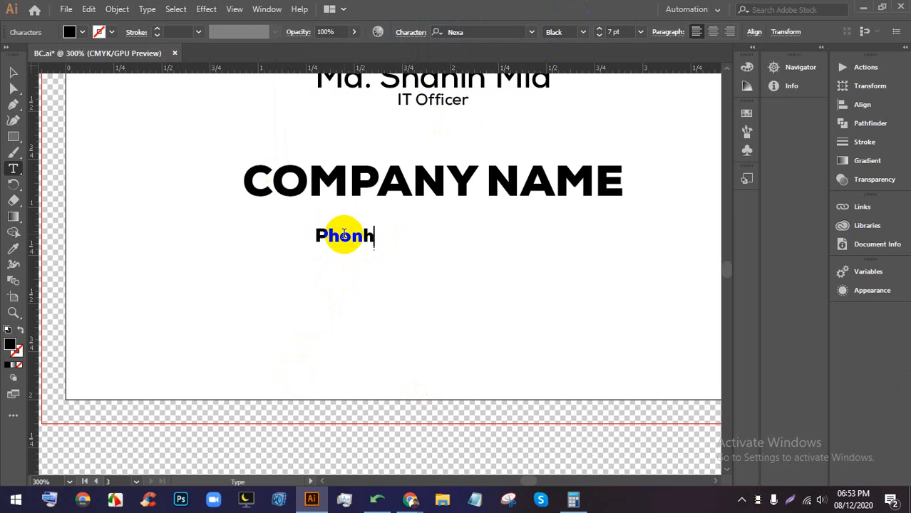
{"action": "type", "text": "hone:"}
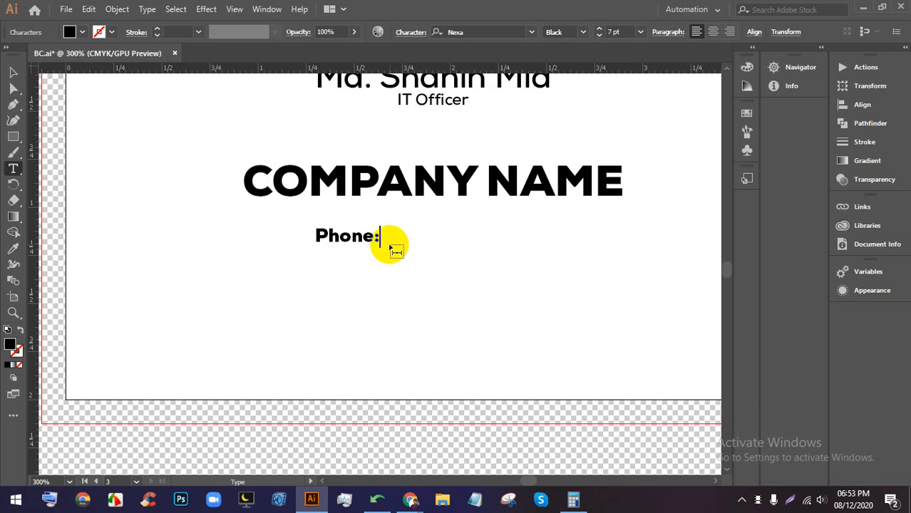
{"action": "scroll", "coordinate": [353, 264], "scroll_direction": "down", "scroll_amount": 1}
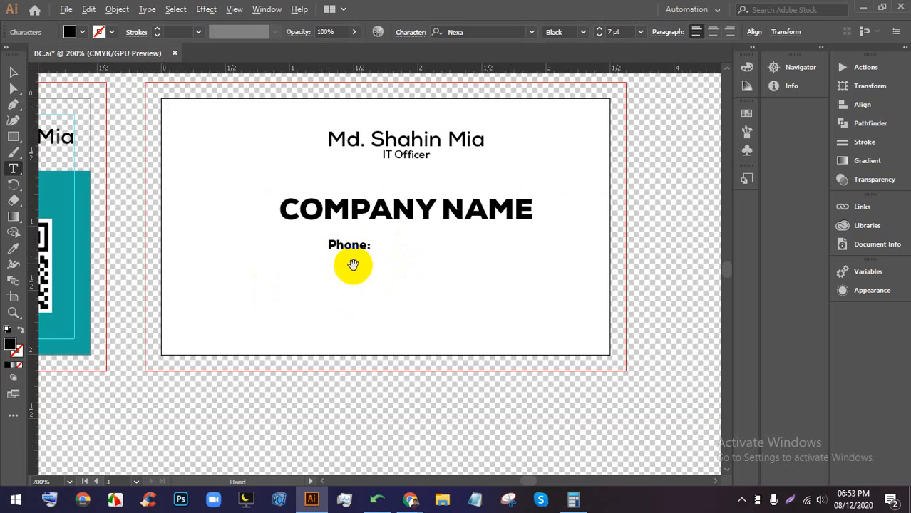
{"action": "scroll", "coordinate": [352, 264], "scroll_direction": "up", "scroll_amount": 2}
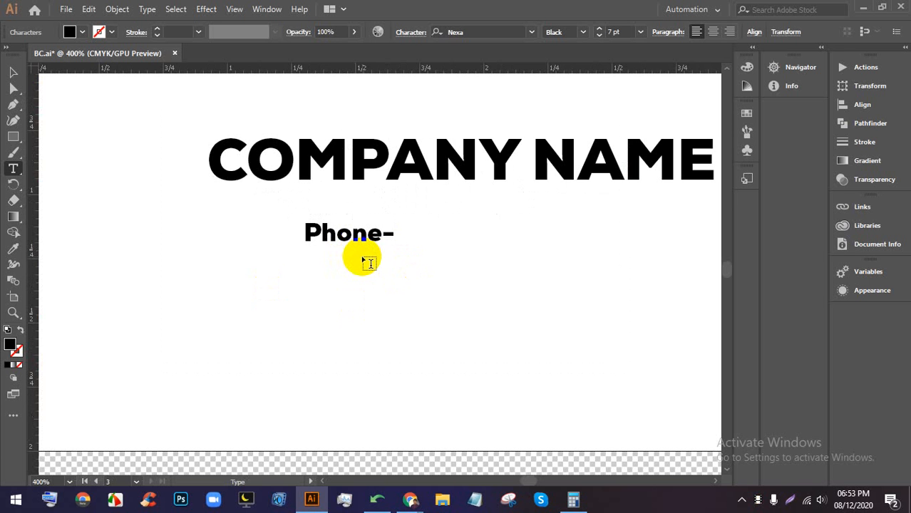
{"action": "scroll", "coordinate": [385, 249], "scroll_direction": "down", "scroll_amount": 4}
{"action": "scroll", "coordinate": [404, 254], "scroll_direction": "up", "scroll_amount": 4}
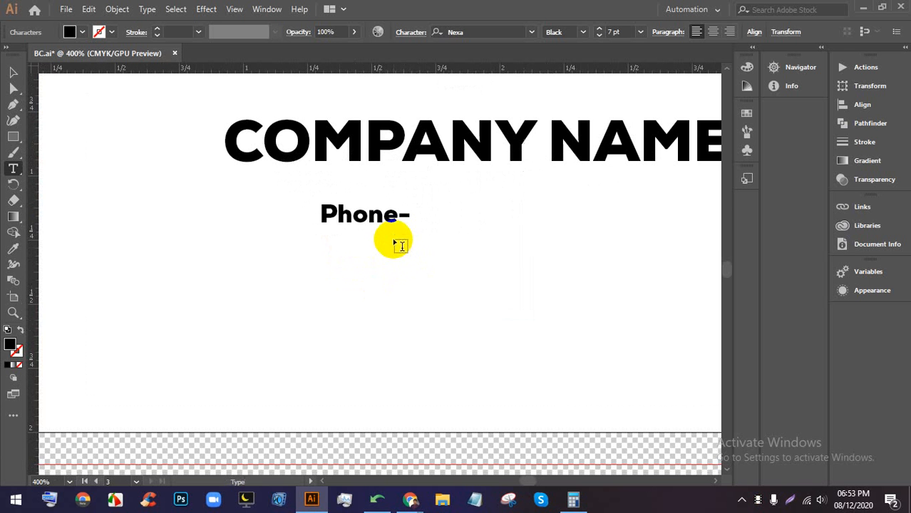
{"action": "left_click", "coordinate": [409, 241]}
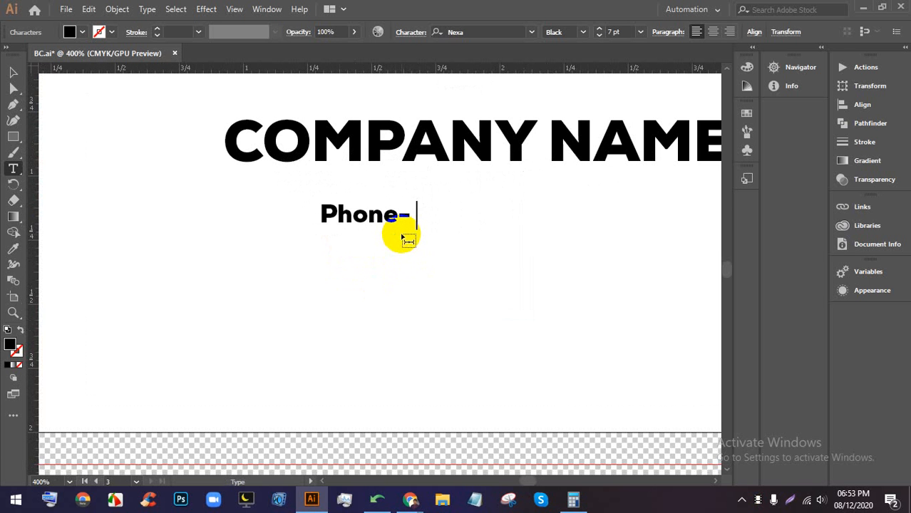
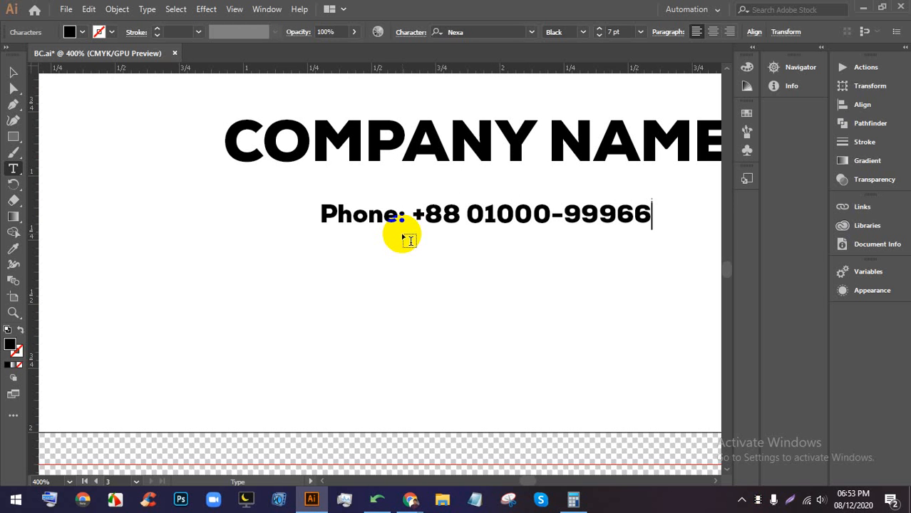
- Nudge the phone line down-left and set its number digits to Bold
{"action": "left_click", "coordinate": [13, 72]}
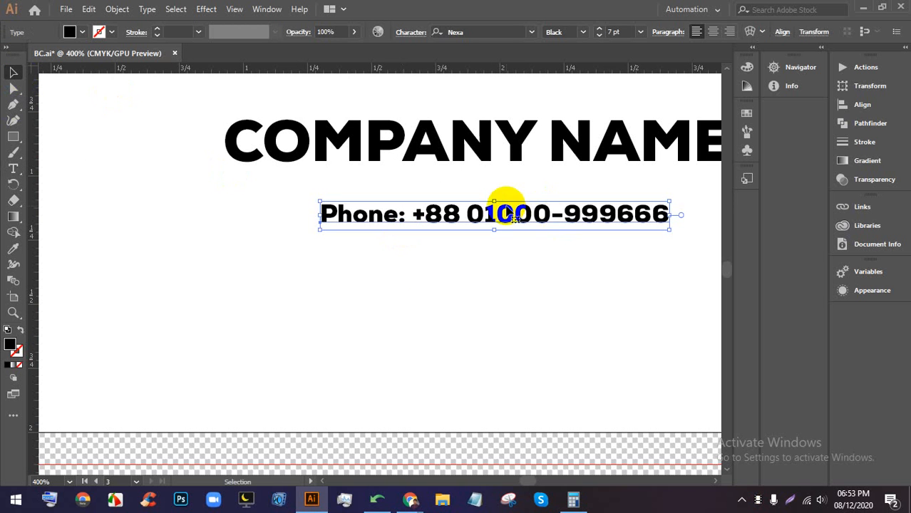
{"action": "left_click_drag", "start_coordinate": [508, 214], "coordinate": [502, 233]}
{"action": "double_click", "coordinate": [505, 236]}
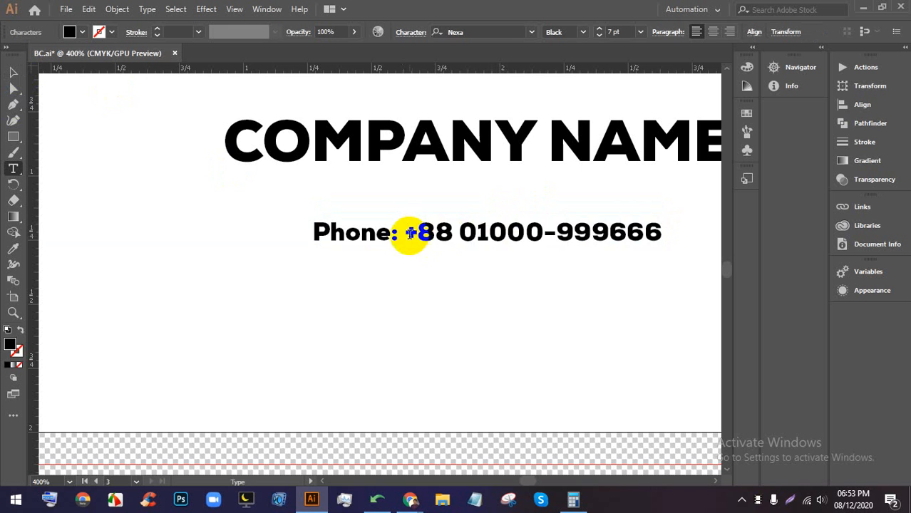
{"action": "left_click_drag", "start_coordinate": [407, 232], "coordinate": [662, 232]}
{"action": "left_click", "coordinate": [583, 32]}
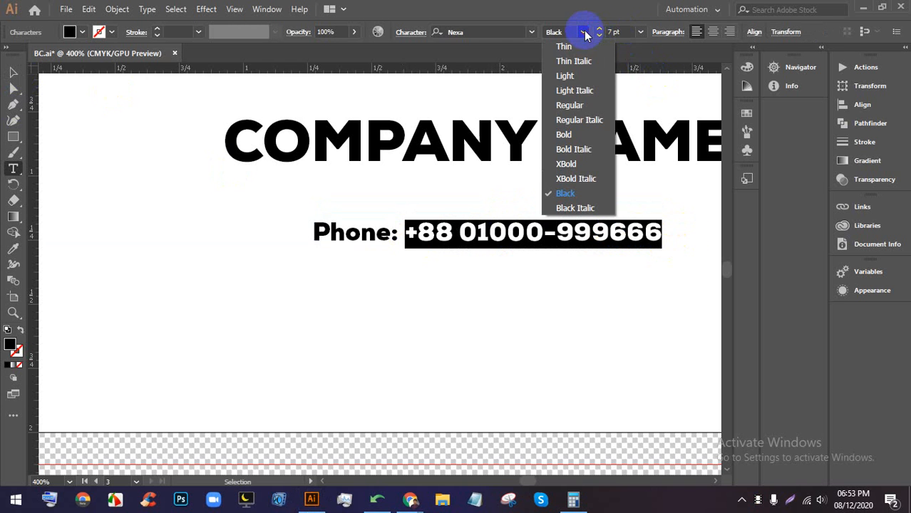
{"action": "left_click", "coordinate": [576, 135]}
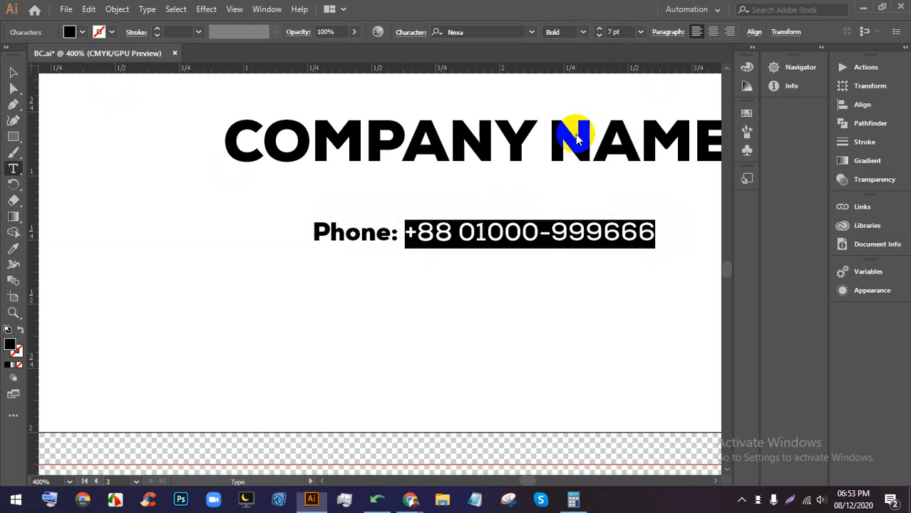
{"action": "left_click", "coordinate": [583, 32]}
{"action": "left_click", "coordinate": [583, 32]}
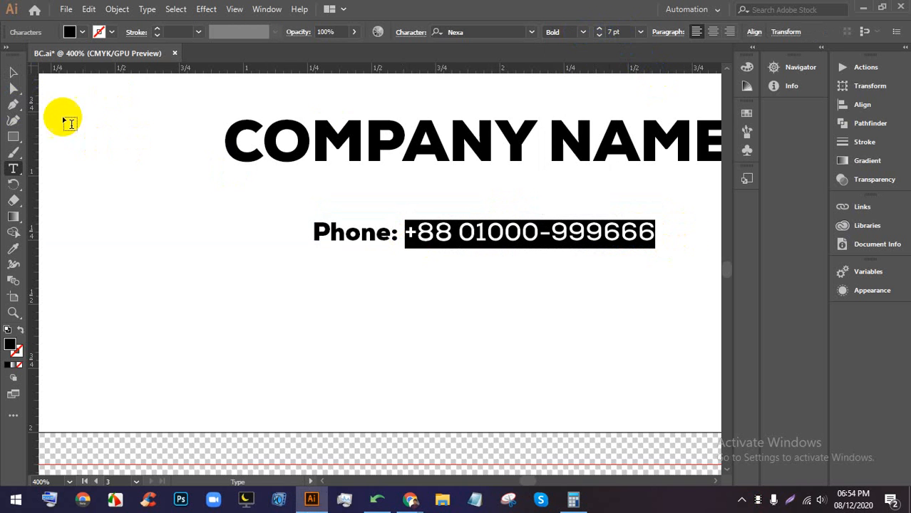
{"action": "key", "text": "Escape"}
- Copy the phone line below and change it to an 'E-mail' label with a placeholder address
{"action": "left_click_drag", "start_coordinate": [466, 231], "coordinate": [467, 265]}
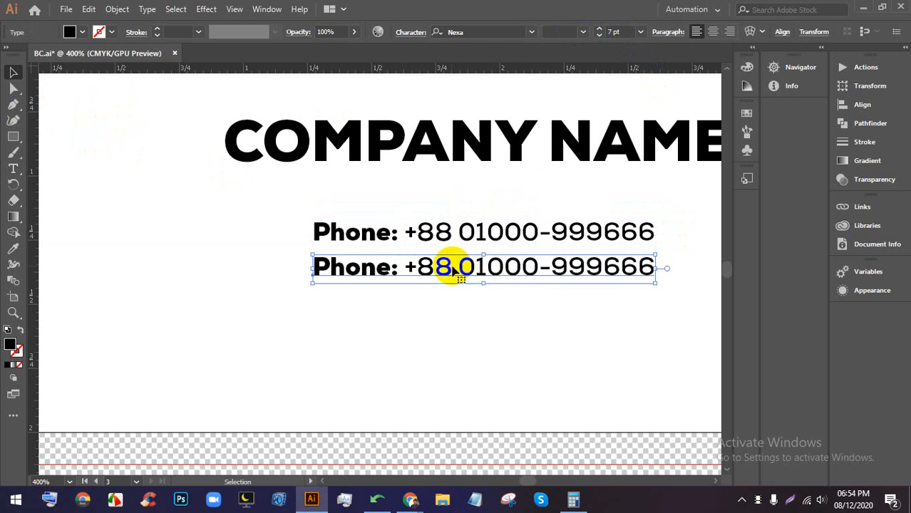
{"action": "triple_click", "coordinate": [451, 268]}
{"action": "left_click", "coordinate": [387, 267]}
{"action": "left_click_drag", "start_coordinate": [387, 268], "coordinate": [312, 269]}
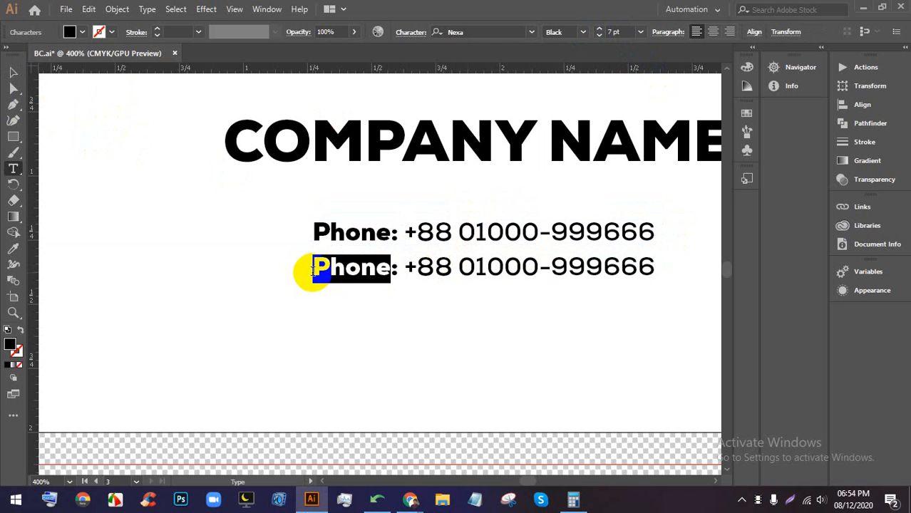
{"action": "type", "text": "E"}
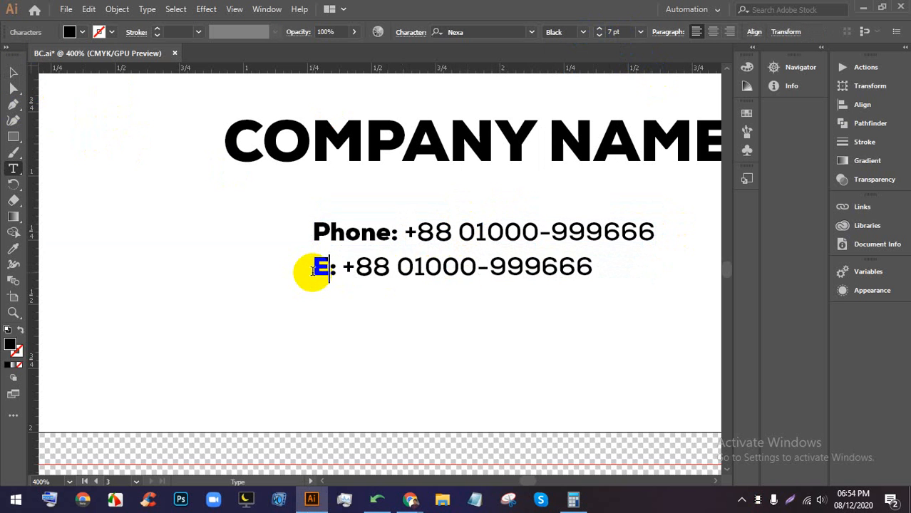
{"action": "type", "text": "-mai"}
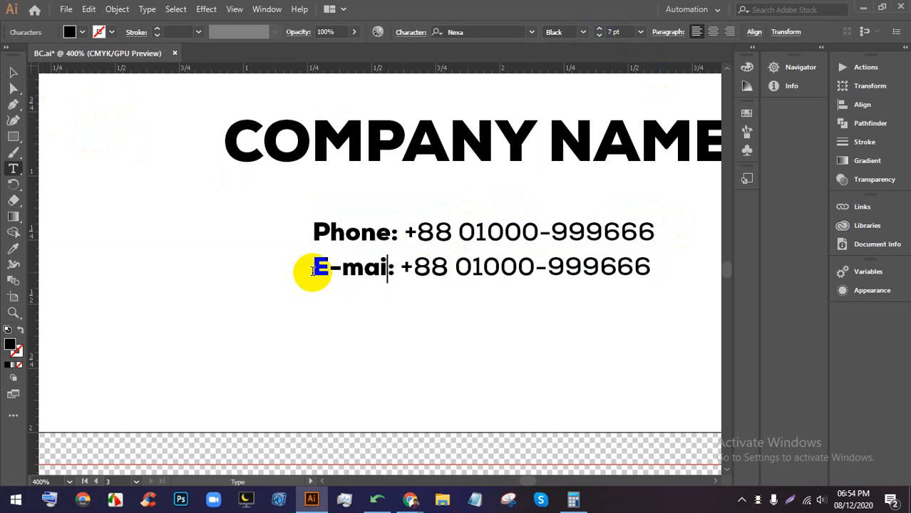
{"action": "type", "text": "l"}
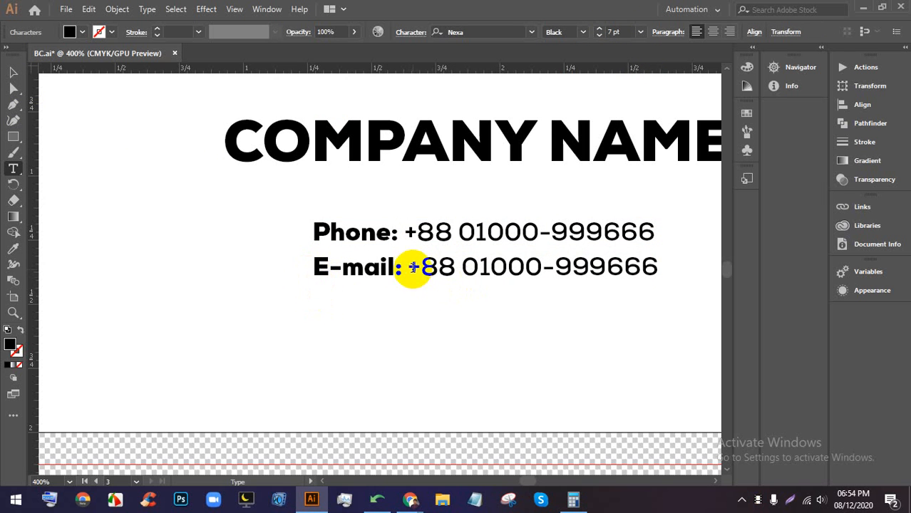
{"action": "left_click_drag", "start_coordinate": [411, 266], "coordinate": [696, 265]}
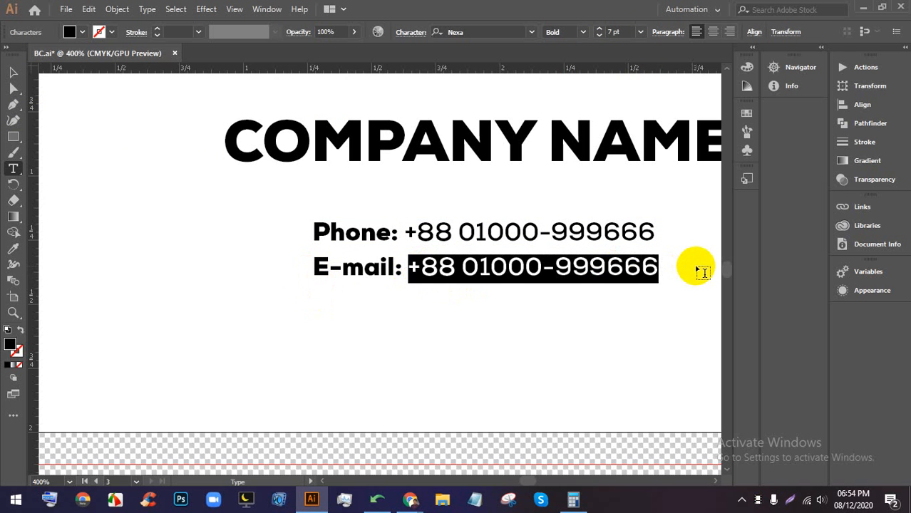
{"action": "type", "text": "you"}
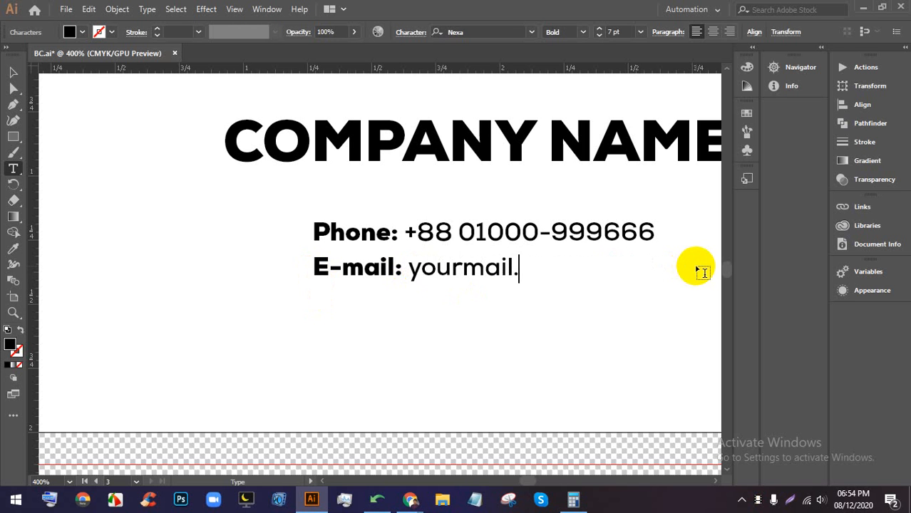
{"action": "type", "text": "rmail@gmail"}
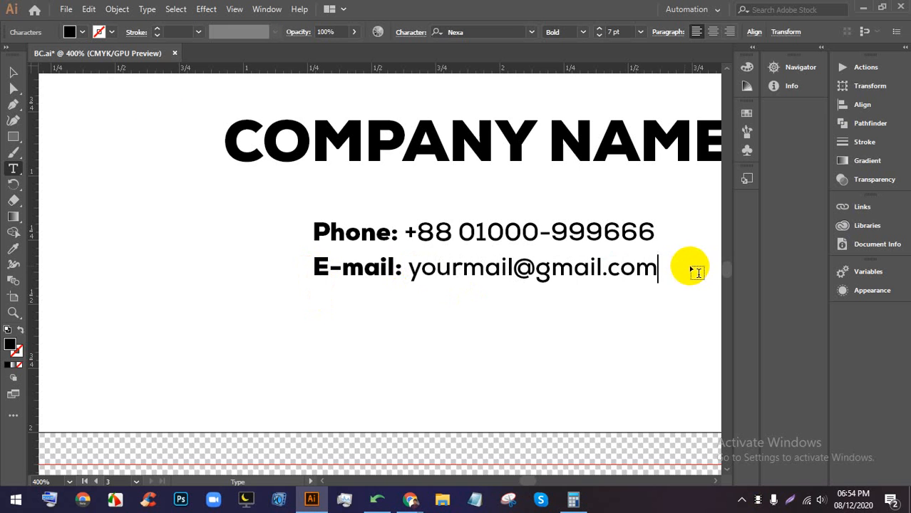
- Copy the E-mail line below as 'Location' reading 'Your Location Here, DHaka-1000.'
{"action": "left_click", "coordinate": [12, 72]}
{"action": "left_click_drag", "start_coordinate": [386, 270], "coordinate": [305, 305], "text": "alt"}
{"action": "triple_click", "coordinate": [393, 303]}
{"action": "type", "text": "Location: yourmail@gmail.com"}
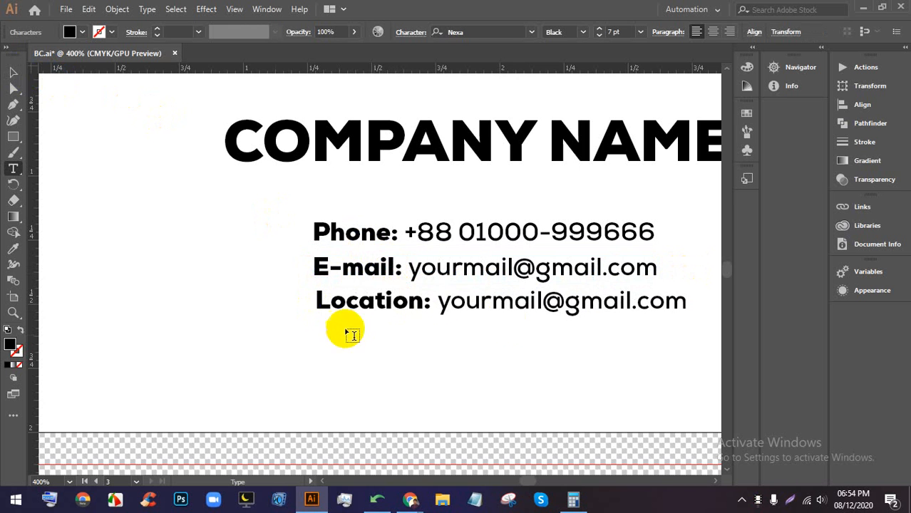
{"action": "left_click_drag", "start_coordinate": [450, 301], "coordinate": [713, 306]}
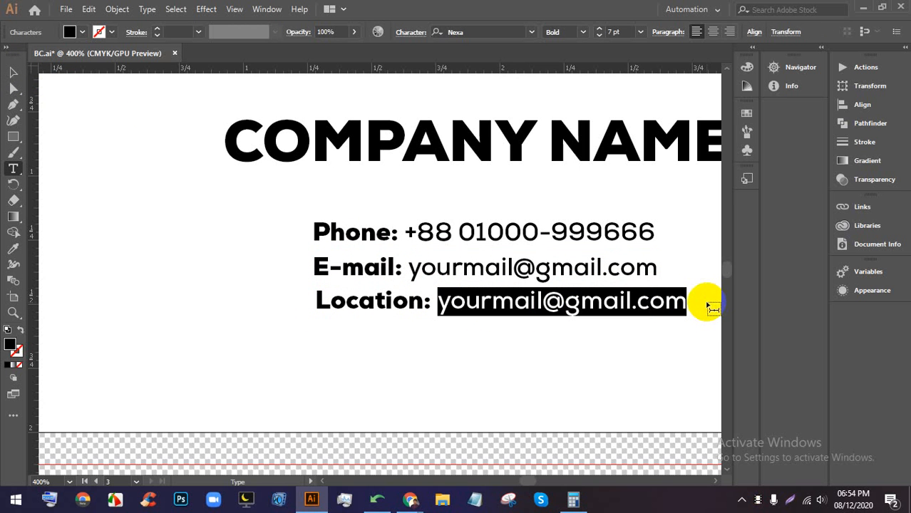
{"action": "type", "text": "You"}
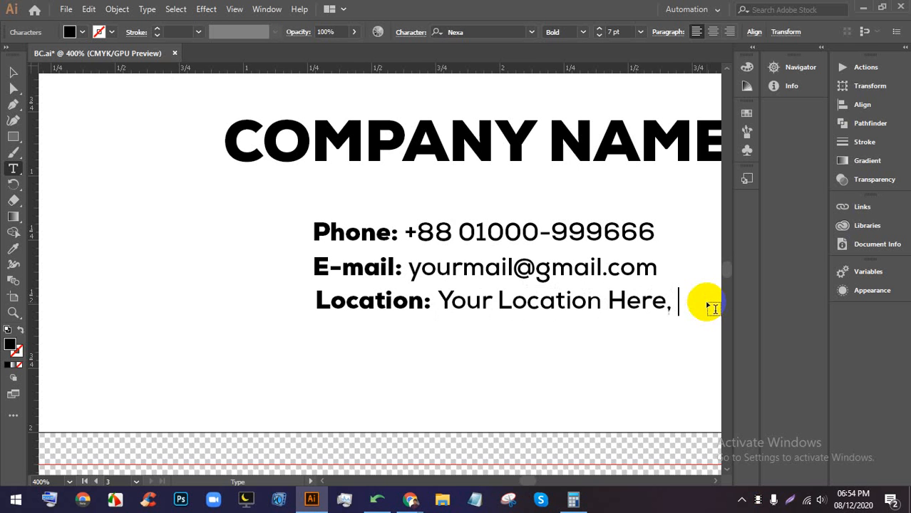
{"action": "type", "text": "r Location Here, DHaka"}
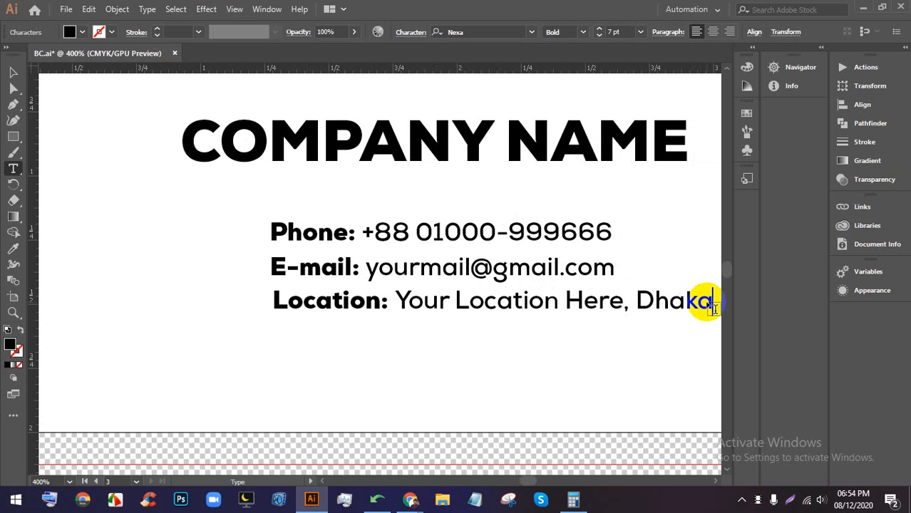
{"action": "type", "text": "-1000"}
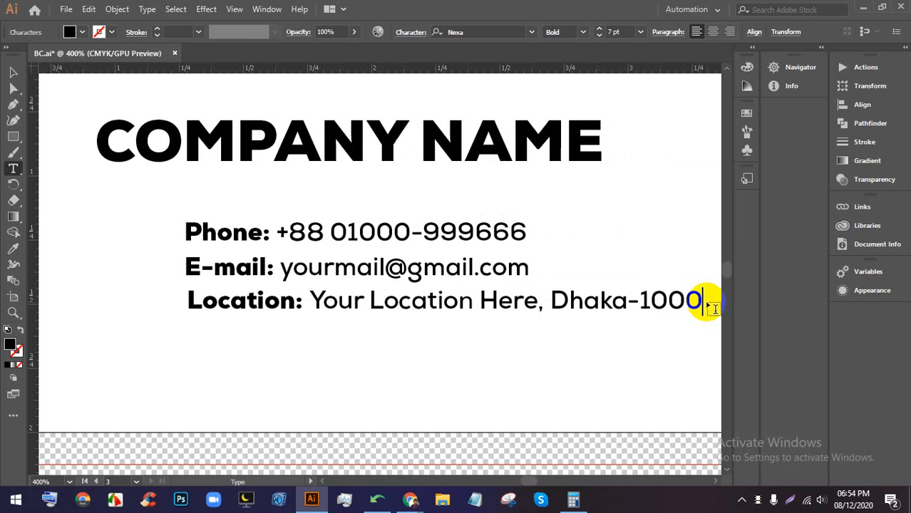
{"action": "type", "text": "."}
- Select all the card's text lines and align them to the horizontal center
{"action": "left_click", "coordinate": [13, 72]}
{"action": "key", "text": "ctrl+minus"}
{"action": "key", "text": "ctrl+minus"}
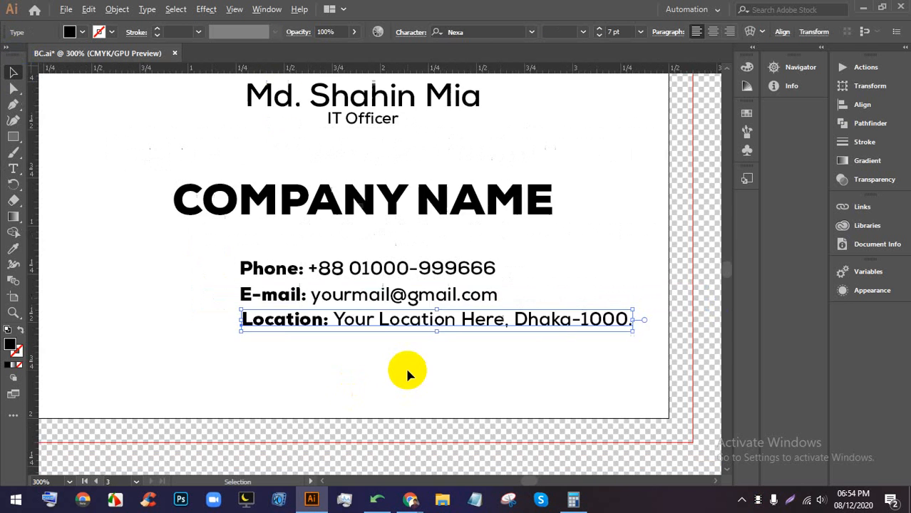
{"action": "left_click", "coordinate": [417, 362]}
{"action": "left_click_drag", "start_coordinate": [478, 366], "coordinate": [415, 130]}
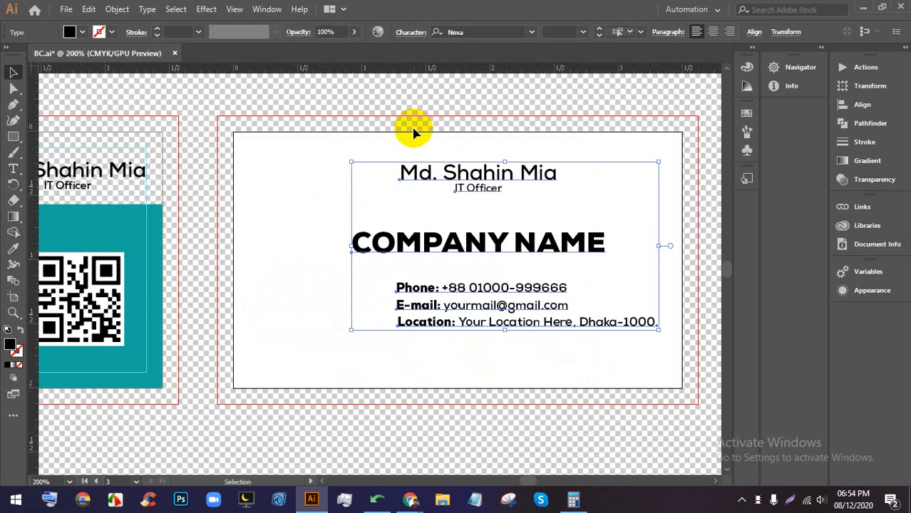
{"action": "left_click", "coordinate": [754, 31]}
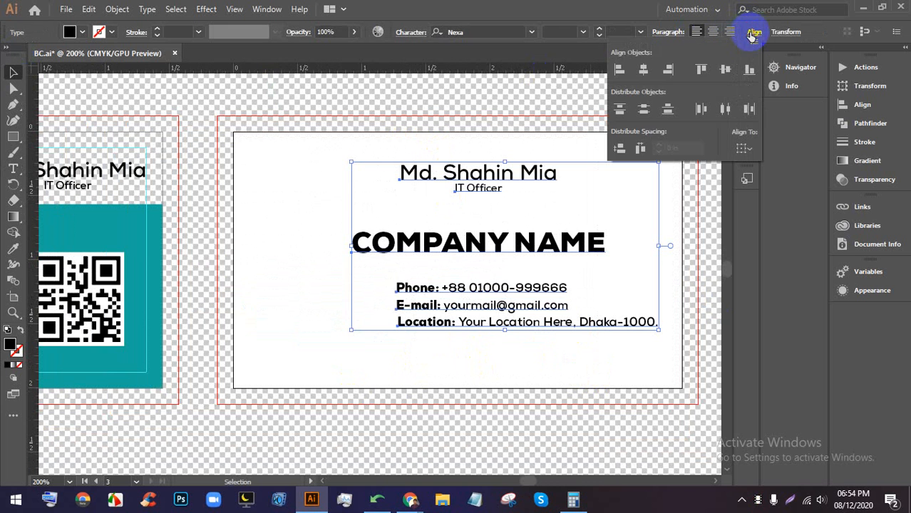
{"action": "left_click", "coordinate": [642, 70]}
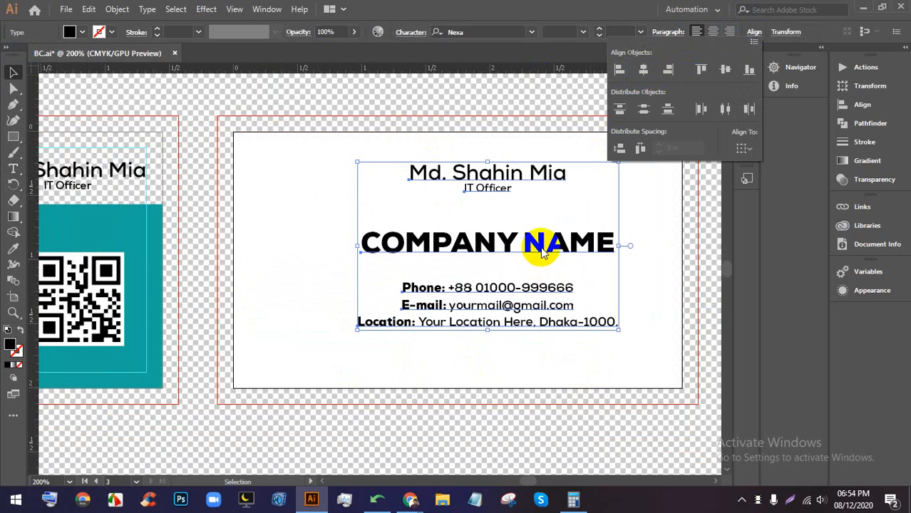
{"action": "left_click", "coordinate": [620, 372]}
- Move the contact lines and COMPANY NAME lower, and nudge the name and title left
{"action": "left_click", "coordinate": [477, 157]}
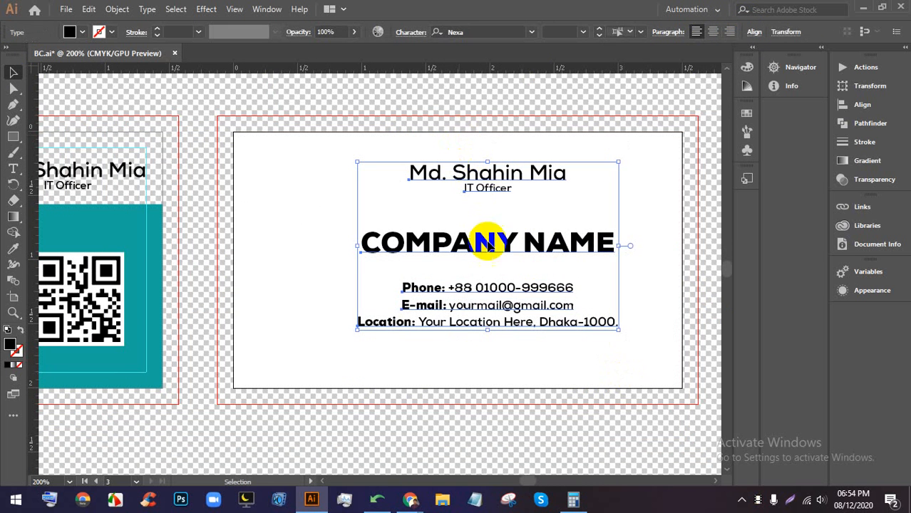
{"action": "left_click", "coordinate": [625, 386]}
{"action": "left_click", "coordinate": [508, 285]}
{"action": "left_click_drag", "start_coordinate": [508, 285], "coordinate": [513, 311]}
{"action": "left_click_drag", "start_coordinate": [539, 239], "coordinate": [538, 246]}
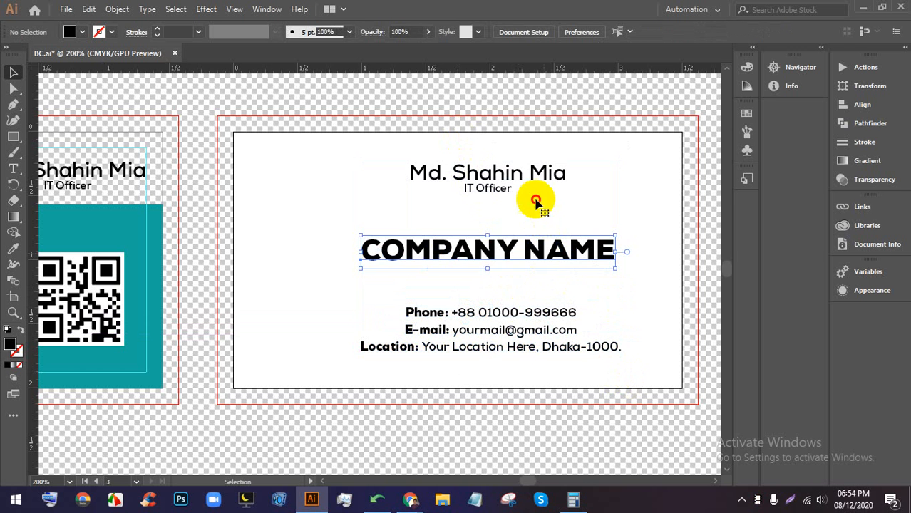
{"action": "left_click", "coordinate": [499, 179]}
{"action": "left_click_drag", "start_coordinate": [479, 169], "coordinate": [476, 168]}
{"action": "left_click", "coordinate": [613, 188]}
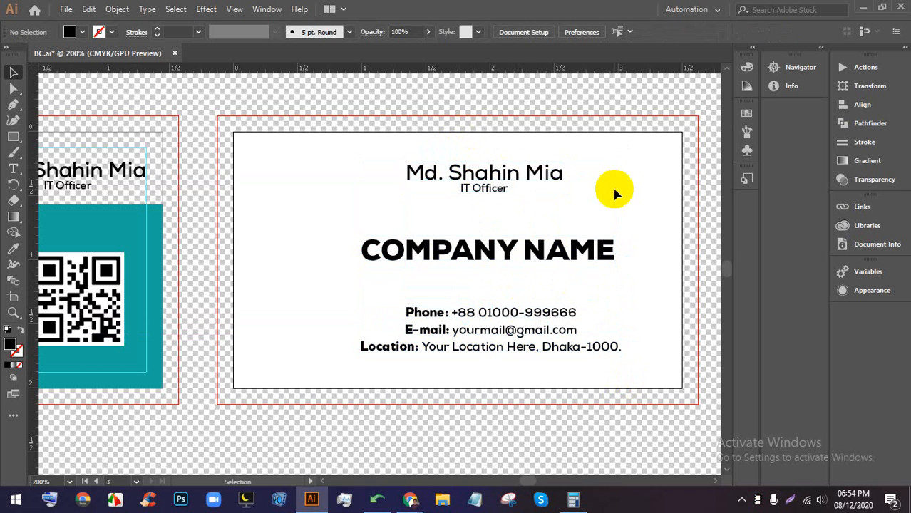
{"action": "scroll", "coordinate": [609, 189], "scroll_direction": "down", "scroll_amount": 2}
{"action": "scroll", "coordinate": [603, 202], "scroll_direction": "up", "scroll_amount": 2}
{"action": "left_click_drag", "start_coordinate": [581, 318], "coordinate": [576, 255]}
- Draw a full-width rectangle strip along the card's bottom edge and fill it blue
{"action": "scroll", "coordinate": [548, 303], "scroll_direction": "up", "scroll_amount": 2}
{"action": "left_click_drag", "start_coordinate": [424, 258], "coordinate": [488, 246]}
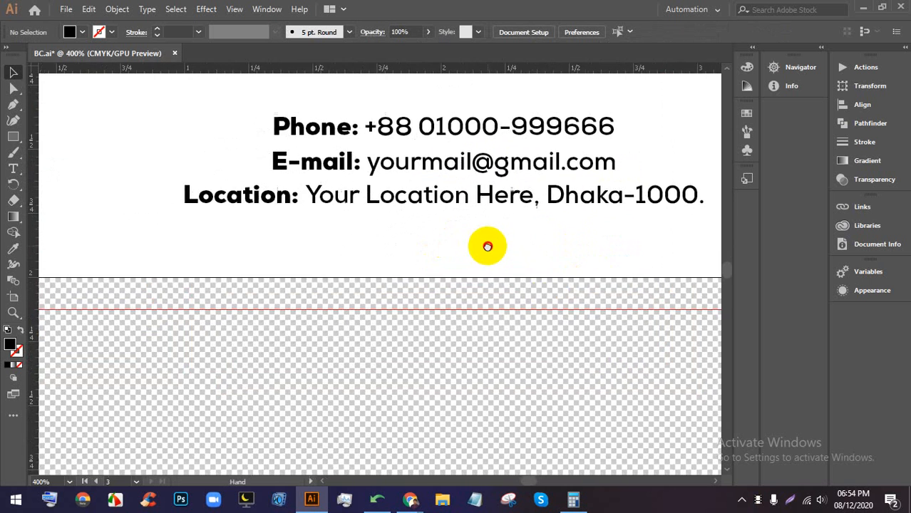
{"action": "scroll", "coordinate": [238, 178], "scroll_direction": "down", "scroll_amount": 1}
{"action": "left_click", "coordinate": [13, 137]}
{"action": "scroll", "coordinate": [291, 217], "scroll_direction": "left", "scroll_amount": 3}
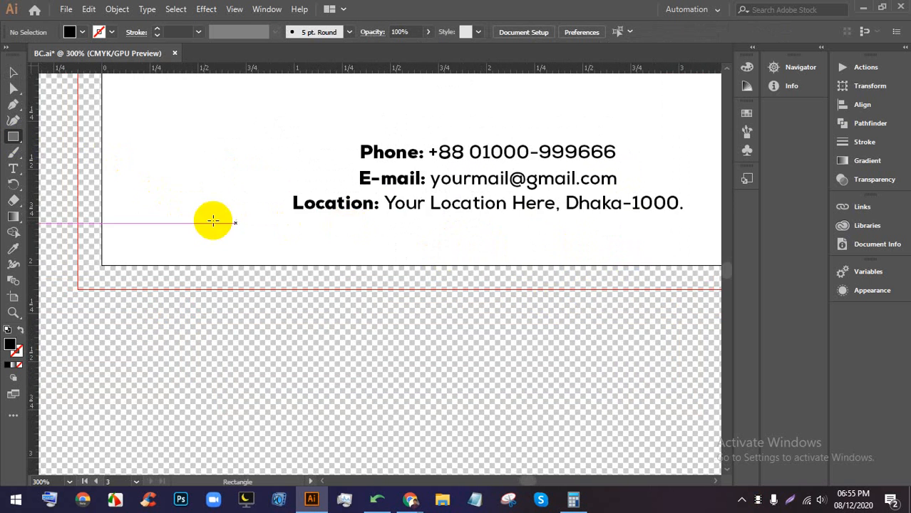
{"action": "scroll", "coordinate": [179, 216], "scroll_direction": "down", "scroll_amount": 1}
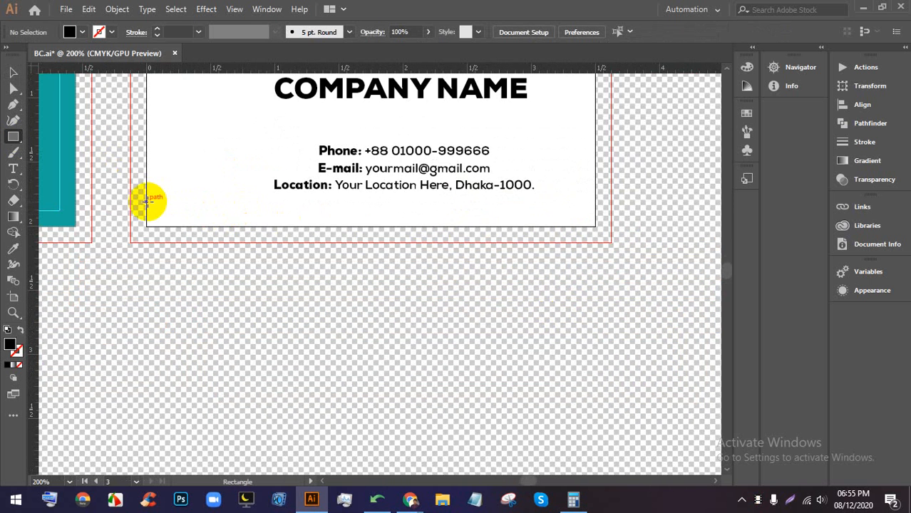
{"action": "left_click_drag", "start_coordinate": [146, 201], "coordinate": [596, 226]}
{"action": "left_click", "coordinate": [82, 32]}
{"action": "left_click", "coordinate": [95, 69]}
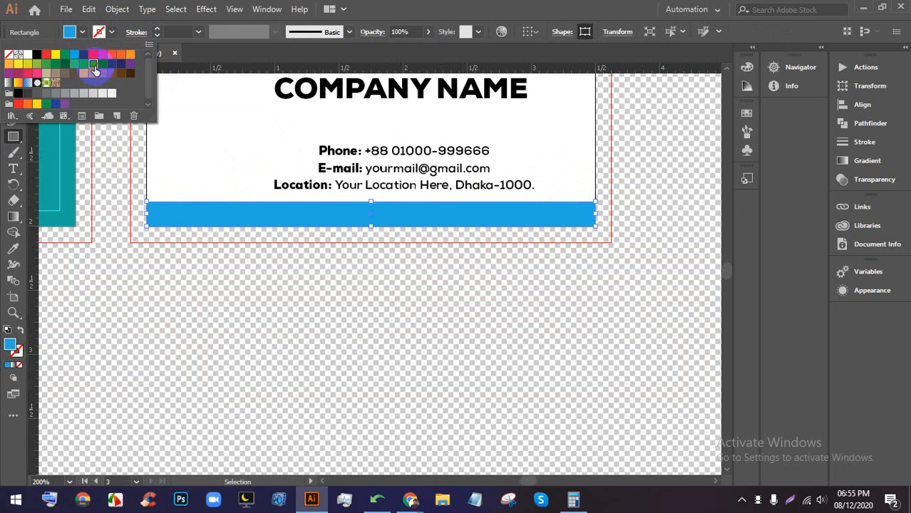
{"action": "left_click", "coordinate": [15, 72]}
{"action": "left_click", "coordinate": [332, 303]}
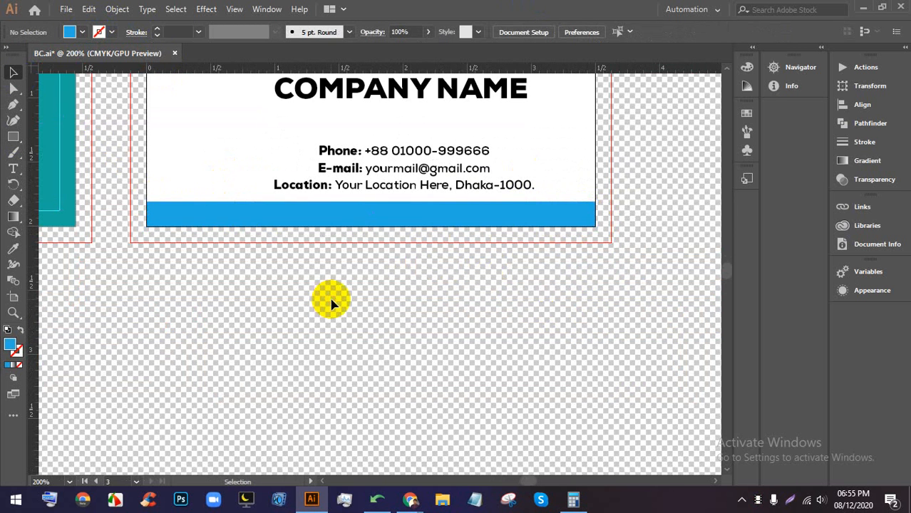
{"action": "scroll", "coordinate": [362, 266], "scroll_direction": "up", "scroll_amount": 1}
{"action": "left_click_drag", "start_coordinate": [386, 207], "coordinate": [394, 358]}
- Color the word NAME in COMPANY NAME blue
{"action": "scroll", "coordinate": [393, 300], "scroll_direction": "down", "scroll_amount": 1}
{"action": "left_click", "coordinate": [454, 204]}
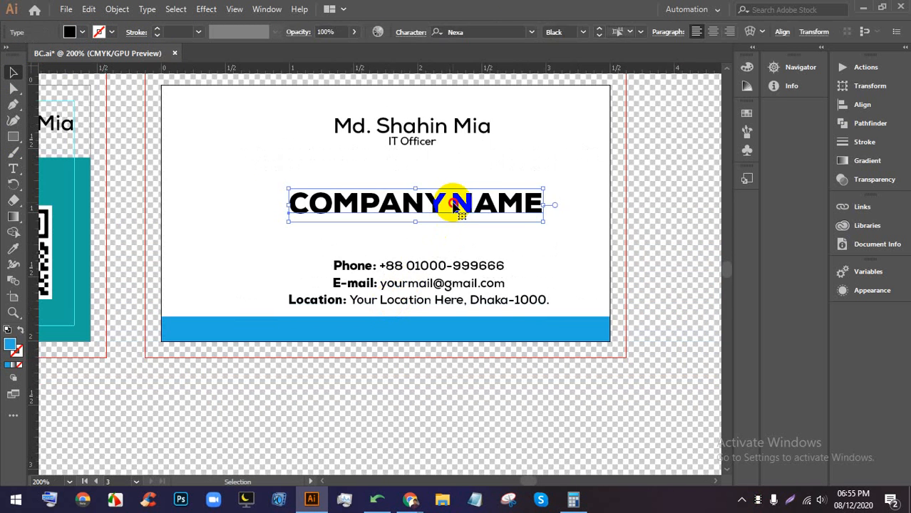
{"action": "double_click", "coordinate": [453, 205]}
{"action": "left_click_drag", "start_coordinate": [450, 205], "coordinate": [541, 205]}
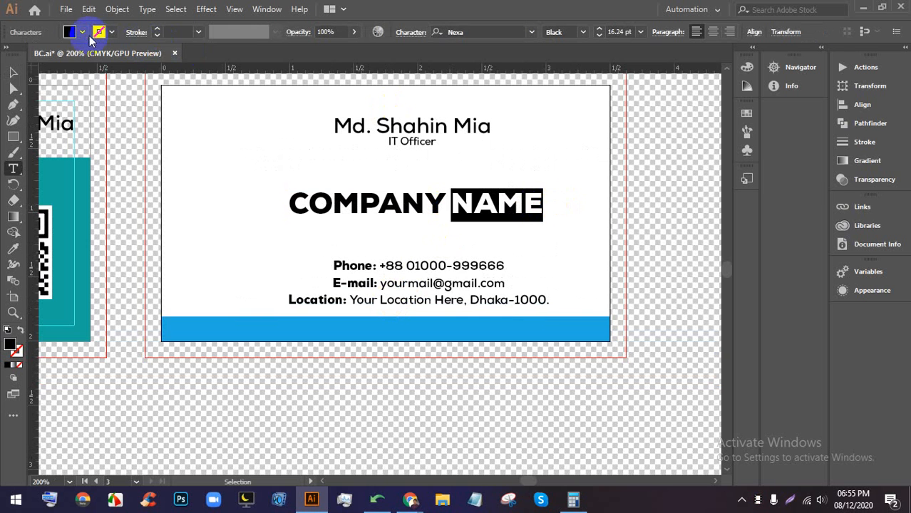
{"action": "left_click", "coordinate": [82, 32]}
{"action": "left_click", "coordinate": [93, 65]}
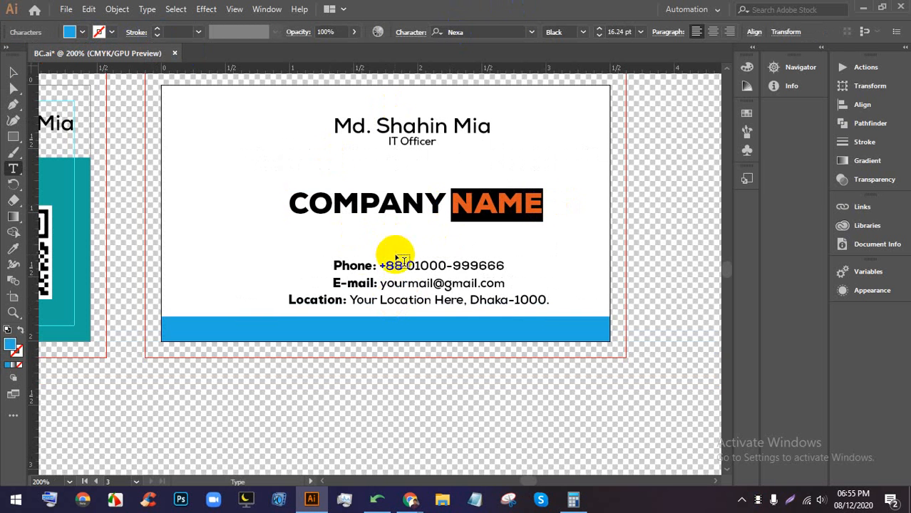
- Color the Phone:, E-mail: and Location: labels blue
{"action": "left_click", "coordinate": [362, 265]}
{"action": "double_click", "coordinate": [362, 266]}
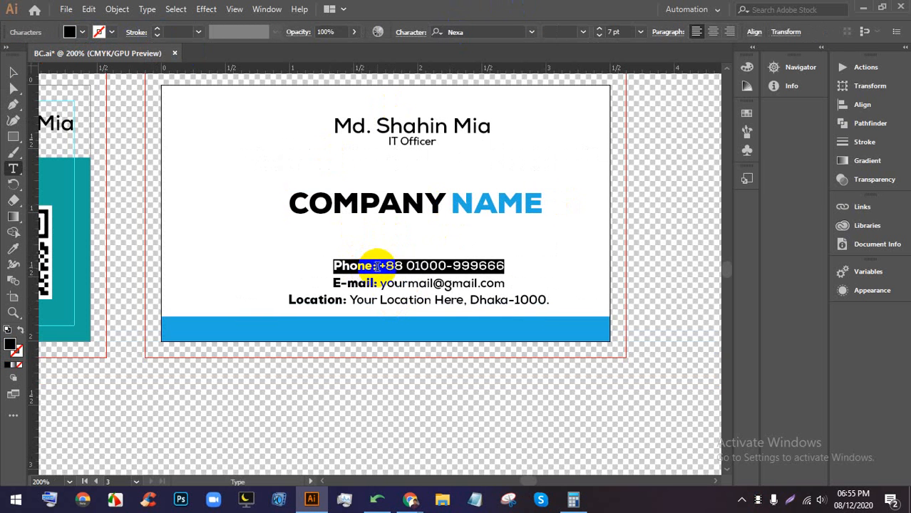
{"action": "left_click", "coordinate": [82, 32]}
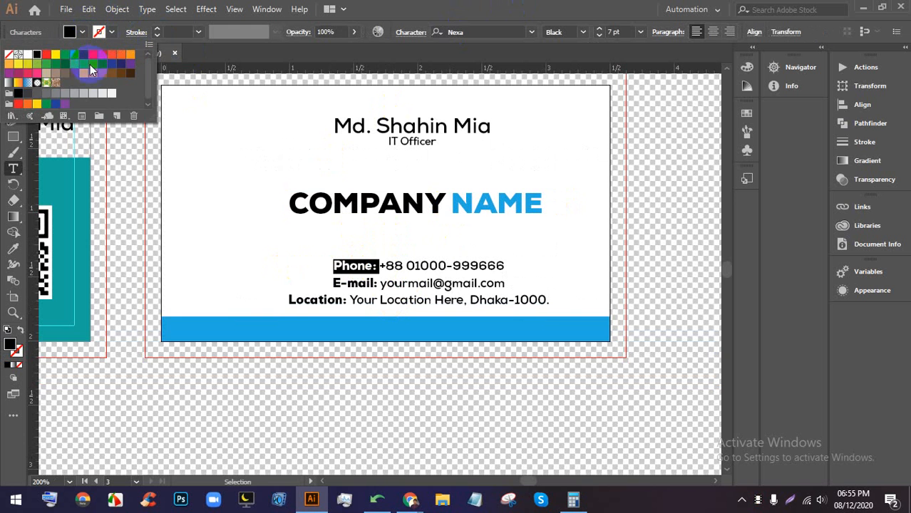
{"action": "left_click", "coordinate": [95, 62]}
{"action": "left_click", "coordinate": [366, 279]}
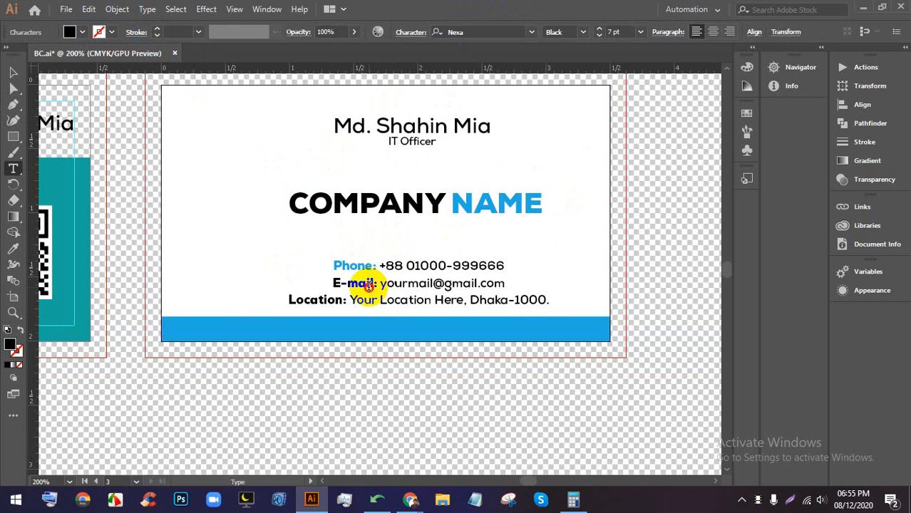
{"action": "double_click", "coordinate": [378, 284]}
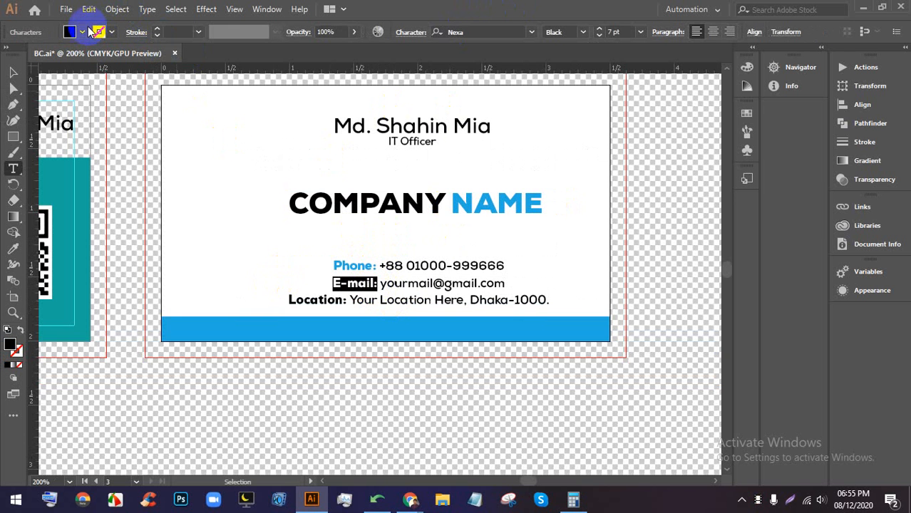
{"action": "left_click", "coordinate": [83, 33]}
{"action": "left_click", "coordinate": [95, 64]}
{"action": "double_click", "coordinate": [339, 299]}
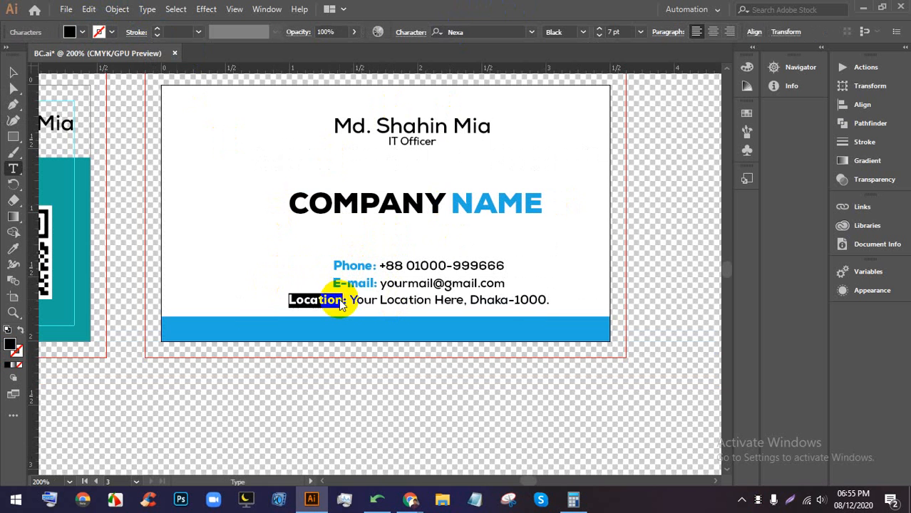
{"action": "left_click", "coordinate": [341, 300]}
{"action": "left_click_drag", "start_coordinate": [348, 302], "coordinate": [255, 302]}
{"action": "left_click", "coordinate": [82, 33]}
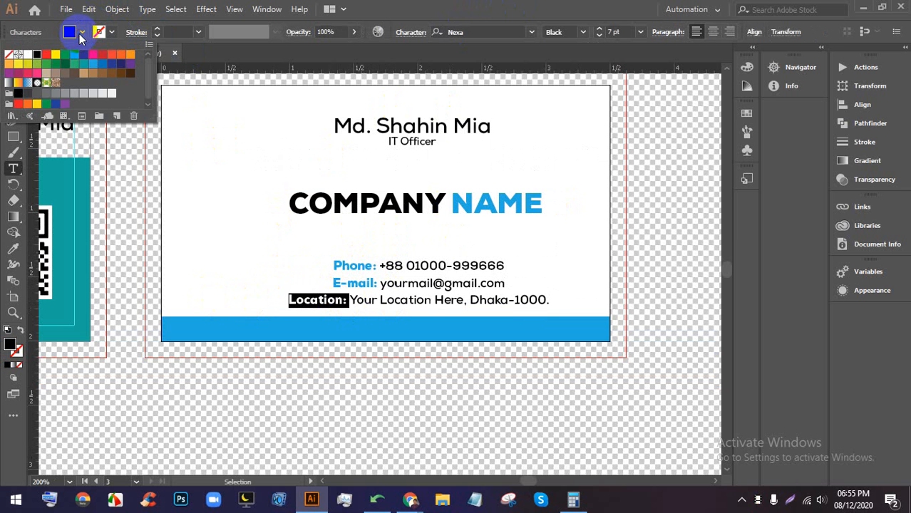
{"action": "left_click", "coordinate": [95, 68]}
{"action": "left_click", "coordinate": [188, 20]}
{"action": "left_click", "coordinate": [15, 74]}
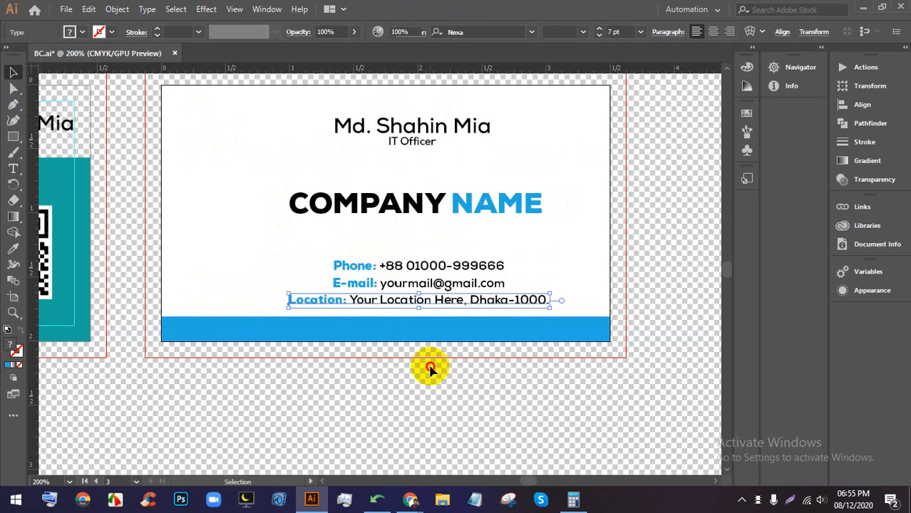
- Hide the transparency grid to review all three cards, then switch to the Google Meet call
{"action": "left_click", "coordinate": [426, 366]}
{"action": "scroll", "coordinate": [543, 281], "scroll_direction": "down", "scroll_amount": 2}
{"action": "scroll", "coordinate": [578, 282], "scroll_direction": "up", "scroll_amount": 4}
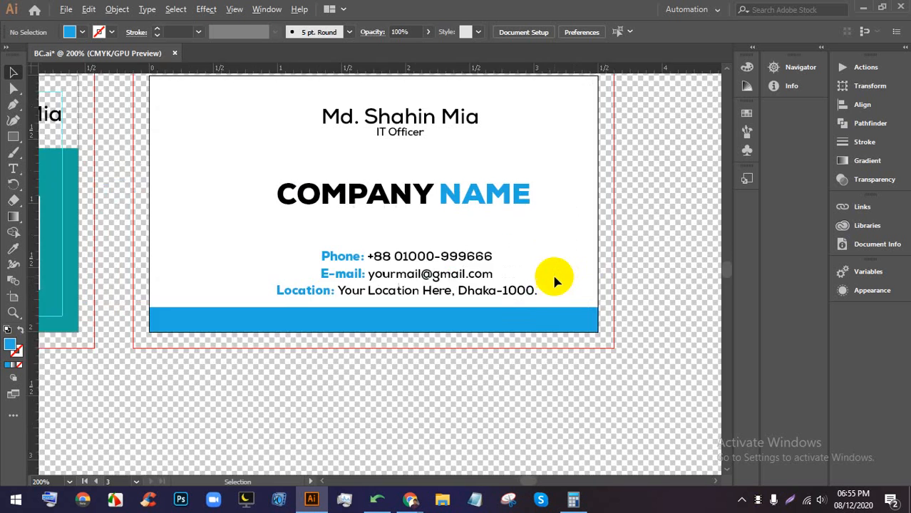
{"action": "scroll", "coordinate": [525, 378], "scroll_direction": "down", "scroll_amount": 1}
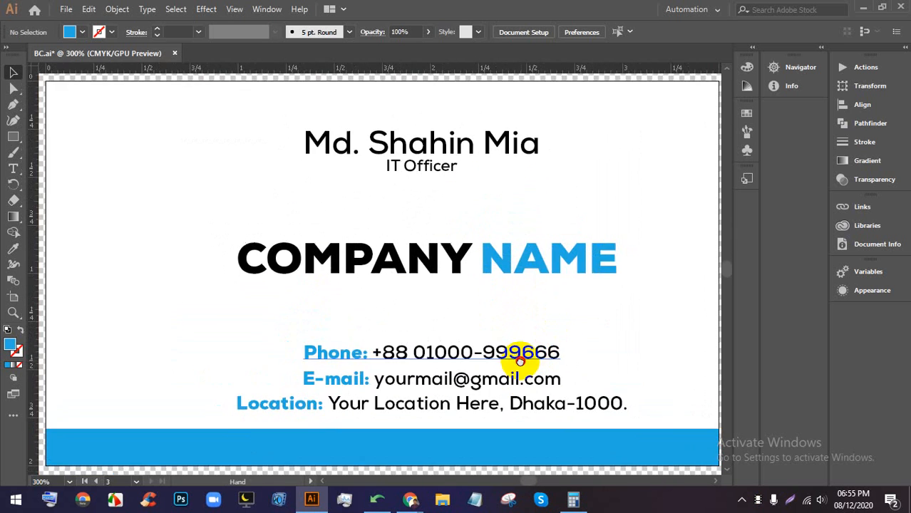
{"action": "scroll", "coordinate": [518, 350], "scroll_direction": "down", "scroll_amount": 1}
{"action": "scroll", "coordinate": [472, 284], "scroll_direction": "down", "scroll_amount": 1}
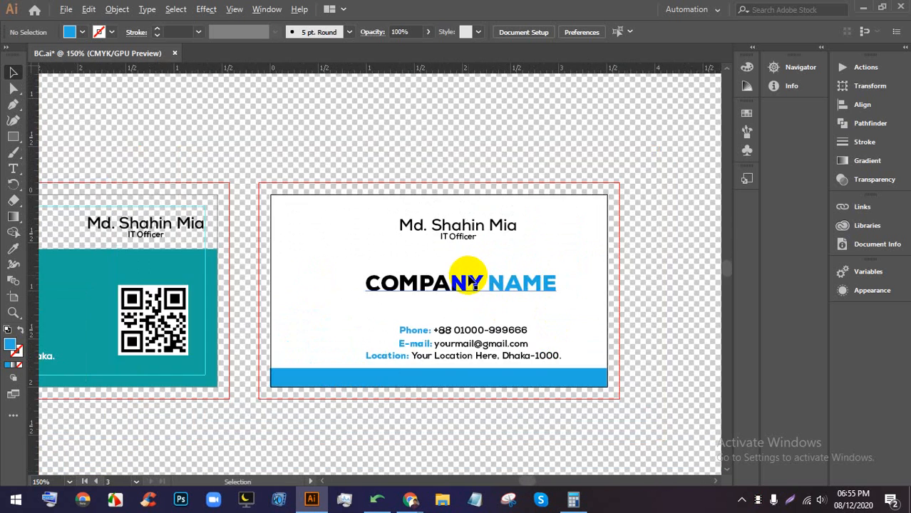
{"action": "scroll", "coordinate": [472, 284], "scroll_direction": "up", "scroll_amount": 1}
{"action": "left_click_drag", "start_coordinate": [635, 314], "coordinate": [524, 274]}
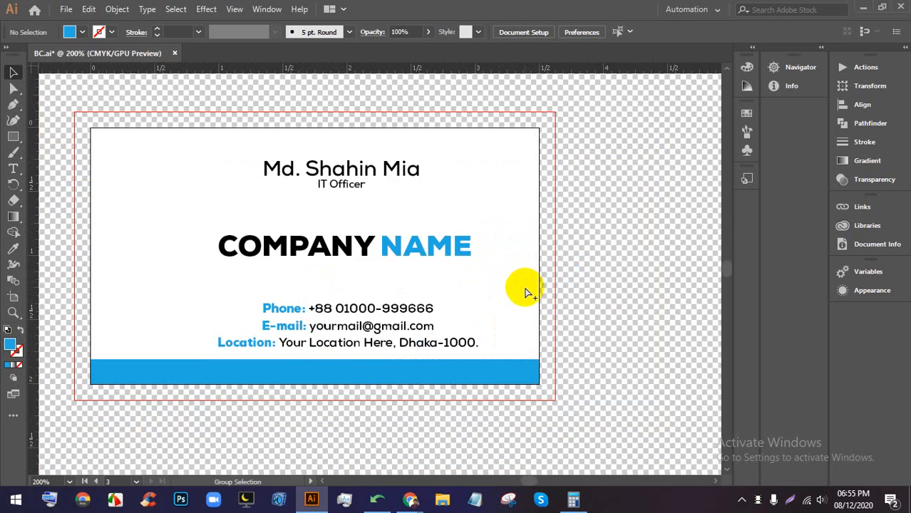
{"action": "key", "text": "ctrl+shift+d"}
{"action": "scroll", "coordinate": [463, 259], "scroll_direction": "down", "scroll_amount": 3}
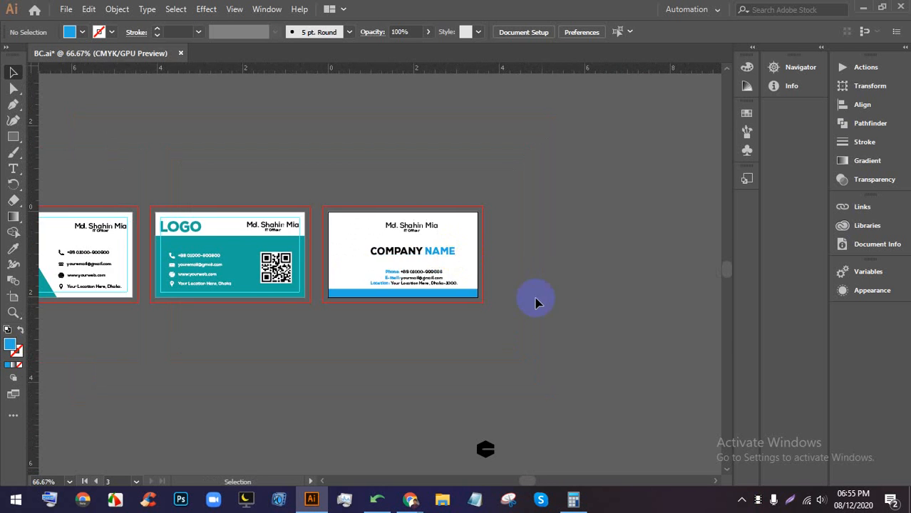
{"action": "left_click_drag", "start_coordinate": [537, 301], "coordinate": [505, 277]}
{"action": "scroll", "coordinate": [462, 320], "scroll_direction": "up", "scroll_amount": 1}
{"action": "scroll", "coordinate": [449, 325], "scroll_direction": "down", "scroll_amount": 2}
{"action": "left_click", "coordinate": [454, 395]}
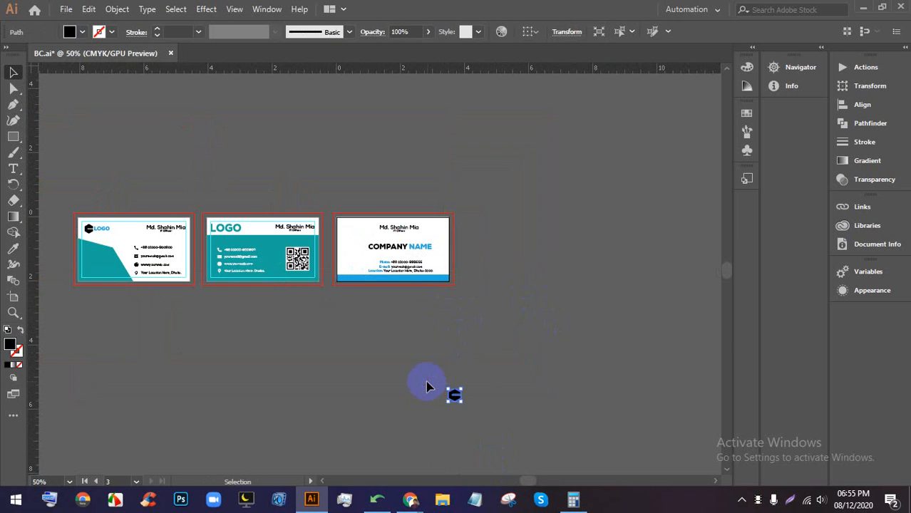
{"action": "left_click", "coordinate": [442, 384]}
{"action": "scroll", "coordinate": [445, 247], "scroll_direction": "up", "scroll_amount": 3}
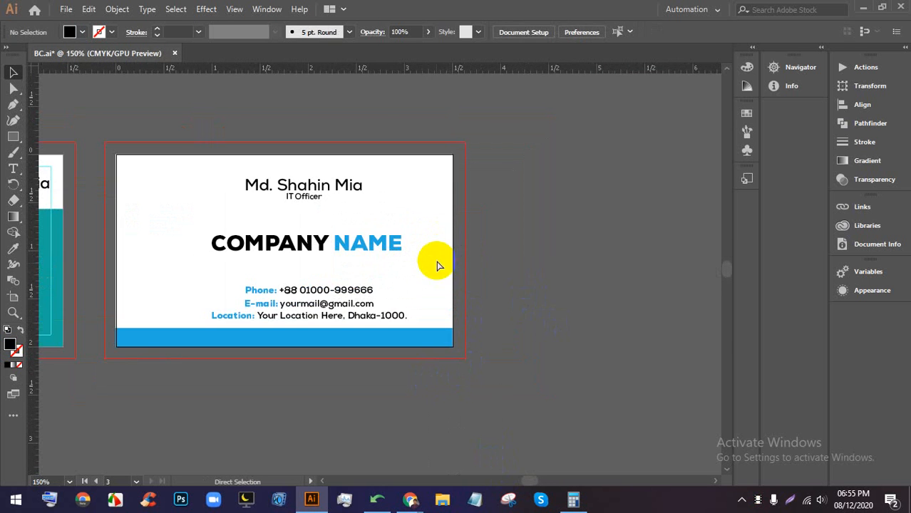
{"action": "left_click", "coordinate": [410, 499]}
{"action": "left_click", "coordinate": [339, 446]}
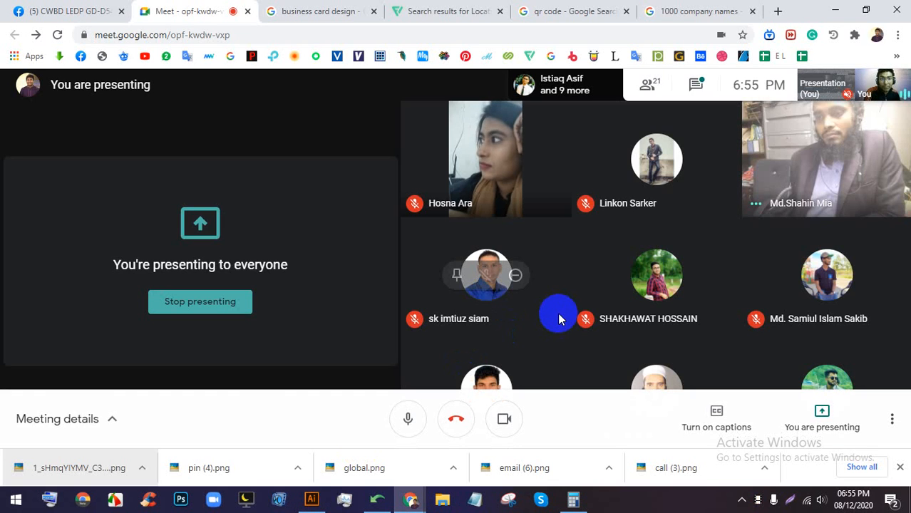
- Browse the business card image results and preview the red-and-white modern card
{"action": "left_click", "coordinate": [542, 7]}
{"action": "left_click", "coordinate": [734, 8]}
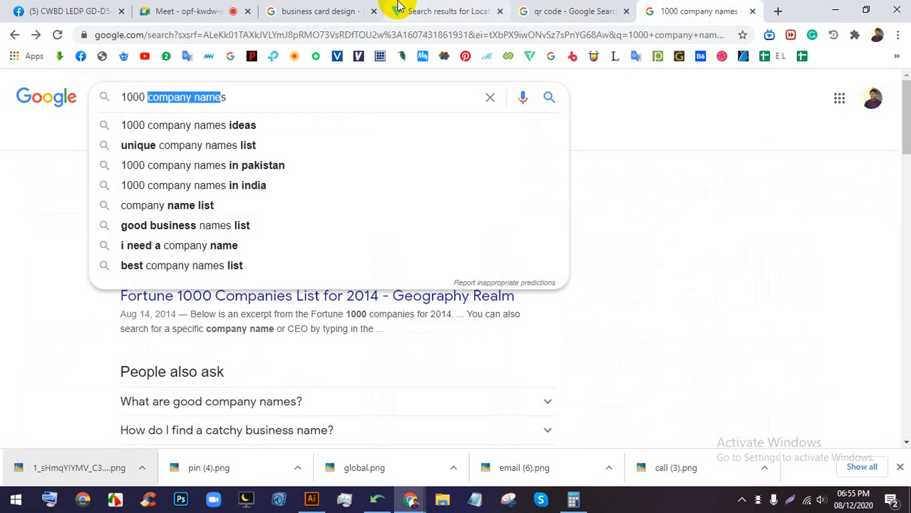
{"action": "left_click", "coordinate": [318, 13]}
{"action": "left_click", "coordinate": [171, 9]}
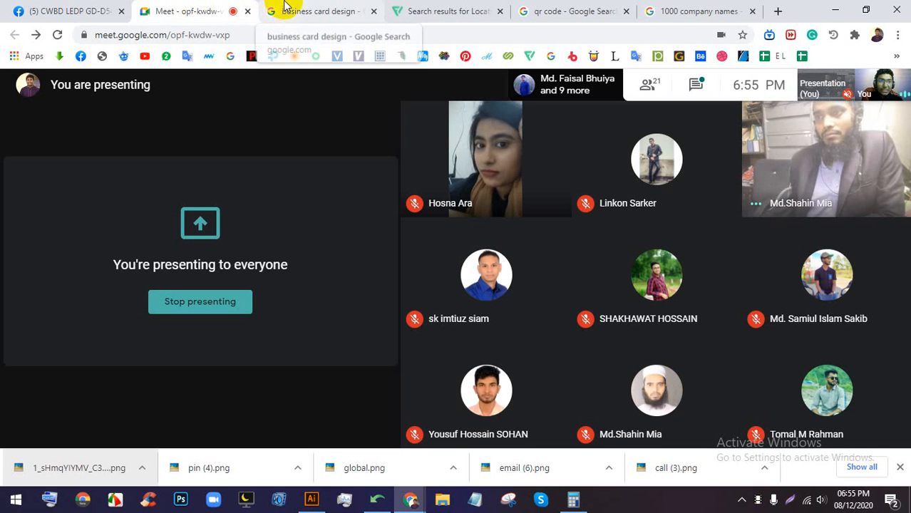
{"action": "left_click", "coordinate": [318, 7]}
{"action": "scroll", "coordinate": [498, 194], "scroll_direction": "up", "scroll_amount": 5}
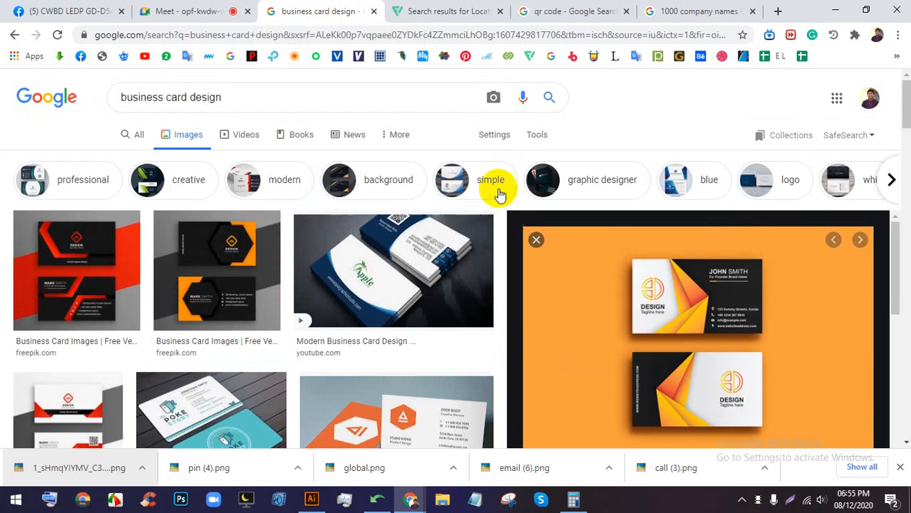
{"action": "scroll", "coordinate": [424, 168], "scroll_direction": "down", "scroll_amount": 3}
{"action": "left_click", "coordinate": [406, 271]}
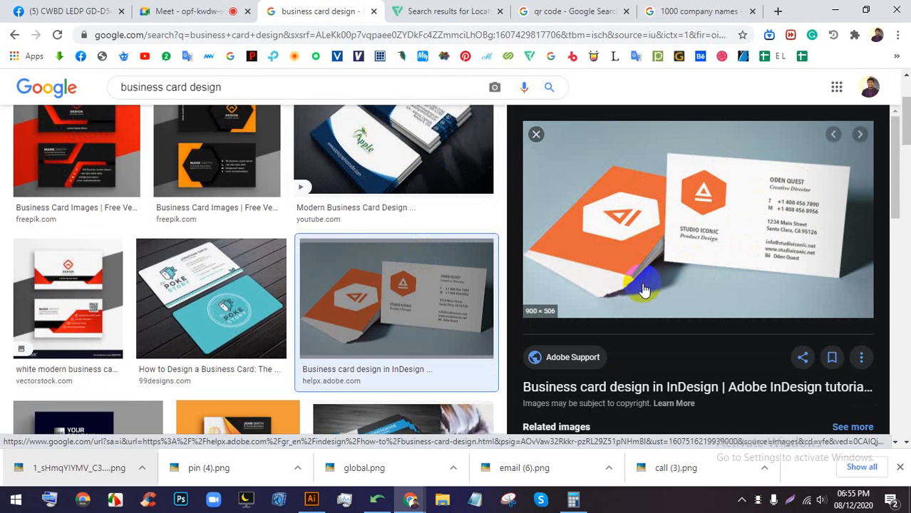
{"action": "left_click", "coordinate": [208, 12]}
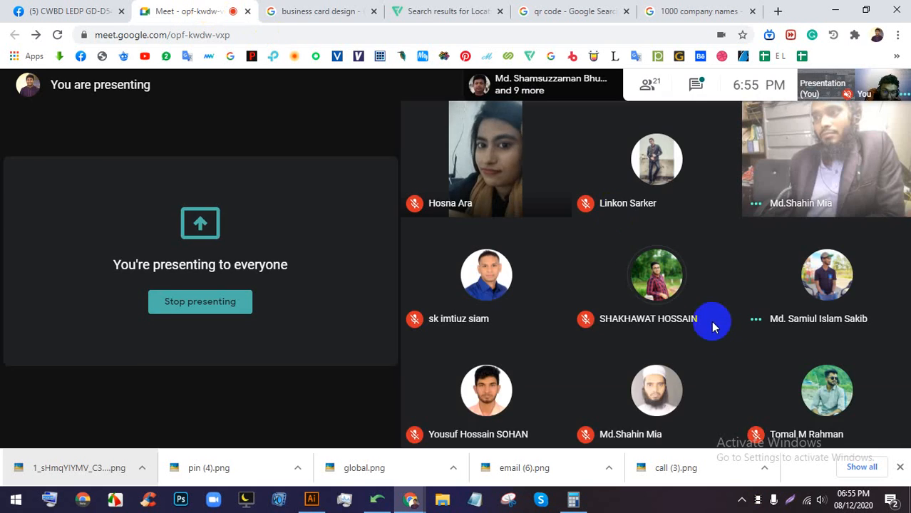
{"action": "left_click", "coordinate": [324, 11]}
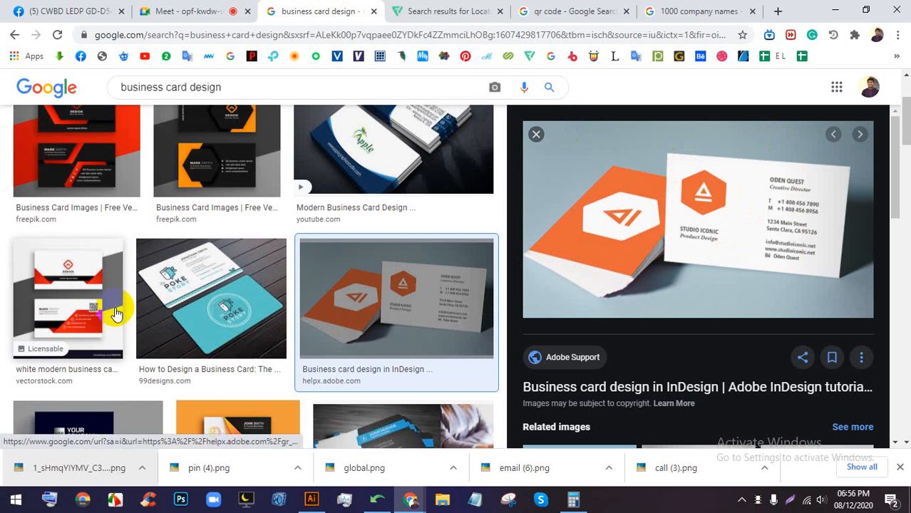
{"action": "left_click", "coordinate": [59, 305]}
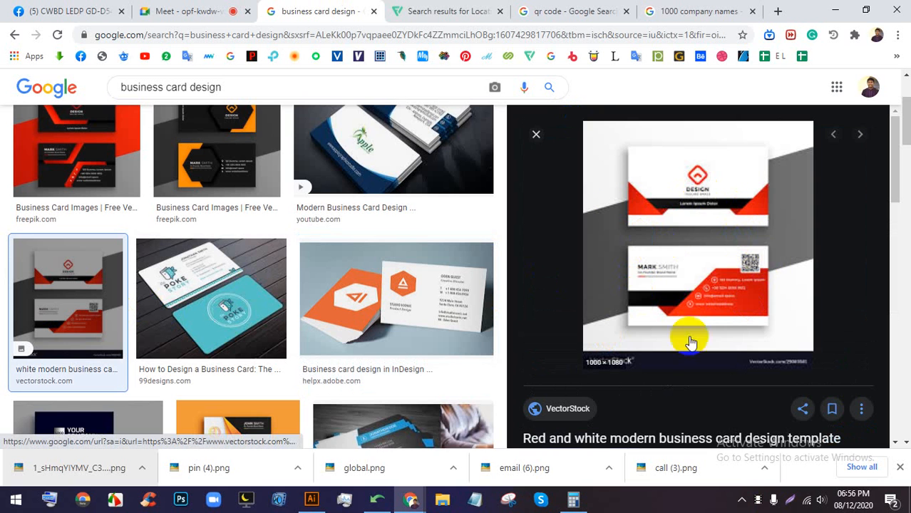
- Copy the red-and-white card image and paste it into BC.ai
{"action": "right_click", "coordinate": [681, 285]}
{"action": "left_click", "coordinate": [721, 314]}
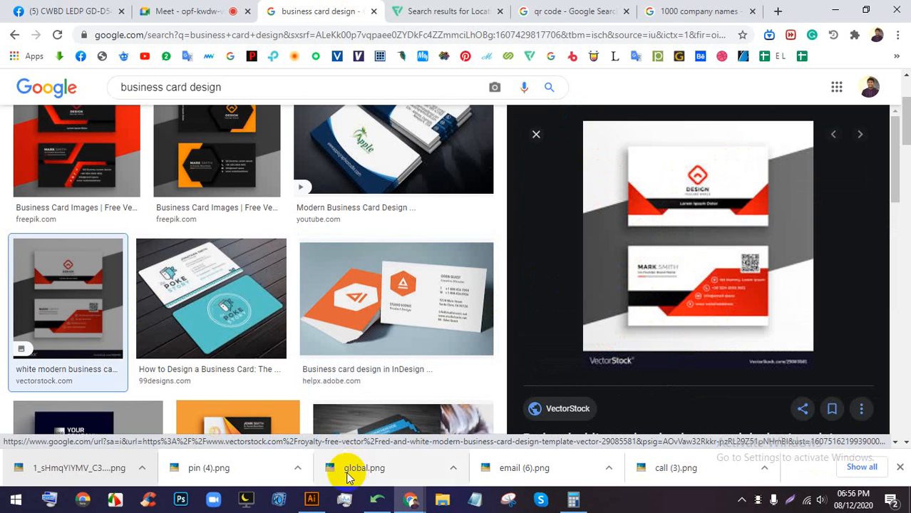
{"action": "left_click", "coordinate": [312, 499]}
{"action": "left_click_drag", "start_coordinate": [628, 225], "coordinate": [419, 201]}
{"action": "key", "text": "ctrl+v"}
{"action": "scroll", "coordinate": [398, 305], "scroll_direction": "down", "scroll_amount": 2}
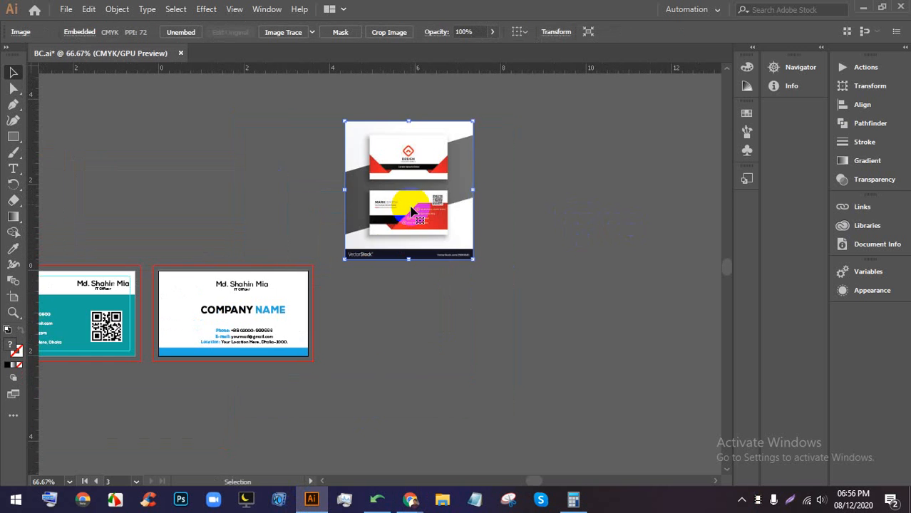
- Draw a card-sized rectangle beside the reference image and fill it white
{"action": "scroll", "coordinate": [429, 178], "scroll_direction": "up", "scroll_amount": 2}
{"action": "scroll", "coordinate": [422, 183], "scroll_direction": "right", "scroll_amount": 2}
{"action": "scroll", "coordinate": [426, 228], "scroll_direction": "up", "scroll_amount": 1}
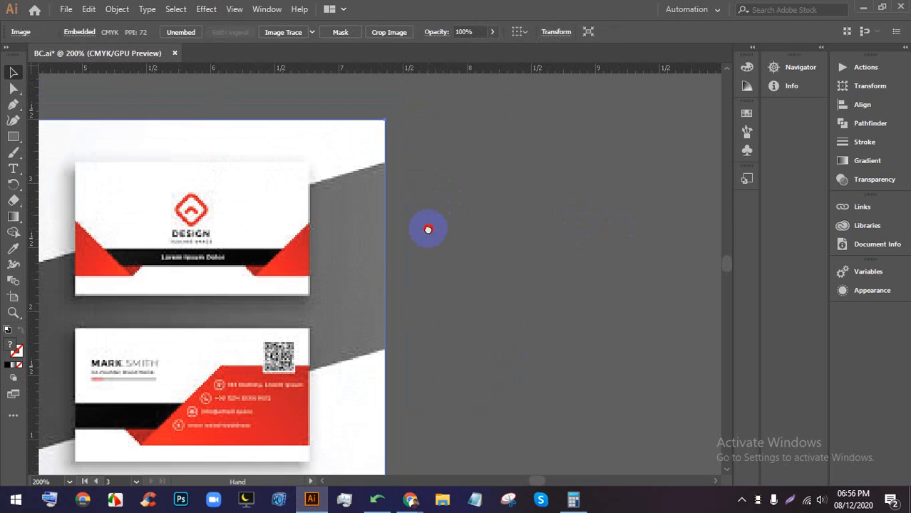
{"action": "left_click_drag", "start_coordinate": [397, 166], "coordinate": [625, 303]}
{"action": "left_click", "coordinate": [532, 250]}
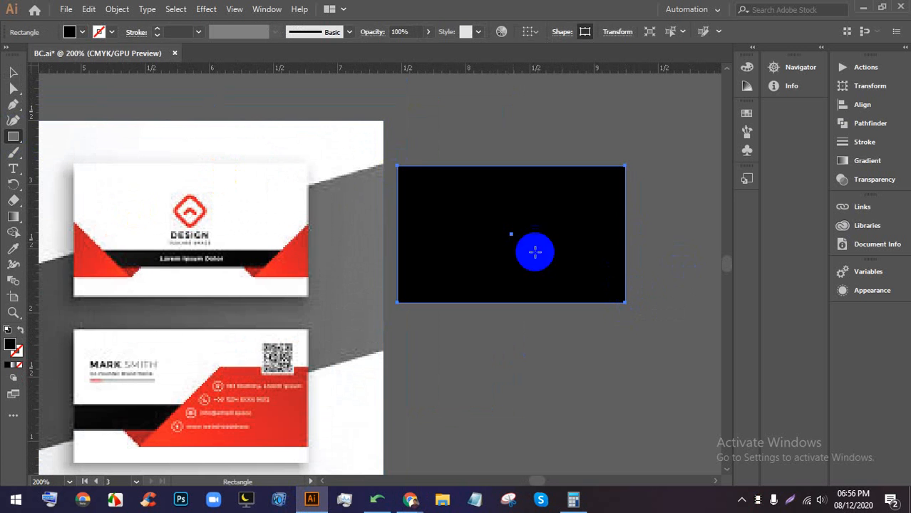
{"action": "left_click", "coordinate": [82, 32]}
{"action": "left_click", "coordinate": [34, 61]}
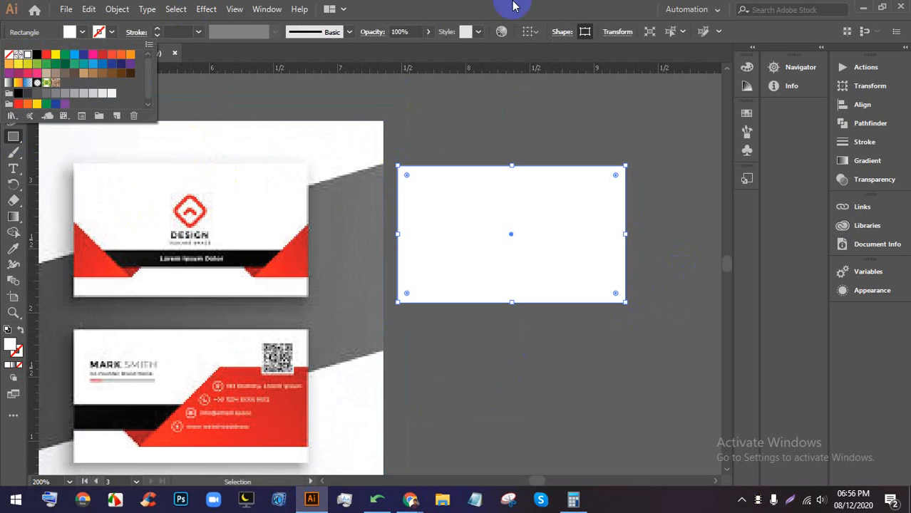
- Switch to the Google Meet presentation in Chrome
{"action": "mouse_move", "coordinate": [436, 505]}
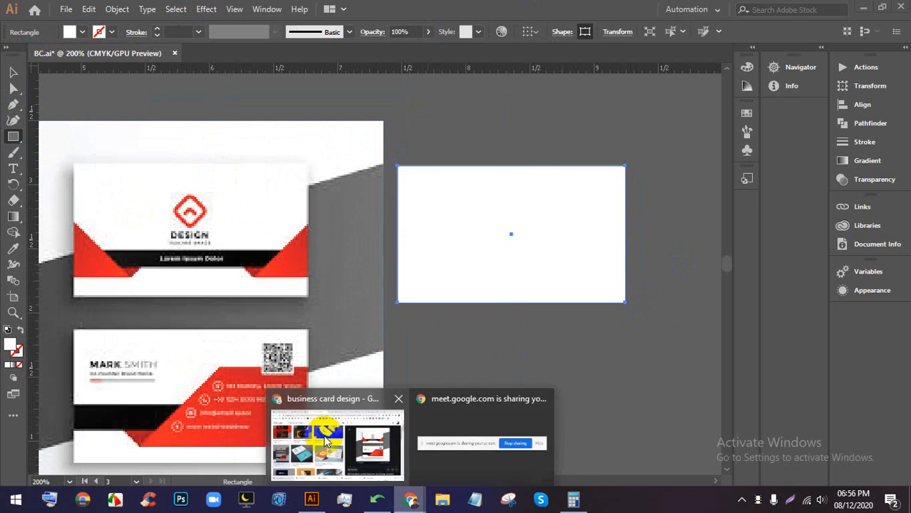
{"action": "left_click", "coordinate": [313, 427]}
{"action": "left_click", "coordinate": [189, 11]}
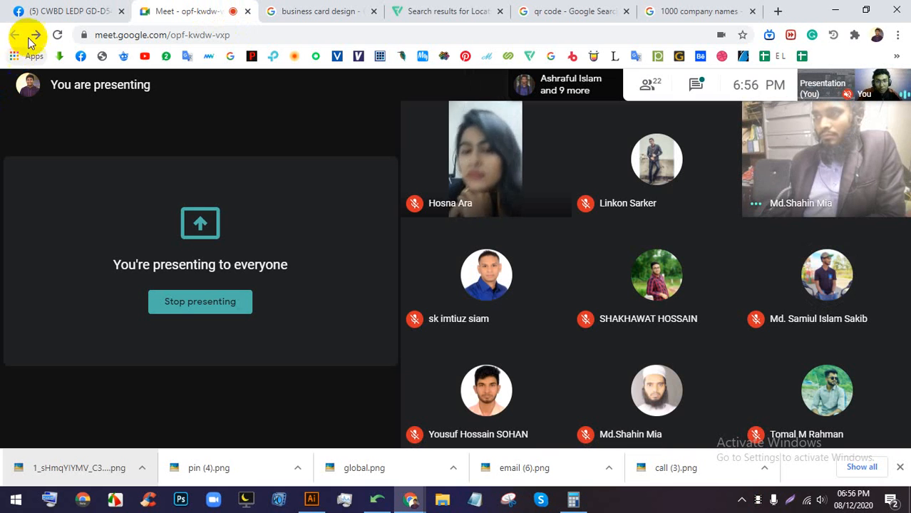
- Back in BC.ai, pan to frame the reference and blank cards, then bring Meet forward
{"action": "left_click", "coordinate": [311, 499]}
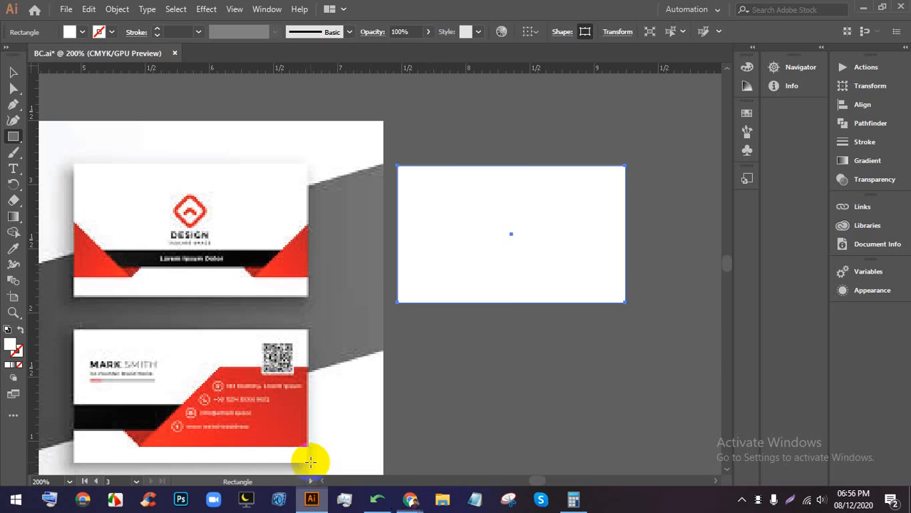
{"action": "scroll", "coordinate": [432, 166], "scroll_direction": "up", "scroll_amount": 1}
{"action": "scroll", "coordinate": [380, 207], "scroll_direction": "down", "scroll_amount": 1}
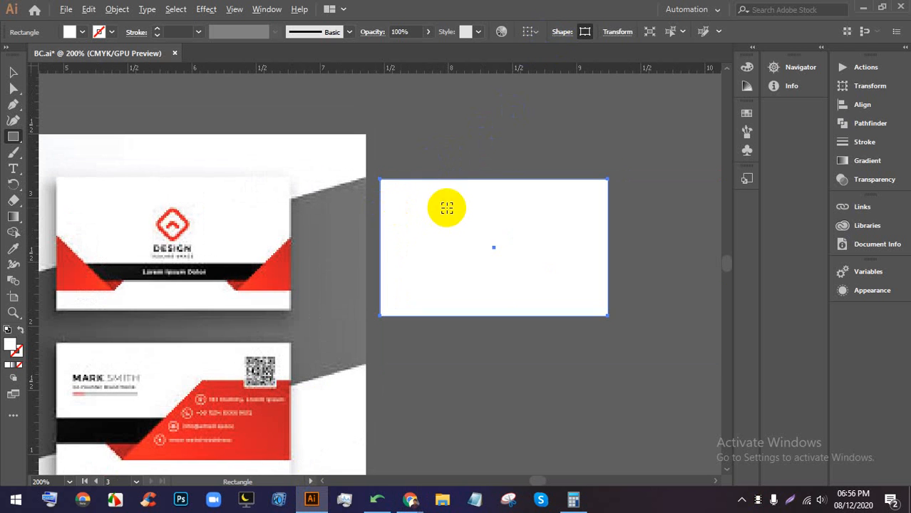
{"action": "left_click_drag", "start_coordinate": [439, 254], "coordinate": [490, 216]}
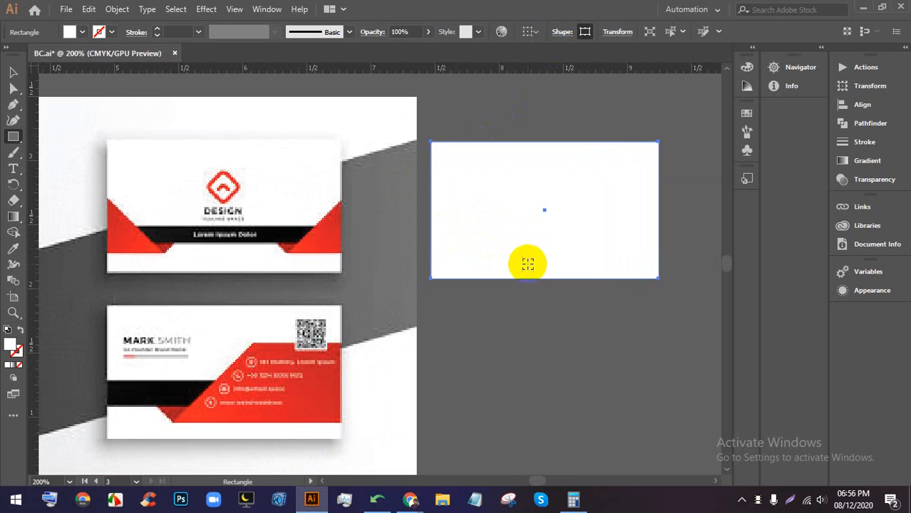
{"action": "left_click_drag", "start_coordinate": [584, 238], "coordinate": [584, 230]}
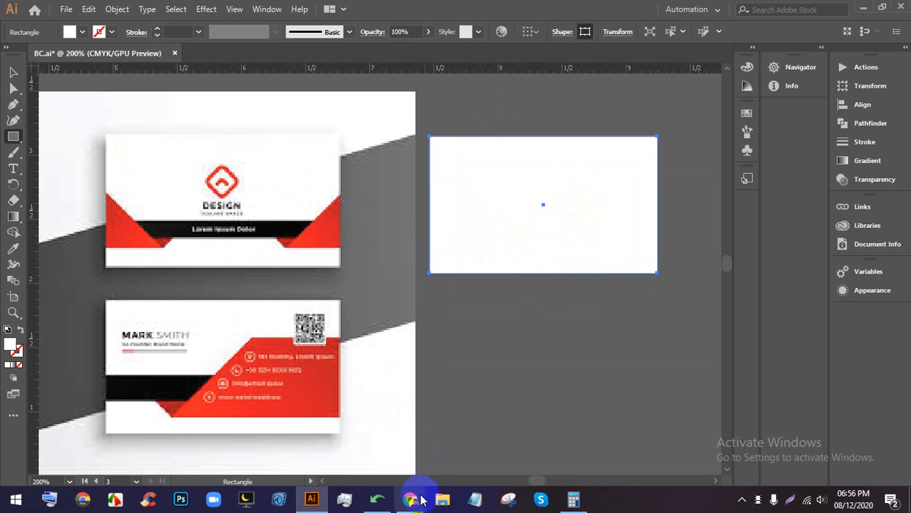
{"action": "mouse_move", "coordinate": [410, 499]}
{"action": "left_click", "coordinate": [344, 445]}
- Scroll through the list of 22 call participants, then return to BC.ai in Illustrator
{"action": "left_click", "coordinate": [649, 87]}
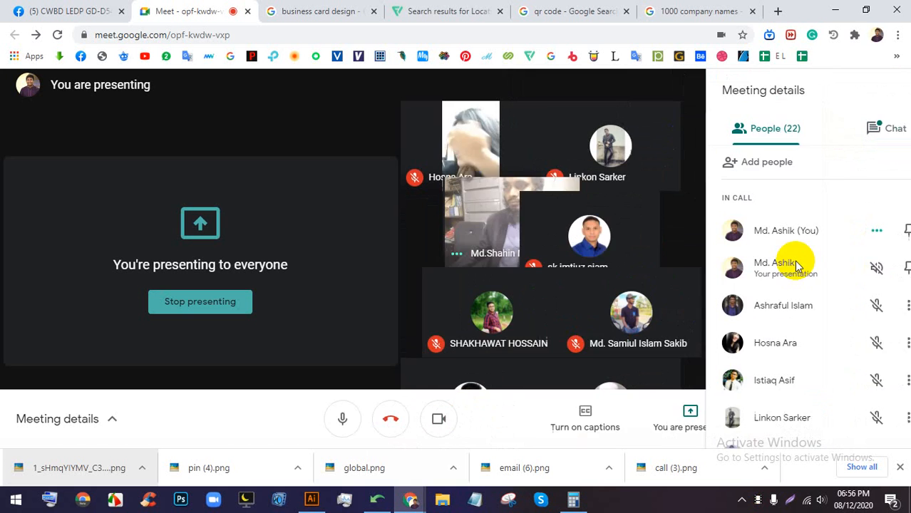
{"action": "scroll", "coordinate": [791, 271], "scroll_direction": "down", "scroll_amount": 4}
{"action": "scroll", "coordinate": [791, 300], "scroll_direction": "down", "scroll_amount": 5}
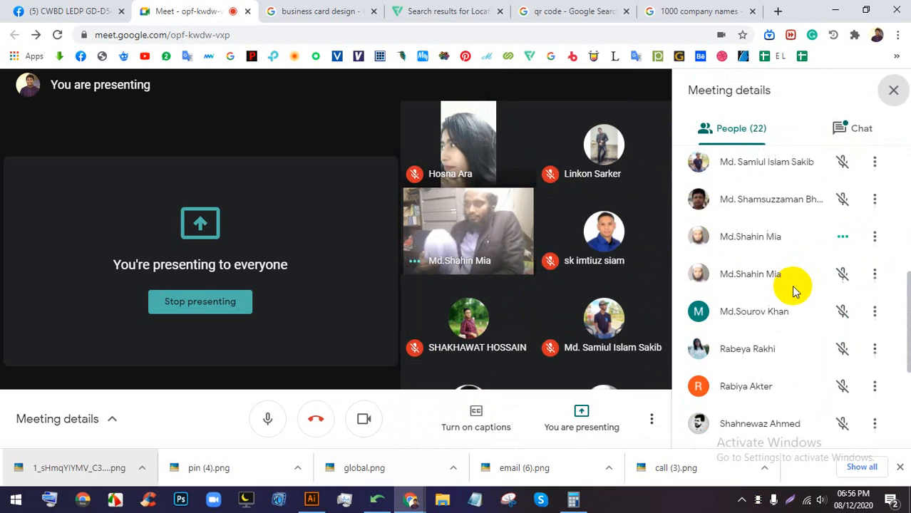
{"action": "scroll", "coordinate": [788, 315], "scroll_direction": "up", "scroll_amount": 2}
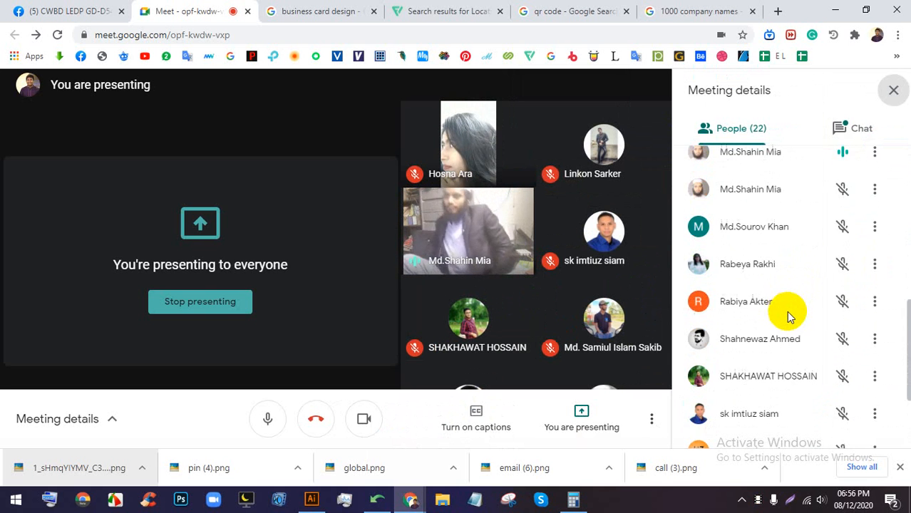
{"action": "scroll", "coordinate": [786, 307], "scroll_direction": "up", "scroll_amount": 4}
{"action": "scroll", "coordinate": [801, 295], "scroll_direction": "up", "scroll_amount": 3}
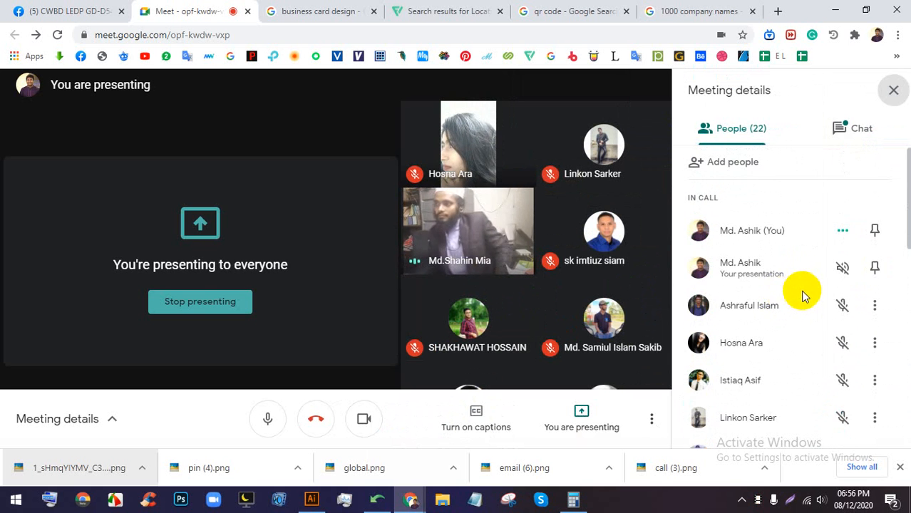
{"action": "left_click", "coordinate": [311, 499]}
{"action": "scroll", "coordinate": [543, 229], "scroll_direction": "up", "scroll_amount": 1}
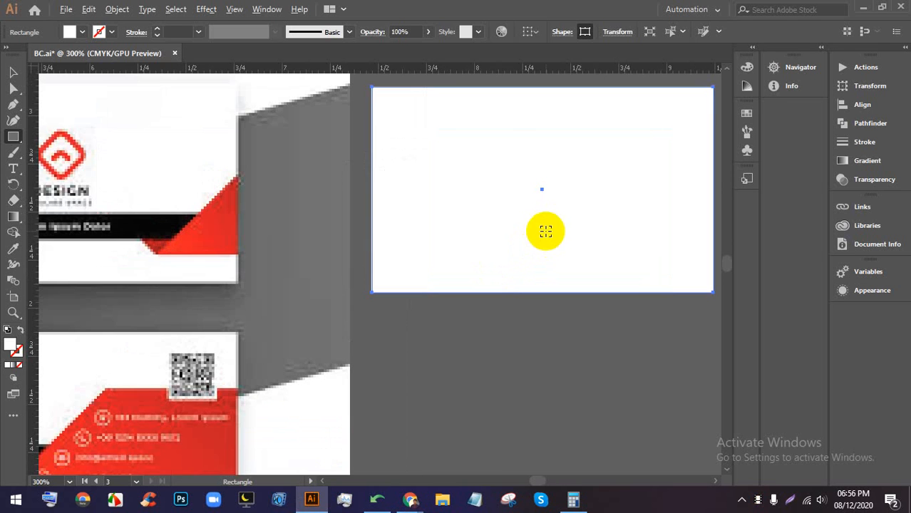
- Draw a thin bar across the lower part of the white card and fill it black
{"action": "scroll", "coordinate": [381, 234], "scroll_direction": "down", "scroll_amount": 1}
{"action": "left_click_drag", "start_coordinate": [377, 234], "coordinate": [602, 247]}
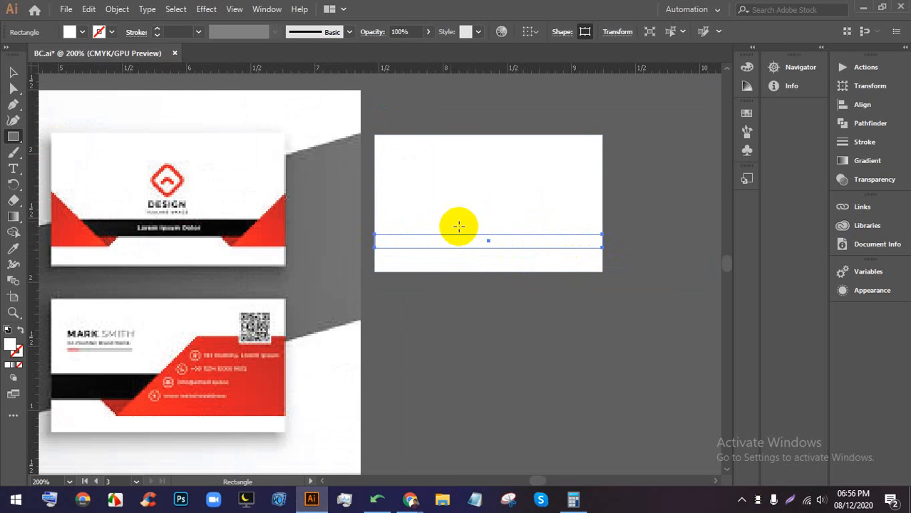
{"action": "left_click", "coordinate": [82, 32]}
{"action": "left_click", "coordinate": [39, 56]}
{"action": "left_click", "coordinate": [395, 7]}
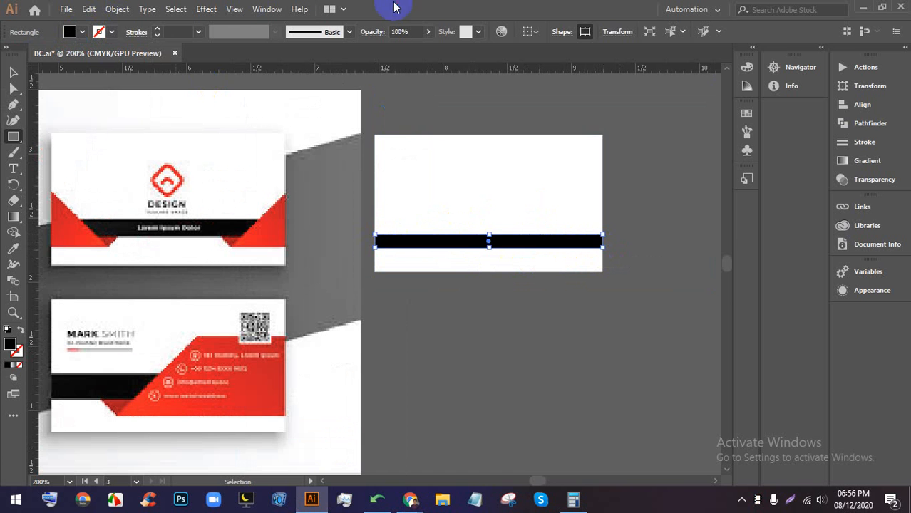
- Reselect the black bar with the Selection tool, then bring the Google Meet call forward
{"action": "left_click", "coordinate": [12, 72]}
{"action": "left_click", "coordinate": [479, 316]}
{"action": "left_click", "coordinate": [517, 249]}
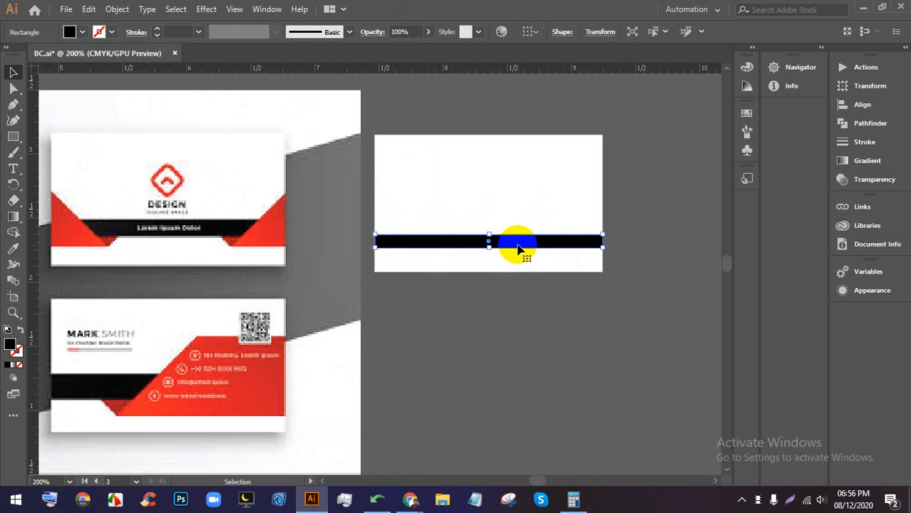
{"action": "left_click", "coordinate": [411, 499]}
{"action": "left_click", "coordinate": [370, 443]}
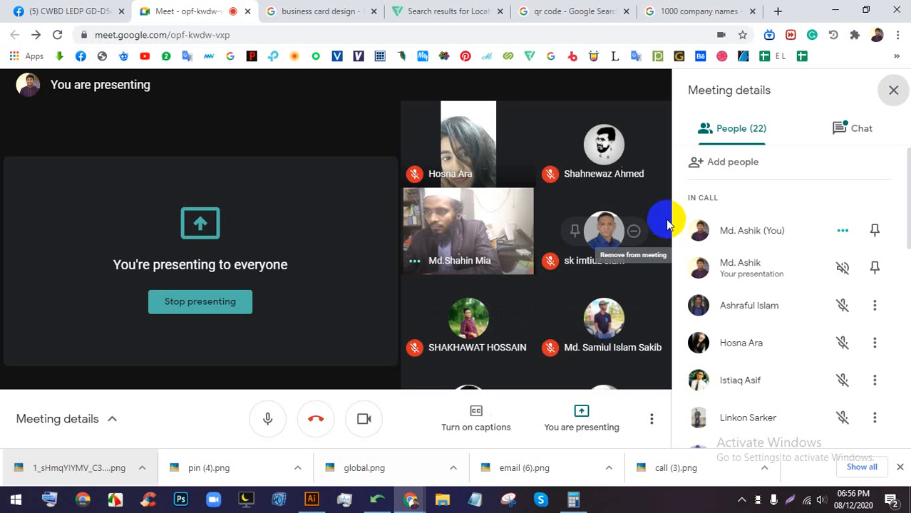
- Close the Meeting details panel so the participant video grid shows
{"action": "left_click", "coordinate": [891, 91]}
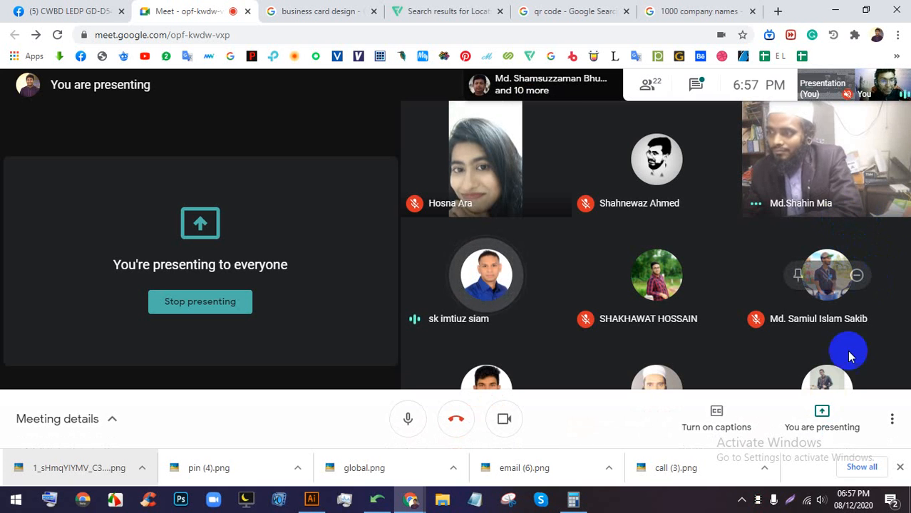
{"action": "left_click", "coordinate": [732, 493]}
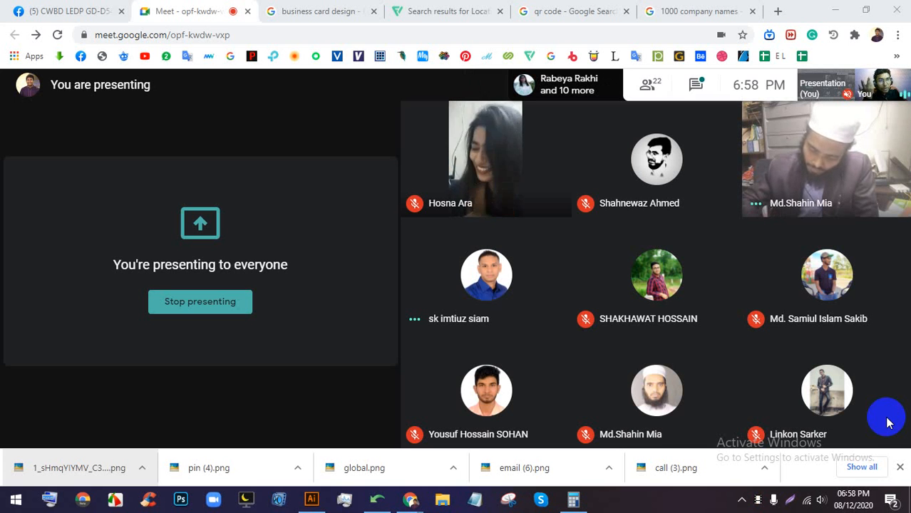
{"action": "mouse_move", "coordinate": [428, 447]}
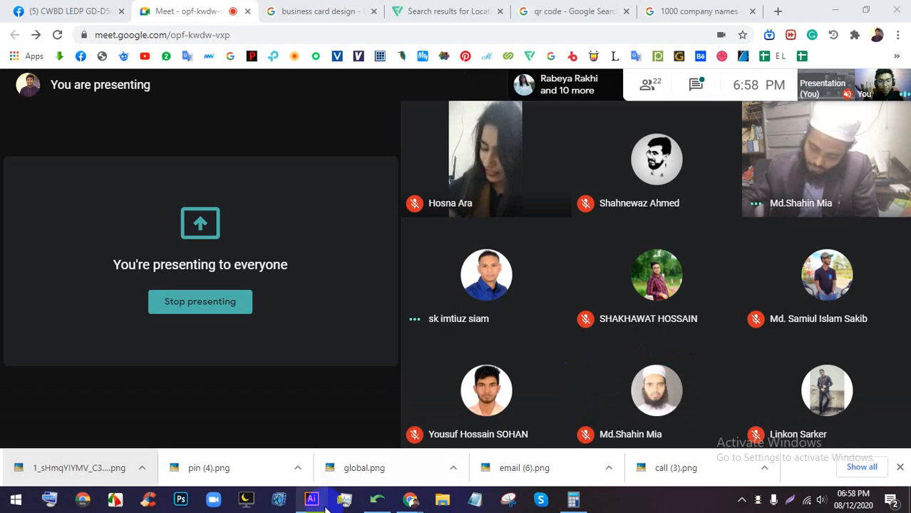
- In Illustrator, pan to clear space and draw a large rectangle above the card
{"action": "left_click", "coordinate": [311, 499]}
{"action": "left_click_drag", "start_coordinate": [668, 223], "coordinate": [386, 367]}
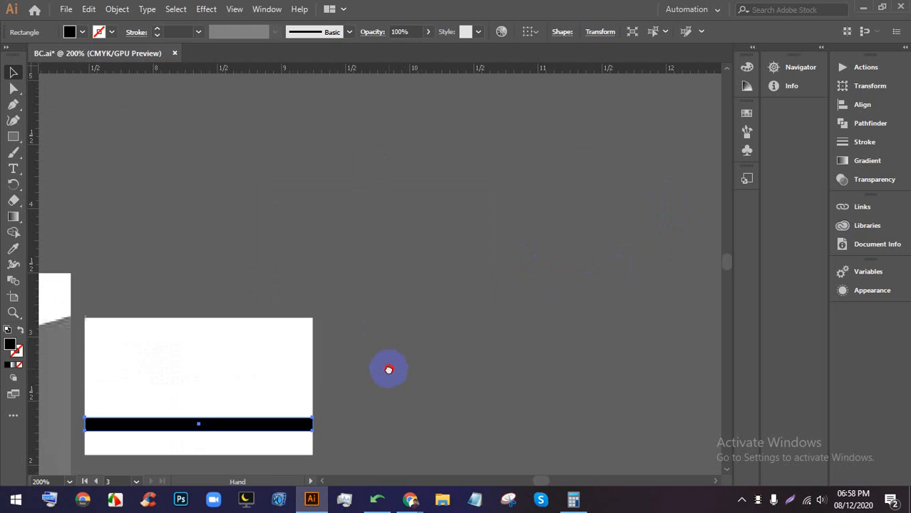
{"action": "left_click", "coordinate": [13, 137]}
{"action": "left_click_drag", "start_coordinate": [285, 123], "coordinate": [493, 285]}
- Open the rectangle's fill Color Picker, move it aside, and go back to the Meet call
{"action": "double_click", "coordinate": [10, 347]}
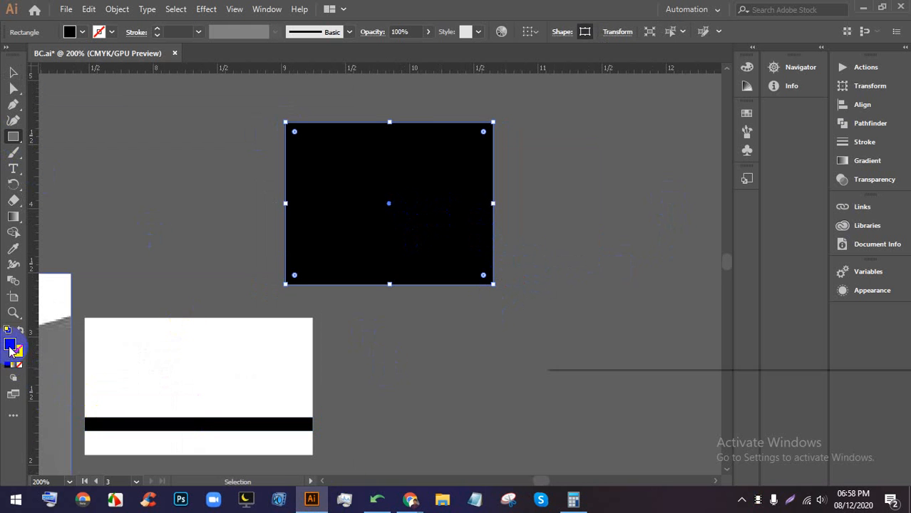
{"action": "left_click_drag", "start_coordinate": [662, 118], "coordinate": [606, 77]}
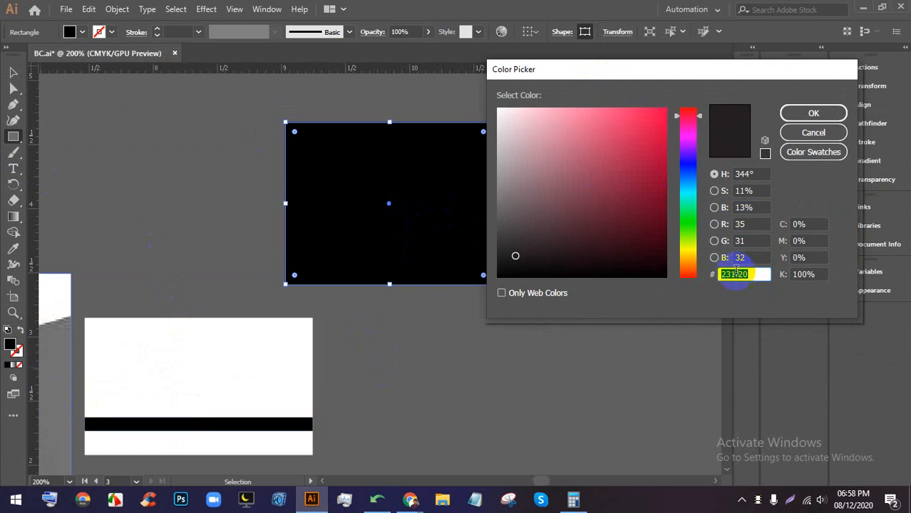
{"action": "left_click", "coordinate": [410, 499]}
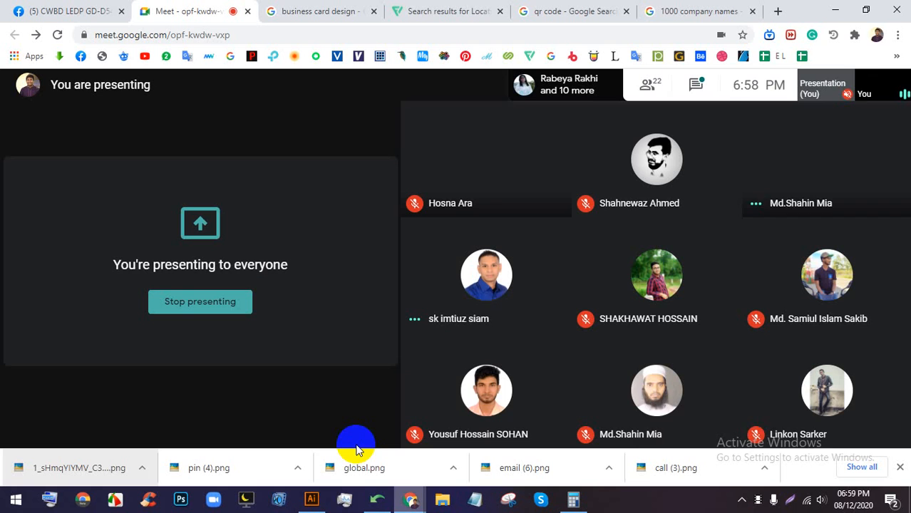
- Scroll through the People panel, close it, and return to Illustrator's Color Picker
{"action": "left_click", "coordinate": [648, 84]}
{"action": "scroll", "coordinate": [794, 307], "scroll_direction": "down", "scroll_amount": 5}
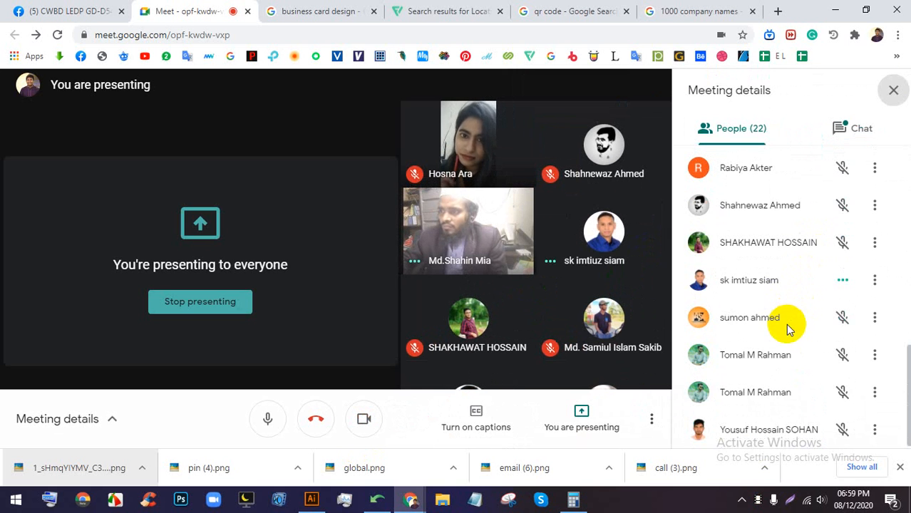
{"action": "left_click", "coordinate": [890, 90]}
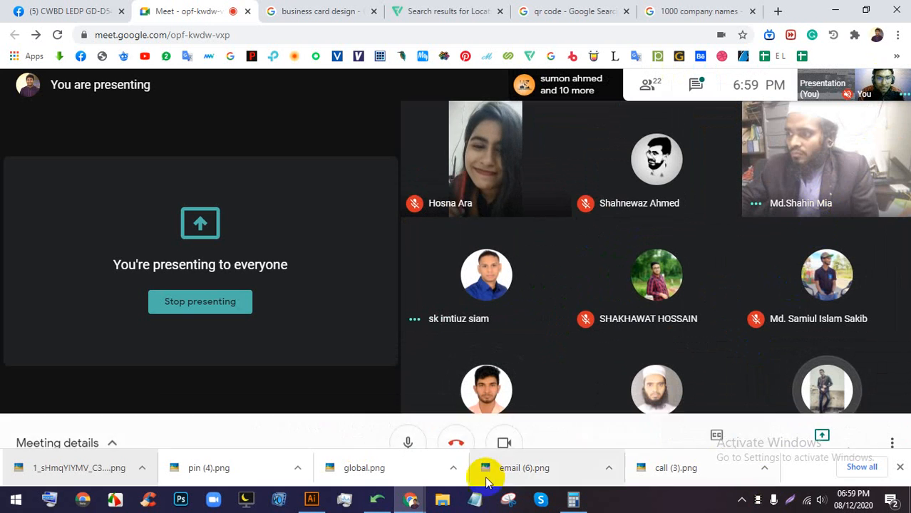
{"action": "left_click", "coordinate": [312, 499]}
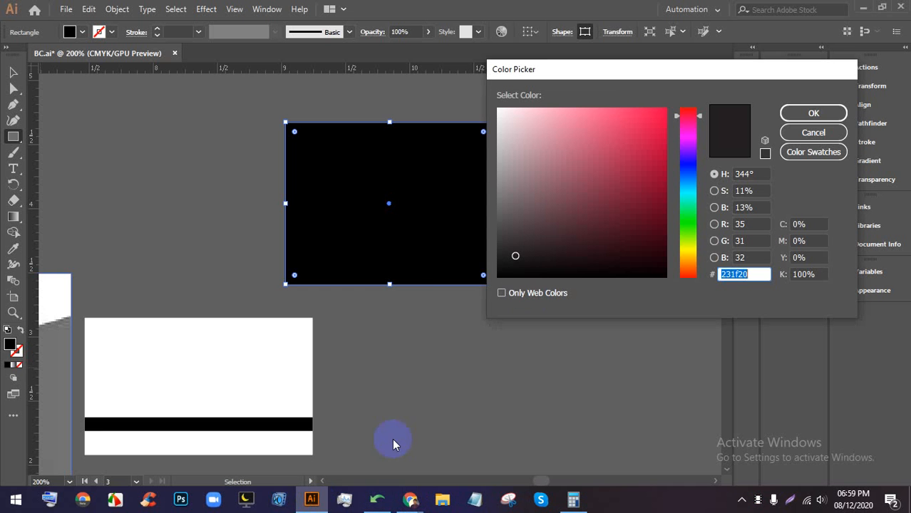
- Enter 100% cyan, magenta, yellow and black in the Color Picker for the large rectangle
{"action": "left_click_drag", "start_coordinate": [606, 70], "coordinate": [618, 63]}
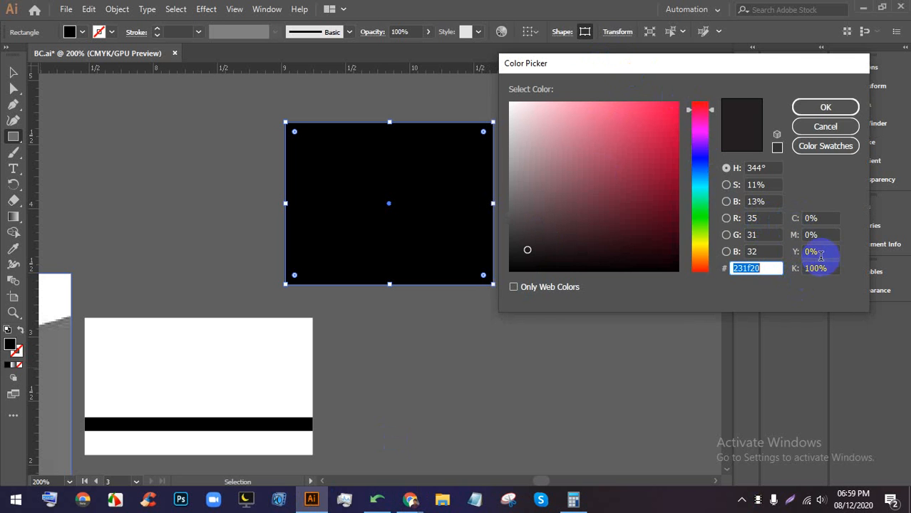
{"action": "left_click", "coordinate": [790, 218]}
{"action": "type", "text": "10"}
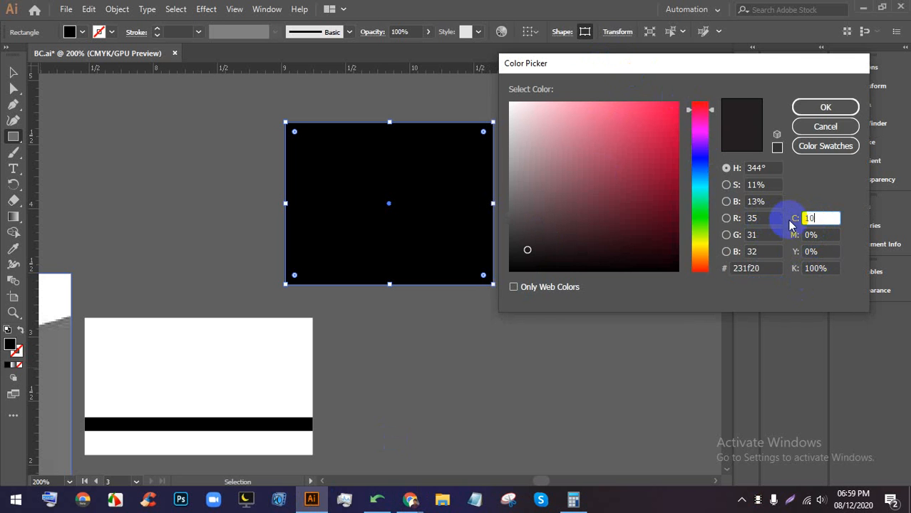
{"action": "type", "text": "0"}
{"action": "left_click", "coordinate": [793, 235]}
{"action": "type", "text": "1"}
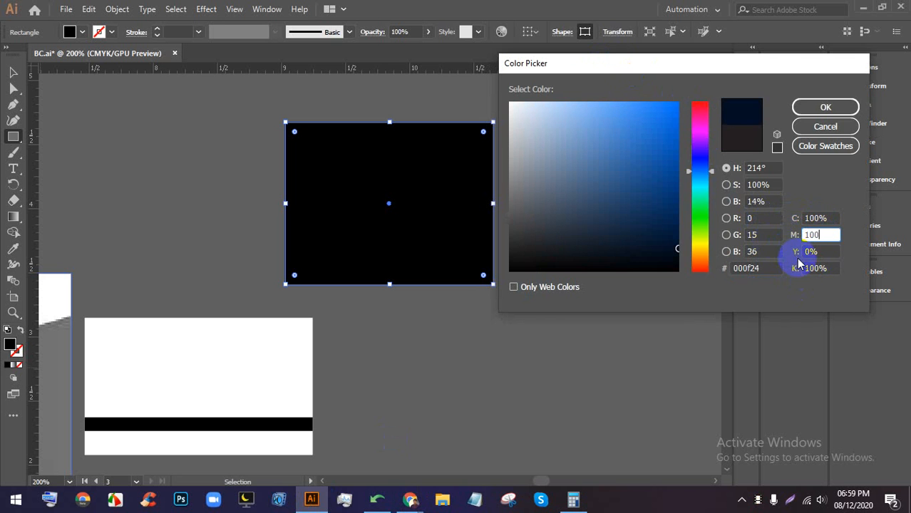
{"action": "left_click", "coordinate": [801, 251]}
{"action": "type", "text": "100"}
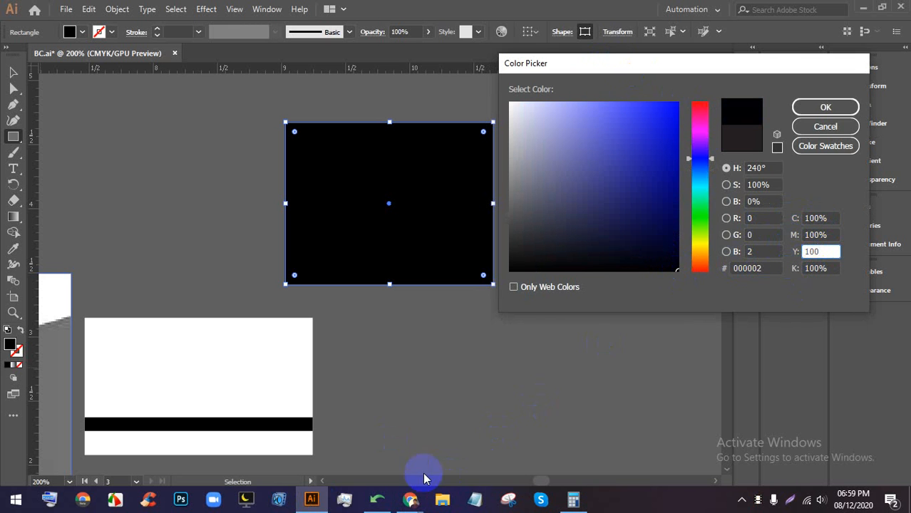
{"action": "left_click", "coordinate": [411, 498]}
{"action": "left_click", "coordinate": [342, 430]}
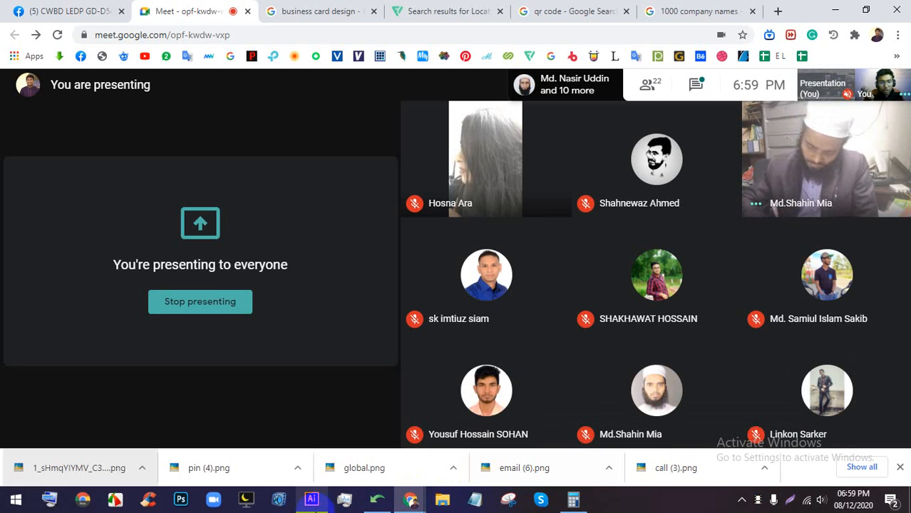
{"action": "left_click", "coordinate": [311, 499]}
{"action": "left_click", "coordinate": [821, 252]}
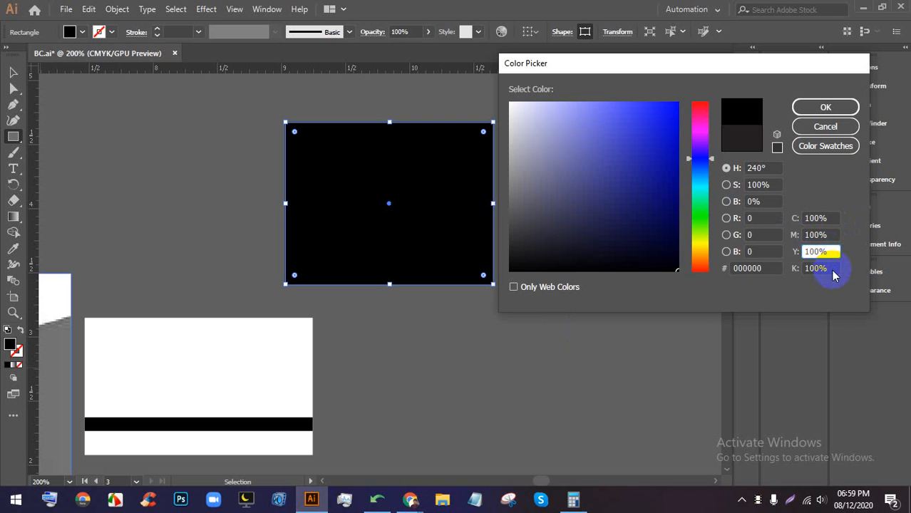
{"action": "left_click", "coordinate": [826, 268]}
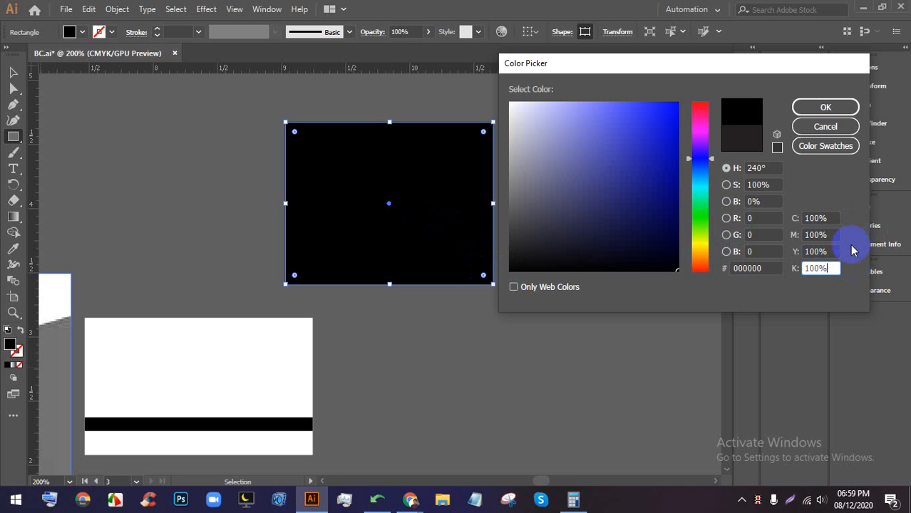
- Set cyan, magenta and yellow to 0% in the Color Picker, keeping black at 100%
{"action": "left_click", "coordinate": [820, 218]}
{"action": "type", "text": "0"}
{"action": "key", "text": "Tab"}
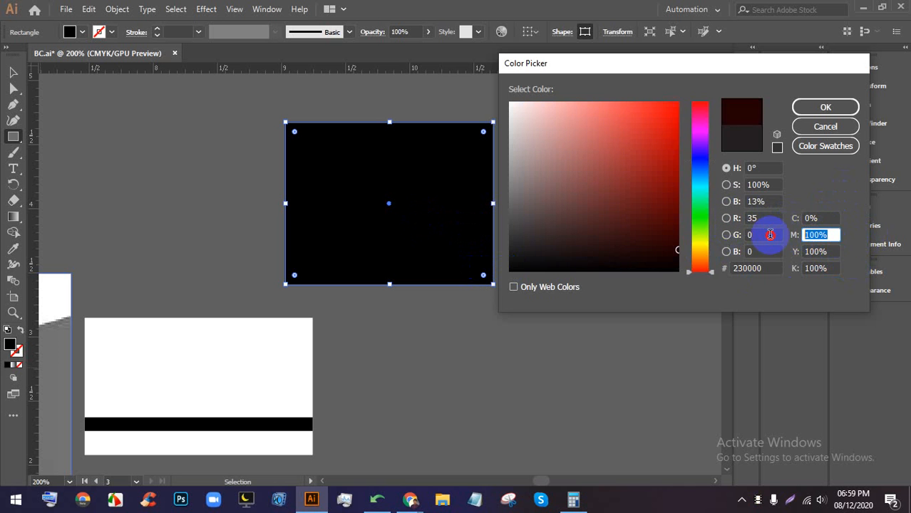
{"action": "type", "text": "0"}
{"action": "key", "text": "Tab"}
{"action": "type", "text": "0"}
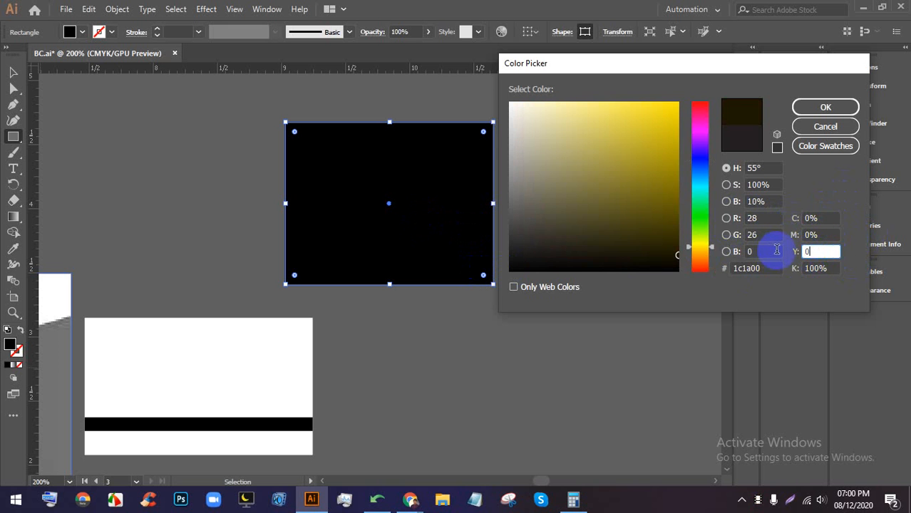
{"action": "left_click", "coordinate": [811, 273]}
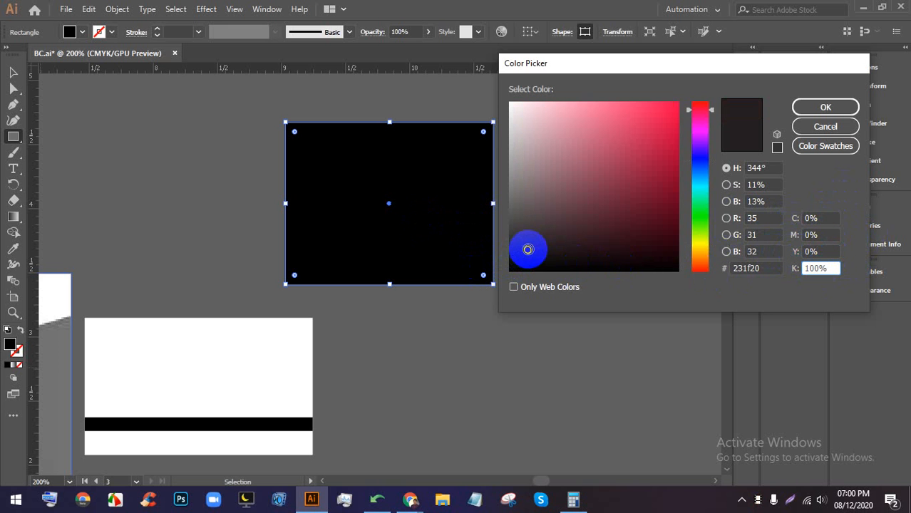
- Check the Meet presentation, confirm K stays at 100% in the picker, then return to Meet
{"action": "left_click", "coordinate": [403, 503]}
{"action": "left_click", "coordinate": [356, 445]}
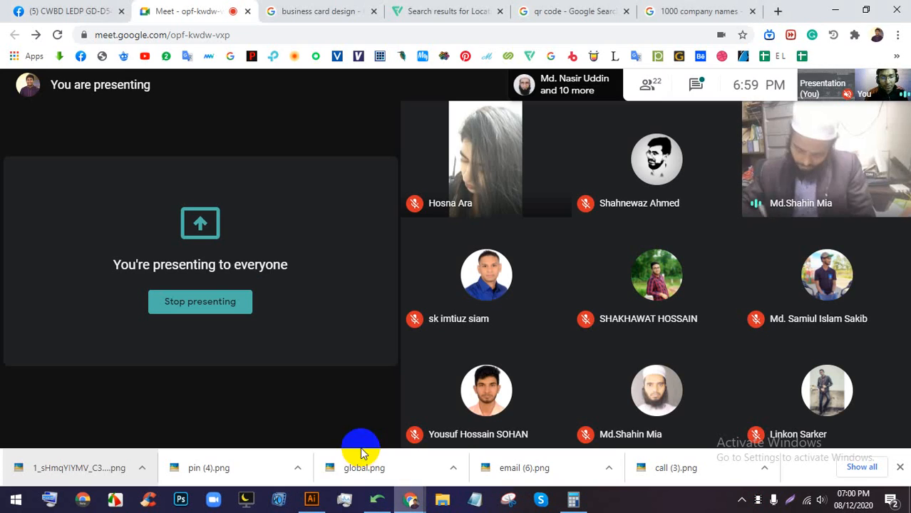
{"action": "left_click", "coordinate": [317, 499]}
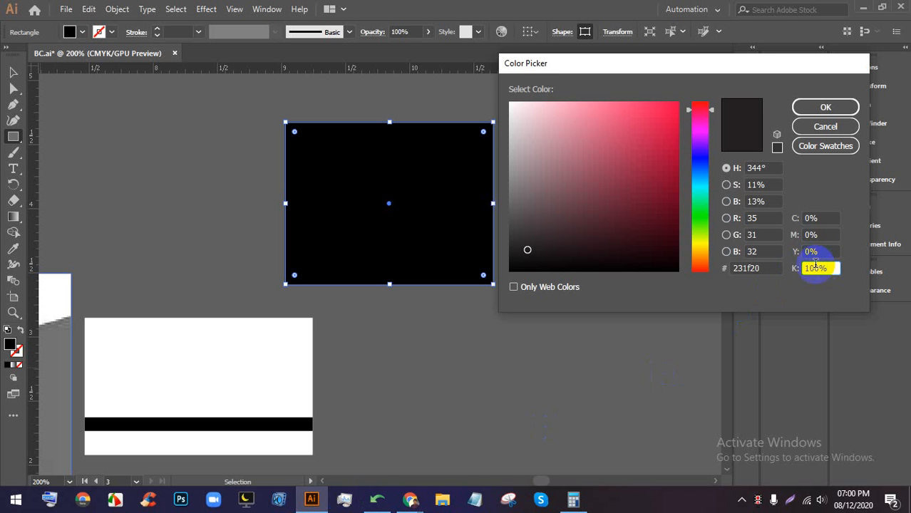
{"action": "left_click", "coordinate": [410, 499]}
{"action": "left_click", "coordinate": [335, 452]}
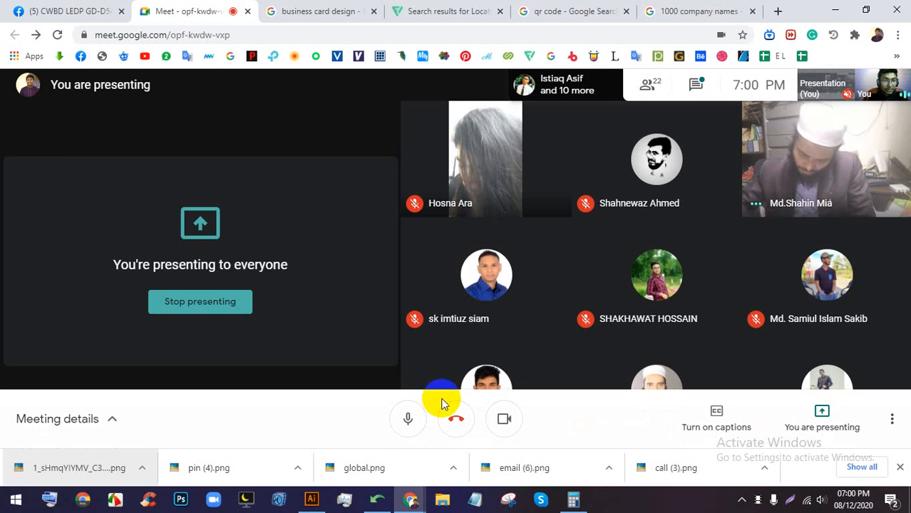
{"action": "left_click", "coordinate": [312, 498]}
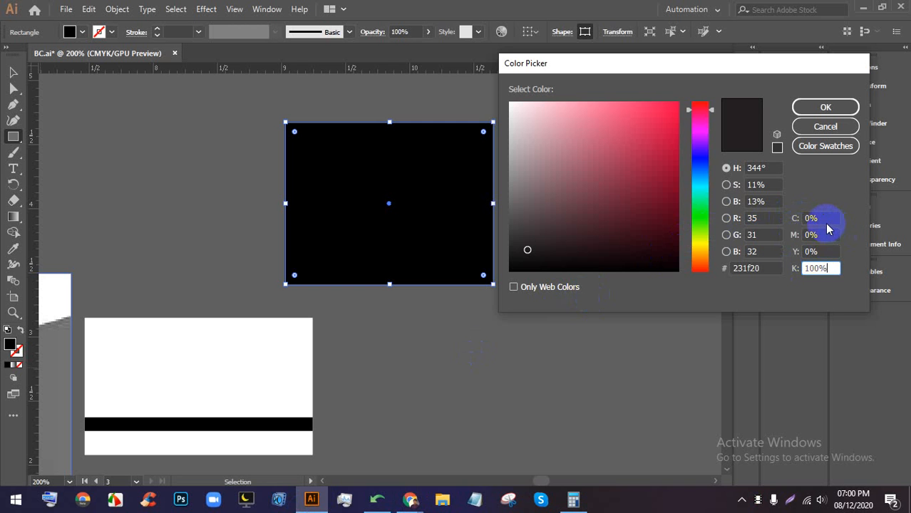
{"action": "double_click", "coordinate": [814, 269]}
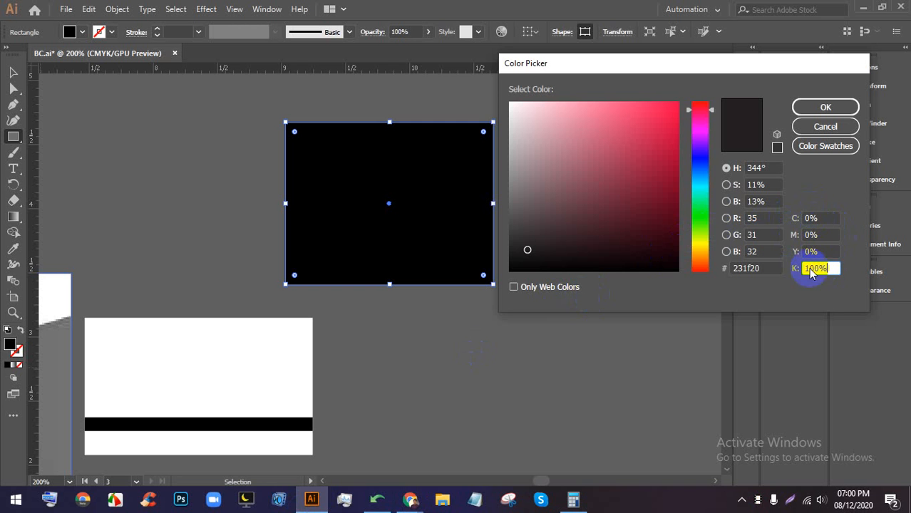
{"action": "mouse_move", "coordinate": [408, 495]}
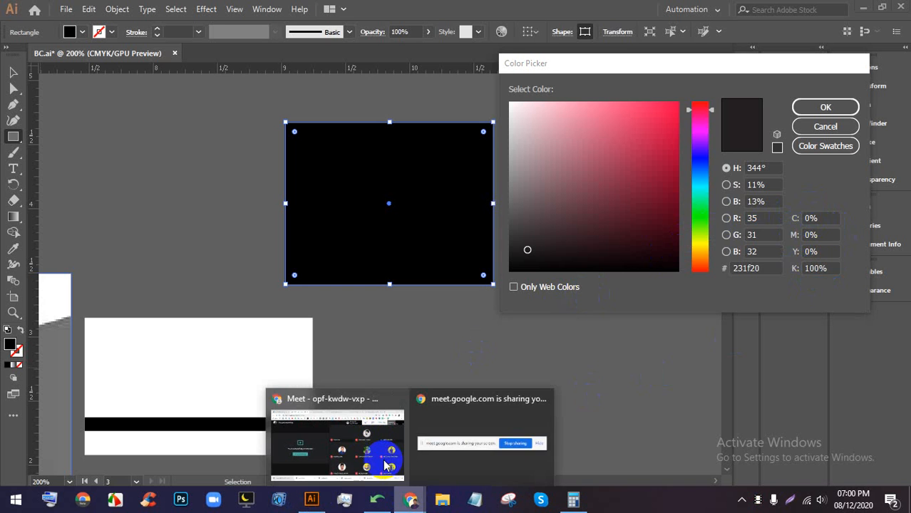
{"action": "left_click", "coordinate": [369, 446]}
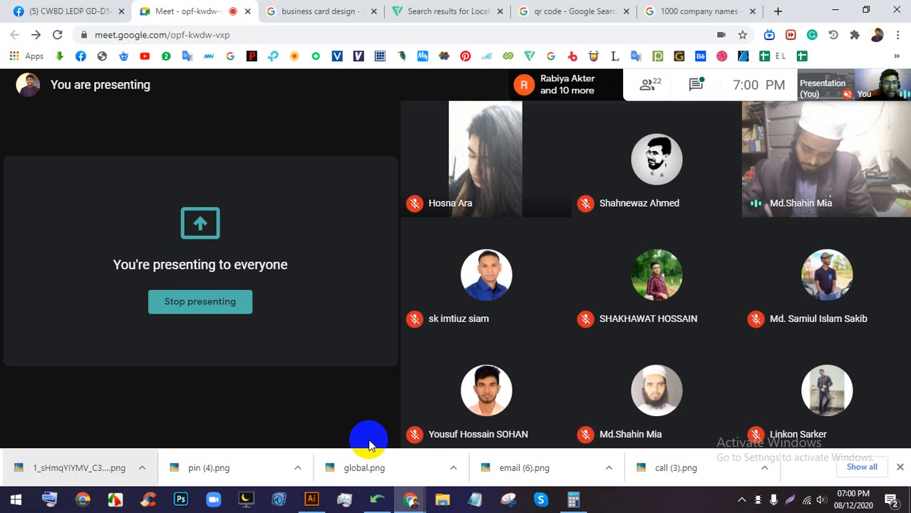
- Open and close the Meet chat, dismiss Chrome's downloads bar, then return to Illustrator's picker
{"action": "left_click", "coordinate": [690, 85]}
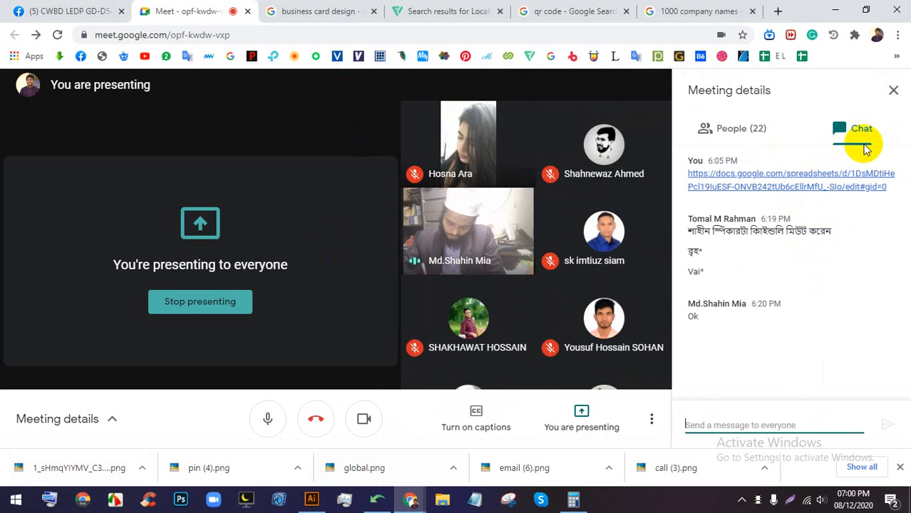
{"action": "left_click", "coordinate": [895, 92]}
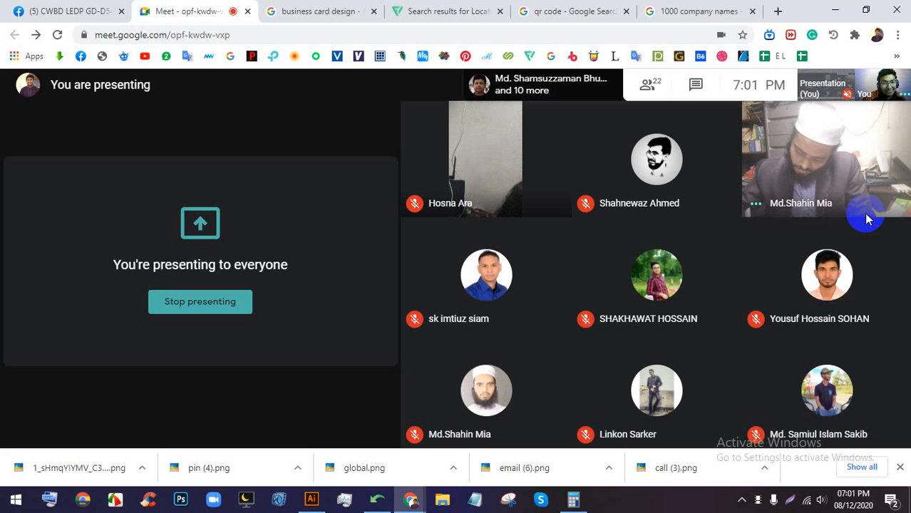
{"action": "left_click", "coordinate": [900, 468]}
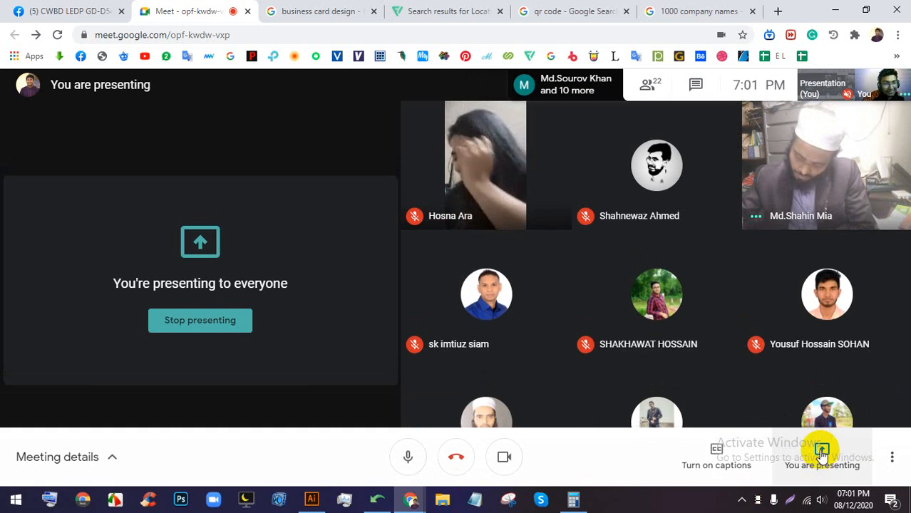
{"action": "left_click", "coordinate": [822, 452]}
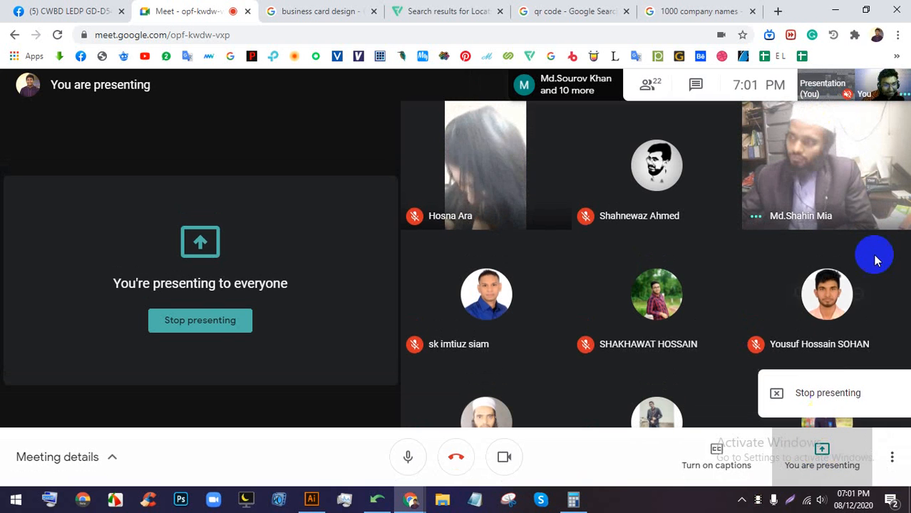
{"action": "left_click", "coordinate": [645, 504]}
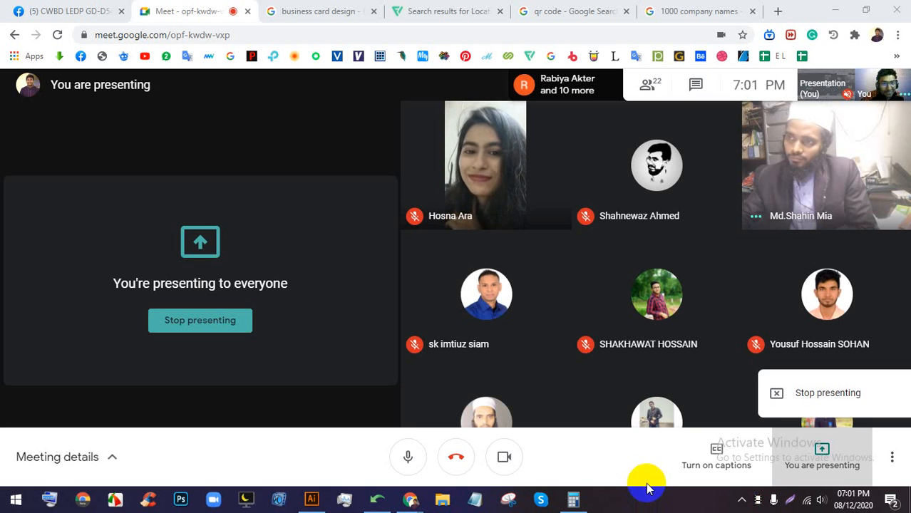
{"action": "left_click", "coordinate": [310, 499]}
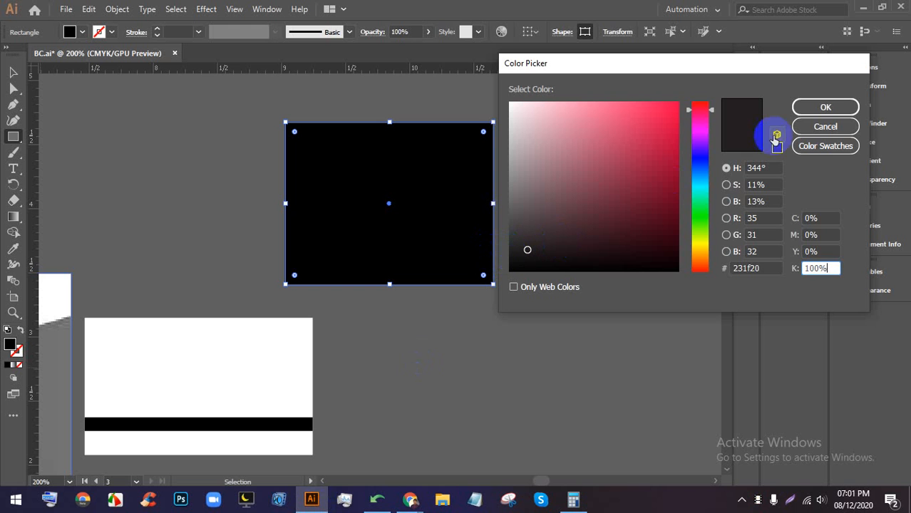
- Cancel the Color Picker, leaving the rectangle's 0/0/0/100 black fill, and pan toward the cards
{"action": "left_click", "coordinate": [817, 133]}
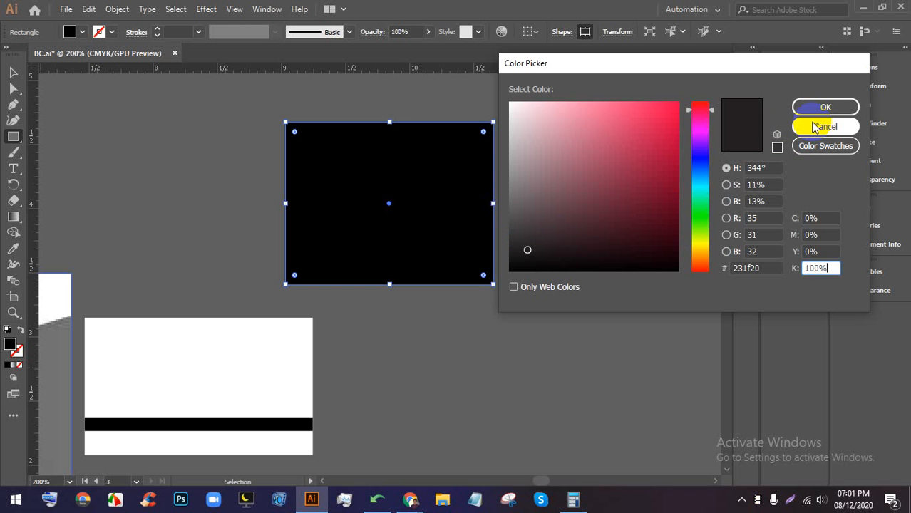
{"action": "left_click", "coordinate": [830, 128]}
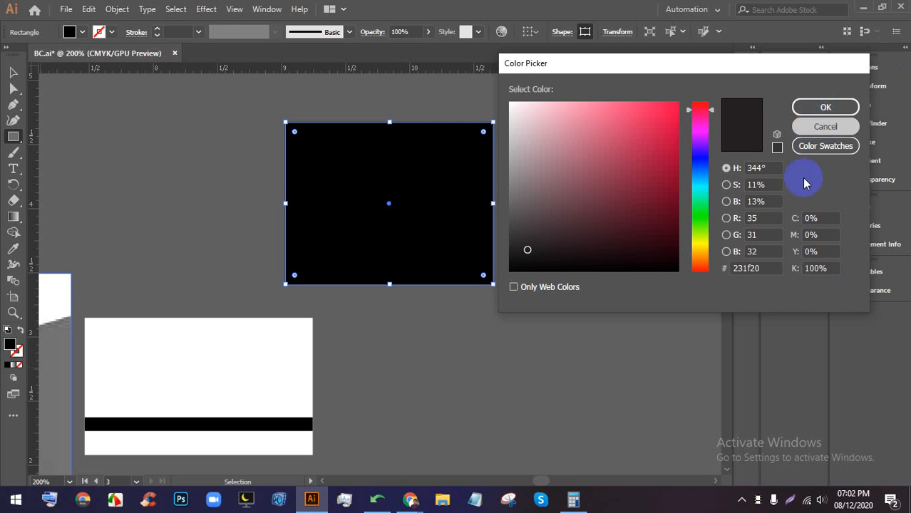
{"action": "key", "text": "space"}
{"action": "left_click_drag", "start_coordinate": [350, 363], "coordinate": [656, 223]}
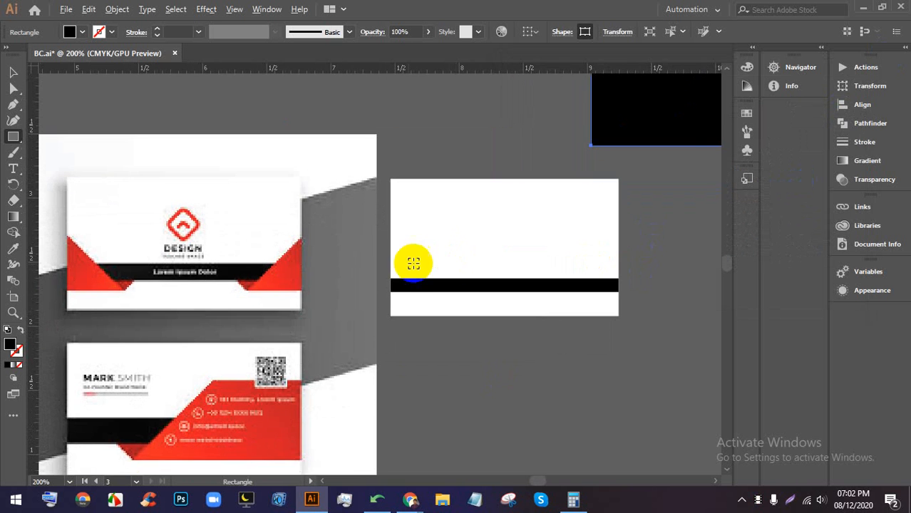
- Zoom and pan until the red reference card and the new card show side by side
{"action": "scroll", "coordinate": [410, 264], "scroll_direction": "down", "scroll_amount": 1}
{"action": "scroll", "coordinate": [353, 276], "scroll_direction": "up", "scroll_amount": 1}
{"action": "scroll", "coordinate": [409, 312], "scroll_direction": "up", "scroll_amount": 1}
{"action": "left_click_drag", "start_coordinate": [524, 274], "coordinate": [205, 306]}
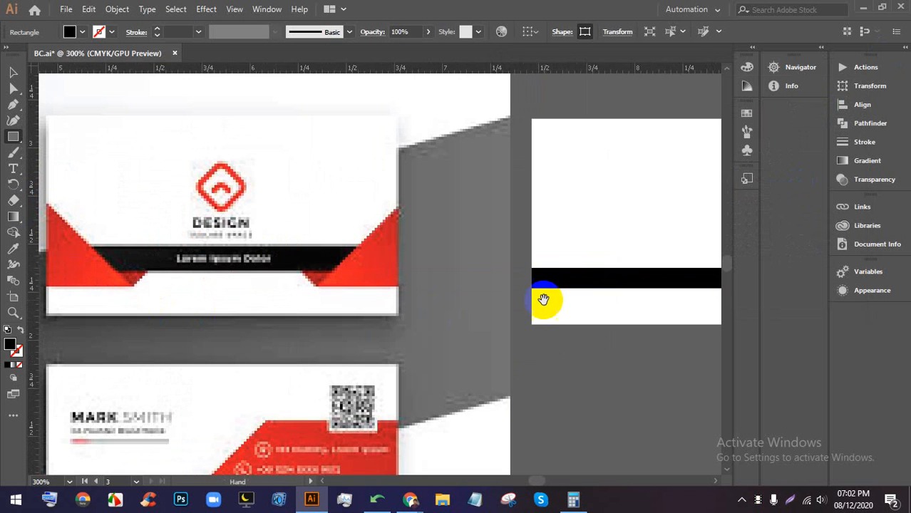
{"action": "left_click_drag", "start_coordinate": [544, 300], "coordinate": [514, 296]}
{"action": "scroll", "coordinate": [520, 296], "scroll_direction": "down", "scroll_amount": 1}
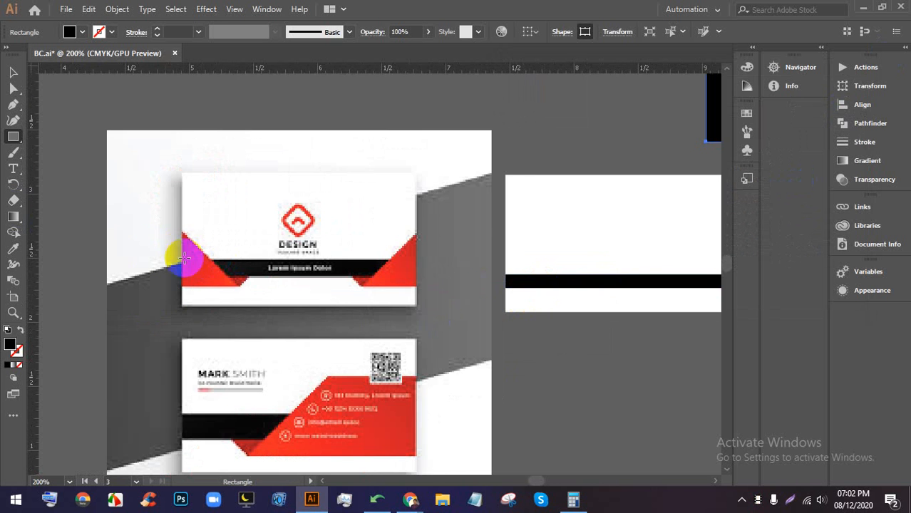
{"action": "left_click_drag", "start_coordinate": [546, 261], "coordinate": [514, 259]}
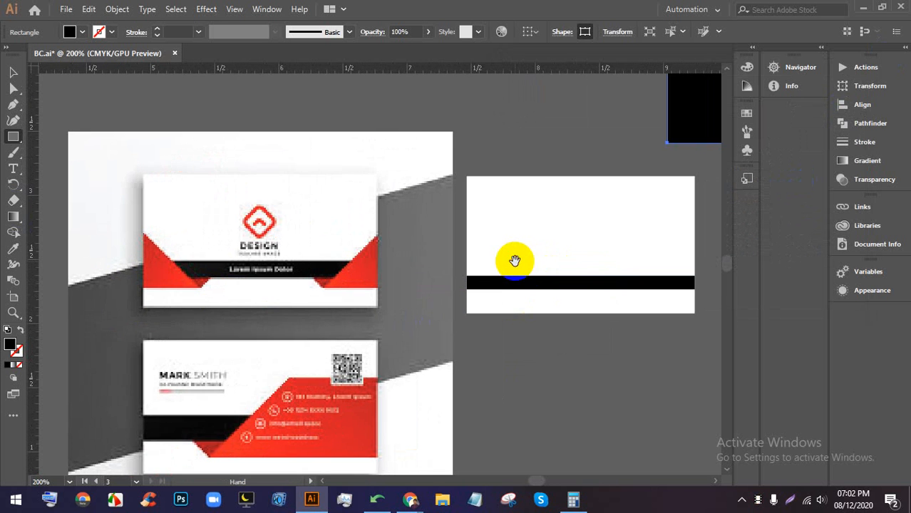
{"action": "scroll", "coordinate": [531, 267], "scroll_direction": "up", "scroll_amount": 1}
{"action": "left_click_drag", "start_coordinate": [258, 264], "coordinate": [429, 284]}
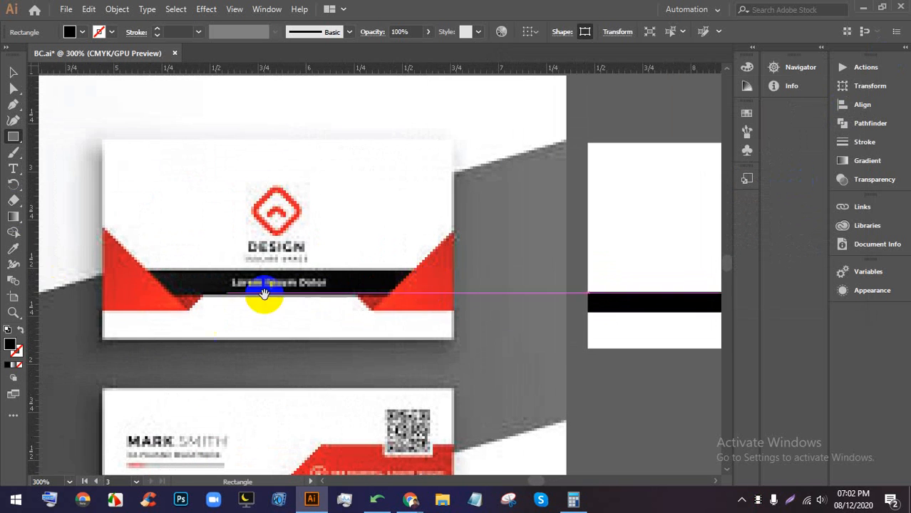
{"action": "left_click_drag", "start_coordinate": [506, 315], "coordinate": [427, 314]}
{"action": "scroll", "coordinate": [427, 311], "scroll_direction": "down", "scroll_amount": 1}
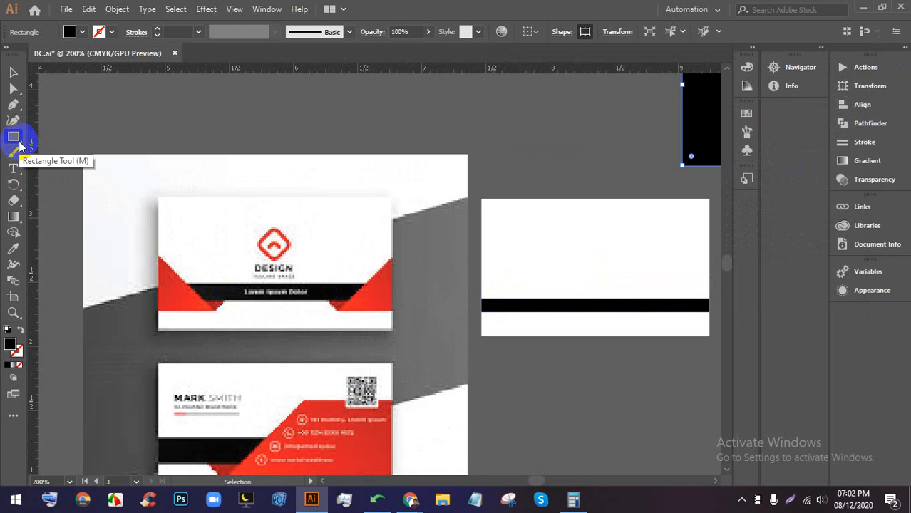
{"action": "left_click", "coordinate": [15, 107]}
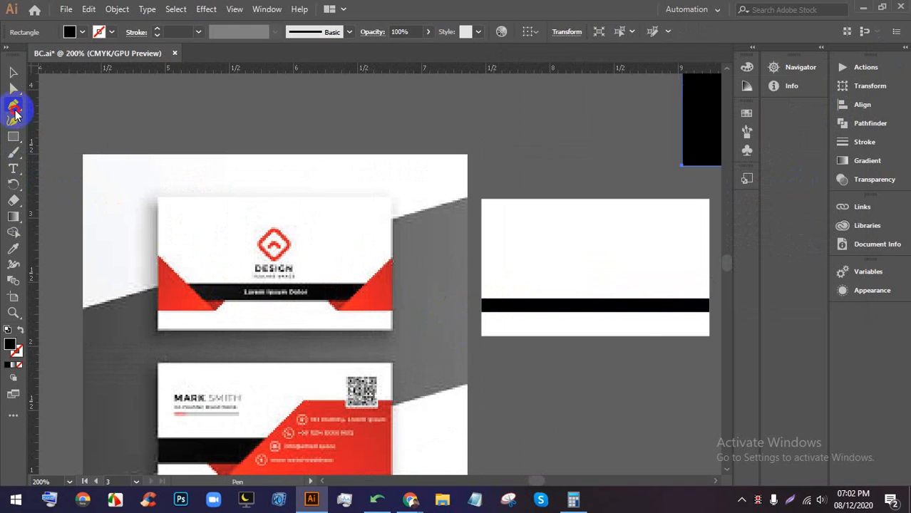
{"action": "left_click", "coordinate": [481, 263]}
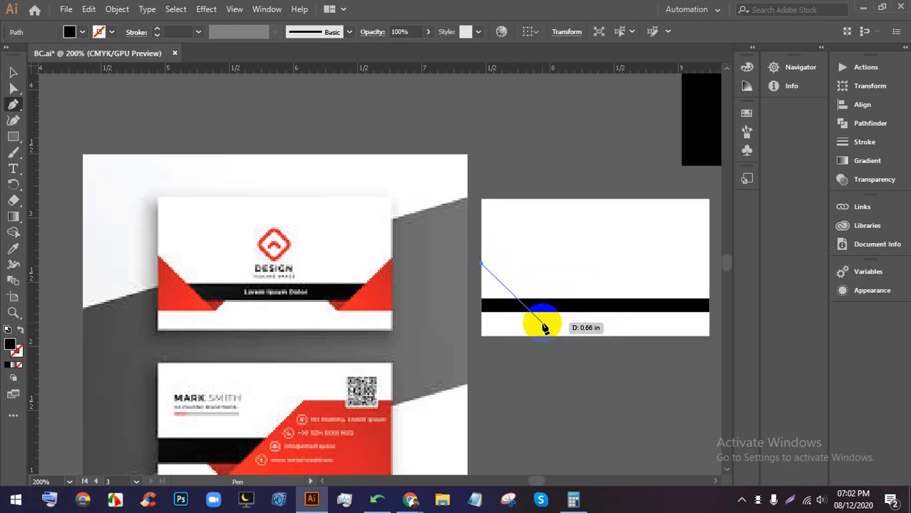
{"action": "left_click", "coordinate": [543, 325]}
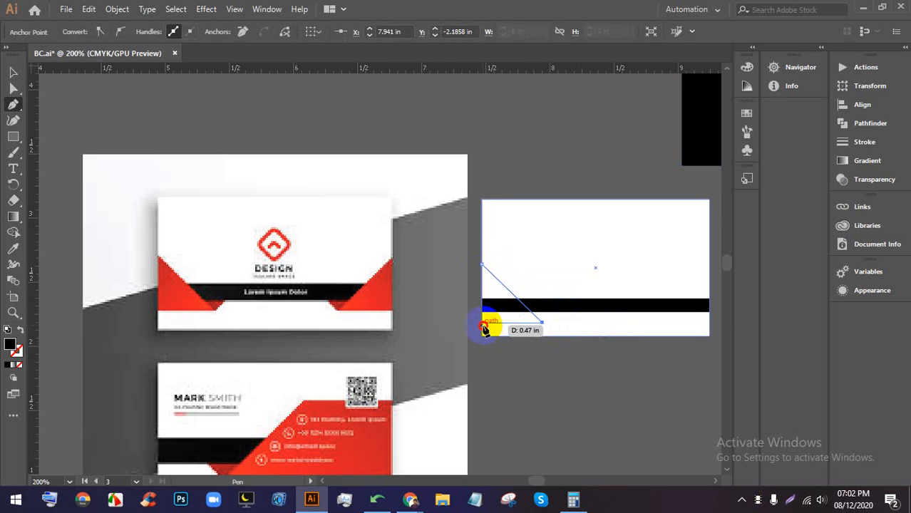
{"action": "left_click", "coordinate": [482, 326]}
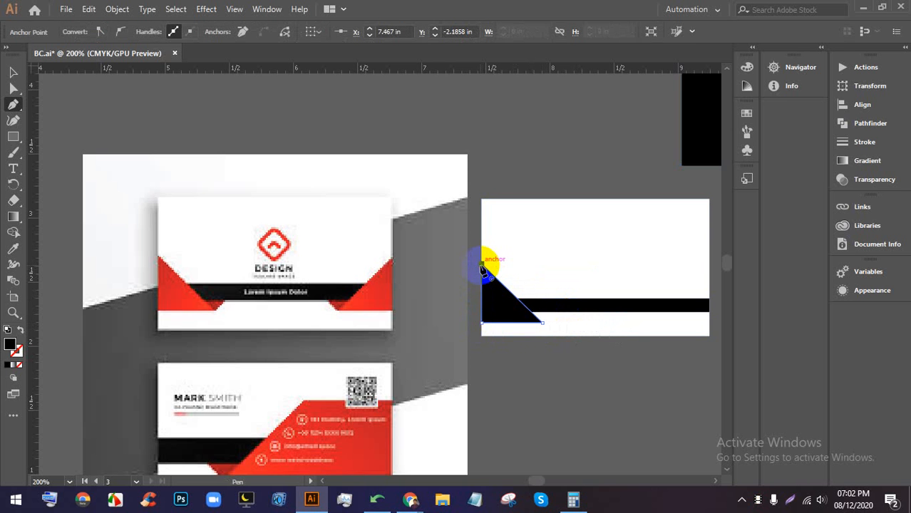
{"action": "left_click", "coordinate": [482, 265]}
{"action": "left_click", "coordinate": [13, 72]}
{"action": "left_click", "coordinate": [548, 214]}
{"action": "left_click", "coordinate": [500, 278]}
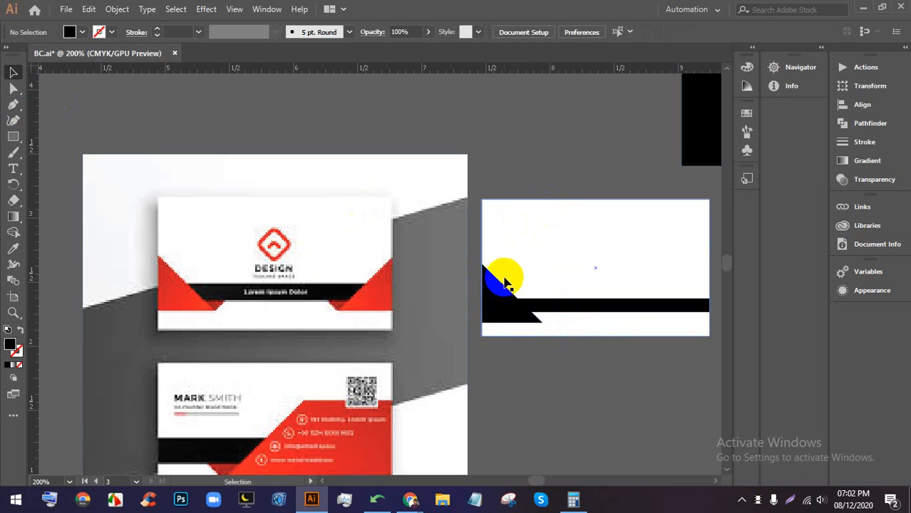
{"action": "left_click", "coordinate": [9, 250]}
{"action": "left_click", "coordinate": [166, 279]}
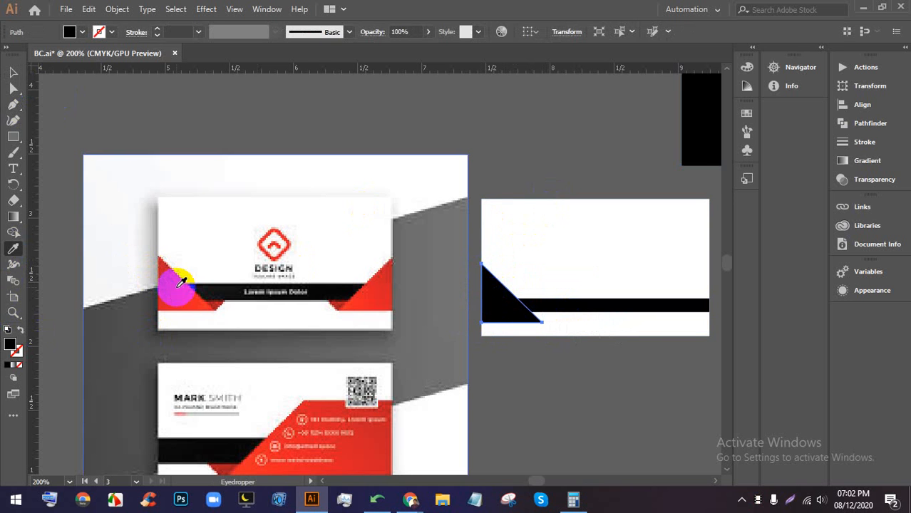
{"action": "left_click", "coordinate": [587, 359]}
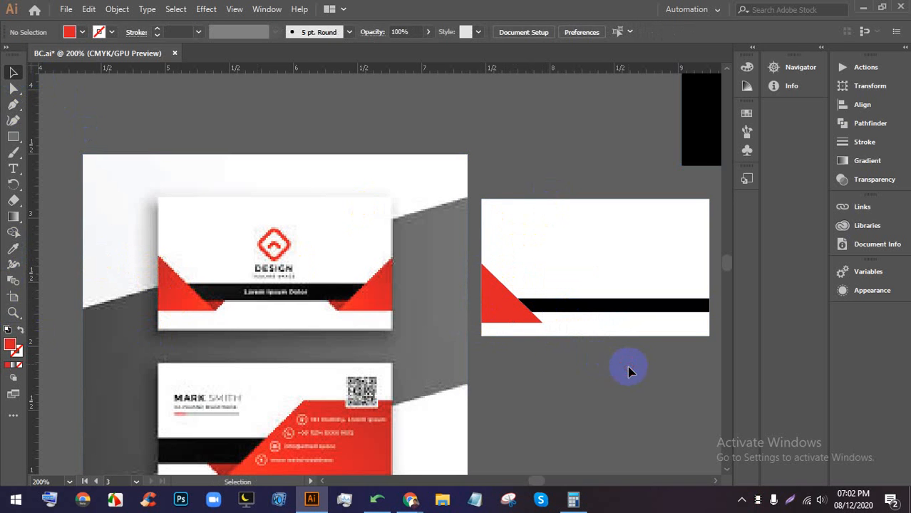
{"action": "left_click", "coordinate": [500, 311]}
{"action": "scroll", "coordinate": [585, 342], "scroll_direction": "up", "scroll_amount": 2}
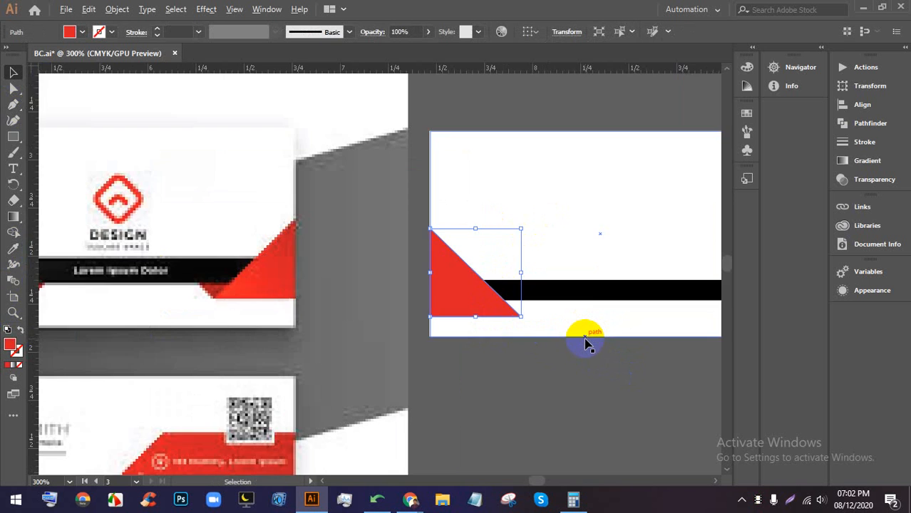
{"action": "left_click", "coordinate": [589, 379]}
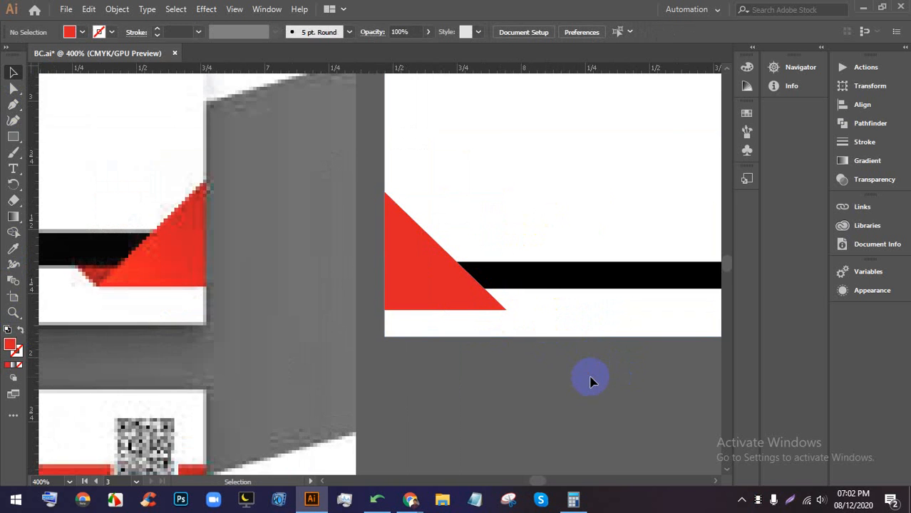
{"action": "scroll", "coordinate": [591, 374], "scroll_direction": "down", "scroll_amount": 1}
{"action": "scroll", "coordinate": [590, 373], "scroll_direction": "up", "scroll_amount": 2}
- Draw a small Pen-tool triangle under the black band at the red triangle's tip
{"action": "left_click_drag", "start_coordinate": [540, 367], "coordinate": [716, 401]}
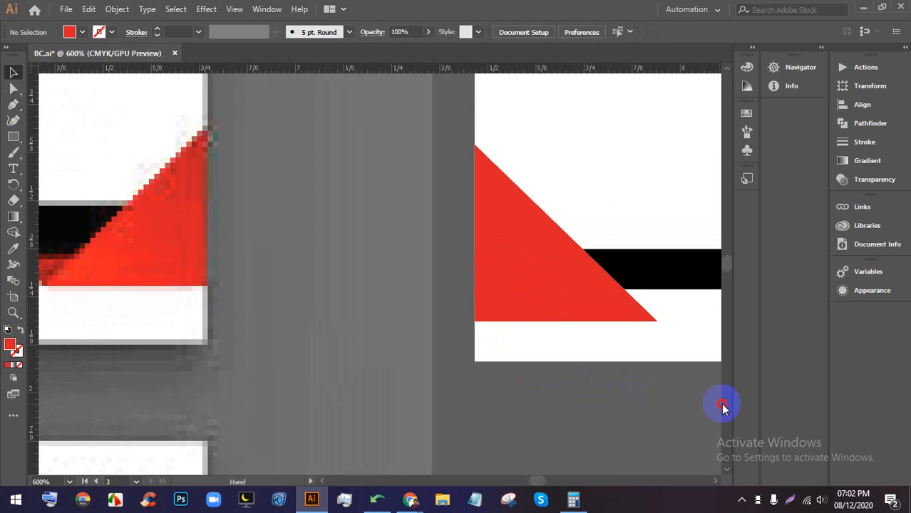
{"action": "scroll", "coordinate": [694, 393], "scroll_direction": "down", "scroll_amount": 1}
{"action": "left_click_drag", "start_coordinate": [602, 354], "coordinate": [577, 351]}
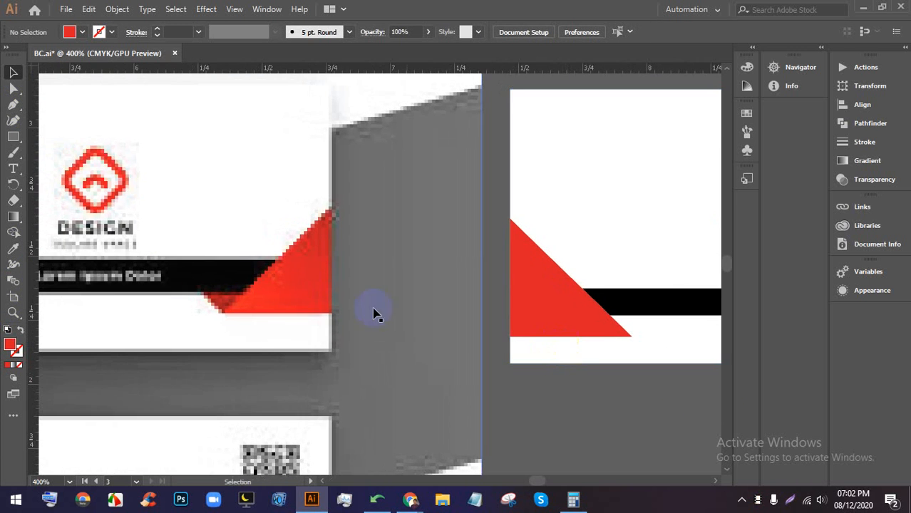
{"action": "left_click", "coordinate": [12, 105]}
{"action": "left_click", "coordinate": [612, 326]}
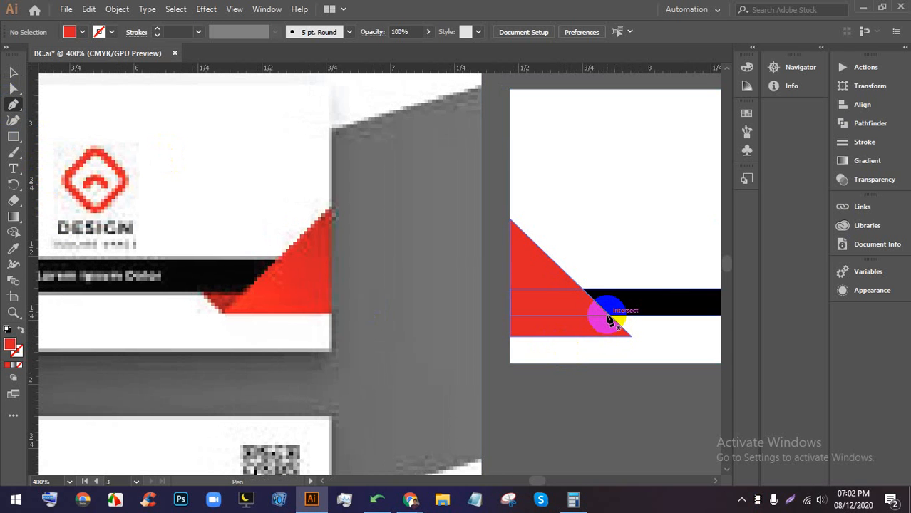
{"action": "left_click", "coordinate": [605, 315]}
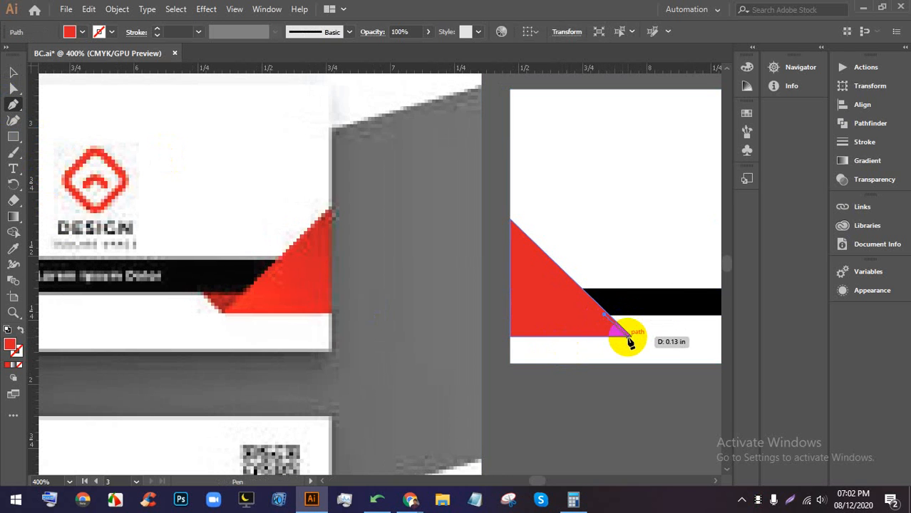
{"action": "left_click_drag", "start_coordinate": [631, 336], "coordinate": [605, 317]}
{"action": "left_click", "coordinate": [13, 72]}
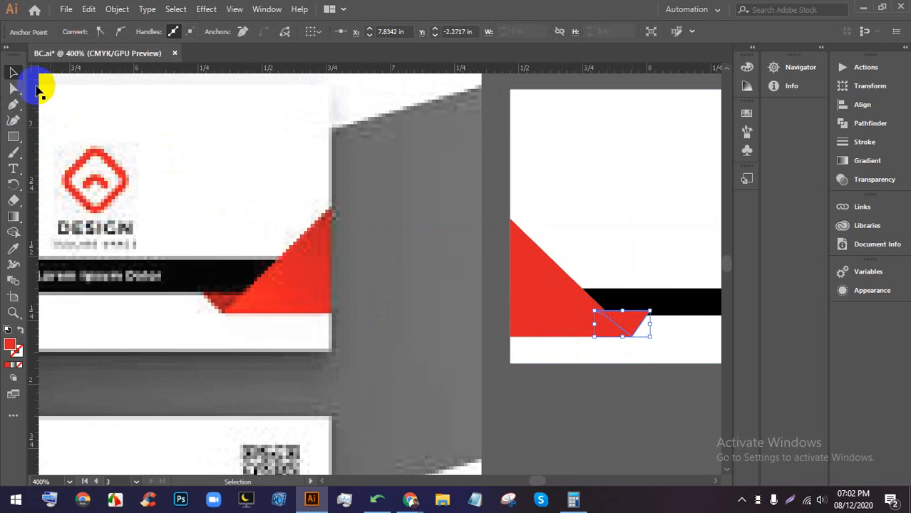
- Fill the small triangle with dark red #9e0e19
{"action": "left_click", "coordinate": [630, 322]}
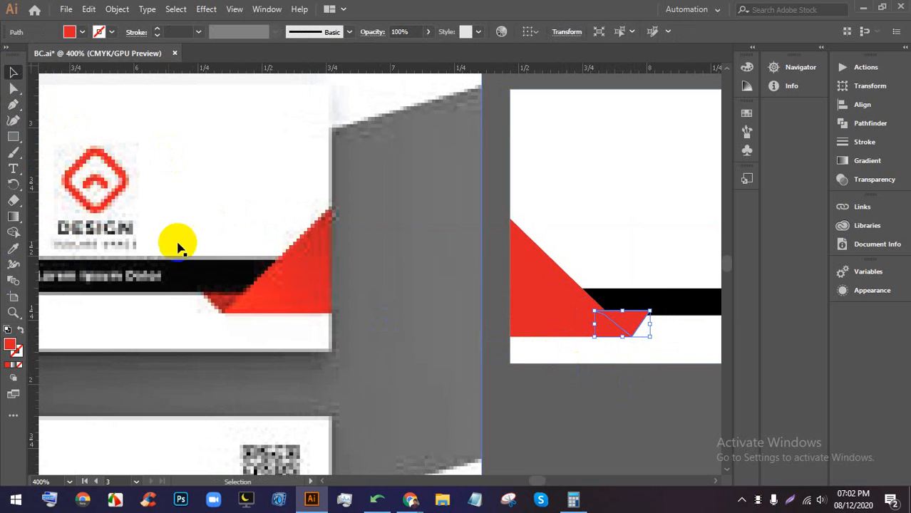
{"action": "double_click", "coordinate": [10, 346]}
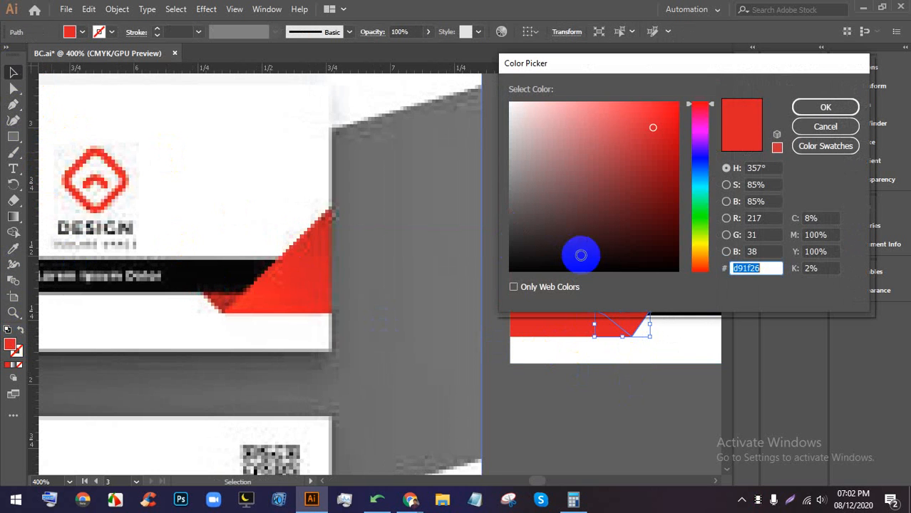
{"action": "left_click", "coordinate": [663, 165]}
{"action": "left_click", "coordinate": [800, 107]}
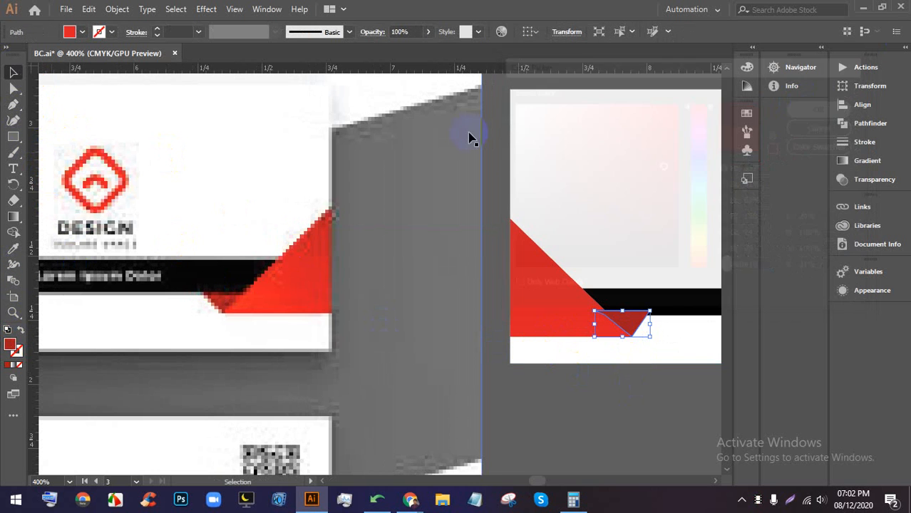
{"action": "left_click", "coordinate": [647, 436]}
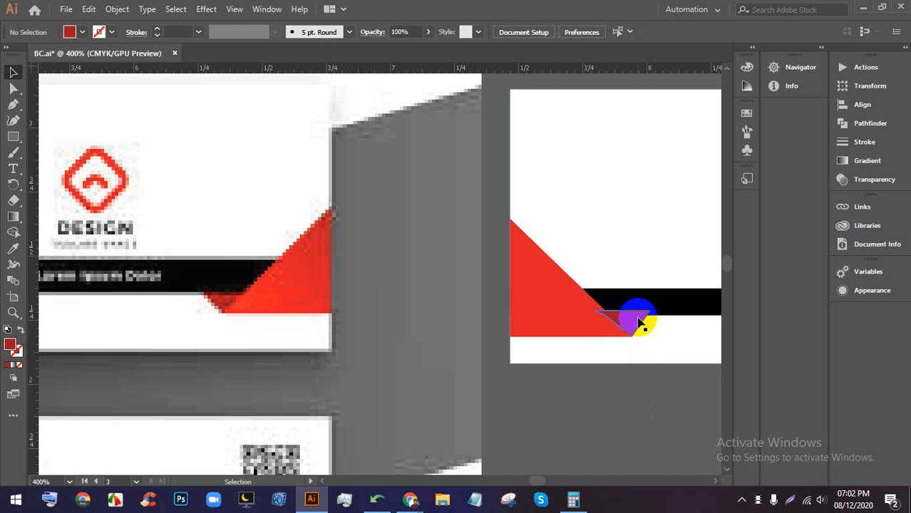
- Select the red triangle and its dark red fold together, grouping them and then undoing the group
{"action": "left_click", "coordinate": [640, 323]}
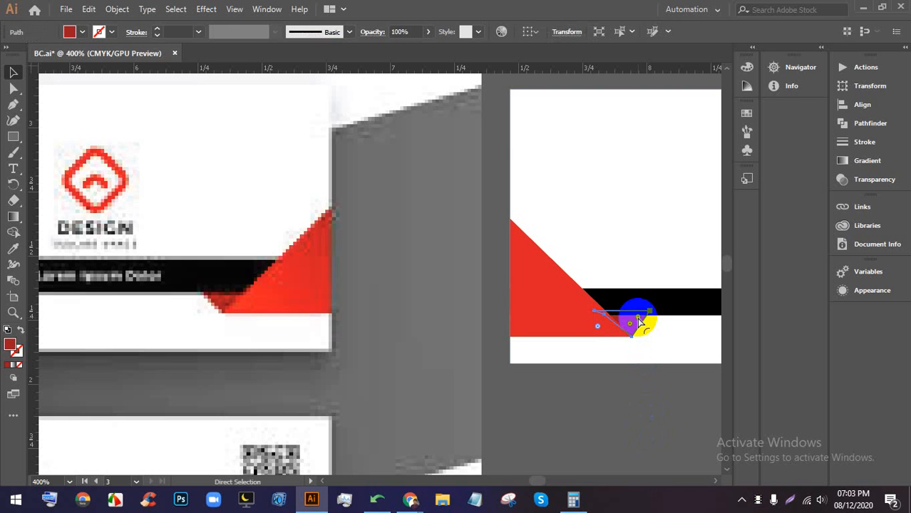
{"action": "left_click", "coordinate": [658, 428]}
{"action": "scroll", "coordinate": [695, 359], "scroll_direction": "up", "scroll_amount": 3}
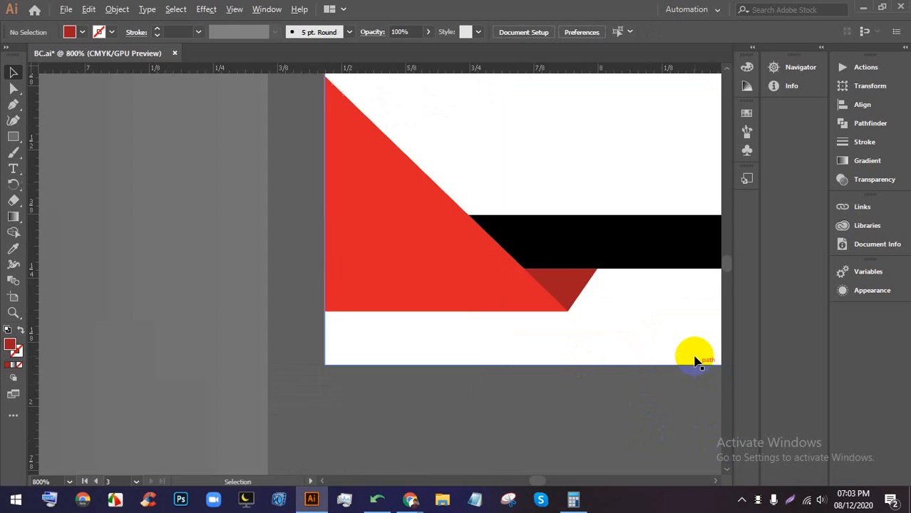
{"action": "scroll", "coordinate": [515, 259], "scroll_direction": "up", "scroll_amount": 1}
{"action": "scroll", "coordinate": [524, 347], "scroll_direction": "down", "scroll_amount": 4}
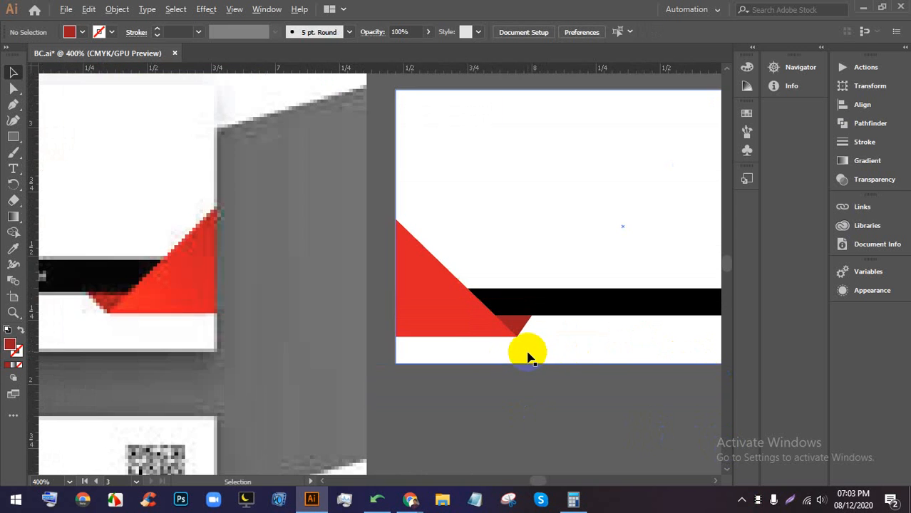
{"action": "left_click_drag", "start_coordinate": [647, 408], "coordinate": [585, 411]}
{"action": "scroll", "coordinate": [539, 375], "scroll_direction": "down", "scroll_amount": 2}
{"action": "left_click", "coordinate": [488, 348]}
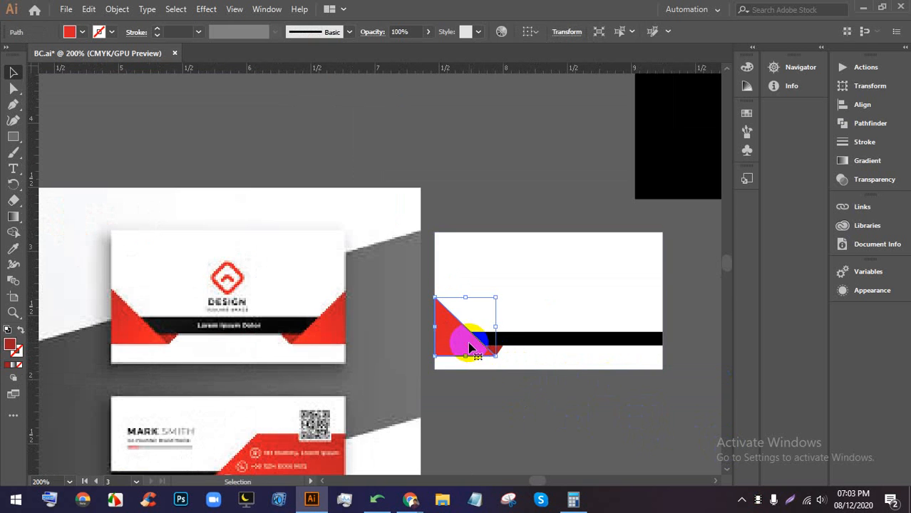
{"action": "scroll", "coordinate": [501, 351], "scroll_direction": "up", "scroll_amount": 3}
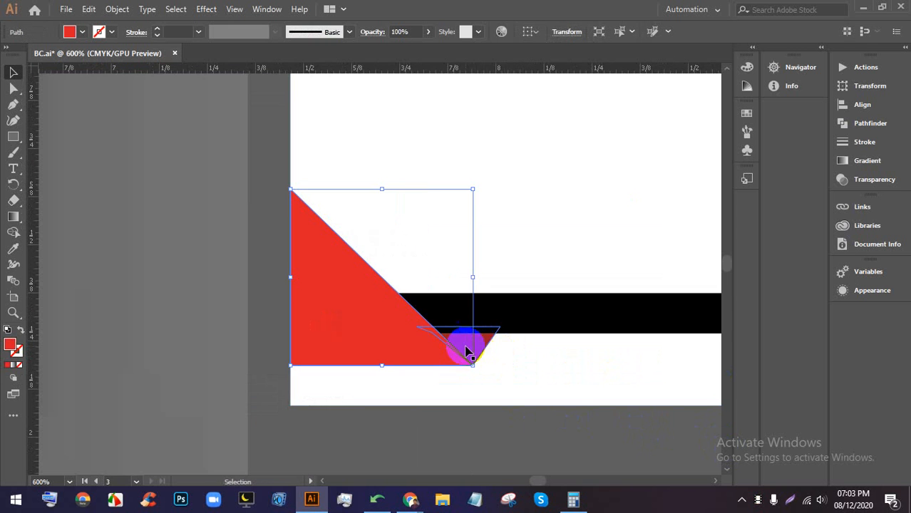
{"action": "left_click", "coordinate": [484, 345]}
{"action": "left_click", "coordinate": [358, 335], "text": "shift"}
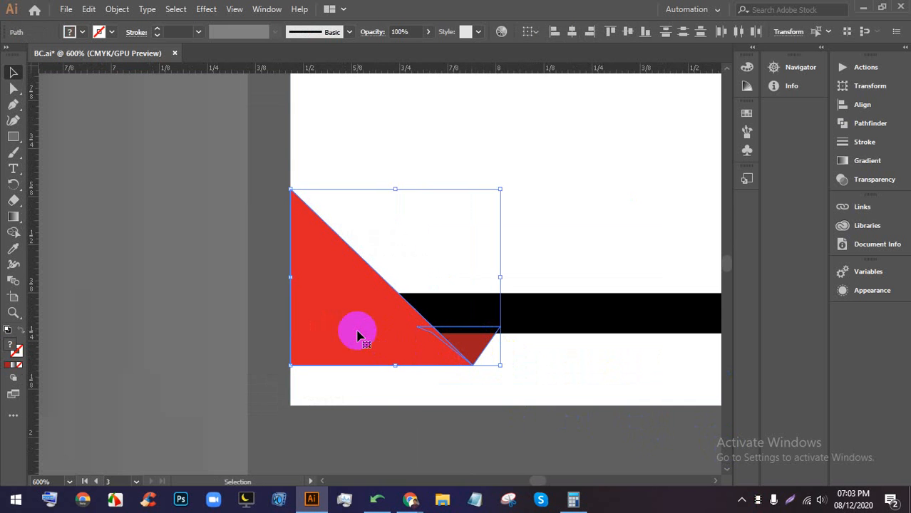
{"action": "key", "text": "ctrl+g"}
{"action": "key", "text": "v"}
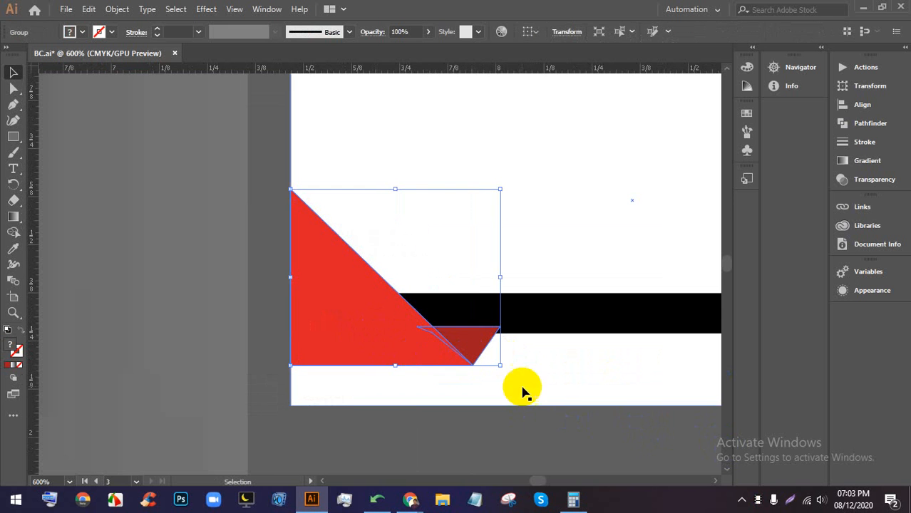
{"action": "left_click", "coordinate": [519, 436]}
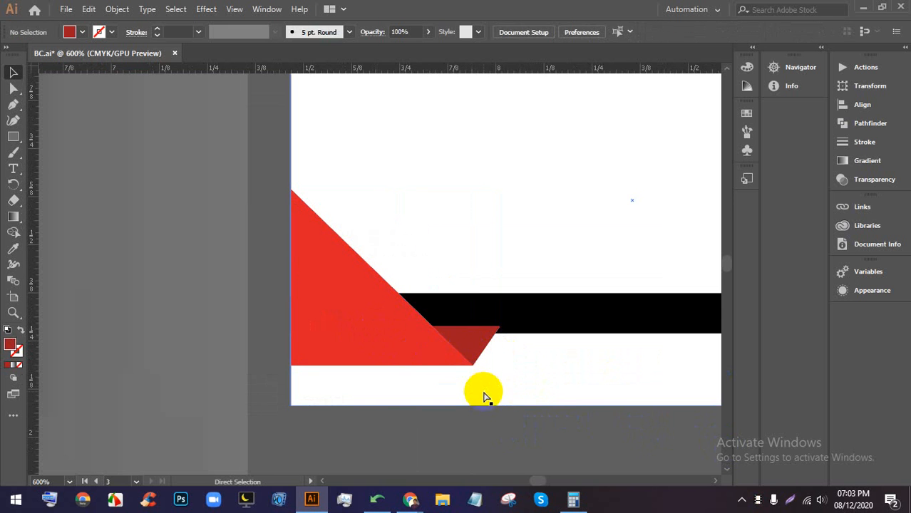
{"action": "key", "text": "ctrl+z"}
- Reselect both triangles and duplicate them rightward along the black band
{"action": "left_click", "coordinate": [502, 422]}
{"action": "left_click", "coordinate": [468, 353]}
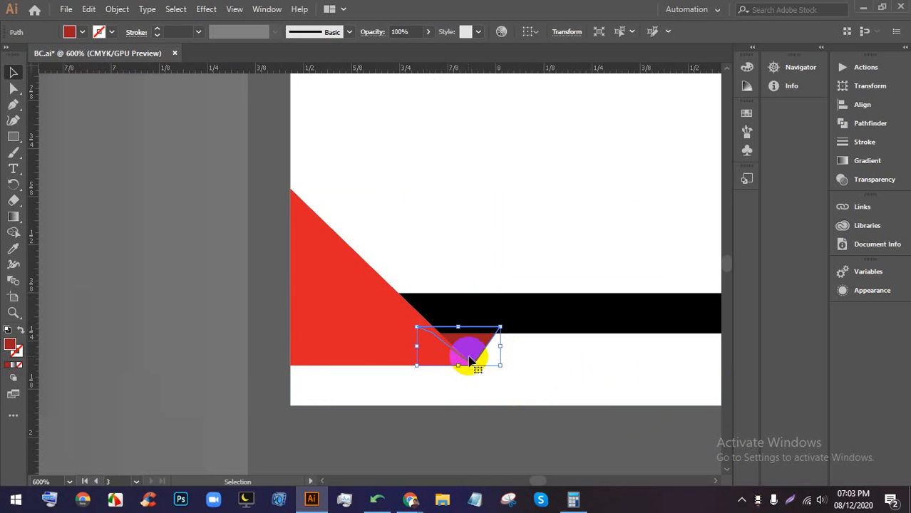
{"action": "left_click", "coordinate": [350, 319], "text": "shift"}
{"action": "scroll", "coordinate": [350, 320], "scroll_direction": "down", "scroll_amount": 3}
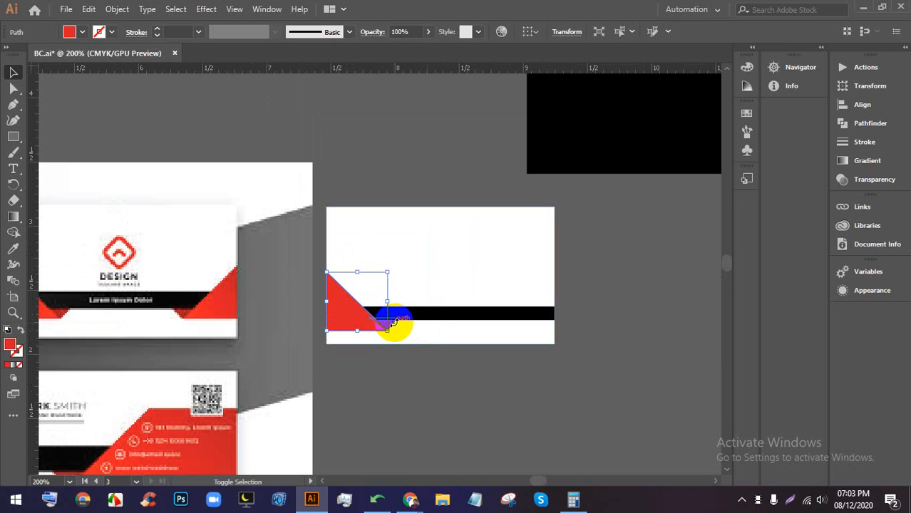
{"action": "scroll", "coordinate": [385, 326], "scroll_direction": "up", "scroll_amount": 2}
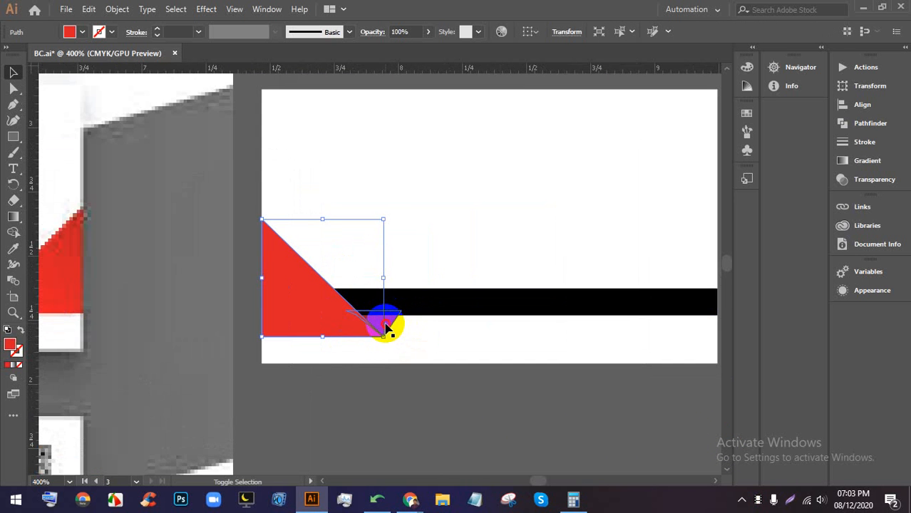
{"action": "scroll", "coordinate": [341, 306], "scroll_direction": "down", "scroll_amount": 2}
{"action": "left_click_drag", "start_coordinate": [325, 304], "coordinate": [475, 310]}
{"action": "scroll", "coordinate": [476, 310], "scroll_direction": "up", "scroll_amount": 2}
{"action": "right_click", "coordinate": [481, 313]}
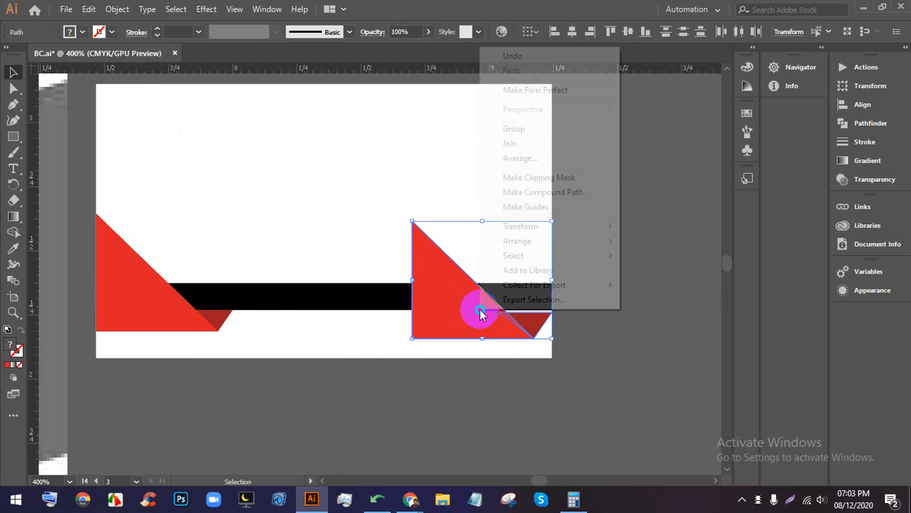
{"action": "mouse_move", "coordinate": [524, 243]}
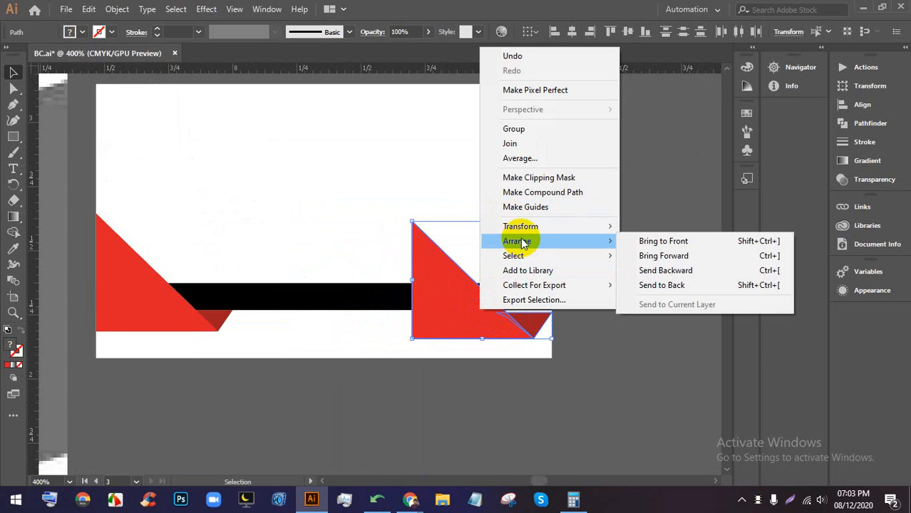
{"action": "mouse_move", "coordinate": [531, 227]}
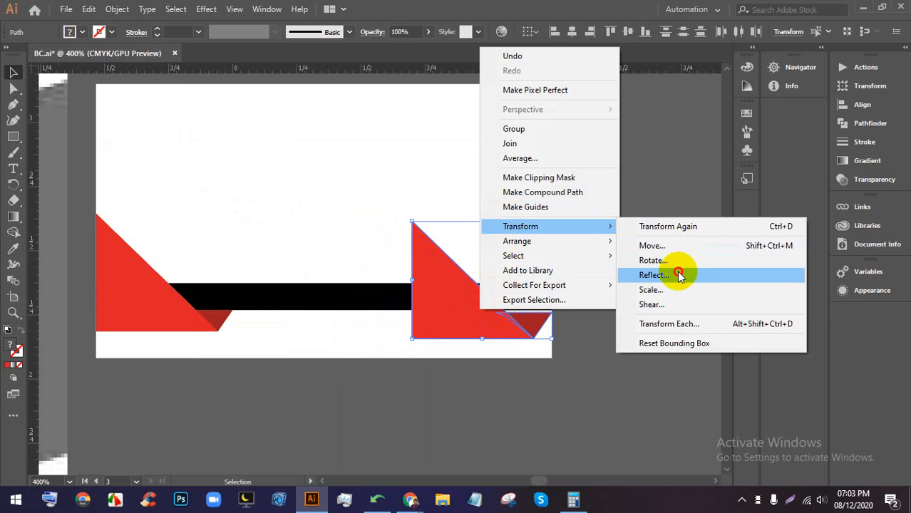
{"action": "left_click", "coordinate": [678, 274]}
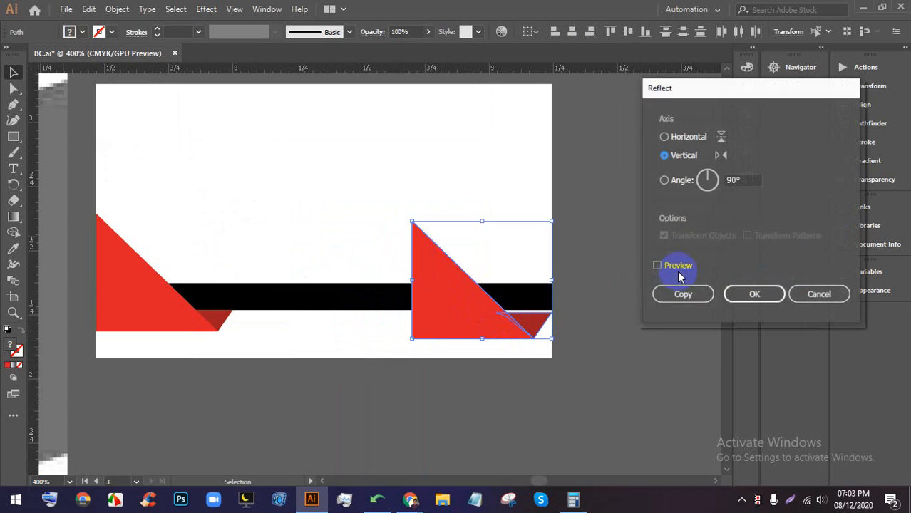
{"action": "left_click", "coordinate": [736, 296]}
{"action": "left_click", "coordinate": [688, 330]}
{"action": "left_click_drag", "start_coordinate": [548, 325], "coordinate": [526, 325]}
{"action": "key", "text": "ctrl+z"}
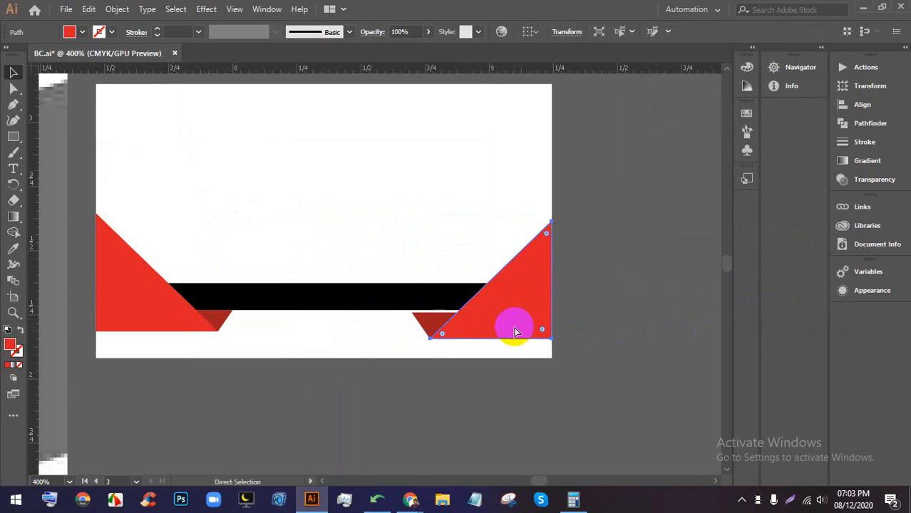
{"action": "left_click", "coordinate": [426, 327], "text": "shift"}
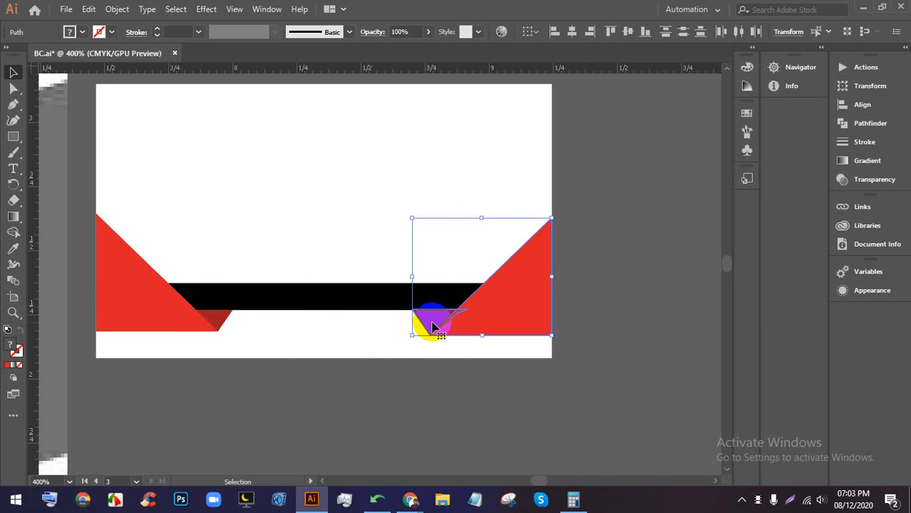
{"action": "left_click", "coordinate": [665, 339]}
{"action": "scroll", "coordinate": [517, 328], "scroll_direction": "up", "scroll_amount": 2}
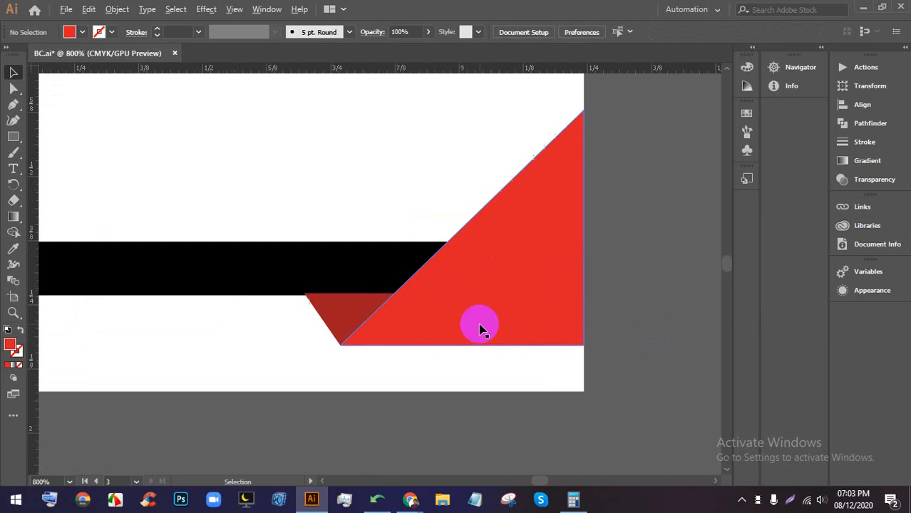
{"action": "scroll", "coordinate": [692, 300], "scroll_direction": "down", "scroll_amount": 3}
{"action": "scroll", "coordinate": [706, 338], "scroll_direction": "down", "scroll_amount": 1}
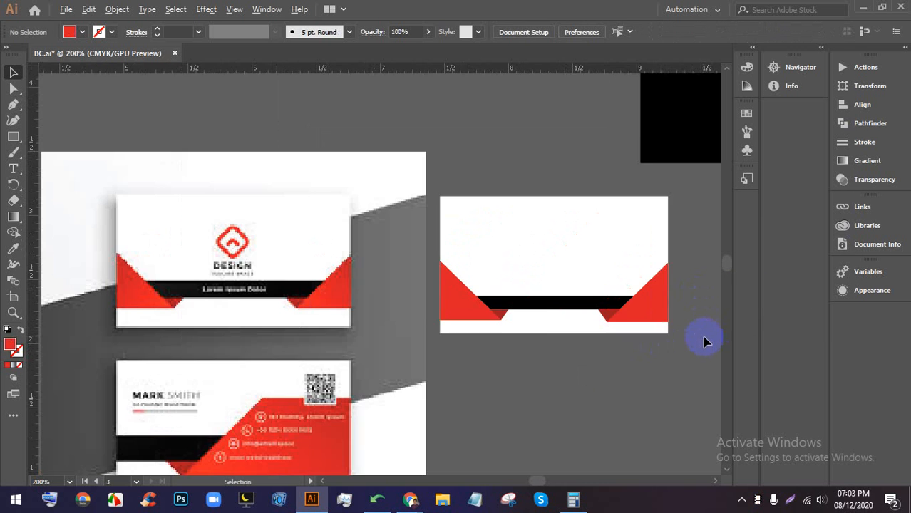
{"action": "scroll", "coordinate": [270, 282], "scroll_direction": "down", "scroll_amount": 1}
{"action": "scroll", "coordinate": [268, 279], "scroll_direction": "down", "scroll_amount": 2}
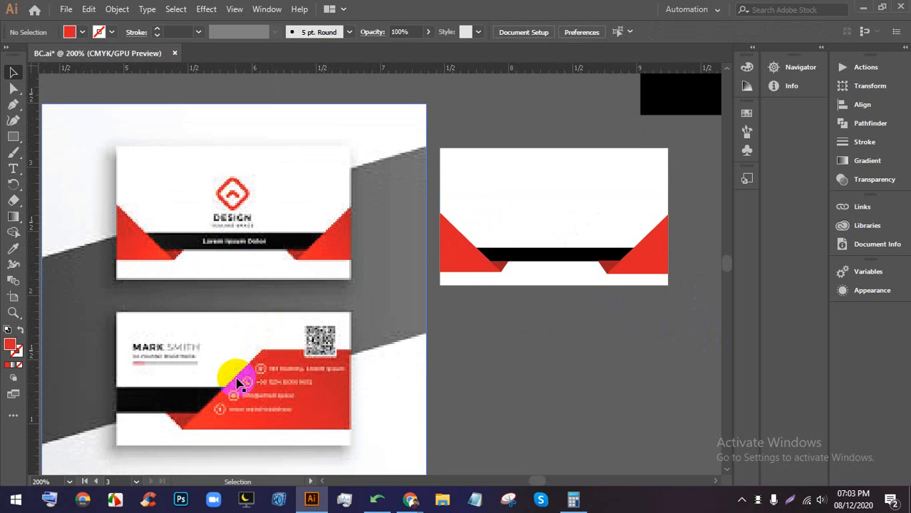
{"action": "scroll", "coordinate": [300, 367], "scroll_direction": "down", "scroll_amount": 1}
{"action": "scroll", "coordinate": [318, 337], "scroll_direction": "up", "scroll_amount": 1}
{"action": "scroll", "coordinate": [237, 325], "scroll_direction": "up", "scroll_amount": 1}
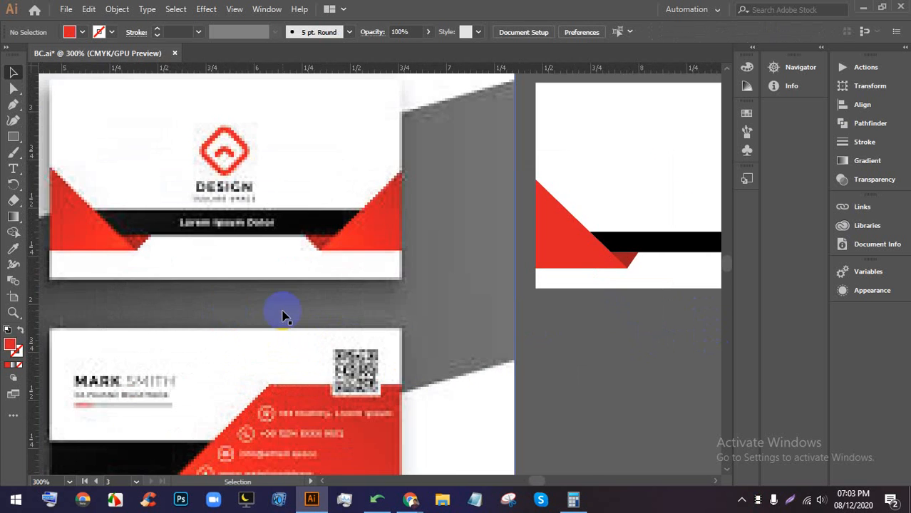
{"action": "scroll", "coordinate": [321, 320], "scroll_direction": "down", "scroll_amount": 1}
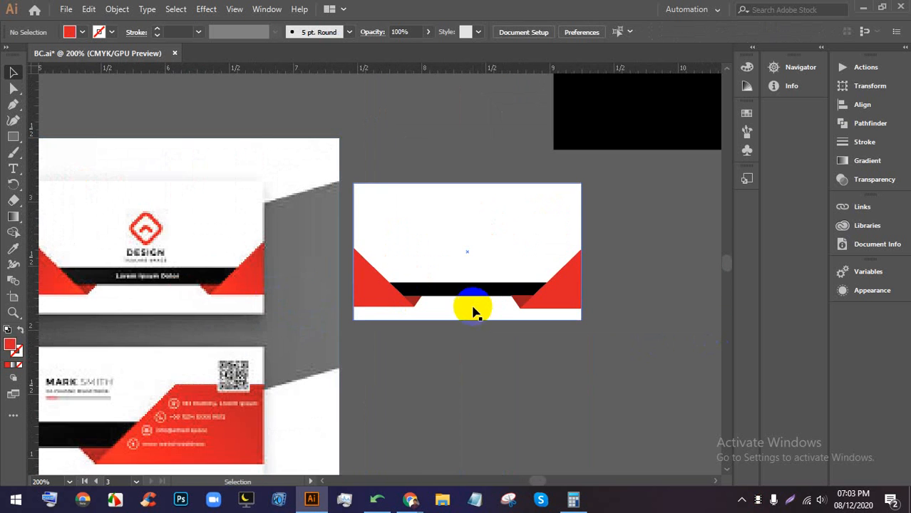
{"action": "scroll", "coordinate": [462, 271], "scroll_direction": "up", "scroll_amount": 1}
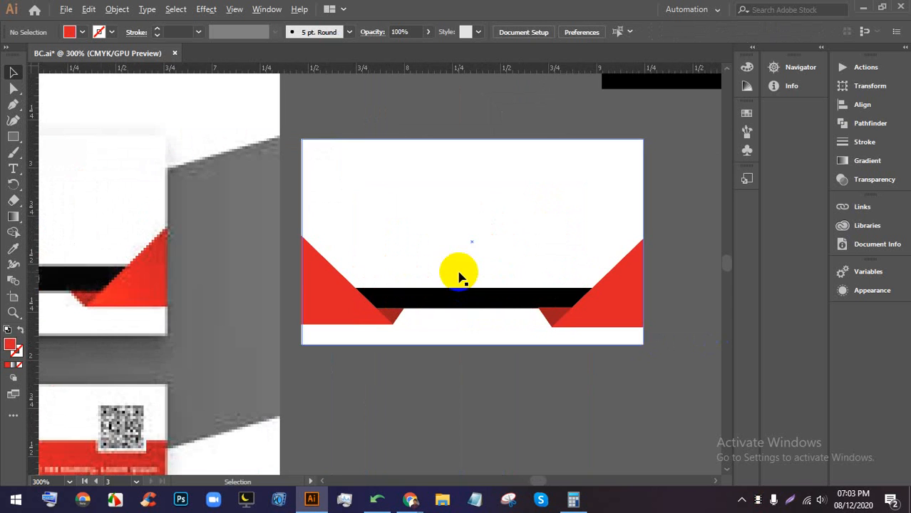
{"action": "scroll", "coordinate": [508, 309], "scroll_direction": "down", "scroll_amount": 3}
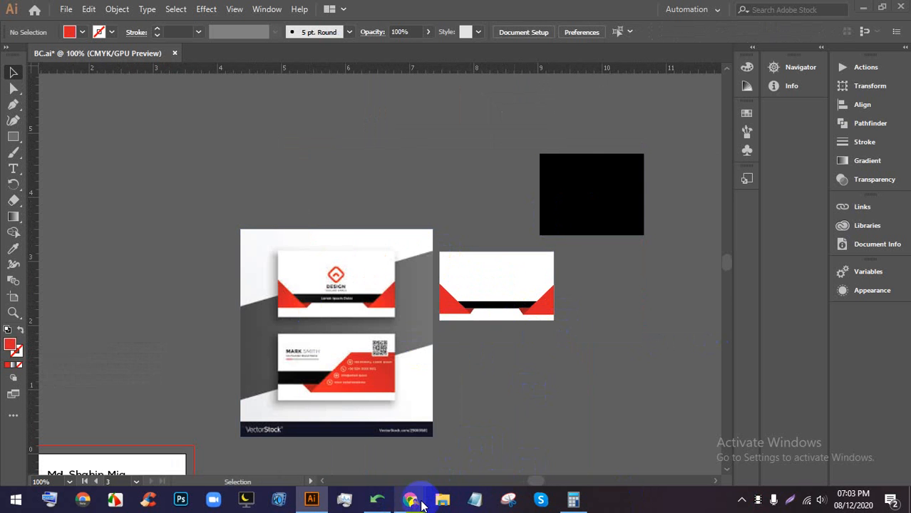
- Find and preview the black-and-orange hexagon card in the business card image results
{"action": "left_click", "coordinate": [412, 500]}
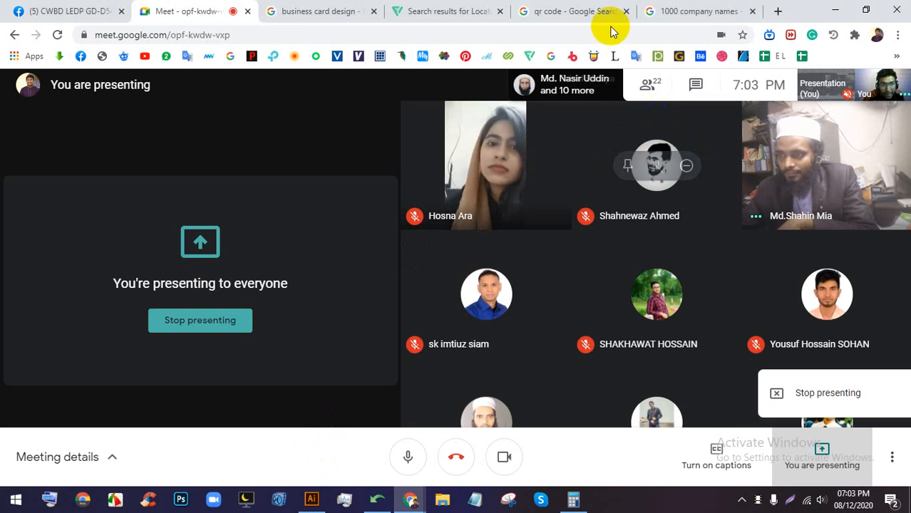
{"action": "left_click", "coordinate": [335, 11]}
{"action": "left_click", "coordinate": [189, 10]}
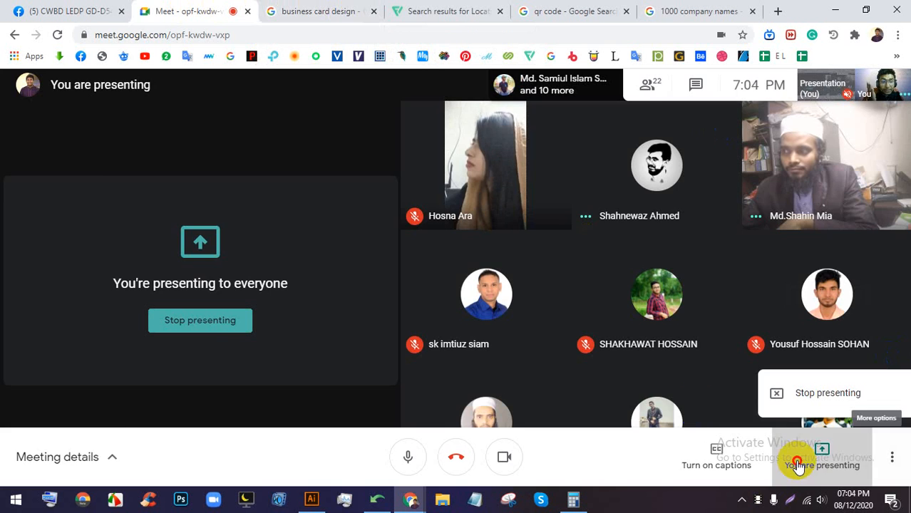
{"action": "left_click", "coordinate": [348, 11]}
{"action": "scroll", "coordinate": [420, 214], "scroll_direction": "up", "scroll_amount": 2}
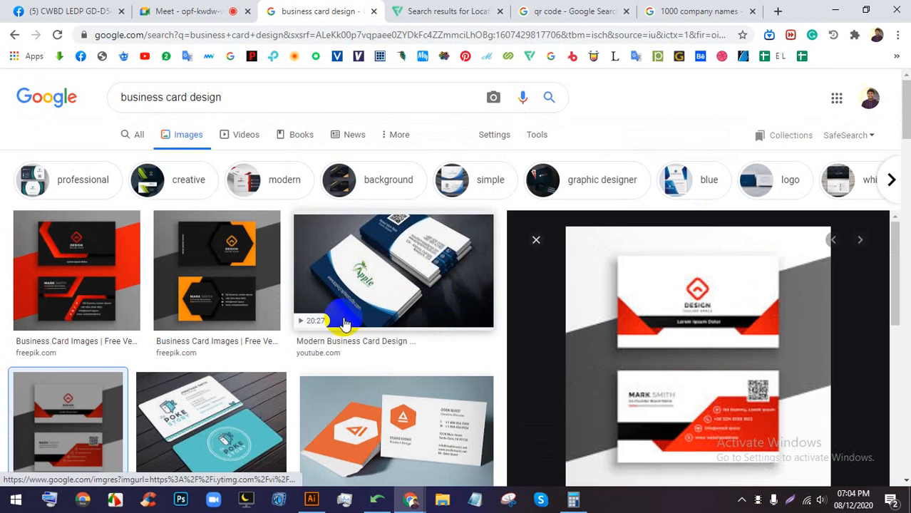
{"action": "left_click", "coordinate": [229, 274]}
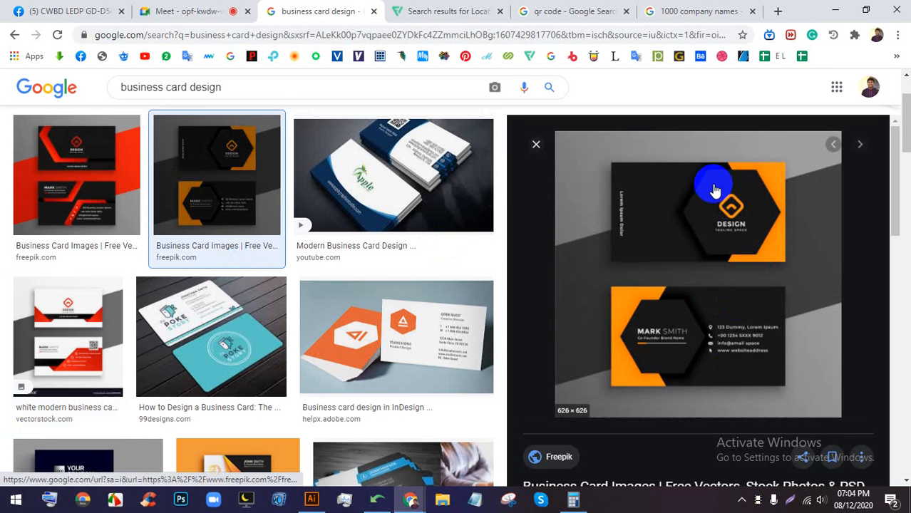
{"action": "left_click", "coordinate": [184, 7]}
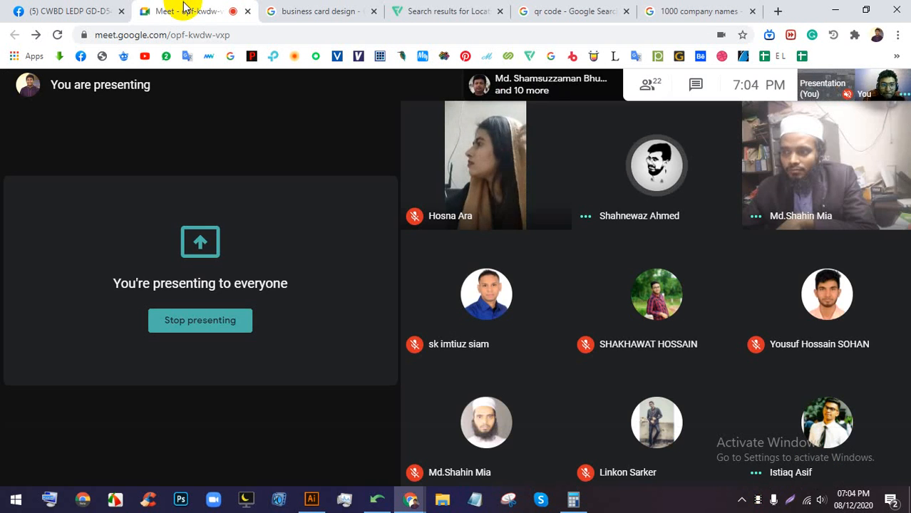
{"action": "left_click", "coordinate": [340, 9]}
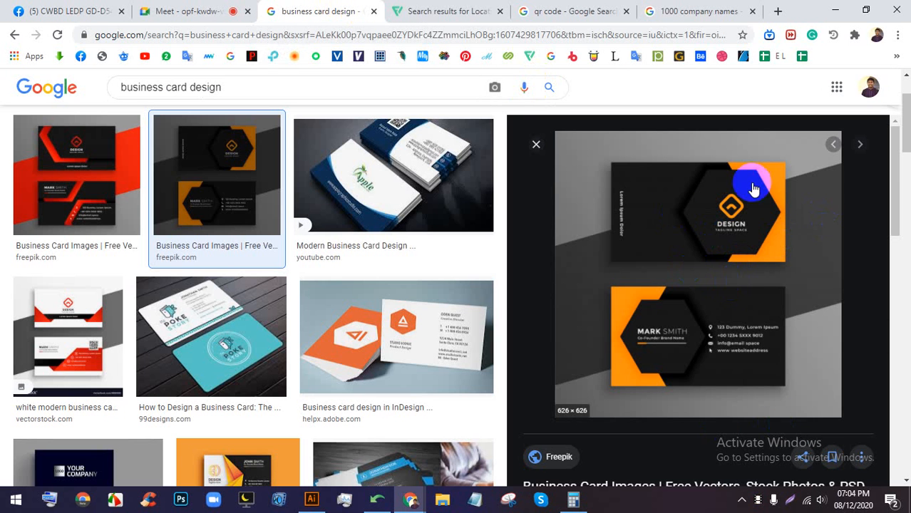
{"action": "left_click", "coordinate": [184, 7]}
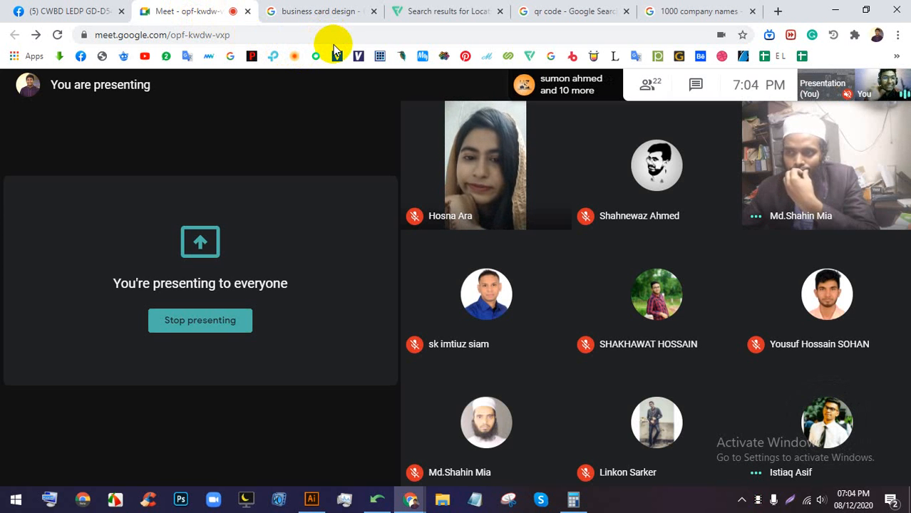
{"action": "left_click", "coordinate": [307, 10]}
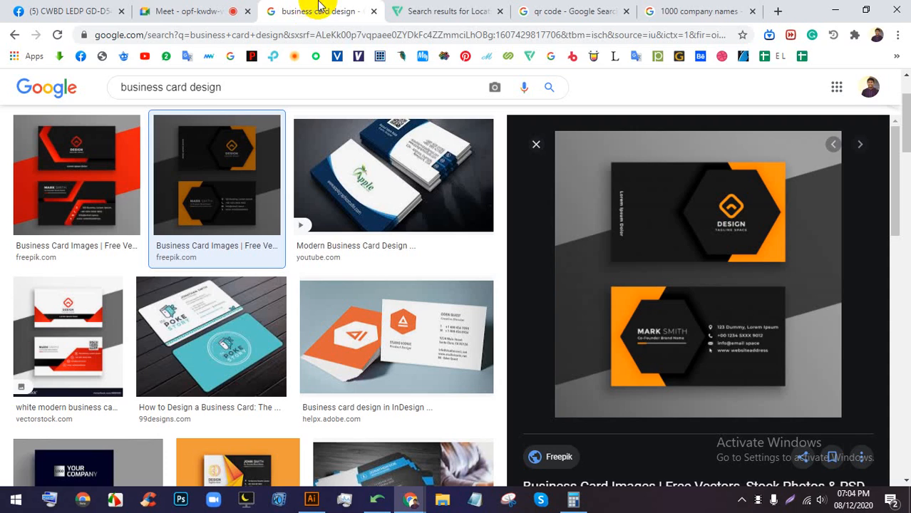
{"action": "scroll", "coordinate": [712, 285], "scroll_direction": "down", "scroll_amount": 2}
{"action": "scroll", "coordinate": [716, 253], "scroll_direction": "up", "scroll_amount": 2}
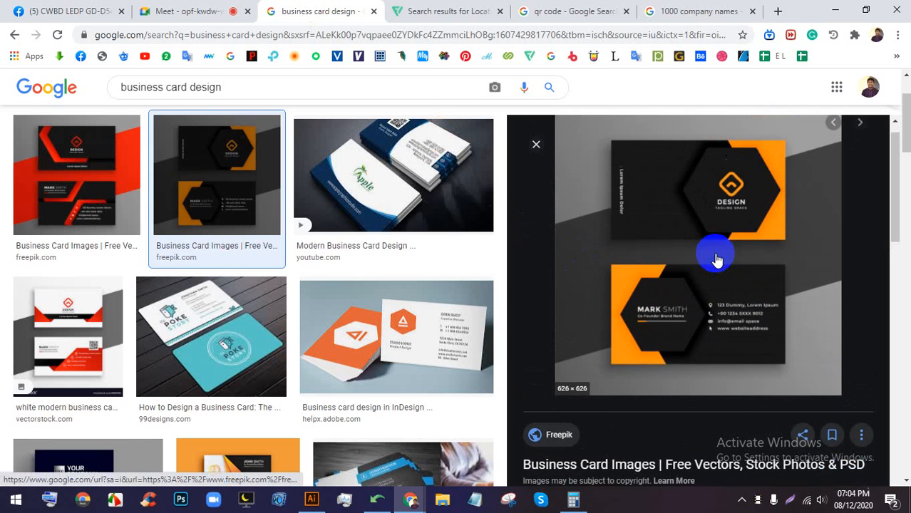
- Copy the previewed card image and return to Illustrator
{"action": "right_click", "coordinate": [711, 142]}
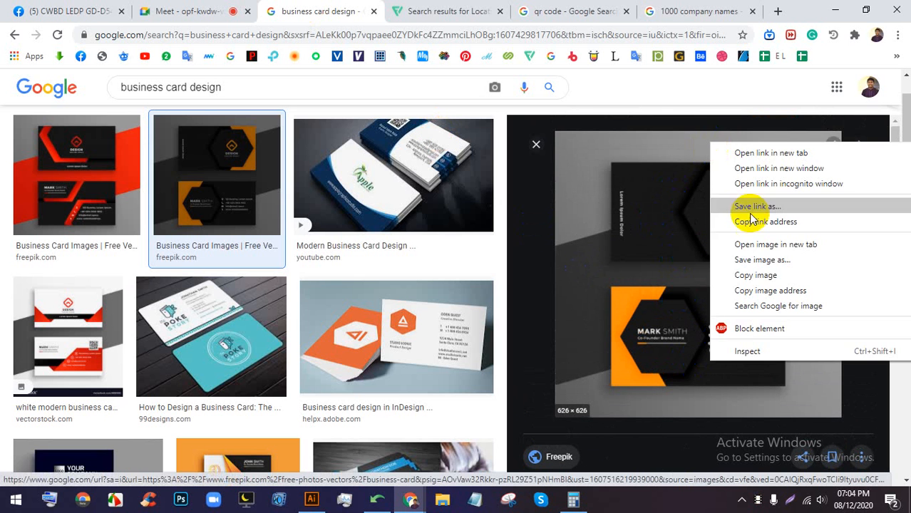
{"action": "left_click", "coordinate": [757, 276]}
{"action": "left_click", "coordinate": [314, 499]}
{"action": "scroll", "coordinate": [387, 207], "scroll_direction": "down", "scroll_amount": 2}
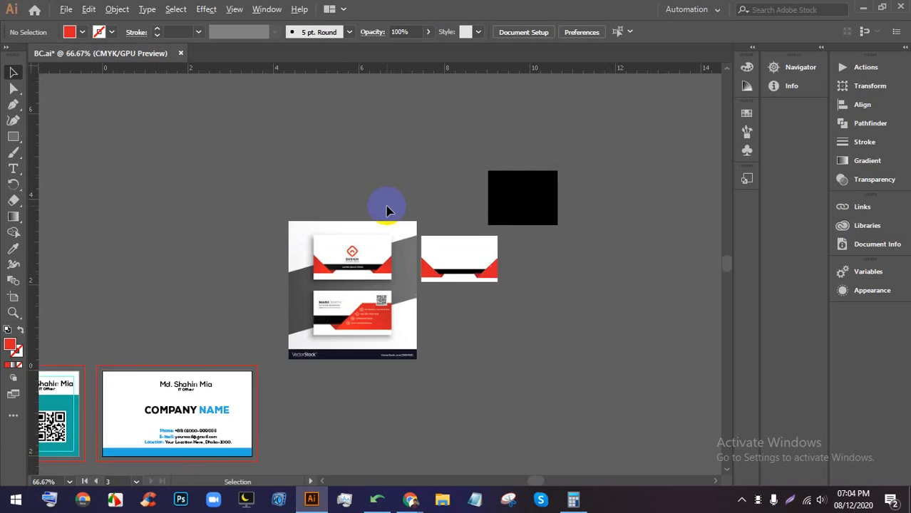
- Paste the copied black-and-orange card image onto the BC.ai canvas
{"action": "left_click_drag", "start_coordinate": [546, 274], "coordinate": [312, 238]}
{"action": "key", "text": "ctrl+v"}
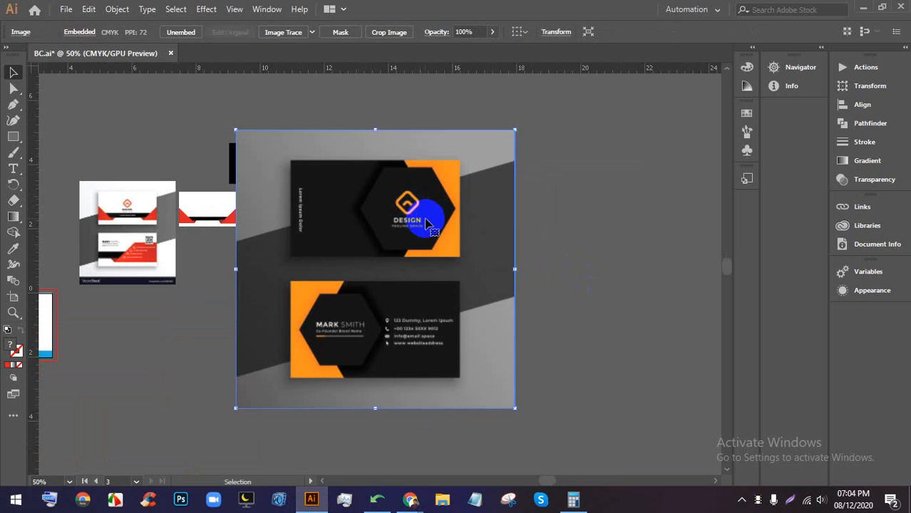
{"action": "left_click_drag", "start_coordinate": [529, 222], "coordinate": [434, 219]}
{"action": "scroll", "coordinate": [448, 207], "scroll_direction": "up", "scroll_amount": 1}
{"action": "scroll", "coordinate": [438, 223], "scroll_direction": "down", "scroll_amount": 2}
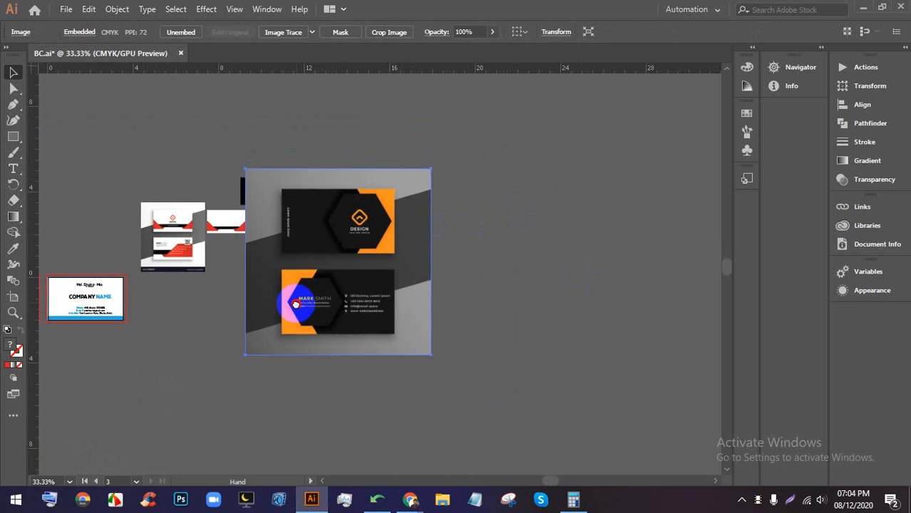
{"action": "left_click_drag", "start_coordinate": [284, 305], "coordinate": [254, 305]}
{"action": "scroll", "coordinate": [368, 264], "scroll_direction": "up", "scroll_amount": 1}
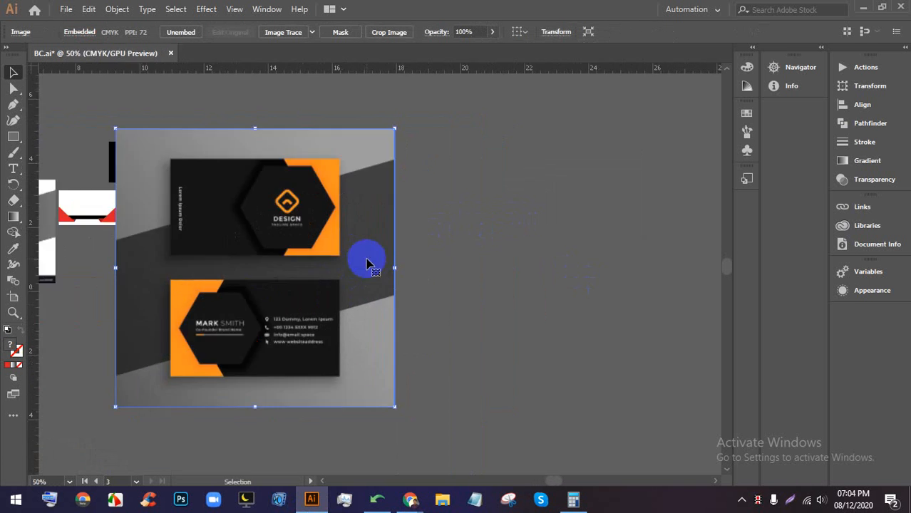
- Create a 3.5 × 2 in rectangle beside the reference and move it into place
{"action": "left_click", "coordinate": [448, 170]}
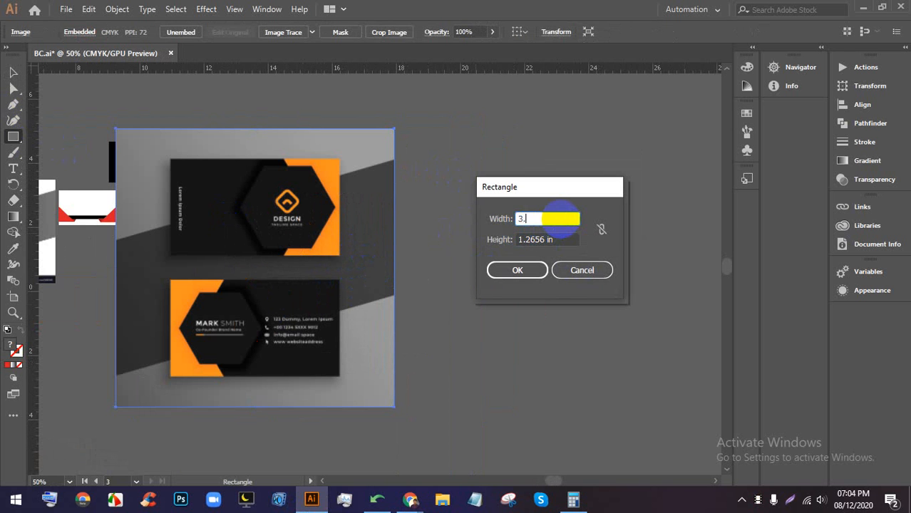
{"action": "left_click", "coordinate": [549, 240]}
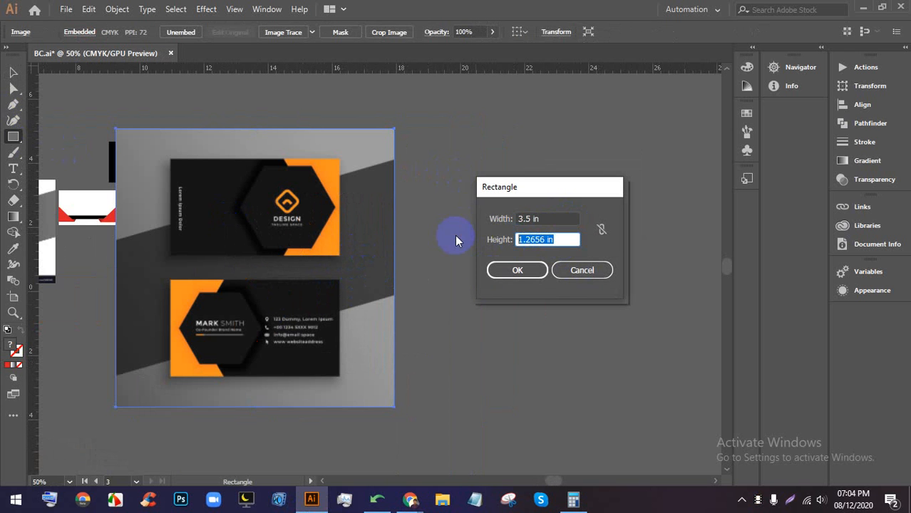
{"action": "type", "text": "2"}
{"action": "key", "text": "Return"}
{"action": "scroll", "coordinate": [508, 214], "scroll_direction": "up", "scroll_amount": 2}
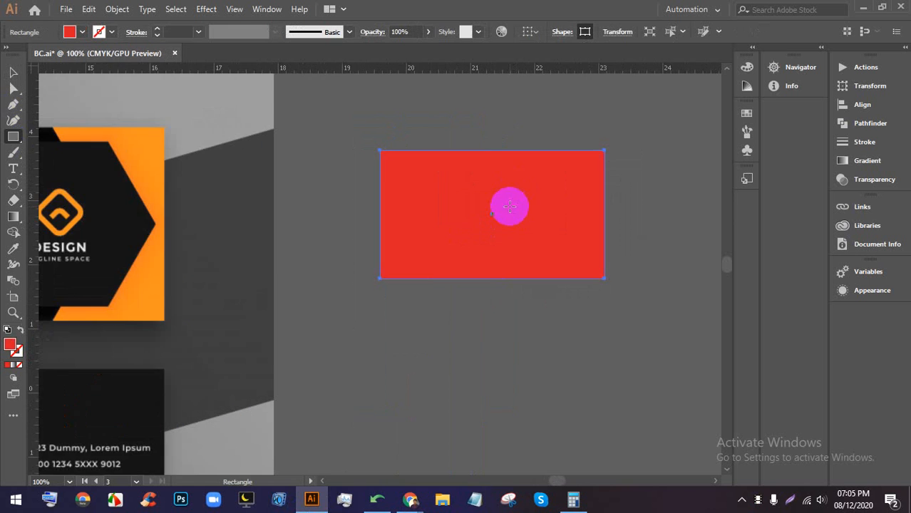
{"action": "scroll", "coordinate": [508, 207], "scroll_direction": "down", "scroll_amount": 1}
{"action": "left_click", "coordinate": [14, 73]}
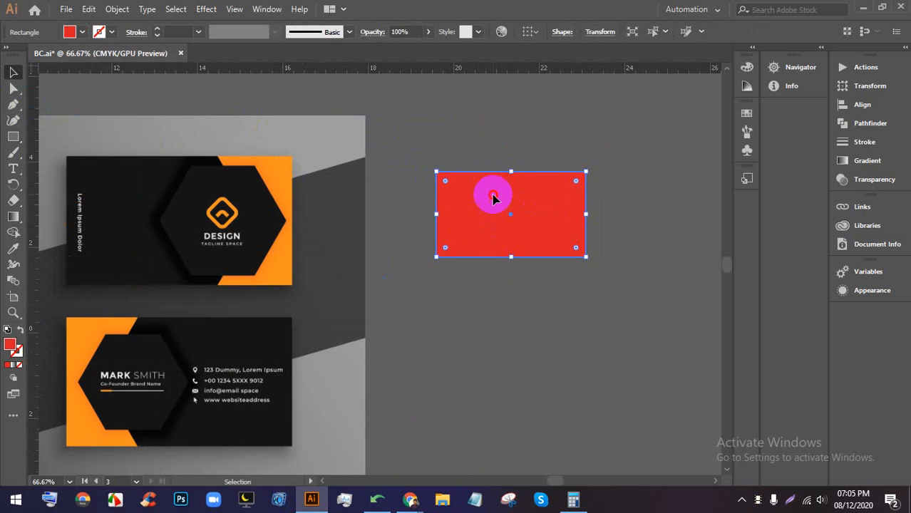
{"action": "left_click_drag", "start_coordinate": [479, 261], "coordinate": [453, 280]}
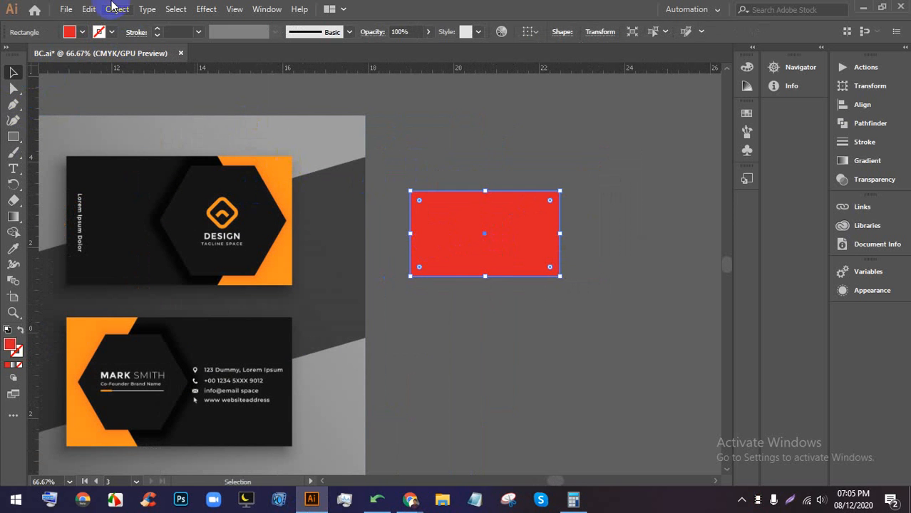
- Fill the new rectangle with white
{"action": "left_click", "coordinate": [116, 9]}
{"action": "left_click", "coordinate": [112, 9]}
{"action": "left_click", "coordinate": [69, 32]}
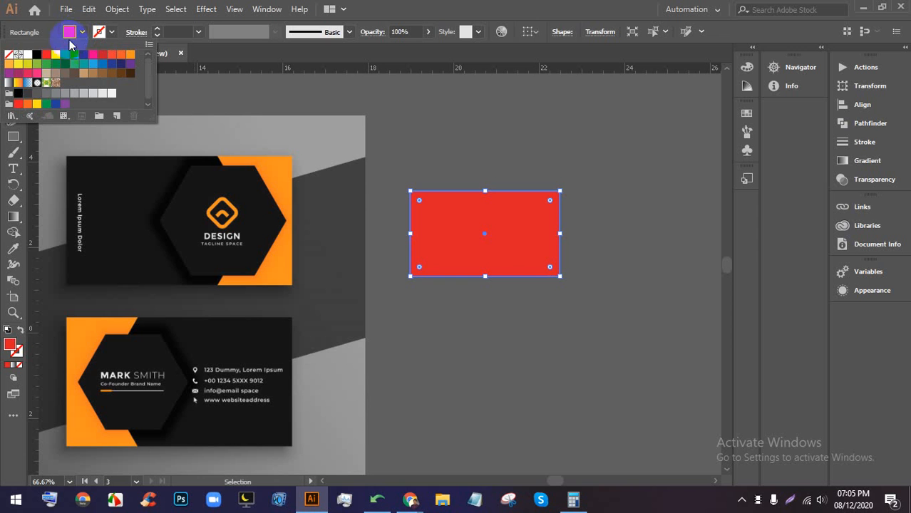
{"action": "left_click", "coordinate": [29, 57]}
{"action": "left_click", "coordinate": [420, 183]}
{"action": "left_click", "coordinate": [437, 209]}
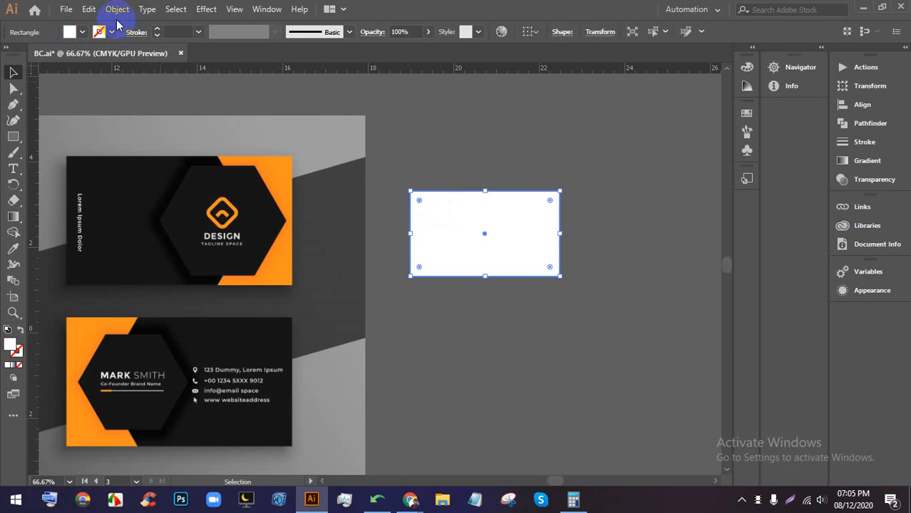
- Offset the rectangle's path by -0.125 in and turn the inset path into a guide
{"action": "left_click", "coordinate": [117, 9]}
{"action": "mouse_move", "coordinate": [179, 308]}
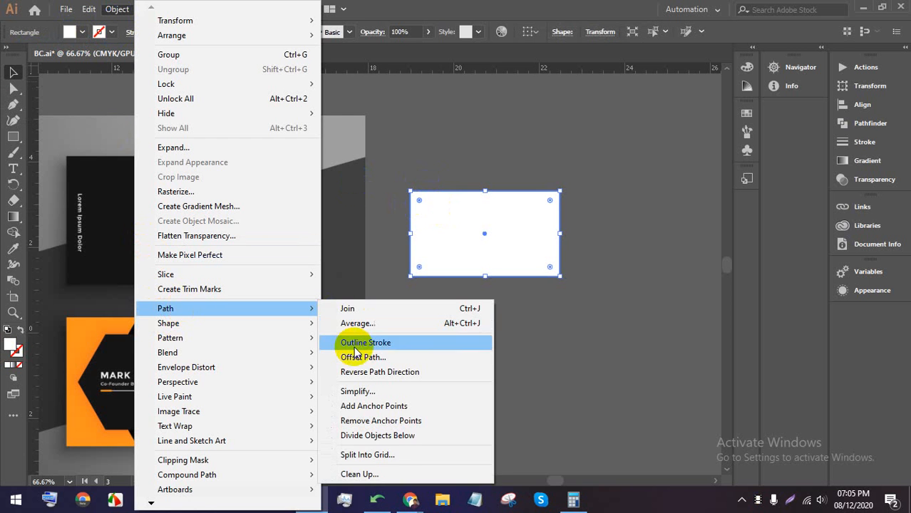
{"action": "left_click", "coordinate": [354, 365]}
{"action": "left_click", "coordinate": [638, 277]}
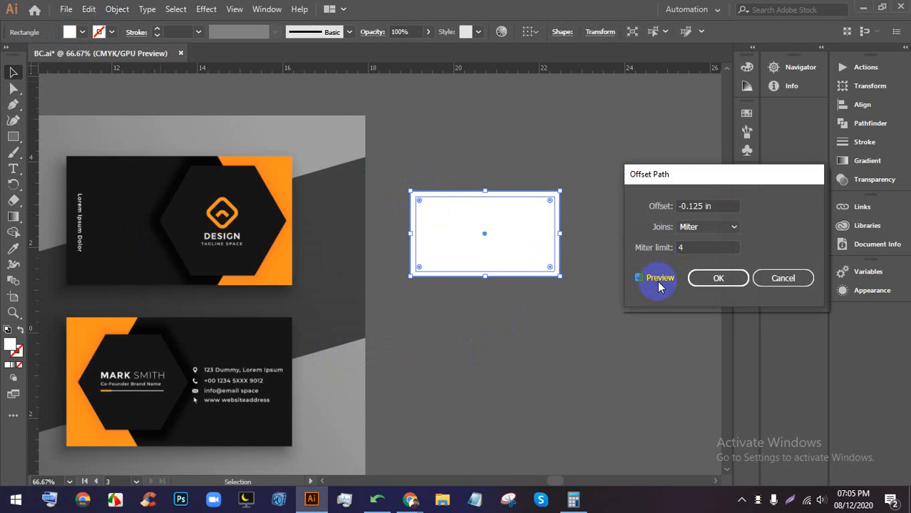
{"action": "left_click", "coordinate": [717, 278]}
{"action": "right_click", "coordinate": [481, 230]}
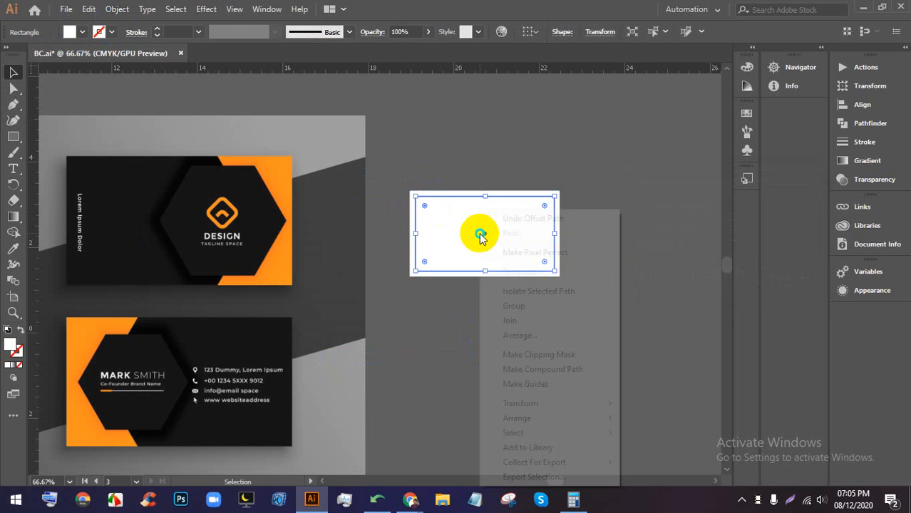
{"action": "left_click", "coordinate": [526, 384]}
- Bring the browser window back in front
{"action": "scroll", "coordinate": [499, 168], "scroll_direction": "up", "scroll_amount": 1}
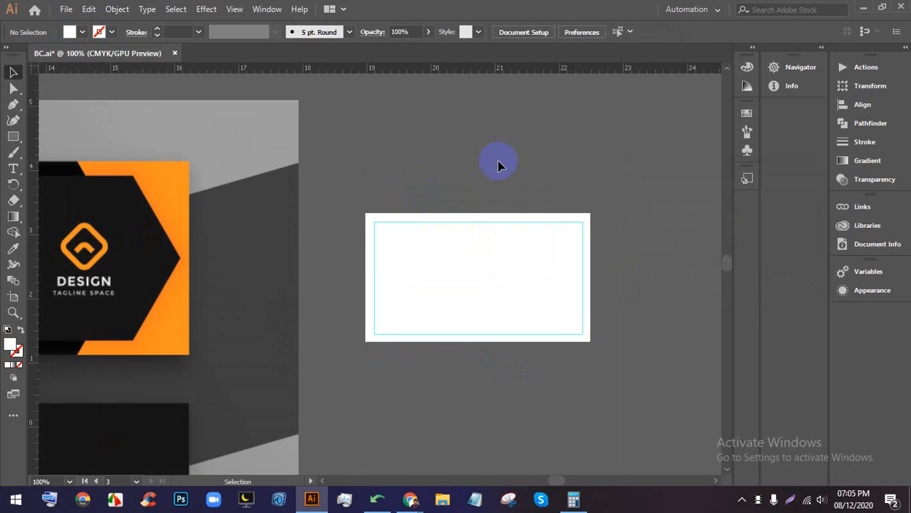
{"action": "scroll", "coordinate": [564, 246], "scroll_direction": "up", "scroll_amount": 1}
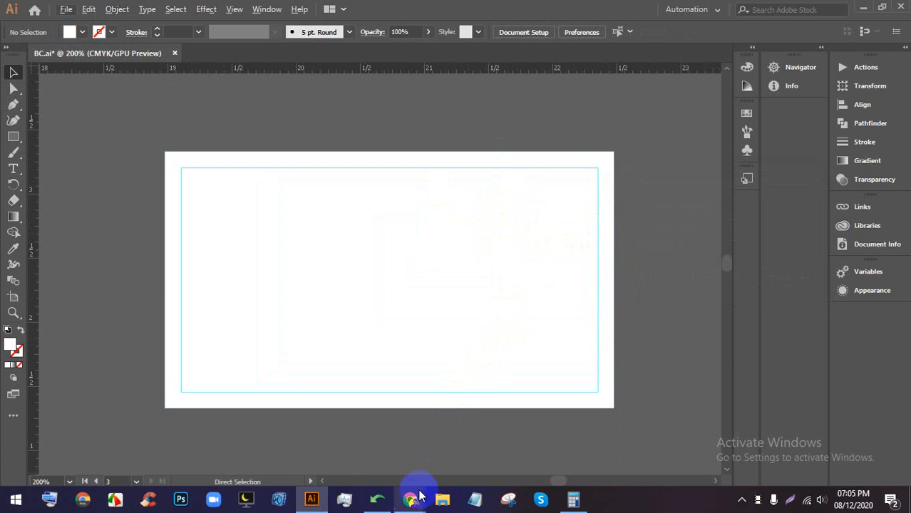
{"action": "mouse_move", "coordinate": [411, 498]}
{"action": "left_click", "coordinate": [385, 478]}
- Look over the meeting participants, close the Meeting details panel, and return to BC.ai
{"action": "left_click", "coordinate": [181, 11]}
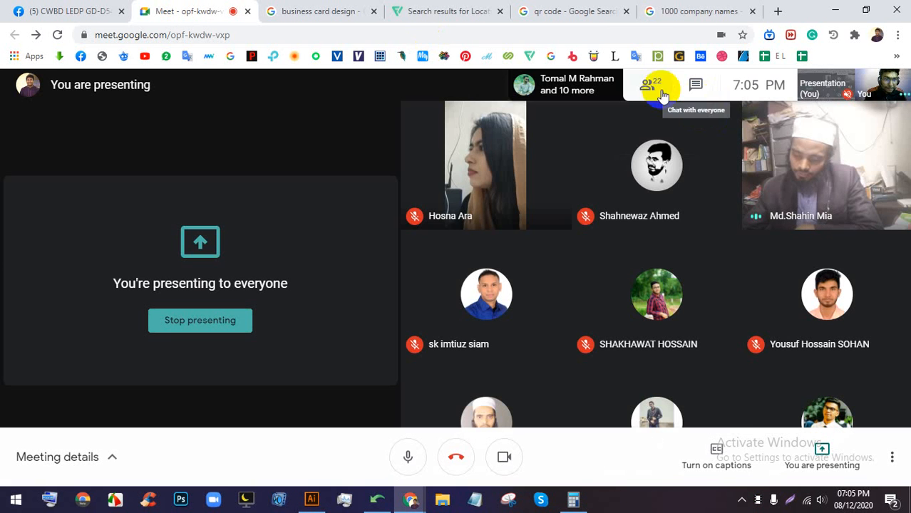
{"action": "left_click", "coordinate": [648, 91]}
{"action": "scroll", "coordinate": [823, 282], "scroll_direction": "down", "scroll_amount": 5}
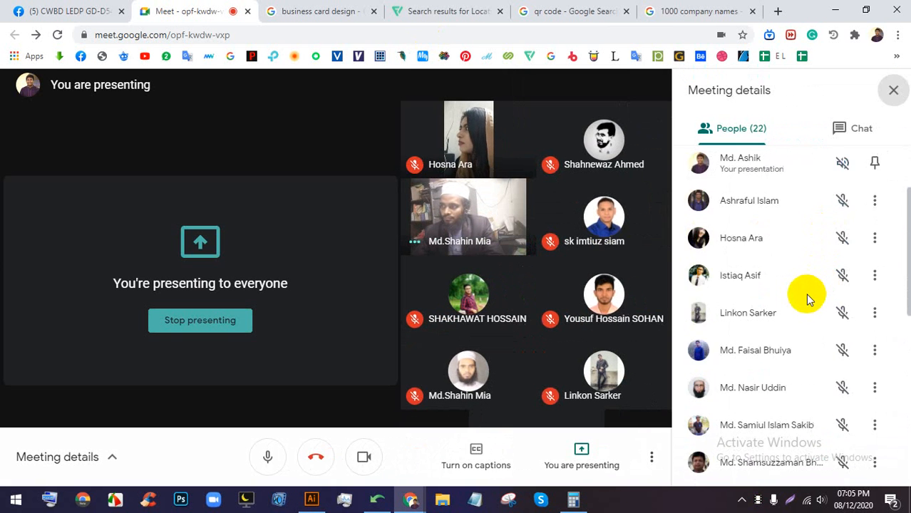
{"action": "scroll", "coordinate": [822, 316], "scroll_direction": "down", "scroll_amount": 3}
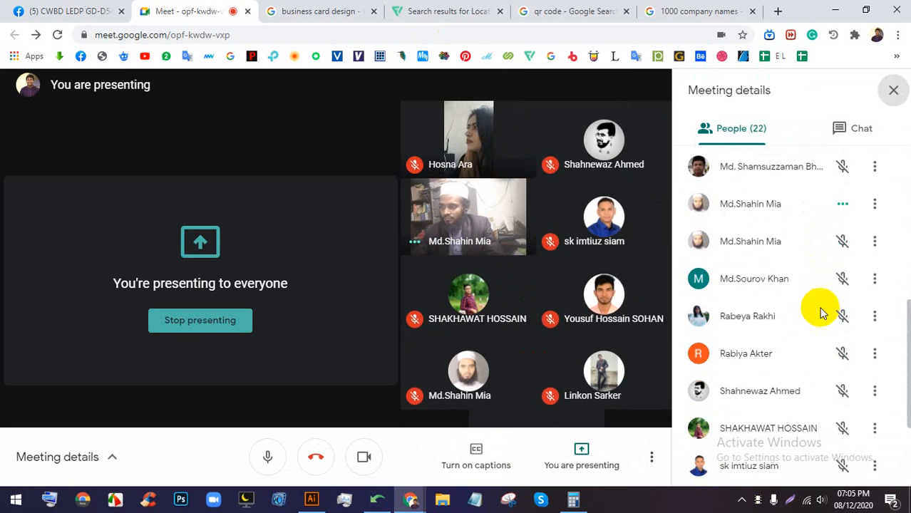
{"action": "scroll", "coordinate": [817, 319], "scroll_direction": "up", "scroll_amount": 2}
{"action": "scroll", "coordinate": [817, 318], "scroll_direction": "up", "scroll_amount": 5}
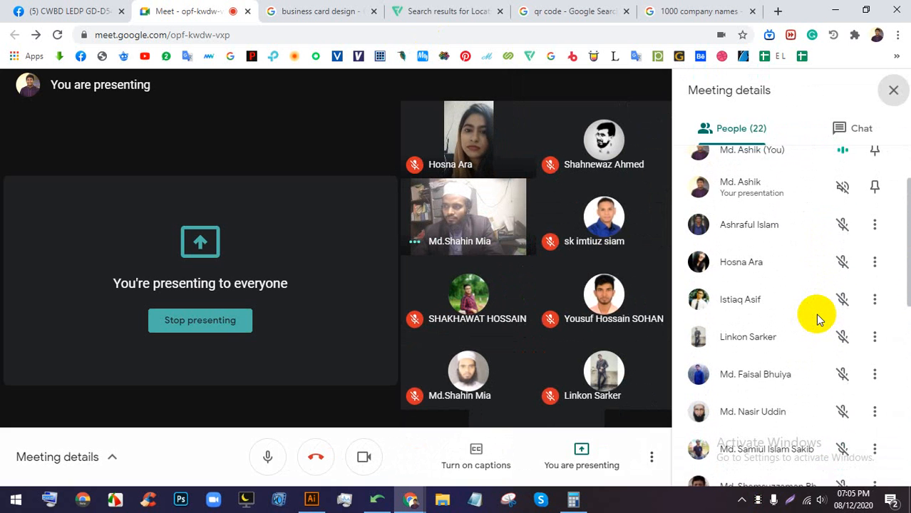
{"action": "scroll", "coordinate": [818, 319], "scroll_direction": "up", "scroll_amount": 2}
{"action": "left_click", "coordinate": [901, 91]}
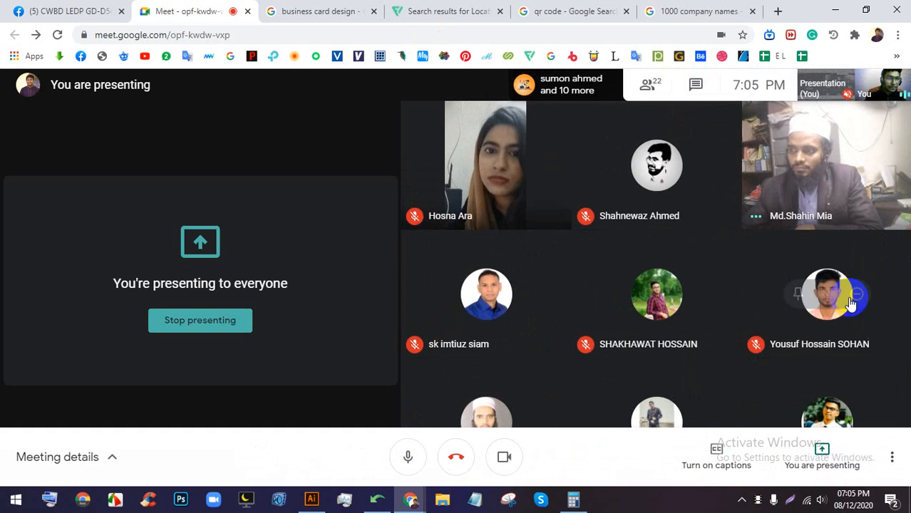
{"action": "left_click", "coordinate": [308, 499]}
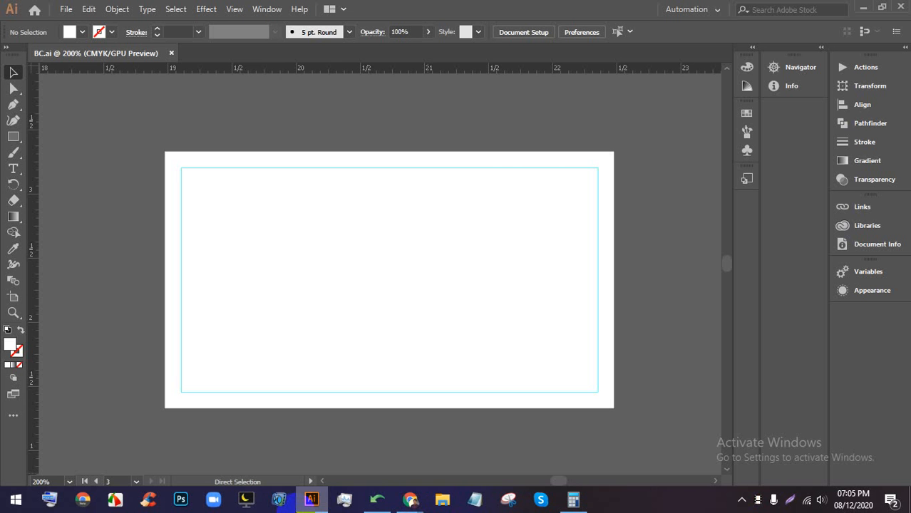
{"action": "scroll", "coordinate": [669, 329], "scroll_direction": "down", "scroll_amount": 1}
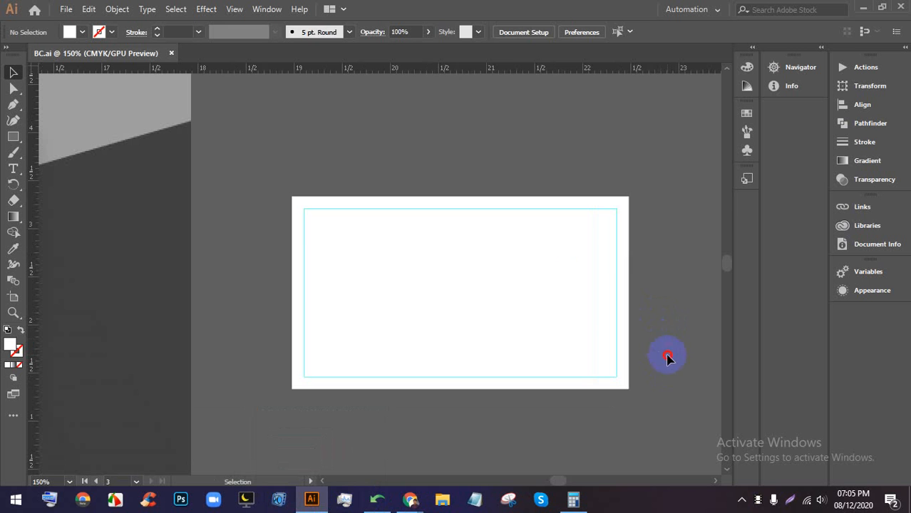
{"action": "left_click_drag", "start_coordinate": [667, 358], "coordinate": [527, 258]}
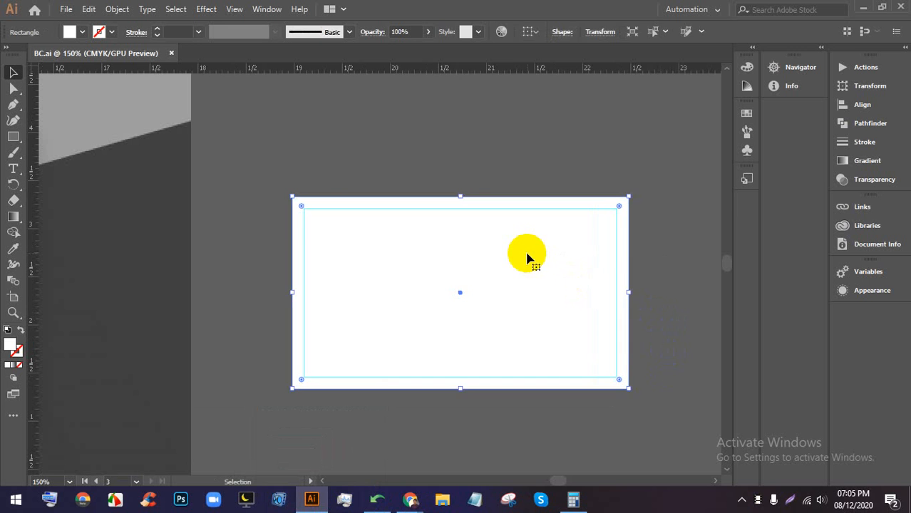
{"action": "left_click", "coordinate": [660, 268]}
{"action": "scroll", "coordinate": [611, 239], "scroll_direction": "down", "scroll_amount": 2}
{"action": "scroll", "coordinate": [238, 245], "scroll_direction": "up", "scroll_amount": 1}
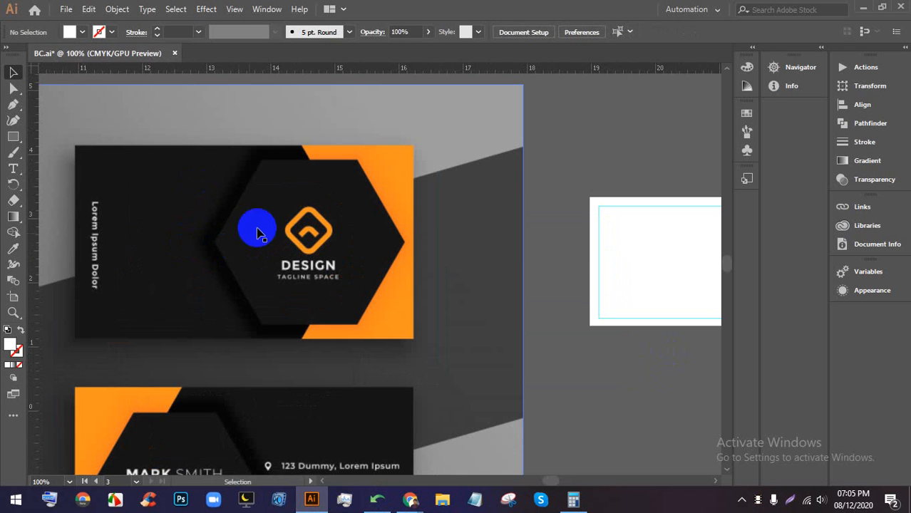
{"action": "scroll", "coordinate": [122, 217], "scroll_direction": "up", "scroll_amount": 1}
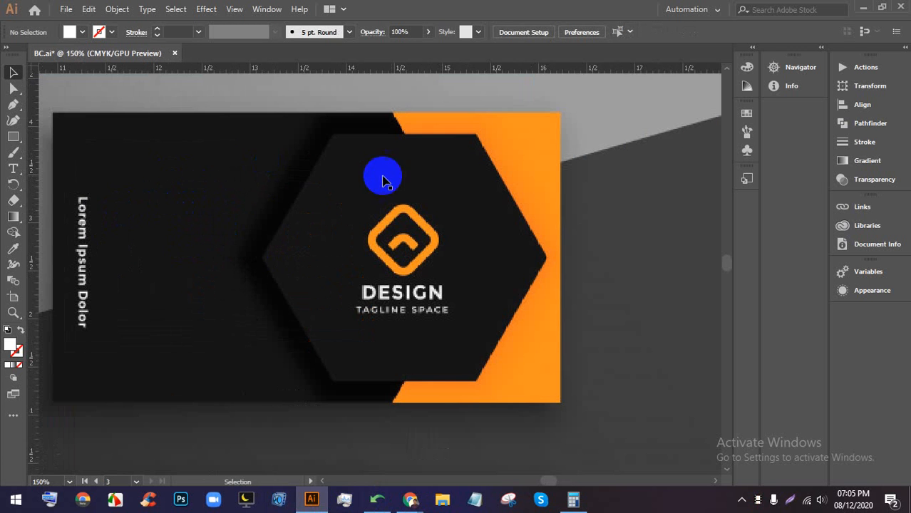
{"action": "scroll", "coordinate": [529, 150], "scroll_direction": "down", "scroll_amount": 4}
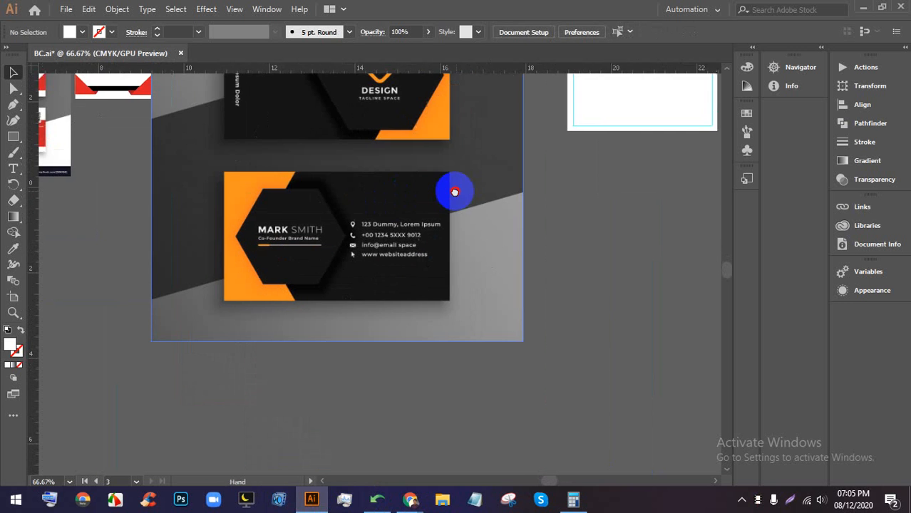
{"action": "scroll", "coordinate": [345, 239], "scroll_direction": "up", "scroll_amount": 1}
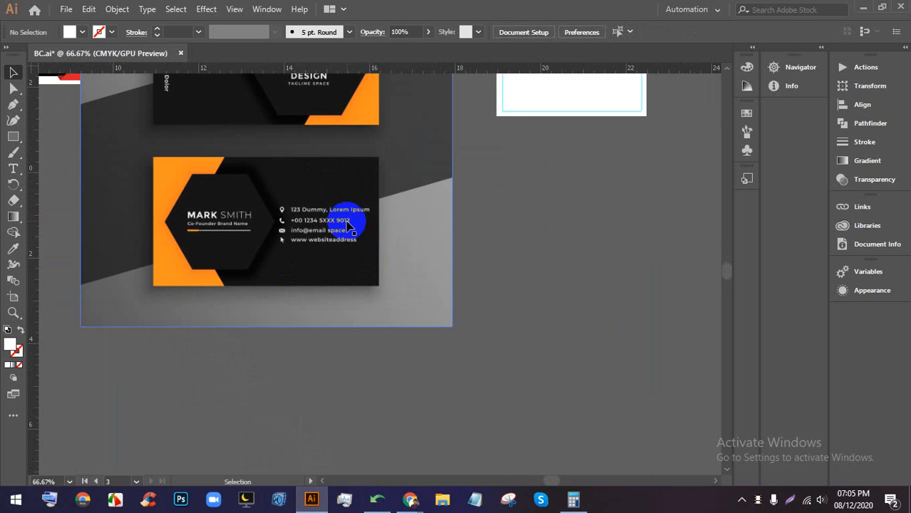
{"action": "scroll", "coordinate": [350, 224], "scroll_direction": "up", "scroll_amount": 3}
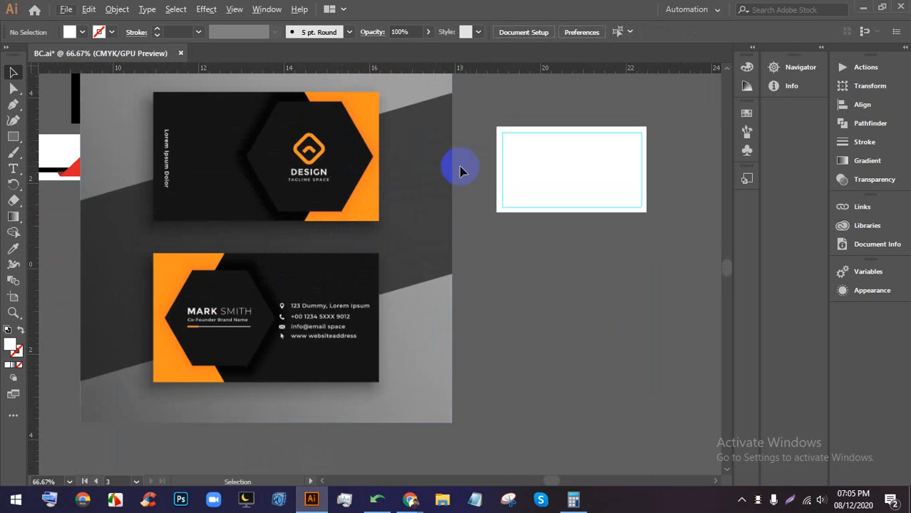
{"action": "scroll", "coordinate": [279, 373], "scroll_direction": "up", "scroll_amount": 3}
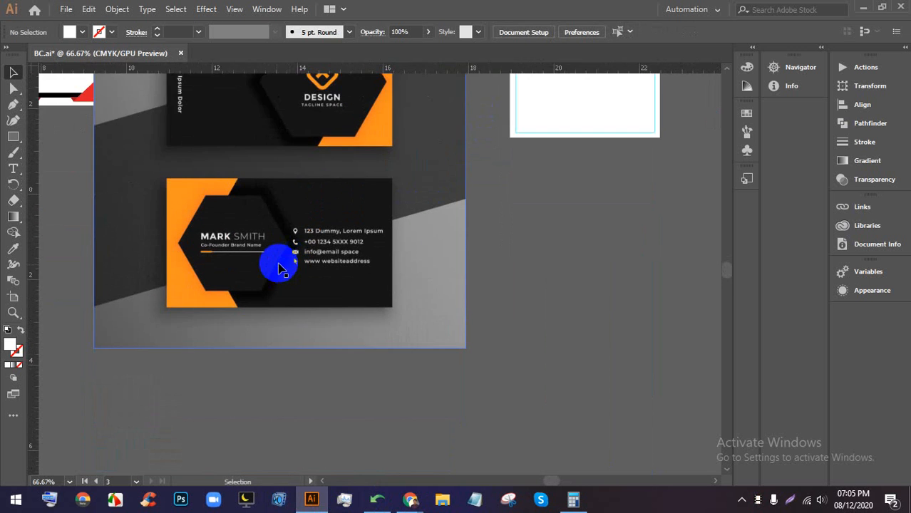
{"action": "scroll", "coordinate": [278, 240], "scroll_direction": "down", "scroll_amount": 3}
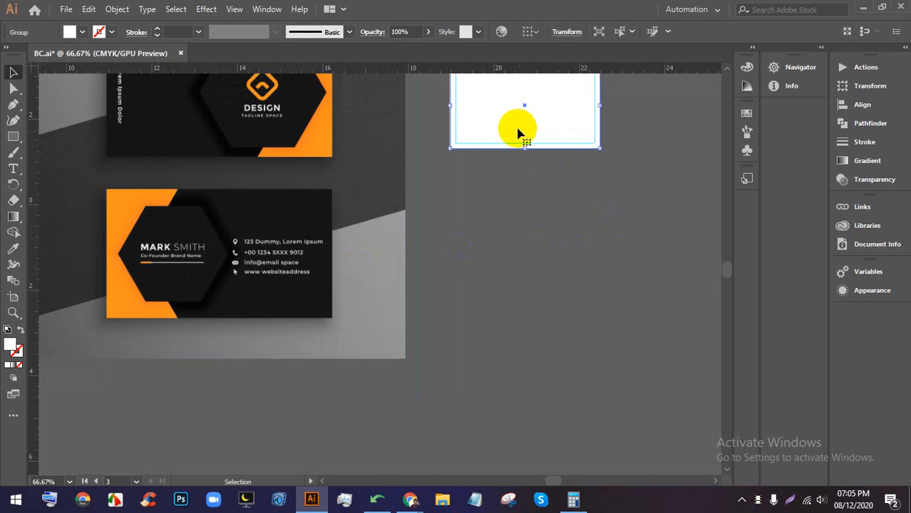
{"action": "left_click_drag", "start_coordinate": [523, 137], "coordinate": [509, 281]}
{"action": "left_click", "coordinate": [354, 347]}
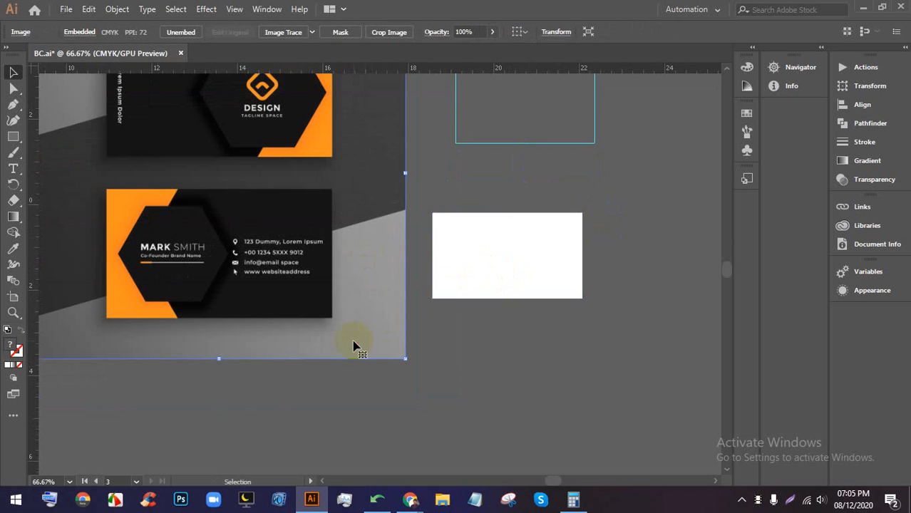
{"action": "left_click_drag", "start_coordinate": [219, 360], "coordinate": [218, 240]}
{"action": "left_click_drag", "start_coordinate": [231, 176], "coordinate": [305, 276]}
{"action": "scroll", "coordinate": [459, 255], "scroll_direction": "up", "scroll_amount": 1}
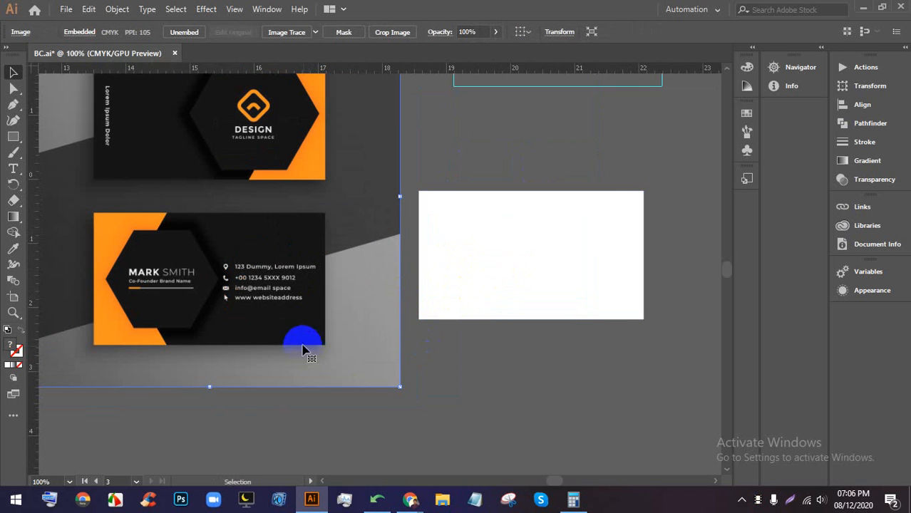
{"action": "left_click_drag", "start_coordinate": [322, 337], "coordinate": [318, 322]}
{"action": "left_click", "coordinate": [563, 366]}
{"action": "scroll", "coordinate": [540, 282], "scroll_direction": "up", "scroll_amount": 1}
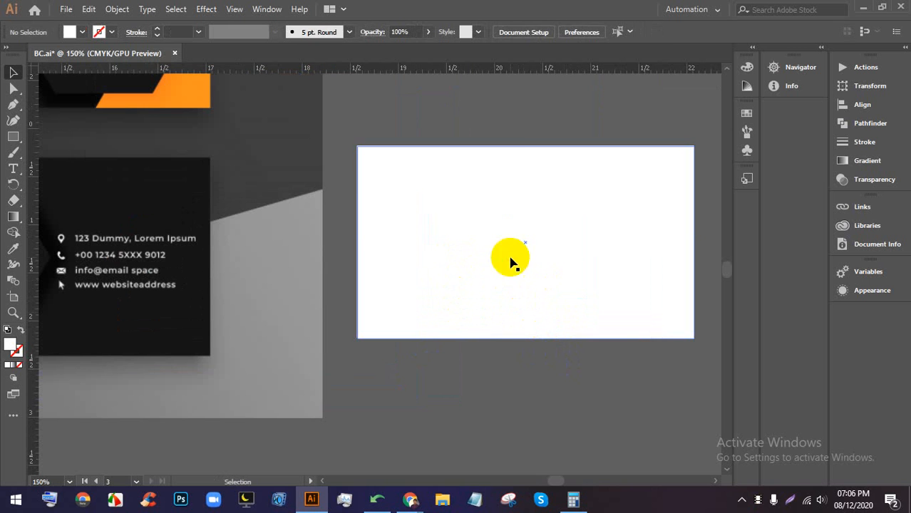
{"action": "left_click", "coordinate": [510, 263]}
{"action": "left_click", "coordinate": [83, 32]}
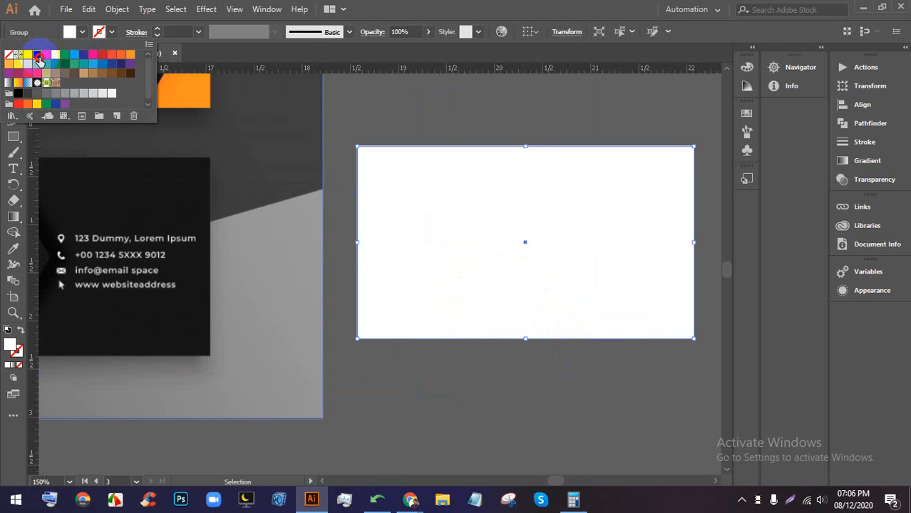
{"action": "left_click", "coordinate": [38, 57]}
{"action": "left_click", "coordinate": [483, 190]}
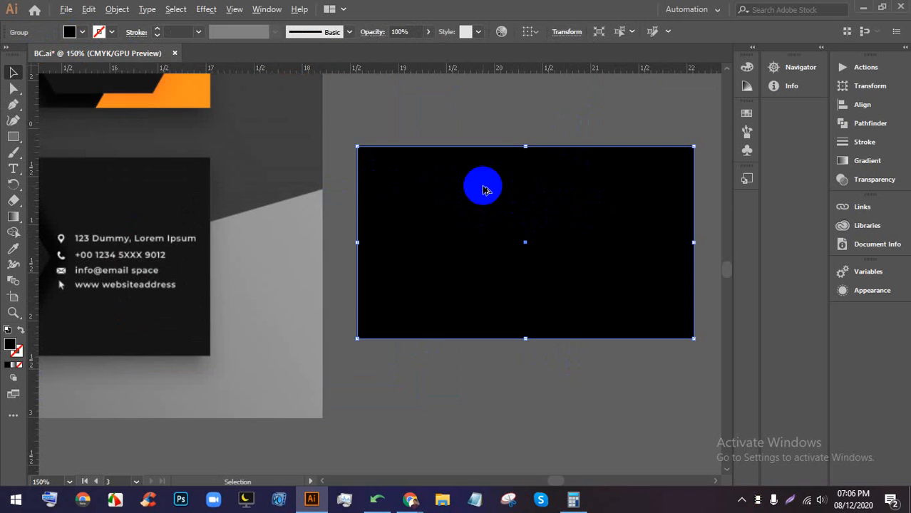
{"action": "key", "text": "ctrl+minus"}
{"action": "key", "text": "ctrl+minus"}
{"action": "key", "text": "ctrl+minus"}
{"action": "key", "text": "ctrl+z"}
{"action": "key", "text": "ctrl+z"}
{"action": "key", "text": "ctrl+z"}
{"action": "key", "text": "ctrl+z"}
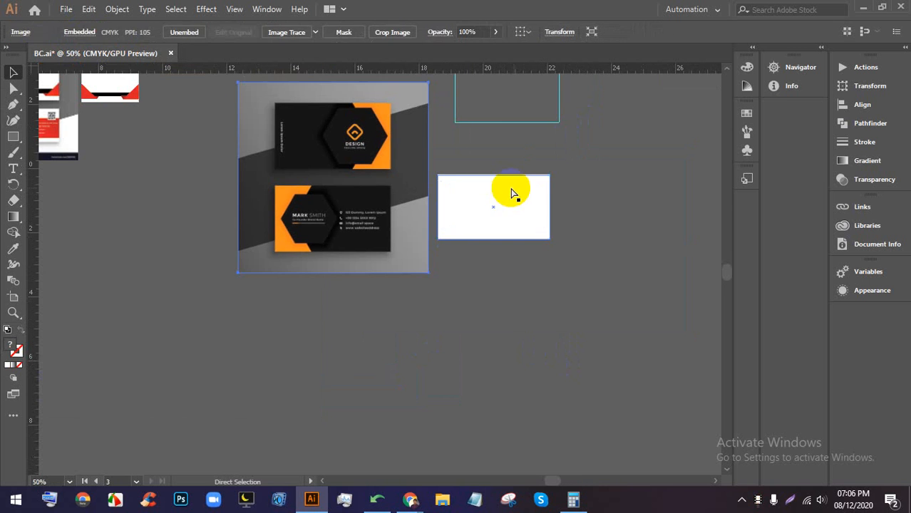
{"action": "left_click", "coordinate": [582, 206]}
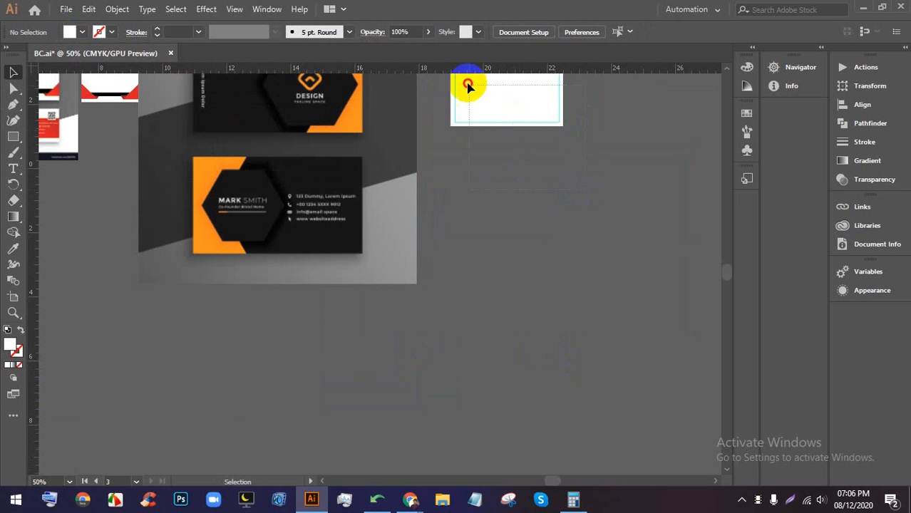
{"action": "left_click", "coordinate": [467, 85]}
{"action": "left_click_drag", "start_coordinate": [530, 127], "coordinate": [527, 220]}
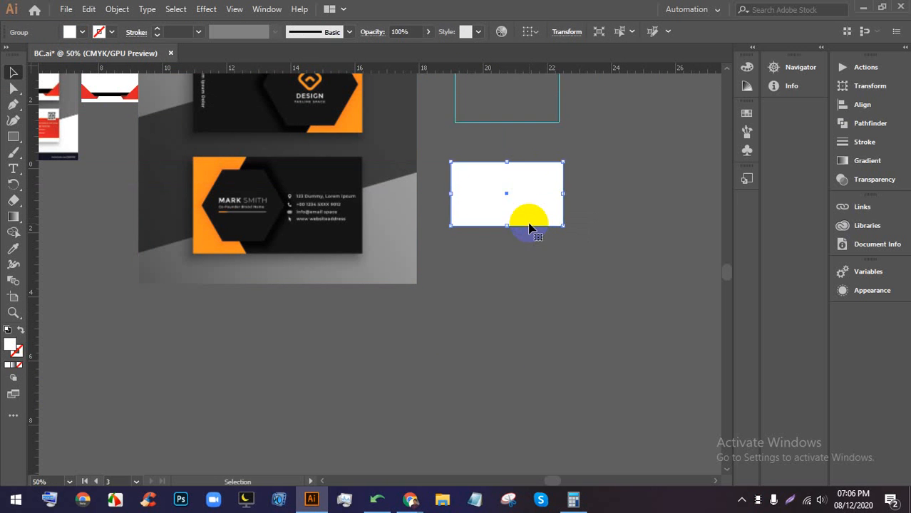
{"action": "key", "text": "ctrl+z"}
{"action": "key", "text": "a"}
{"action": "left_click", "coordinate": [577, 140]}
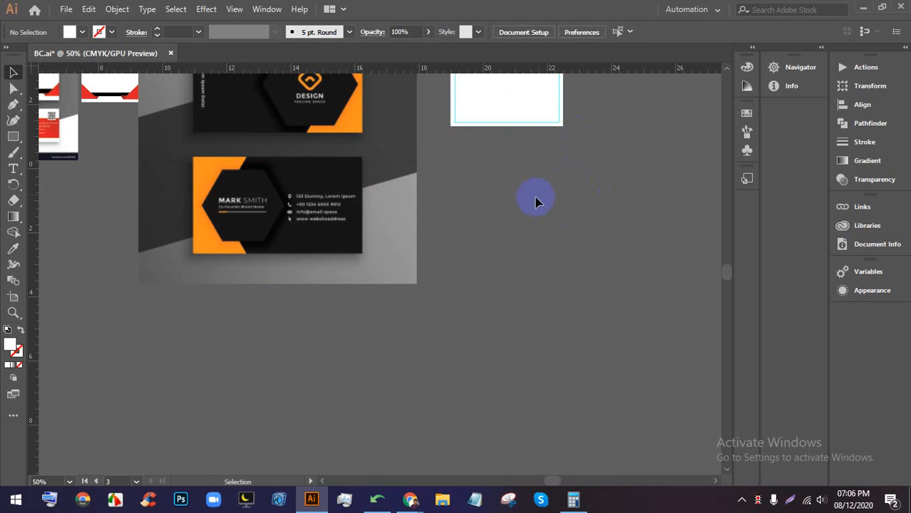
{"action": "scroll", "coordinate": [502, 117], "scroll_direction": "up", "scroll_amount": 3}
{"action": "right_click", "coordinate": [520, 137]}
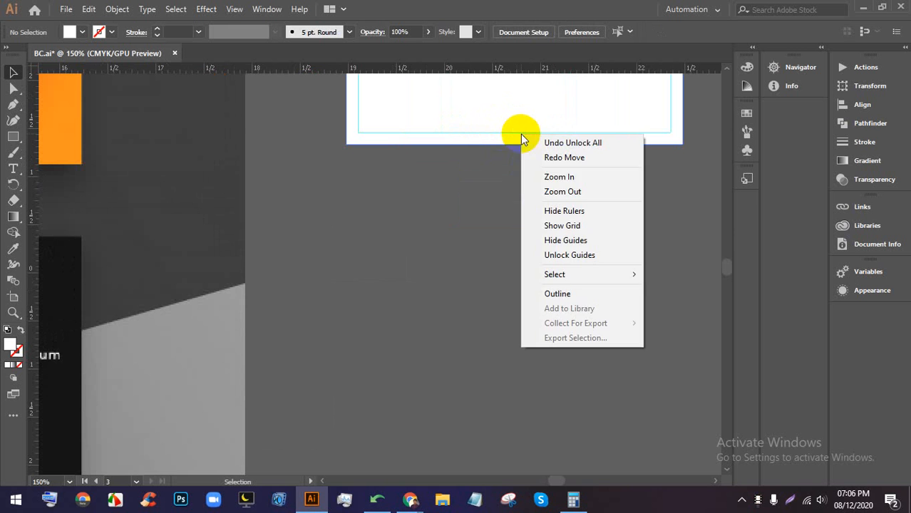
{"action": "left_click", "coordinate": [546, 254]}
{"action": "scroll", "coordinate": [524, 233], "scroll_direction": "down", "scroll_amount": 2}
{"action": "left_click_drag", "start_coordinate": [449, 134], "coordinate": [452, 303]}
{"action": "left_click", "coordinate": [590, 261]}
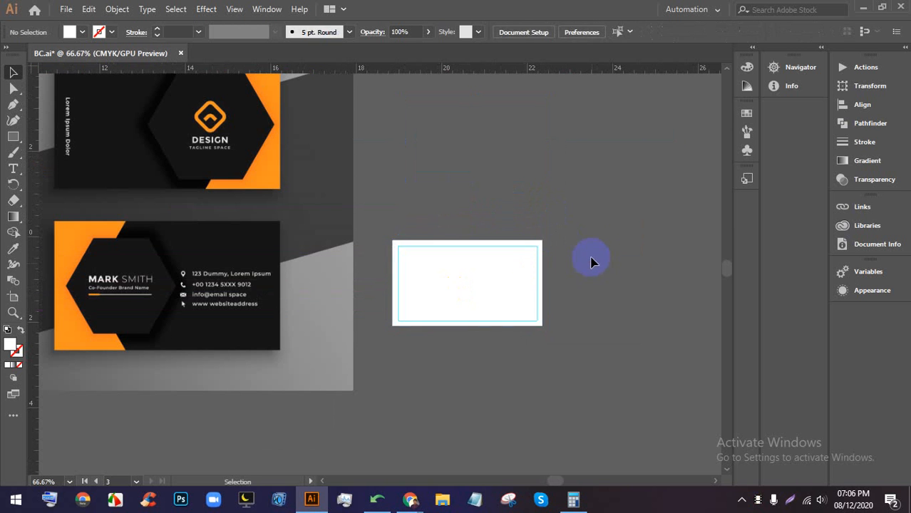
{"action": "scroll", "coordinate": [592, 250], "scroll_direction": "down", "scroll_amount": 1}
{"action": "left_click_drag", "start_coordinate": [143, 205], "coordinate": [248, 218]}
{"action": "left_click", "coordinate": [463, 207]}
{"action": "scroll", "coordinate": [492, 248], "scroll_direction": "up", "scroll_amount": 2}
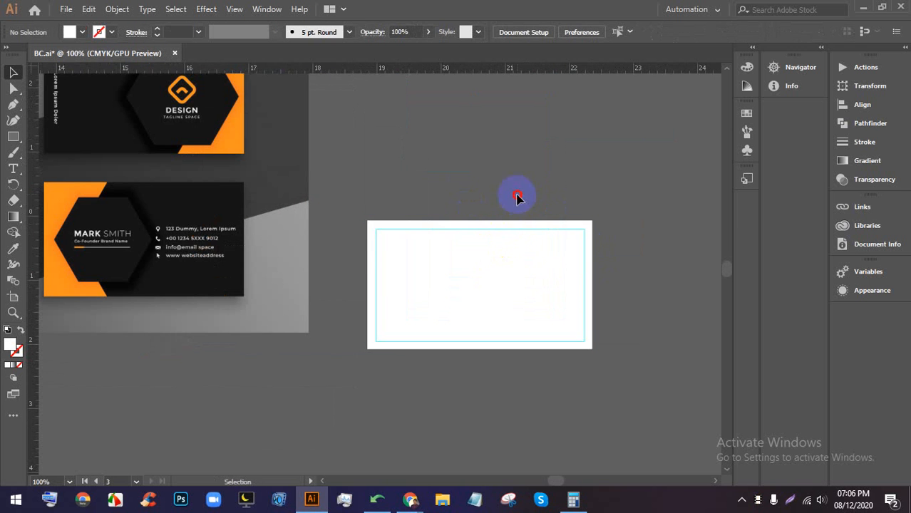
{"action": "scroll", "coordinate": [542, 242], "scroll_direction": "up", "scroll_amount": 1}
{"action": "scroll", "coordinate": [428, 321], "scroll_direction": "down", "scroll_amount": 1}
{"action": "scroll", "coordinate": [342, 349], "scroll_direction": "up", "scroll_amount": 1}
{"action": "left_click", "coordinate": [535, 305]}
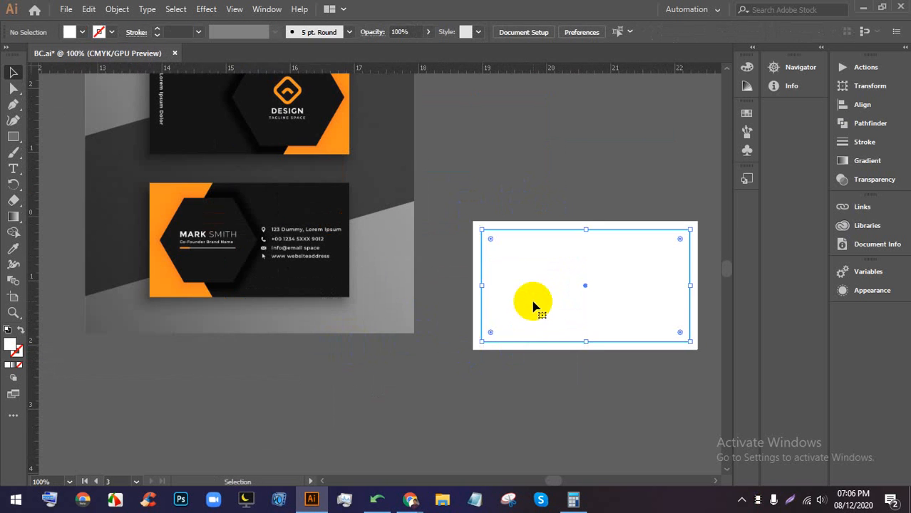
{"action": "key", "text": "ctrl+5"}
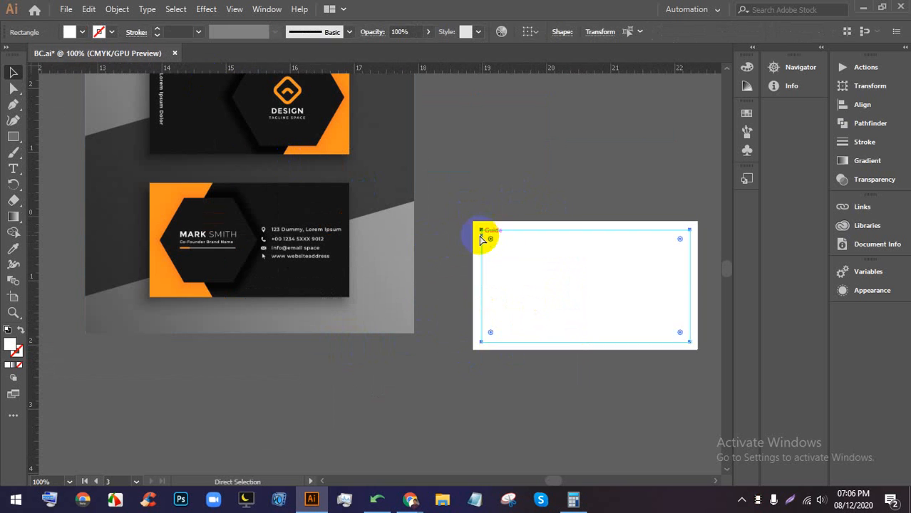
{"action": "left_click", "coordinate": [509, 185]}
{"action": "right_click", "coordinate": [509, 171]}
{"action": "left_click", "coordinate": [528, 293]}
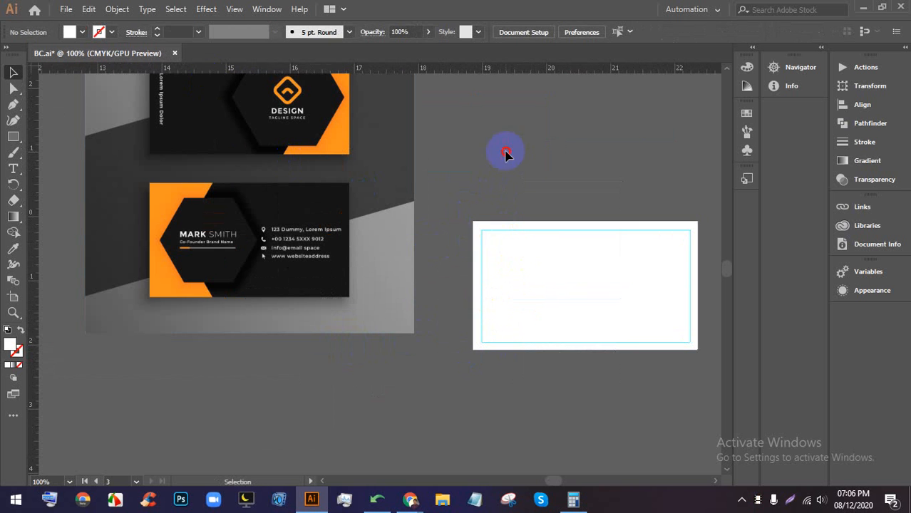
{"action": "left_click", "coordinate": [492, 251]}
{"action": "left_click", "coordinate": [82, 32]}
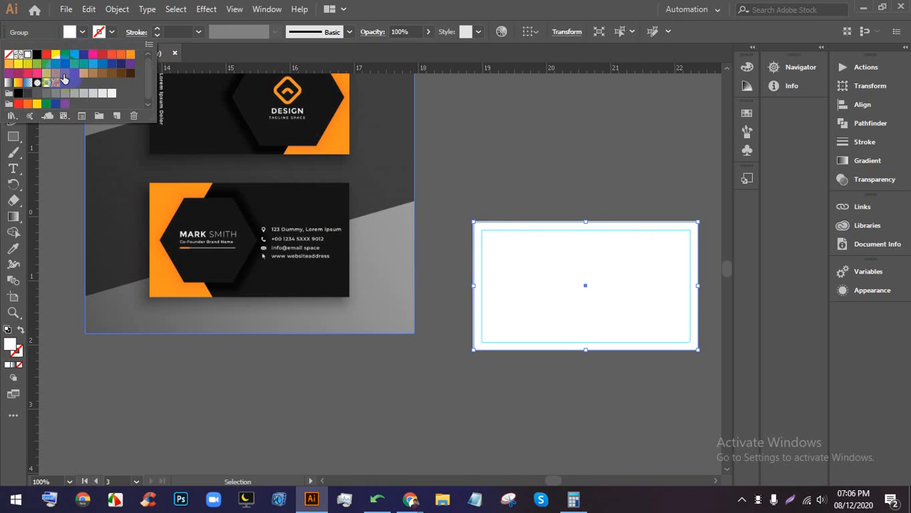
{"action": "left_click", "coordinate": [27, 54]}
{"action": "left_click", "coordinate": [463, 158]}
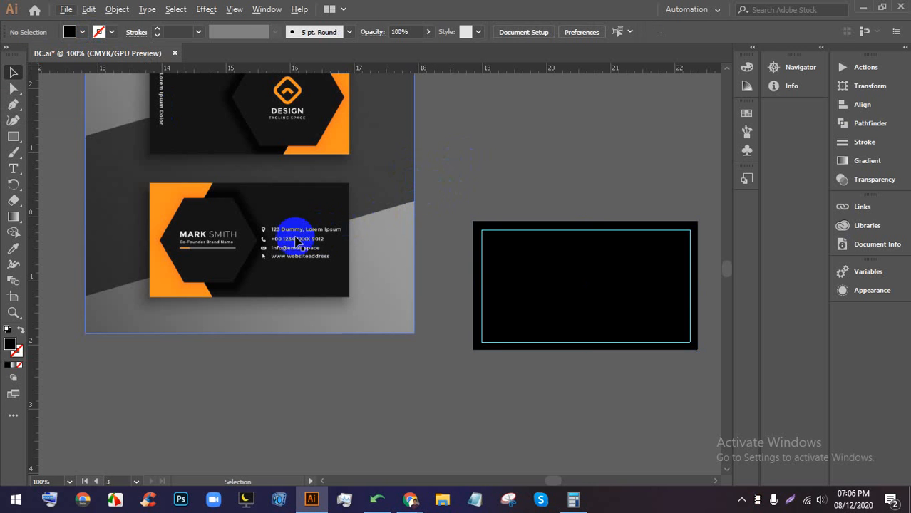
{"action": "scroll", "coordinate": [186, 225], "scroll_direction": "up", "scroll_amount": 2}
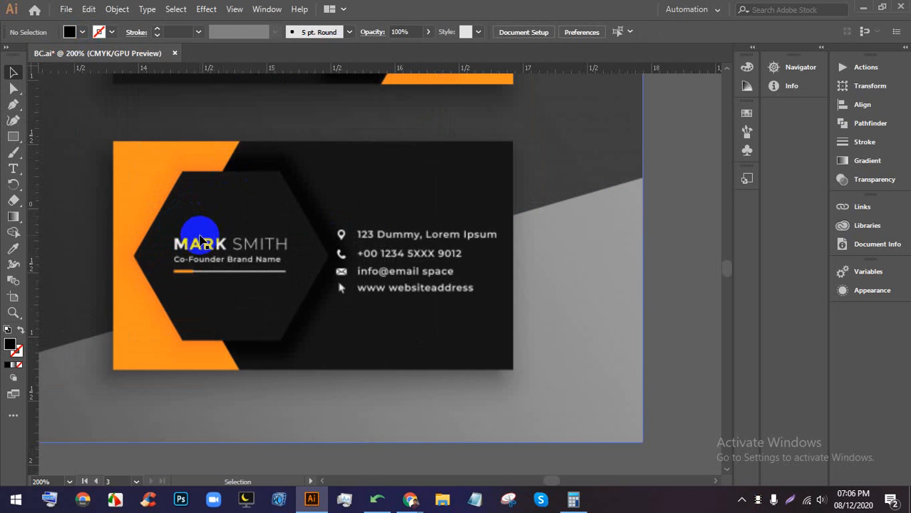
{"action": "scroll", "coordinate": [173, 221], "scroll_direction": "down", "scroll_amount": 3}
{"action": "scroll", "coordinate": [219, 216], "scroll_direction": "down", "scroll_amount": 2}
{"action": "scroll", "coordinate": [559, 251], "scroll_direction": "up", "scroll_amount": 1}
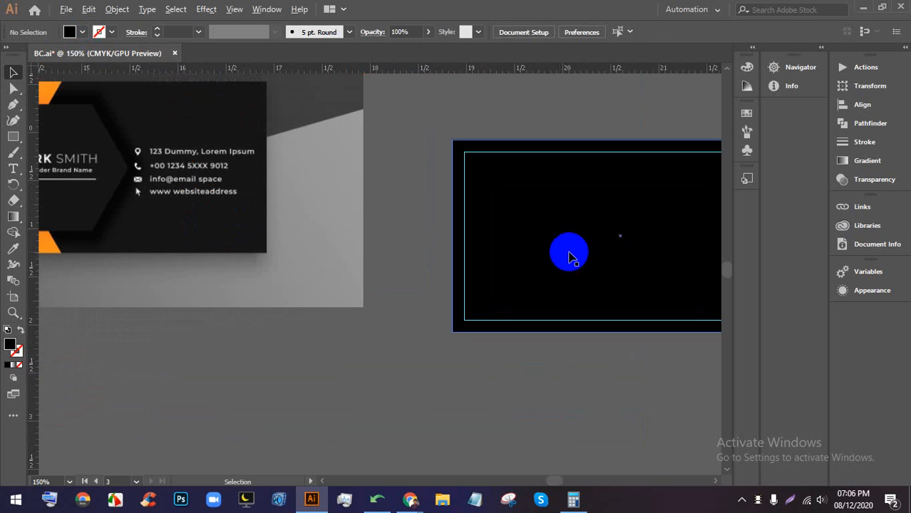
{"action": "left_click_drag", "start_coordinate": [612, 222], "coordinate": [499, 247]}
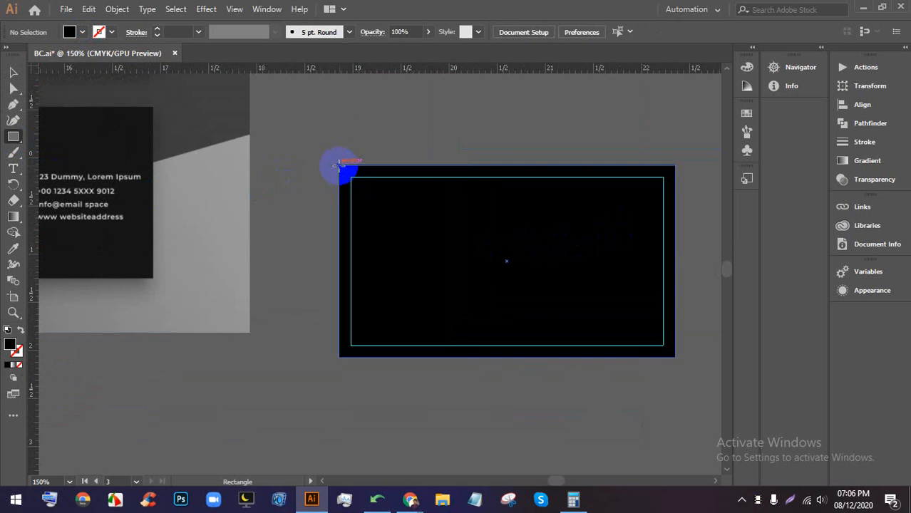
- Draw a rectangle over the card's left portion and fill it orange
{"action": "left_click_drag", "start_coordinate": [342, 168], "coordinate": [465, 359]}
{"action": "left_click", "coordinate": [11, 72]}
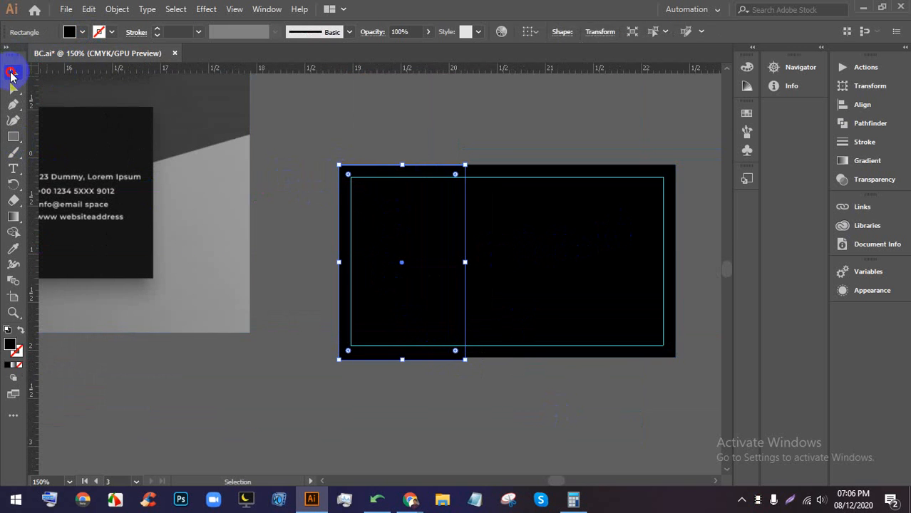
{"action": "left_click", "coordinate": [331, 187]}
{"action": "scroll", "coordinate": [417, 188], "scroll_direction": "down", "scroll_amount": 3}
{"action": "left_click", "coordinate": [412, 206]}
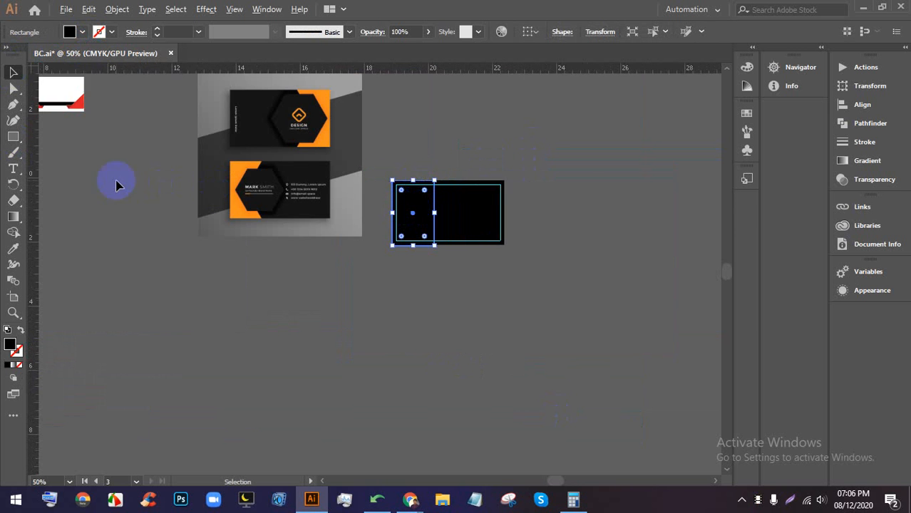
{"action": "scroll", "coordinate": [232, 194], "scroll_direction": "up", "scroll_amount": 1}
{"action": "left_click", "coordinate": [72, 28]}
{"action": "left_click", "coordinate": [132, 55]}
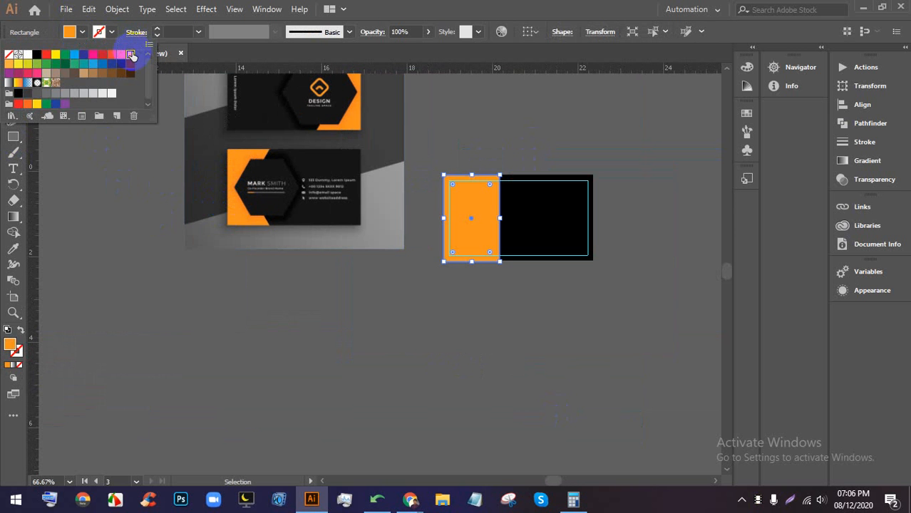
{"action": "left_click", "coordinate": [489, 129]}
{"action": "left_click", "coordinate": [526, 139]}
- Reposition the reference card image and reselect the orange rectangle beside it
{"action": "scroll", "coordinate": [499, 201], "scroll_direction": "up", "scroll_amount": 1}
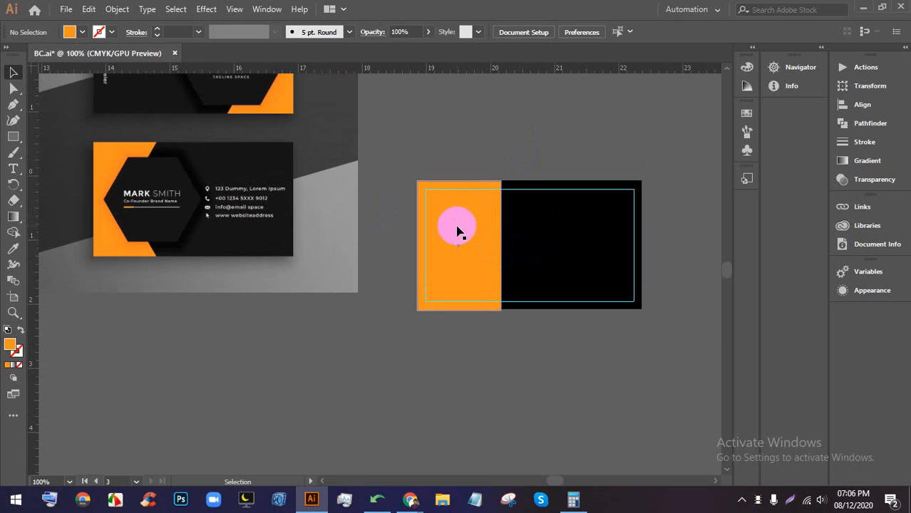
{"action": "scroll", "coordinate": [477, 242], "scroll_direction": "up", "scroll_amount": 1}
{"action": "scroll", "coordinate": [424, 198], "scroll_direction": "up", "scroll_amount": 2}
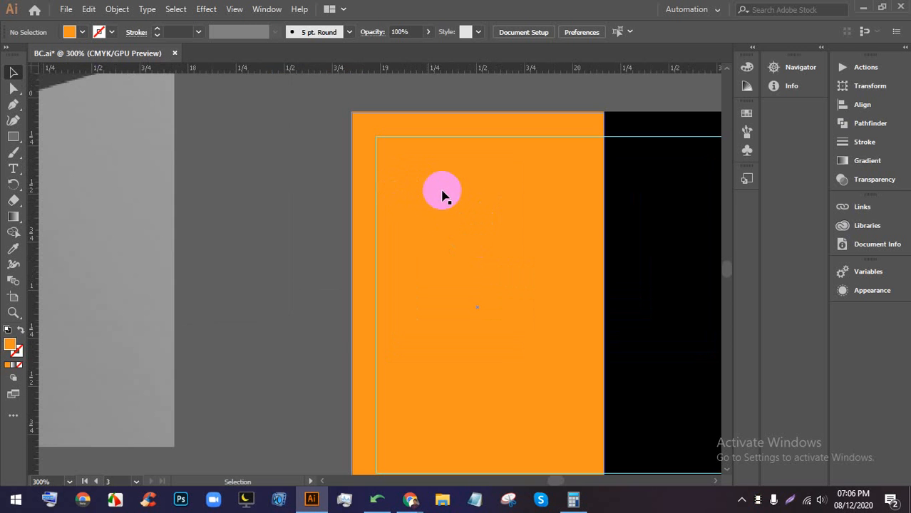
{"action": "left_click_drag", "start_coordinate": [702, 222], "coordinate": [323, 196]}
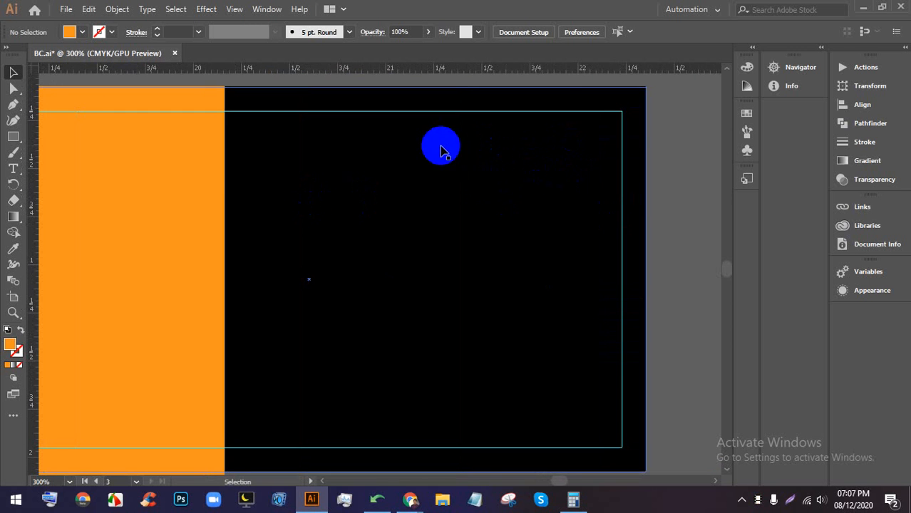
{"action": "scroll", "coordinate": [597, 308], "scroll_direction": "down", "scroll_amount": 1}
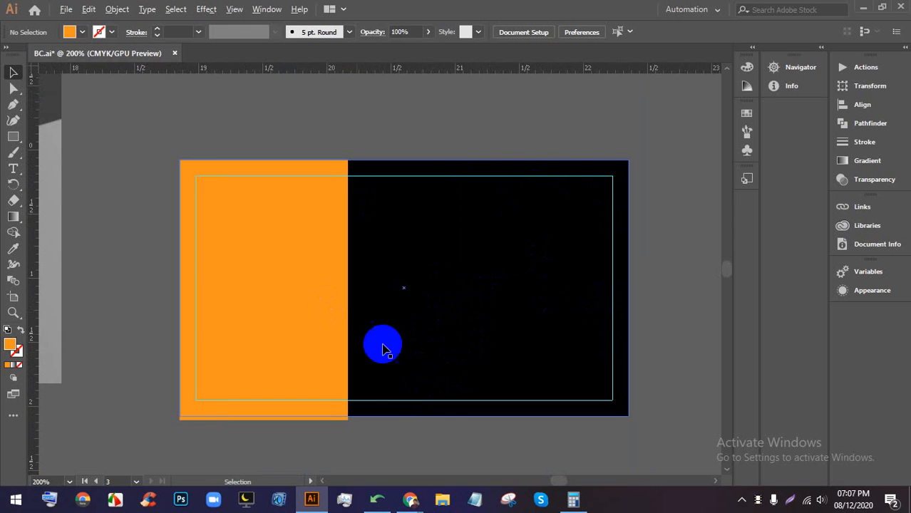
{"action": "scroll", "coordinate": [542, 187], "scroll_direction": "down", "scroll_amount": 2}
{"action": "left_click_drag", "start_coordinate": [178, 244], "coordinate": [279, 218]}
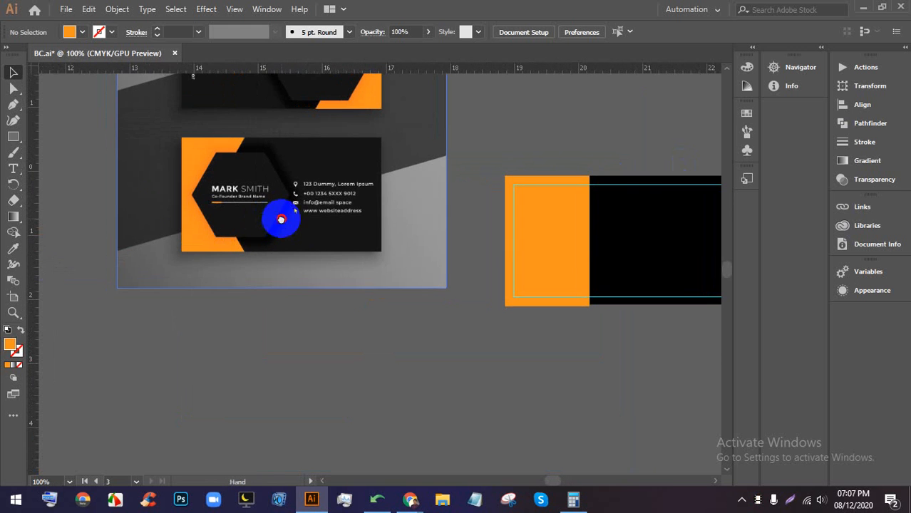
{"action": "scroll", "coordinate": [420, 214], "scroll_direction": "up", "scroll_amount": 1}
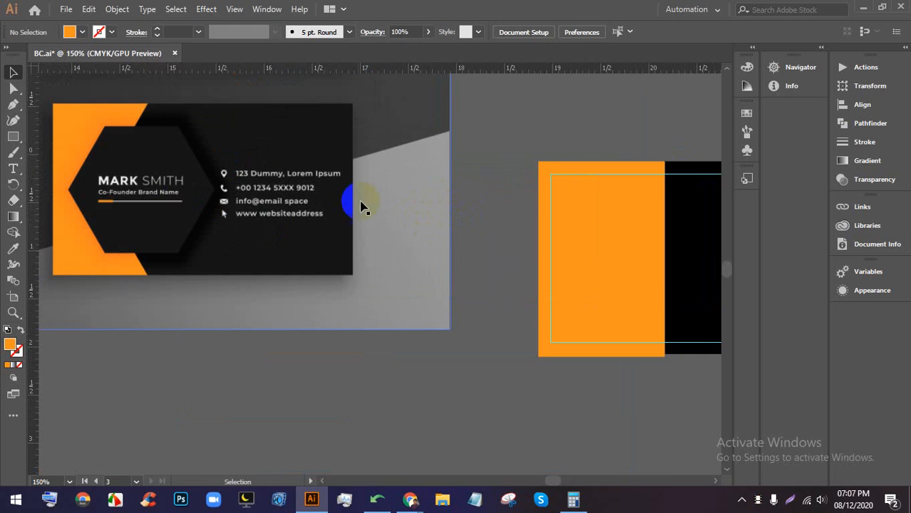
{"action": "left_click_drag", "start_coordinate": [357, 201], "coordinate": [387, 267]}
{"action": "left_click", "coordinate": [644, 247]}
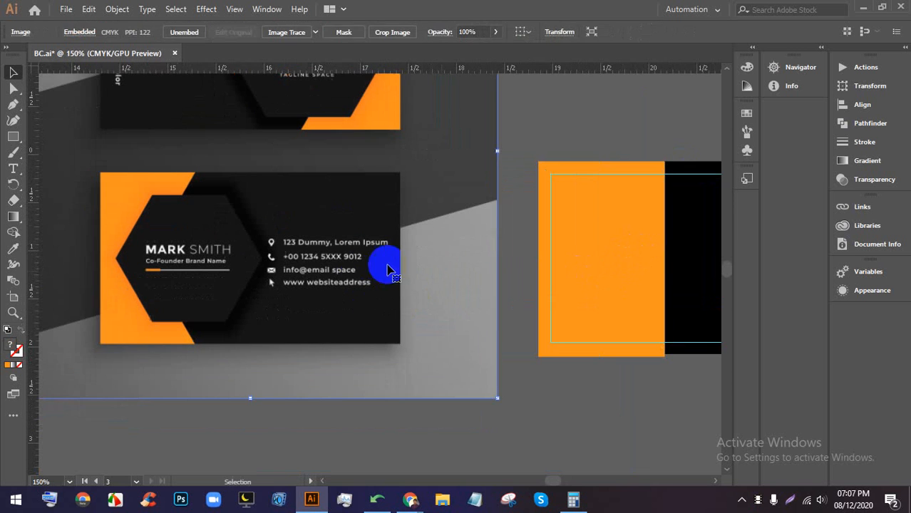
{"action": "left_click", "coordinate": [647, 265]}
{"action": "left_click_drag", "start_coordinate": [616, 252], "coordinate": [535, 234]}
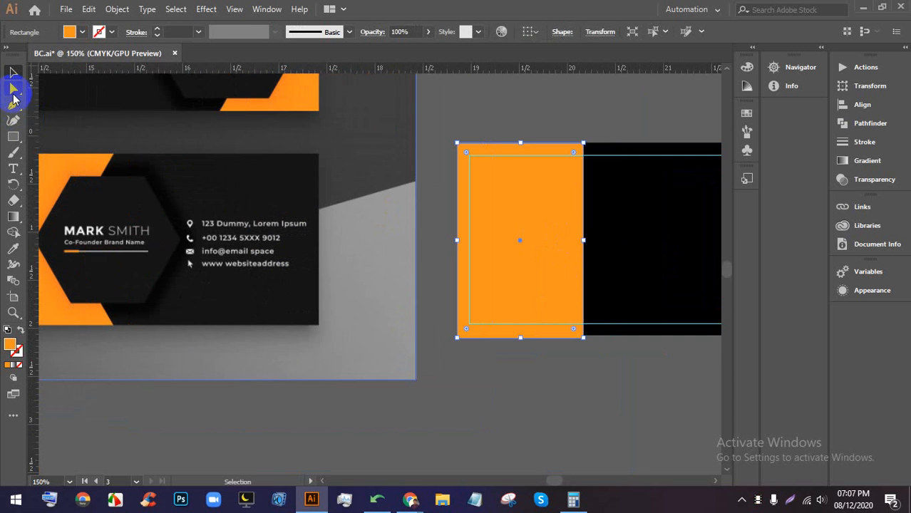
- Add an anchor midway on the panel's right edge and pull it inward into a notch
{"action": "left_click", "coordinate": [14, 90]}
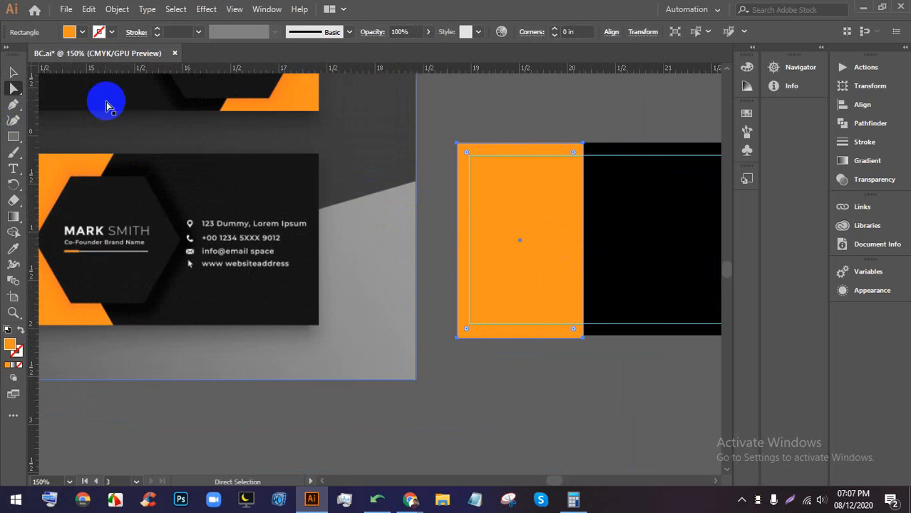
{"action": "left_click", "coordinate": [14, 105]}
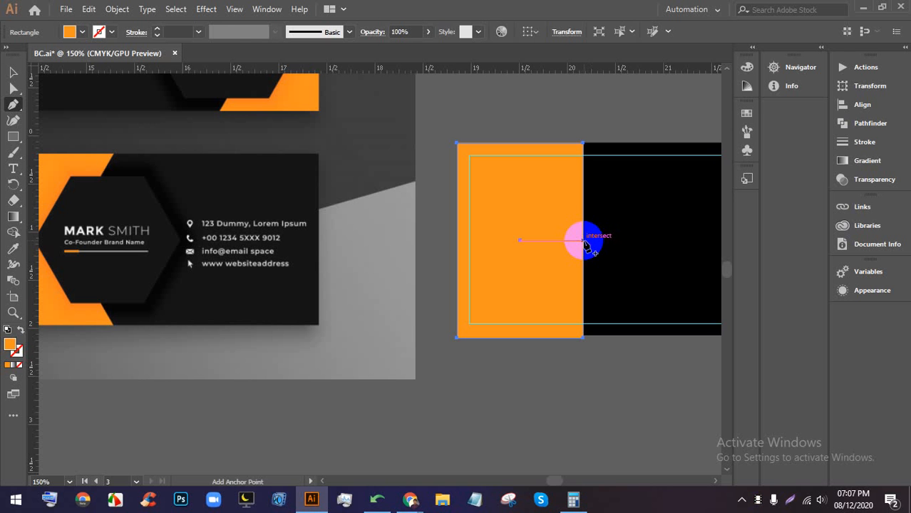
{"action": "left_click", "coordinate": [584, 242]}
{"action": "left_click", "coordinate": [13, 88]}
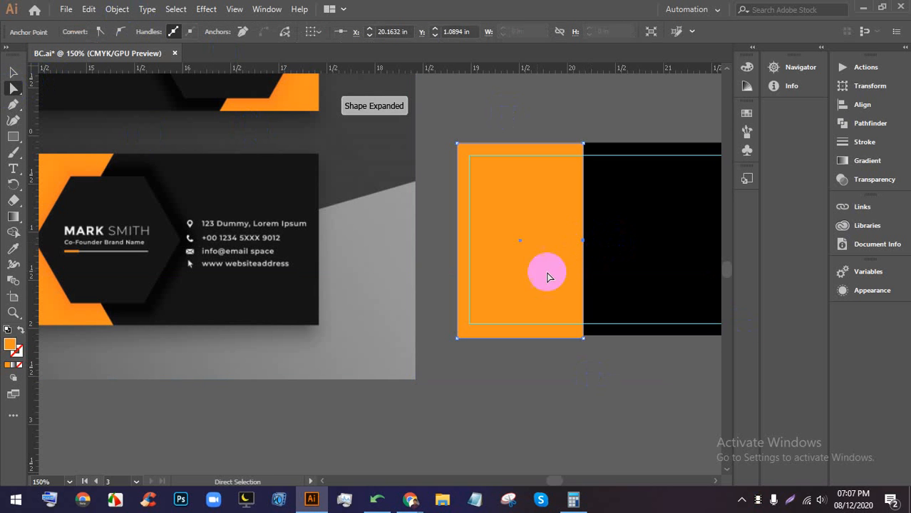
{"action": "left_click", "coordinate": [598, 241]}
{"action": "left_click_drag", "start_coordinate": [583, 242], "coordinate": [557, 242]}
{"action": "left_click", "coordinate": [491, 118]}
{"action": "scroll", "coordinate": [505, 153], "scroll_direction": "down", "scroll_amount": 2}
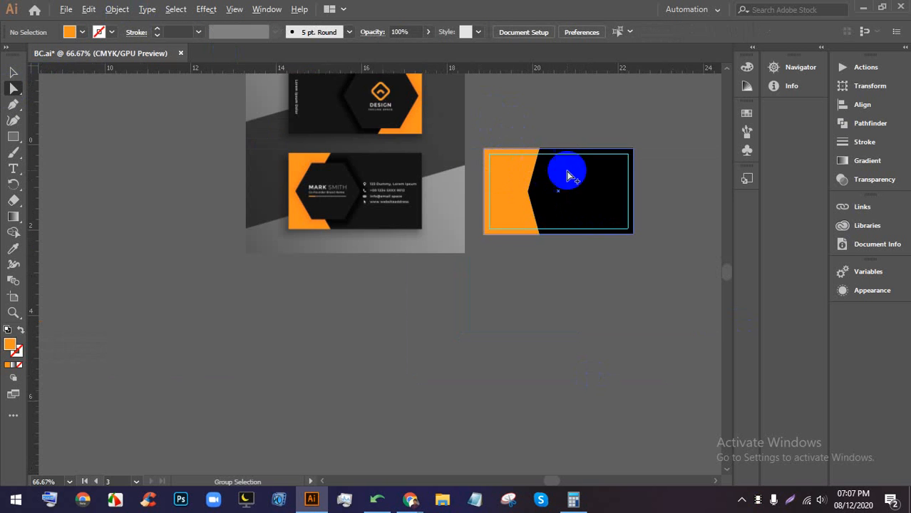
{"action": "scroll", "coordinate": [568, 176], "scroll_direction": "up", "scroll_amount": 3}
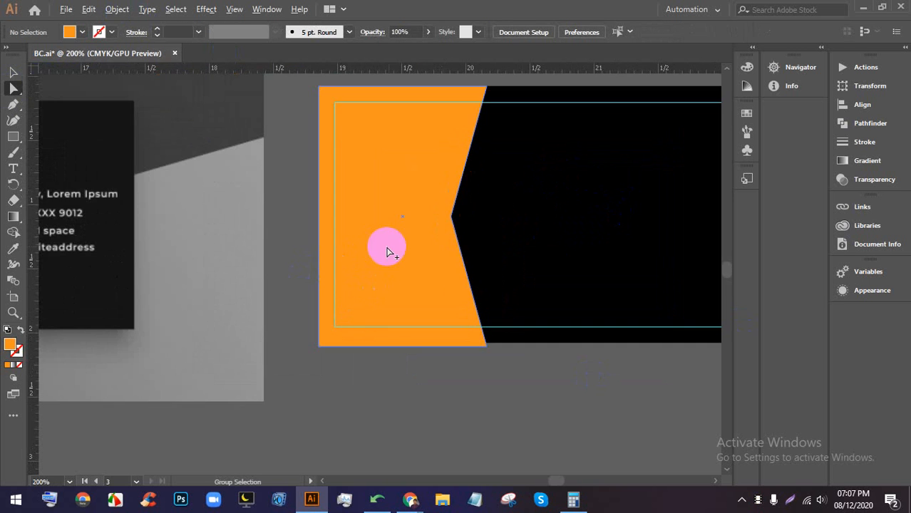
{"action": "scroll", "coordinate": [387, 252], "scroll_direction": "down", "scroll_amount": 1}
- Draw a hexagon with the Polygon tool on the card's left half and fill it black
{"action": "left_click_drag", "start_coordinate": [16, 136], "coordinate": [71, 168]}
{"action": "scroll", "coordinate": [414, 220], "scroll_direction": "down", "scroll_amount": 1}
{"action": "left_click_drag", "start_coordinate": [416, 219], "coordinate": [459, 224]}
{"action": "left_click", "coordinate": [13, 72]}
{"action": "left_click", "coordinate": [443, 235]}
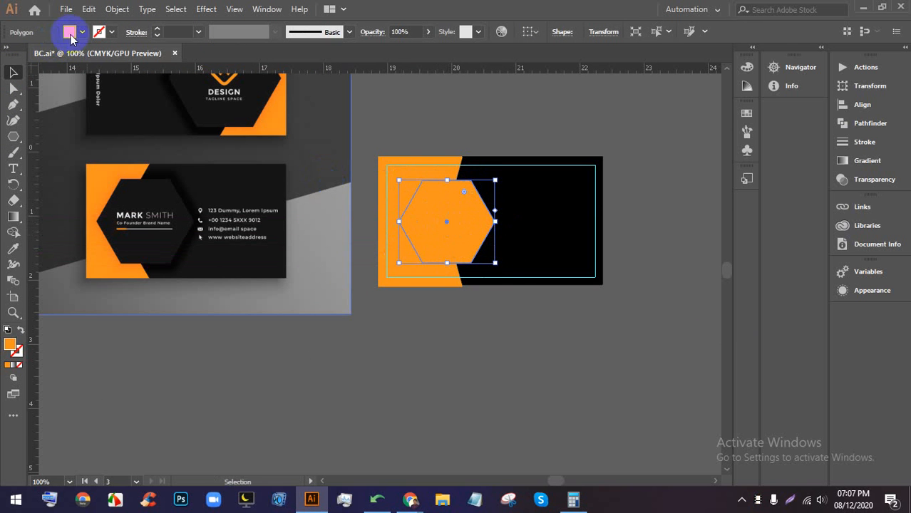
{"action": "left_click", "coordinate": [84, 32]}
{"action": "left_click", "coordinate": [19, 93]}
{"action": "left_click", "coordinate": [209, 114]}
{"action": "left_click", "coordinate": [512, 131]}
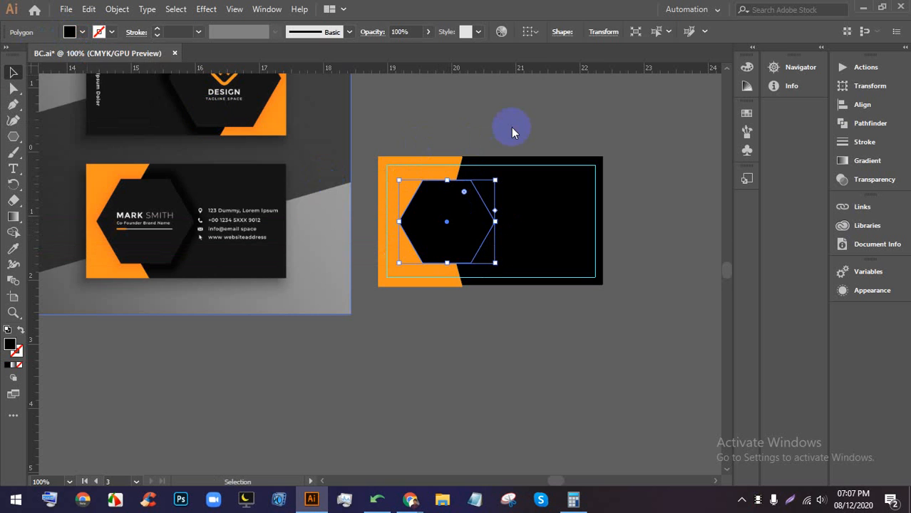
- Compare the card against the reference and reselect the black hexagon
{"action": "scroll", "coordinate": [508, 137], "scroll_direction": "down", "scroll_amount": 1}
{"action": "scroll", "coordinate": [261, 203], "scroll_direction": "up", "scroll_amount": 1}
{"action": "scroll", "coordinate": [591, 197], "scroll_direction": "up", "scroll_amount": 1}
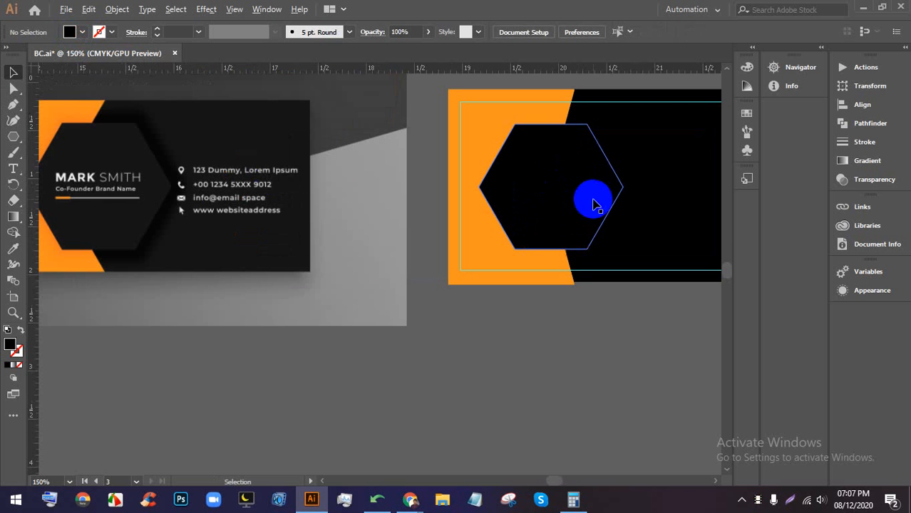
{"action": "scroll", "coordinate": [139, 156], "scroll_direction": "up", "scroll_amount": 1}
{"action": "left_click_drag", "start_coordinate": [139, 155], "coordinate": [248, 159]}
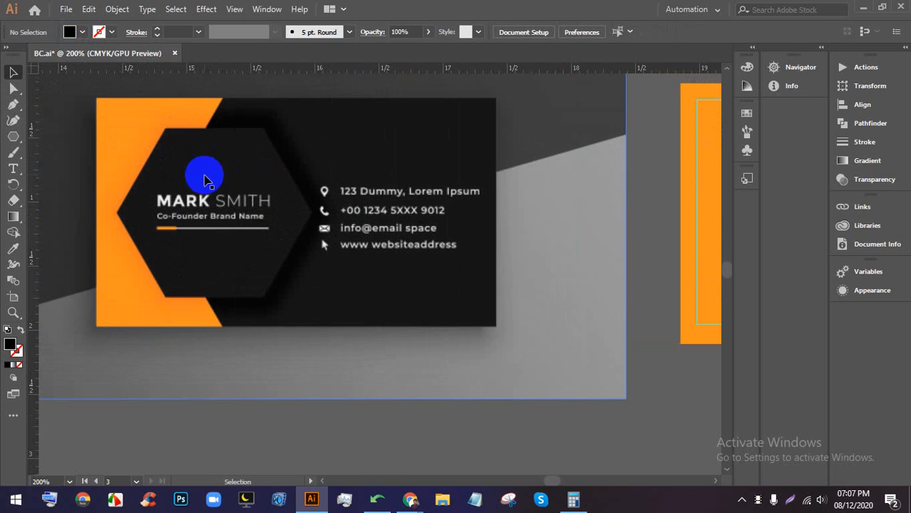
{"action": "scroll", "coordinate": [91, 199], "scroll_direction": "down", "scroll_amount": 1}
{"action": "left_click_drag", "start_coordinate": [432, 181], "coordinate": [284, 173]}
{"action": "left_click", "coordinate": [467, 194]}
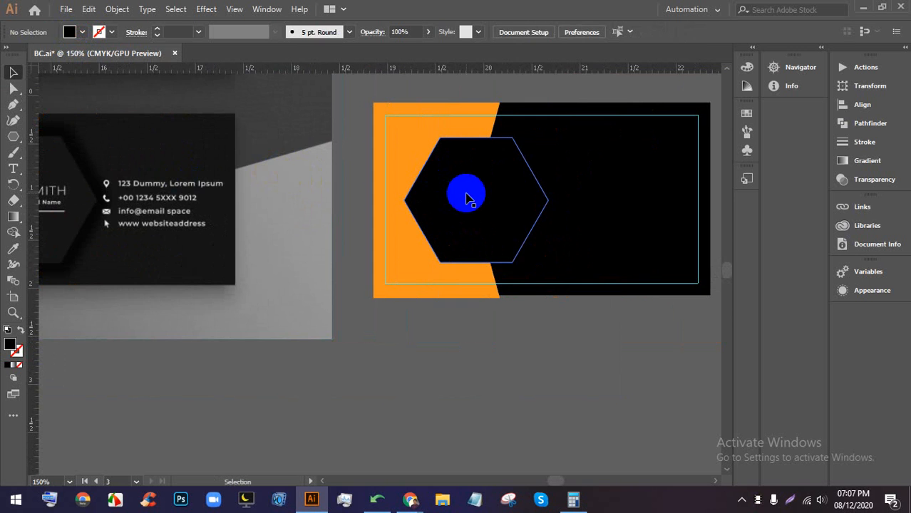
{"action": "scroll", "coordinate": [476, 187], "scroll_direction": "down", "scroll_amount": 1}
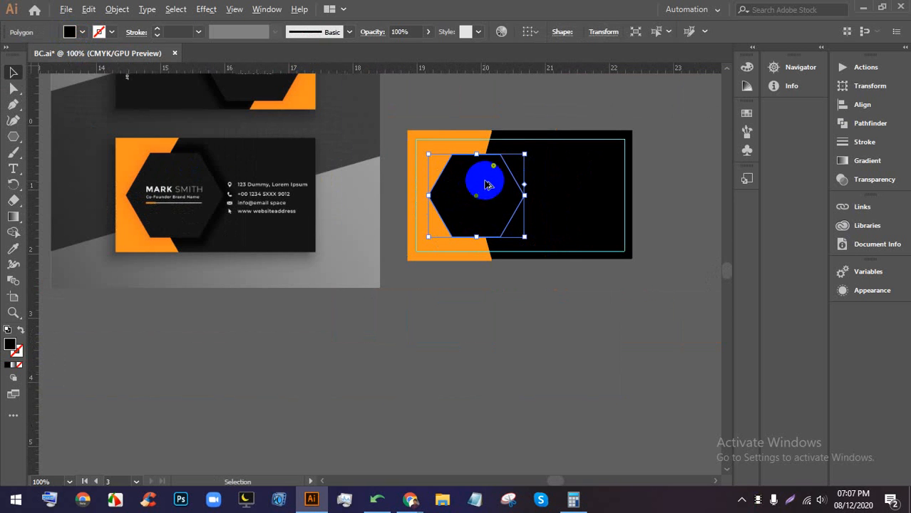
{"action": "left_click", "coordinate": [206, 9]}
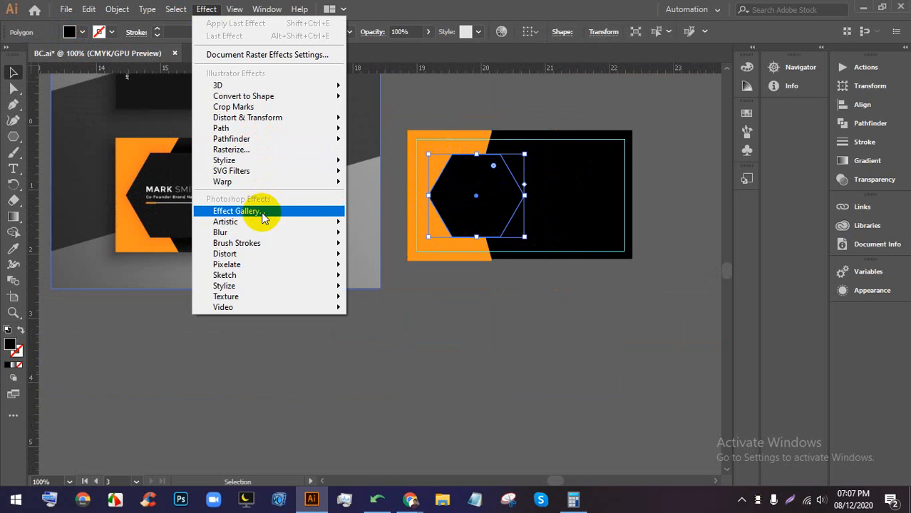
- Open Stylize > Drop Shadow for the hexagon with Preview on and a solid colour shadow
{"action": "mouse_move", "coordinate": [265, 162]}
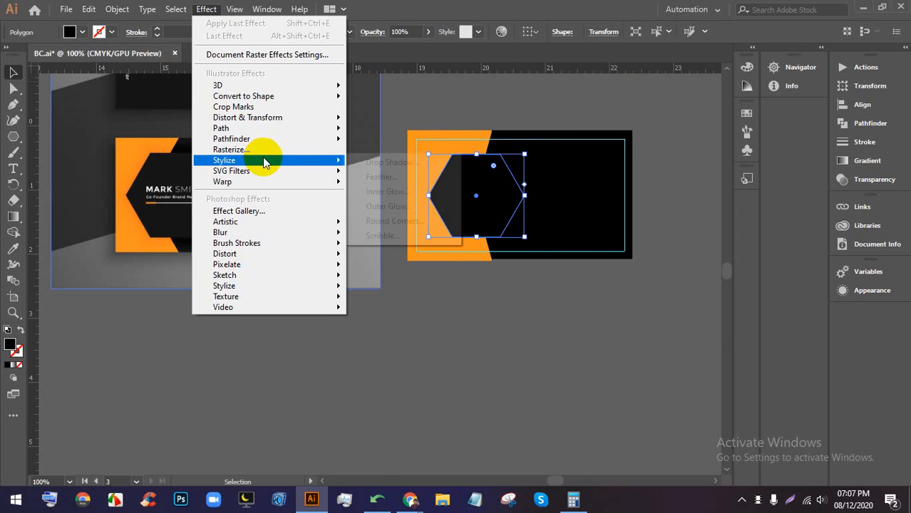
{"action": "left_click", "coordinate": [383, 164]}
{"action": "left_click_drag", "start_coordinate": [634, 101], "coordinate": [686, 83]}
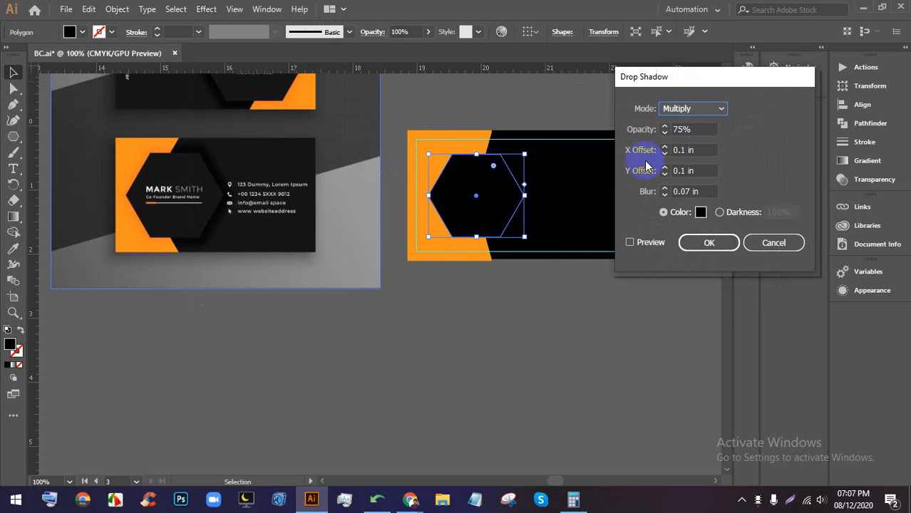
{"action": "left_click", "coordinate": [630, 242]}
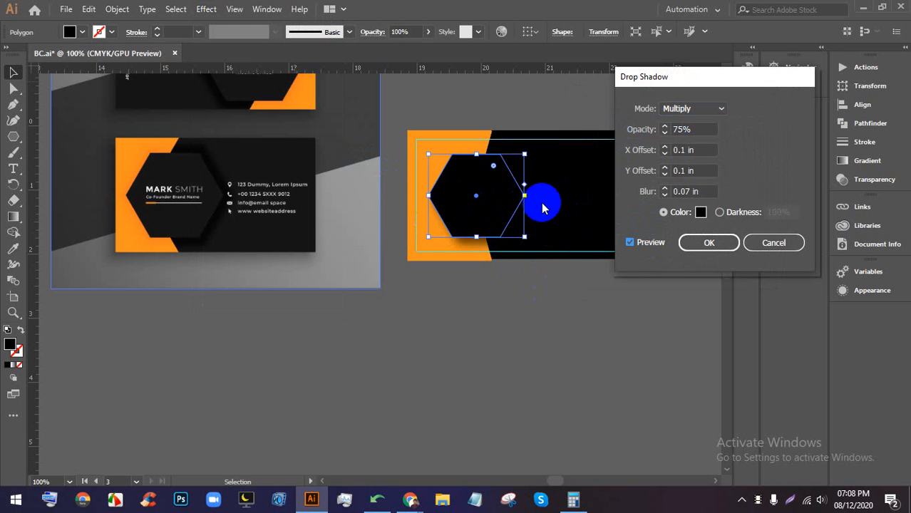
{"action": "left_click", "coordinate": [662, 212]}
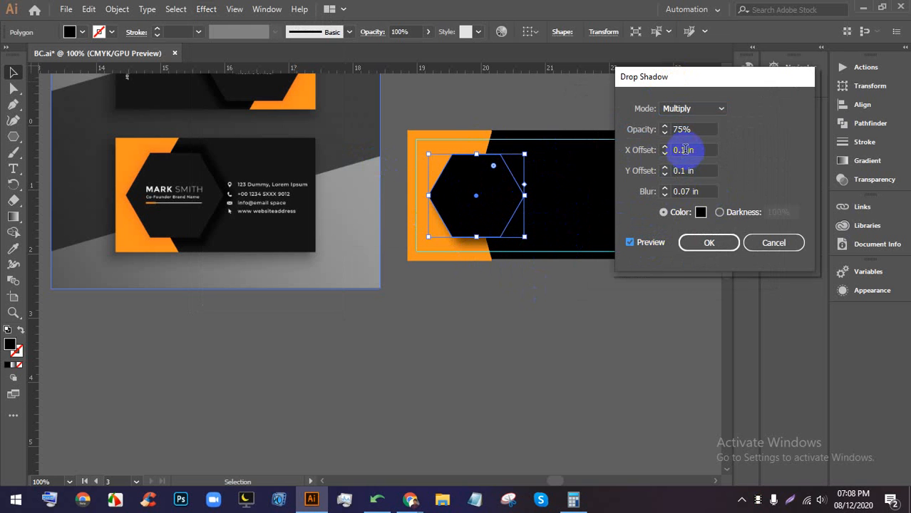
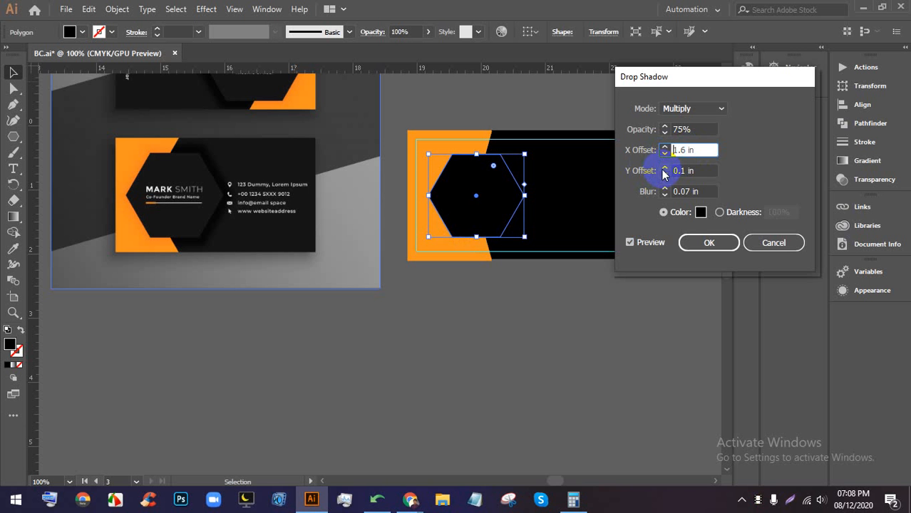
- Check the Google Meet call, then return to the Illustrator document
{"action": "mouse_move", "coordinate": [410, 499]}
{"action": "left_click", "coordinate": [366, 444]}
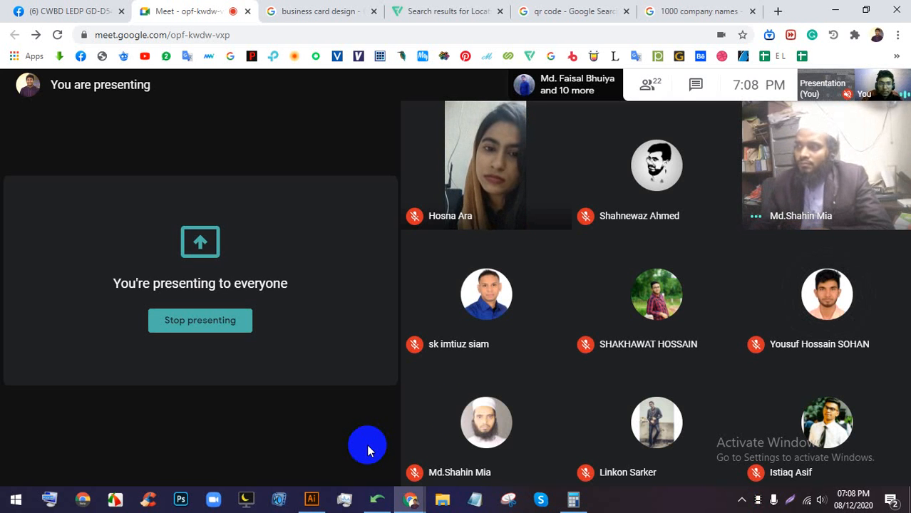
{"action": "left_click", "coordinate": [312, 499]}
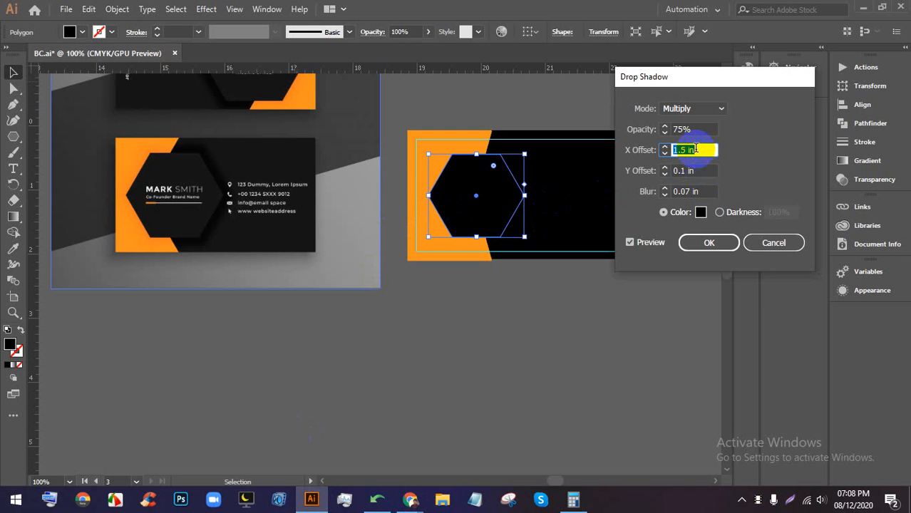
- Set the hexagon's drop shadow to 100% darkness, 100% opacity and 0.6 in X offset
{"action": "key", "text": "Up"}
{"action": "key", "text": "Up"}
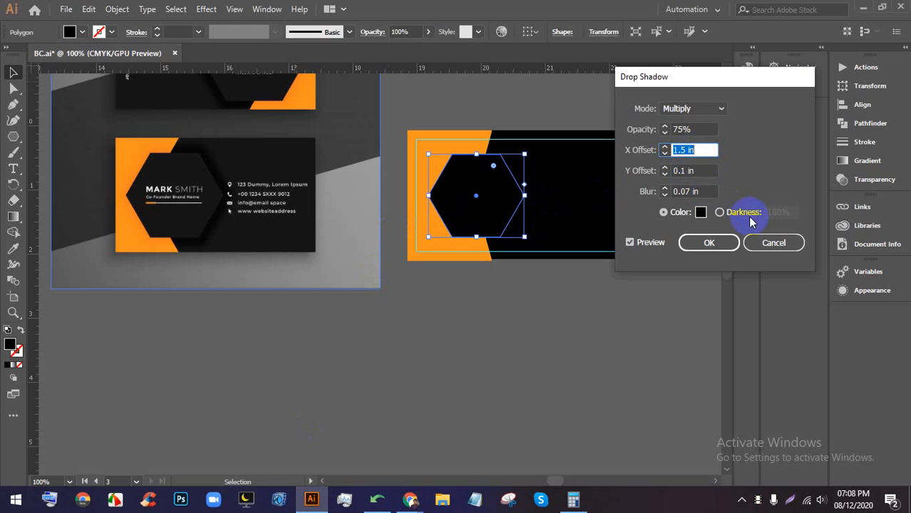
{"action": "left_click", "coordinate": [738, 213]}
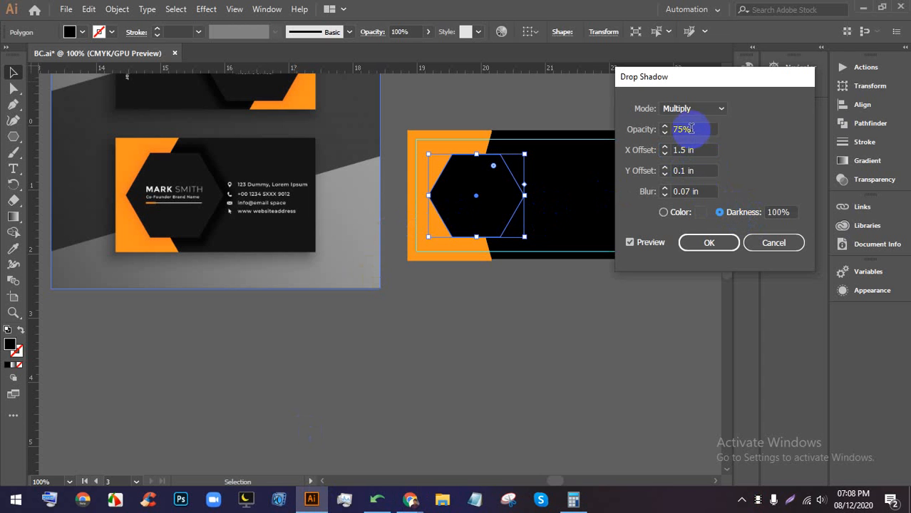
{"action": "key", "text": "Down"}
{"action": "key", "text": "Down"}
{"action": "key", "text": "Down"}
{"action": "key", "text": "Down"}
{"action": "key", "text": "Down"}
{"action": "key", "text": "Down"}
{"action": "key", "text": "Down"}
{"action": "key", "text": "Down"}
{"action": "key", "text": "Down"}
{"action": "key", "text": "Down"}
{"action": "key", "text": "Down"}
{"action": "key", "text": "Down"}
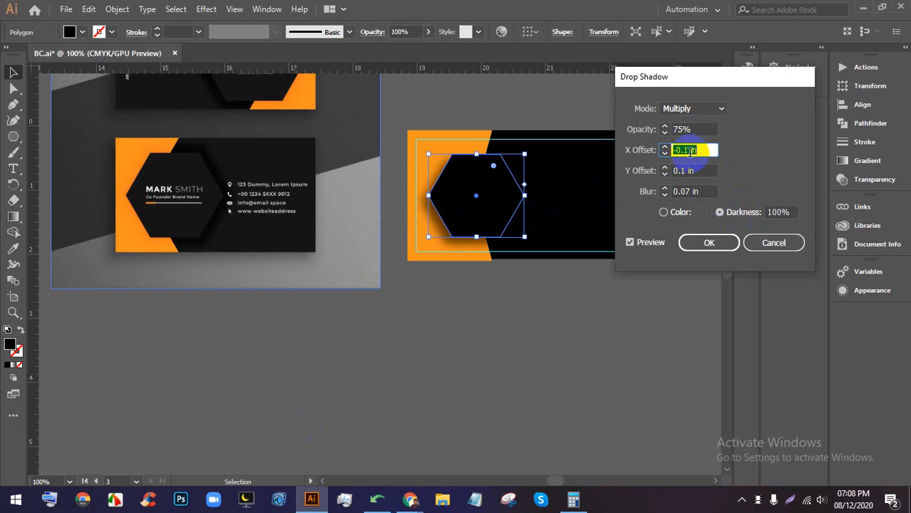
{"action": "key", "text": "Up"}
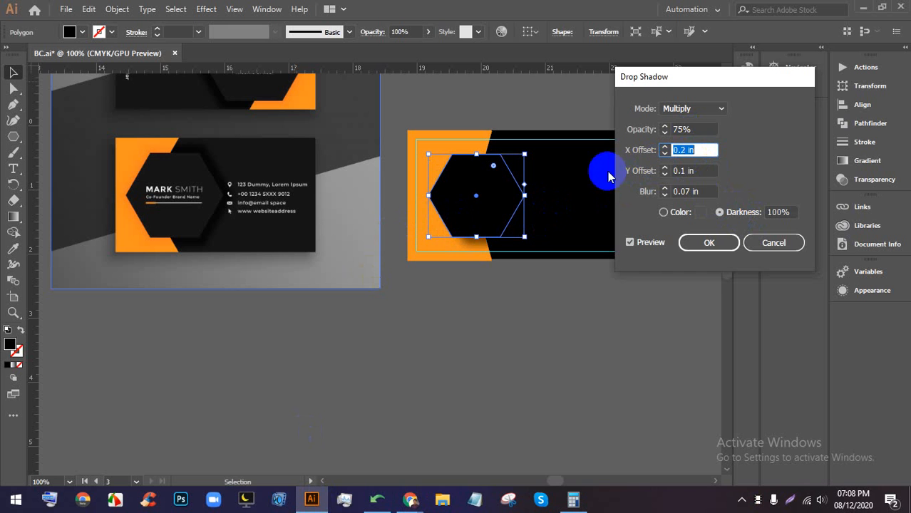
{"action": "key", "text": "Down"}
{"action": "key", "text": "Down"}
{"action": "key", "text": "Down"}
{"action": "key", "text": "Down"}
{"action": "key", "text": "Down"}
{"action": "key", "text": "Down"}
{"action": "key", "text": "Down"}
{"action": "key", "text": "Down"}
{"action": "key", "text": "Down"}
{"action": "key", "text": "Down"}
{"action": "key", "text": "Down"}
{"action": "key", "text": "Down"}
{"action": "key", "text": "Down"}
{"action": "key", "text": "Down"}
{"action": "key", "text": "Down"}
{"action": "key", "text": "Down"}
{"action": "key", "text": "Down"}
{"action": "key", "text": "Down"}
{"action": "key", "text": "Down"}
{"action": "key", "text": "Down"}
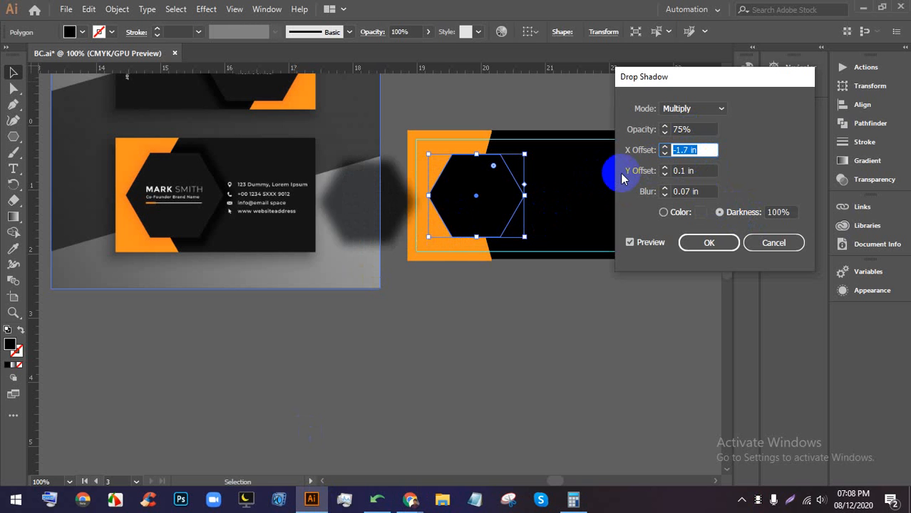
{"action": "key", "text": "Up"}
{"action": "key", "text": "Up"}
{"action": "key", "text": "Up"}
{"action": "key", "text": "Up"}
{"action": "key", "text": "Up"}
{"action": "key", "text": "Up"}
{"action": "key", "text": "Up"}
{"action": "key", "text": "Up"}
{"action": "key", "text": "Up"}
{"action": "key", "text": "Up"}
{"action": "key", "text": "Up"}
{"action": "key", "text": "Up"}
{"action": "key", "text": "Up"}
{"action": "key", "text": "Up"}
{"action": "key", "text": "Up"}
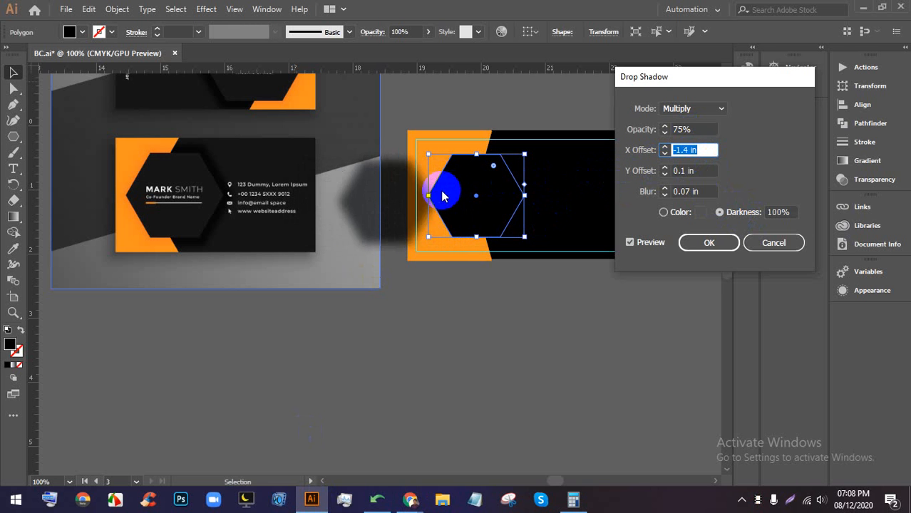
{"action": "key", "text": "Up"}
{"action": "key", "text": "Up"}
{"action": "key", "text": "Up"}
{"action": "key", "text": "Up"}
{"action": "key", "text": "Up"}
{"action": "key", "text": "Up"}
{"action": "key", "text": "Up"}
{"action": "key", "text": "Up"}
{"action": "key", "text": "Up"}
{"action": "key", "text": "Up"}
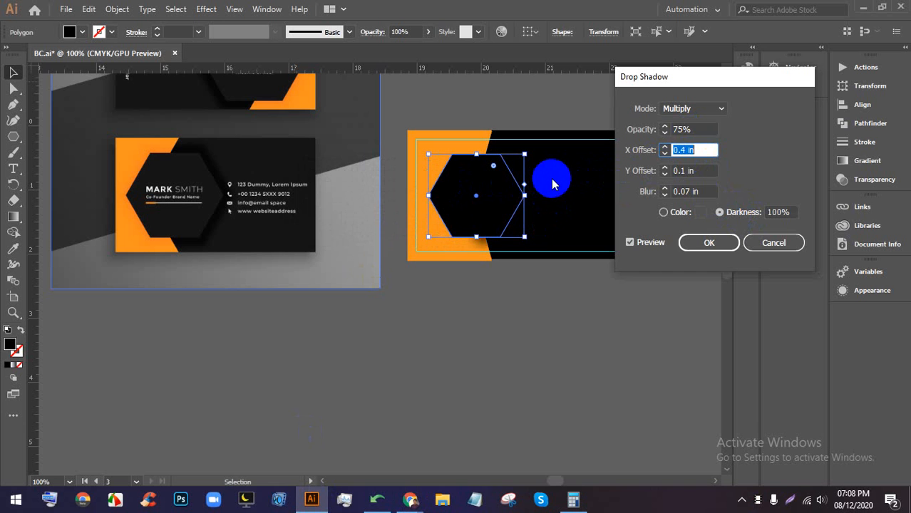
{"action": "key", "text": "Up"}
{"action": "key", "text": "Up"}
{"action": "left_click", "coordinate": [687, 128]}
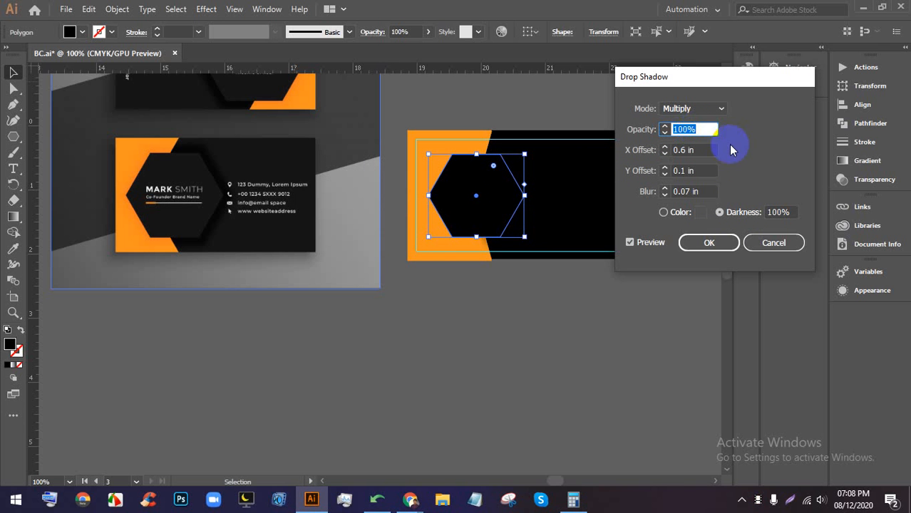
- Apply the drop shadow, then undo it so the hexagon has no shadow
{"action": "left_click", "coordinate": [709, 244]}
{"action": "left_click", "coordinate": [614, 272]}
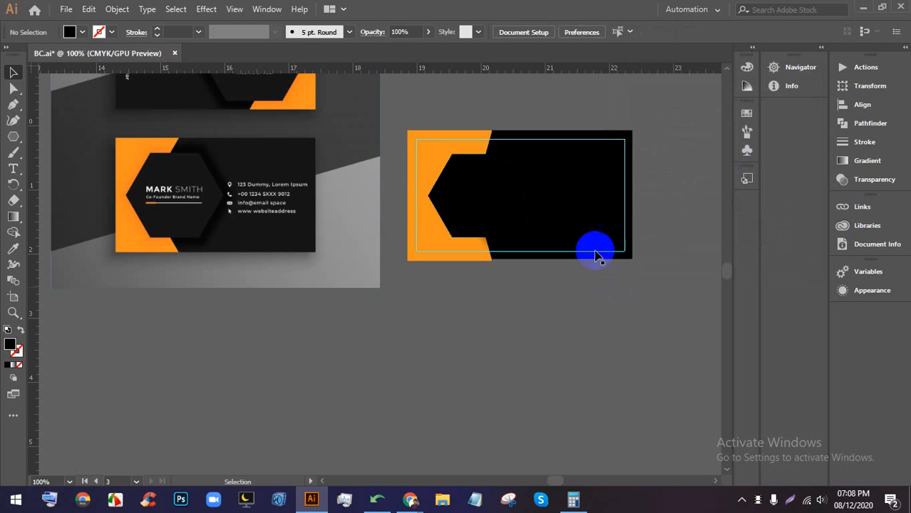
{"action": "scroll", "coordinate": [538, 189], "scroll_direction": "up", "scroll_amount": 3}
{"action": "scroll", "coordinate": [535, 188], "scroll_direction": "down", "scroll_amount": 3}
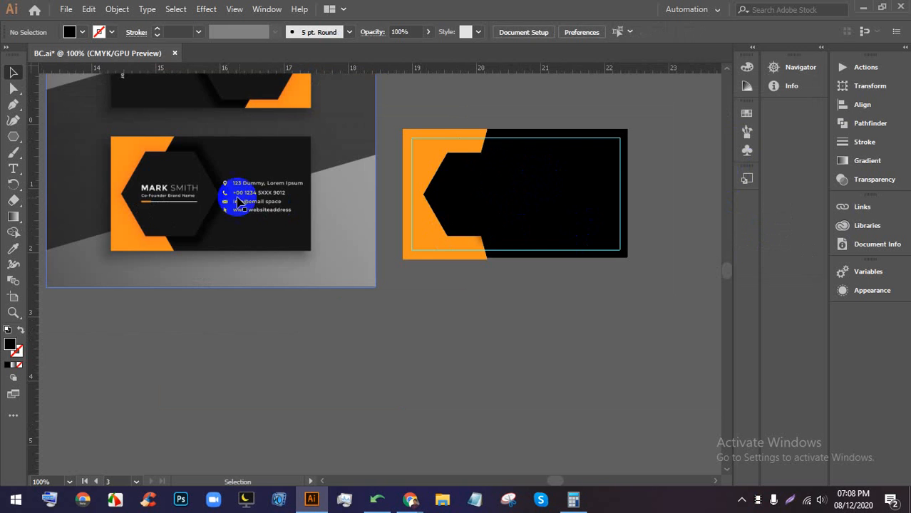
{"action": "scroll", "coordinate": [228, 191], "scroll_direction": "up", "scroll_amount": 2}
{"action": "scroll", "coordinate": [198, 181], "scroll_direction": "down", "scroll_amount": 2}
{"action": "scroll", "coordinate": [521, 193], "scroll_direction": "up", "scroll_amount": 1}
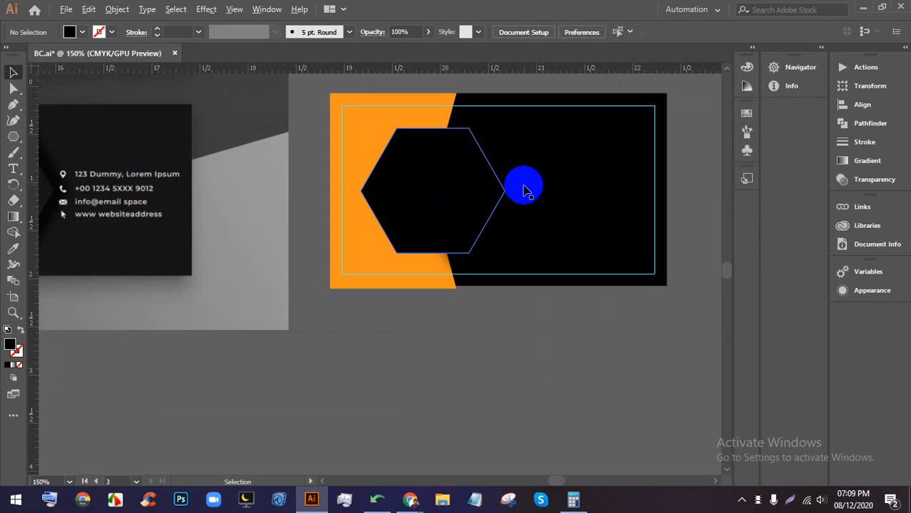
{"action": "key", "text": "ctrl+z"}
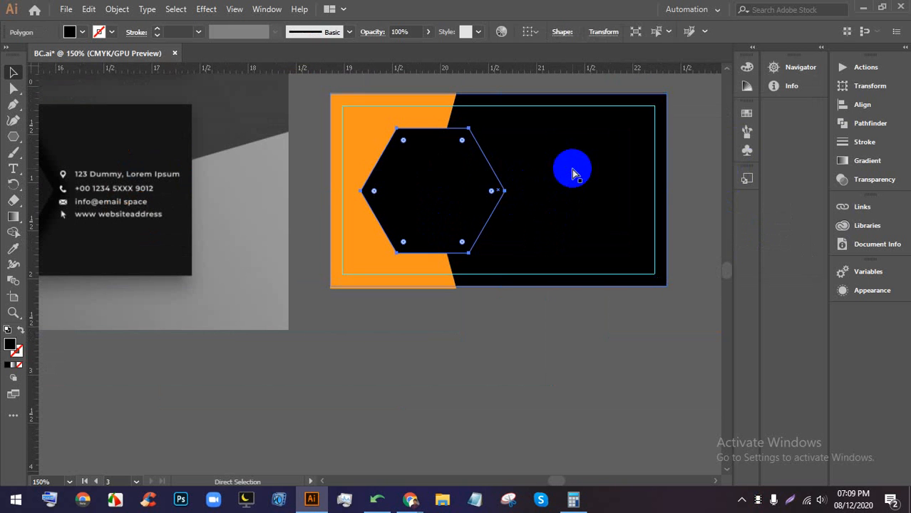
{"action": "left_click", "coordinate": [582, 307]}
{"action": "scroll", "coordinate": [530, 153], "scroll_direction": "up", "scroll_amount": 1}
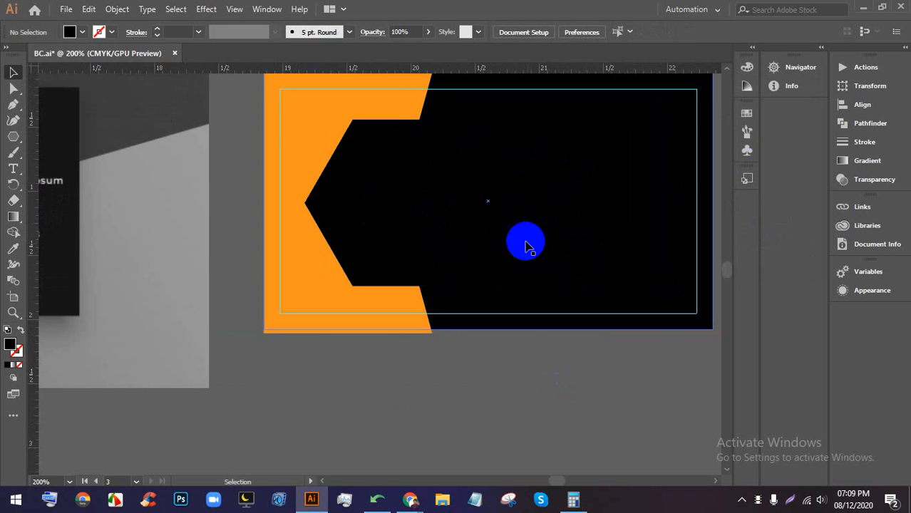
{"action": "left_click_drag", "start_coordinate": [558, 220], "coordinate": [517, 240]}
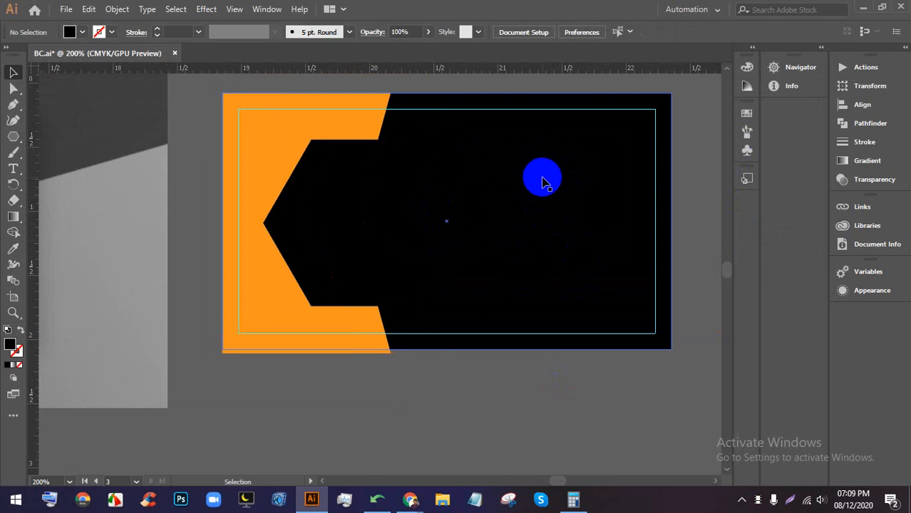
- Fill the card's dark panel with charcoal #212121
{"action": "left_click", "coordinate": [544, 183]}
{"action": "double_click", "coordinate": [11, 347]}
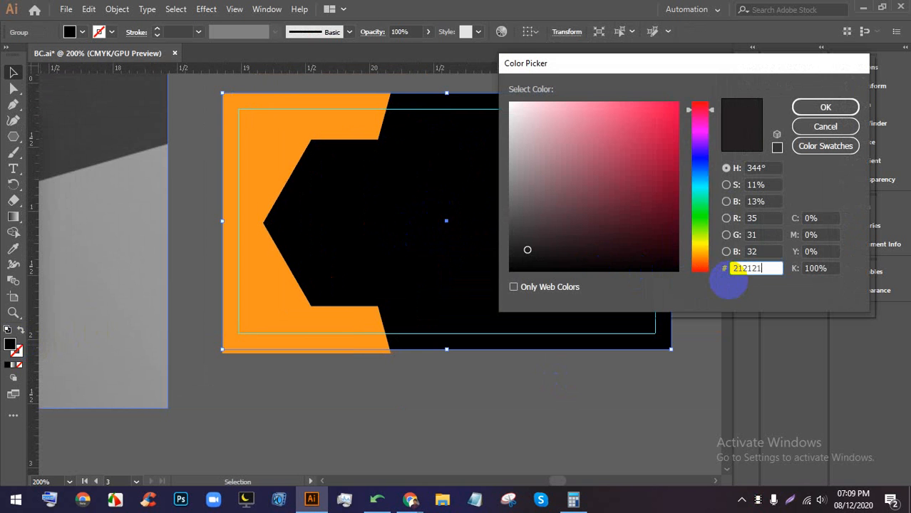
{"action": "left_click", "coordinate": [827, 107]}
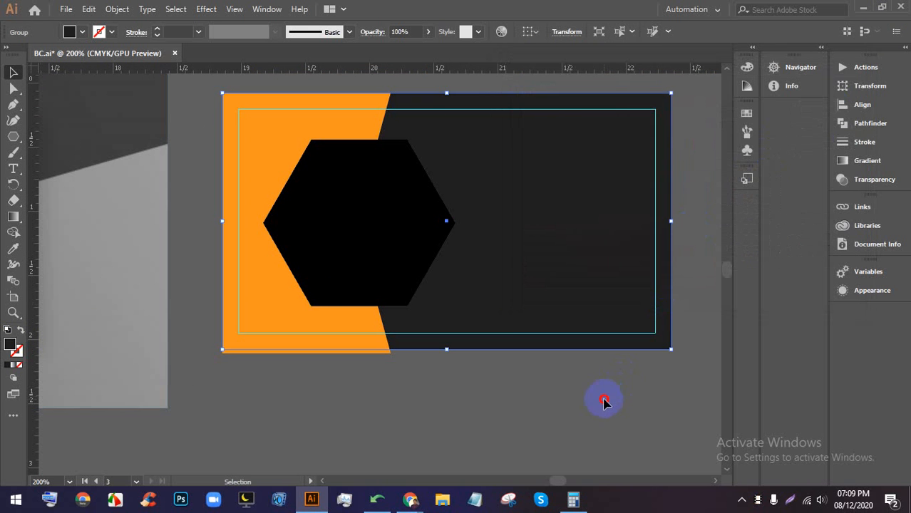
{"action": "left_click", "coordinate": [604, 396]}
- Recolour the hexagon to charcoal #212121 and reselect it
{"action": "left_click", "coordinate": [441, 190]}
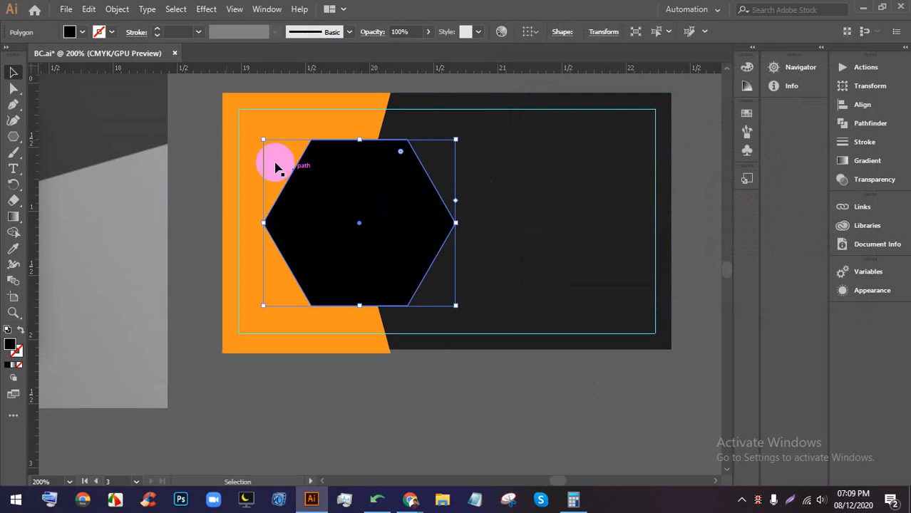
{"action": "double_click", "coordinate": [11, 347]}
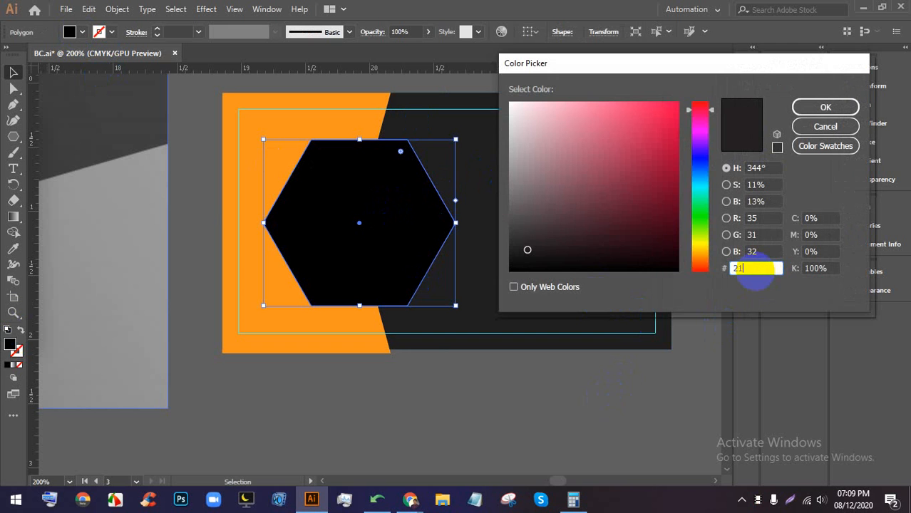
{"action": "type", "text": "212121"}
{"action": "key", "text": "Return"}
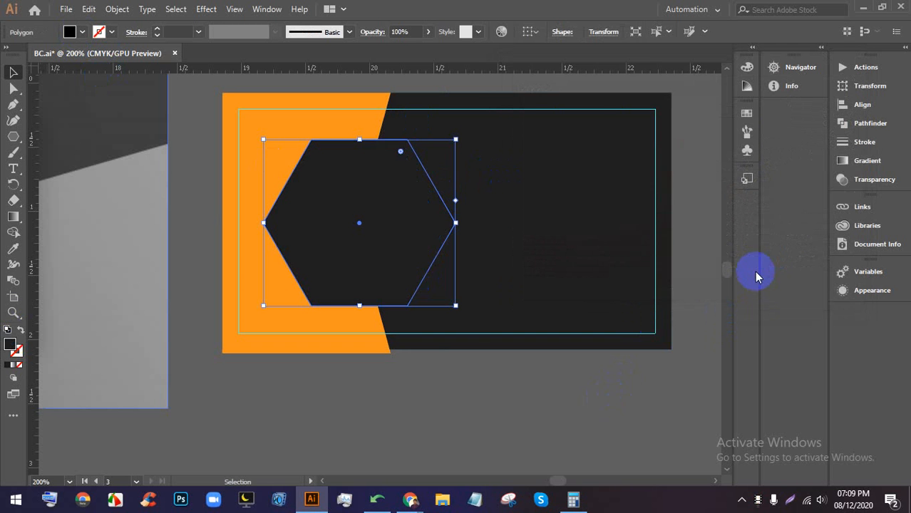
{"action": "left_click", "coordinate": [443, 426]}
{"action": "key", "text": "ctrl+minus"}
{"action": "key", "text": "ctrl+plus"}
{"action": "left_click", "coordinate": [406, 228]}
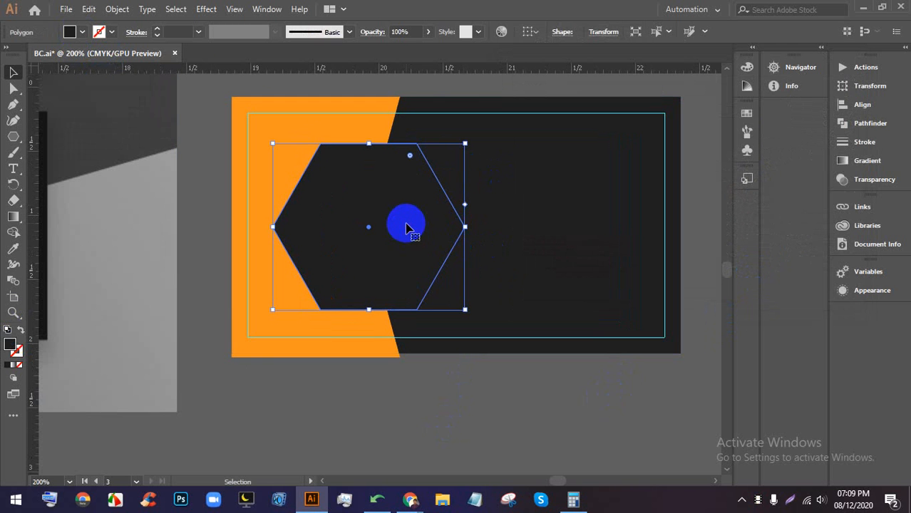
{"action": "left_click", "coordinate": [208, 9]}
- Open Drop Shadow for the hexagon with preview, using 0.1 in X offset and 0 in Y
{"action": "mouse_move", "coordinate": [325, 159]}
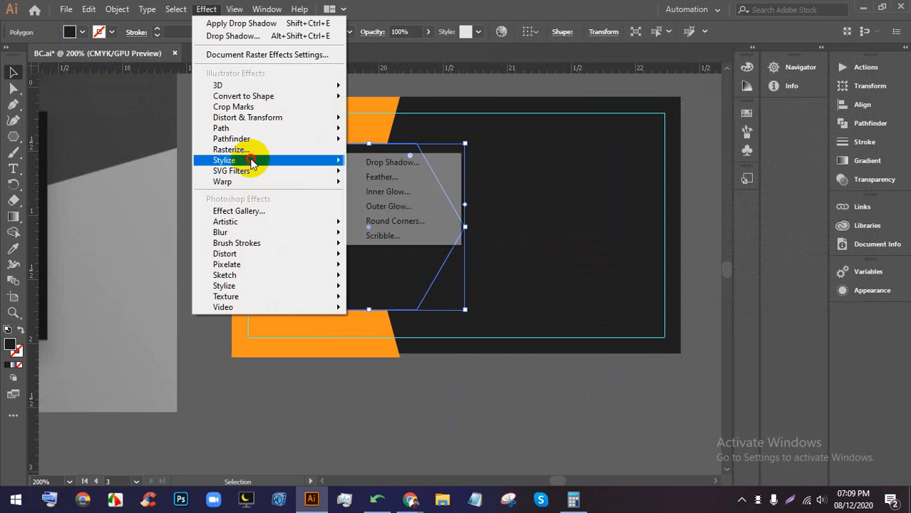
{"action": "left_click", "coordinate": [392, 162]}
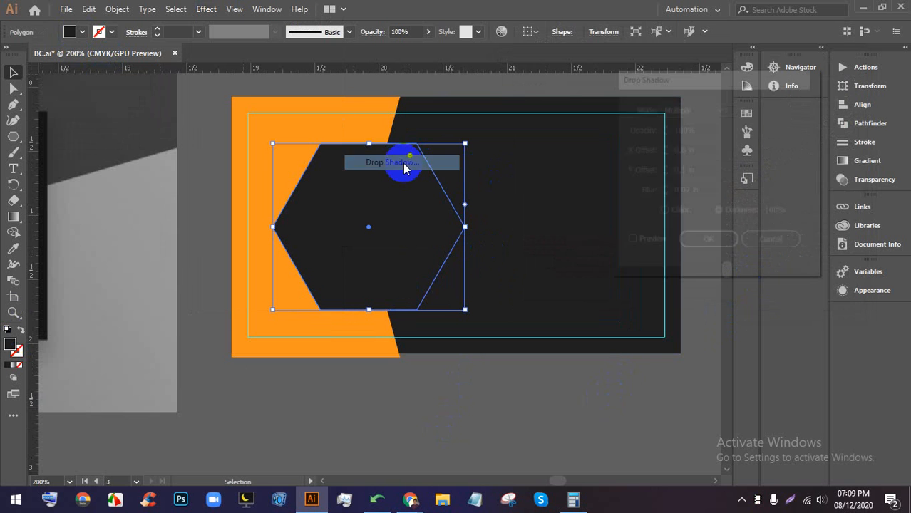
{"action": "left_click", "coordinate": [630, 243]}
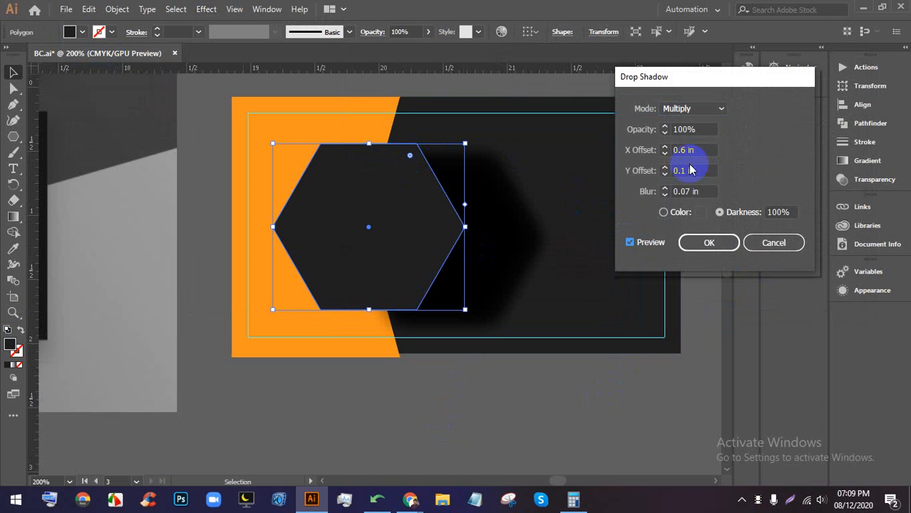
{"action": "key", "text": "Down"}
{"action": "key", "text": "Down"}
{"action": "key", "text": "Down"}
{"action": "key", "text": "Down"}
{"action": "key", "text": "Down"}
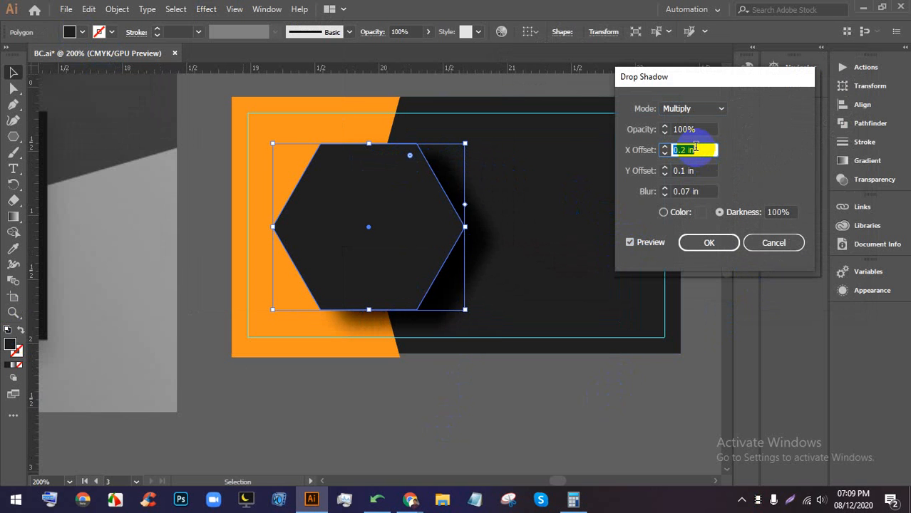
{"action": "key", "text": "Down"}
{"action": "key", "text": "Up"}
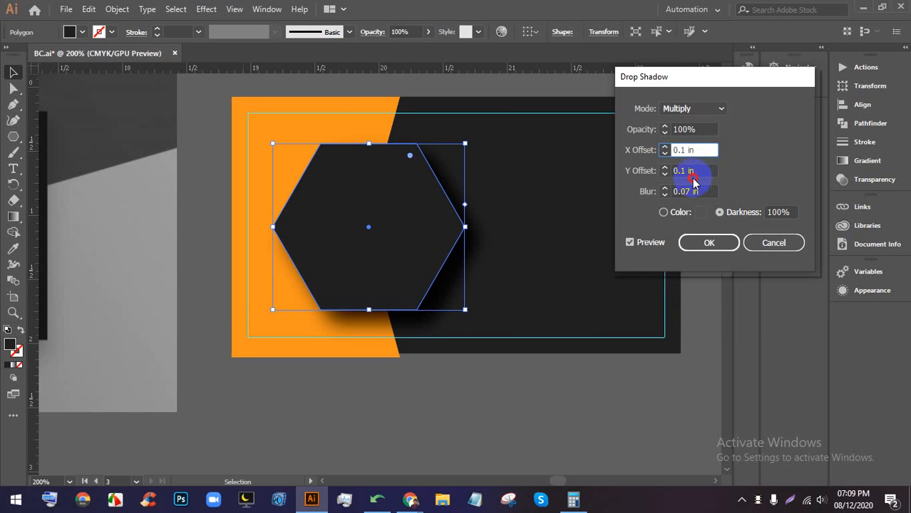
{"action": "key", "text": "Up"}
{"action": "key", "text": "Down"}
{"action": "key", "text": "Down"}
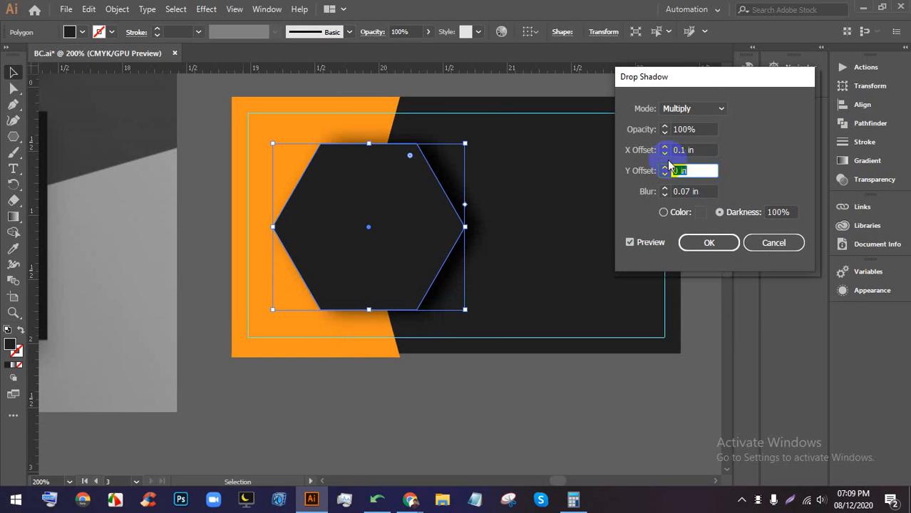
{"action": "key", "text": "Up"}
{"action": "key", "text": "Down"}
- Set the shadow opacity to 80% and the blur to 0.1 in
{"action": "left_click", "coordinate": [710, 128]}
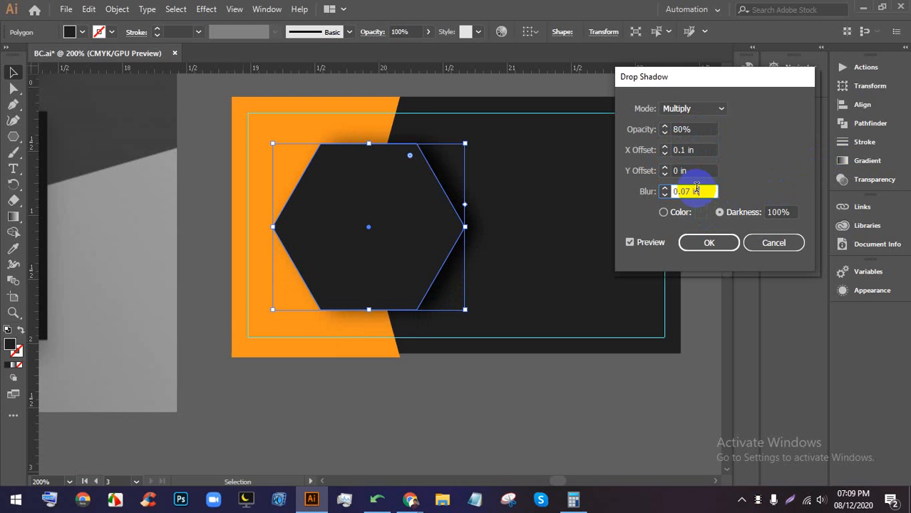
{"action": "key", "text": "Down"}
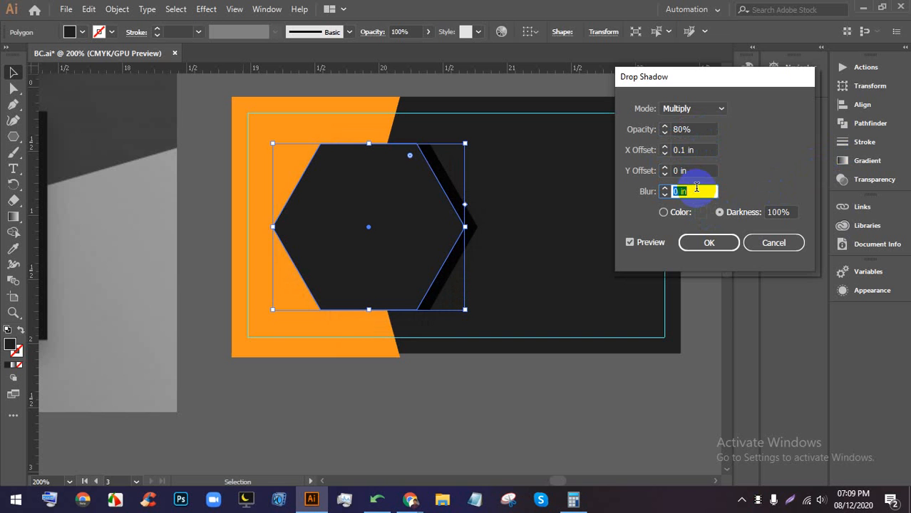
{"action": "key", "text": "Up"}
{"action": "key", "text": "Up"}
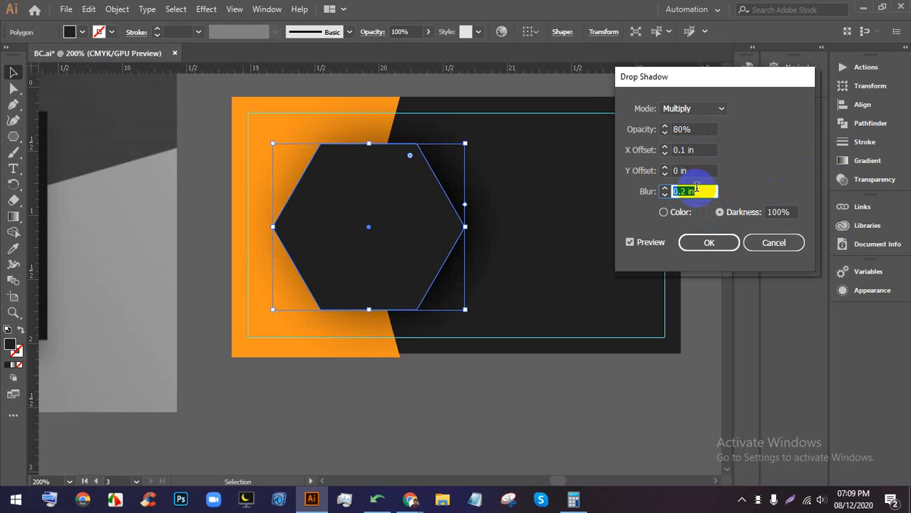
{"action": "key", "text": "Down"}
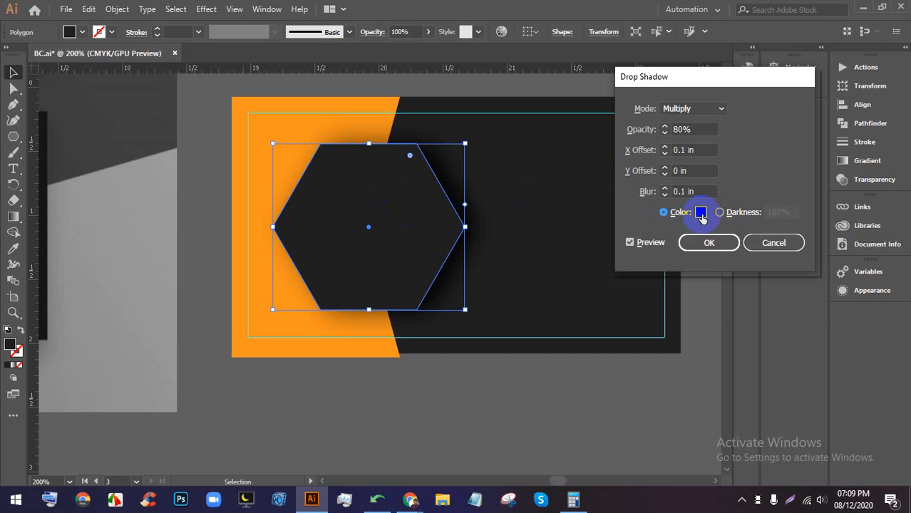
- Change the shadow colour to black and apply the drop shadow
{"action": "left_click", "coordinate": [701, 214]}
{"action": "left_click", "coordinate": [591, 112]}
{"action": "left_click", "coordinate": [548, 113]}
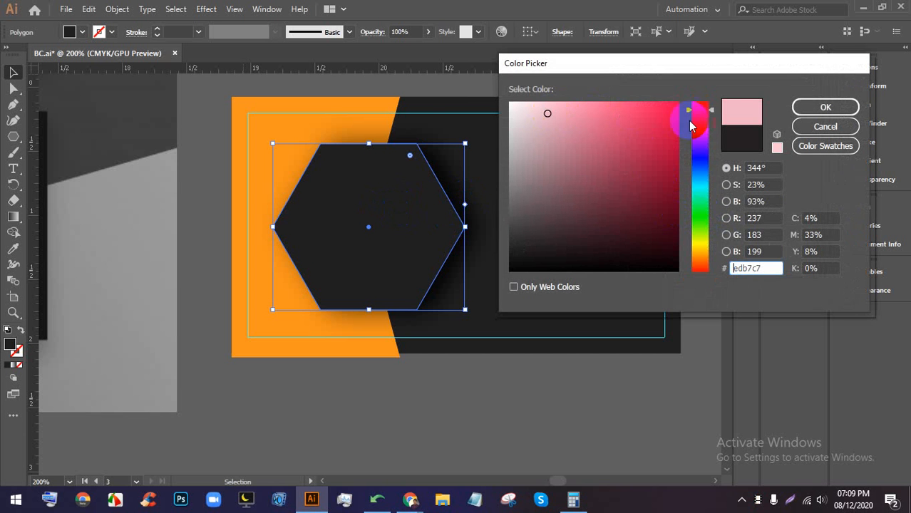
{"action": "left_click", "coordinate": [826, 107]}
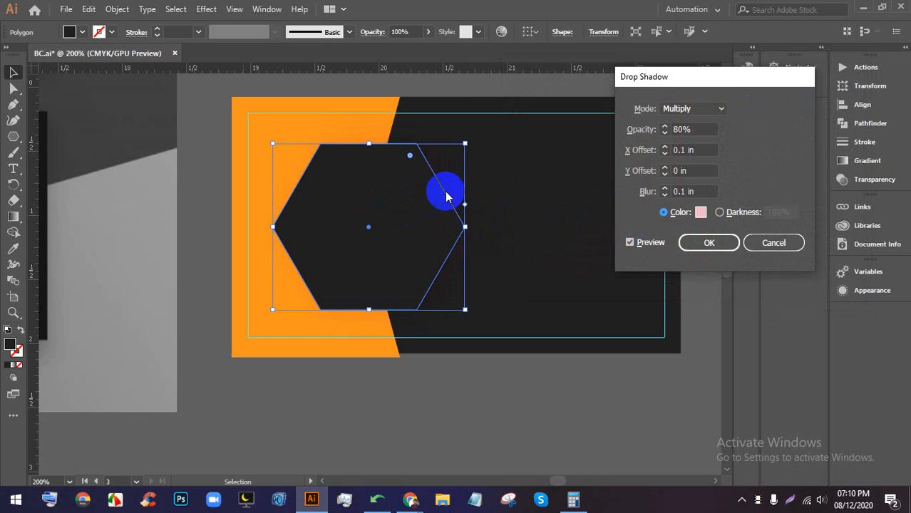
{"action": "left_click", "coordinate": [701, 214]}
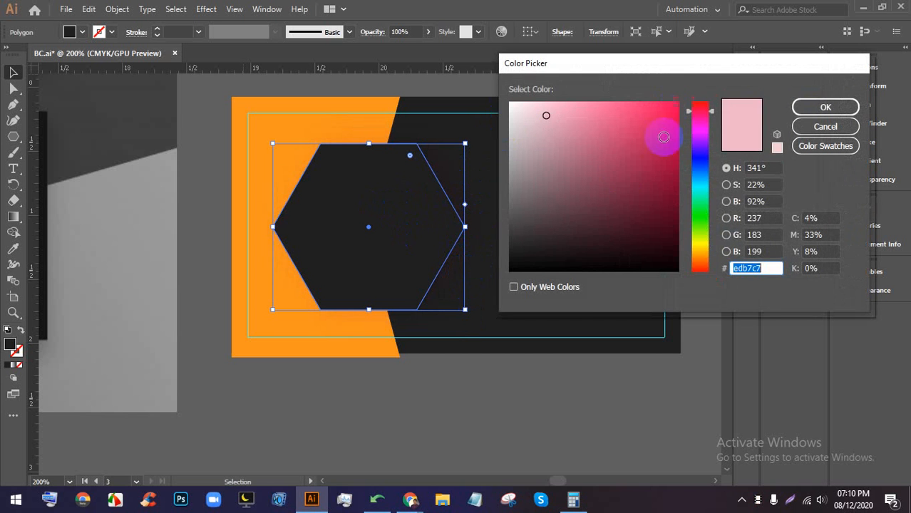
{"action": "left_click_drag", "start_coordinate": [609, 203], "coordinate": [576, 295]}
{"action": "left_click", "coordinate": [827, 108]}
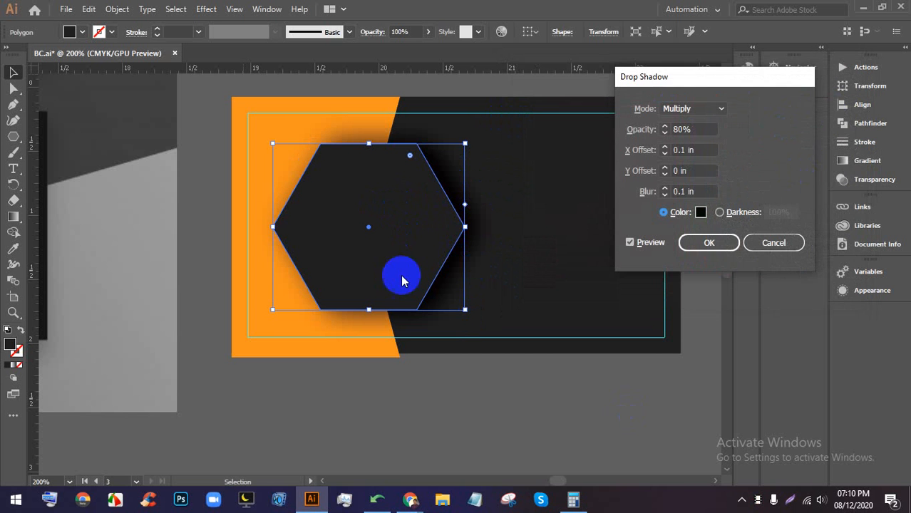
{"action": "left_click", "coordinate": [706, 244]}
{"action": "left_click", "coordinate": [582, 336]}
{"action": "scroll", "coordinate": [582, 336], "scroll_direction": "down", "scroll_amount": 2}
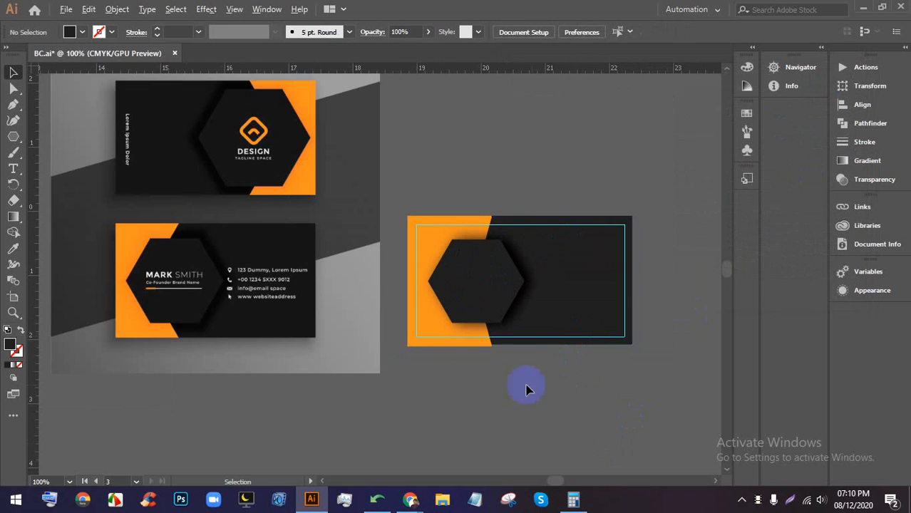
{"action": "left_click_drag", "start_coordinate": [456, 417], "coordinate": [496, 320]}
{"action": "left_click", "coordinate": [470, 232]}
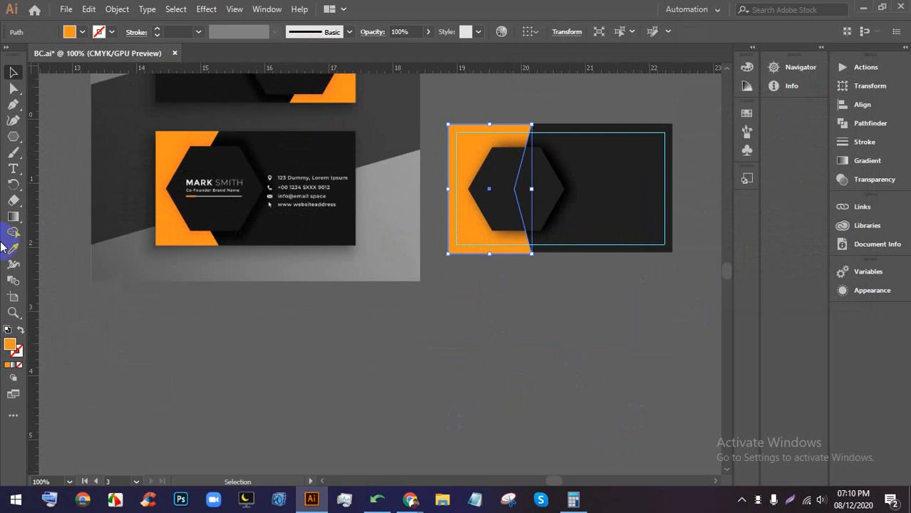
{"action": "left_click", "coordinate": [12, 249]}
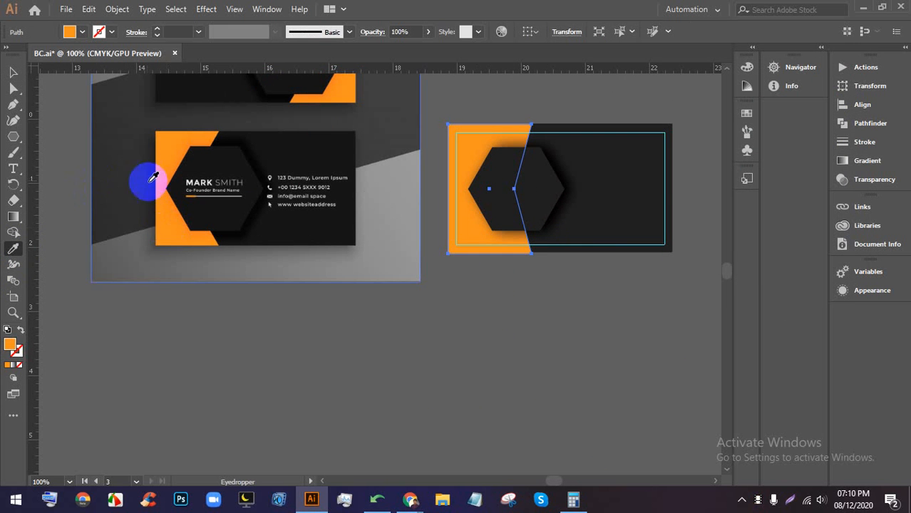
{"action": "left_click", "coordinate": [373, 325]}
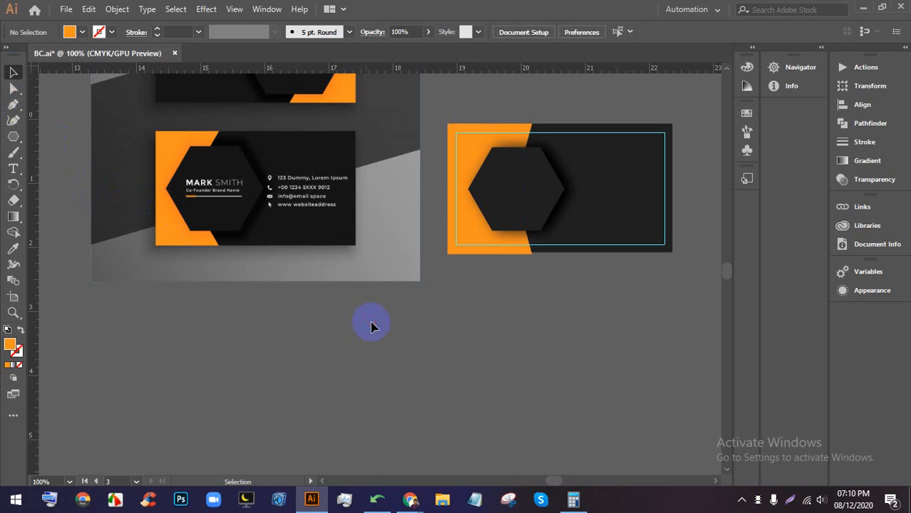
{"action": "scroll", "coordinate": [417, 239], "scroll_direction": "down", "scroll_amount": 3}
{"action": "scroll", "coordinate": [455, 233], "scroll_direction": "up", "scroll_amount": 3}
{"action": "left_click_drag", "start_coordinate": [351, 334], "coordinate": [410, 335]}
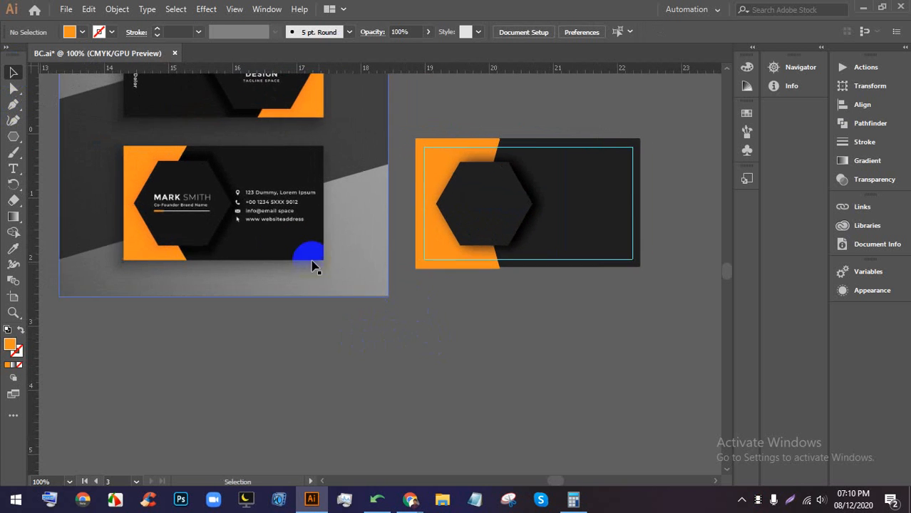
{"action": "scroll", "coordinate": [258, 238], "scroll_direction": "up", "scroll_amount": 1}
{"action": "scroll", "coordinate": [230, 171], "scroll_direction": "up", "scroll_amount": 2}
{"action": "scroll", "coordinate": [231, 179], "scroll_direction": "up", "scroll_amount": 1}
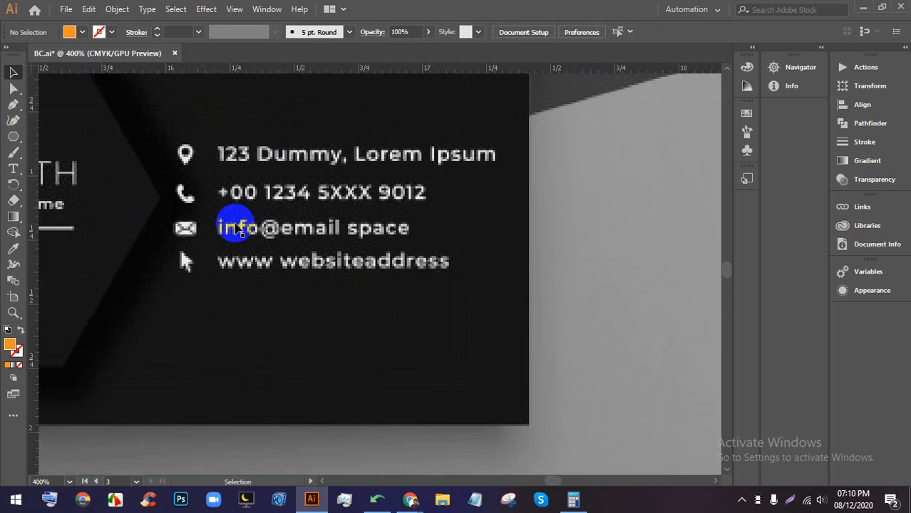
{"action": "left_click_drag", "start_coordinate": [288, 189], "coordinate": [479, 174]}
{"action": "scroll", "coordinate": [237, 209], "scroll_direction": "down", "scroll_amount": 2}
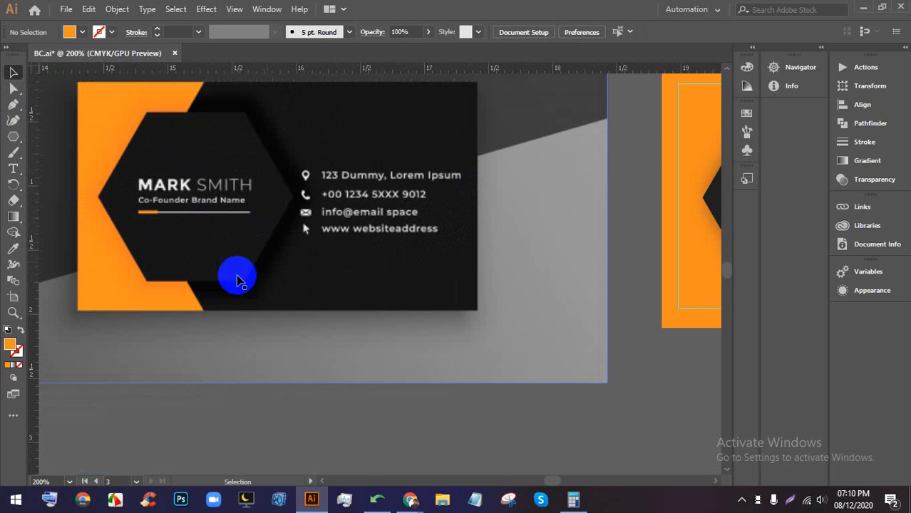
{"action": "scroll", "coordinate": [236, 207], "scroll_direction": "down", "scroll_amount": 1}
{"action": "left_click_drag", "start_coordinate": [598, 193], "coordinate": [372, 299]}
{"action": "scroll", "coordinate": [375, 251], "scroll_direction": "down", "scroll_amount": 2}
{"action": "scroll", "coordinate": [424, 278], "scroll_direction": "up", "scroll_amount": 1}
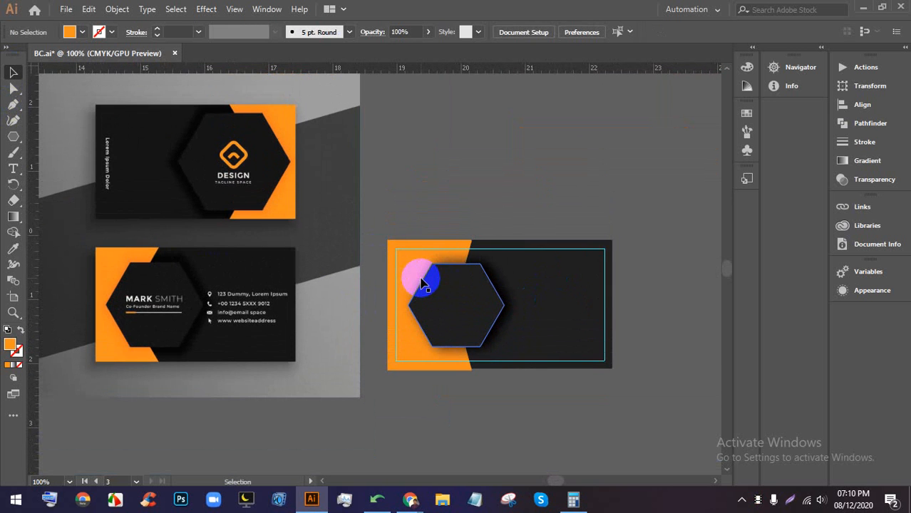
{"action": "scroll", "coordinate": [458, 305], "scroll_direction": "up", "scroll_amount": 2}
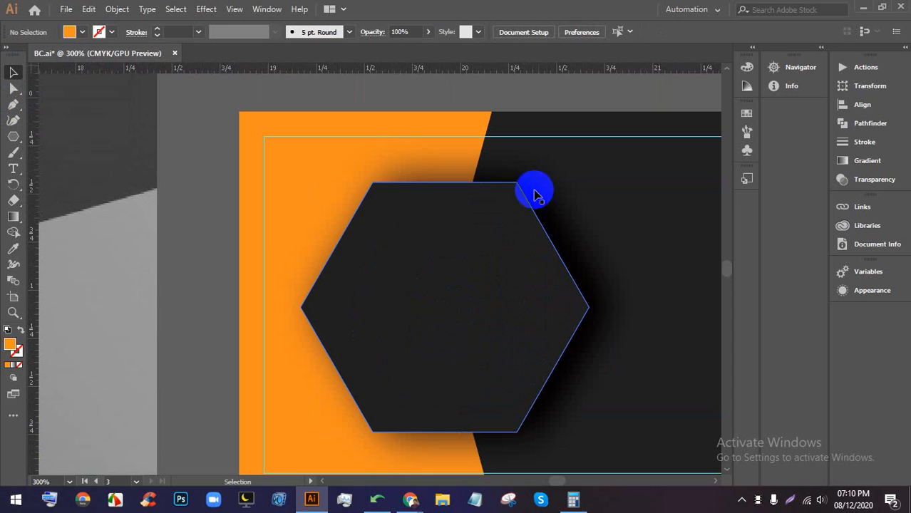
{"action": "scroll", "coordinate": [371, 340], "scroll_direction": "down", "scroll_amount": 4}
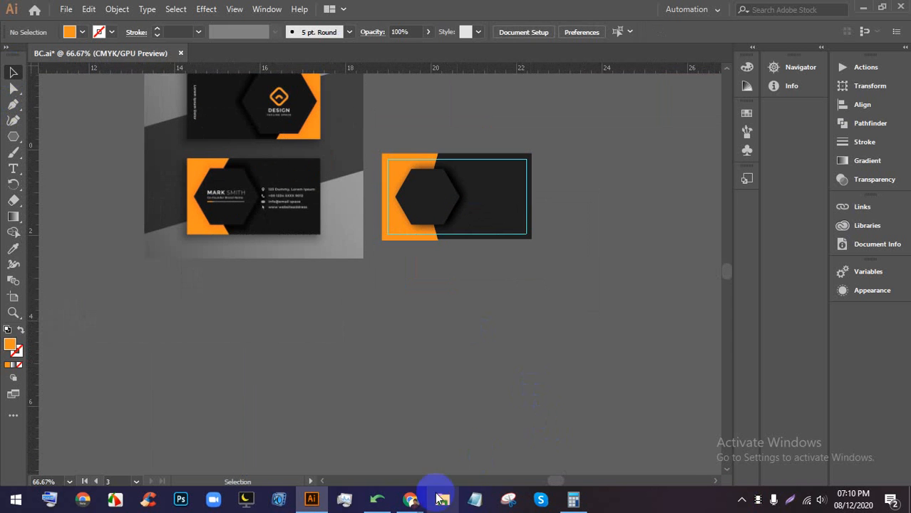
- Preview the orange minimal business-card result in the business card design image results
{"action": "left_click", "coordinate": [401, 500]}
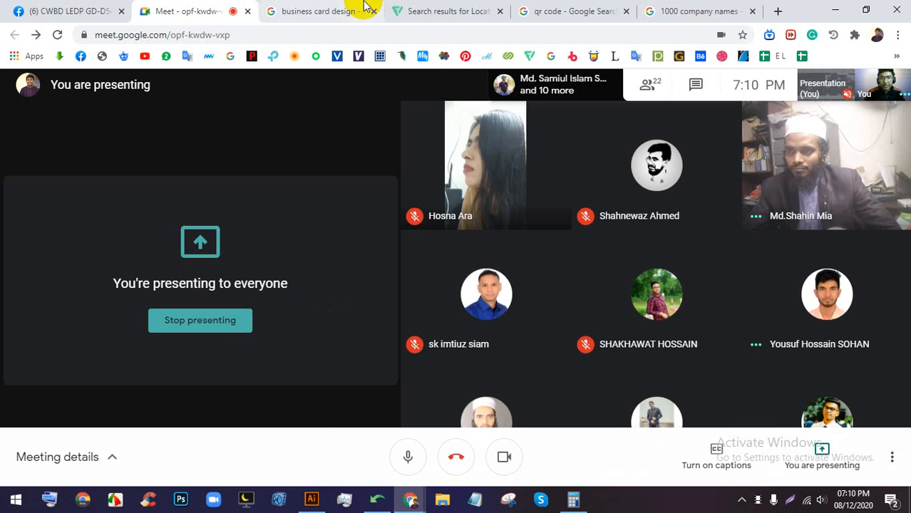
{"action": "left_click", "coordinate": [356, 15]}
{"action": "scroll", "coordinate": [264, 270], "scroll_direction": "down", "scroll_amount": 5}
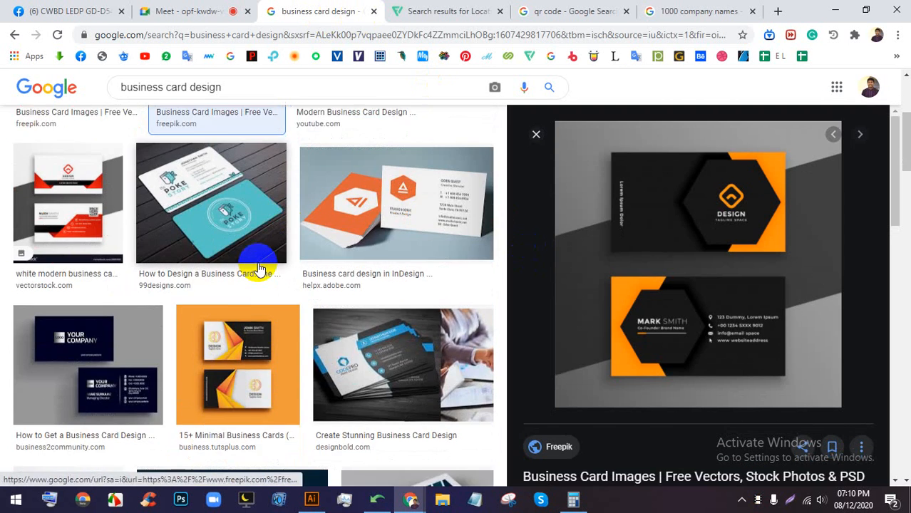
{"action": "scroll", "coordinate": [281, 290], "scroll_direction": "down", "scroll_amount": 1}
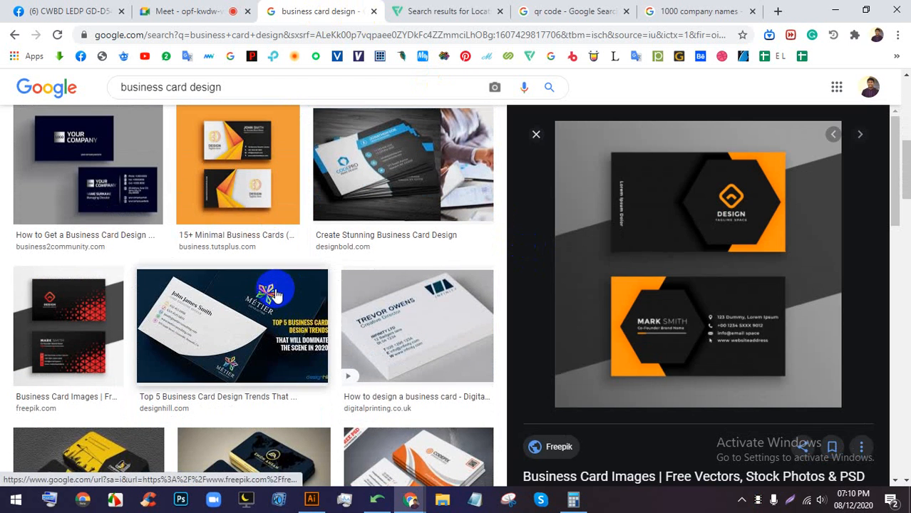
{"action": "left_click", "coordinate": [242, 169]}
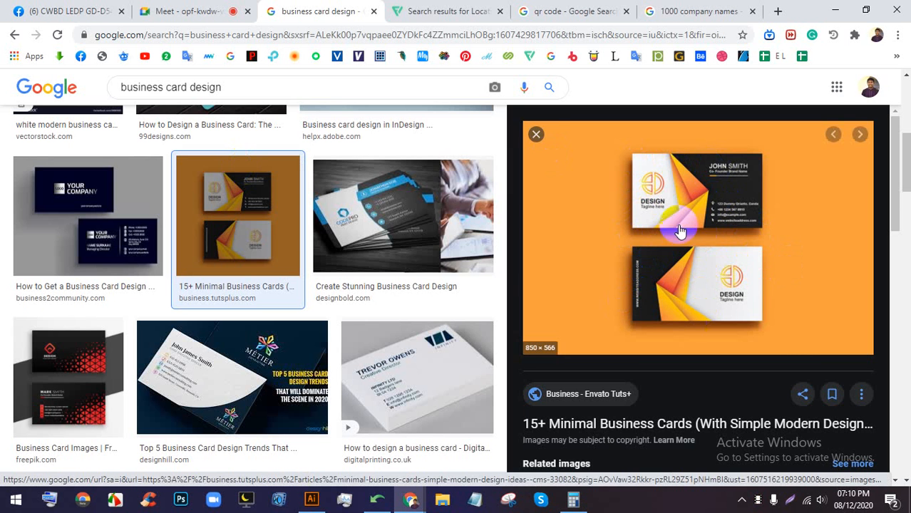
- Copy the previewed orange card image and switch back to Illustrator
{"action": "left_click", "coordinate": [239, 10]}
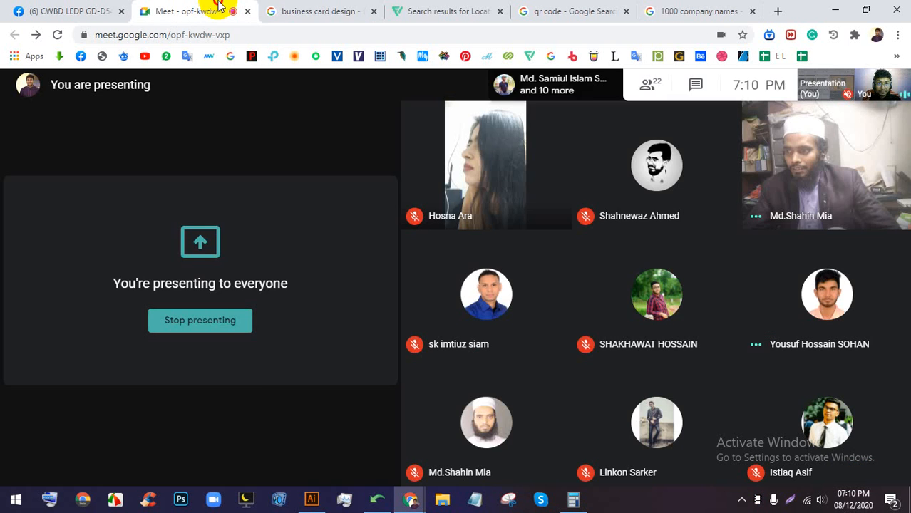
{"action": "left_click", "coordinate": [331, 10]}
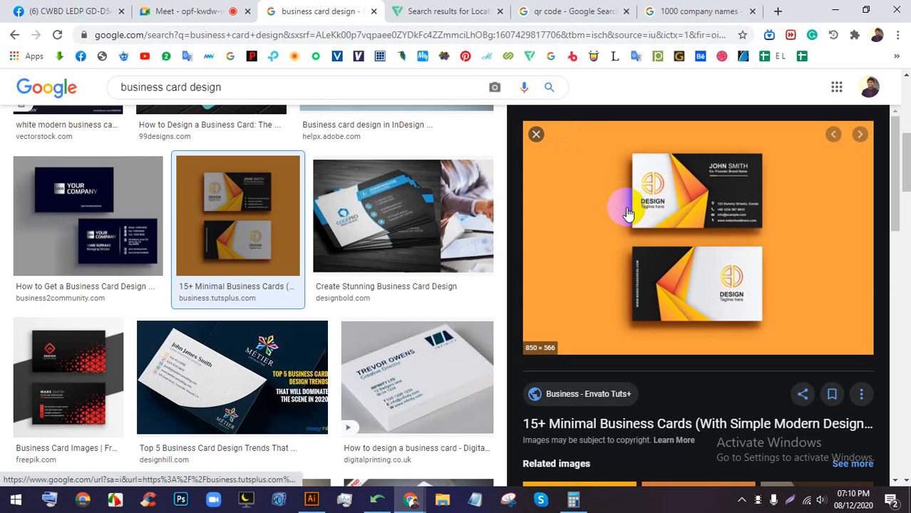
{"action": "right_click", "coordinate": [596, 193]}
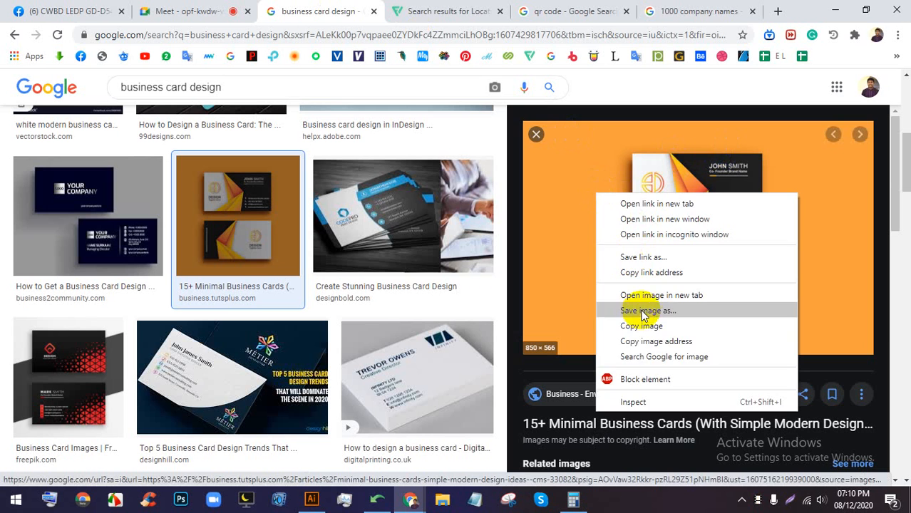
{"action": "left_click", "coordinate": [641, 326]}
{"action": "key", "text": "alt+Tab"}
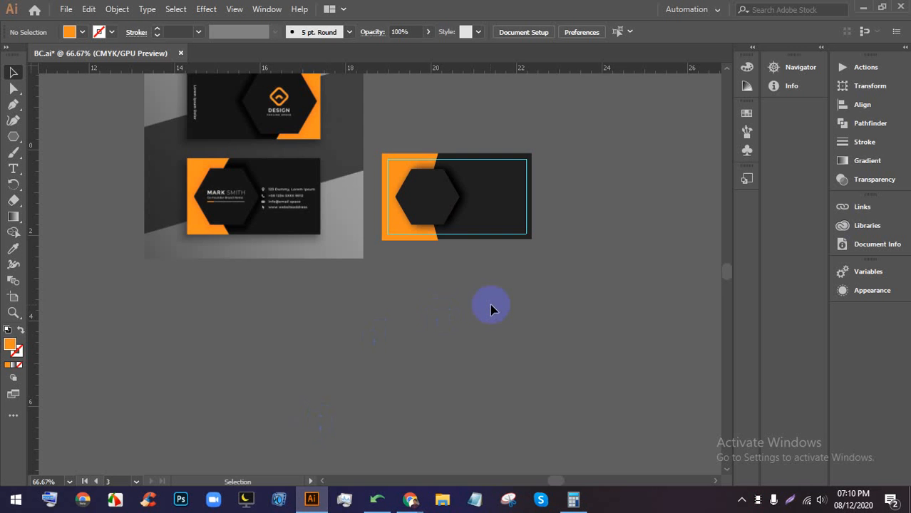
- Paste the copied orange card image onto the canvas and bring it into view
{"action": "key", "text": "ctrl+v"}
{"action": "key", "text": "ctrl+minus"}
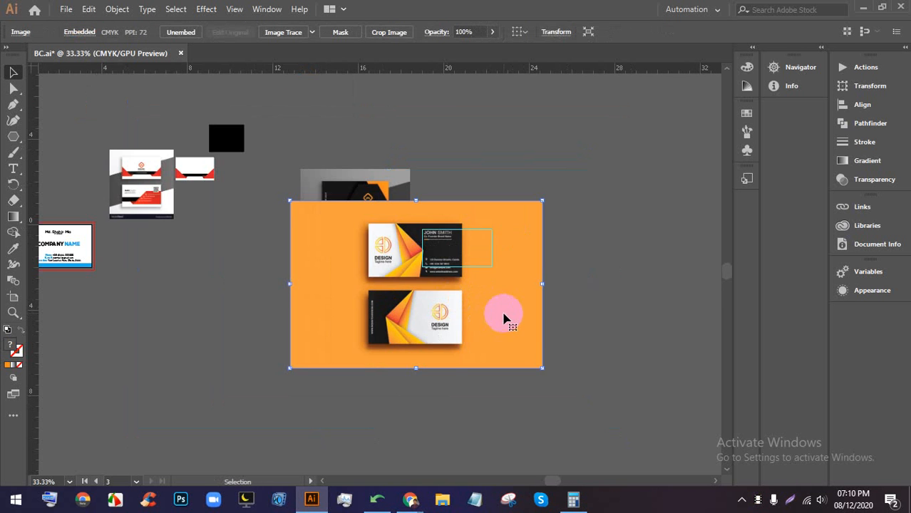
{"action": "left_click_drag", "start_coordinate": [504, 315], "coordinate": [383, 385]}
{"action": "scroll", "coordinate": [387, 317], "scroll_direction": "down", "scroll_amount": 2}
{"action": "scroll", "coordinate": [357, 341], "scroll_direction": "up", "scroll_amount": 4}
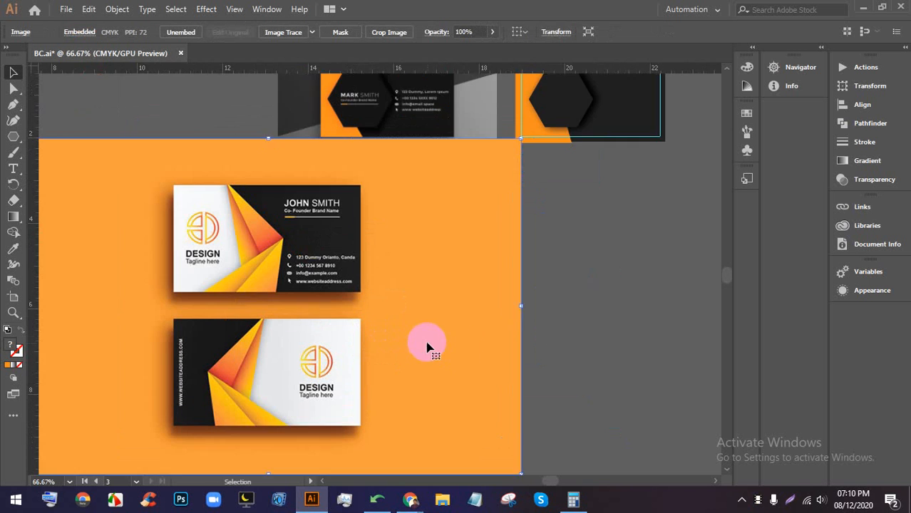
{"action": "key", "text": "space"}
{"action": "left_click_drag", "start_coordinate": [460, 350], "coordinate": [410, 338]}
{"action": "left_click", "coordinate": [264, 263]}
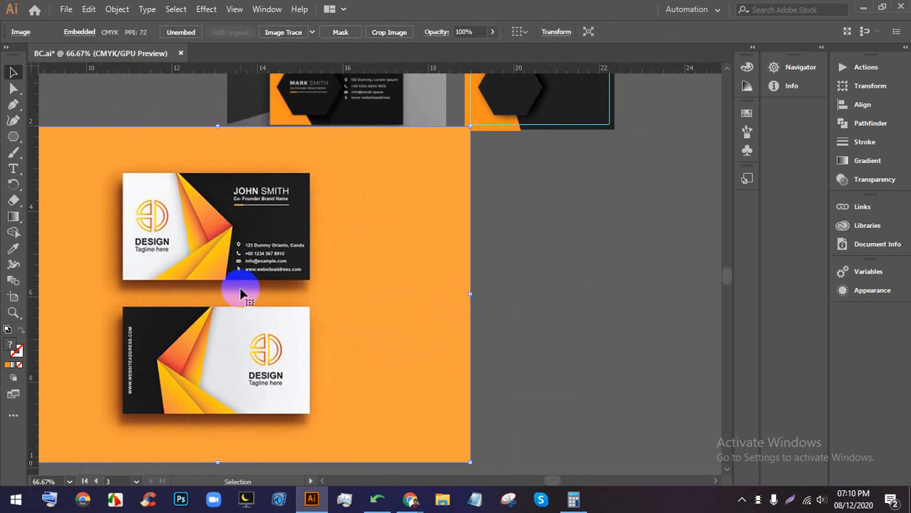
{"action": "key", "text": "space"}
{"action": "left_click_drag", "start_coordinate": [307, 301], "coordinate": [259, 310]}
- Draw a 3.5 by 2 inch rectangle with the Rectangle tool
{"action": "left_click_drag", "start_coordinate": [21, 137], "coordinate": [79, 136]}
{"action": "left_click", "coordinate": [491, 217]}
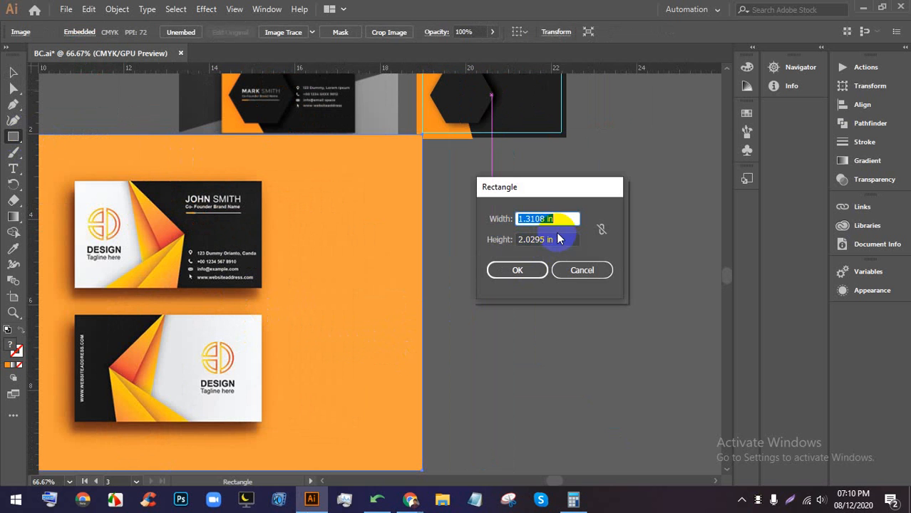
{"action": "left_click", "coordinate": [556, 241]}
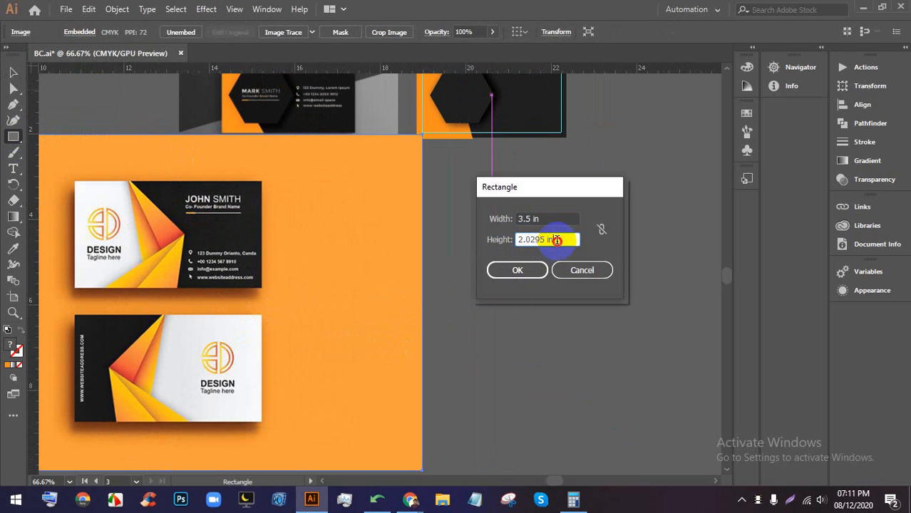
{"action": "type", "text": "2"}
{"action": "key", "text": "Return"}
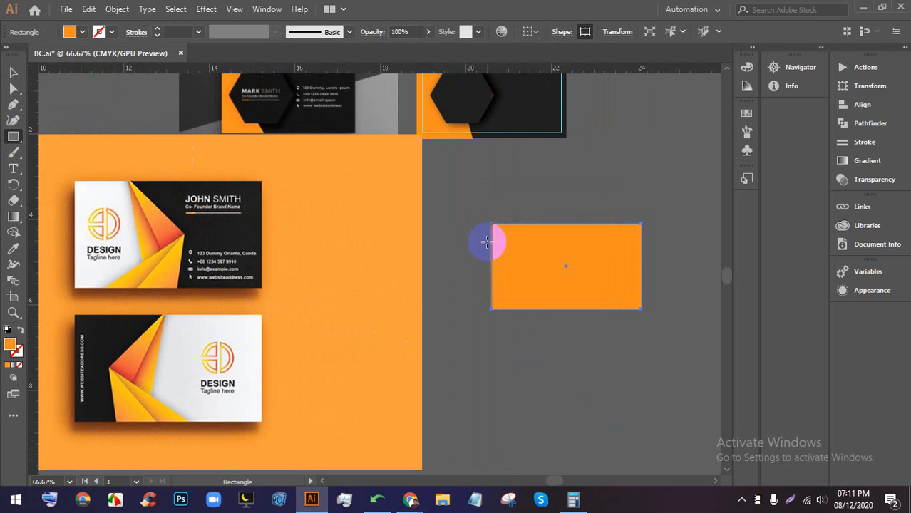
- Scale down the pasted reference image, then select and delete it
{"action": "left_click", "coordinate": [13, 72]}
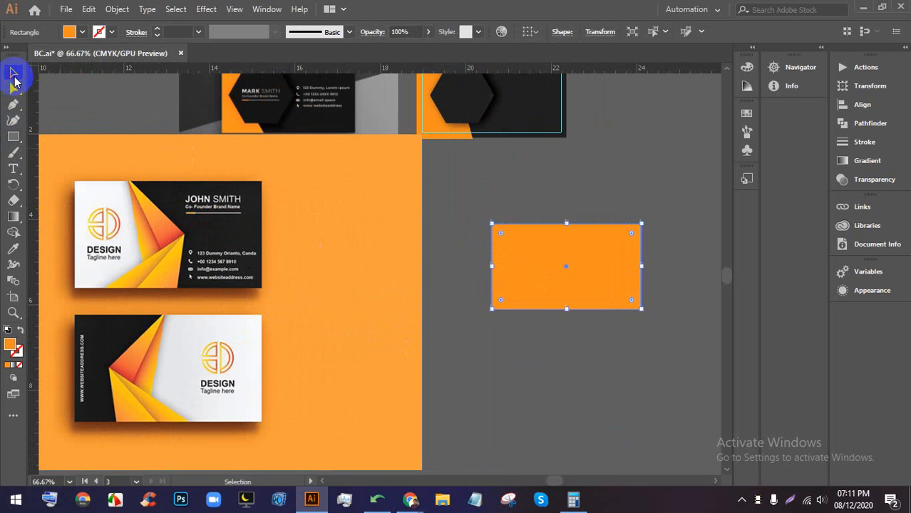
{"action": "left_click", "coordinate": [157, 144]}
{"action": "left_click_drag", "start_coordinate": [170, 134], "coordinate": [169, 283]}
{"action": "left_click_drag", "start_coordinate": [169, 362], "coordinate": [268, 283]}
{"action": "scroll", "coordinate": [484, 297], "scroll_direction": "up", "scroll_amount": 1}
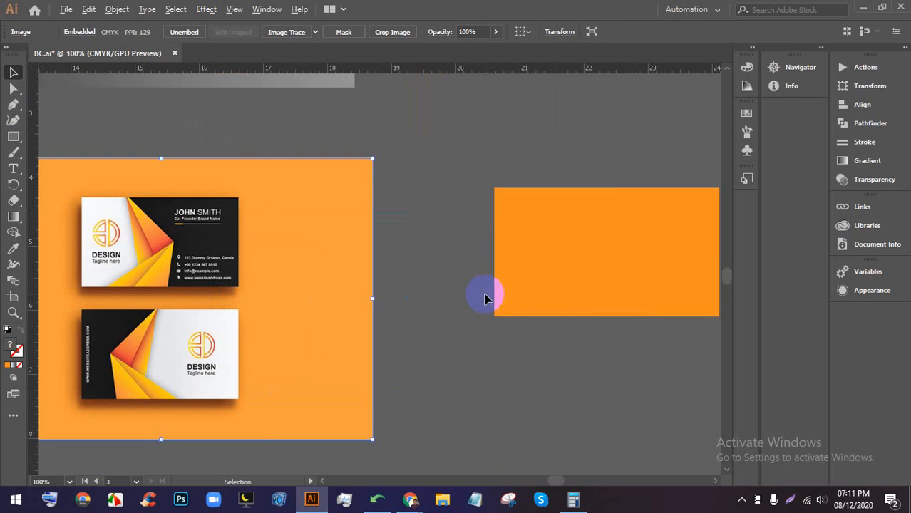
{"action": "left_click", "coordinate": [589, 381]}
{"action": "left_click", "coordinate": [357, 286]}
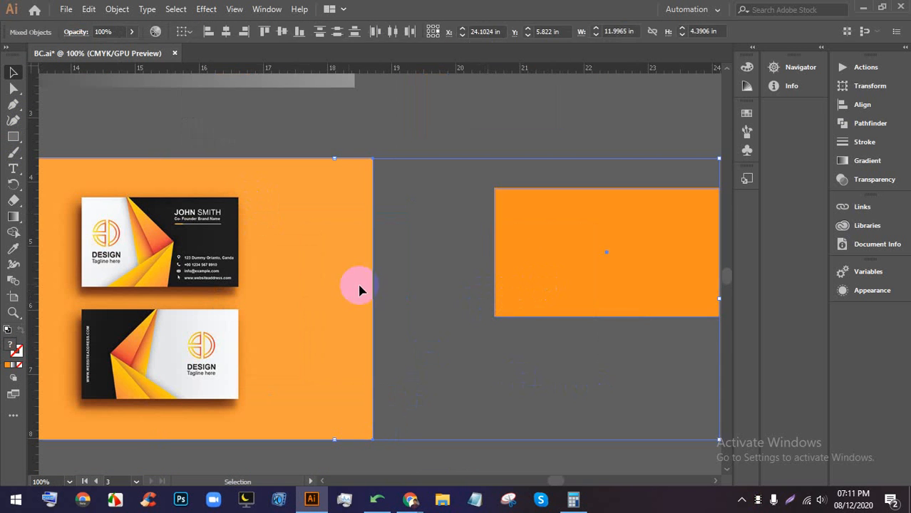
{"action": "key", "text": "Delete"}
- Preview the white blue-and-orange card and the red-and-black 3D card results
{"action": "left_click", "coordinate": [409, 503]}
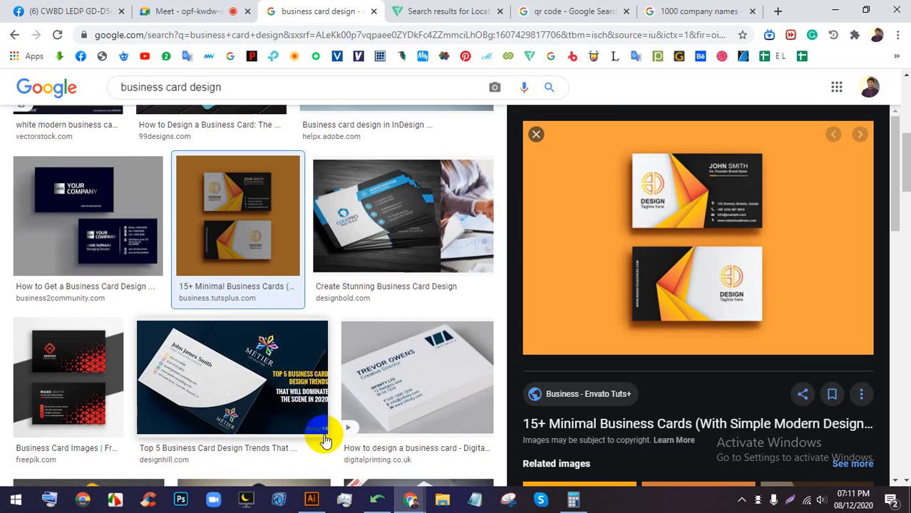
{"action": "left_click", "coordinate": [143, 11]}
{"action": "left_click", "coordinate": [325, 11]}
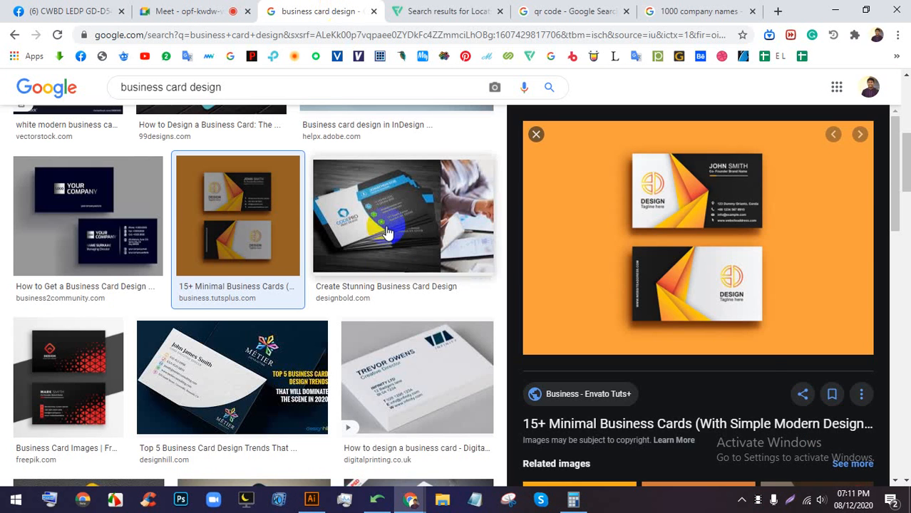
{"action": "left_click", "coordinate": [536, 135]}
{"action": "scroll", "coordinate": [542, 214], "scroll_direction": "down", "scroll_amount": 1}
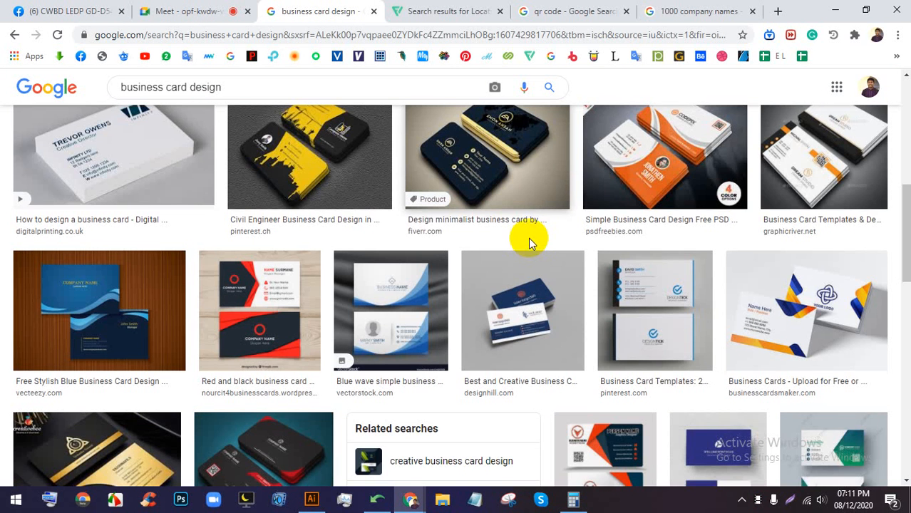
{"action": "left_click", "coordinate": [791, 269]}
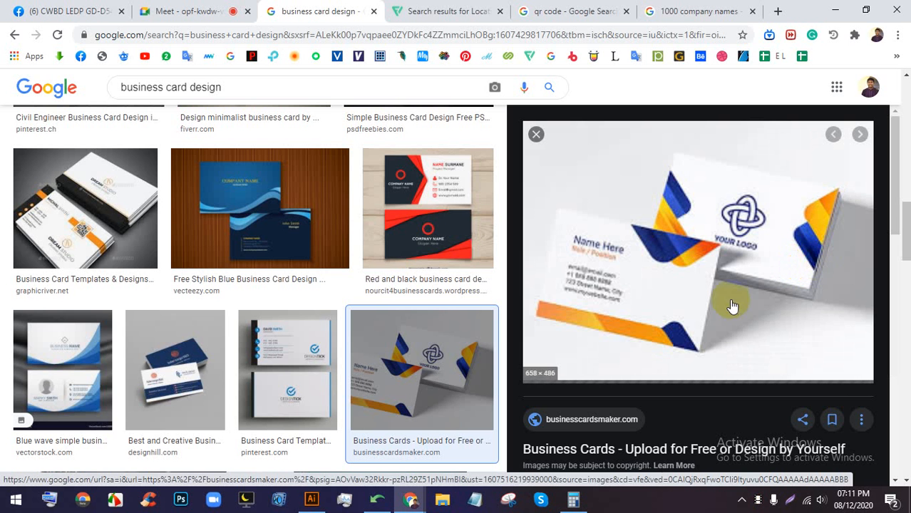
{"action": "left_click", "coordinate": [536, 135]}
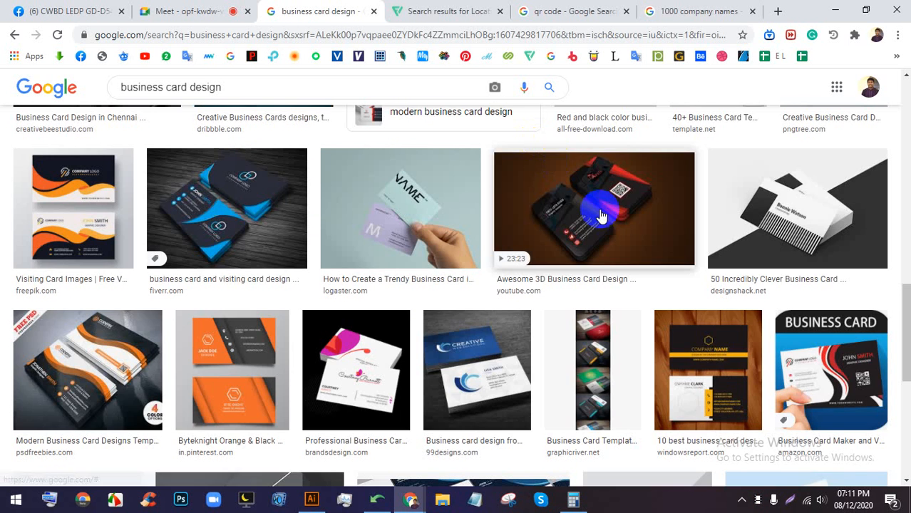
{"action": "left_click", "coordinate": [601, 216]}
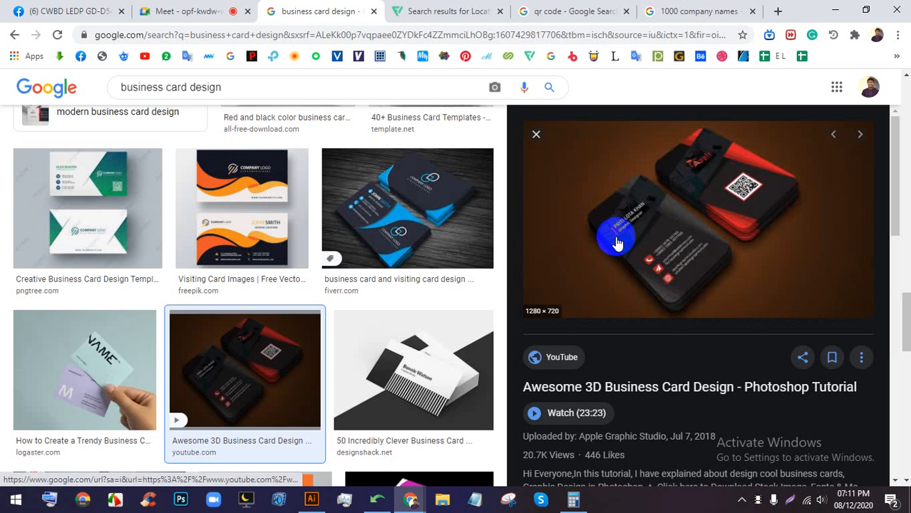
- After checking the meeting, preview the dark blue wavy card and black-and-white striped card
{"action": "left_click", "coordinate": [185, 11]}
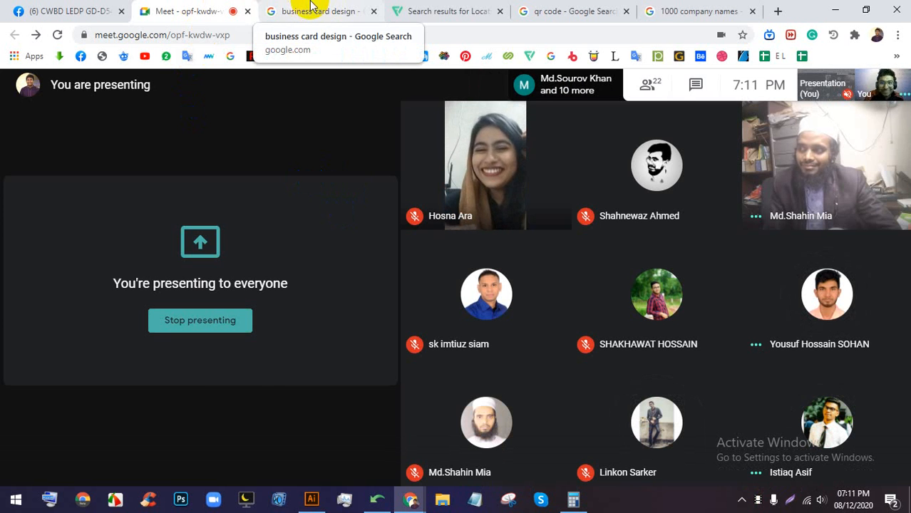
{"action": "left_click", "coordinate": [324, 10]}
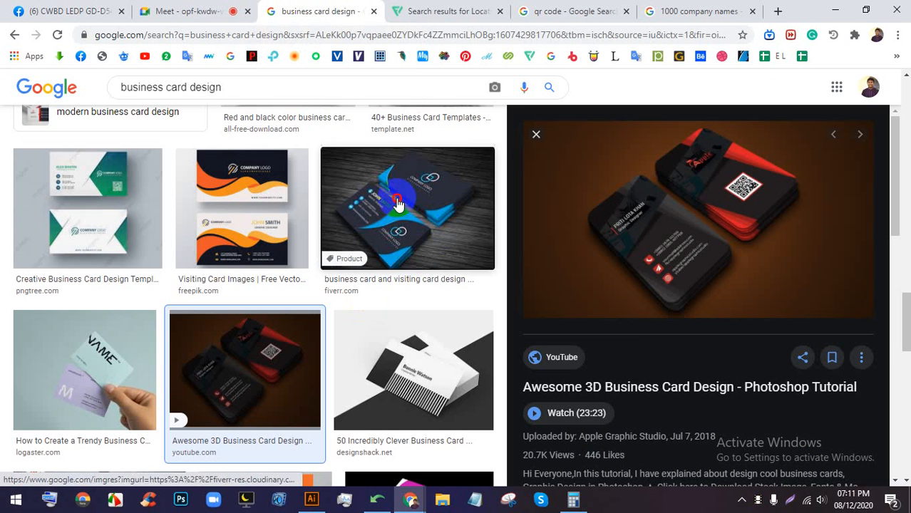
{"action": "left_click", "coordinate": [407, 183]}
{"action": "scroll", "coordinate": [594, 305], "scroll_direction": "down", "scroll_amount": 2}
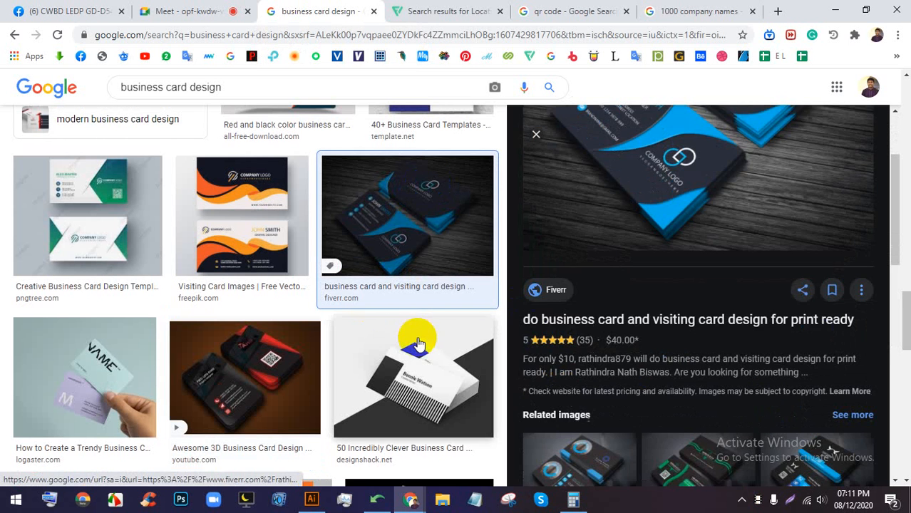
{"action": "left_click", "coordinate": [422, 372]}
{"action": "left_click", "coordinate": [214, 374]}
- Preview the orange-and-black template card and the Business Card Maker example
{"action": "scroll", "coordinate": [392, 301], "scroll_direction": "down", "scroll_amount": 3}
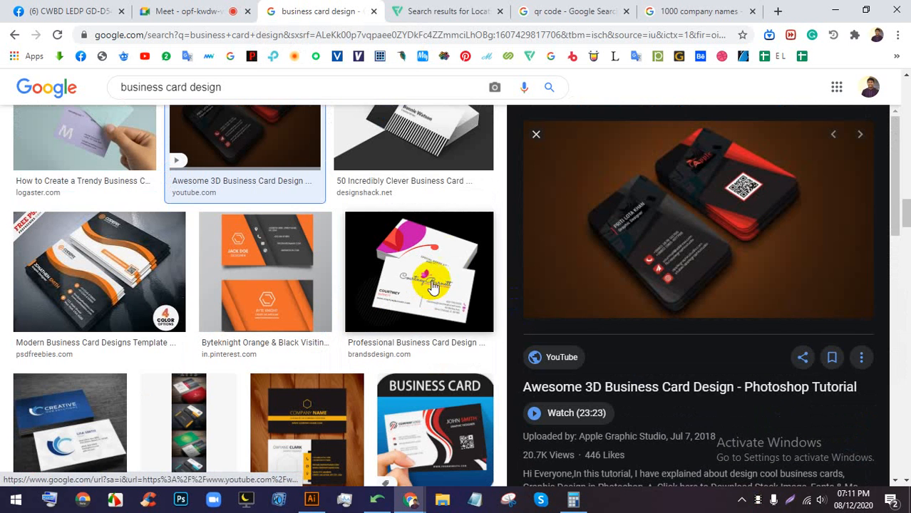
{"action": "left_click", "coordinate": [118, 275]}
{"action": "left_click", "coordinate": [688, 291]}
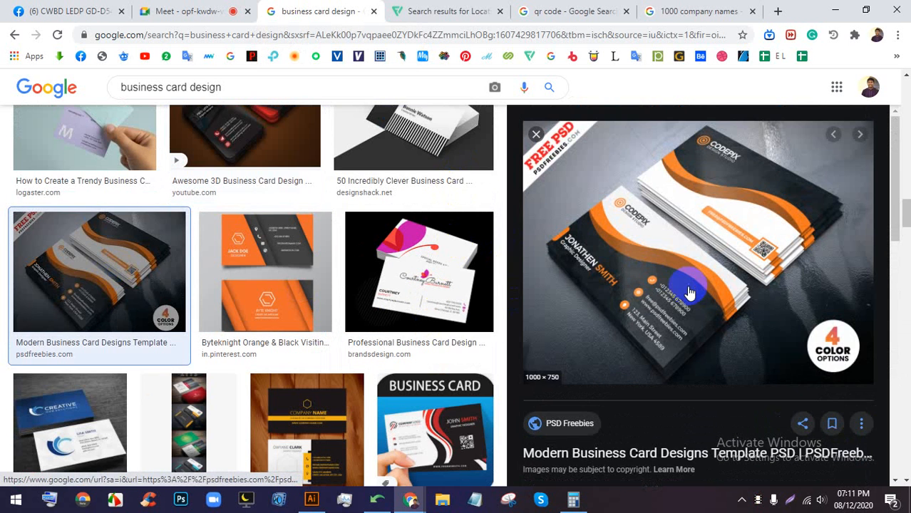
{"action": "scroll", "coordinate": [610, 285], "scroll_direction": "down", "scroll_amount": 3}
{"action": "scroll", "coordinate": [427, 295], "scroll_direction": "down", "scroll_amount": 1}
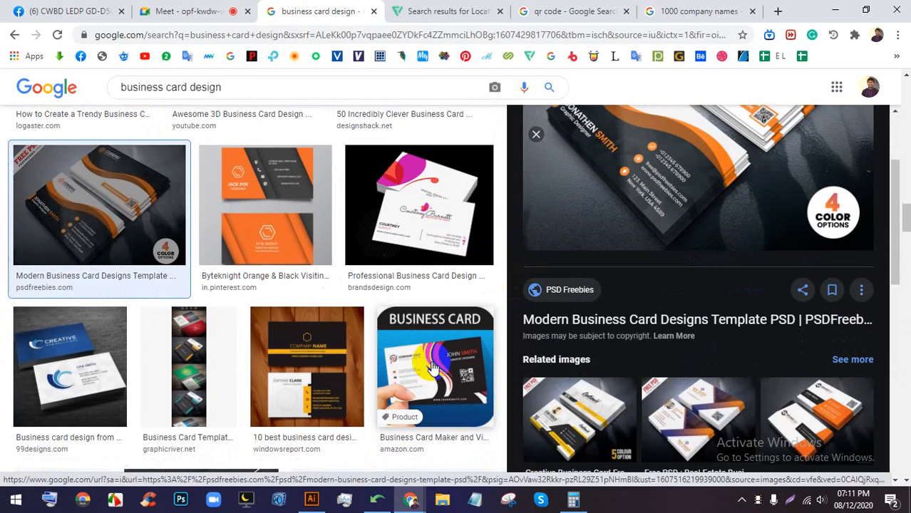
{"action": "left_click", "coordinate": [430, 364]}
{"action": "left_click", "coordinate": [209, 11]}
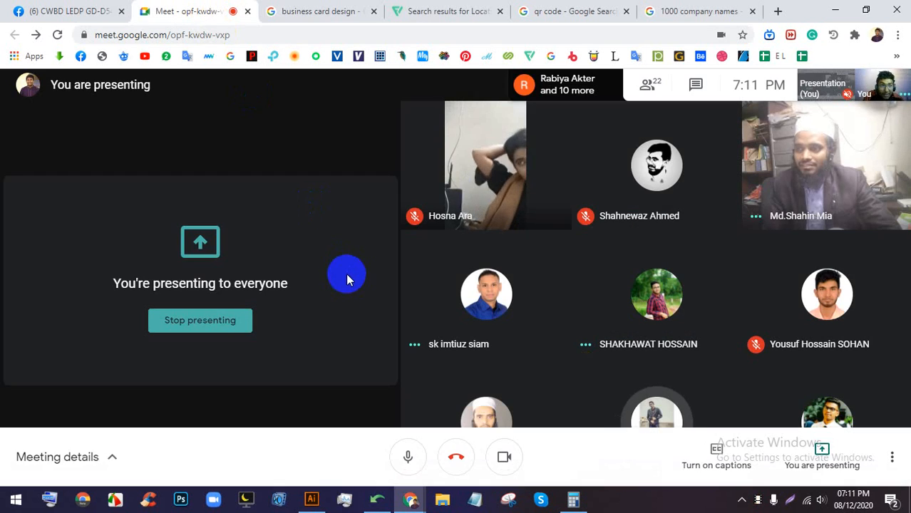
{"action": "left_click", "coordinate": [350, 8]}
{"action": "scroll", "coordinate": [179, 117], "scroll_direction": "up", "scroll_amount": 5}
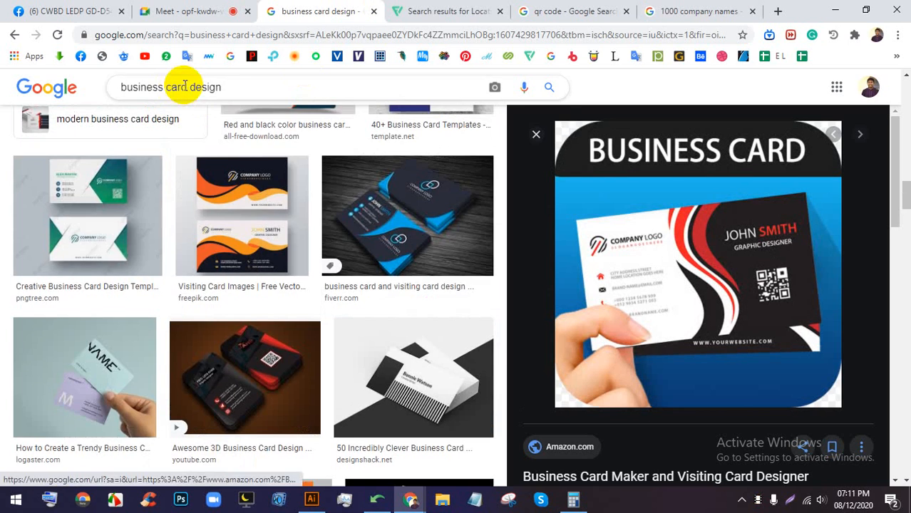
- Add 'world map' to the business card search and preview the first result
{"action": "left_click", "coordinate": [225, 84]}
{"action": "type", "text": "world "}
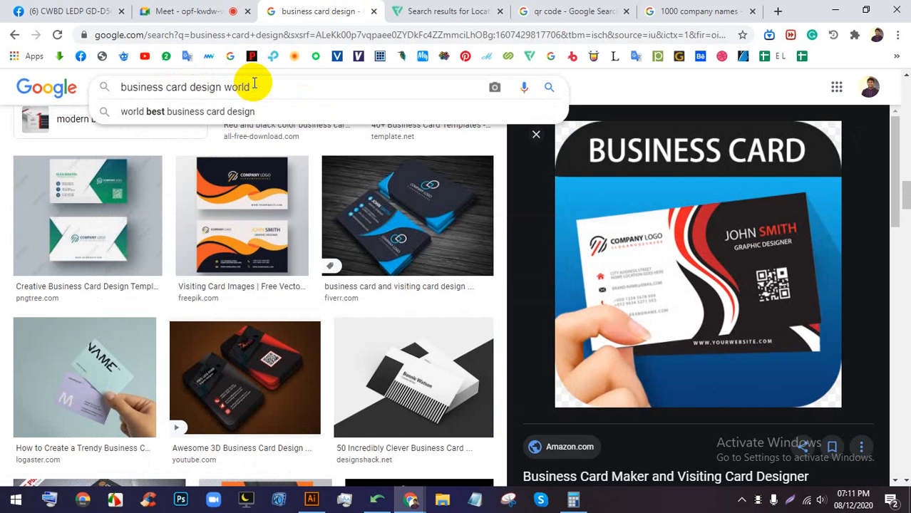
{"action": "type", "text": "map"}
{"action": "key", "text": "Return"}
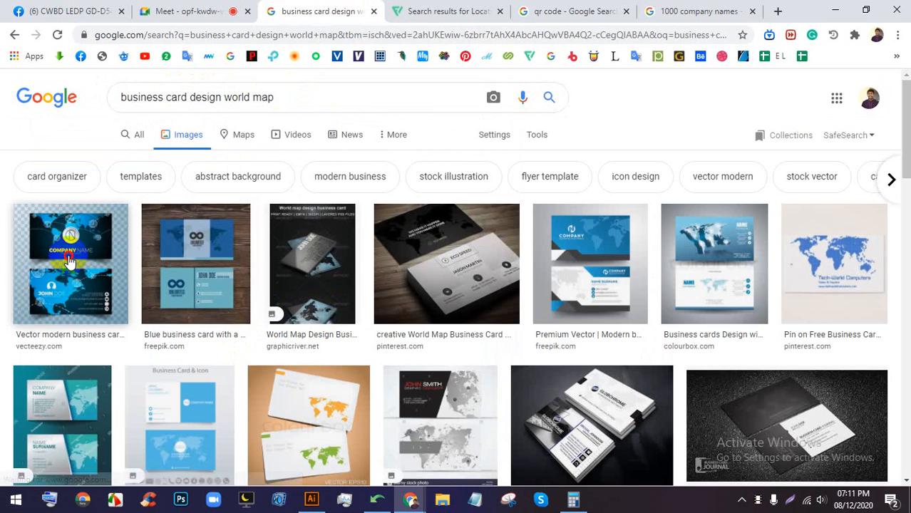
{"action": "left_click", "coordinate": [72, 259]}
- Preview the teal world map card, the 3D world map card and a related image
{"action": "left_click", "coordinate": [157, 6]}
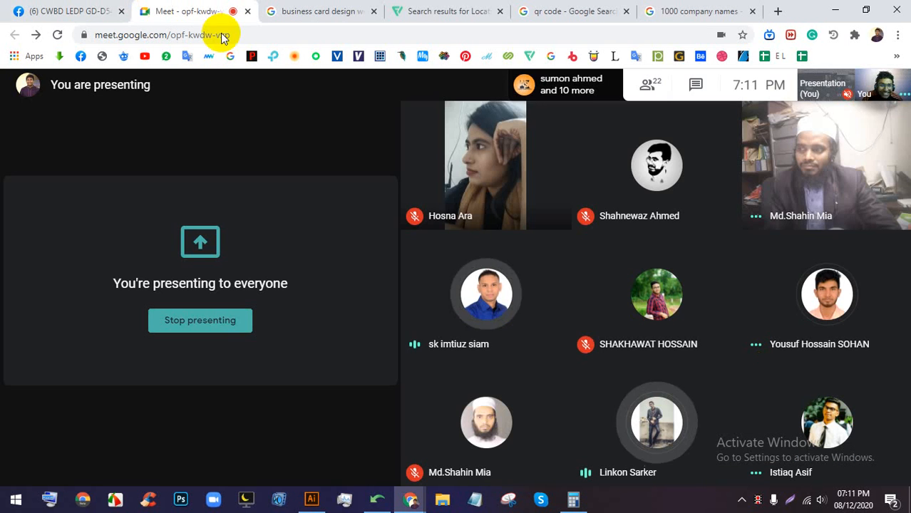
{"action": "left_click", "coordinate": [265, 8]}
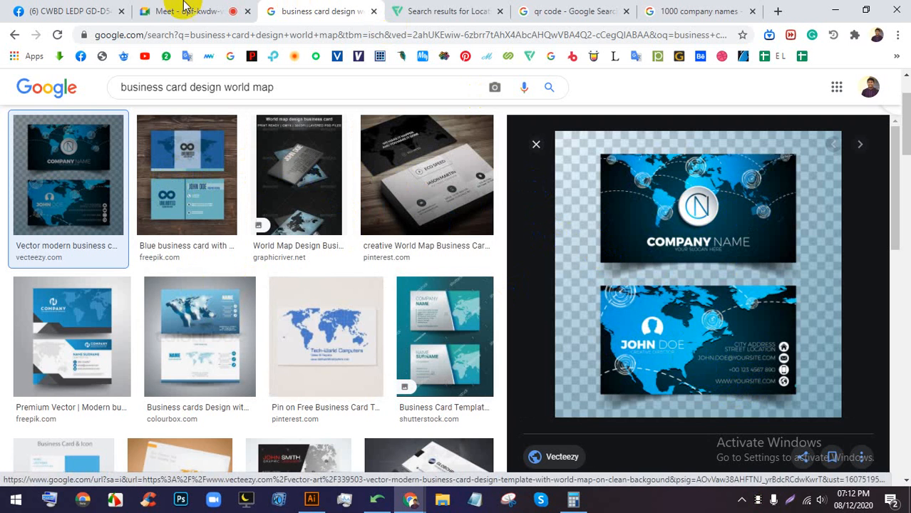
{"action": "left_click", "coordinate": [255, 6]}
{"action": "left_click", "coordinate": [322, 10]}
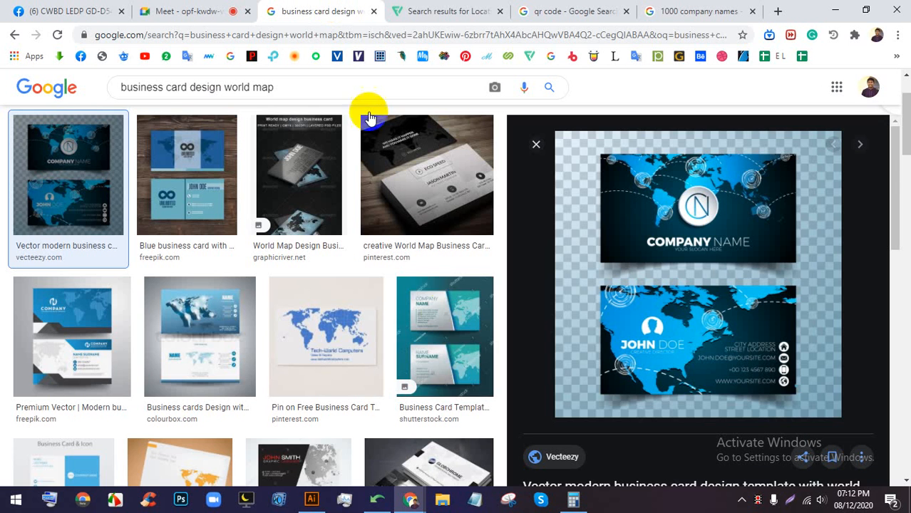
{"action": "left_click", "coordinate": [442, 332]}
{"action": "left_click", "coordinate": [203, 301]}
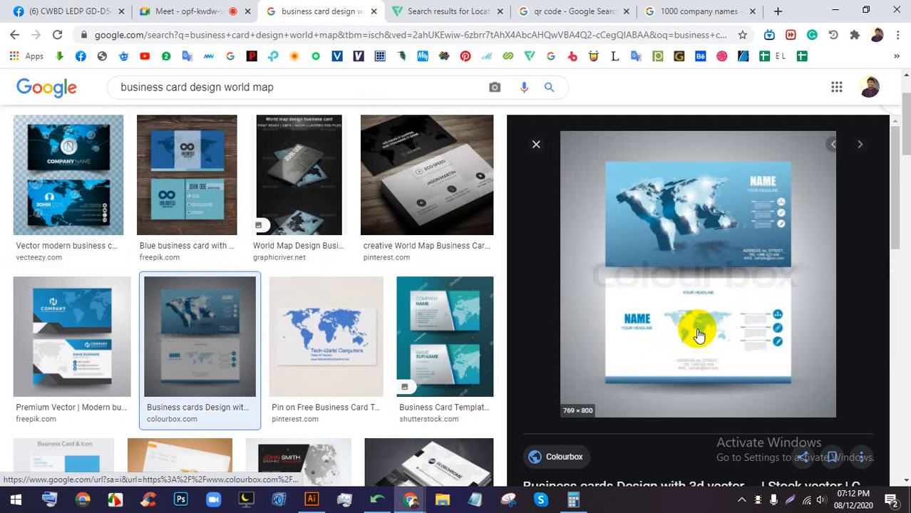
{"action": "scroll", "coordinate": [680, 276], "scroll_direction": "down", "scroll_amount": 5}
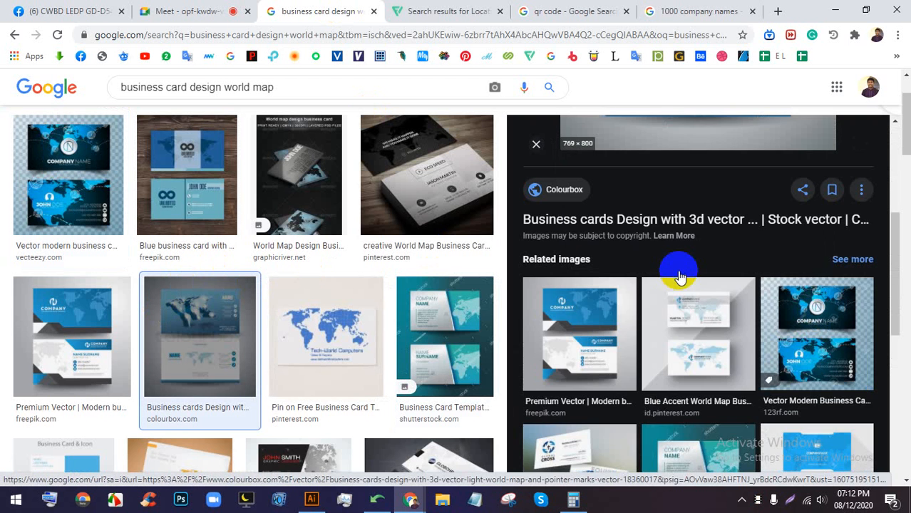
{"action": "left_click", "coordinate": [702, 342]}
- Check the meeting, then bring the Illustrator BC.ai document back to the front
{"action": "left_click", "coordinate": [191, 10]}
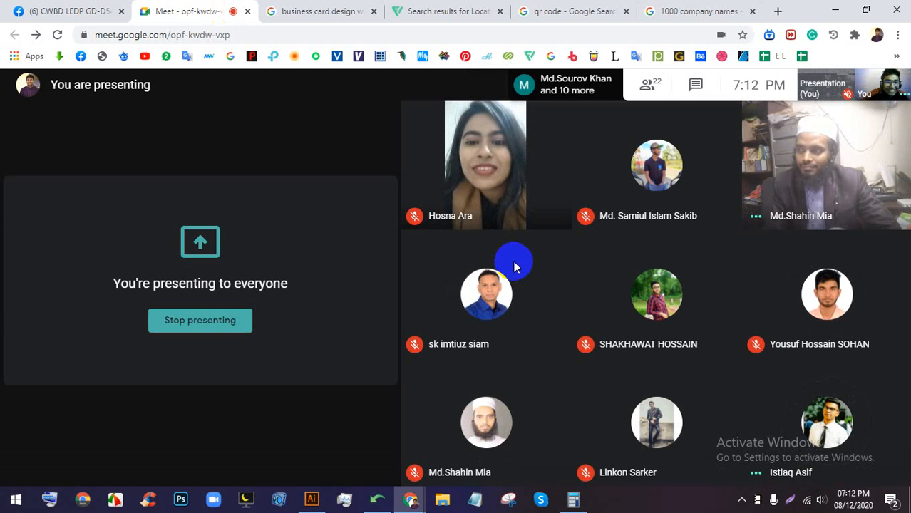
{"action": "left_click", "coordinate": [324, 11]}
{"action": "left_click", "coordinate": [184, 11]}
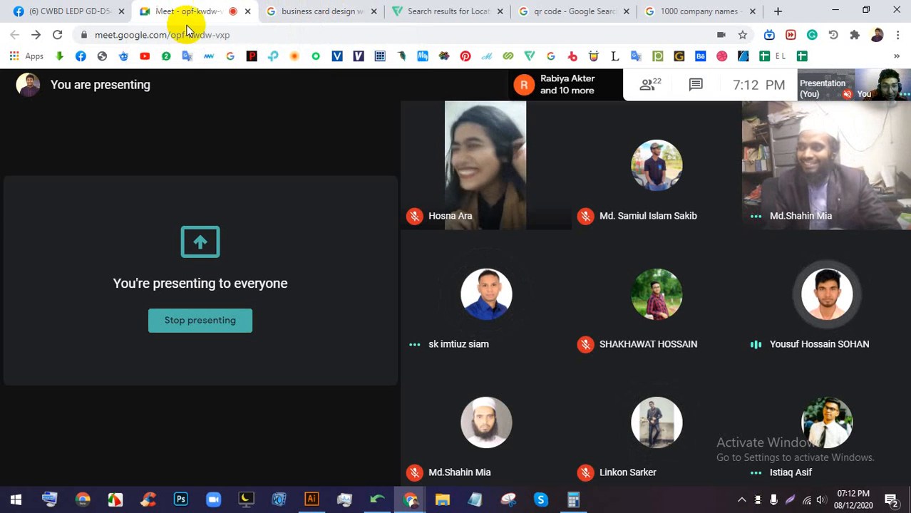
{"action": "left_click", "coordinate": [311, 501]}
{"action": "scroll", "coordinate": [411, 243], "scroll_direction": "down", "scroll_amount": 4}
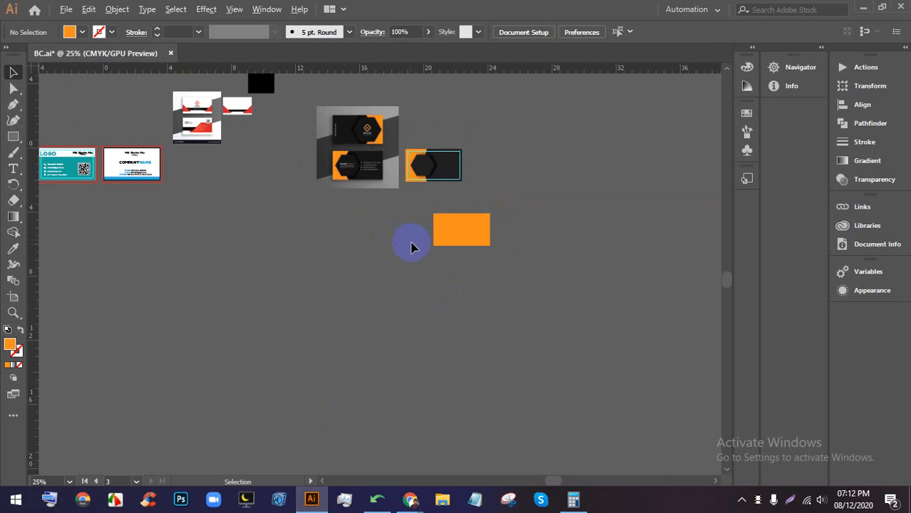
- Draw a curved leaf-like path with the Pen tool beside the orange rectangle and nudge it
{"action": "left_click_drag", "start_coordinate": [580, 288], "coordinate": [317, 203]}
{"action": "scroll", "coordinate": [385, 171], "scroll_direction": "up", "scroll_amount": 3}
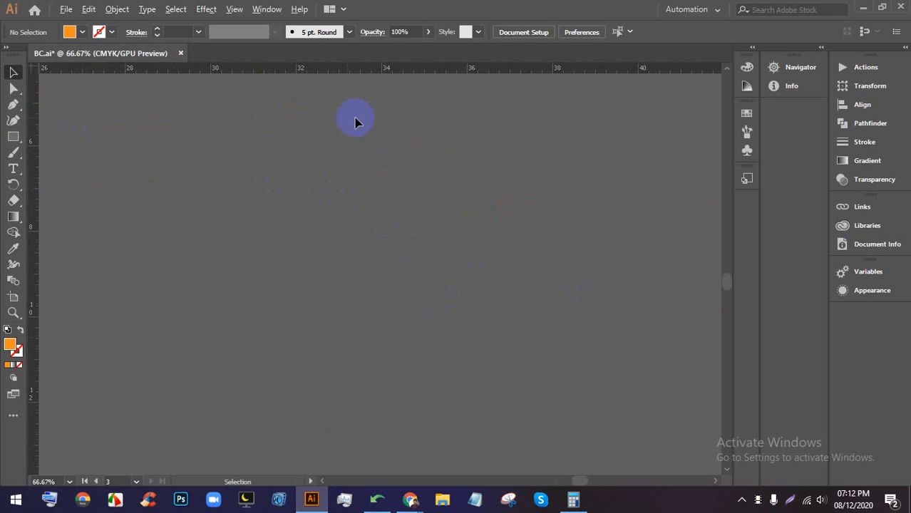
{"action": "scroll", "coordinate": [355, 124], "scroll_direction": "down", "scroll_amount": 2}
{"action": "scroll", "coordinate": [403, 178], "scroll_direction": "up", "scroll_amount": 2}
{"action": "left_click_drag", "start_coordinate": [402, 186], "coordinate": [472, 253]}
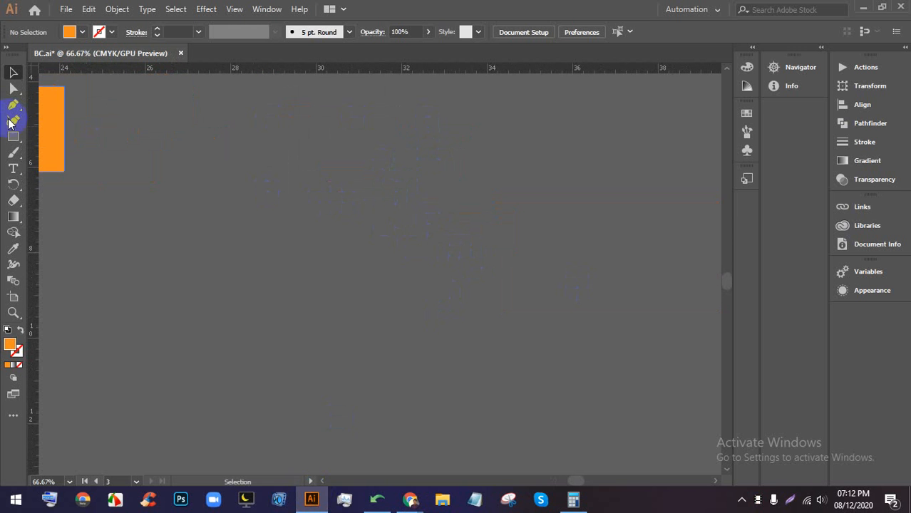
{"action": "left_click", "coordinate": [13, 104]}
{"action": "left_click", "coordinate": [412, 113]}
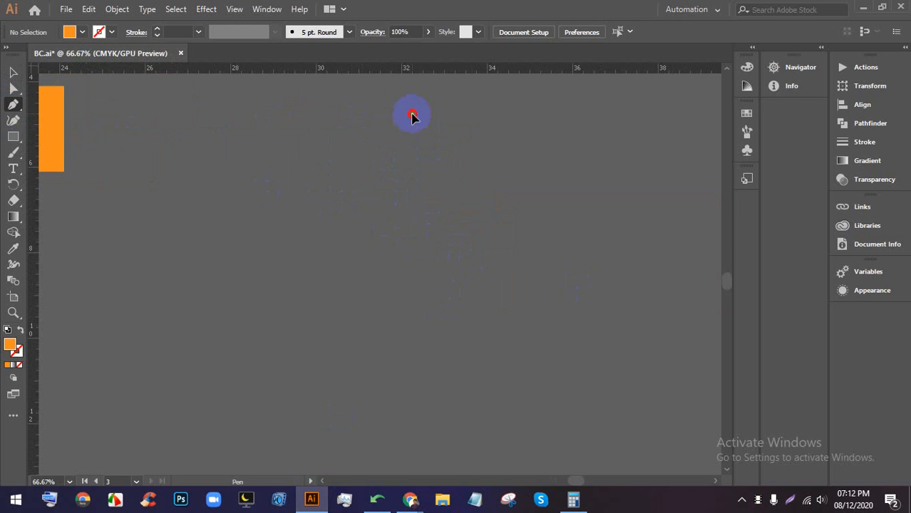
{"action": "left_click_drag", "start_coordinate": [394, 235], "coordinate": [418, 285]}
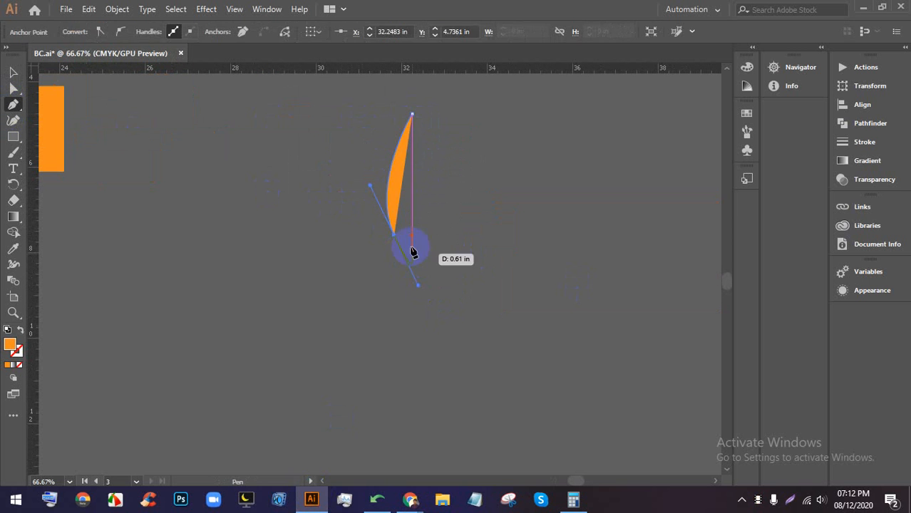
{"action": "left_click", "coordinate": [16, 71]}
{"action": "left_click", "coordinate": [428, 193]}
{"action": "left_click_drag", "start_coordinate": [401, 180], "coordinate": [428, 189]}
{"action": "left_click", "coordinate": [454, 187]}
- Remove the path's orange fill and give it a black 1 pt stroke
{"action": "scroll", "coordinate": [439, 215], "scroll_direction": "up", "scroll_amount": 1}
{"action": "left_click", "coordinate": [417, 183]}
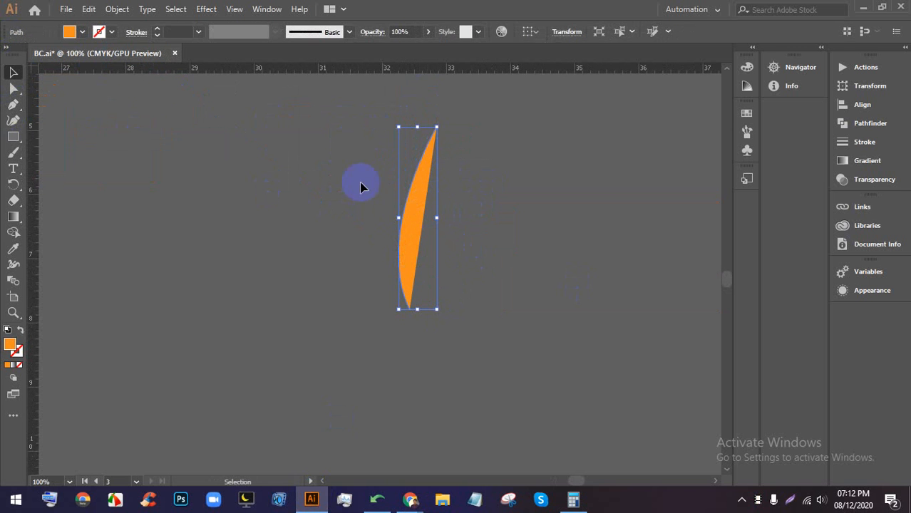
{"action": "left_click", "coordinate": [91, 33]}
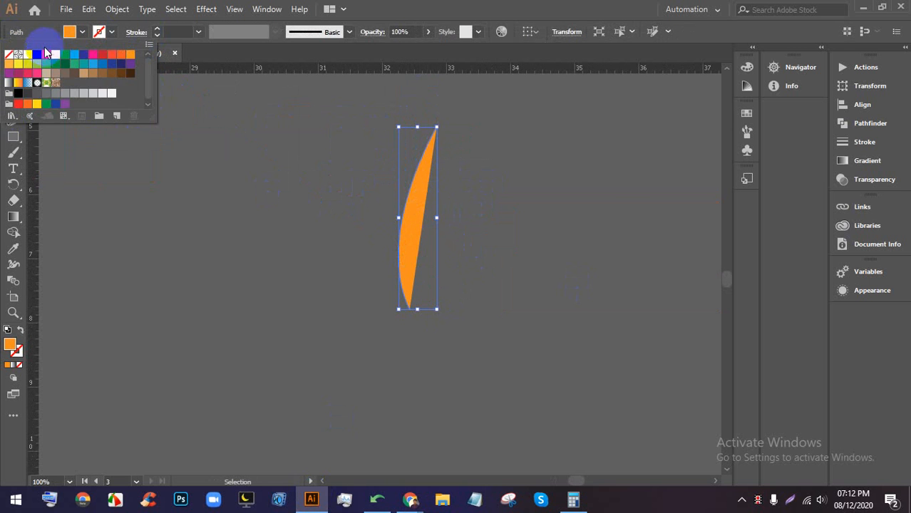
{"action": "left_click", "coordinate": [7, 60]}
{"action": "left_click", "coordinate": [269, 164]}
{"action": "left_click", "coordinate": [417, 170]}
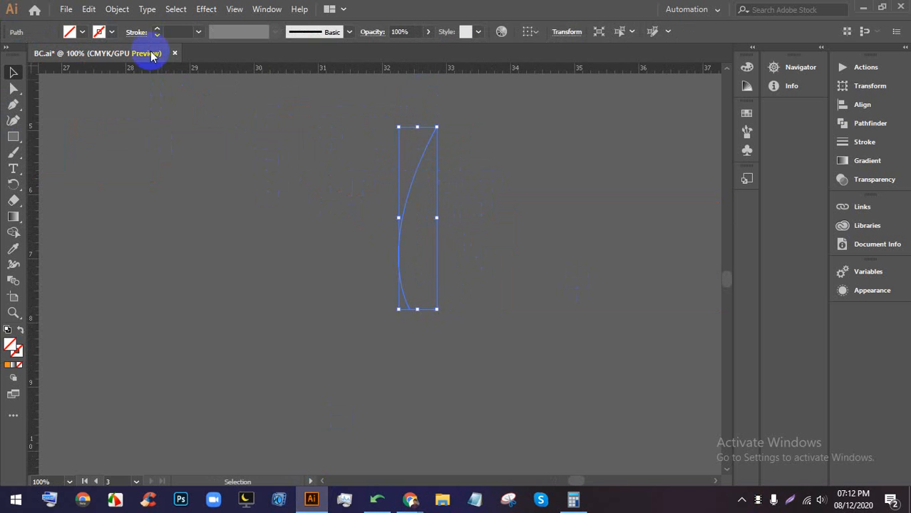
{"action": "left_click", "coordinate": [157, 31]}
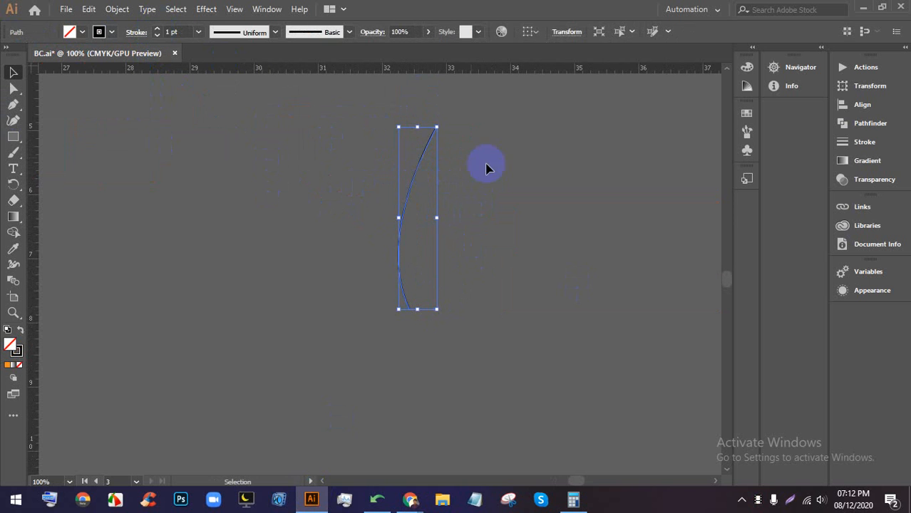
{"action": "left_click", "coordinate": [571, 196]}
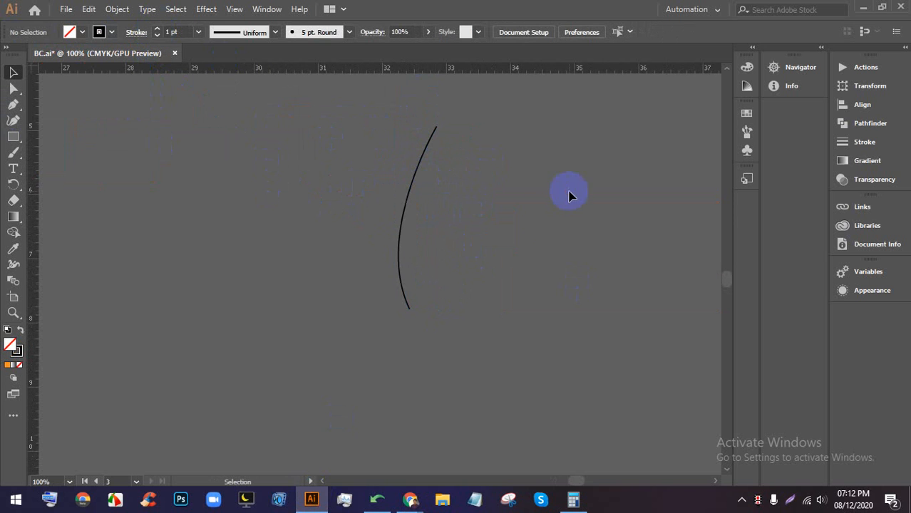
- Select the curved stroke and switch to the Rotate tool
{"action": "left_click", "coordinate": [406, 305]}
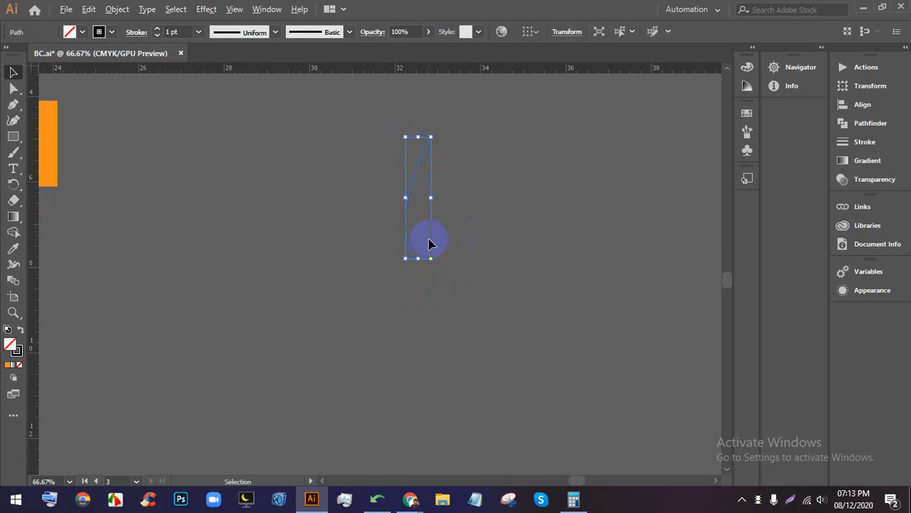
{"action": "scroll", "coordinate": [429, 241], "scroll_direction": "down", "scroll_amount": 2}
{"action": "left_click", "coordinate": [13, 183]}
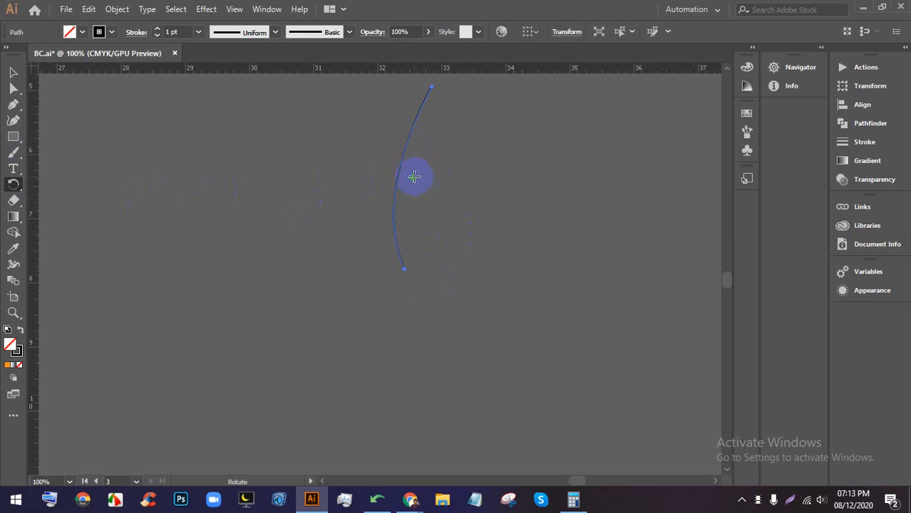
- Try a rotated copy around the curve's bottom end, then undo the misplaced copy
{"action": "left_click", "coordinate": [404, 268], "text": "alt"}
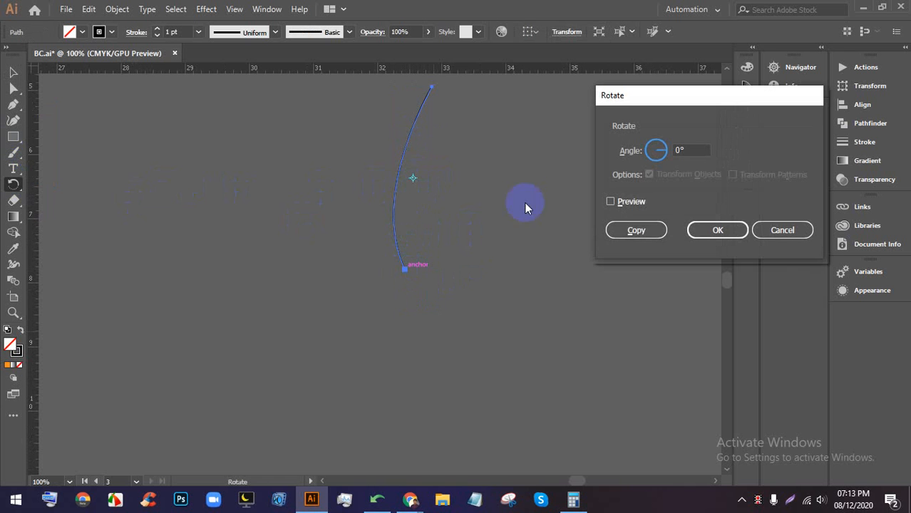
{"action": "left_click", "coordinate": [611, 202]}
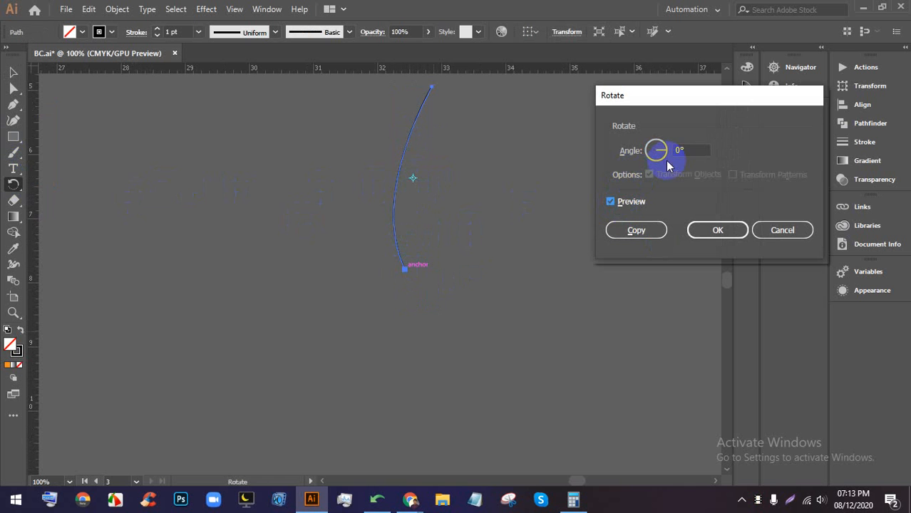
{"action": "double_click", "coordinate": [679, 152]}
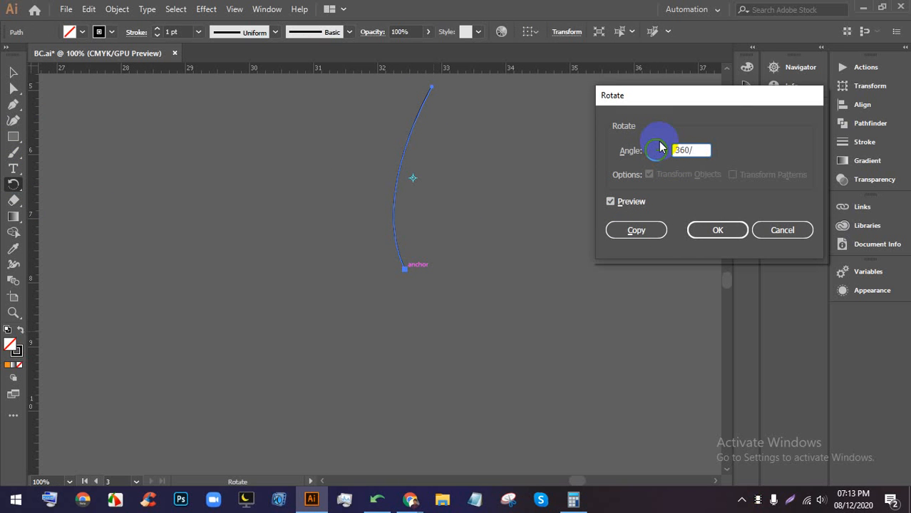
{"action": "left_click", "coordinate": [645, 228]}
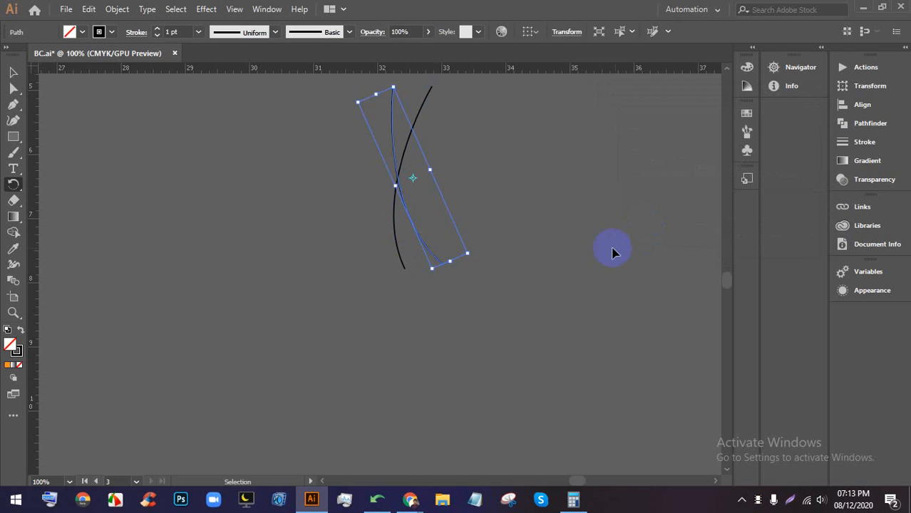
{"action": "key", "text": "ctrl+z"}
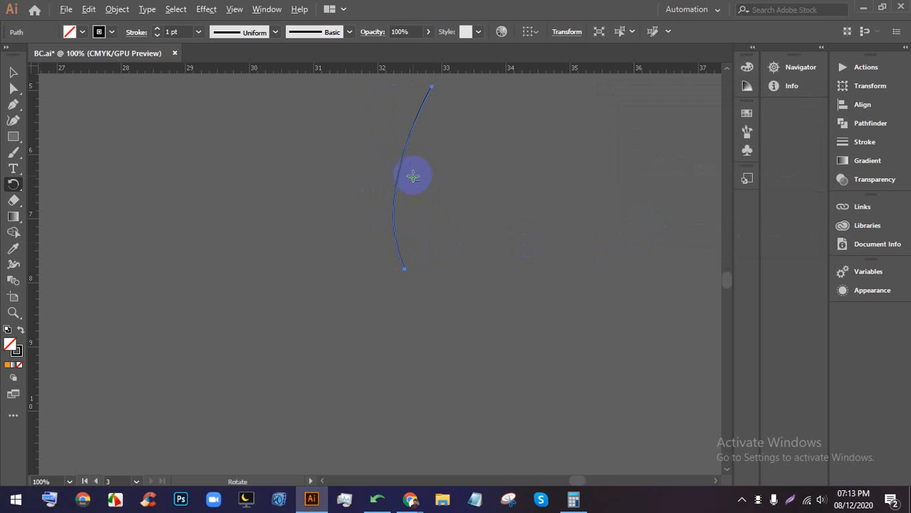
- Copy the curve at 360/15 degrees around its bottom tip, repeat with Ctrl+D, and zoom out
{"action": "left_click", "coordinate": [405, 268], "text": "alt"}
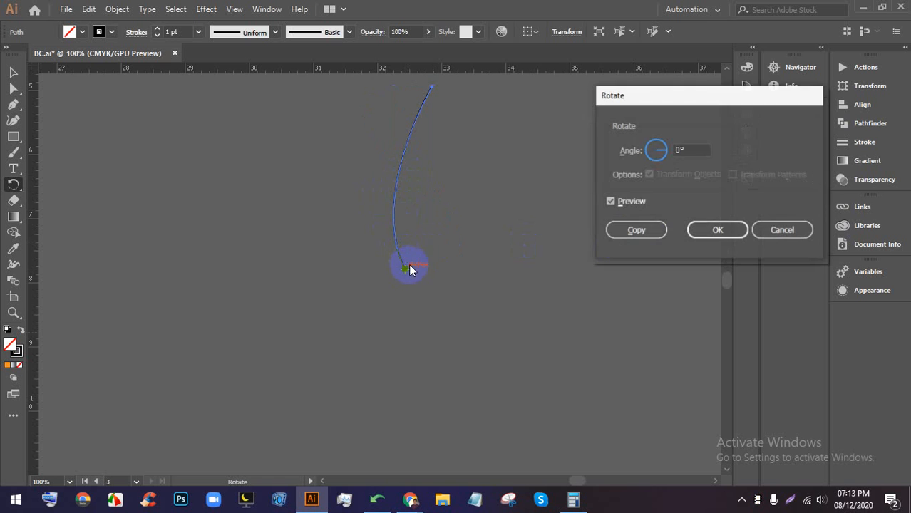
{"action": "double_click", "coordinate": [691, 150]}
{"action": "type", "text": "360/15"}
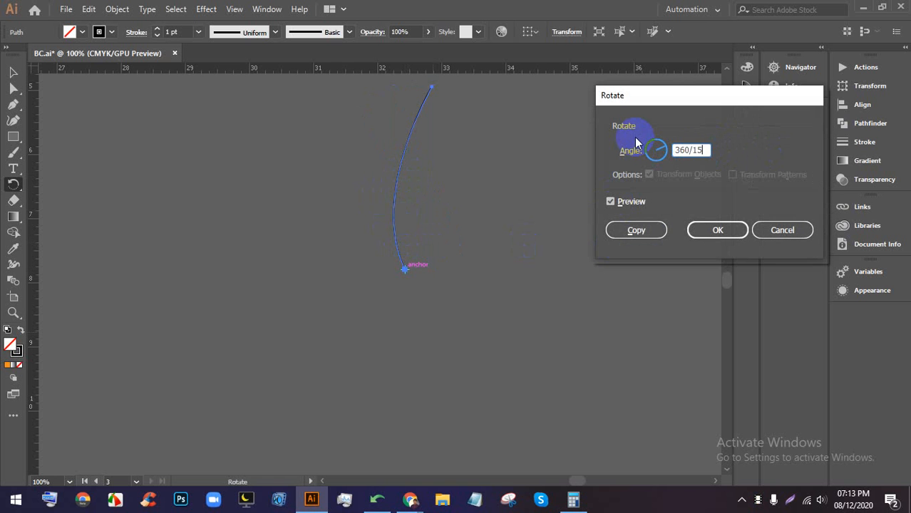
{"action": "left_click", "coordinate": [636, 229]}
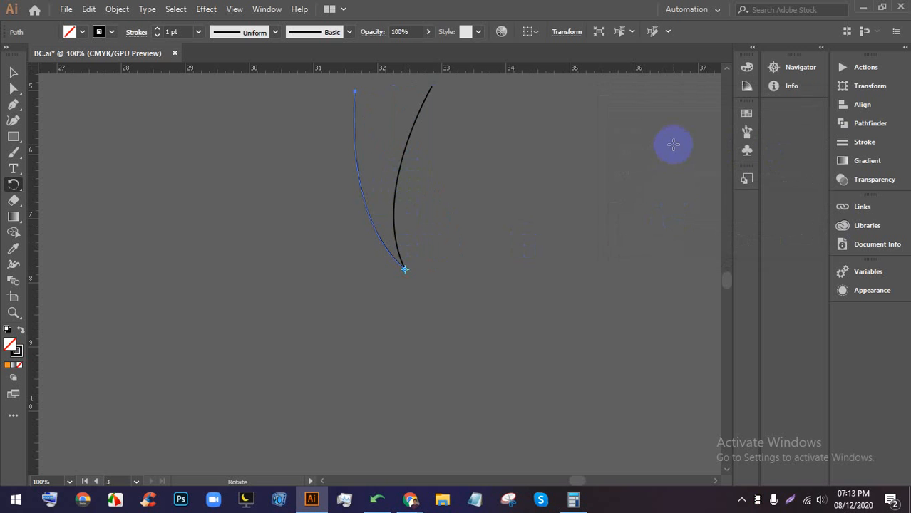
{"action": "key", "text": "ctrl+d"}
{"action": "key", "text": "ctrl+d"}
{"action": "key", "text": "ctrl+d"}
{"action": "key", "text": "ctrl+d"}
{"action": "key", "text": "ctrl+d"}
{"action": "key", "text": "ctrl+d"}
{"action": "key", "text": "ctrl+d"}
{"action": "key", "text": "ctrl+d"}
{"action": "key", "text": "ctrl+d"}
{"action": "key", "text": "ctrl+d"}
{"action": "key", "text": "ctrl+d"}
{"action": "key", "text": "ctrl+d"}
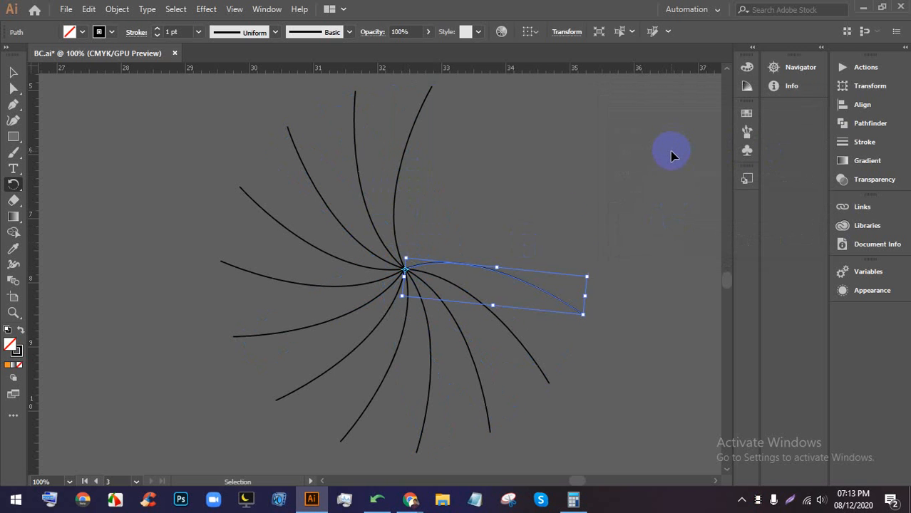
{"action": "key", "text": "ctrl+d"}
{"action": "left_click", "coordinate": [13, 72]}
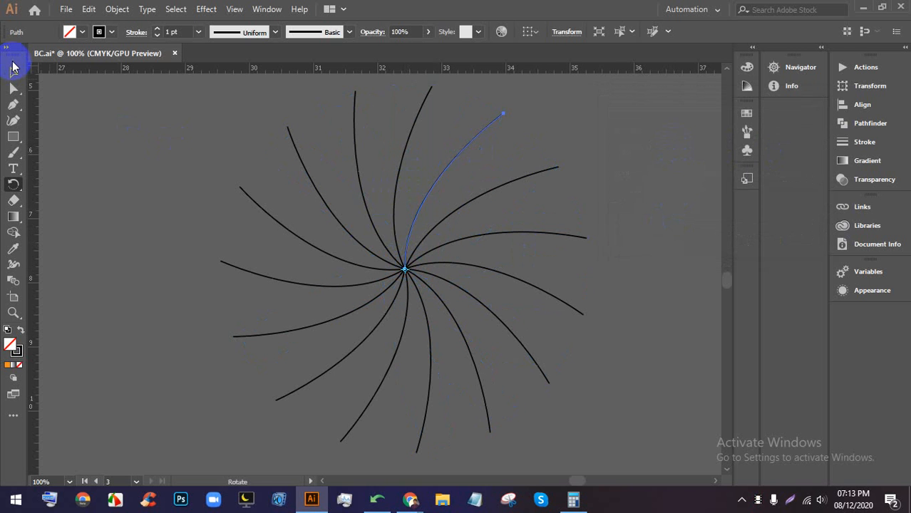
{"action": "left_click", "coordinate": [580, 183]}
{"action": "key", "text": "ctrl+minus"}
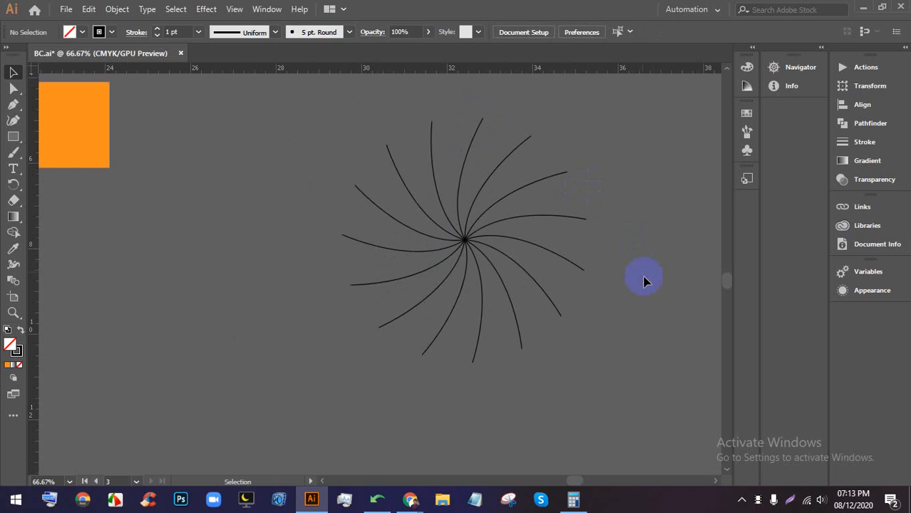
{"action": "left_click_drag", "start_coordinate": [643, 281], "coordinate": [209, 184]}
{"action": "left_click", "coordinate": [654, 219]}
{"action": "left_click_drag", "start_coordinate": [628, 312], "coordinate": [84, 112]}
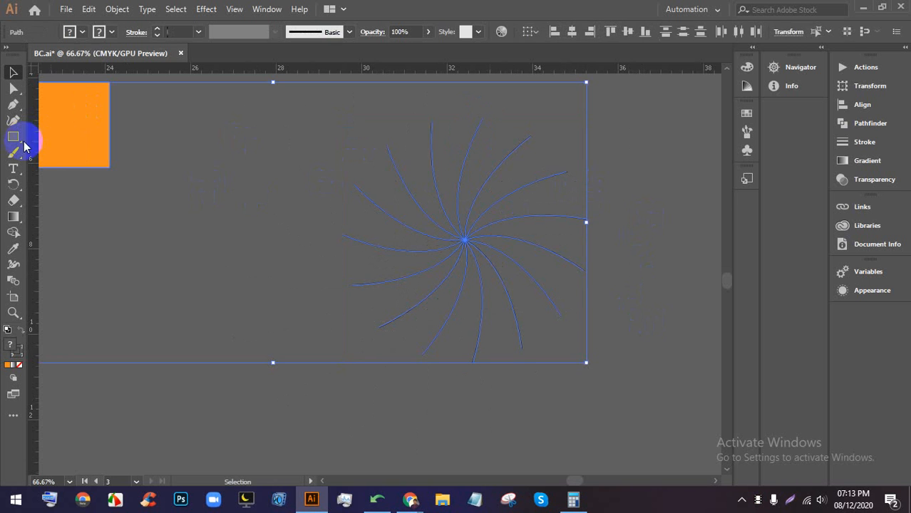
{"action": "left_click", "coordinate": [631, 171]}
{"action": "left_click_drag", "start_coordinate": [598, 287], "coordinate": [321, 158]}
{"action": "left_click", "coordinate": [629, 214]}
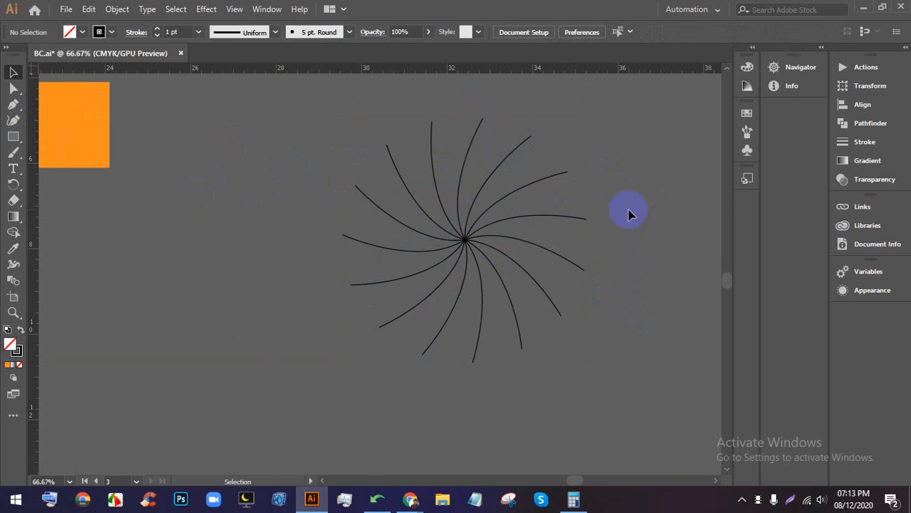
{"action": "left_click_drag", "start_coordinate": [616, 312], "coordinate": [358, 166]}
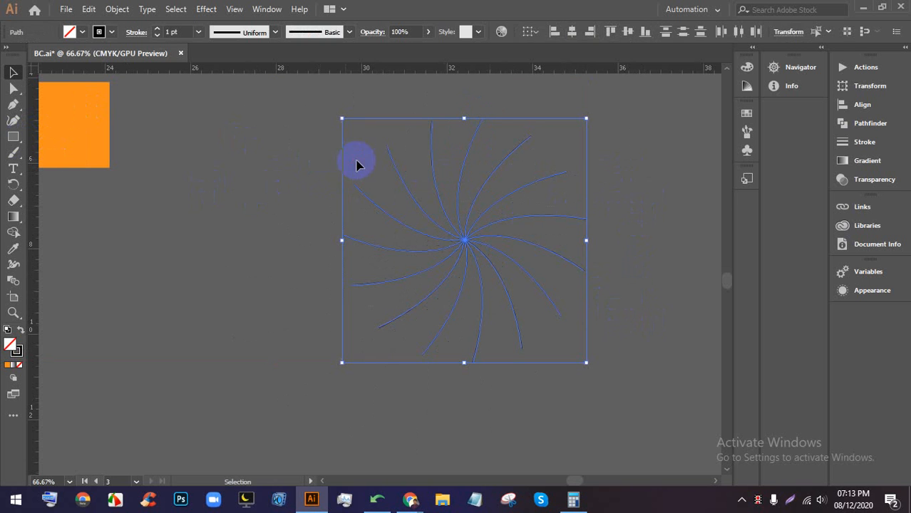
{"action": "left_click", "coordinate": [612, 194]}
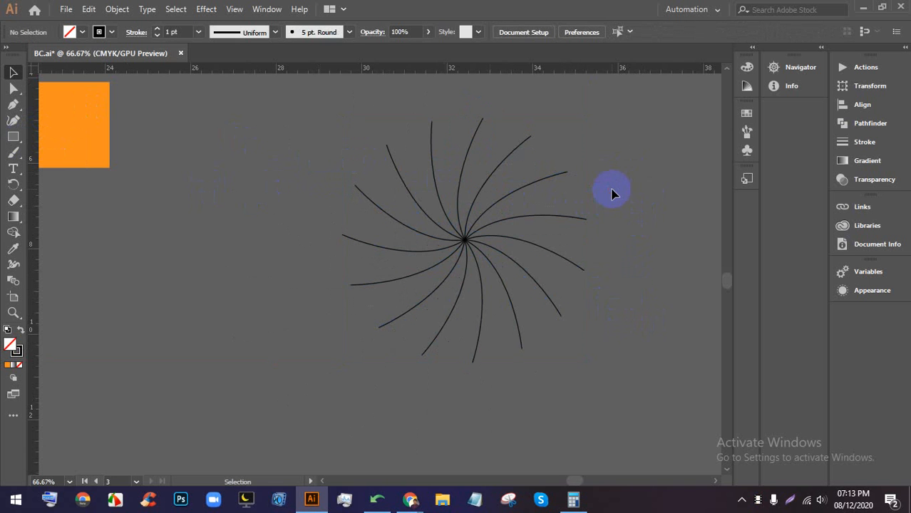
{"action": "scroll", "coordinate": [541, 183], "scroll_direction": "down", "scroll_amount": 2}
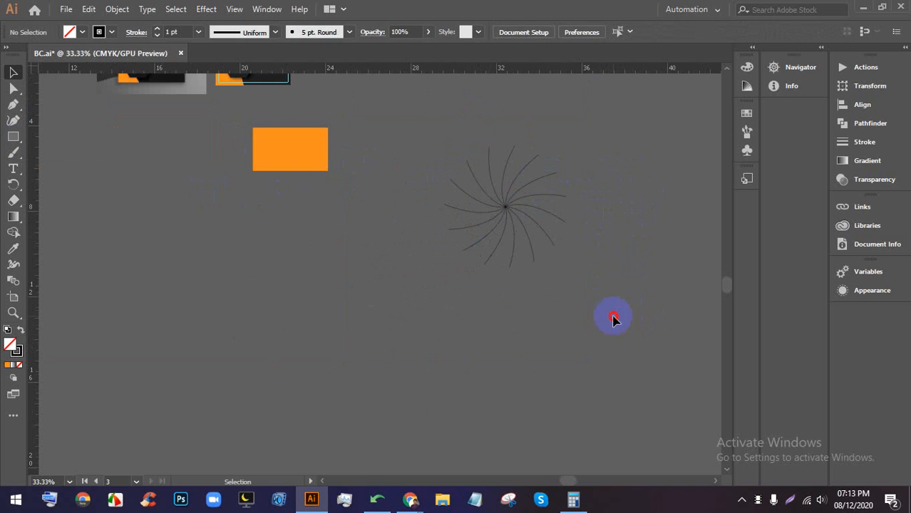
{"action": "left_click_drag", "start_coordinate": [614, 317], "coordinate": [616, 319]}
{"action": "left_click", "coordinate": [636, 225]}
{"action": "scroll", "coordinate": [635, 258], "scroll_direction": "up", "scroll_amount": 2}
{"action": "left_click_drag", "start_coordinate": [386, 234], "coordinate": [346, 310]}
{"action": "left_click", "coordinate": [299, 126]}
{"action": "left_click", "coordinate": [568, 189]}
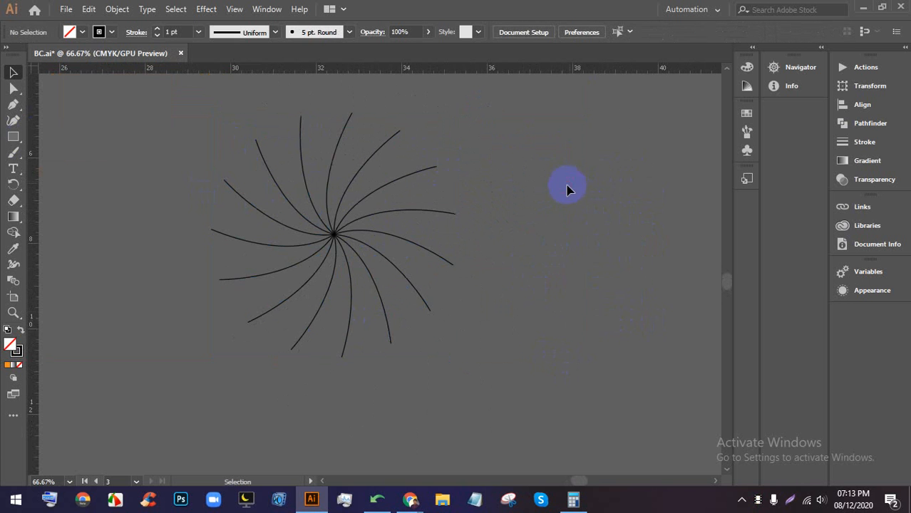
{"action": "scroll", "coordinate": [430, 223], "scroll_direction": "down", "scroll_amount": 2}
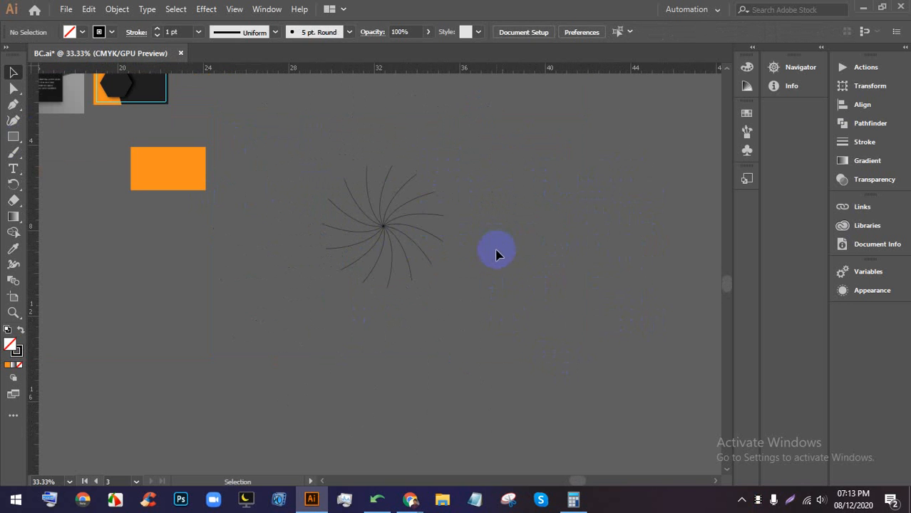
{"action": "mouse_move", "coordinate": [410, 499]}
{"action": "left_click", "coordinate": [365, 393]}
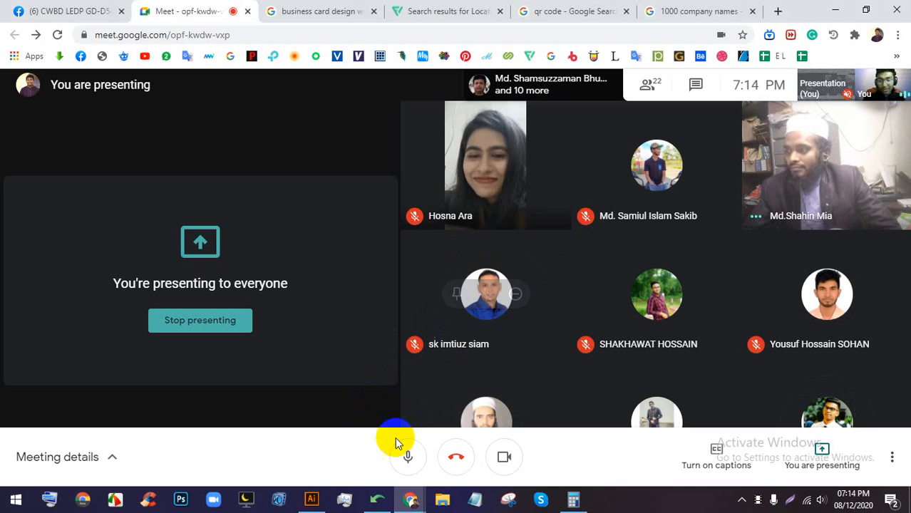
{"action": "left_click", "coordinate": [311, 499]}
{"action": "left_click_drag", "start_coordinate": [498, 195], "coordinate": [483, 209]}
{"action": "scroll", "coordinate": [468, 156], "scroll_direction": "up", "scroll_amount": 1}
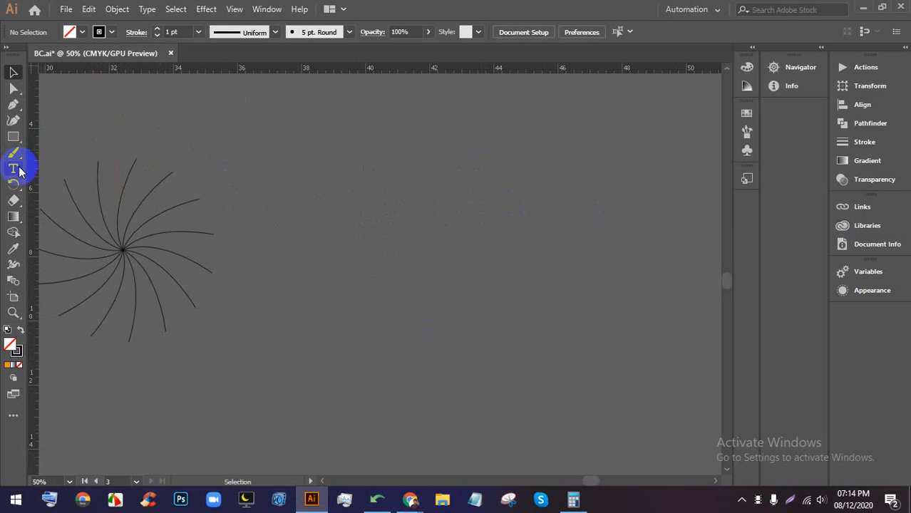
- Draw a new three-anchor curve with the Pen tool beside the burst
{"action": "left_click", "coordinate": [12, 106]}
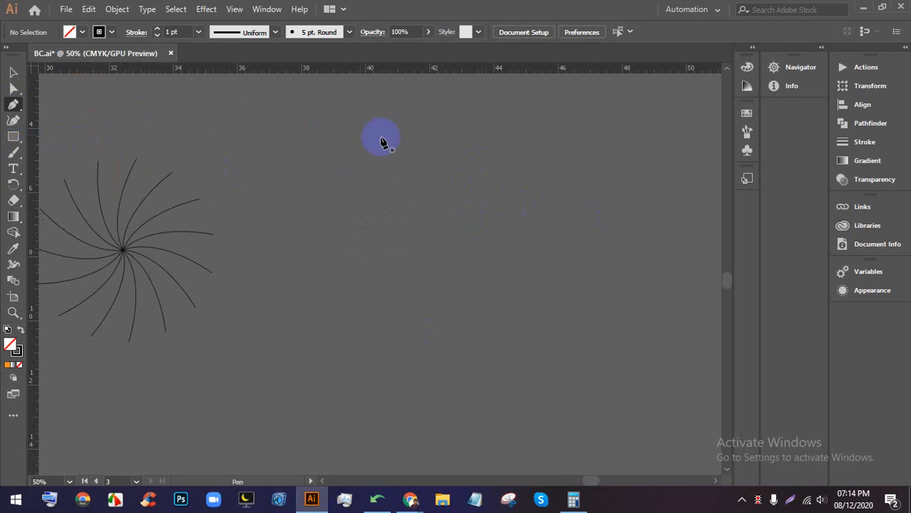
{"action": "left_click", "coordinate": [461, 140]}
{"action": "left_click_drag", "start_coordinate": [446, 198], "coordinate": [463, 214]}
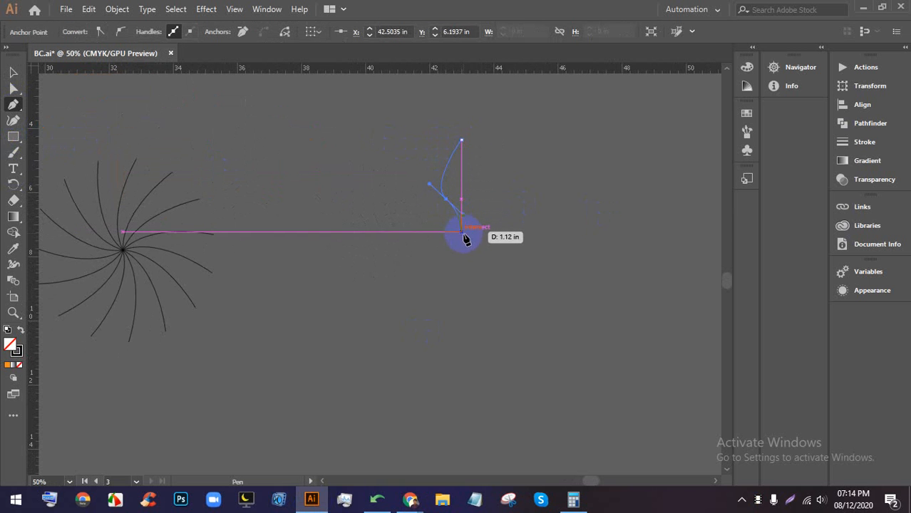
{"action": "left_click", "coordinate": [465, 258]}
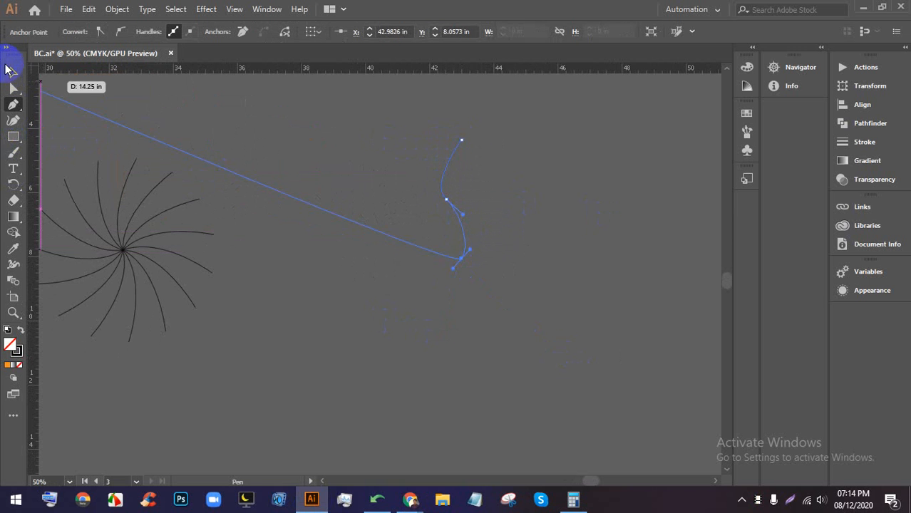
{"action": "left_click", "coordinate": [13, 72]}
{"action": "left_click", "coordinate": [502, 221]}
- Reshape the curve's middle anchor into smooth S-shaped bends with the Anchor Point tool
{"action": "scroll", "coordinate": [453, 222], "scroll_direction": "up", "scroll_amount": 1}
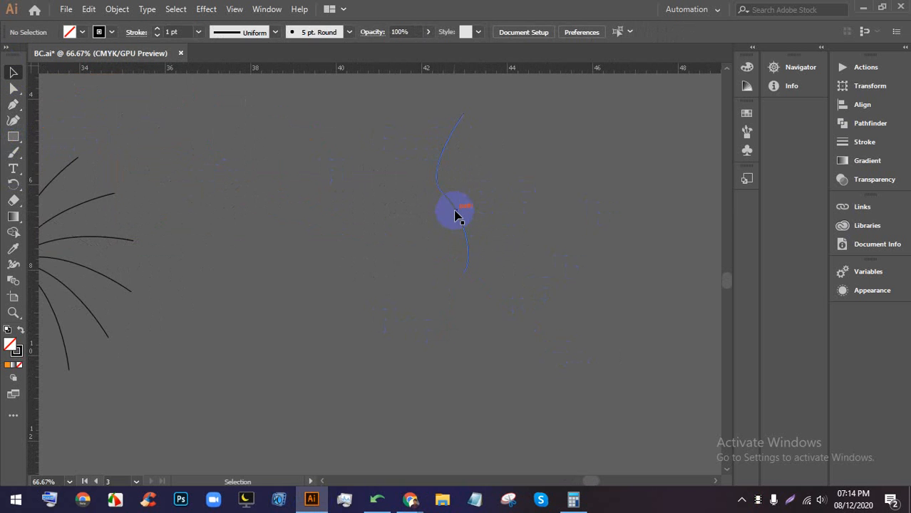
{"action": "left_click", "coordinate": [456, 212]}
{"action": "scroll", "coordinate": [456, 203], "scroll_direction": "up", "scroll_amount": 2}
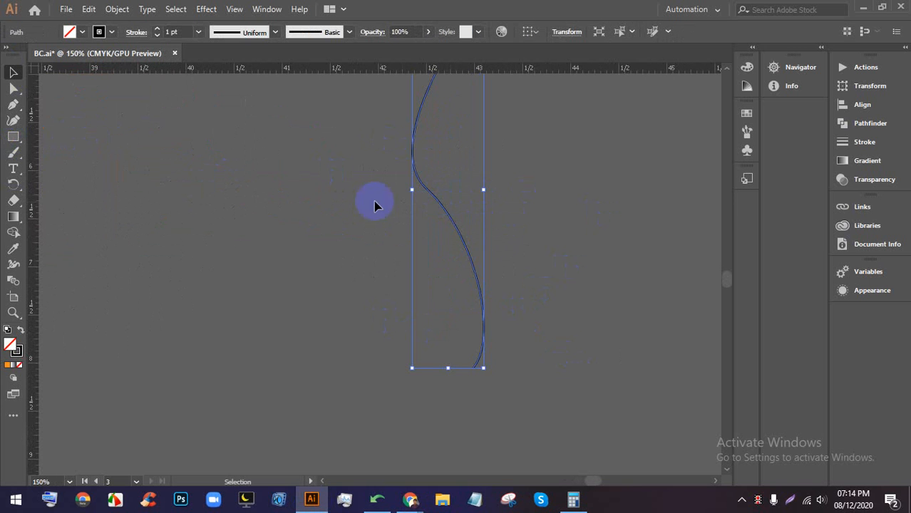
{"action": "left_click", "coordinate": [12, 107]}
{"action": "left_click", "coordinate": [67, 121]}
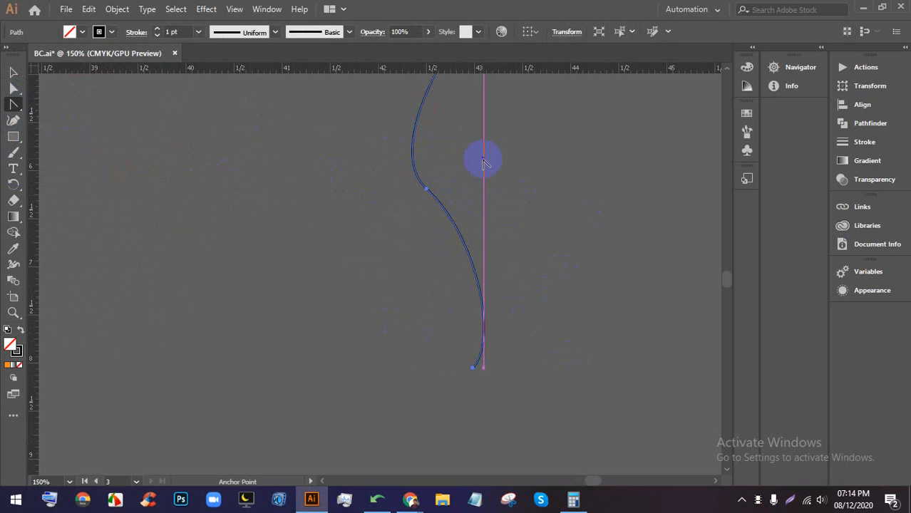
{"action": "left_click", "coordinate": [426, 190]}
{"action": "scroll", "coordinate": [435, 211], "scroll_direction": "up", "scroll_amount": 1}
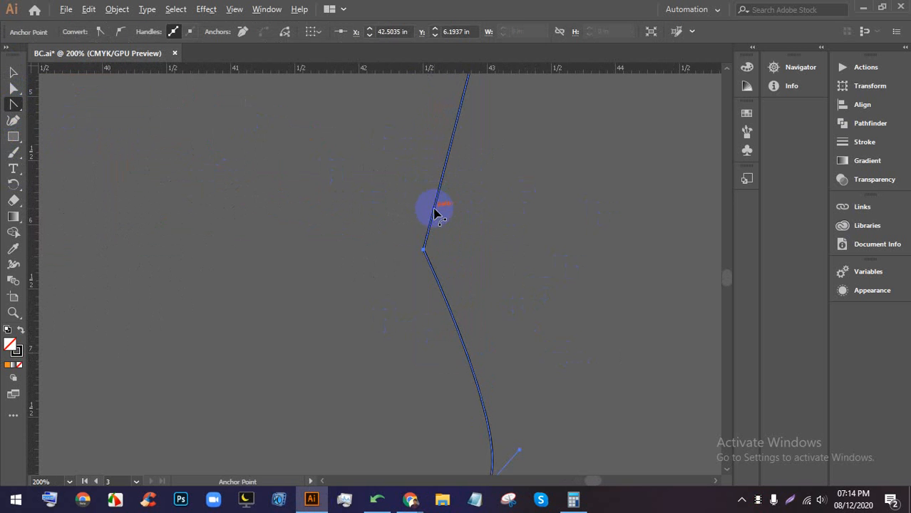
{"action": "left_click_drag", "start_coordinate": [424, 251], "coordinate": [493, 368]}
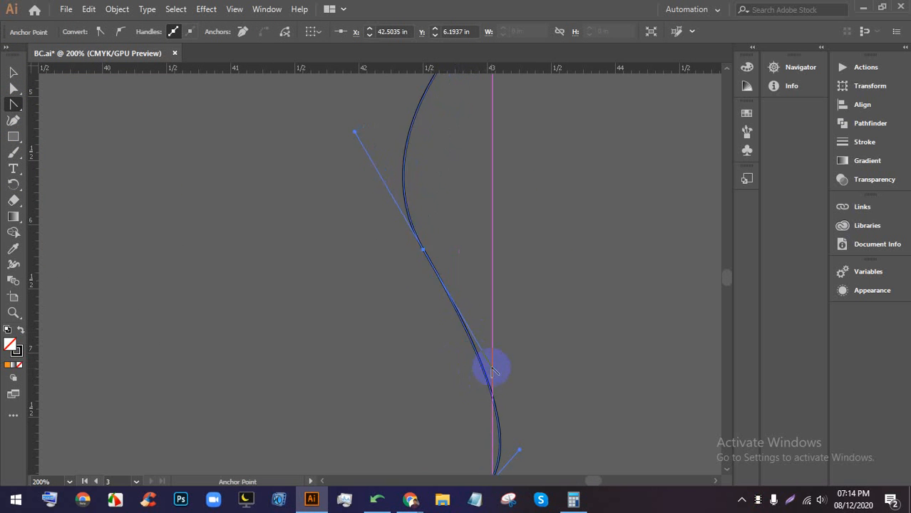
{"action": "scroll", "coordinate": [484, 323], "scroll_direction": "down", "scroll_amount": 3}
{"action": "left_click", "coordinate": [13, 73]}
{"action": "left_click", "coordinate": [596, 283]}
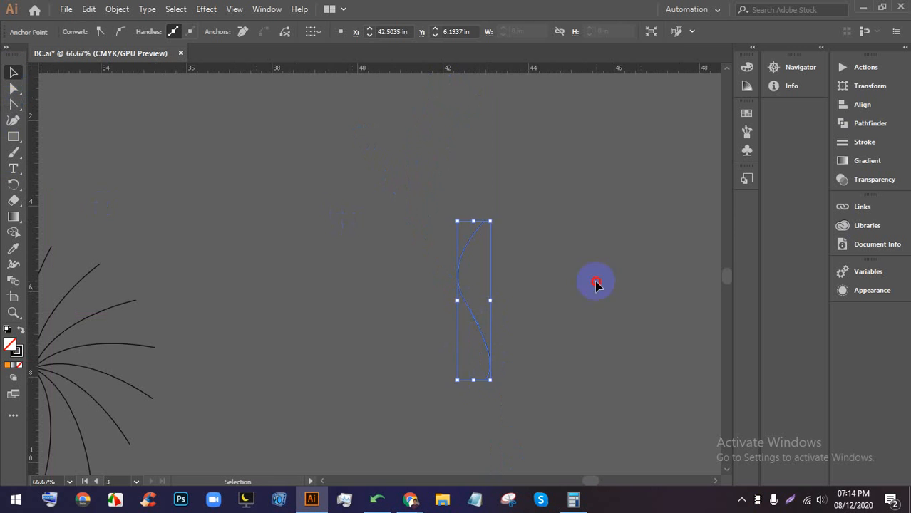
- Move the curved path up 1.49 in and switch to the Rotate tool
{"action": "left_click_drag", "start_coordinate": [470, 308], "coordinate": [469, 243]}
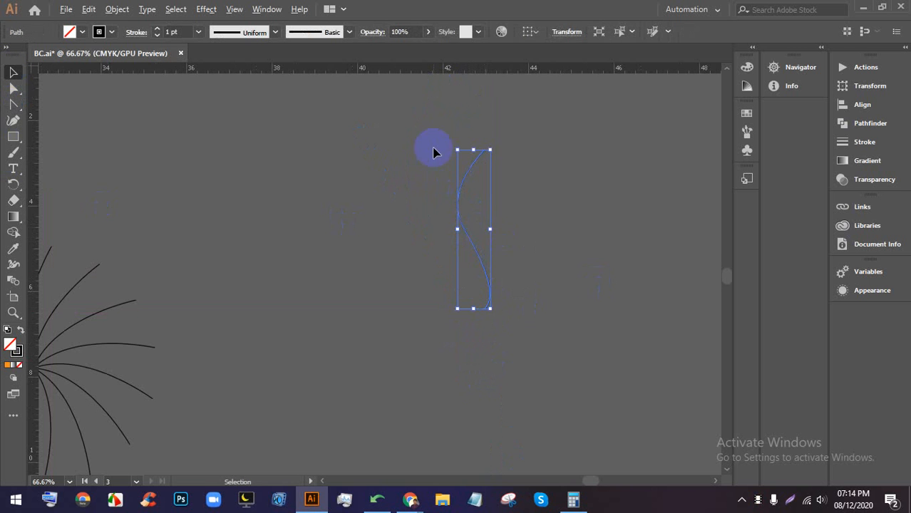
{"action": "scroll", "coordinate": [433, 148], "scroll_direction": "down", "scroll_amount": 1}
{"action": "scroll", "coordinate": [507, 264], "scroll_direction": "up", "scroll_amount": 1}
{"action": "left_click", "coordinate": [13, 185]}
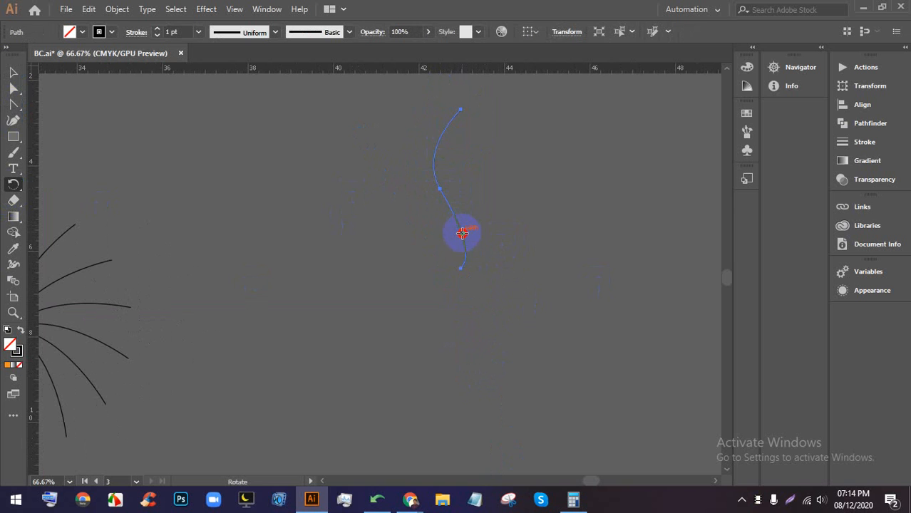
- Copy the S-curve at 360/25 degrees around its bottom point, repeating with Ctrl+D
{"action": "left_click", "coordinate": [461, 270], "text": "alt"}
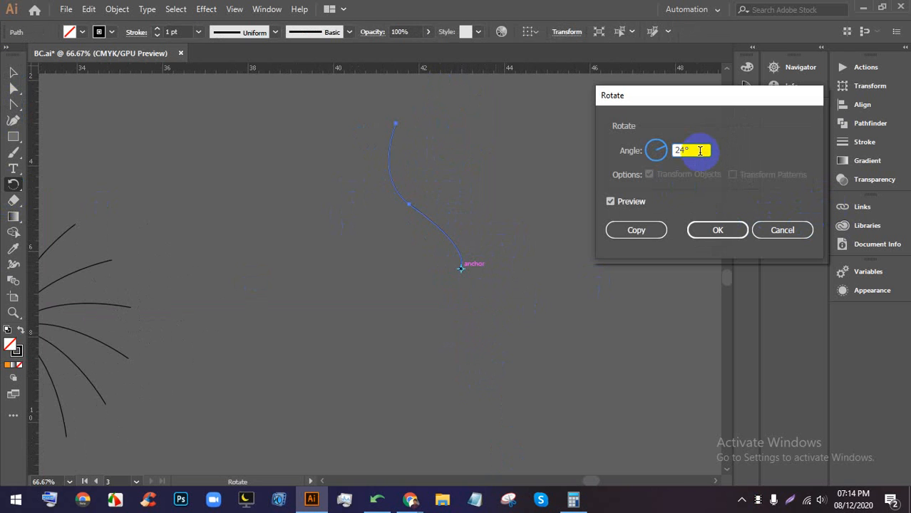
{"action": "left_click_drag", "start_coordinate": [705, 152], "coordinate": [655, 152]}
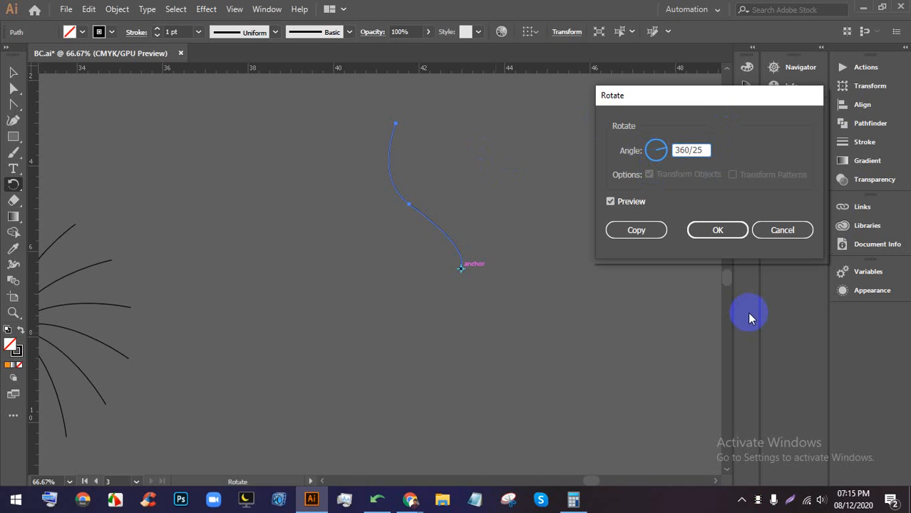
{"action": "left_click", "coordinate": [717, 234]}
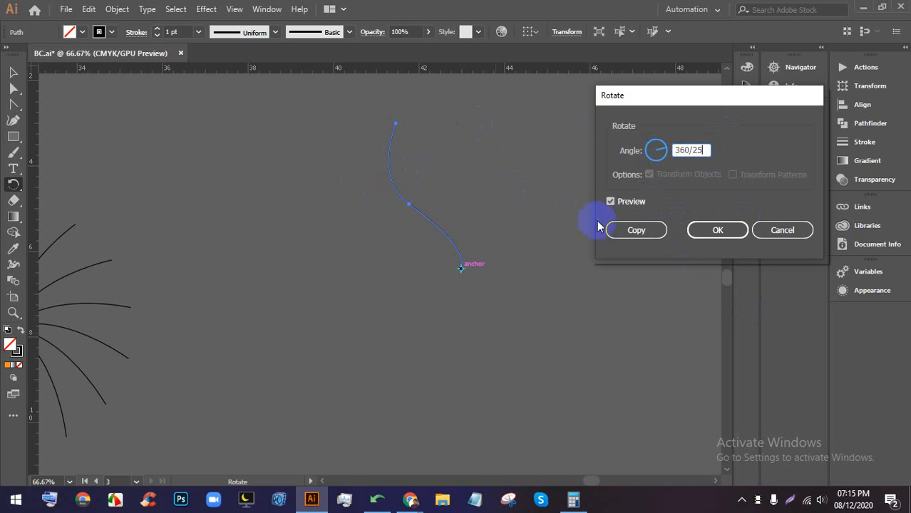
{"action": "left_click", "coordinate": [633, 232]}
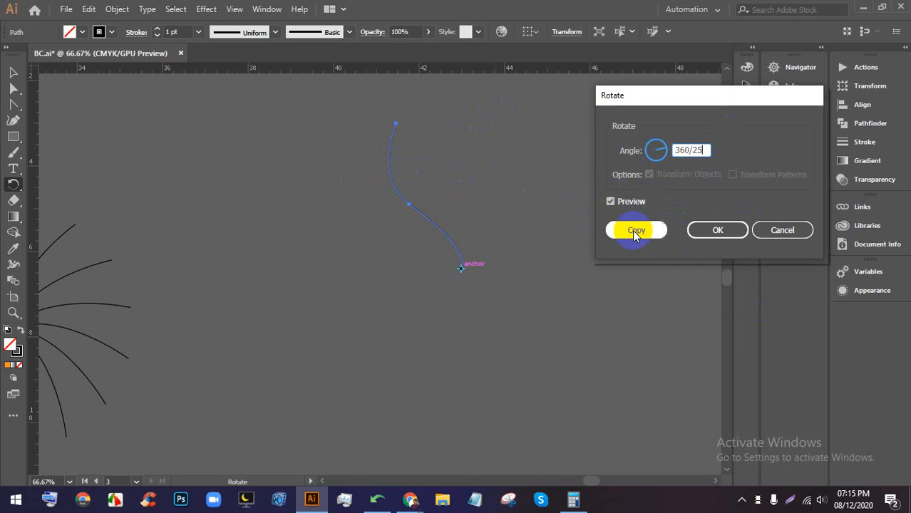
{"action": "left_click", "coordinate": [633, 231]}
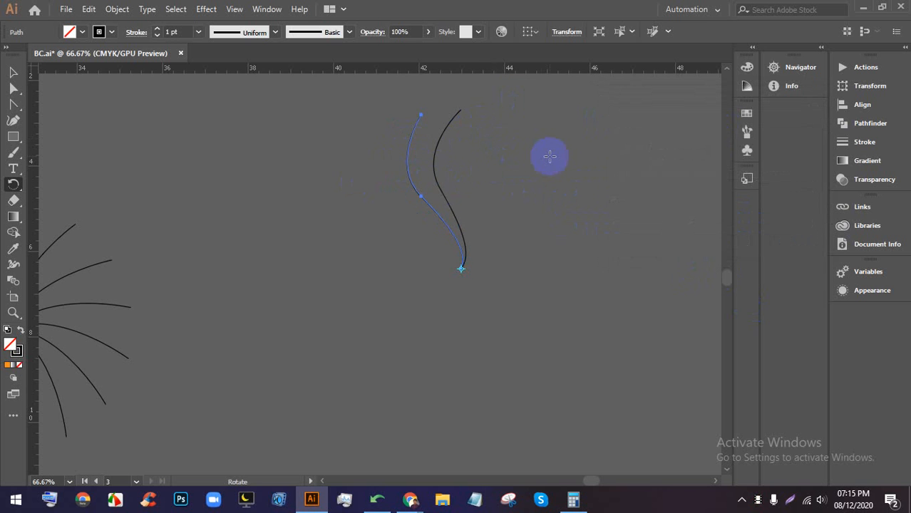
{"action": "key", "text": "ctrl+d"}
{"action": "key", "text": "ctrl+d"}
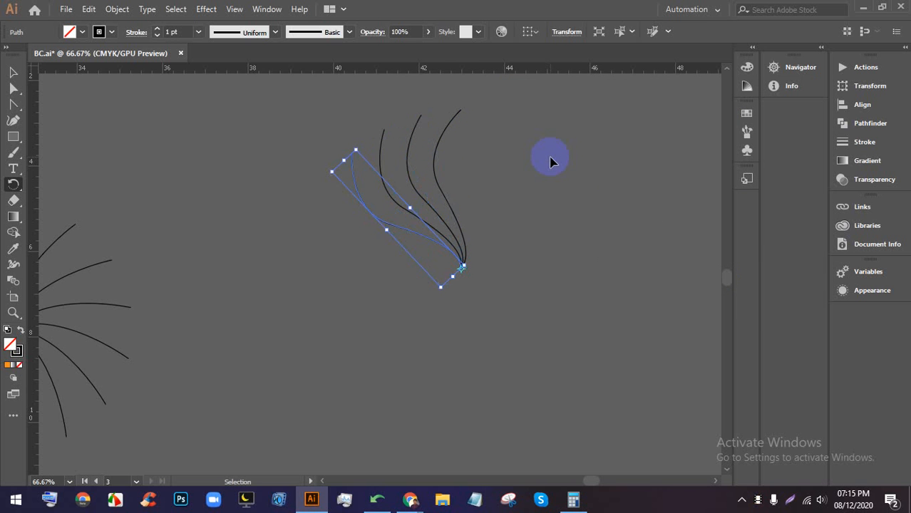
{"action": "key", "text": "ctrl+d"}
{"action": "key", "text": "ctrl+d"}
{"action": "key", "text": "ctrl+d"}
{"action": "key", "text": "ctrl+d"}
{"action": "key", "text": "ctrl+d"}
{"action": "key", "text": "ctrl+d"}
{"action": "key", "text": "ctrl+d"}
{"action": "key", "text": "ctrl+d"}
{"action": "key", "text": "ctrl+d"}
{"action": "key", "text": "ctrl+d"}
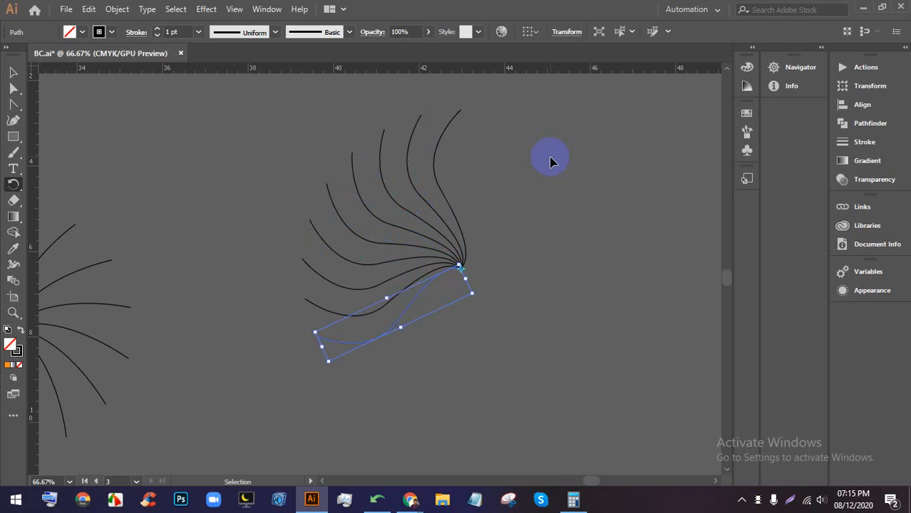
{"action": "key", "text": "ctrl+d"}
{"action": "key", "text": "ctrl+d"}
{"action": "key", "text": "ctrl+d"}
{"action": "key", "text": "ctrl+d"}
{"action": "key", "text": "ctrl+d"}
{"action": "key", "text": "ctrl+d"}
{"action": "key", "text": "ctrl+d"}
{"action": "key", "text": "ctrl+d"}
{"action": "key", "text": "ctrl+d"}
{"action": "key", "text": "ctrl+d"}
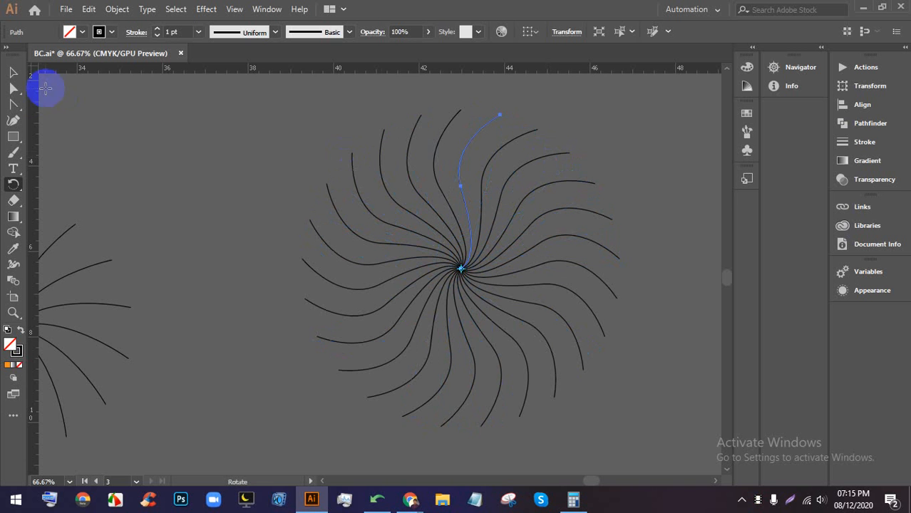
- Deselect the finished swirl and pan to empty canvas space
{"action": "left_click", "coordinate": [13, 72]}
{"action": "left_click", "coordinate": [187, 149]}
{"action": "scroll", "coordinate": [311, 146], "scroll_direction": "down", "scroll_amount": 1}
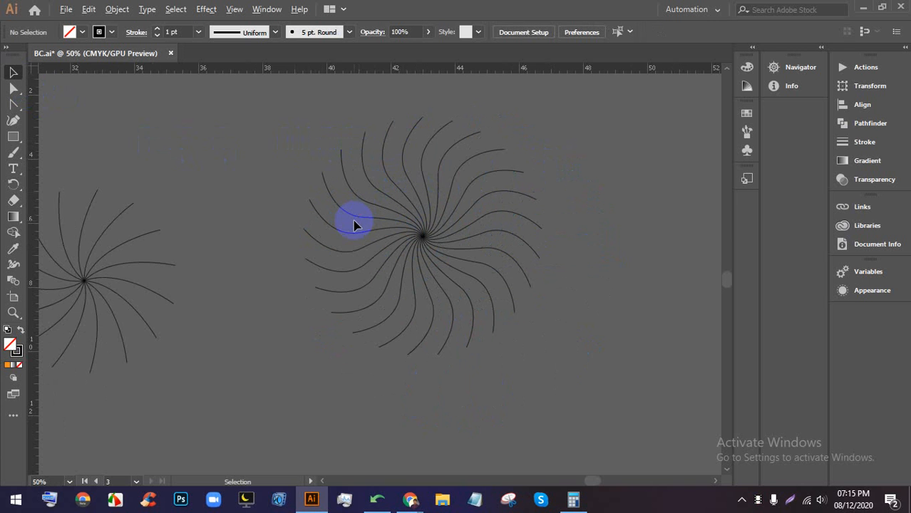
{"action": "scroll", "coordinate": [351, 228], "scroll_direction": "up", "scroll_amount": 1}
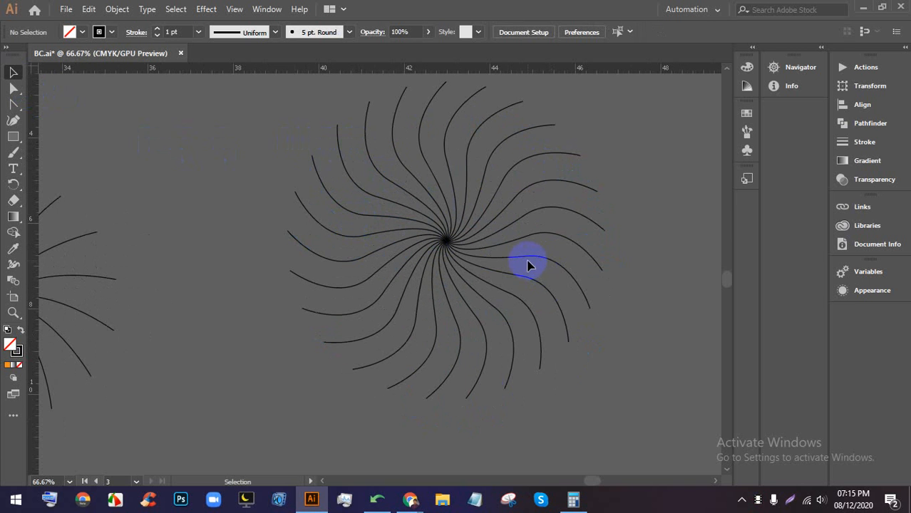
{"action": "scroll", "coordinate": [478, 263], "scroll_direction": "up", "scroll_amount": 6}
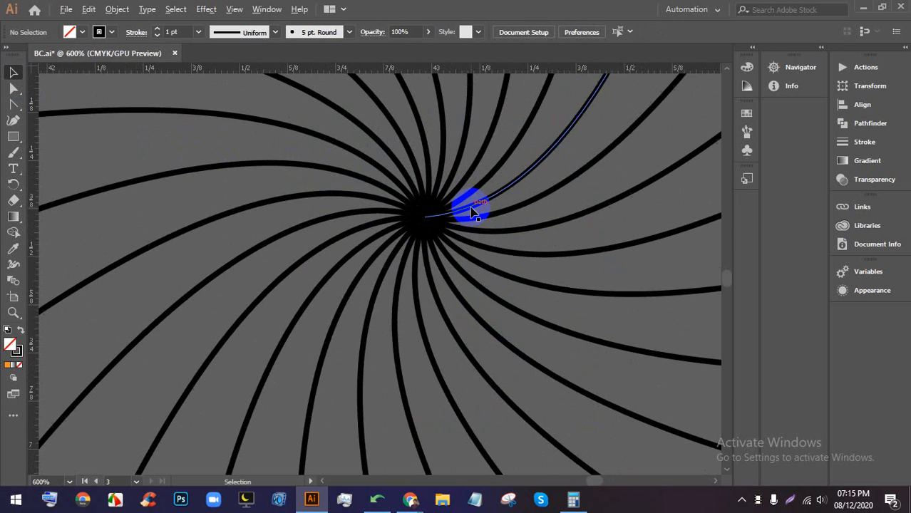
{"action": "scroll", "coordinate": [470, 211], "scroll_direction": "down", "scroll_amount": 8}
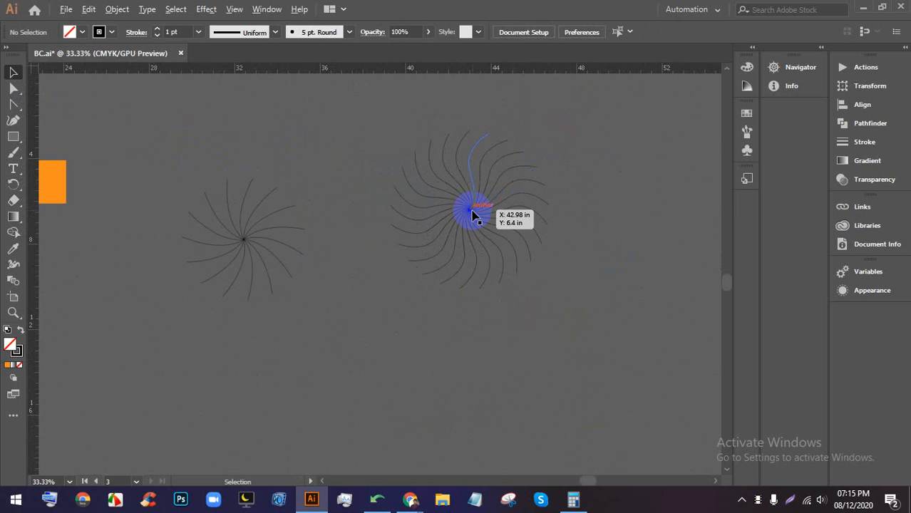
{"action": "scroll", "coordinate": [480, 210], "scroll_direction": "down", "scroll_amount": 1}
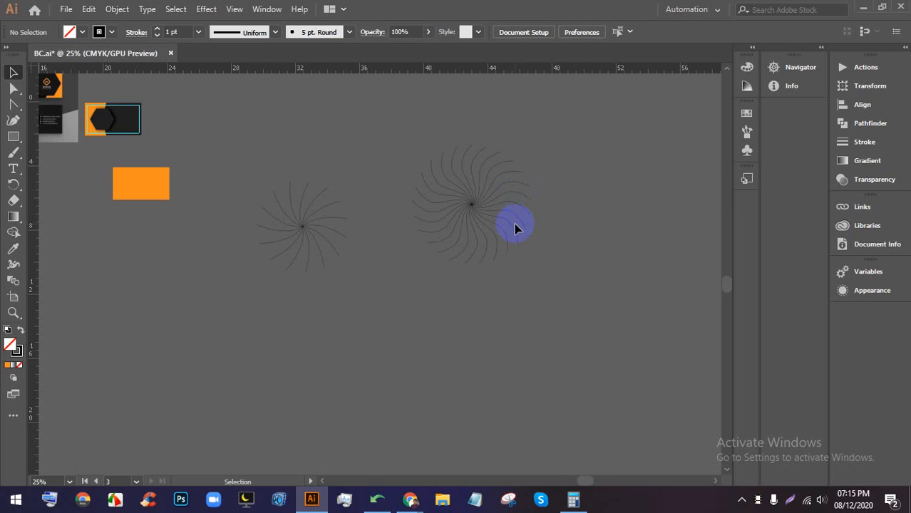
{"action": "scroll", "coordinate": [511, 208], "scroll_direction": "down", "scroll_amount": 2}
{"action": "scroll", "coordinate": [620, 199], "scroll_direction": "up", "scroll_amount": 1}
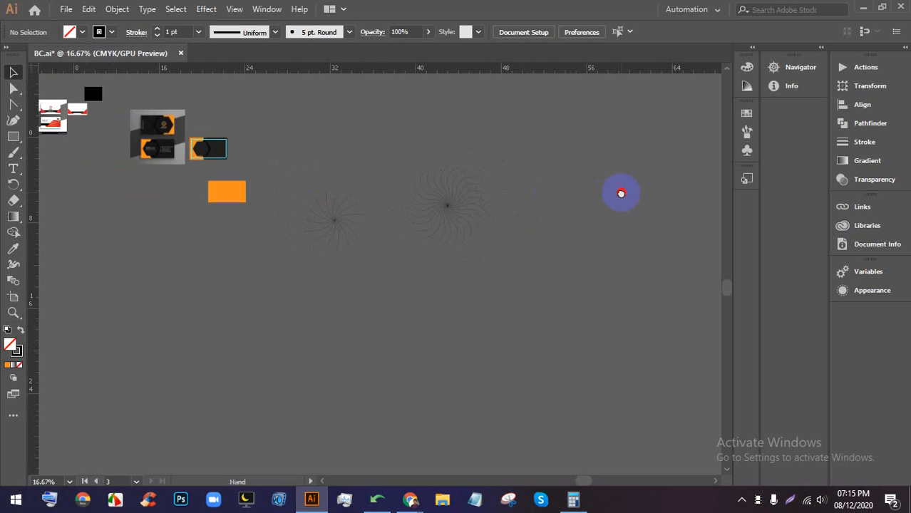
{"action": "left_click_drag", "start_coordinate": [621, 193], "coordinate": [484, 171]}
{"action": "scroll", "coordinate": [527, 177], "scroll_direction": "up", "scroll_amount": 2}
- Draw a circle with the Ellipse tool and fill it with the yellow-to-red gradient swatch
{"action": "left_click", "coordinate": [13, 136]}
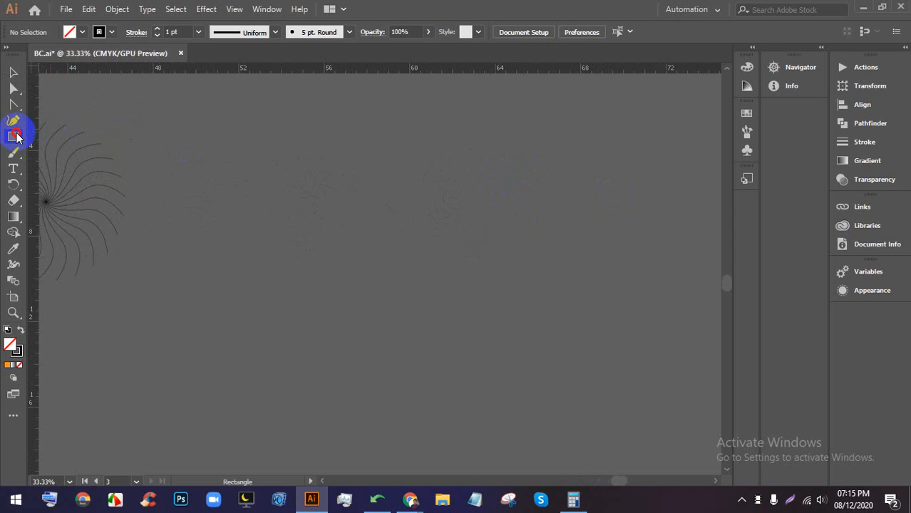
{"action": "left_click", "coordinate": [85, 159]}
{"action": "left_click_drag", "start_coordinate": [270, 173], "coordinate": [360, 284]}
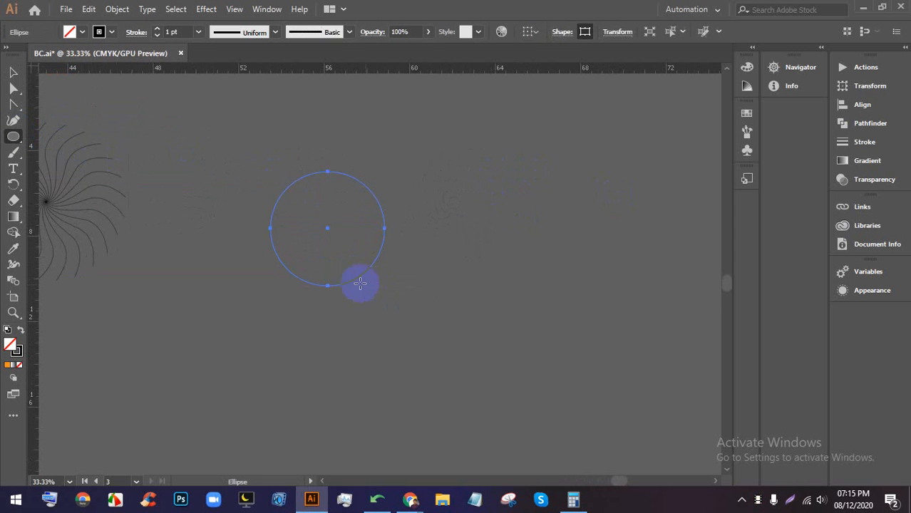
{"action": "left_click", "coordinate": [69, 31]}
{"action": "left_click", "coordinate": [56, 54]}
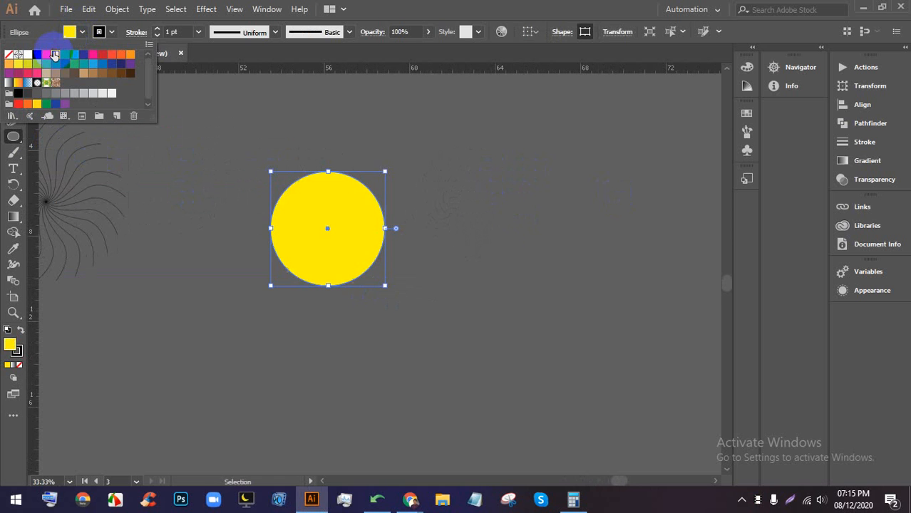
{"action": "left_click", "coordinate": [131, 55]}
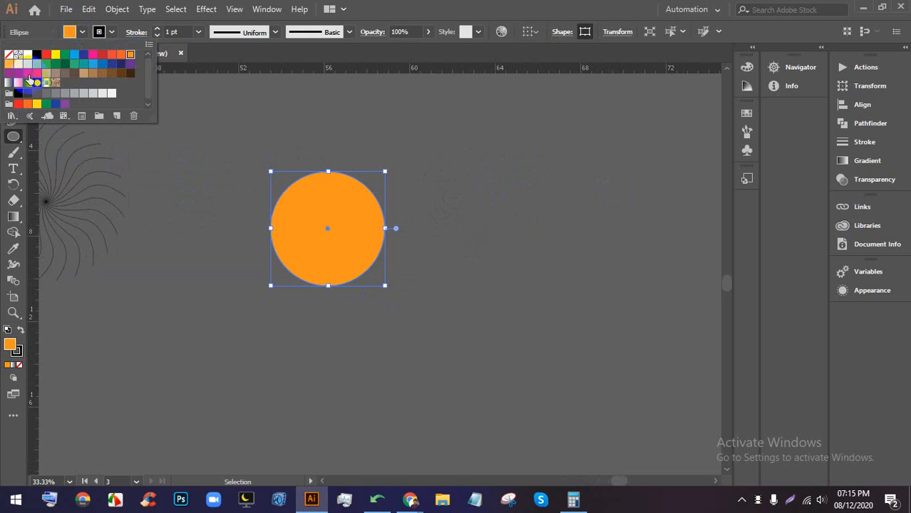
{"action": "left_click", "coordinate": [17, 84]}
{"action": "left_click", "coordinate": [428, 6]}
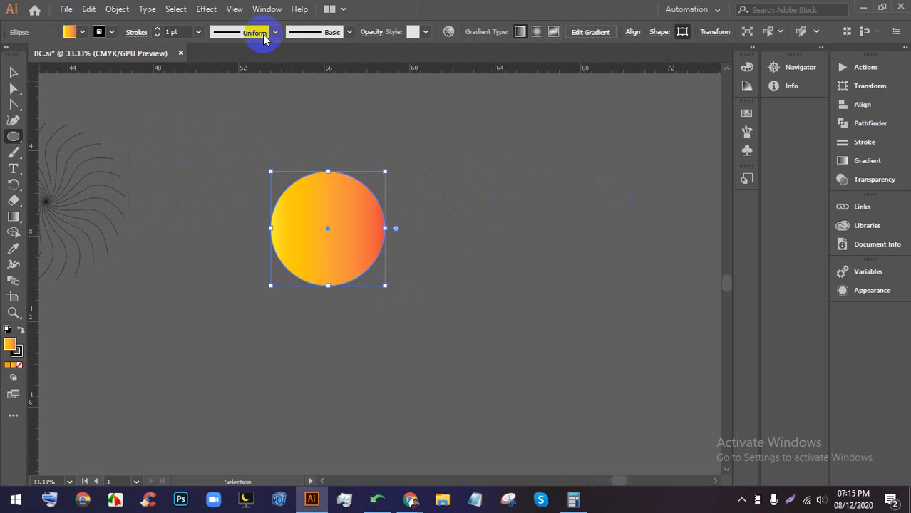
- Move the gradient circle lower and to the right, and reframe the view
{"action": "left_click", "coordinate": [9, 72]}
{"action": "left_click_drag", "start_coordinate": [315, 227], "coordinate": [411, 251]}
{"action": "left_click", "coordinate": [512, 190]}
{"action": "left_click_drag", "start_coordinate": [451, 222], "coordinate": [514, 260]}
{"action": "scroll", "coordinate": [483, 207], "scroll_direction": "up", "scroll_amount": 1}
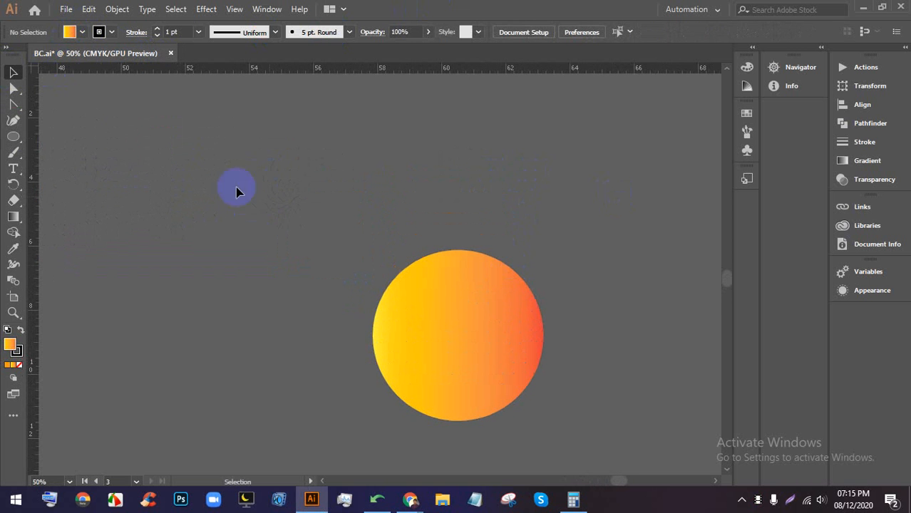
{"action": "left_click_drag", "start_coordinate": [13, 134], "coordinate": [94, 148]}
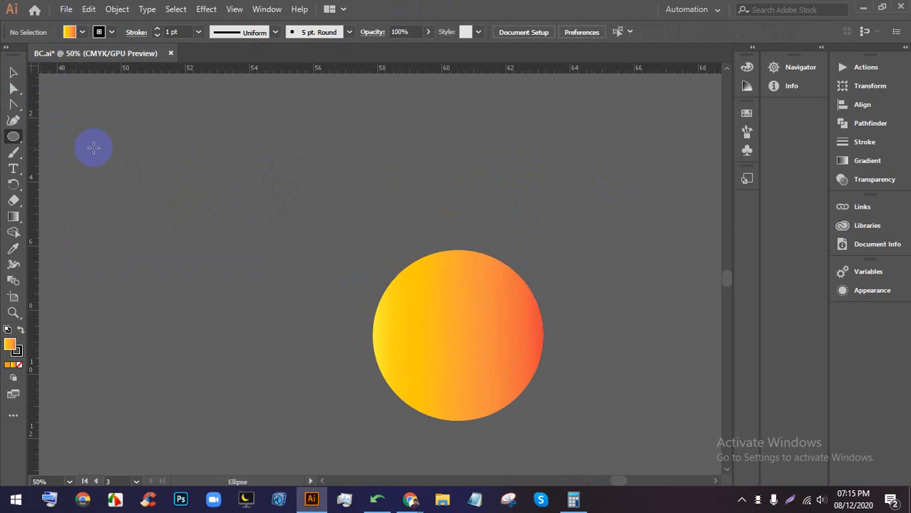
- Draw a tall narrow ellipse and position it on top of the gradient circle
{"action": "left_click_drag", "start_coordinate": [440, 144], "coordinate": [463, 321]}
{"action": "left_click", "coordinate": [14, 72]}
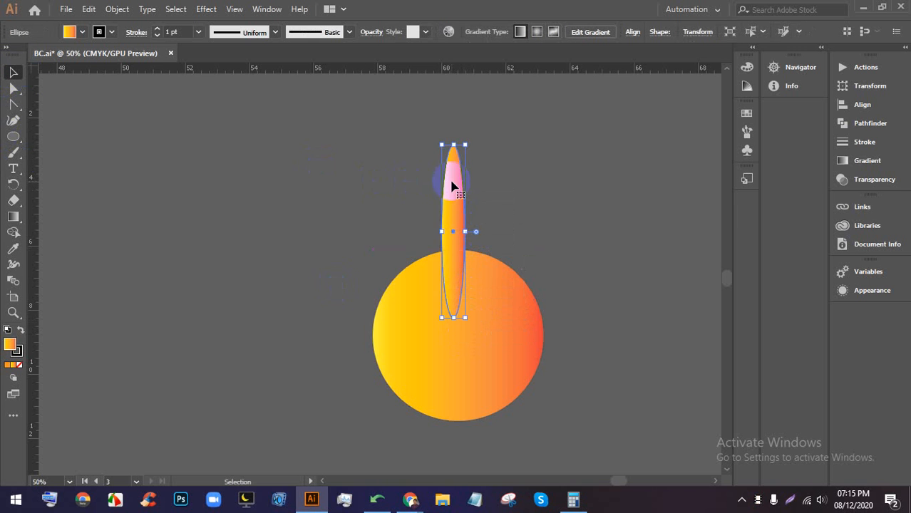
{"action": "mouse_move", "coordinate": [452, 186]}
{"action": "left_mouse_down"}
{"action": "mouse_move", "coordinate": [455, 147]}
{"action": "mouse_move", "coordinate": [461, 186]}
{"action": "mouse_move", "coordinate": [461, 176]}
{"action": "left_mouse_up"}
{"action": "left_click", "coordinate": [545, 192]}
{"action": "left_click", "coordinate": [476, 326]}
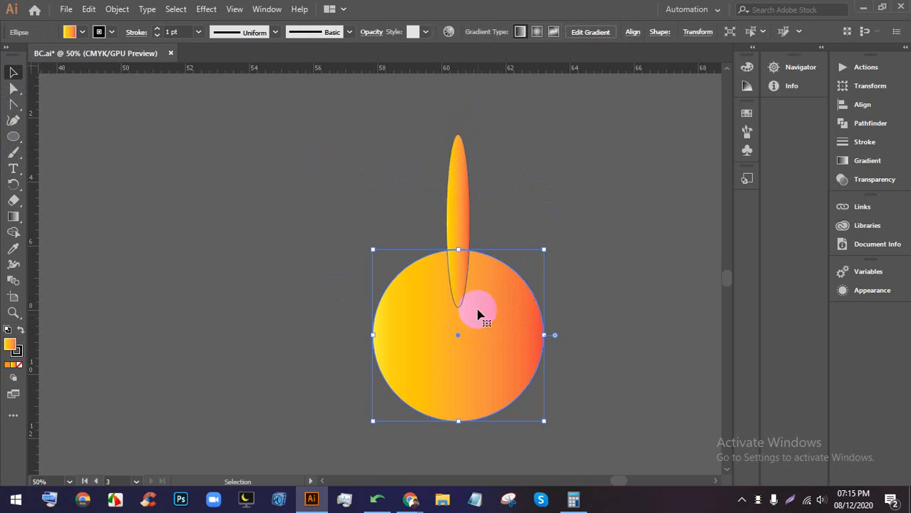
{"action": "left_click", "coordinate": [620, 206]}
{"action": "left_click", "coordinate": [466, 222]}
{"action": "scroll", "coordinate": [463, 223], "scroll_direction": "up", "scroll_amount": 1}
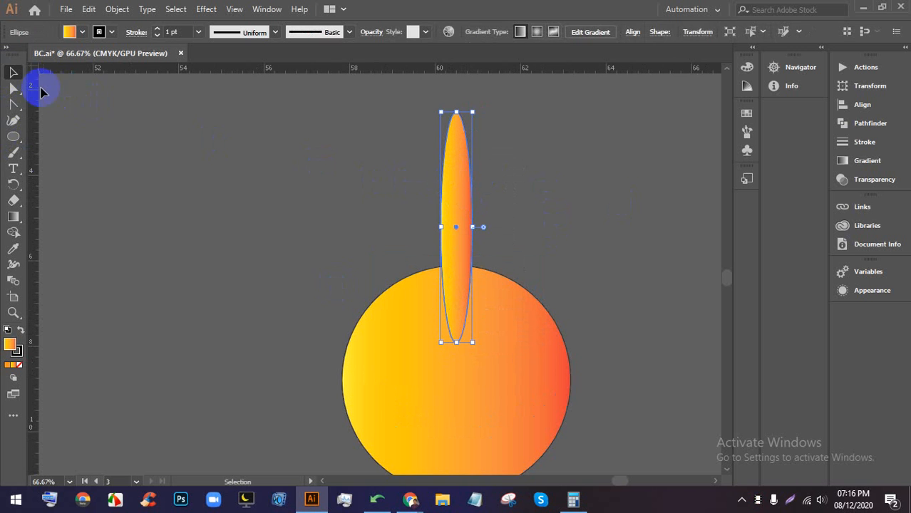
- Experiment with the narrow ellipse's anchors using Direct Selection, then undo the reshaping
{"action": "left_click", "coordinate": [14, 90]}
{"action": "left_click", "coordinate": [474, 212]}
{"action": "left_click", "coordinate": [456, 216]}
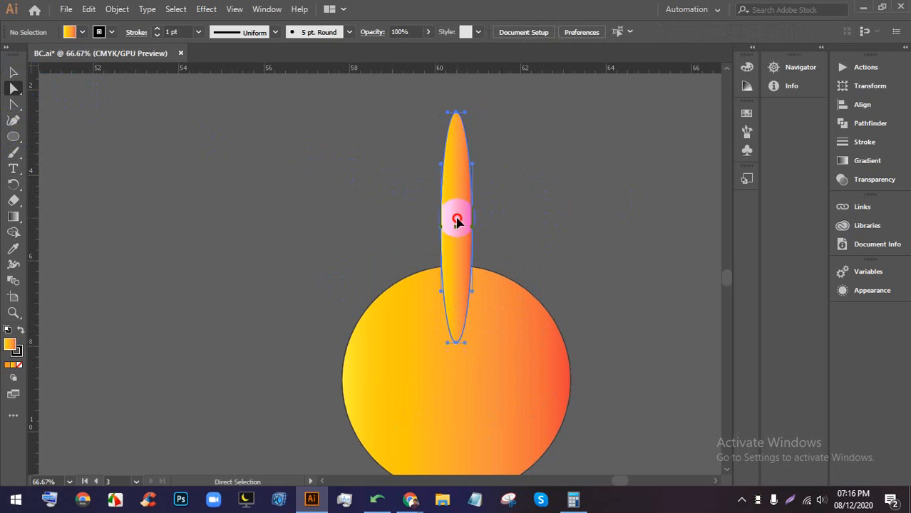
{"action": "mouse_move", "coordinate": [440, 227]}
{"action": "left_mouse_down"}
{"action": "mouse_move", "coordinate": [451, 227]}
{"action": "mouse_move", "coordinate": [436, 210]}
{"action": "left_mouse_up"}
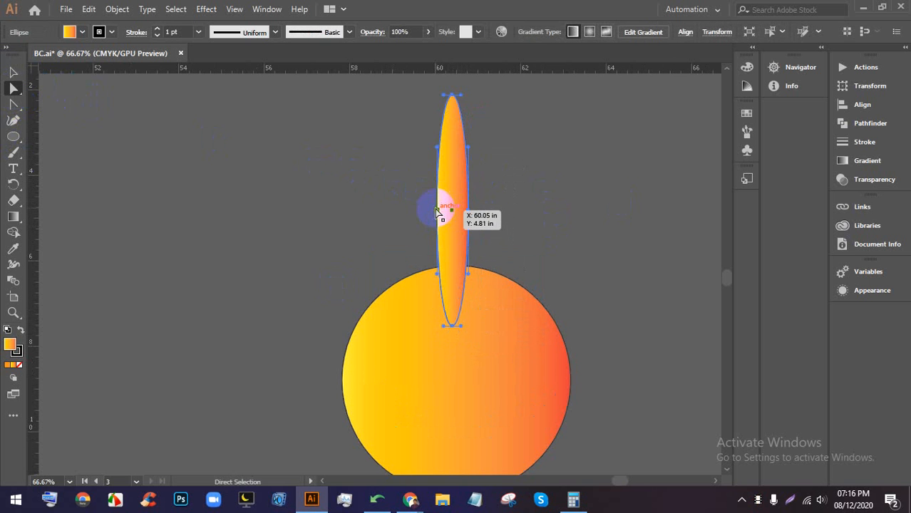
{"action": "left_click", "coordinate": [436, 211]}
{"action": "left_click", "coordinate": [443, 153]}
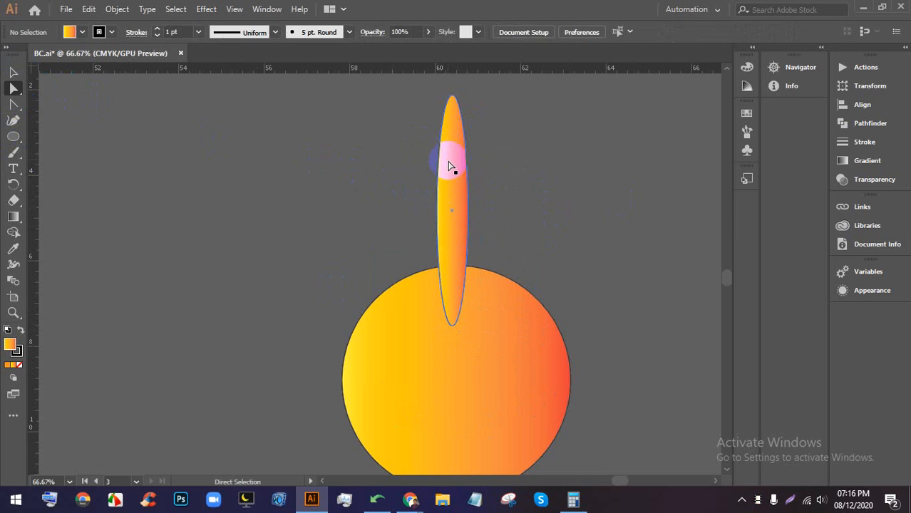
{"action": "left_click_drag", "start_coordinate": [437, 153], "coordinate": [457, 167]}
{"action": "key", "text": "ctrl+z"}
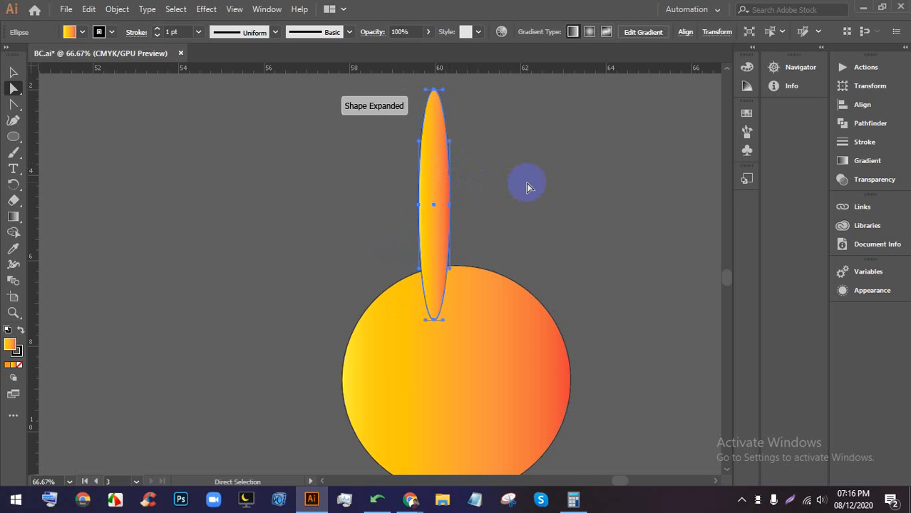
- Select and delete the narrow ellipse
{"action": "left_click", "coordinate": [526, 185]}
{"action": "left_click", "coordinate": [443, 183]}
{"action": "left_click", "coordinate": [417, 191]}
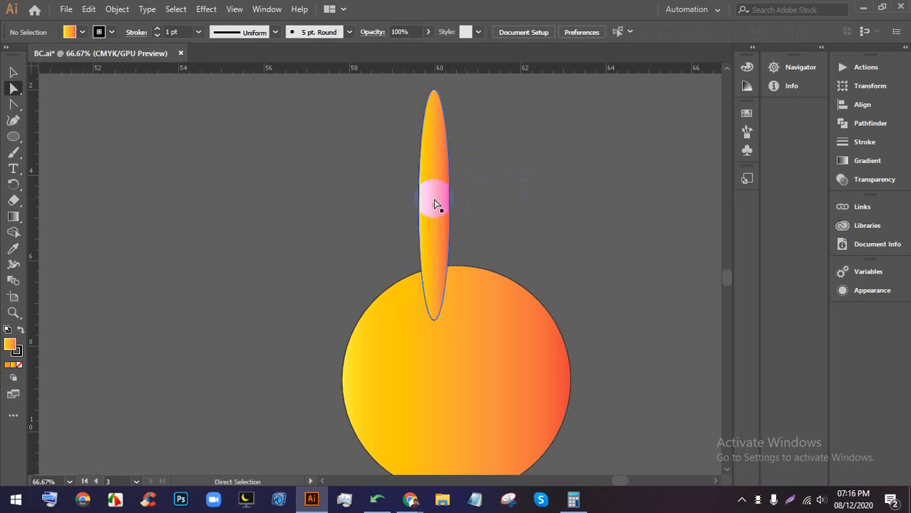
{"action": "left_click", "coordinate": [437, 204]}
{"action": "key", "text": "Delete"}
- Draw a tall narrow orange bar above the circle and fully round its top corners
{"action": "left_click_drag", "start_coordinate": [476, 218], "coordinate": [499, 237]}
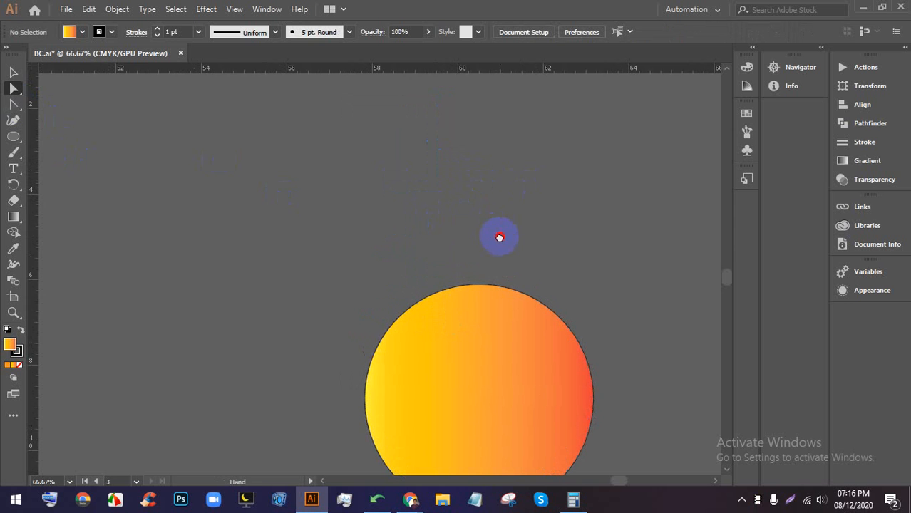
{"action": "left_click_drag", "start_coordinate": [13, 135], "coordinate": [64, 138]}
{"action": "left_click_drag", "start_coordinate": [475, 209], "coordinate": [463, 322]}
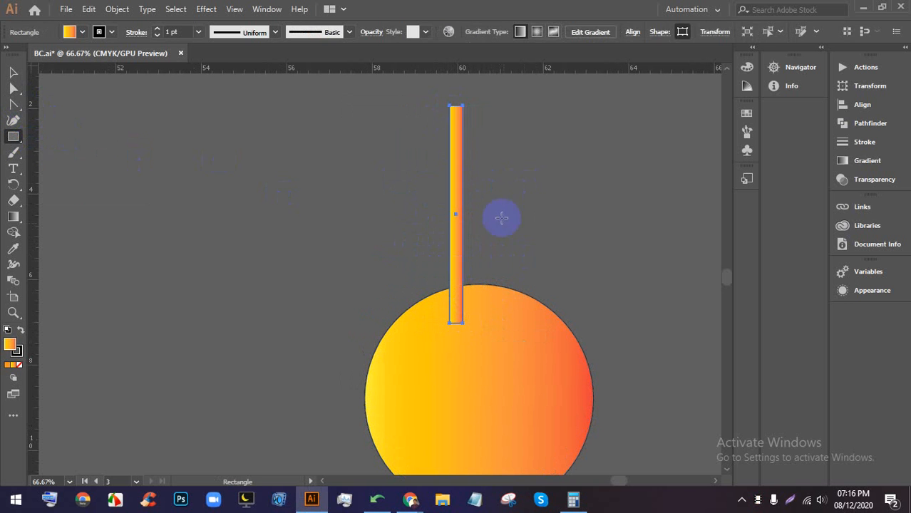
{"action": "scroll", "coordinate": [480, 179], "scroll_direction": "up", "scroll_amount": 3}
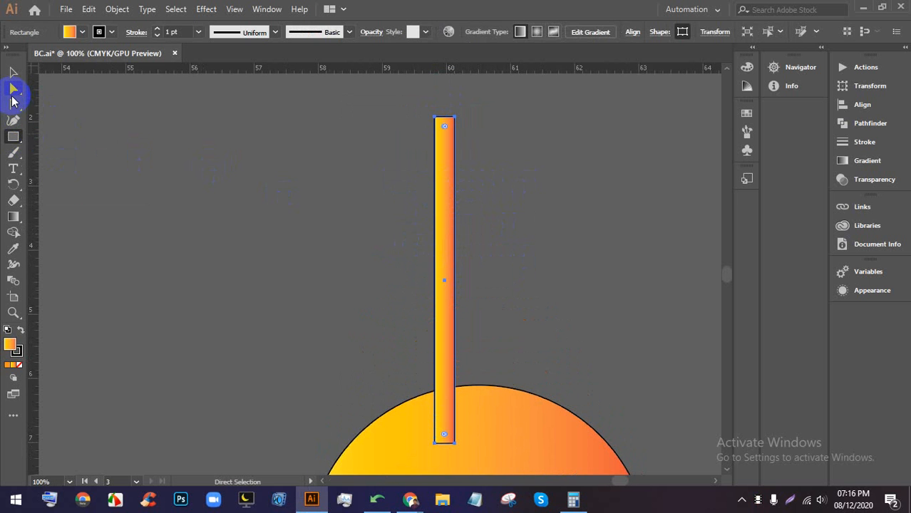
{"action": "left_click", "coordinate": [12, 93]}
{"action": "scroll", "coordinate": [445, 127], "scroll_direction": "up", "scroll_amount": 3}
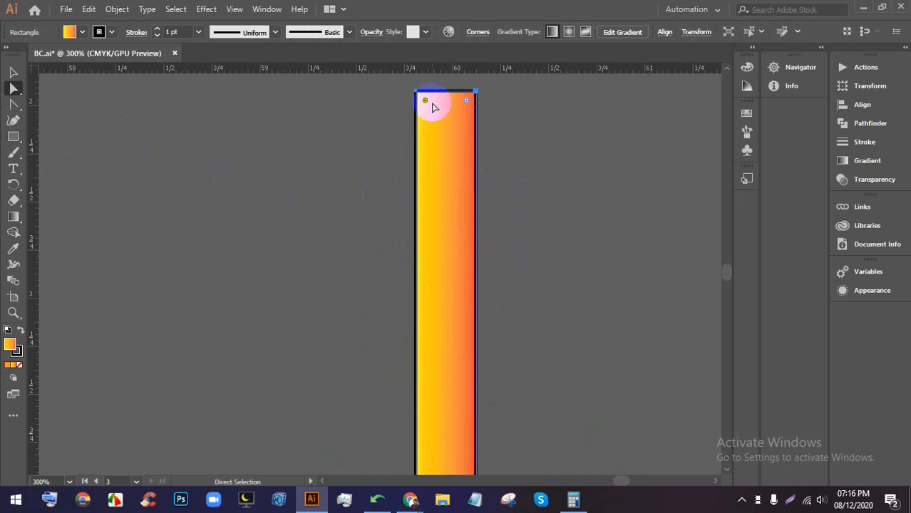
{"action": "left_click_drag", "start_coordinate": [424, 104], "coordinate": [437, 145]}
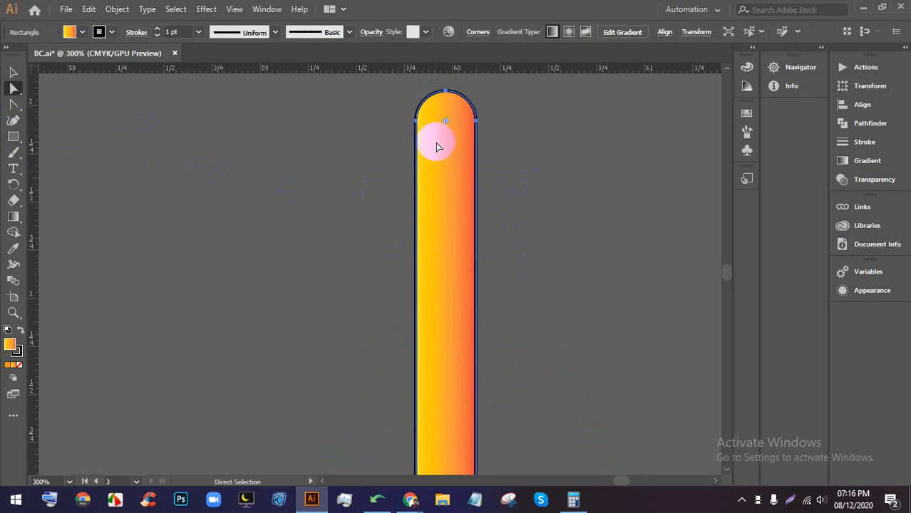
{"action": "scroll", "coordinate": [437, 144], "scroll_direction": "down", "scroll_amount": 3}
{"action": "scroll", "coordinate": [449, 246], "scroll_direction": "up", "scroll_amount": 1}
{"action": "scroll", "coordinate": [438, 228], "scroll_direction": "up", "scroll_amount": 2}
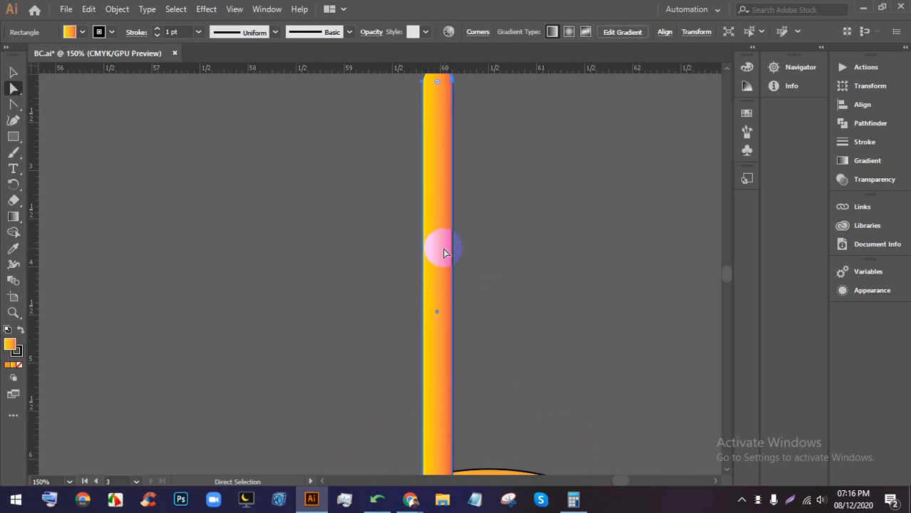
- Marquee-select the orange bar and gradient circle and delete them
{"action": "left_click", "coordinate": [14, 72]}
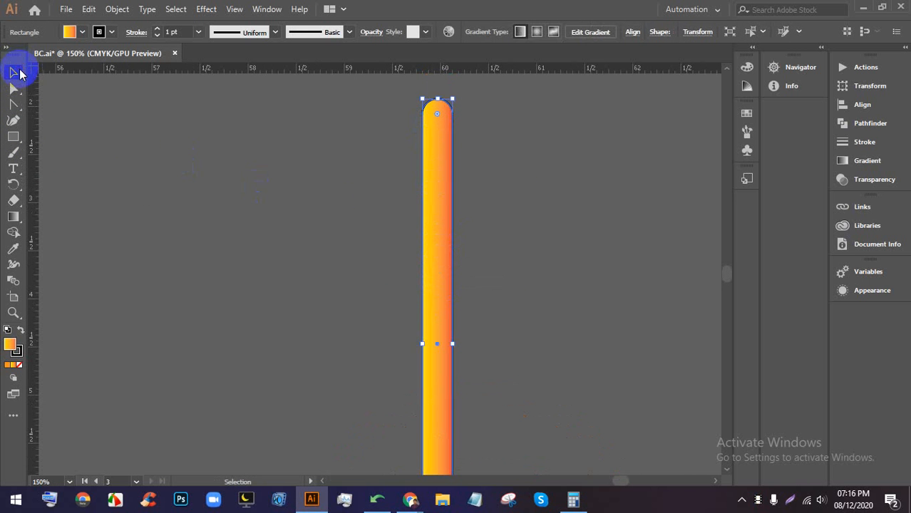
{"action": "left_click", "coordinate": [503, 246]}
{"action": "scroll", "coordinate": [492, 235], "scroll_direction": "down", "scroll_amount": 5}
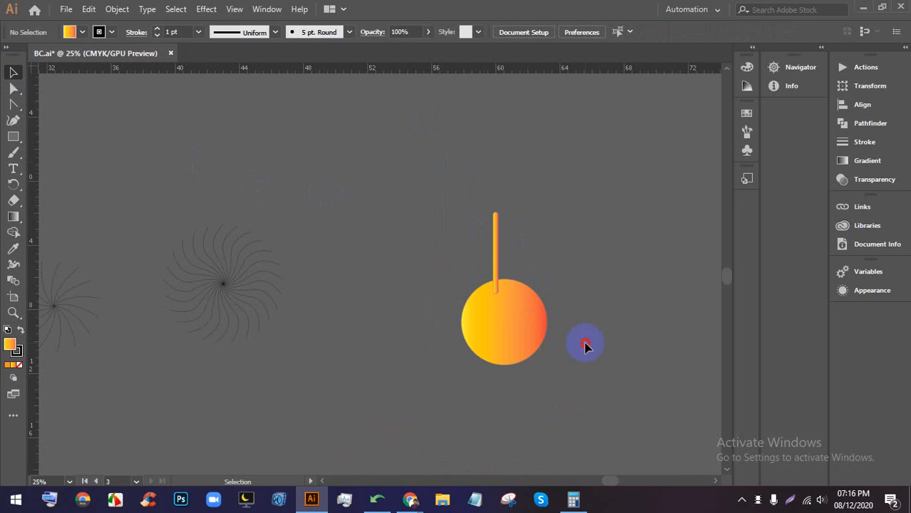
{"action": "left_click_drag", "start_coordinate": [585, 343], "coordinate": [468, 241]}
{"action": "key", "text": "Delete"}
- Marquee-select the faint radial line drawings and delete them
{"action": "scroll", "coordinate": [321, 278], "scroll_direction": "down", "scroll_amount": 2}
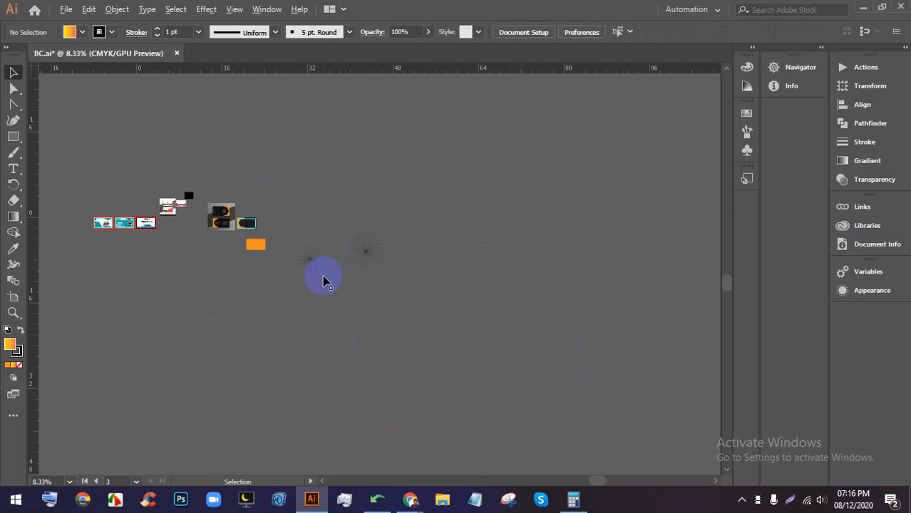
{"action": "scroll", "coordinate": [314, 279], "scroll_direction": "up", "scroll_amount": 1}
{"action": "left_click_drag", "start_coordinate": [456, 261], "coordinate": [342, 190]}
{"action": "key", "text": "Delete"}
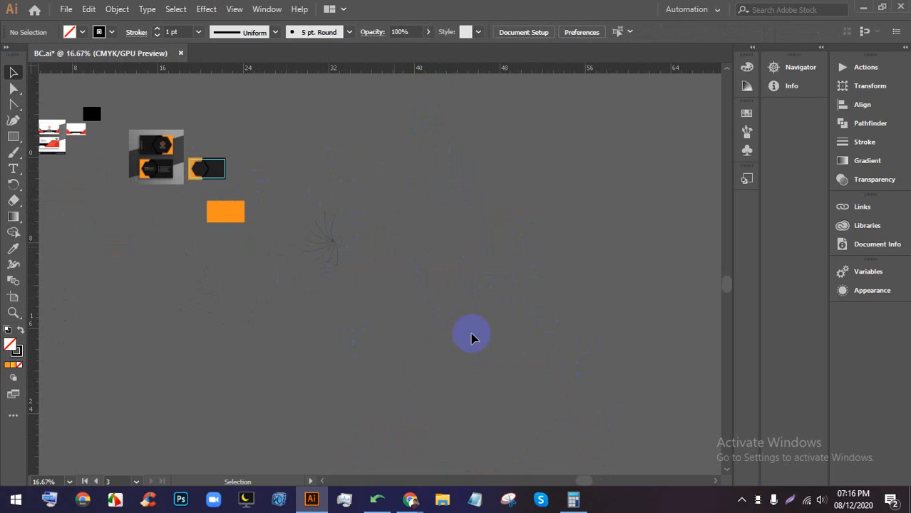
{"action": "scroll", "coordinate": [379, 316], "scroll_direction": "down", "scroll_amount": 2}
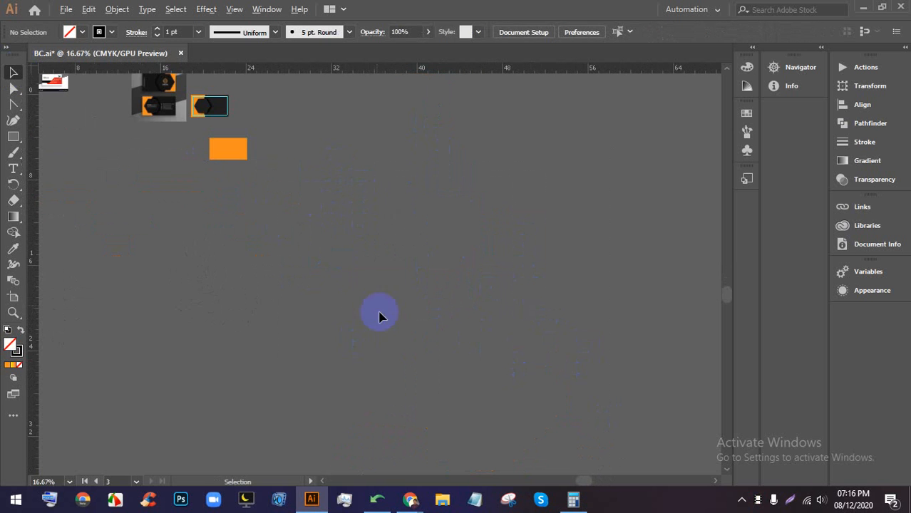
- Bring Google Meet forward, then switch between it and the world-map business card images
{"action": "mouse_move", "coordinate": [403, 502]}
{"action": "left_click", "coordinate": [349, 417]}
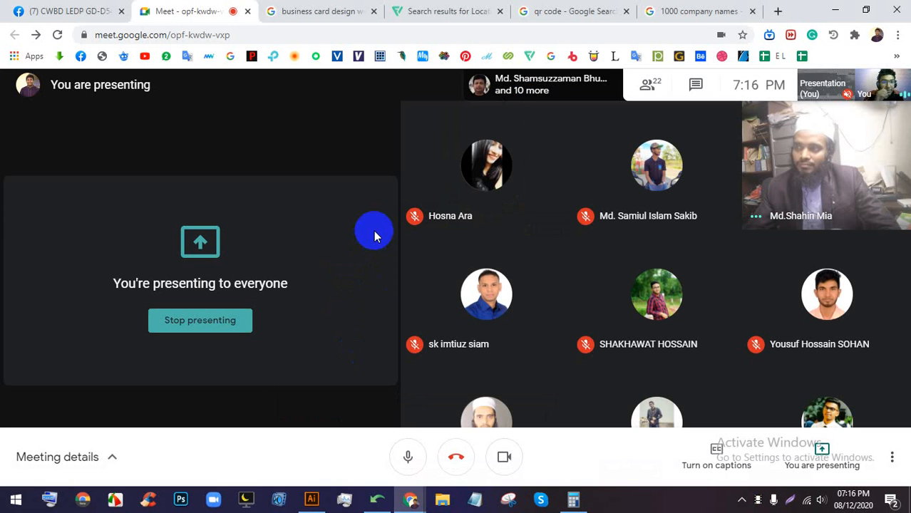
{"action": "left_click", "coordinate": [335, 11]}
{"action": "left_click", "coordinate": [200, 7]}
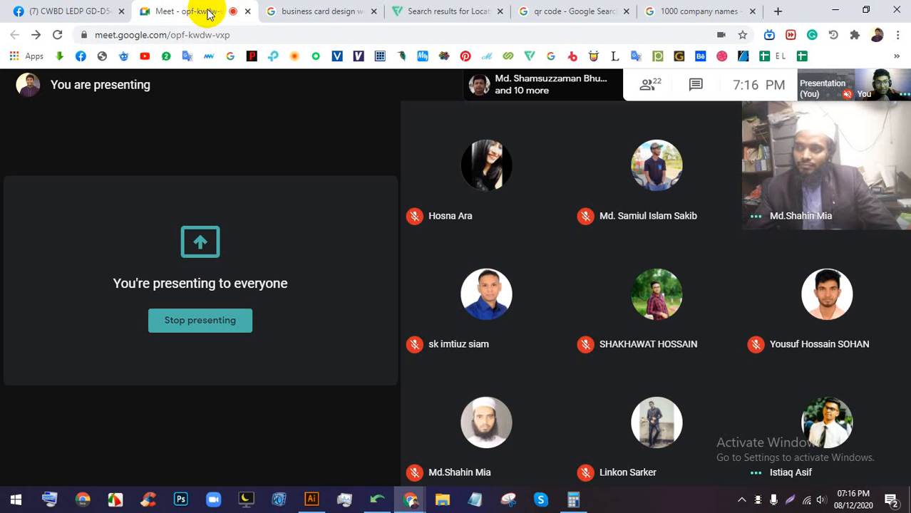
{"action": "left_click", "coordinate": [321, 11]}
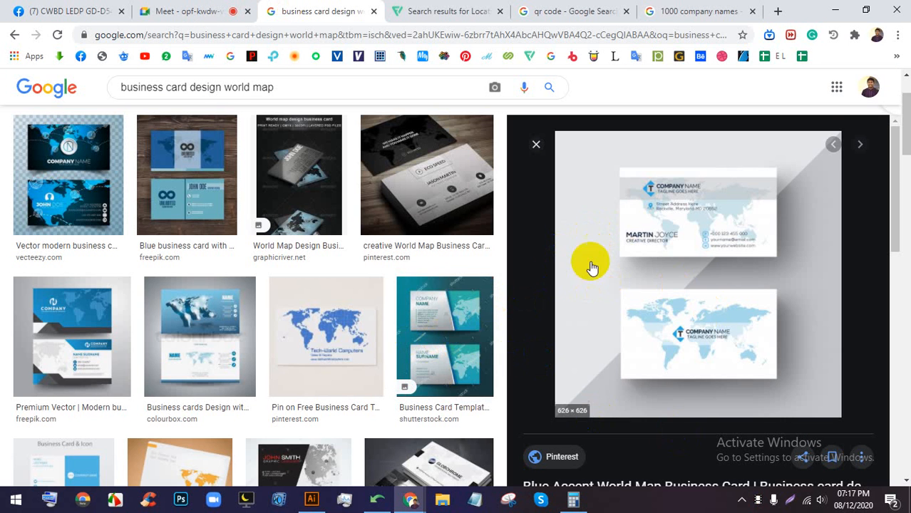
- Scroll the world-map business card results, then turn off the camera in the Meet call
{"action": "scroll", "coordinate": [295, 187], "scroll_direction": "down", "scroll_amount": 5}
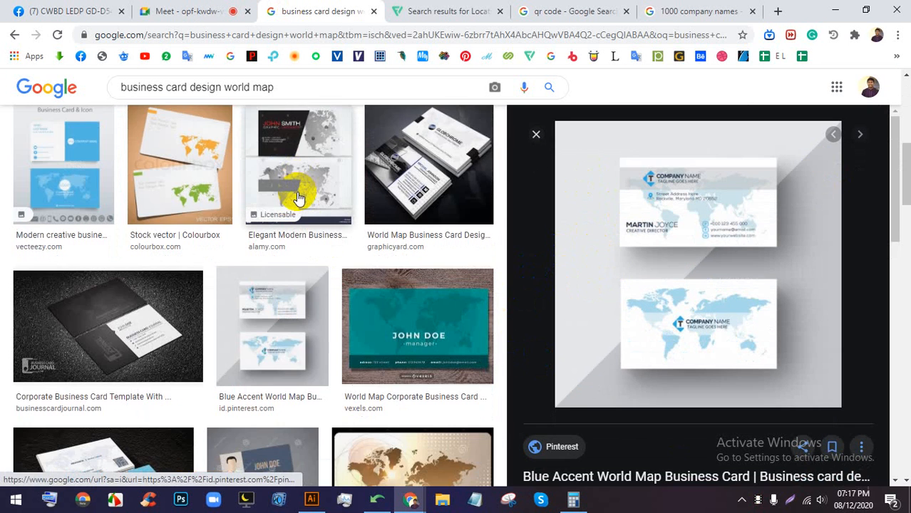
{"action": "left_click", "coordinate": [203, 7]}
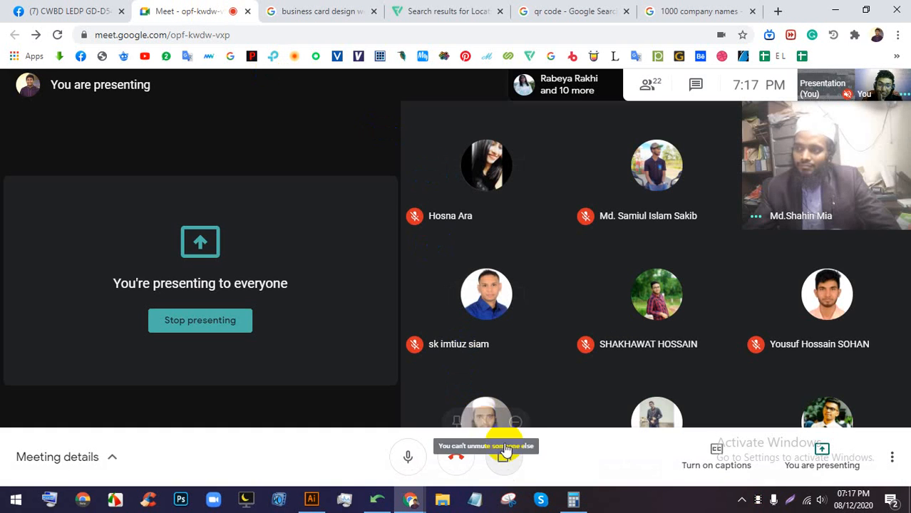
{"action": "left_click", "coordinate": [504, 456]}
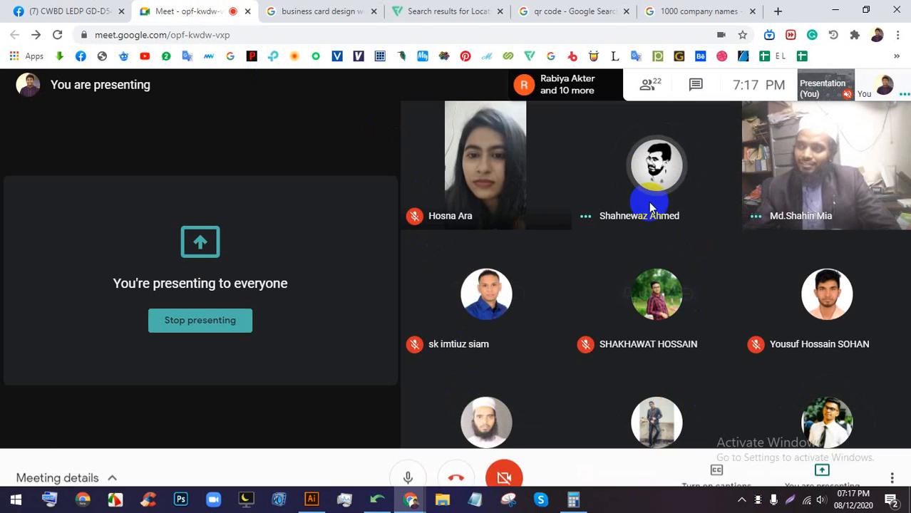
- Flip between the image-result tabs and Meet, opening a new blank tab along the way
{"action": "left_click", "coordinate": [669, 12]}
{"action": "left_click", "coordinate": [305, 7]}
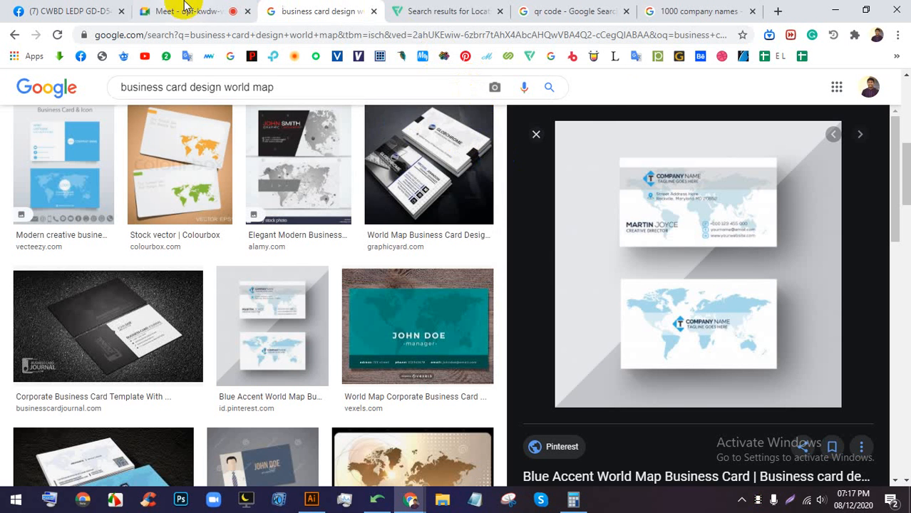
{"action": "left_click", "coordinate": [217, 14]}
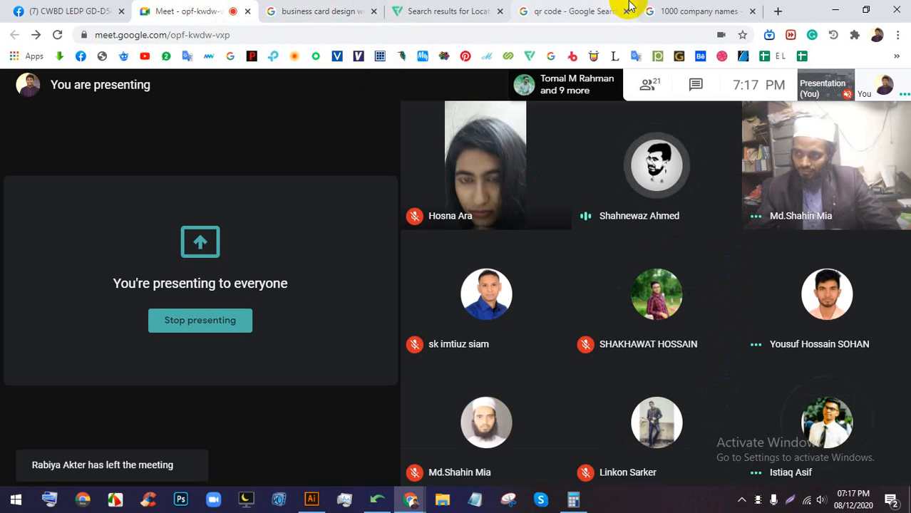
{"action": "left_click", "coordinate": [706, 7]}
{"action": "left_click", "coordinate": [777, 11]}
{"action": "left_click", "coordinate": [572, 37]}
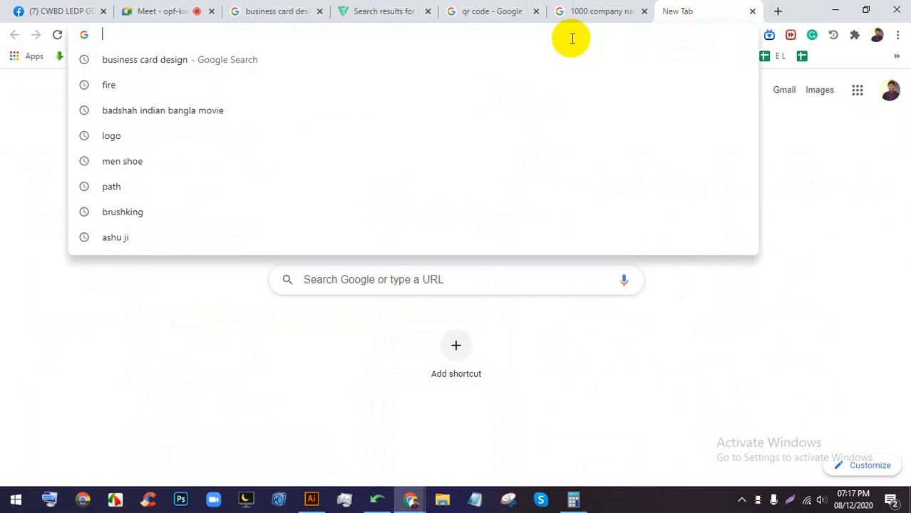
{"action": "left_click", "coordinate": [557, 393]}
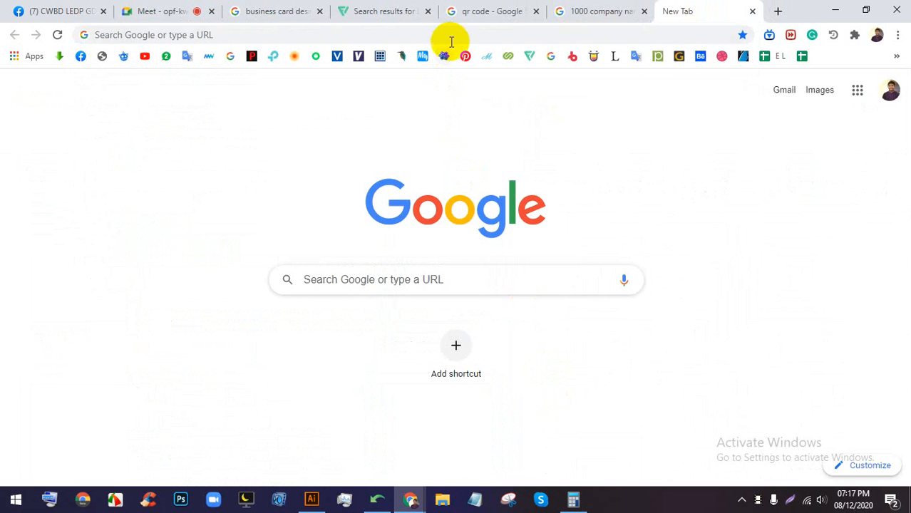
{"action": "left_click", "coordinate": [289, 9]}
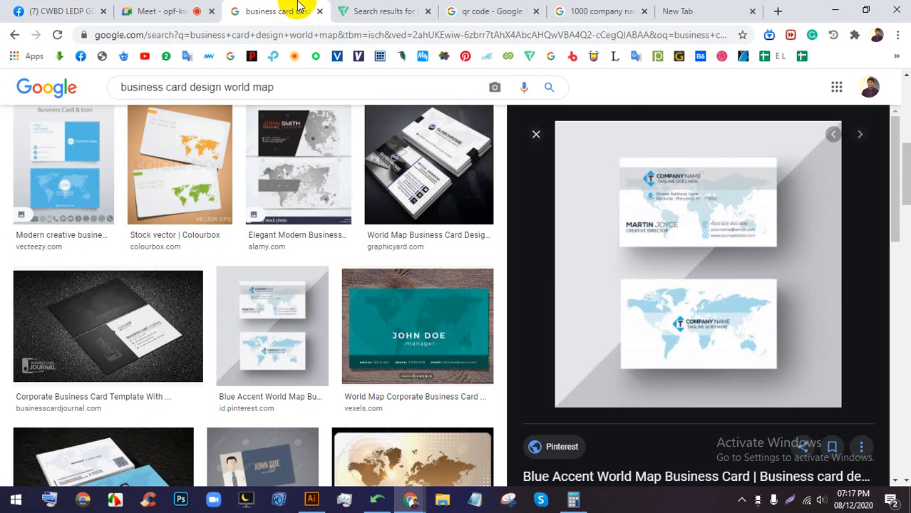
{"action": "left_click", "coordinate": [191, 11]}
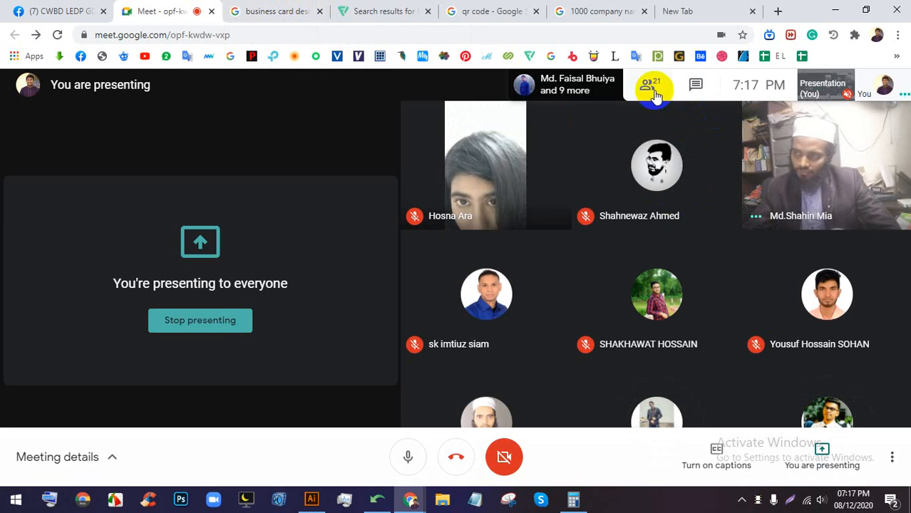
{"action": "left_click", "coordinate": [653, 91]}
{"action": "scroll", "coordinate": [807, 295], "scroll_direction": "down", "scroll_amount": 6}
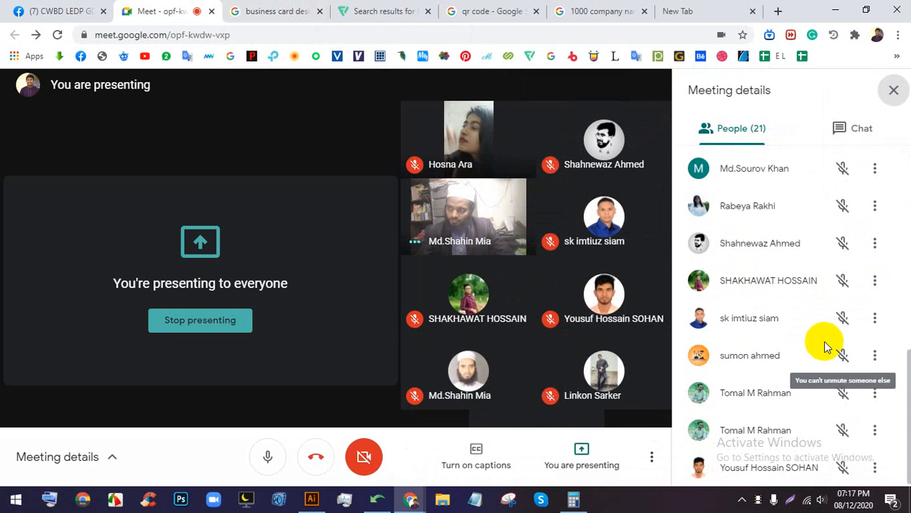
{"action": "scroll", "coordinate": [824, 347], "scroll_direction": "up", "scroll_amount": 6}
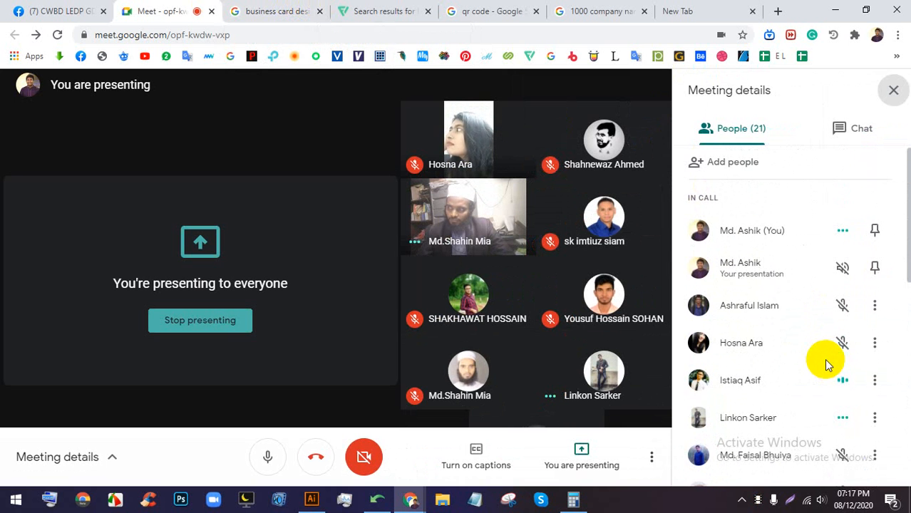
{"action": "left_click", "coordinate": [893, 90]}
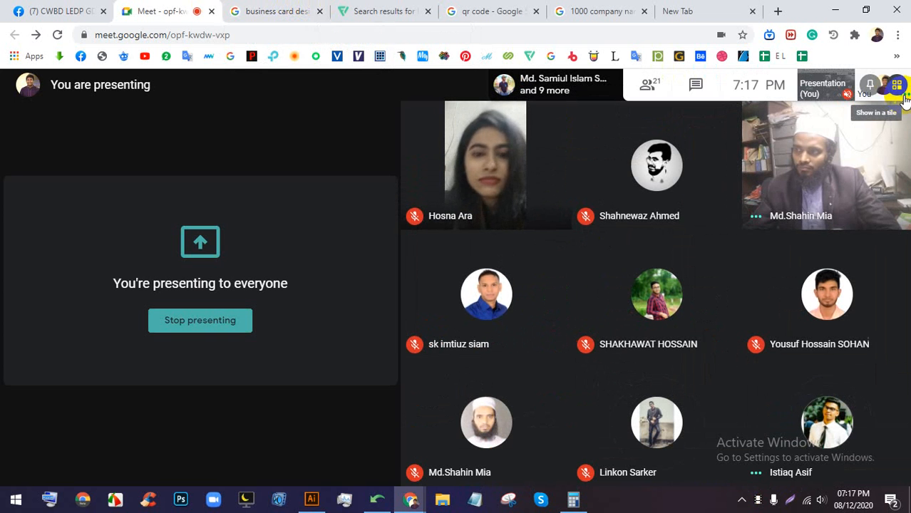
{"action": "left_click", "coordinate": [265, 9]}
- Remove 'world map' from the query and browse the 'business card design' image results
{"action": "key", "text": "BackSpace"}
{"action": "key", "text": "BackSpace"}
{"action": "key", "text": "BackSpace"}
{"action": "key", "text": "BackSpace"}
{"action": "key", "text": "BackSpace"}
{"action": "key", "text": "BackSpace"}
{"action": "key", "text": "BackSpace"}
{"action": "key", "text": "BackSpace"}
{"action": "key", "text": "BackSpace"}
{"action": "key", "text": "BackSpace"}
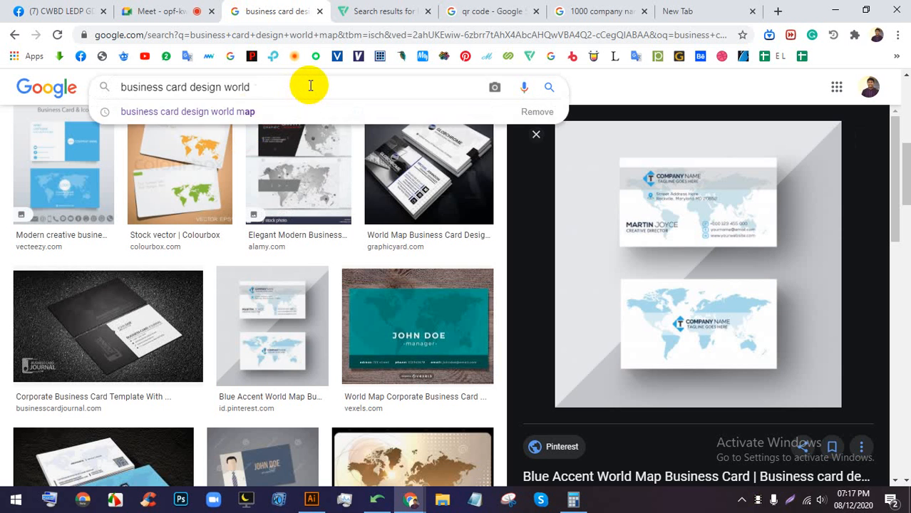
{"action": "key", "text": "Return"}
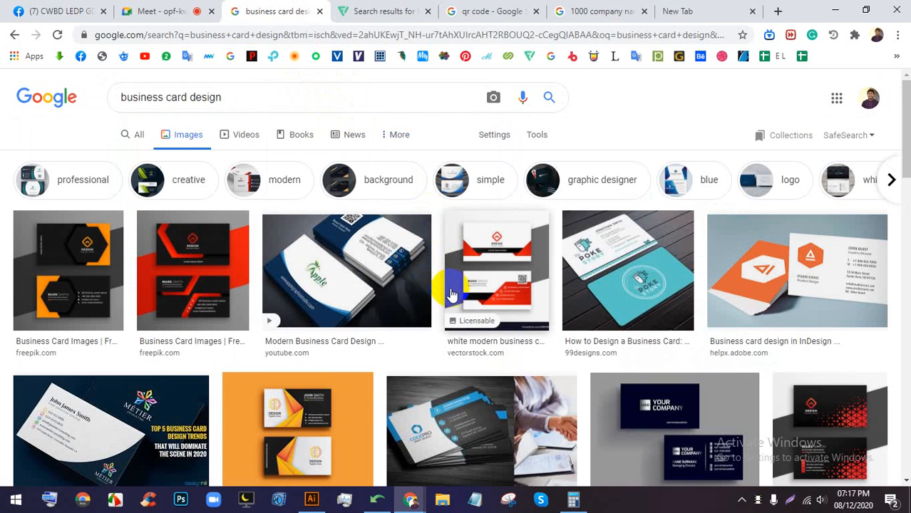
{"action": "scroll", "coordinate": [452, 290], "scroll_direction": "down", "scroll_amount": 1}
{"action": "scroll", "coordinate": [399, 291], "scroll_direction": "down", "scroll_amount": 4}
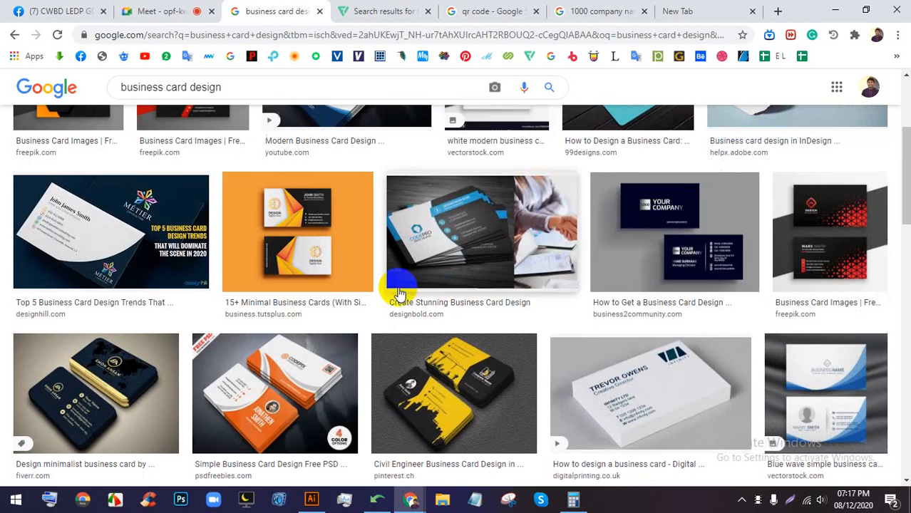
- Preview the Civil Engineer, Simple and Orange designs, settling on the dark minimalist Fiverr card
{"action": "left_click", "coordinate": [466, 263]}
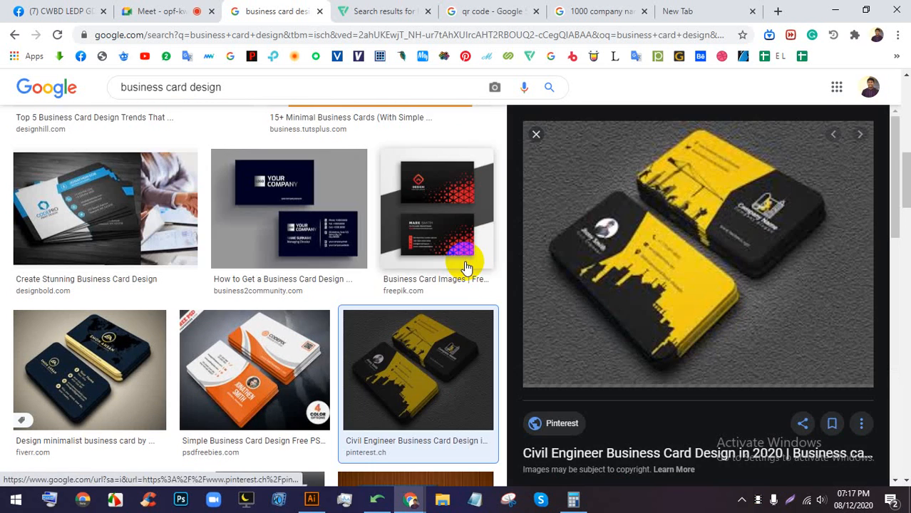
{"action": "scroll", "coordinate": [377, 294], "scroll_direction": "down", "scroll_amount": 1}
{"action": "left_click", "coordinate": [232, 292]}
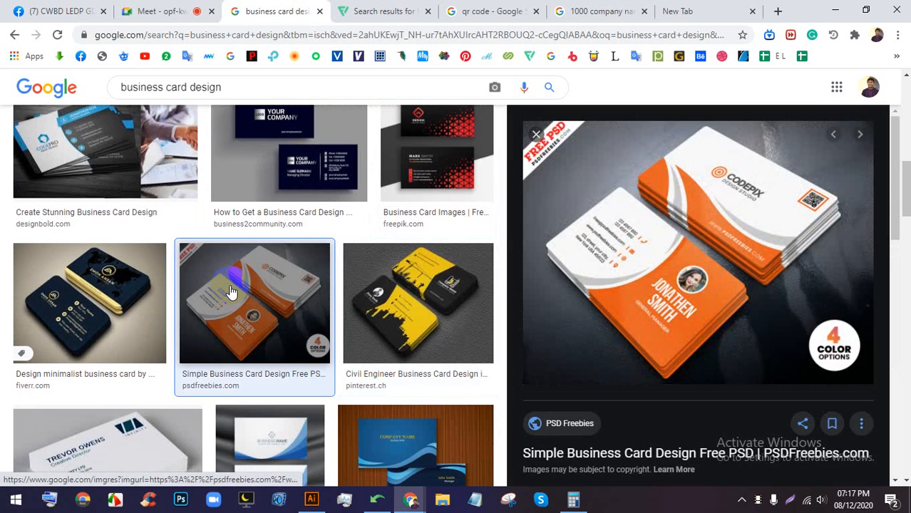
{"action": "scroll", "coordinate": [774, 320], "scroll_direction": "down", "scroll_amount": 3}
{"action": "left_click", "coordinate": [705, 327]}
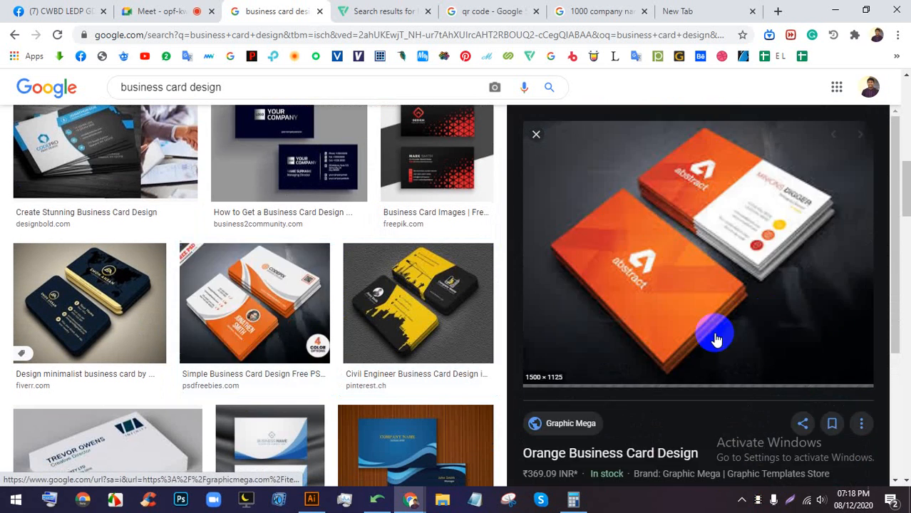
{"action": "left_click", "coordinate": [335, 308]}
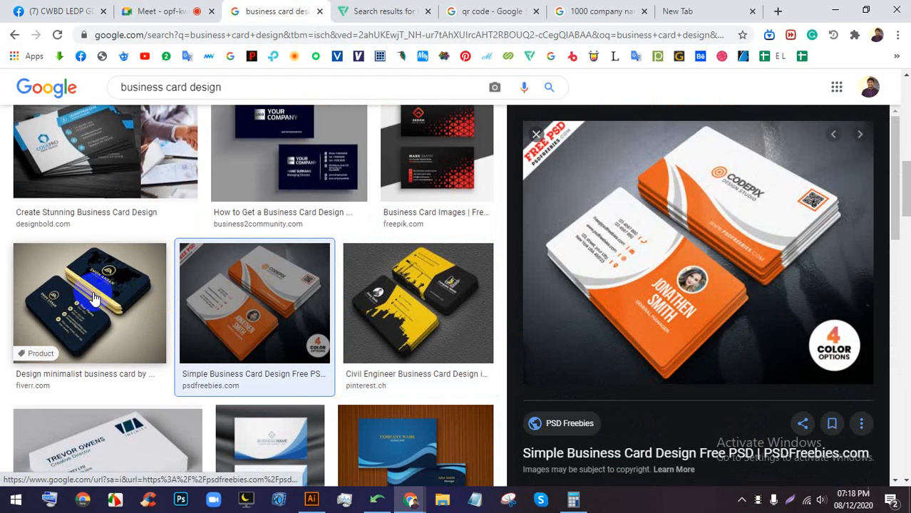
{"action": "left_click", "coordinate": [93, 296]}
{"action": "left_click", "coordinate": [298, 316]}
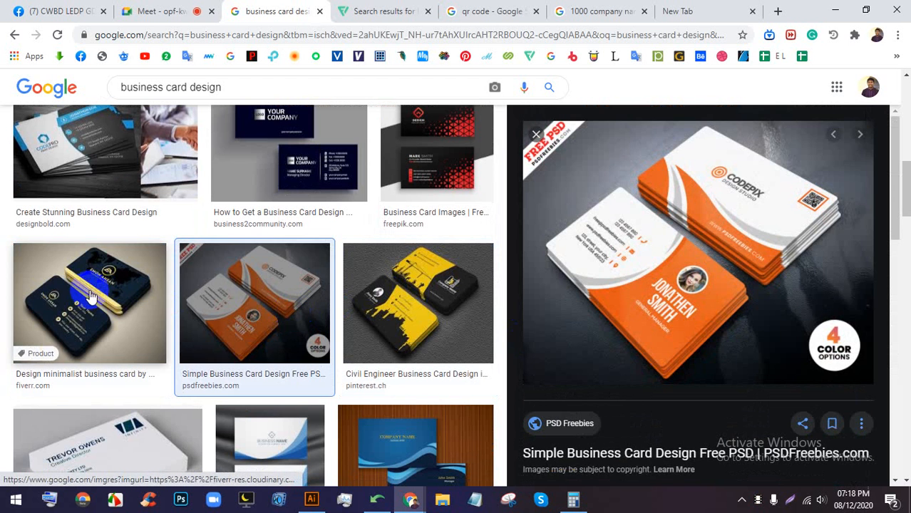
{"action": "left_click", "coordinate": [89, 296]}
{"action": "scroll", "coordinate": [545, 254], "scroll_direction": "down", "scroll_amount": 5}
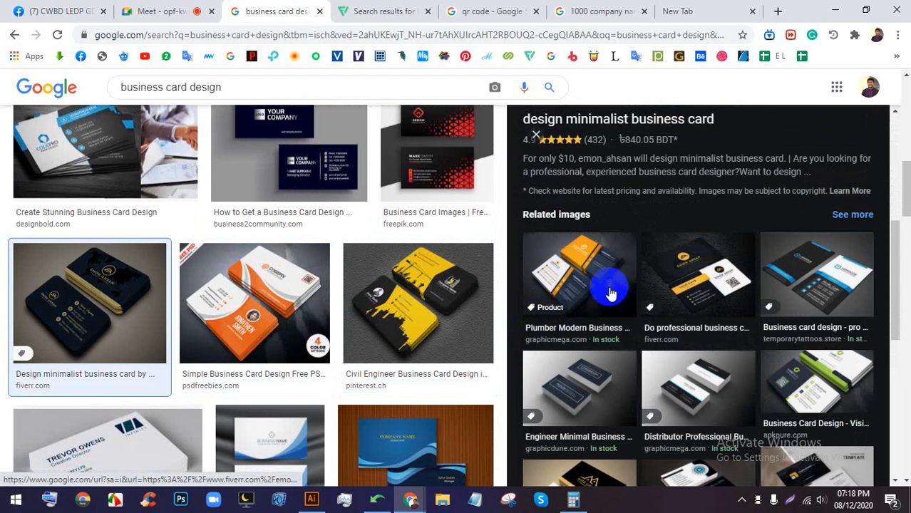
{"action": "scroll", "coordinate": [410, 285], "scroll_direction": "up", "scroll_amount": 3}
{"action": "left_click", "coordinate": [244, 90]}
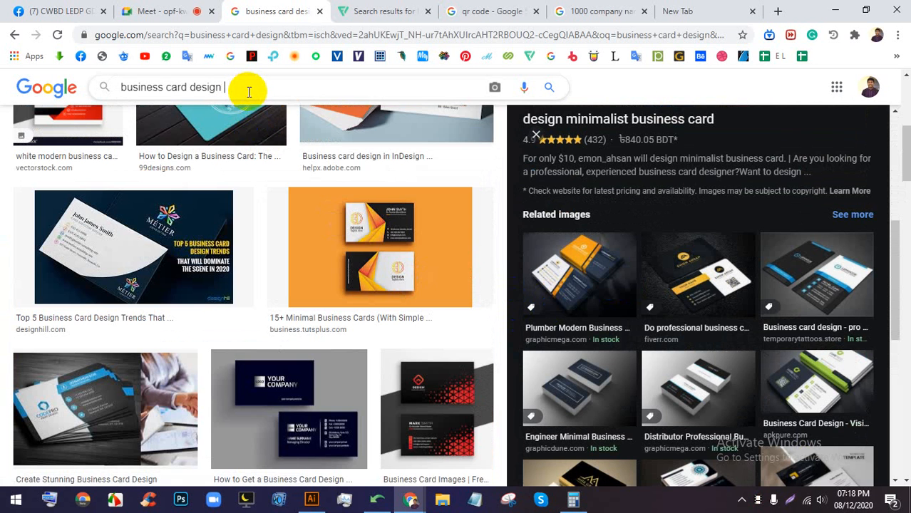
- Search Google Images for 'business card design luxury' using the suggested completion
{"action": "type", "text": "gol"}
{"action": "key", "text": "BackSpace"}
{"action": "key", "text": "BackSpace"}
{"action": "key", "text": "BackSpace"}
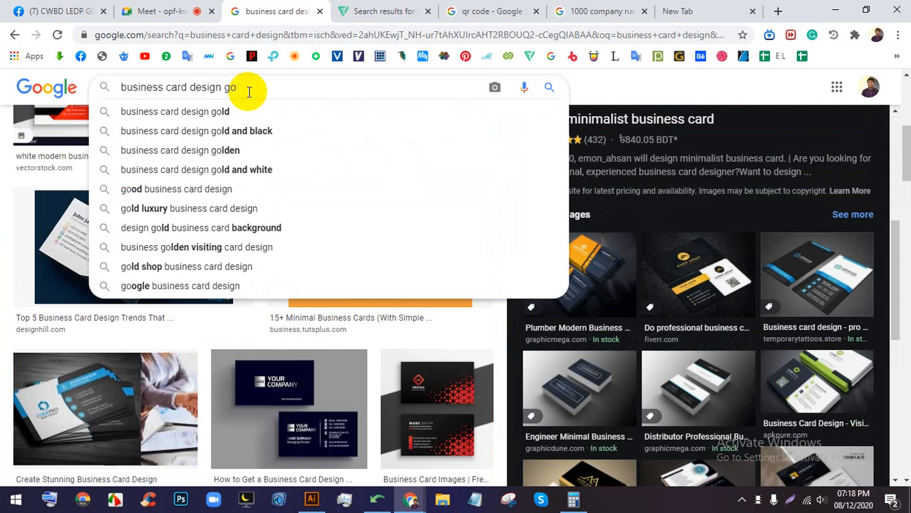
{"action": "type", "text": "l"}
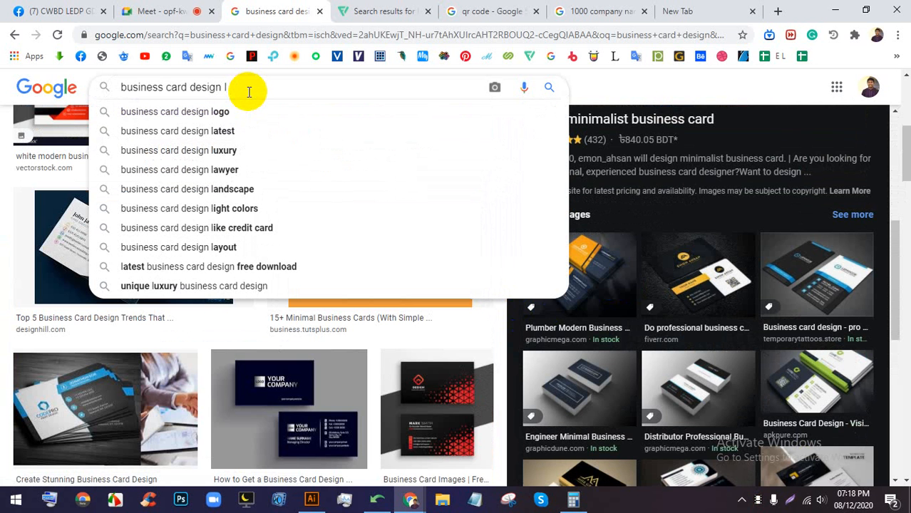
{"action": "key", "text": "Down"}
{"action": "key", "text": "Down"}
{"action": "key", "text": "Down"}
{"action": "key", "text": "Return"}
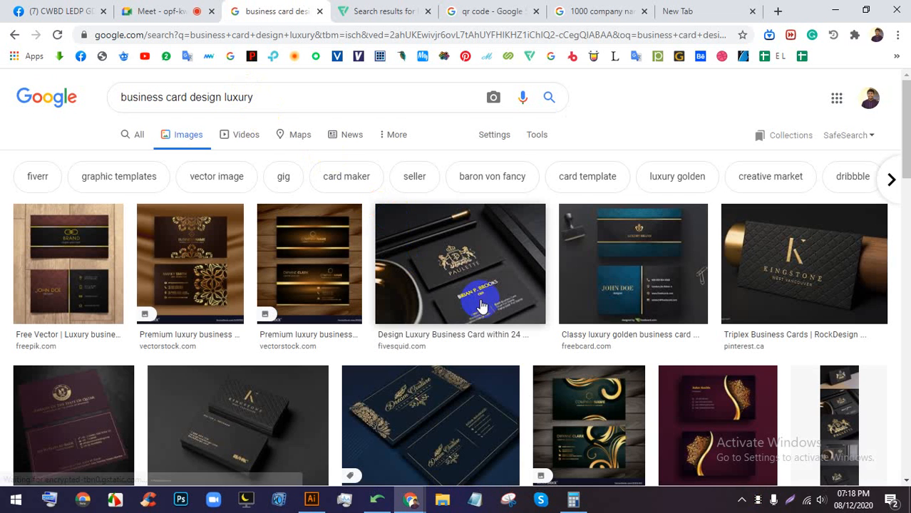
{"action": "scroll", "coordinate": [485, 321], "scroll_direction": "down", "scroll_amount": 3}
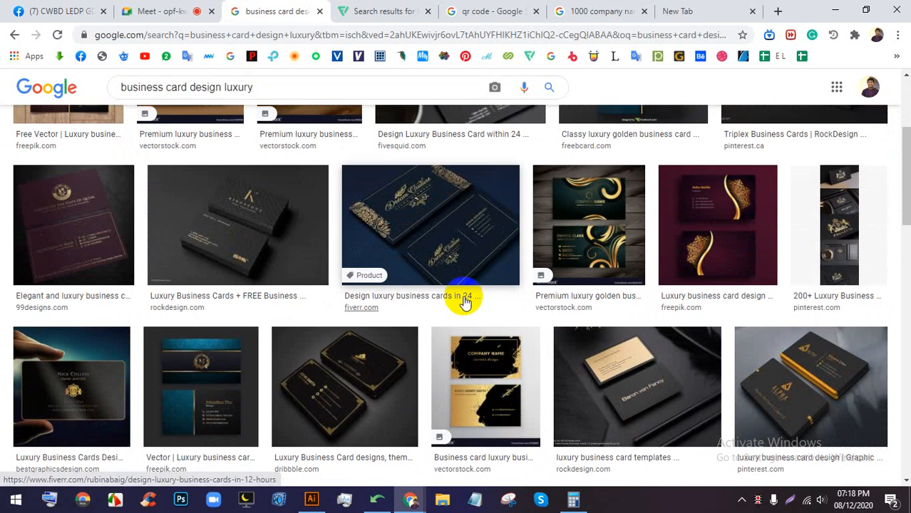
- Preview luxury cards: Dream Couture, RockDesign, Kingstone, golden teal and Paulette black-and-gold
{"action": "left_click", "coordinate": [464, 302]}
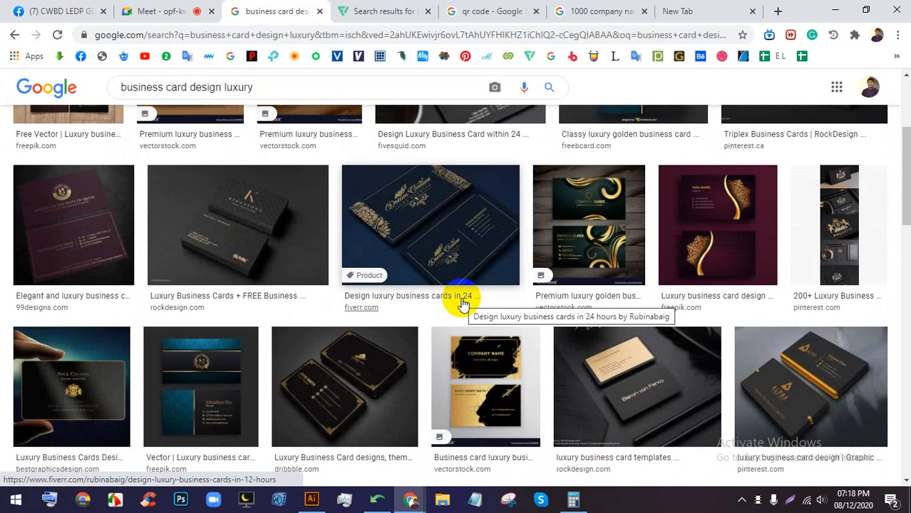
{"action": "left_click", "coordinate": [453, 211]}
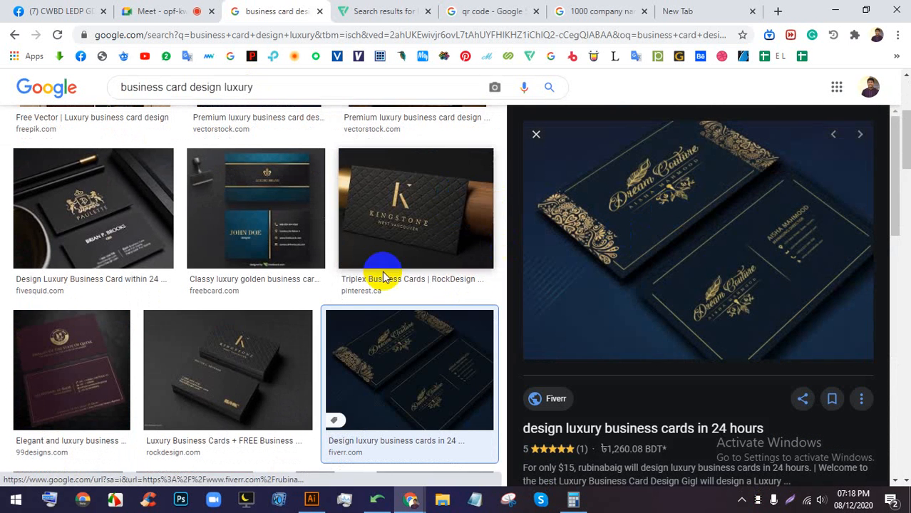
{"action": "left_click", "coordinate": [269, 346]}
{"action": "left_click", "coordinate": [445, 194]}
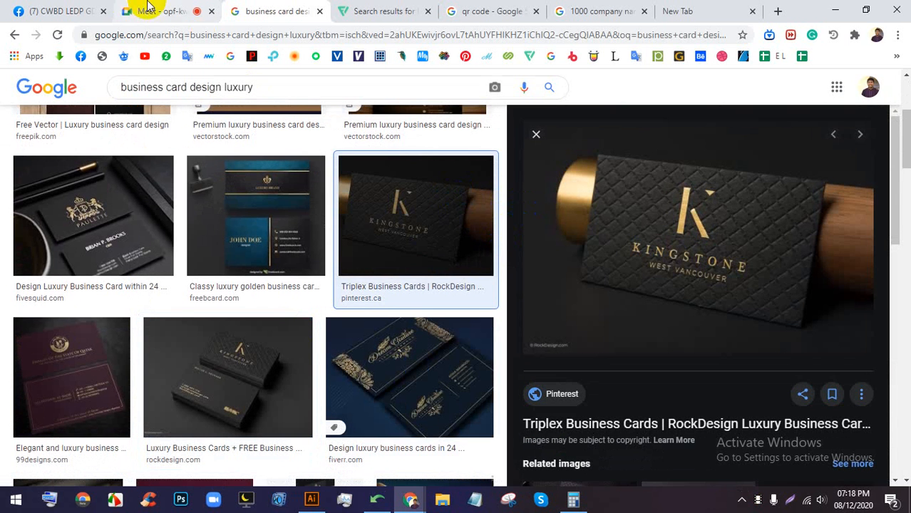
{"action": "left_click", "coordinate": [283, 223]}
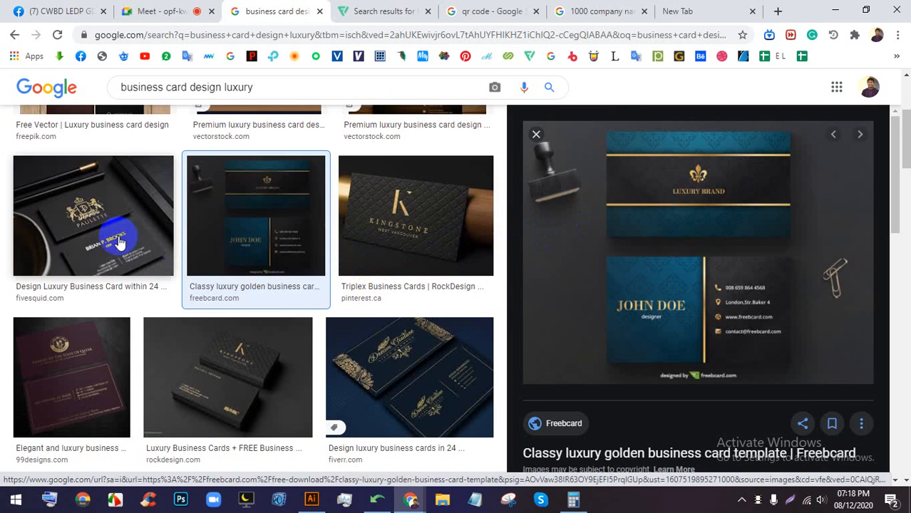
{"action": "scroll", "coordinate": [246, 205], "scroll_direction": "up", "scroll_amount": 2}
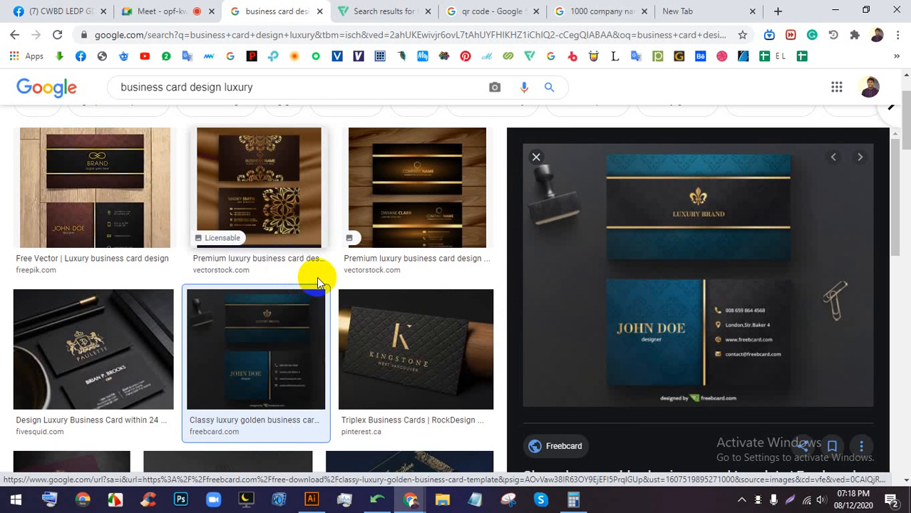
{"action": "left_click", "coordinate": [424, 339]}
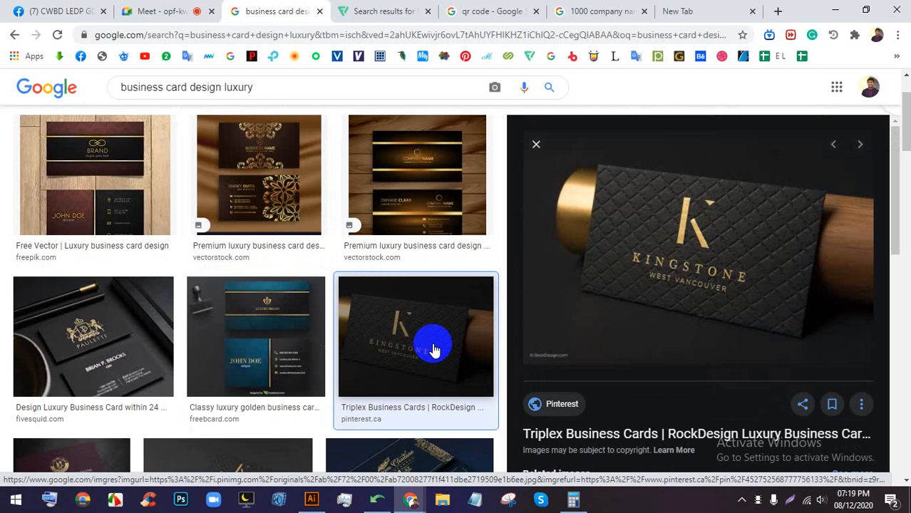
{"action": "left_click", "coordinate": [116, 365]}
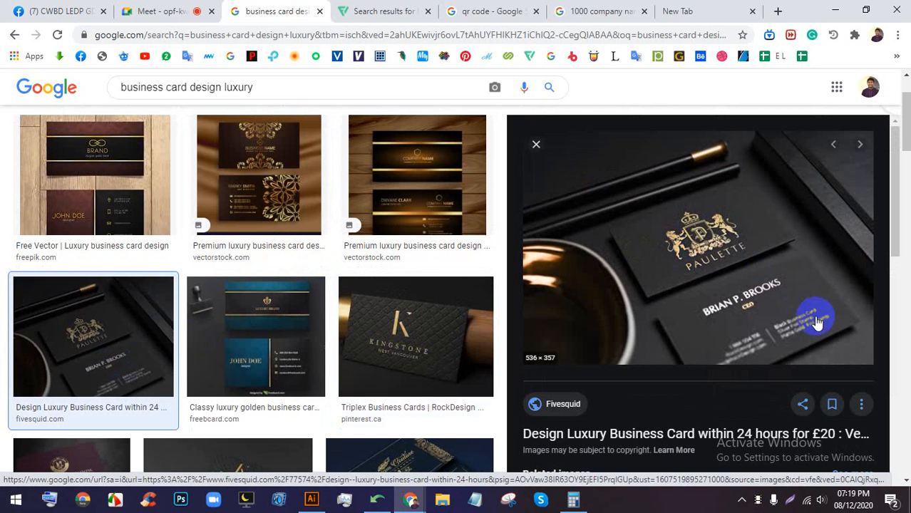
{"action": "scroll", "coordinate": [784, 307], "scroll_direction": "down", "scroll_amount": 1}
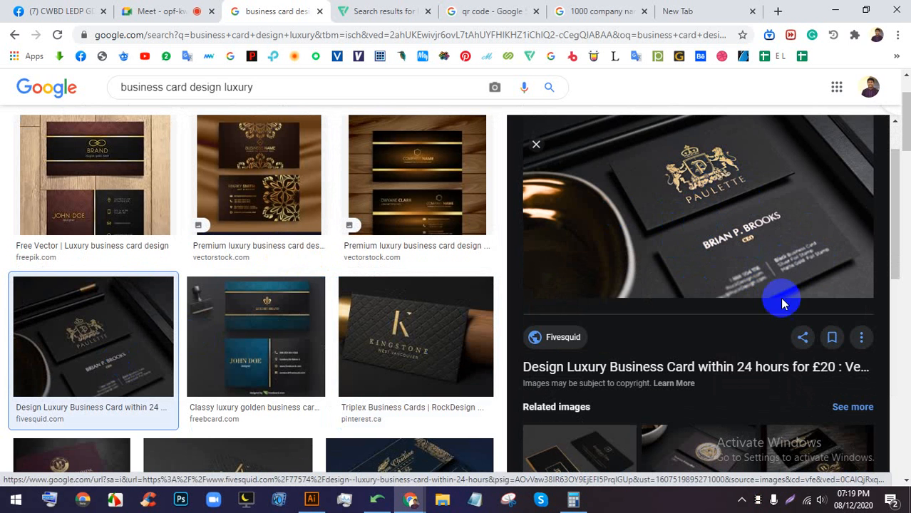
- Check the Meet presentation, return to the luxury results, then bring up File Explorer
{"action": "left_click", "coordinate": [201, 10]}
{"action": "left_click", "coordinate": [270, 8]}
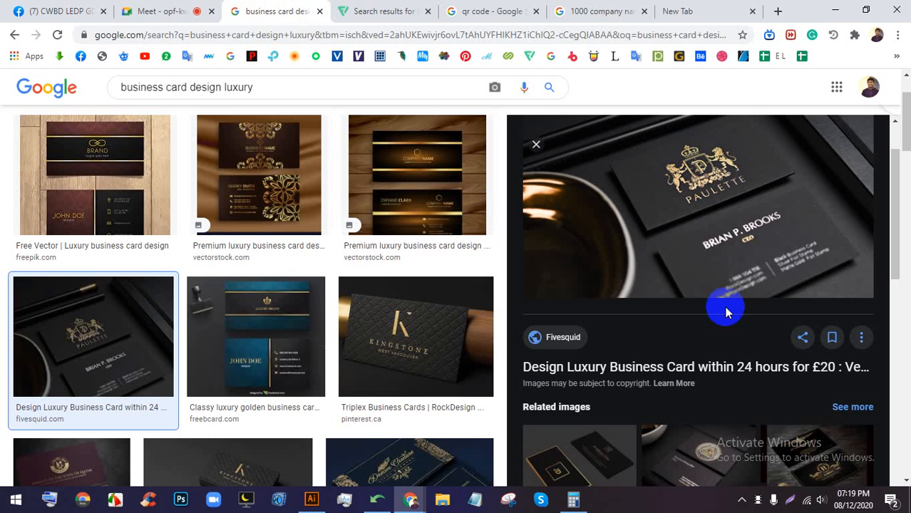
{"action": "scroll", "coordinate": [563, 235], "scroll_direction": "down", "scroll_amount": 2}
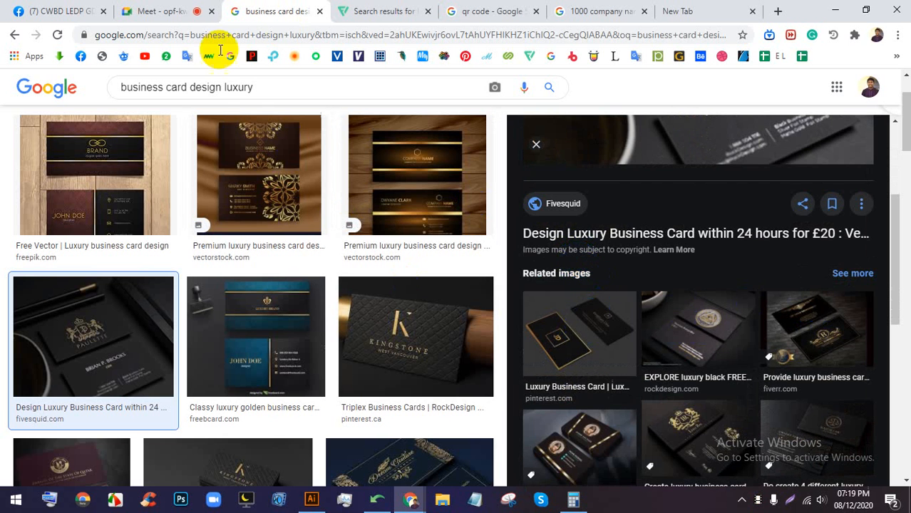
{"action": "left_click", "coordinate": [171, 10]}
{"action": "left_click", "coordinate": [274, 11]}
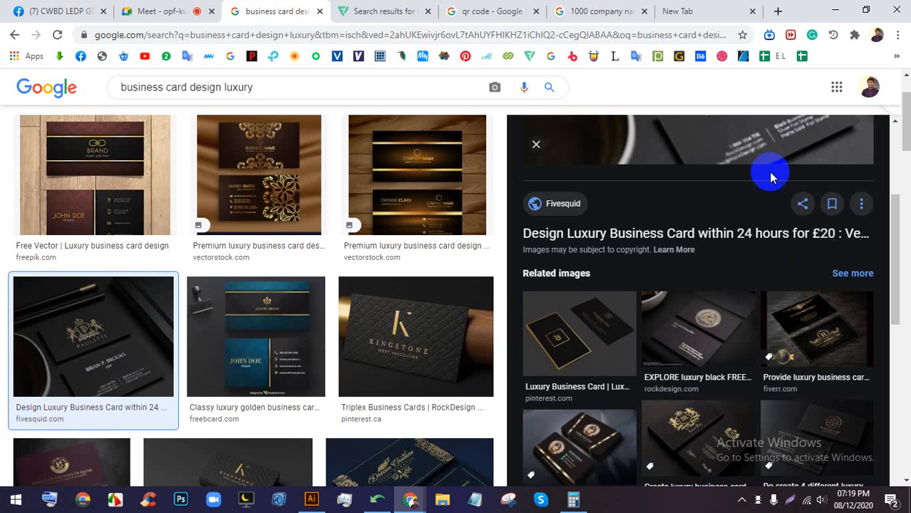
{"action": "left_click", "coordinate": [442, 499]}
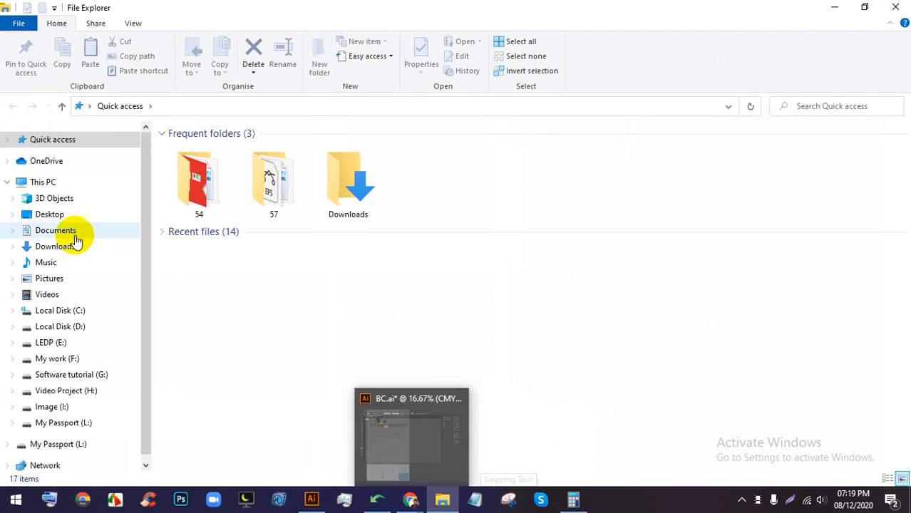
- Go to LEDP (E:) > Vector > mockup and search it for 'bus'
{"action": "left_click", "coordinate": [58, 345]}
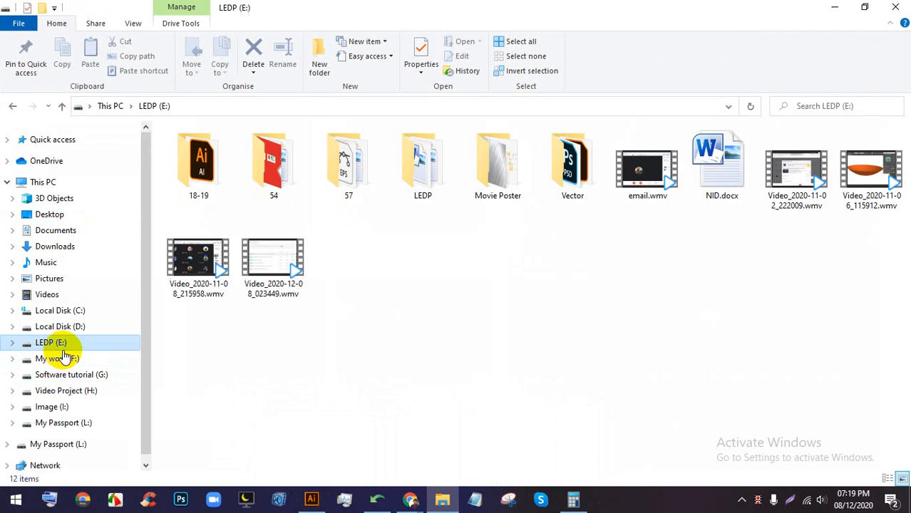
{"action": "double_click", "coordinate": [570, 167]}
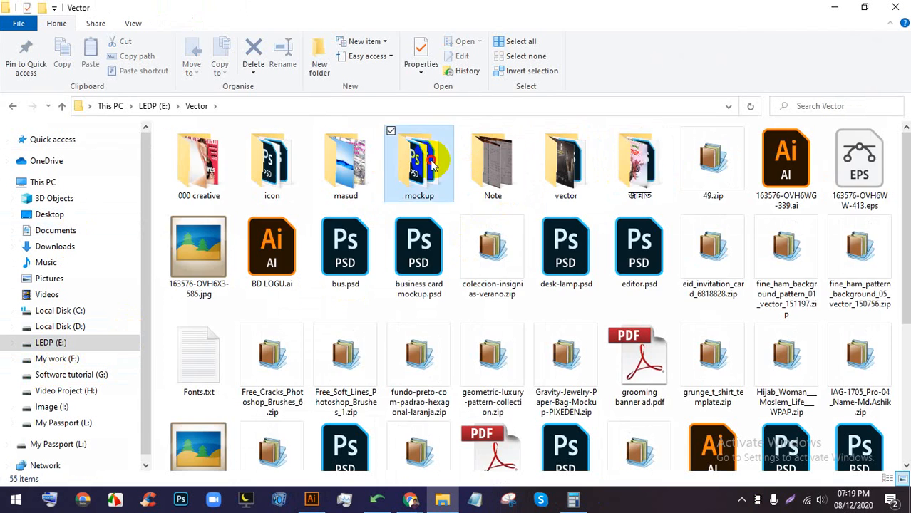
{"action": "double_click", "coordinate": [417, 168]}
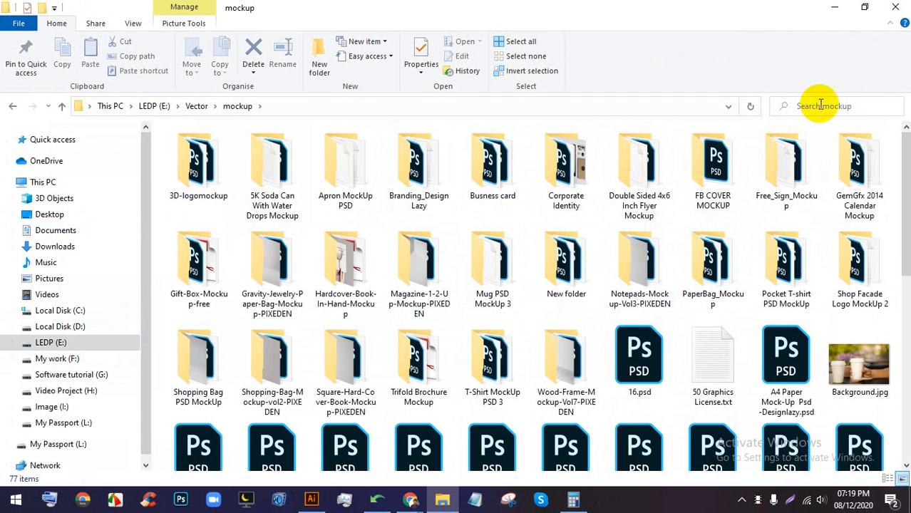
{"action": "type", "text": "business"}
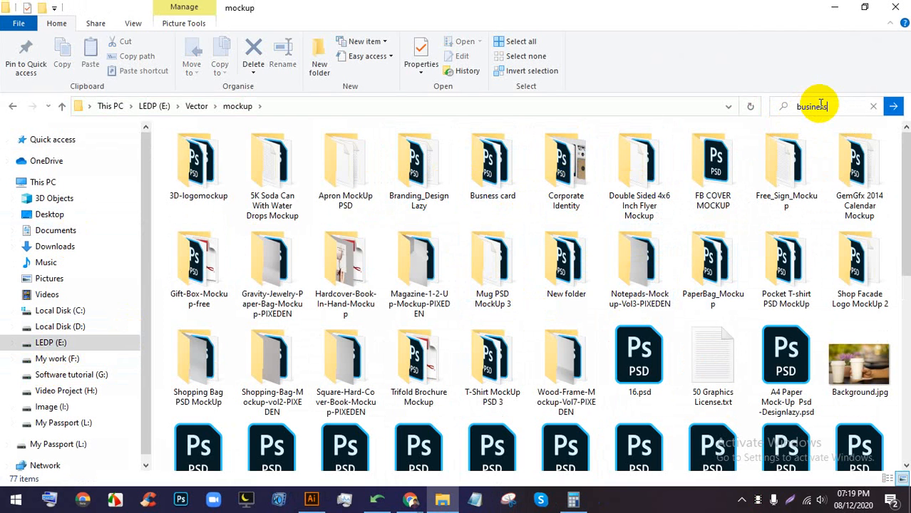
{"action": "key", "text": "Return"}
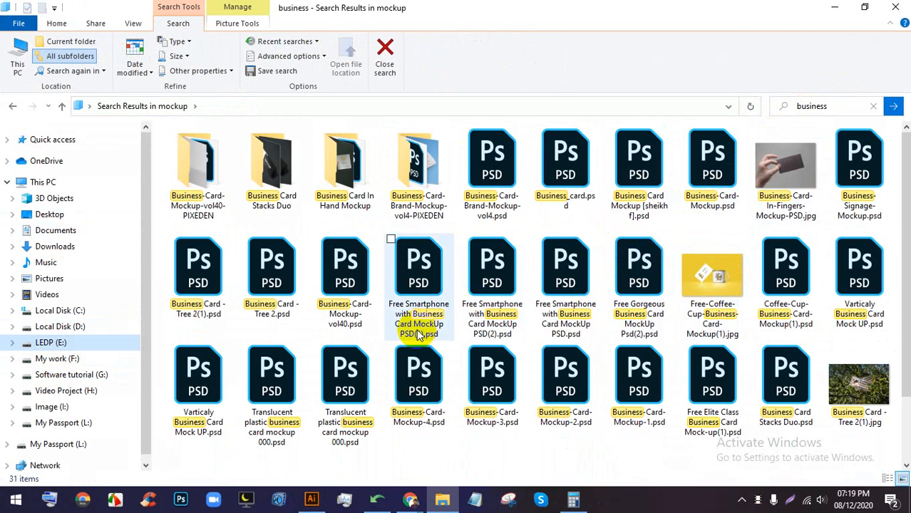
- Open the Business Card Stacks Duo folder and view its Rounded Preview image
{"action": "double_click", "coordinate": [275, 171]}
{"action": "left_click", "coordinate": [349, 163]}
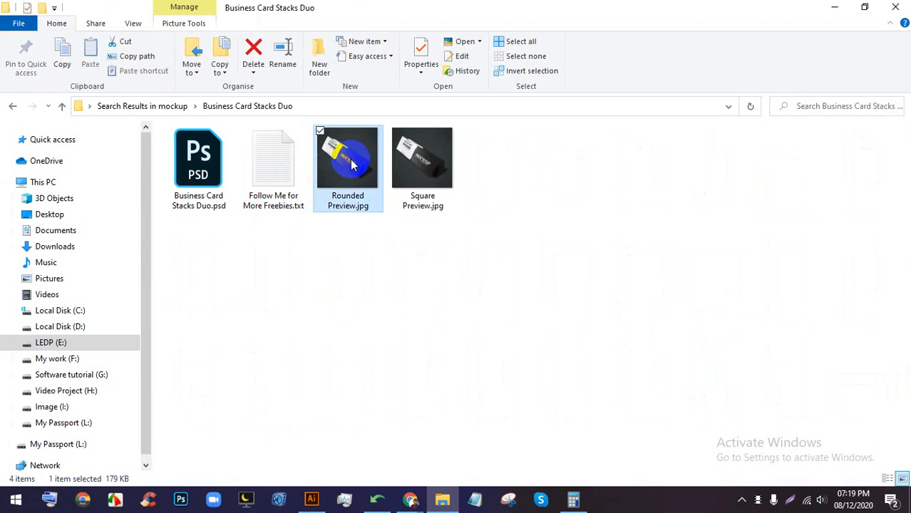
{"action": "double_click", "coordinate": [350, 163]}
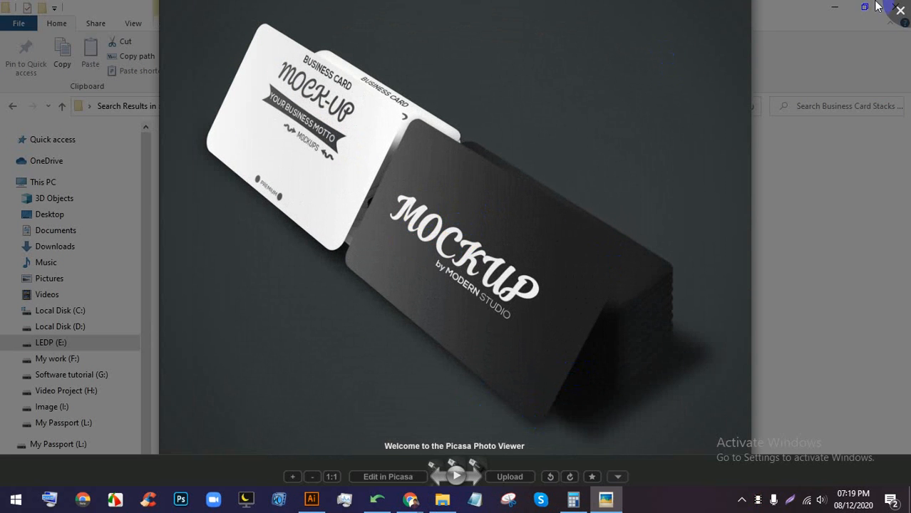
{"action": "left_click", "coordinate": [878, 6]}
{"action": "left_click", "coordinate": [742, 5]}
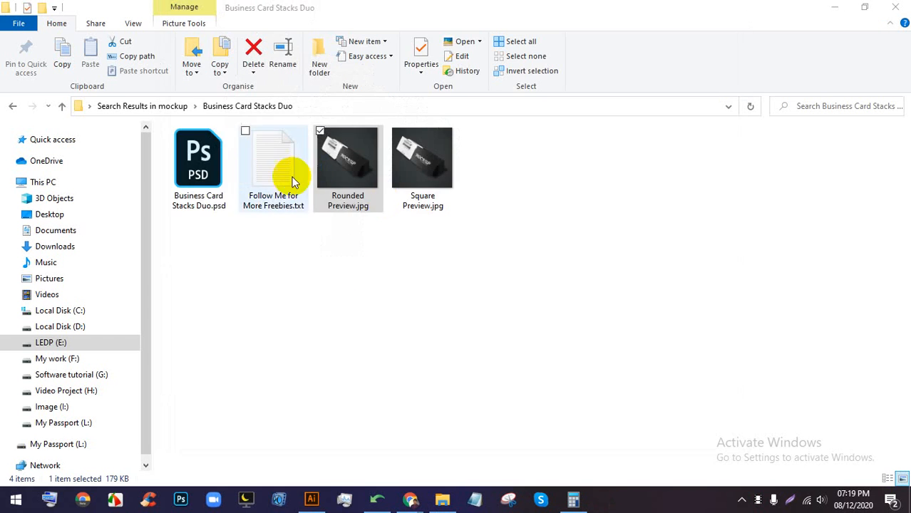
- Open the Business Card Stacks Duo PSD in Photoshop, then return to BC.ai in Illustrator
{"action": "left_click", "coordinate": [182, 174]}
{"action": "double_click", "coordinate": [181, 170]}
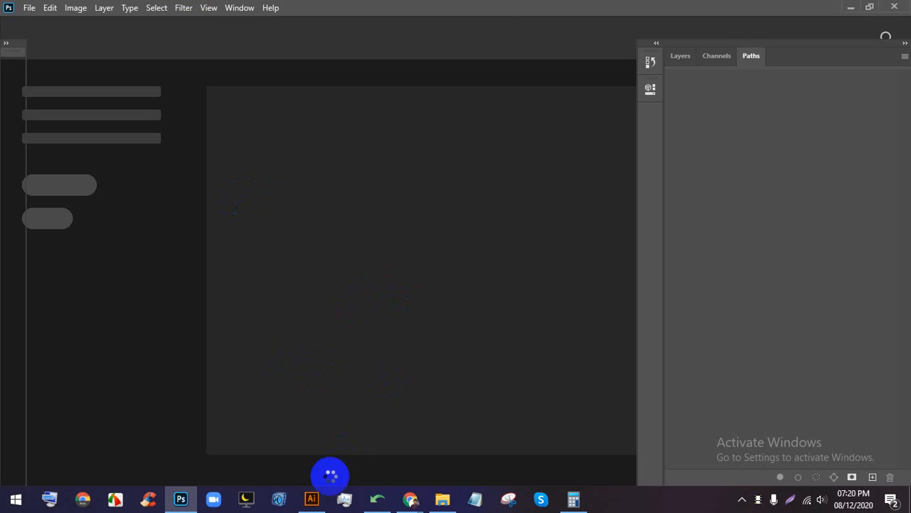
{"action": "left_click", "coordinate": [310, 498]}
- Fill the card background rectangle with dark charcoal #212121
{"action": "scroll", "coordinate": [155, 210], "scroll_direction": "up", "scroll_amount": 8}
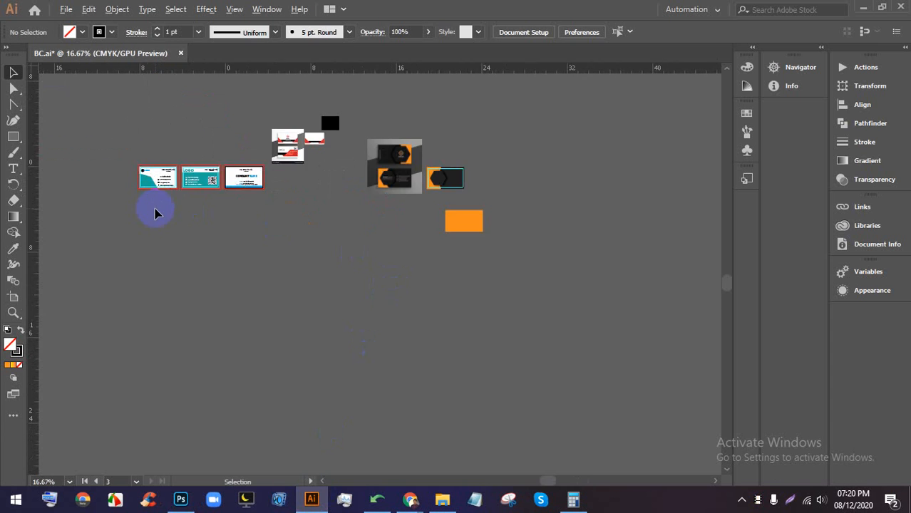
{"action": "scroll", "coordinate": [284, 175], "scroll_direction": "up", "scroll_amount": 1}
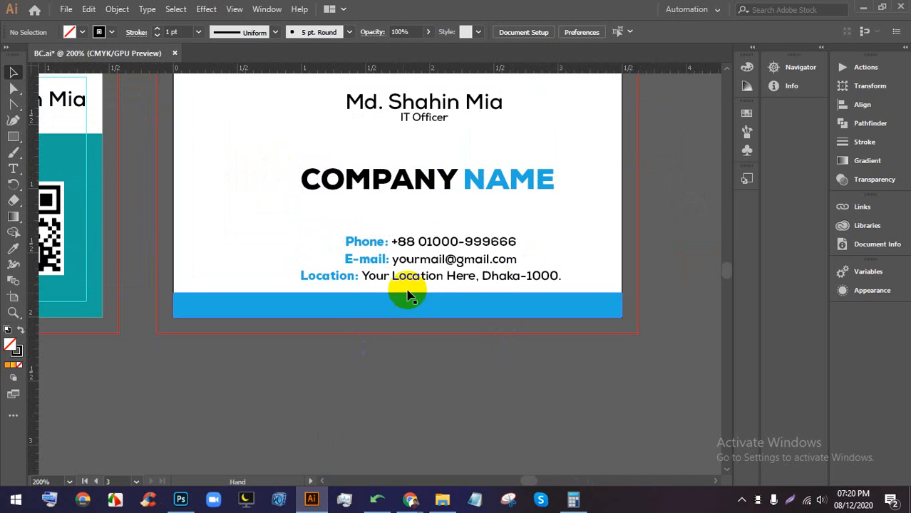
{"action": "left_click", "coordinate": [412, 426]}
{"action": "left_click_drag", "start_coordinate": [472, 301], "coordinate": [443, 383]}
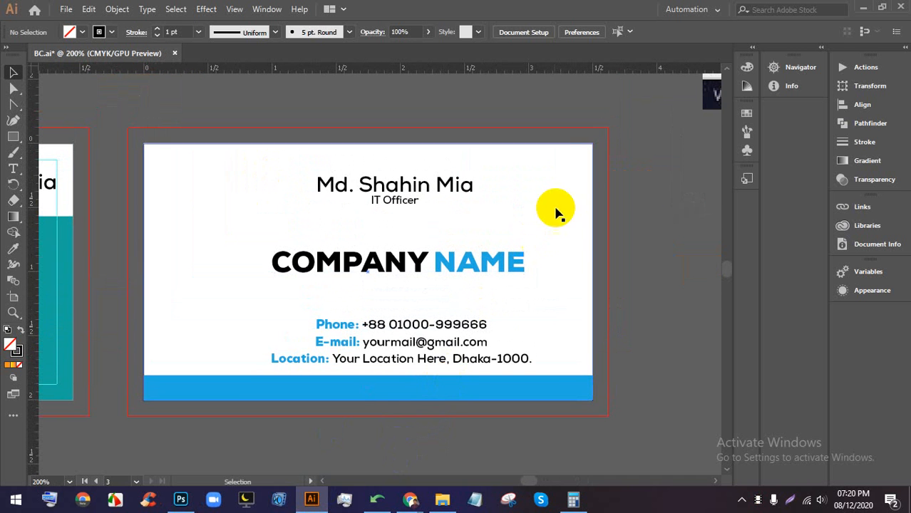
{"action": "left_click", "coordinate": [562, 210]}
{"action": "left_click", "coordinate": [69, 31]}
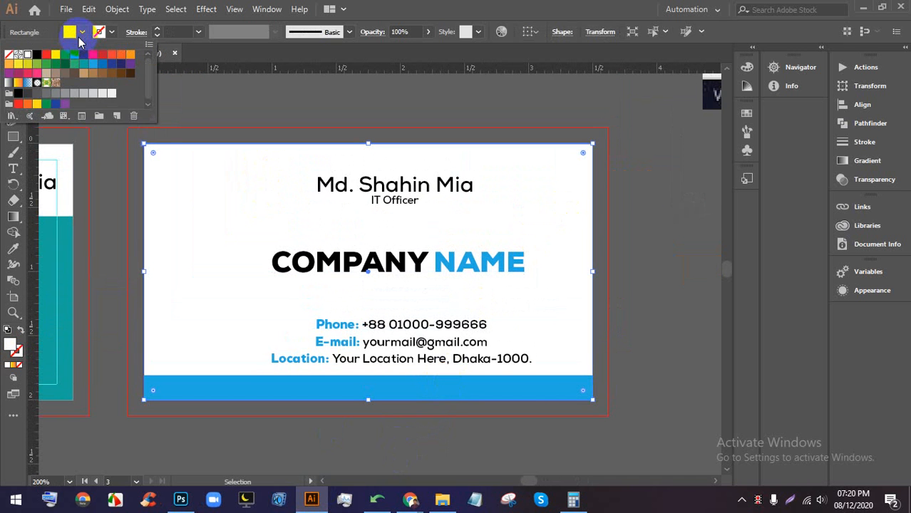
{"action": "left_click", "coordinate": [39, 56]}
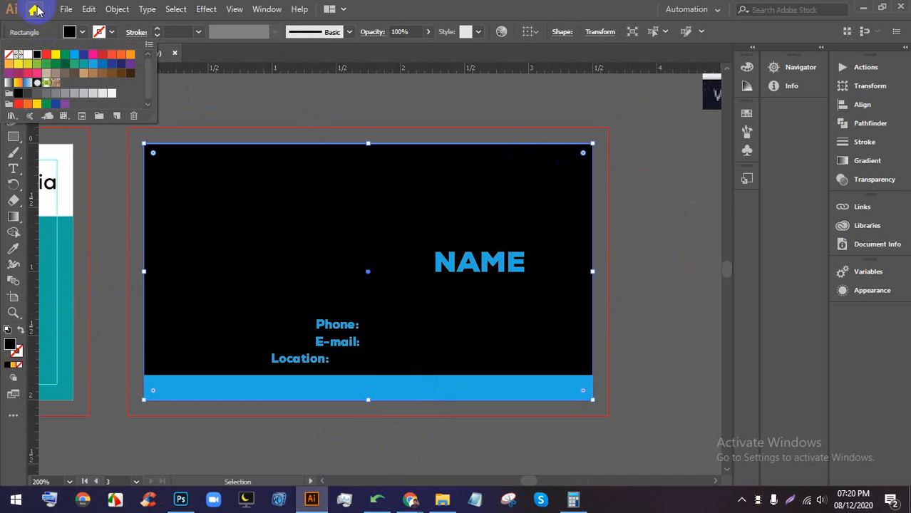
{"action": "left_click", "coordinate": [479, 2]}
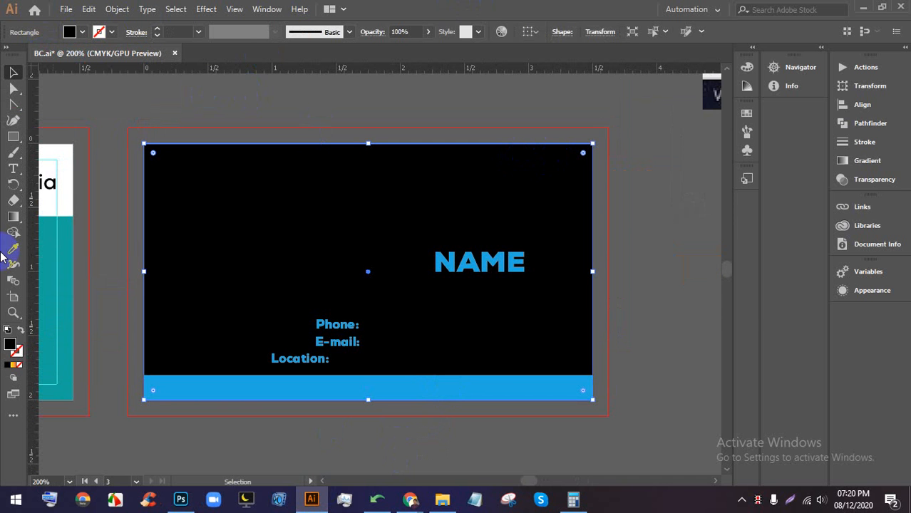
{"action": "double_click", "coordinate": [10, 345]}
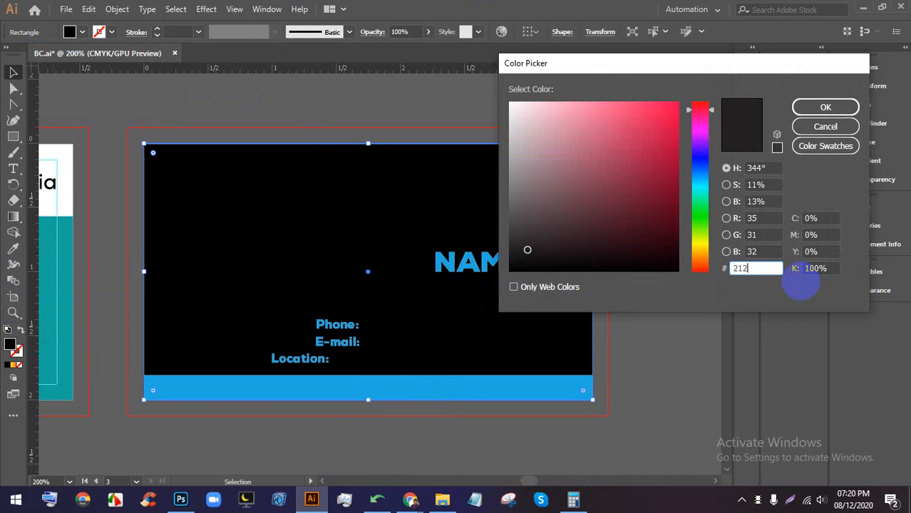
{"action": "type", "text": "212121"}
{"action": "left_click", "coordinate": [825, 107]}
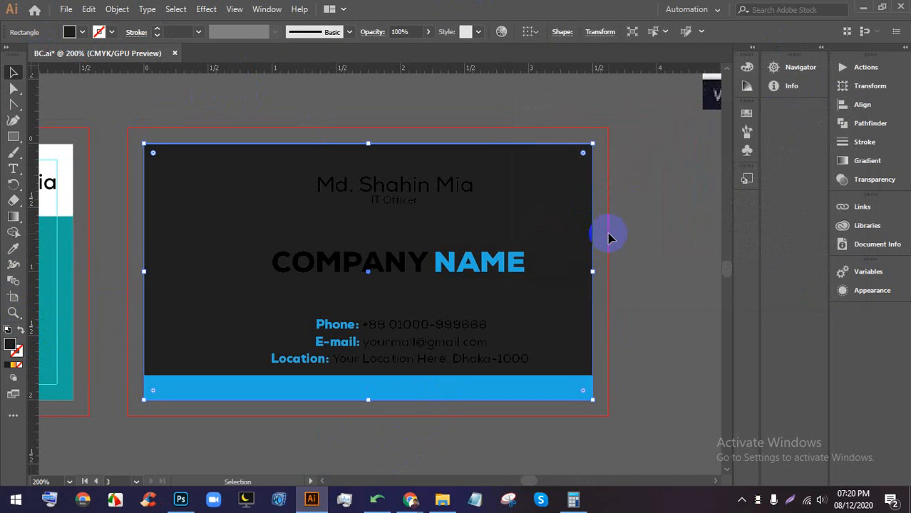
{"action": "left_click", "coordinate": [509, 238]}
- Colour the name line blue from the Fill swatches
{"action": "left_click", "coordinate": [387, 261]}
{"action": "double_click", "coordinate": [385, 260]}
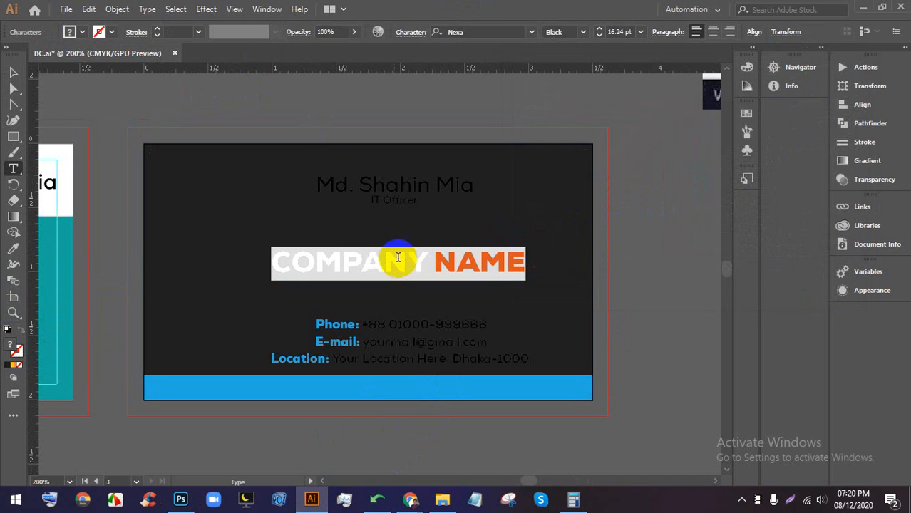
{"action": "left_click_drag", "start_coordinate": [426, 258], "coordinate": [271, 258]}
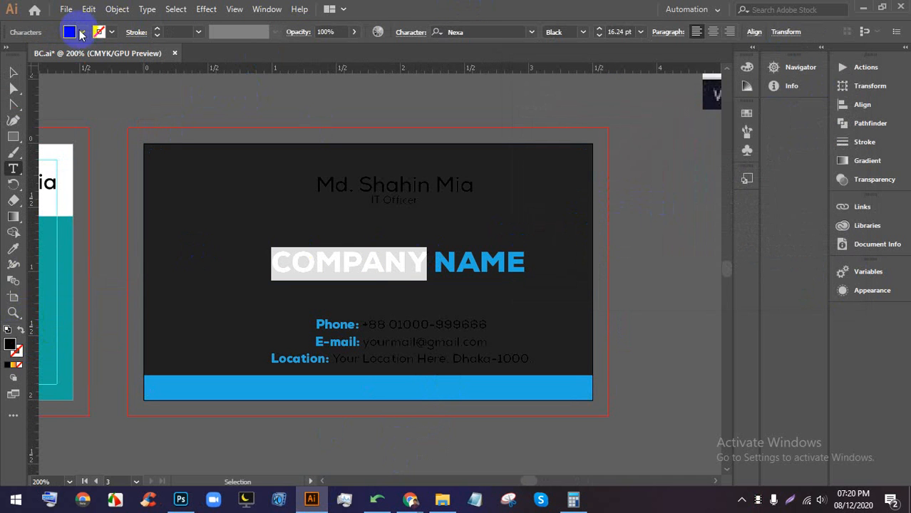
{"action": "left_click", "coordinate": [82, 33]}
{"action": "triple_click", "coordinate": [403, 186]}
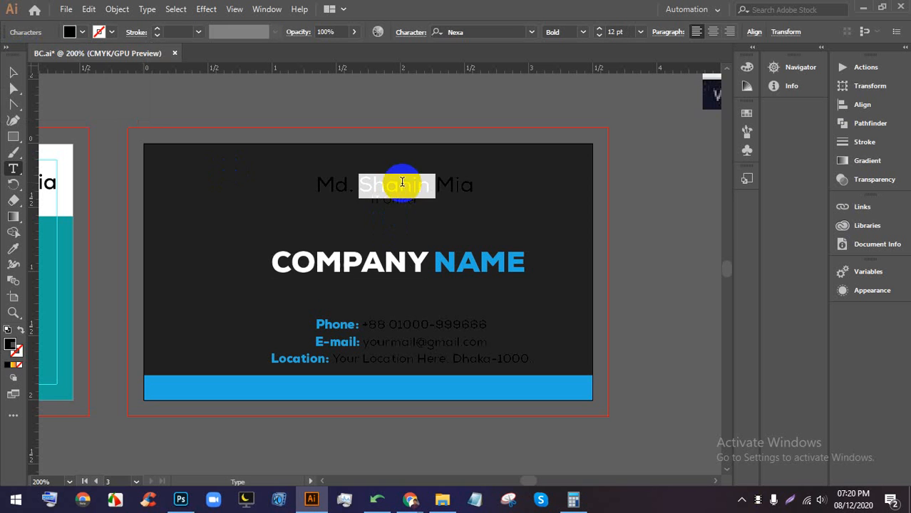
{"action": "left_click", "coordinate": [82, 33]}
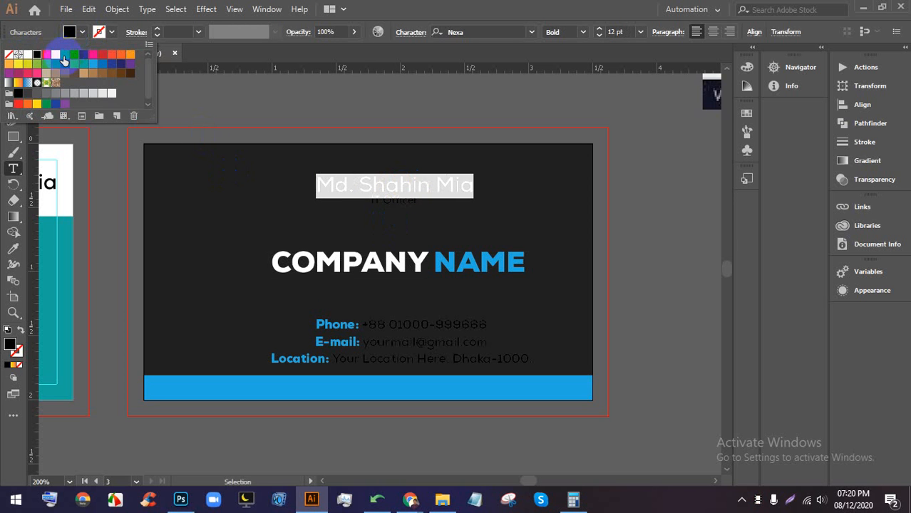
{"action": "left_click", "coordinate": [74, 54]}
- Make the IT Officer job title and the phone number white
{"action": "left_click", "coordinate": [402, 199]}
{"action": "left_click", "coordinate": [385, 198]}
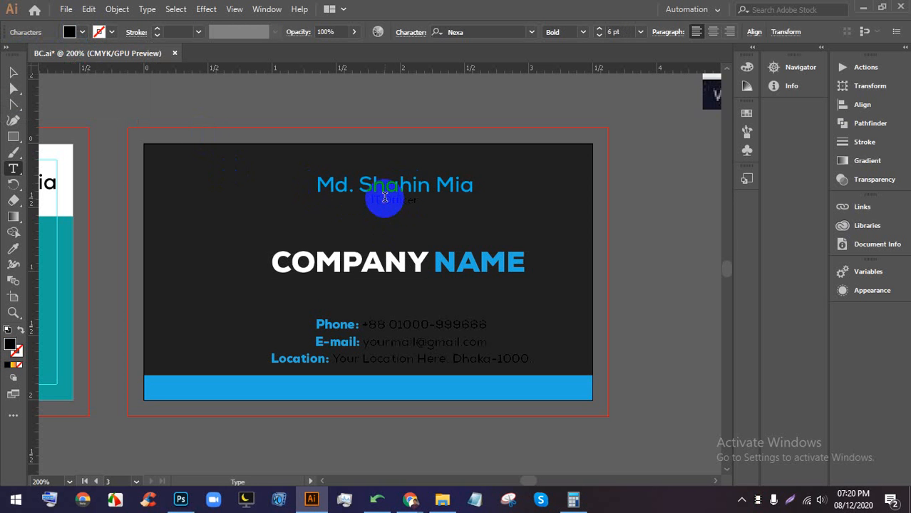
{"action": "triple_click", "coordinate": [384, 200]}
{"action": "left_click", "coordinate": [82, 33]}
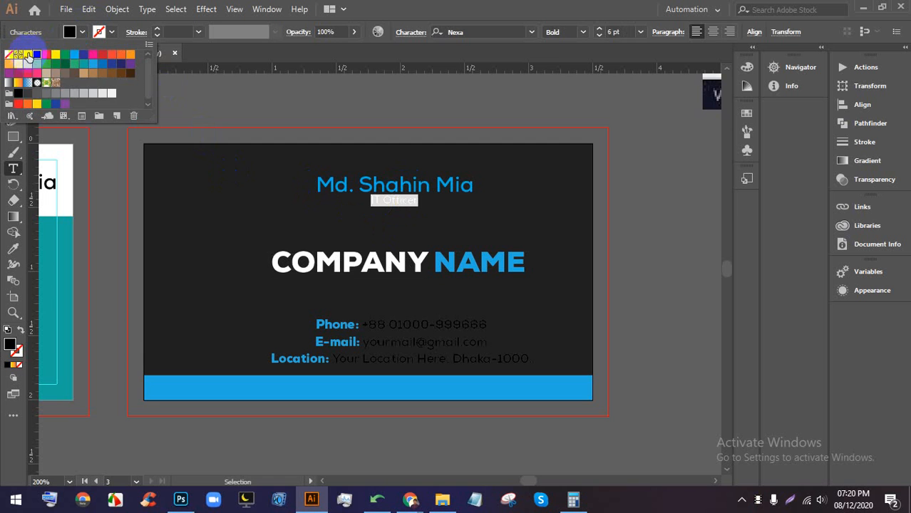
{"action": "left_click", "coordinate": [27, 54]}
{"action": "left_click", "coordinate": [380, 328]}
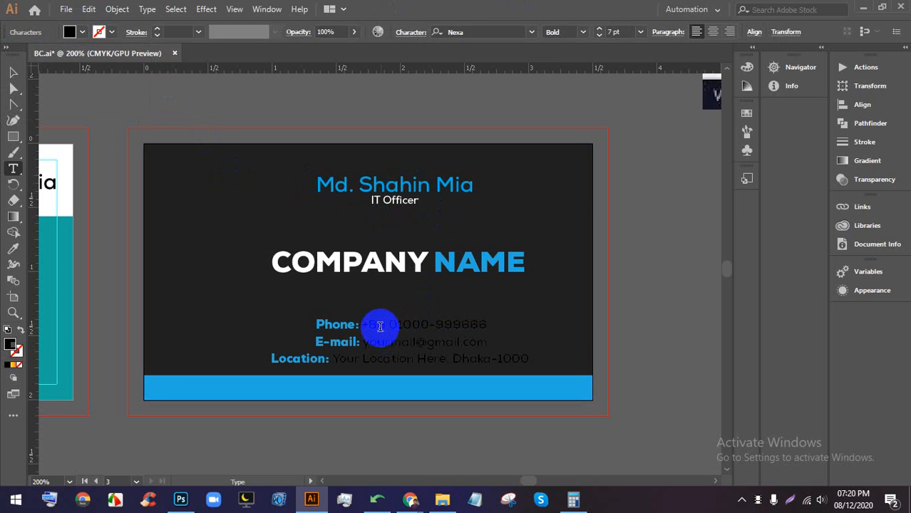
{"action": "left_click_drag", "start_coordinate": [365, 327], "coordinate": [532, 327]}
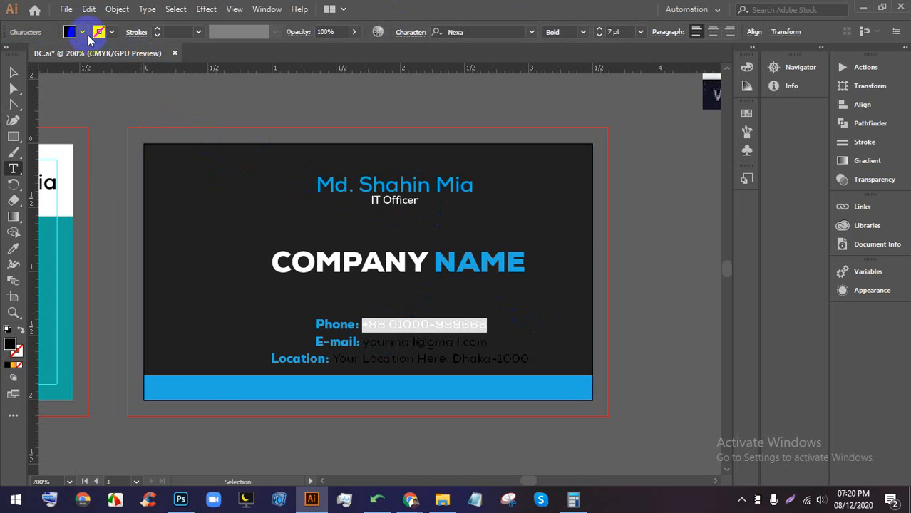
{"action": "left_click", "coordinate": [82, 33]}
{"action": "left_click", "coordinate": [28, 55]}
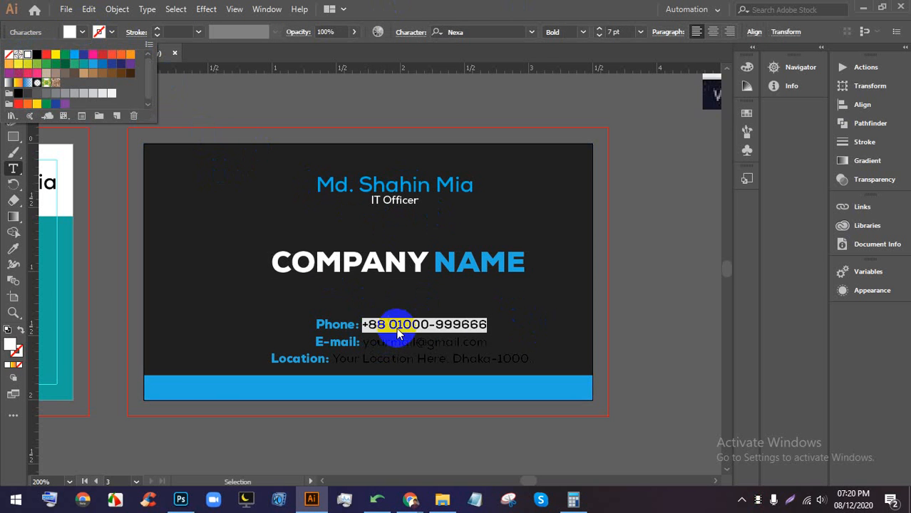
- Make the e-mail address and the location address white
{"action": "left_click", "coordinate": [363, 343]}
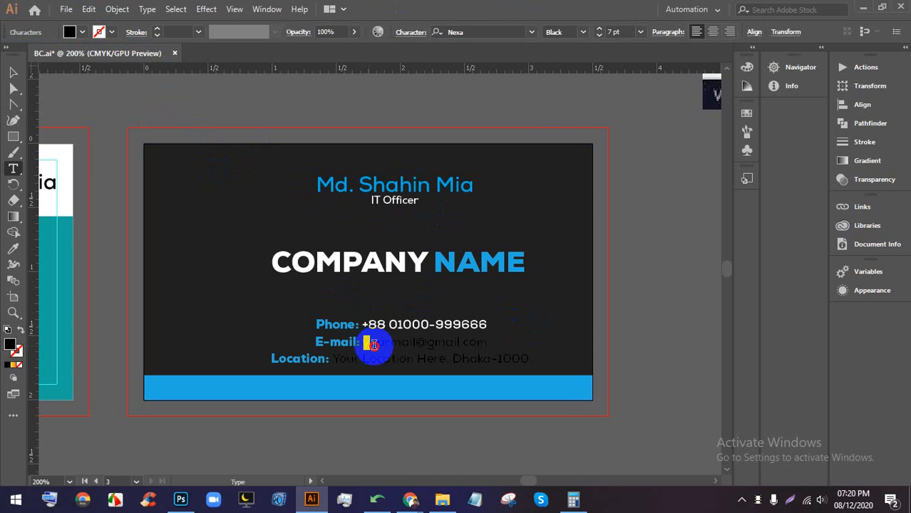
{"action": "left_click_drag", "start_coordinate": [364, 343], "coordinate": [546, 345]}
{"action": "left_click", "coordinate": [81, 32]}
{"action": "left_click", "coordinate": [28, 55]}
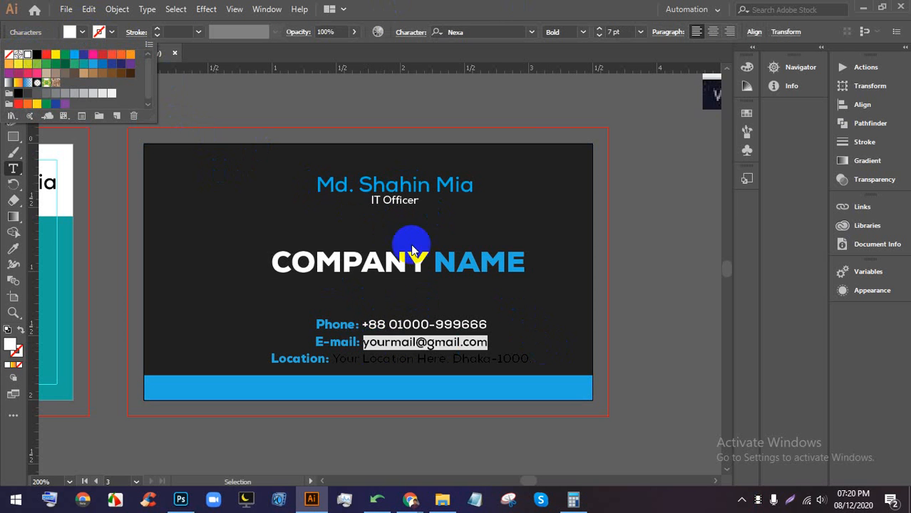
{"action": "left_click", "coordinate": [385, 355]}
{"action": "double_click", "coordinate": [382, 357]}
{"action": "triple_click", "coordinate": [333, 358]}
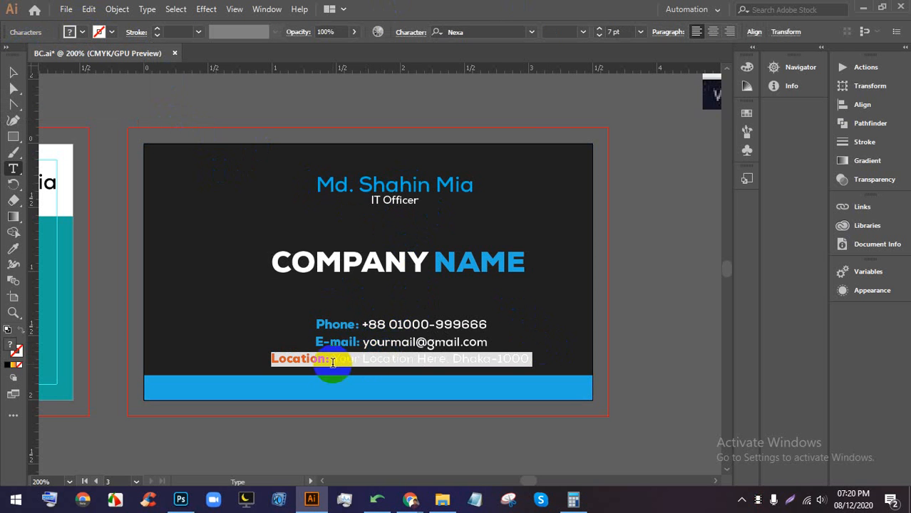
{"action": "left_click", "coordinate": [335, 357]}
{"action": "left_click_drag", "start_coordinate": [333, 357], "coordinate": [642, 358]}
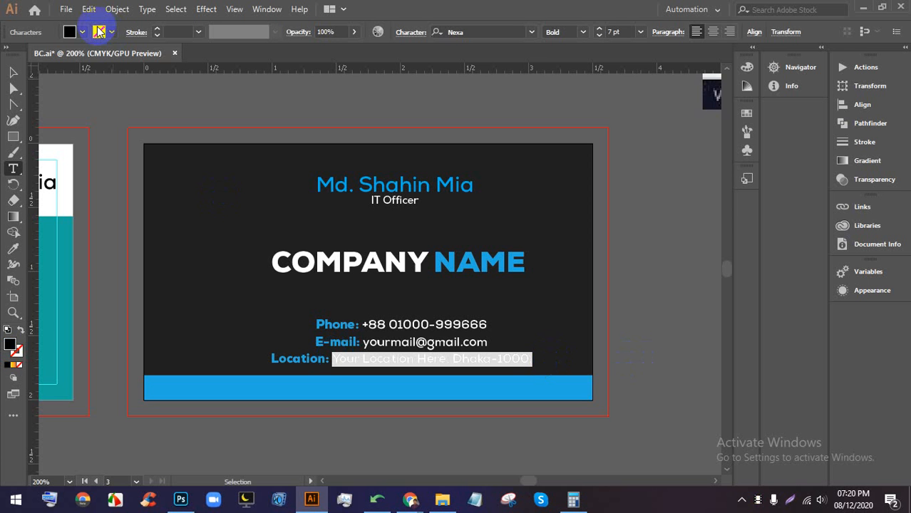
{"action": "left_click", "coordinate": [82, 32]}
{"action": "left_click", "coordinate": [28, 56]}
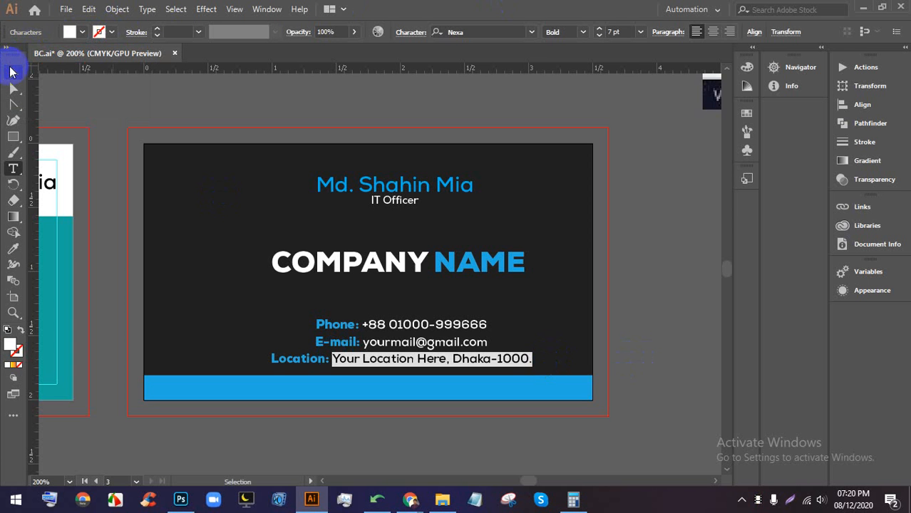
- Deselect the text and review the whole recoloured card
{"action": "left_click", "coordinate": [11, 71]}
{"action": "left_click", "coordinate": [525, 111]}
{"action": "scroll", "coordinate": [521, 135], "scroll_direction": "down", "scroll_amount": 1}
{"action": "left_click_drag", "start_coordinate": [600, 311], "coordinate": [632, 303]}
{"action": "scroll", "coordinate": [488, 196], "scroll_direction": "down", "scroll_amount": 1}
{"action": "scroll", "coordinate": [484, 202], "scroll_direction": "up", "scroll_amount": 1}
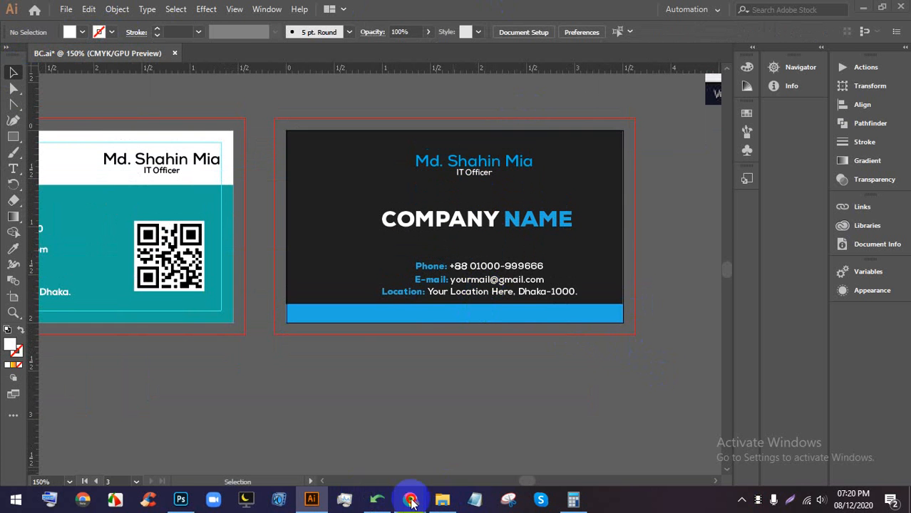
{"action": "left_click", "coordinate": [180, 499]}
- Open the Front card layer's smart object, dismissing the missing fonts warning
{"action": "scroll", "coordinate": [319, 234], "scroll_direction": "up", "scroll_amount": 2}
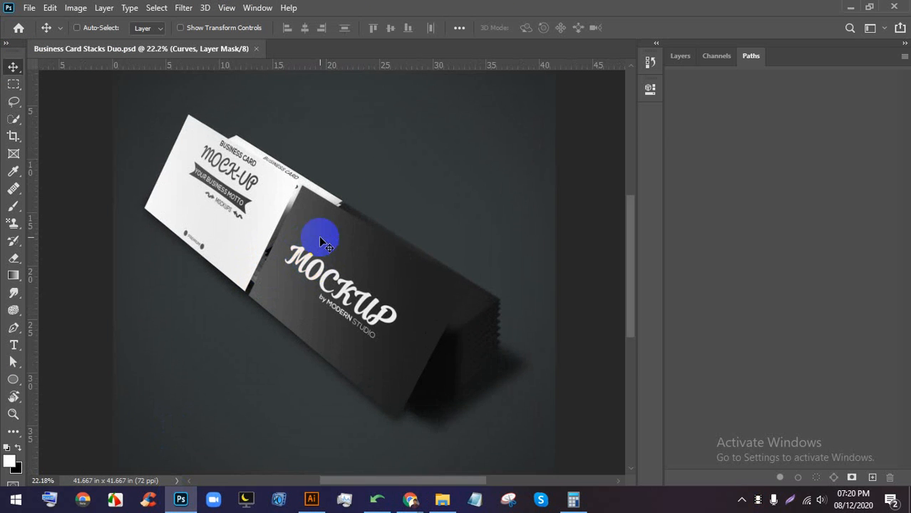
{"action": "scroll", "coordinate": [319, 235], "scroll_direction": "down", "scroll_amount": 1}
{"action": "left_click", "coordinate": [679, 57]}
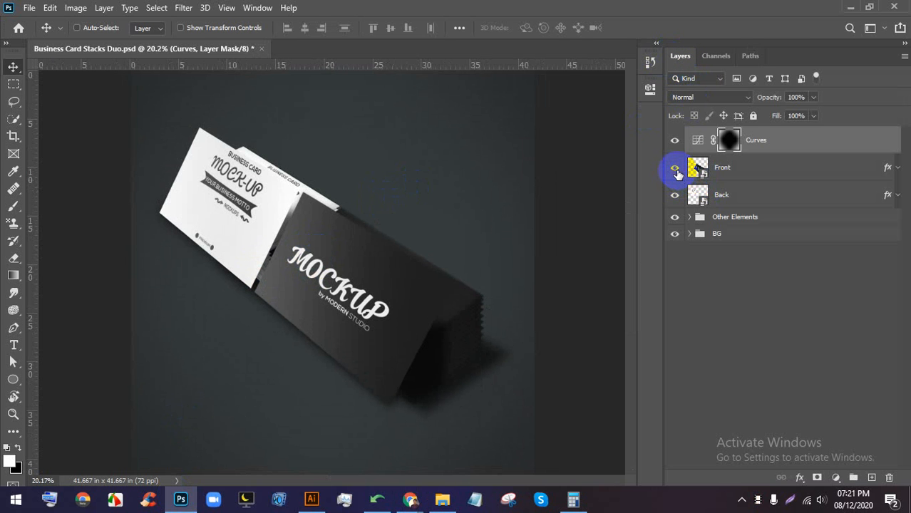
{"action": "left_click", "coordinate": [704, 169]}
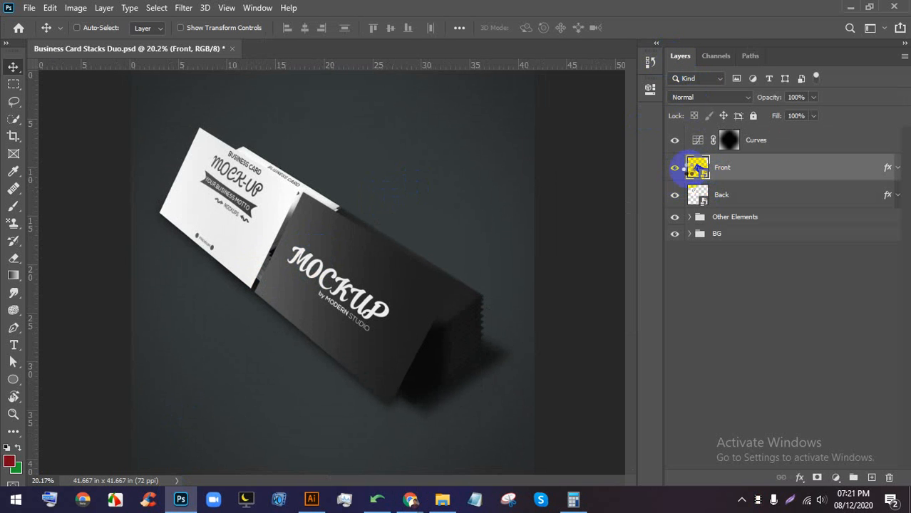
{"action": "double_click", "coordinate": [705, 191]}
{"action": "left_click", "coordinate": [519, 288]}
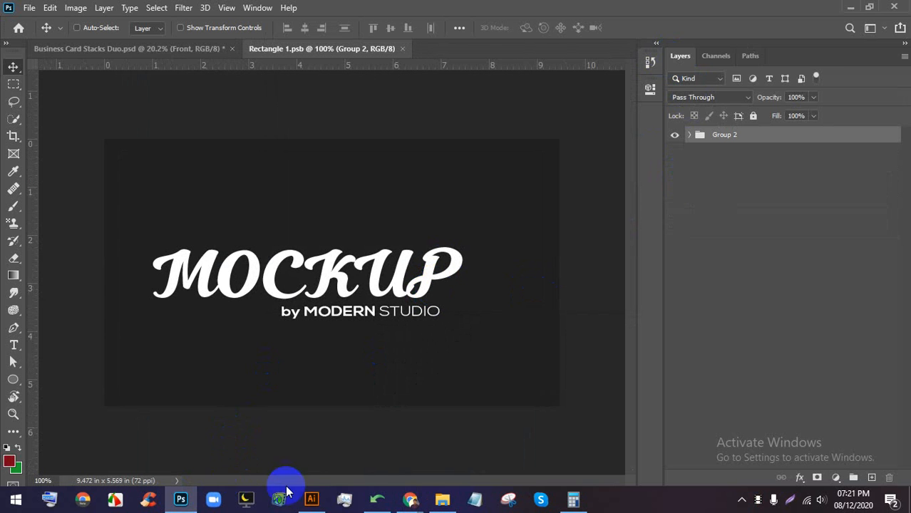
- Drag the dark card design from Illustrator into the smart object and commit it
{"action": "left_click", "coordinate": [310, 499]}
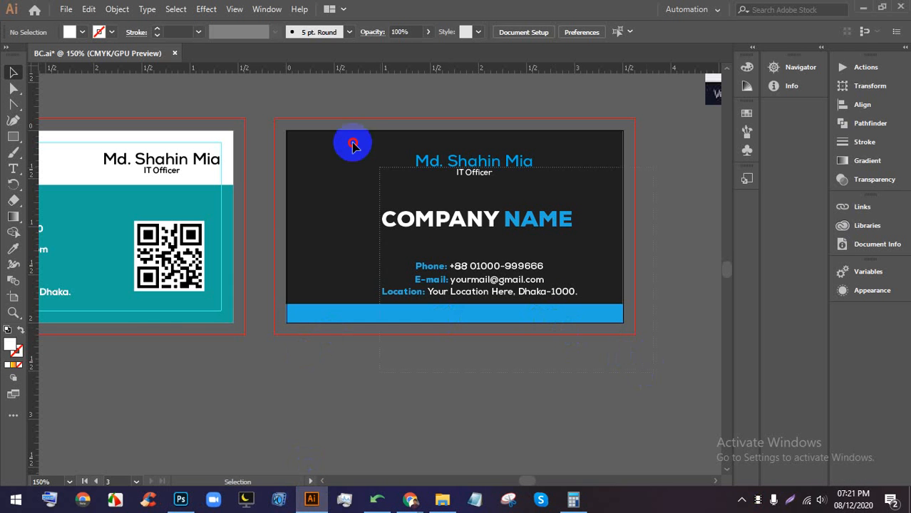
{"action": "left_click_drag", "start_coordinate": [354, 146], "coordinate": [284, 95]}
{"action": "left_click_drag", "start_coordinate": [447, 153], "coordinate": [234, 197]}
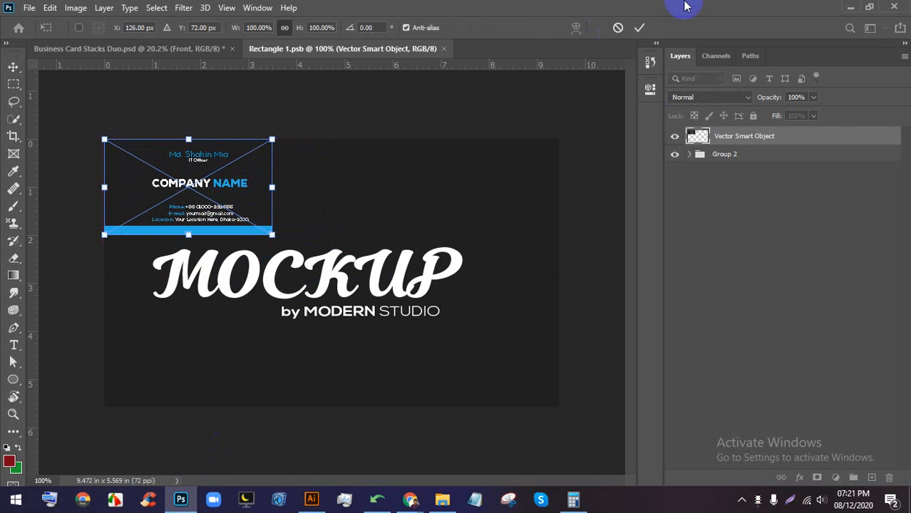
{"action": "left_click", "coordinate": [637, 28]}
- Scale the placed card to fill the canvas, nudge it down, and save the smart object
{"action": "key", "text": "ctrl+t"}
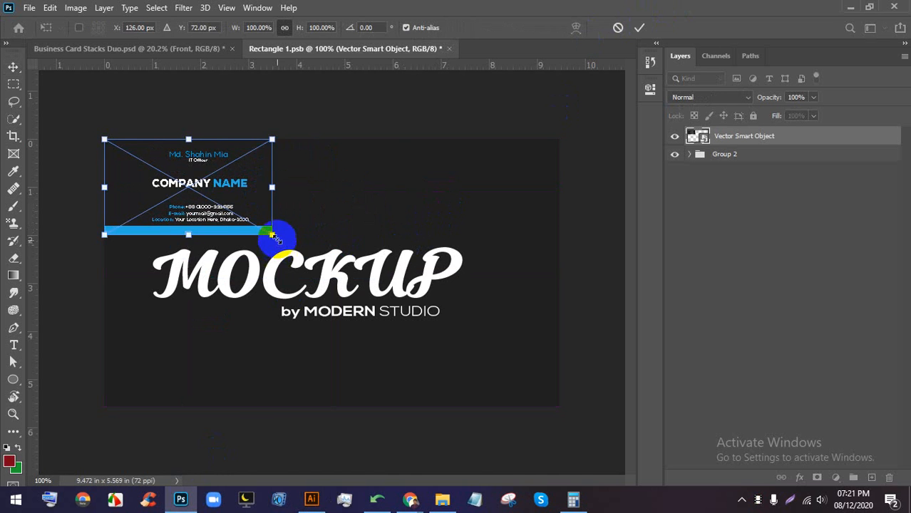
{"action": "left_click_drag", "start_coordinate": [272, 235], "coordinate": [577, 384]}
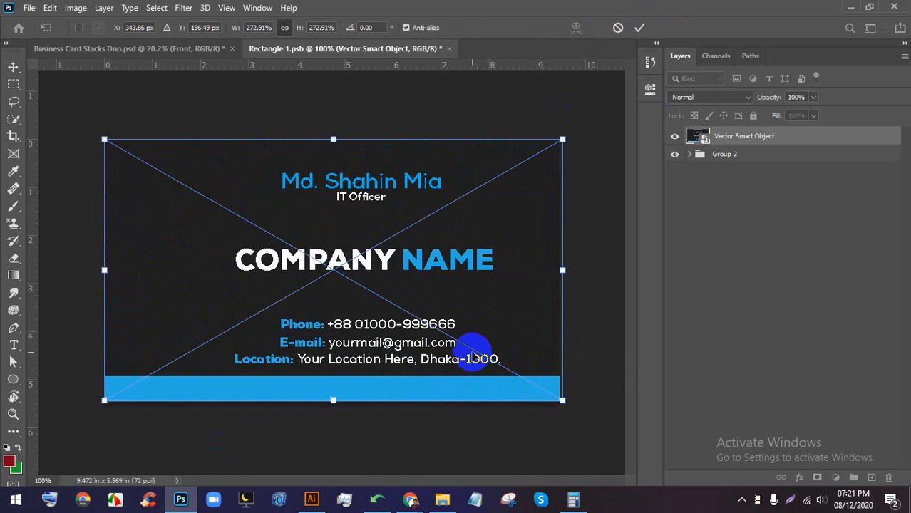
{"action": "left_click", "coordinate": [640, 27]}
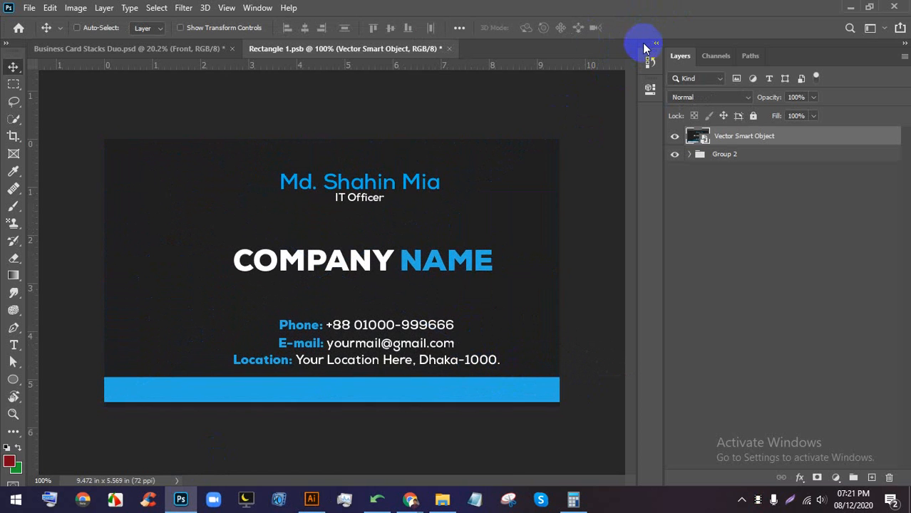
{"action": "key", "text": "Down"}
{"action": "key", "text": "Down"}
{"action": "key", "text": "ctrl+s"}
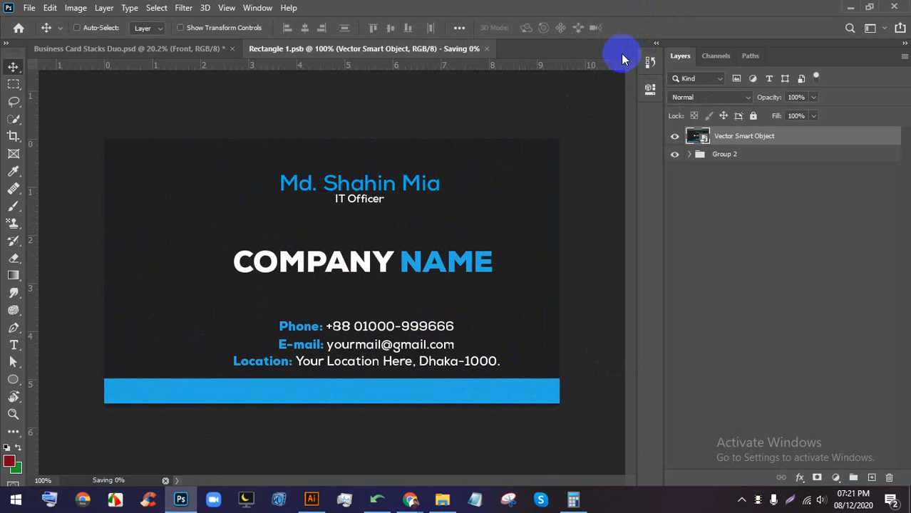
- Return to the Business Card Stacks Duo mockup to check the updated front card
{"action": "left_click", "coordinate": [127, 48]}
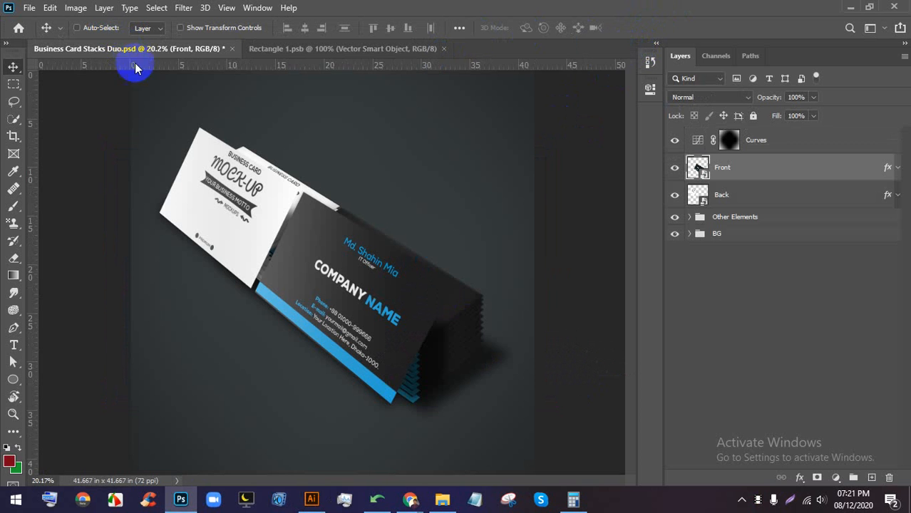
{"action": "scroll", "coordinate": [414, 359], "scroll_direction": "up", "scroll_amount": 4}
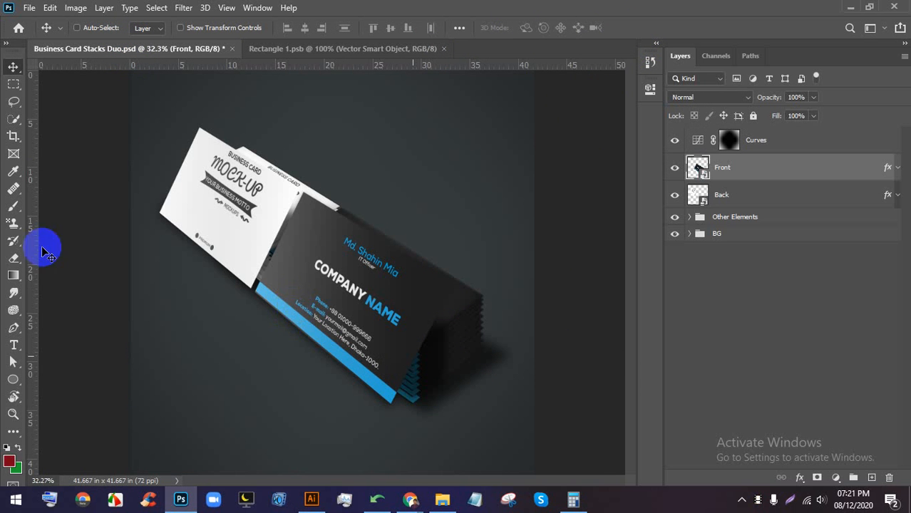
{"action": "scroll", "coordinate": [339, 259], "scroll_direction": "up", "scroll_amount": 3}
{"action": "scroll", "coordinate": [229, 243], "scroll_direction": "up", "scroll_amount": 2}
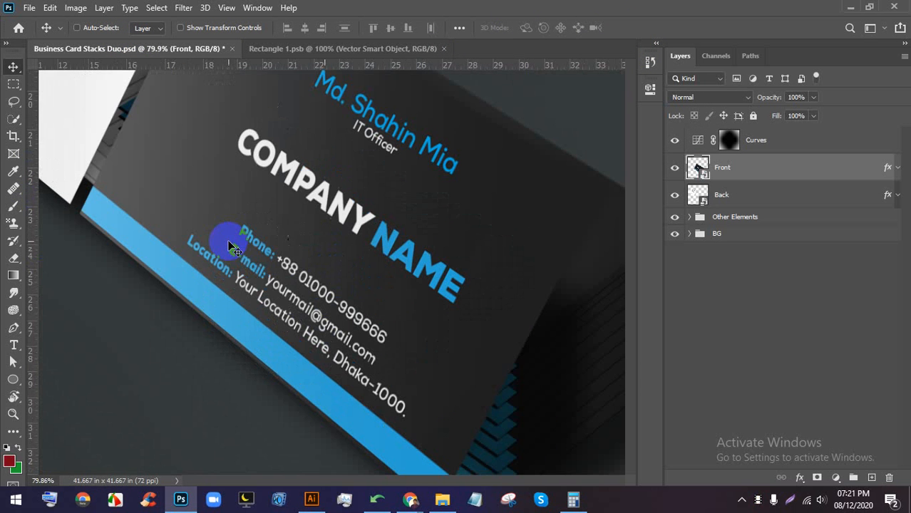
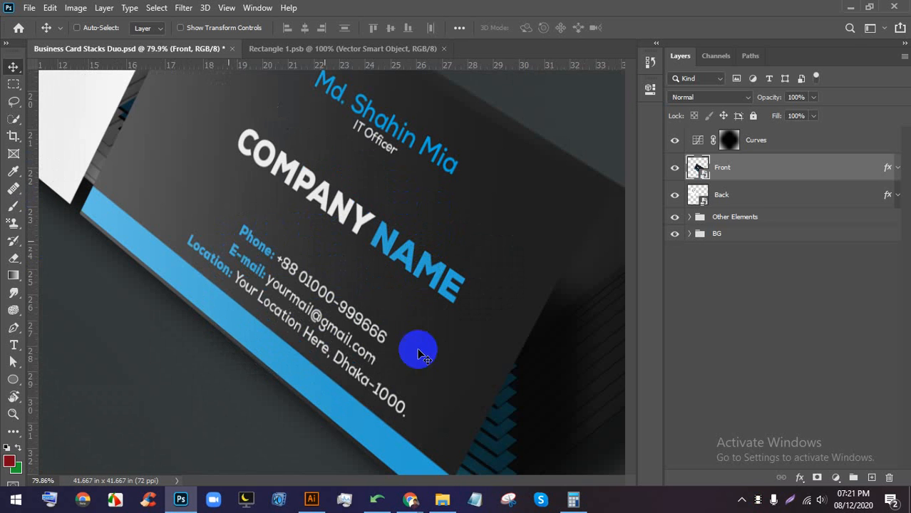
- Leave the Photoshop mockup, pass through the Chrome image search, and bring up BC.ai in Illustrator
{"action": "mouse_move", "coordinate": [410, 499]}
{"action": "left_click", "coordinate": [364, 450]}
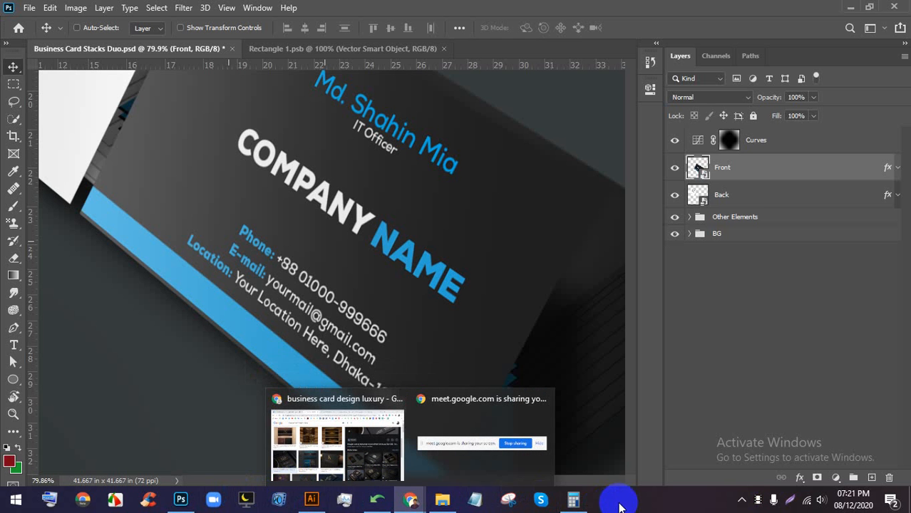
{"action": "left_click", "coordinate": [313, 499]}
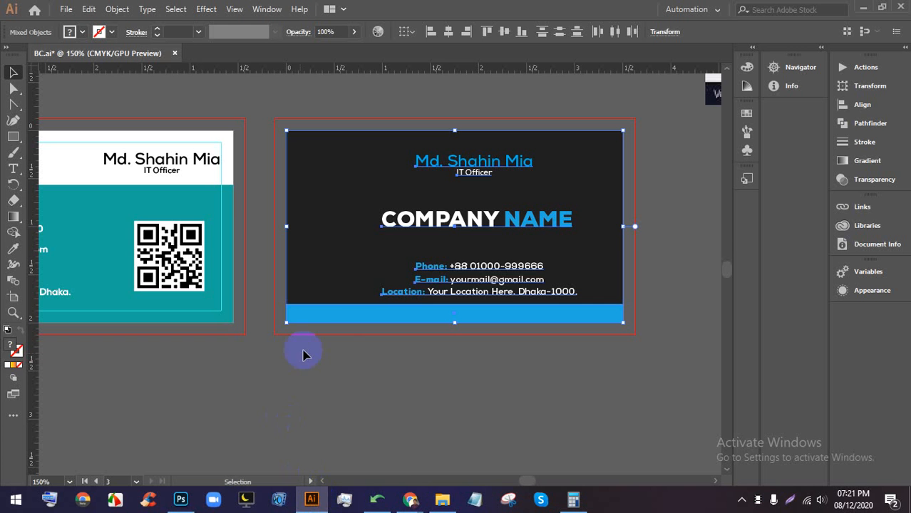
- Bring back the luxury business card image results and preview the third card larger
{"action": "mouse_move", "coordinate": [404, 493]}
{"action": "left_click", "coordinate": [331, 425]}
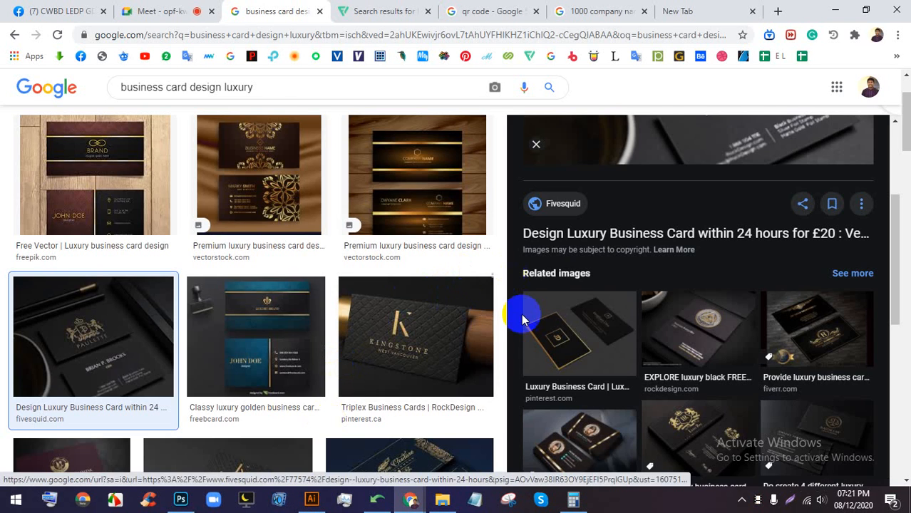
{"action": "scroll", "coordinate": [501, 296], "scroll_direction": "up", "scroll_amount": 2}
{"action": "left_click", "coordinate": [149, 10]}
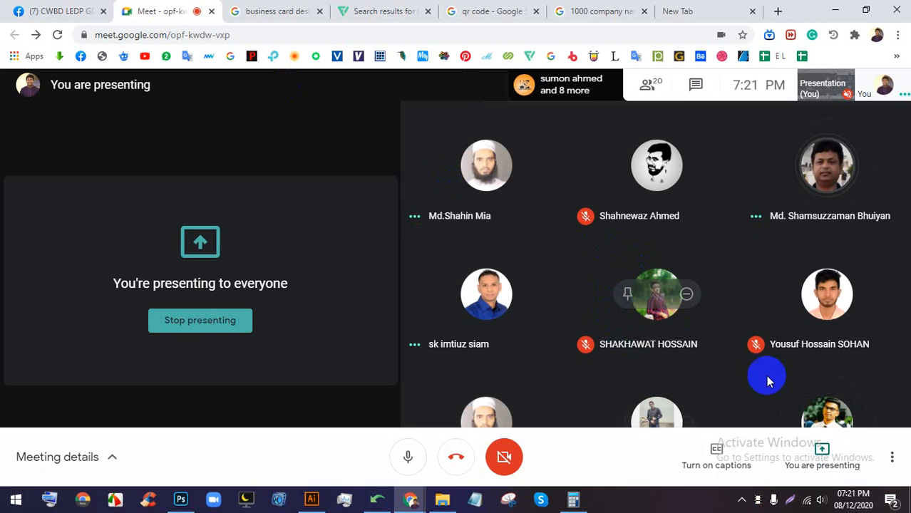
{"action": "left_click", "coordinate": [640, 503]}
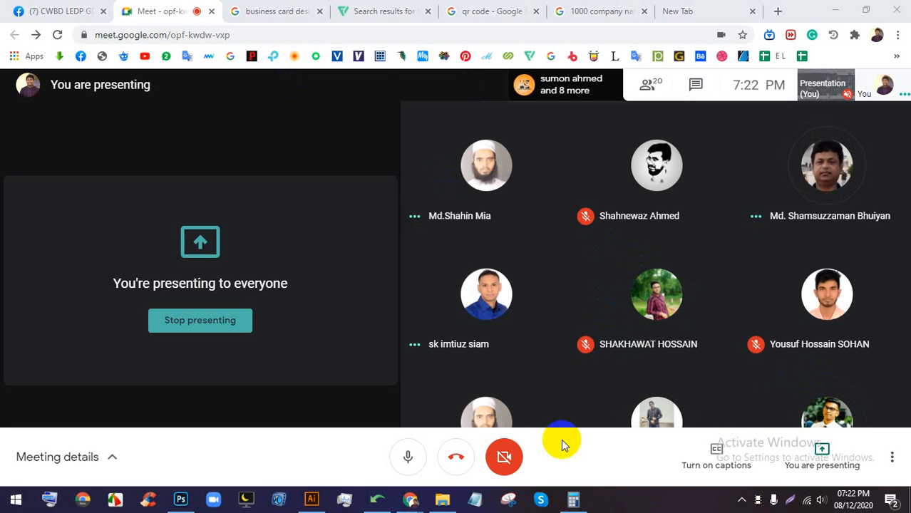
{"action": "left_click", "coordinate": [271, 11]}
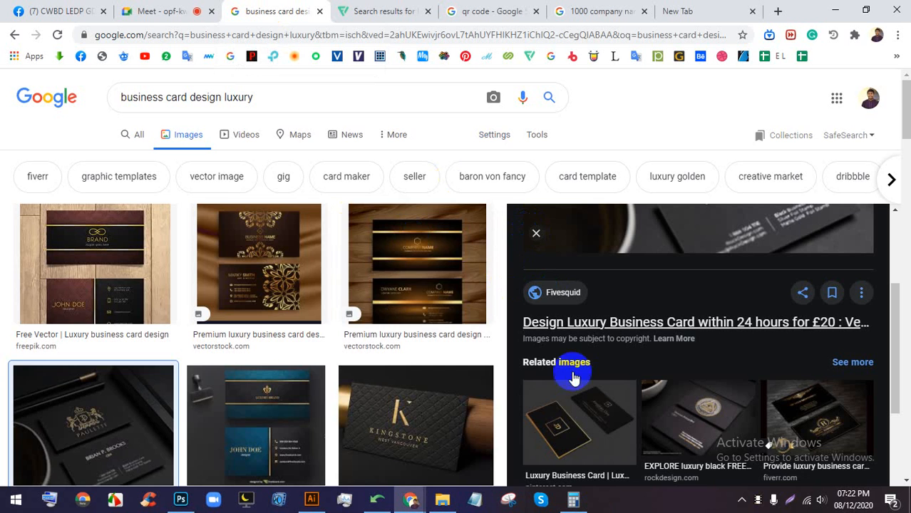
{"action": "scroll", "coordinate": [422, 312], "scroll_direction": "down", "scroll_amount": 3}
{"action": "scroll", "coordinate": [396, 307], "scroll_direction": "up", "scroll_amount": 3}
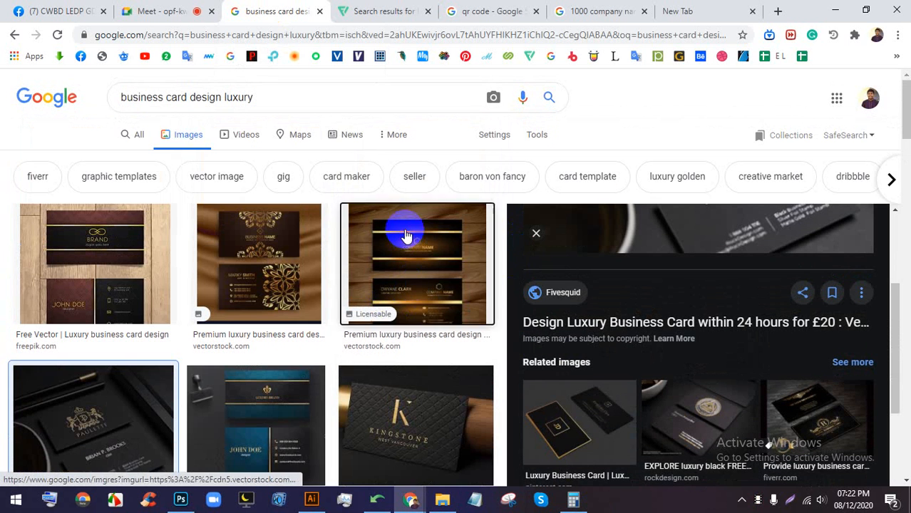
{"action": "left_click", "coordinate": [427, 295]}
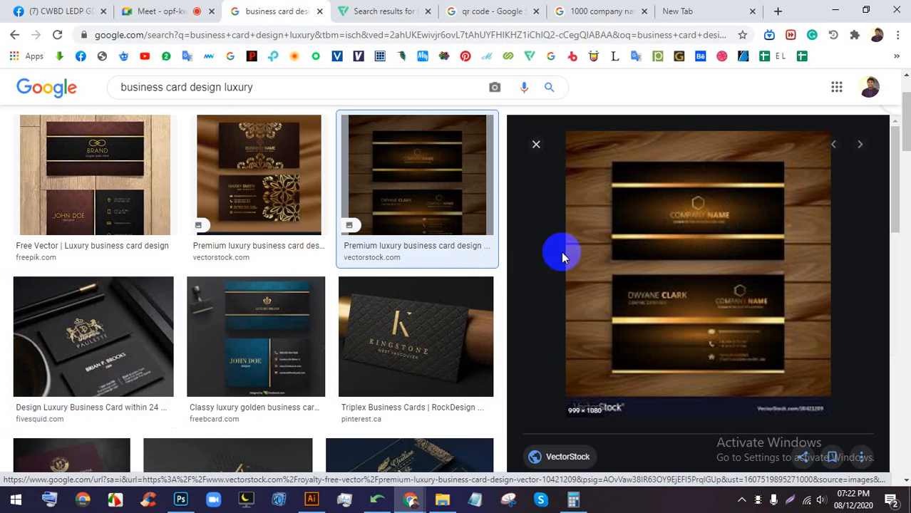
- Preview the classy golden business card template from the image results
{"action": "left_click", "coordinate": [191, 7]}
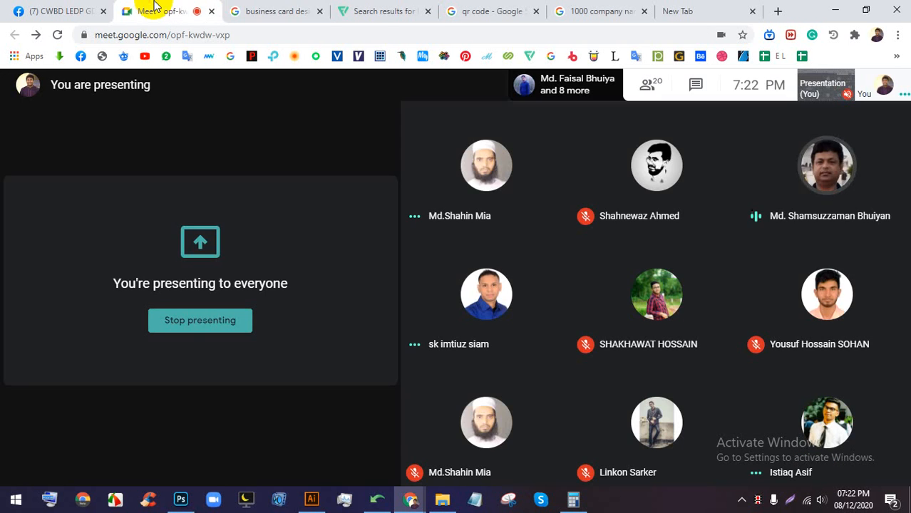
{"action": "left_click", "coordinate": [287, 7]}
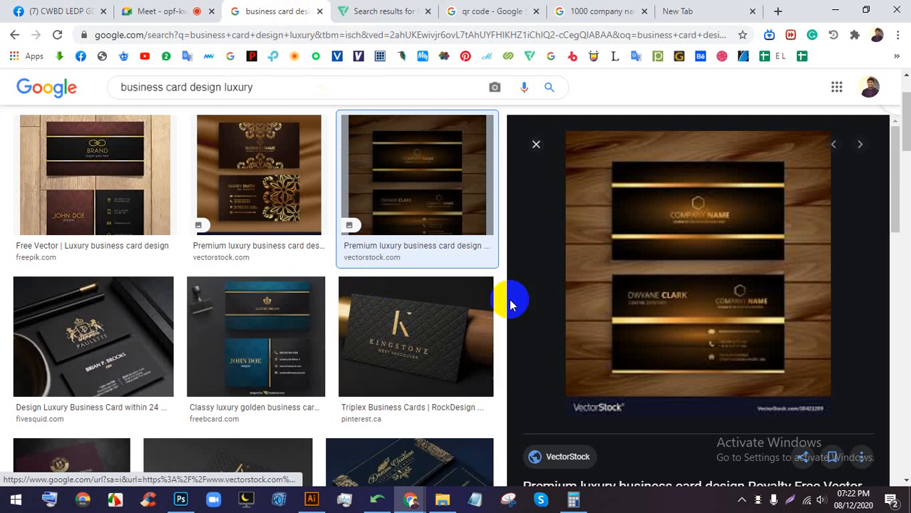
{"action": "left_click", "coordinate": [295, 330]}
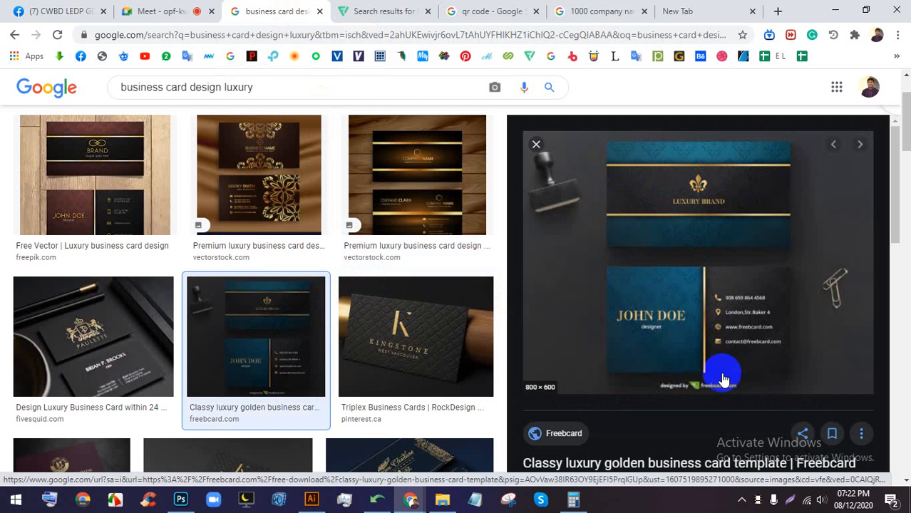
{"action": "mouse_move", "coordinate": [181, 499]}
{"action": "scroll", "coordinate": [350, 248], "scroll_direction": "down", "scroll_amount": 2}
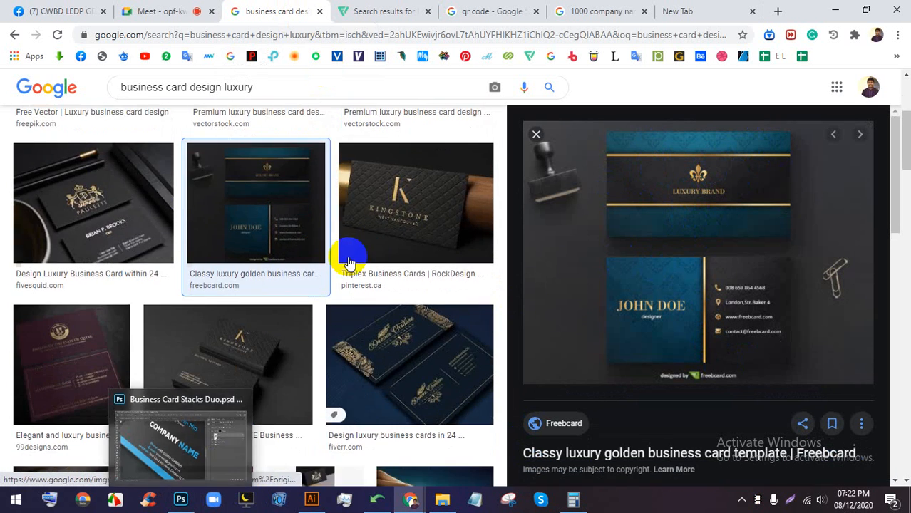
{"action": "scroll", "coordinate": [376, 240], "scroll_direction": "up", "scroll_amount": 2}
{"action": "scroll", "coordinate": [350, 271], "scroll_direction": "down", "scroll_amount": 6}
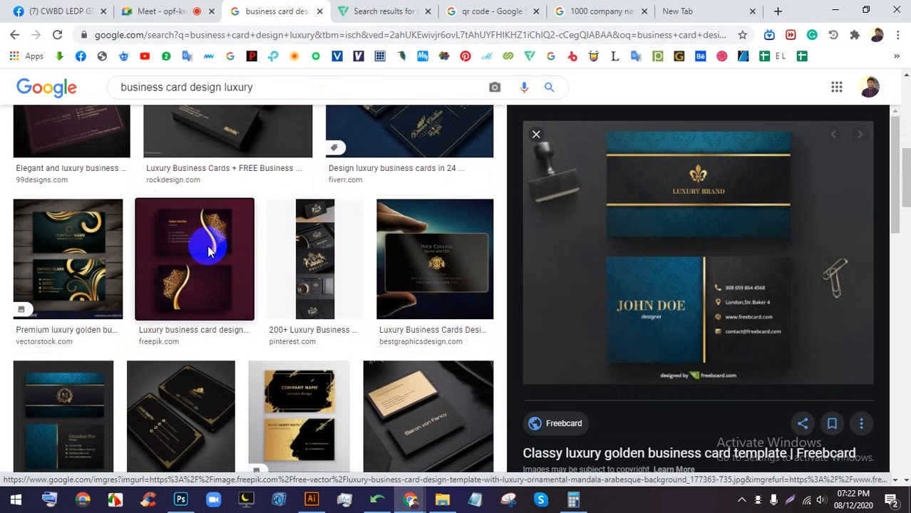
- Step through the maroon-and-gold, premium golden and gold-banded cards to the teal-and-gold VectorStock card
{"action": "left_click", "coordinate": [203, 245]}
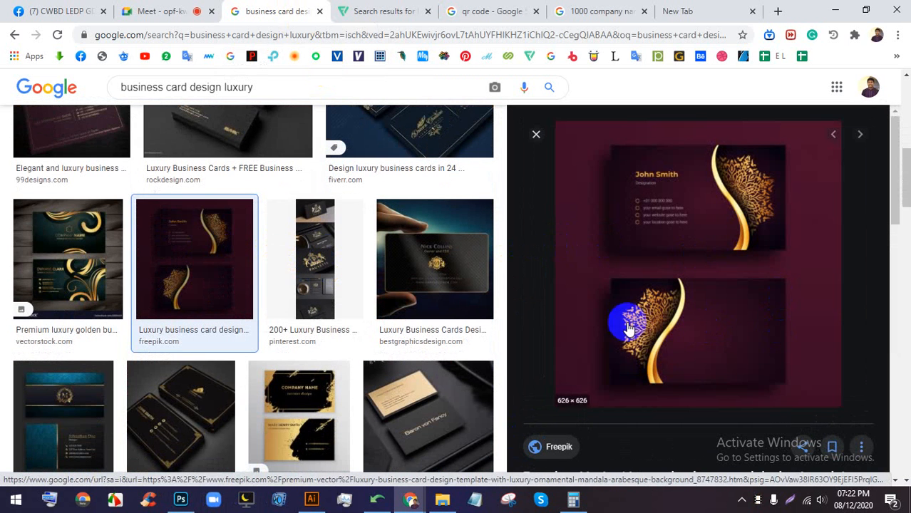
{"action": "left_click", "coordinate": [77, 235]}
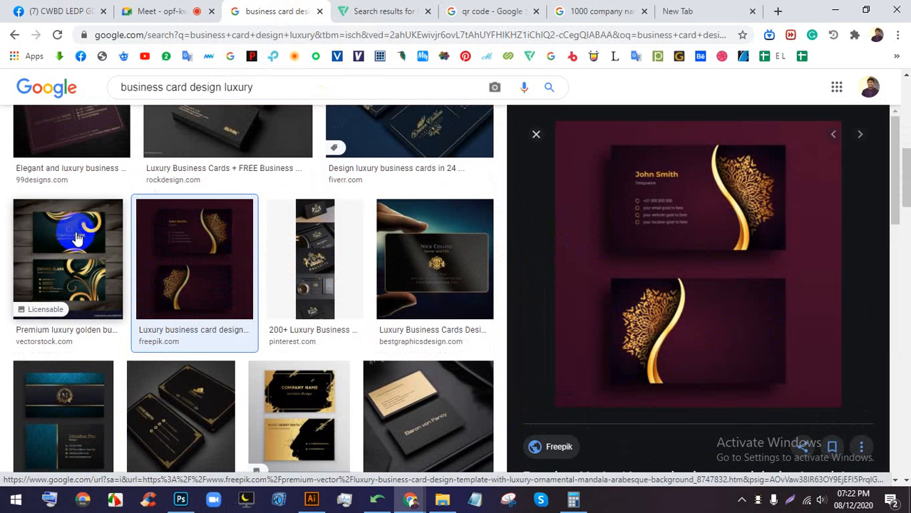
{"action": "scroll", "coordinate": [563, 290], "scroll_direction": "down", "scroll_amount": 5}
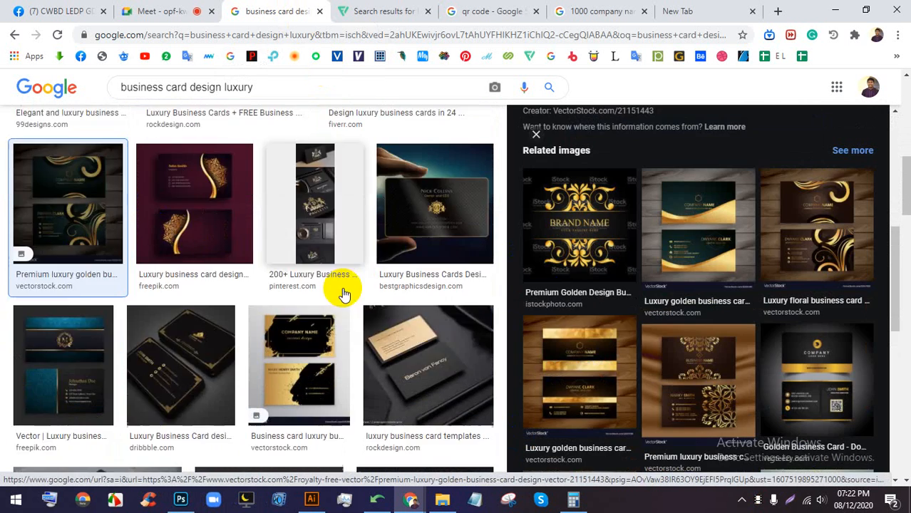
{"action": "scroll", "coordinate": [346, 295], "scroll_direction": "down", "scroll_amount": 5}
{"action": "left_click", "coordinate": [559, 366]}
{"action": "scroll", "coordinate": [778, 256], "scroll_direction": "down", "scroll_amount": 4}
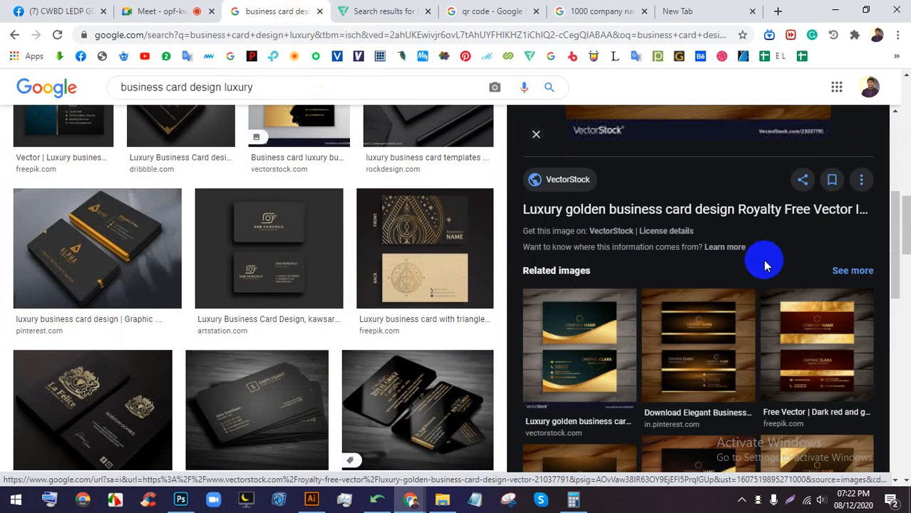
{"action": "left_click", "coordinate": [575, 339]}
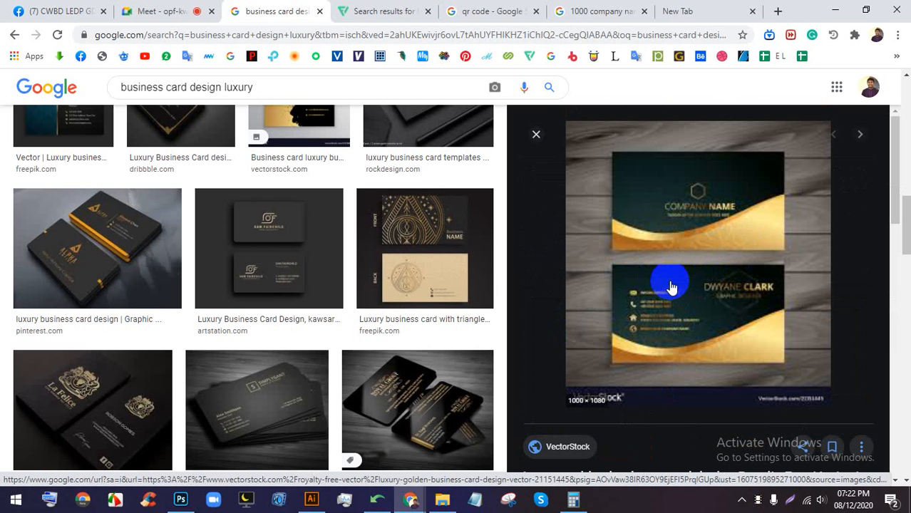
- Copy the previewed dark-and-gold VectorStock card image
{"action": "right_click", "coordinate": [683, 184]}
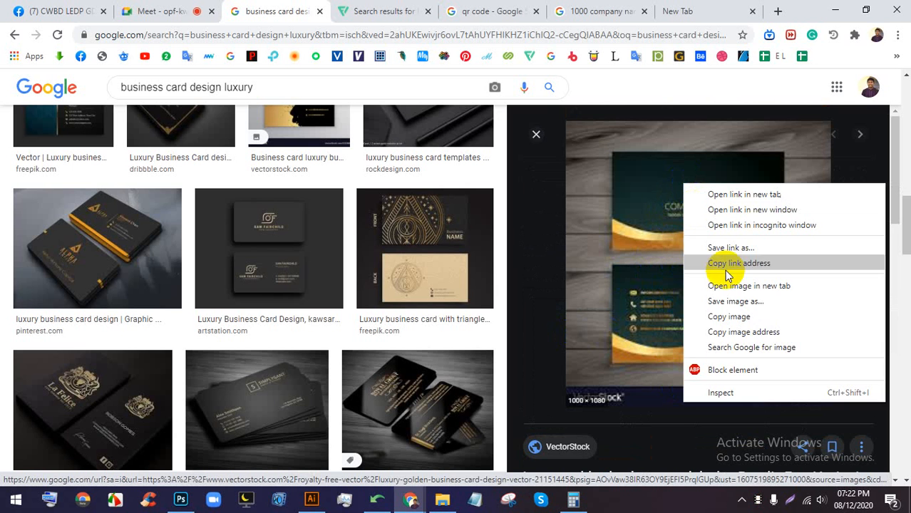
{"action": "left_click", "coordinate": [735, 314]}
{"action": "scroll", "coordinate": [553, 429], "scroll_direction": "down", "scroll_amount": 1}
{"action": "left_click", "coordinate": [645, 507]}
{"action": "scroll", "coordinate": [665, 286], "scroll_direction": "down", "scroll_amount": 5}
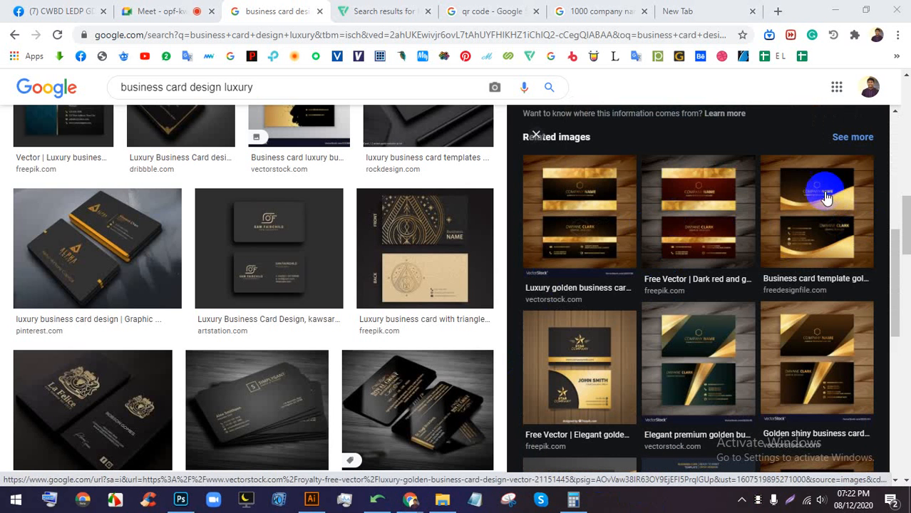
- Preview the Freepik 'Elegant golden business card' and save the image to disk
{"action": "left_click", "coordinate": [581, 368]}
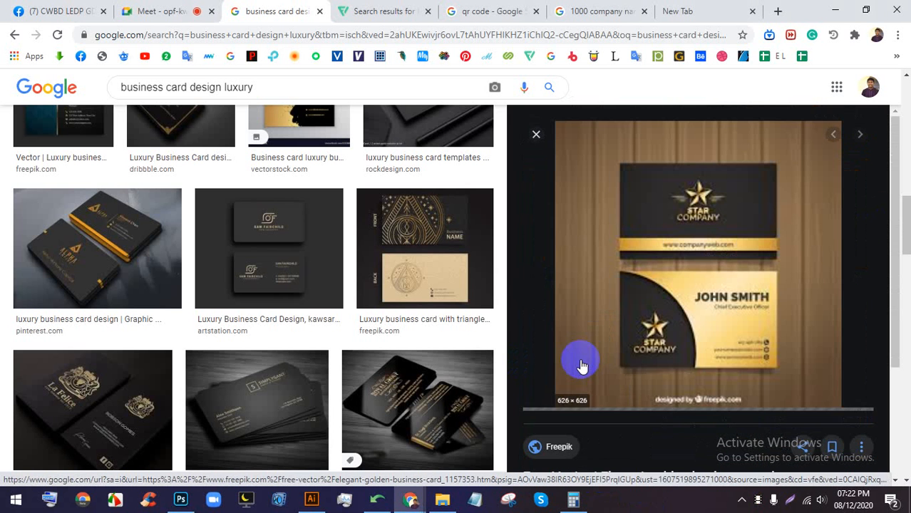
{"action": "right_click", "coordinate": [680, 164]}
{"action": "left_click", "coordinate": [170, 9]}
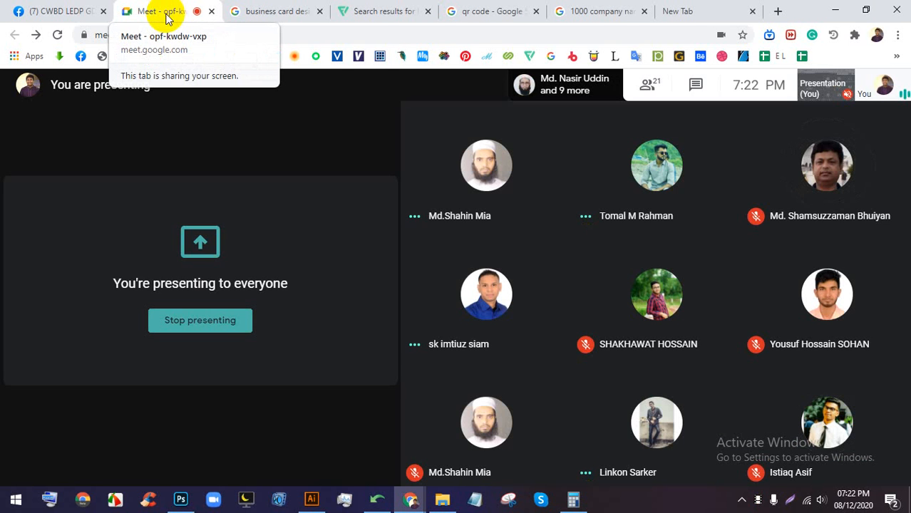
{"action": "left_click", "coordinate": [242, 12]}
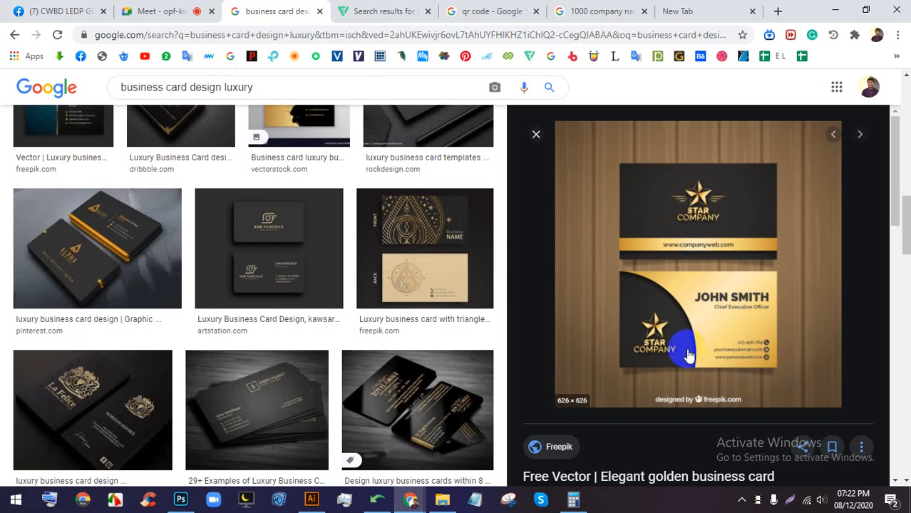
{"action": "right_click", "coordinate": [678, 210]}
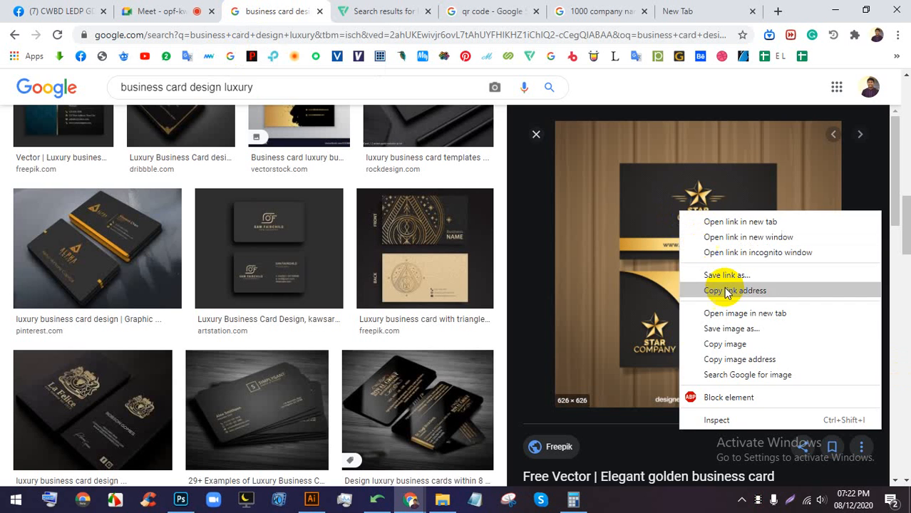
{"action": "left_click", "coordinate": [721, 341]}
{"action": "right_click", "coordinate": [695, 213]}
{"action": "left_click", "coordinate": [720, 329]}
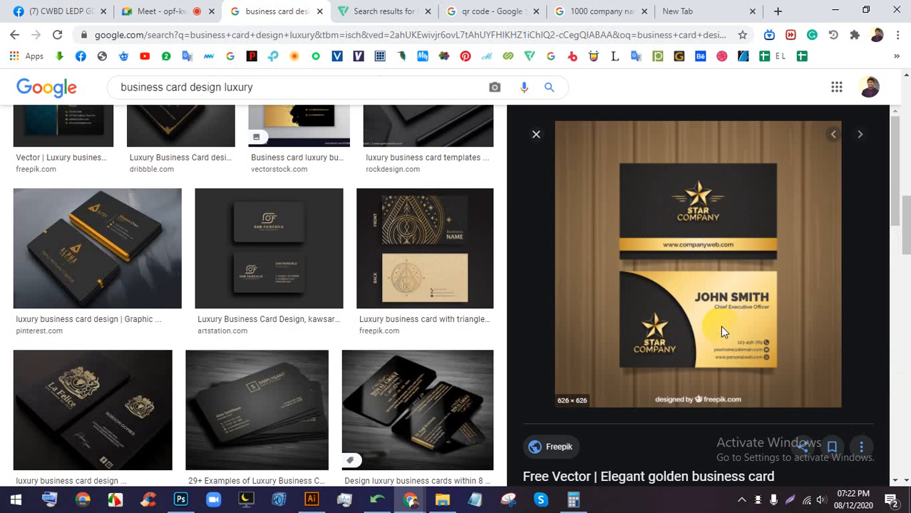
{"action": "key", "text": "Return"}
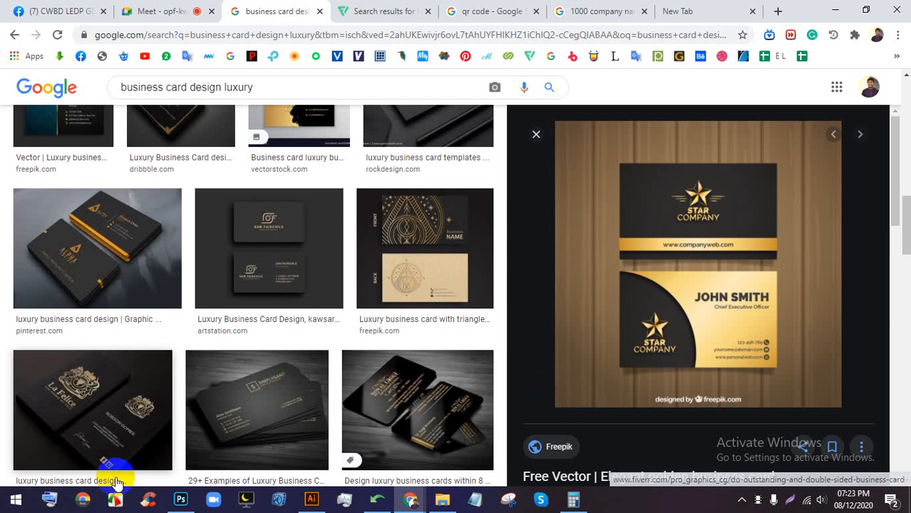
- Place the downloaded golden card image at the canvas upper left and embed it
{"action": "left_click_drag", "start_coordinate": [61, 468], "coordinate": [435, 378]}
{"action": "scroll", "coordinate": [428, 367], "scroll_direction": "down", "scroll_amount": 3}
{"action": "left_click_drag", "start_coordinate": [487, 412], "coordinate": [437, 417]}
{"action": "left_click_drag", "start_coordinate": [404, 404], "coordinate": [260, 223]}
{"action": "scroll", "coordinate": [184, 209], "scroll_direction": "up", "scroll_amount": 2}
{"action": "left_click_drag", "start_coordinate": [504, 186], "coordinate": [442, 295]}
{"action": "left_click", "coordinate": [225, 33]}
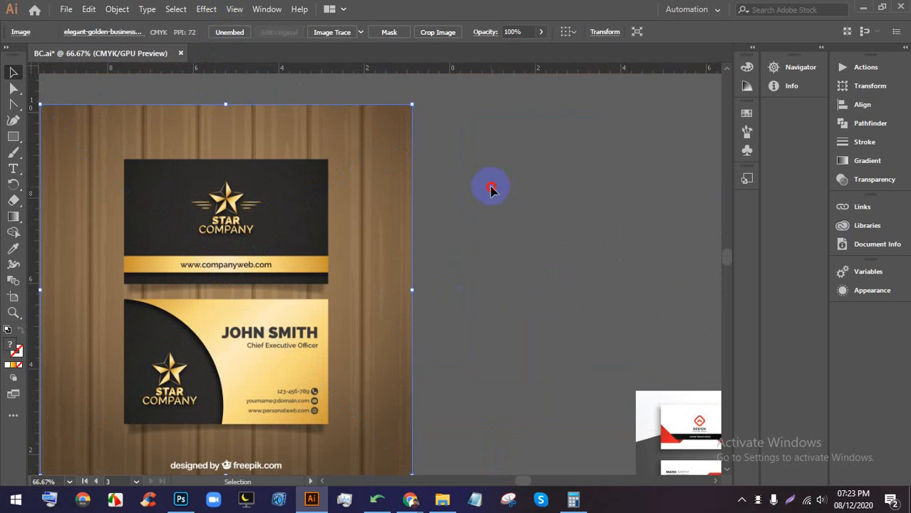
{"action": "left_click", "coordinate": [492, 189]}
{"action": "scroll", "coordinate": [399, 206], "scroll_direction": "down", "scroll_amount": 1}
{"action": "scroll", "coordinate": [411, 211], "scroll_direction": "up", "scroll_amount": 1}
{"action": "left_click_drag", "start_coordinate": [498, 260], "coordinate": [477, 250]}
- Draw a wide thin rectangle beside the card image and give it a gradient fill
{"action": "left_click", "coordinate": [12, 136]}
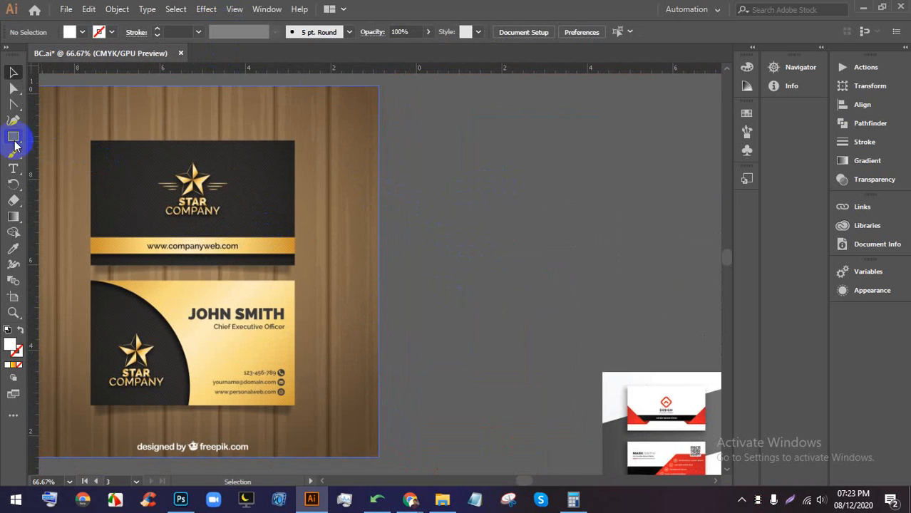
{"action": "left_click_drag", "start_coordinate": [400, 240], "coordinate": [602, 263]}
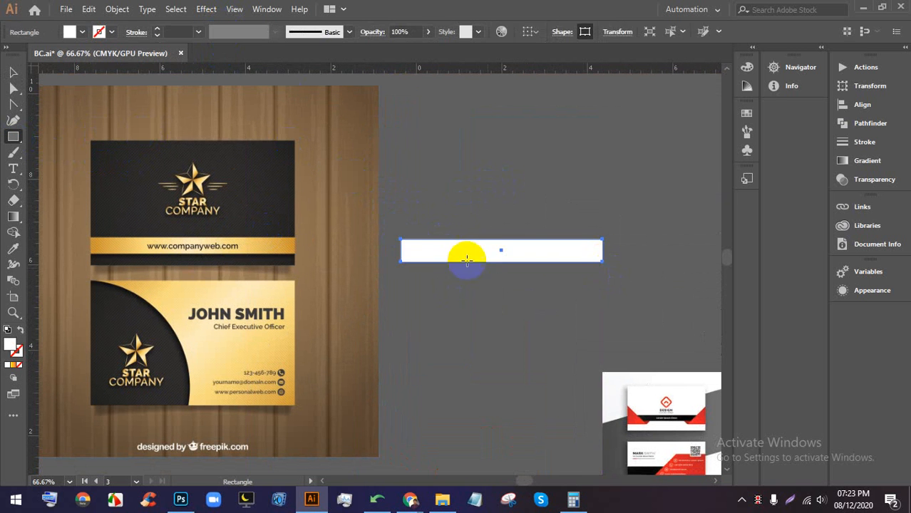
{"action": "left_click", "coordinate": [12, 367]}
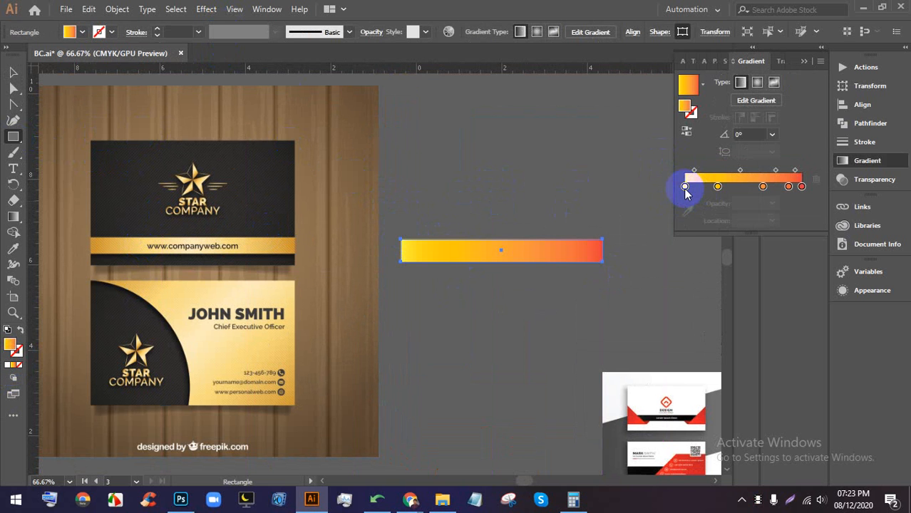
- Sample the card's gold for the left gradient stop and drag off the extra stops
{"action": "double_click", "coordinate": [685, 188]}
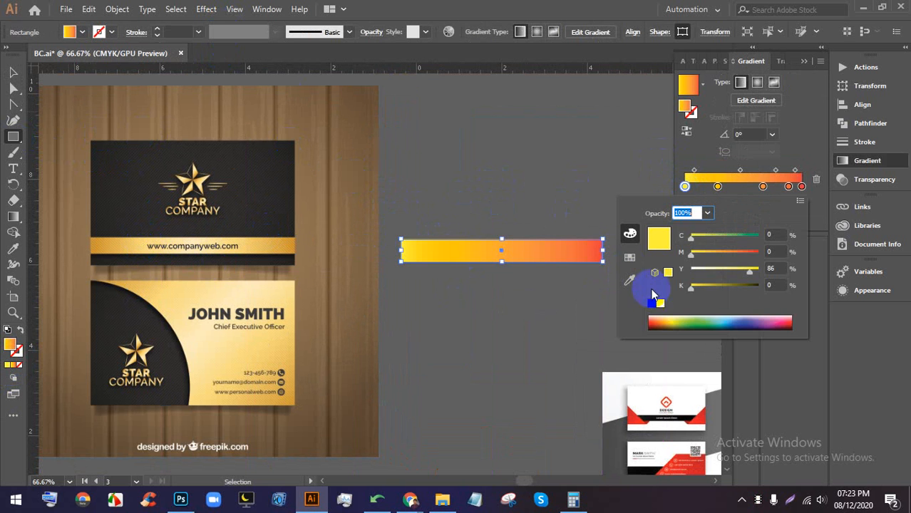
{"action": "left_click", "coordinate": [631, 281]}
{"action": "left_click", "coordinate": [104, 243]}
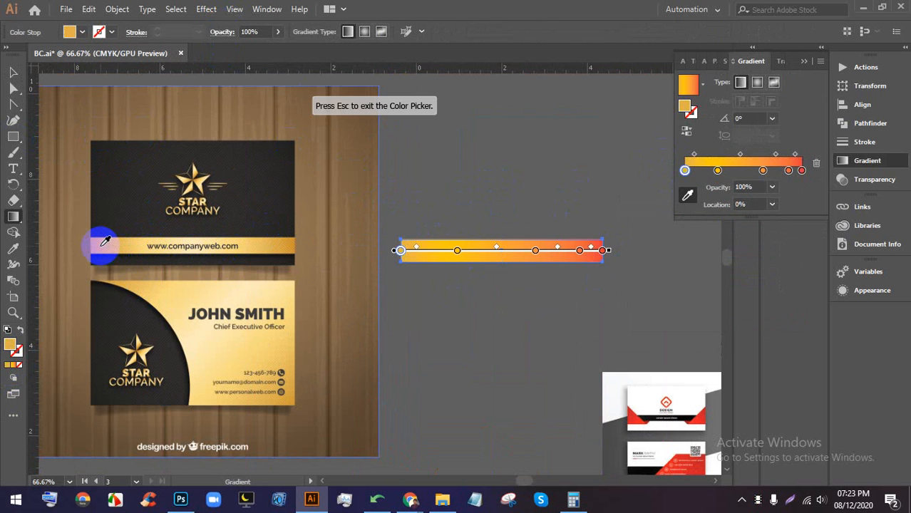
{"action": "left_click", "coordinate": [717, 171]}
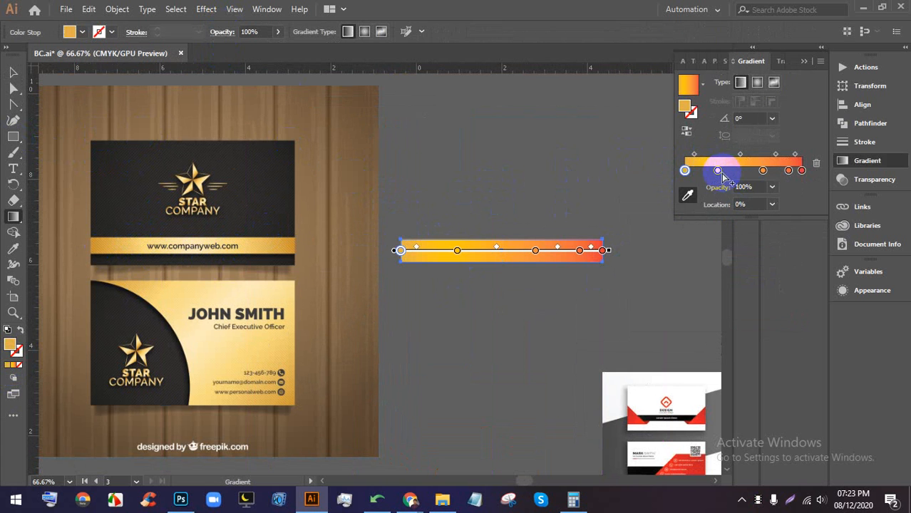
{"action": "left_click_drag", "start_coordinate": [720, 173], "coordinate": [726, 206]}
{"action": "left_click", "coordinate": [762, 172]}
{"action": "left_click", "coordinate": [789, 171]}
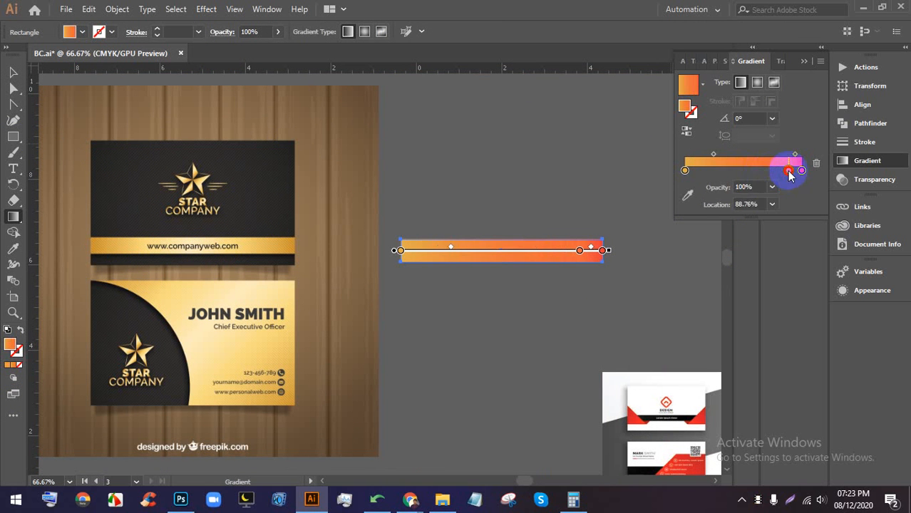
- Set the middle gradient stop to the card's pale cream and the right stop to its gold
{"action": "double_click", "coordinate": [750, 171]}
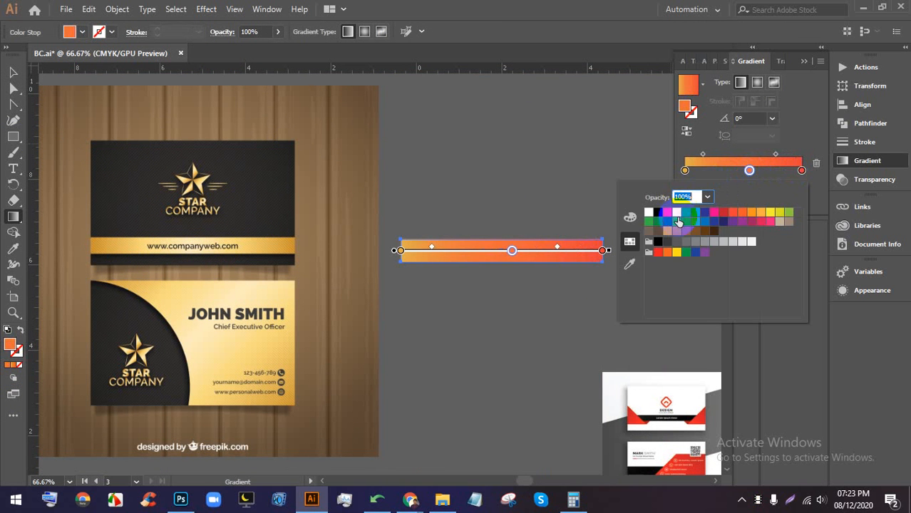
{"action": "left_click", "coordinate": [630, 265]}
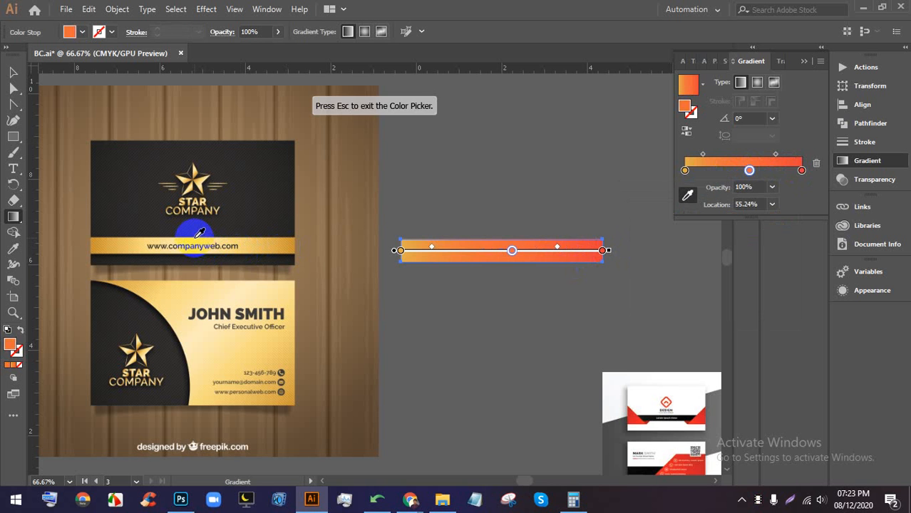
{"action": "left_click", "coordinate": [195, 240]}
{"action": "left_click", "coordinate": [789, 146]}
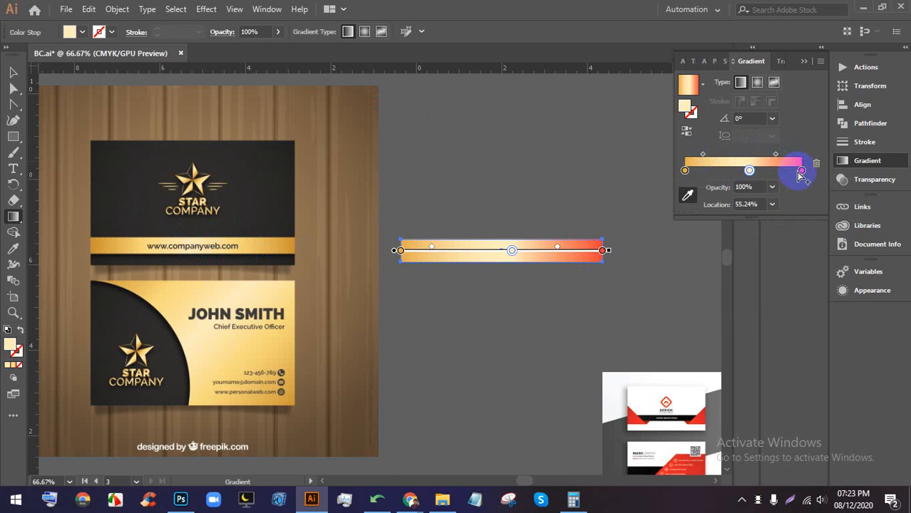
{"action": "double_click", "coordinate": [801, 171]}
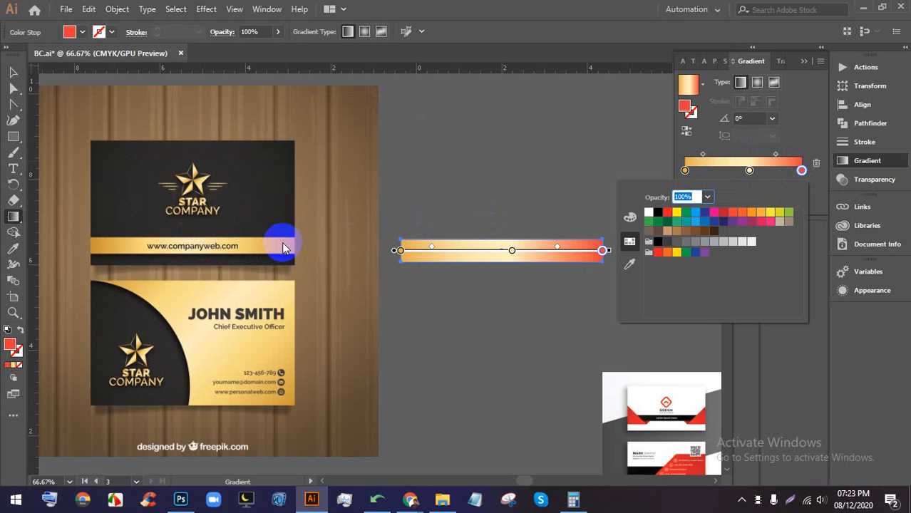
{"action": "left_click", "coordinate": [631, 263]}
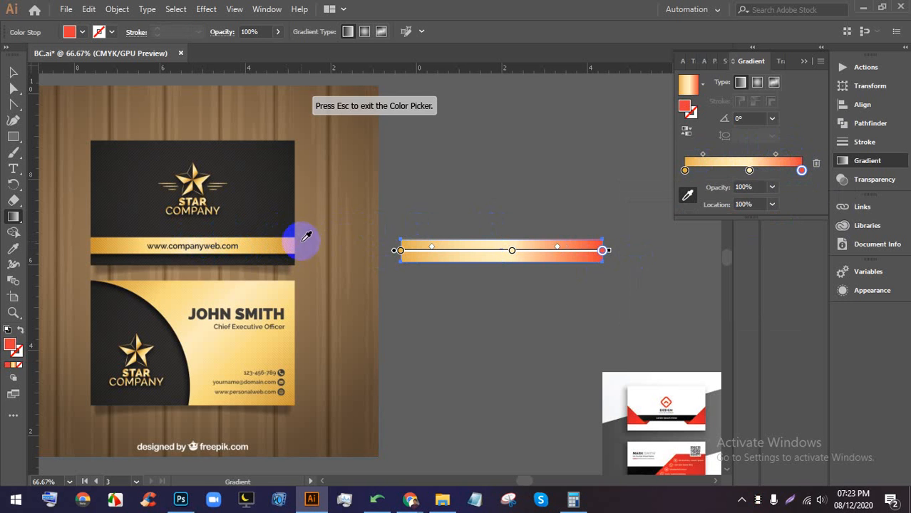
{"action": "left_click", "coordinate": [292, 244]}
- Widen the gradient bar slightly by extending its left and right edges
{"action": "left_click", "coordinate": [12, 71]}
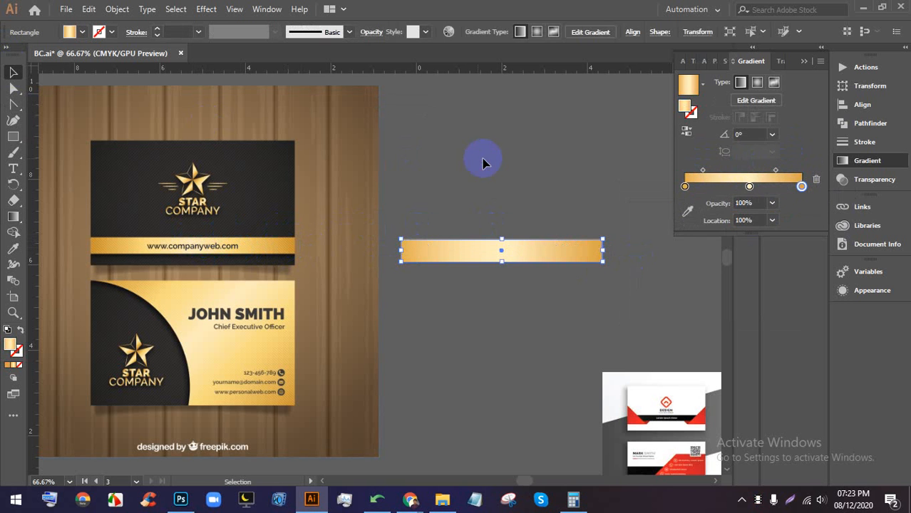
{"action": "left_click", "coordinate": [524, 173]}
{"action": "left_click", "coordinate": [496, 260]}
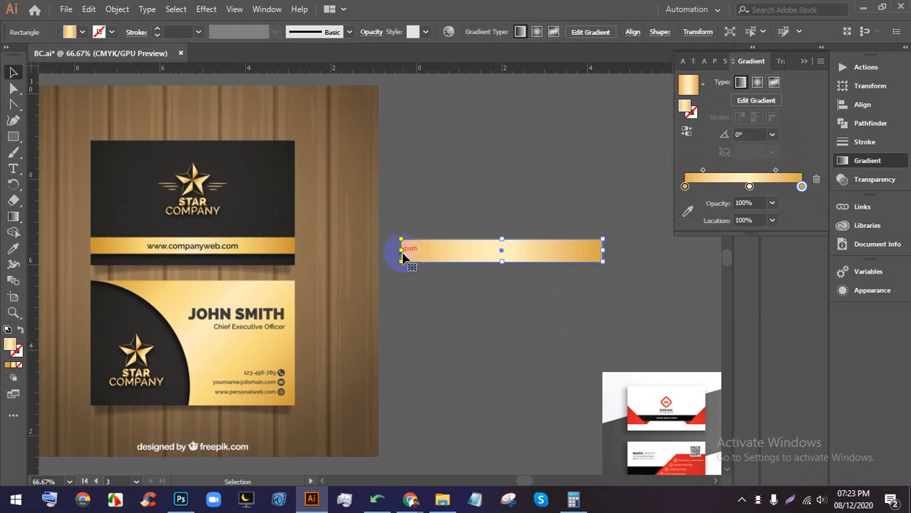
{"action": "left_click_drag", "start_coordinate": [394, 250], "coordinate": [393, 250]}
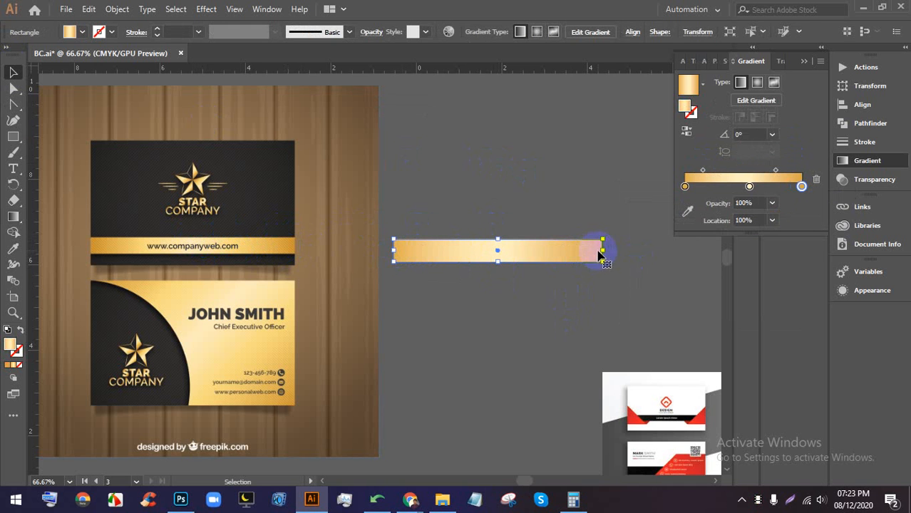
{"action": "left_click_drag", "start_coordinate": [603, 251], "coordinate": [617, 251]}
{"action": "left_click", "coordinate": [687, 278]}
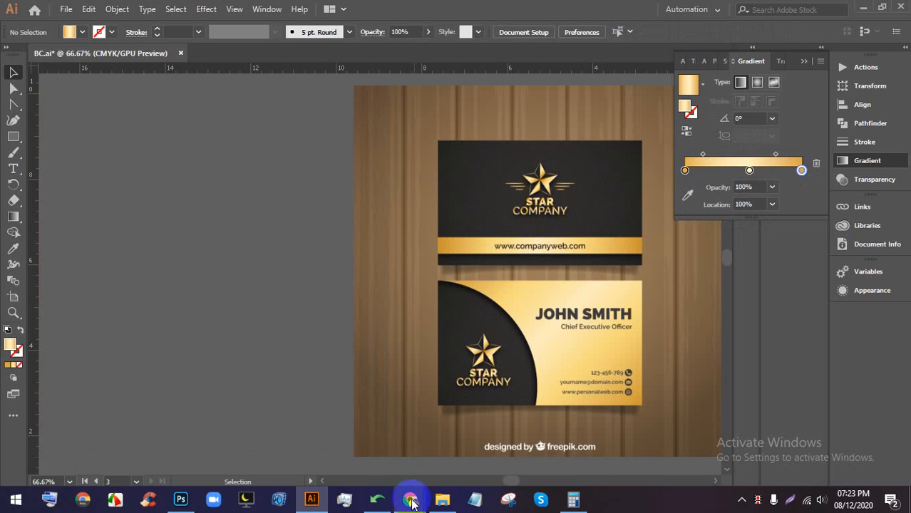
- Back in the image search, preview the related golden wavy business card image
{"action": "left_click", "coordinate": [411, 499]}
{"action": "left_click", "coordinate": [335, 441]}
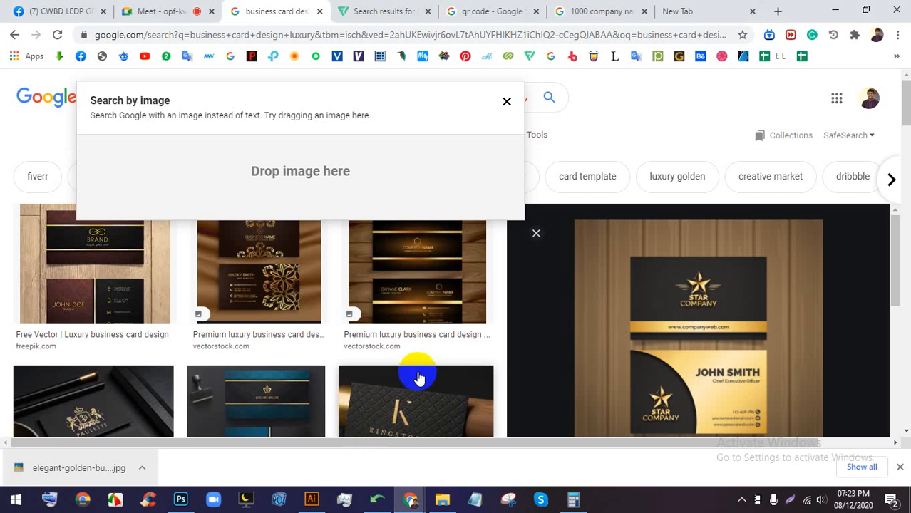
{"action": "scroll", "coordinate": [422, 320], "scroll_direction": "up", "scroll_amount": 3}
{"action": "left_click", "coordinate": [400, 287]}
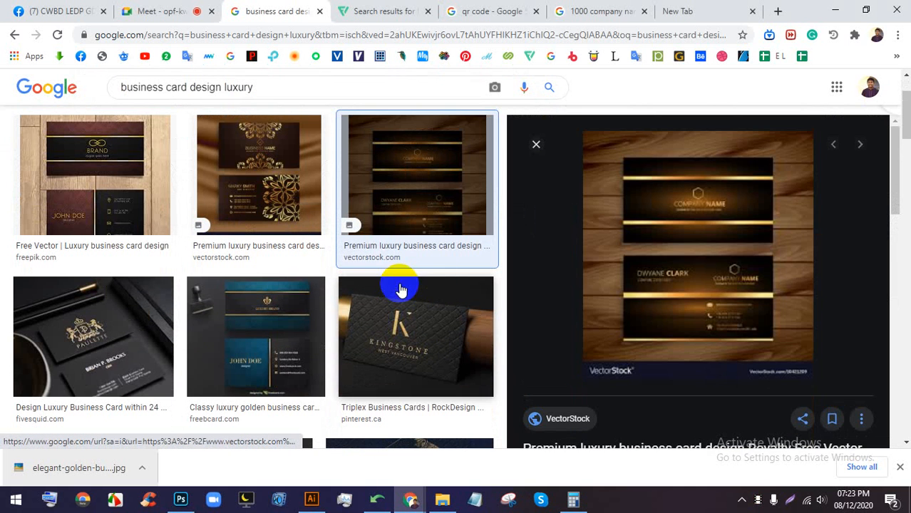
{"action": "scroll", "coordinate": [703, 357], "scroll_direction": "down", "scroll_amount": 5}
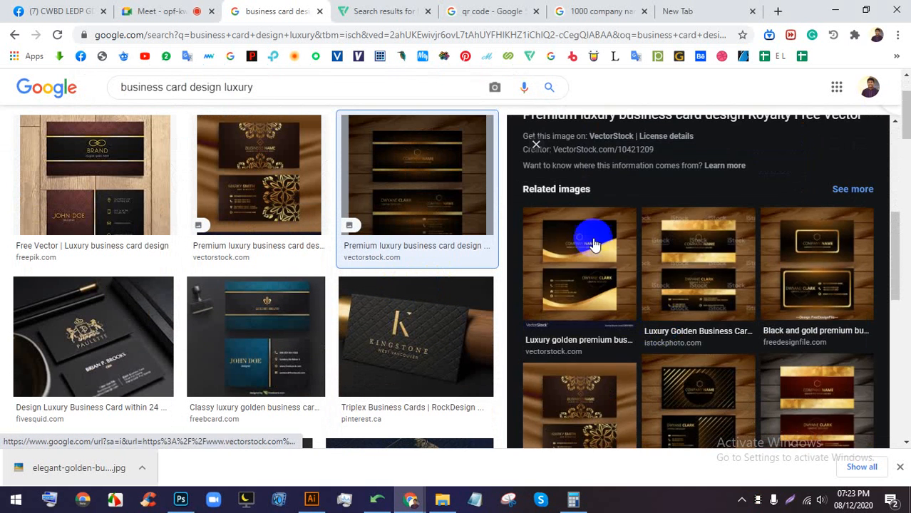
{"action": "left_click", "coordinate": [592, 242]}
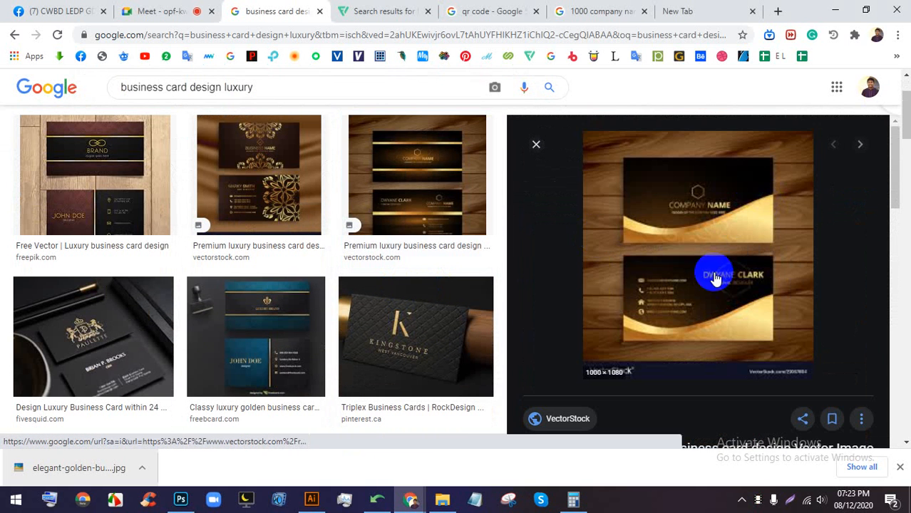
- Save the wavy card image and drag the download into the BC.ai document
{"action": "right_click", "coordinate": [668, 209]}
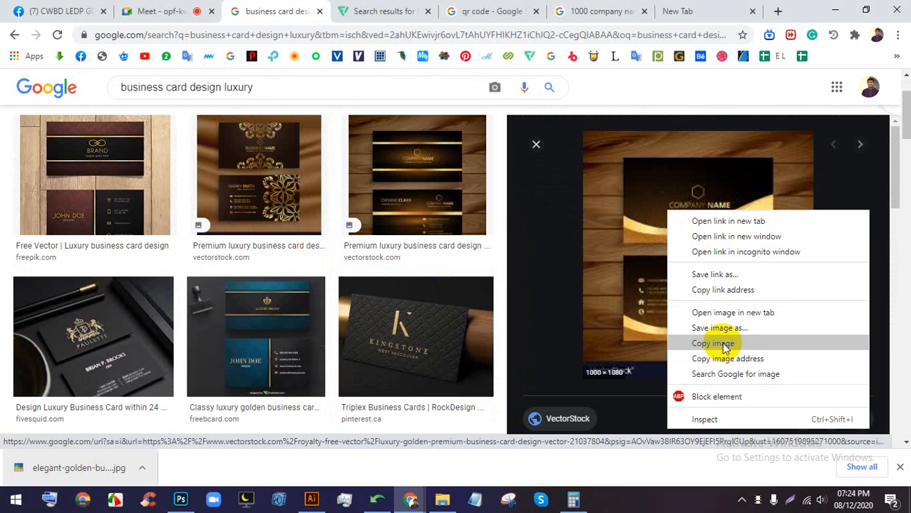
{"action": "left_click", "coordinate": [719, 328]}
{"action": "key", "text": "Return"}
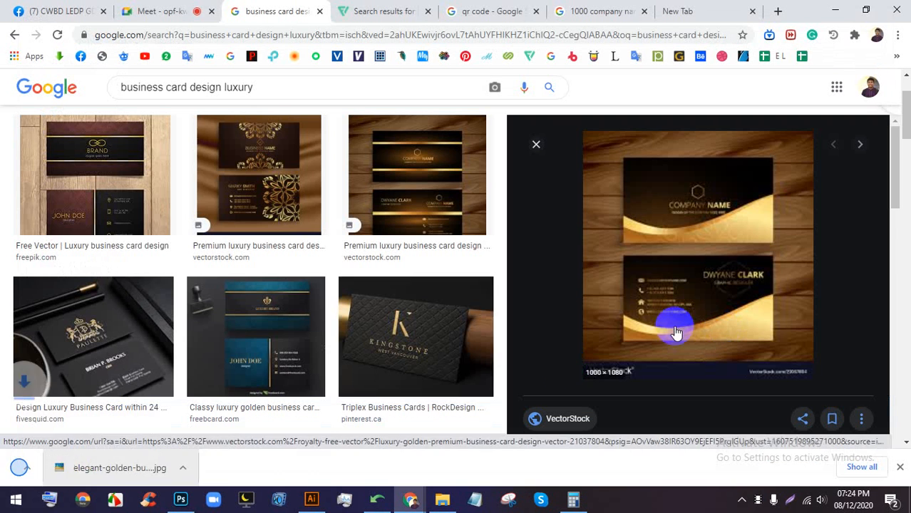
{"action": "left_click_drag", "start_coordinate": [67, 468], "coordinate": [322, 258]}
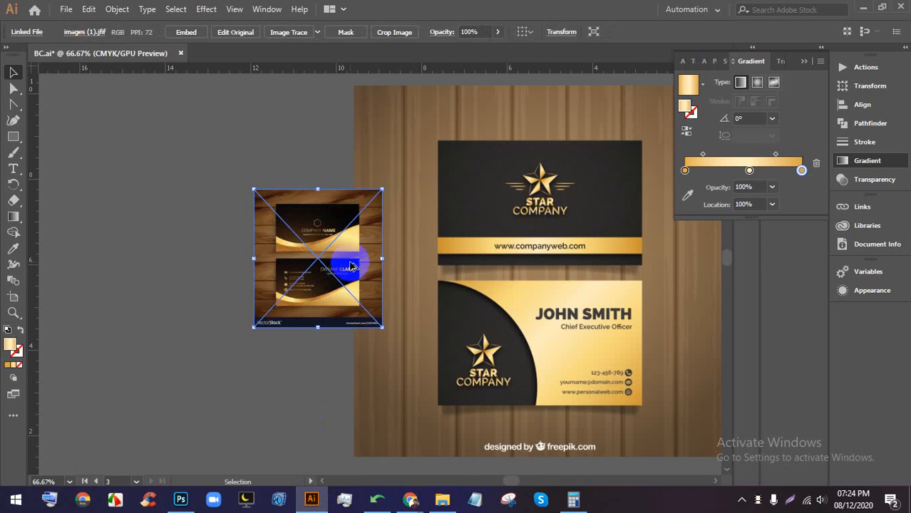
- Drag the placed wave card image beside the wooden card
{"action": "scroll", "coordinate": [350, 265], "scroll_direction": "down", "scroll_amount": 2}
{"action": "left_click_drag", "start_coordinate": [509, 285], "coordinate": [426, 240]}
{"action": "scroll", "coordinate": [403, 282], "scroll_direction": "up", "scroll_amount": 4}
{"action": "left_click_drag", "start_coordinate": [374, 335], "coordinate": [499, 313]}
{"action": "mouse_move", "coordinate": [410, 499]}
{"action": "left_click", "coordinate": [366, 459]}
{"action": "left_click", "coordinate": [171, 11]}
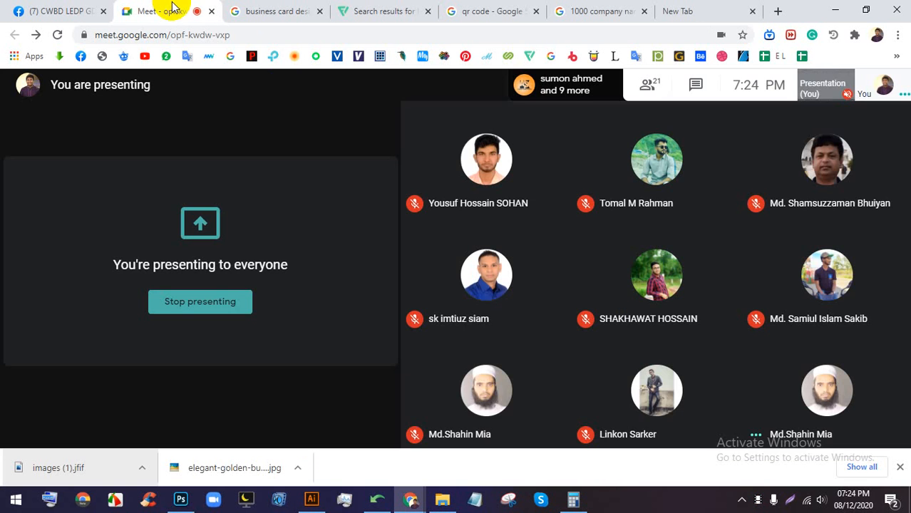
{"action": "left_click", "coordinate": [313, 501]}
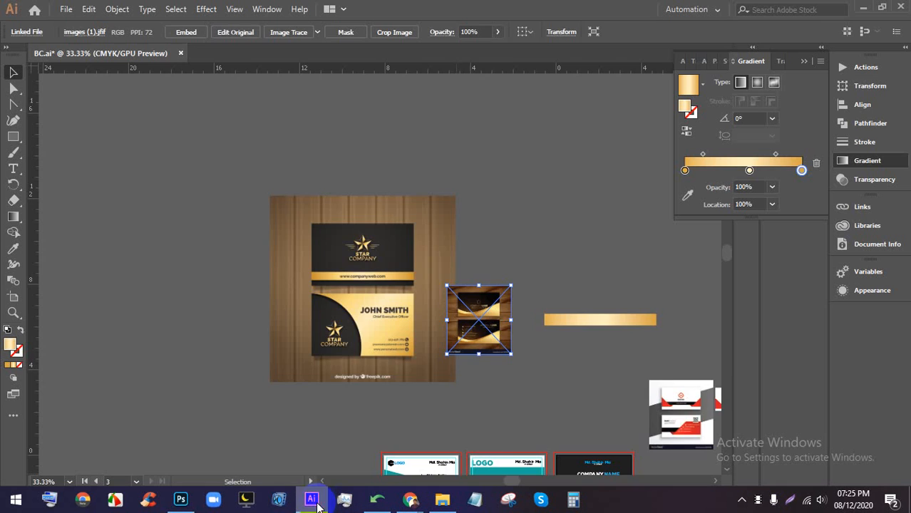
- Shift the wave card reference image up, then right and down to its final spot
{"action": "left_click", "coordinate": [497, 278]}
{"action": "scroll", "coordinate": [512, 242], "scroll_direction": "up", "scroll_amount": 2}
{"action": "left_click_drag", "start_coordinate": [452, 406], "coordinate": [479, 246]}
{"action": "scroll", "coordinate": [468, 201], "scroll_direction": "up", "scroll_amount": 3}
{"action": "left_click_drag", "start_coordinate": [515, 208], "coordinate": [551, 305]}
{"action": "scroll", "coordinate": [543, 270], "scroll_direction": "down", "scroll_amount": 2}
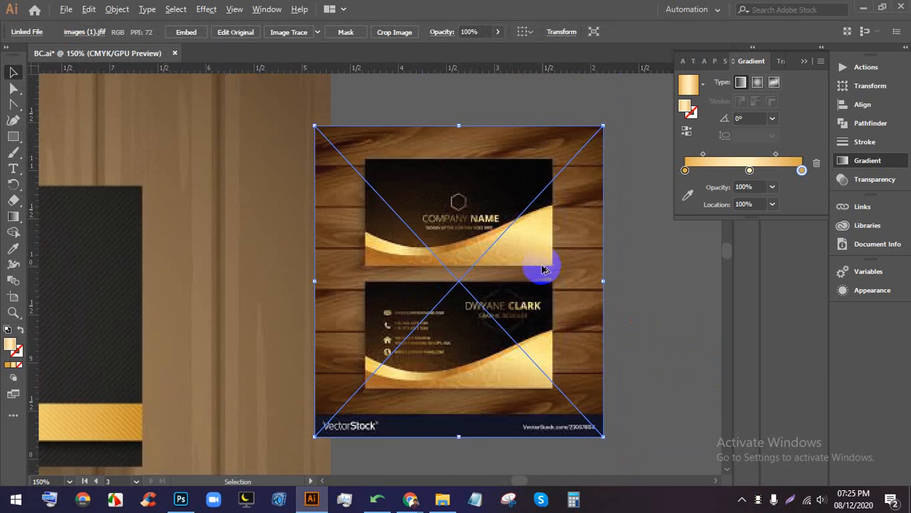
{"action": "left_click_drag", "start_coordinate": [613, 282], "coordinate": [363, 238]}
- Embed the wave card image and draw a card-sized gold-gradient rectangle to its right
{"action": "scroll", "coordinate": [286, 220], "scroll_direction": "up", "scroll_amount": 2}
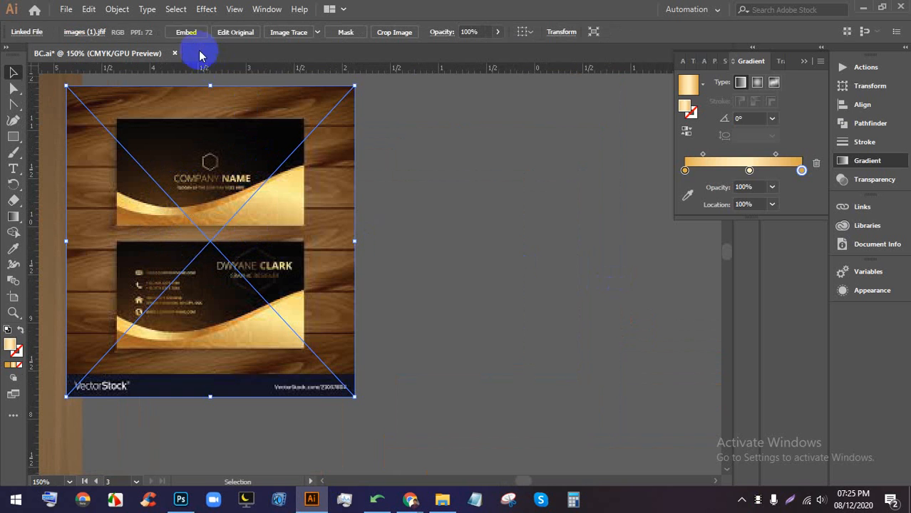
{"action": "left_click_drag", "start_coordinate": [219, 212], "coordinate": [249, 223]}
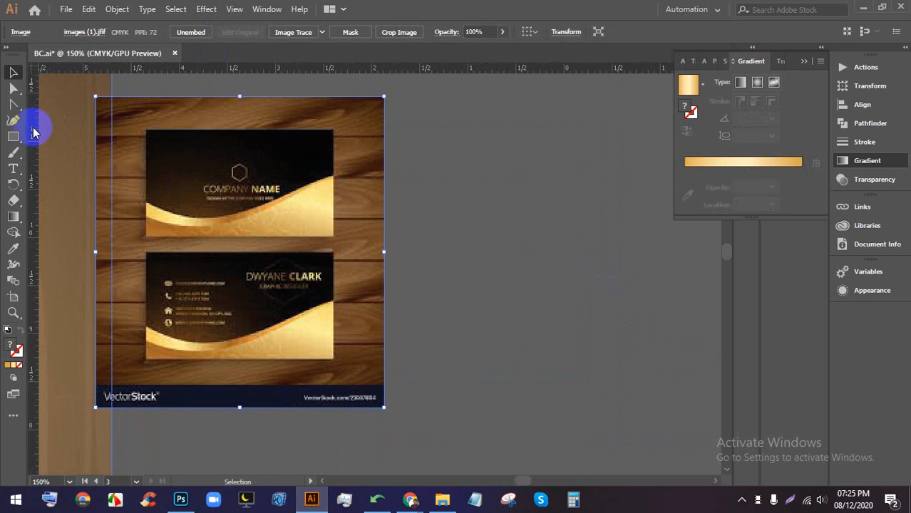
{"action": "left_click", "coordinate": [16, 138]}
{"action": "mouse_move", "coordinate": [407, 129]}
{"action": "left_mouse_down"}
{"action": "mouse_move", "coordinate": [577, 220]}
{"action": "mouse_move", "coordinate": [591, 245]}
{"action": "mouse_move", "coordinate": [605, 241]}
{"action": "left_mouse_up"}
- Replace the card-sized rectangle's gold gradient fill with the solid black swatch
{"action": "left_click", "coordinate": [13, 72]}
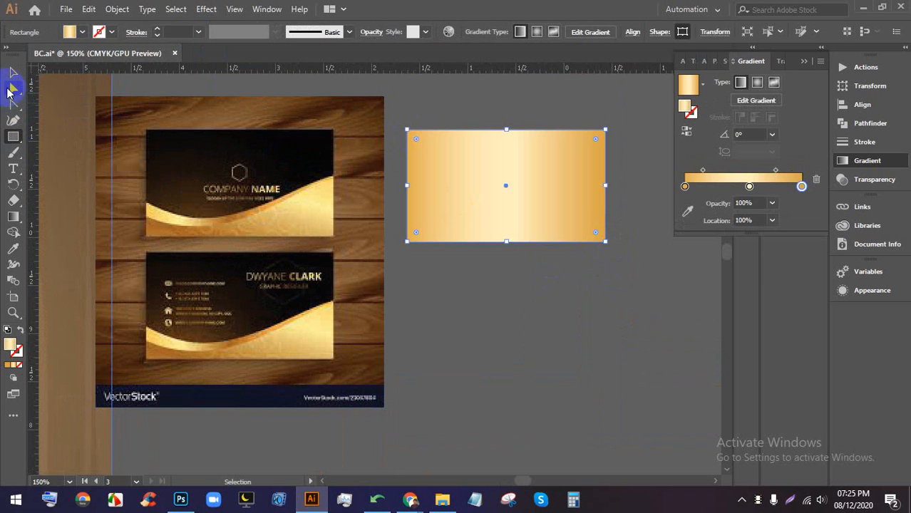
{"action": "left_click", "coordinate": [179, 152]}
{"action": "scroll", "coordinate": [525, 199], "scroll_direction": "up", "scroll_amount": 3}
{"action": "scroll", "coordinate": [524, 199], "scroll_direction": "down", "scroll_amount": 3}
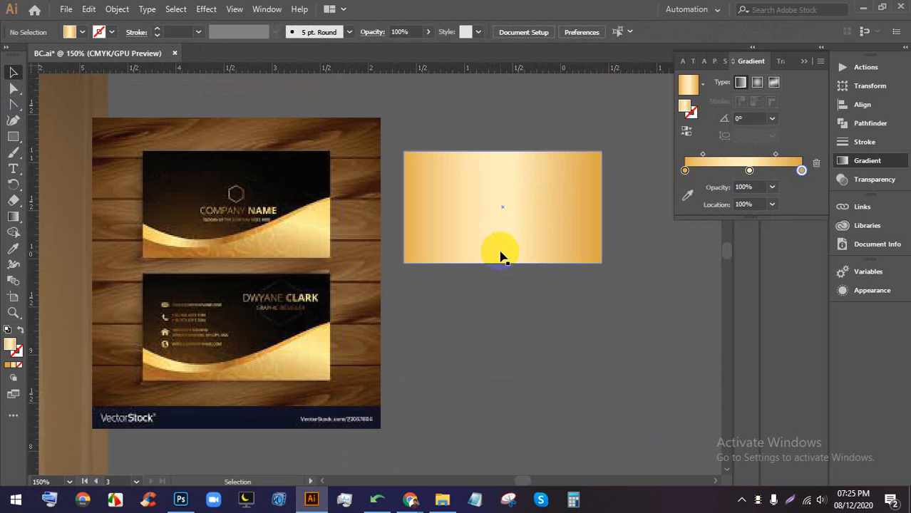
{"action": "scroll", "coordinate": [501, 255], "scroll_direction": "up", "scroll_amount": 1}
{"action": "scroll", "coordinate": [470, 250], "scroll_direction": "down", "scroll_amount": 1}
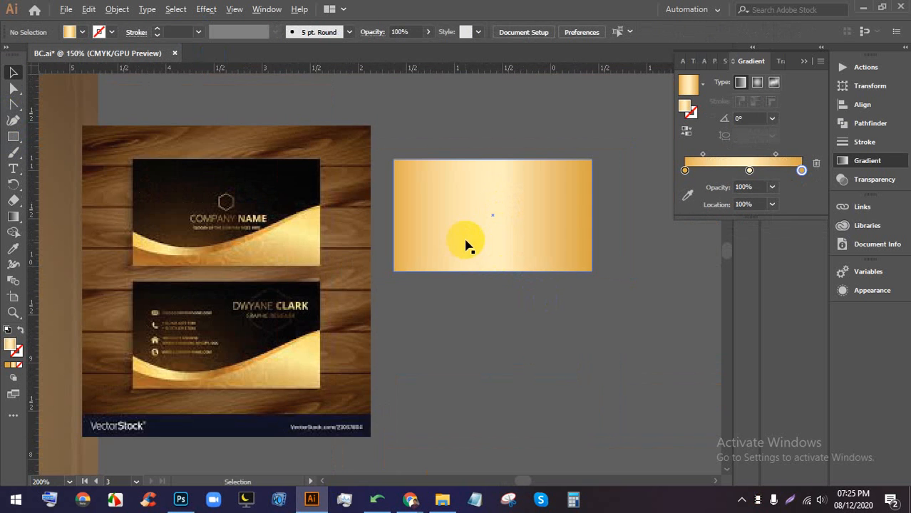
{"action": "left_click", "coordinate": [138, 175]}
{"action": "left_click", "coordinate": [81, 32]}
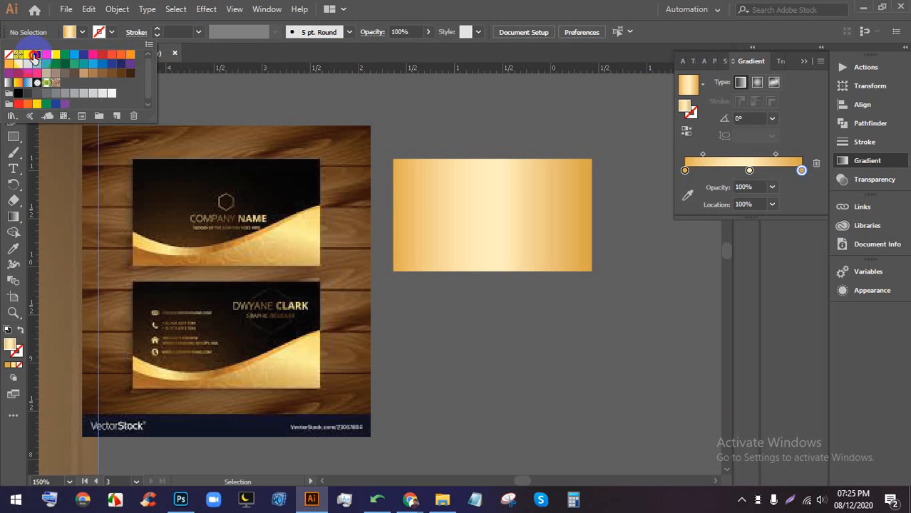
{"action": "left_click", "coordinate": [446, 120]}
{"action": "left_click", "coordinate": [460, 167]}
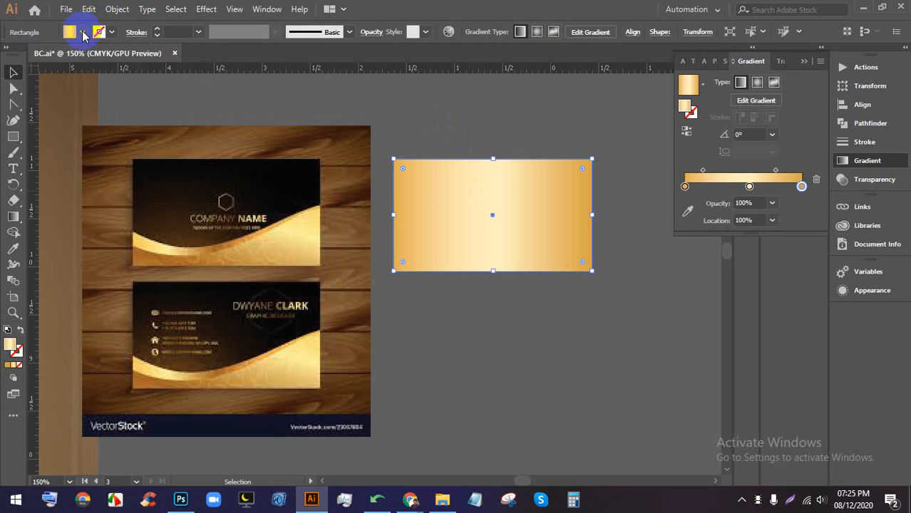
{"action": "left_click", "coordinate": [82, 32]}
{"action": "left_click", "coordinate": [33, 56]}
{"action": "left_click", "coordinate": [386, 112]}
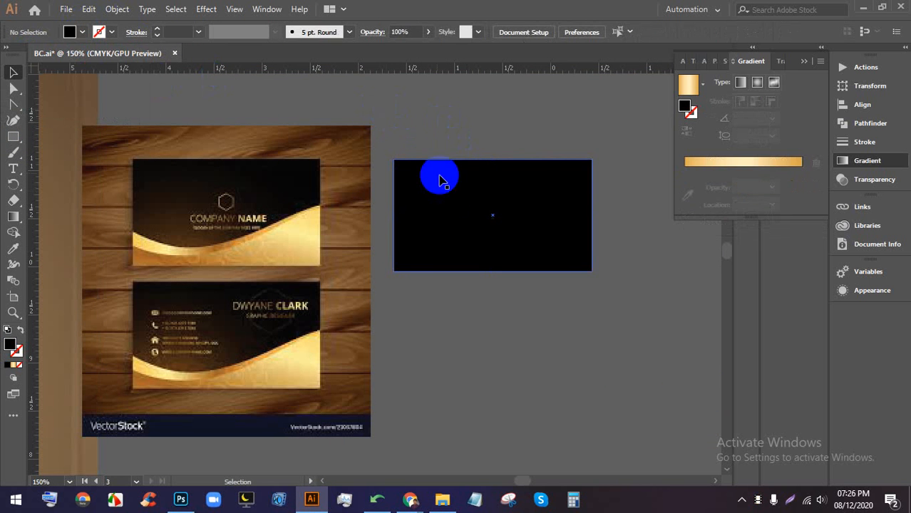
{"action": "scroll", "coordinate": [540, 184], "scroll_direction": "up", "scroll_amount": 1}
{"action": "scroll", "coordinate": [560, 215], "scroll_direction": "up", "scroll_amount": 2}
{"action": "scroll", "coordinate": [474, 241], "scroll_direction": "left", "scroll_amount": 1}
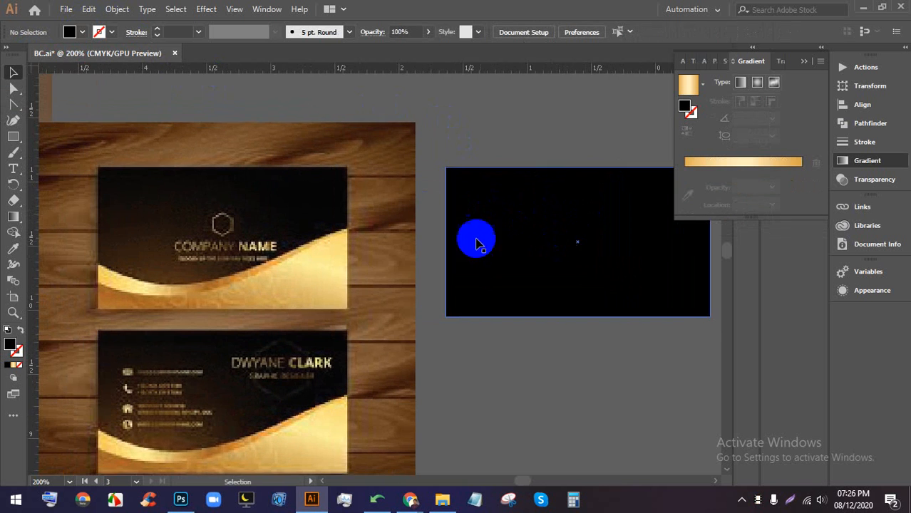
{"action": "scroll", "coordinate": [129, 292], "scroll_direction": "up", "scroll_amount": 1}
{"action": "scroll", "coordinate": [110, 275], "scroll_direction": "up", "scroll_amount": 1}
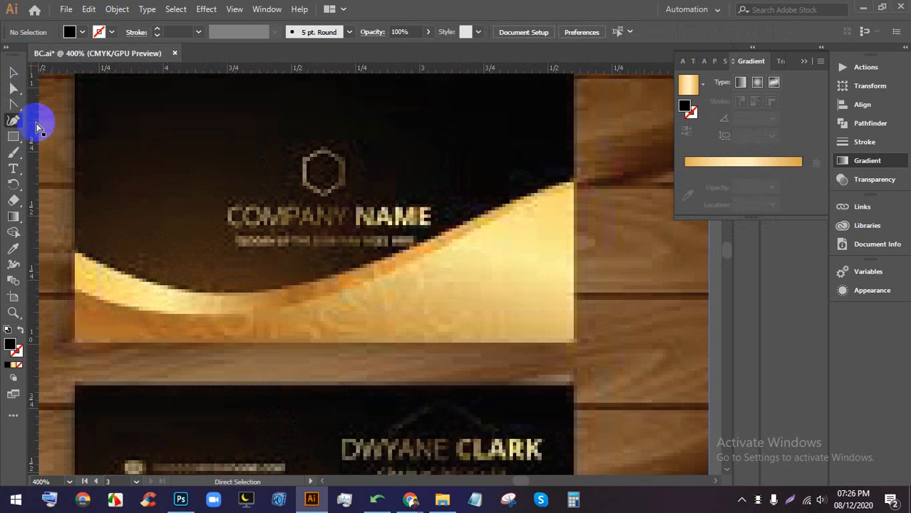
- With the Pen tool, trace curved anchors along the wave's top edge from the card's left to right edge
{"action": "left_click", "coordinate": [15, 108]}
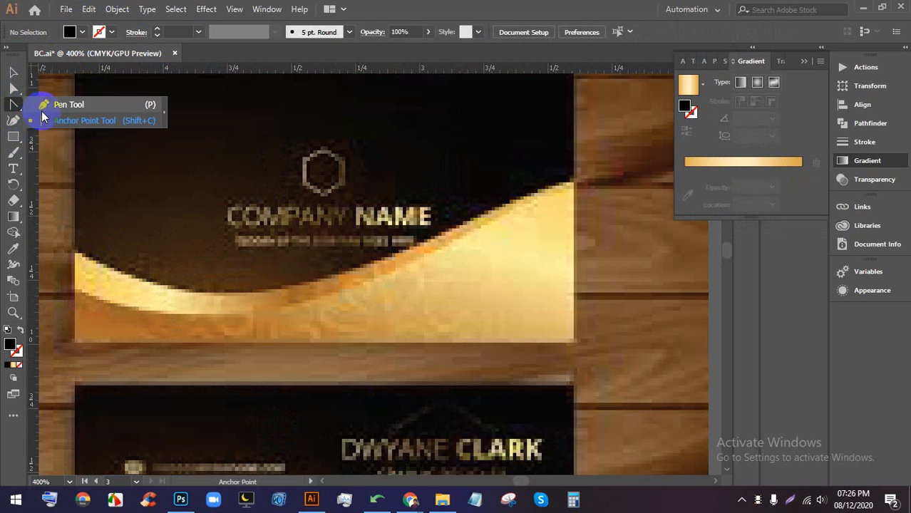
{"action": "left_click", "coordinate": [72, 253]}
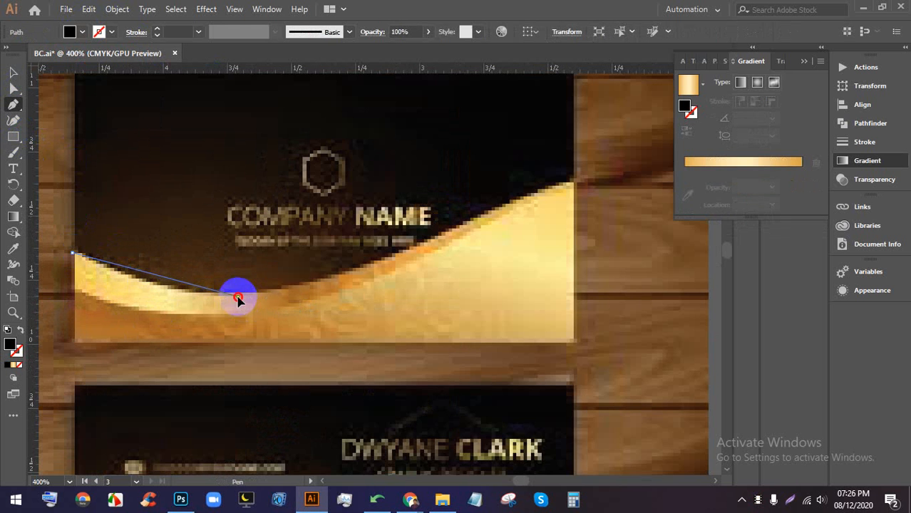
{"action": "left_click_drag", "start_coordinate": [238, 297], "coordinate": [420, 249]}
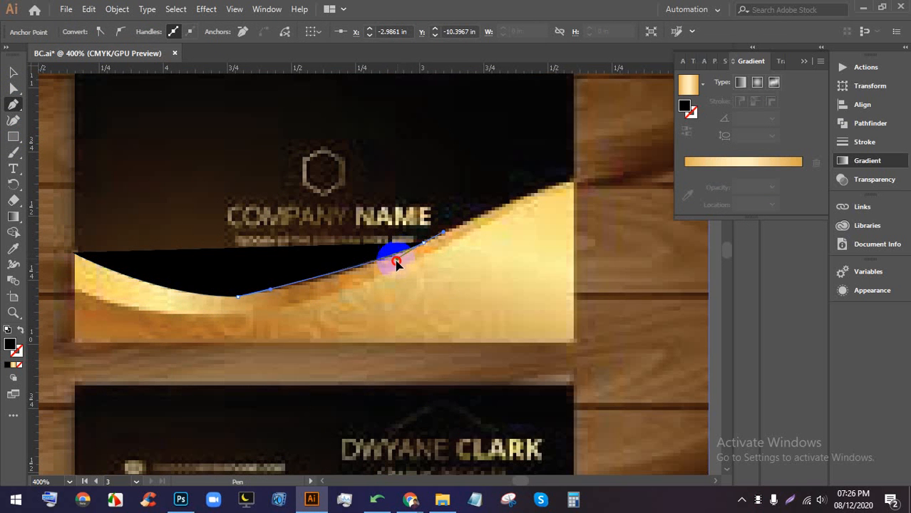
{"action": "left_click_drag", "start_coordinate": [374, 272], "coordinate": [325, 286]}
{"action": "scroll", "coordinate": [276, 271], "scroll_direction": "down", "scroll_amount": 2}
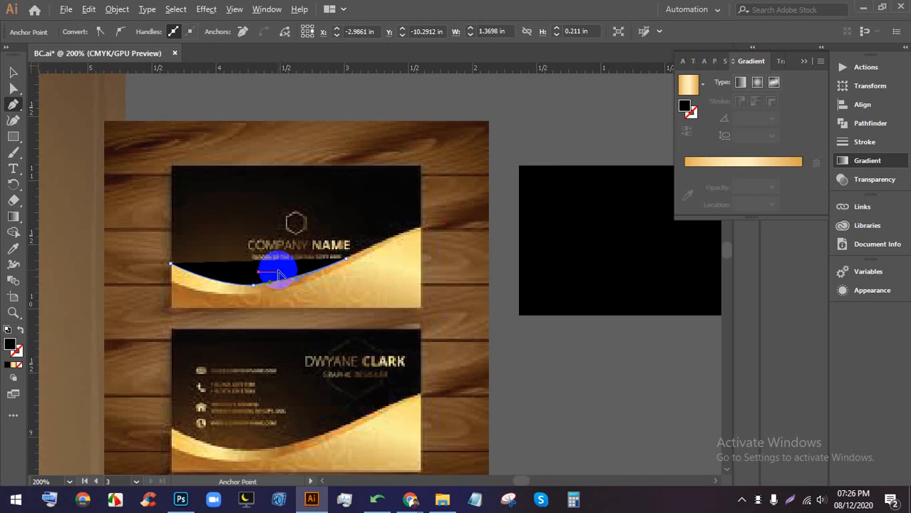
{"action": "scroll", "coordinate": [432, 218], "scroll_direction": "up", "scroll_amount": 3}
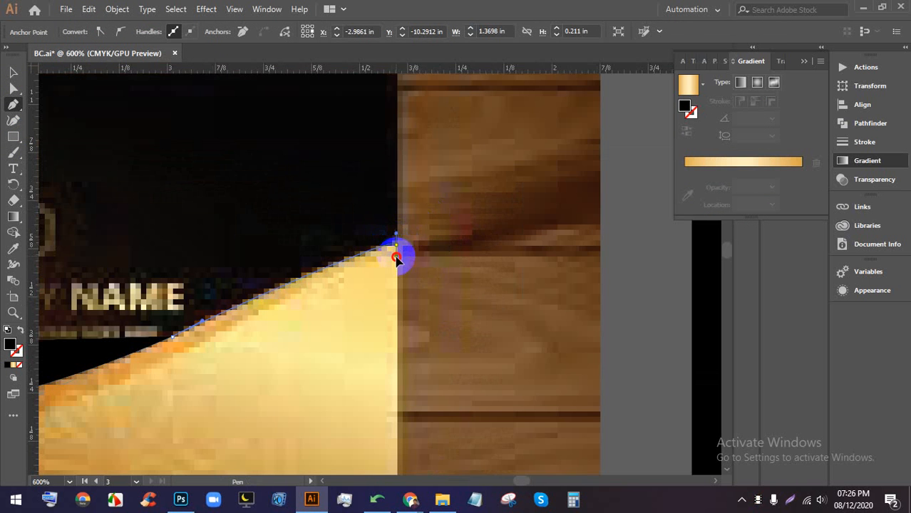
{"action": "left_click_drag", "start_coordinate": [396, 266], "coordinate": [358, 243]}
{"action": "scroll", "coordinate": [409, 251], "scroll_direction": "up", "scroll_amount": 4}
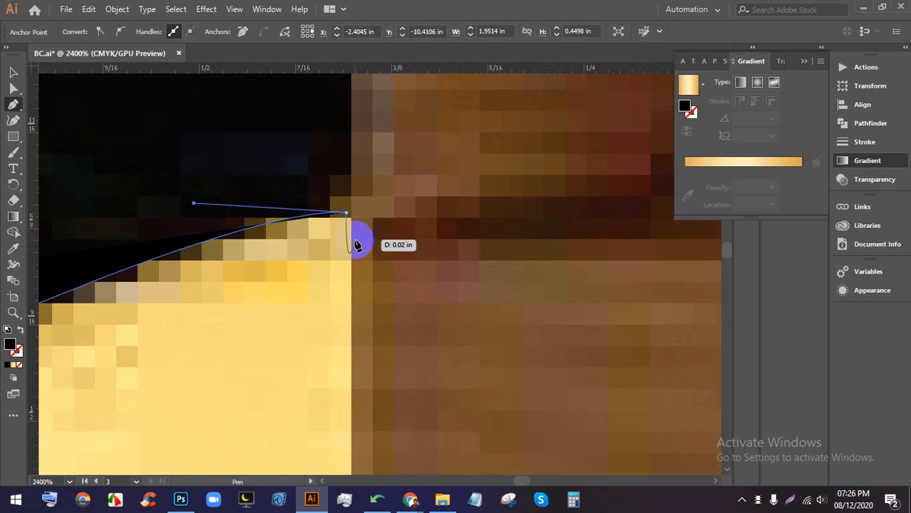
{"action": "left_click", "coordinate": [346, 212]}
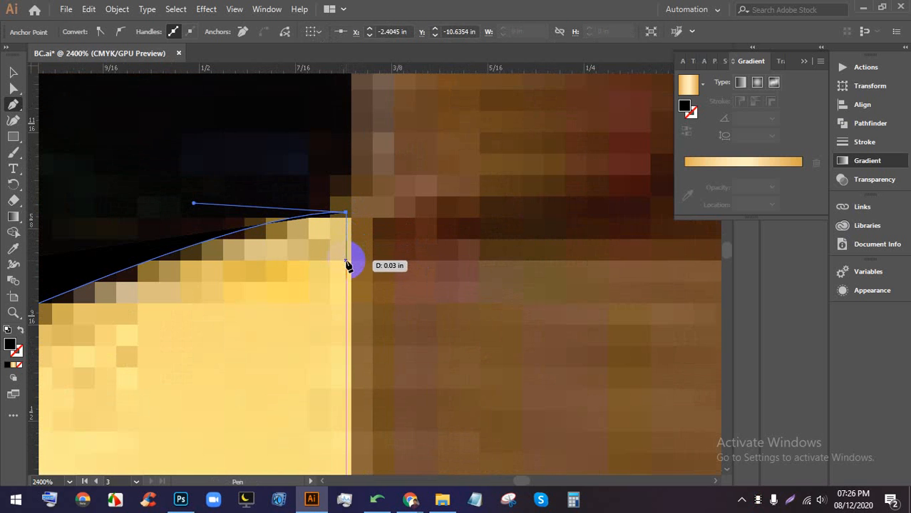
{"action": "scroll", "coordinate": [356, 249], "scroll_direction": "down", "scroll_amount": 6}
{"action": "scroll", "coordinate": [228, 317], "scroll_direction": "up", "scroll_amount": 4}
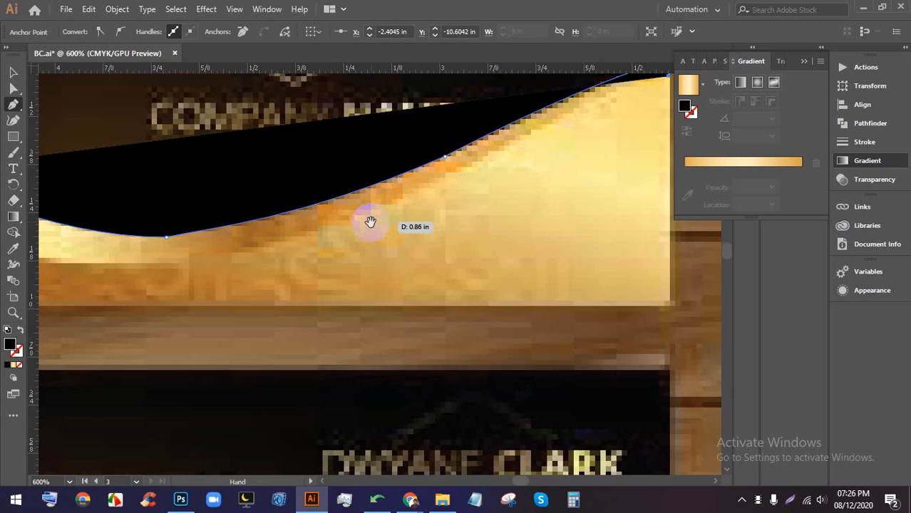
- Add returning curved anchors lower along the wave back to the left edge, forming the thin band
{"action": "left_click_drag", "start_coordinate": [370, 222], "coordinate": [315, 203]}
{"action": "scroll", "coordinate": [314, 199], "scroll_direction": "down", "scroll_amount": 1}
{"action": "scroll", "coordinate": [394, 174], "scroll_direction": "up", "scroll_amount": 2}
{"action": "left_click_drag", "start_coordinate": [394, 177], "coordinate": [439, 150]}
{"action": "scroll", "coordinate": [436, 151], "scroll_direction": "down", "scroll_amount": 5}
{"action": "scroll", "coordinate": [372, 171], "scroll_direction": "up", "scroll_amount": 4}
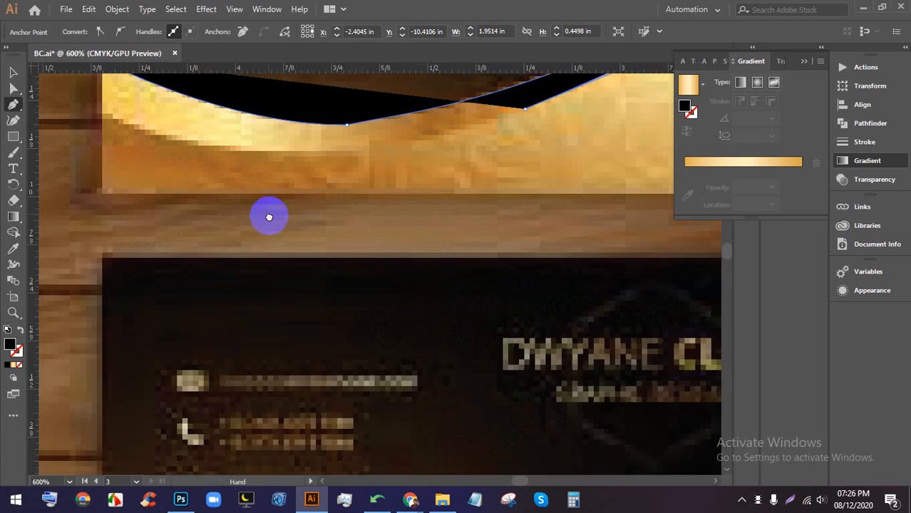
{"action": "left_click_drag", "start_coordinate": [191, 169], "coordinate": [283, 119]}
{"action": "scroll", "coordinate": [283, 171], "scroll_direction": "down", "scroll_amount": 1}
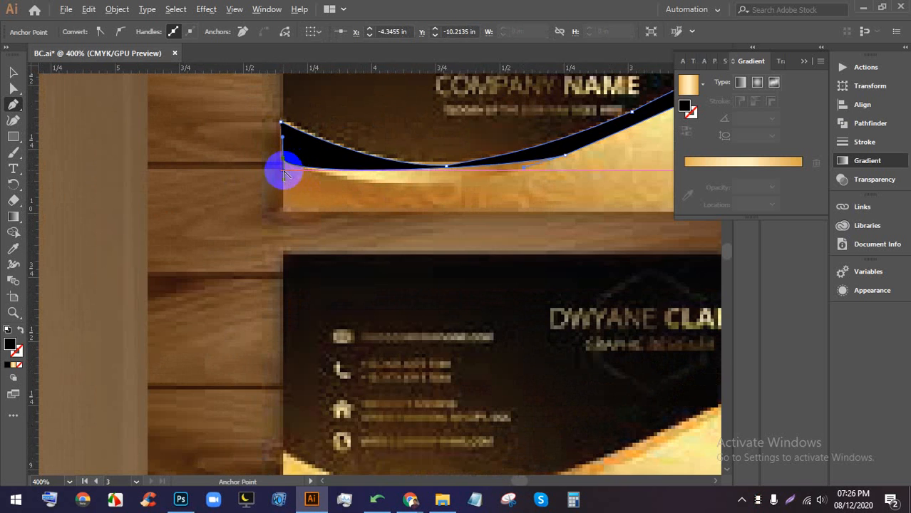
{"action": "left_click_drag", "start_coordinate": [284, 180], "coordinate": [402, 210]}
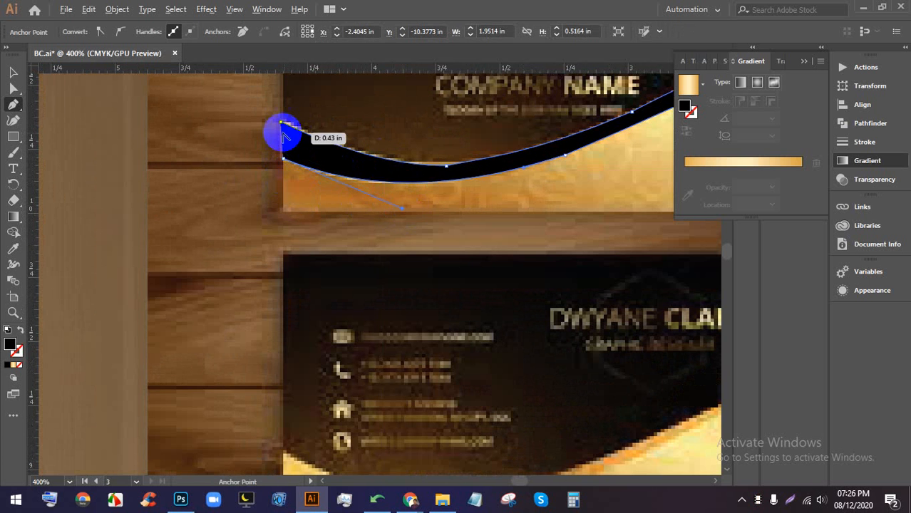
{"action": "scroll", "coordinate": [279, 130], "scroll_direction": "up", "scroll_amount": 2}
- Convert the middle top anchor to a corner and pull new curve handles out of it
{"action": "left_click", "coordinate": [17, 72]}
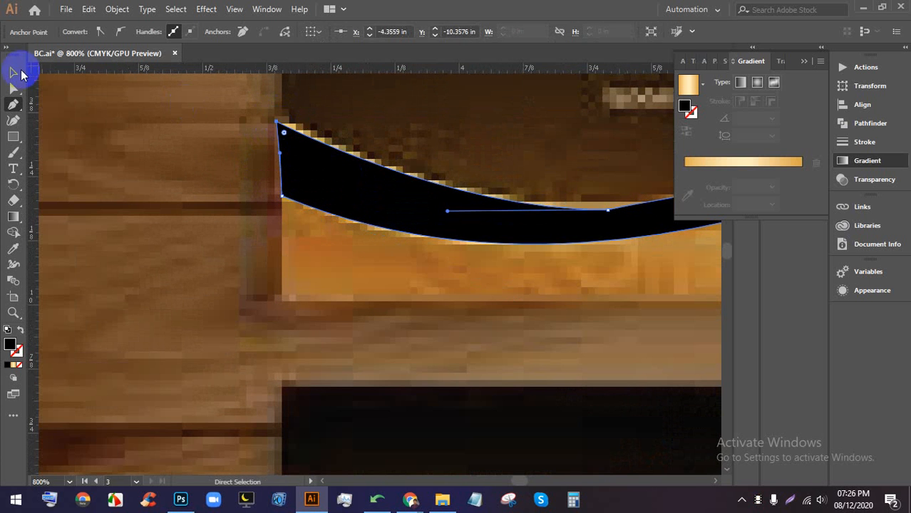
{"action": "scroll", "coordinate": [265, 246], "scroll_direction": "down", "scroll_amount": 2}
{"action": "scroll", "coordinate": [441, 234], "scroll_direction": "up", "scroll_amount": 3}
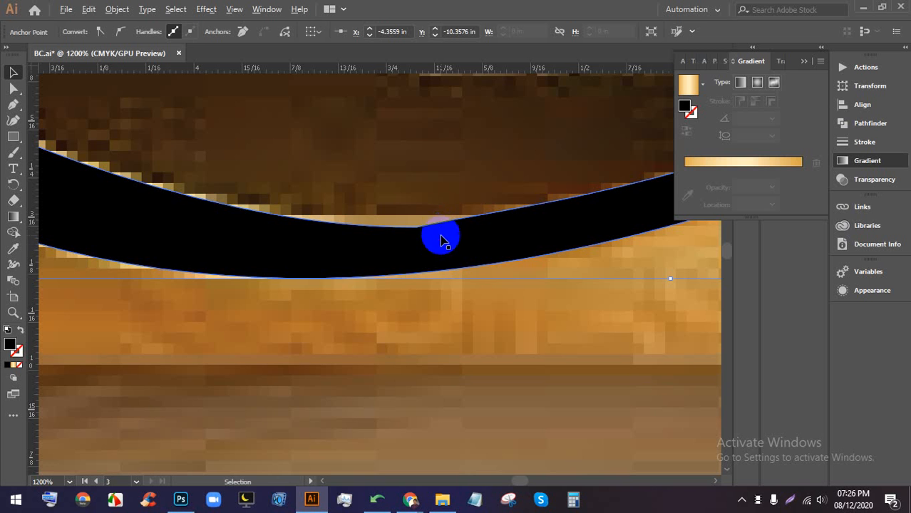
{"action": "left_click", "coordinate": [6, 114]}
{"action": "left_click_drag", "start_coordinate": [5, 107], "coordinate": [78, 121]}
{"action": "left_click", "coordinate": [417, 228]}
{"action": "scroll", "coordinate": [388, 223], "scroll_direction": "down", "scroll_amount": 2}
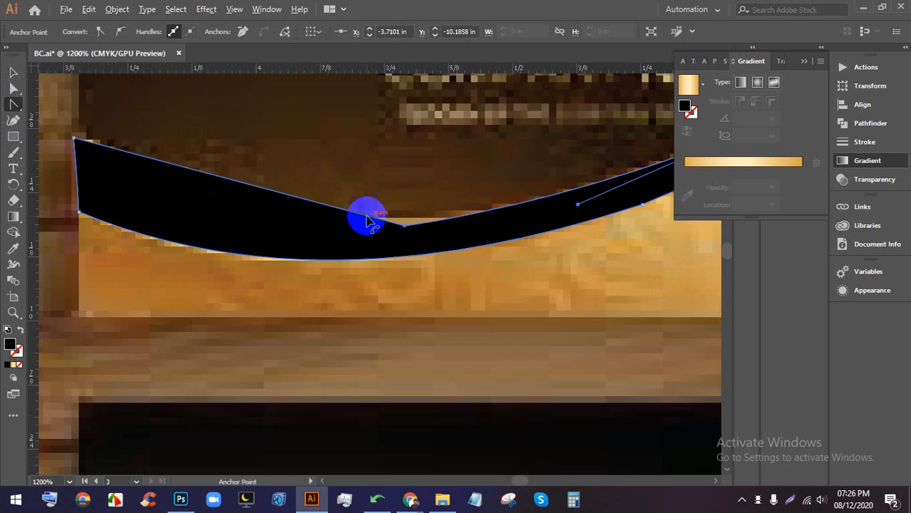
{"action": "scroll", "coordinate": [380, 212], "scroll_direction": "up", "scroll_amount": 2}
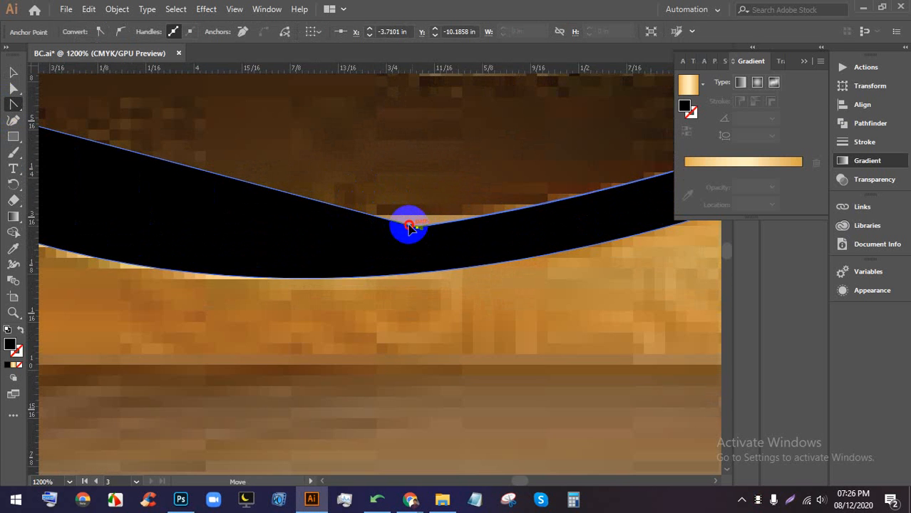
{"action": "left_click_drag", "start_coordinate": [410, 227], "coordinate": [575, 211]}
- Straighten the band's top edge at the right end and nudge the right-end anchor into place
{"action": "scroll", "coordinate": [563, 214], "scroll_direction": "down", "scroll_amount": 3}
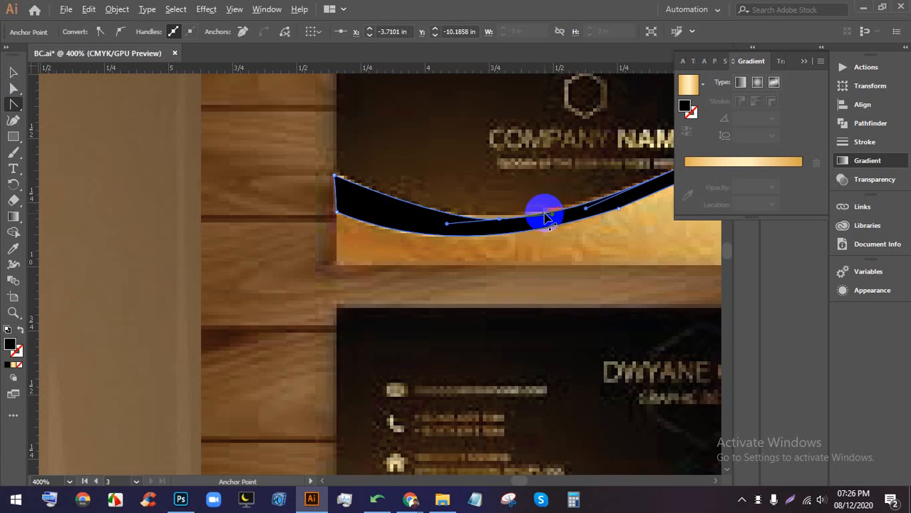
{"action": "scroll", "coordinate": [321, 228], "scroll_direction": "down", "scroll_amount": 2}
{"action": "scroll", "coordinate": [616, 121], "scroll_direction": "up", "scroll_amount": 6}
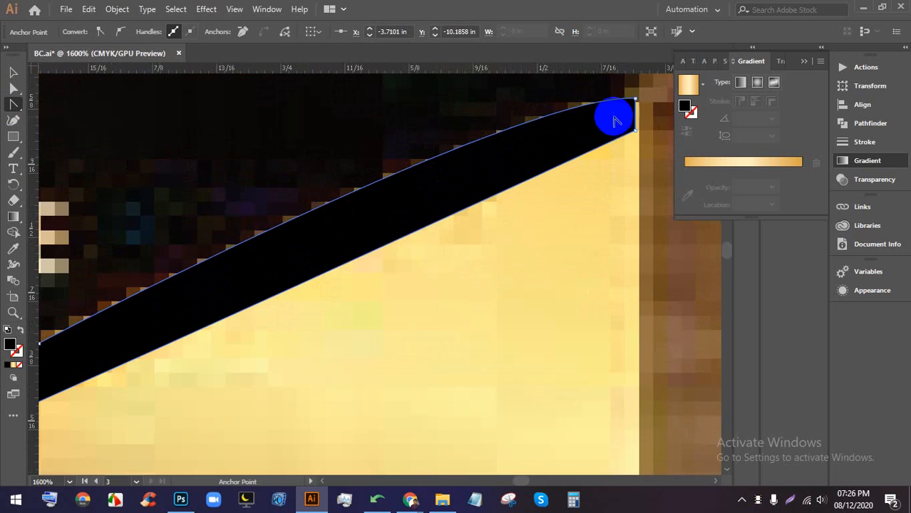
{"action": "scroll", "coordinate": [616, 121], "scroll_direction": "up", "scroll_amount": 3}
{"action": "left_click", "coordinate": [536, 171]}
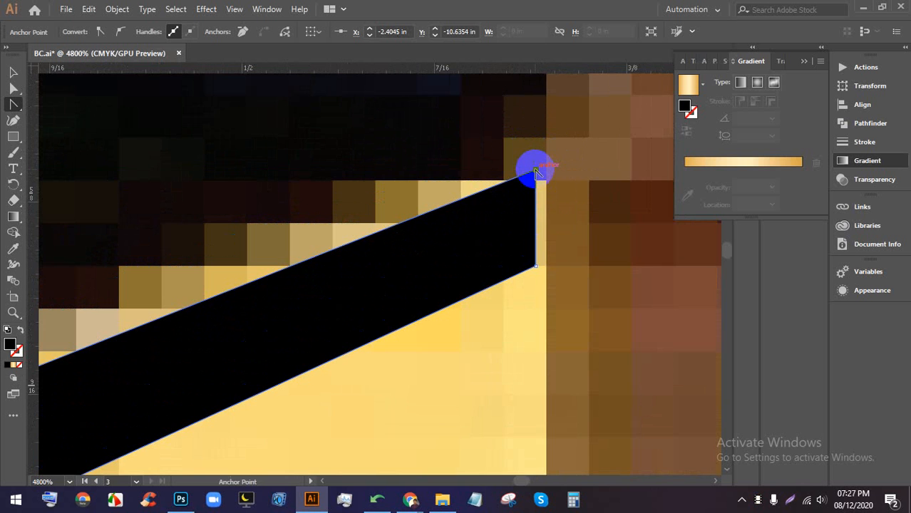
{"action": "scroll", "coordinate": [535, 171], "scroll_direction": "down", "scroll_amount": 5}
{"action": "scroll", "coordinate": [524, 181], "scroll_direction": "up", "scroll_amount": 3}
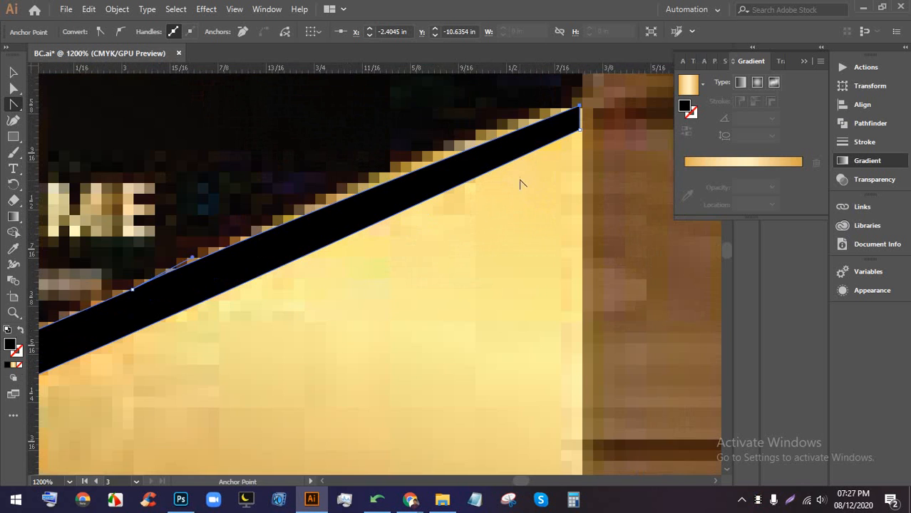
{"action": "scroll", "coordinate": [531, 265], "scroll_direction": "down", "scroll_amount": 3}
{"action": "scroll", "coordinate": [474, 244], "scroll_direction": "up", "scroll_amount": 3}
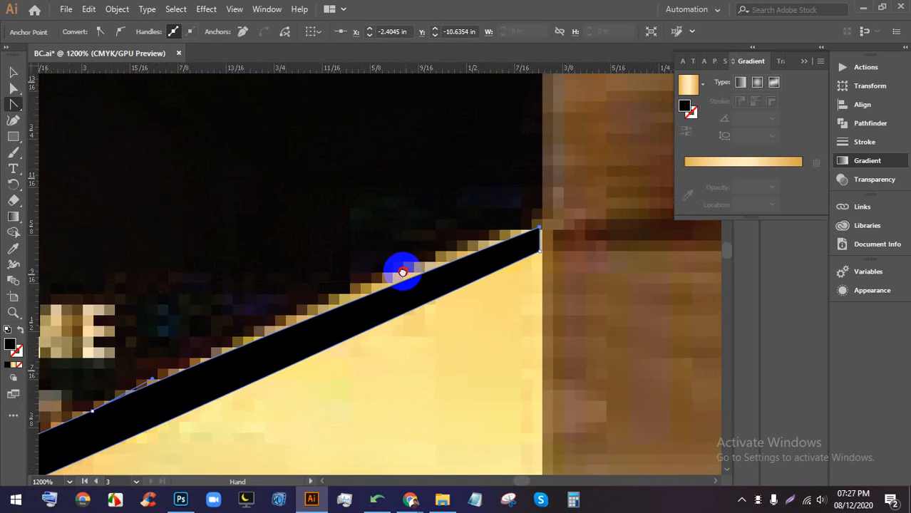
{"action": "left_click_drag", "start_coordinate": [527, 238], "coordinate": [477, 226]}
{"action": "scroll", "coordinate": [477, 226], "scroll_direction": "down", "scroll_amount": 6}
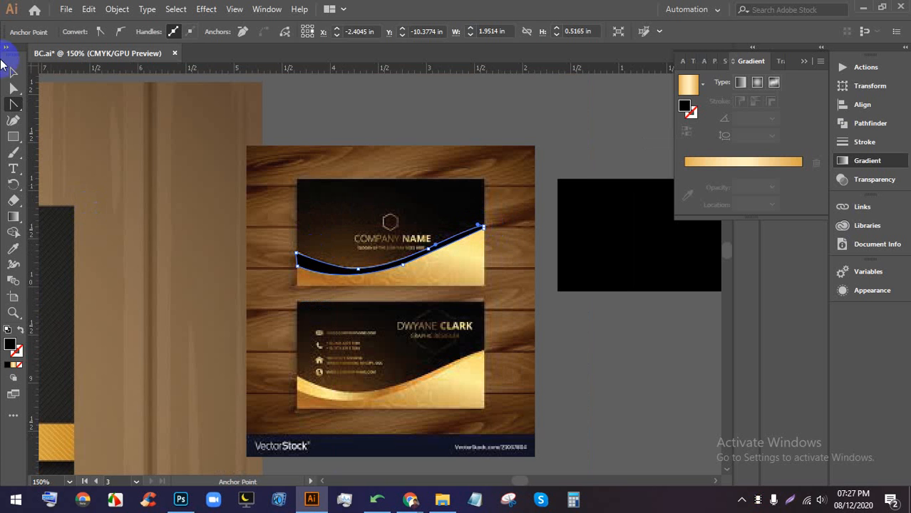
- Move the black curved band down below the wave and nudge it slightly left into position
{"action": "left_click", "coordinate": [12, 73]}
{"action": "left_click", "coordinate": [673, 376]}
{"action": "left_click_drag", "start_coordinate": [642, 350], "coordinate": [418, 376]}
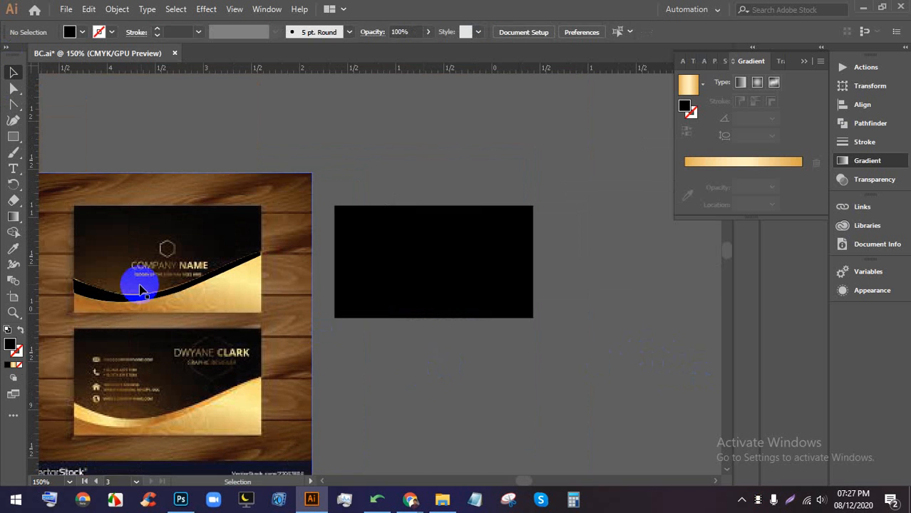
{"action": "scroll", "coordinate": [141, 289], "scroll_direction": "up", "scroll_amount": 1}
{"action": "scroll", "coordinate": [146, 290], "scroll_direction": "up", "scroll_amount": 1}
{"action": "left_click_drag", "start_coordinate": [199, 293], "coordinate": [312, 331]}
{"action": "scroll", "coordinate": [335, 323], "scroll_direction": "down", "scroll_amount": 1}
{"action": "scroll", "coordinate": [189, 322], "scroll_direction": "up", "scroll_amount": 1}
{"action": "left_click_drag", "start_coordinate": [189, 321], "coordinate": [219, 346]}
{"action": "scroll", "coordinate": [249, 354], "scroll_direction": "down", "scroll_amount": 1}
{"action": "scroll", "coordinate": [250, 354], "scroll_direction": "up", "scroll_amount": 1}
{"action": "scroll", "coordinate": [245, 325], "scroll_direction": "down", "scroll_amount": 1}
{"action": "scroll", "coordinate": [153, 322], "scroll_direction": "up", "scroll_amount": 1}
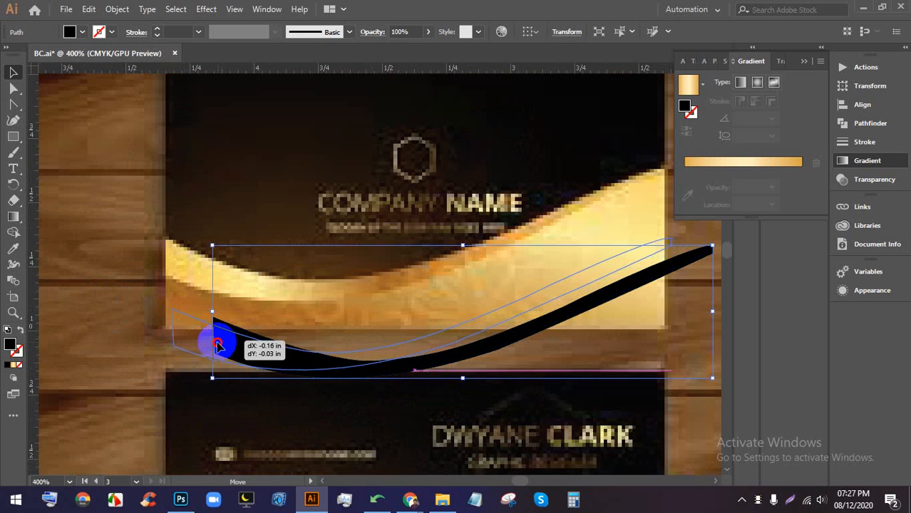
{"action": "scroll", "coordinate": [282, 329], "scroll_direction": "down", "scroll_amount": 1}
{"action": "left_click_drag", "start_coordinate": [390, 302], "coordinate": [397, 255]}
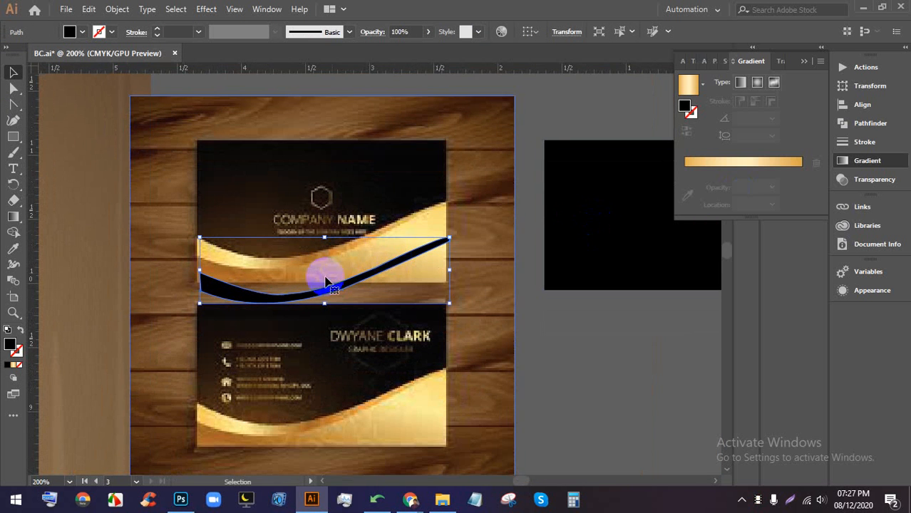
- Fill the band with a gold gradient, sampling the card's gold and a light-gold stop at 22%
{"action": "left_click", "coordinate": [11, 366]}
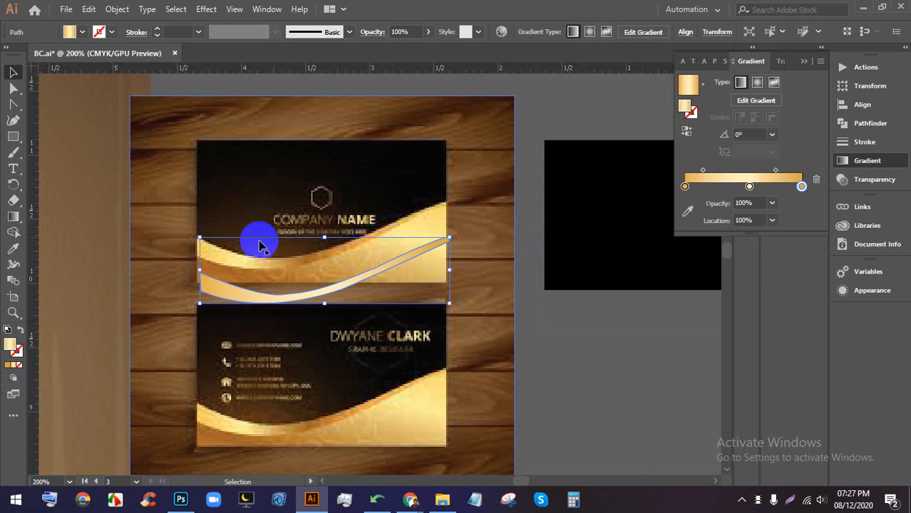
{"action": "double_click", "coordinate": [684, 186]}
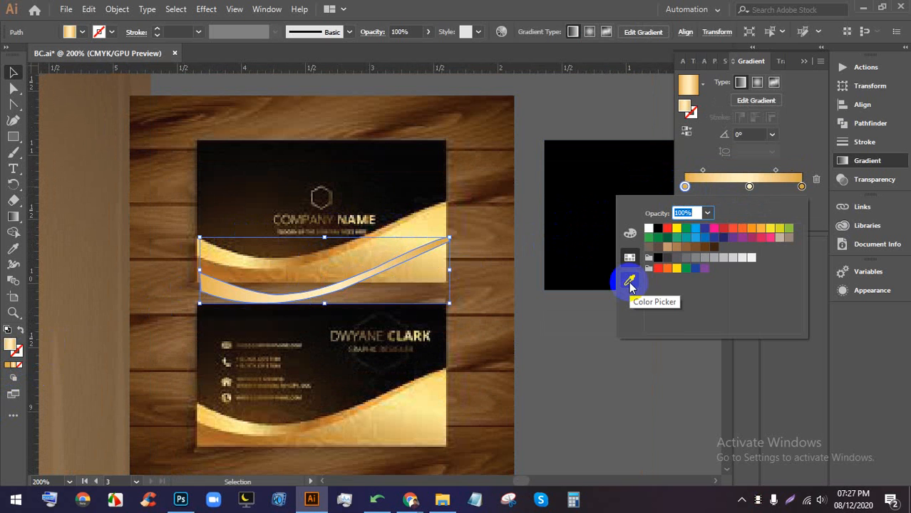
{"action": "left_click", "coordinate": [629, 284]}
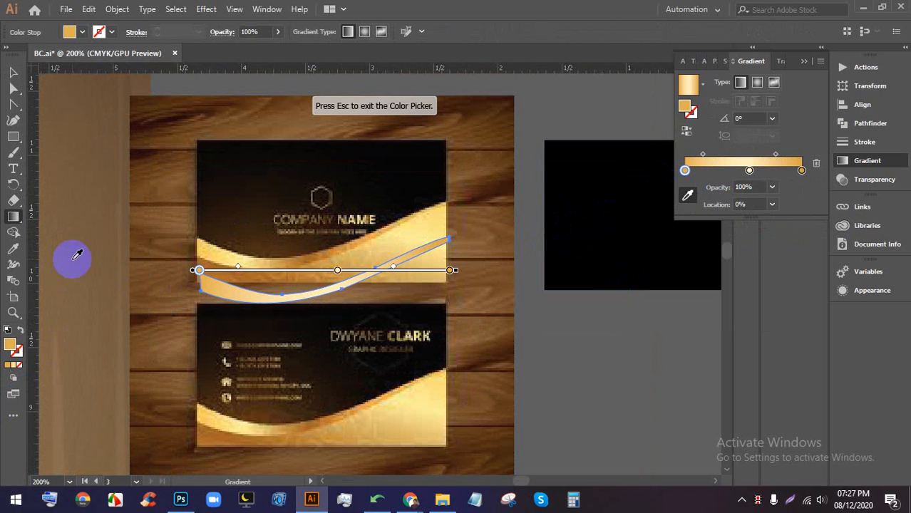
{"action": "left_click", "coordinate": [206, 245]}
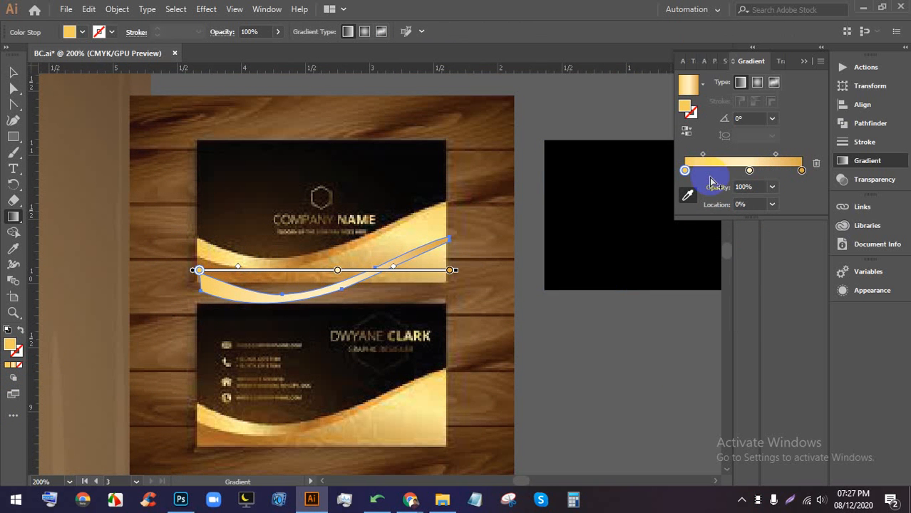
{"action": "double_click", "coordinate": [711, 172]}
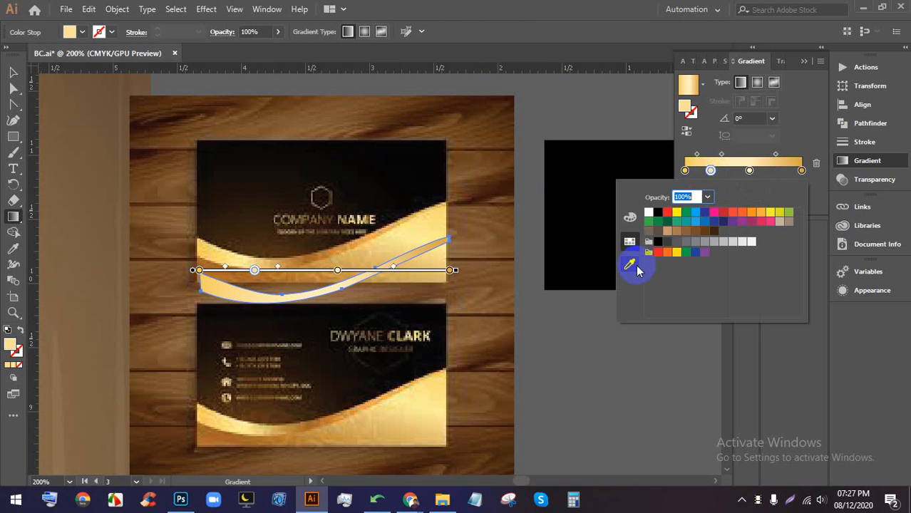
{"action": "left_click", "coordinate": [633, 266]}
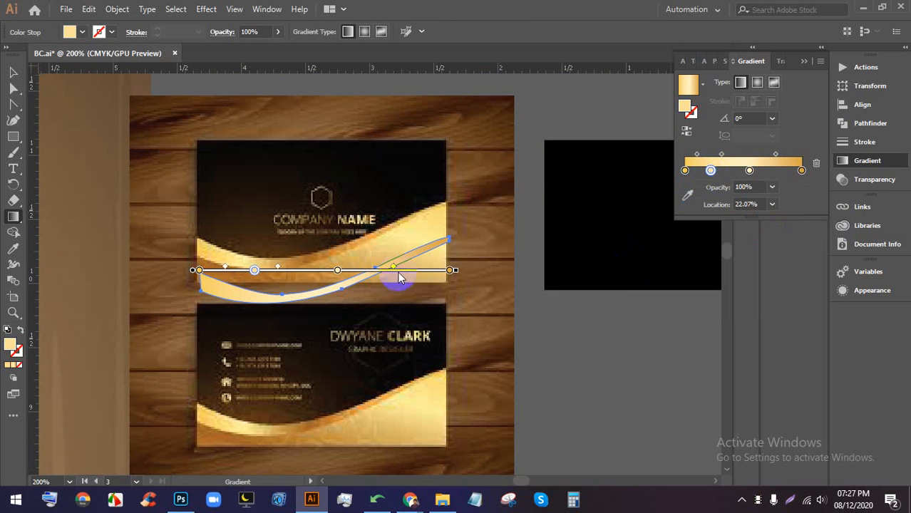
{"action": "left_click", "coordinate": [239, 257]}
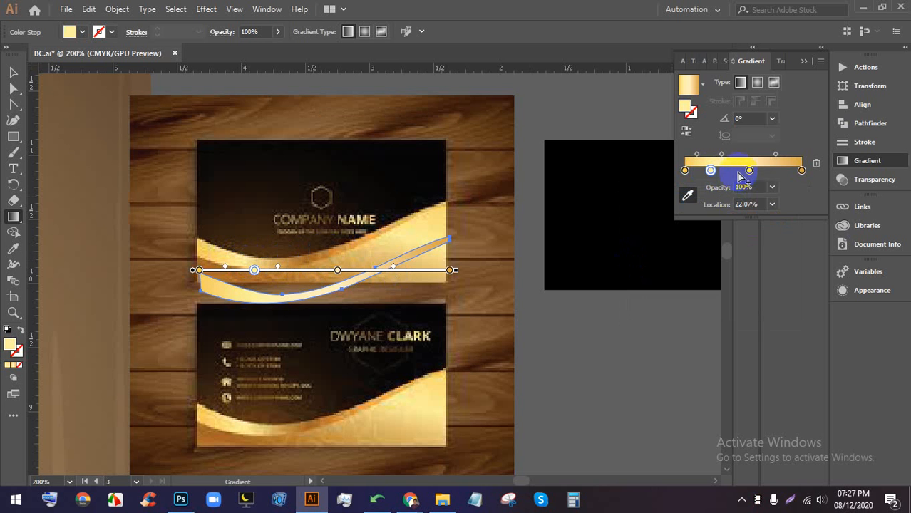
- Add a gradient stop at about 46% coloured with a brown tone sampled from the card
{"action": "left_click_drag", "start_coordinate": [749, 171], "coordinate": [739, 172]}
{"action": "double_click", "coordinate": [740, 171]}
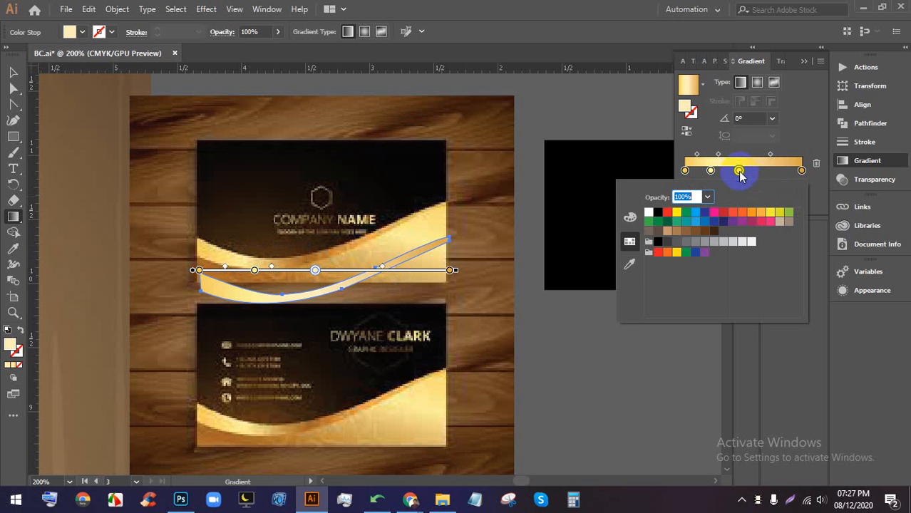
{"action": "left_click", "coordinate": [628, 221]}
{"action": "left_click", "coordinate": [629, 265]}
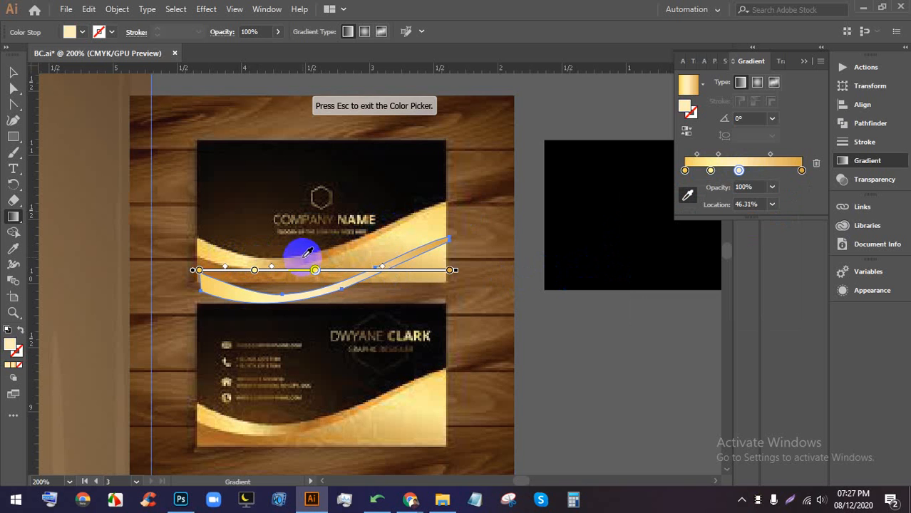
{"action": "left_click", "coordinate": [300, 260]}
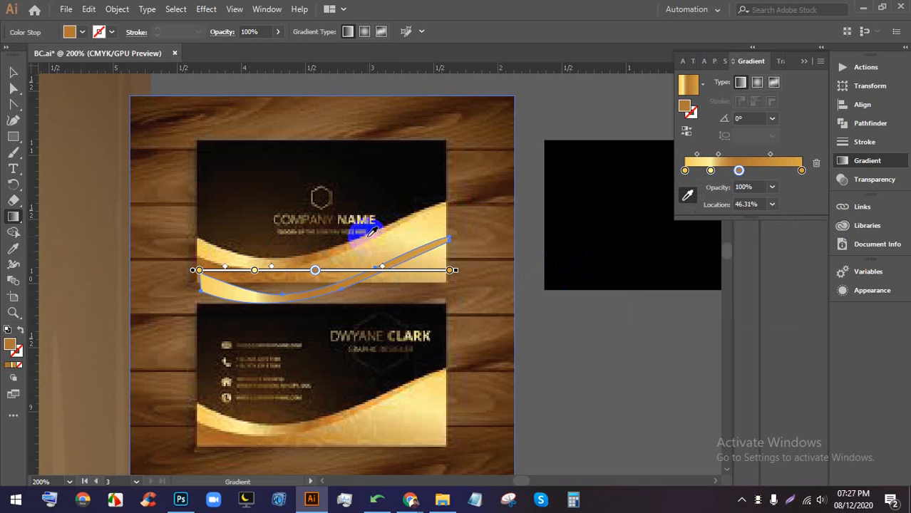
- Add a stop at 61.73% and colour it with a tone sampled from the card
{"action": "left_click", "coordinate": [739, 171]}
{"action": "double_click", "coordinate": [760, 171]}
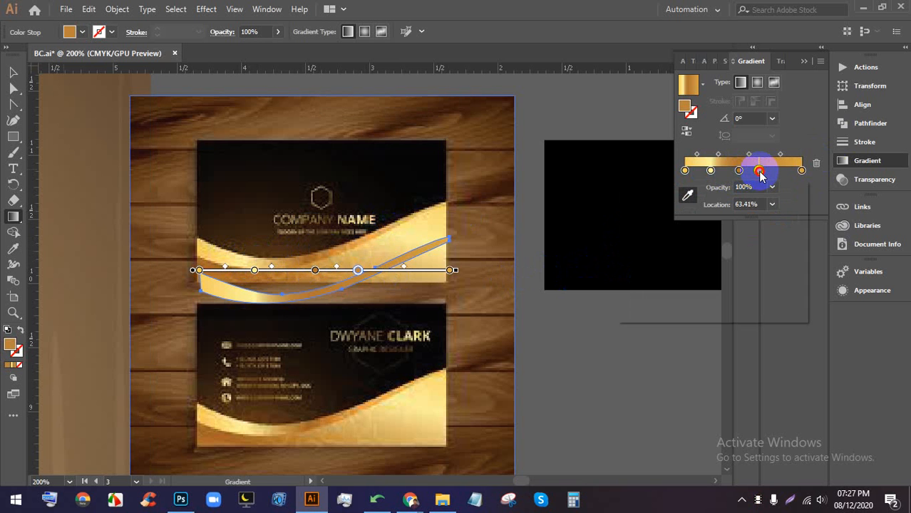
{"action": "left_click", "coordinate": [688, 194]}
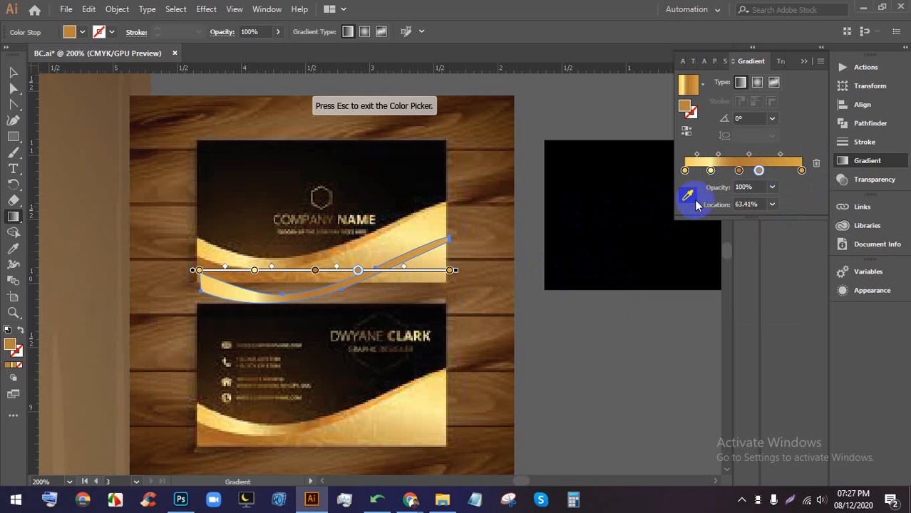
{"action": "double_click", "coordinate": [758, 170]}
{"action": "left_click", "coordinate": [469, 271]}
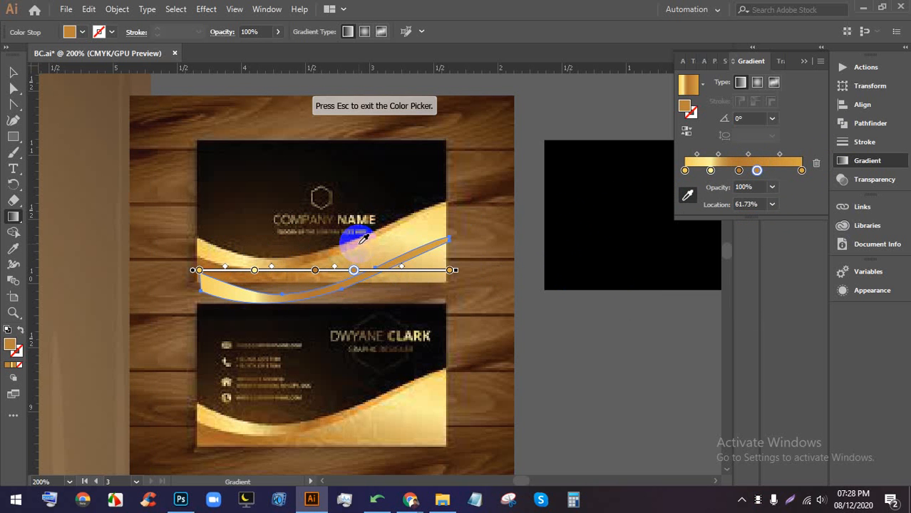
{"action": "left_click", "coordinate": [518, 201]}
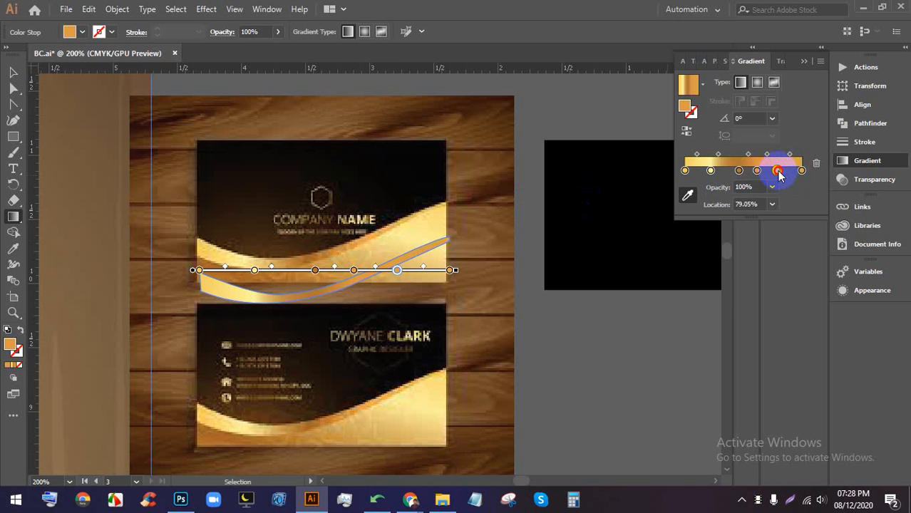
- Add a stop near 79% and colour it with a lighter gold sampled from the card
{"action": "left_click", "coordinate": [706, 236]}
{"action": "left_click", "coordinate": [777, 172]}
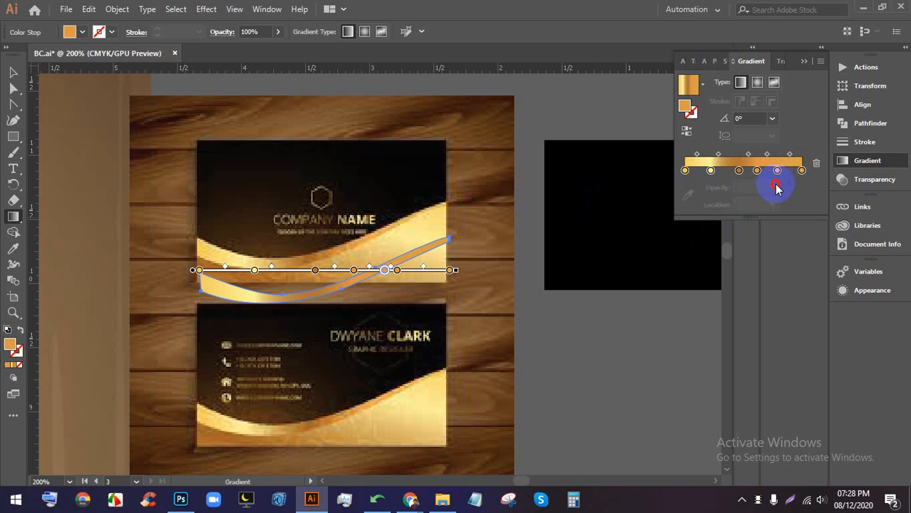
{"action": "left_click_drag", "start_coordinate": [774, 171], "coordinate": [777, 172]}
{"action": "double_click", "coordinate": [777, 172]}
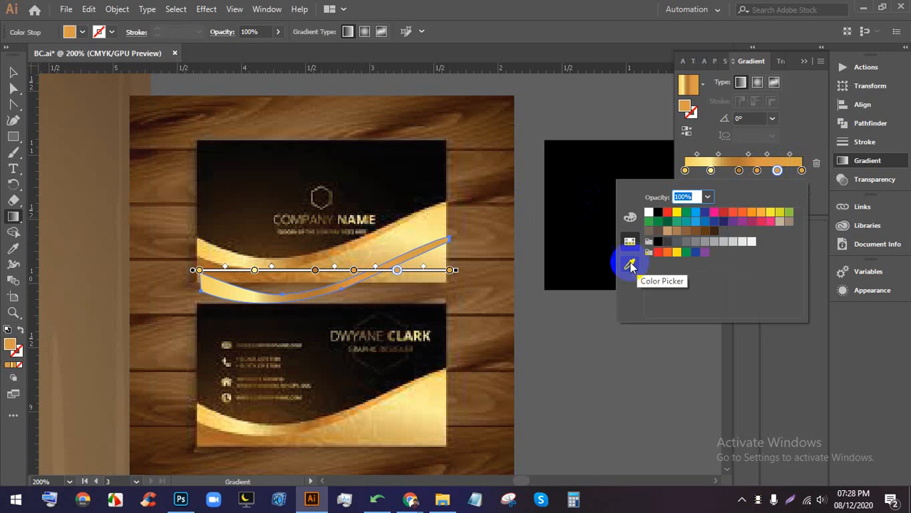
{"action": "left_click", "coordinate": [629, 265]}
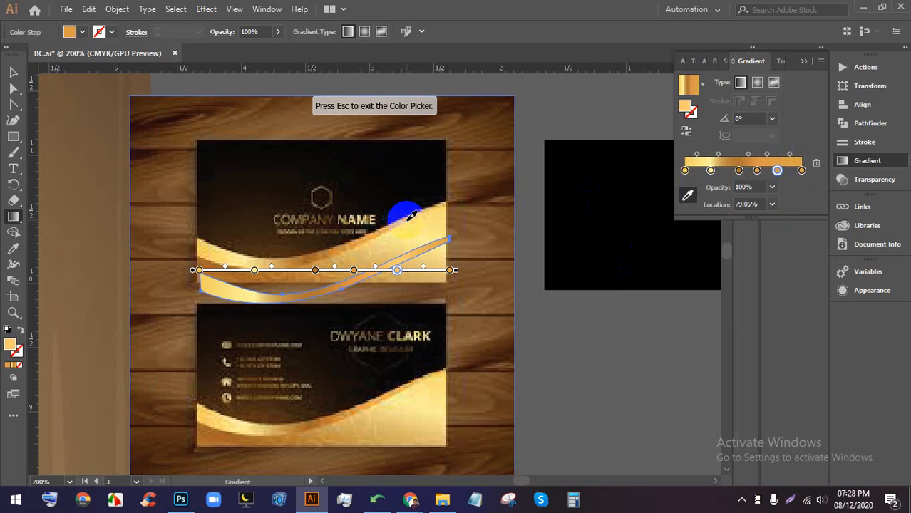
{"action": "left_click", "coordinate": [410, 216]}
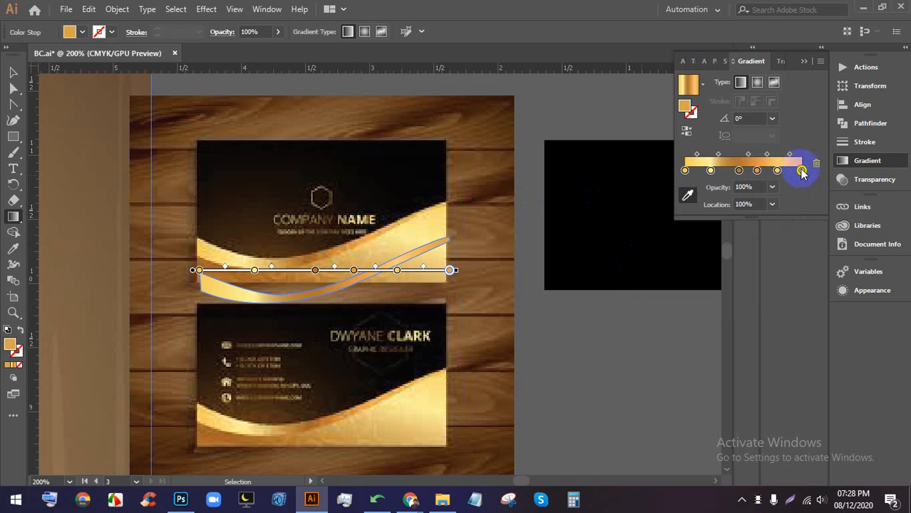
- Recolour the last gradient stop with the card's gold edge, then deselect the wave
{"action": "double_click", "coordinate": [802, 171]}
{"action": "left_click", "coordinate": [629, 261]}
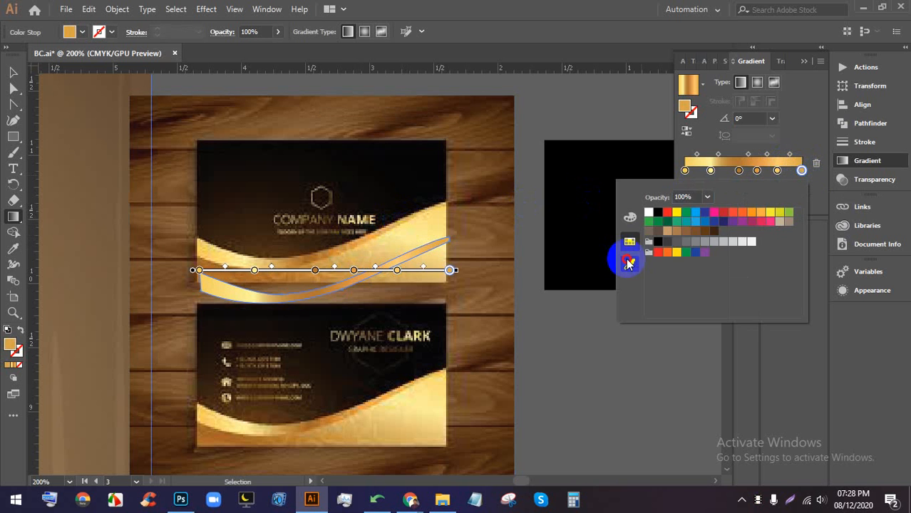
{"action": "left_click", "coordinate": [445, 202]}
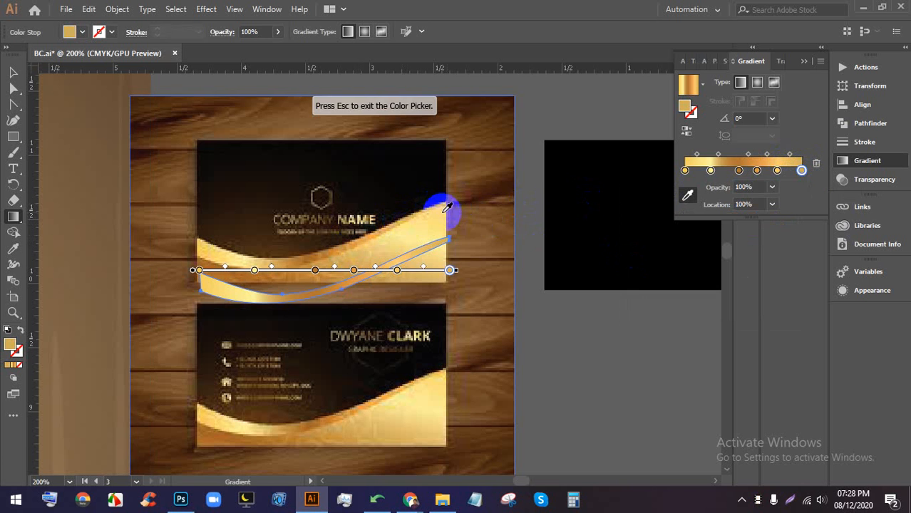
{"action": "left_click", "coordinate": [11, 74]}
{"action": "left_click", "coordinate": [577, 358]}
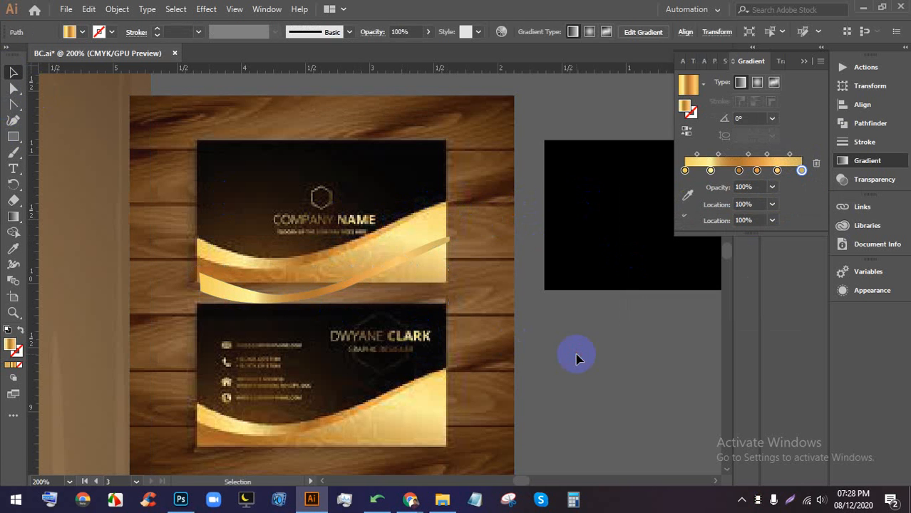
- Reselect the wave and give its 100% gradient stop a brighter yellow sampled from the card
{"action": "scroll", "coordinate": [291, 314], "scroll_direction": "up", "scroll_amount": 1}
{"action": "scroll", "coordinate": [214, 307], "scroll_direction": "up", "scroll_amount": 5, "text": "alt"}
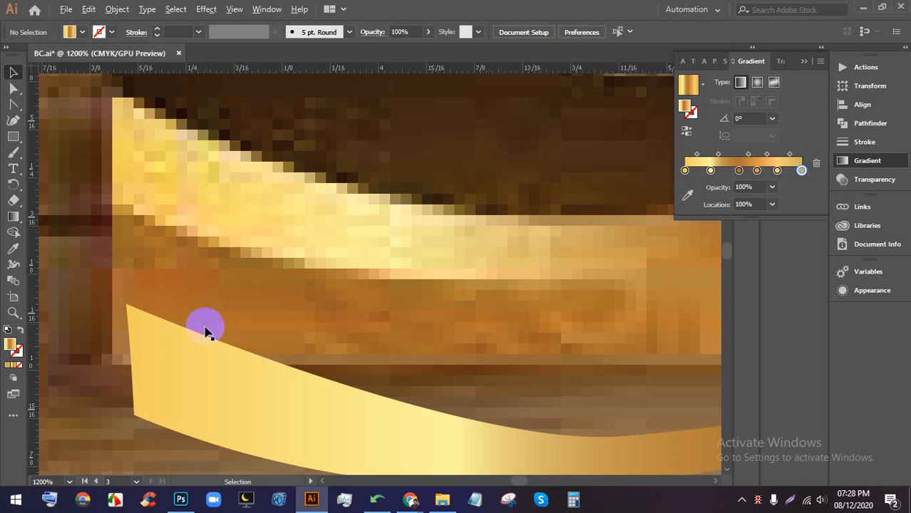
{"action": "left_click", "coordinate": [198, 356]}
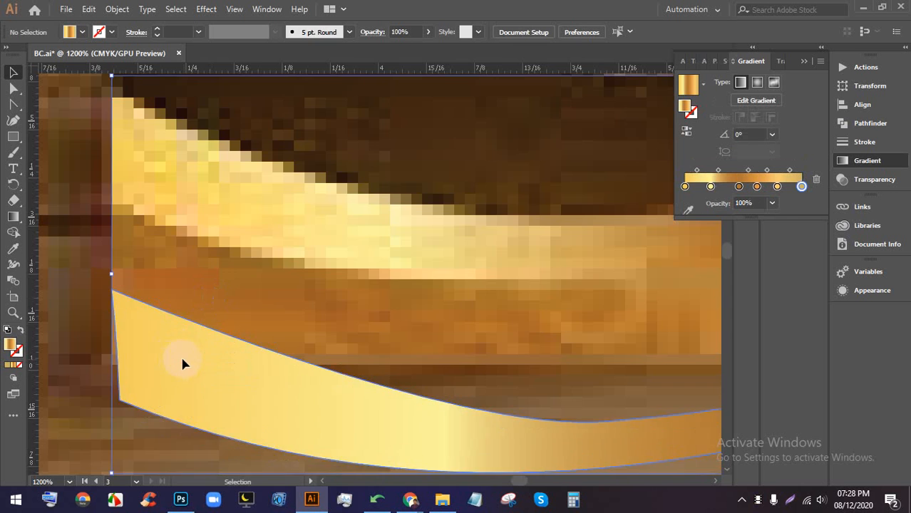
{"action": "scroll", "coordinate": [186, 352], "scroll_direction": "down", "scroll_amount": 3, "text": "alt"}
{"action": "key", "text": "space"}
{"action": "scroll", "coordinate": [258, 320], "scroll_direction": "down", "scroll_amount": 2, "text": "alt"}
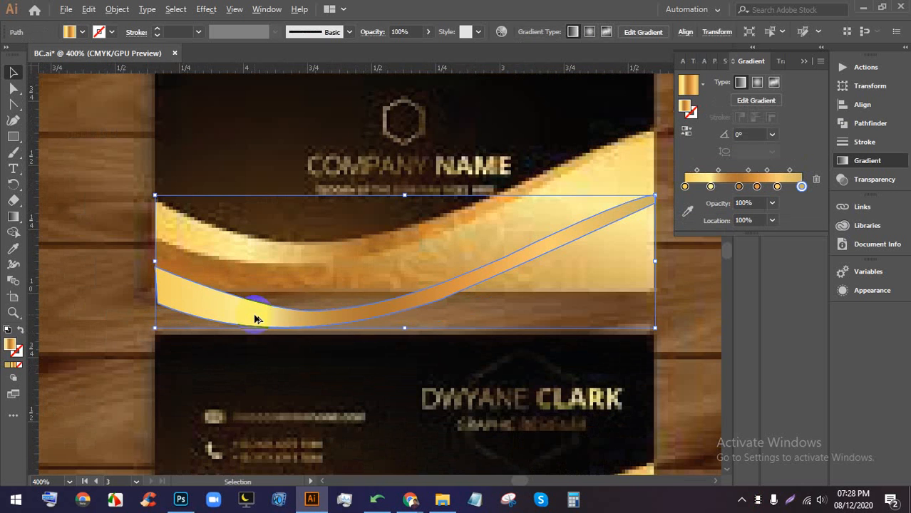
{"action": "scroll", "coordinate": [626, 199], "scroll_direction": "up", "scroll_amount": 2, "text": "alt"}
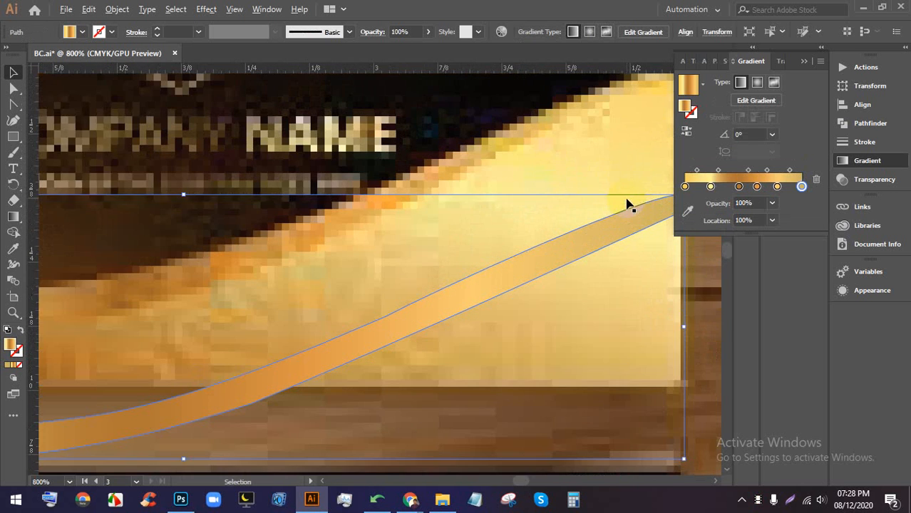
{"action": "left_click_drag", "start_coordinate": [637, 203], "coordinate": [551, 244]}
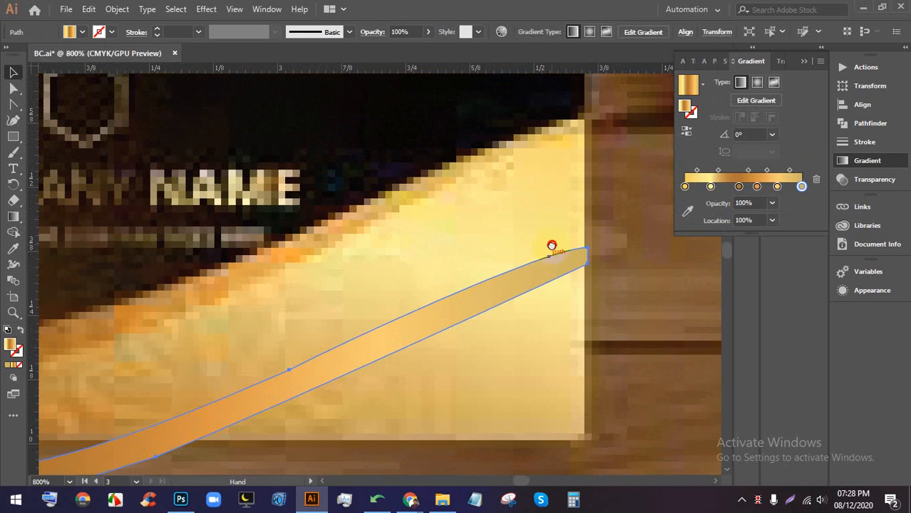
{"action": "double_click", "coordinate": [802, 186]}
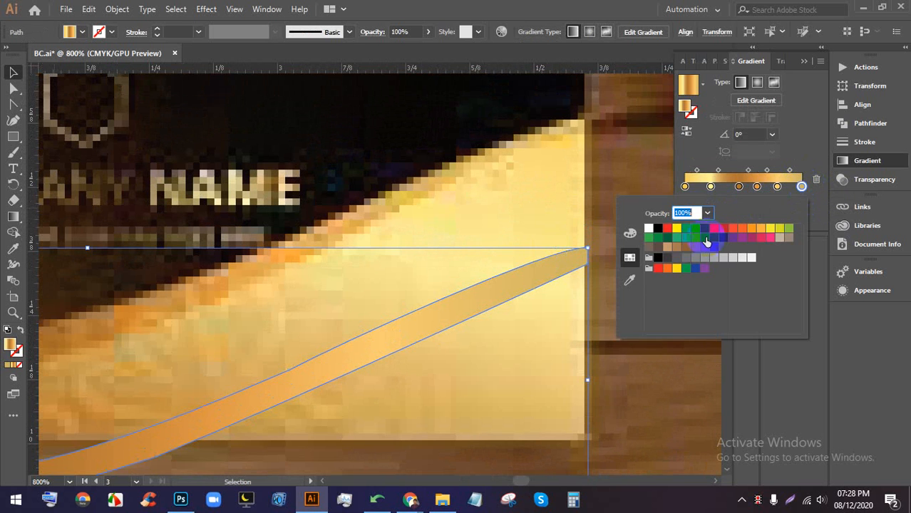
{"action": "left_click", "coordinate": [630, 283]}
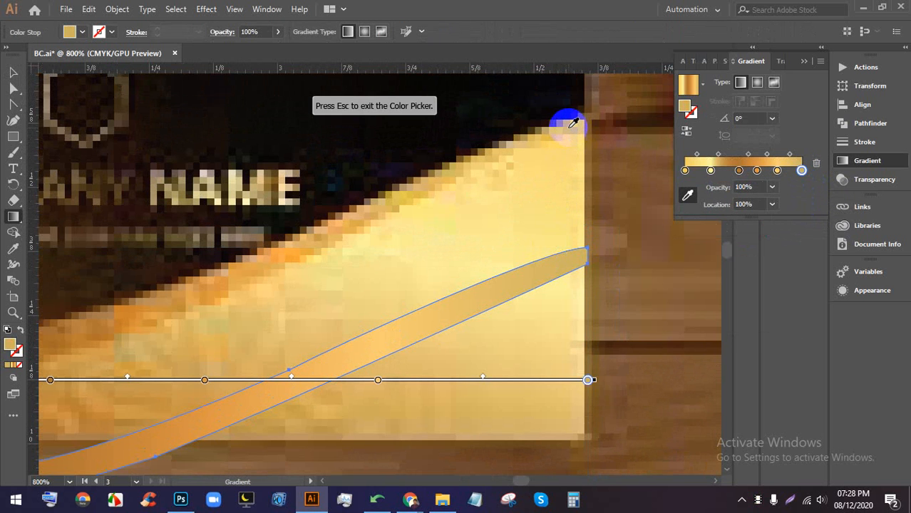
{"action": "left_click", "coordinate": [561, 130]}
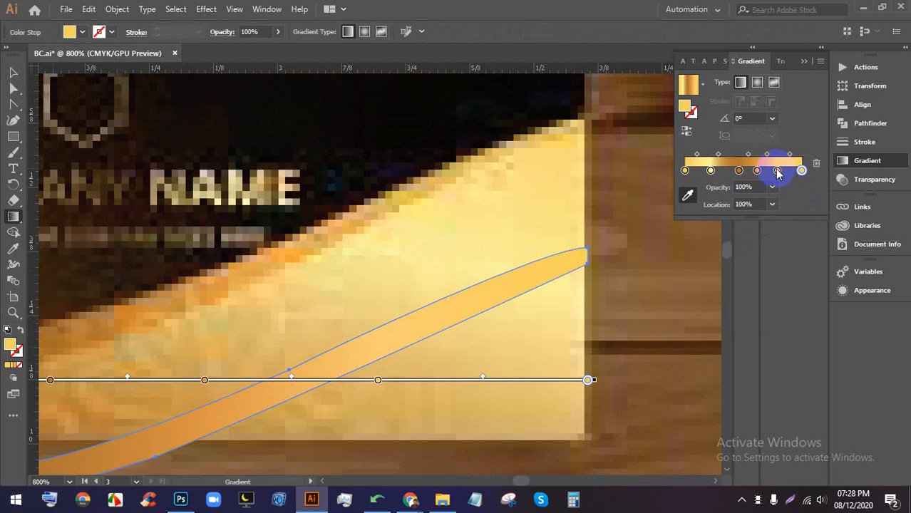
- Resample the 79% stop with light yellow from the card
{"action": "double_click", "coordinate": [777, 171]}
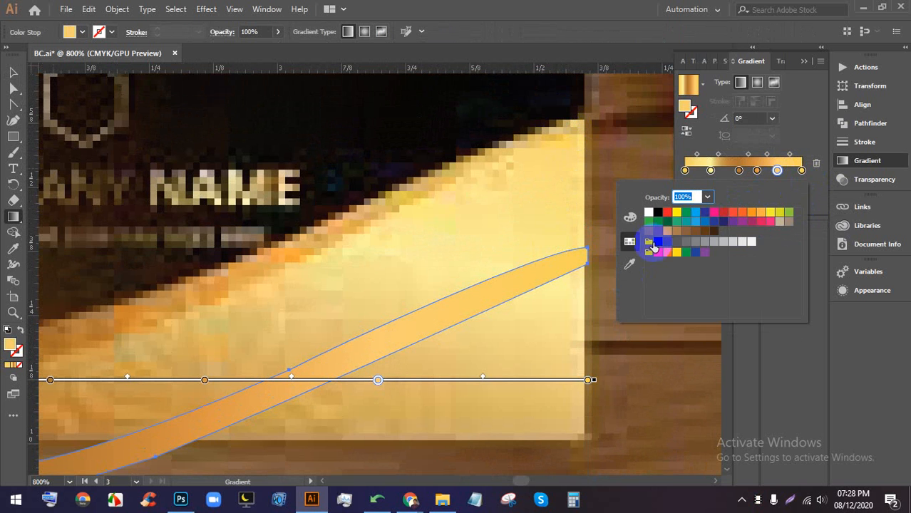
{"action": "double_click", "coordinate": [777, 171]}
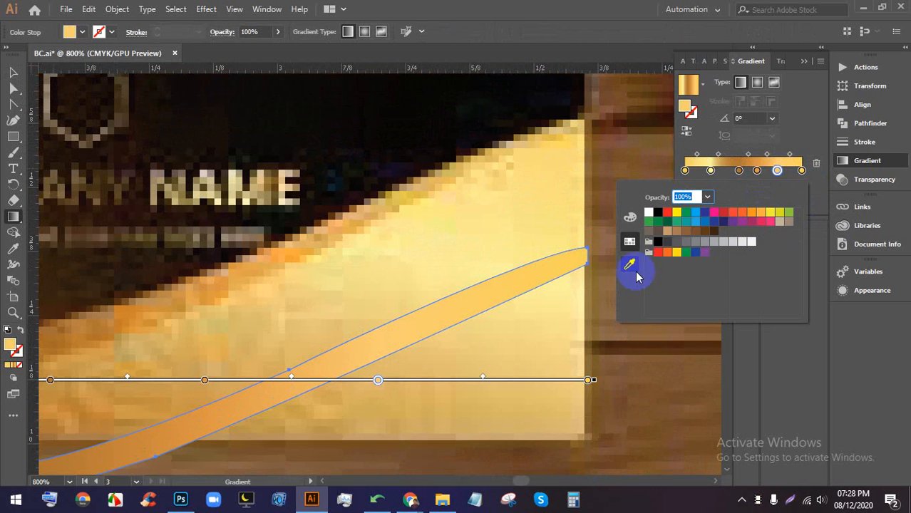
{"action": "left_click", "coordinate": [630, 265]}
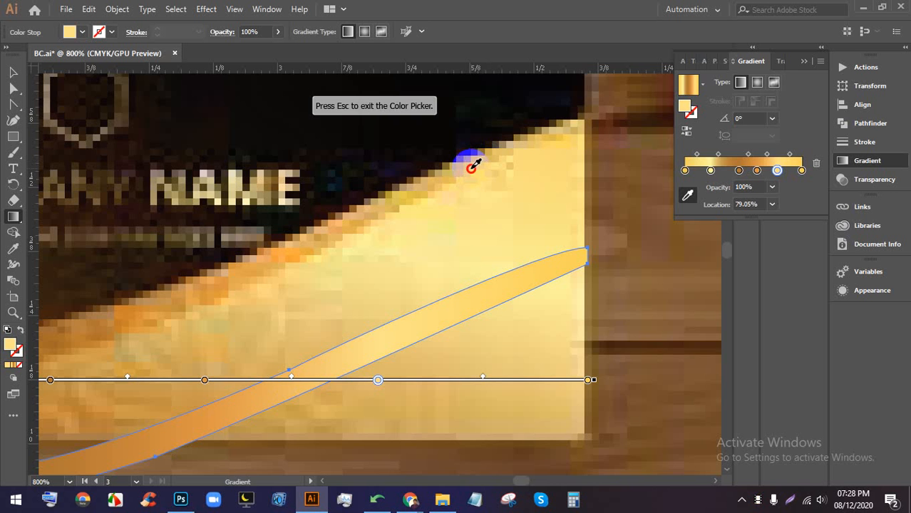
{"action": "left_click", "coordinate": [471, 168]}
{"action": "left_click", "coordinate": [8, 74]}
{"action": "scroll", "coordinate": [245, 196], "scroll_direction": "down", "scroll_amount": 4}
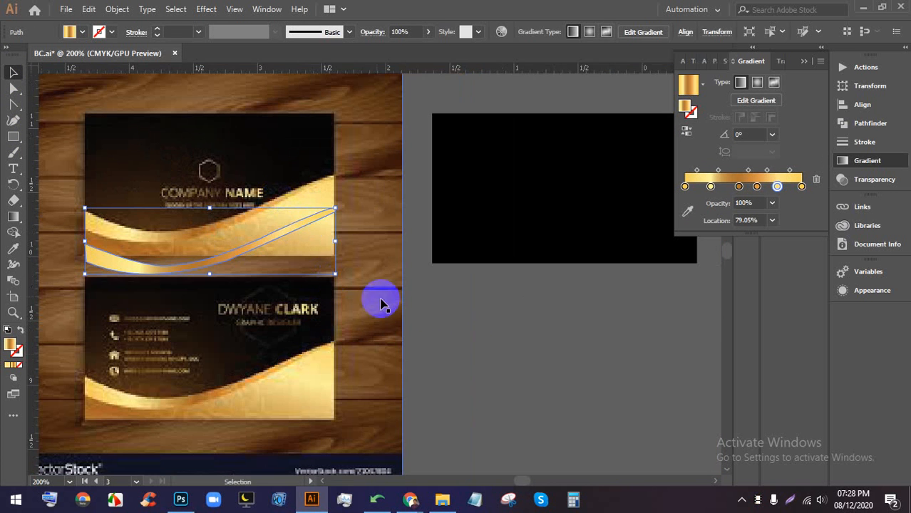
- Copy the gold wave's gradient onto the black rectangle with the Eyedropper tool
{"action": "left_click", "coordinate": [417, 314]}
{"action": "left_click_drag", "start_coordinate": [242, 309], "coordinate": [301, 335]}
{"action": "scroll", "coordinate": [131, 291], "scroll_direction": "up", "scroll_amount": 2}
{"action": "left_click_drag", "start_coordinate": [448, 298], "coordinate": [387, 340]}
{"action": "scroll", "coordinate": [369, 318], "scroll_direction": "up", "scroll_amount": 1}
{"action": "scroll", "coordinate": [369, 322], "scroll_direction": "down", "scroll_amount": 3}
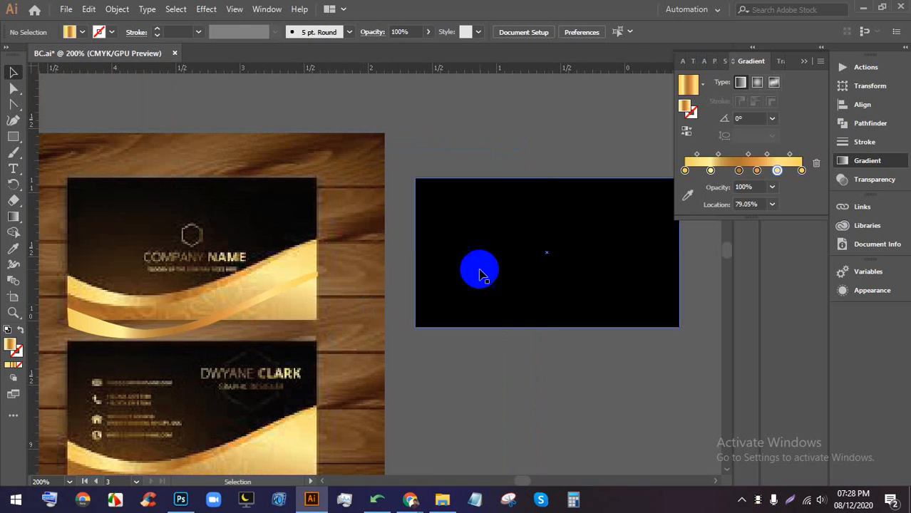
{"action": "left_click", "coordinate": [478, 270]}
{"action": "left_click", "coordinate": [13, 249]}
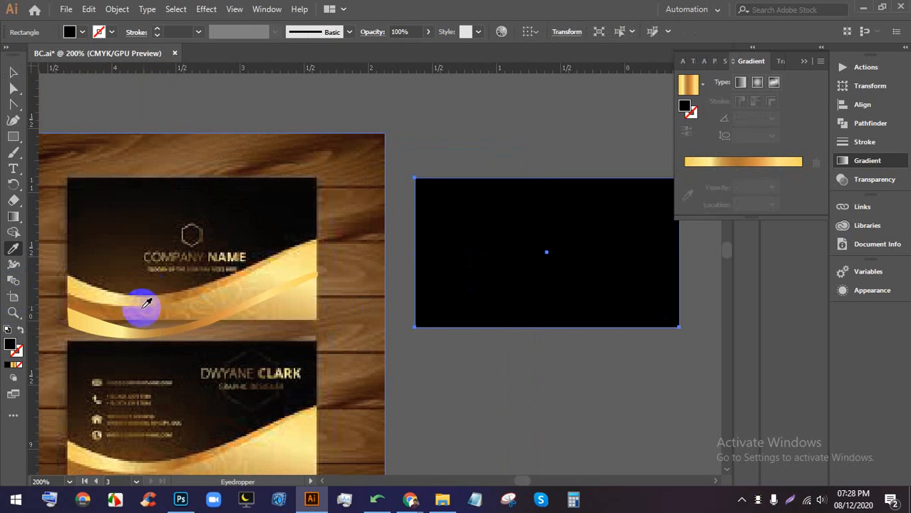
{"action": "left_click", "coordinate": [122, 320]}
- Deselect and reselect the now-gold rectangle to check its new fill
{"action": "left_click", "coordinate": [13, 72]}
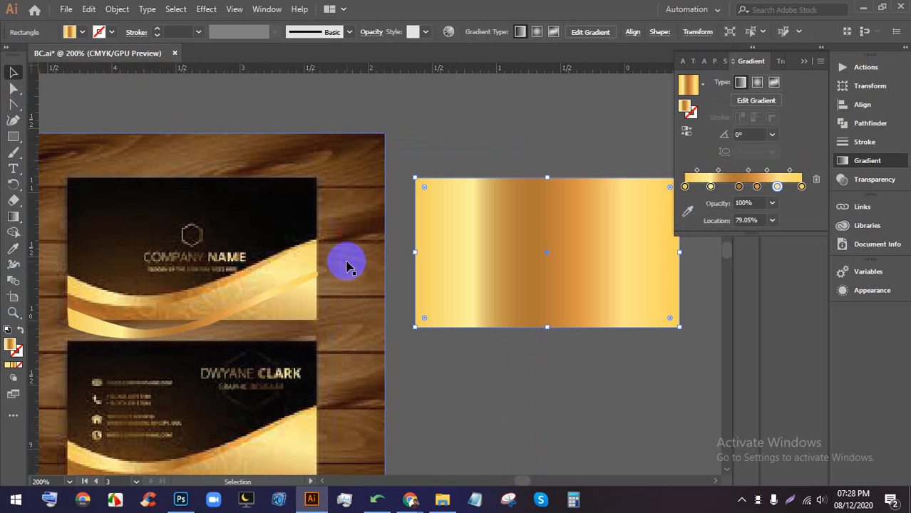
{"action": "left_click", "coordinate": [351, 261]}
{"action": "left_click", "coordinate": [485, 370]}
{"action": "left_click", "coordinate": [533, 272]}
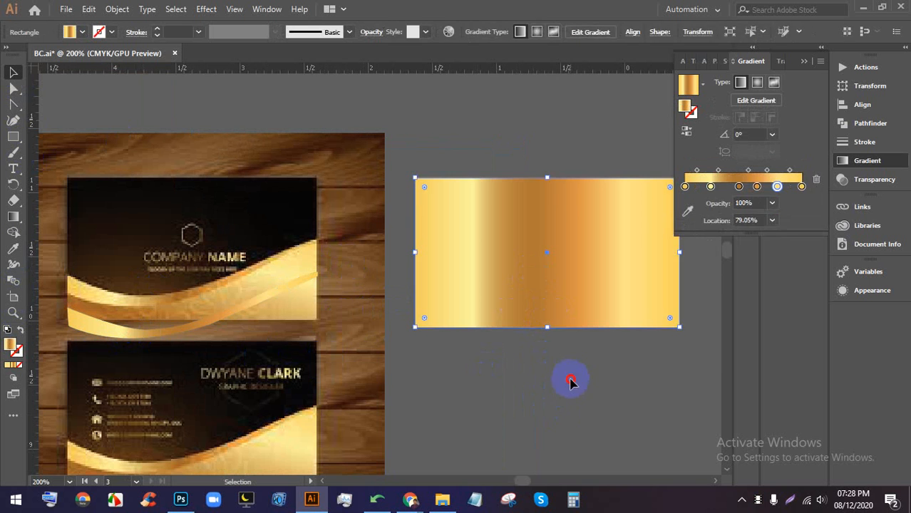
{"action": "left_click", "coordinate": [572, 380]}
{"action": "left_click", "coordinate": [554, 265]}
- Leave the gold rectangle selected and switch to the Google Meet window in Chrome
{"action": "scroll", "coordinate": [548, 258], "scroll_direction": "up", "scroll_amount": 1}
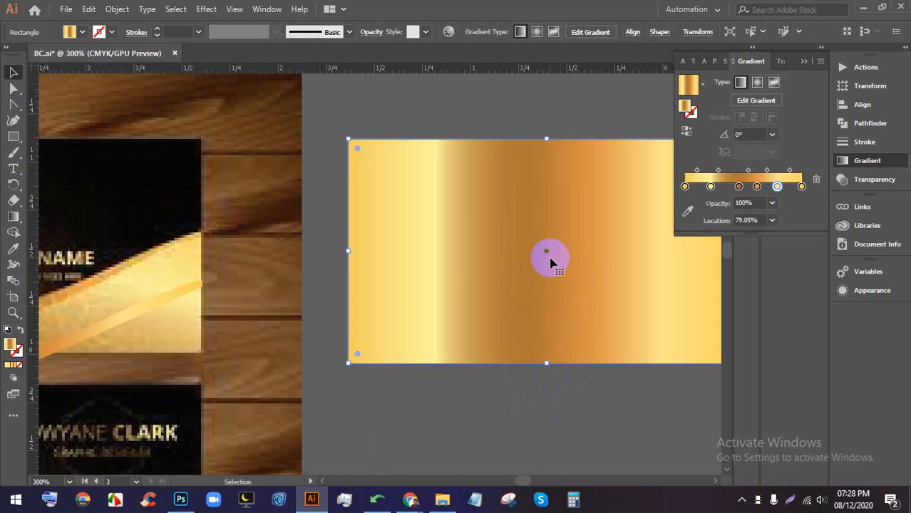
{"action": "scroll", "coordinate": [549, 258], "scroll_direction": "down", "scroll_amount": 2}
{"action": "scroll", "coordinate": [549, 258], "scroll_direction": "up", "scroll_amount": 1}
{"action": "left_click", "coordinate": [563, 376]}
{"action": "left_click", "coordinate": [558, 276]}
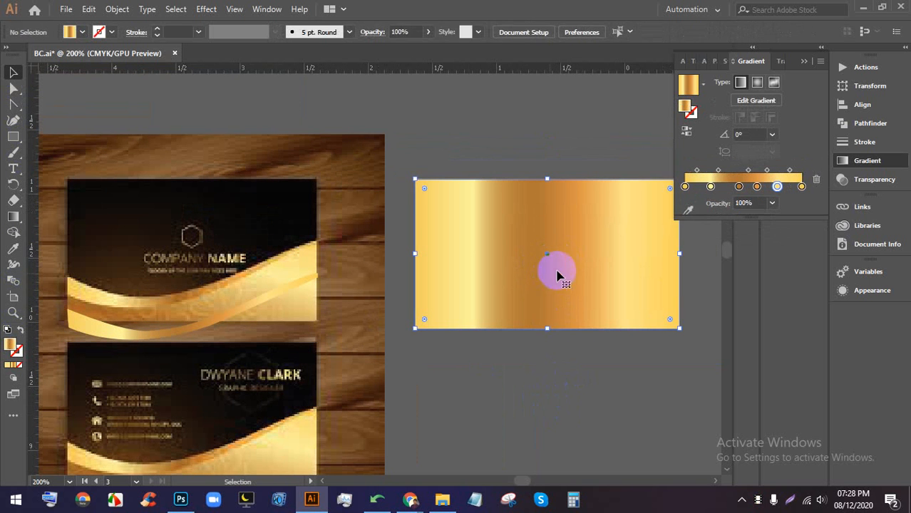
{"action": "left_click", "coordinate": [410, 499]}
{"action": "left_click", "coordinate": [278, 426]}
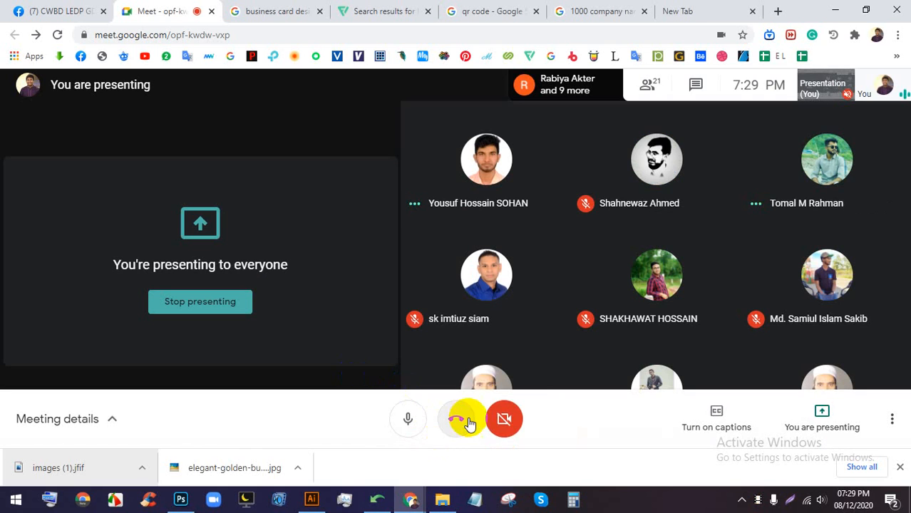
- Turn on the meeting camera, then load Freepik from the bookmarks bar in the new tab
{"action": "left_click", "coordinate": [504, 420]}
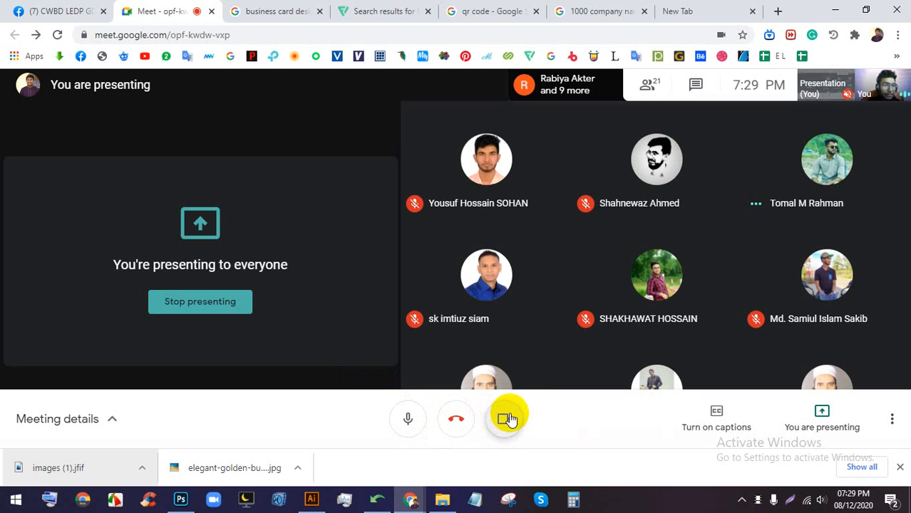
{"action": "left_click", "coordinate": [680, 11]}
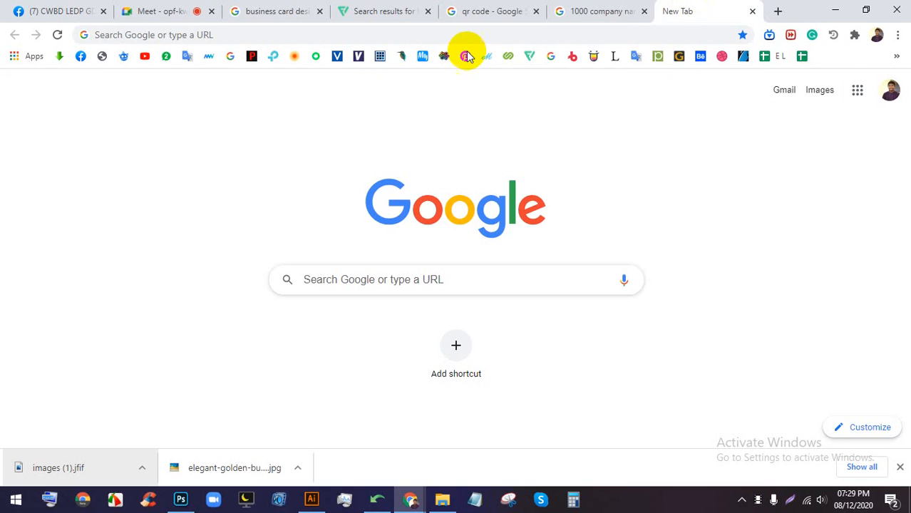
{"action": "left_click", "coordinate": [373, 32]}
{"action": "left_click", "coordinate": [14, 230]}
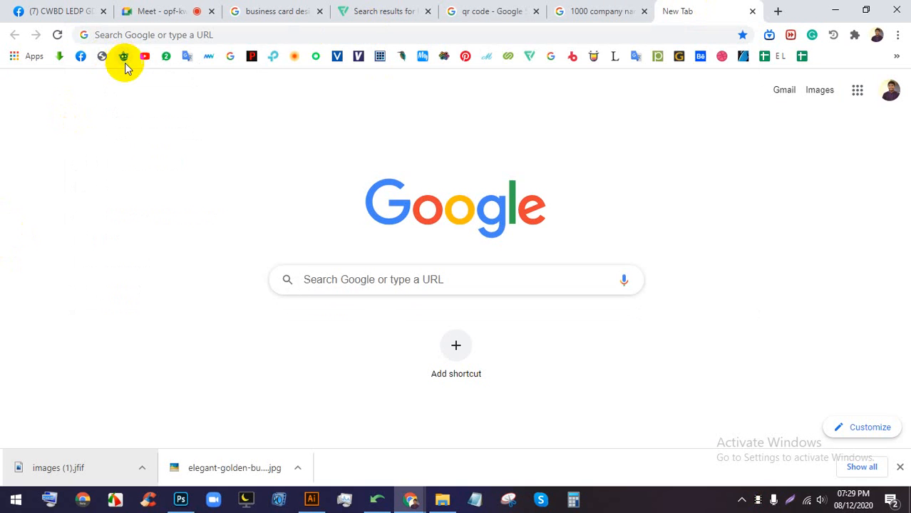
{"action": "left_click", "coordinate": [124, 60]}
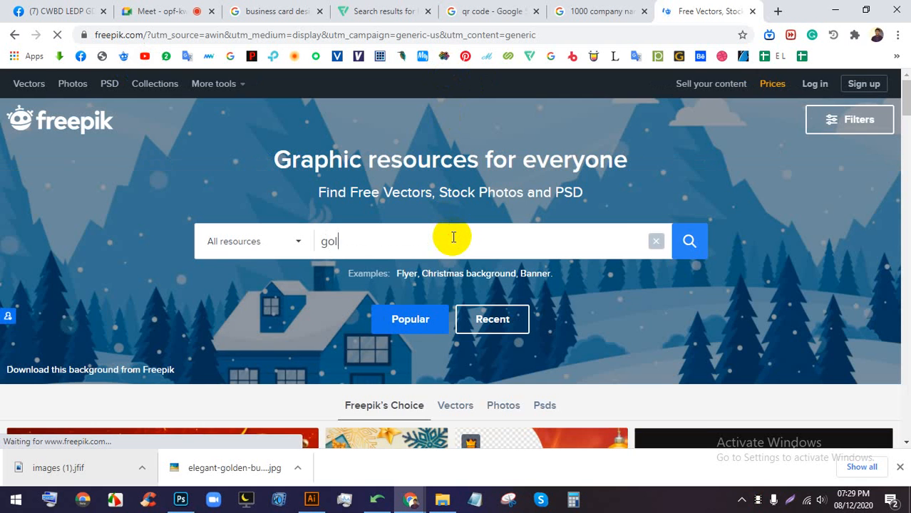
- Sign in to Freepik with a Google account
{"action": "type", "text": "e"}
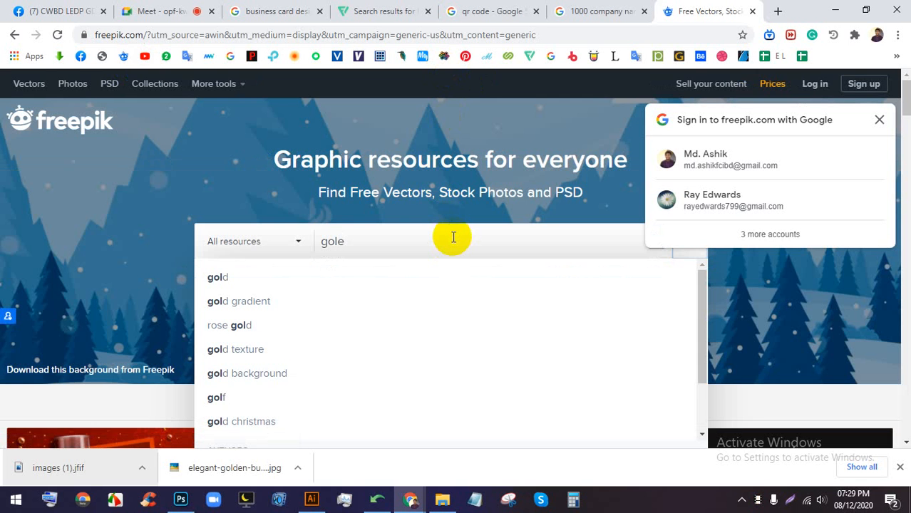
{"action": "scroll", "coordinate": [452, 237], "scroll_direction": "down", "scroll_amount": 1}
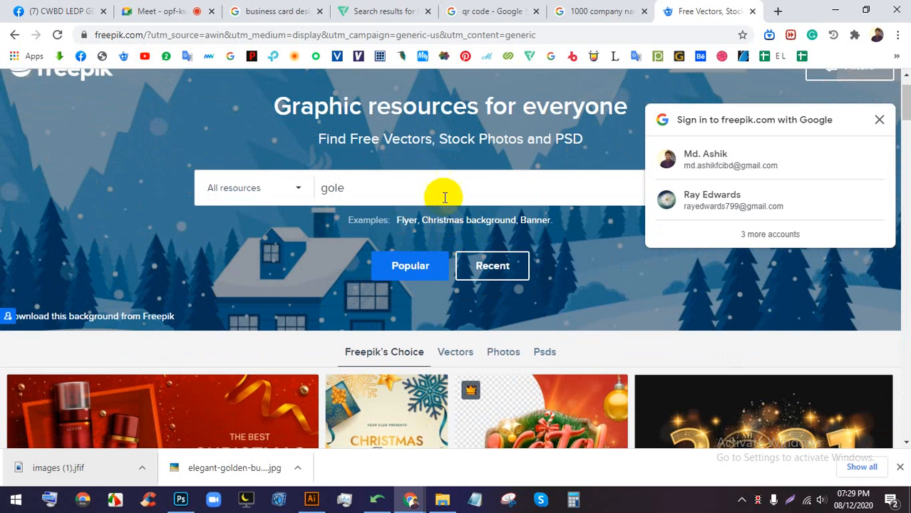
{"action": "left_click", "coordinate": [768, 159]}
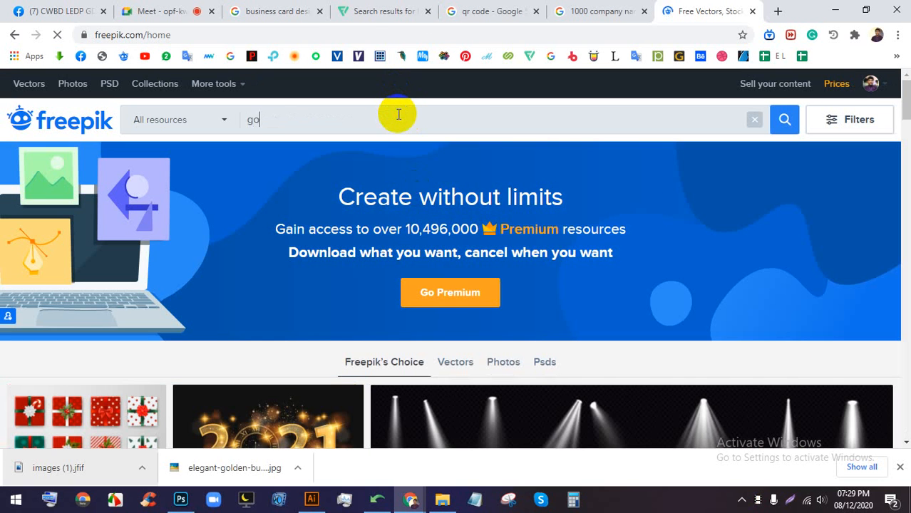
- Search Freepik for 'gold gradient' and scroll through the results
{"action": "left_click", "coordinate": [399, 114]}
{"action": "type", "text": "gold"}
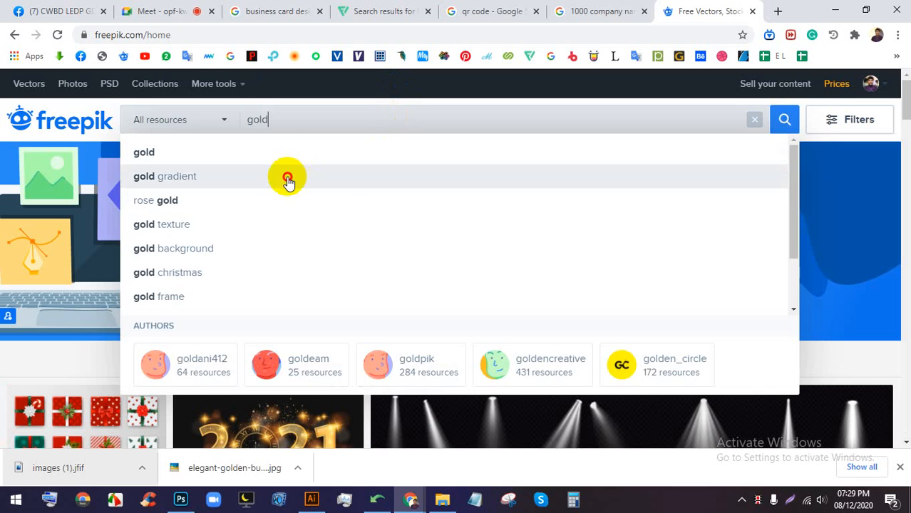
{"action": "left_click", "coordinate": [287, 177]}
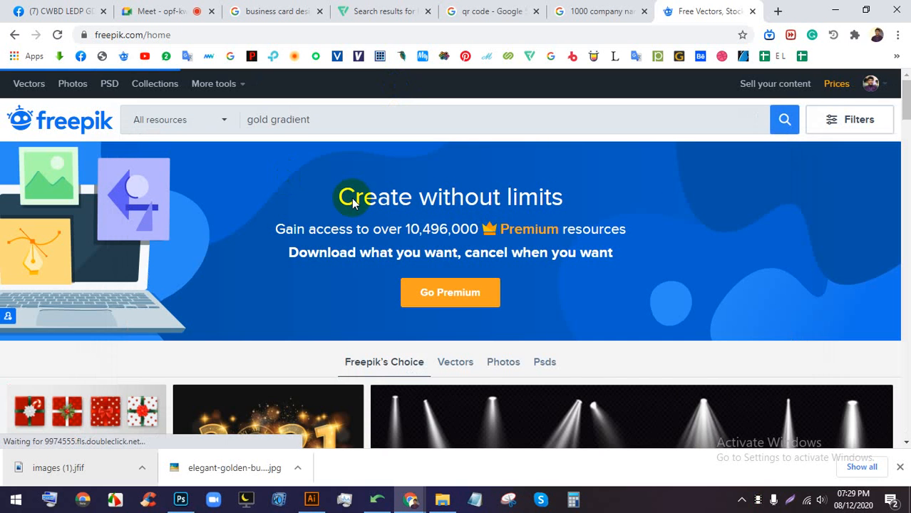
{"action": "scroll", "coordinate": [464, 274], "scroll_direction": "down", "scroll_amount": 2}
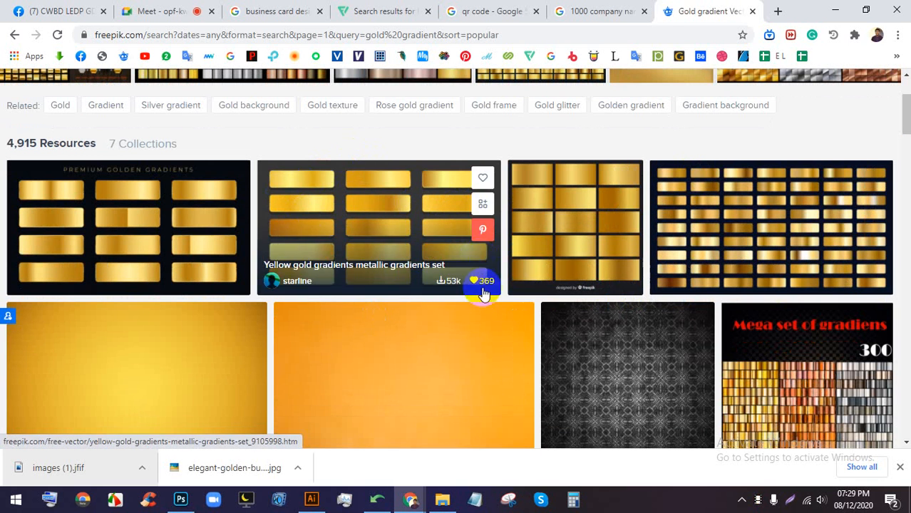
{"action": "scroll", "coordinate": [566, 247], "scroll_direction": "down", "scroll_amount": 2}
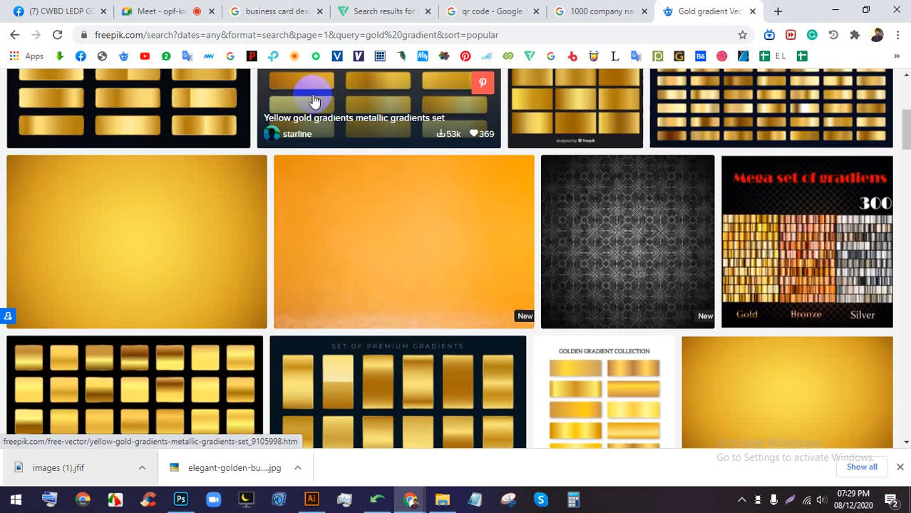
- Glance at the meeting tab, then return to browsing the gold gradient results
{"action": "left_click", "coordinate": [200, 7]}
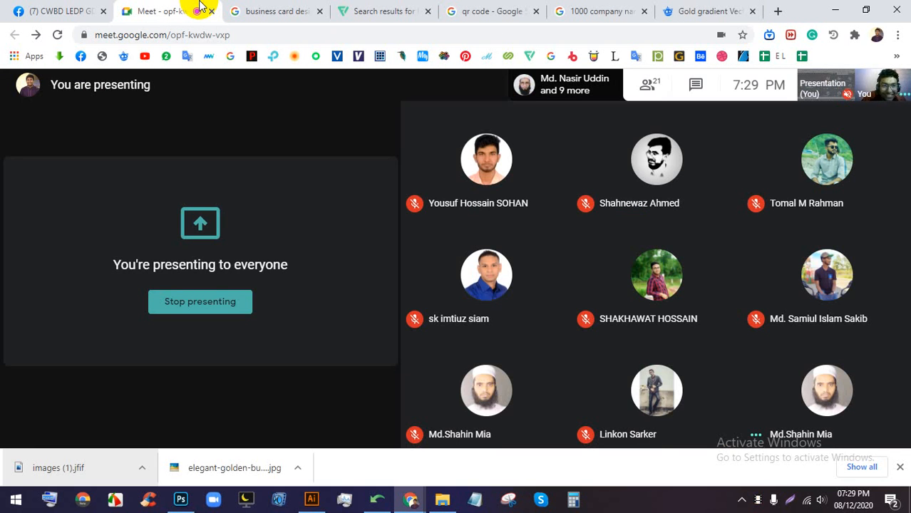
{"action": "left_click", "coordinate": [671, 8]}
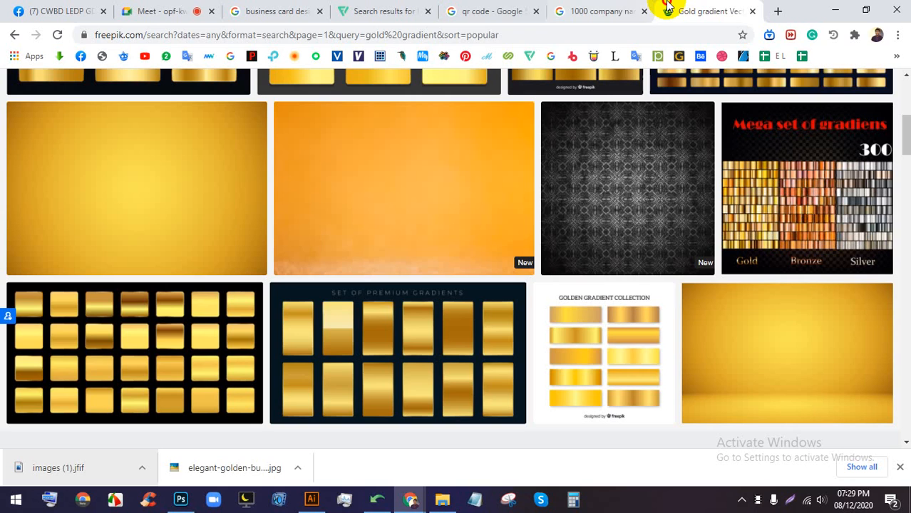
{"action": "scroll", "coordinate": [271, 228], "scroll_direction": "down", "scroll_amount": 2}
{"action": "scroll", "coordinate": [701, 244], "scroll_direction": "down", "scroll_amount": 3}
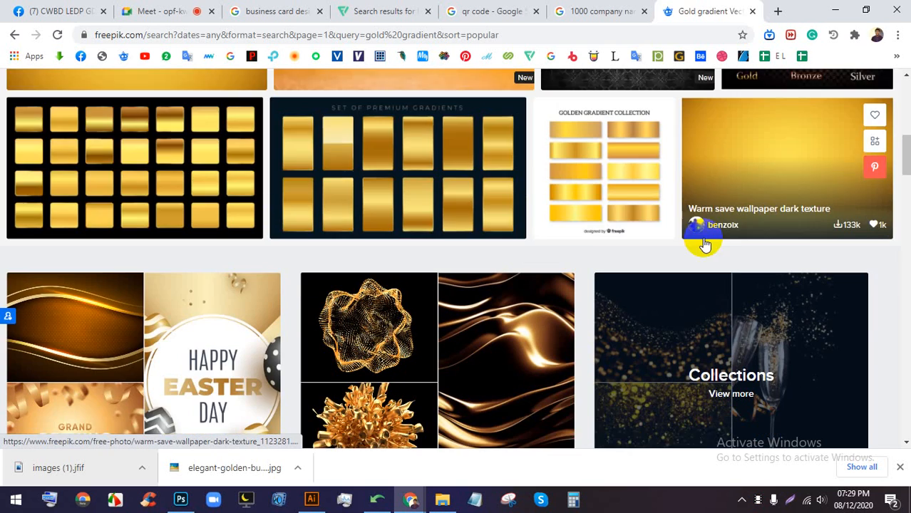
{"action": "scroll", "coordinate": [757, 255], "scroll_direction": "down", "scroll_amount": 4}
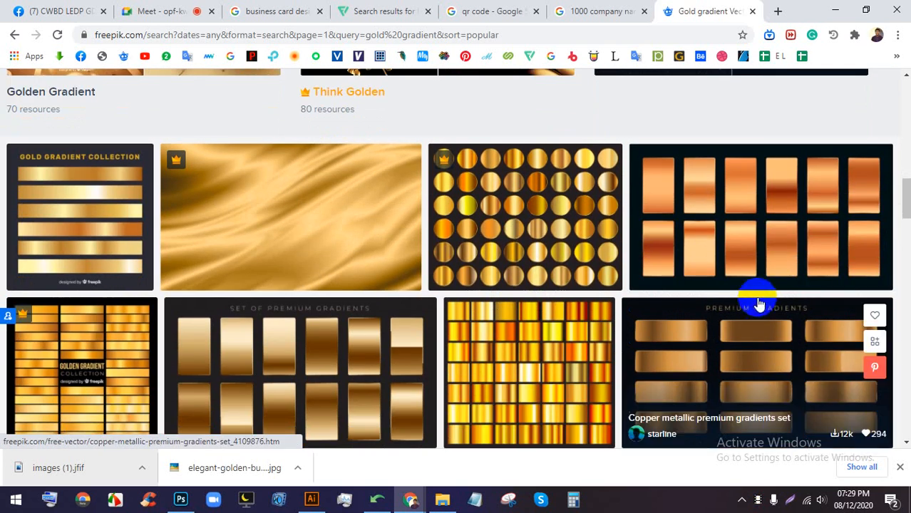
{"action": "scroll", "coordinate": [388, 251], "scroll_direction": "down", "scroll_amount": 3}
{"action": "scroll", "coordinate": [224, 230], "scroll_direction": "up", "scroll_amount": 4}
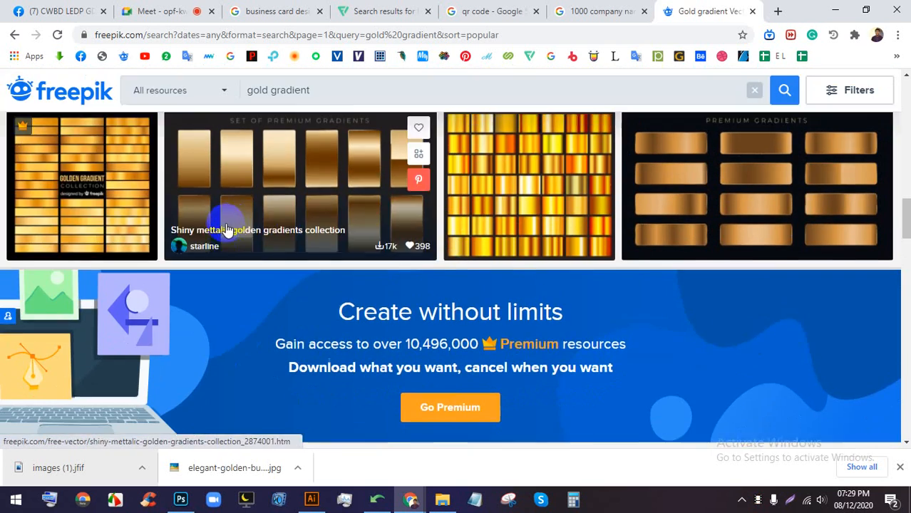
- Open the Metallic gradient stripes collection in a new tab, browse it, then return to Meet
{"action": "right_click", "coordinate": [58, 251]}
{"action": "left_click", "coordinate": [92, 255]}
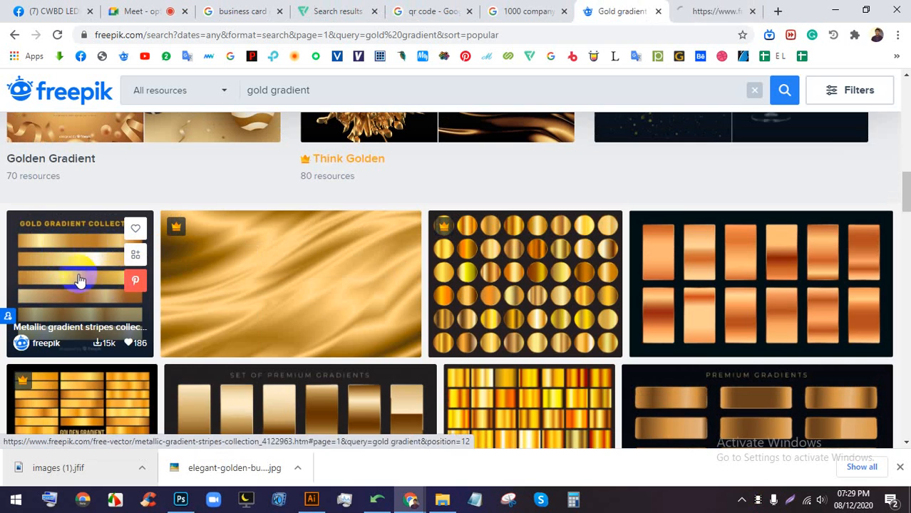
{"action": "scroll", "coordinate": [235, 264], "scroll_direction": "down", "scroll_amount": 2}
{"action": "left_click", "coordinate": [709, 8]}
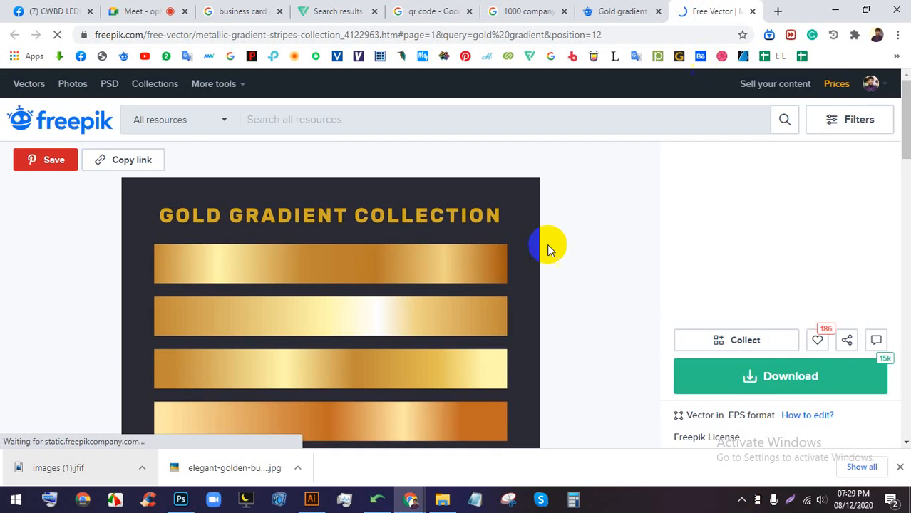
{"action": "scroll", "coordinate": [444, 240], "scroll_direction": "down", "scroll_amount": 2}
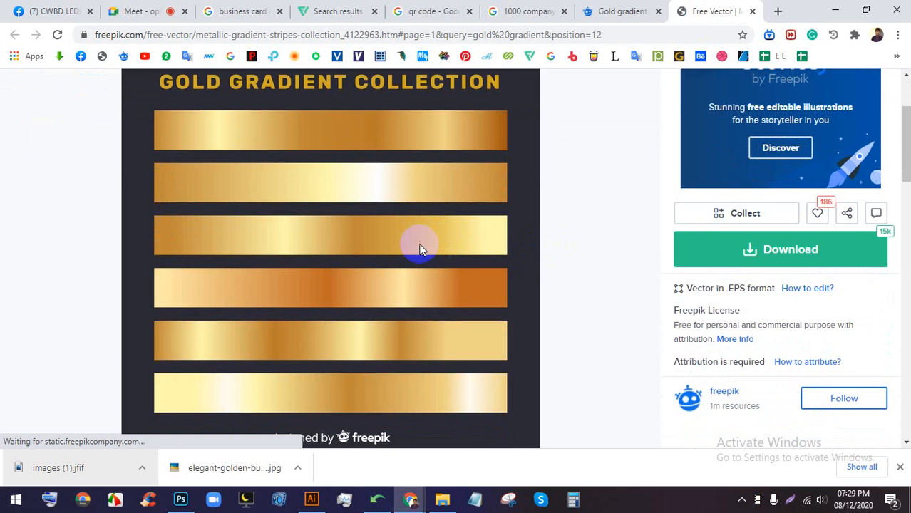
{"action": "scroll", "coordinate": [417, 244], "scroll_direction": "down", "scroll_amount": 1}
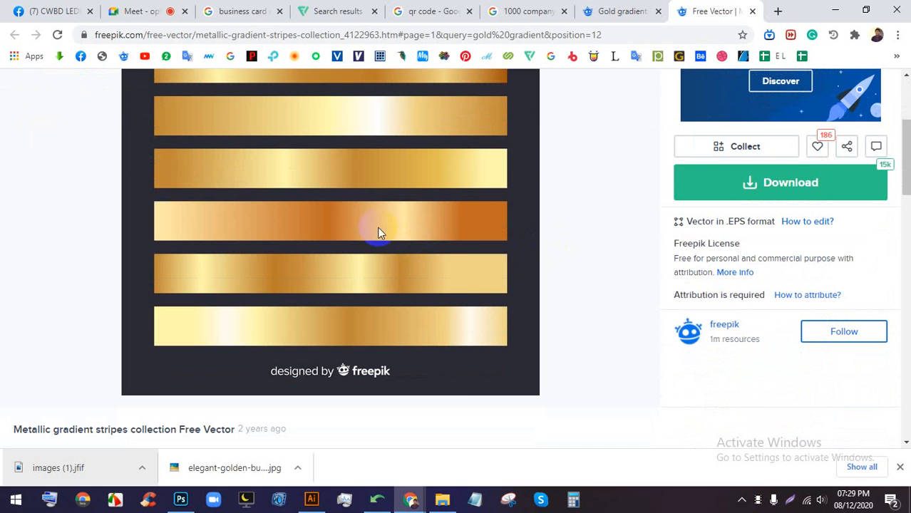
{"action": "left_click", "coordinate": [146, 11]}
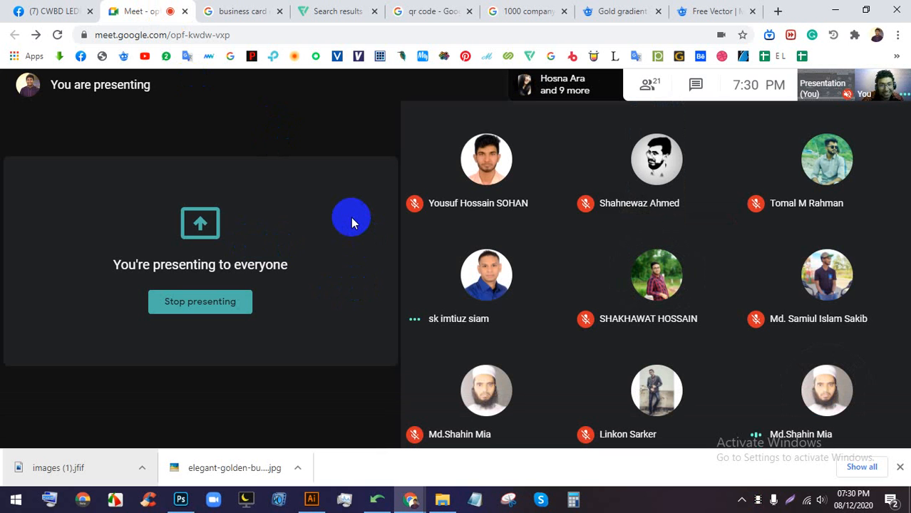
- Go back to the 'business card design luxury' Google Images results and scroll down them
{"action": "left_click", "coordinate": [235, 10]}
{"action": "left_click", "coordinate": [139, 9]}
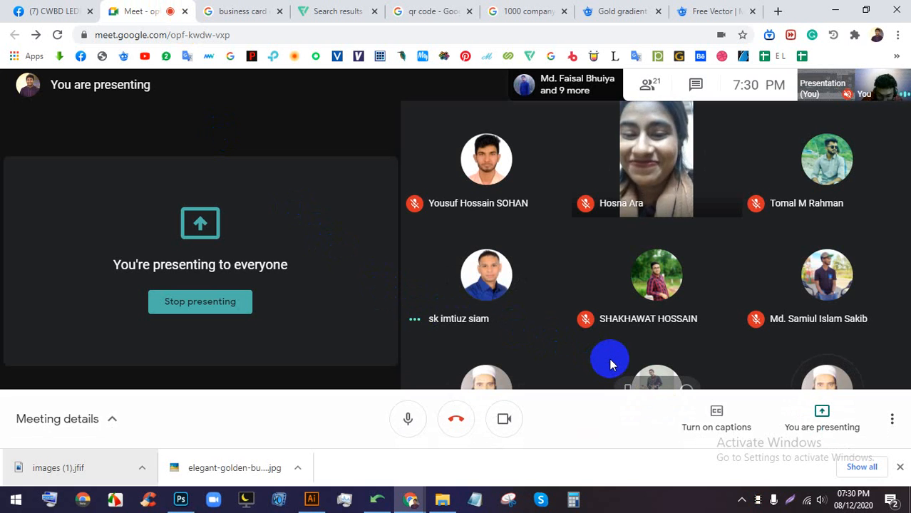
{"action": "left_click", "coordinate": [249, 12]}
{"action": "scroll", "coordinate": [464, 332], "scroll_direction": "down", "scroll_amount": 5}
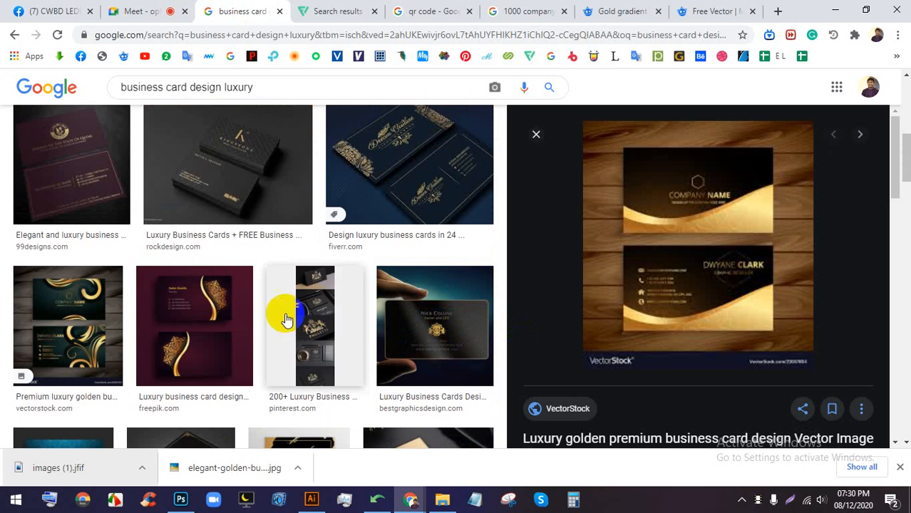
- Preview the black and orange luxury card, check the Meet call, and come back
{"action": "scroll", "coordinate": [366, 305], "scroll_direction": "down", "scroll_amount": 3}
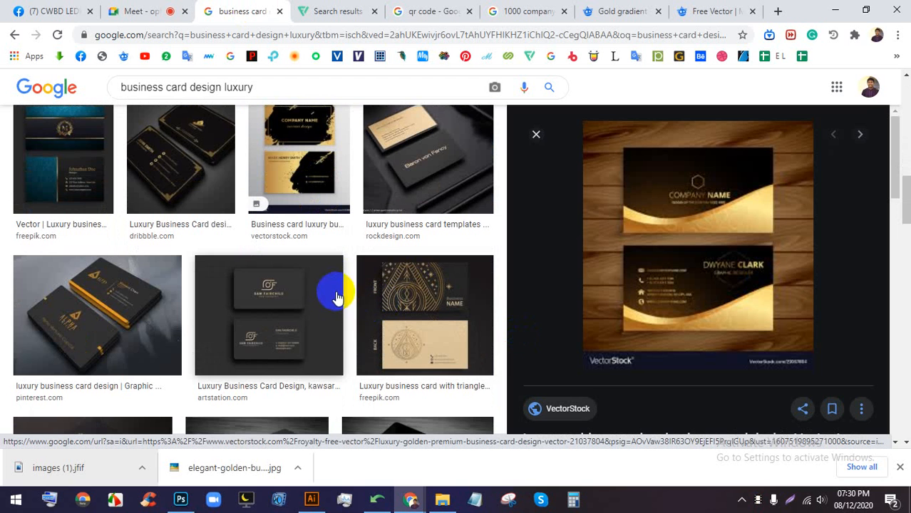
{"action": "scroll", "coordinate": [335, 263], "scroll_direction": "down", "scroll_amount": 1}
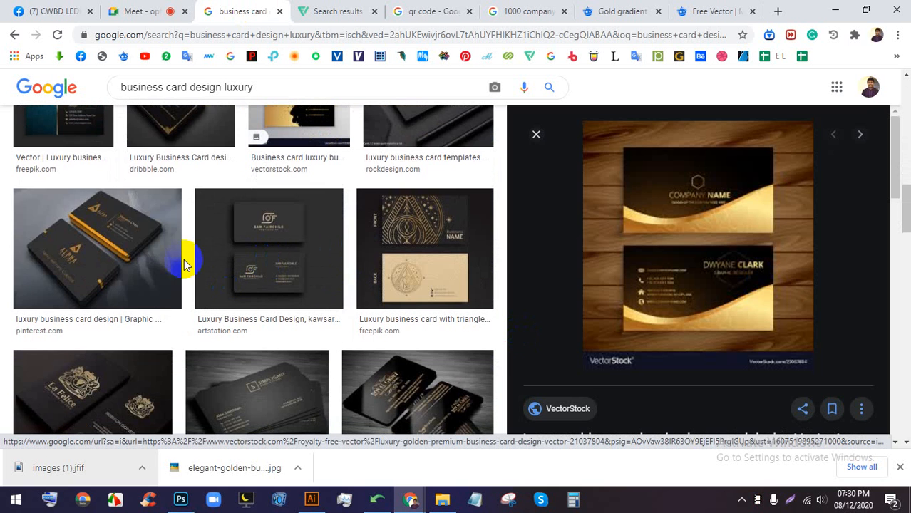
{"action": "left_click", "coordinate": [160, 250]}
{"action": "left_click", "coordinate": [145, 8]}
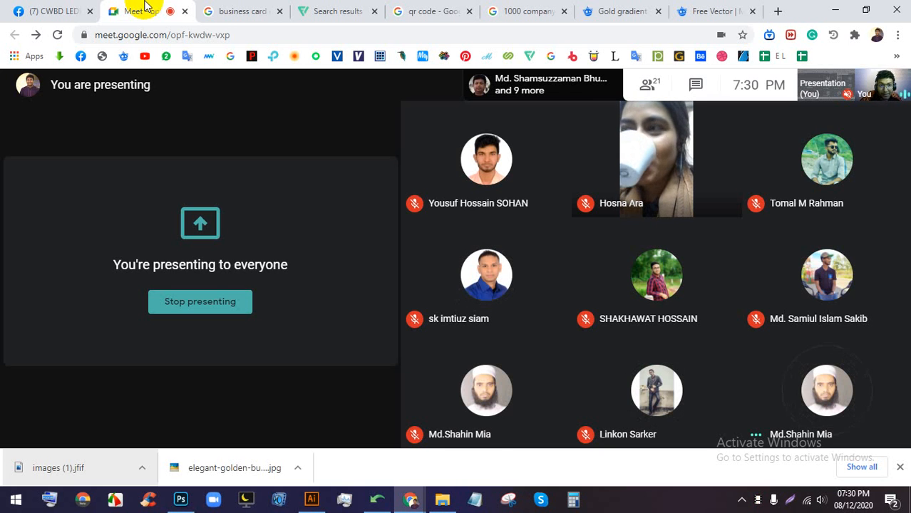
{"action": "left_click", "coordinate": [264, 10]}
{"action": "scroll", "coordinate": [613, 356], "scroll_direction": "down", "scroll_amount": 6}
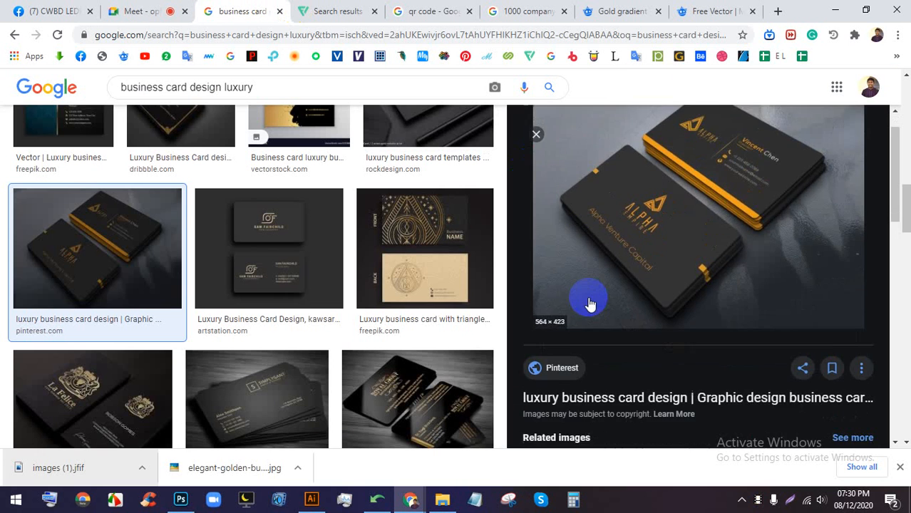
- Preview several gold luxury cards: metal, triangle, rockdesign and black-and-gold splash designs
{"action": "left_click", "coordinate": [566, 238]}
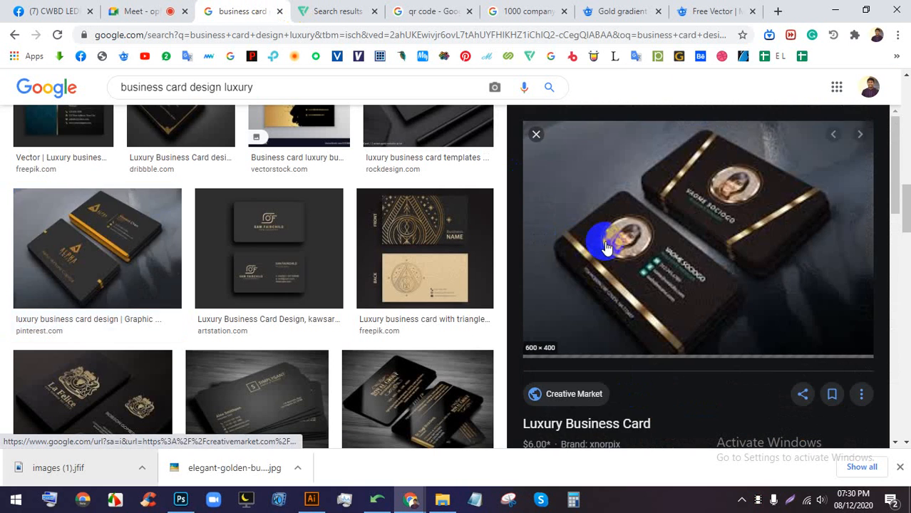
{"action": "scroll", "coordinate": [637, 271], "scroll_direction": "down", "scroll_amount": 5}
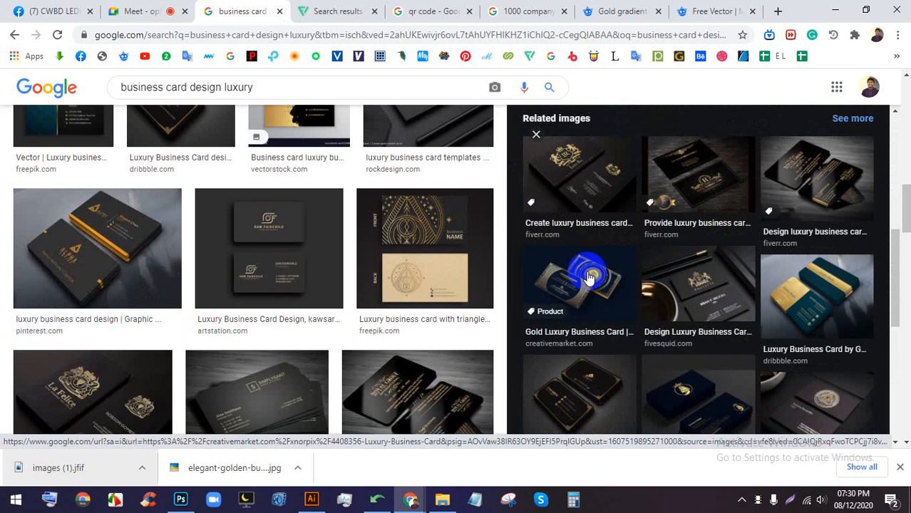
{"action": "left_click", "coordinate": [586, 271]}
{"action": "scroll", "coordinate": [713, 240], "scroll_direction": "down", "scroll_amount": 5}
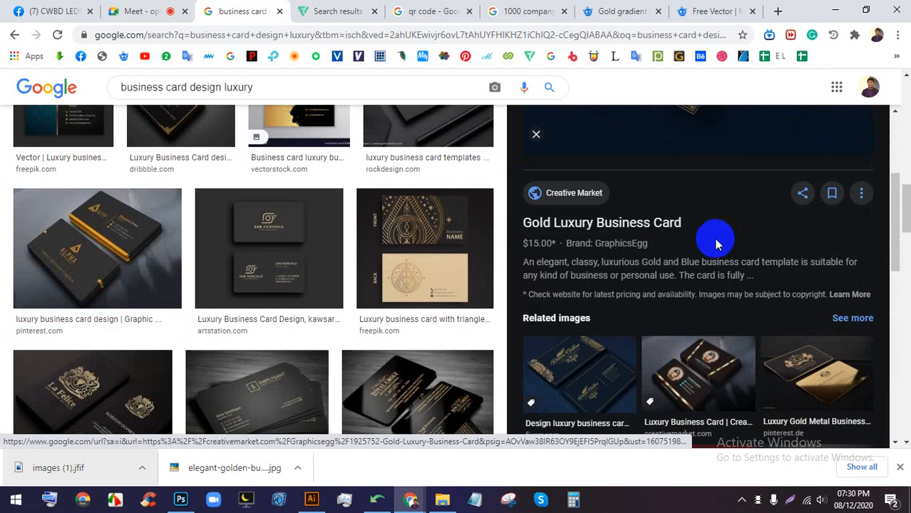
{"action": "left_click", "coordinate": [817, 302]}
{"action": "scroll", "coordinate": [634, 203], "scroll_direction": "down", "scroll_amount": 5}
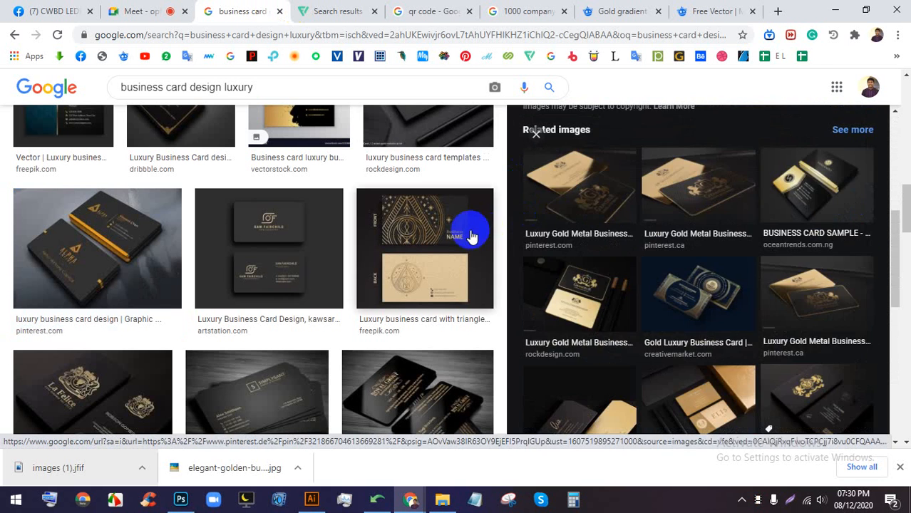
{"action": "left_click", "coordinate": [427, 235]}
{"action": "scroll", "coordinate": [656, 235], "scroll_direction": "up", "scroll_amount": 2}
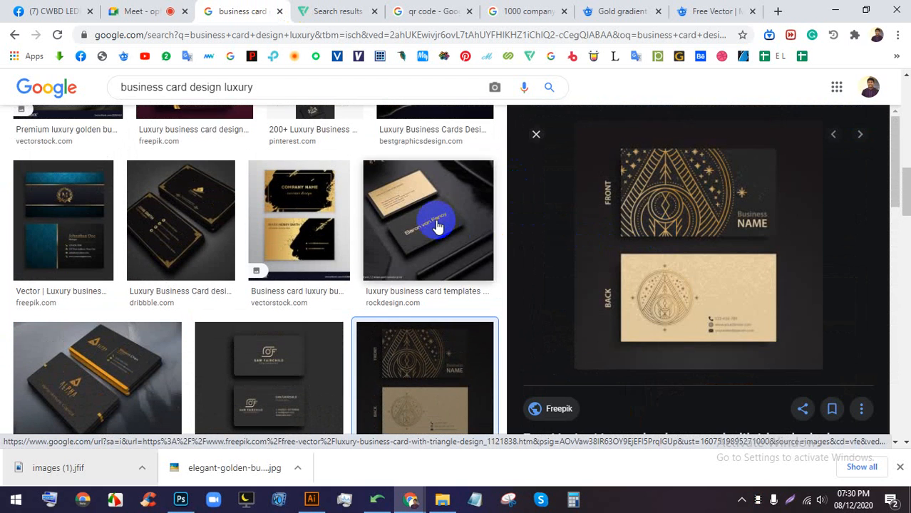
{"action": "left_click", "coordinate": [435, 224]}
{"action": "left_click", "coordinate": [290, 228]}
- After checking Meet, preview the blue and gold card and bring up the Freepik gold gradient results
{"action": "left_click", "coordinate": [142, 12]}
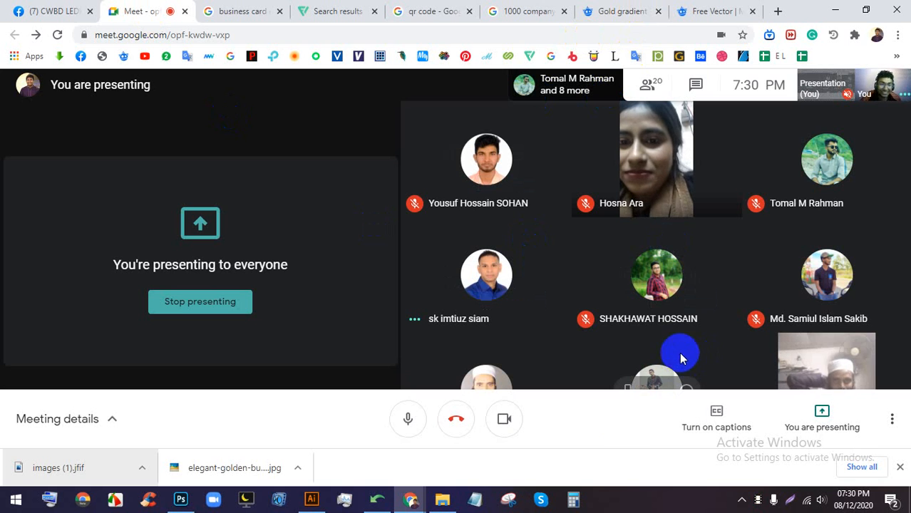
{"action": "left_click", "coordinate": [212, 9]}
{"action": "scroll", "coordinate": [298, 397], "scroll_direction": "down", "scroll_amount": 5}
{"action": "scroll", "coordinate": [120, 221], "scroll_direction": "up", "scroll_amount": 3}
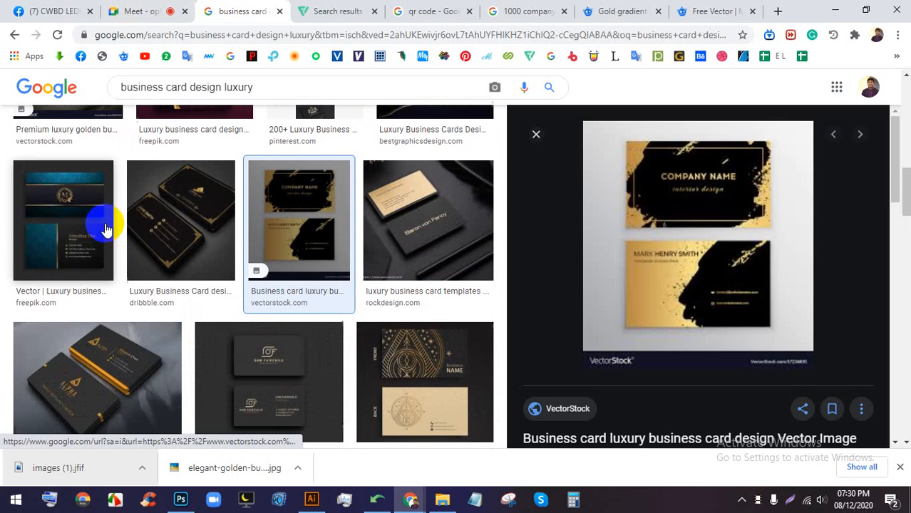
{"action": "left_click", "coordinate": [71, 224]}
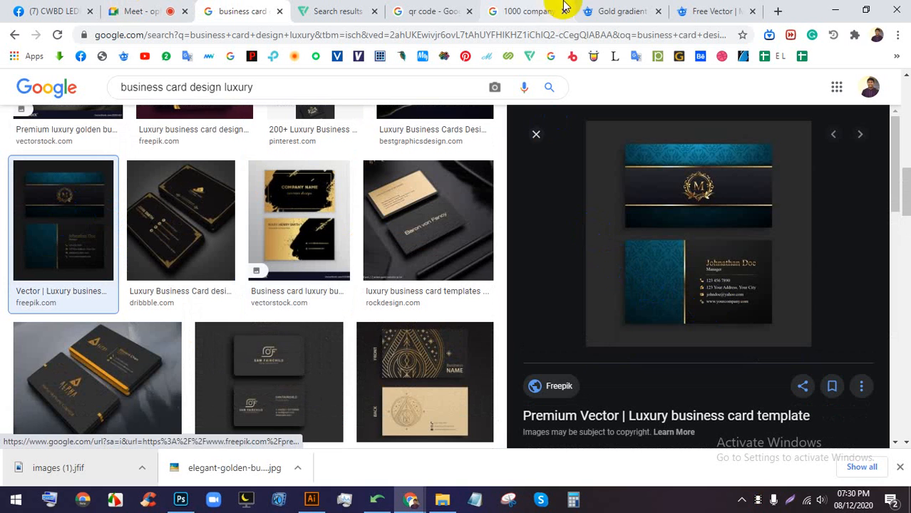
{"action": "left_click", "coordinate": [639, 8]}
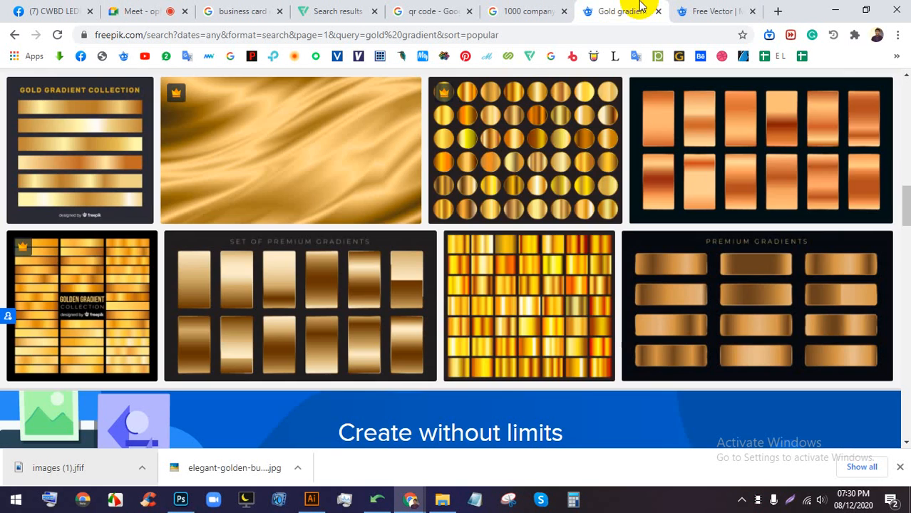
- Replace the Freepik search with 'business card' using the suggestion
{"action": "scroll", "coordinate": [480, 213], "scroll_direction": "up", "scroll_amount": 1}
{"action": "scroll", "coordinate": [479, 214], "scroll_direction": "down", "scroll_amount": 5}
{"action": "left_click", "coordinate": [434, 94]}
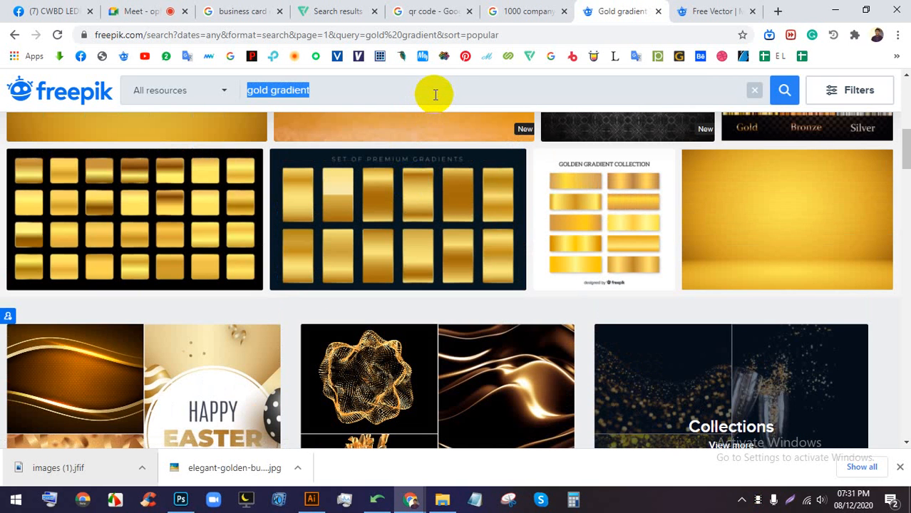
{"action": "type", "text": "bus"}
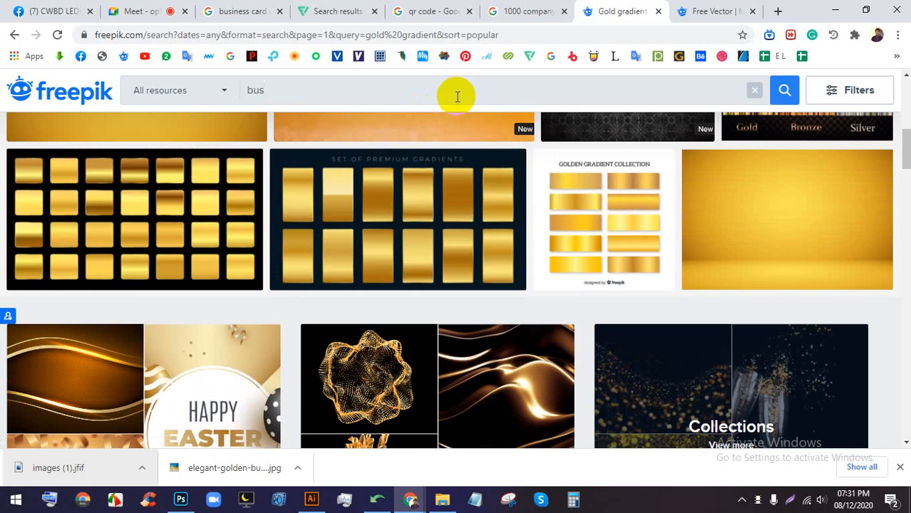
{"action": "type", "text": "i"}
{"action": "key", "text": "Down"}
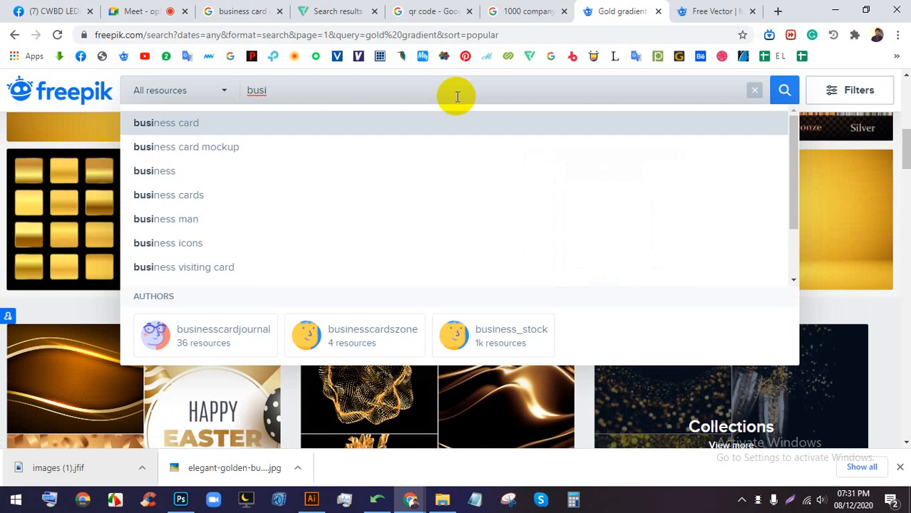
{"action": "key", "text": "Return"}
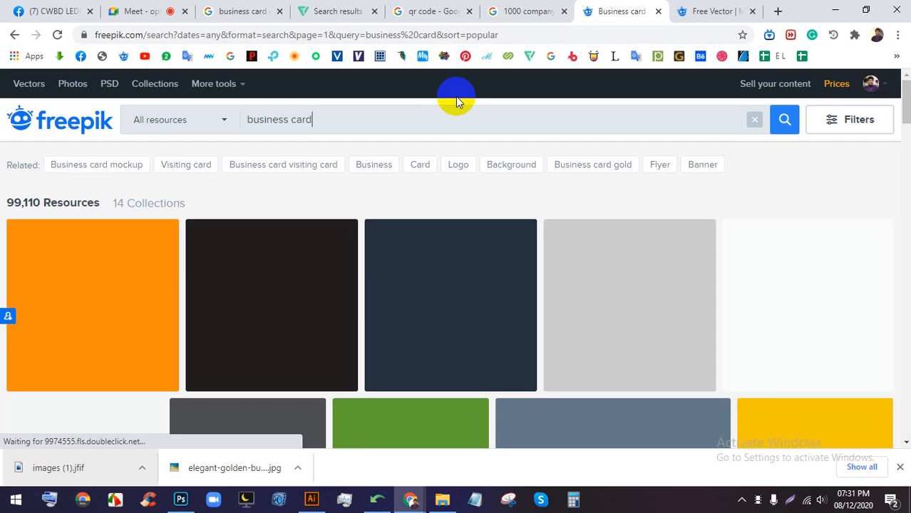
- Dismiss the 20% discount promo and open the Mandala Business Card collection in new tabs
{"action": "scroll", "coordinate": [455, 224], "scroll_direction": "down", "scroll_amount": 2}
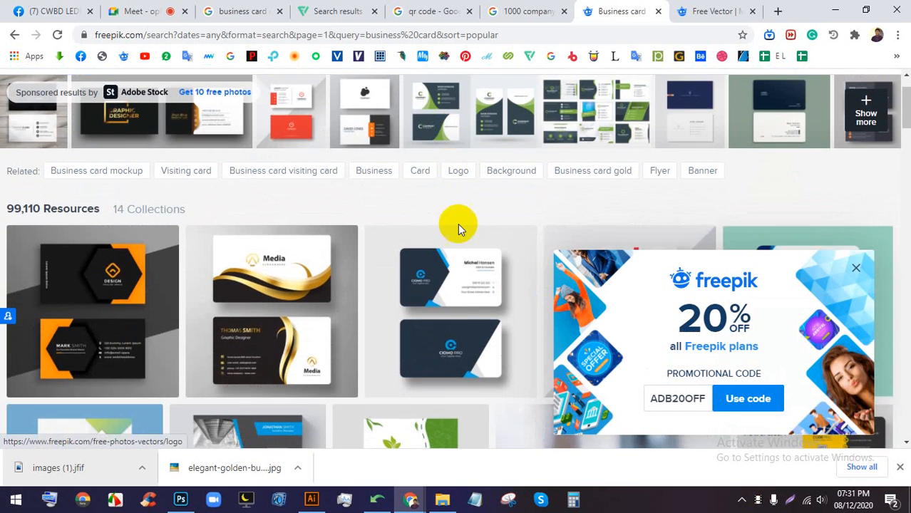
{"action": "left_click", "coordinate": [860, 267]}
{"action": "scroll", "coordinate": [604, 336], "scroll_direction": "down", "scroll_amount": 2}
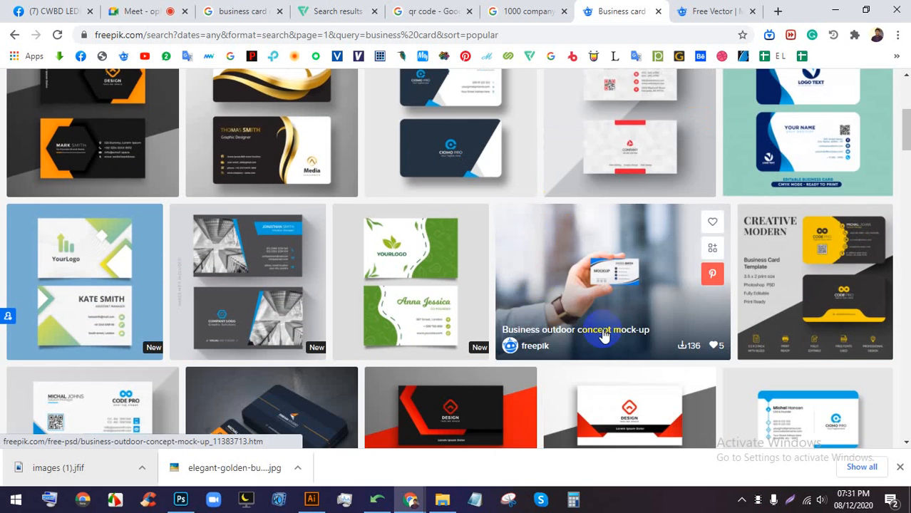
{"action": "scroll", "coordinate": [561, 312], "scroll_direction": "down", "scroll_amount": 6}
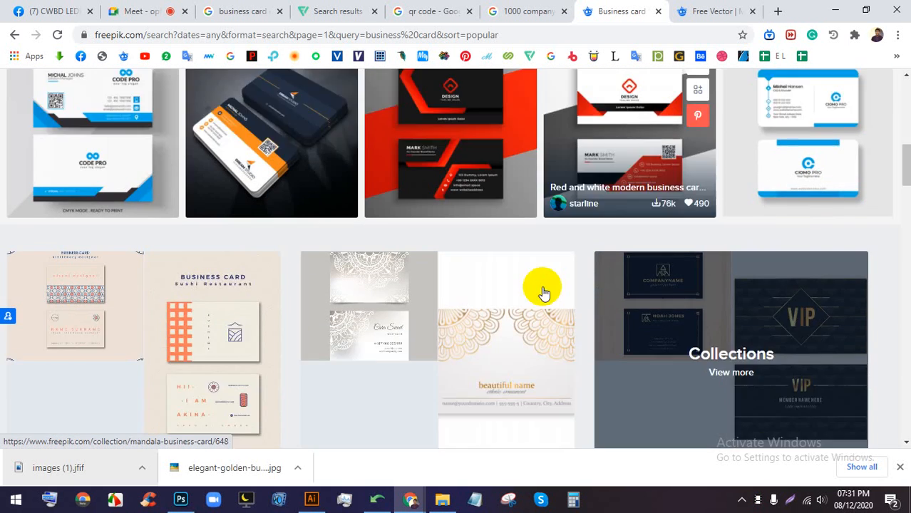
{"action": "scroll", "coordinate": [499, 228], "scroll_direction": "down", "scroll_amount": 1}
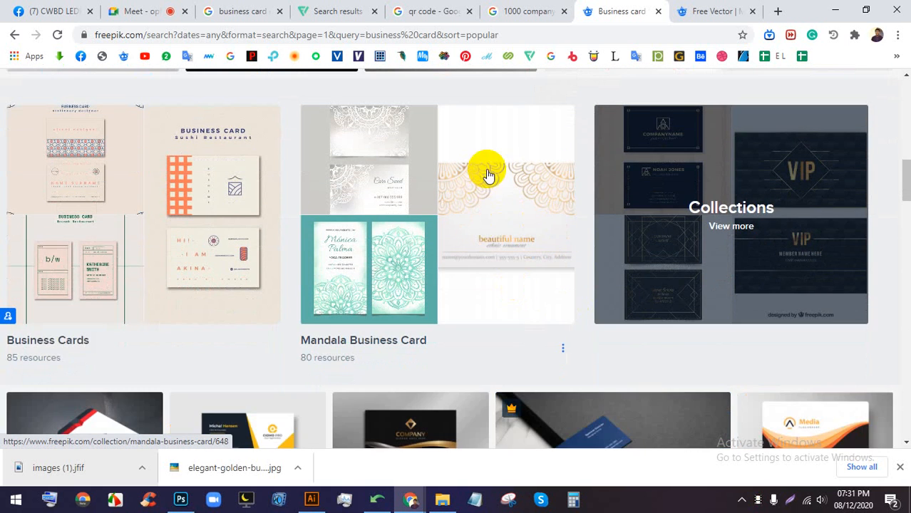
{"action": "right_click", "coordinate": [511, 182]}
{"action": "left_click", "coordinate": [515, 177]}
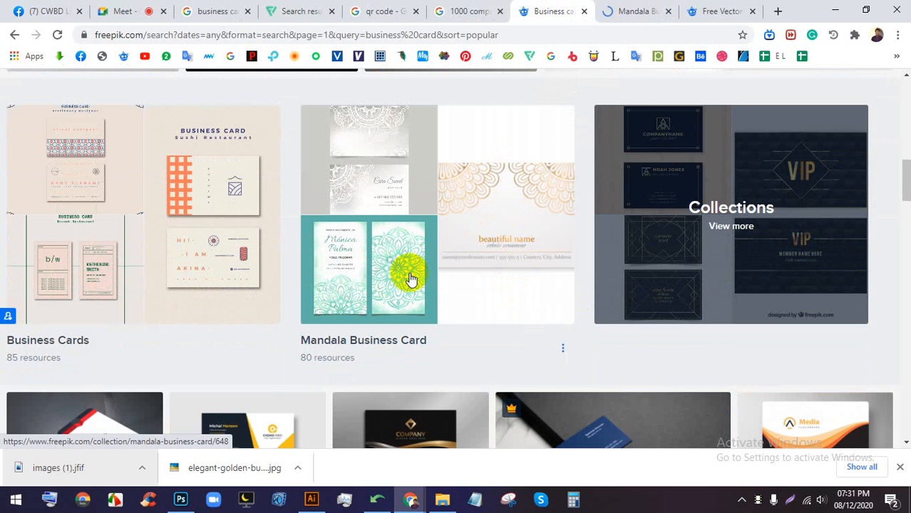
{"action": "right_click", "coordinate": [361, 250]}
{"action": "left_click", "coordinate": [374, 263]}
- Browse the Mandala Business Card collection, then return to the Meet call
{"action": "left_click", "coordinate": [558, 11]}
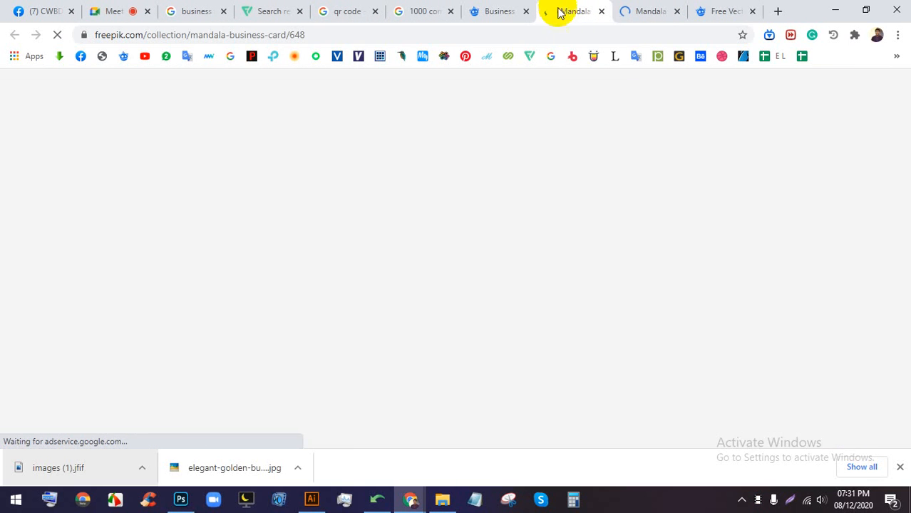
{"action": "scroll", "coordinate": [499, 214], "scroll_direction": "down", "scroll_amount": 2}
{"action": "scroll", "coordinate": [606, 240], "scroll_direction": "down", "scroll_amount": 1}
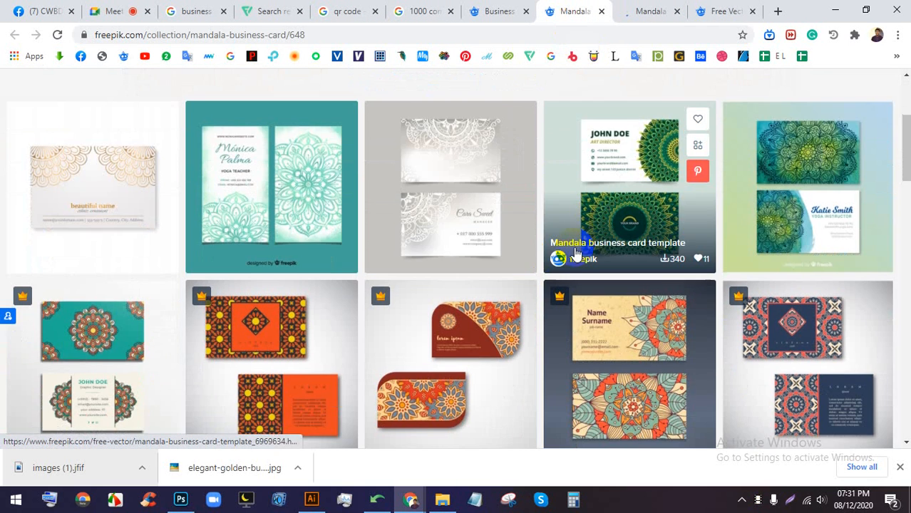
{"action": "scroll", "coordinate": [642, 241], "scroll_direction": "down", "scroll_amount": 1}
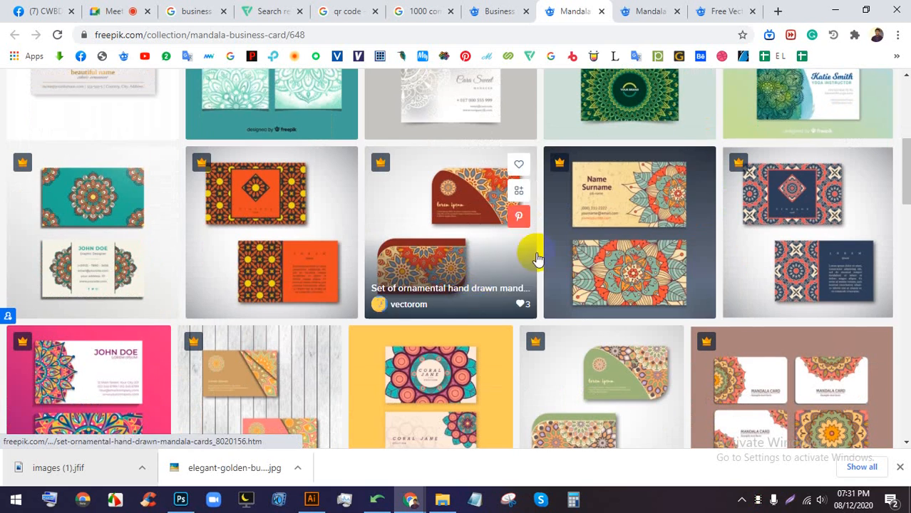
{"action": "scroll", "coordinate": [652, 246], "scroll_direction": "down", "scroll_amount": 3}
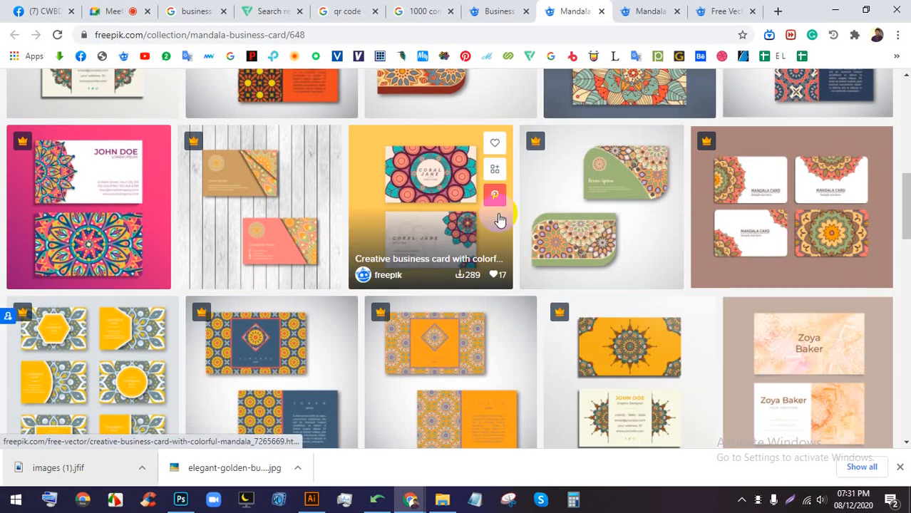
{"action": "scroll", "coordinate": [498, 219], "scroll_direction": "up", "scroll_amount": 4}
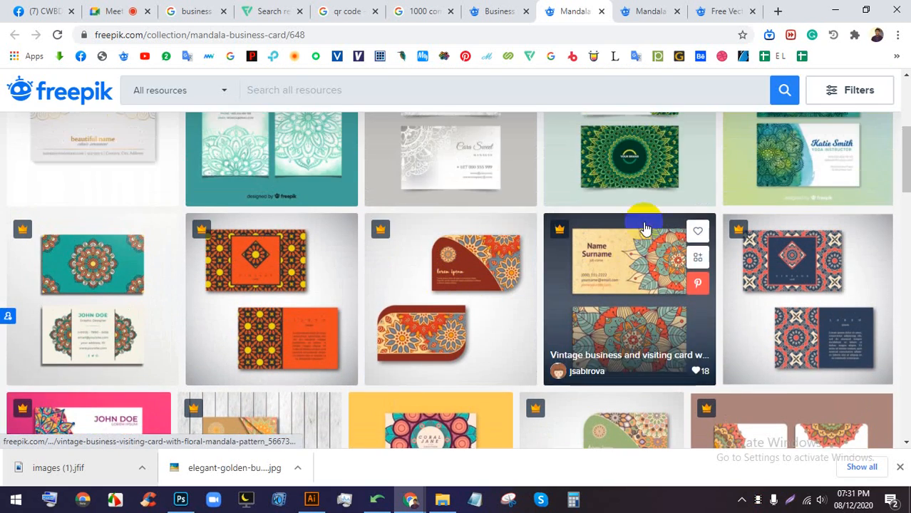
{"action": "scroll", "coordinate": [540, 227], "scroll_direction": "up", "scroll_amount": 1}
{"action": "left_click", "coordinate": [121, 11]}
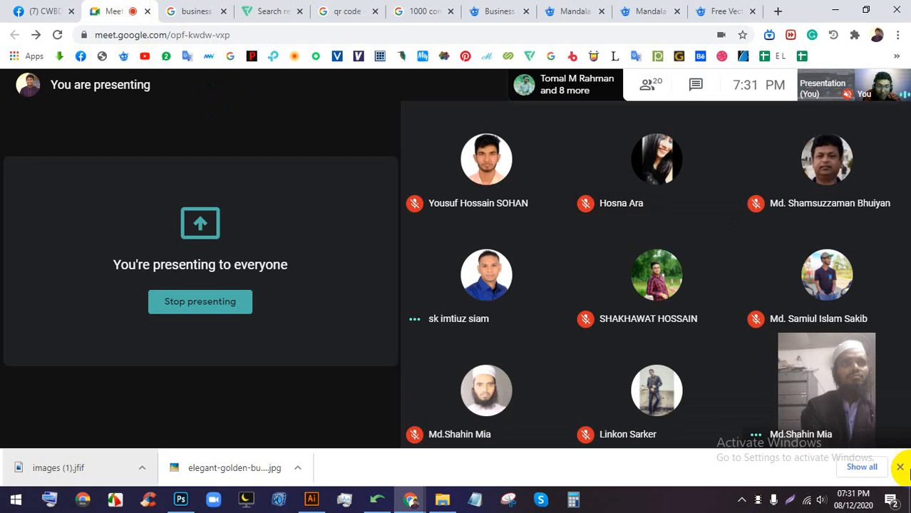
- Close the recent downloads list and cycle through the Flaticon and image tabs back to Meet
{"action": "left_click", "coordinate": [900, 467]}
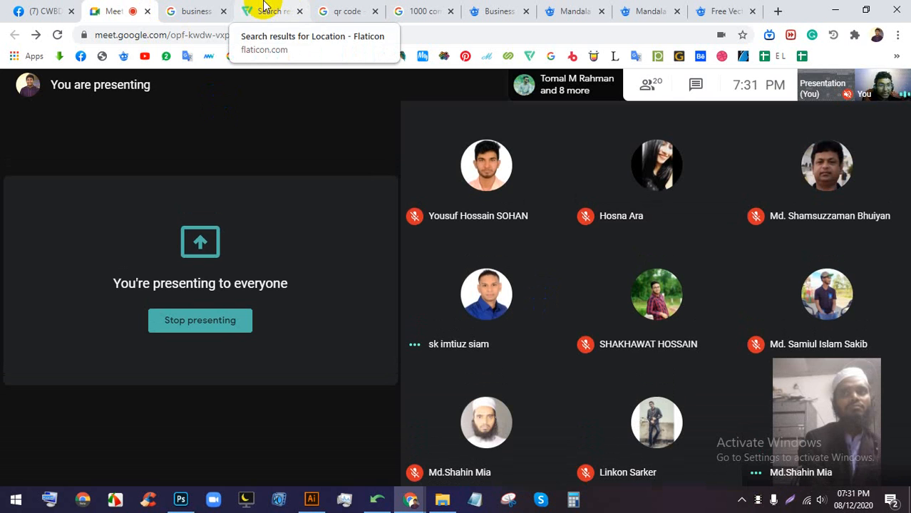
{"action": "left_click", "coordinate": [241, 8]}
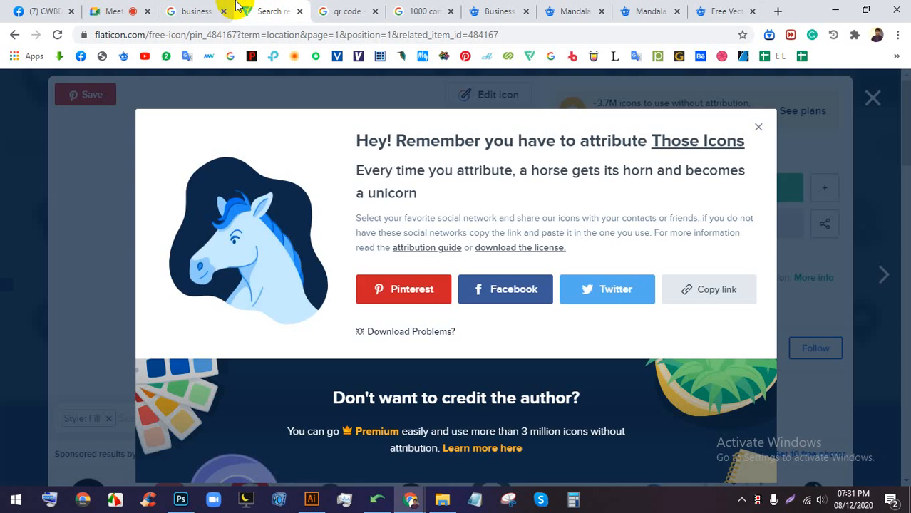
{"action": "left_click", "coordinate": [194, 10]}
{"action": "left_click", "coordinate": [114, 7]}
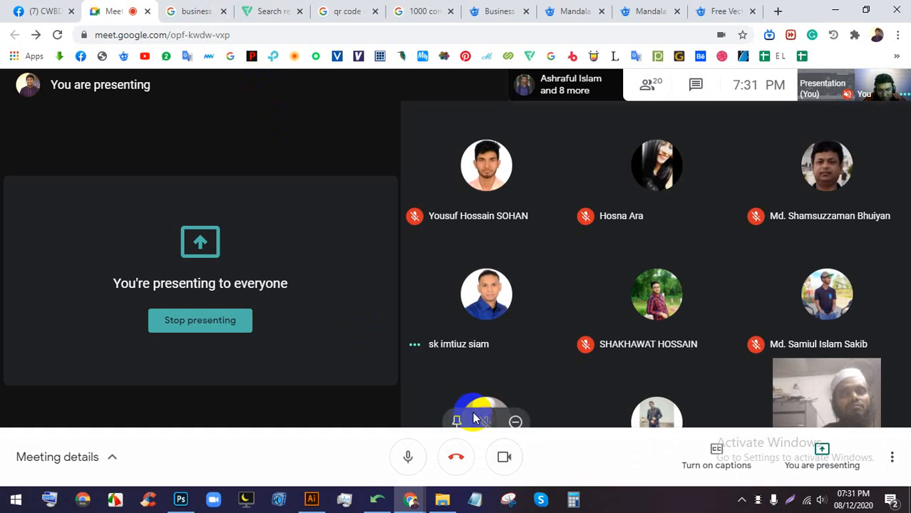
- Turn off the Meet camera and bring the BC.ai document in Illustrator back to front
{"action": "left_click", "coordinate": [504, 457]}
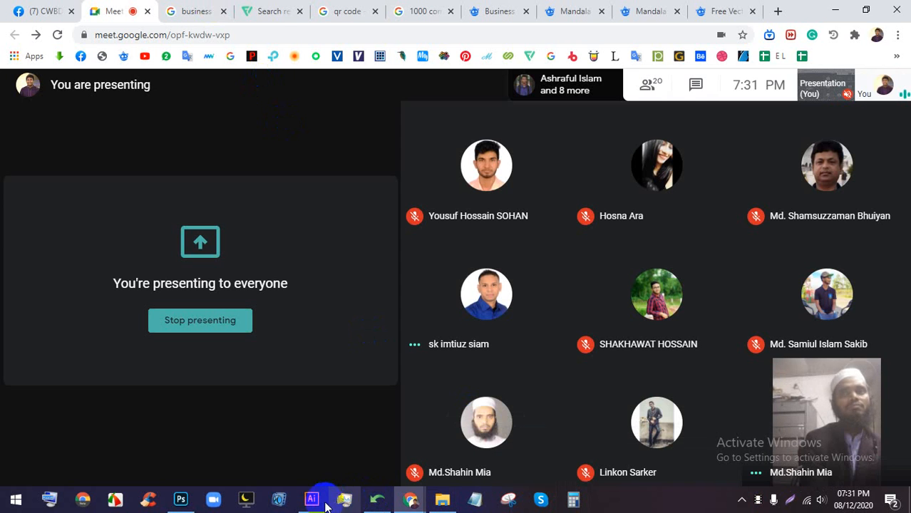
{"action": "left_click", "coordinate": [311, 499]}
{"action": "scroll", "coordinate": [428, 104], "scroll_direction": "down", "scroll_amount": 5}
{"action": "left_click_drag", "start_coordinate": [498, 397], "coordinate": [330, 332]}
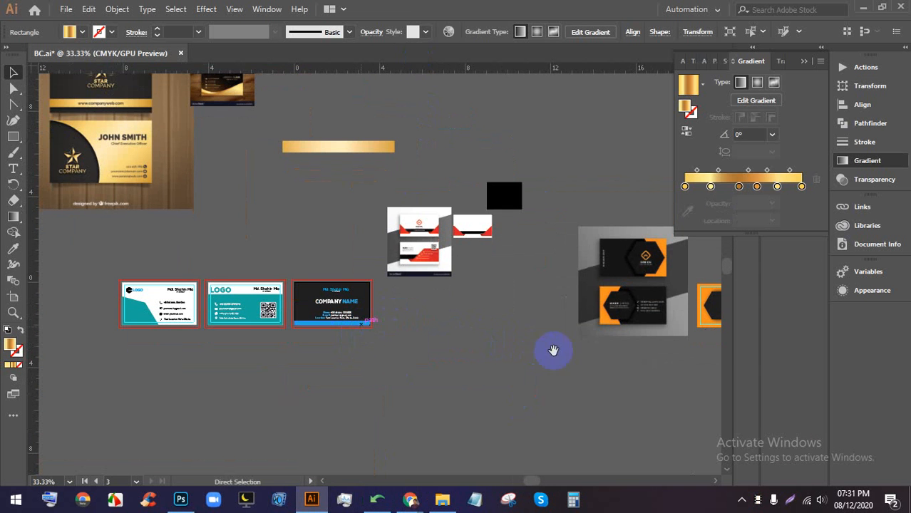
- Save the document and pan to an empty area of canvas
{"action": "key", "text": "ctrl+s"}
{"action": "scroll", "coordinate": [563, 354], "scroll_direction": "down", "scroll_amount": 2}
{"action": "left_click_drag", "start_coordinate": [616, 374], "coordinate": [563, 200]}
{"action": "scroll", "coordinate": [426, 215], "scroll_direction": "up", "scroll_amount": 3}
{"action": "left_click_drag", "start_coordinate": [509, 176], "coordinate": [492, 221]}
- Draw a hexagon with the Polygon tool and centre it in view
{"action": "left_click", "coordinate": [24, 142]}
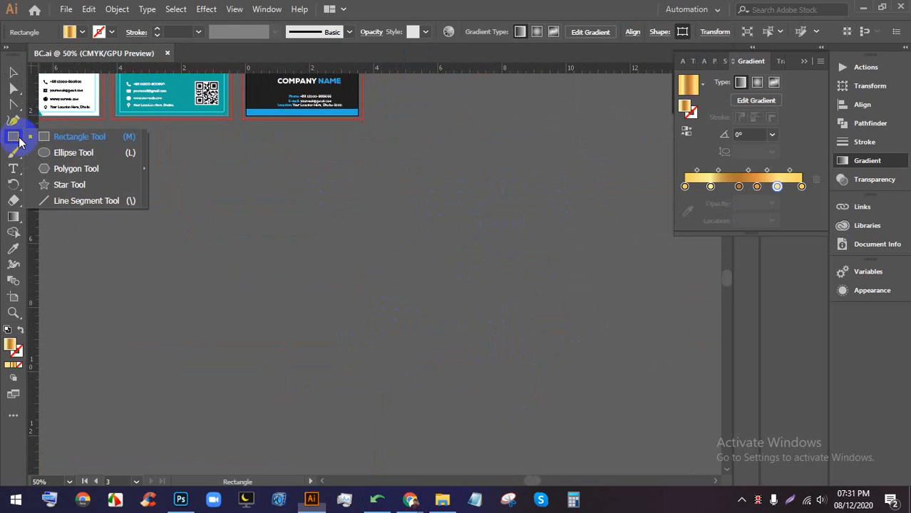
{"action": "left_click", "coordinate": [60, 167]}
{"action": "left_click_drag", "start_coordinate": [404, 234], "coordinate": [437, 293]}
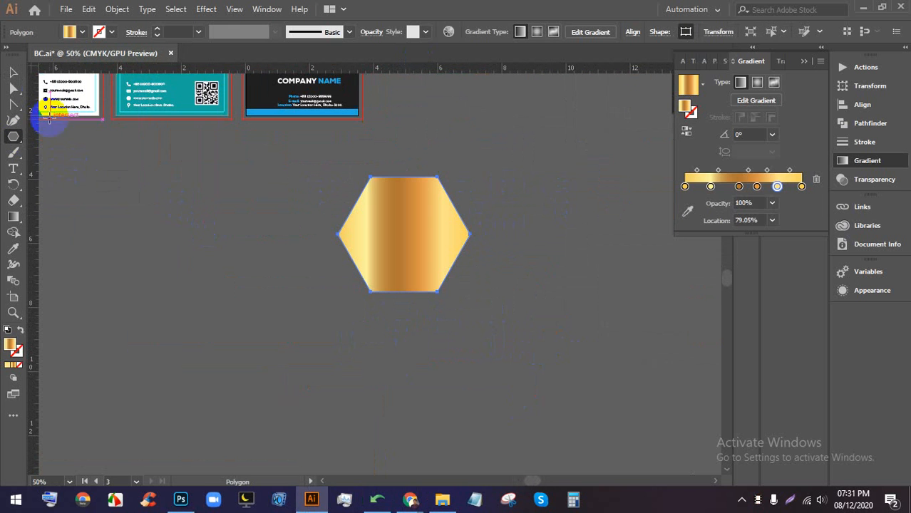
{"action": "left_click", "coordinate": [10, 74]}
{"action": "scroll", "coordinate": [331, 191], "scroll_direction": "up", "scroll_amount": 2}
{"action": "left_click_drag", "start_coordinate": [546, 232], "coordinate": [502, 234]}
- Fill the hexagon with yellow from the Fill swatches, trying pink first
{"action": "left_click", "coordinate": [82, 32]}
{"action": "left_click", "coordinate": [92, 55]}
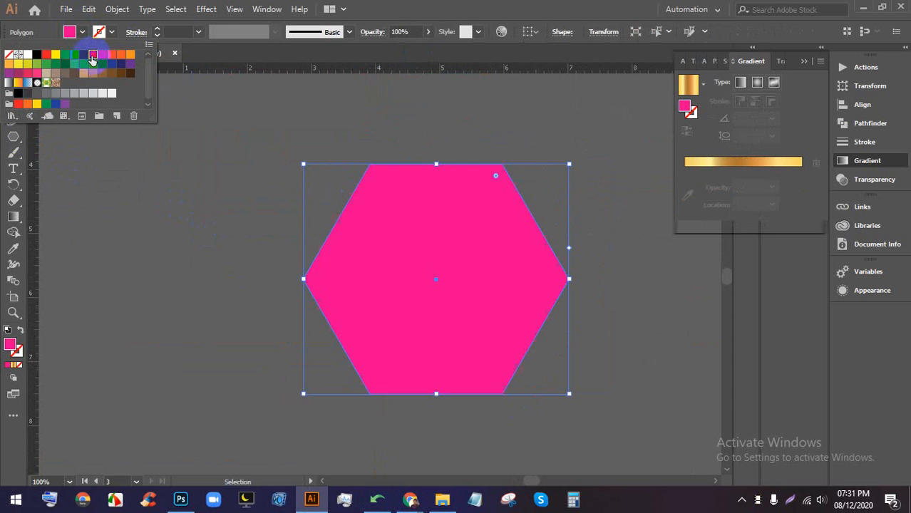
{"action": "left_click", "coordinate": [56, 55]}
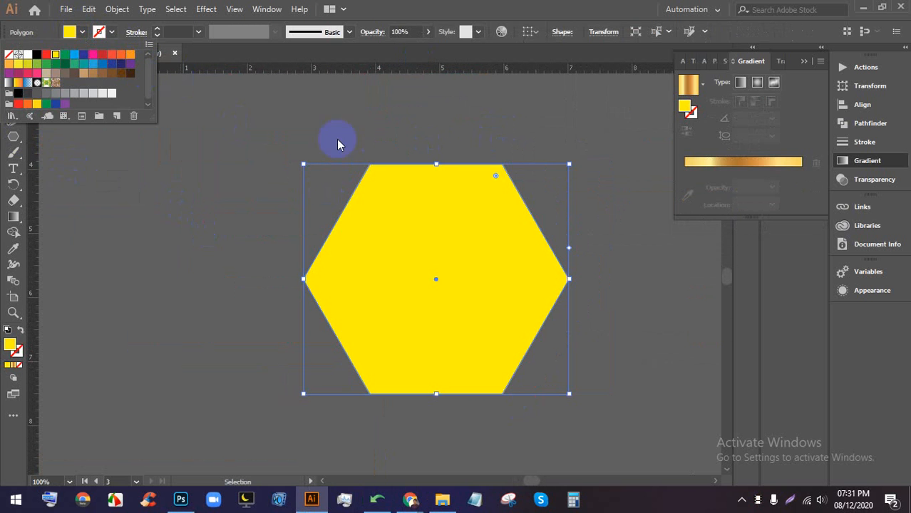
{"action": "left_click", "coordinate": [454, 124]}
{"action": "scroll", "coordinate": [509, 200], "scroll_direction": "up", "scroll_amount": 2}
{"action": "left_click_drag", "start_coordinate": [508, 262], "coordinate": [501, 203]}
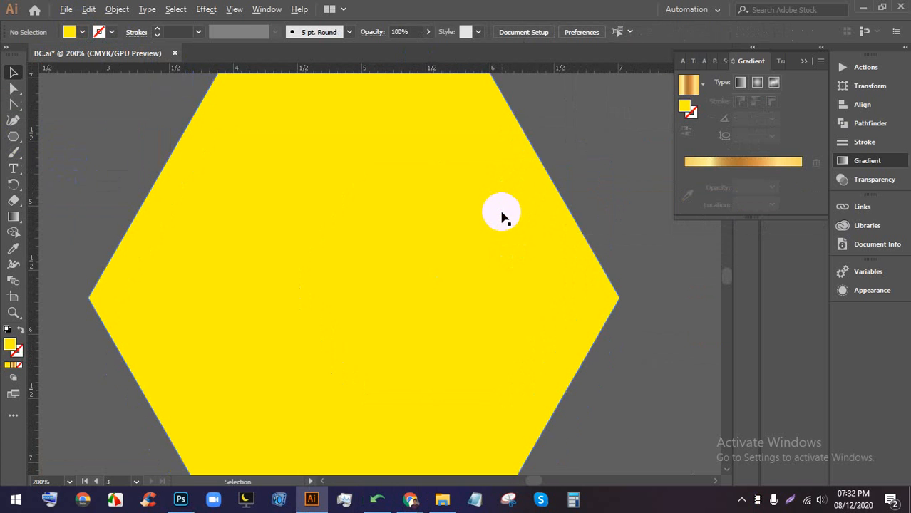
{"action": "scroll", "coordinate": [501, 213], "scroll_direction": "down", "scroll_amount": 1}
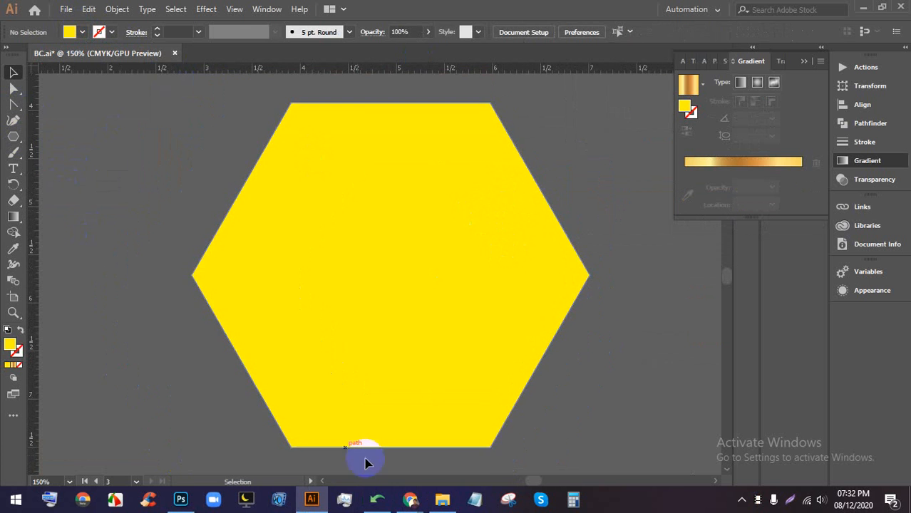
- Check the Google Meet window, then return to Illustrator and recentre the hexagon
{"action": "left_click", "coordinate": [410, 499]}
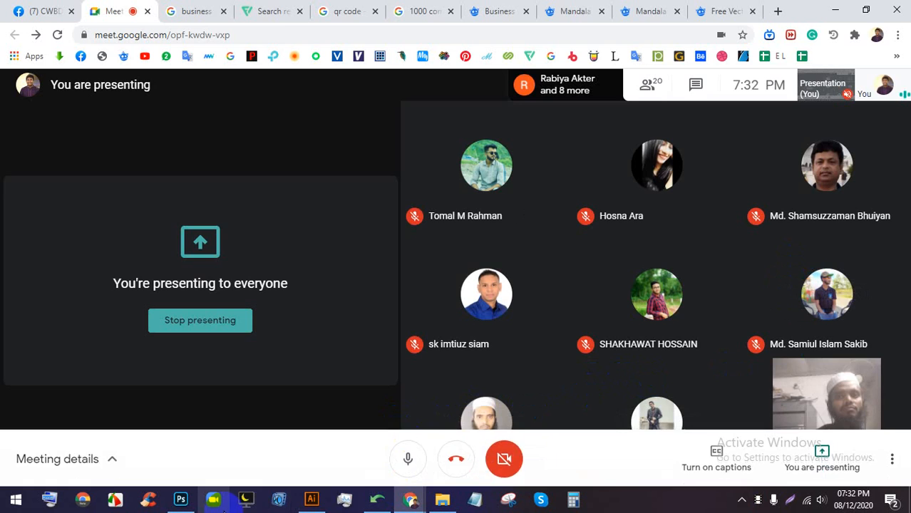
{"action": "left_click", "coordinate": [312, 499]}
{"action": "scroll", "coordinate": [413, 255], "scroll_direction": "down", "scroll_amount": 1}
{"action": "scroll", "coordinate": [414, 256], "scroll_direction": "up", "scroll_amount": 1}
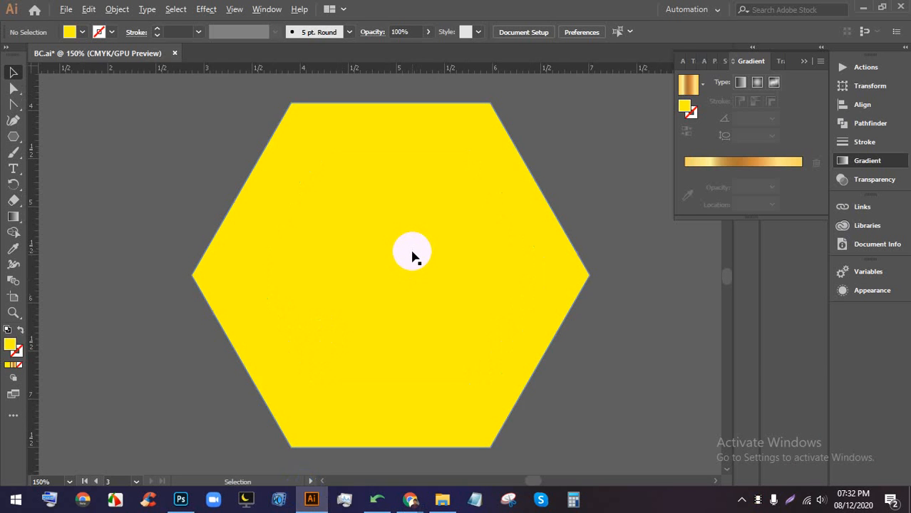
{"action": "left_click_drag", "start_coordinate": [441, 280], "coordinate": [480, 273]}
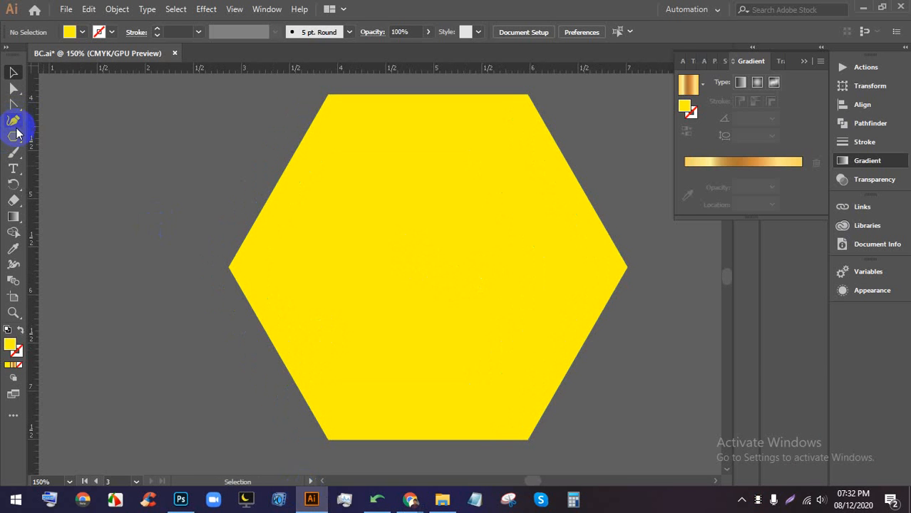
- With the Line Segment tool, draw two diagonals and a horizontal line between opposite hexagon corners
{"action": "left_click_drag", "start_coordinate": [11, 144], "coordinate": [79, 202]}
{"action": "left_click_drag", "start_coordinate": [328, 94], "coordinate": [527, 439]}
{"action": "left_click_drag", "start_coordinate": [529, 93], "coordinate": [328, 439]}
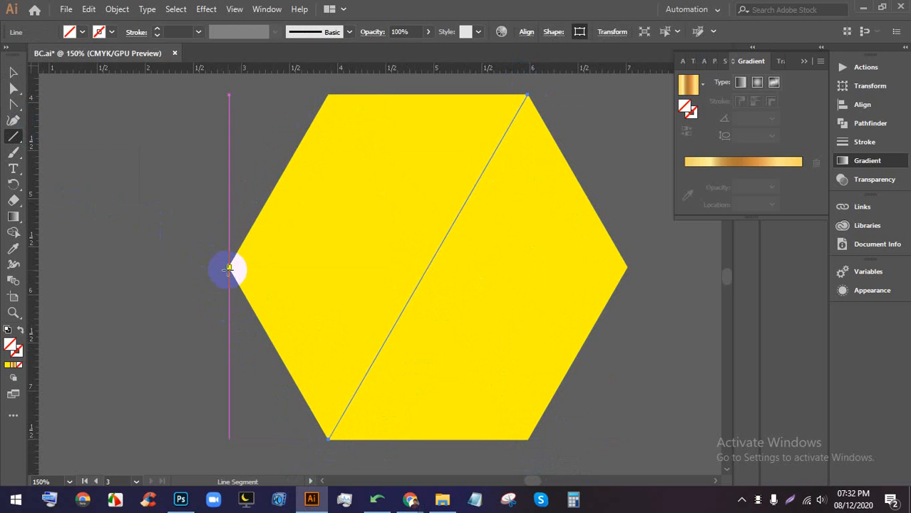
{"action": "left_click_drag", "start_coordinate": [228, 269], "coordinate": [681, 268]}
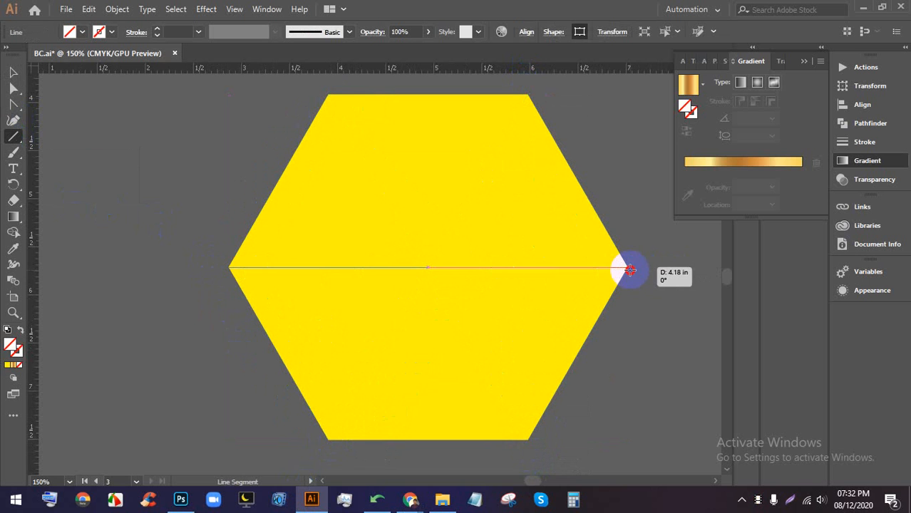
{"action": "left_click", "coordinate": [9, 69]}
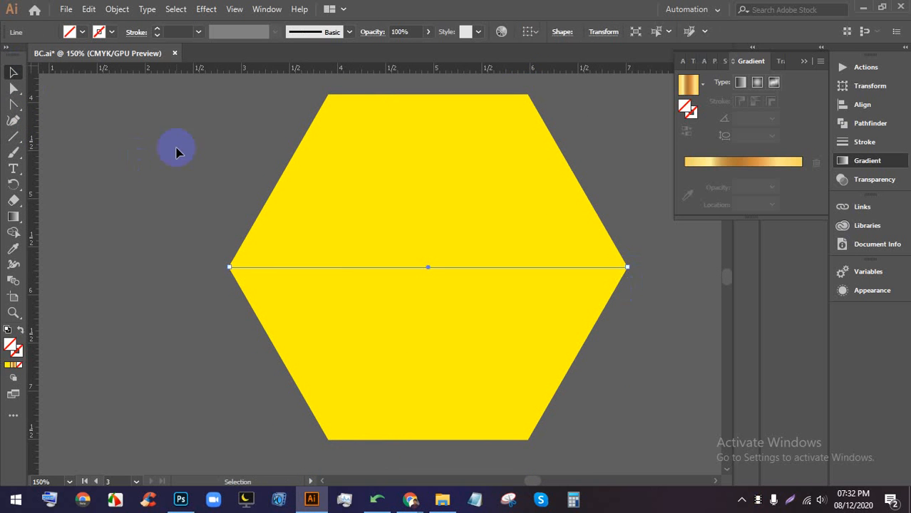
- Select the hexagon and its three lines and apply Pathfinder Divide
{"action": "left_click", "coordinate": [179, 148]}
{"action": "left_click_drag", "start_coordinate": [275, 189], "coordinate": [560, 372]}
{"action": "scroll", "coordinate": [529, 287], "scroll_direction": "down", "scroll_amount": 3, "text": "alt"}
{"action": "scroll", "coordinate": [530, 287], "scroll_direction": "up", "scroll_amount": 1}
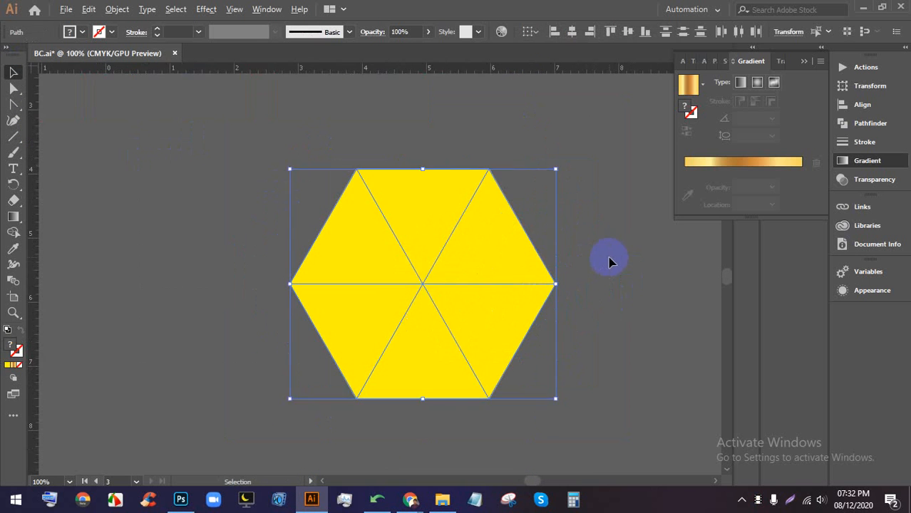
{"action": "left_click_drag", "start_coordinate": [610, 258], "coordinate": [585, 241]}
{"action": "left_click", "coordinate": [866, 123]}
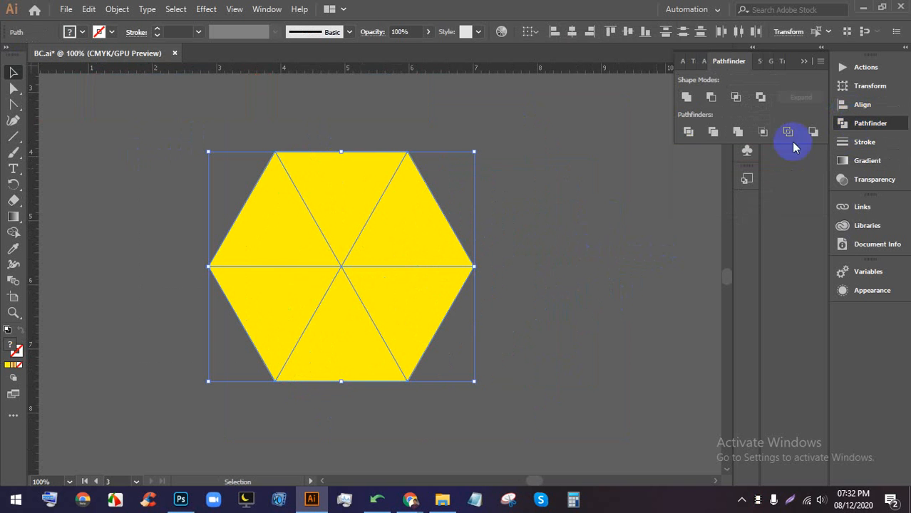
{"action": "left_click", "coordinate": [687, 132]}
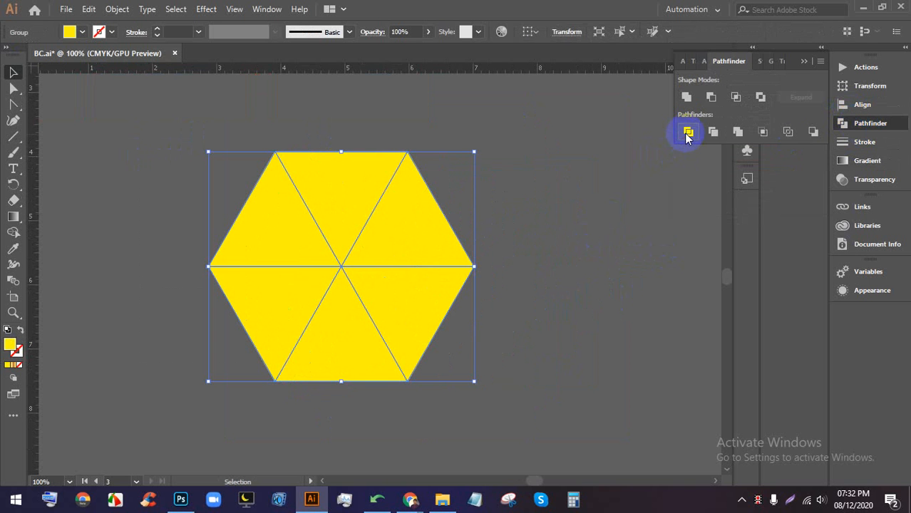
- Ungroup the divided pieces, test-drag the triangles apart, then undo to reassemble the hexagon
{"action": "right_click", "coordinate": [393, 215]}
{"action": "left_click", "coordinate": [429, 320]}
{"action": "left_click_drag", "start_coordinate": [419, 230], "coordinate": [443, 217]}
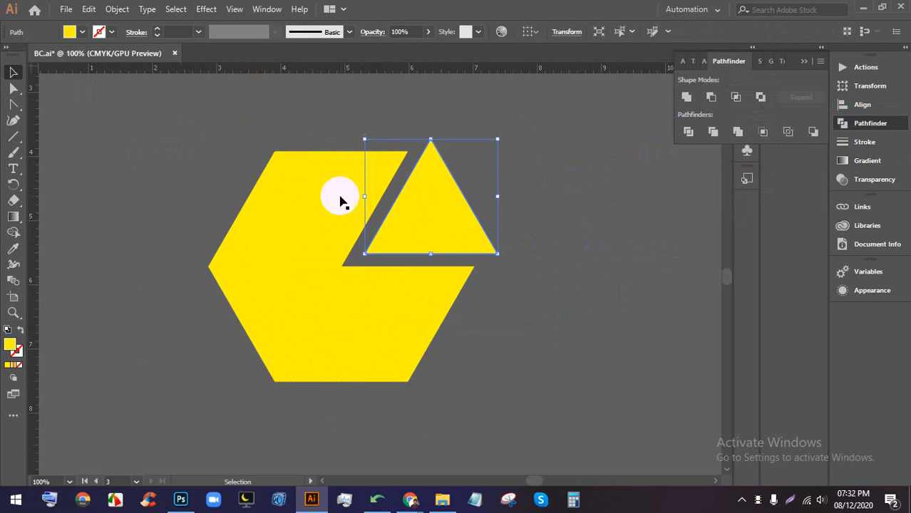
{"action": "left_click_drag", "start_coordinate": [340, 202], "coordinate": [340, 155]}
{"action": "left_click_drag", "start_coordinate": [258, 203], "coordinate": [219, 184]}
{"action": "left_click_drag", "start_coordinate": [250, 278], "coordinate": [242, 295]}
{"action": "left_click_drag", "start_coordinate": [348, 320], "coordinate": [473, 350]}
{"action": "left_click_drag", "start_coordinate": [429, 298], "coordinate": [482, 295]}
{"action": "key", "text": "ctrl+z"}
{"action": "key", "text": "ctrl+z"}
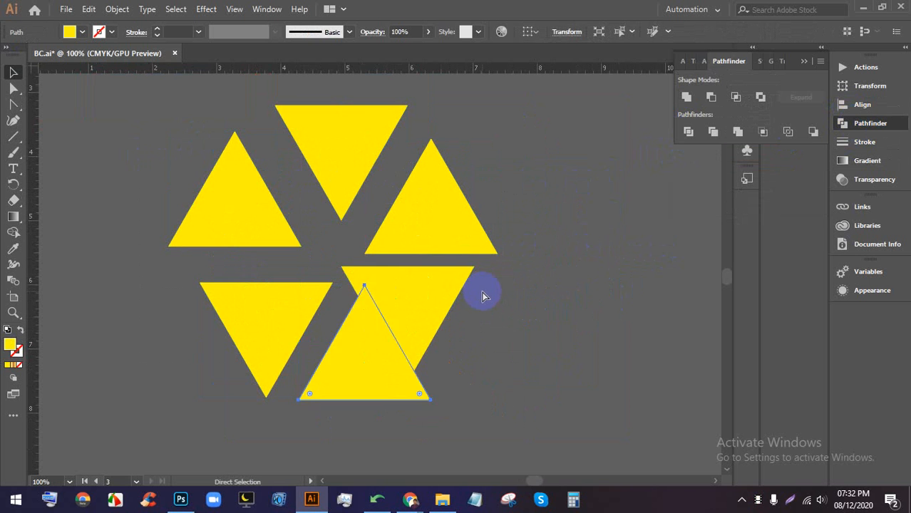
{"action": "key", "text": "ctrl+z"}
{"action": "key", "text": "ctrl+z"}
{"action": "key", "text": "ctrl+z"}
{"action": "key", "text": "ctrl+z"}
{"action": "key", "text": "ctrl+z"}
{"action": "left_click", "coordinate": [590, 193]}
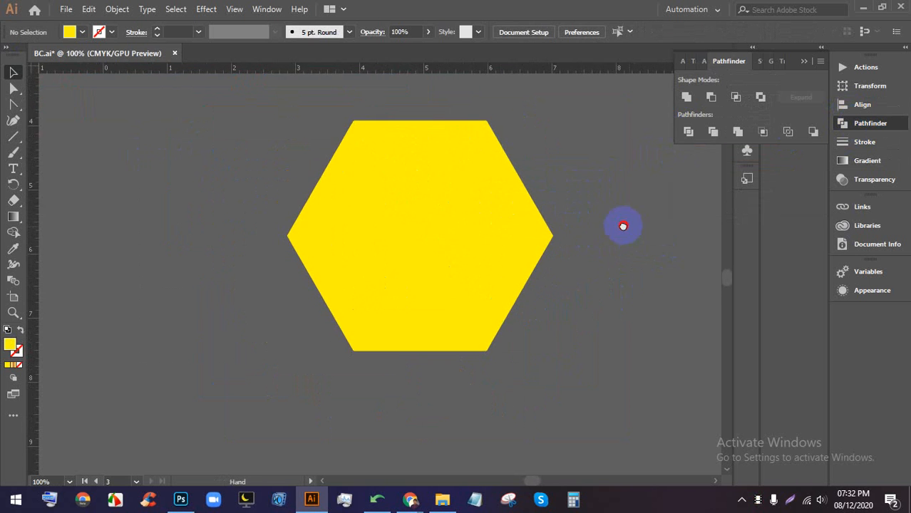
- Fill the upper-right and top middle hexagon triangles with light grey
{"action": "left_click_drag", "start_coordinate": [623, 226], "coordinate": [572, 218]}
{"action": "left_click", "coordinate": [451, 164]}
{"action": "left_click", "coordinate": [82, 32]}
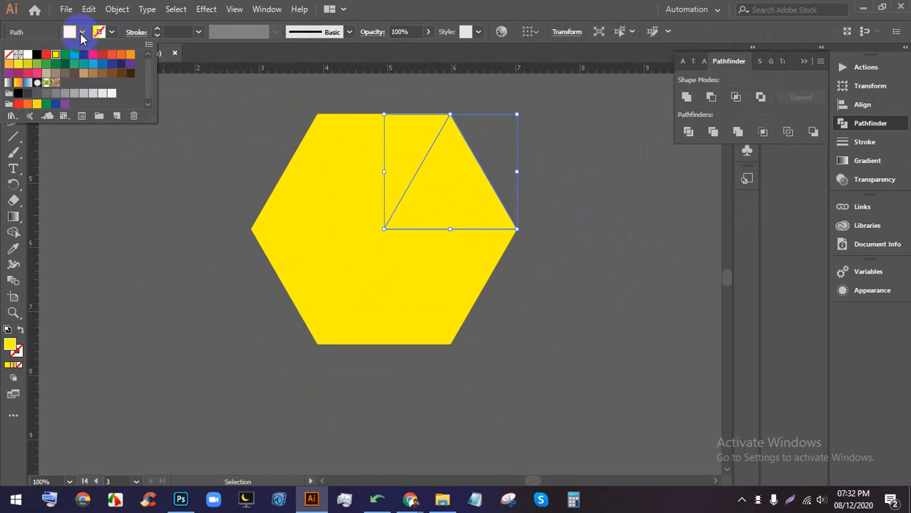
{"action": "left_click", "coordinate": [97, 100]}
{"action": "left_click", "coordinate": [634, 148]}
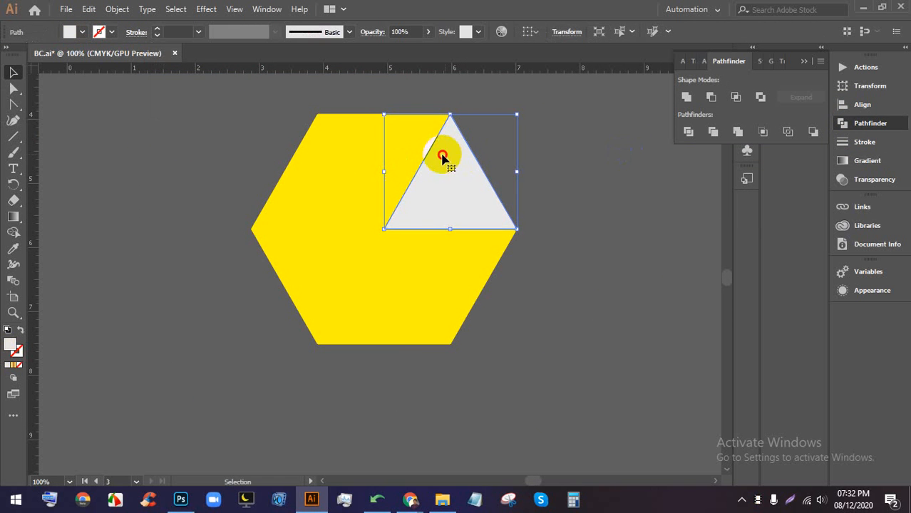
{"action": "left_click", "coordinate": [83, 33]}
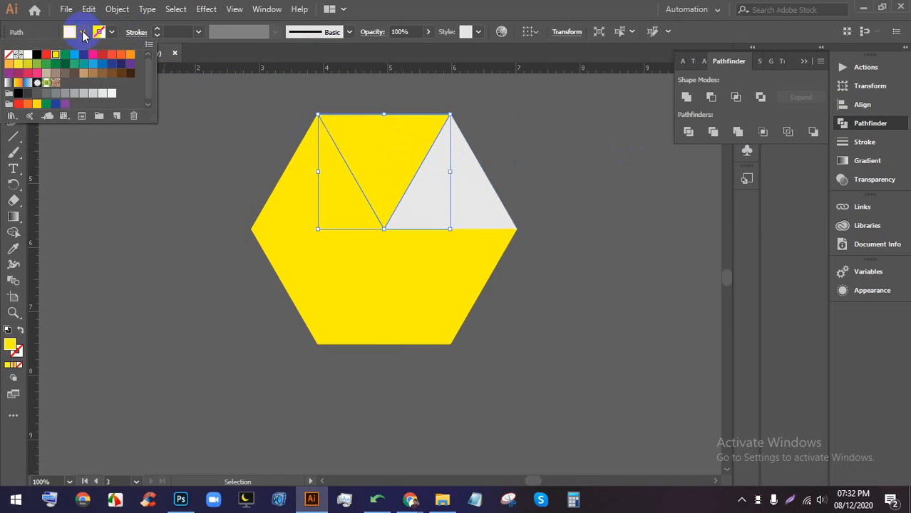
{"action": "left_click", "coordinate": [88, 98]}
{"action": "left_click", "coordinate": [417, 92]}
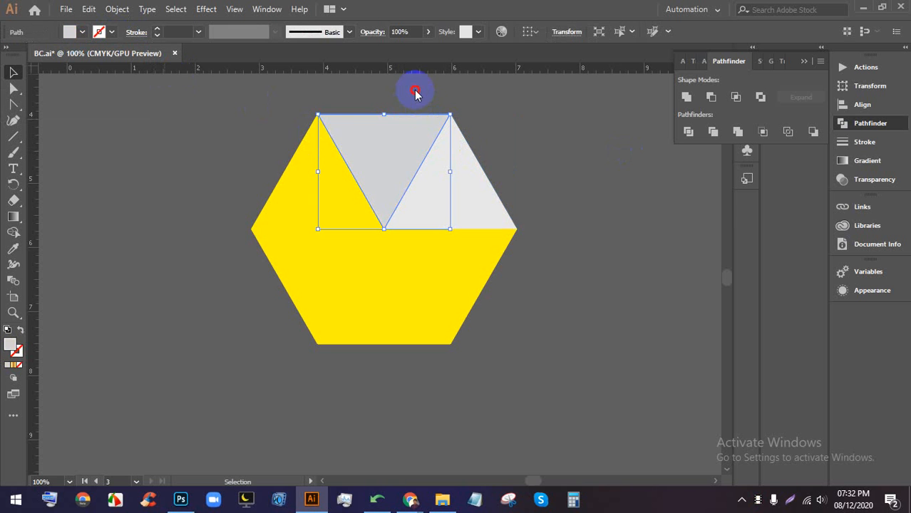
{"action": "left_click", "coordinate": [417, 92]}
- Fill the upper-left triangle with grey
{"action": "left_click", "coordinate": [291, 177]}
{"action": "left_click", "coordinate": [82, 32]}
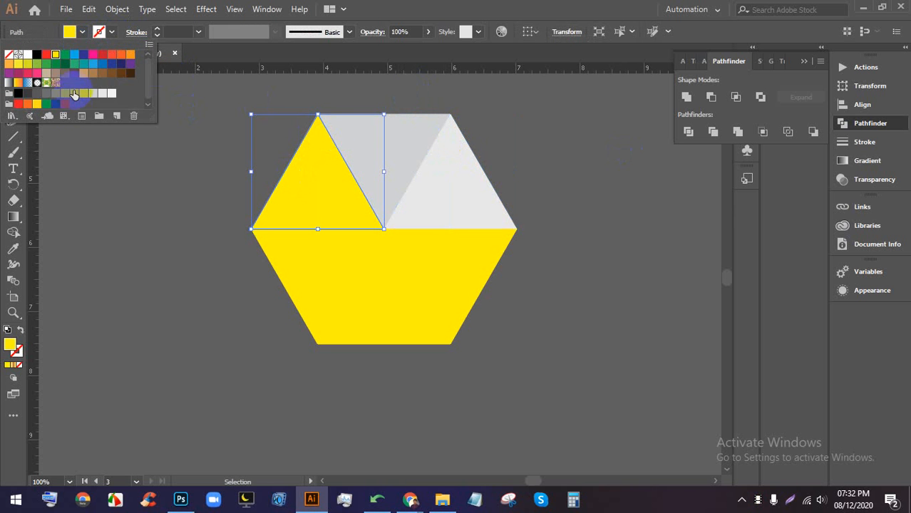
{"action": "left_click", "coordinate": [82, 96]}
{"action": "left_click", "coordinate": [197, 116]}
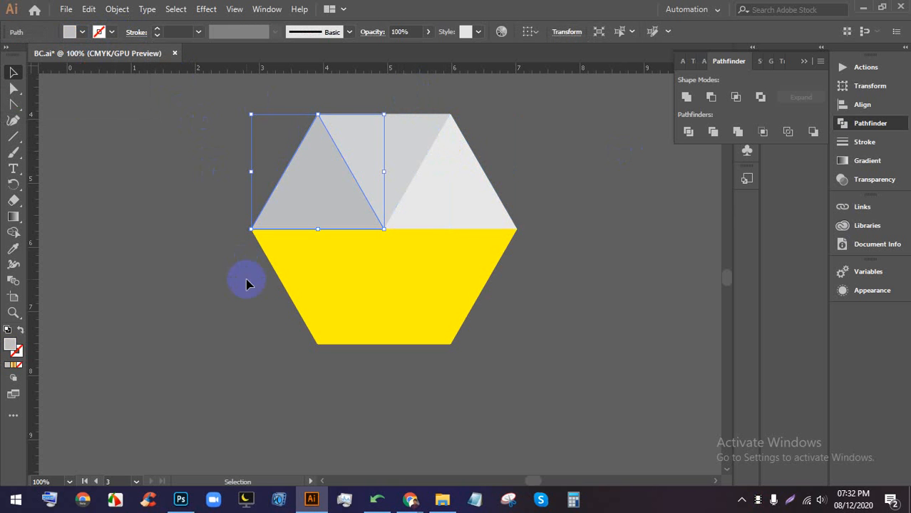
{"action": "left_click", "coordinate": [246, 283]}
- Fill the lower-left and bottom middle triangles with grey
{"action": "left_click", "coordinate": [340, 287]}
{"action": "left_click", "coordinate": [83, 34]}
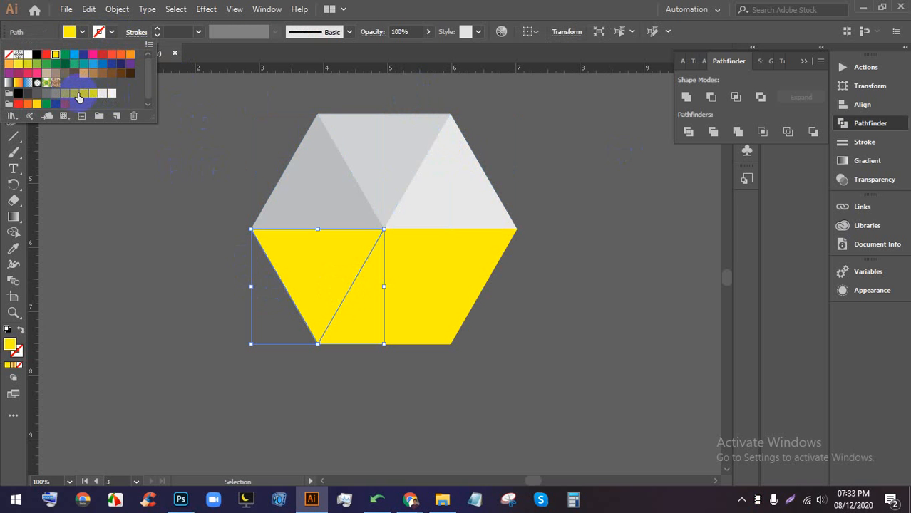
{"action": "left_click", "coordinate": [79, 96]}
{"action": "left_click", "coordinate": [136, 271]}
{"action": "left_click", "coordinate": [407, 321]}
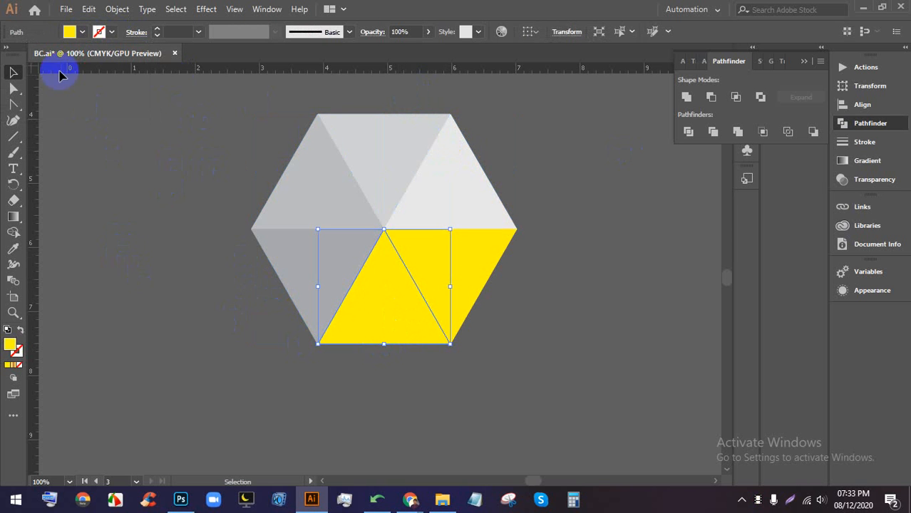
{"action": "left_click", "coordinate": [83, 33]}
{"action": "left_click", "coordinate": [78, 96]}
{"action": "left_click", "coordinate": [461, 295]}
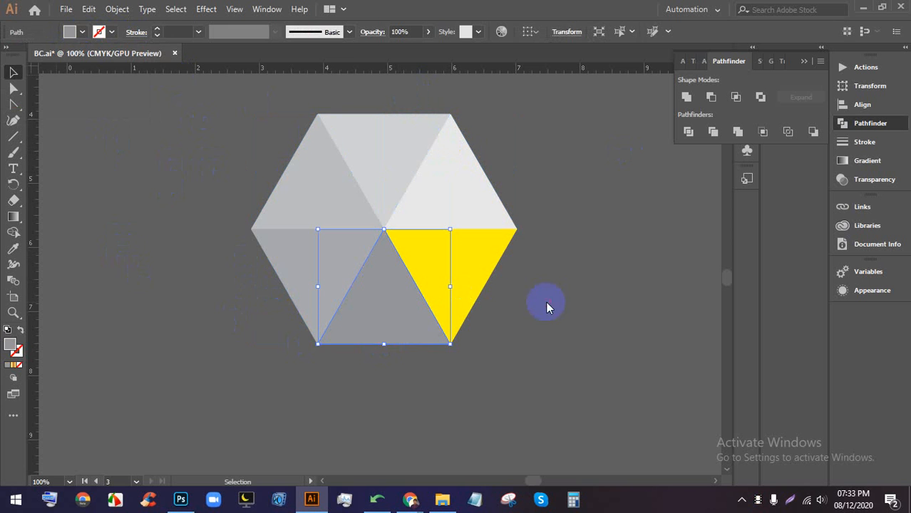
{"action": "left_click", "coordinate": [545, 305]}
- Recolour the yellow lower-right triangle grey and deselect it
{"action": "left_click", "coordinate": [450, 275]}
{"action": "left_click", "coordinate": [82, 33]}
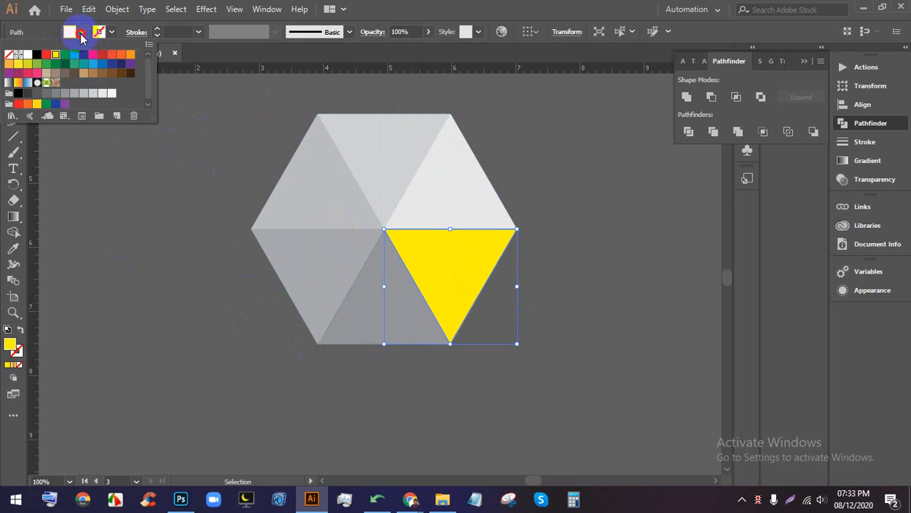
{"action": "left_click", "coordinate": [55, 97]}
{"action": "left_click", "coordinate": [581, 323]}
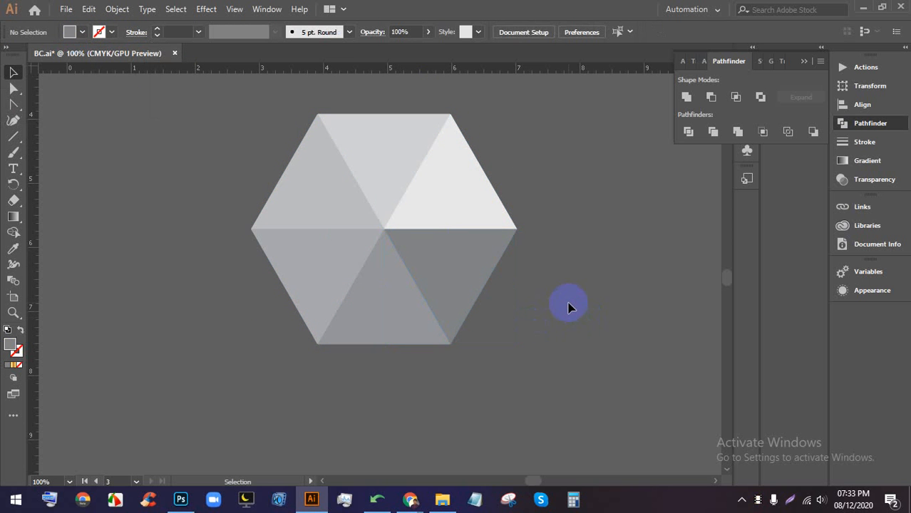
{"action": "scroll", "coordinate": [568, 308], "scroll_direction": "down", "scroll_amount": 1}
{"action": "scroll", "coordinate": [540, 289], "scroll_direction": "down", "scroll_amount": 2}
- Zoom and pan the view to find open canvas space around the hexagon
{"action": "scroll", "coordinate": [530, 281], "scroll_direction": "up", "scroll_amount": 2}
{"action": "left_click_drag", "start_coordinate": [545, 328], "coordinate": [545, 368]}
{"action": "left_click", "coordinate": [483, 324]}
{"action": "scroll", "coordinate": [417, 344], "scroll_direction": "up", "scroll_amount": 1}
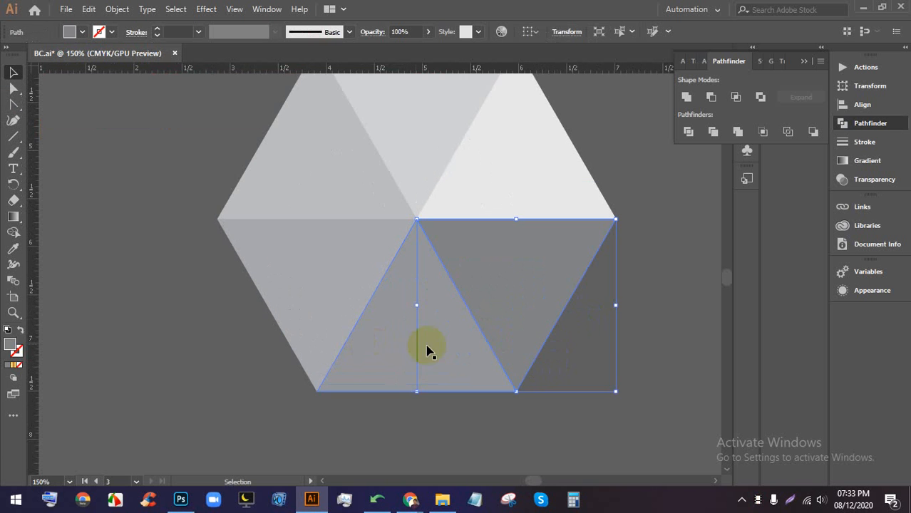
{"action": "left_click", "coordinate": [614, 338]}
{"action": "scroll", "coordinate": [620, 320], "scroll_direction": "down", "scroll_amount": 2}
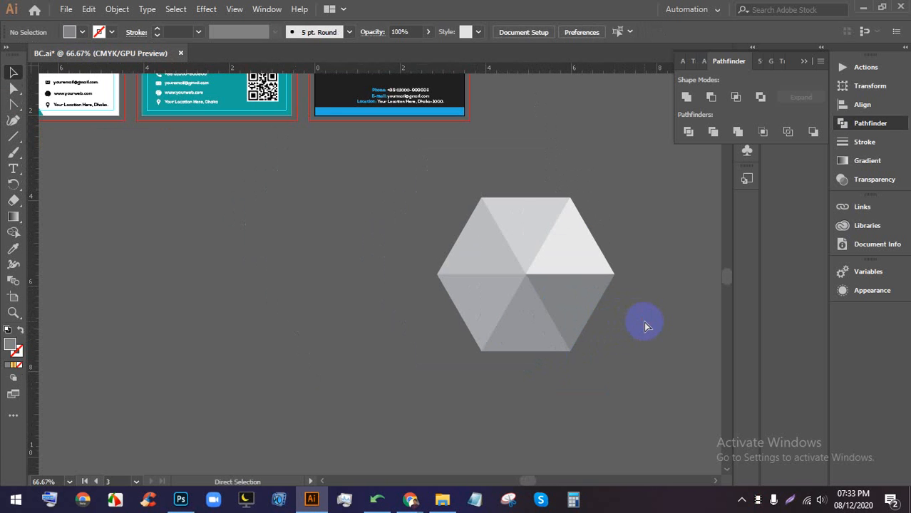
{"action": "scroll", "coordinate": [637, 316], "scroll_direction": "down", "scroll_amount": 1}
{"action": "left_click_drag", "start_coordinate": [637, 316], "coordinate": [391, 308]}
{"action": "scroll", "coordinate": [377, 311], "scroll_direction": "down", "scroll_amount": 2}
{"action": "scroll", "coordinate": [339, 291], "scroll_direction": "up", "scroll_amount": 3}
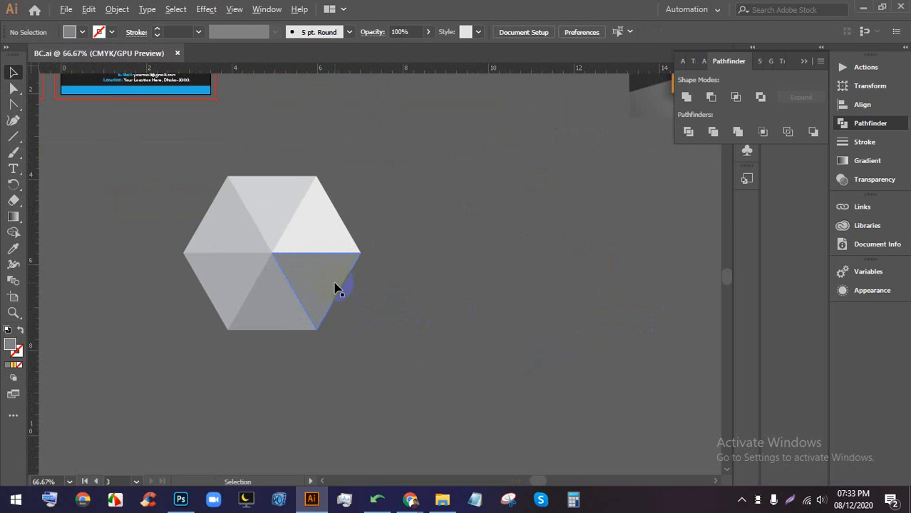
- Drag the hexagon about 2.49 in lower into empty canvas, nudging it slightly left
{"action": "left_click_drag", "start_coordinate": [339, 291], "coordinate": [431, 321]}
{"action": "scroll", "coordinate": [443, 319], "scroll_direction": "down", "scroll_amount": 2}
{"action": "scroll", "coordinate": [437, 322], "scroll_direction": "up", "scroll_amount": 1}
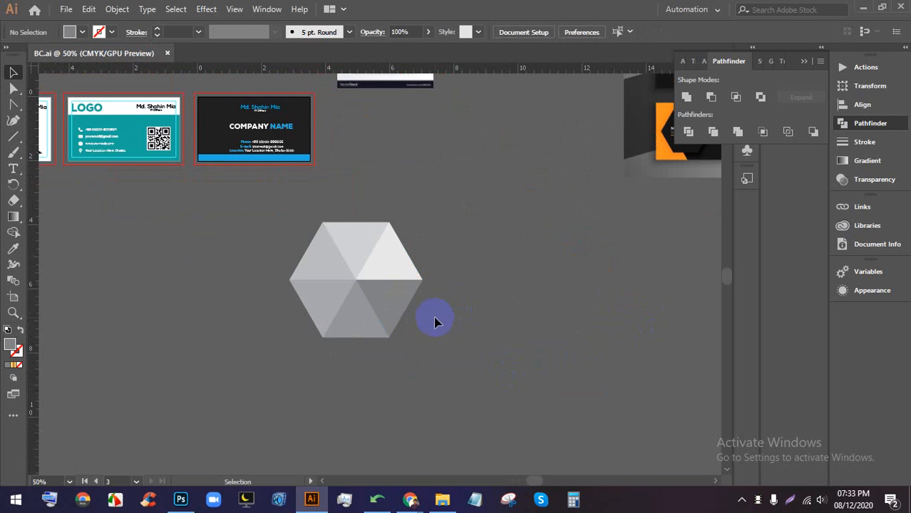
{"action": "scroll", "coordinate": [448, 352], "scroll_direction": "down", "scroll_amount": 1}
{"action": "left_click_drag", "start_coordinate": [366, 283], "coordinate": [432, 354]}
{"action": "scroll", "coordinate": [427, 285], "scroll_direction": "down", "scroll_amount": 3}
{"action": "left_click_drag", "start_coordinate": [426, 274], "coordinate": [442, 312]}
{"action": "scroll", "coordinate": [477, 283], "scroll_direction": "down", "scroll_amount": 2}
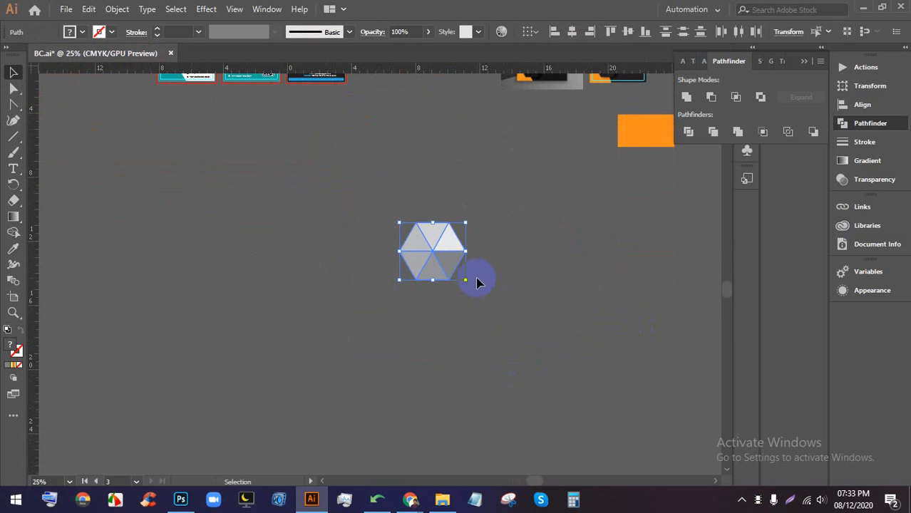
{"action": "left_click_drag", "start_coordinate": [410, 246], "coordinate": [410, 247]}
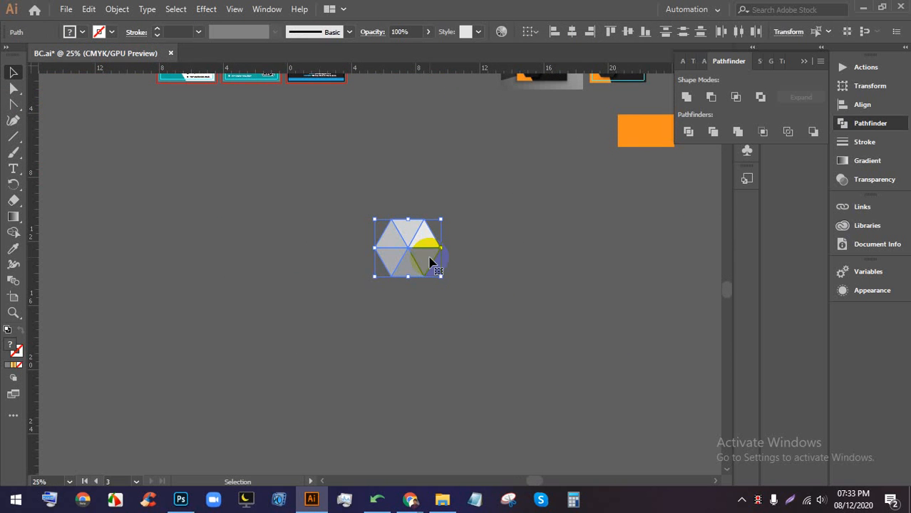
- Create a New Pattern from the hexagon with Object > Pattern > Make
{"action": "left_click", "coordinate": [117, 11]}
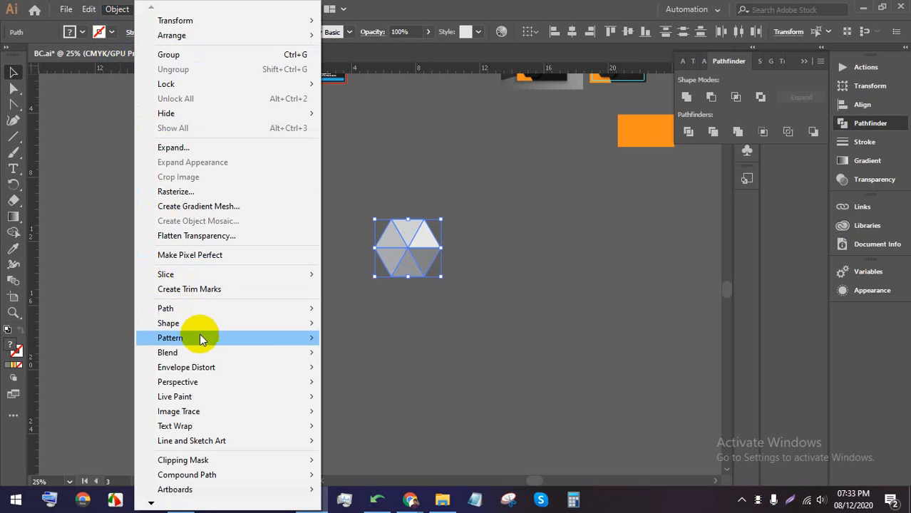
{"action": "mouse_move", "coordinate": [203, 336]}
{"action": "left_click", "coordinate": [348, 338]}
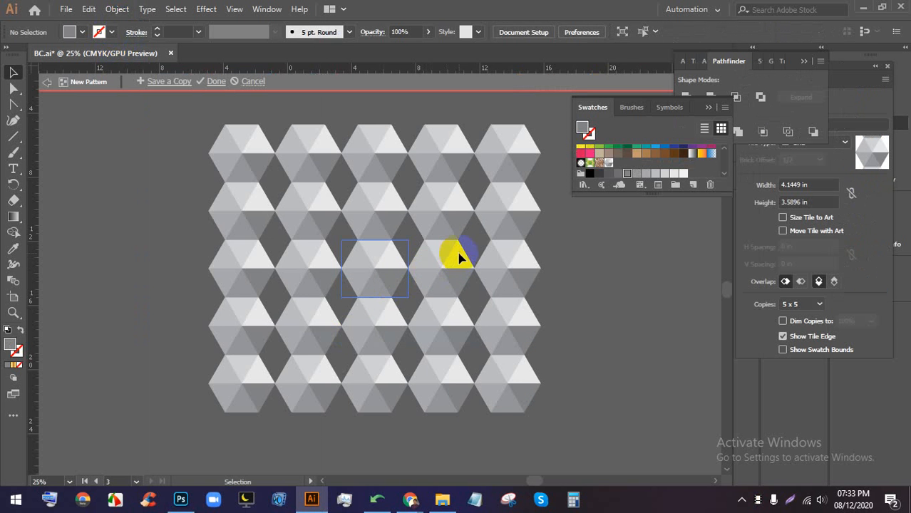
- Collapse the Pathfinder and Swatches panels and move Pattern Options beside the tiled preview
{"action": "left_click", "coordinate": [805, 61]}
{"action": "left_click", "coordinate": [709, 107]}
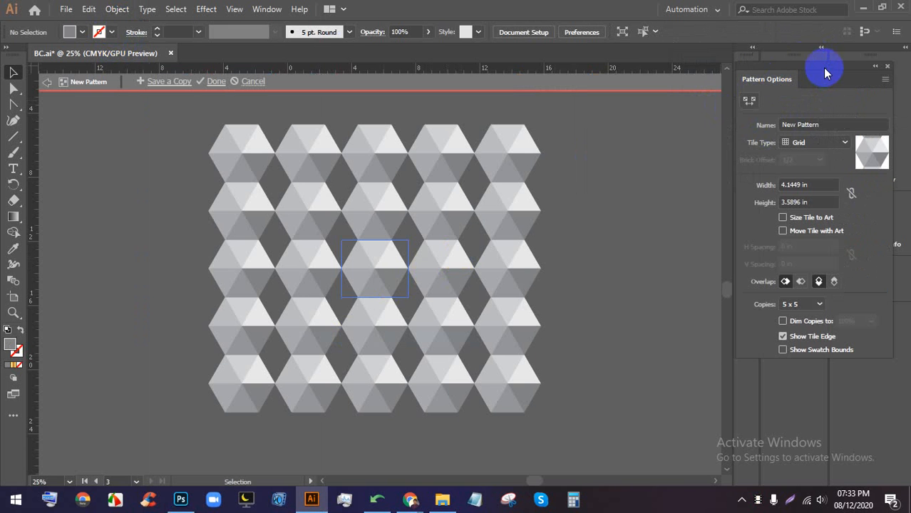
{"action": "left_click_drag", "start_coordinate": [825, 68], "coordinate": [649, 77]}
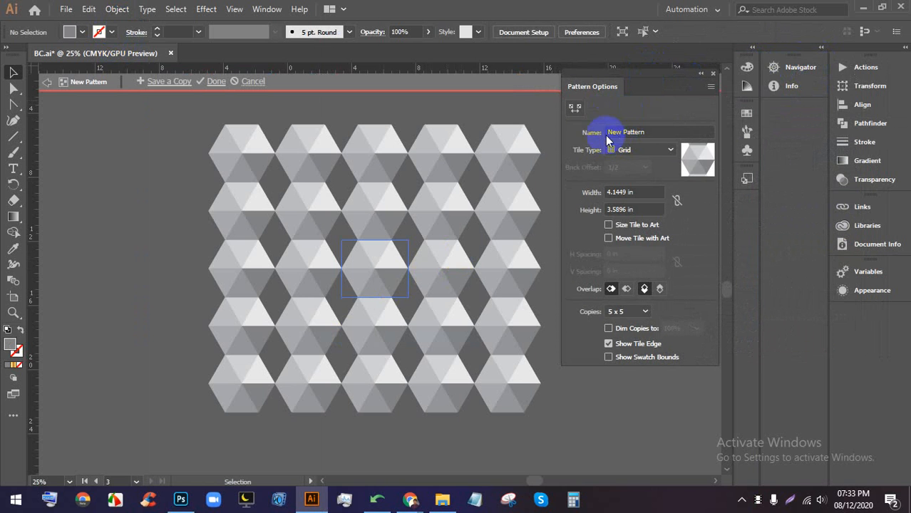
{"action": "left_click", "coordinate": [626, 131]}
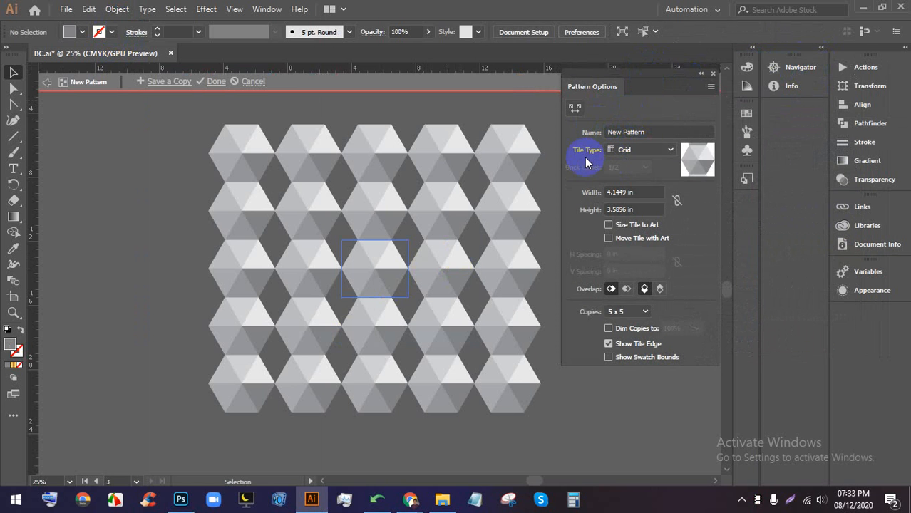
{"action": "left_click", "coordinate": [626, 150]}
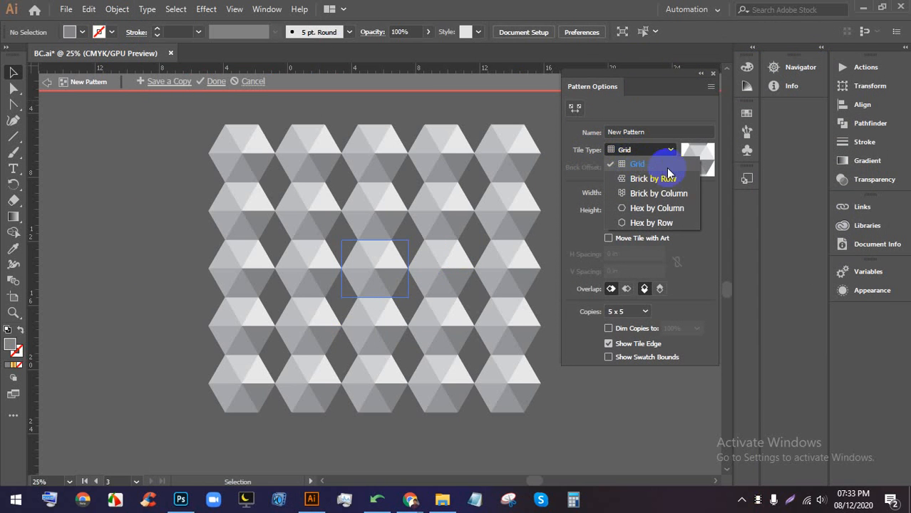
- Try Brick by Row tiling, briefly switching to the Google Meet call and back
{"action": "left_click", "coordinate": [652, 179]}
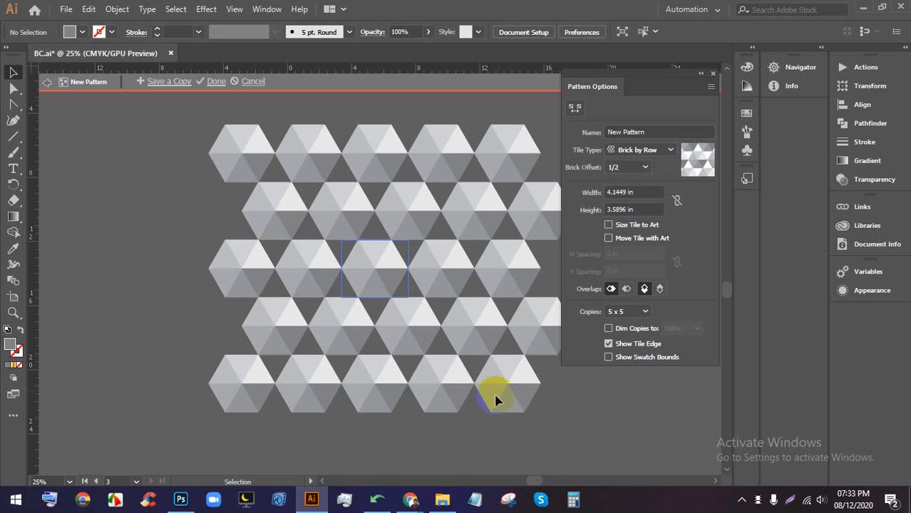
{"action": "mouse_move", "coordinate": [410, 498]}
{"action": "left_click", "coordinate": [305, 444]}
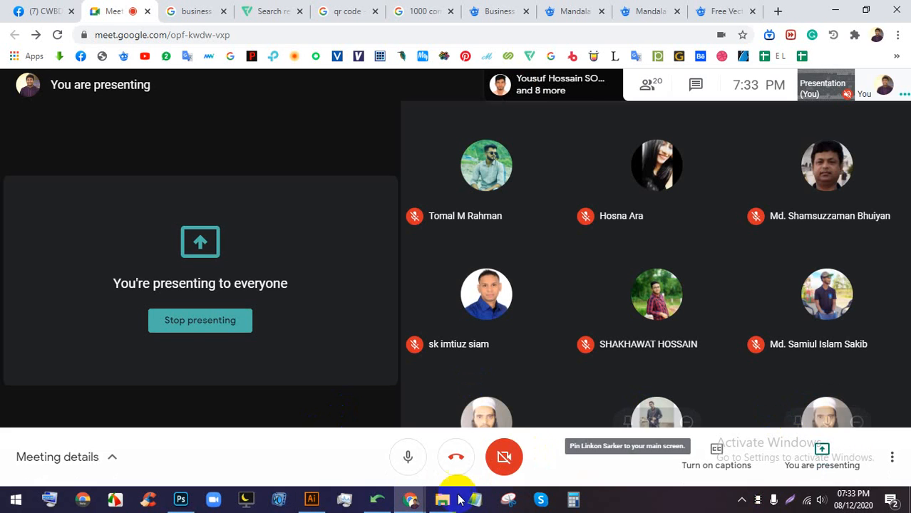
{"action": "left_click", "coordinate": [311, 499]}
- Compare Brick by Column, Hex by Column and Hex by Row tiling, settling on Hex by Column
{"action": "left_click", "coordinate": [617, 150]}
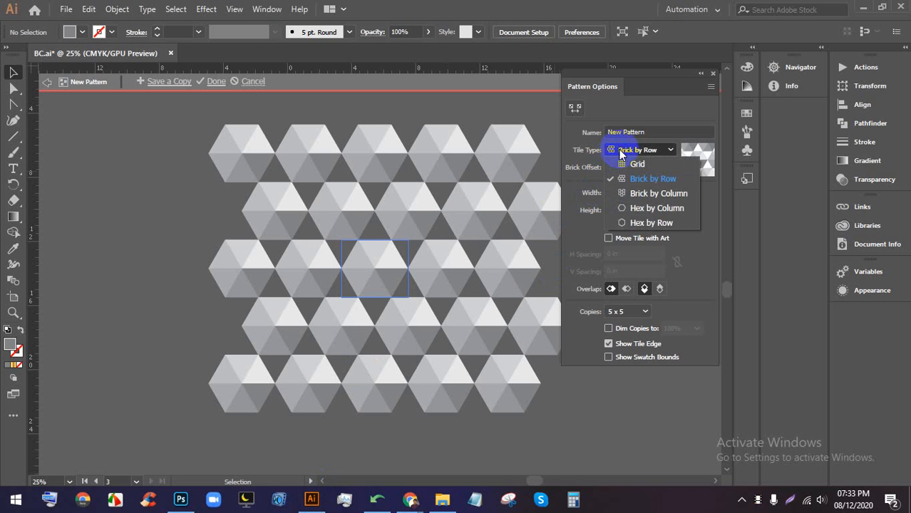
{"action": "left_click", "coordinate": [631, 192]}
{"action": "left_click", "coordinate": [640, 150]}
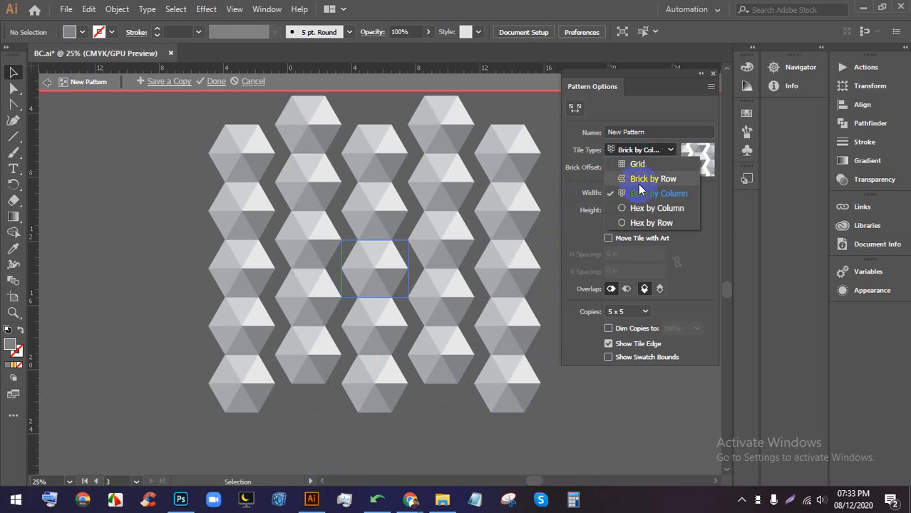
{"action": "left_click", "coordinate": [638, 208]}
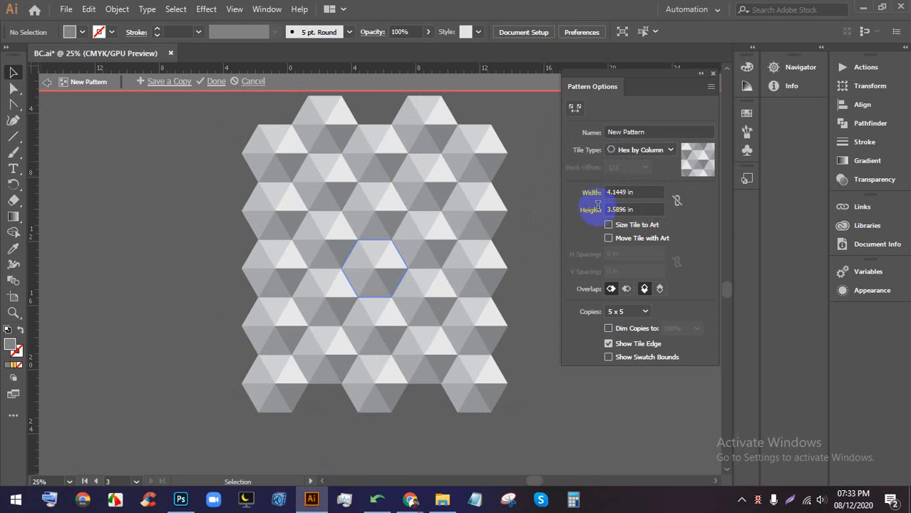
{"action": "left_click", "coordinate": [662, 150]}
{"action": "left_click", "coordinate": [640, 223]}
{"action": "left_click", "coordinate": [613, 150]}
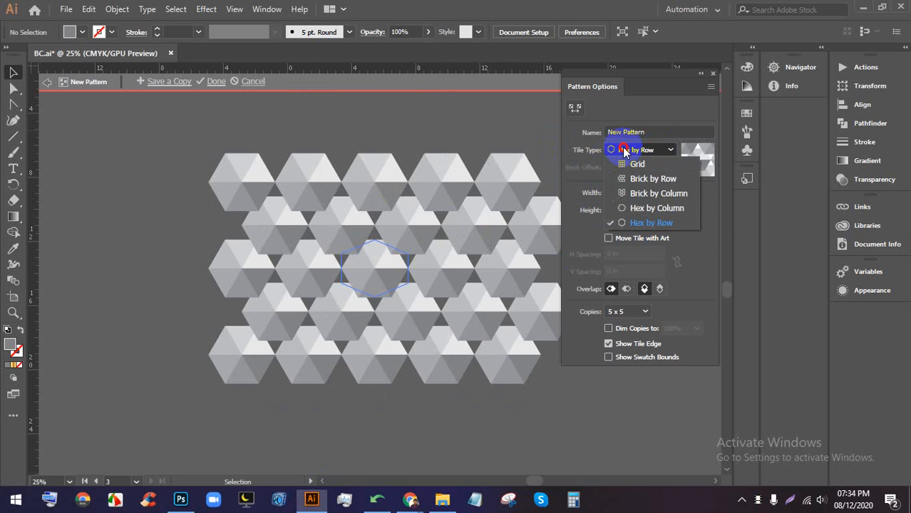
{"action": "left_click", "coordinate": [633, 209]}
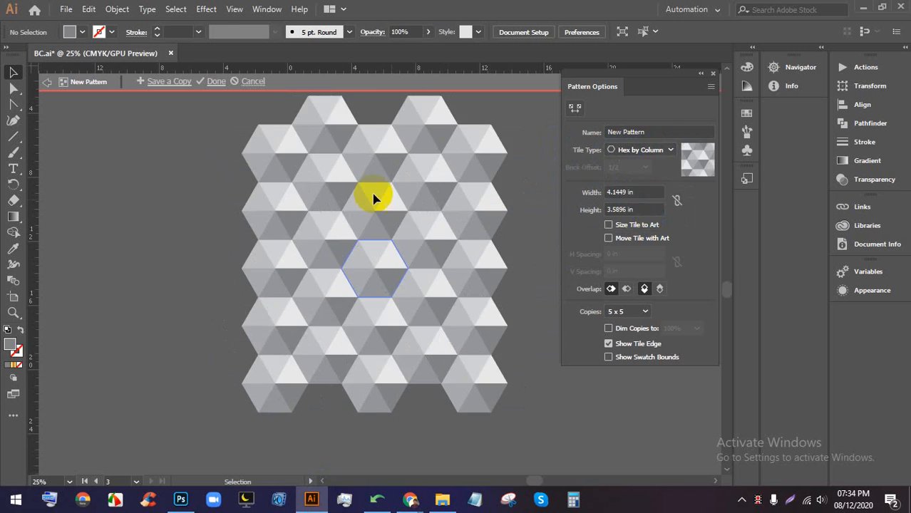
- Set the pattern tile width to 5.125 in and height to 3.875 in
{"action": "left_click", "coordinate": [635, 193]}
{"action": "key", "text": "Up"}
{"action": "key", "text": "Up"}
{"action": "key", "text": "Up"}
{"action": "key", "text": "Up"}
{"action": "key", "text": "Up"}
{"action": "key", "text": "Up"}
{"action": "key", "text": "Up"}
{"action": "key", "text": "Up"}
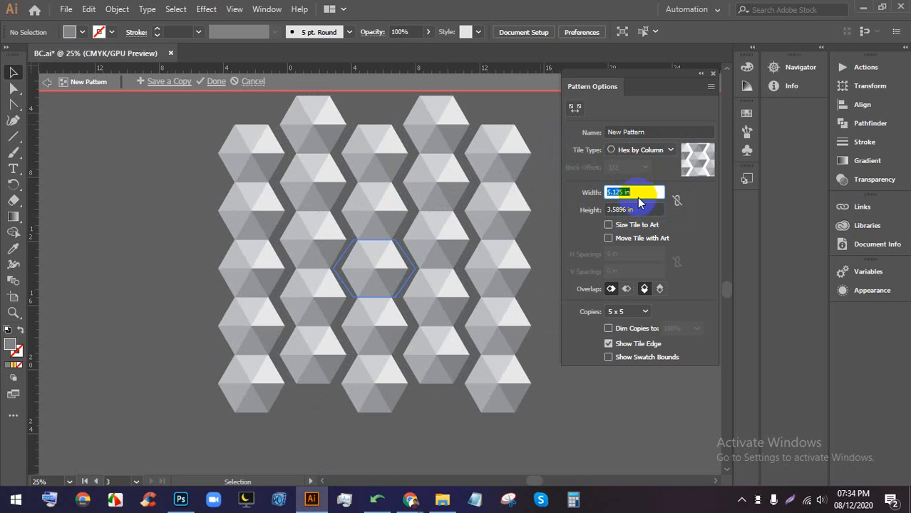
{"action": "left_click", "coordinate": [640, 209]}
{"action": "key", "text": "Up"}
{"action": "key", "text": "Up"}
{"action": "key", "text": "Up"}
{"action": "key", "text": "Up"}
{"action": "key", "text": "Up"}
{"action": "key", "text": "Up"}
{"action": "key", "text": "Up"}
{"action": "key", "text": "Up"}
{"action": "key", "text": "Up"}
{"action": "key", "text": "Up"}
{"action": "key", "text": "Up"}
{"action": "key", "text": "Up"}
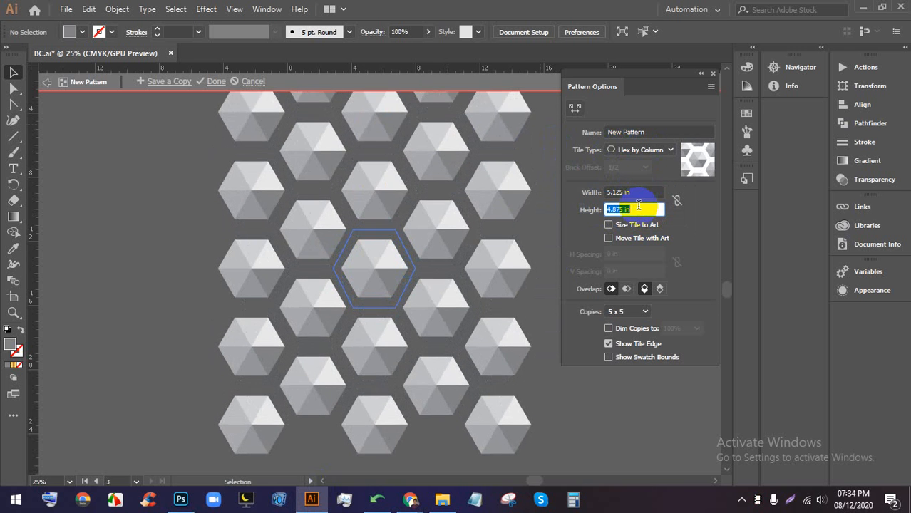
{"action": "key", "text": "Down"}
{"action": "key", "text": "Down"}
{"action": "key", "text": "Down"}
{"action": "key", "text": "Down"}
{"action": "key", "text": "Down"}
{"action": "key", "text": "Down"}
{"action": "key", "text": "Down"}
{"action": "key", "text": "Down"}
{"action": "key", "text": "Down"}
{"action": "key", "text": "Down"}
{"action": "key", "text": "Down"}
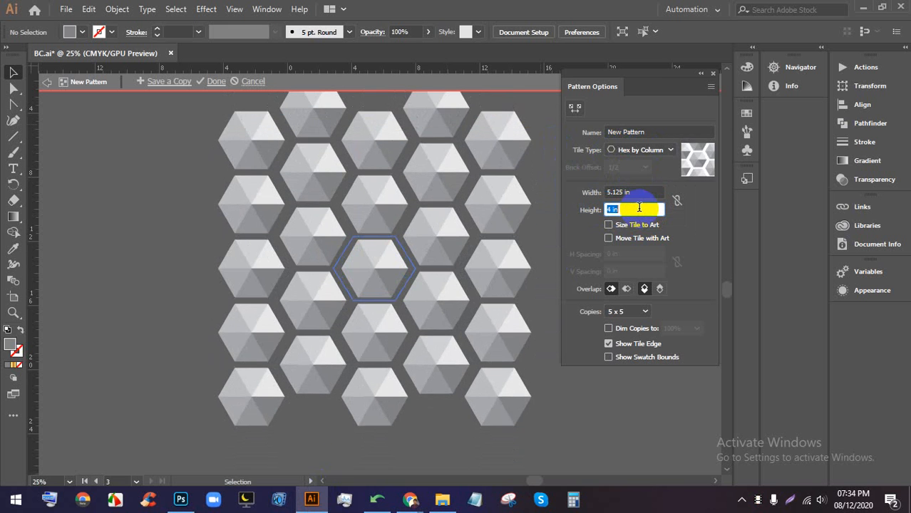
{"action": "key", "text": "Down"}
{"action": "key", "text": "Down"}
{"action": "key", "text": "Up"}
{"action": "key", "text": "Up"}
{"action": "key", "text": "Up"}
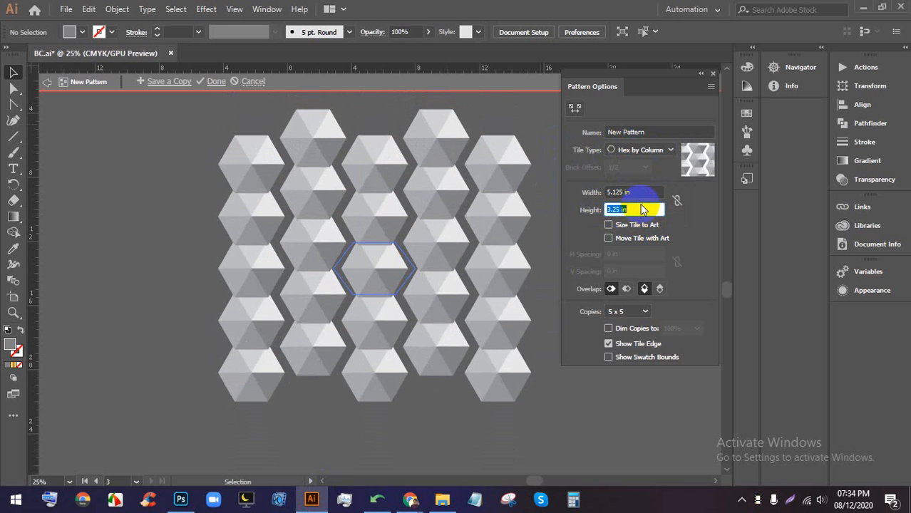
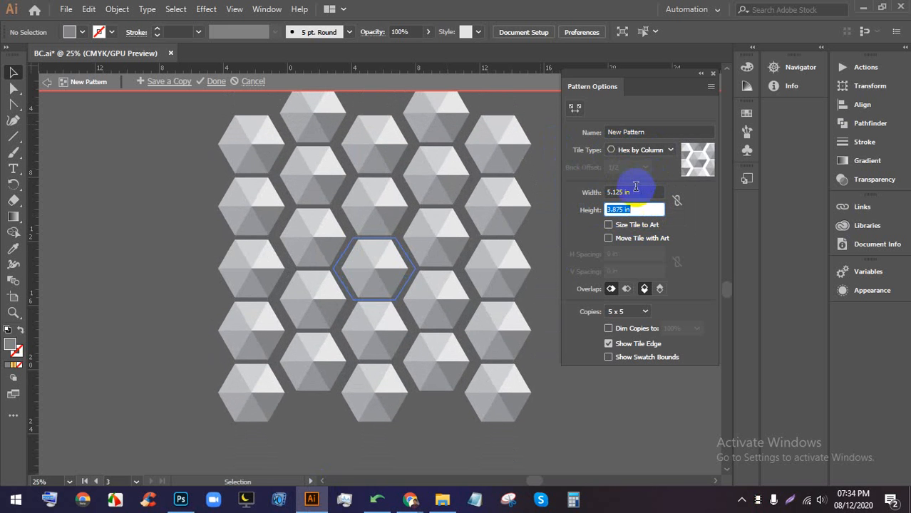
- Shrink the hexagon pattern tile to 4.125 in wide by 3.625 in tall
{"action": "left_click", "coordinate": [636, 191]}
{"action": "key", "text": "Down"}
{"action": "key", "text": "Down"}
{"action": "key", "text": "Down"}
{"action": "key", "text": "Down"}
{"action": "key", "text": "Down"}
{"action": "key", "text": "Down"}
{"action": "key", "text": "Down"}
{"action": "key", "text": "Down"}
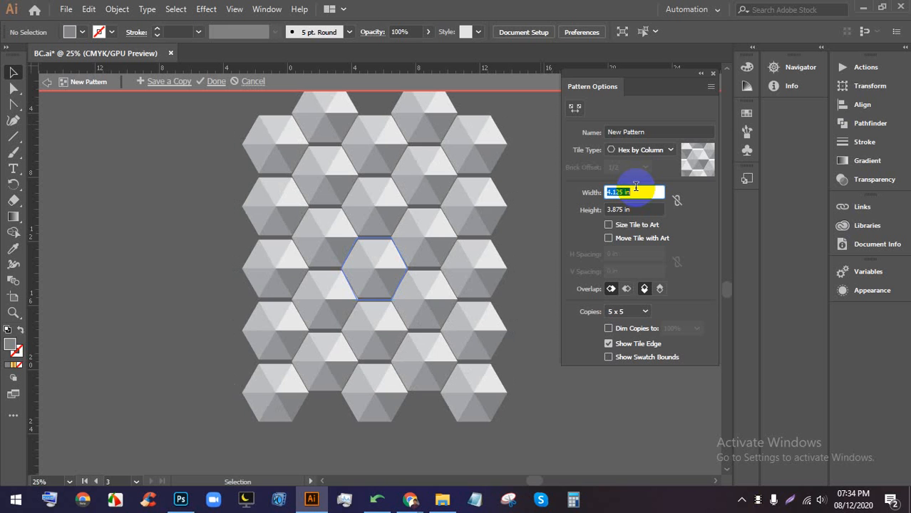
{"action": "left_click", "coordinate": [635, 208]}
{"action": "key", "text": "Down"}
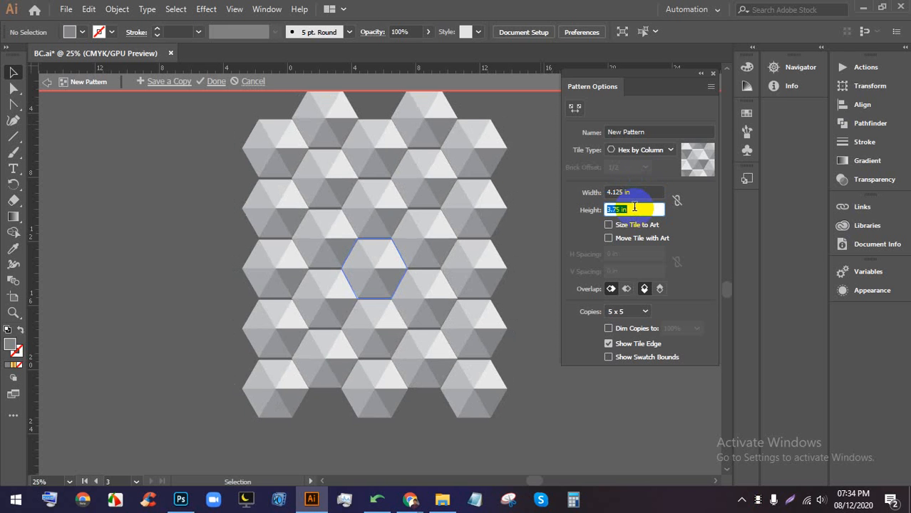
{"action": "key", "text": "Down"}
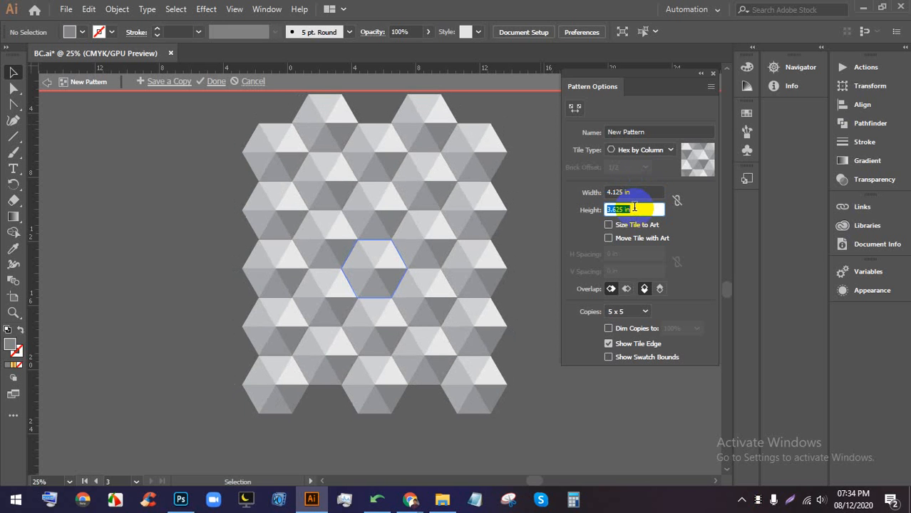
- Try 5 x 3 and 1 x 1 preview copies, settling on 7 x 5
{"action": "left_click", "coordinate": [630, 316]}
{"action": "left_click", "coordinate": [628, 264]}
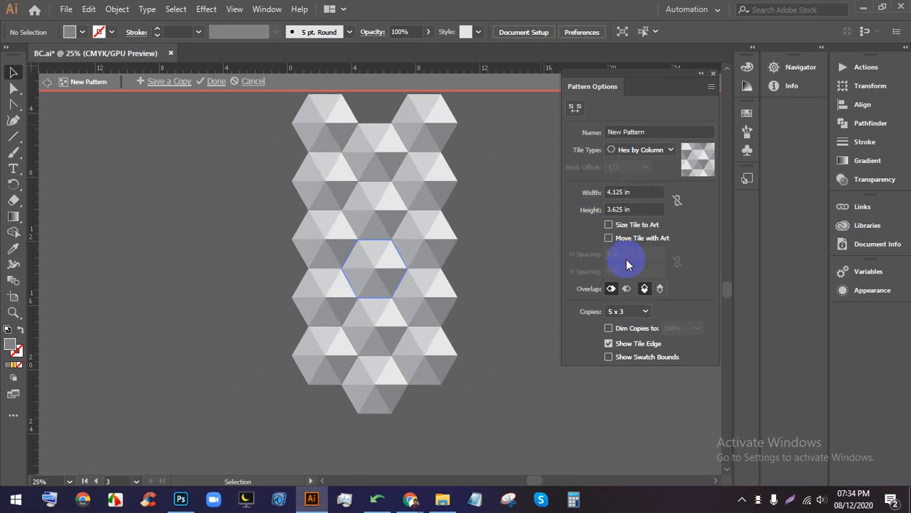
{"action": "left_click", "coordinate": [627, 312]}
{"action": "left_click", "coordinate": [627, 119]}
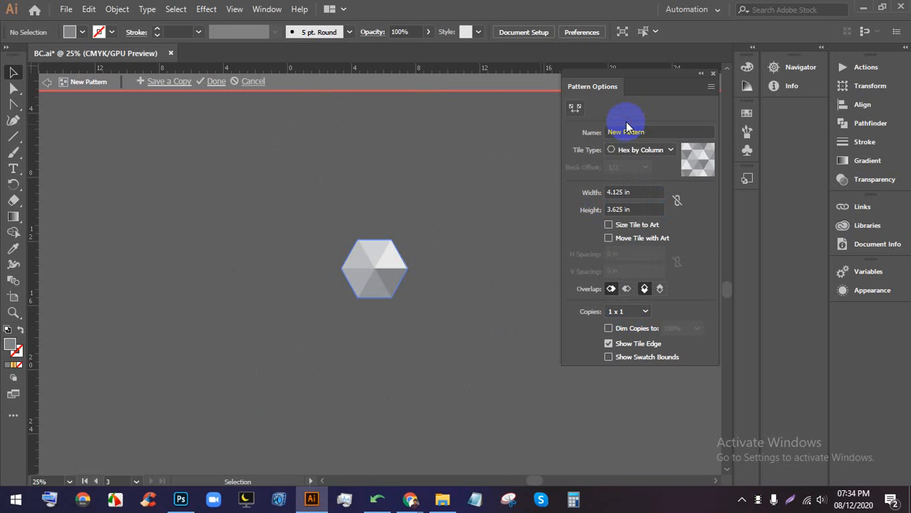
{"action": "left_click", "coordinate": [617, 312]}
{"action": "left_click", "coordinate": [622, 302]}
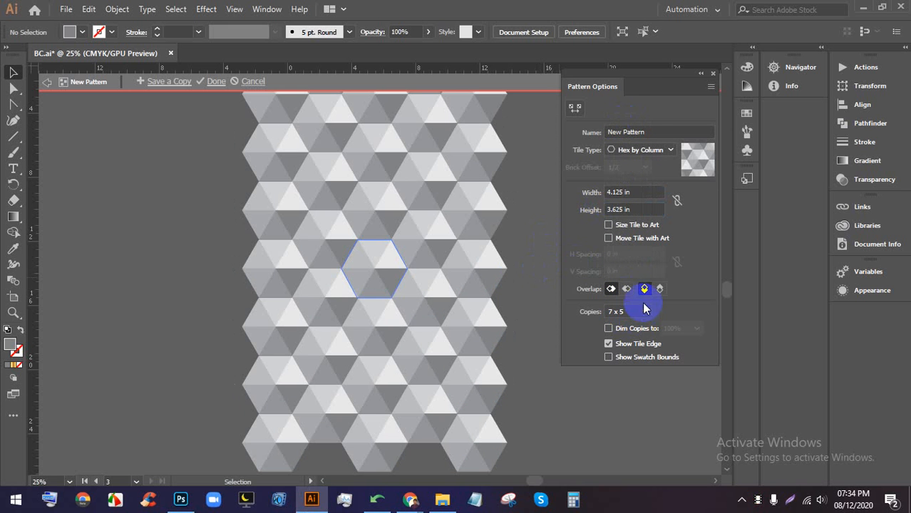
{"action": "left_click", "coordinate": [214, 82]}
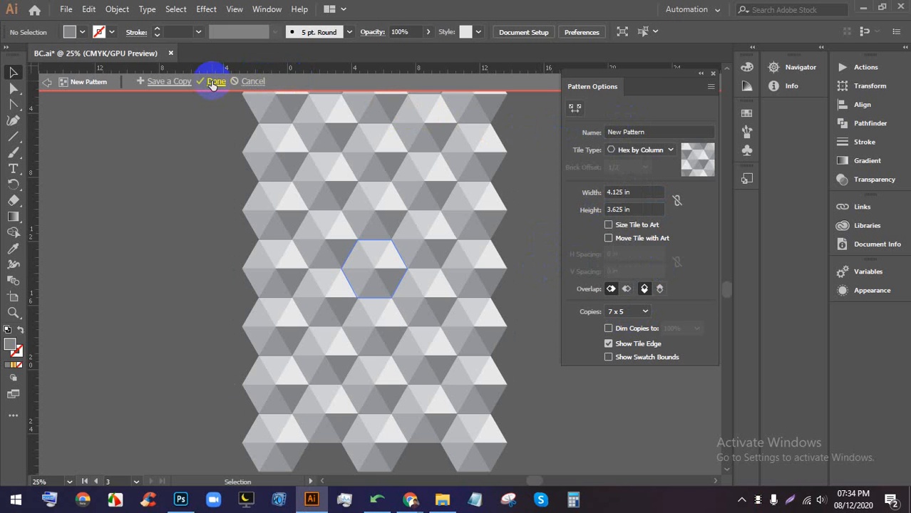
- Save a copy of the edited tile as the swatch New Pattern 2
{"action": "left_click", "coordinate": [169, 82]}
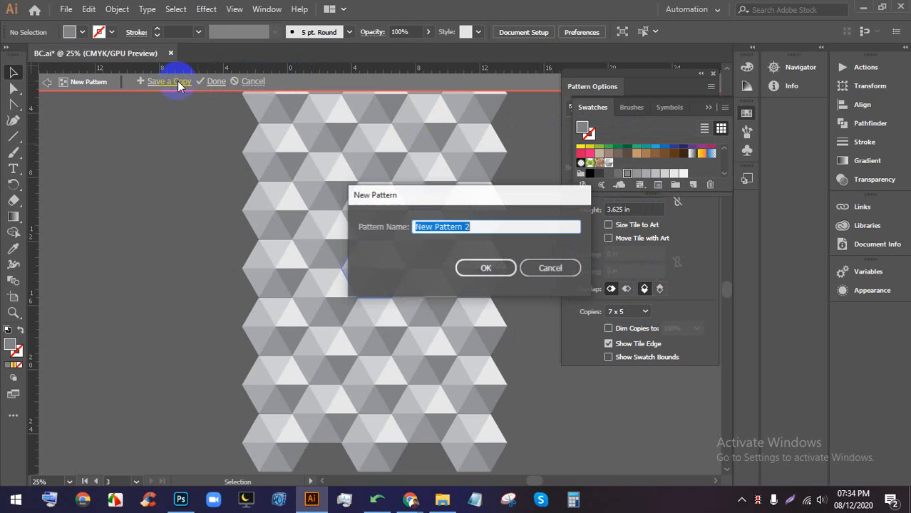
{"action": "left_click", "coordinate": [487, 268]}
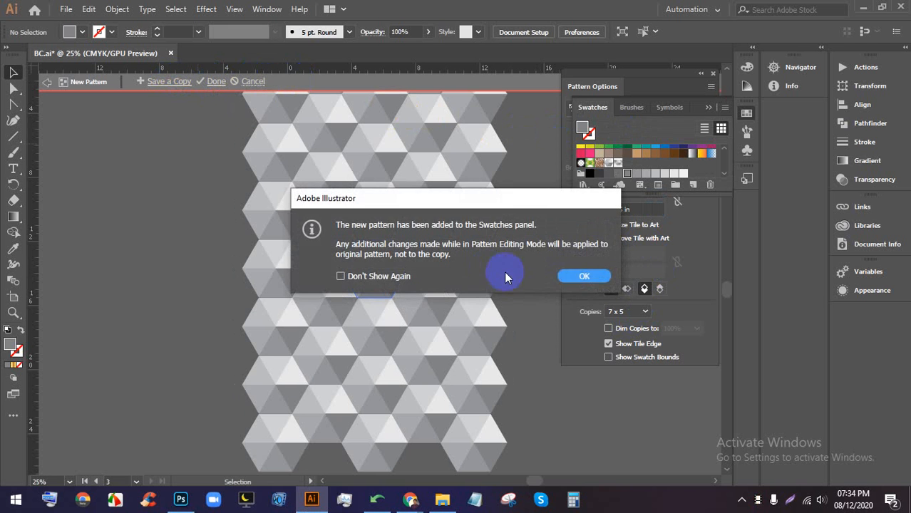
{"action": "left_click", "coordinate": [579, 275]}
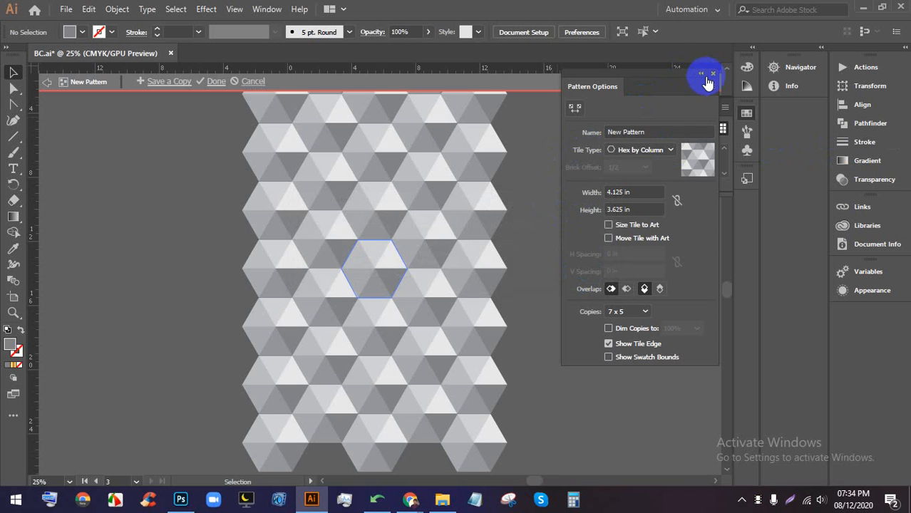
- Draw a test rectangle beside the pattern and fill it with New Pattern 2
{"action": "scroll", "coordinate": [524, 204], "scroll_direction": "down", "scroll_amount": 3}
{"action": "scroll", "coordinate": [524, 203], "scroll_direction": "up", "scroll_amount": 2}
{"action": "left_click_drag", "start_coordinate": [514, 189], "coordinate": [285, 213]}
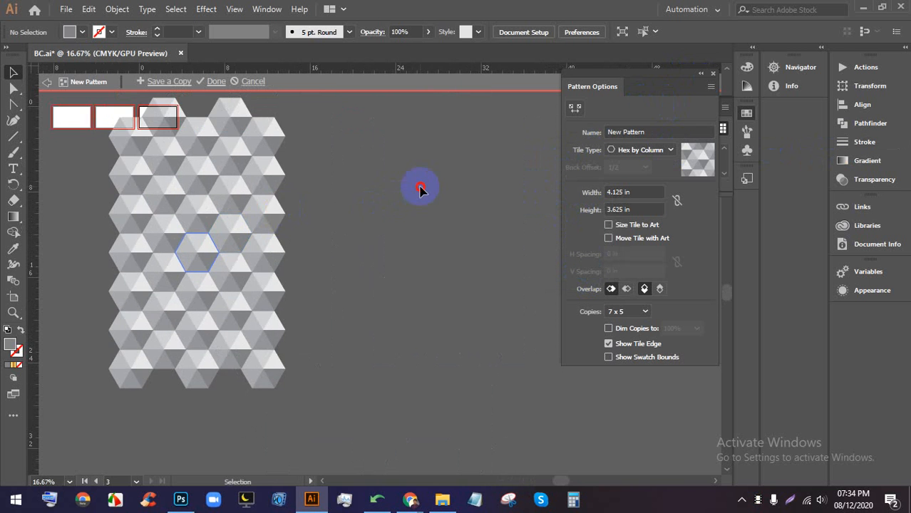
{"action": "scroll", "coordinate": [407, 187], "scroll_direction": "down", "scroll_amount": 2}
{"action": "left_click_drag", "start_coordinate": [471, 179], "coordinate": [315, 200]}
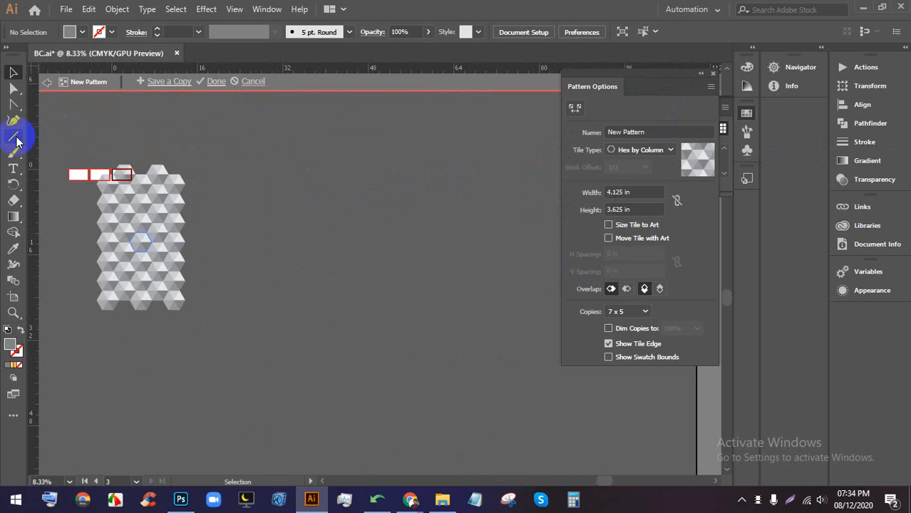
{"action": "left_click_drag", "start_coordinate": [16, 139], "coordinate": [62, 138]}
{"action": "left_click_drag", "start_coordinate": [268, 143], "coordinate": [493, 412]}
{"action": "left_click", "coordinate": [83, 31]}
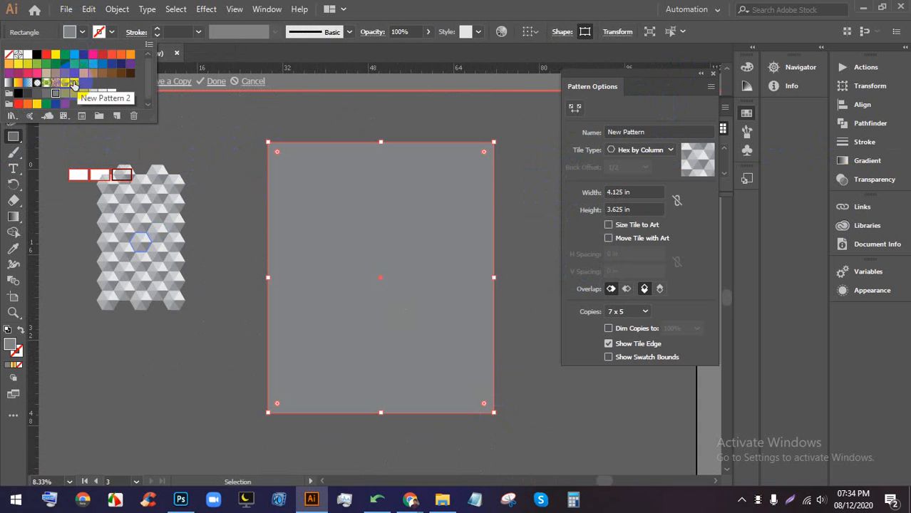
{"action": "left_click", "coordinate": [72, 83]}
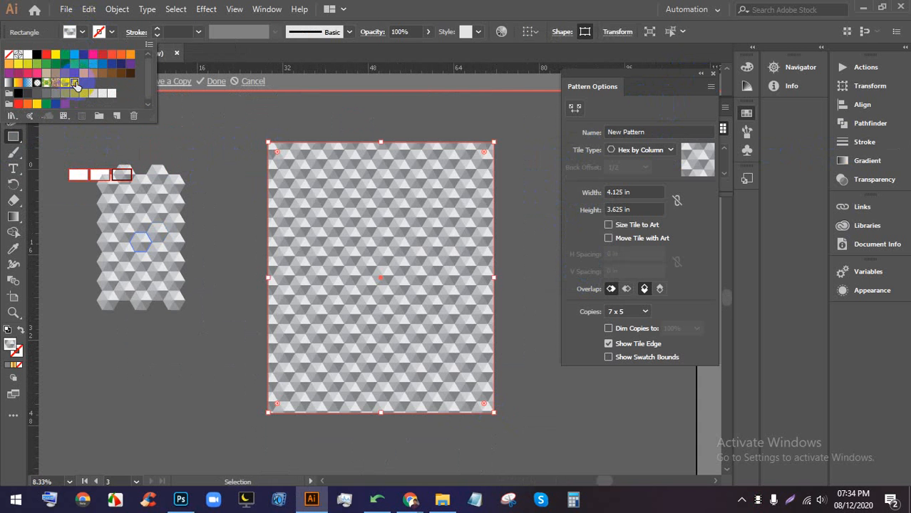
{"action": "left_click", "coordinate": [211, 120]}
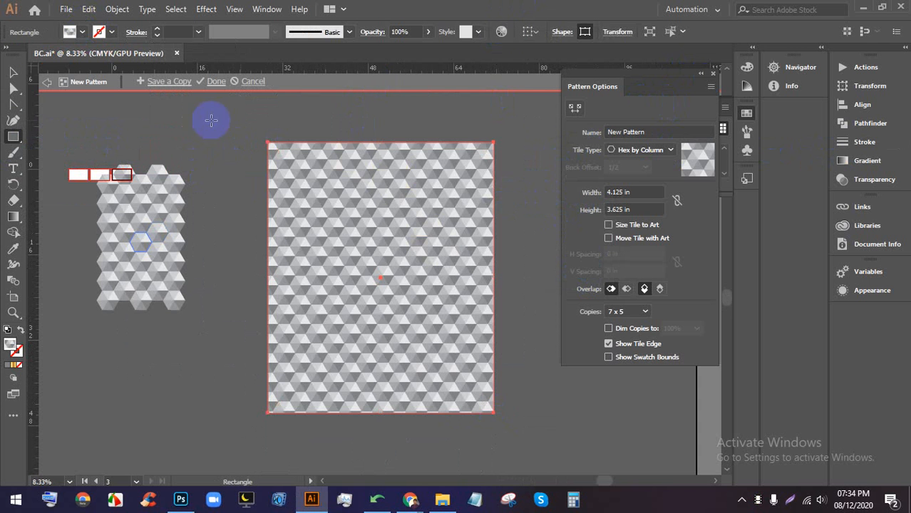
- Delete the test rectangle and hexagon tile artwork, then finish pattern editing
{"action": "left_click", "coordinate": [13, 71]}
{"action": "key", "text": "ctrl+0"}
{"action": "left_click", "coordinate": [399, 254]}
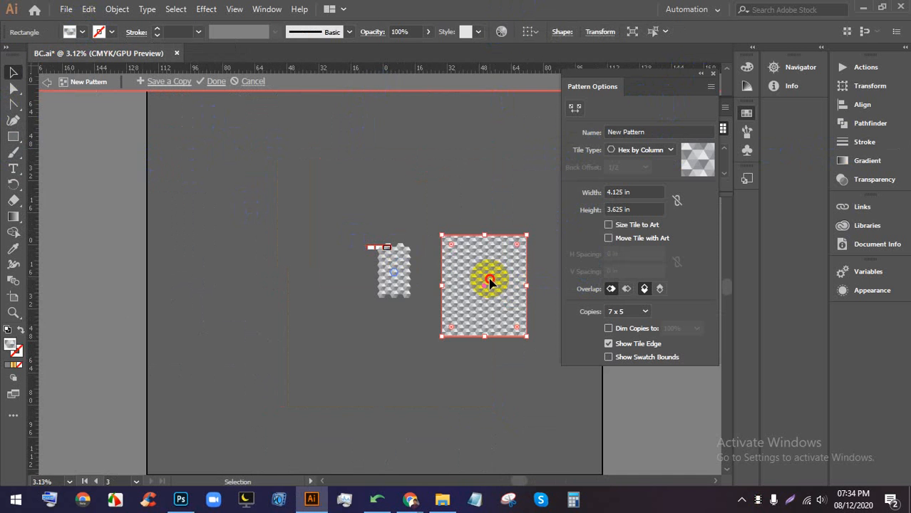
{"action": "key", "text": "Delete"}
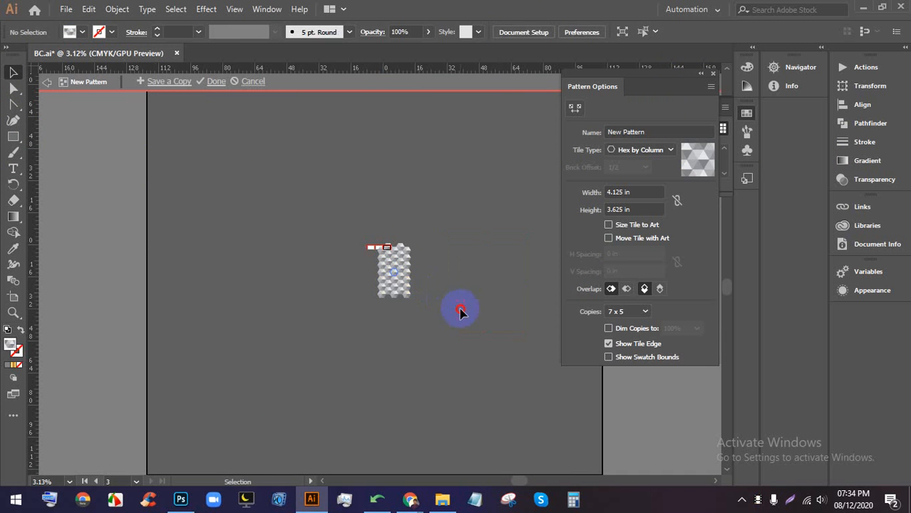
{"action": "left_click", "coordinate": [378, 256]}
{"action": "key", "text": "Delete"}
{"action": "scroll", "coordinate": [463, 243], "scroll_direction": "up", "scroll_amount": 3}
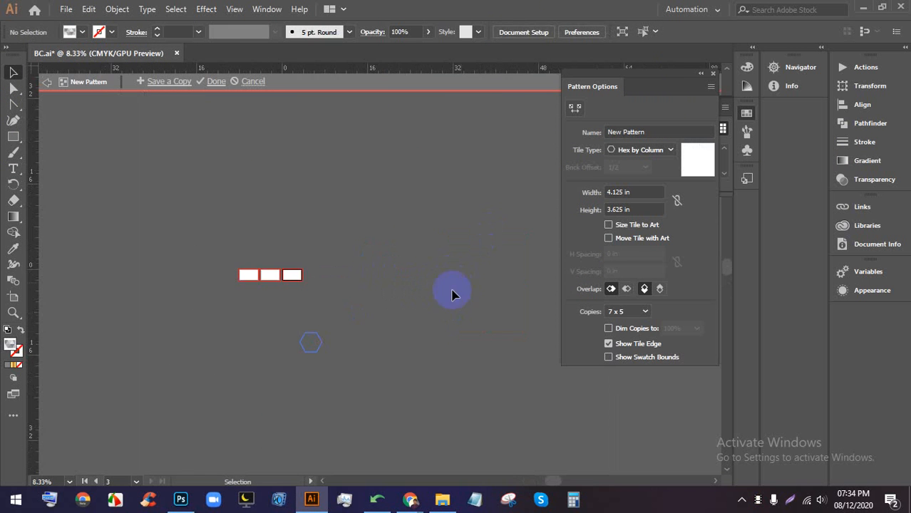
{"action": "scroll", "coordinate": [452, 294], "scroll_direction": "up", "scroll_amount": 5}
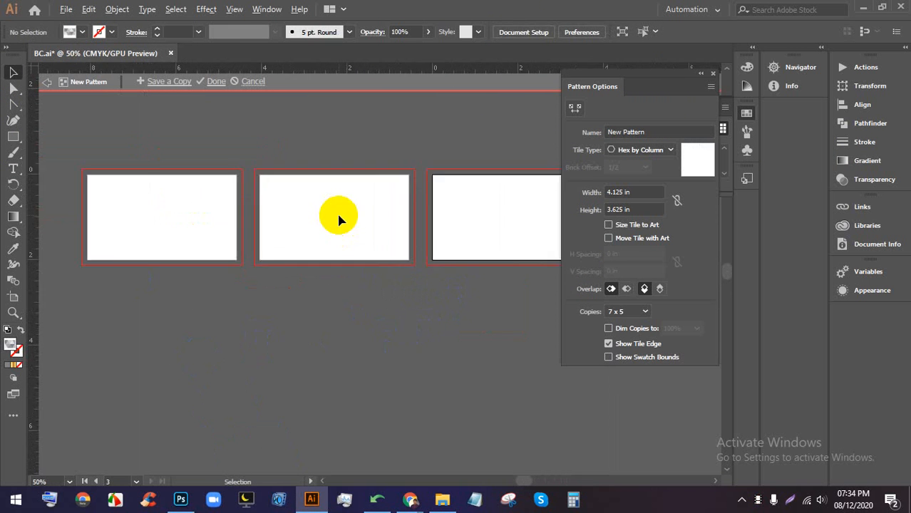
{"action": "scroll", "coordinate": [336, 212], "scroll_direction": "up", "scroll_amount": 1}
{"action": "scroll", "coordinate": [336, 212], "scroll_direction": "down", "scroll_amount": 1}
{"action": "left_click", "coordinate": [216, 80]}
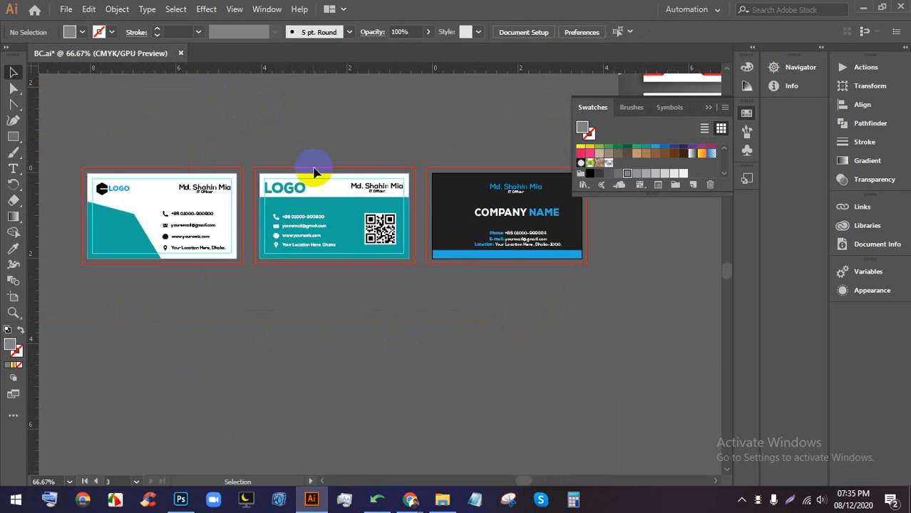
- Draw a large rectangle on empty canvas and fill it with the hexagon pattern
{"action": "scroll", "coordinate": [364, 257], "scroll_direction": "right", "scroll_amount": 4}
{"action": "scroll", "coordinate": [243, 248], "scroll_direction": "down", "scroll_amount": 3}
{"action": "scroll", "coordinate": [370, 269], "scroll_direction": "right", "scroll_amount": 6}
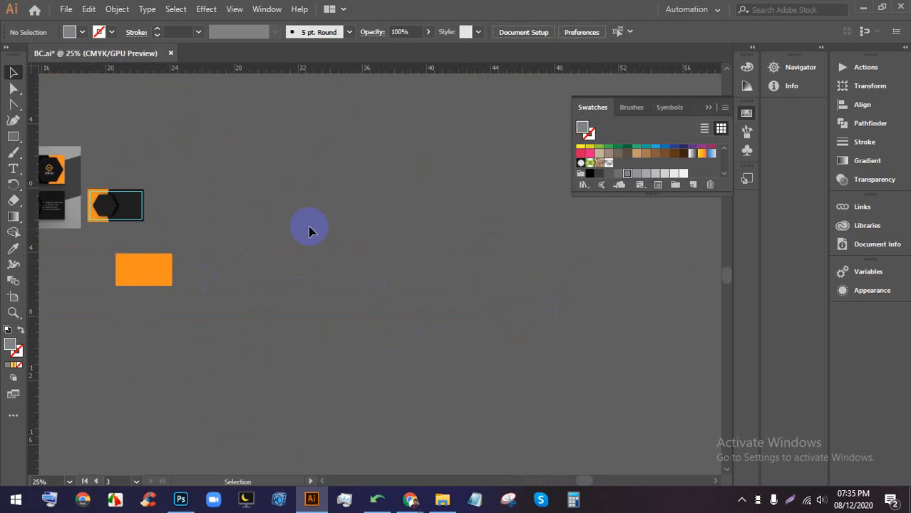
{"action": "scroll", "coordinate": [471, 203], "scroll_direction": "down", "scroll_amount": 2}
{"action": "scroll", "coordinate": [474, 210], "scroll_direction": "up", "scroll_amount": 1}
{"action": "scroll", "coordinate": [399, 199], "scroll_direction": "right", "scroll_amount": 2}
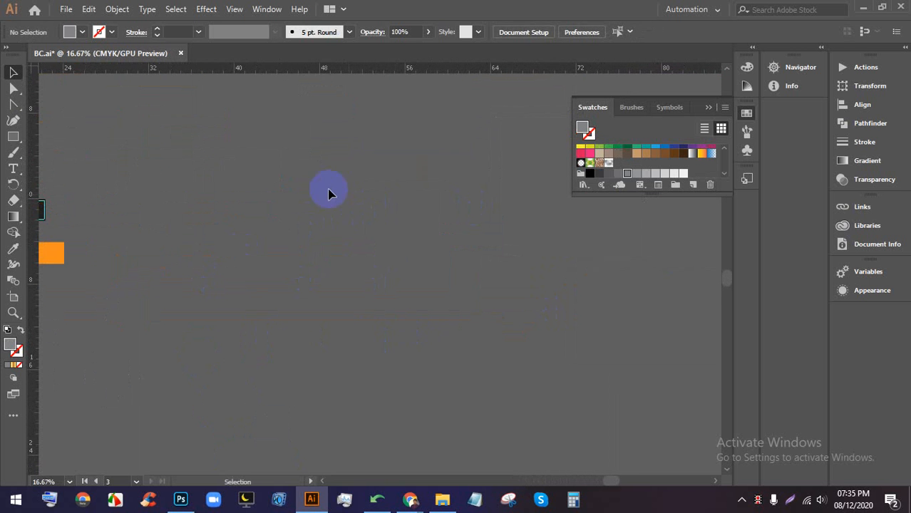
{"action": "left_click", "coordinate": [13, 137]}
{"action": "left_click_drag", "start_coordinate": [225, 140], "coordinate": [459, 333]}
{"action": "left_click", "coordinate": [82, 31]}
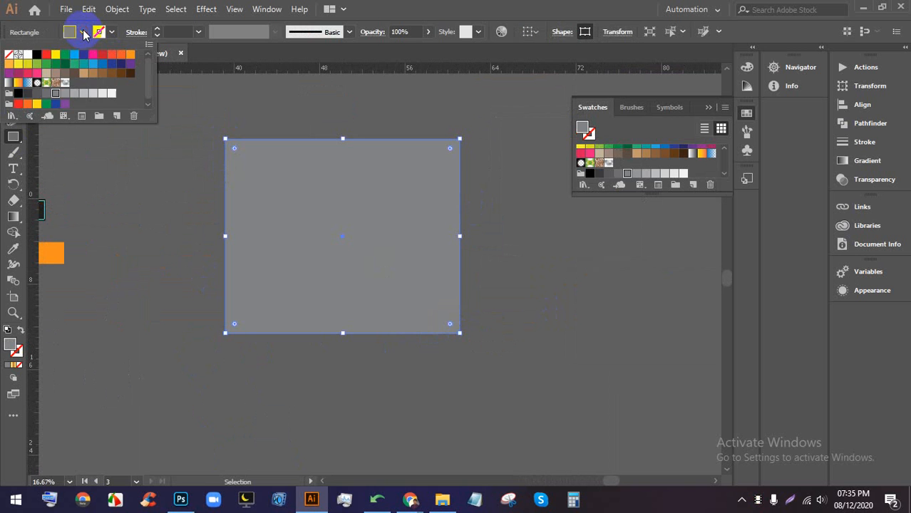
{"action": "left_click", "coordinate": [610, 165]}
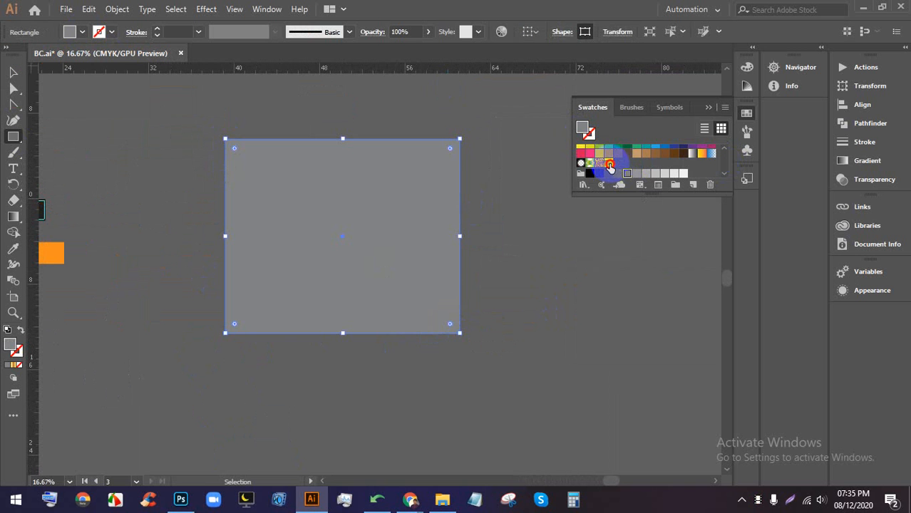
- Draw two more pattern-filled rectangles and a pattern-filled hexagon
{"action": "left_click_drag", "start_coordinate": [509, 143], "coordinate": [588, 389]}
{"action": "left_click_drag", "start_coordinate": [257, 108], "coordinate": [468, 435]}
{"action": "scroll", "coordinate": [363, 350], "scroll_direction": "up", "scroll_amount": 5}
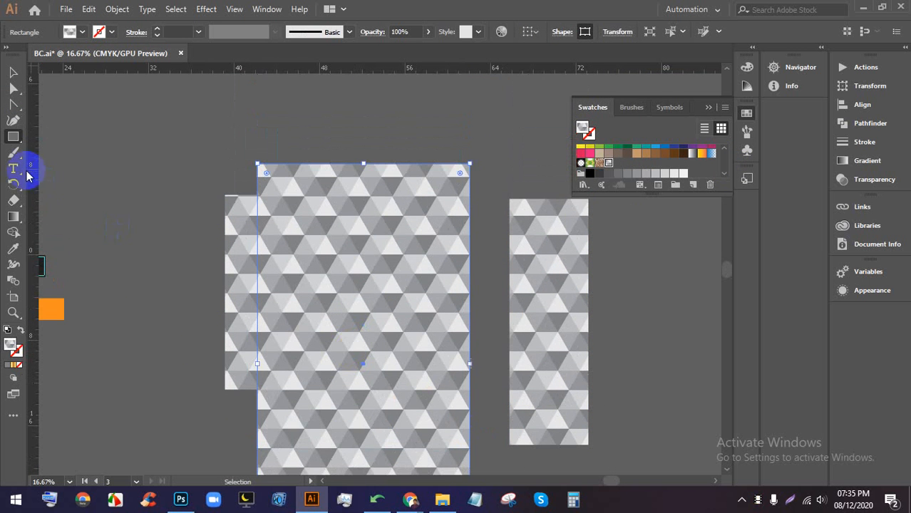
{"action": "left_click", "coordinate": [14, 137]}
{"action": "left_click_drag", "start_coordinate": [16, 143], "coordinate": [73, 164]}
{"action": "left_click_drag", "start_coordinate": [169, 141], "coordinate": [492, 161]}
- Delete the test hexagon and all the pattern-filled test rectangles
{"action": "left_click", "coordinate": [17, 73]}
{"action": "key", "text": "Delete"}
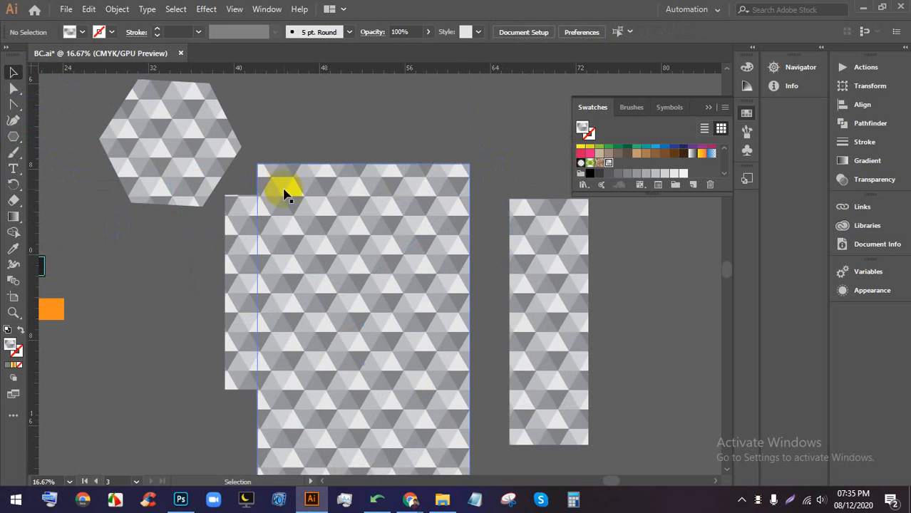
{"action": "left_click", "coordinate": [206, 140]}
{"action": "key", "text": "Delete"}
{"action": "left_click", "coordinate": [347, 229]}
{"action": "key", "text": "Delete"}
{"action": "left_click", "coordinate": [264, 242]}
{"action": "key", "text": "Delete"}
{"action": "left_click", "coordinate": [565, 289]}
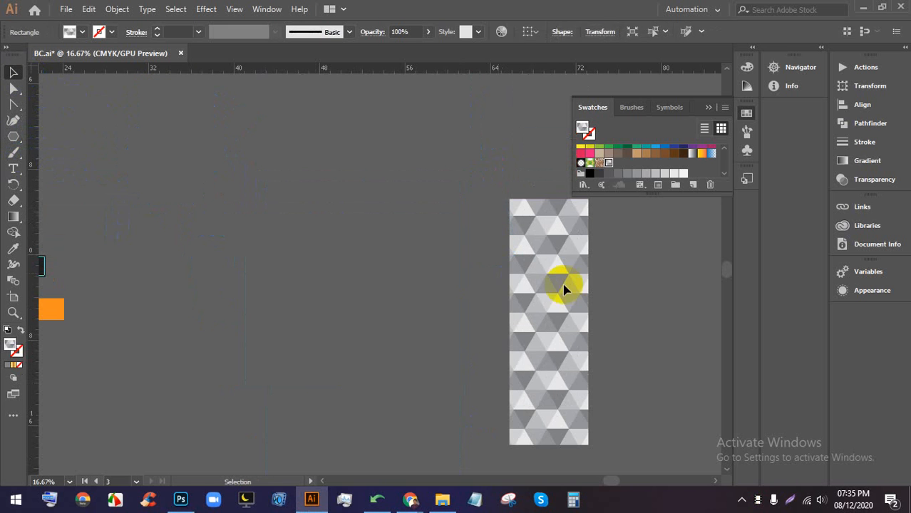
{"action": "key", "text": "Delete"}
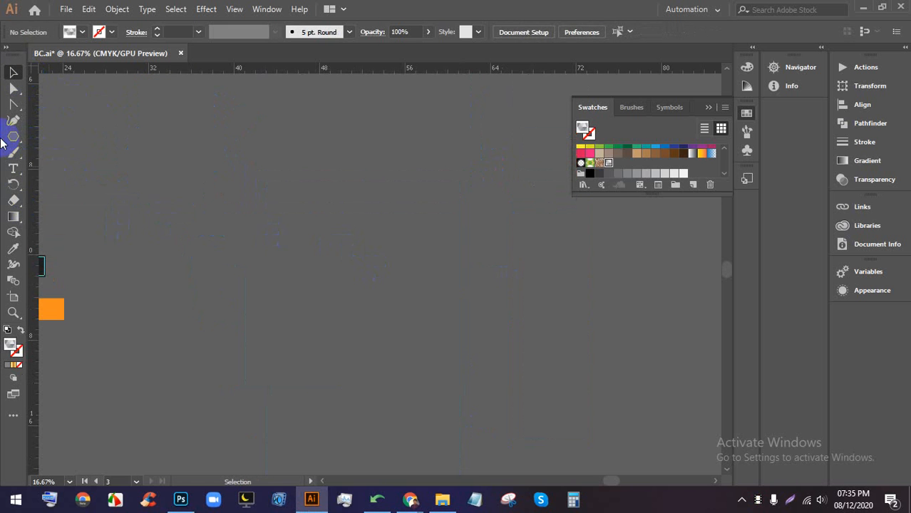
- Draw a large hexagon and rotate it so a point faces up
{"action": "left_click_drag", "start_coordinate": [9, 143], "coordinate": [62, 167]}
{"action": "left_click_drag", "start_coordinate": [385, 235], "coordinate": [497, 174]}
{"action": "left_click", "coordinate": [12, 72]}
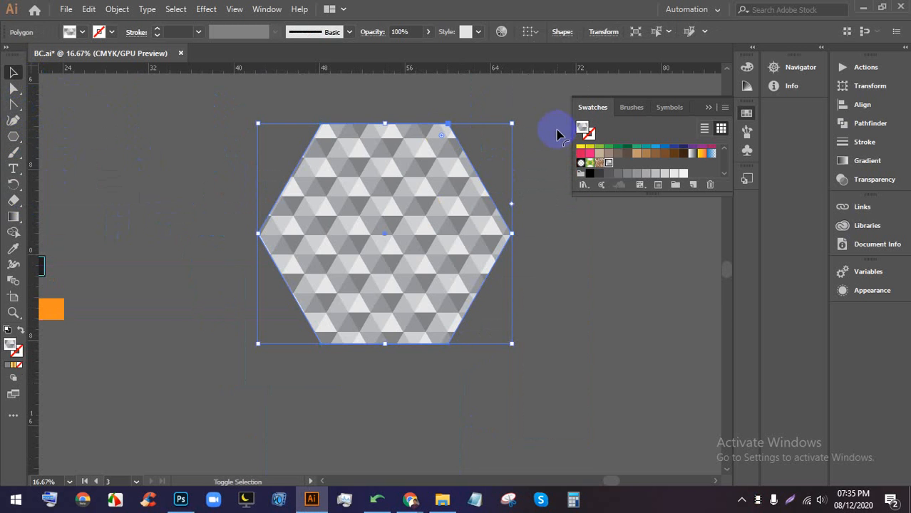
{"action": "left_click_drag", "start_coordinate": [518, 119], "coordinate": [288, 124]}
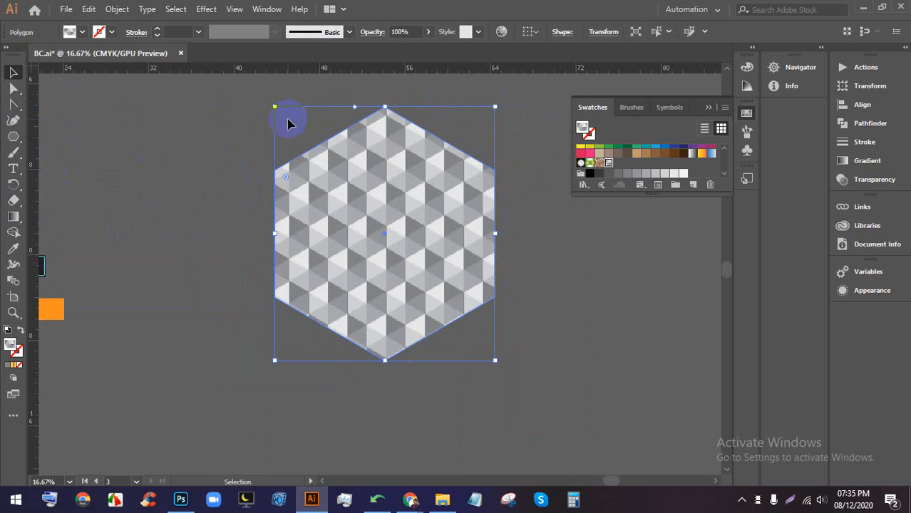
- Give the hexagon no fill and a black 5 pt stroke
{"action": "left_click", "coordinate": [82, 32]}
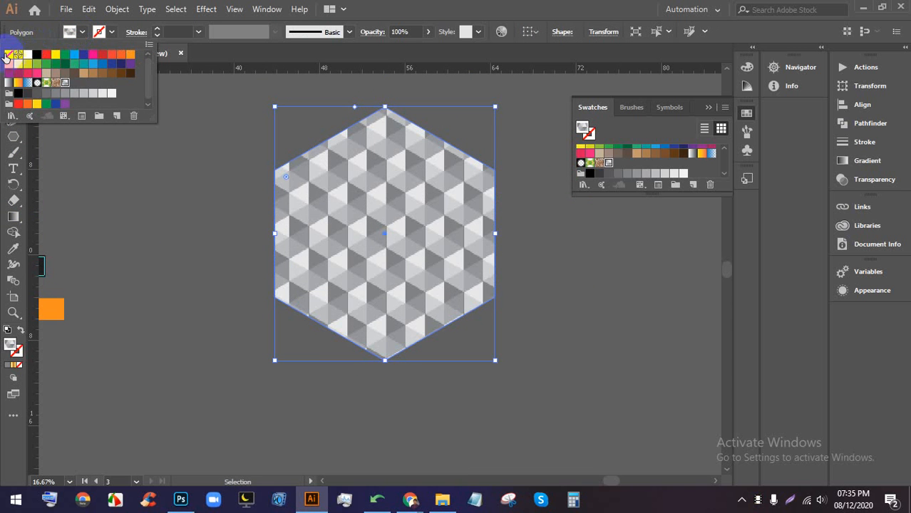
{"action": "left_click", "coordinate": [8, 54]}
{"action": "left_click", "coordinate": [105, 39]}
{"action": "left_click", "coordinate": [113, 31]}
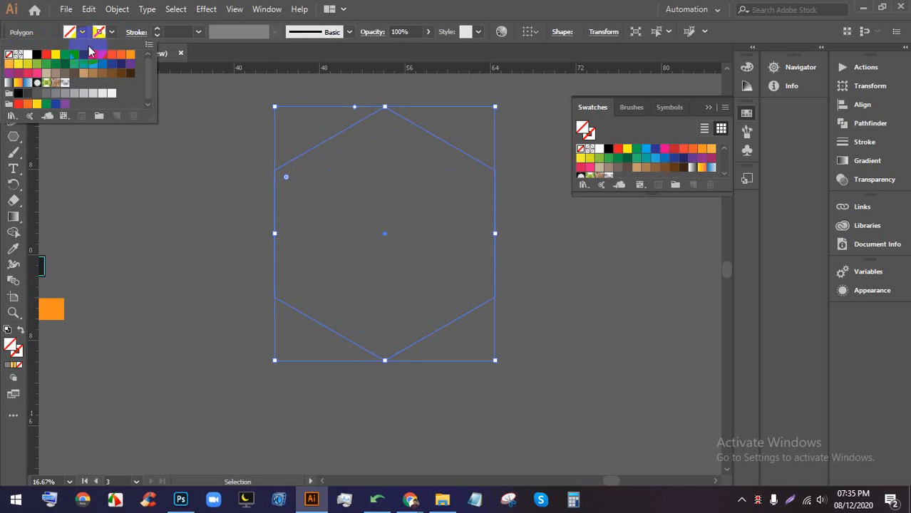
{"action": "left_click", "coordinate": [36, 54]}
{"action": "left_click", "coordinate": [422, 4]}
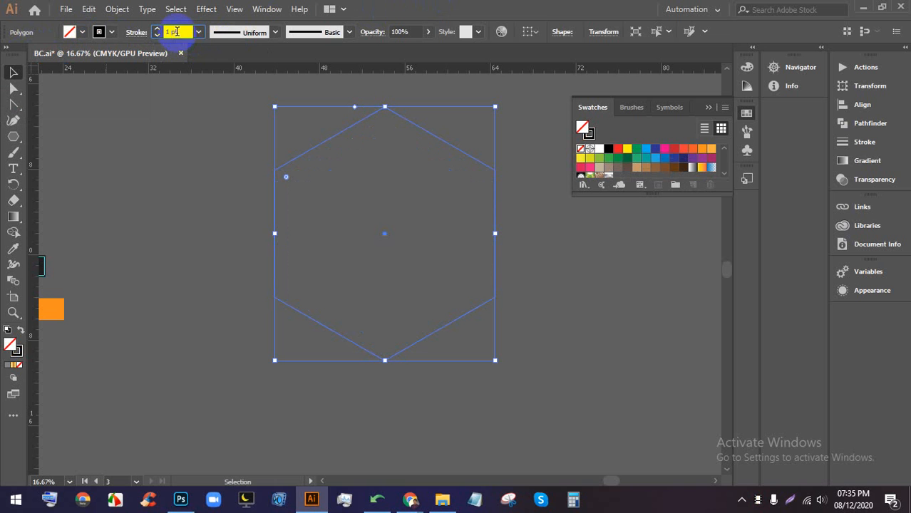
{"action": "type", "text": "5"}
{"action": "key", "text": "Return"}
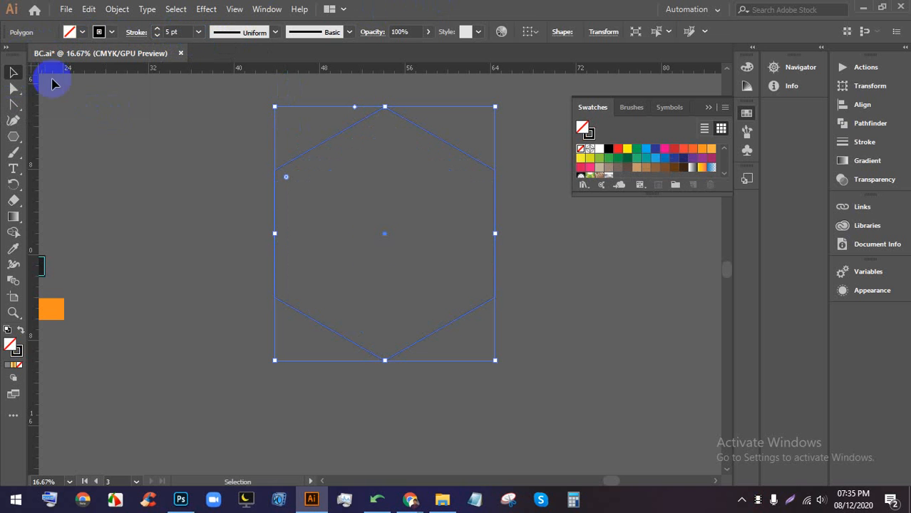
- Move the outline hexagon down slightly on the canvas
{"action": "left_click", "coordinate": [509, 245]}
{"action": "left_click_drag", "start_coordinate": [494, 221], "coordinate": [497, 269]}
{"action": "left_click", "coordinate": [530, 259]}
{"action": "scroll", "coordinate": [445, 203], "scroll_direction": "down", "scroll_amount": 1}
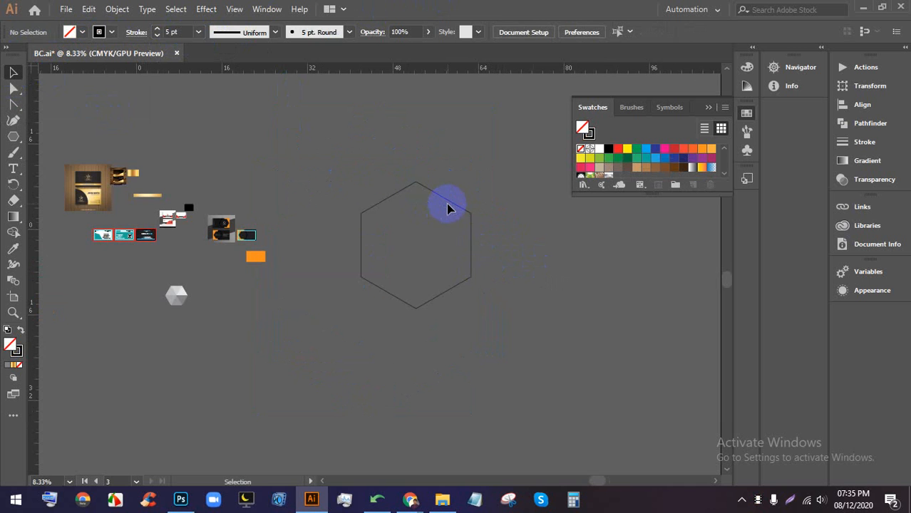
- Shrink the outline hexagon and move it up and to the left
{"action": "left_click", "coordinate": [444, 199]}
{"action": "left_click_drag", "start_coordinate": [417, 182], "coordinate": [407, 238]}
{"action": "left_click", "coordinate": [409, 285]}
{"action": "scroll", "coordinate": [408, 285], "scroll_direction": "up", "scroll_amount": 2}
{"action": "left_click_drag", "start_coordinate": [482, 198], "coordinate": [420, 174]}
{"action": "left_click", "coordinate": [485, 229]}
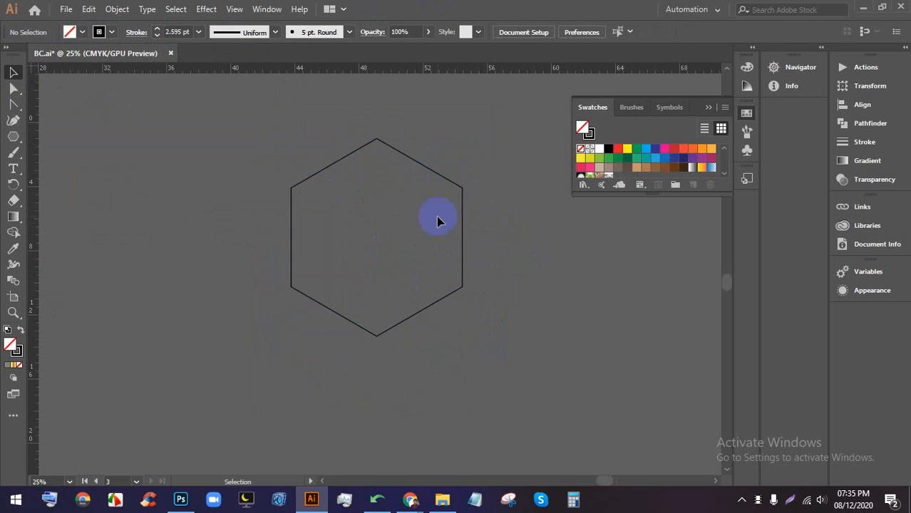
{"action": "left_click_drag", "start_coordinate": [461, 207], "coordinate": [434, 216]}
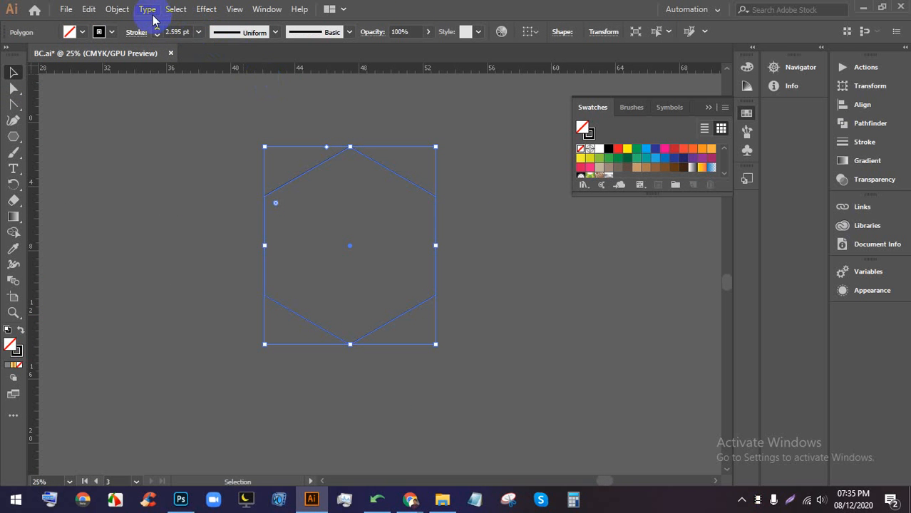
- Make a pattern from the hexagon via Object > Pattern > Make, previewed as 5 x 7 copies
{"action": "left_click", "coordinate": [117, 9]}
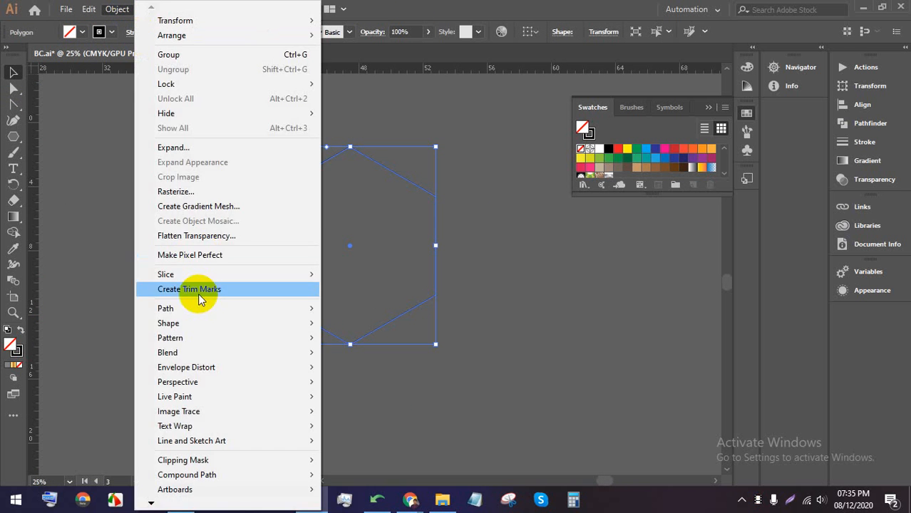
{"action": "mouse_move", "coordinate": [229, 307]}
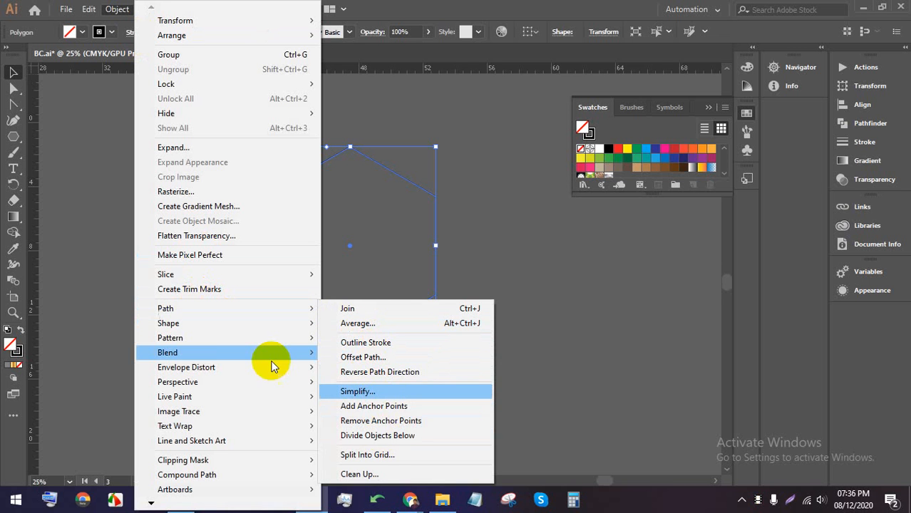
{"action": "mouse_move", "coordinate": [234, 339]}
{"action": "left_click", "coordinate": [403, 342]}
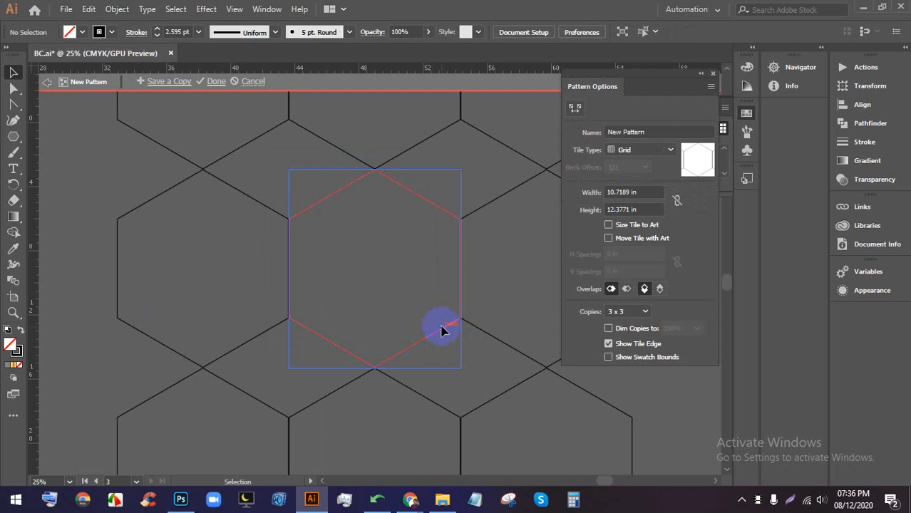
{"action": "scroll", "coordinate": [395, 295], "scroll_direction": "down", "scroll_amount": 4}
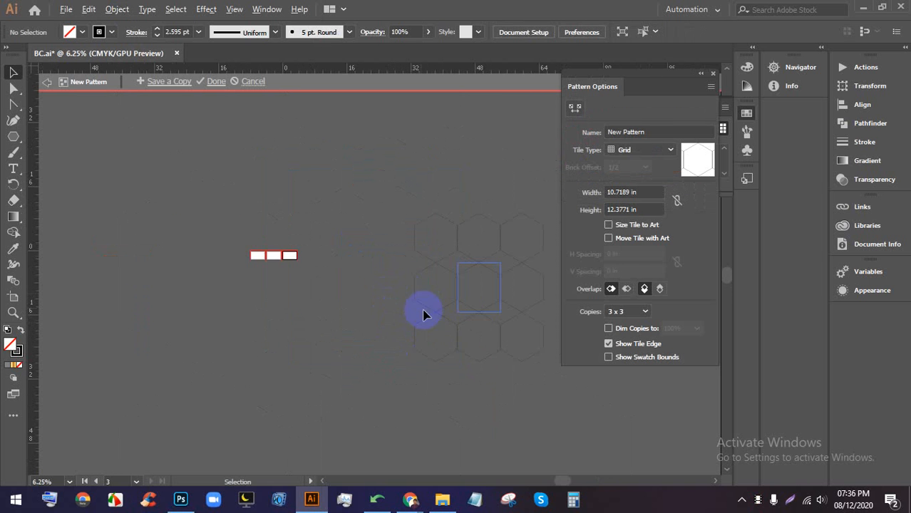
{"action": "scroll", "coordinate": [476, 342], "scroll_direction": "up", "scroll_amount": 1}
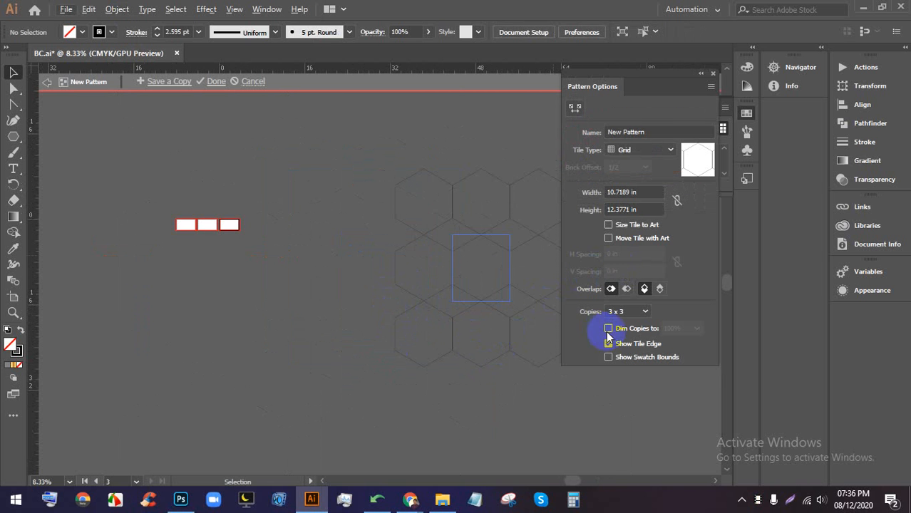
{"action": "left_click", "coordinate": [626, 311]}
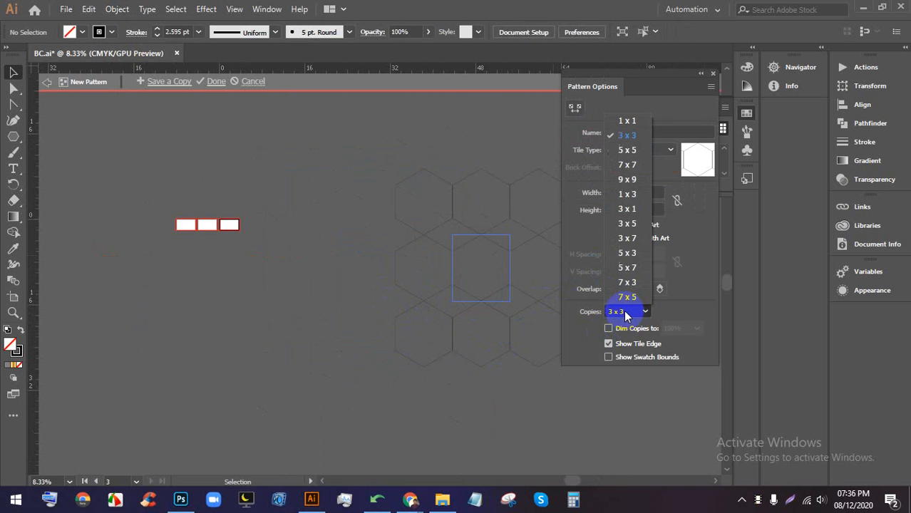
{"action": "left_click", "coordinate": [632, 268]}
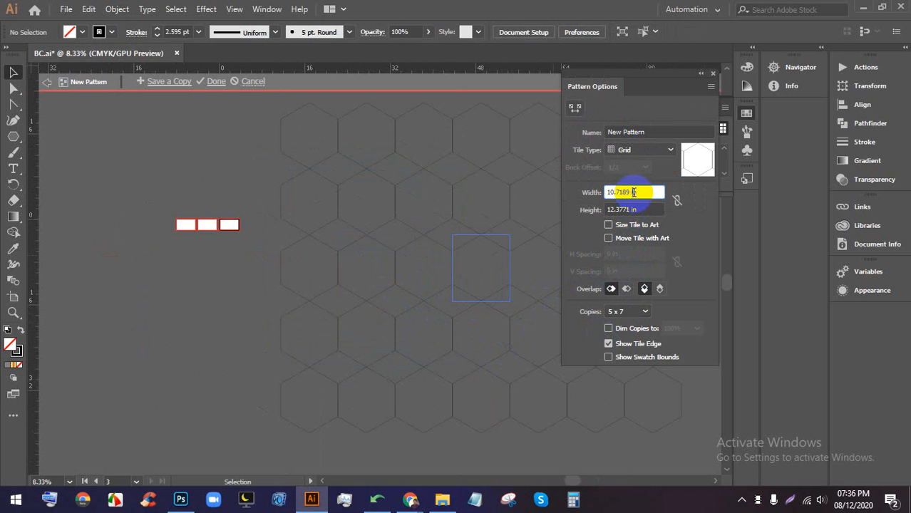
- Switch the tile type to Hex by Row and resize the tile width and height
{"action": "key", "text": "Up"}
{"action": "left_click", "coordinate": [636, 151]}
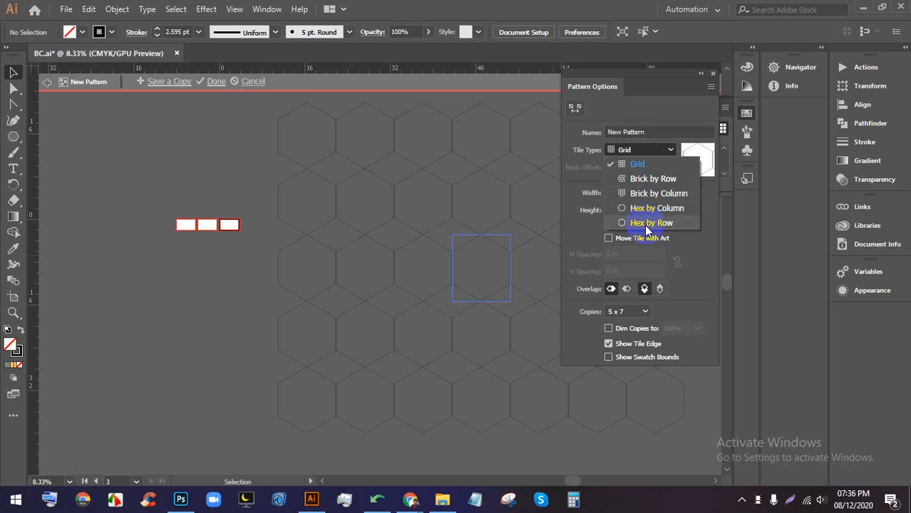
{"action": "left_click", "coordinate": [653, 224]}
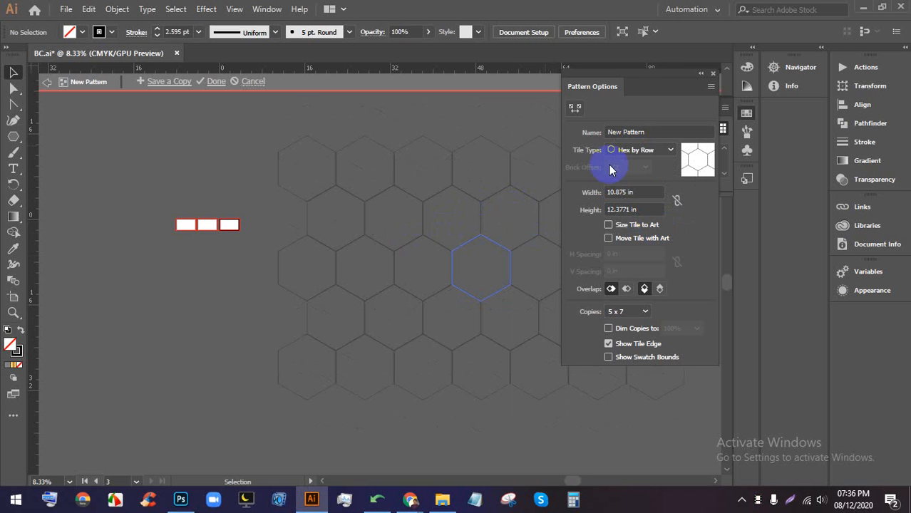
{"action": "mouse_move", "coordinate": [650, 87]}
{"action": "left_mouse_down"}
{"action": "mouse_move", "coordinate": [697, 116]}
{"action": "mouse_move", "coordinate": [622, 198]}
{"action": "mouse_move", "coordinate": [673, 200]}
{"action": "left_mouse_up"}
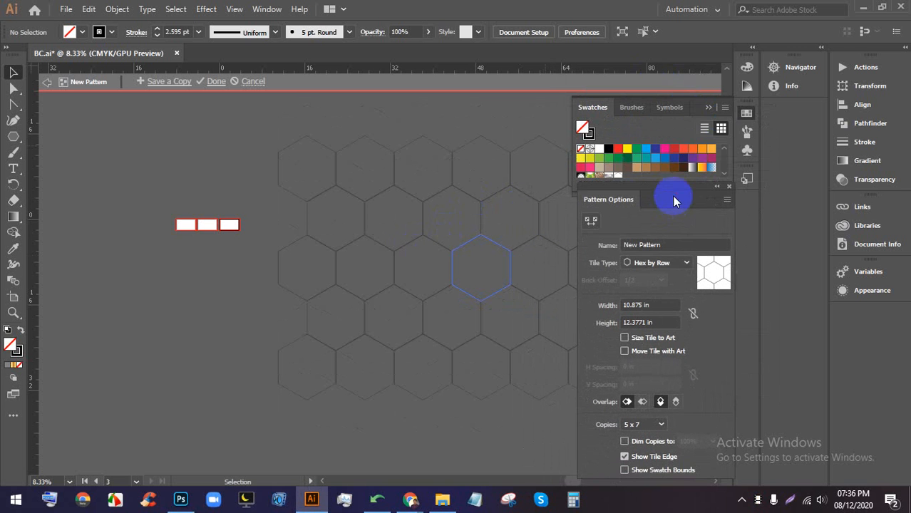
{"action": "type", "text": "12.875"}
{"action": "left_click", "coordinate": [652, 322]}
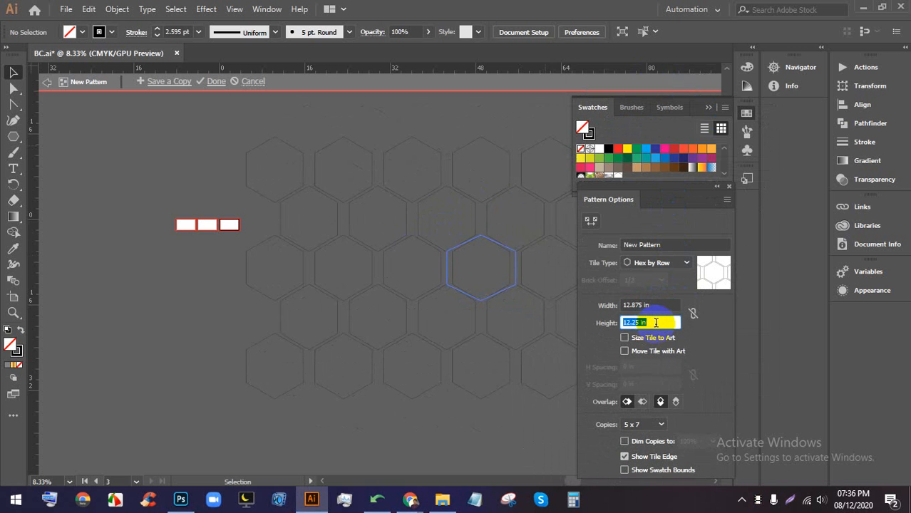
{"action": "type", "text": "11"}
{"action": "key", "text": "Return"}
- Save a copy of the hexagon outline pattern to the swatches
{"action": "scroll", "coordinate": [657, 322], "scroll_direction": "down", "scroll_amount": 3}
{"action": "scroll", "coordinate": [652, 303], "scroll_direction": "down", "scroll_amount": 1}
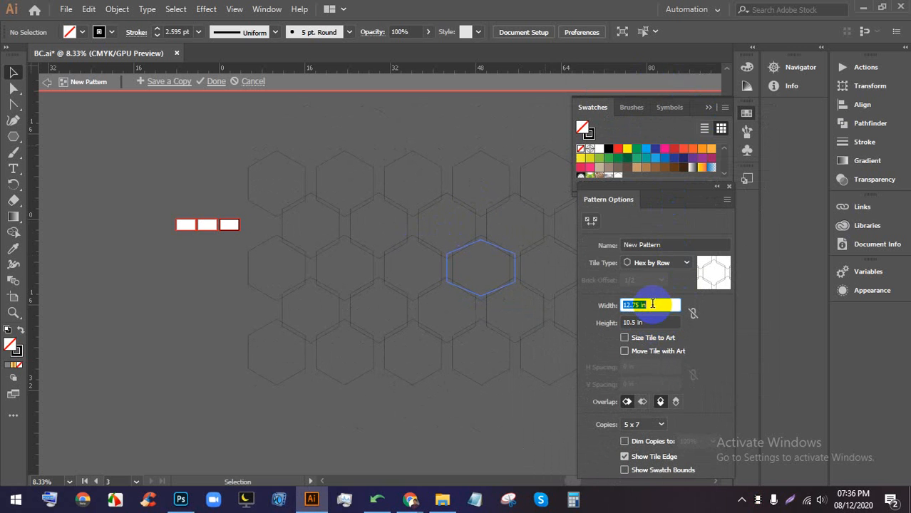
{"action": "scroll", "coordinate": [652, 304], "scroll_direction": "down", "scroll_amount": 20}
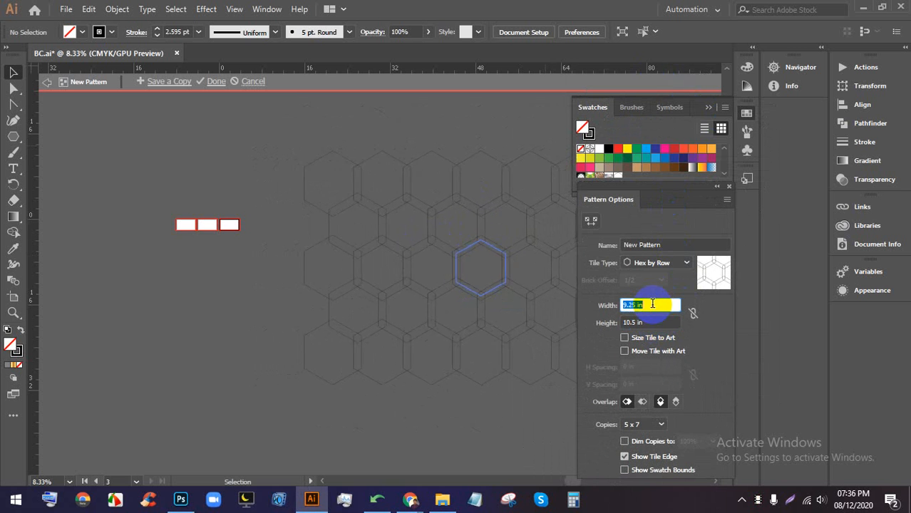
{"action": "scroll", "coordinate": [652, 303], "scroll_direction": "down", "scroll_amount": 2}
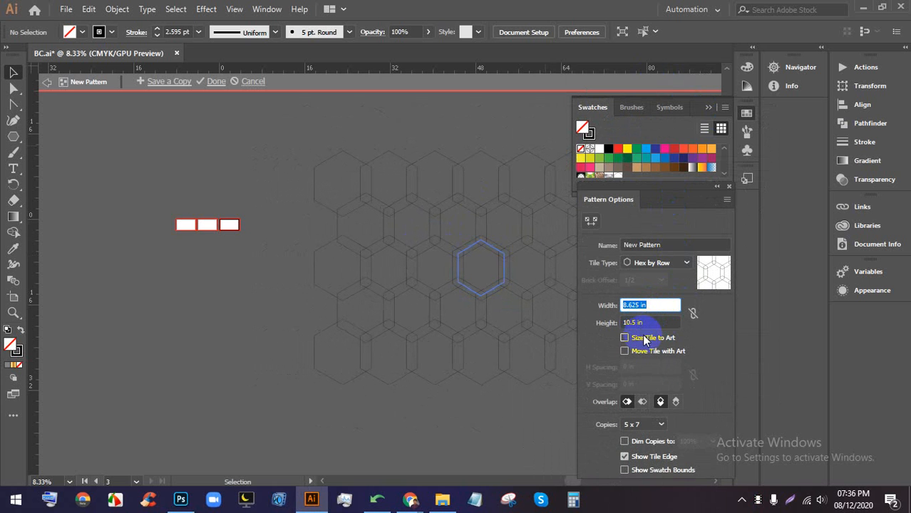
{"action": "left_click", "coordinate": [171, 82]}
{"action": "left_click", "coordinate": [483, 265]}
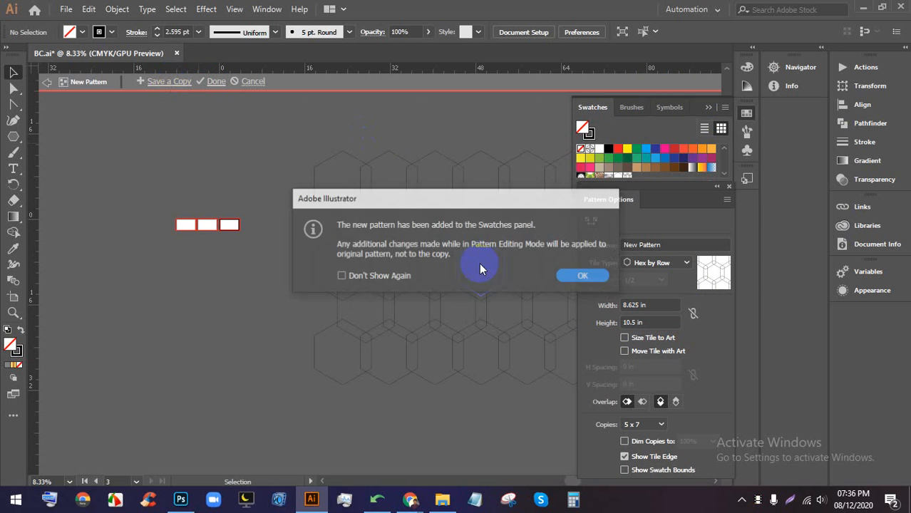
{"action": "left_click", "coordinate": [585, 275]}
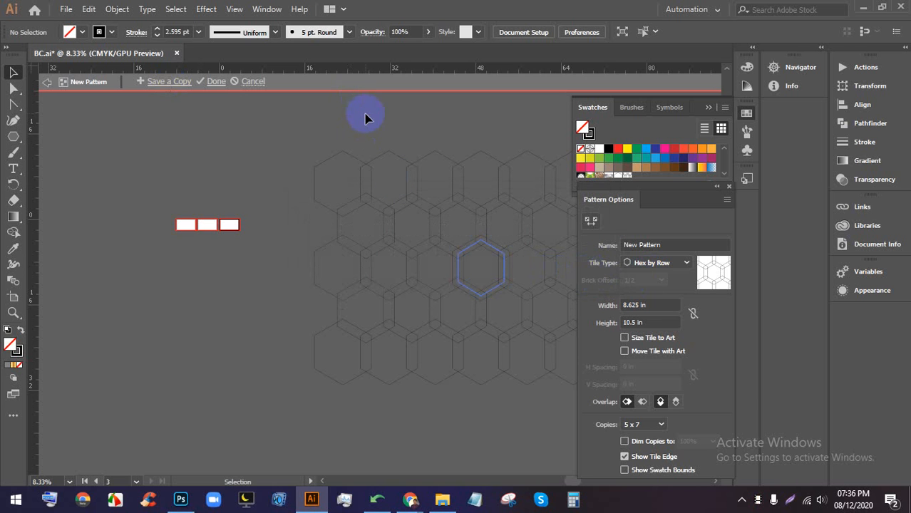
- Exit pattern editing and delete the hexagon outline artwork
{"action": "left_click", "coordinate": [218, 81]}
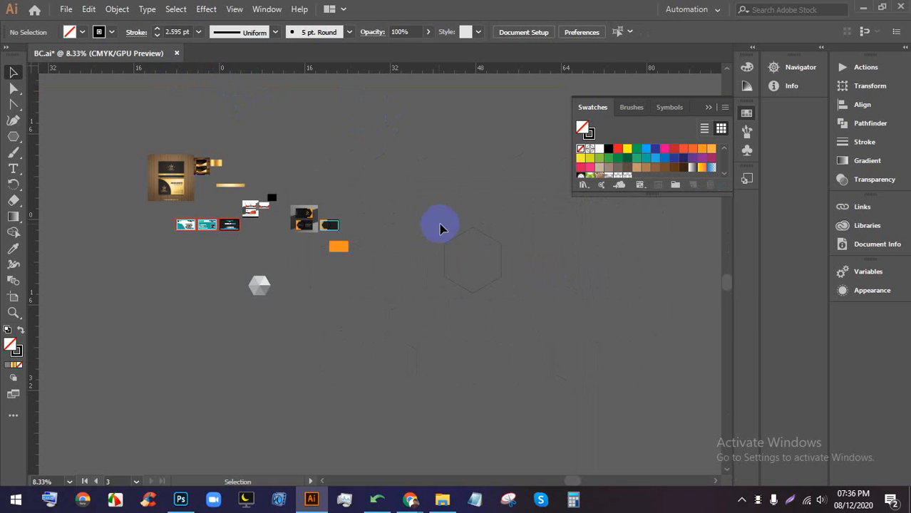
{"action": "scroll", "coordinate": [530, 298], "scroll_direction": "up", "scroll_amount": 1}
{"action": "scroll", "coordinate": [530, 298], "scroll_direction": "up", "scroll_amount": 2}
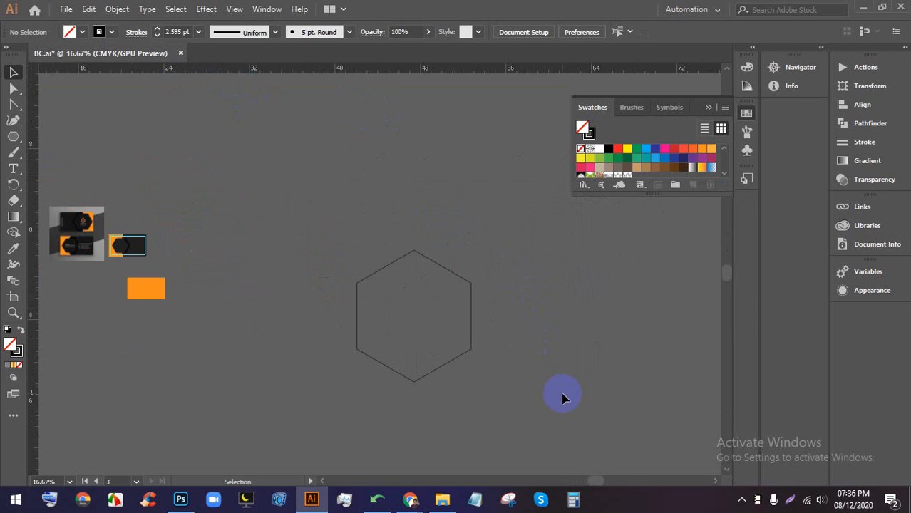
{"action": "left_click_drag", "start_coordinate": [559, 393], "coordinate": [375, 244]}
{"action": "key", "text": "Delete"}
- Draw a large rectangle filled with the new hexagon pattern and nudge it up-left
{"action": "left_click", "coordinate": [13, 136]}
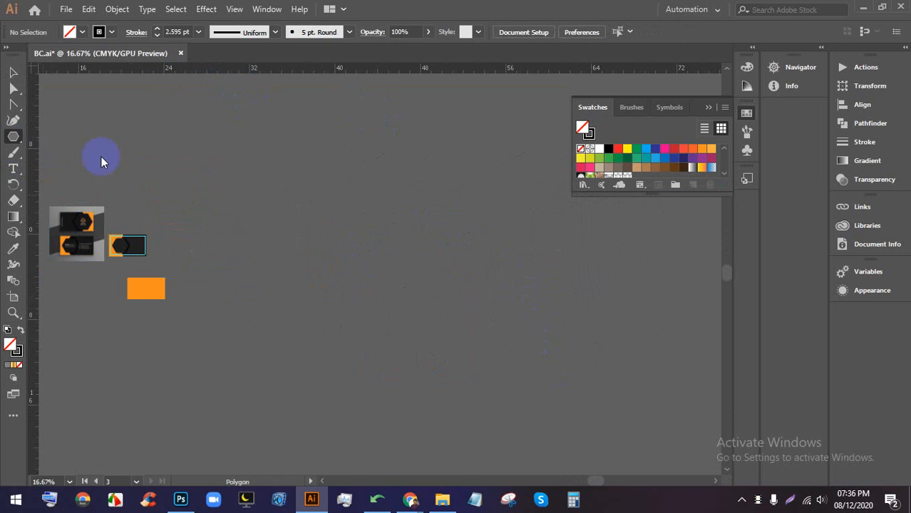
{"action": "left_click_drag", "start_coordinate": [13, 136], "coordinate": [57, 135]}
{"action": "mouse_move", "coordinate": [259, 161]}
{"action": "left_mouse_down"}
{"action": "mouse_move", "coordinate": [563, 331]}
{"action": "mouse_move", "coordinate": [569, 357]}
{"action": "left_mouse_up"}
{"action": "scroll", "coordinate": [508, 270], "scroll_direction": "down", "scroll_amount": 2}
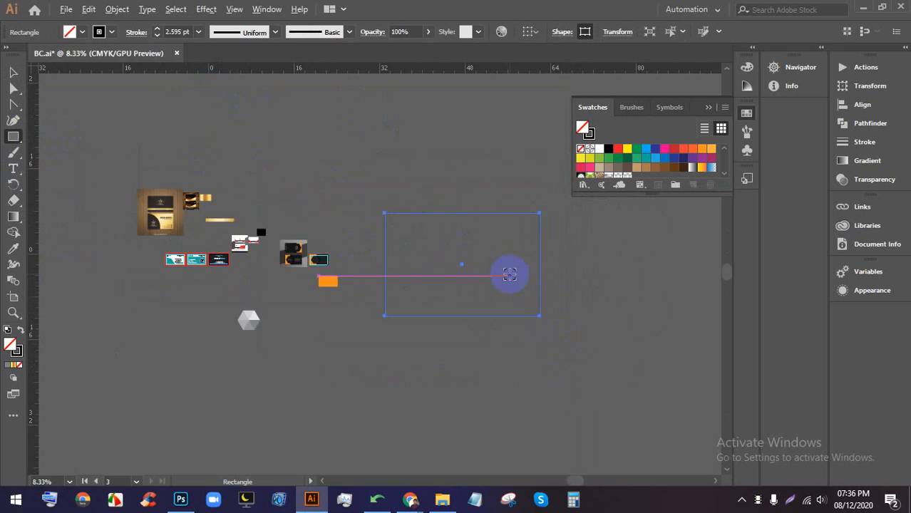
{"action": "scroll", "coordinate": [535, 260], "scroll_direction": "up", "scroll_amount": 2}
{"action": "left_click_drag", "start_coordinate": [586, 270], "coordinate": [551, 272]}
{"action": "scroll", "coordinate": [625, 172], "scroll_direction": "down", "scroll_amount": 3}
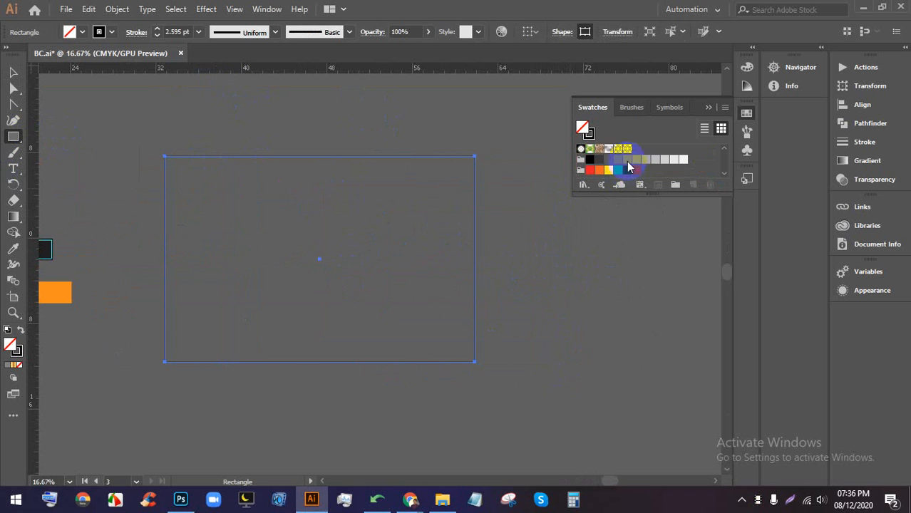
{"action": "left_click", "coordinate": [628, 150]}
{"action": "left_click", "coordinate": [13, 72]}
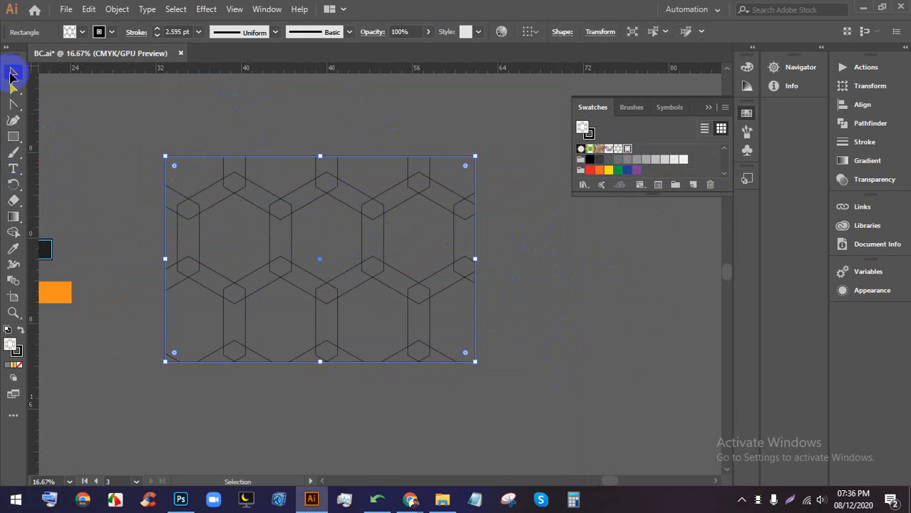
{"action": "left_click", "coordinate": [330, 147]}
{"action": "left_click_drag", "start_coordinate": [415, 294], "coordinate": [403, 278]}
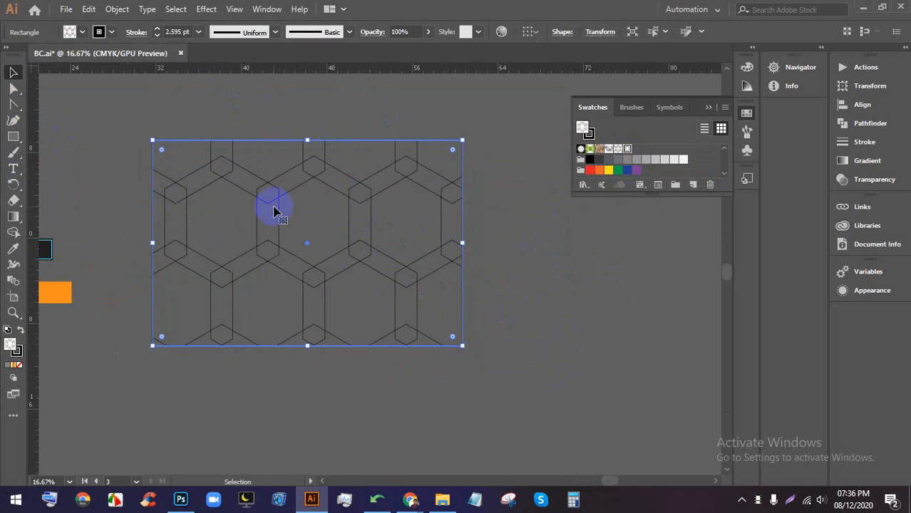
{"action": "left_click", "coordinate": [542, 320]}
- Draw a pattern-filled square beside it, discarding a small trial rectangle
{"action": "left_click", "coordinate": [13, 136]}
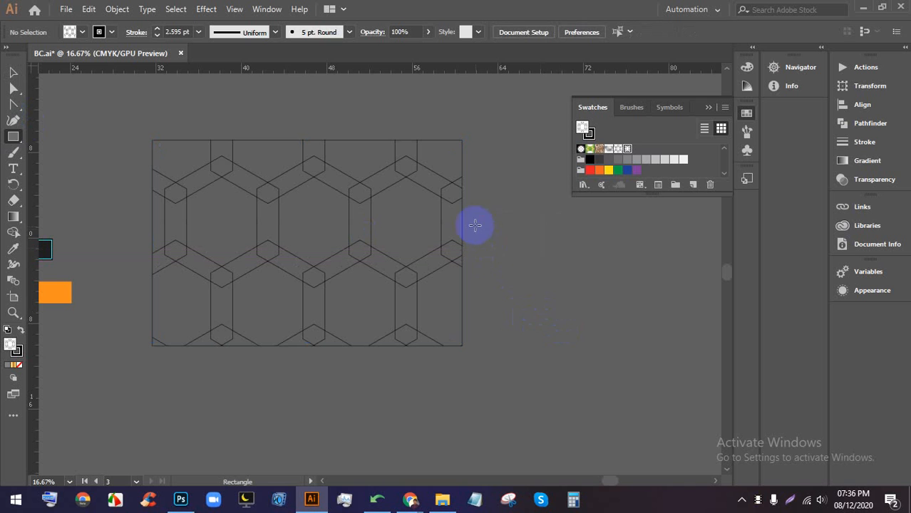
{"action": "left_click_drag", "start_coordinate": [475, 225], "coordinate": [647, 397]}
{"action": "left_click_drag", "start_coordinate": [489, 169], "coordinate": [531, 298]}
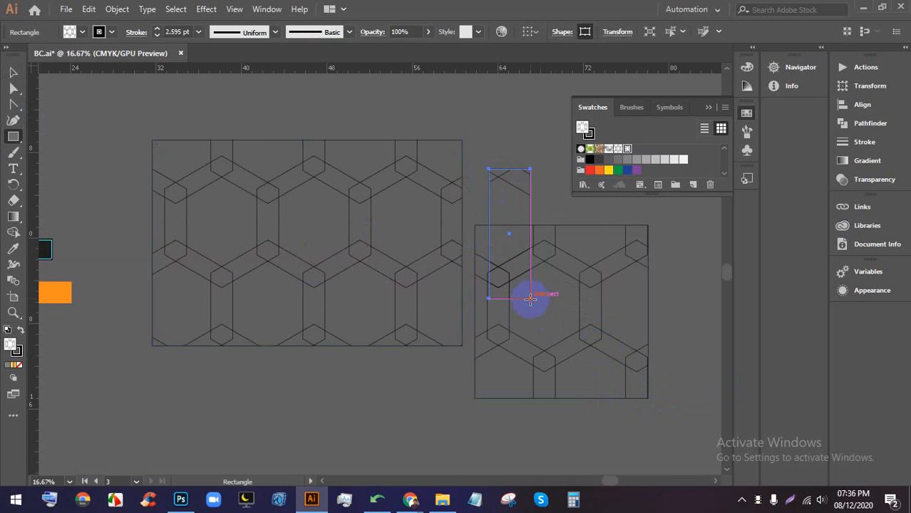
{"action": "key", "text": "Delete"}
- Delete the pattern-filled rectangle and square
{"action": "left_click", "coordinate": [17, 73]}
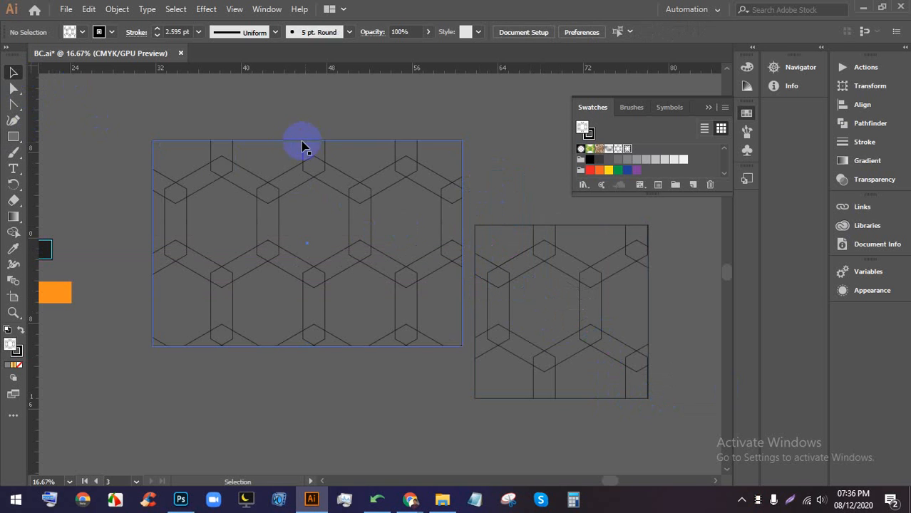
{"action": "left_click", "coordinate": [301, 143]}
{"action": "key", "text": "Delete"}
{"action": "left_click", "coordinate": [500, 238]}
{"action": "key", "text": "Delete"}
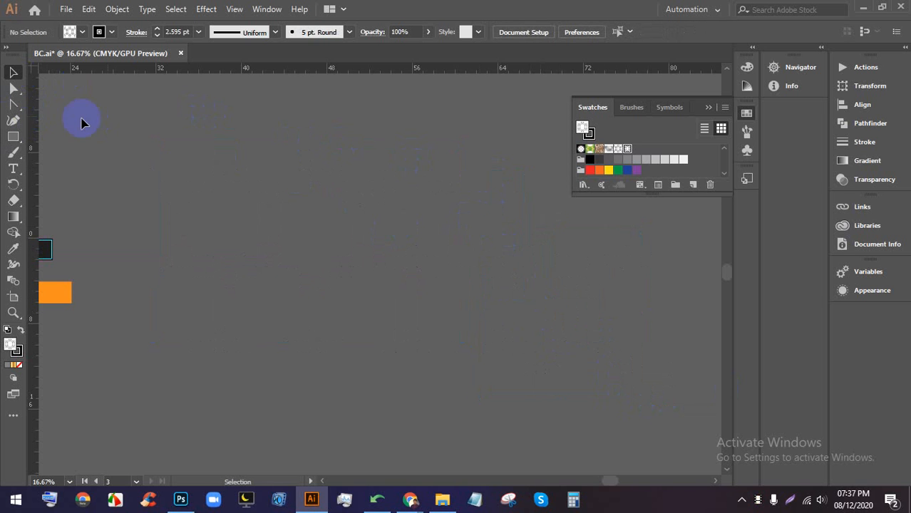
- Draw a freeform closed path with the Pen tool around the pattern
{"action": "left_click", "coordinate": [10, 137]}
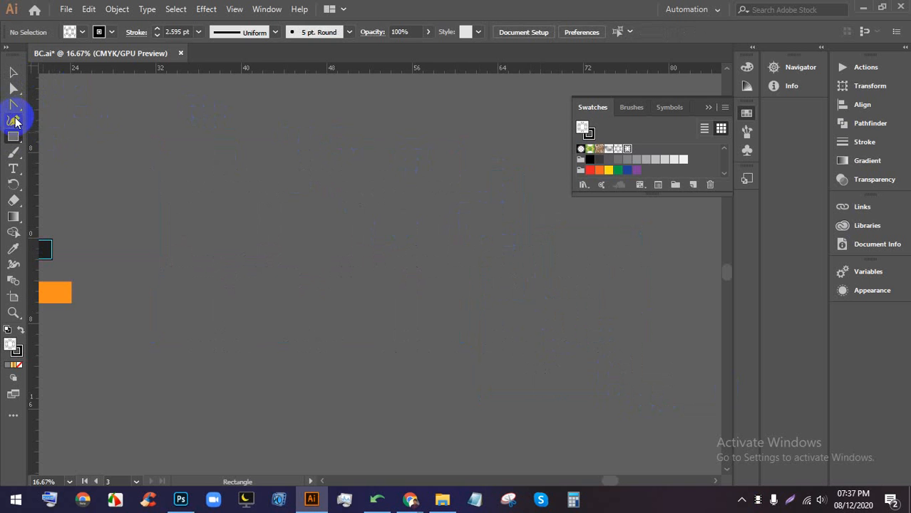
{"action": "left_click", "coordinate": [13, 105]}
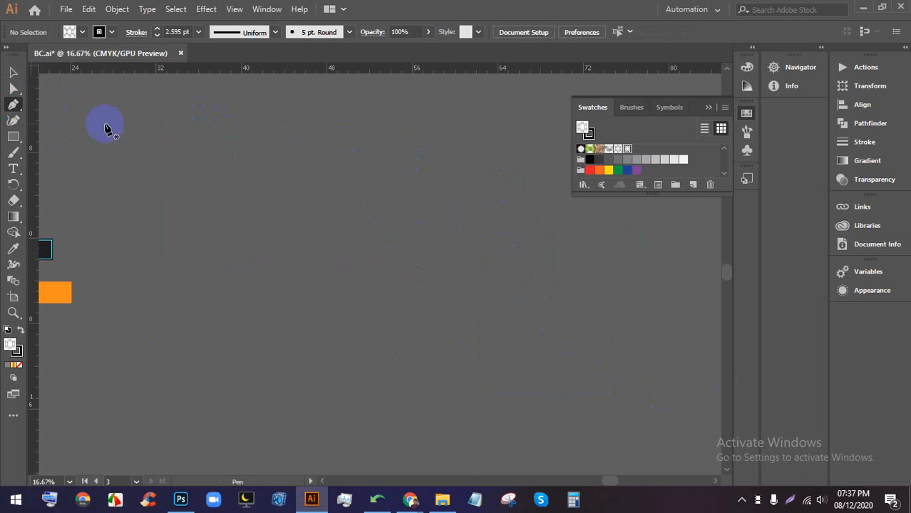
{"action": "left_click", "coordinate": [452, 99]}
{"action": "left_click", "coordinate": [676, 367]}
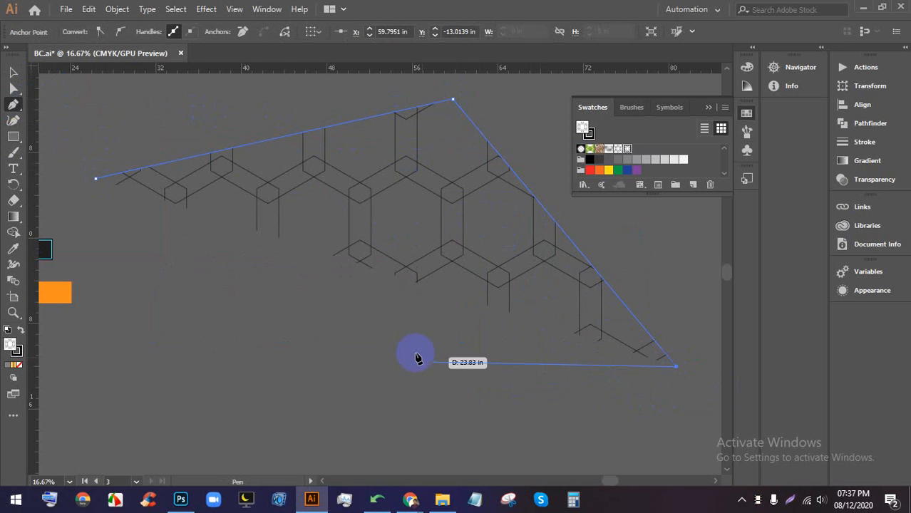
{"action": "left_click", "coordinate": [307, 433]}
{"action": "left_click", "coordinate": [119, 419]}
{"action": "scroll", "coordinate": [193, 322], "scroll_direction": "down", "scroll_amount": 4}
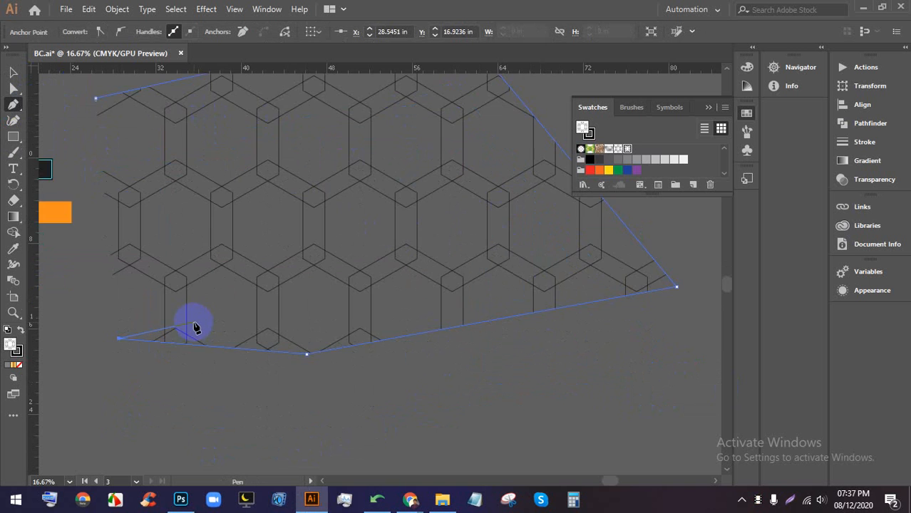
{"action": "scroll", "coordinate": [576, 354], "scroll_direction": "down", "scroll_amount": 2}
{"action": "left_click", "coordinate": [575, 352]}
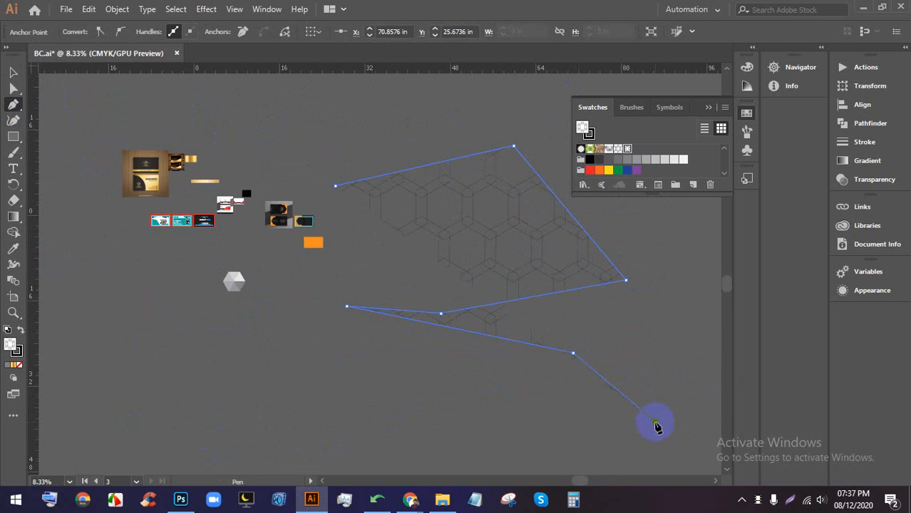
{"action": "left_click", "coordinate": [655, 422]}
{"action": "left_click", "coordinate": [326, 422]}
{"action": "left_click", "coordinate": [312, 325]}
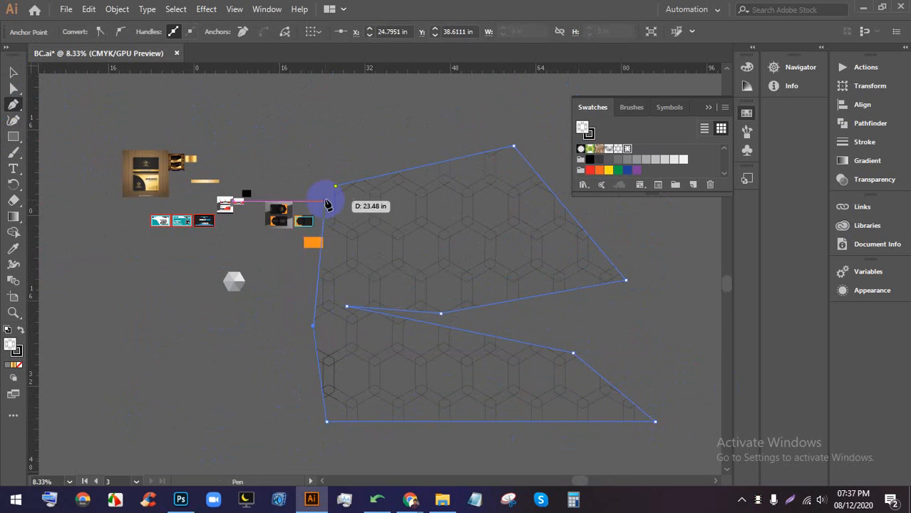
{"action": "left_click", "coordinate": [337, 187]}
- Select the trial pattern-filled path and delete it
{"action": "left_click", "coordinate": [13, 72]}
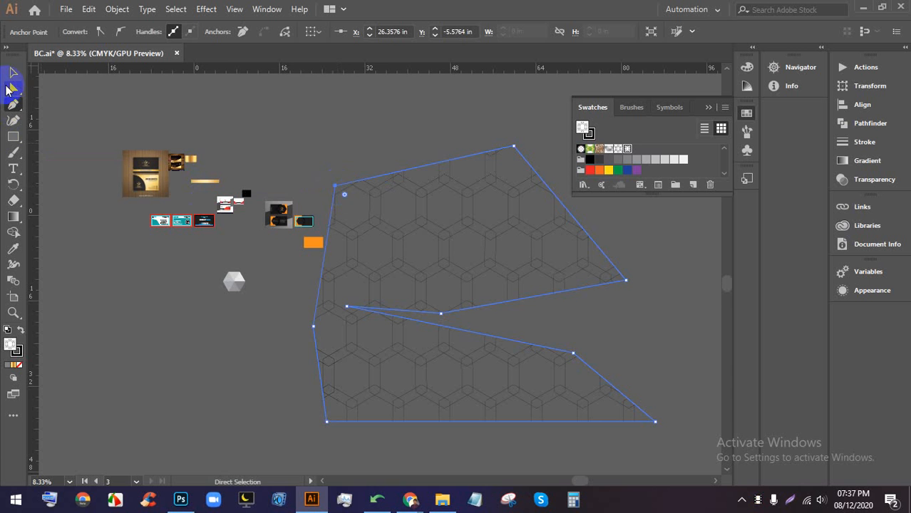
{"action": "left_click", "coordinate": [656, 348]}
{"action": "scroll", "coordinate": [583, 308], "scroll_direction": "up", "scroll_amount": 2}
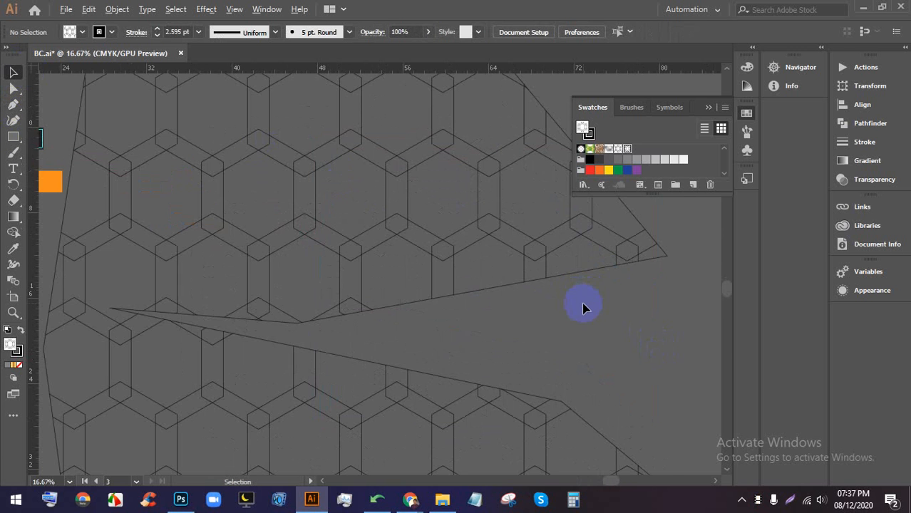
{"action": "scroll", "coordinate": [574, 328], "scroll_direction": "down", "scroll_amount": 3}
{"action": "scroll", "coordinate": [504, 226], "scroll_direction": "up", "scroll_amount": 4}
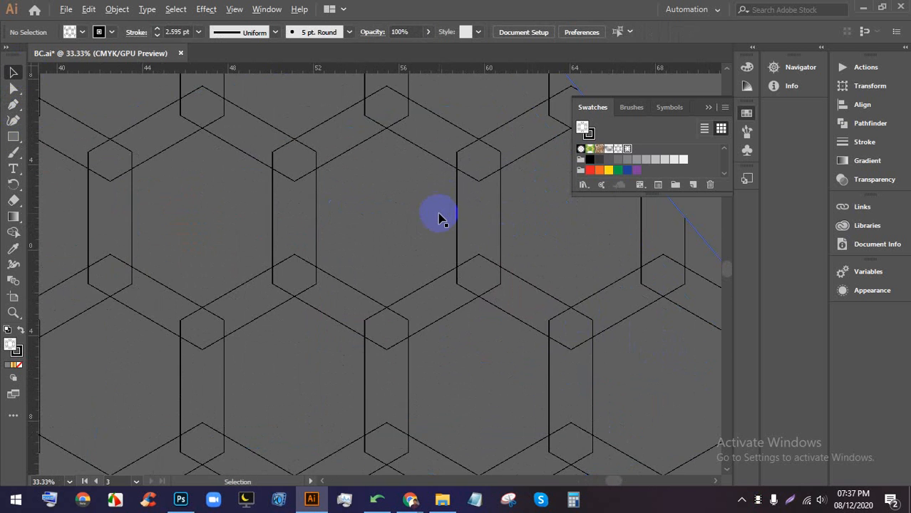
{"action": "scroll", "coordinate": [449, 210], "scroll_direction": "down", "scroll_amount": 1}
{"action": "scroll", "coordinate": [463, 208], "scroll_direction": "down", "scroll_amount": 1}
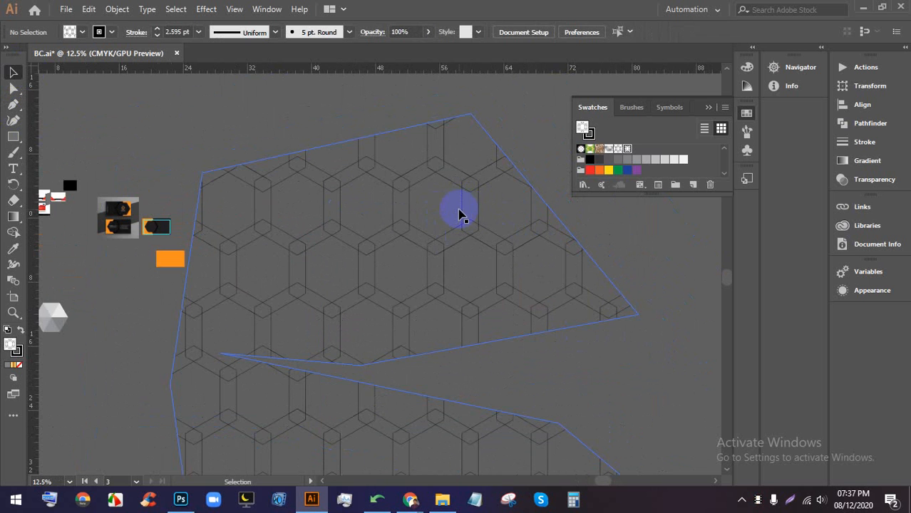
{"action": "scroll", "coordinate": [454, 307], "scroll_direction": "down", "scroll_amount": 1}
{"action": "left_click", "coordinate": [459, 308]}
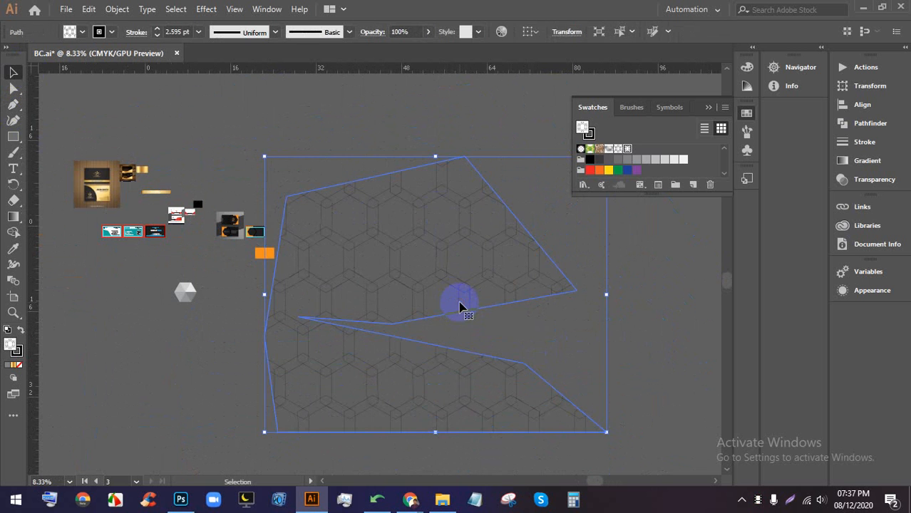
{"action": "key", "text": "Delete"}
- Marquee-select the shaded hexagon, scale it down, and bring up the Google Meet window
{"action": "scroll", "coordinate": [187, 311], "scroll_direction": "up", "scroll_amount": 2}
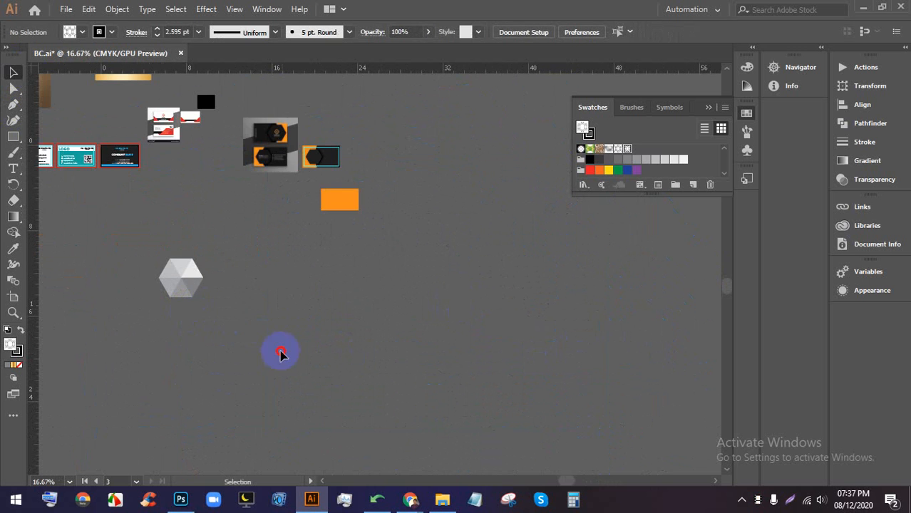
{"action": "left_click_drag", "start_coordinate": [280, 352], "coordinate": [161, 255]}
{"action": "scroll", "coordinate": [185, 293], "scroll_direction": "up", "scroll_amount": 4}
{"action": "scroll", "coordinate": [186, 294], "scroll_direction": "down", "scroll_amount": 6}
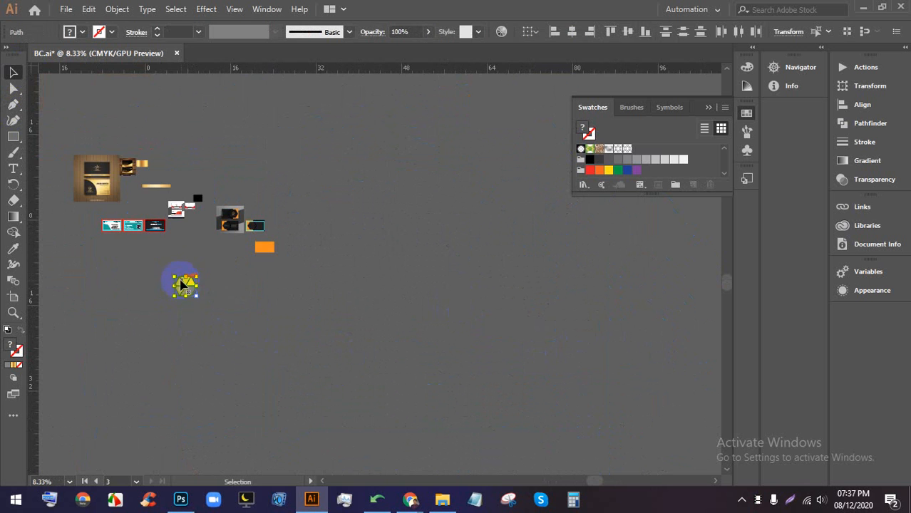
{"action": "scroll", "coordinate": [184, 286], "scroll_direction": "up", "scroll_amount": 4}
{"action": "left_click_drag", "start_coordinate": [197, 282], "coordinate": [194, 238]}
{"action": "scroll", "coordinate": [193, 229], "scroll_direction": "up", "scroll_amount": 1}
{"action": "scroll", "coordinate": [194, 228], "scroll_direction": "up", "scroll_amount": 1}
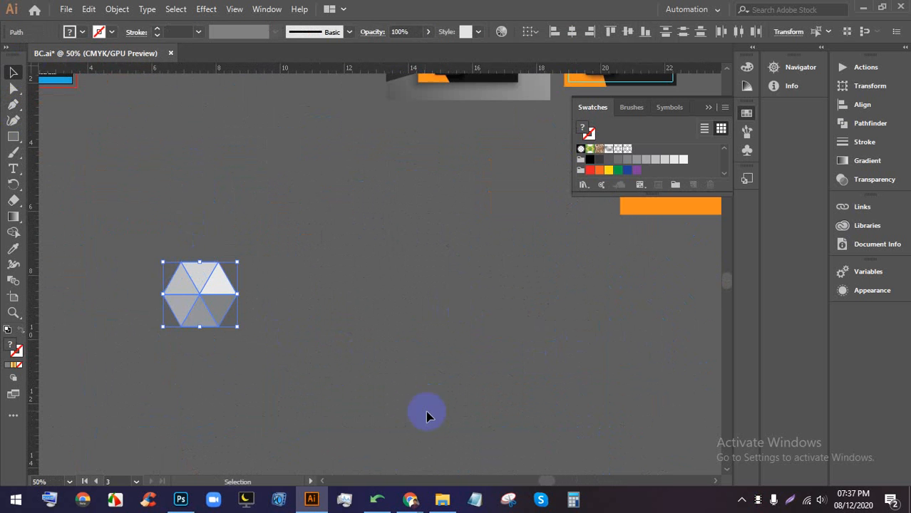
{"action": "mouse_move", "coordinate": [407, 496]}
{"action": "left_click", "coordinate": [350, 424]}
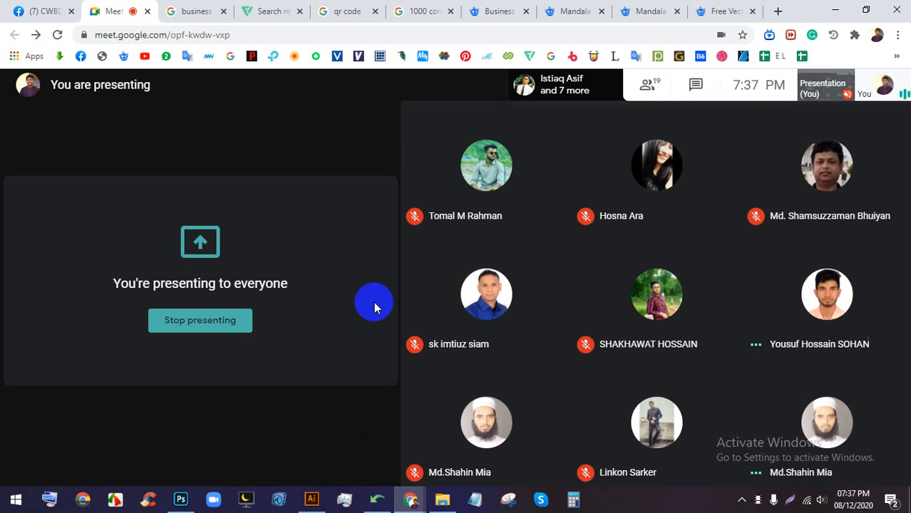
- Look over the Freepik mandala business card pages, then turn the Meet camera on
{"action": "left_click", "coordinate": [498, 9]}
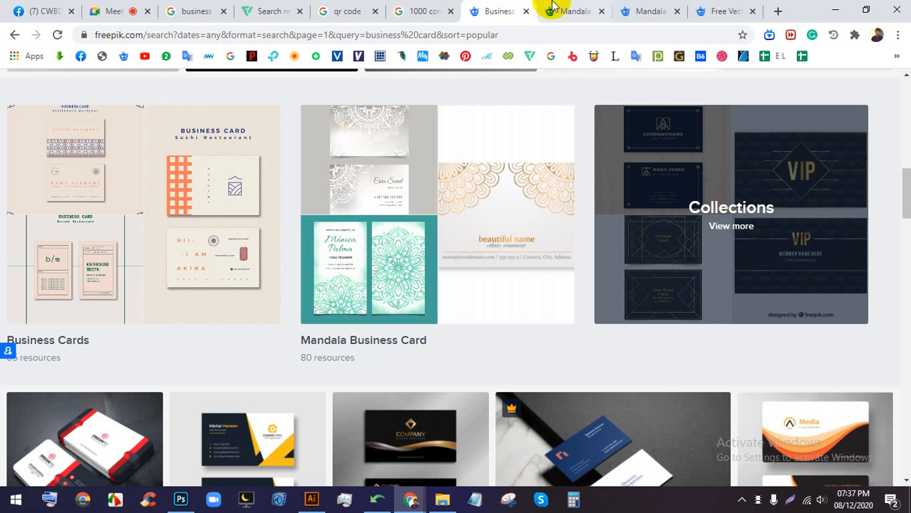
{"action": "left_click", "coordinate": [568, 10]}
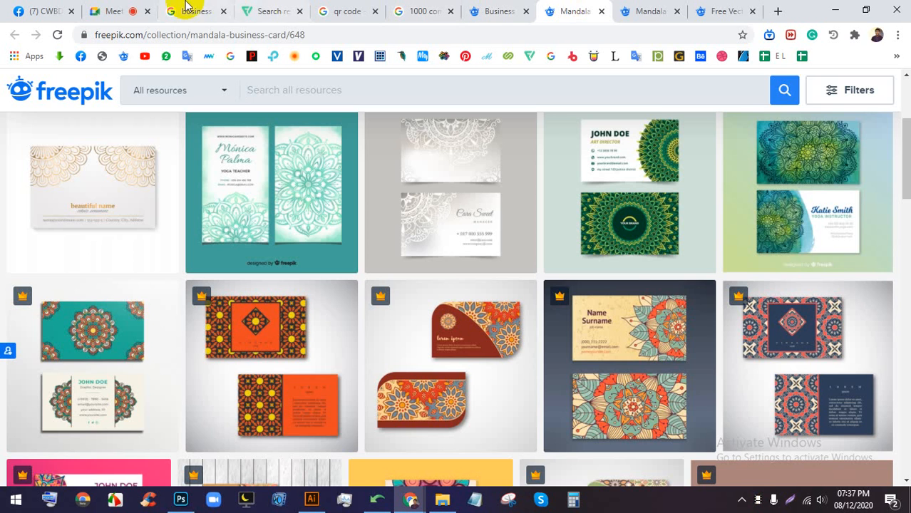
{"action": "left_click", "coordinate": [122, 10]}
{"action": "left_click", "coordinate": [503, 457]}
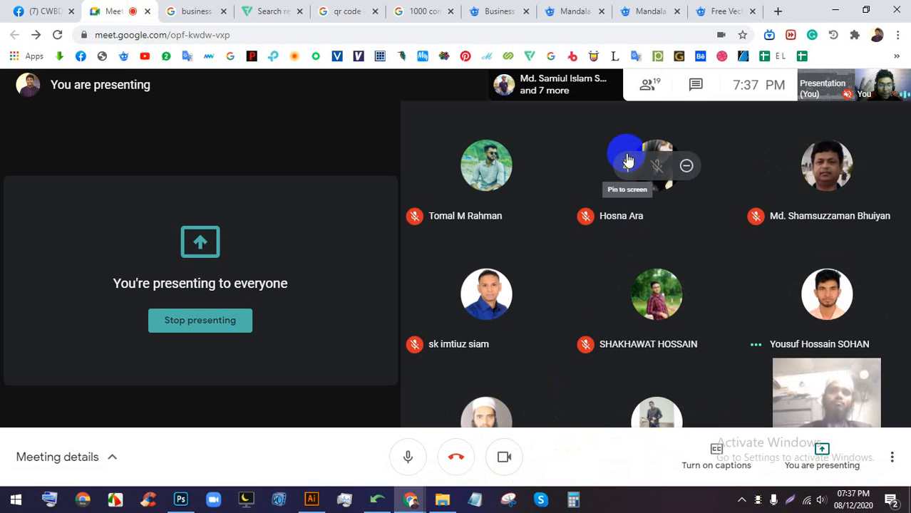
- Scroll through the mandala business card collection, then return to the Meet call
{"action": "left_click", "coordinate": [574, 10]}
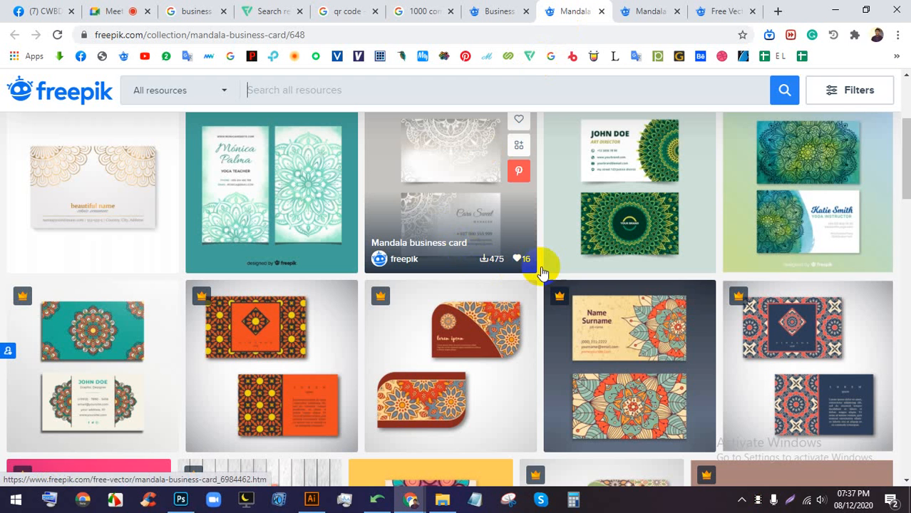
{"action": "scroll", "coordinate": [581, 285], "scroll_direction": "down", "scroll_amount": 1}
{"action": "scroll", "coordinate": [581, 285], "scroll_direction": "down", "scroll_amount": 2}
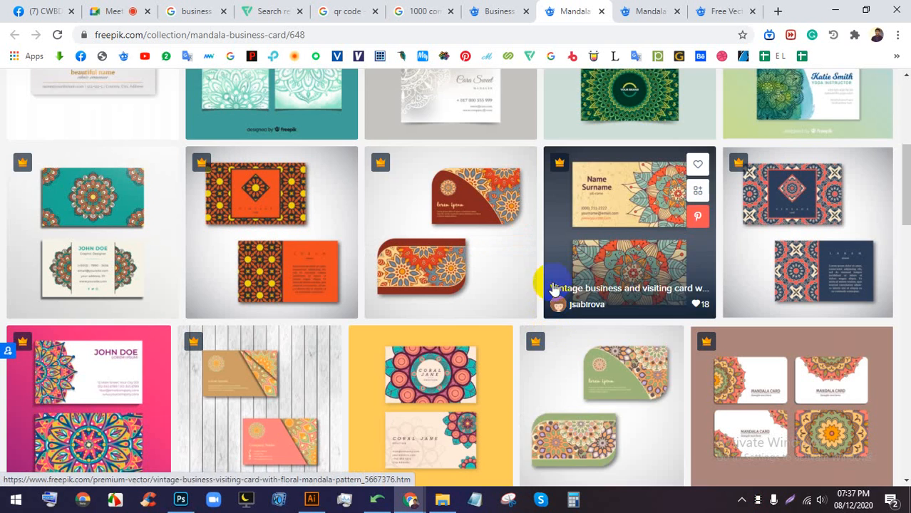
{"action": "scroll", "coordinate": [545, 285], "scroll_direction": "down", "scroll_amount": 3}
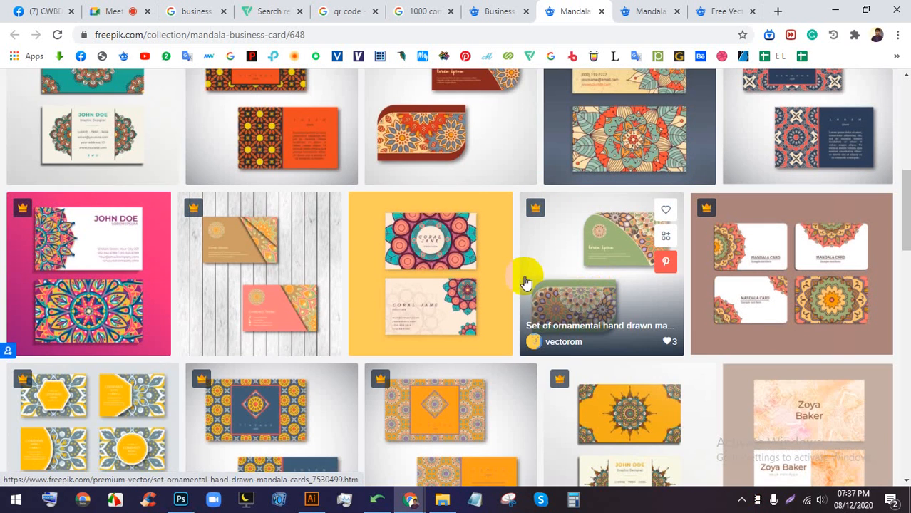
{"action": "scroll", "coordinate": [525, 283], "scroll_direction": "down", "scroll_amount": 4}
{"action": "scroll", "coordinate": [521, 299], "scroll_direction": "up", "scroll_amount": 1}
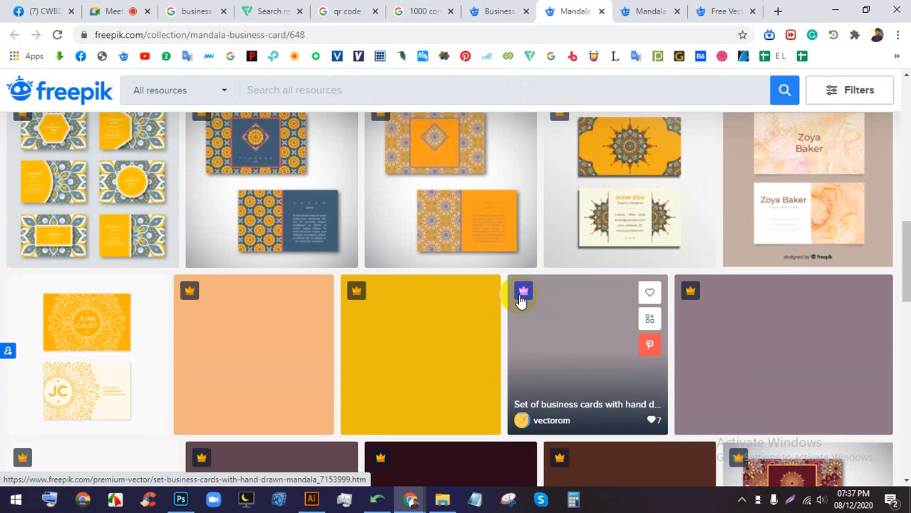
{"action": "scroll", "coordinate": [519, 307], "scroll_direction": "down", "scroll_amount": 2}
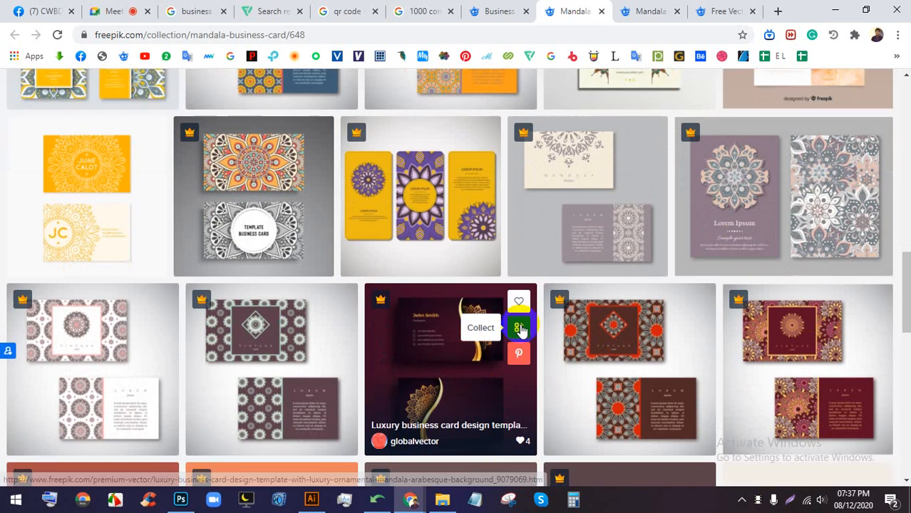
{"action": "scroll", "coordinate": [519, 328], "scroll_direction": "down", "scroll_amount": 7}
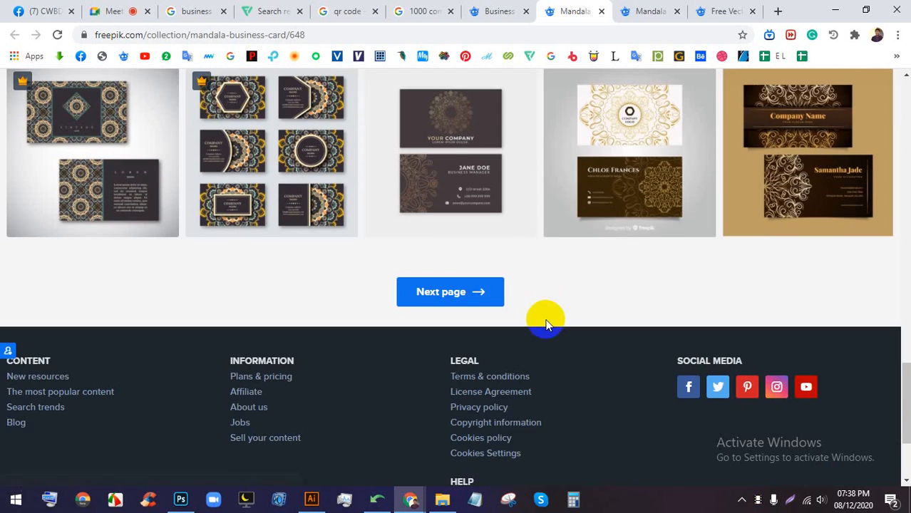
{"action": "scroll", "coordinate": [545, 324], "scroll_direction": "up", "scroll_amount": 2}
{"action": "left_click", "coordinate": [143, 10]}
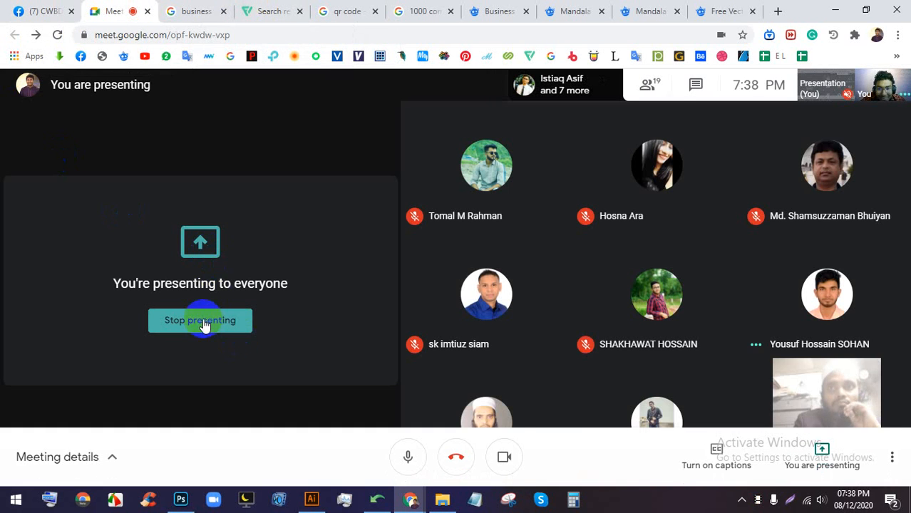
- Stop sharing the screen, browse the class Facebook group, then turn your Meet camera off
{"action": "left_click", "coordinate": [229, 318]}
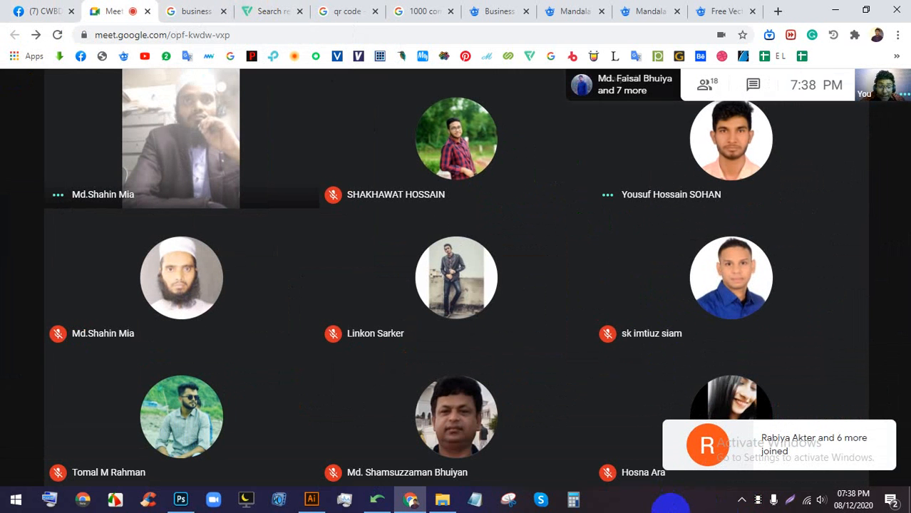
{"action": "left_click", "coordinate": [34, 10]}
{"action": "scroll", "coordinate": [488, 292], "scroll_direction": "down", "scroll_amount": 15}
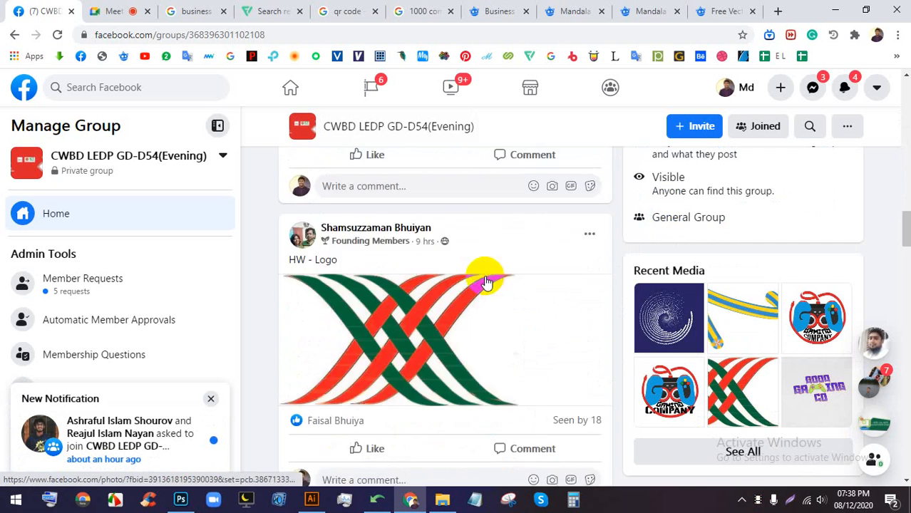
{"action": "scroll", "coordinate": [484, 283], "scroll_direction": "down", "scroll_amount": 15}
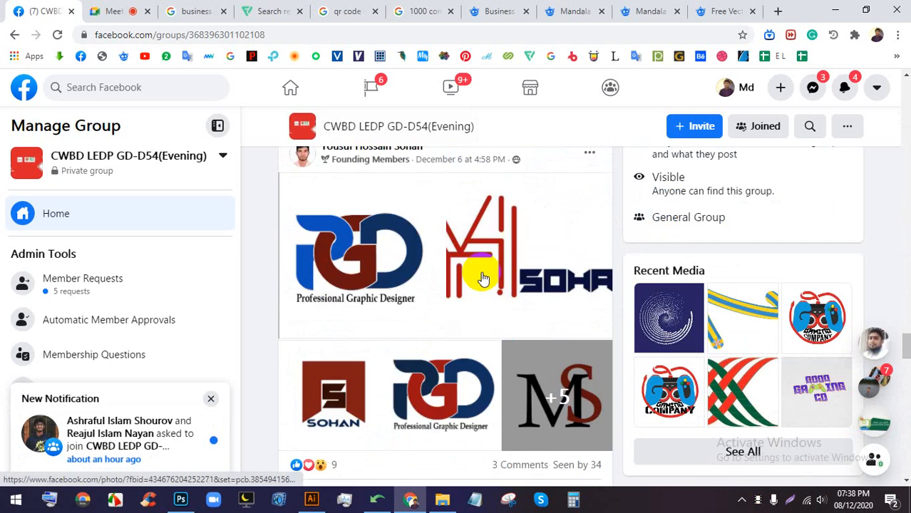
{"action": "scroll", "coordinate": [482, 279], "scroll_direction": "down", "scroll_amount": 15}
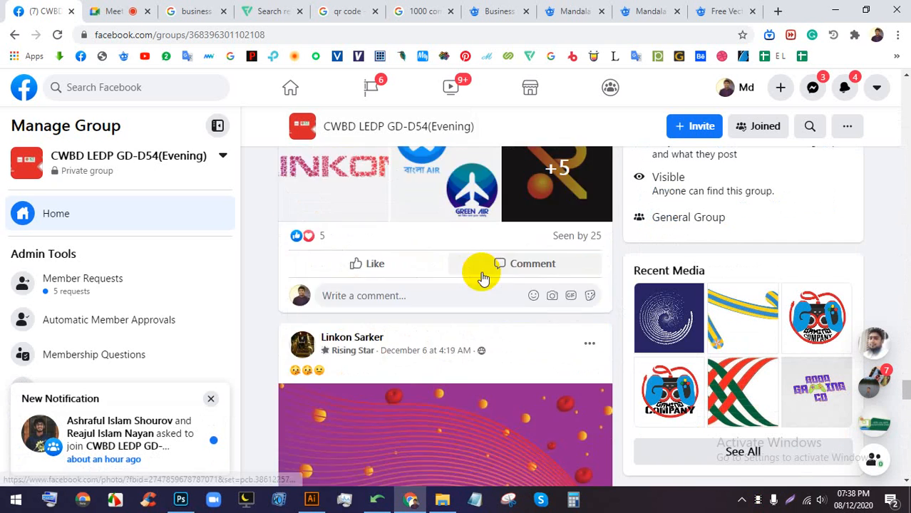
{"action": "scroll", "coordinate": [482, 279], "scroll_direction": "up", "scroll_amount": 2}
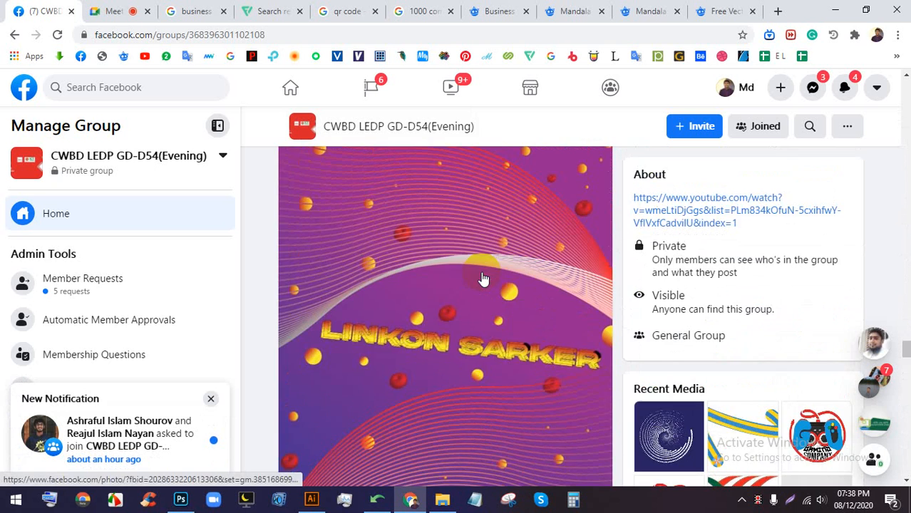
{"action": "left_click", "coordinate": [134, 11]}
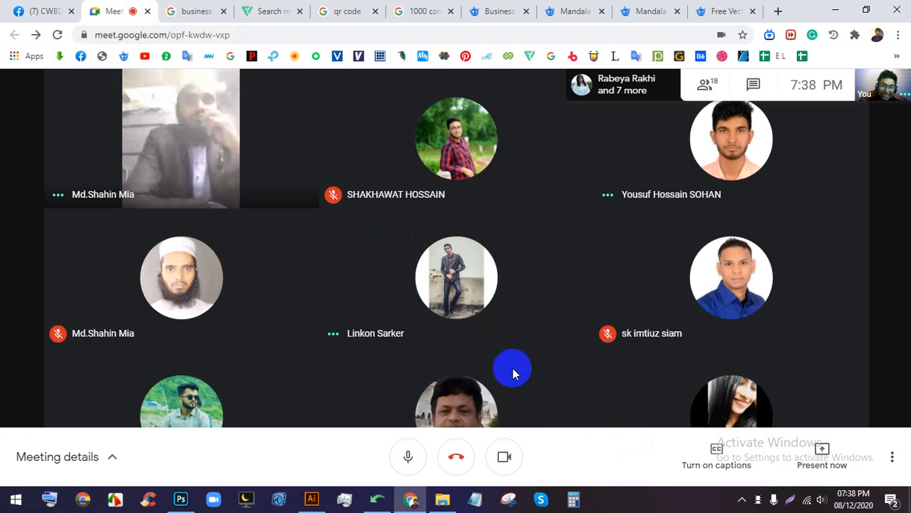
{"action": "left_click", "coordinate": [503, 457]}
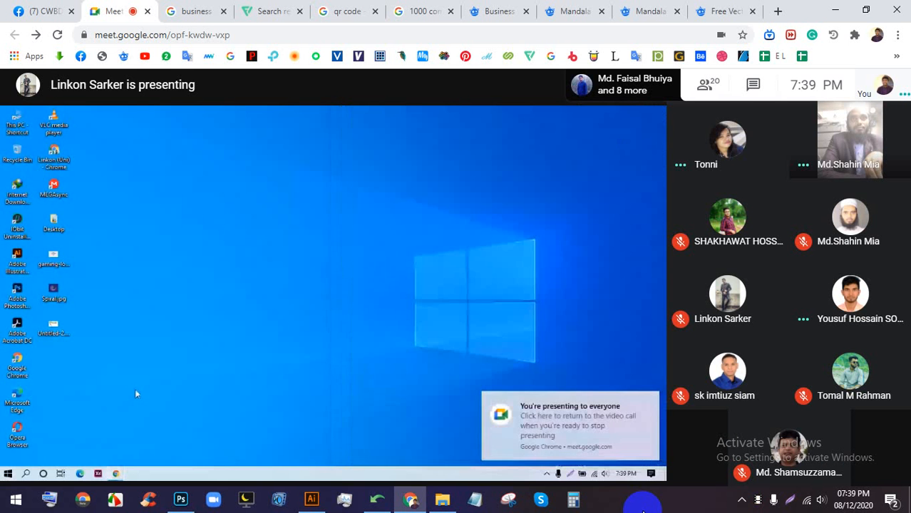
- Double-click the participant's shared screen to view it full screen
{"action": "mouse_move", "coordinate": [378, 265]}
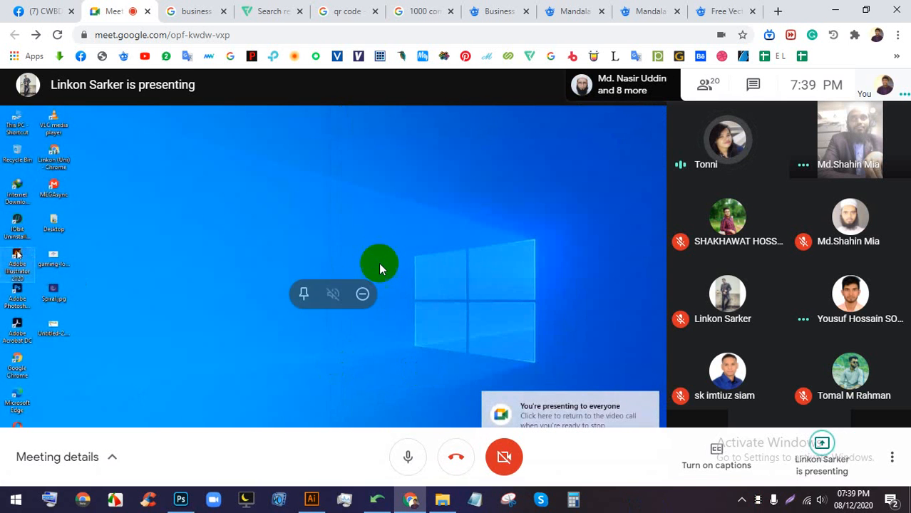
{"action": "double_click", "coordinate": [338, 208]}
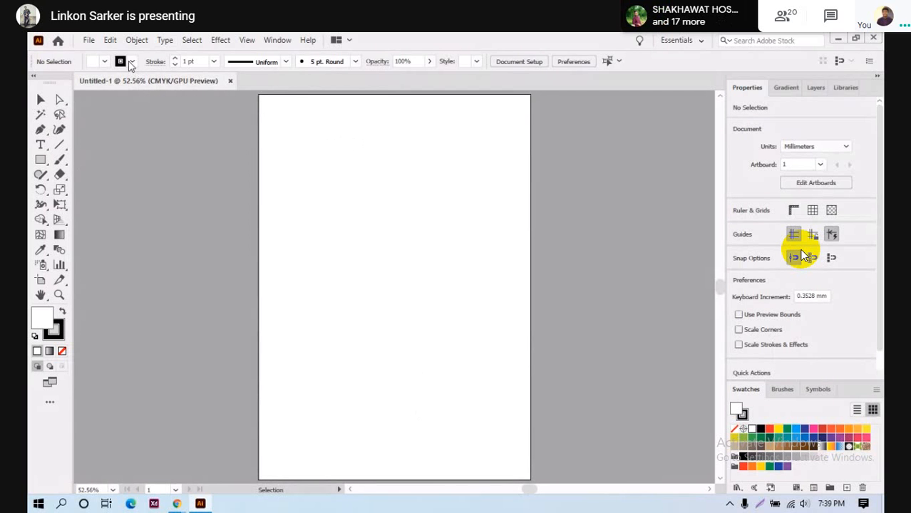
- Select the Pen tool on the blank Untitled-1 artboard and undo a stray starting anchor
{"action": "left_click", "coordinate": [105, 62]}
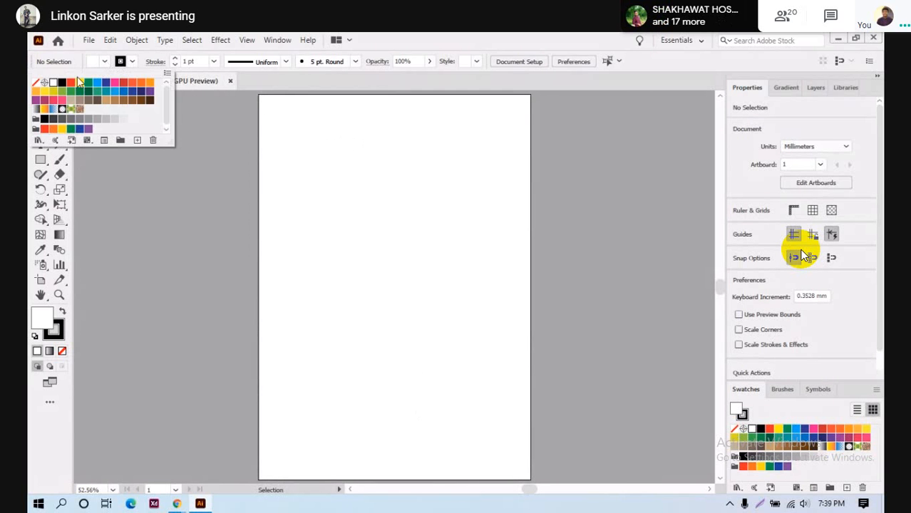
{"action": "left_click", "coordinate": [561, 37]}
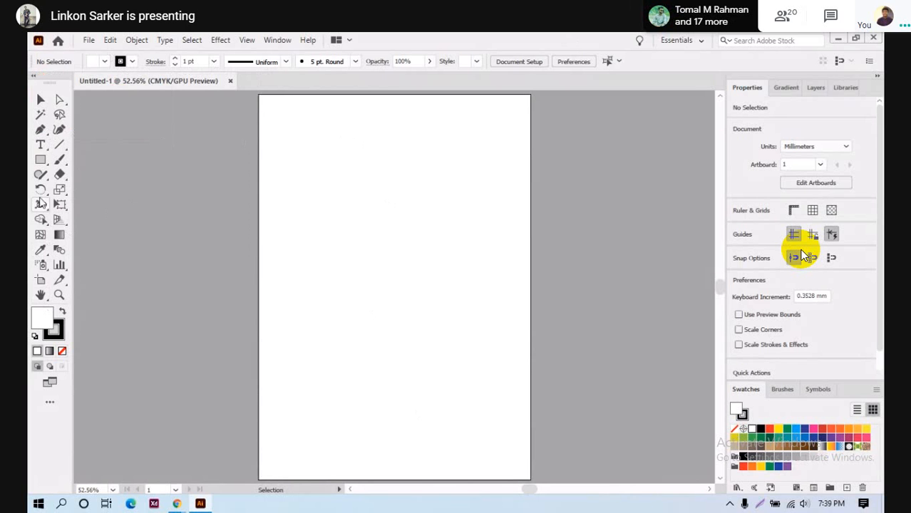
{"action": "left_click", "coordinate": [41, 129]}
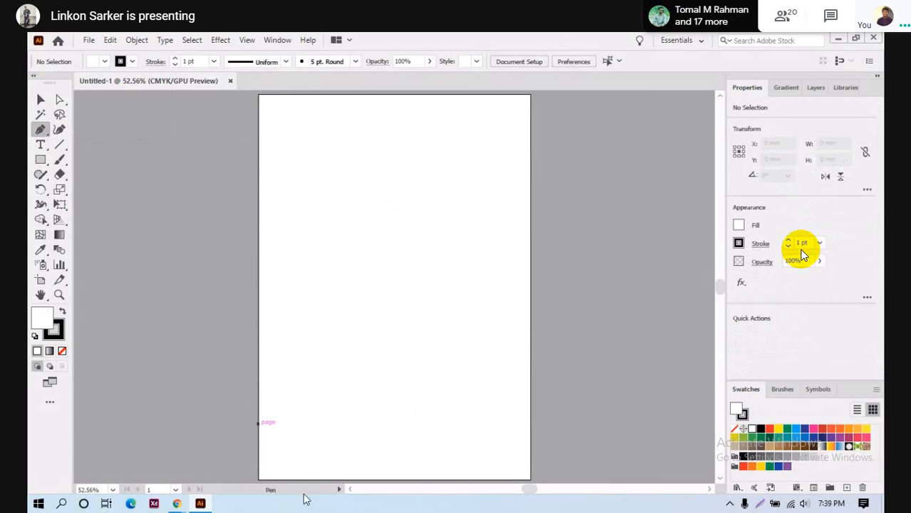
{"action": "mouse_move", "coordinate": [176, 503]}
{"action": "left_click", "coordinate": [118, 448]}
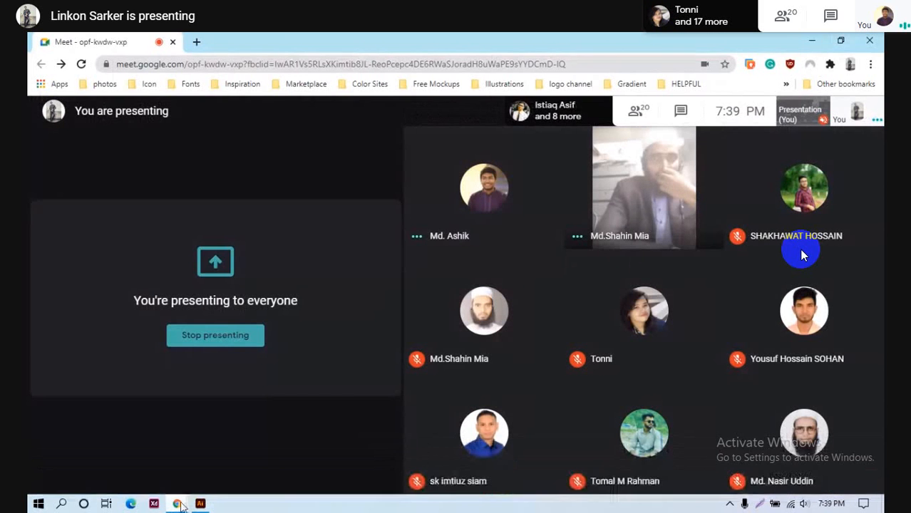
{"action": "left_click", "coordinate": [201, 503]}
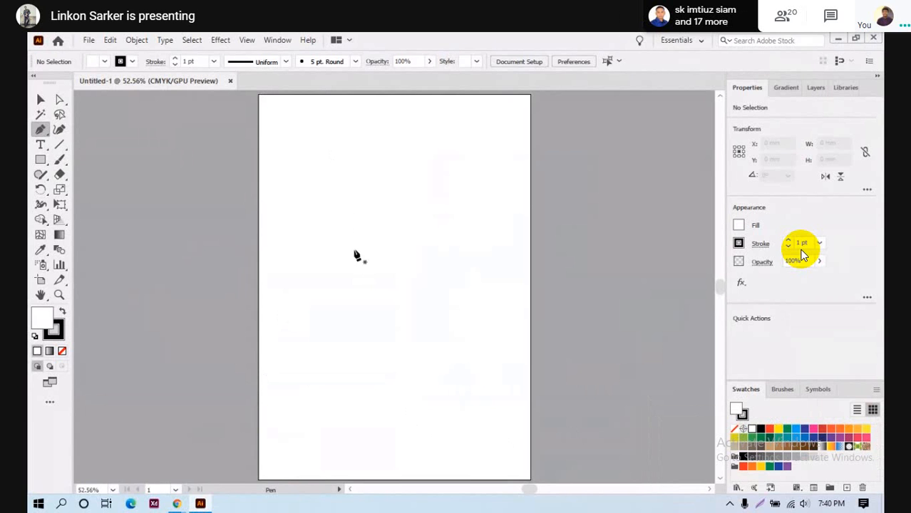
{"action": "left_click_drag", "start_coordinate": [283, 448], "coordinate": [290, 449]}
{"action": "key", "text": "ctrl+z"}
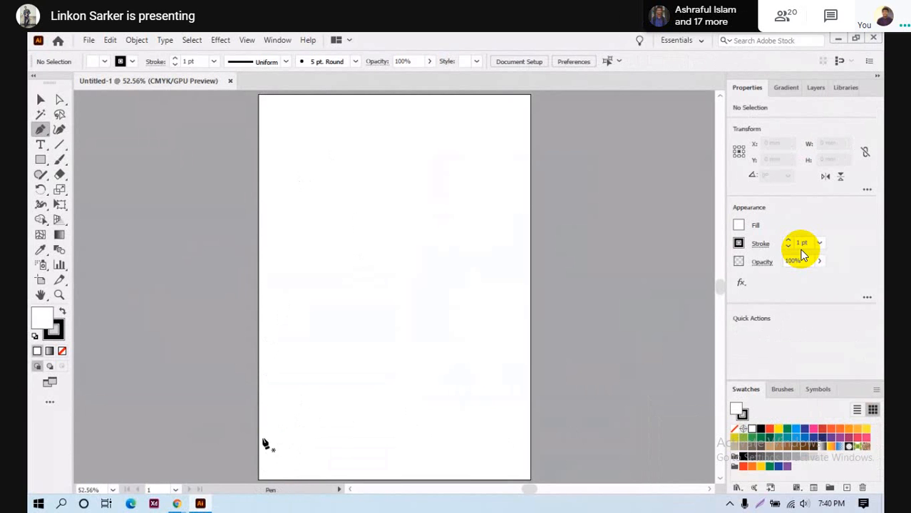
- Draw an S-shaped Pen curve from the lower left to the artboard's top-right edge
{"action": "left_click", "coordinate": [262, 437]}
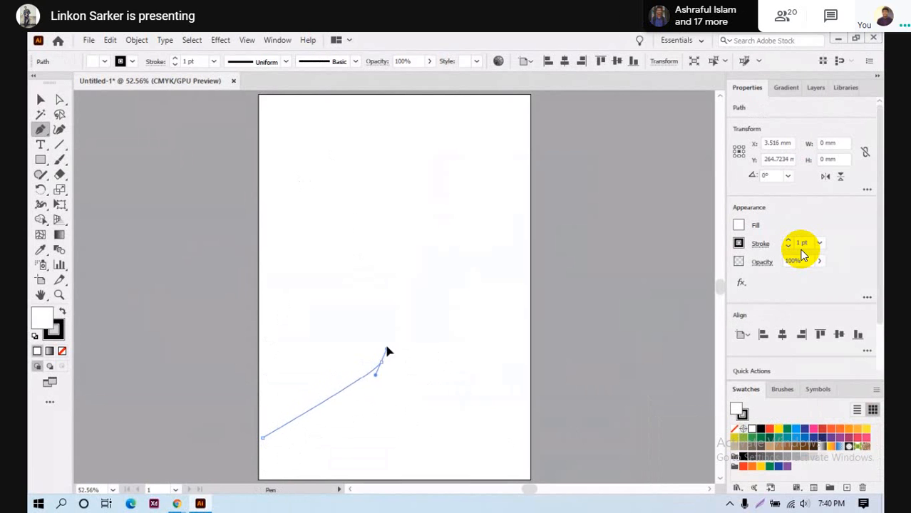
{"action": "left_click_drag", "start_coordinate": [380, 363], "coordinate": [385, 332]}
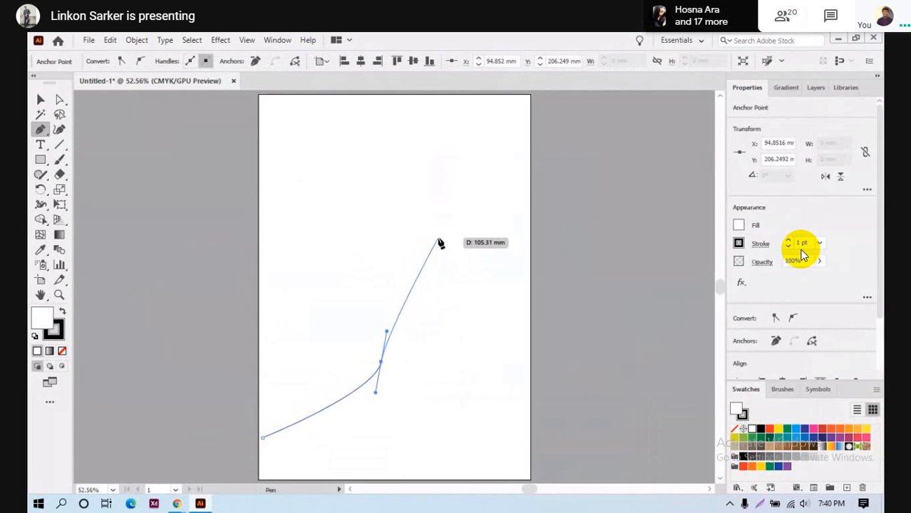
{"action": "left_click_drag", "start_coordinate": [437, 236], "coordinate": [460, 226]}
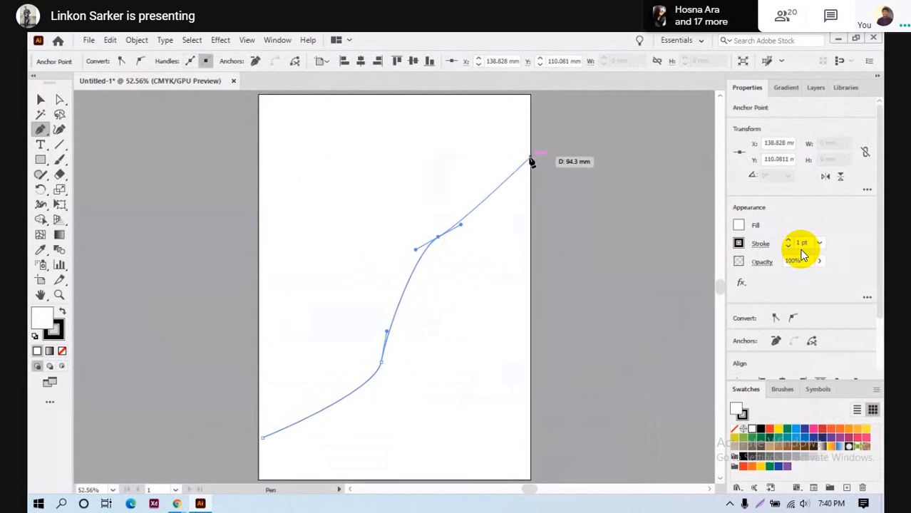
{"action": "left_click_drag", "start_coordinate": [526, 145], "coordinate": [528, 126]}
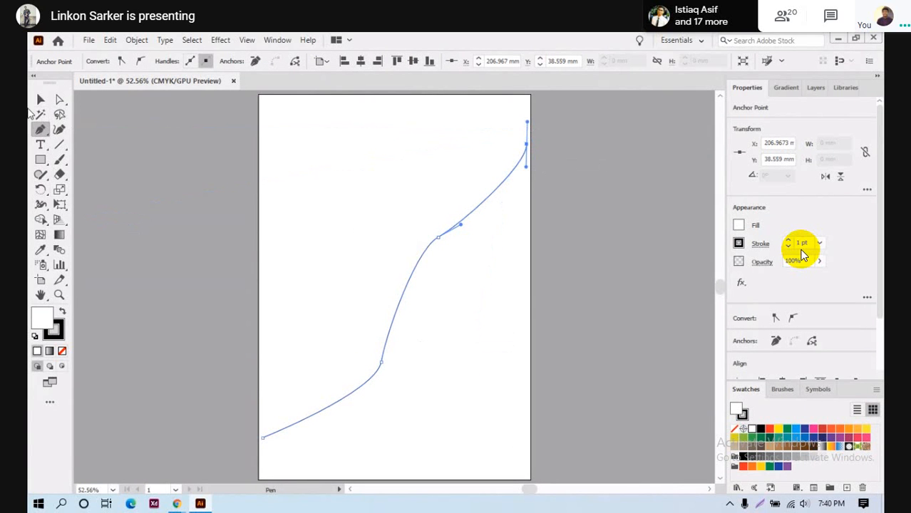
{"action": "left_click", "coordinate": [40, 101]}
- Try moving the curve, undo the move, and set the curve's fill to None
{"action": "left_click", "coordinate": [561, 298]}
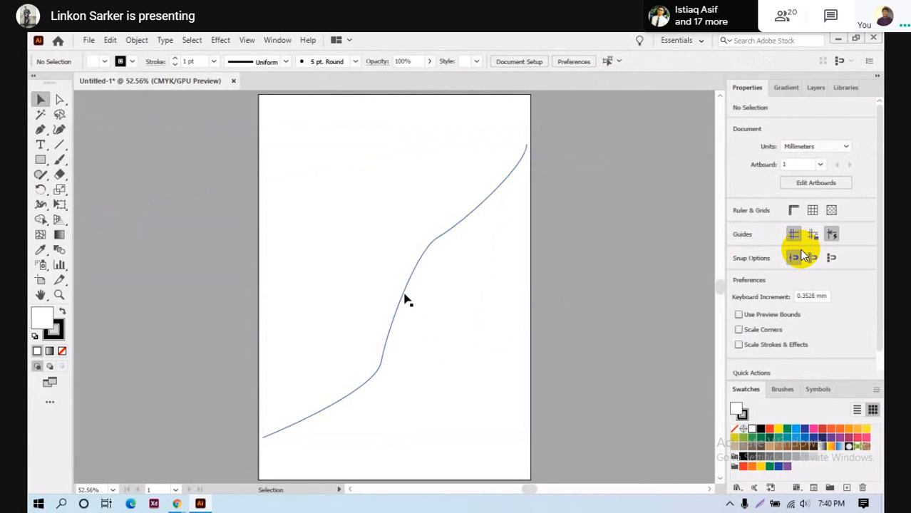
{"action": "left_click_drag", "start_coordinate": [404, 294], "coordinate": [360, 218]}
{"action": "left_click", "coordinate": [485, 297]}
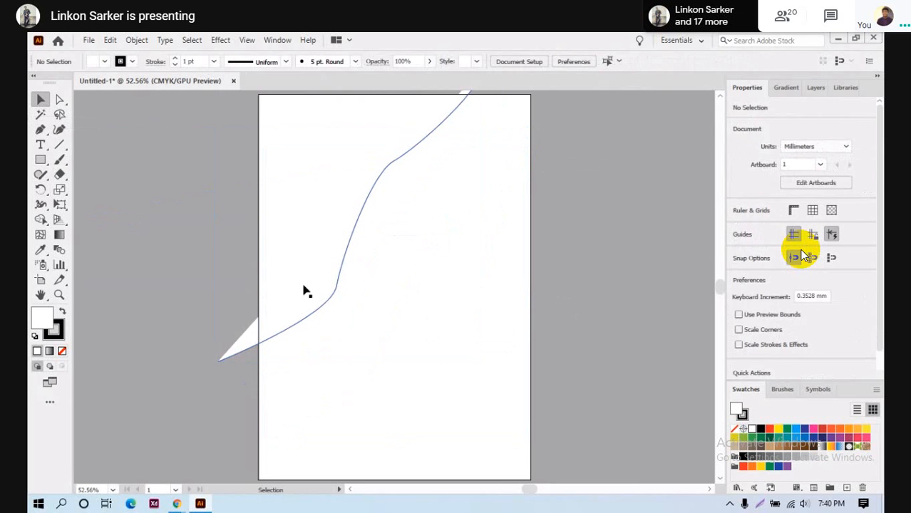
{"action": "key", "text": "ctrl+z"}
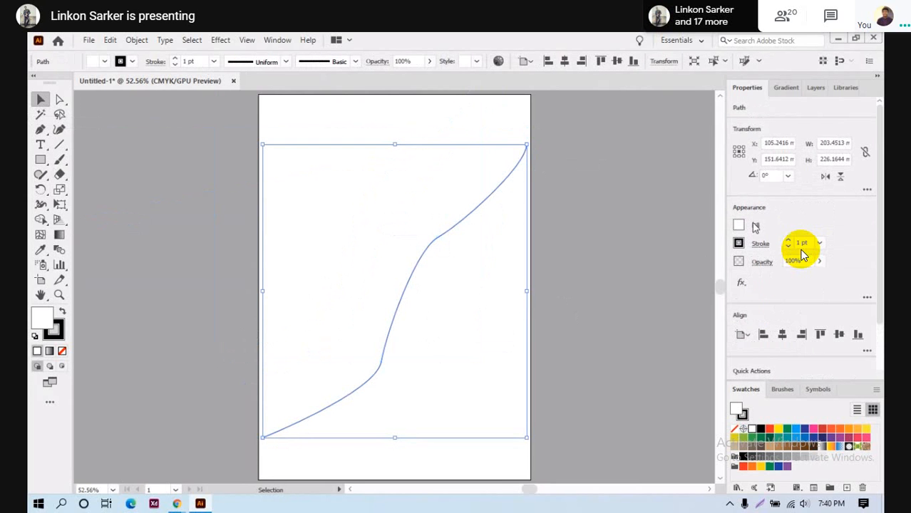
{"action": "left_click", "coordinate": [738, 229]}
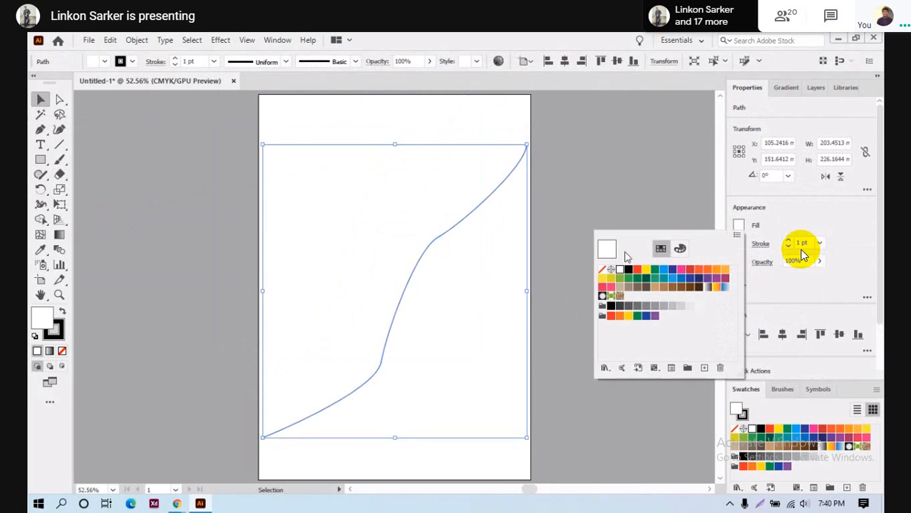
{"action": "left_click", "coordinate": [602, 269]}
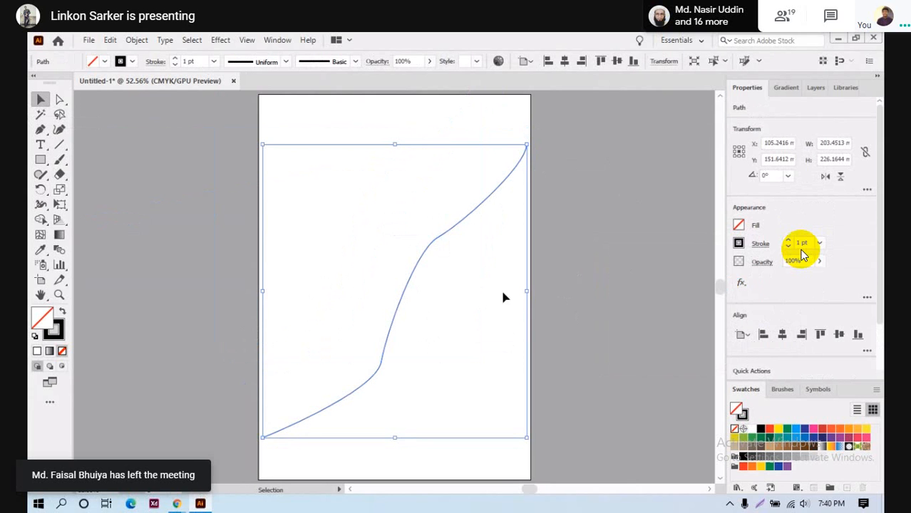
{"action": "left_click", "coordinate": [636, 288]}
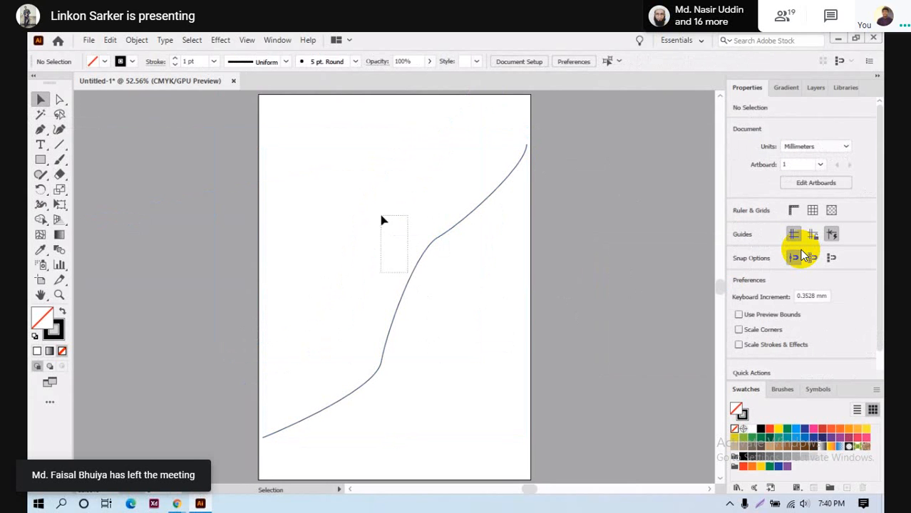
- Move the curve up and left, then Alt-drag an offset copy down-right
{"action": "left_click", "coordinate": [426, 251]}
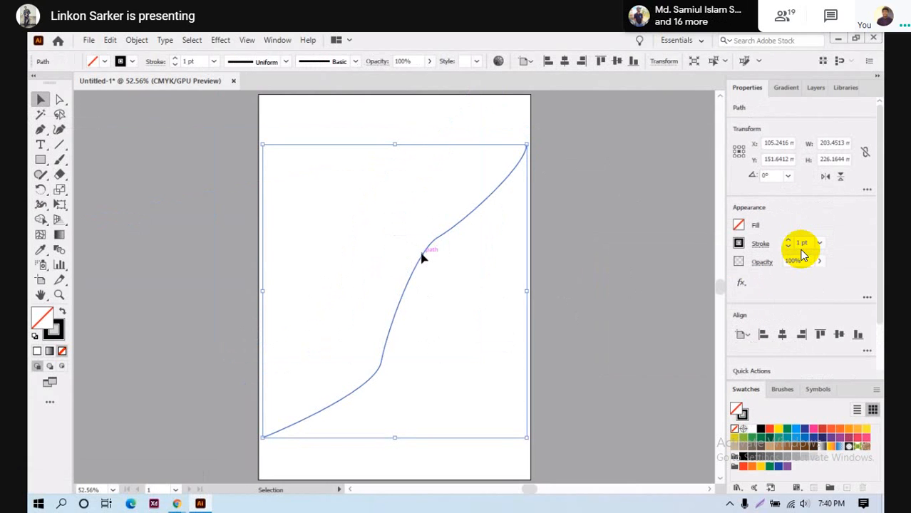
{"action": "left_click_drag", "start_coordinate": [423, 255], "coordinate": [379, 187]}
{"action": "left_click", "coordinate": [539, 278]}
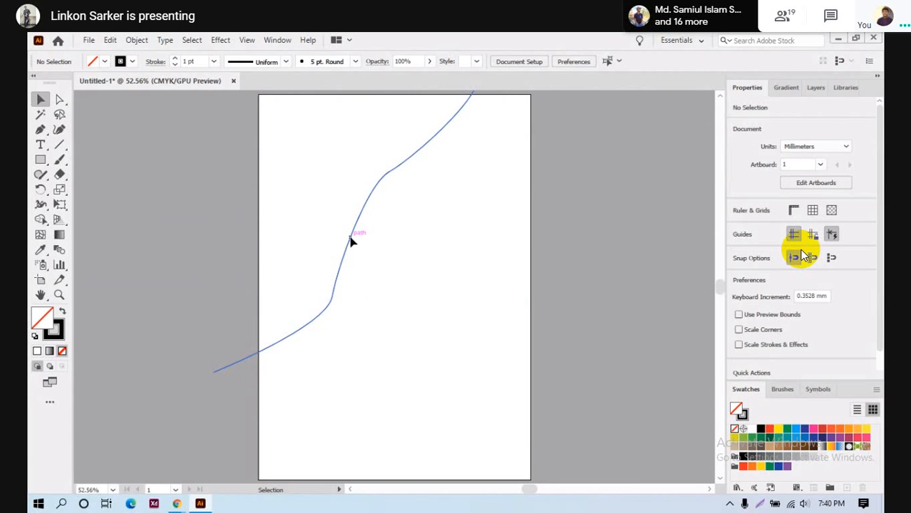
{"action": "left_click_drag", "start_coordinate": [351, 241], "coordinate": [435, 329]}
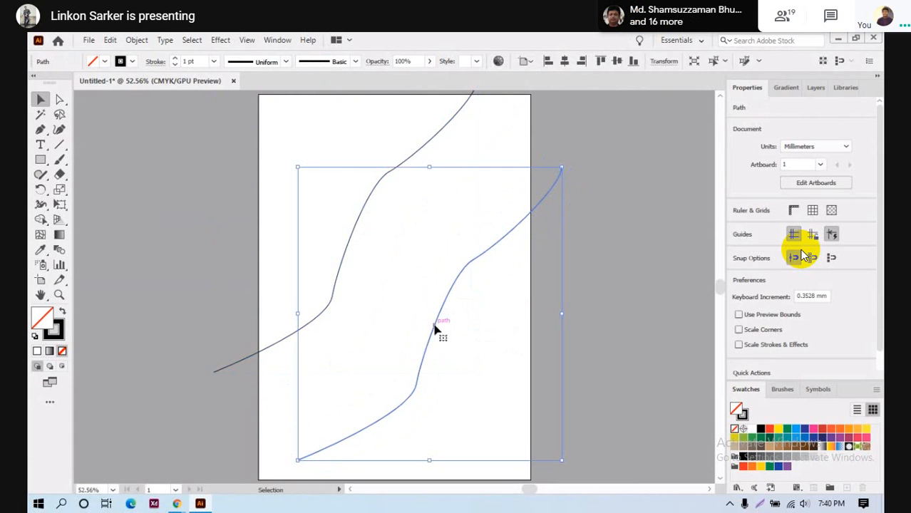
- Blend the two S-curves together with the Blend tool
{"action": "left_click", "coordinate": [602, 346]}
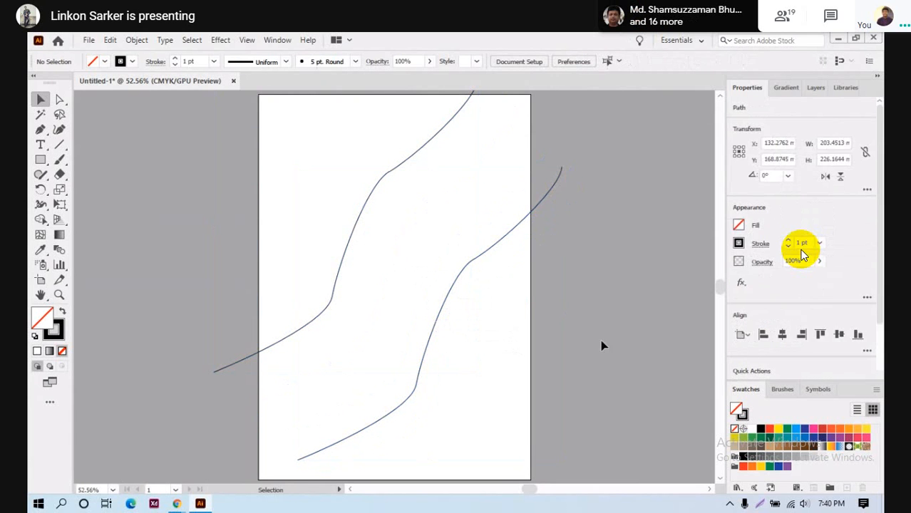
{"action": "left_click", "coordinate": [60, 251]}
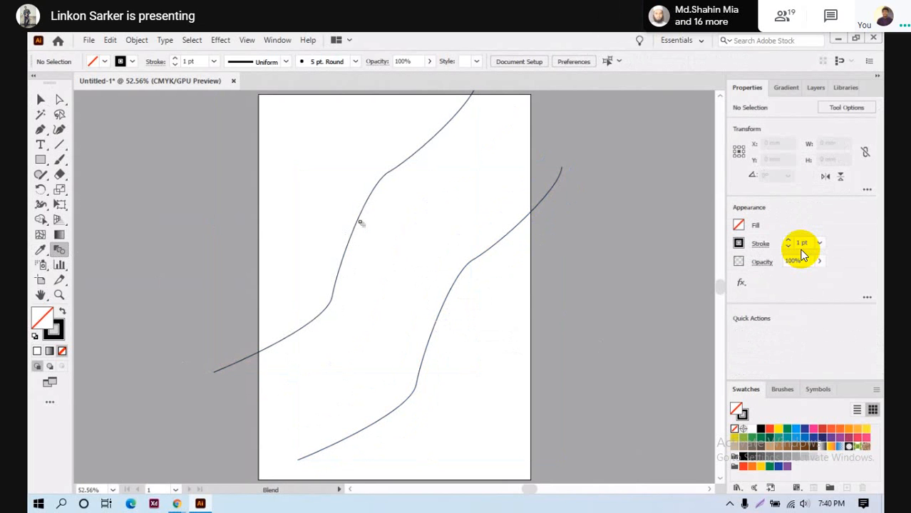
{"action": "left_click", "coordinate": [445, 306]}
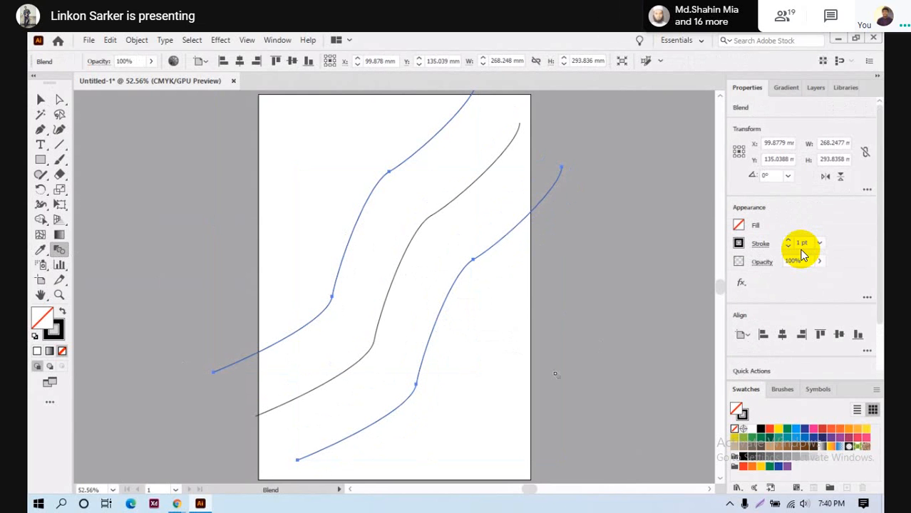
- In Blend Options, set Spacing to Specified Steps with 30 steps
{"action": "left_click", "coordinate": [143, 41]}
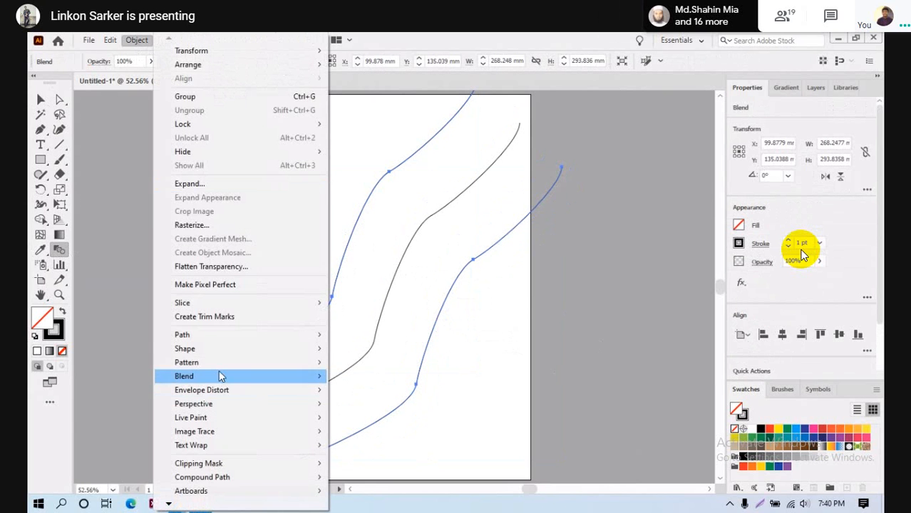
{"action": "mouse_move", "coordinate": [220, 381]}
{"action": "left_click", "coordinate": [359, 408]}
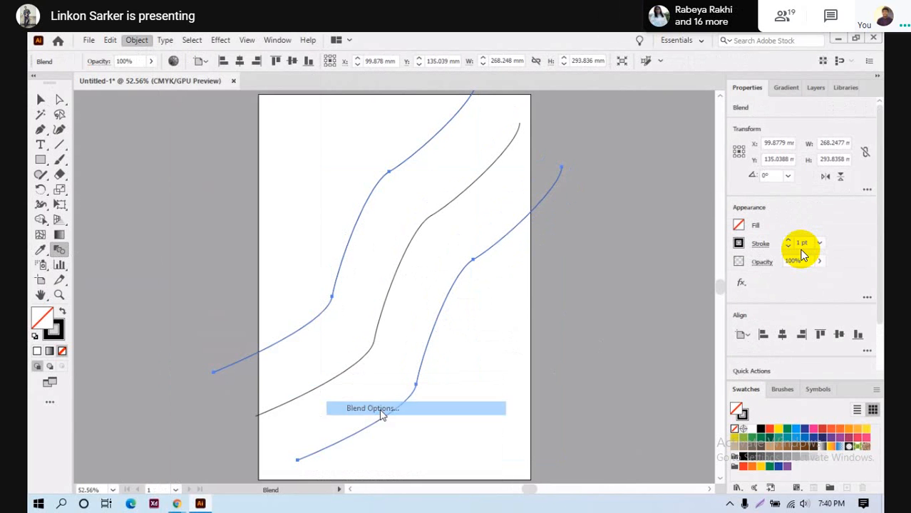
{"action": "left_click", "coordinate": [769, 90]}
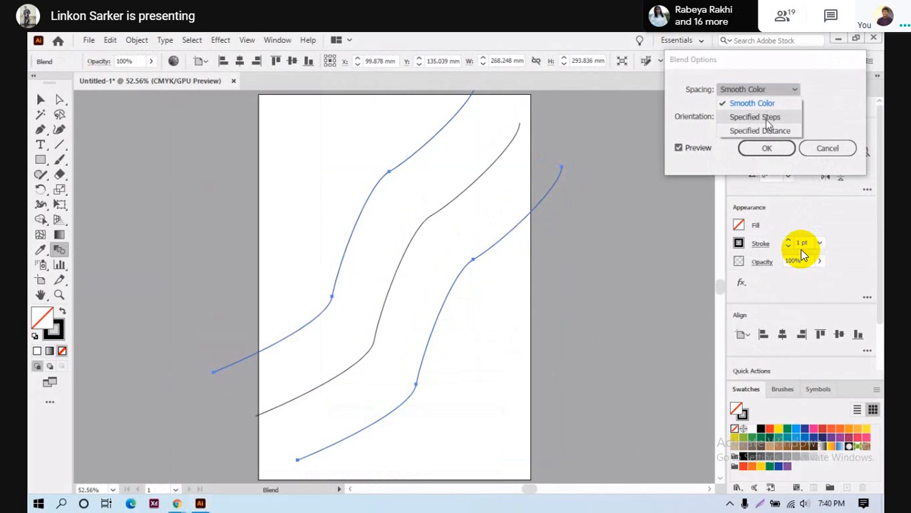
{"action": "left_click", "coordinate": [765, 116]}
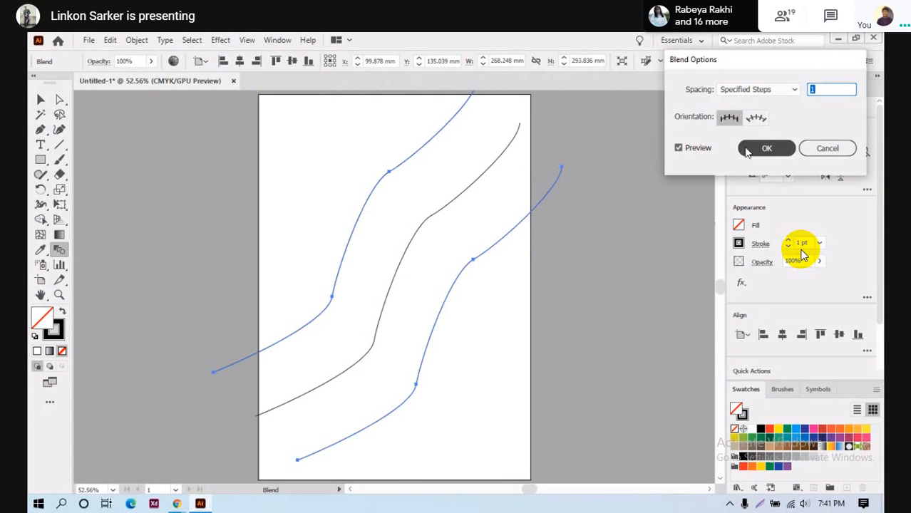
{"action": "left_click", "coordinate": [824, 85]}
{"action": "scroll", "coordinate": [818, 91], "scroll_direction": "up", "scroll_amount": 19}
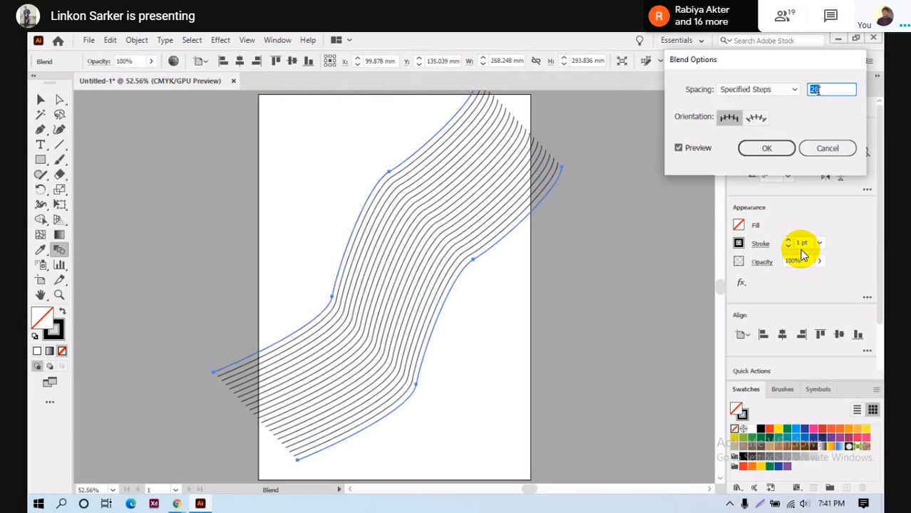
{"action": "scroll", "coordinate": [818, 90], "scroll_direction": "up", "scroll_amount": 7}
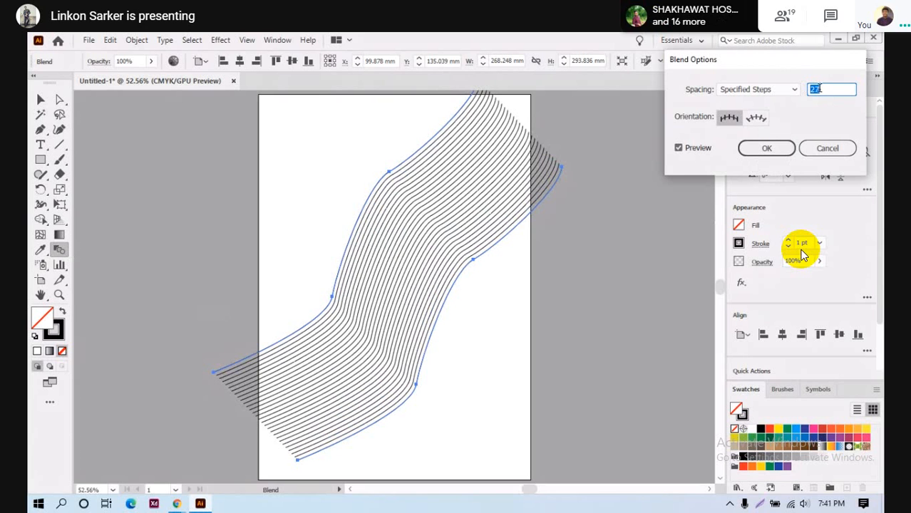
{"action": "scroll", "coordinate": [818, 89], "scroll_direction": "up", "scroll_amount": 2}
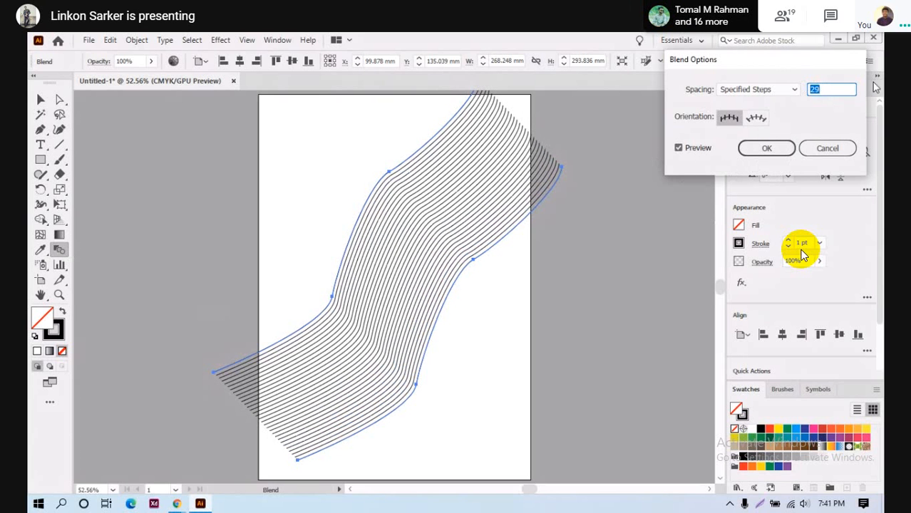
{"action": "scroll", "coordinate": [825, 86], "scroll_direction": "up", "scroll_amount": 1}
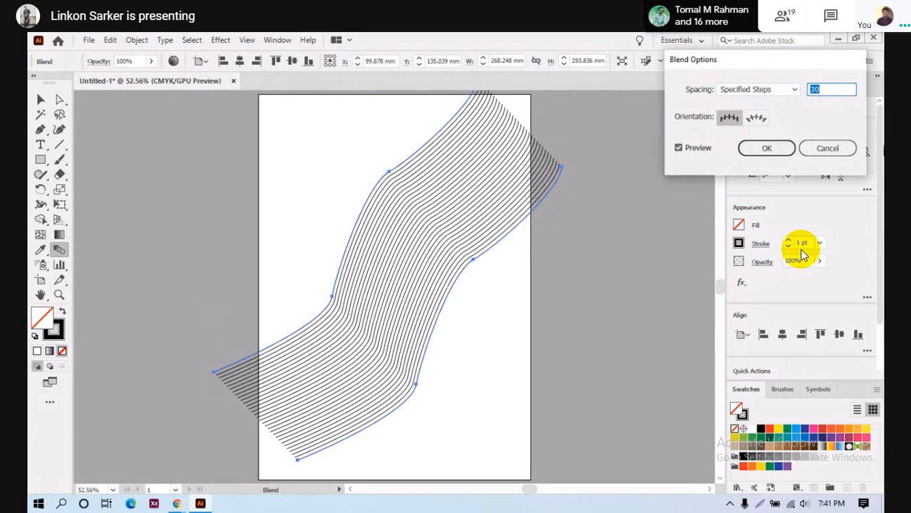
{"action": "left_click", "coordinate": [765, 149]}
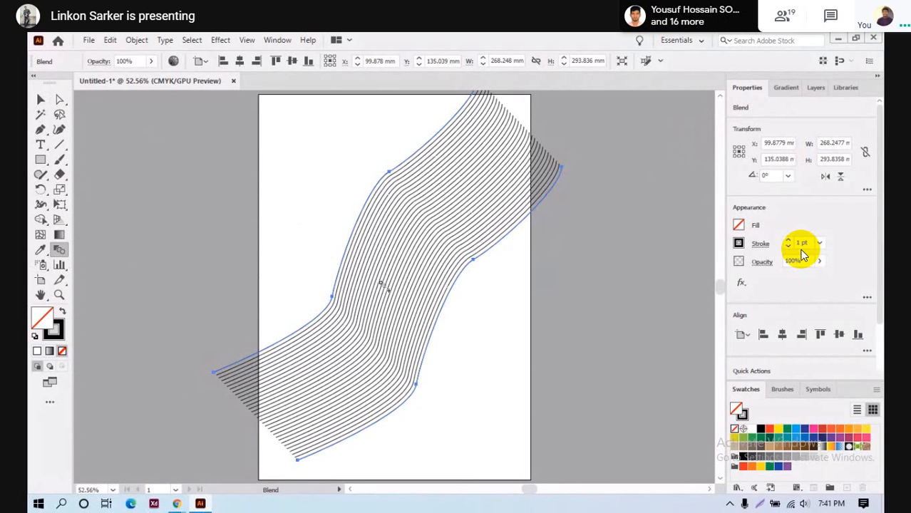
- Select the blend, nudge it, and rotate it to about 331.64°
{"action": "left_click", "coordinate": [42, 101]}
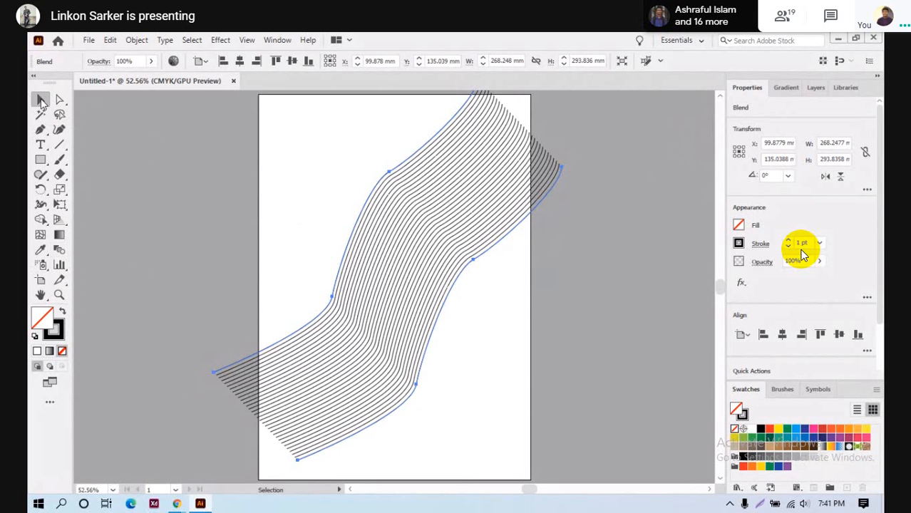
{"action": "left_click_drag", "start_coordinate": [414, 214], "coordinate": [401, 234]}
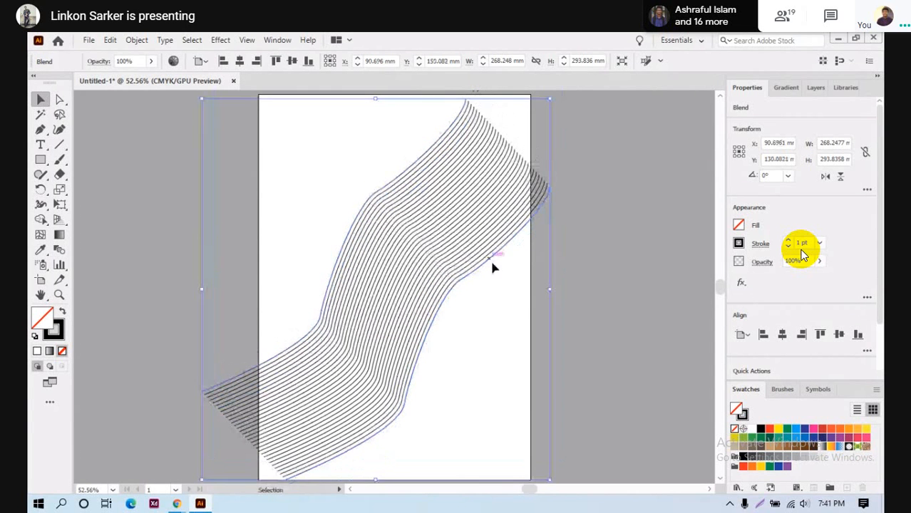
{"action": "left_click", "coordinate": [650, 408]}
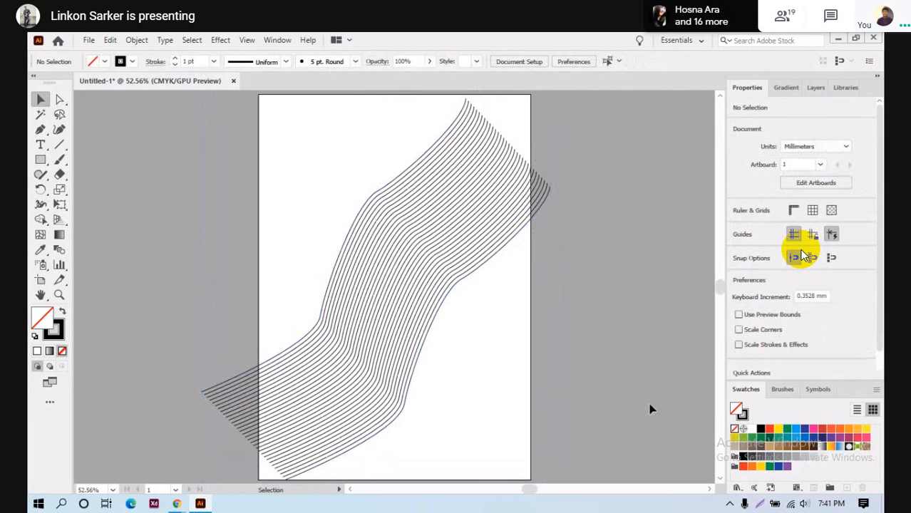
{"action": "left_click", "coordinate": [346, 285]}
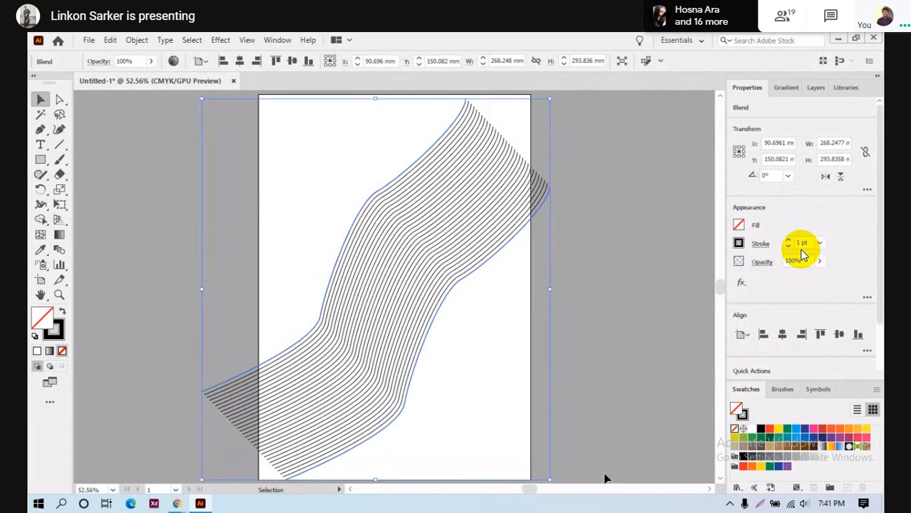
{"action": "scroll", "coordinate": [562, 458], "scroll_direction": "down", "scroll_amount": 2}
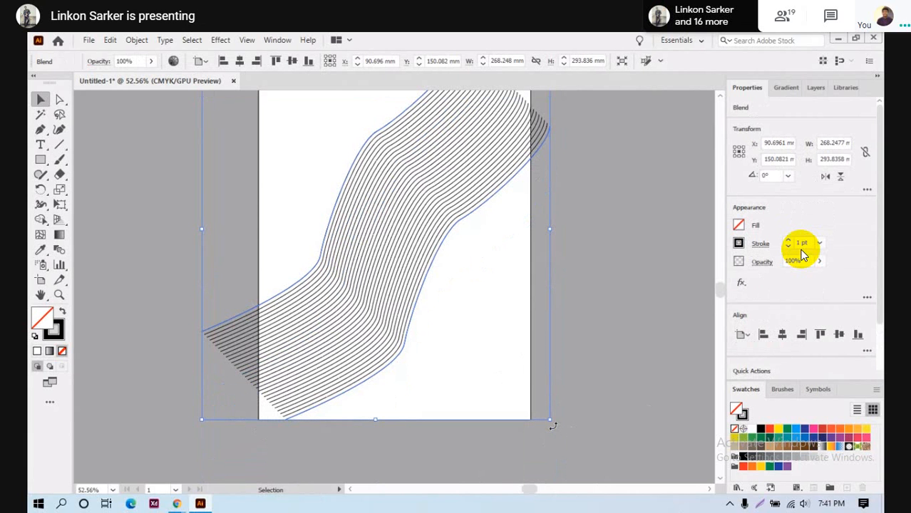
{"action": "left_click_drag", "start_coordinate": [551, 422], "coordinate": [446, 470]}
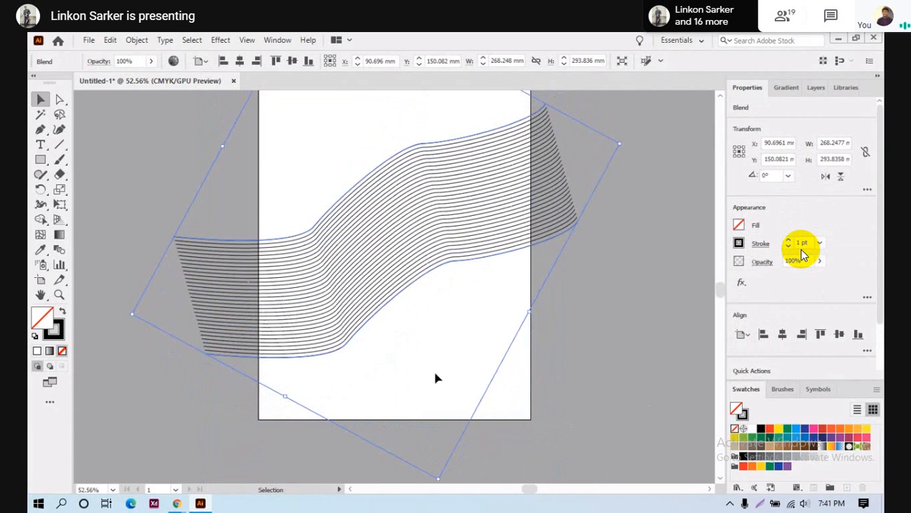
{"action": "left_click_drag", "start_coordinate": [383, 242], "coordinate": [427, 221]}
{"action": "scroll", "coordinate": [339, 171], "scroll_direction": "up", "scroll_amount": 5}
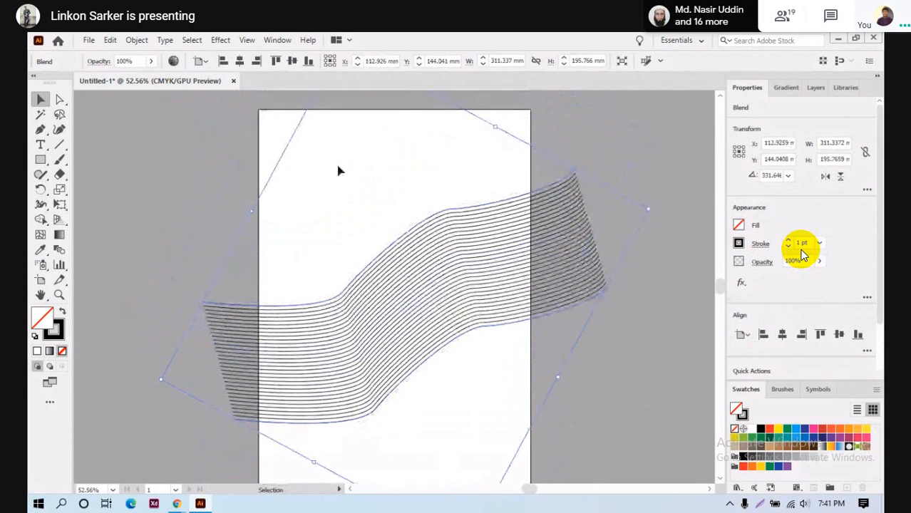
- Scale the blend down to about 233 × 160 mm and move it into the artboard's upper half
{"action": "left_click_drag", "start_coordinate": [342, 117], "coordinate": [356, 178]}
{"action": "left_click_drag", "start_coordinate": [417, 421], "coordinate": [389, 312]}
{"action": "scroll", "coordinate": [353, 139], "scroll_direction": "up", "scroll_amount": 2}
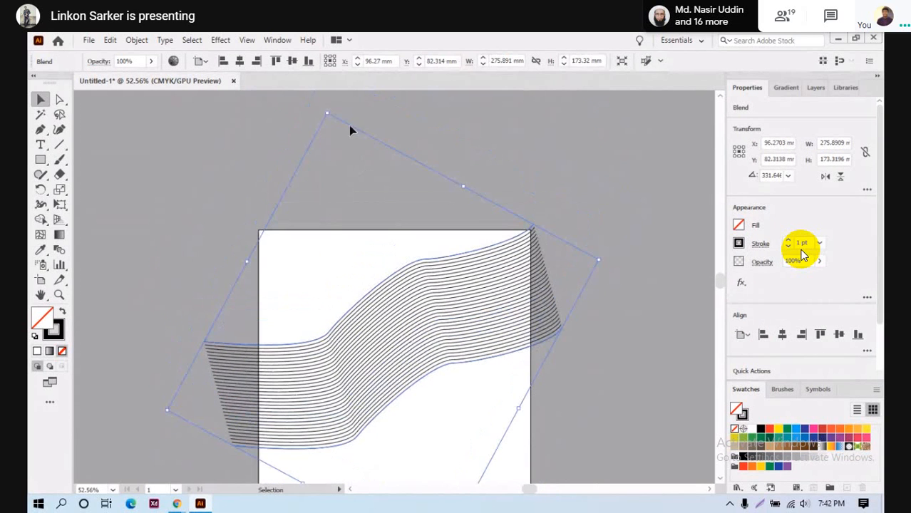
{"action": "left_click_drag", "start_coordinate": [326, 113], "coordinate": [359, 166]}
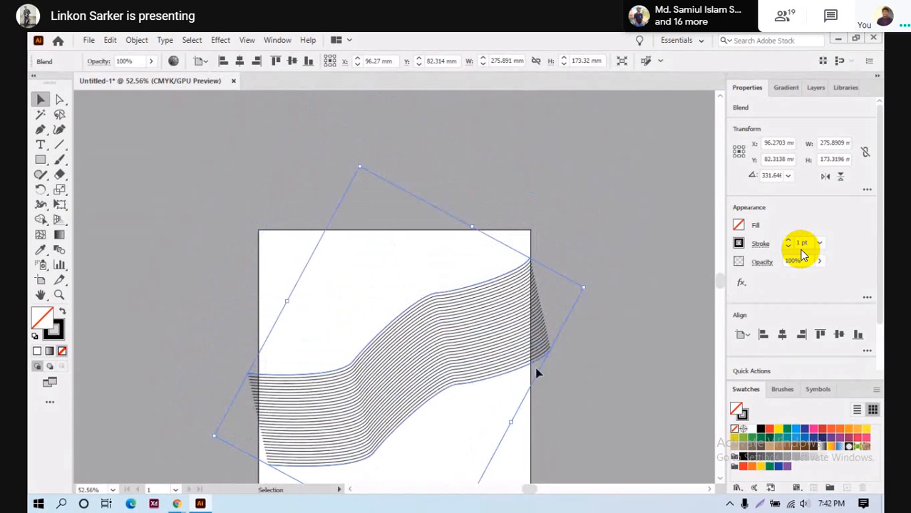
{"action": "left_click_drag", "start_coordinate": [353, 407], "coordinate": [342, 361]}
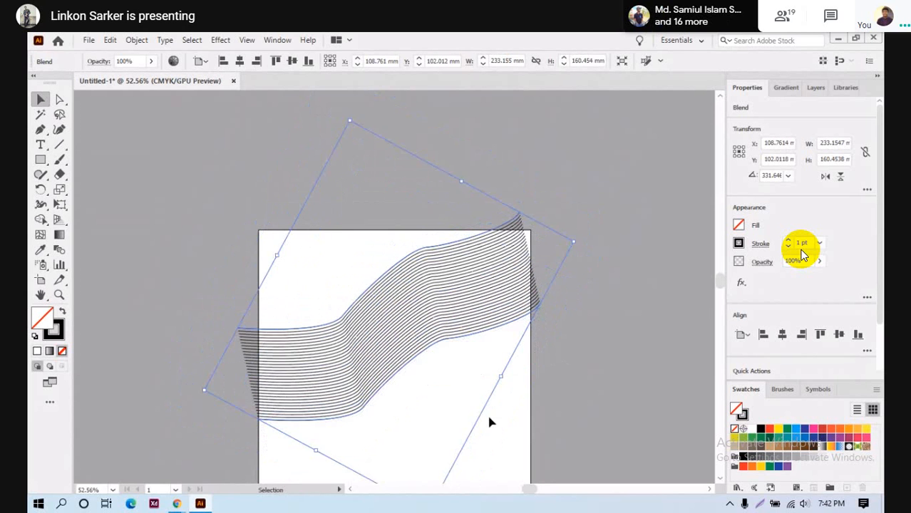
{"action": "scroll", "coordinate": [603, 461], "scroll_direction": "down", "scroll_amount": 1}
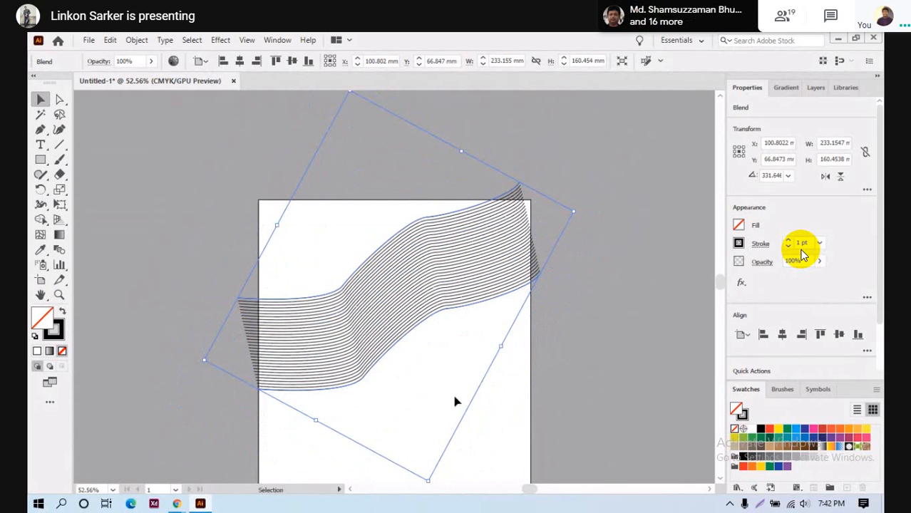
{"action": "scroll", "coordinate": [488, 401], "scroll_direction": "down", "scroll_amount": 3}
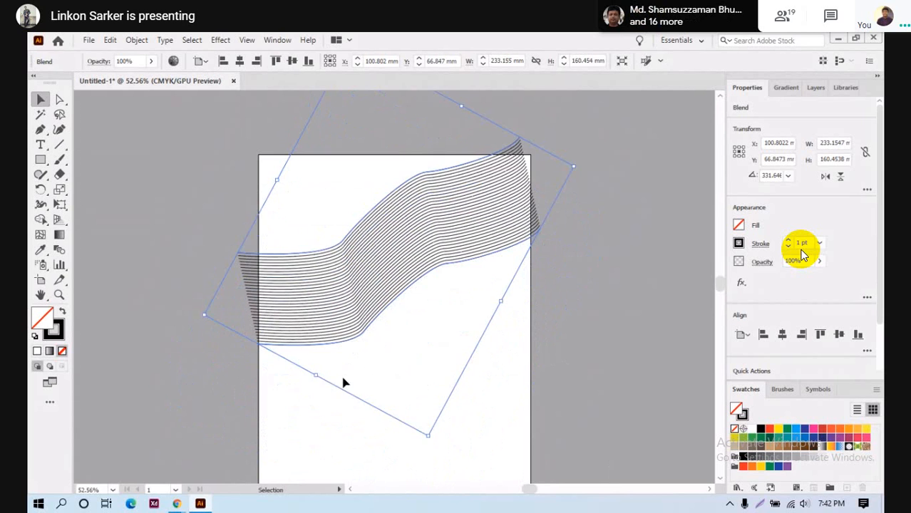
{"action": "scroll", "coordinate": [344, 381], "scroll_direction": "up", "scroll_amount": 3}
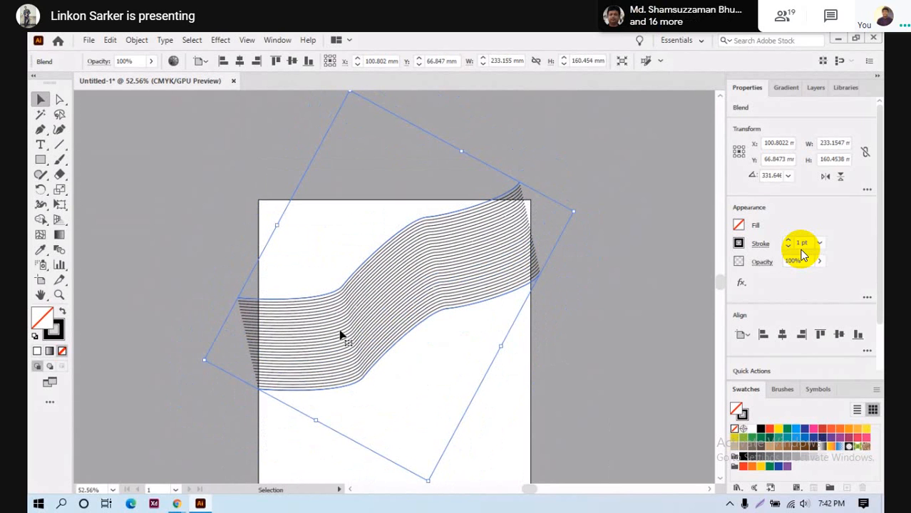
{"action": "scroll", "coordinate": [341, 335], "scroll_direction": "down", "scroll_amount": 4}
{"action": "scroll", "coordinate": [553, 388], "scroll_direction": "up", "scroll_amount": 1}
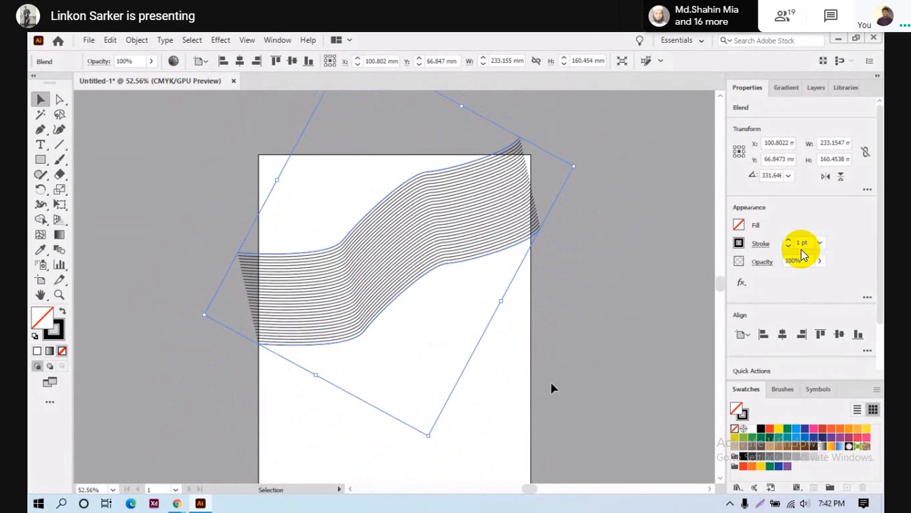
{"action": "left_click", "coordinate": [59, 235]}
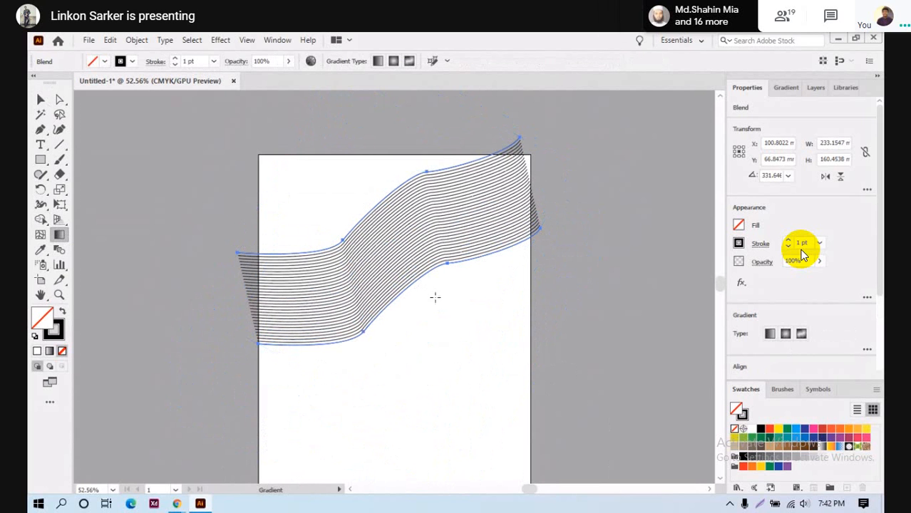
- Reshape the blend's top and lower curves by dragging anchors with Direct Selection
{"action": "left_click", "coordinate": [59, 101]}
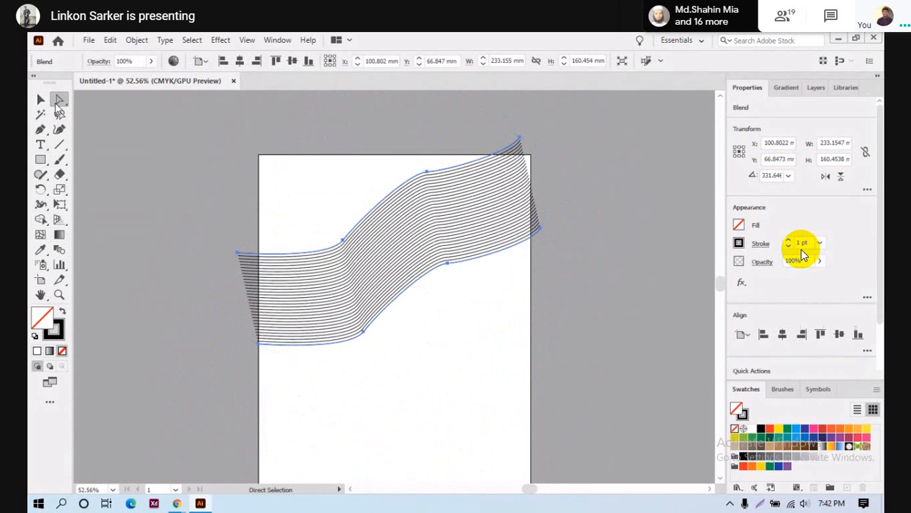
{"action": "scroll", "coordinate": [294, 296], "scroll_direction": "up", "scroll_amount": 2}
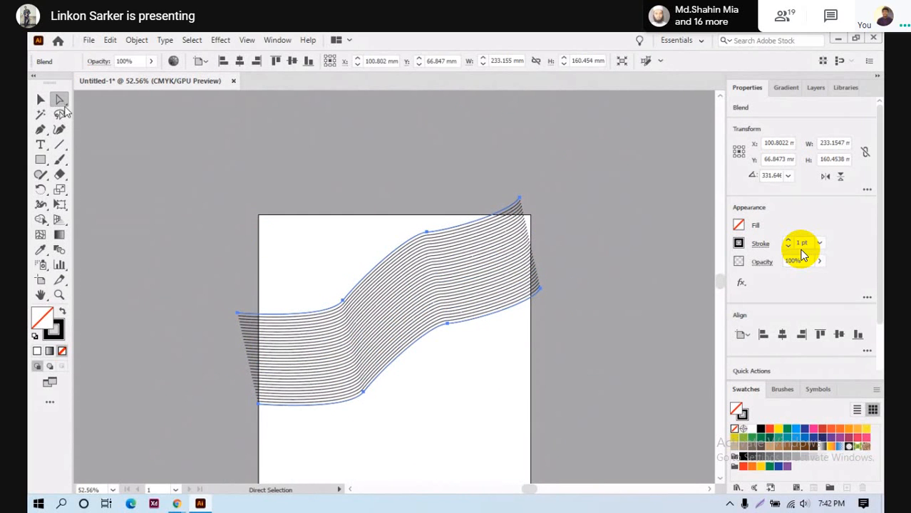
{"action": "left_click_drag", "start_coordinate": [343, 304], "coordinate": [366, 319]}
{"action": "left_click", "coordinate": [432, 246]}
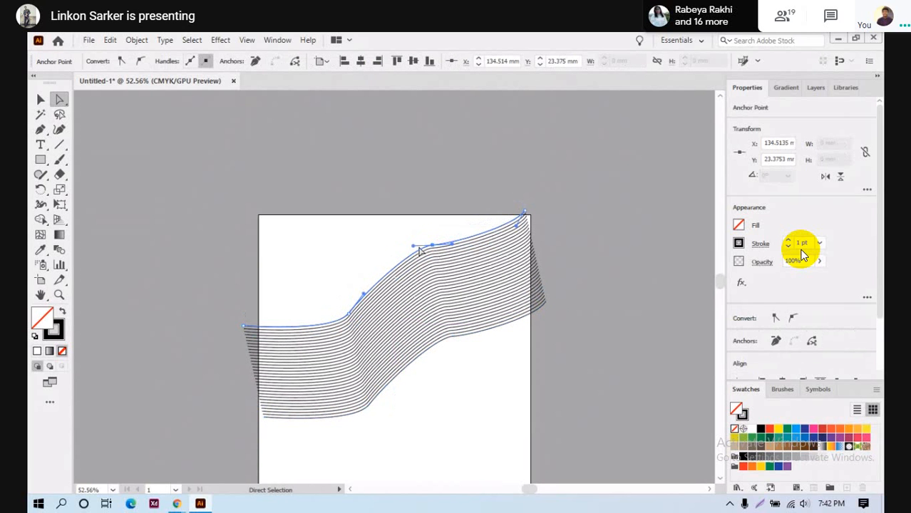
{"action": "left_click_drag", "start_coordinate": [417, 246], "coordinate": [409, 265]}
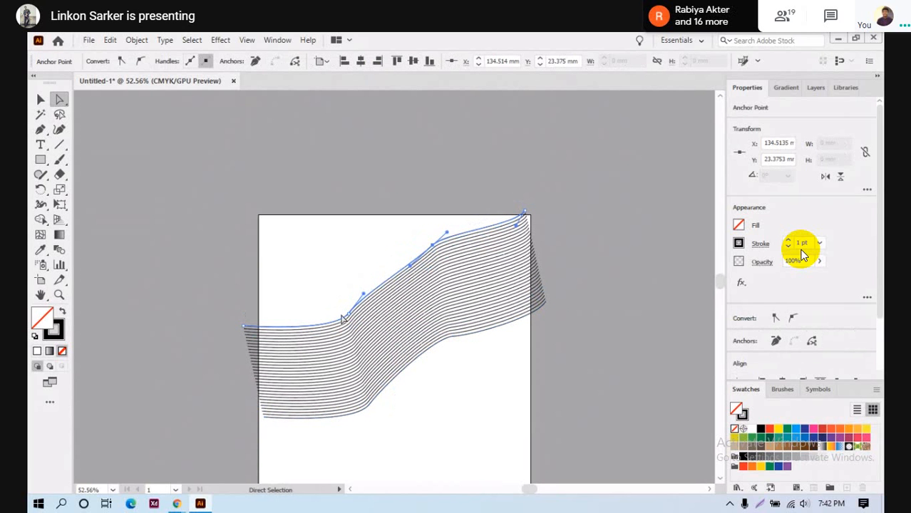
{"action": "left_click_drag", "start_coordinate": [364, 295], "coordinate": [366, 257]}
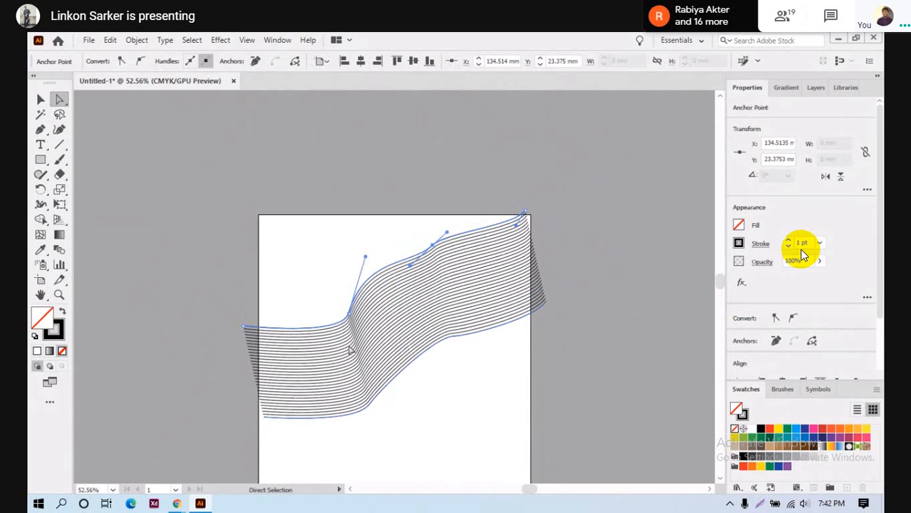
{"action": "left_click_drag", "start_coordinate": [352, 319], "coordinate": [361, 325]}
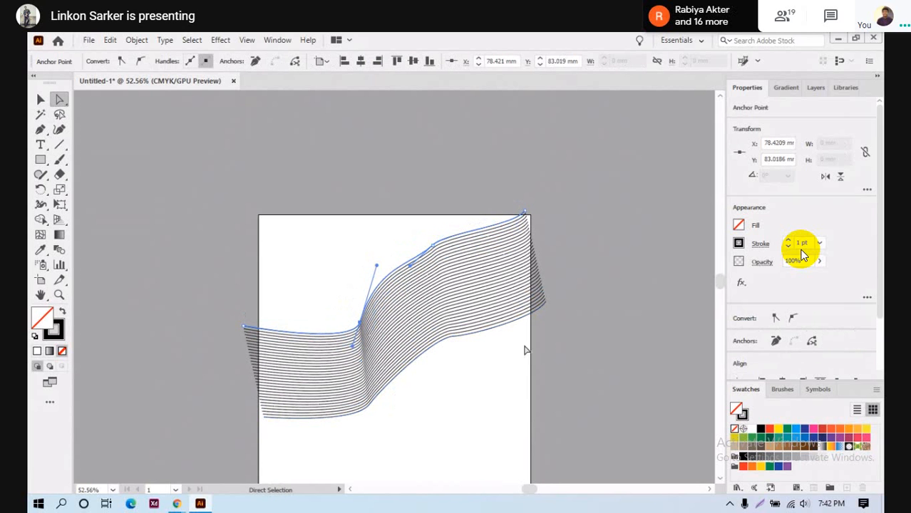
{"action": "left_click", "coordinate": [436, 338]}
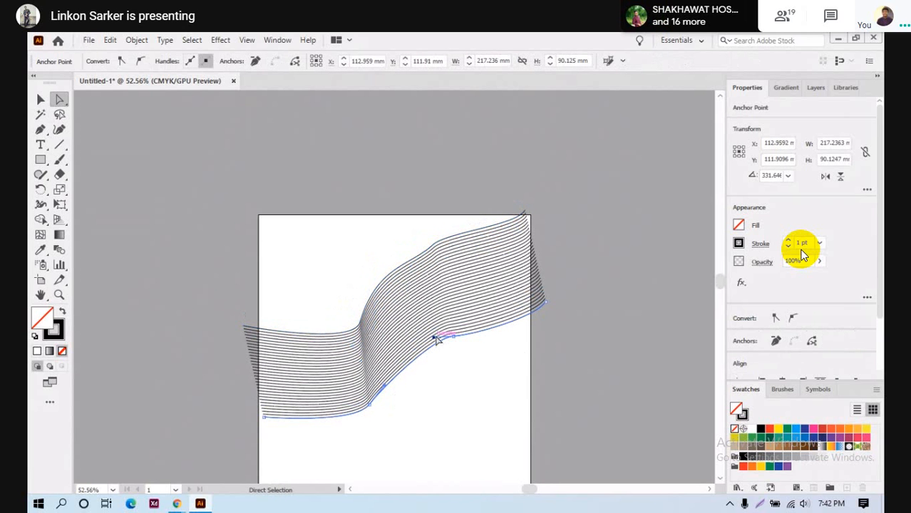
{"action": "left_click_drag", "start_coordinate": [437, 340], "coordinate": [437, 364]}
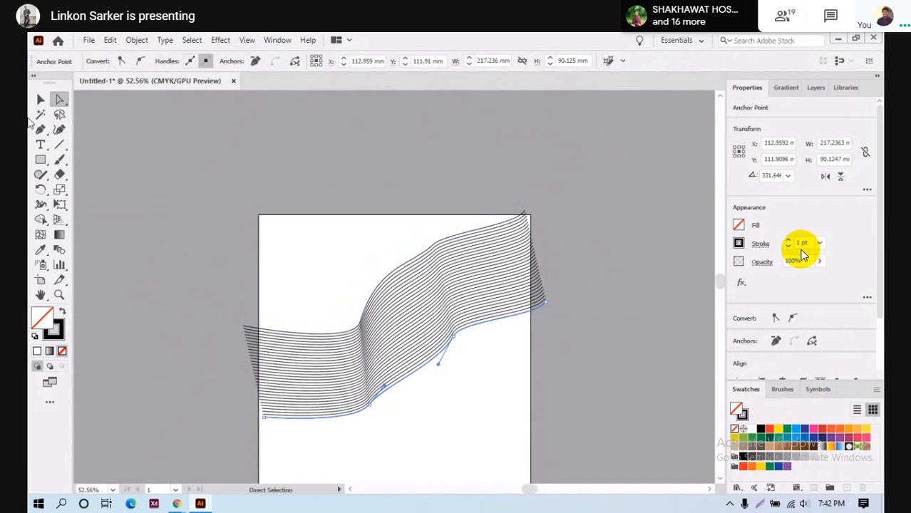
- Shift the whole blend slightly left to about X 110 mm, Y 73 mm
{"action": "key", "text": "g"}
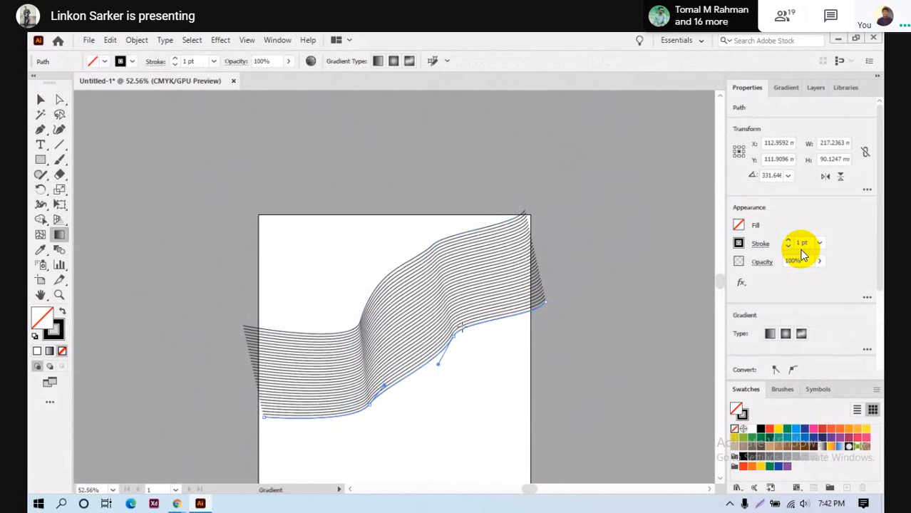
{"action": "left_click", "coordinate": [387, 286]}
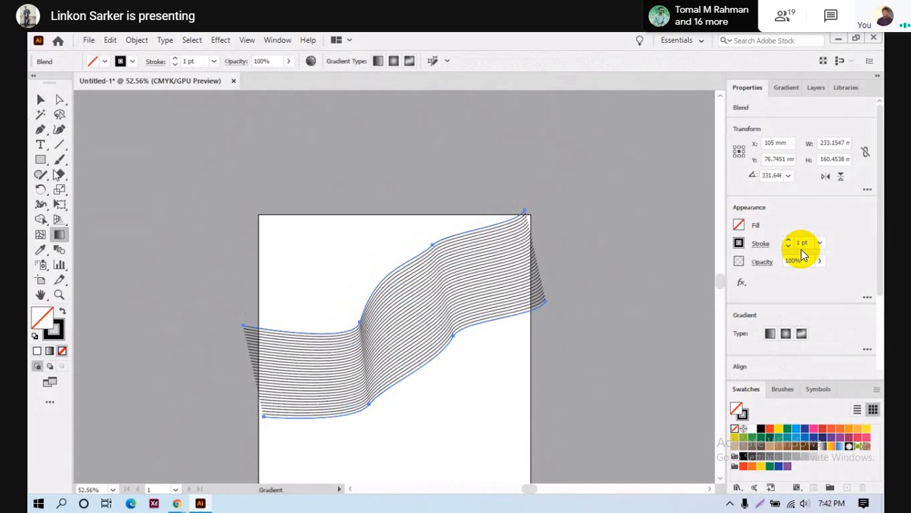
{"action": "left_click", "coordinate": [40, 100]}
{"action": "mouse_move", "coordinate": [396, 336]}
{"action": "left_mouse_down"}
{"action": "mouse_move", "coordinate": [367, 319]}
{"action": "mouse_move", "coordinate": [380, 343]}
{"action": "mouse_move", "coordinate": [406, 333]}
{"action": "left_mouse_up"}
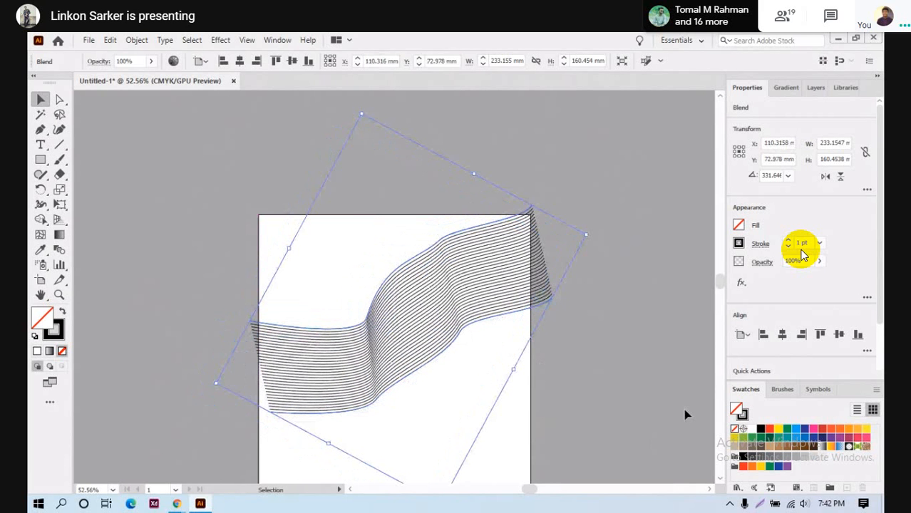
- Try a yellow-orange gradient fill on the blend, undo it, and scale the blend down slightly
{"action": "left_click", "coordinate": [779, 467]}
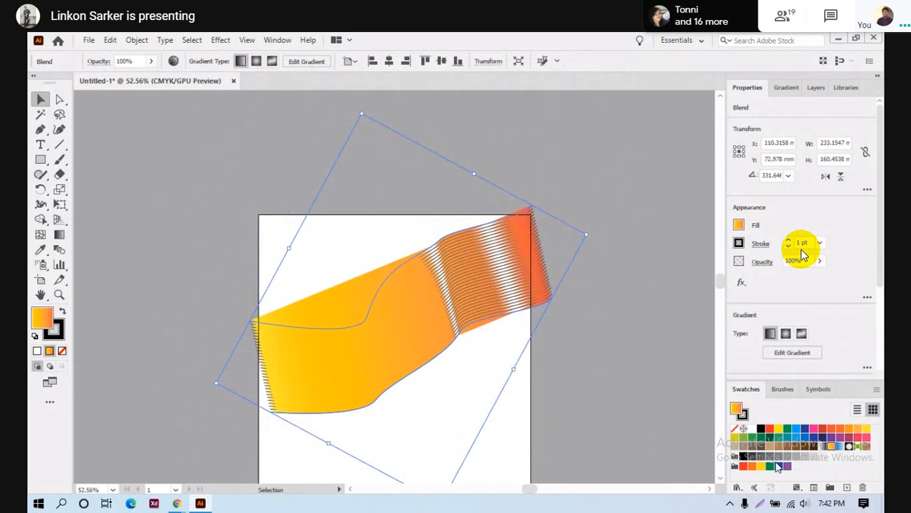
{"action": "key", "text": "a"}
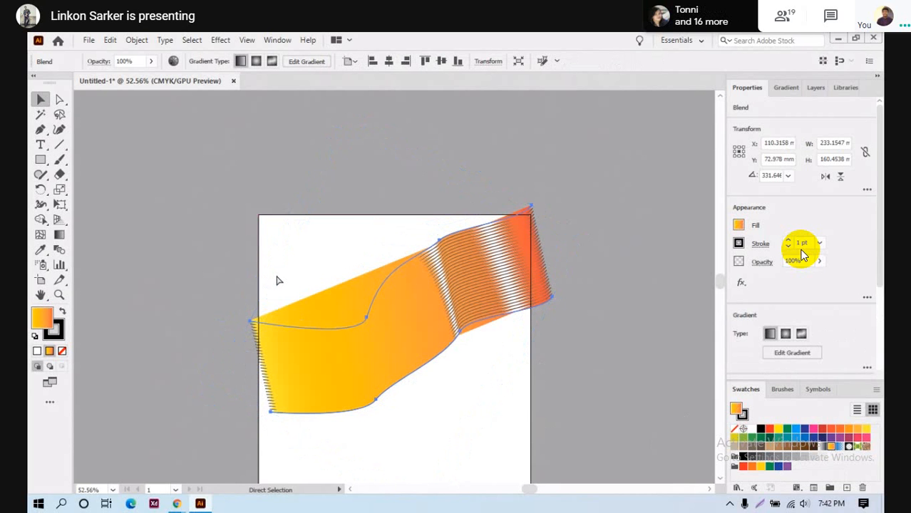
{"action": "key", "text": "ctrl+z"}
{"action": "key", "text": "v"}
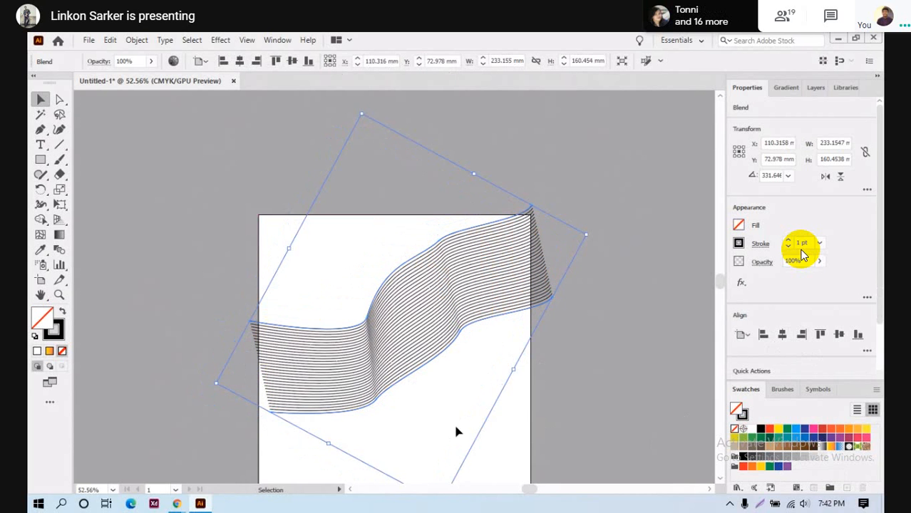
{"action": "scroll", "coordinate": [453, 424], "scroll_direction": "down", "scroll_amount": 2}
{"action": "left_click_drag", "start_coordinate": [442, 444], "coordinate": [440, 432]}
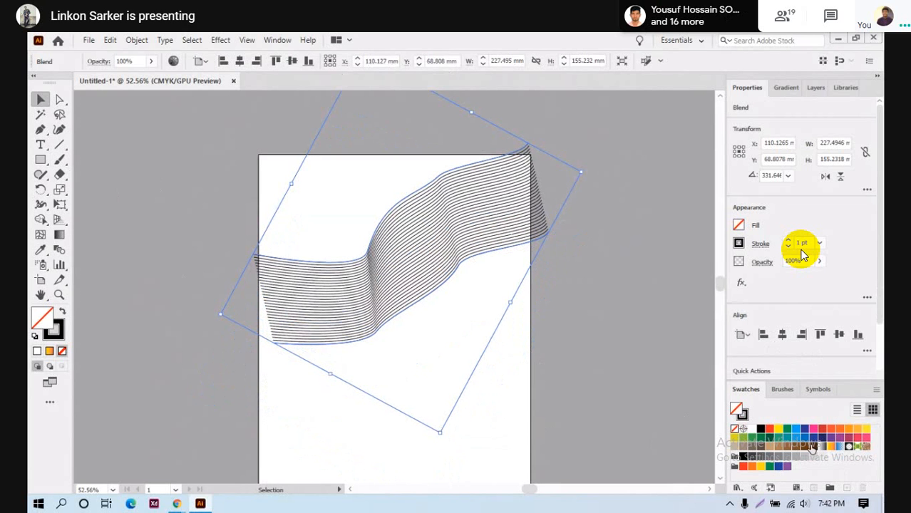
- Give the blend lines a yellow-to-orange gradient stroke instead of a gradient fill
{"action": "left_click", "coordinate": [830, 446]}
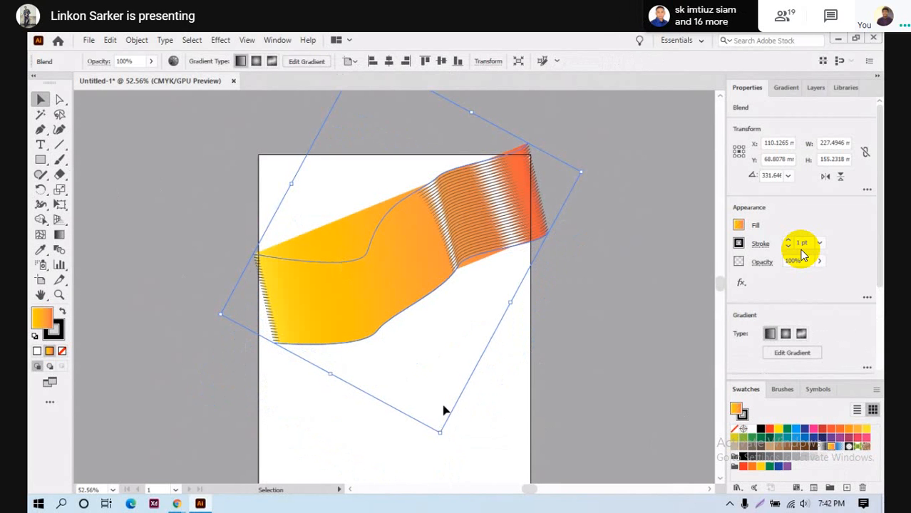
{"action": "left_click", "coordinate": [60, 99]}
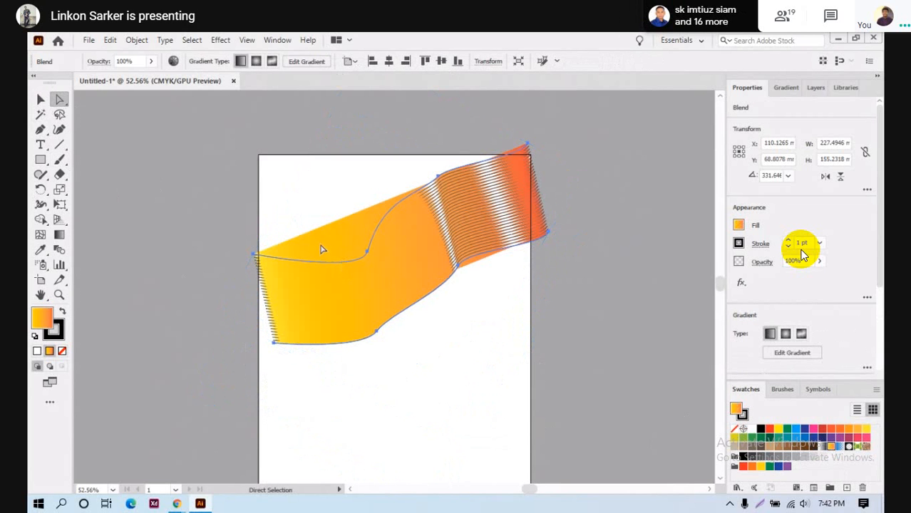
{"action": "left_click", "coordinate": [366, 255]}
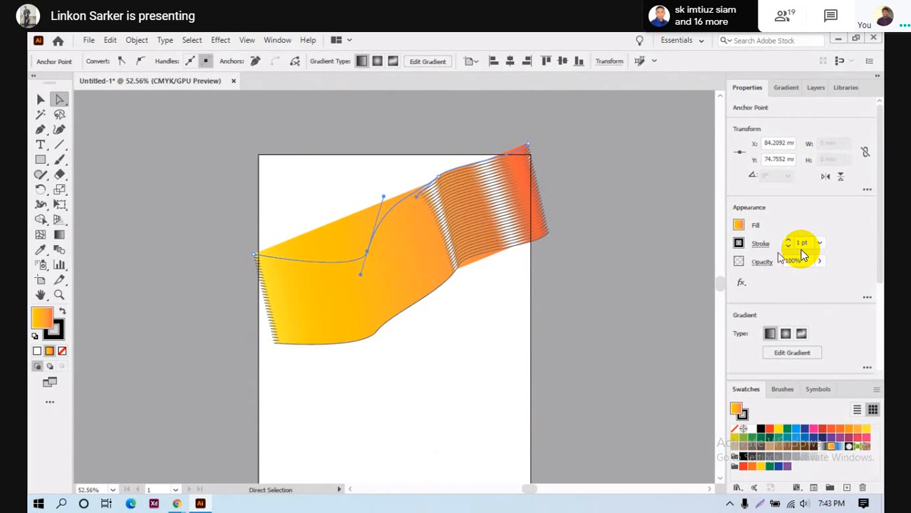
{"action": "key", "text": "ctrl+z"}
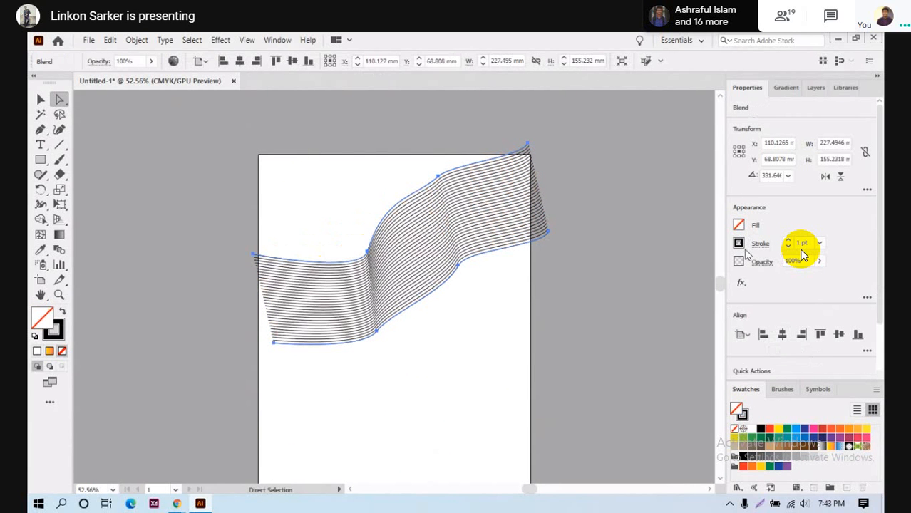
{"action": "left_click", "coordinate": [739, 244]}
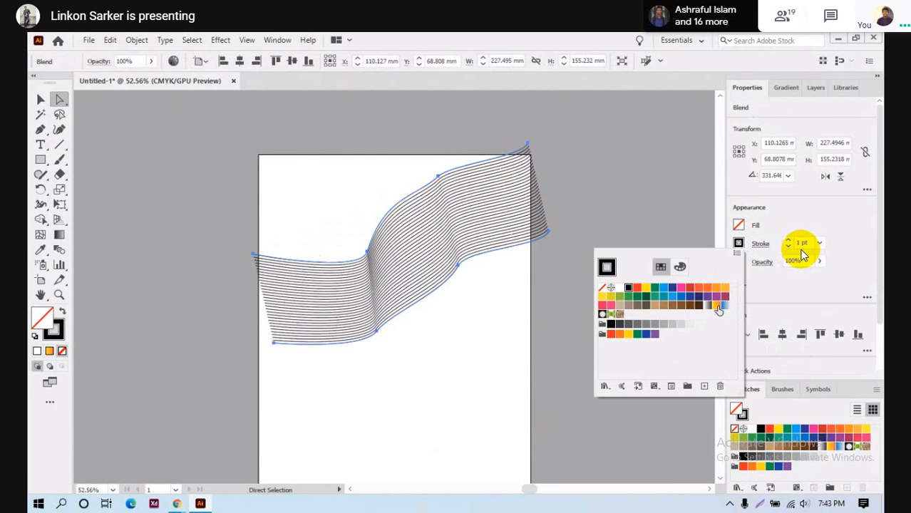
{"action": "left_click", "coordinate": [716, 307]}
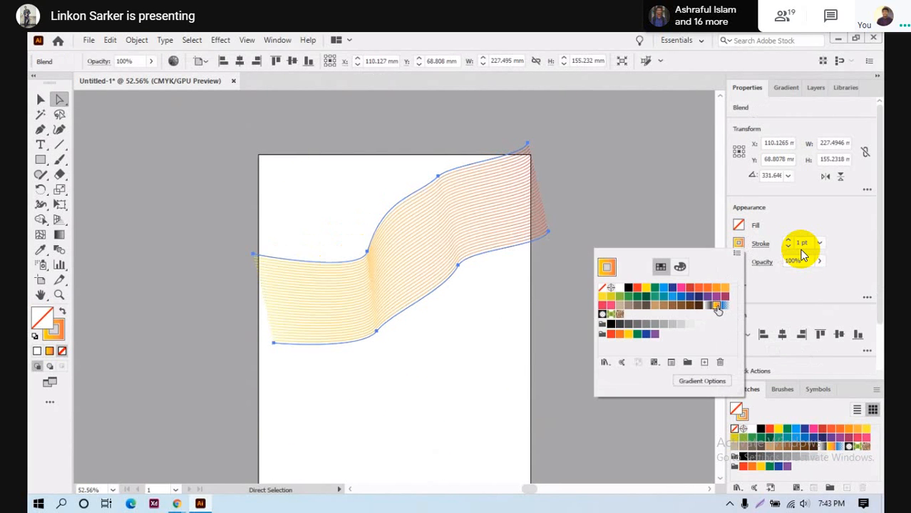
{"action": "left_click", "coordinate": [727, 221]}
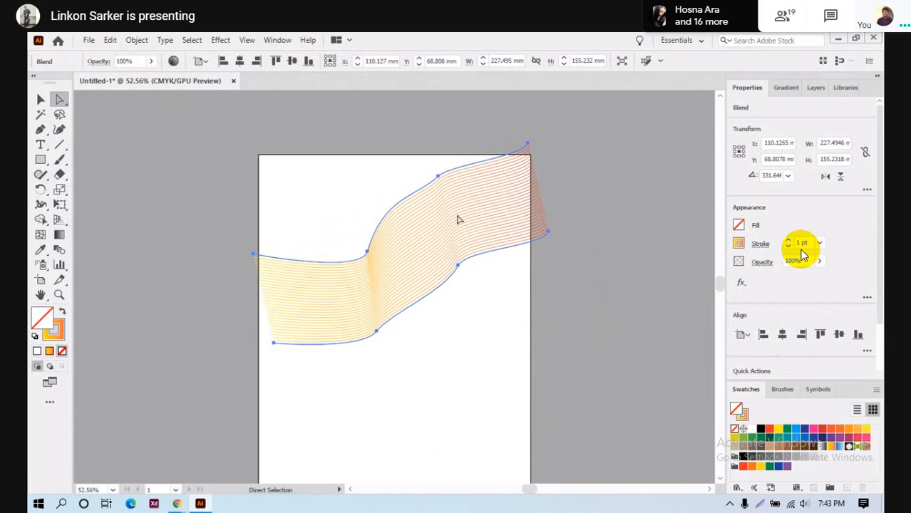
- Reposition the blend to about X 114 mm, Y 81 mm, discarding a trial linear gradient fill
{"action": "left_click_drag", "start_coordinate": [404, 231], "coordinate": [443, 283]}
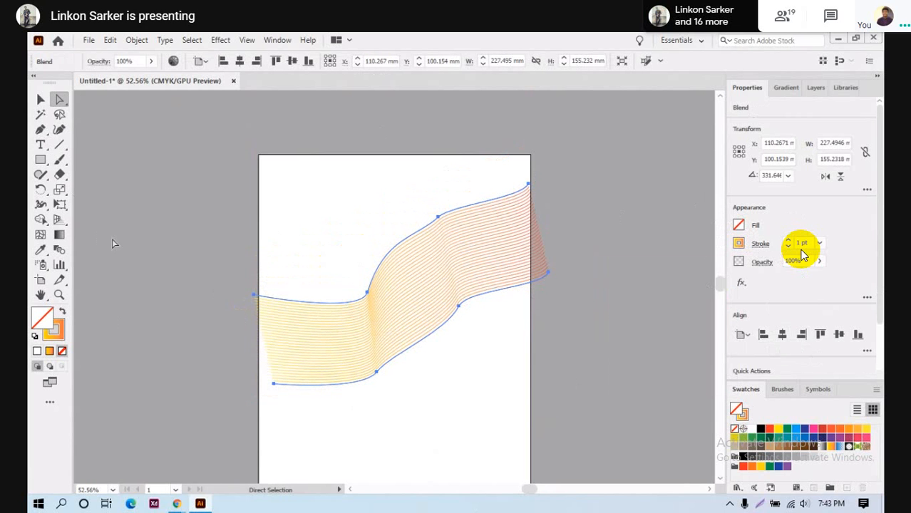
{"action": "key", "text": "g"}
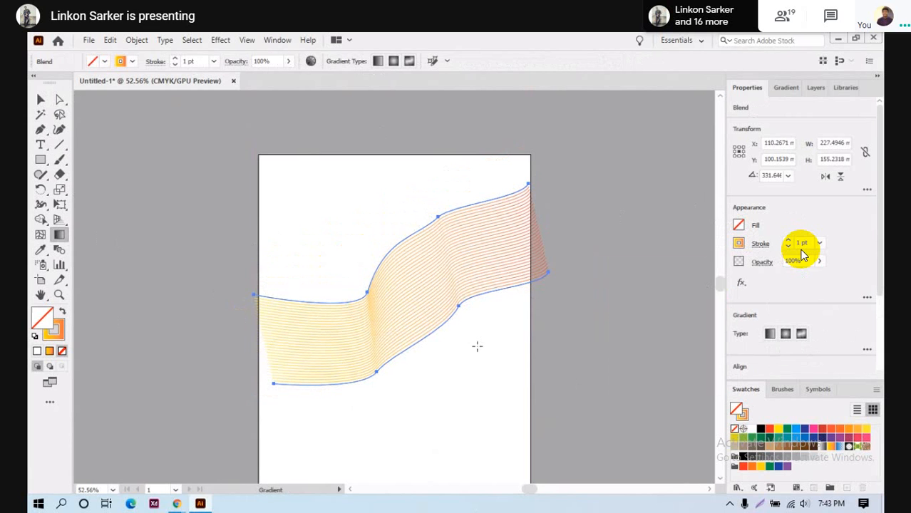
{"action": "left_click", "coordinate": [770, 336]}
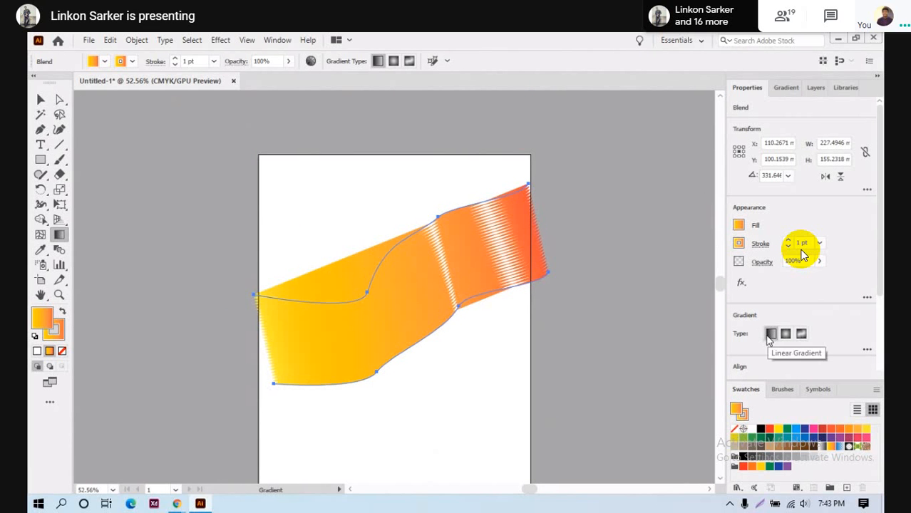
{"action": "key", "text": "ctrl+z"}
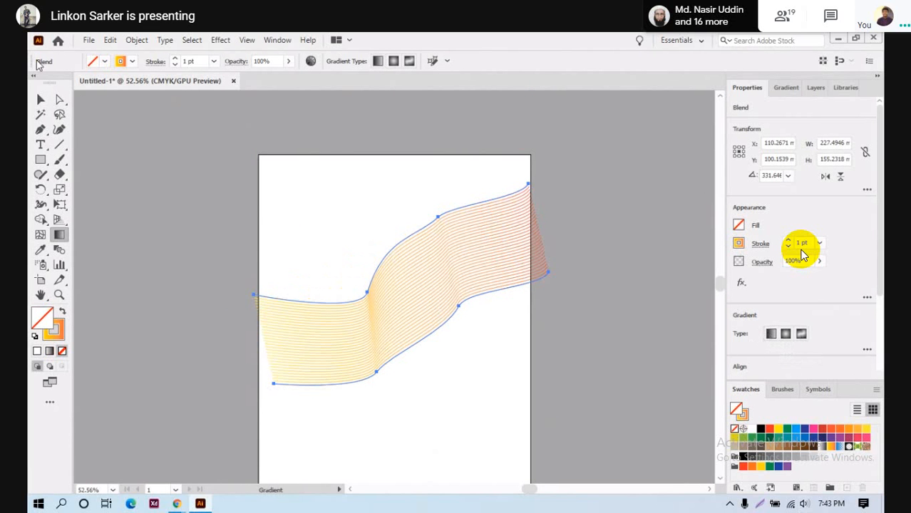
{"action": "left_click", "coordinate": [39, 100]}
{"action": "mouse_move", "coordinate": [413, 270]}
{"action": "left_mouse_down"}
{"action": "mouse_move", "coordinate": [398, 249]}
{"action": "mouse_move", "coordinate": [443, 267]}
{"action": "mouse_move", "coordinate": [400, 257]}
{"action": "mouse_move", "coordinate": [424, 256]}
{"action": "left_mouse_up"}
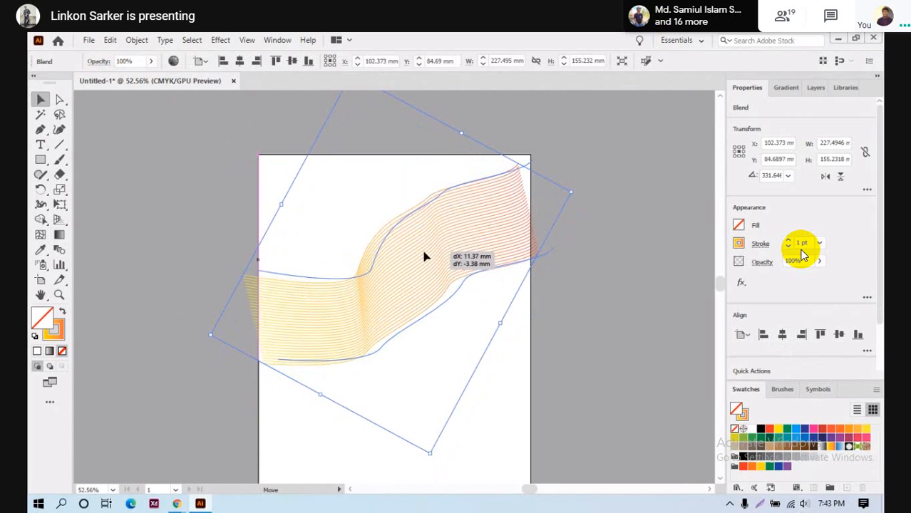
{"action": "left_click", "coordinate": [41, 160]}
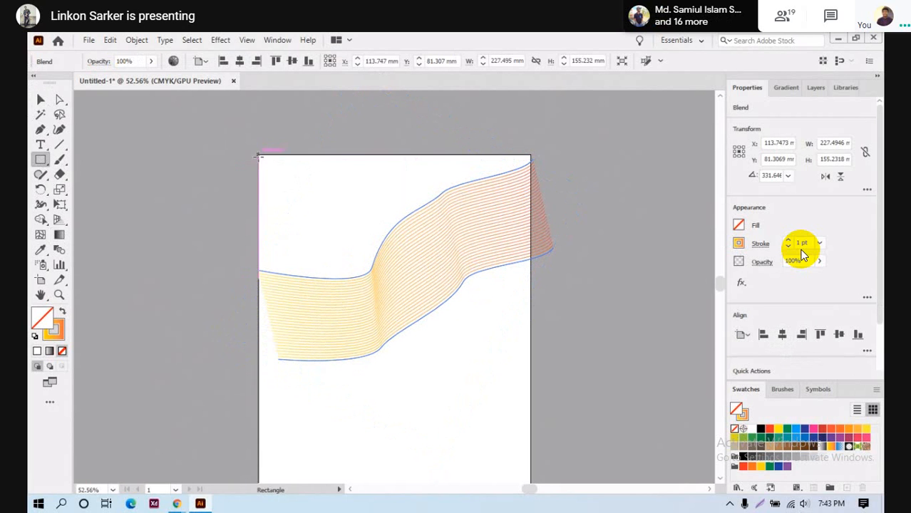
{"action": "left_click_drag", "start_coordinate": [260, 155], "coordinate": [521, 366]}
{"action": "scroll", "coordinate": [521, 366], "scroll_direction": "up", "scroll_amount": 4}
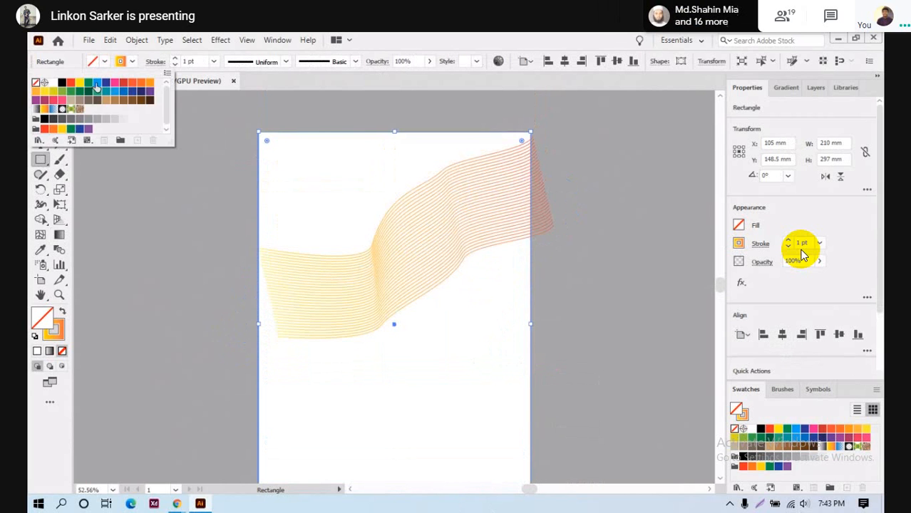
{"action": "left_click", "coordinate": [106, 119]}
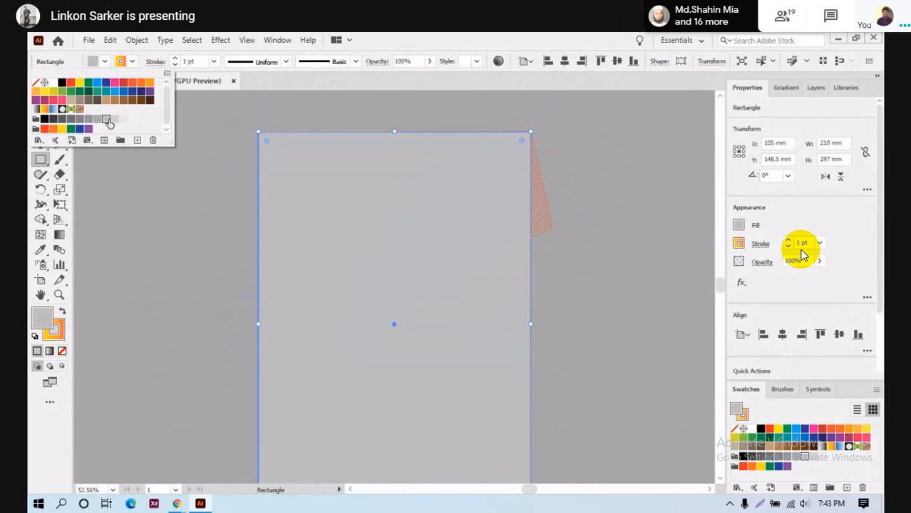
{"action": "left_click", "coordinate": [123, 119]}
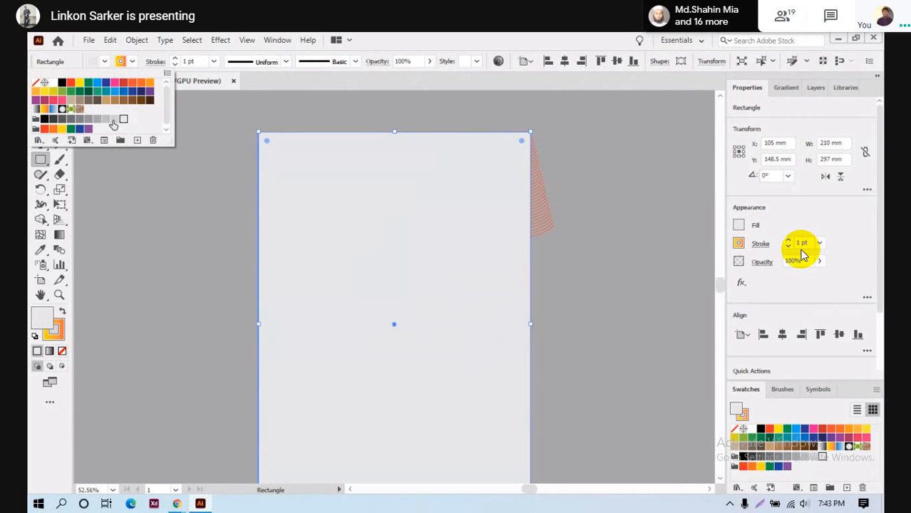
{"action": "key", "text": "ctrl+shift+["}
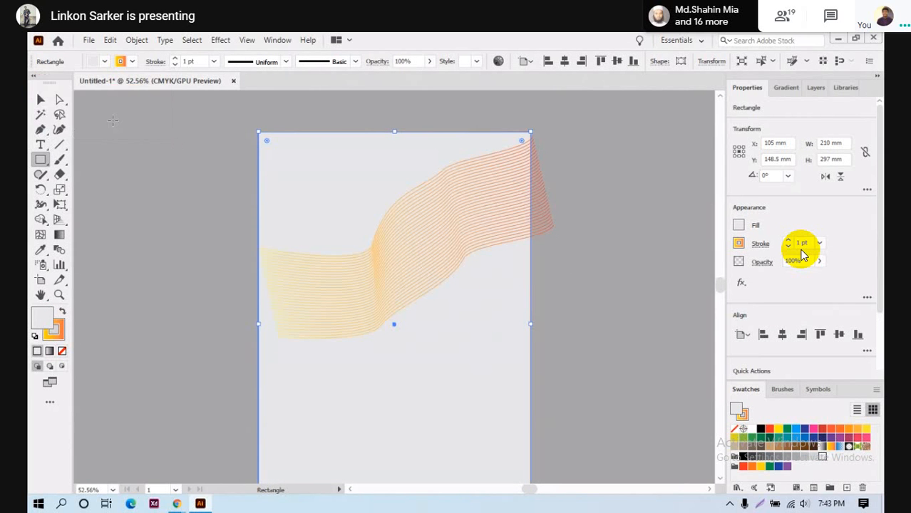
{"action": "left_click", "coordinate": [98, 63]}
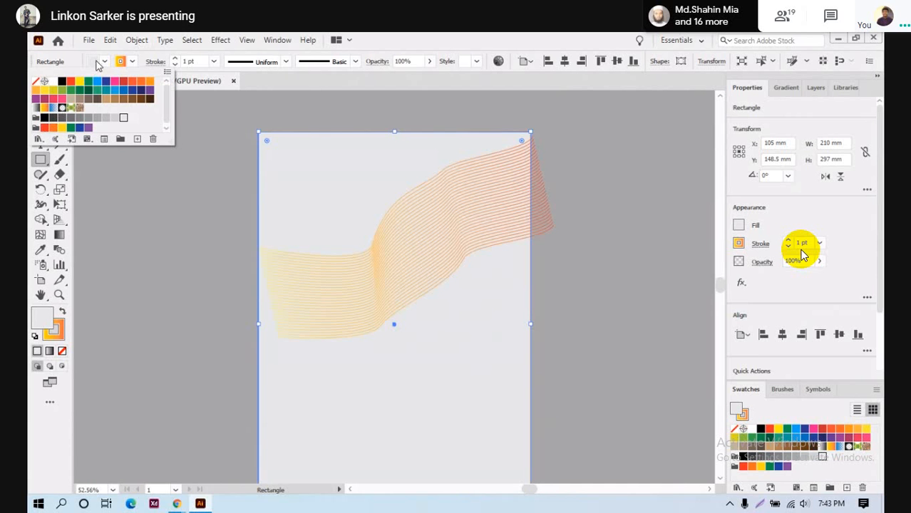
{"action": "left_click", "coordinate": [114, 83]}
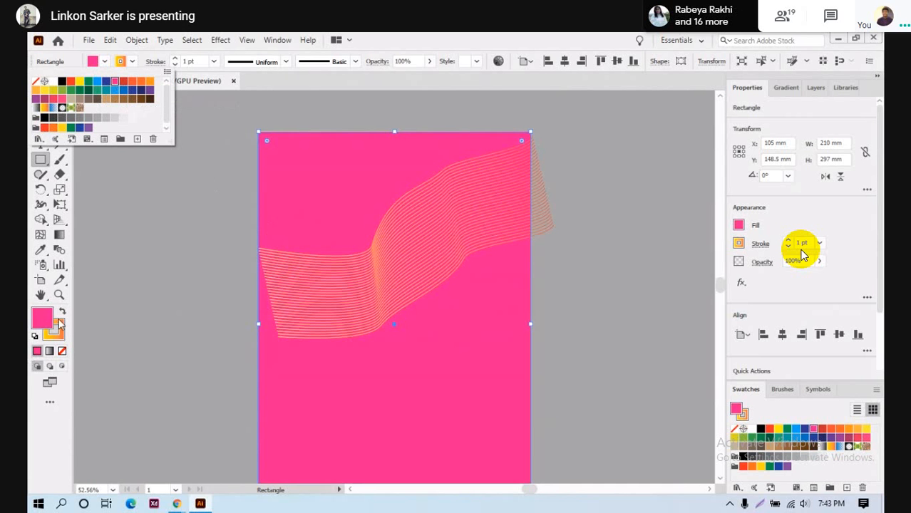
{"action": "left_click", "coordinate": [62, 83]}
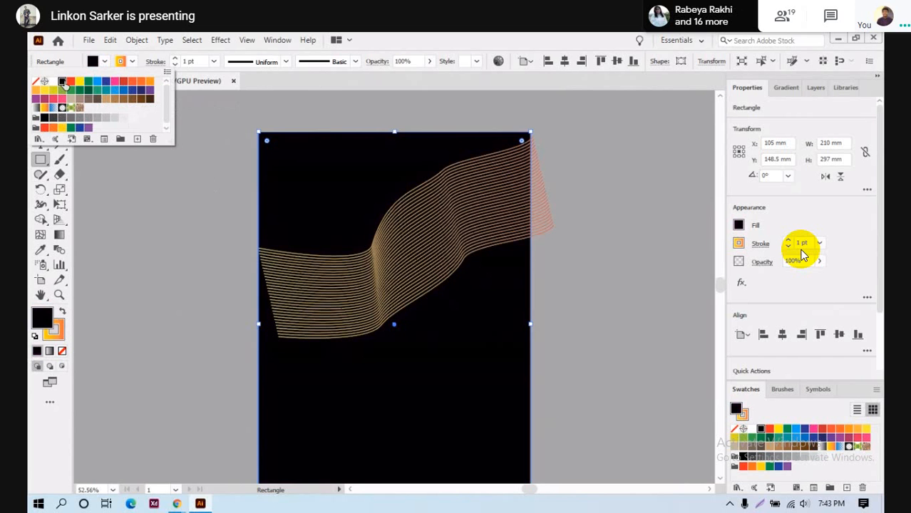
{"action": "left_click", "coordinate": [271, 119]}
{"action": "left_click", "coordinate": [401, 281]}
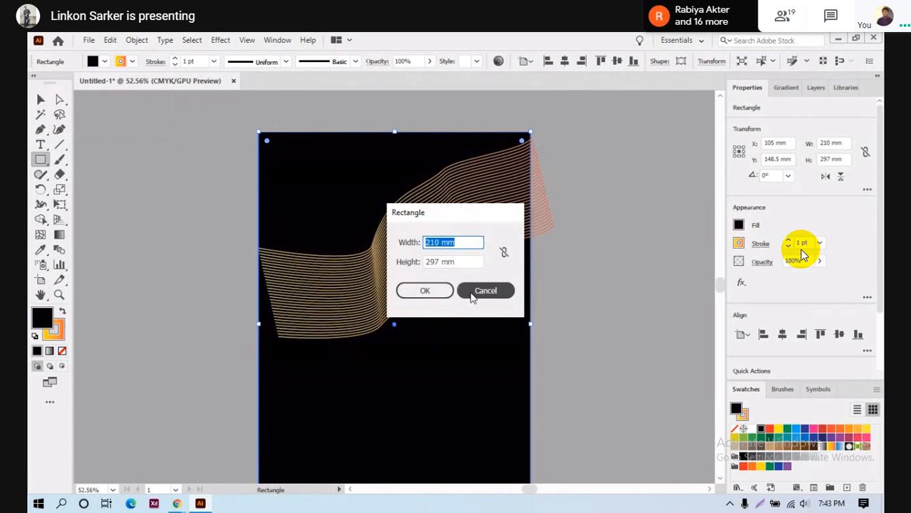
{"action": "left_click", "coordinate": [485, 290]}
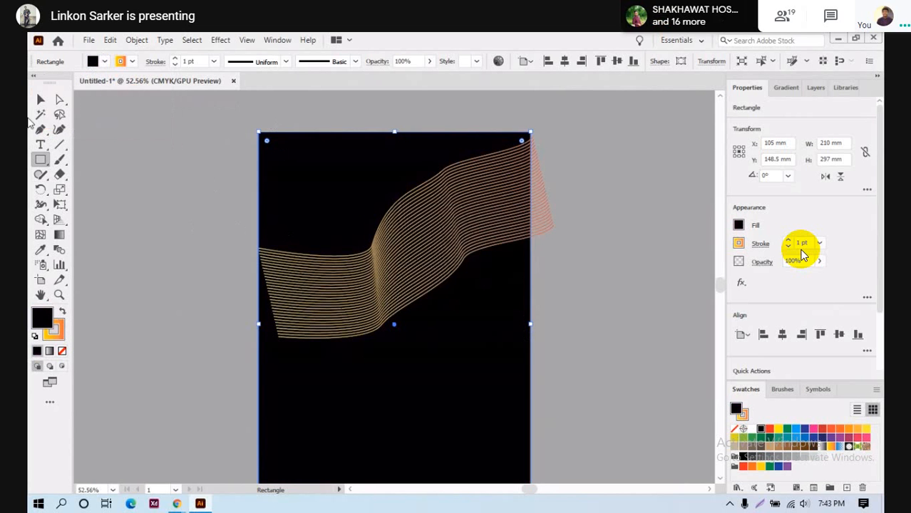
{"action": "key", "text": "v"}
- Nudge the wave blend up-left and undo an oversized corner enlargement
{"action": "left_click_drag", "start_coordinate": [436, 243], "coordinate": [426, 239]}
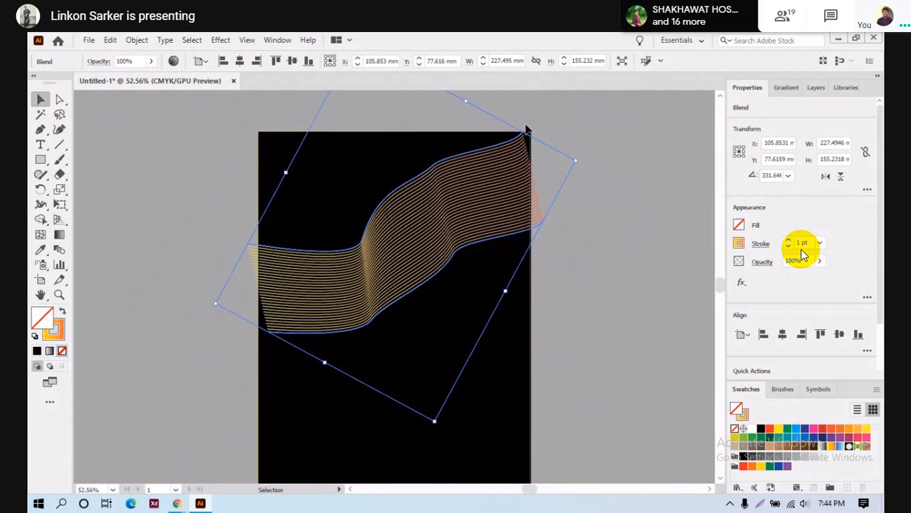
{"action": "scroll", "coordinate": [307, 218], "scroll_direction": "up", "scroll_amount": 2}
{"action": "left_click_drag", "start_coordinate": [355, 104], "coordinate": [435, 342]}
{"action": "key", "text": "ctrl+z"}
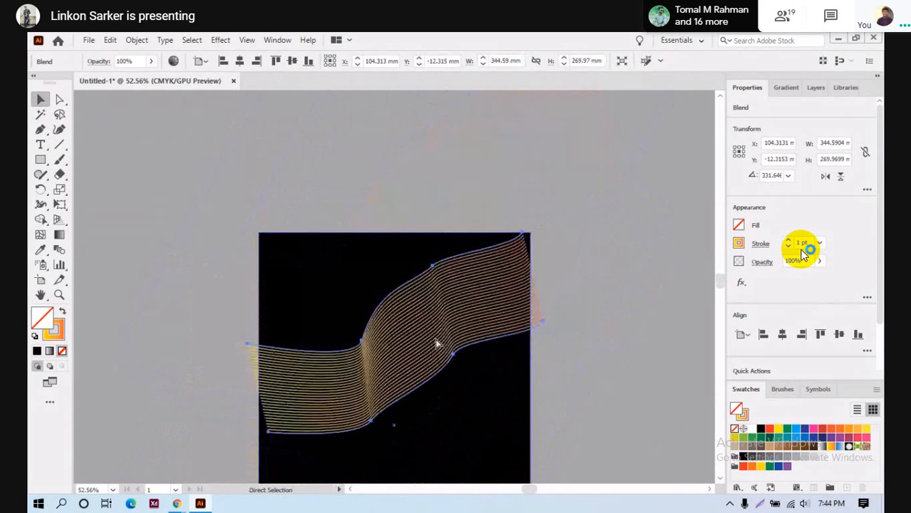
{"action": "left_click_drag", "start_coordinate": [357, 141], "coordinate": [355, 127]}
{"action": "scroll", "coordinate": [383, 245], "scroll_direction": "down", "scroll_amount": 7}
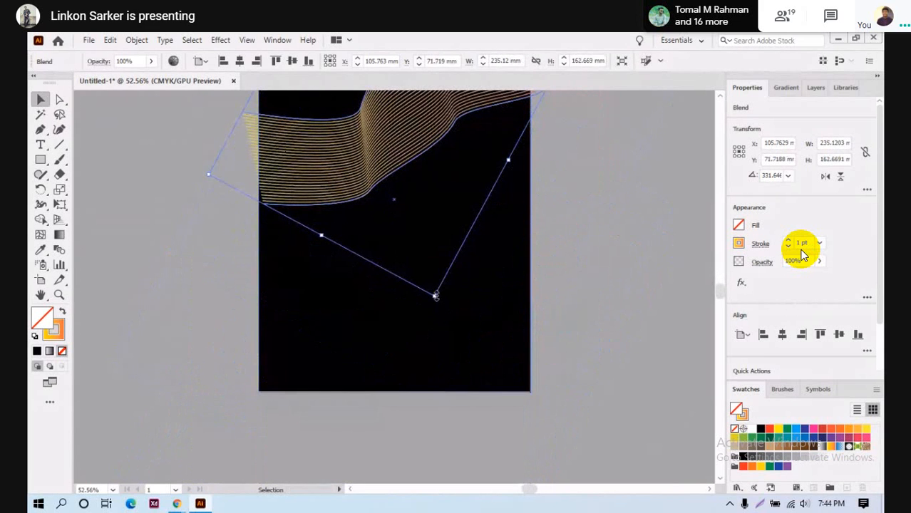
- Scale the wave blend to about 241 × 169 mm at X 92 mm, then deselect it
{"action": "left_click", "coordinate": [436, 298]}
{"action": "left_click", "coordinate": [371, 191]}
{"action": "scroll", "coordinate": [456, 282], "scroll_direction": "up", "scroll_amount": 4}
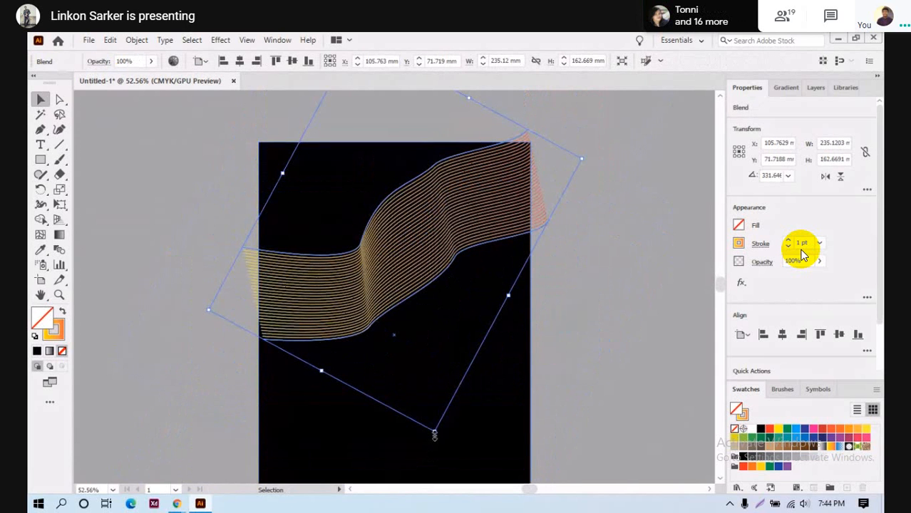
{"action": "left_click_drag", "start_coordinate": [434, 435], "coordinate": [434, 443]}
{"action": "left_click_drag", "start_coordinate": [367, 315], "coordinate": [347, 310]}
{"action": "key", "text": "a"}
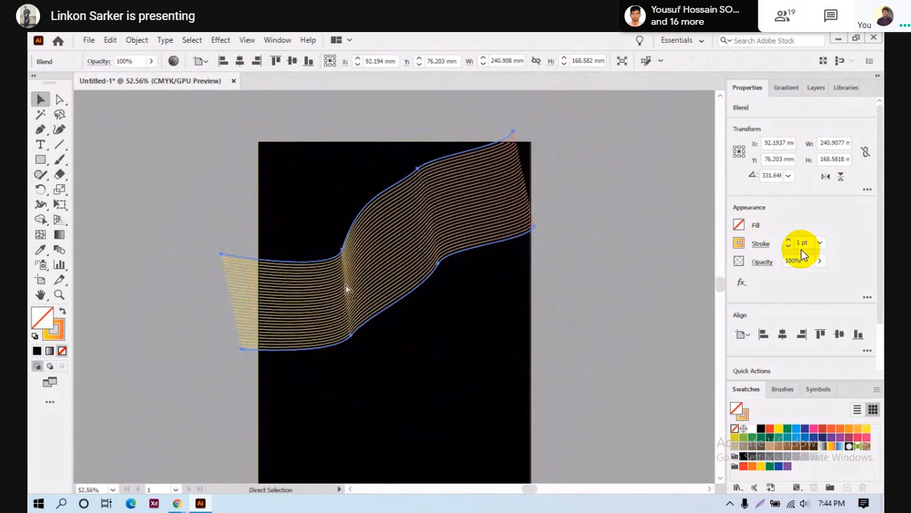
{"action": "key", "text": "v"}
{"action": "key", "text": "ctrl+z"}
{"action": "left_click", "coordinate": [622, 383]}
{"action": "scroll", "coordinate": [503, 368], "scroll_direction": "down", "scroll_amount": 1}
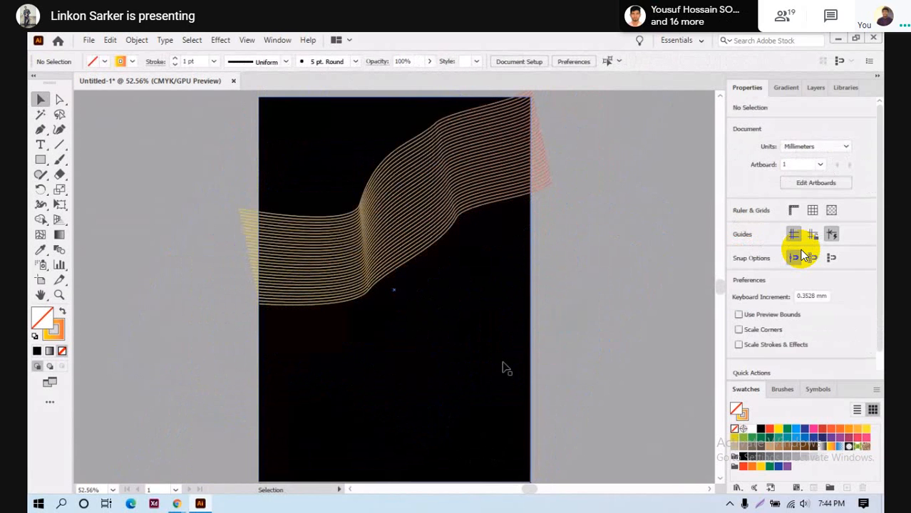
- Duplicate the wave blend downward, reflect the copy vertically, and nudge it into the lower half
{"action": "left_click_drag", "start_coordinate": [427, 228], "coordinate": [424, 399]}
{"action": "right_click", "coordinate": [474, 340]}
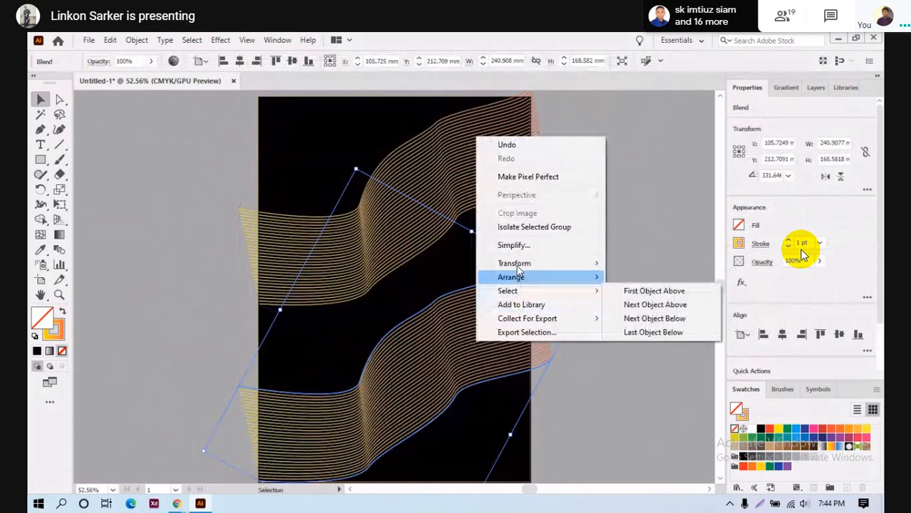
{"action": "mouse_move", "coordinate": [596, 266]}
{"action": "left_click", "coordinate": [634, 308]}
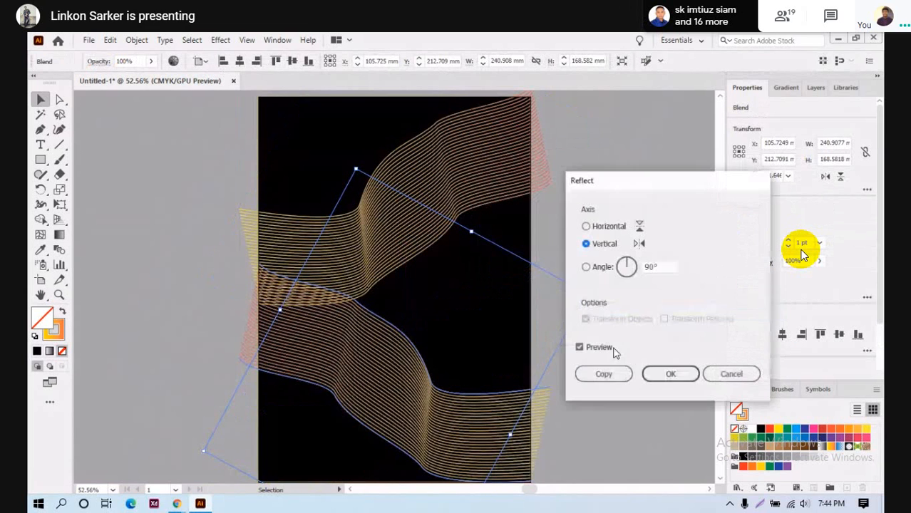
{"action": "left_click", "coordinate": [670, 375]}
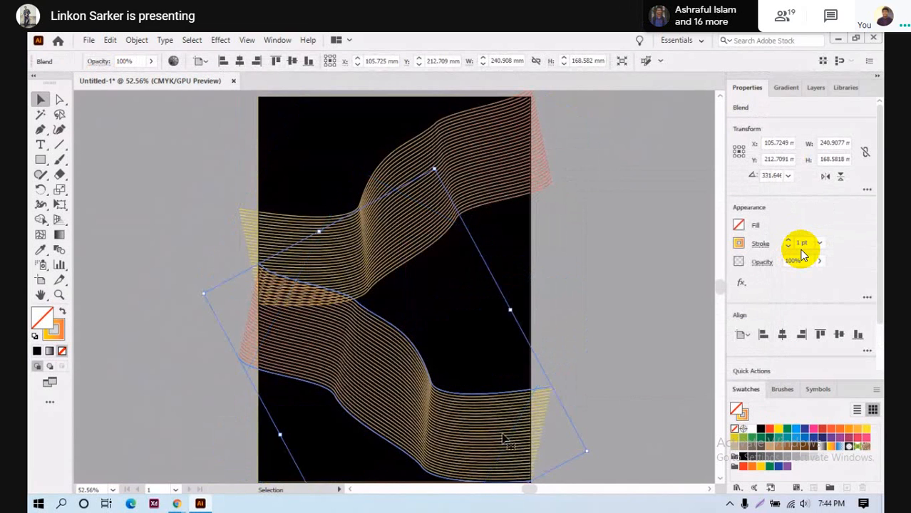
{"action": "scroll", "coordinate": [437, 411], "scroll_direction": "down", "scroll_amount": 3}
{"action": "left_click_drag", "start_coordinate": [385, 288], "coordinate": [380, 325]}
{"action": "scroll", "coordinate": [555, 331], "scroll_direction": "up", "scroll_amount": 8}
{"action": "scroll", "coordinate": [473, 327], "scroll_direction": "down", "scroll_amount": 7}
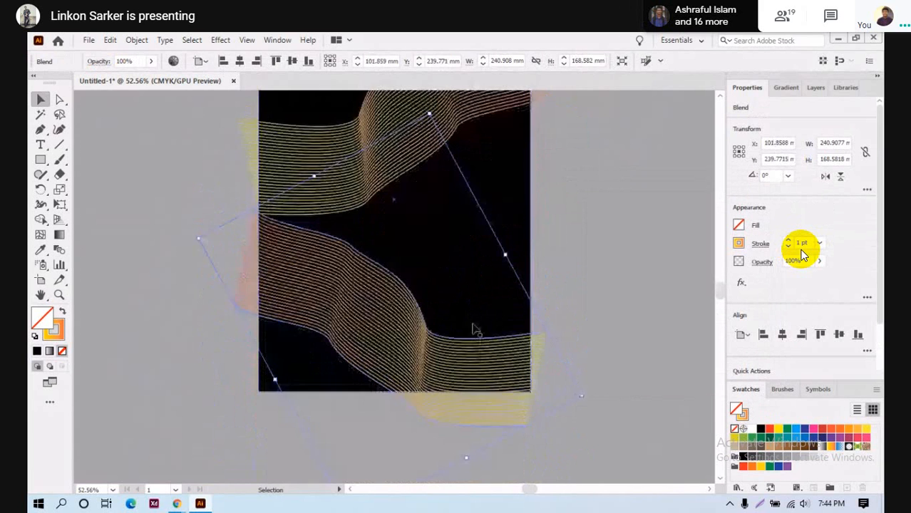
{"action": "left_click", "coordinate": [544, 243]}
{"action": "scroll", "coordinate": [541, 243], "scroll_direction": "up", "scroll_amount": 3}
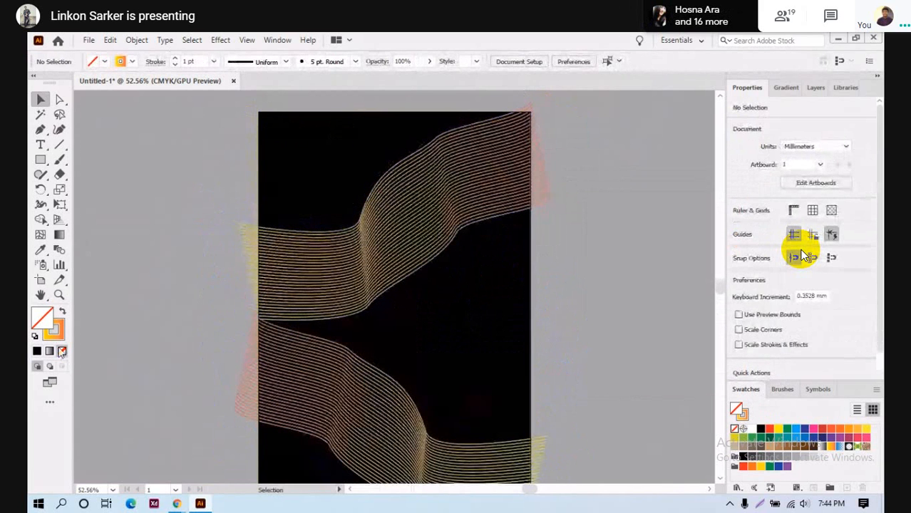
- Draw a small circle near the top-left with no stroke and an orange gradient fill
{"action": "left_click_drag", "start_coordinate": [41, 161], "coordinate": [100, 188]}
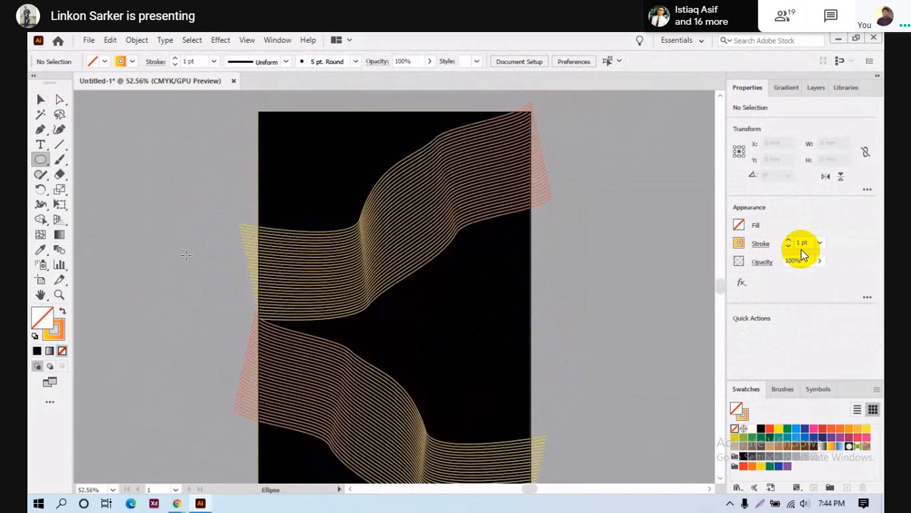
{"action": "left_click", "coordinate": [119, 63]}
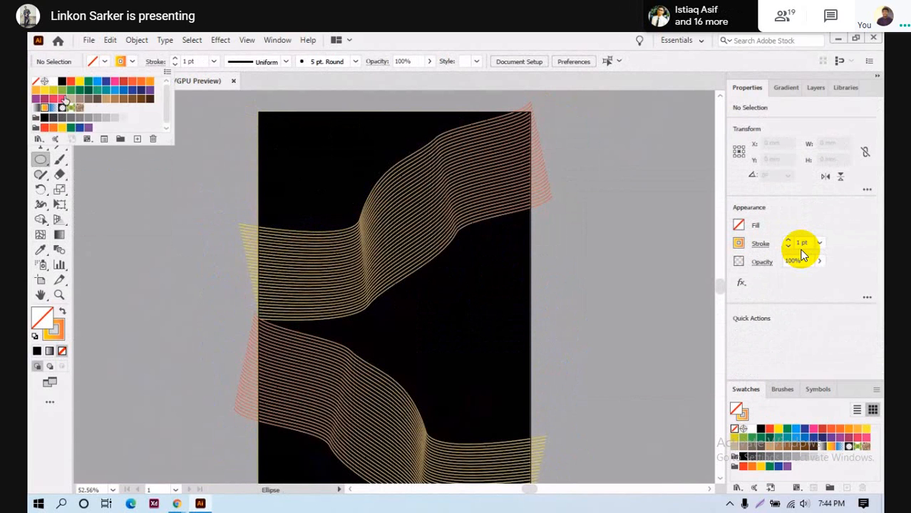
{"action": "left_click", "coordinate": [37, 83]}
{"action": "left_click", "coordinate": [91, 63]}
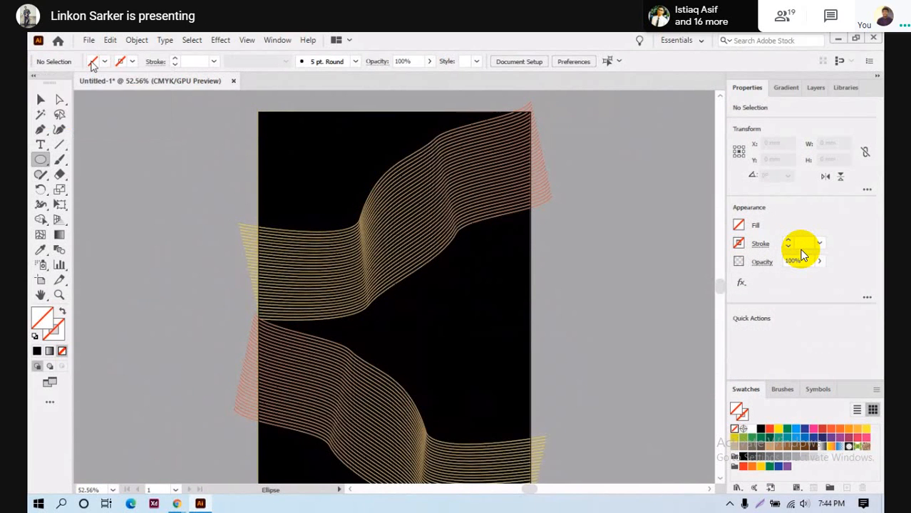
{"action": "left_click", "coordinate": [91, 62]}
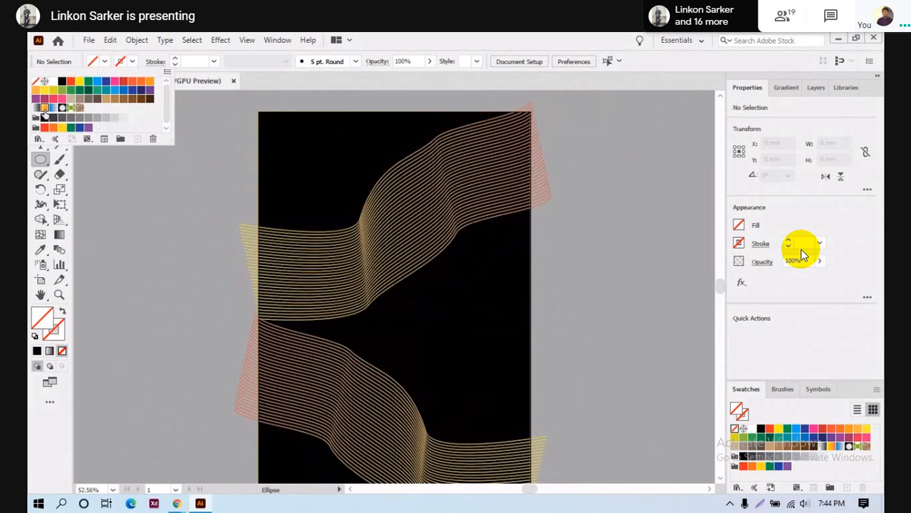
{"action": "left_click", "coordinate": [44, 106]}
{"action": "left_click", "coordinate": [104, 63]}
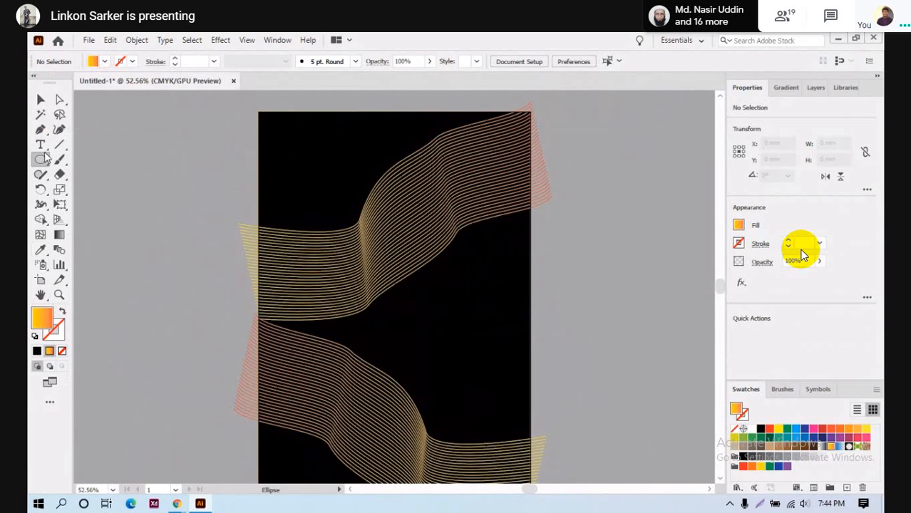
{"action": "left_click_drag", "start_coordinate": [284, 142], "coordinate": [313, 168]}
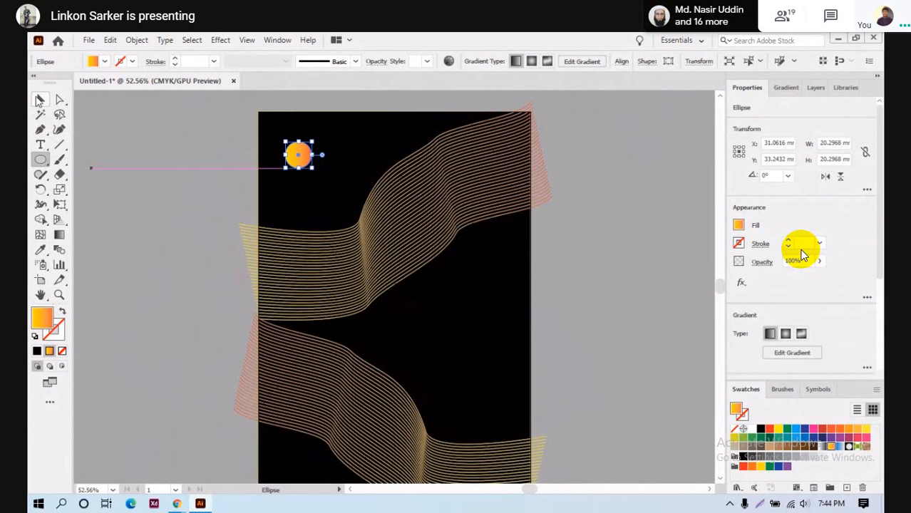
- Copy the orange circle to the lower right, lower left, top middle, and beside the lower-right one
{"action": "left_click", "coordinate": [39, 101]}
{"action": "left_click", "coordinate": [361, 173]}
{"action": "left_click_drag", "start_coordinate": [308, 163], "coordinate": [488, 329]}
{"action": "scroll", "coordinate": [492, 204], "scroll_direction": "down", "scroll_amount": 3}
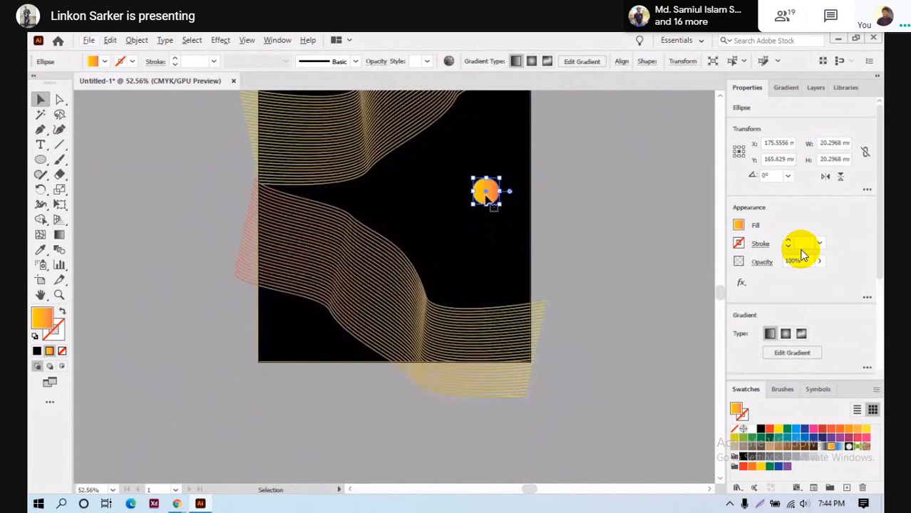
{"action": "left_click_drag", "start_coordinate": [487, 195], "coordinate": [300, 333]}
{"action": "scroll", "coordinate": [386, 306], "scroll_direction": "up", "scroll_amount": 4}
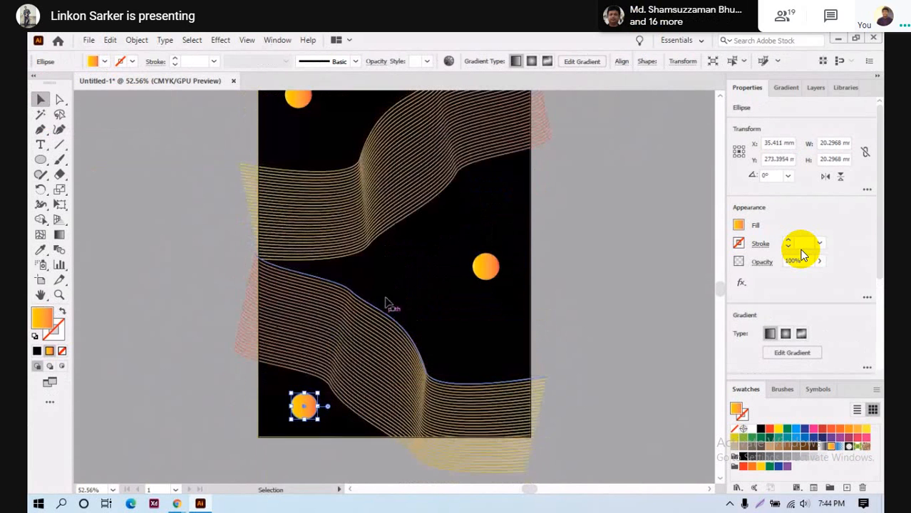
{"action": "left_click_drag", "start_coordinate": [485, 356], "coordinate": [394, 171]}
{"action": "left_click", "coordinate": [564, 327]}
{"action": "scroll", "coordinate": [564, 327], "scroll_direction": "down", "scroll_amount": 1}
{"action": "left_click", "coordinate": [486, 296]}
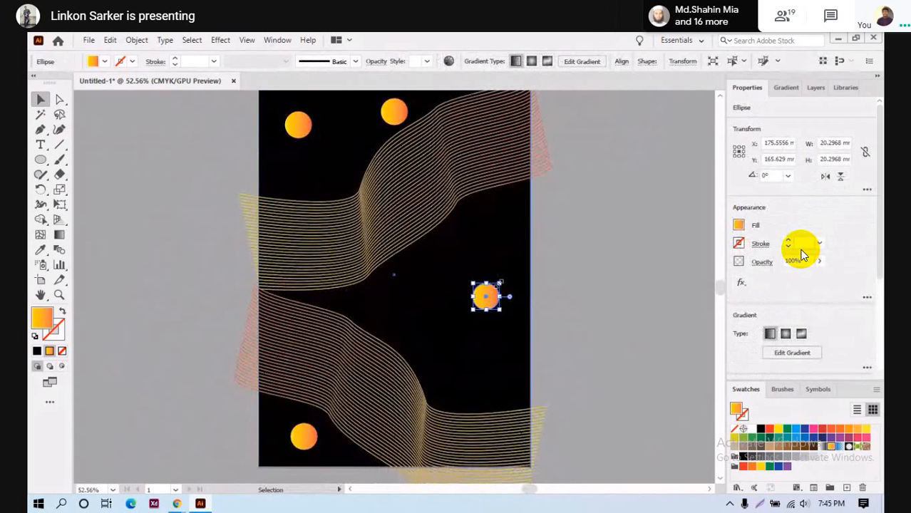
{"action": "left_click_drag", "start_coordinate": [488, 301], "coordinate": [485, 225]}
- Add two more small orange circle copies and move another circle up and to the left
{"action": "left_click", "coordinate": [440, 317]}
{"action": "left_click", "coordinate": [408, 302]}
{"action": "left_click_drag", "start_coordinate": [451, 261], "coordinate": [459, 351]}
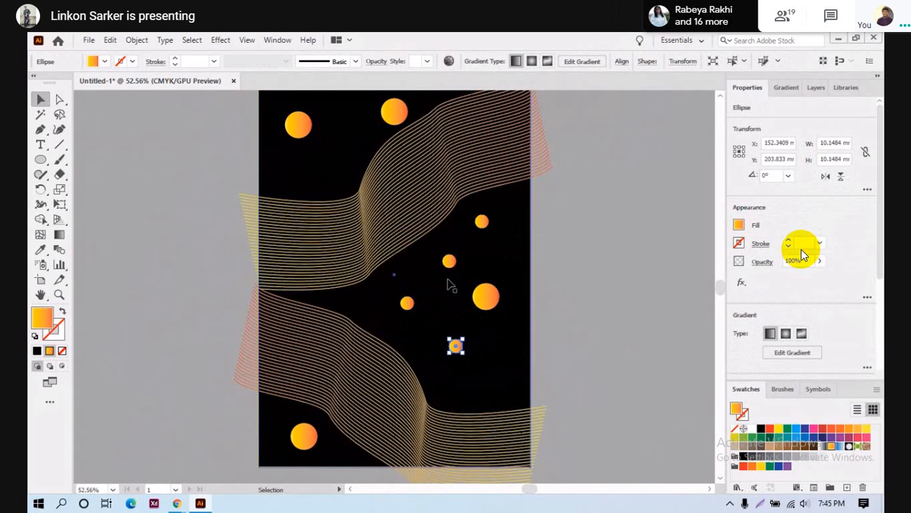
{"action": "left_click_drag", "start_coordinate": [450, 263], "coordinate": [325, 161]}
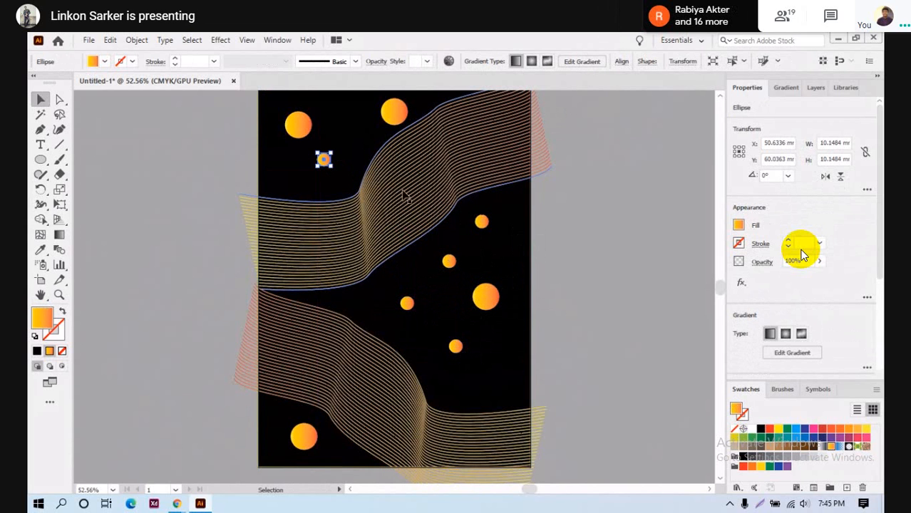
{"action": "scroll", "coordinate": [378, 234], "scroll_direction": "up", "scroll_amount": 1}
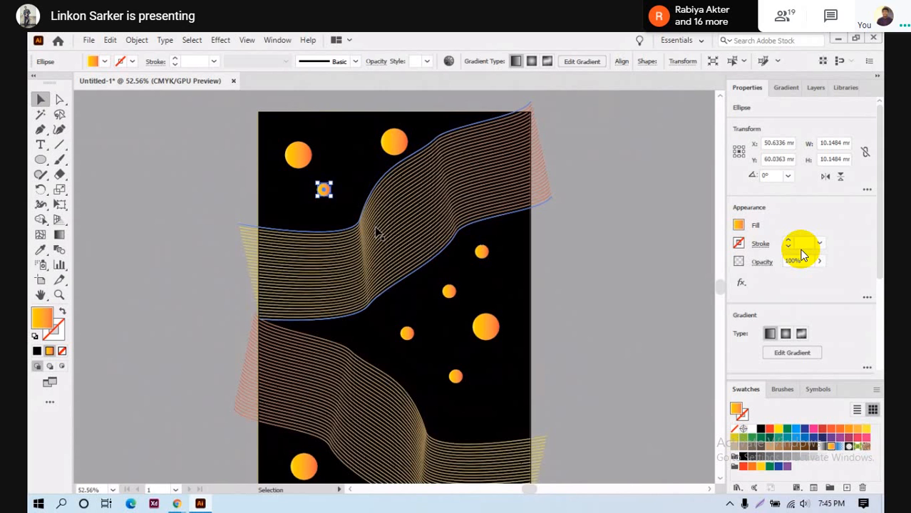
{"action": "scroll", "coordinate": [505, 155], "scroll_direction": "down", "scroll_amount": 4}
{"action": "scroll", "coordinate": [630, 308], "scroll_direction": "up", "scroll_amount": 1}
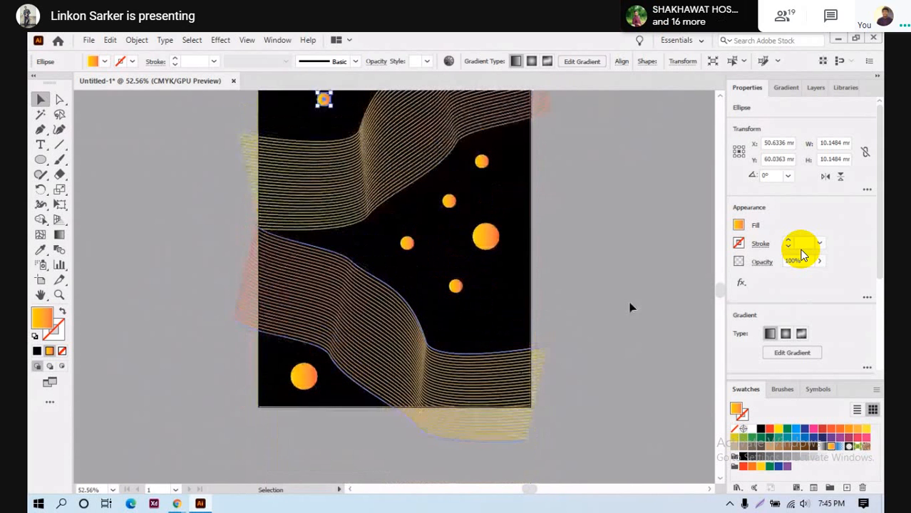
{"action": "scroll", "coordinate": [410, 263], "scroll_direction": "up", "scroll_amount": 2}
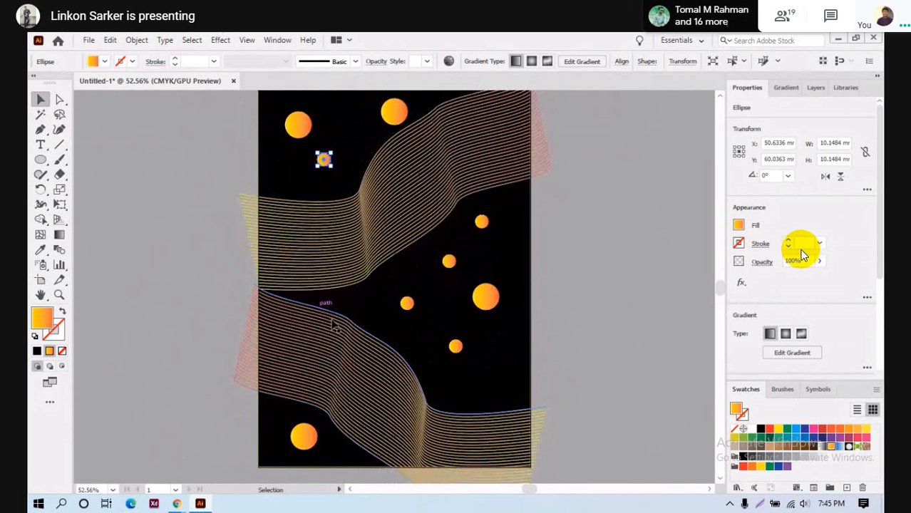
{"action": "scroll", "coordinate": [336, 347], "scroll_direction": "down", "scroll_amount": 2}
{"action": "scroll", "coordinate": [387, 277], "scroll_direction": "up", "scroll_amount": 4}
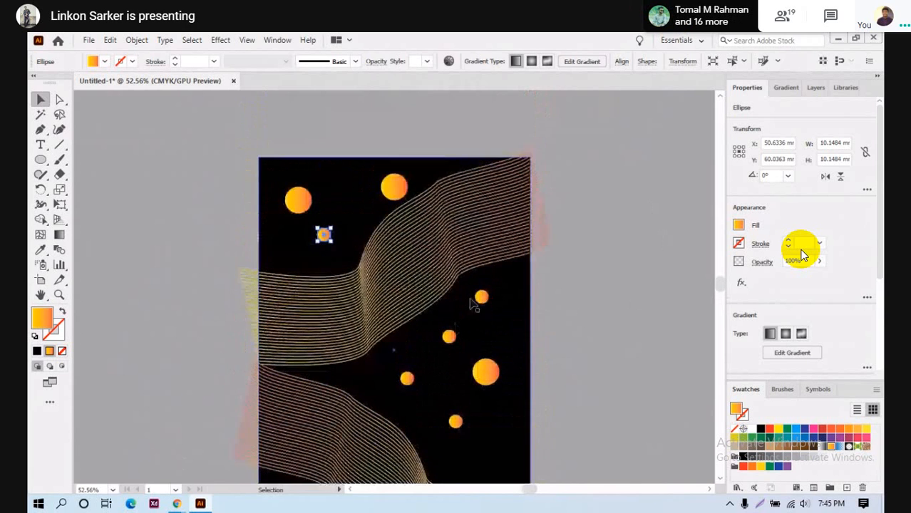
{"action": "scroll", "coordinate": [449, 340], "scroll_direction": "up", "scroll_amount": 3}
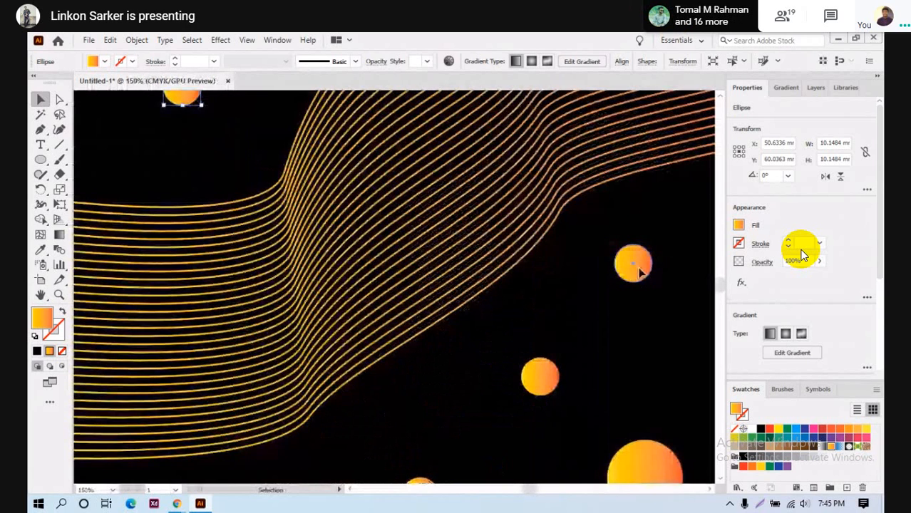
{"action": "left_click_drag", "start_coordinate": [639, 271], "coordinate": [439, 138]}
{"action": "scroll", "coordinate": [399, 235], "scroll_direction": "up", "scroll_amount": 3}
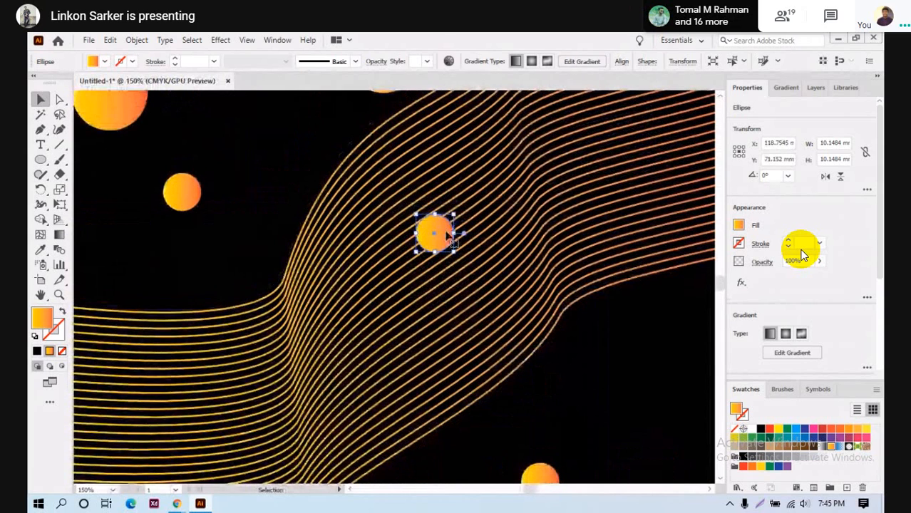
- Fit the whole artboard in view and inspect the small orange circle's points
{"action": "left_click", "coordinate": [349, 262]}
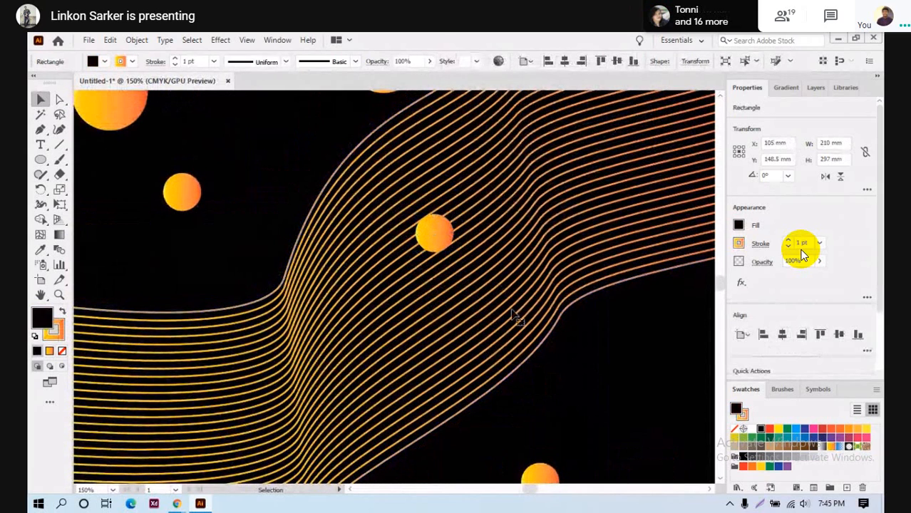
{"action": "key", "text": "ctrl+0"}
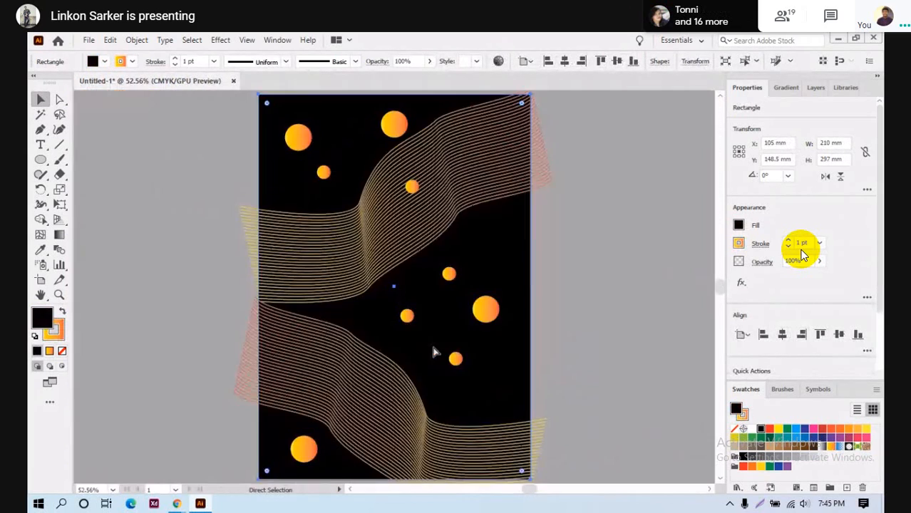
{"action": "scroll", "coordinate": [422, 232], "scroll_direction": "up", "scroll_amount": 3}
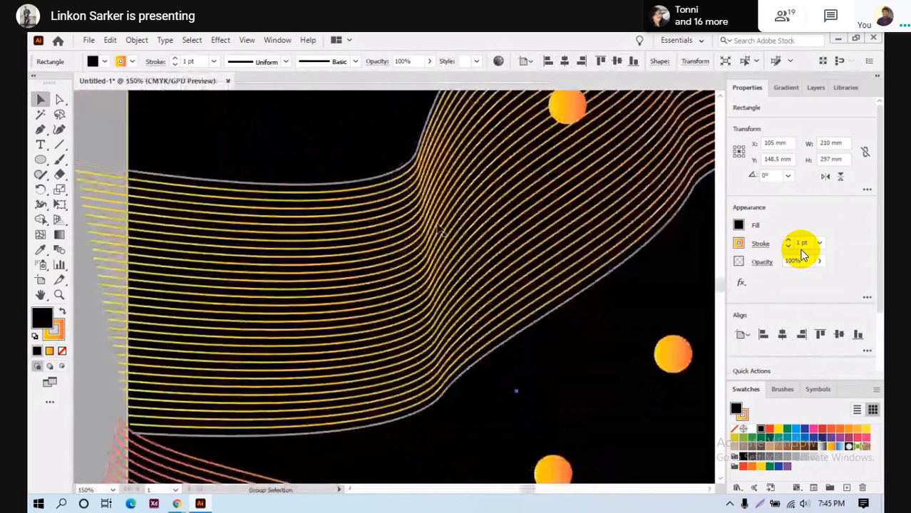
{"action": "scroll", "coordinate": [424, 231], "scroll_direction": "up", "scroll_amount": 1}
{"action": "left_click", "coordinate": [567, 212]}
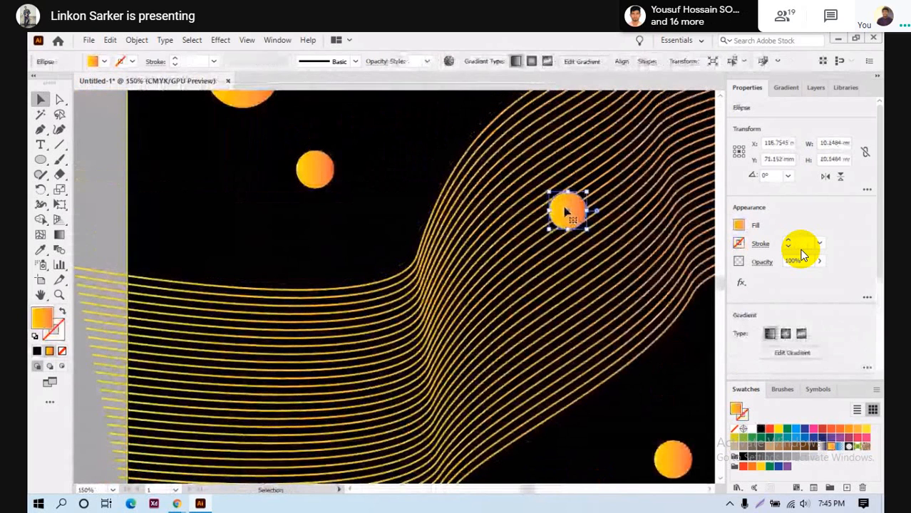
{"action": "key", "text": "a"}
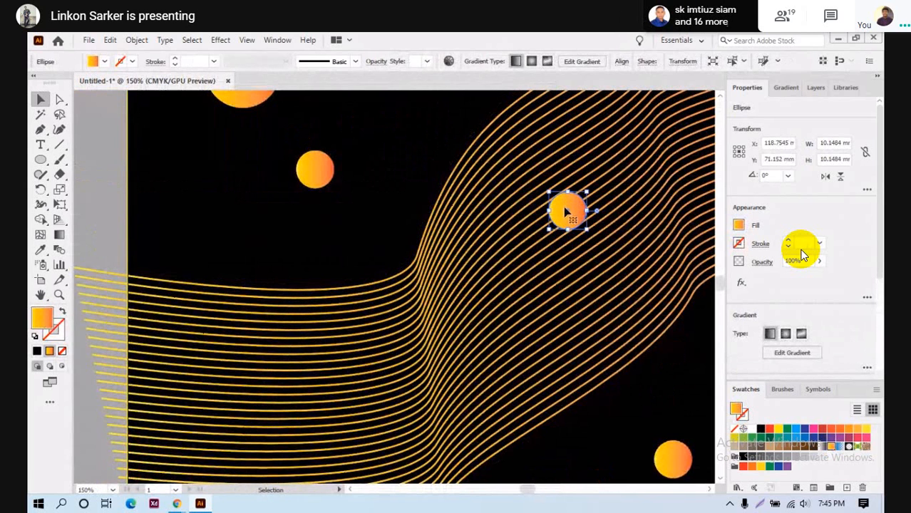
{"action": "key", "text": "v"}
- Arrange the line blend with Bring to Front so its stripes cross the circles
{"action": "left_click", "coordinate": [604, 305]}
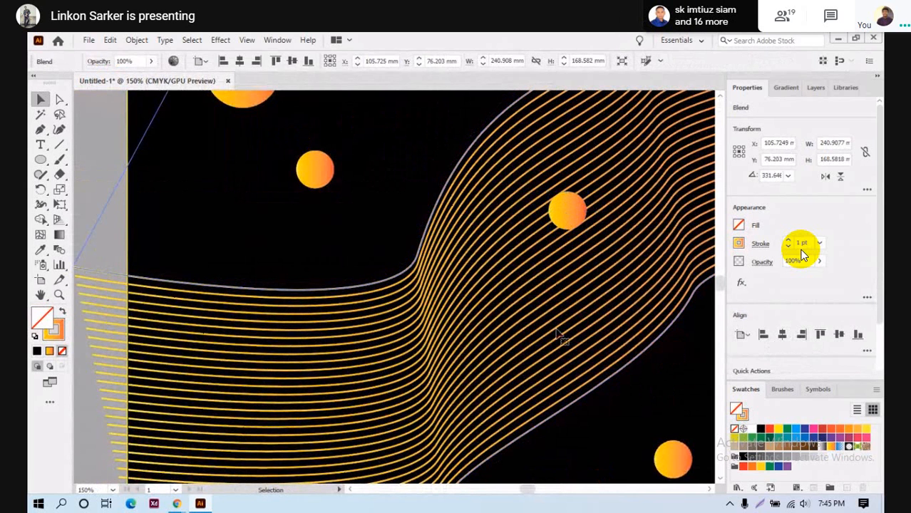
{"action": "scroll", "coordinate": [563, 334], "scroll_direction": "down", "scroll_amount": 4}
{"action": "right_click", "coordinate": [589, 290]}
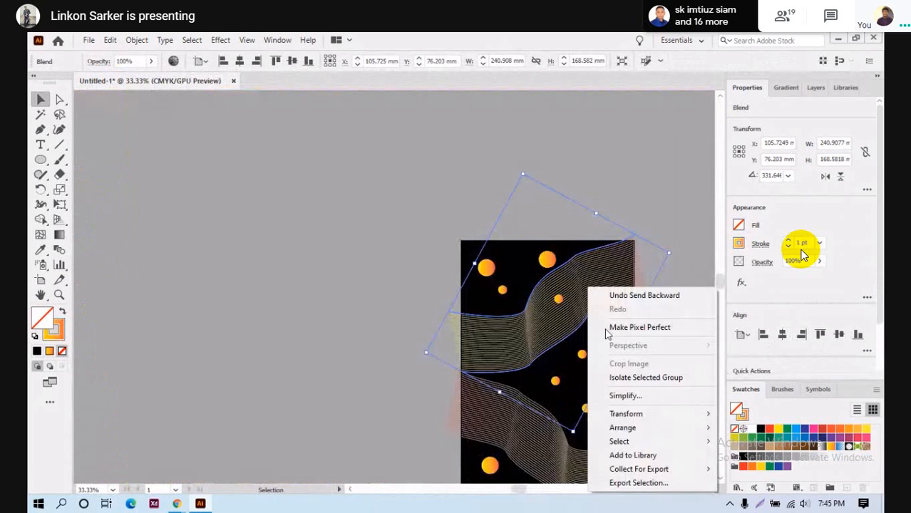
{"action": "mouse_move", "coordinate": [666, 425]}
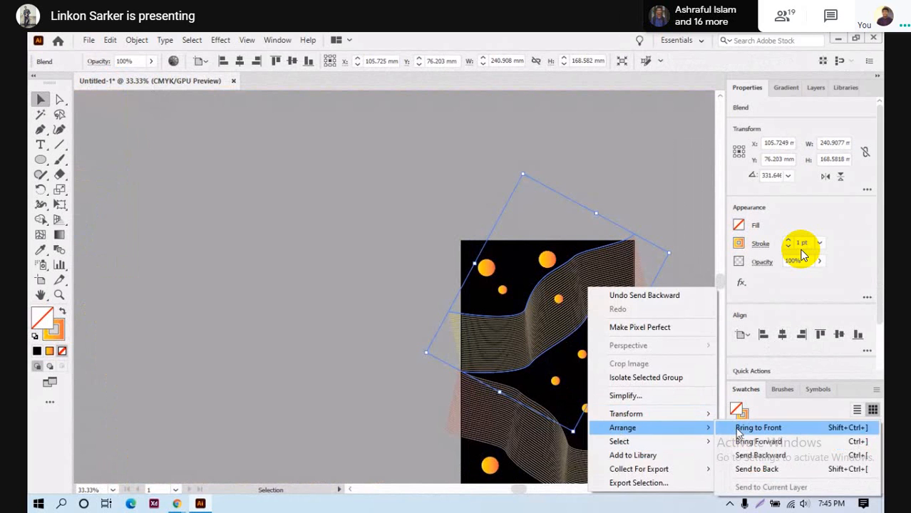
{"action": "left_click", "coordinate": [759, 428]}
{"action": "left_click", "coordinate": [606, 328]}
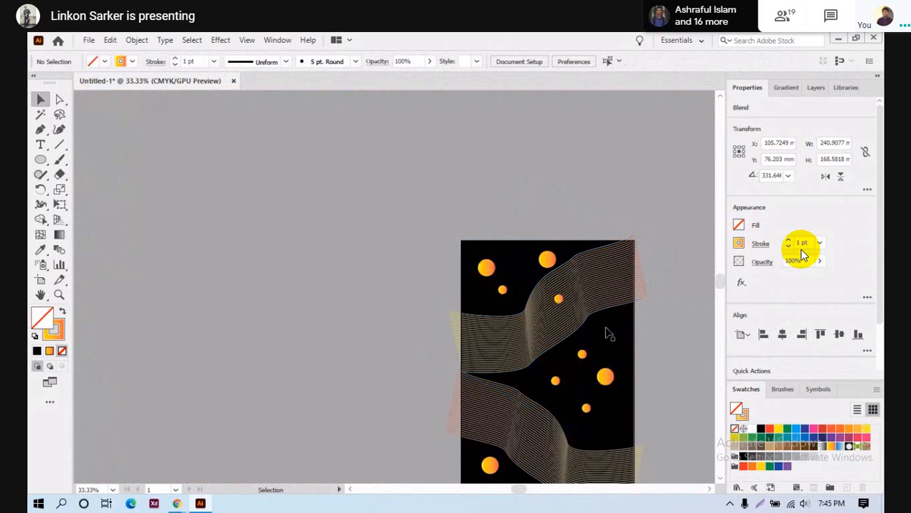
{"action": "left_click", "coordinate": [576, 310]}
{"action": "scroll", "coordinate": [563, 308], "scroll_direction": "up", "scroll_amount": 6}
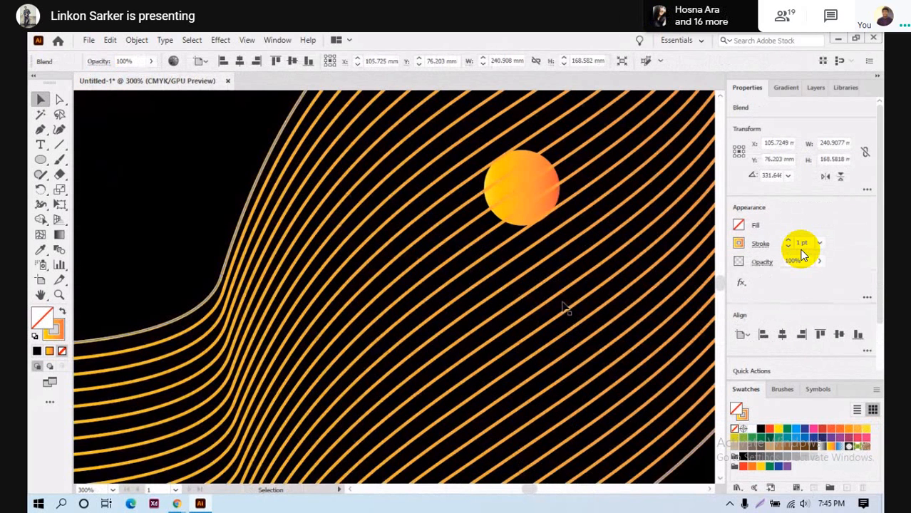
{"action": "scroll", "coordinate": [524, 269], "scroll_direction": "up", "scroll_amount": 5}
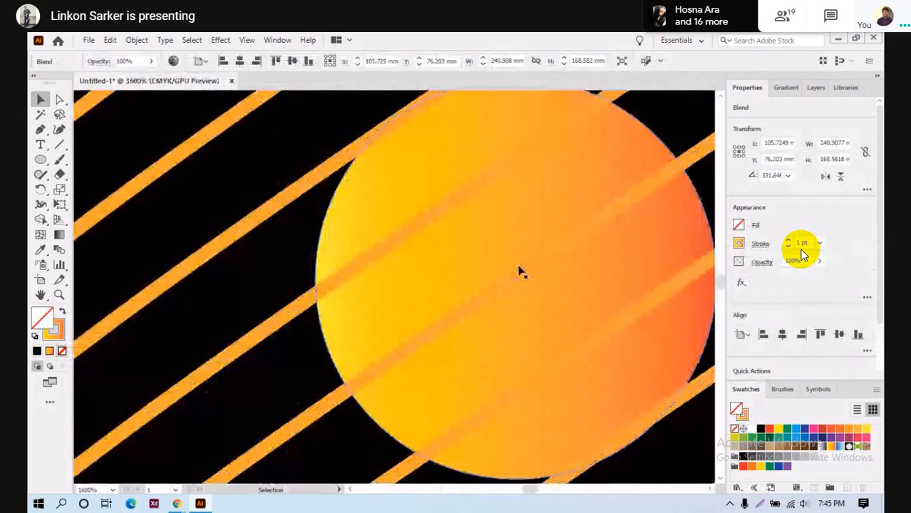
{"action": "scroll", "coordinate": [497, 230], "scroll_direction": "down", "scroll_amount": 2}
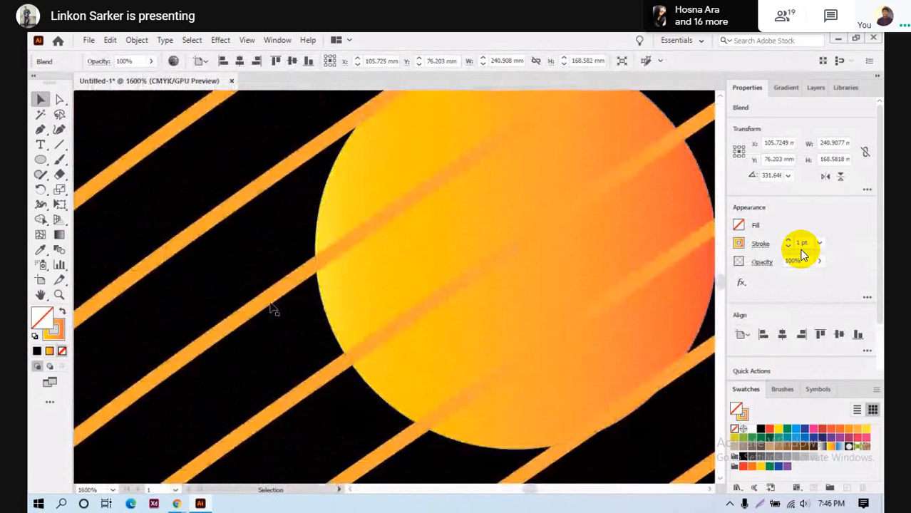
- Zoom to 100%, select the large orange circle at the top, and browse the Window menu
{"action": "left_click", "coordinate": [315, 262]}
{"action": "key", "text": "ctrl+1"}
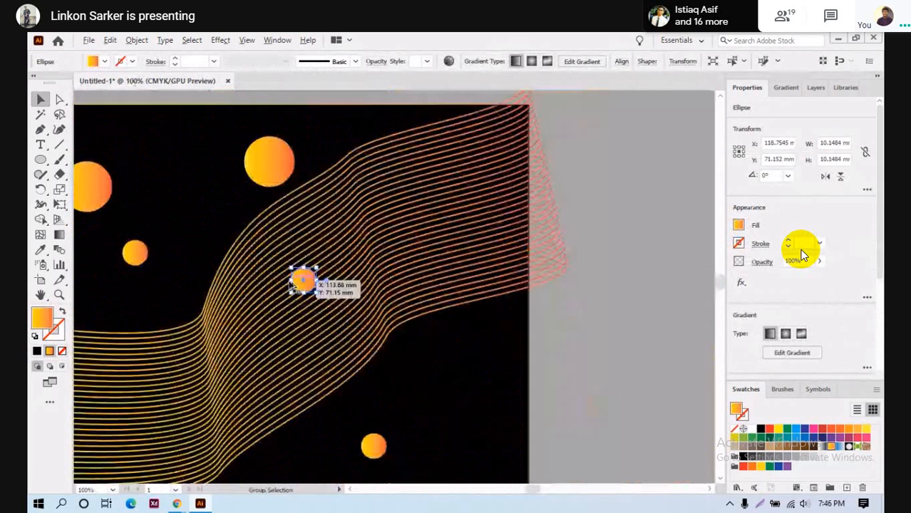
{"action": "left_click", "coordinate": [430, 354]}
{"action": "scroll", "coordinate": [408, 365], "scroll_direction": "up", "scroll_amount": 1}
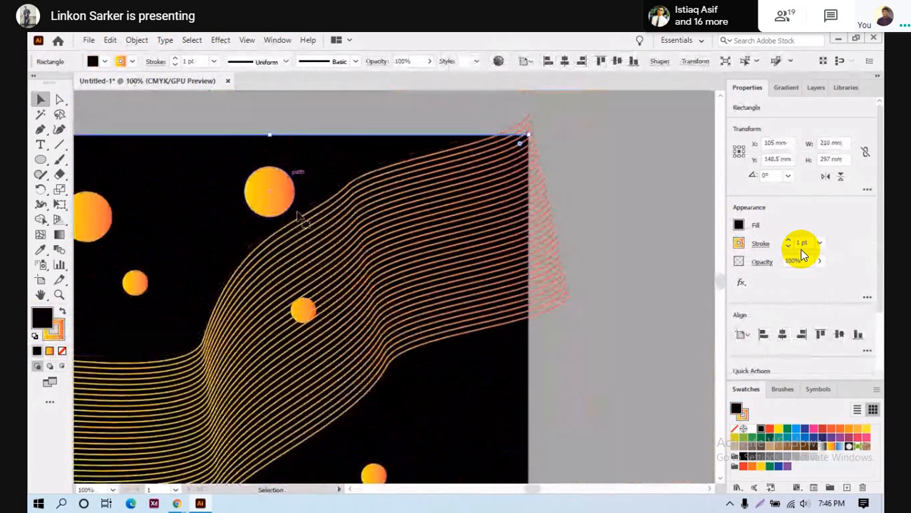
{"action": "left_click", "coordinate": [263, 193]}
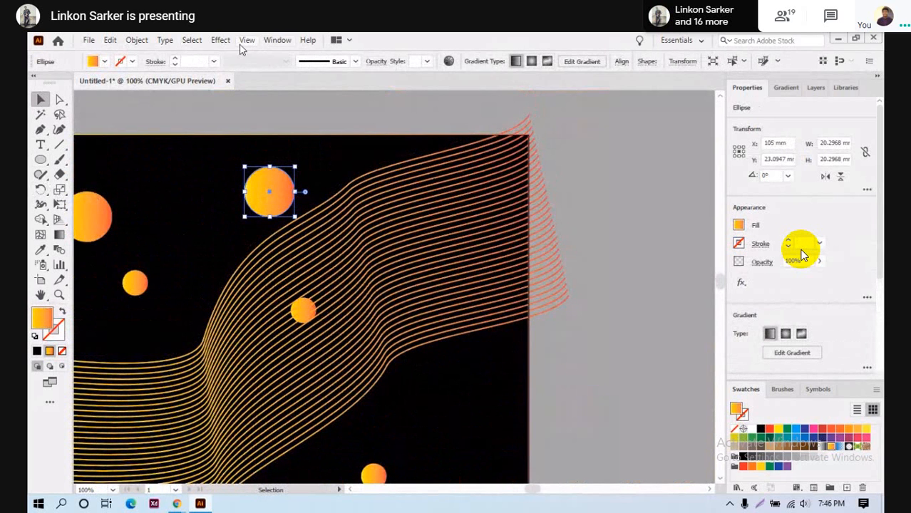
{"action": "left_click", "coordinate": [278, 41]}
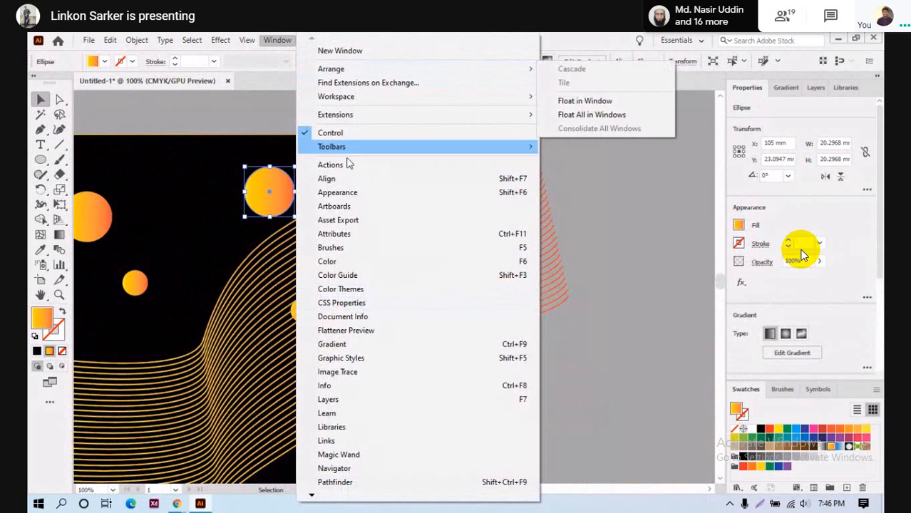
{"action": "mouse_move", "coordinate": [319, 496]}
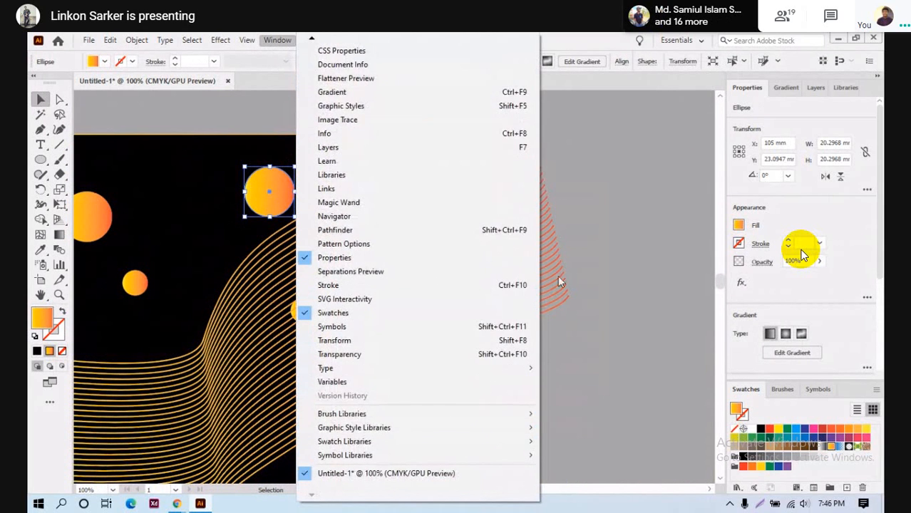
{"action": "left_click", "coordinate": [637, 175]}
{"action": "left_click", "coordinate": [636, 175]}
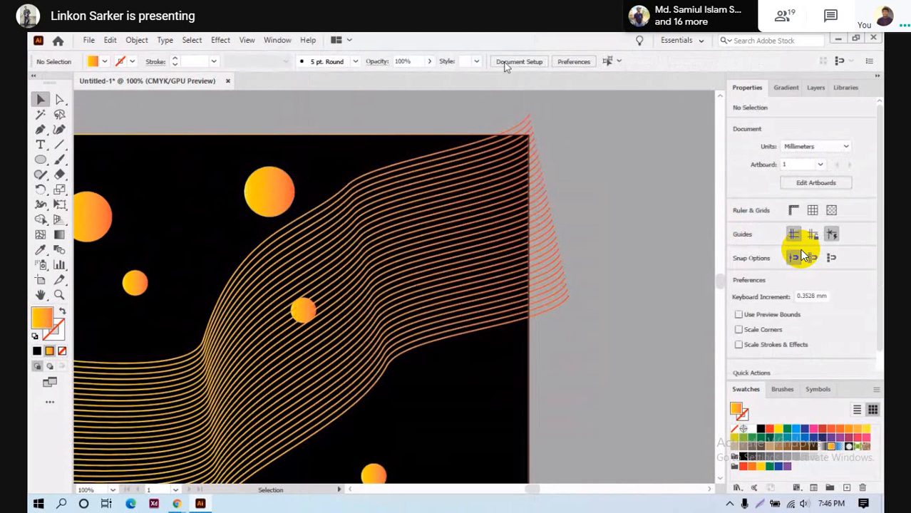
{"action": "left_click", "coordinate": [284, 184]}
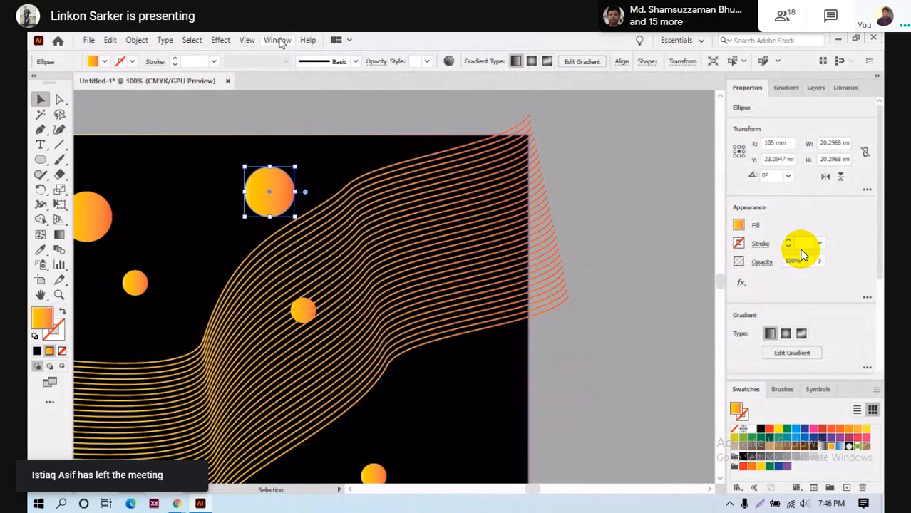
{"action": "left_click", "coordinate": [278, 41]}
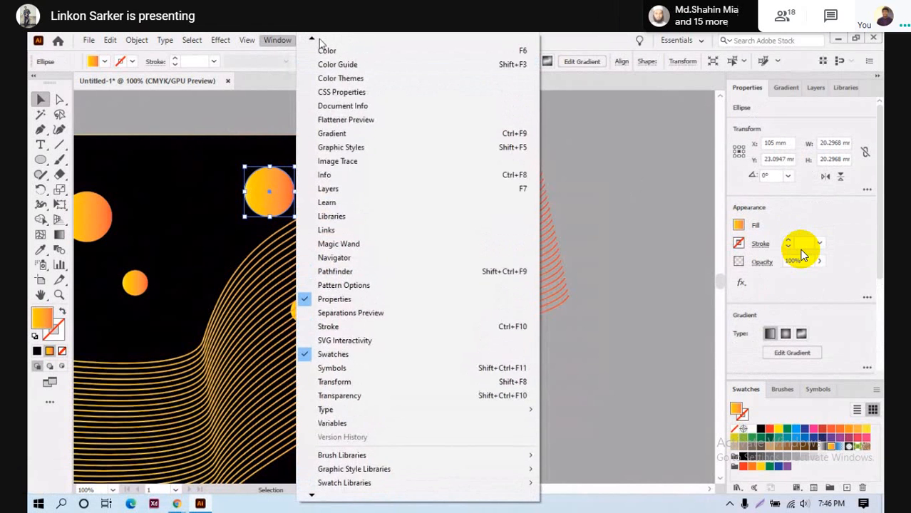
- Start an Effect > 3D > Revolve on the top circle and move its dialog aside
{"action": "left_click", "coordinate": [221, 40]}
{"action": "left_click", "coordinate": [222, 40]}
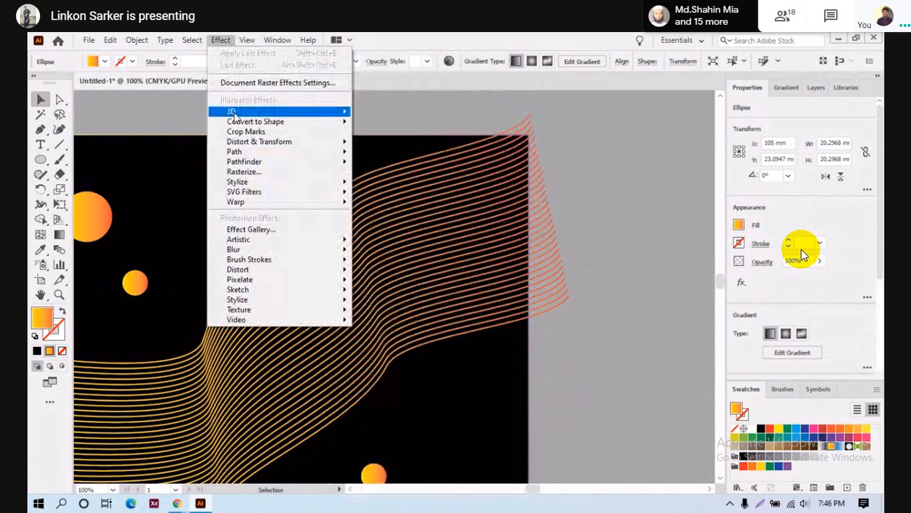
{"action": "mouse_move", "coordinate": [322, 114]}
{"action": "left_click", "coordinate": [385, 127]}
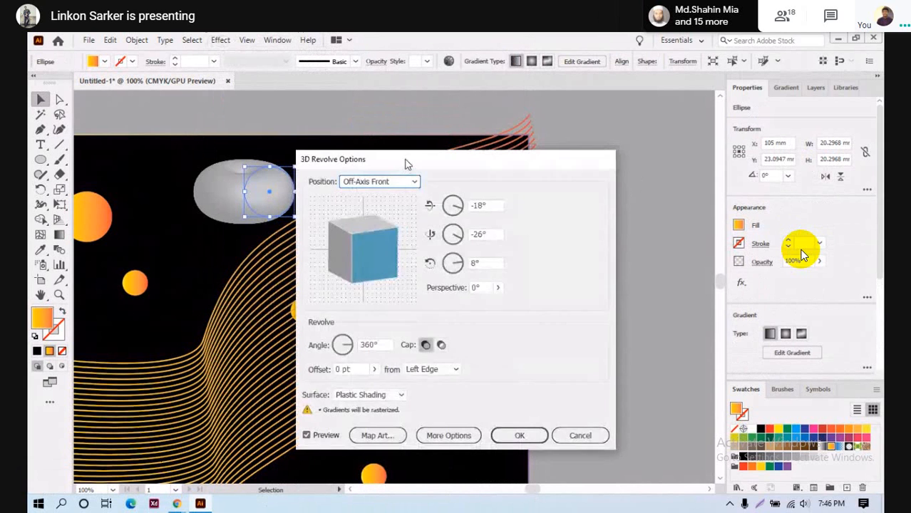
{"action": "left_click_drag", "start_coordinate": [405, 164], "coordinate": [574, 171]}
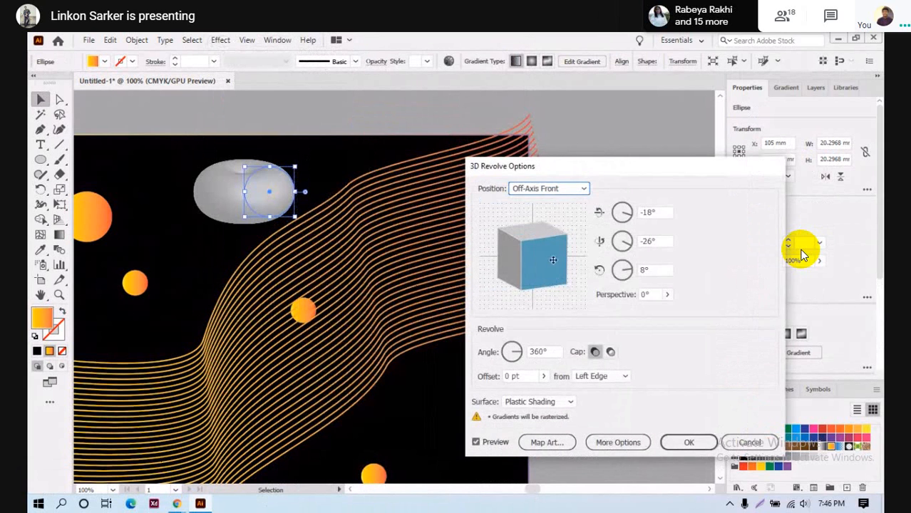
- Rotate the revolve to a custom angle, keep the cap solid, and apply the 360° sphere
{"action": "left_click_drag", "start_coordinate": [540, 258], "coordinate": [518, 254]}
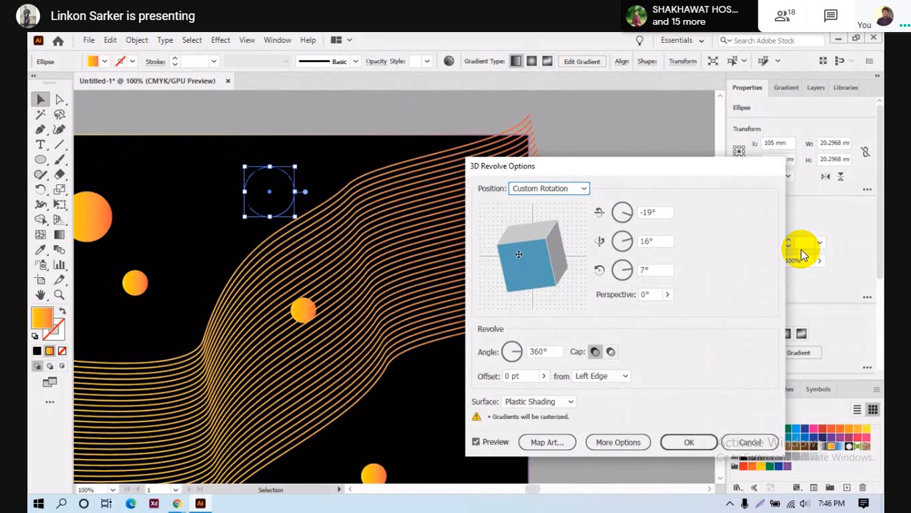
{"action": "left_click", "coordinate": [549, 189]}
{"action": "left_click", "coordinate": [549, 325]}
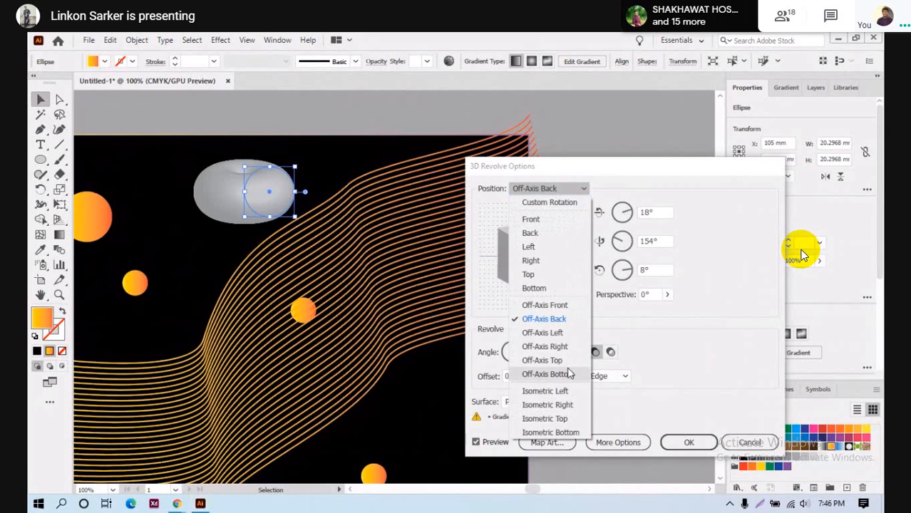
{"action": "left_click", "coordinate": [546, 360]}
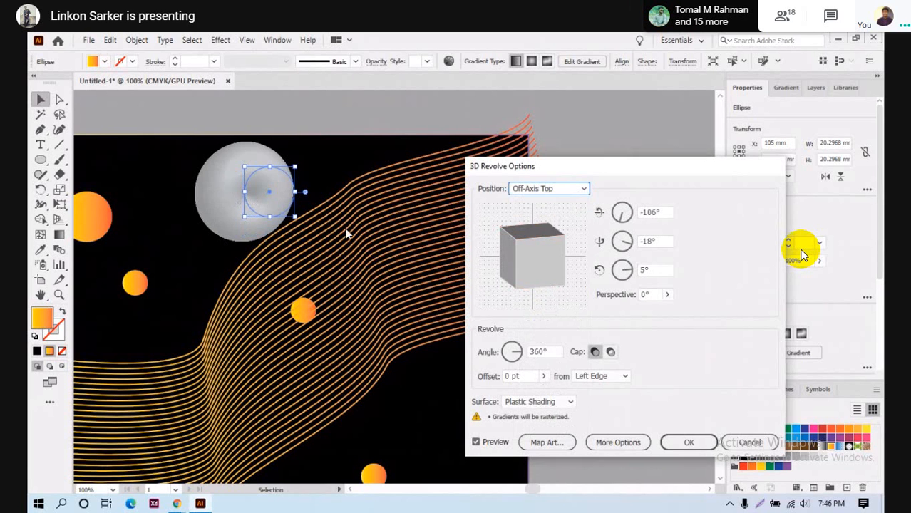
{"action": "left_click_drag", "start_coordinate": [529, 250], "coordinate": [518, 261]}
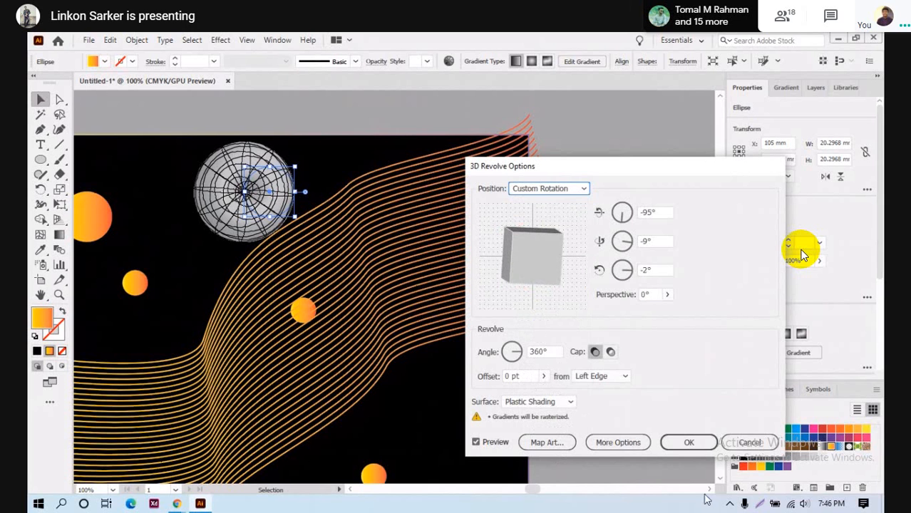
{"action": "left_click", "coordinate": [611, 355]}
{"action": "left_click", "coordinate": [595, 353]}
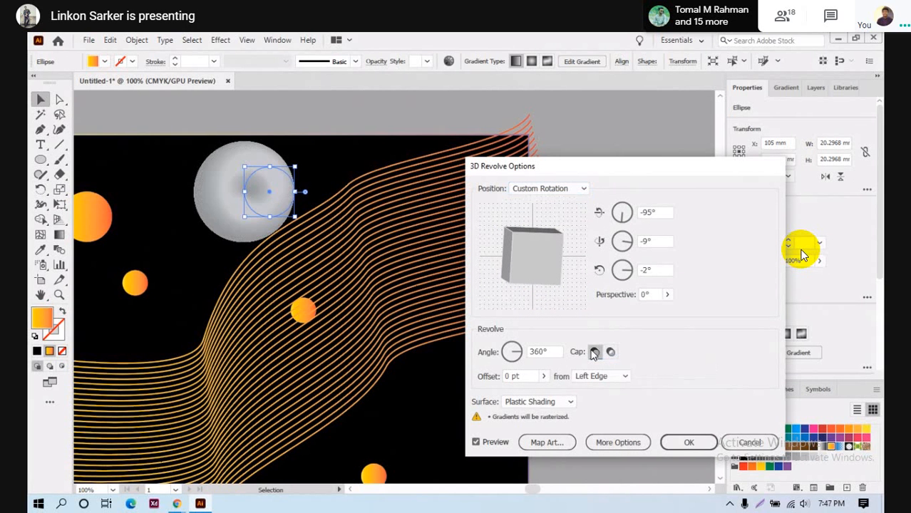
{"action": "left_click", "coordinate": [688, 449]}
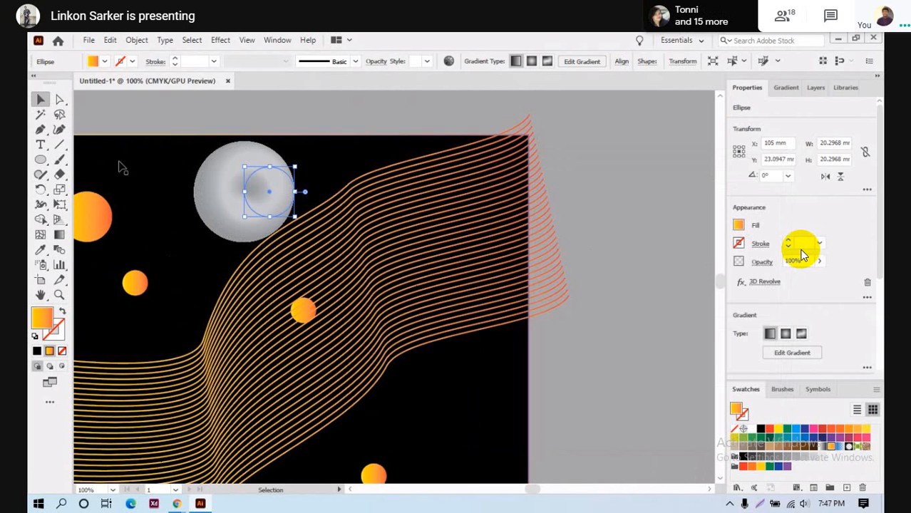
- Change the sphere's ellipse fill to a red-orange swatch
{"action": "left_click", "coordinate": [514, 114]}
{"action": "left_click", "coordinate": [251, 176]}
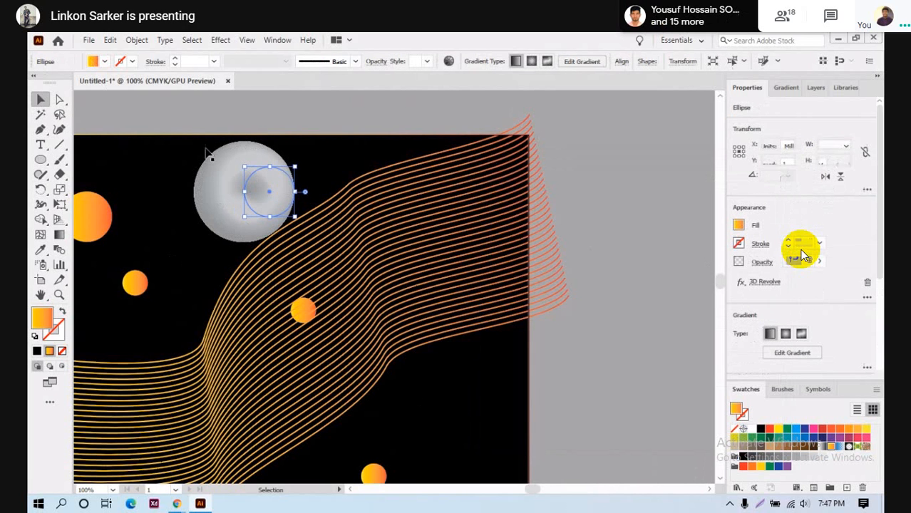
{"action": "left_click", "coordinate": [93, 62]}
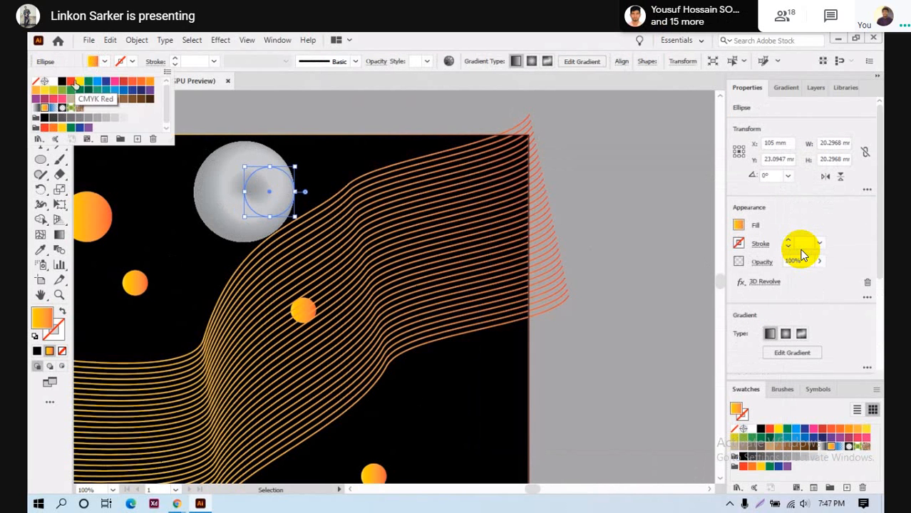
{"action": "left_click", "coordinate": [71, 82]}
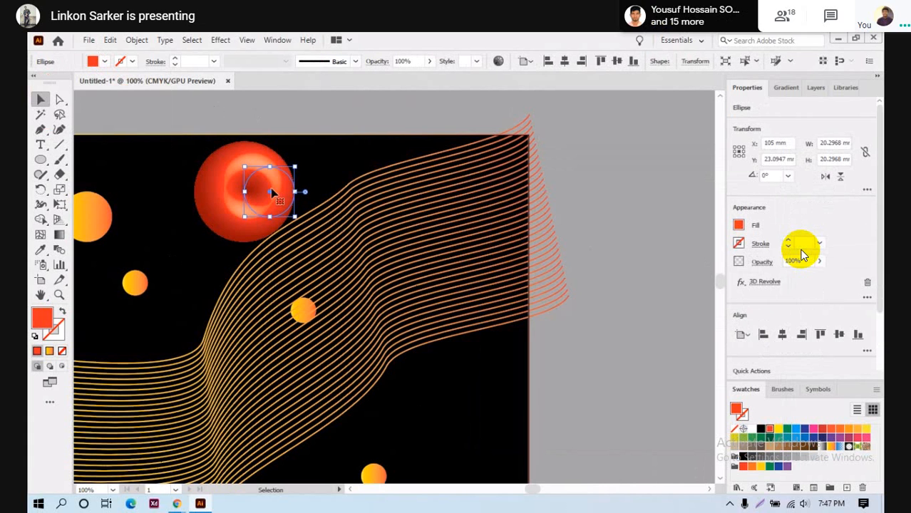
{"action": "left_click", "coordinate": [457, 127]}
- Shrink the red sphere to about 7.6 mm and scatter copies among the circles
{"action": "left_click", "coordinate": [263, 171]}
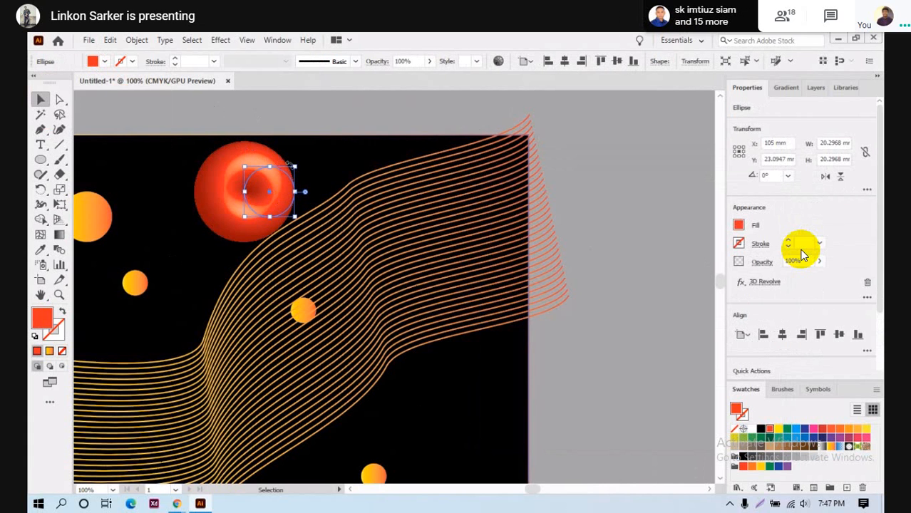
{"action": "left_click_drag", "start_coordinate": [294, 164], "coordinate": [409, 363]}
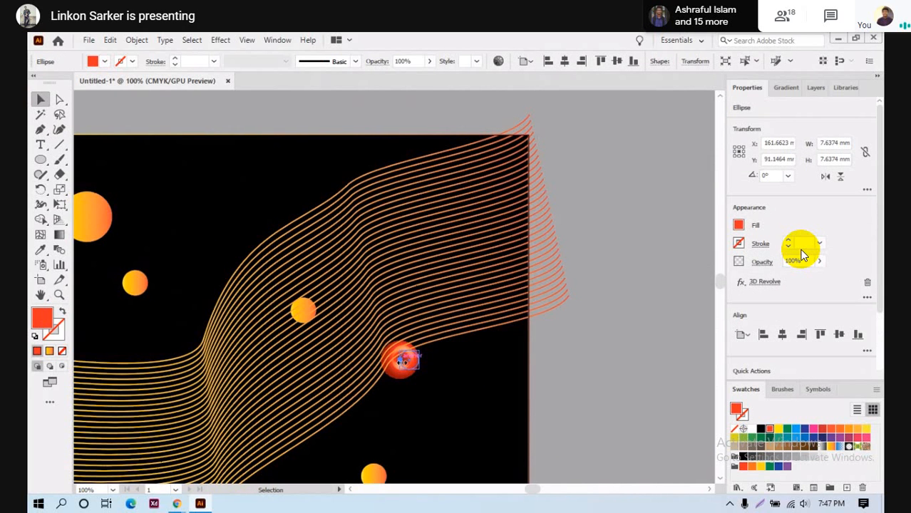
{"action": "left_click", "coordinate": [527, 397]}
{"action": "left_click", "coordinate": [410, 368]}
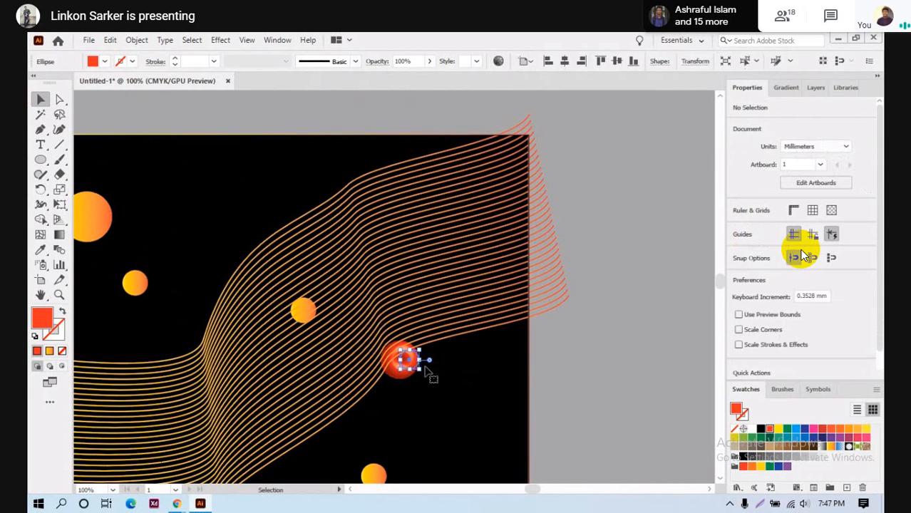
{"action": "left_click", "coordinate": [645, 369]}
{"action": "left_click_drag", "start_coordinate": [402, 361], "coordinate": [250, 180]}
{"action": "left_click", "coordinate": [601, 370]}
- Deselect the sphere and place an empty text point between the two wave bands
{"action": "left_click", "coordinate": [608, 307]}
{"action": "scroll", "coordinate": [531, 318], "scroll_direction": "down", "scroll_amount": 4}
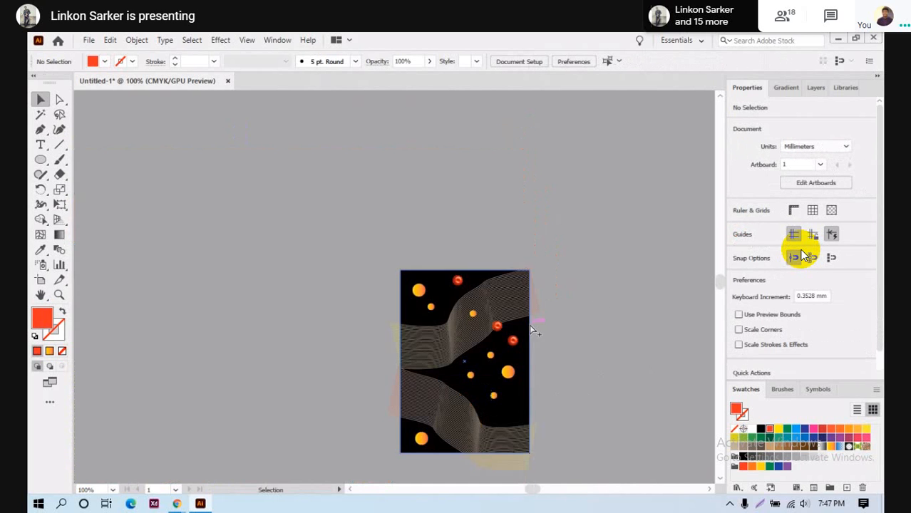
{"action": "scroll", "coordinate": [526, 333], "scroll_direction": "down", "scroll_amount": 2}
{"action": "scroll", "coordinate": [508, 318], "scroll_direction": "left", "scroll_amount": 1}
{"action": "scroll", "coordinate": [508, 317], "scroll_direction": "up", "scroll_amount": 4}
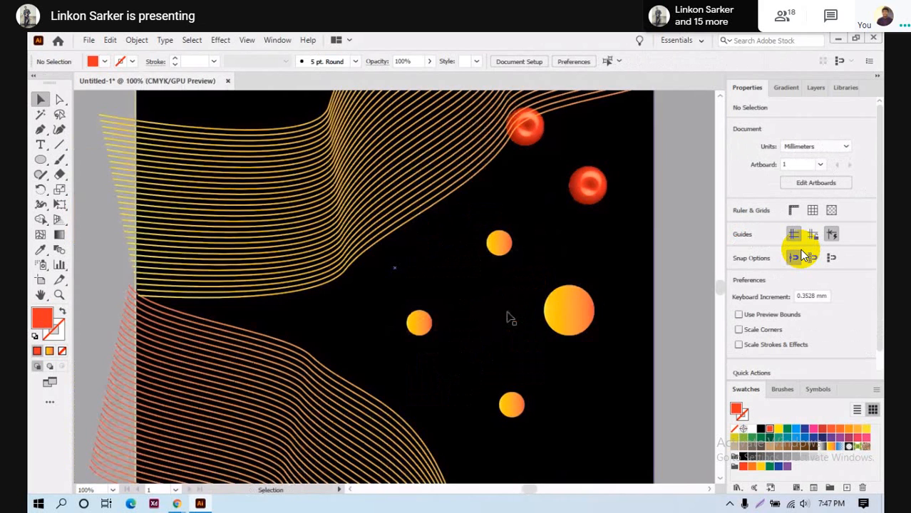
{"action": "scroll", "coordinate": [511, 318], "scroll_direction": "down", "scroll_amount": 3}
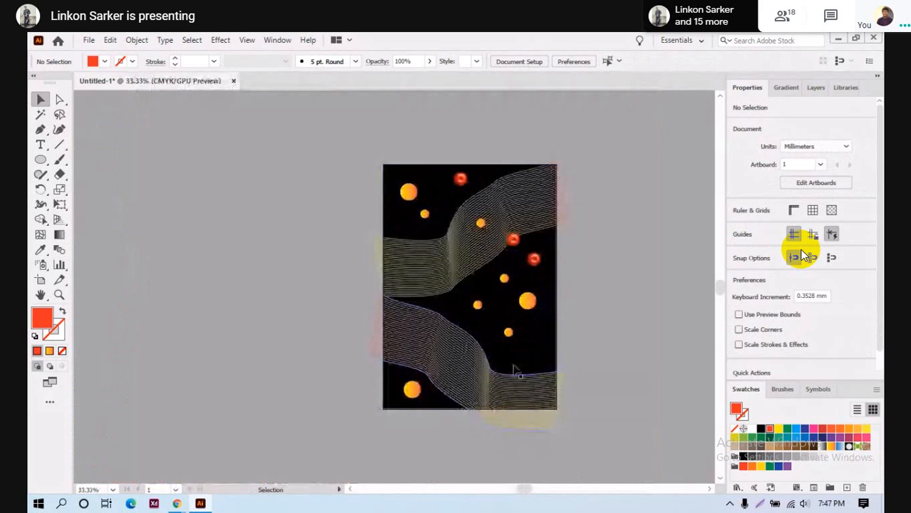
{"action": "scroll", "coordinate": [490, 330], "scroll_direction": "up", "scroll_amount": 1}
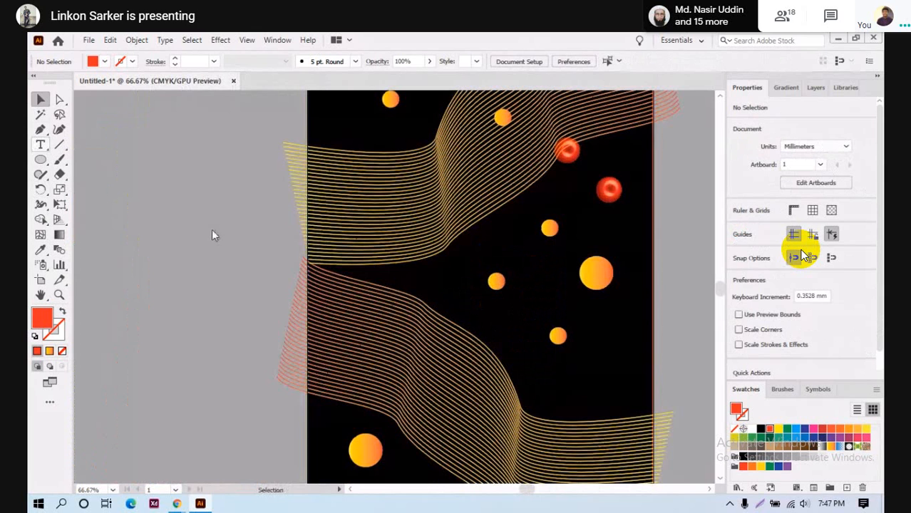
{"action": "left_click", "coordinate": [41, 146]}
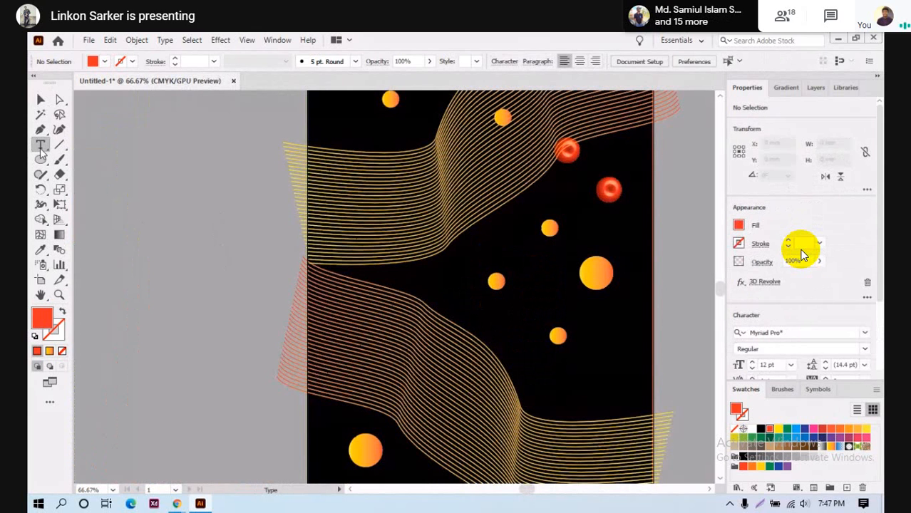
{"action": "left_click", "coordinate": [446, 274]}
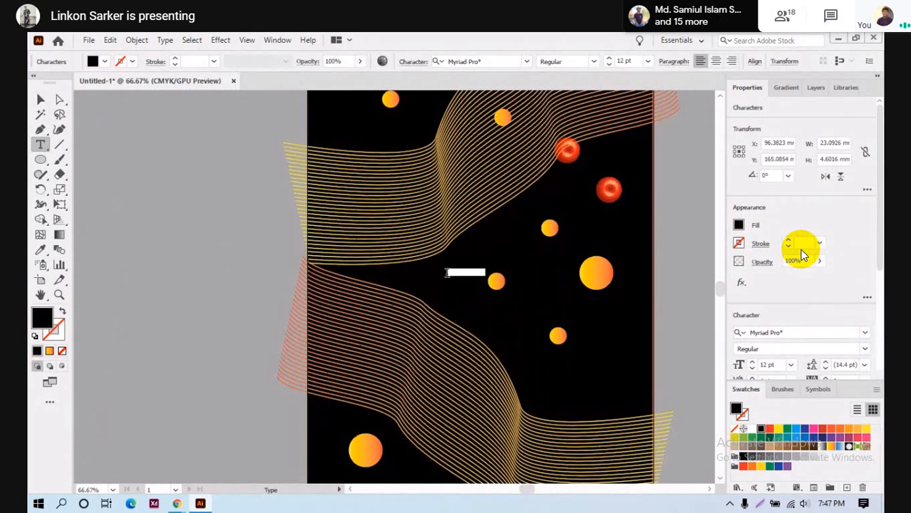
{"action": "key", "text": "BackSpace"}
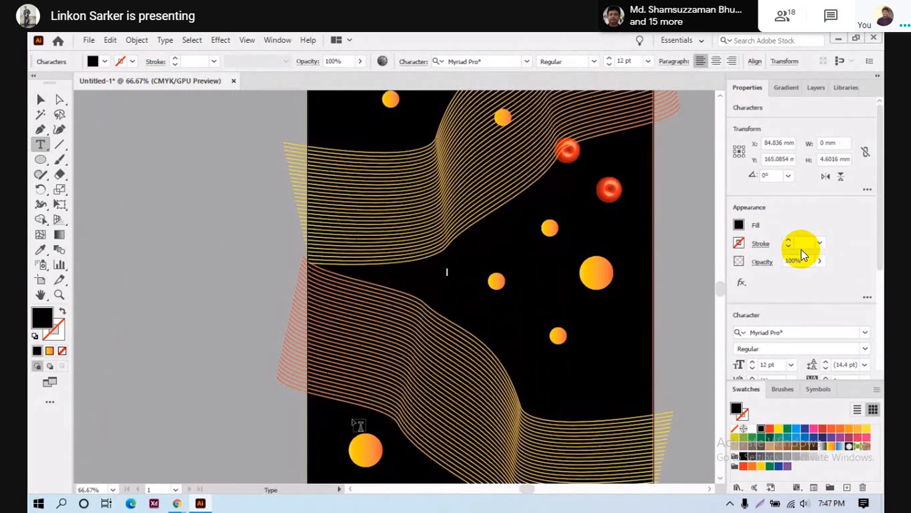
- Delete the empty text and all wave, circle and sphere artwork, then fit the artboard
{"action": "left_click", "coordinate": [40, 101]}
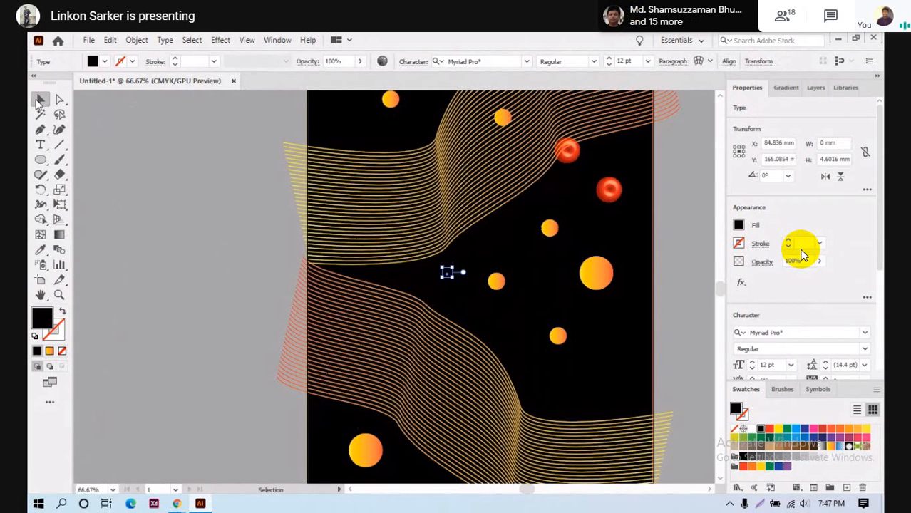
{"action": "key", "text": "Delete"}
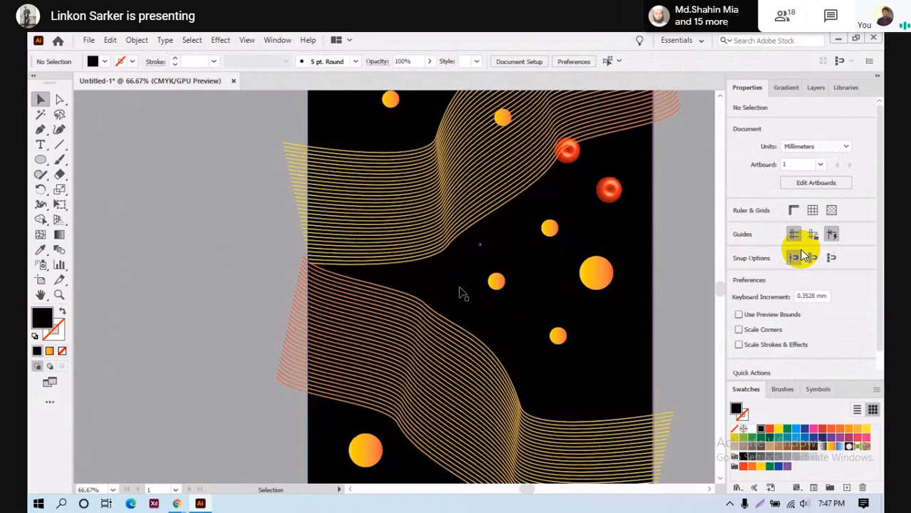
{"action": "scroll", "coordinate": [460, 294], "scroll_direction": "up", "scroll_amount": 3}
{"action": "scroll", "coordinate": [460, 294], "scroll_direction": "down", "scroll_amount": 3}
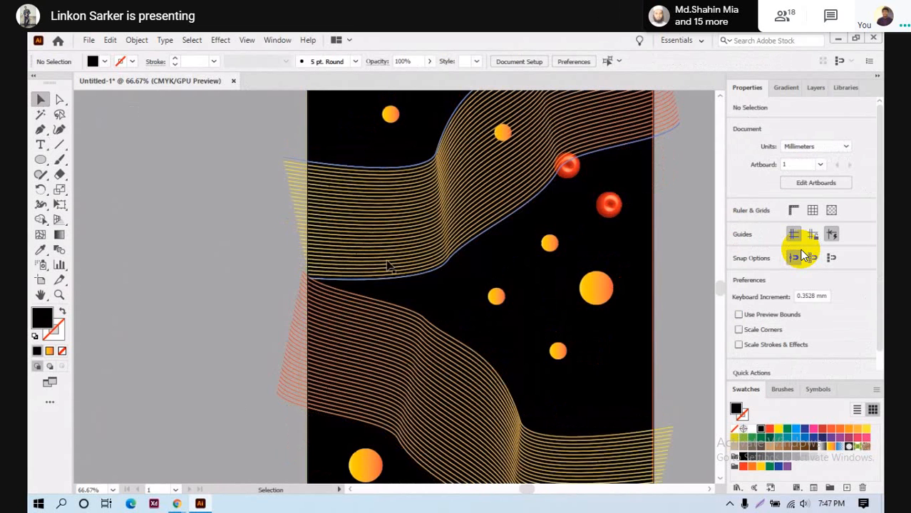
{"action": "scroll", "coordinate": [389, 262], "scroll_direction": "down", "scroll_amount": 3}
{"action": "key", "text": "ctrl+a"}
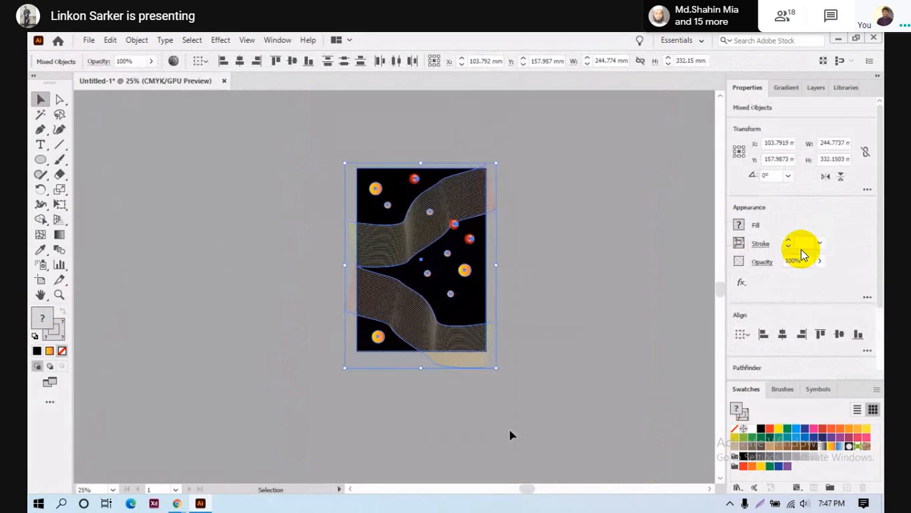
{"action": "key", "text": "Delete"}
{"action": "key", "text": "ctrl+0"}
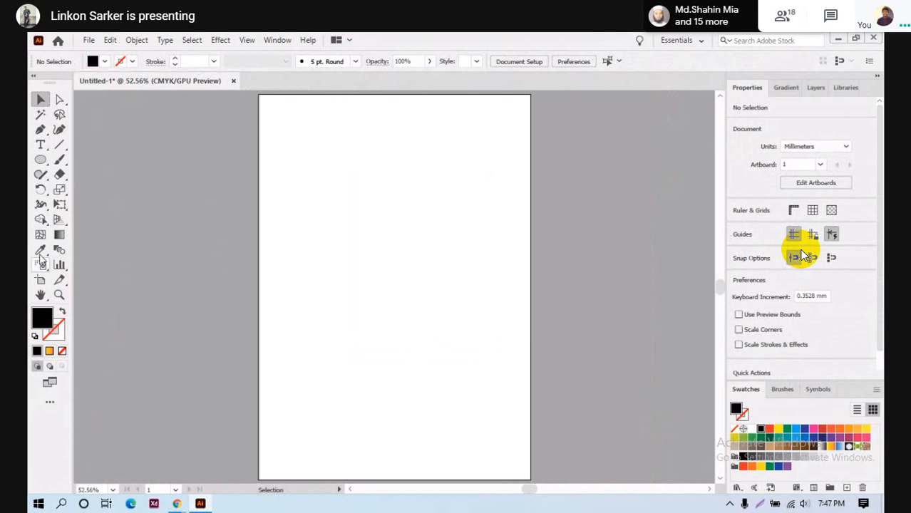
- Draw a black hexagon, move it onto the artboard and shrink it
{"action": "left_click_drag", "start_coordinate": [40, 160], "coordinate": [91, 203]}
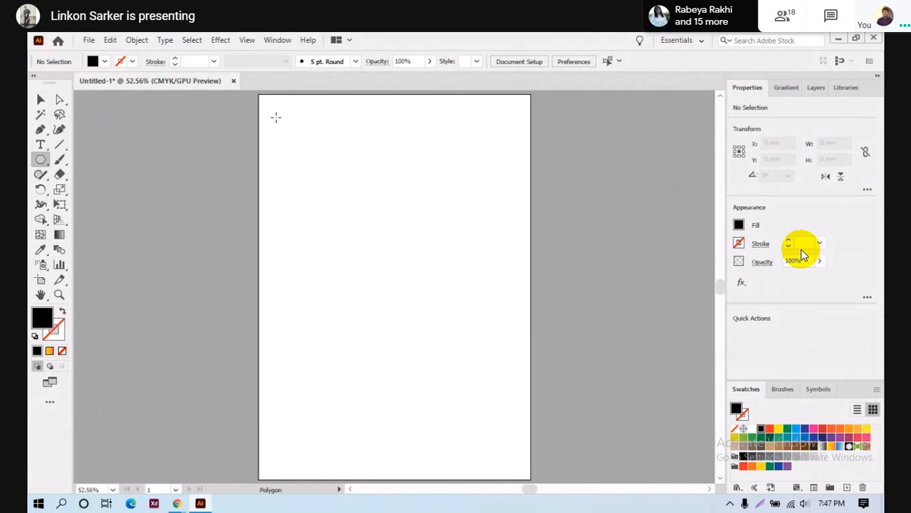
{"action": "left_click_drag", "start_coordinate": [276, 117], "coordinate": [301, 159]}
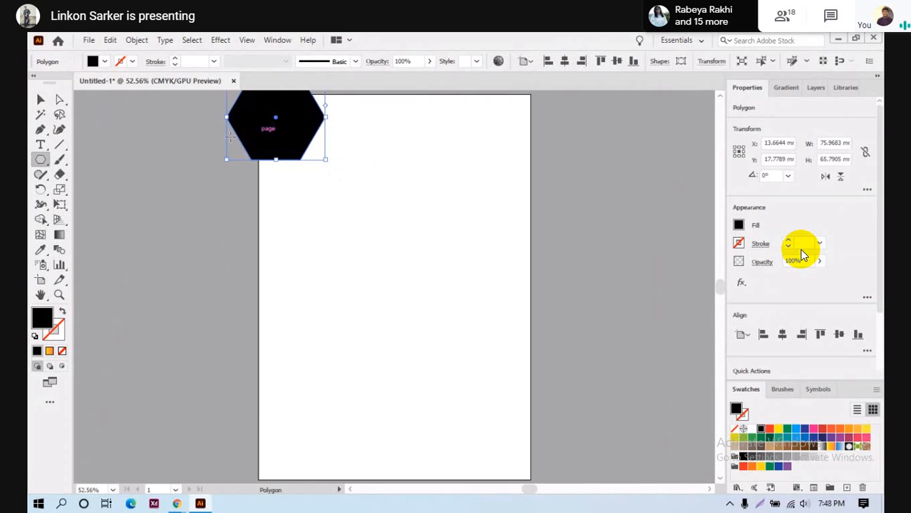
{"action": "key", "text": "v"}
{"action": "left_click_drag", "start_coordinate": [296, 125], "coordinate": [333, 178]}
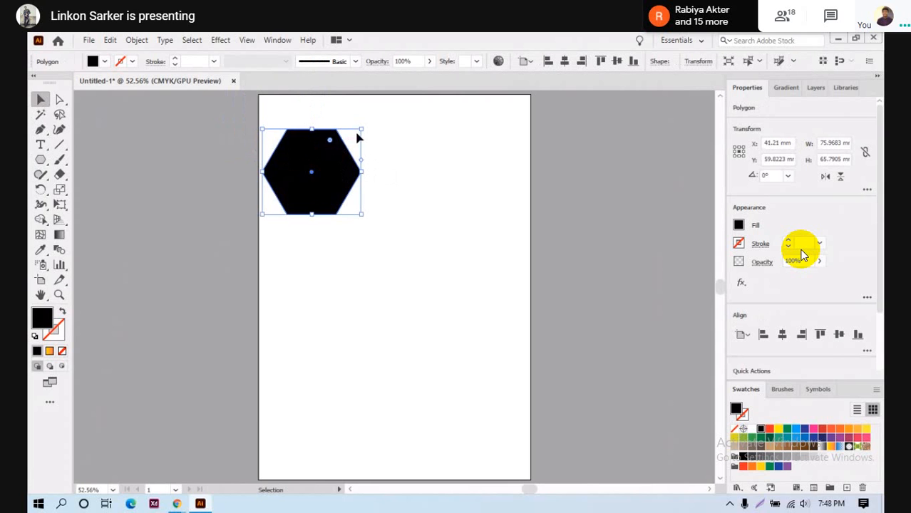
{"action": "left_click_drag", "start_coordinate": [361, 129], "coordinate": [343, 143]}
{"action": "left_click", "coordinate": [469, 191]}
- Copy the hexagon to its right and move both hexagons to the artboard top
{"action": "left_click_drag", "start_coordinate": [313, 176], "coordinate": [379, 178]}
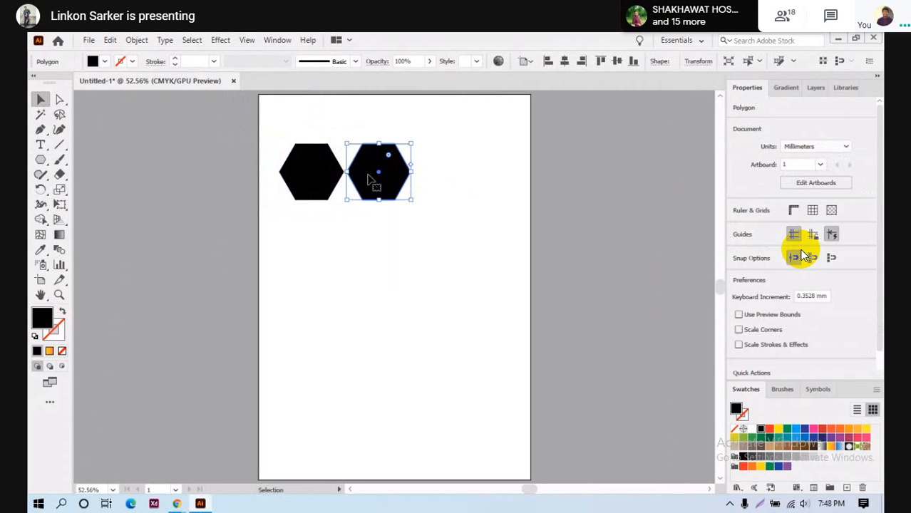
{"action": "left_click_drag", "start_coordinate": [273, 143], "coordinate": [421, 216]}
{"action": "left_click_drag", "start_coordinate": [370, 182], "coordinate": [347, 134]}
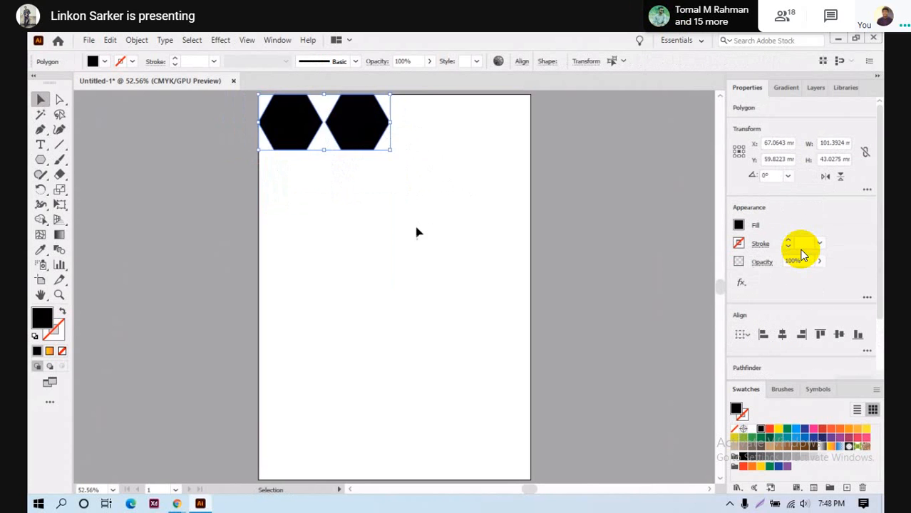
{"action": "left_click", "coordinate": [418, 232]}
{"action": "left_click", "coordinate": [349, 104]}
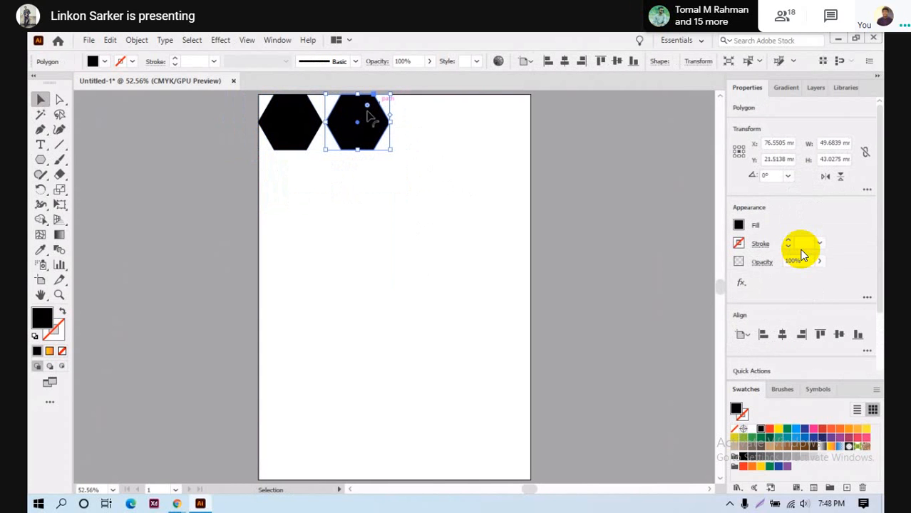
{"action": "left_click_drag", "start_coordinate": [233, 184], "coordinate": [372, 112]}
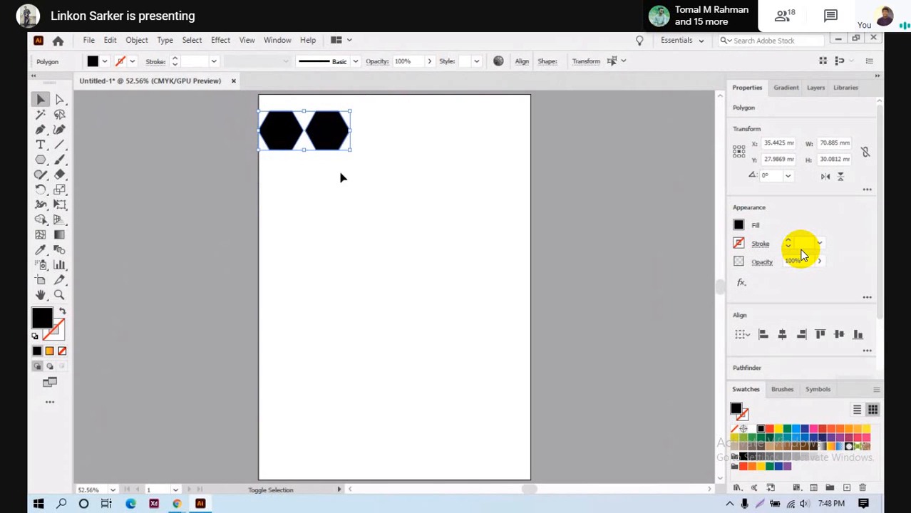
{"action": "left_click", "coordinate": [332, 156]}
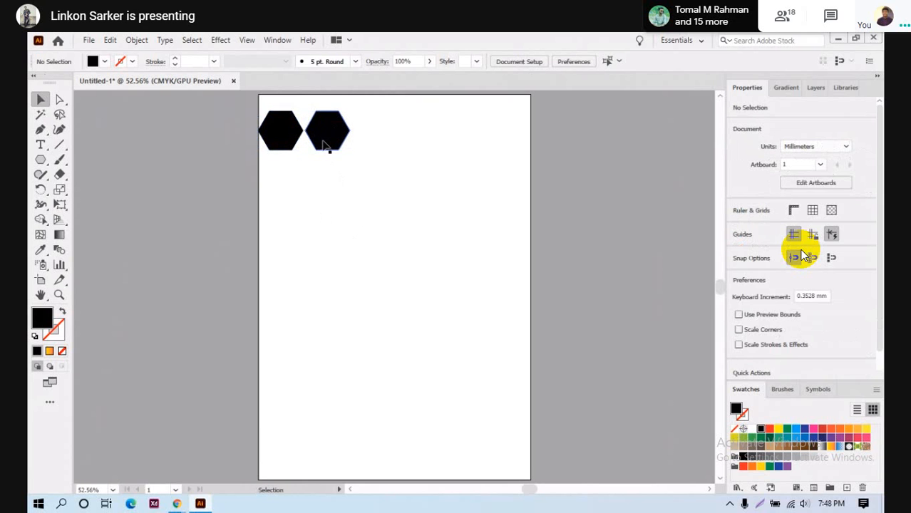
{"action": "left_click_drag", "start_coordinate": [253, 184], "coordinate": [409, 144]}
- Adjust the selection until all six hexagons in the top row are selected
{"action": "left_click", "coordinate": [355, 166]}
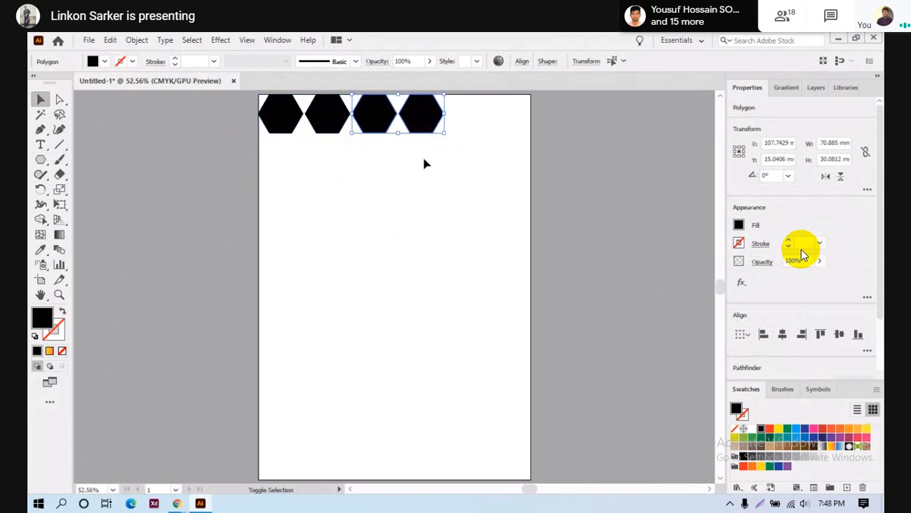
{"action": "left_click", "coordinate": [432, 132], "text": "shift"}
{"action": "left_click", "coordinate": [362, 165]}
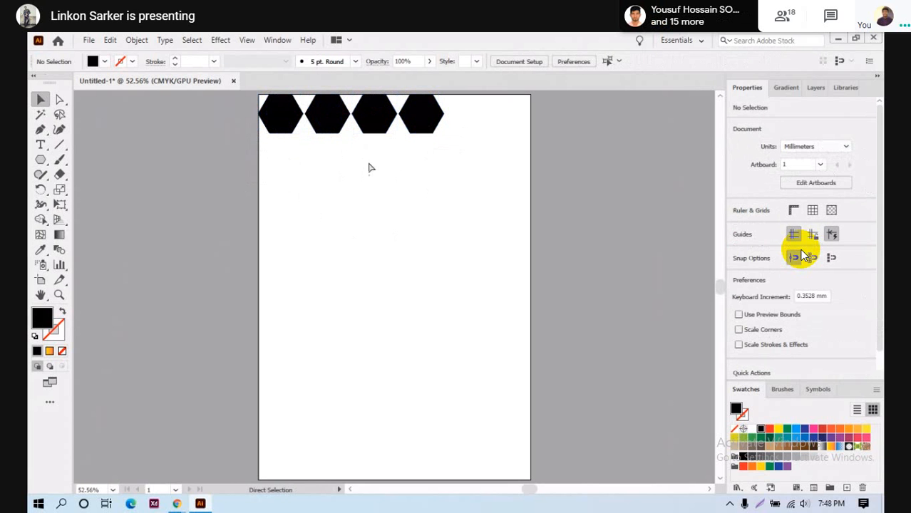
{"action": "left_click_drag", "start_coordinate": [392, 161], "coordinate": [441, 127]}
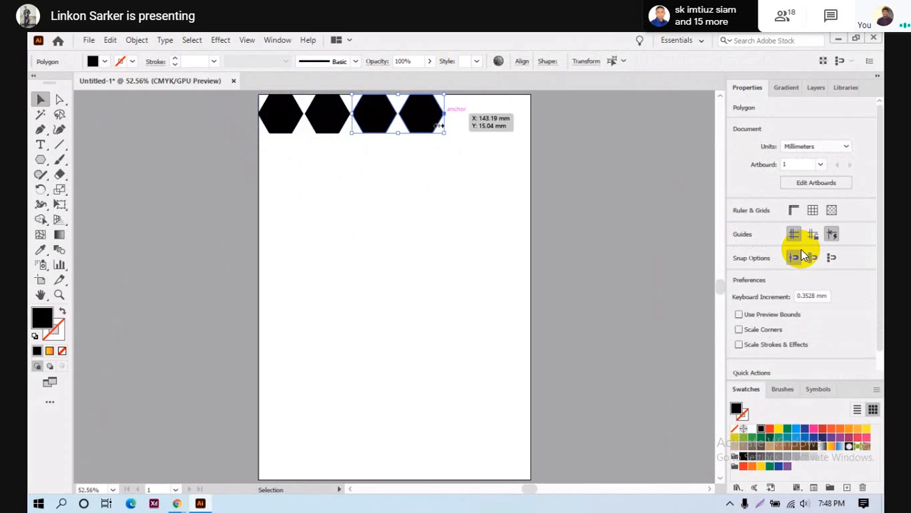
{"action": "left_click", "coordinate": [412, 127], "text": "shift"}
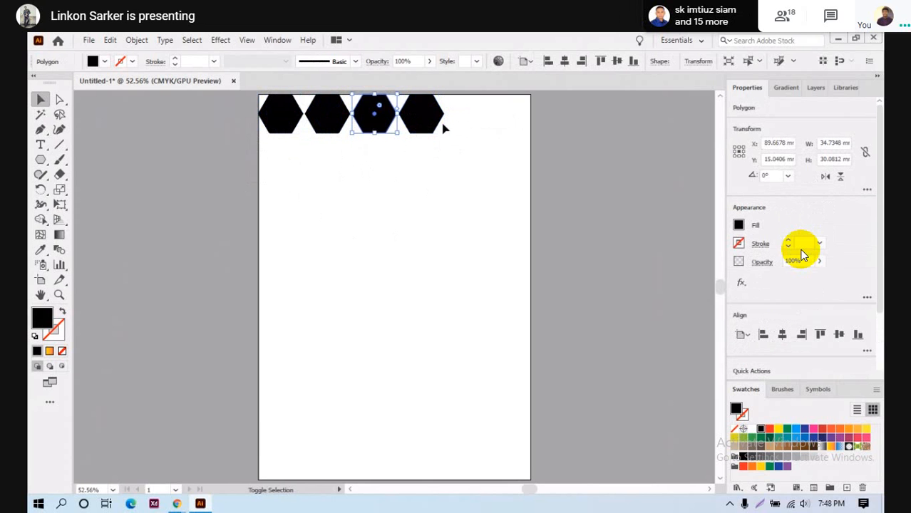
{"action": "left_click_drag", "start_coordinate": [354, 151], "coordinate": [522, 125]}
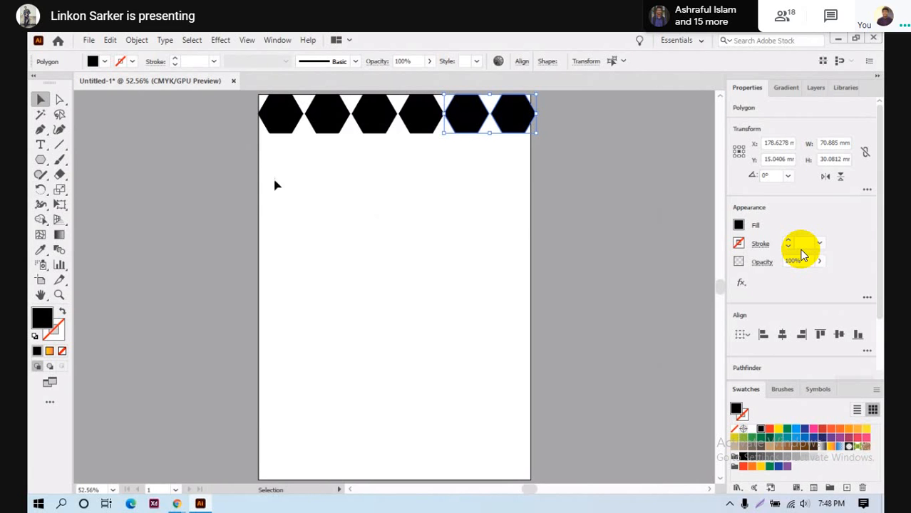
{"action": "left_click_drag", "start_coordinate": [271, 168], "coordinate": [590, 140]}
- Copy the hexagon row down and move the second row to the artboard's bottom edge
{"action": "left_click_drag", "start_coordinate": [388, 133], "coordinate": [389, 170]}
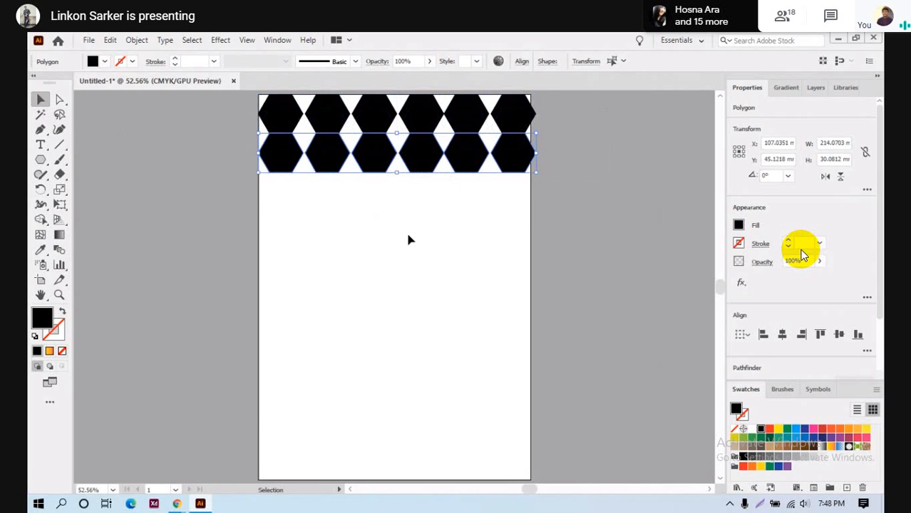
{"action": "key", "text": "ctrl+d"}
{"action": "key", "text": "ctrl+d"}
{"action": "key", "text": "ctrl+d"}
{"action": "key", "text": "ctrl+d"}
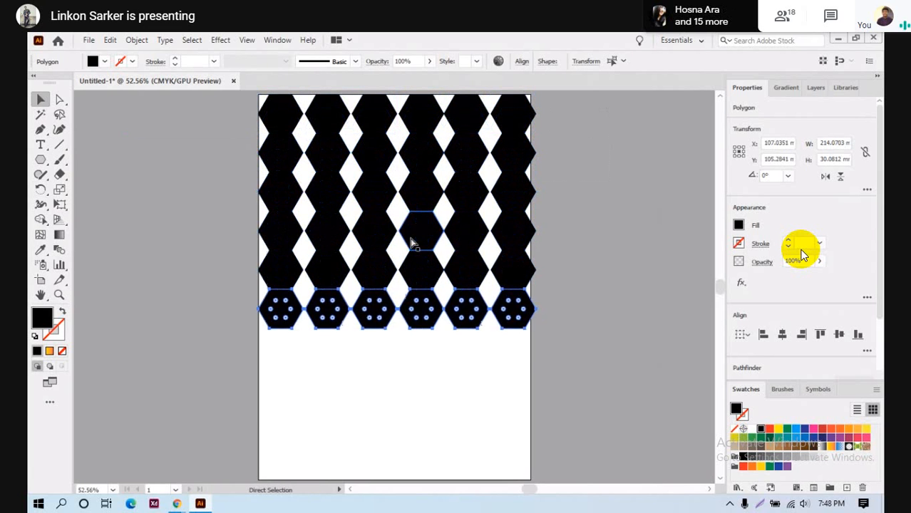
{"action": "key", "text": "ctrl+d"}
{"action": "key", "text": "ctrl+d"}
{"action": "key", "text": "ctrl+z"}
{"action": "key", "text": "ctrl+z"}
{"action": "key", "text": "ctrl+z"}
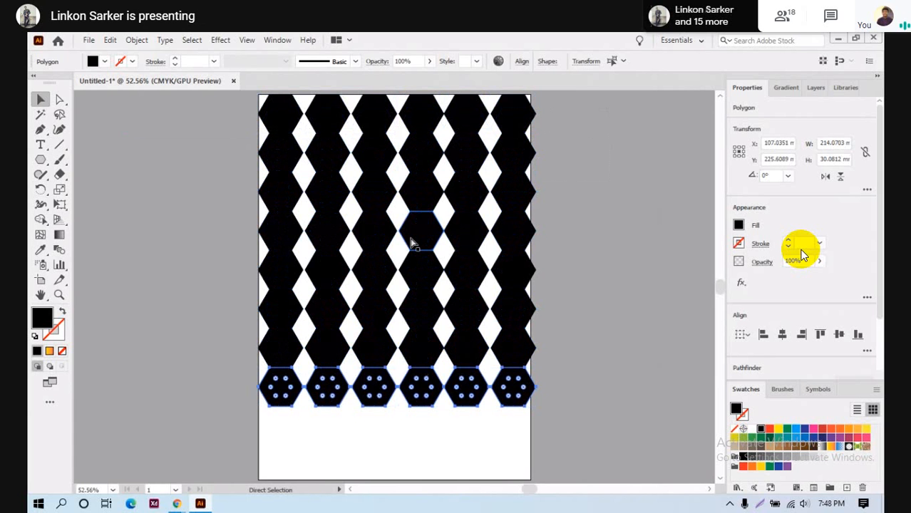
{"action": "key", "text": "ctrl+z"}
{"action": "key", "text": "ctrl+z"}
{"action": "key", "text": "ctrl+z"}
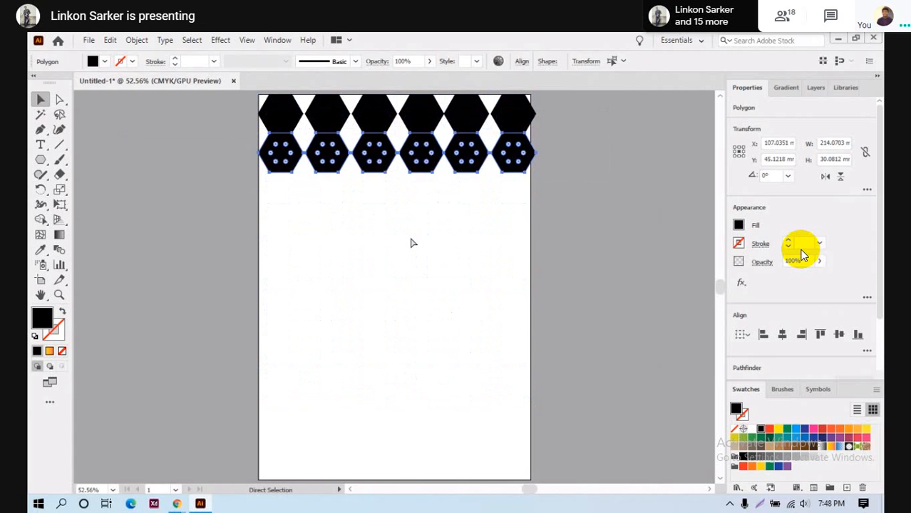
{"action": "left_click_drag", "start_coordinate": [409, 161], "coordinate": [410, 468]}
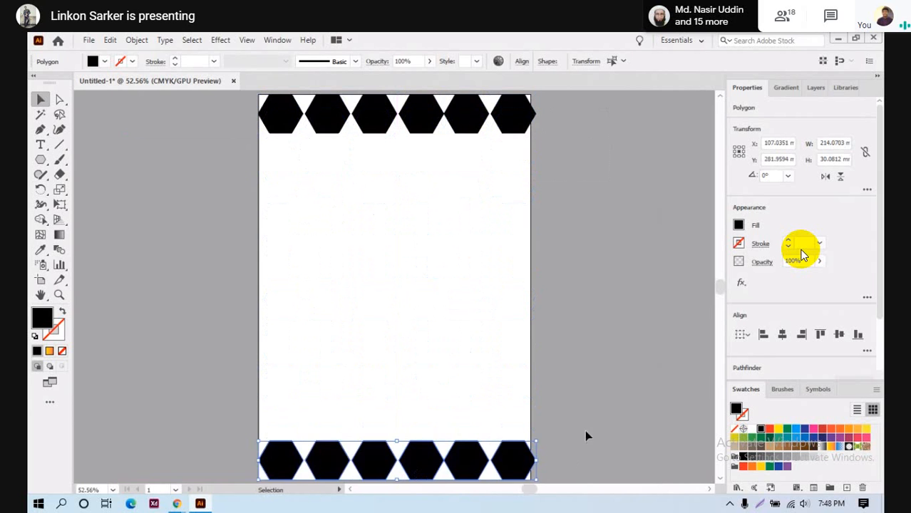
- Select the bottom hexagon row and scale it to about half size
{"action": "scroll", "coordinate": [588, 404], "scroll_direction": "down", "scroll_amount": 1}
{"action": "scroll", "coordinate": [589, 405], "scroll_direction": "up", "scroll_amount": 1}
{"action": "scroll", "coordinate": [588, 404], "scroll_direction": "down", "scroll_amount": 1}
{"action": "left_click", "coordinate": [589, 404]}
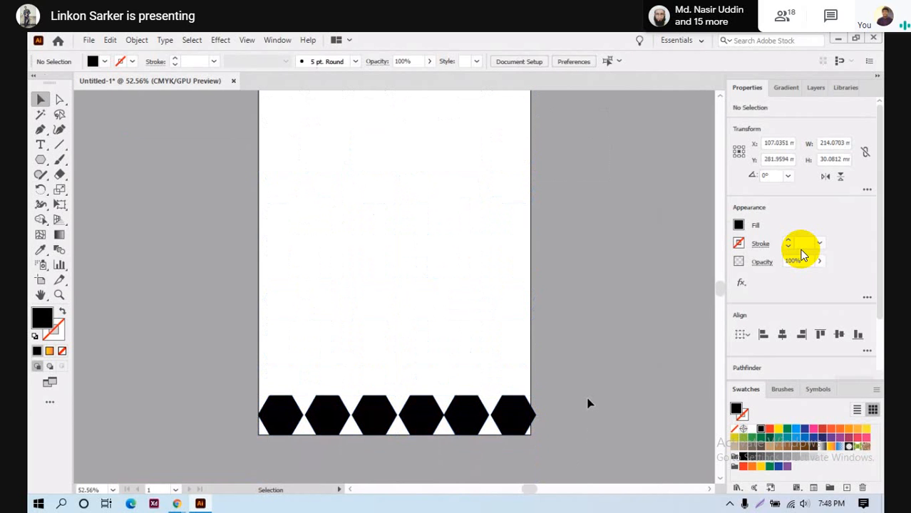
{"action": "left_click", "coordinate": [513, 416]}
{"action": "scroll", "coordinate": [385, 470], "scroll_direction": "down", "scroll_amount": 1}
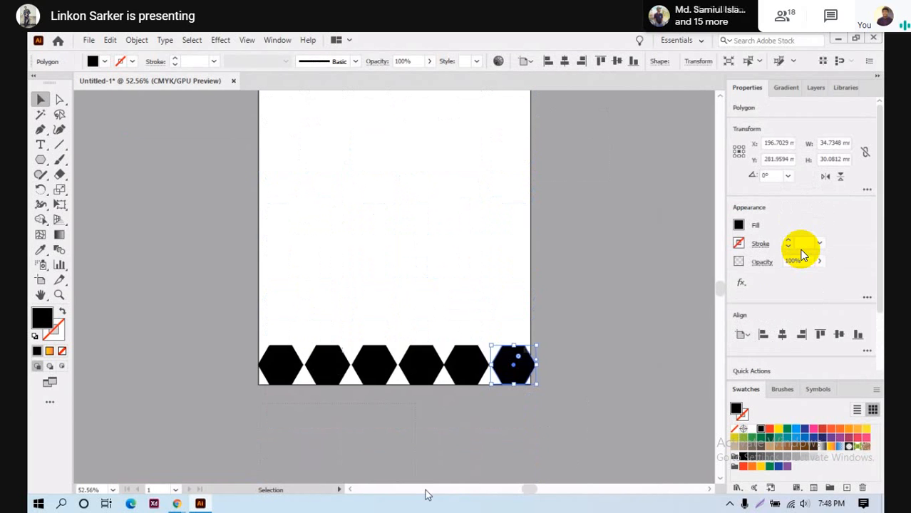
{"action": "scroll", "coordinate": [427, 494], "scroll_direction": "down", "scroll_amount": 1}
{"action": "left_click", "coordinate": [261, 303]}
{"action": "left_click", "coordinate": [526, 280]}
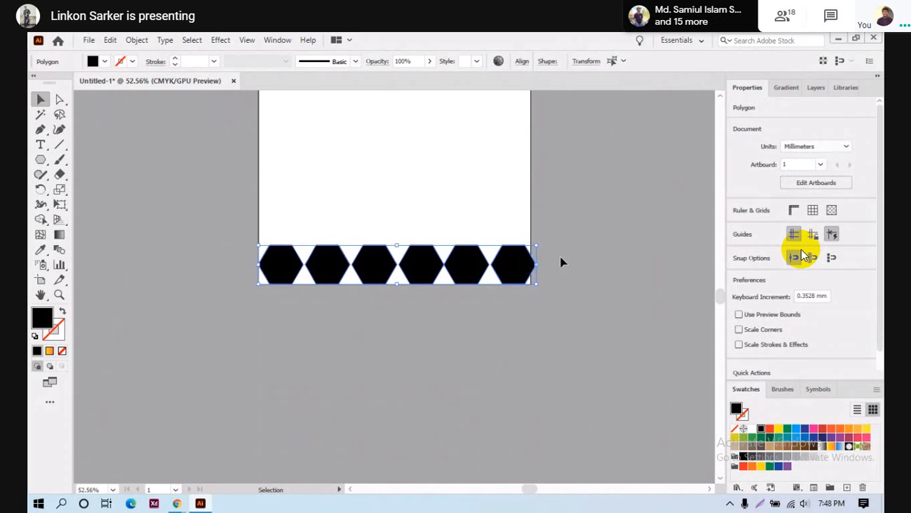
{"action": "left_click_drag", "start_coordinate": [535, 244], "coordinate": [479, 269]}
- Copy the small row beside itself and stretch the twelve hexagons to the artboard width
{"action": "left_click", "coordinate": [458, 338]}
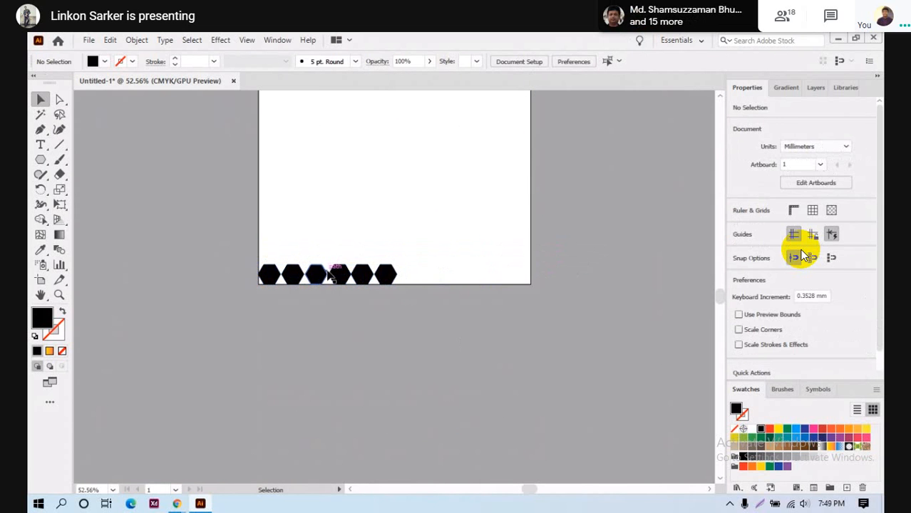
{"action": "left_click_drag", "start_coordinate": [385, 277], "coordinate": [502, 294]}
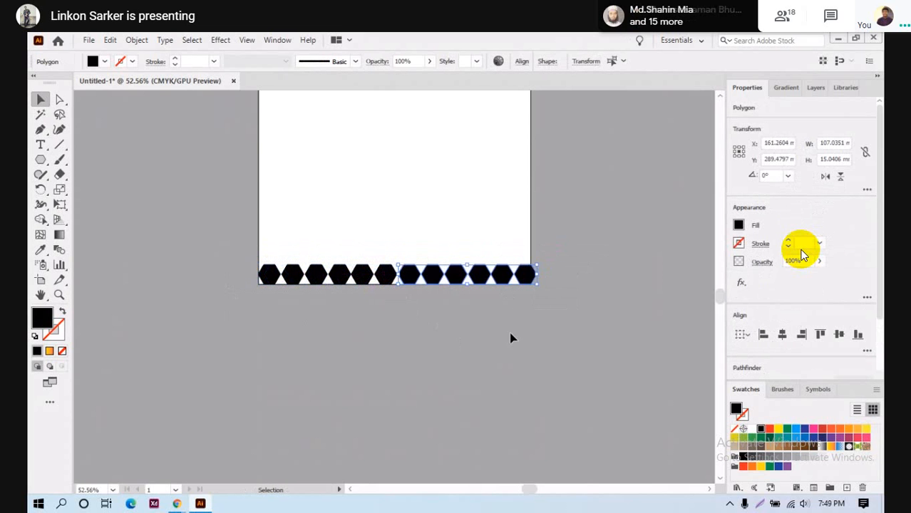
{"action": "left_click", "coordinate": [243, 322]}
{"action": "left_click_drag", "start_coordinate": [499, 346], "coordinate": [536, 264]}
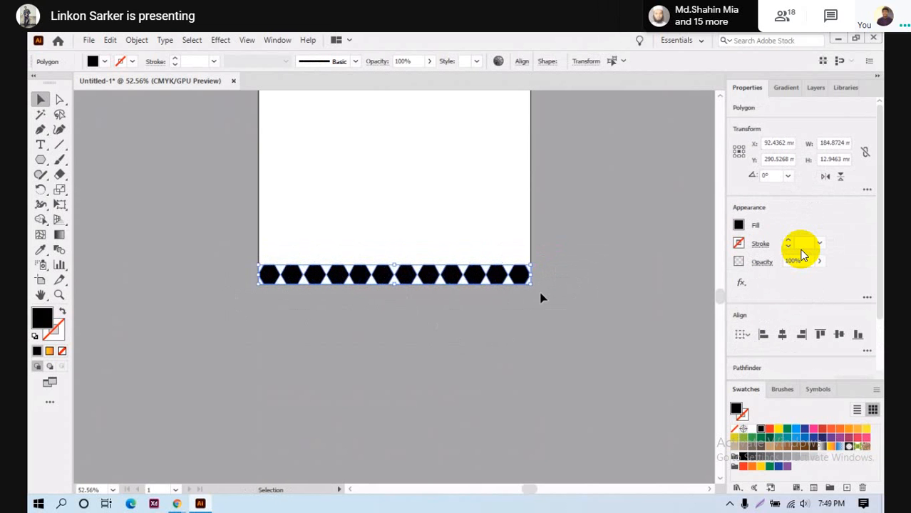
{"action": "left_click", "coordinate": [423, 330]}
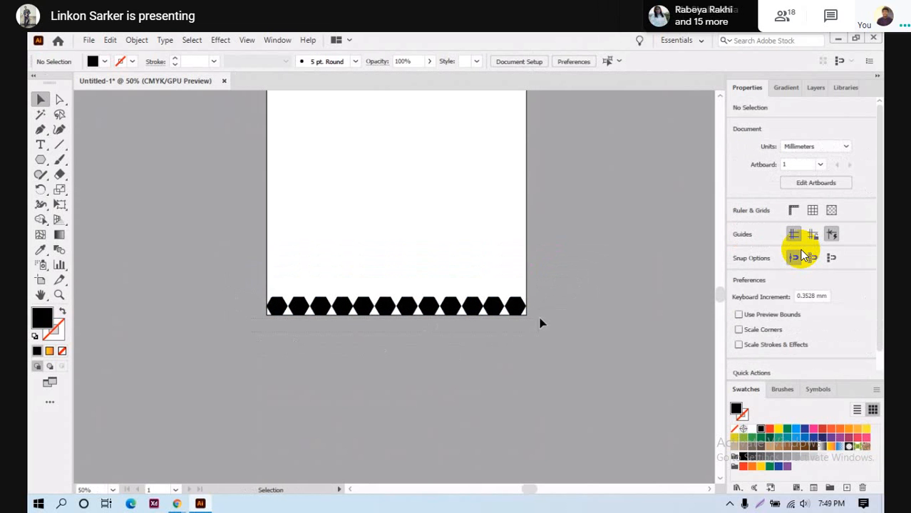
- Group the bottom row's hexagons and widen the top hexagon group
{"action": "left_click", "coordinate": [524, 305]}
{"action": "key", "text": "ctrl+g"}
{"action": "scroll", "coordinate": [502, 297], "scroll_direction": "up", "scroll_amount": 6}
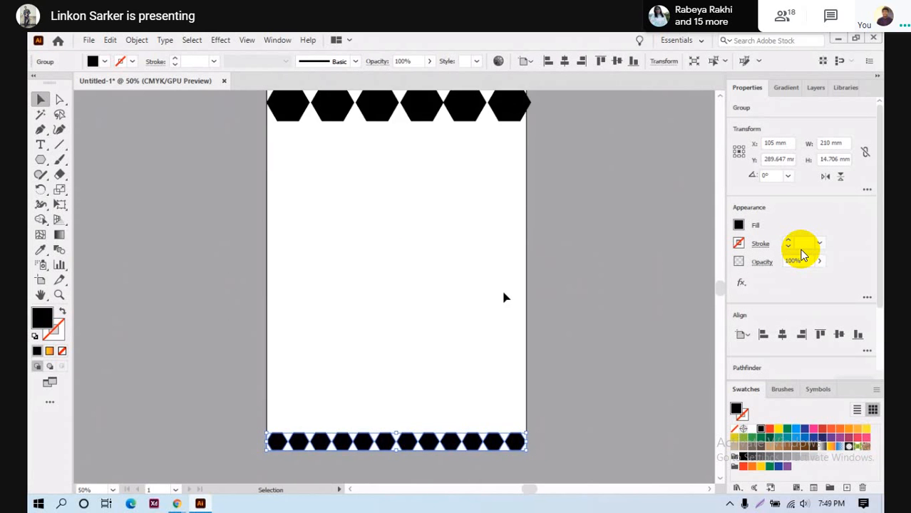
{"action": "left_click_drag", "start_coordinate": [255, 215], "coordinate": [588, 203]}
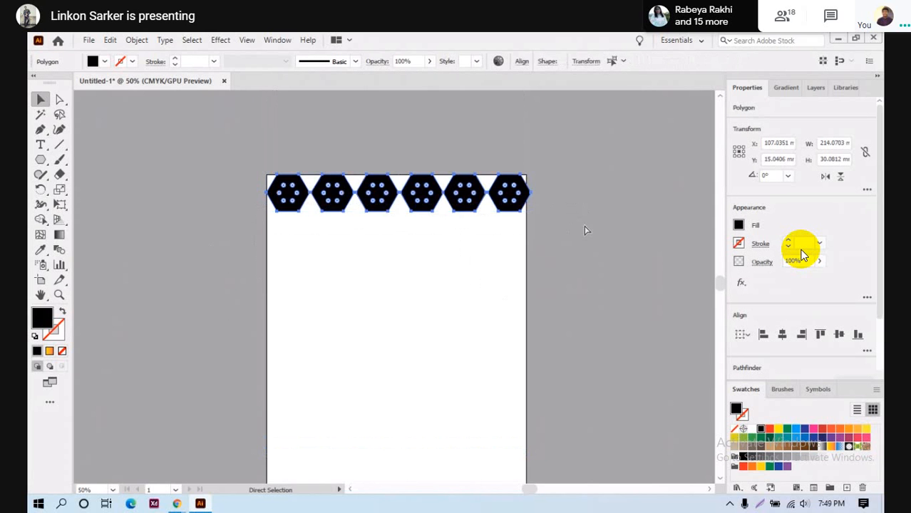
{"action": "mouse_move", "coordinate": [531, 174]}
{"action": "left_mouse_down"}
{"action": "mouse_move", "coordinate": [549, 174]}
{"action": "mouse_move", "coordinate": [532, 176]}
{"action": "left_mouse_up"}
{"action": "left_click", "coordinate": [423, 256]}
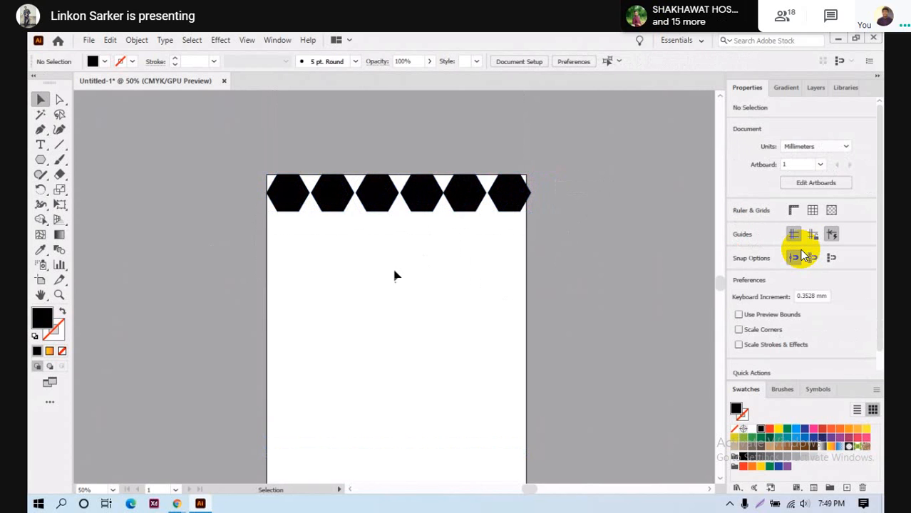
- Select the top hexagon group and fit the artboard in the window
{"action": "scroll", "coordinate": [438, 305], "scroll_direction": "down", "scroll_amount": 4}
{"action": "scroll", "coordinate": [392, 297], "scroll_direction": "down", "scroll_amount": 2}
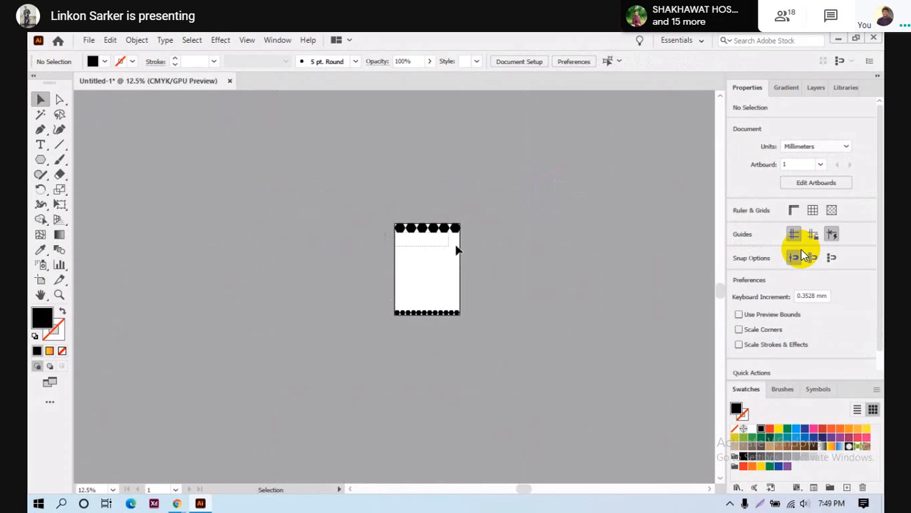
{"action": "left_click_drag", "start_coordinate": [455, 246], "coordinate": [489, 237]}
{"action": "key", "text": "ctrl+0"}
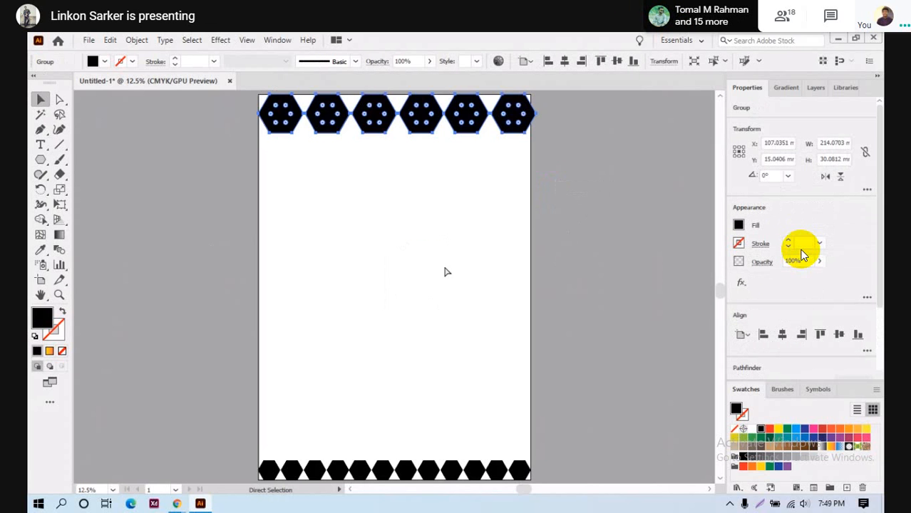
- Blend the top hexagon row into the bottom row and view the whole blend
{"action": "left_click", "coordinate": [60, 251]}
{"action": "scroll", "coordinate": [359, 302], "scroll_direction": "down", "scroll_amount": 5}
{"action": "scroll", "coordinate": [396, 380], "scroll_direction": "up", "scroll_amount": 6}
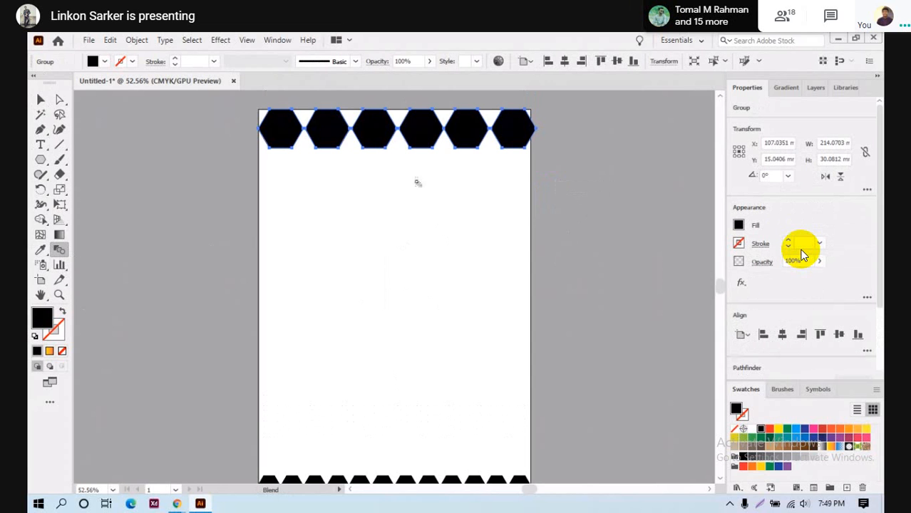
{"action": "scroll", "coordinate": [431, 234], "scroll_direction": "down", "scroll_amount": 3}
{"action": "left_click", "coordinate": [410, 404]}
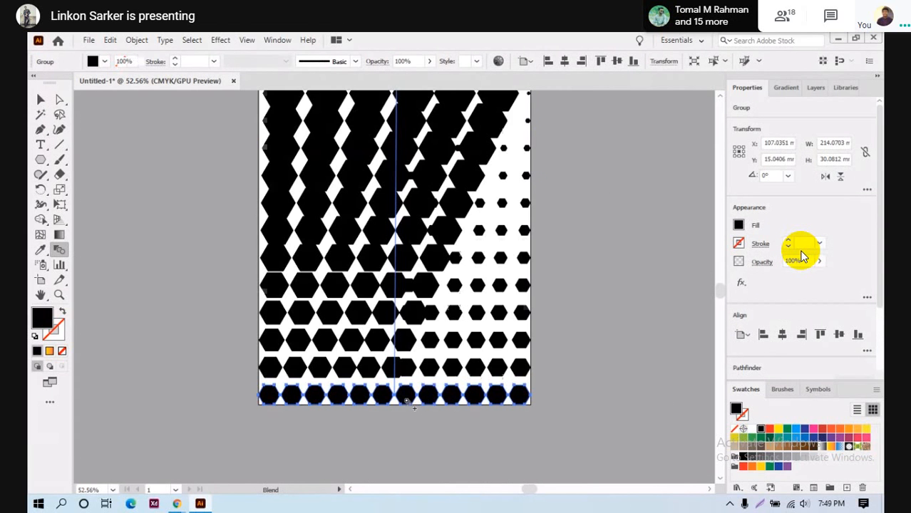
{"action": "key", "text": "ctrl+0"}
{"action": "scroll", "coordinate": [407, 402], "scroll_direction": "down", "scroll_amount": 1}
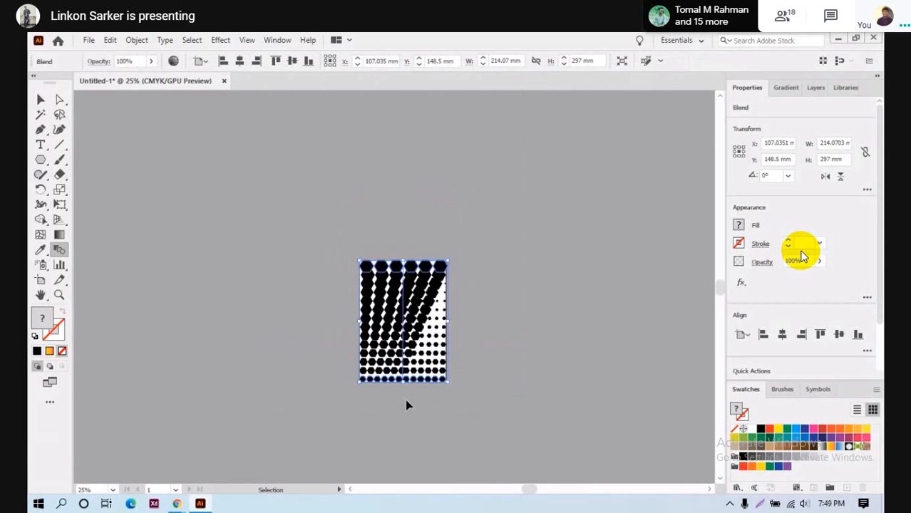
{"action": "scroll", "coordinate": [407, 402], "scroll_direction": "up", "scroll_amount": 3}
{"action": "scroll", "coordinate": [407, 402], "scroll_direction": "down", "scroll_amount": 2}
{"action": "scroll", "coordinate": [408, 402], "scroll_direction": "up", "scroll_amount": 1}
{"action": "scroll", "coordinate": [407, 401], "scroll_direction": "up", "scroll_amount": 4}
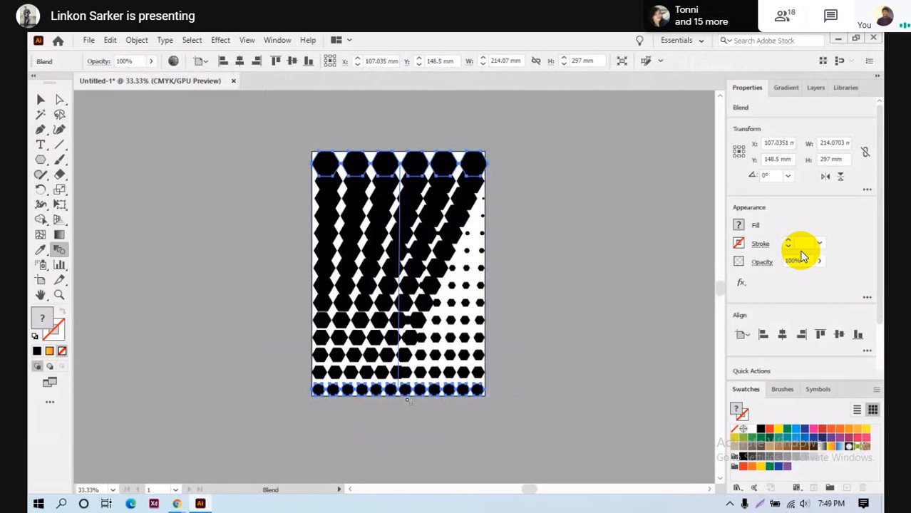
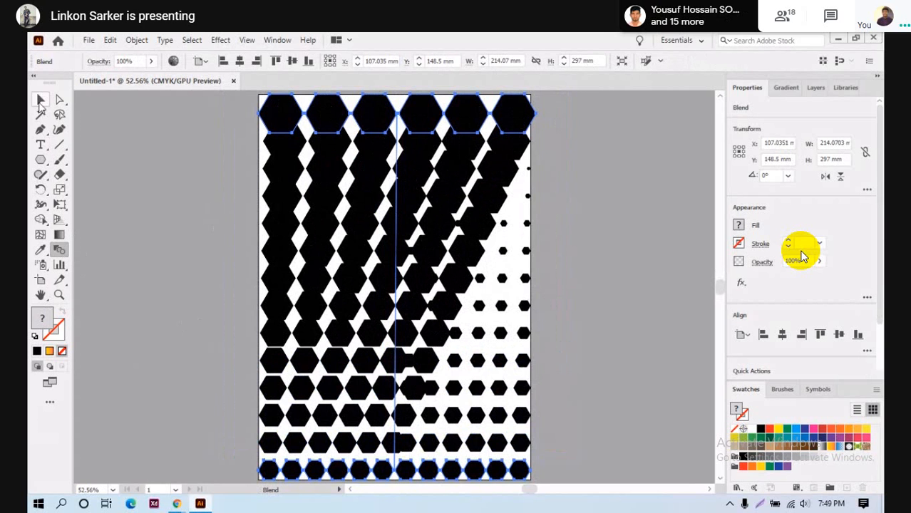
- Undo the hexagon blend and ungroup the top hexagon row
{"action": "key", "text": "ctrl+z"}
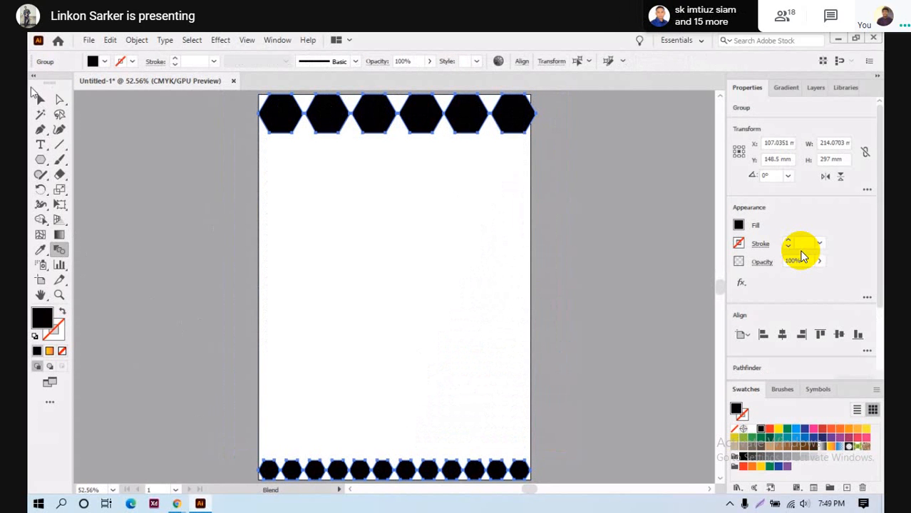
{"action": "key", "text": "ctrl+z"}
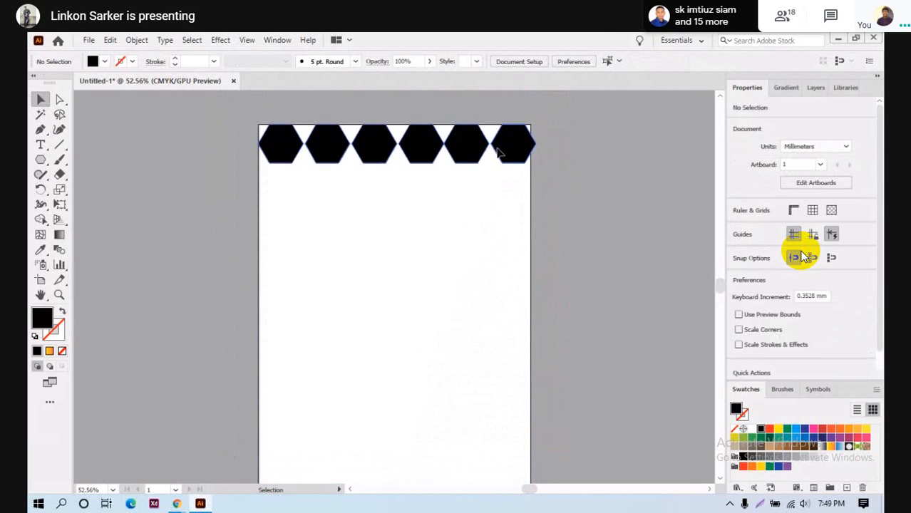
{"action": "left_click", "coordinate": [499, 152]}
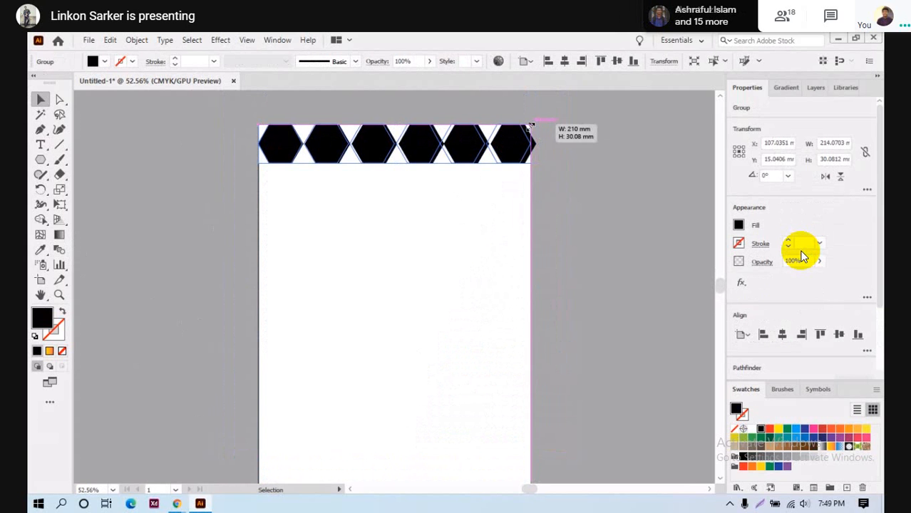
{"action": "left_click", "coordinate": [228, 241]}
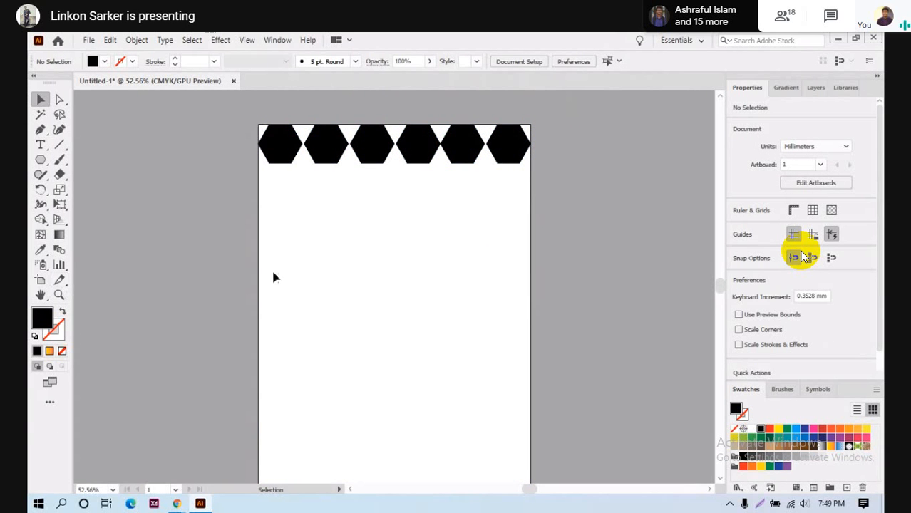
{"action": "scroll", "coordinate": [317, 183], "scroll_direction": "down", "scroll_amount": 5}
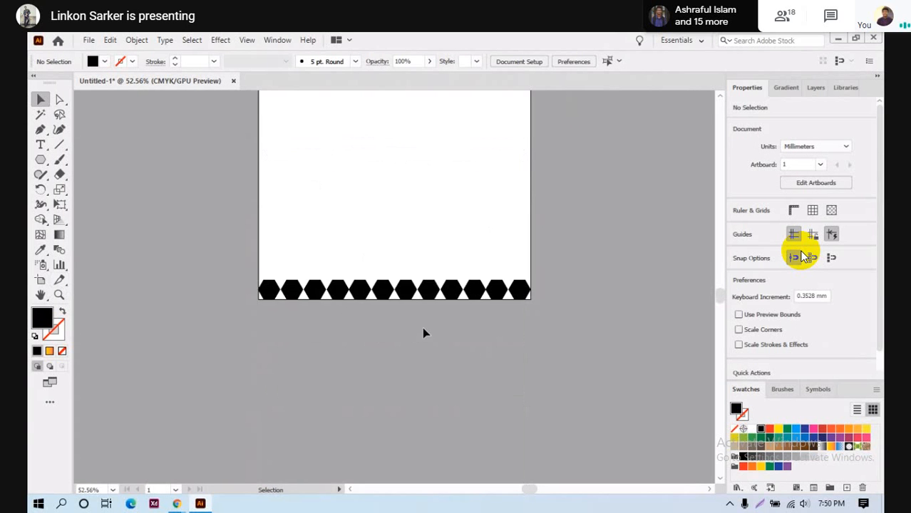
{"action": "scroll", "coordinate": [300, 307], "scroll_direction": "up", "scroll_amount": 2}
{"action": "scroll", "coordinate": [301, 175], "scroll_direction": "up", "scroll_amount": 4}
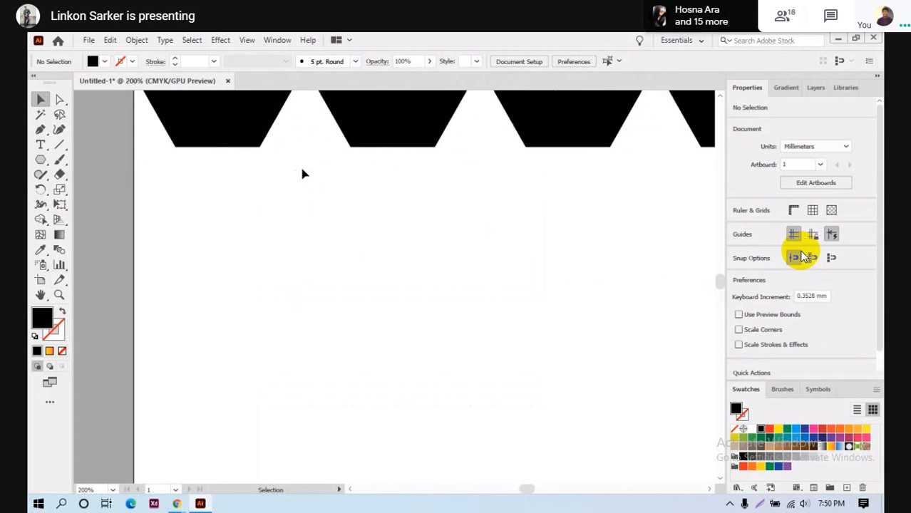
{"action": "key", "text": "a"}
{"action": "key", "text": "v"}
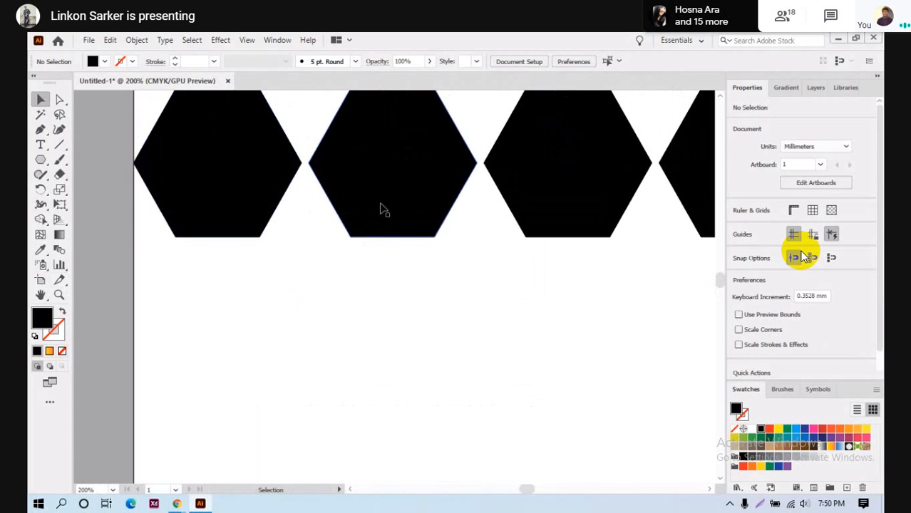
{"action": "right_click", "coordinate": [381, 203]}
{"action": "left_click", "coordinate": [417, 305]}
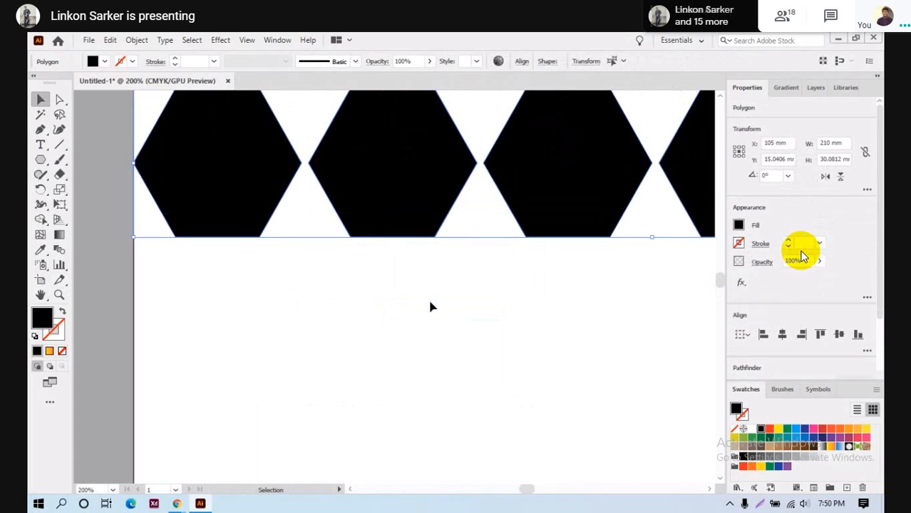
{"action": "left_click", "coordinate": [425, 272]}
- Slide the top-row hexagons left so each touches its neighbour
{"action": "left_click_drag", "start_coordinate": [397, 203], "coordinate": [391, 203]}
{"action": "left_click_drag", "start_coordinate": [536, 183], "coordinate": [522, 183]}
{"action": "left_click", "coordinate": [579, 326]}
{"action": "scroll", "coordinate": [579, 326], "scroll_direction": "down", "scroll_amount": 3}
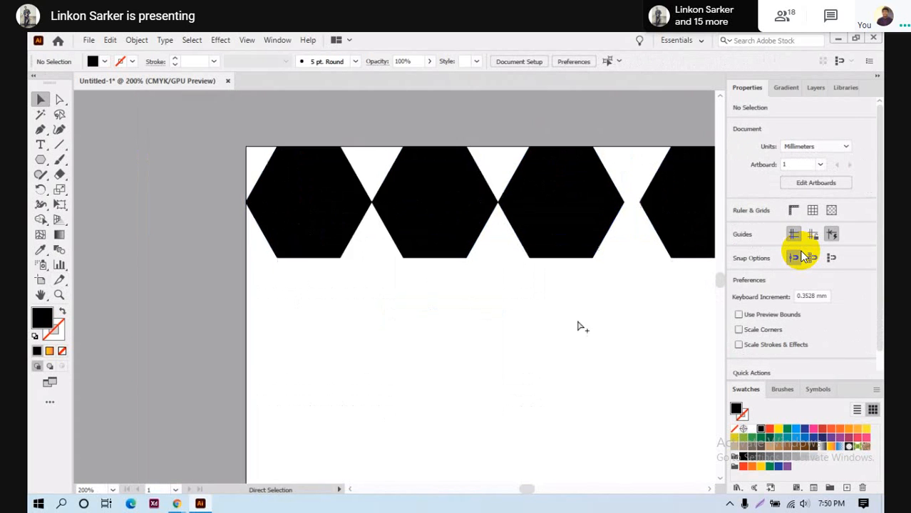
{"action": "left_click", "coordinate": [630, 278]}
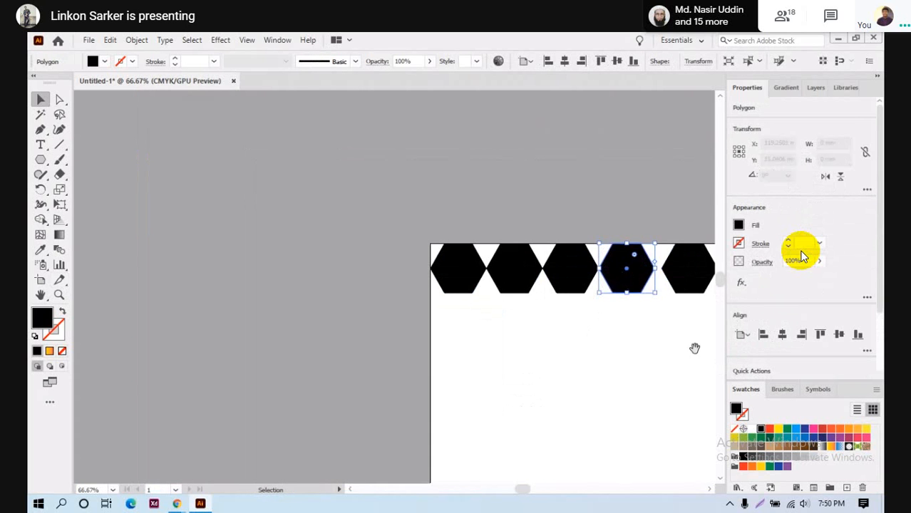
{"action": "left_click_drag", "start_coordinate": [695, 346], "coordinate": [471, 345]}
{"action": "left_click_drag", "start_coordinate": [465, 281], "coordinate": [515, 280]}
{"action": "left_click", "coordinate": [537, 357]}
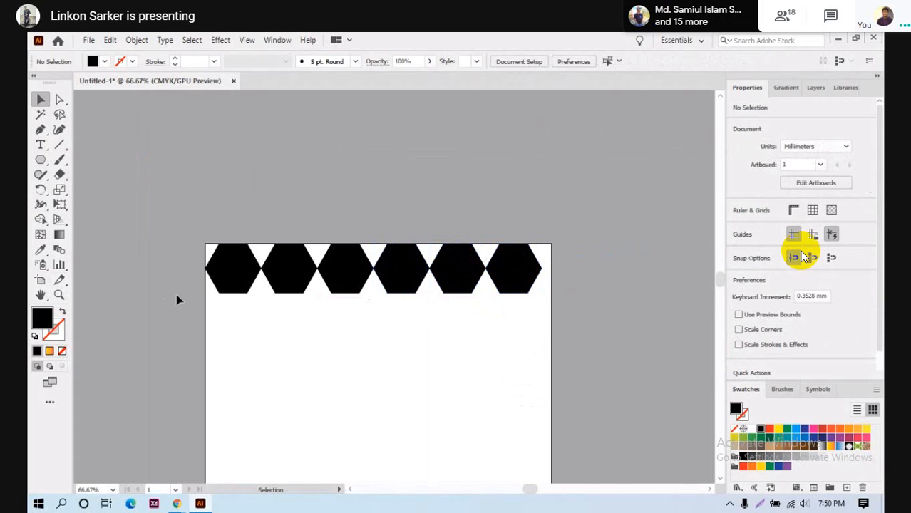
- Stretch the top hexagon row to the artboard's right edge
{"action": "left_click", "coordinate": [534, 289]}
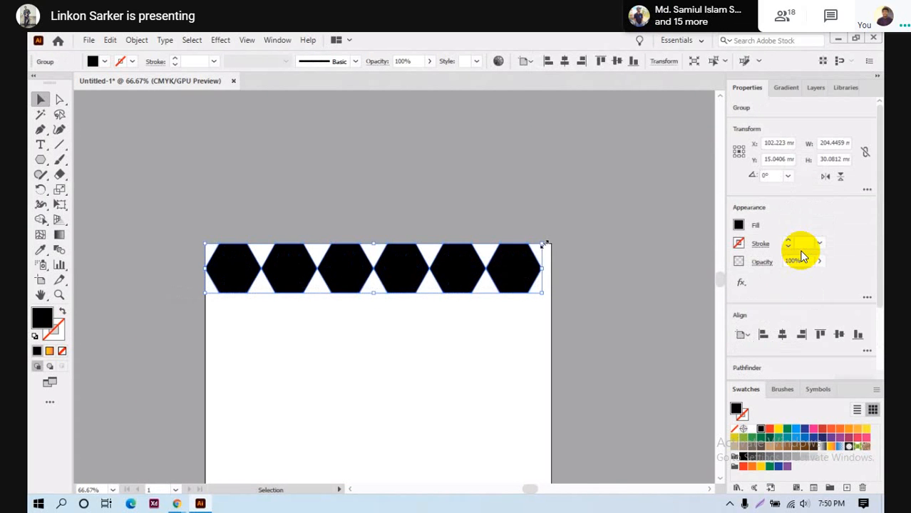
{"action": "left_click_drag", "start_coordinate": [545, 244], "coordinate": [551, 244]}
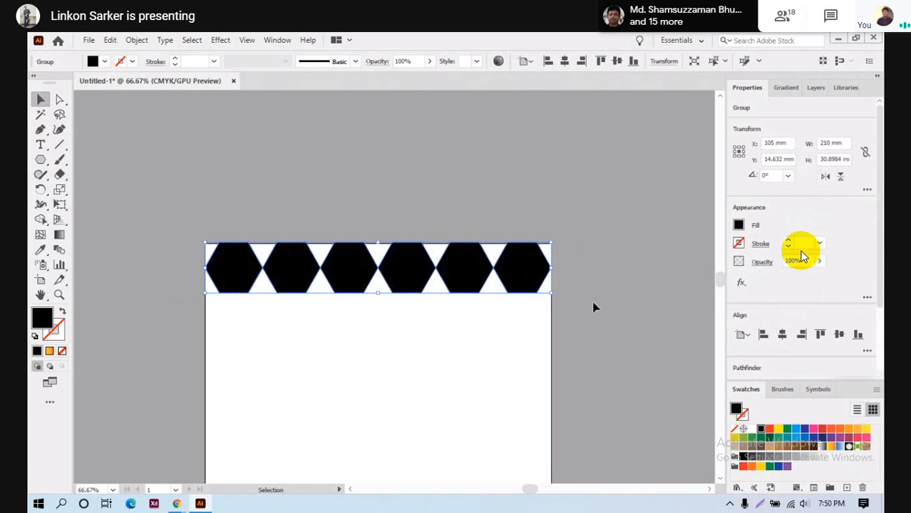
{"action": "left_click", "coordinate": [428, 318]}
{"action": "scroll", "coordinate": [427, 319], "scroll_direction": "down", "scroll_amount": 10}
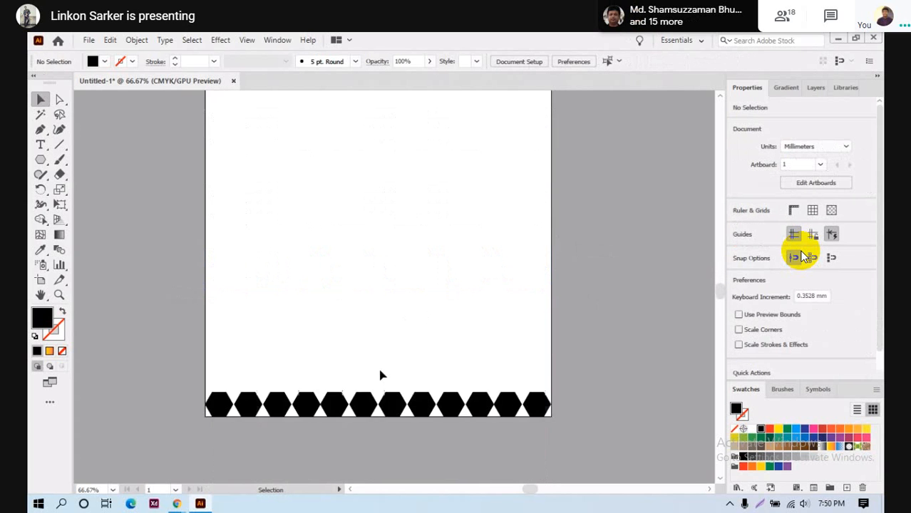
- Bring the bottom hexagon row into view and ungroup it
{"action": "scroll", "coordinate": [367, 415], "scroll_direction": "up", "scroll_amount": 5}
{"action": "scroll", "coordinate": [261, 332], "scroll_direction": "up", "scroll_amount": 1}
{"action": "scroll", "coordinate": [214, 344], "scroll_direction": "down", "scroll_amount": 1}
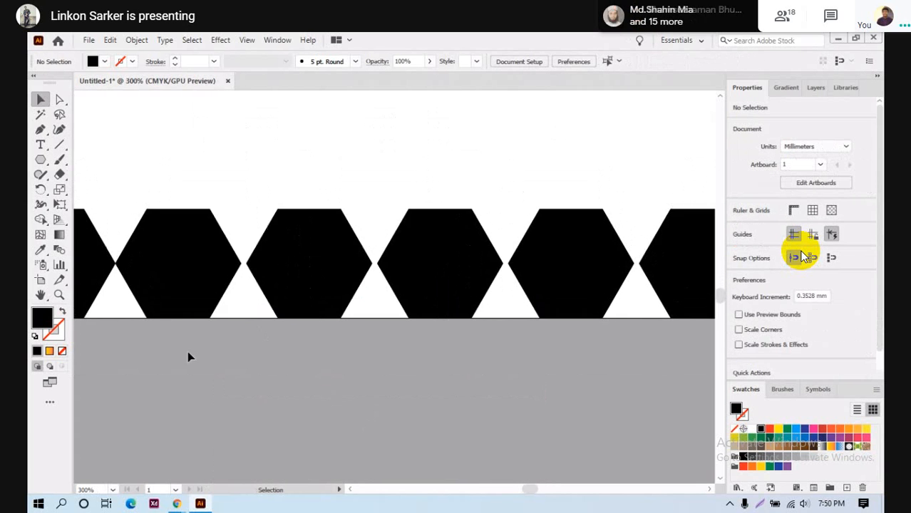
{"action": "left_click_drag", "start_coordinate": [123, 343], "coordinate": [296, 406]}
{"action": "left_click_drag", "start_coordinate": [125, 413], "coordinate": [255, 441]}
{"action": "right_click", "coordinate": [292, 365]}
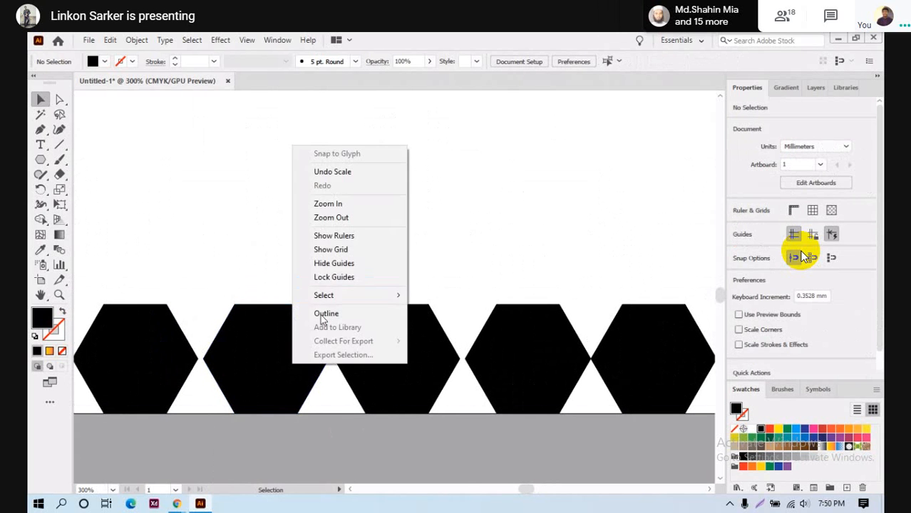
{"action": "left_click", "coordinate": [269, 433]}
{"action": "left_click_drag", "start_coordinate": [256, 379], "coordinate": [462, 396]}
{"action": "left_click", "coordinate": [461, 382]}
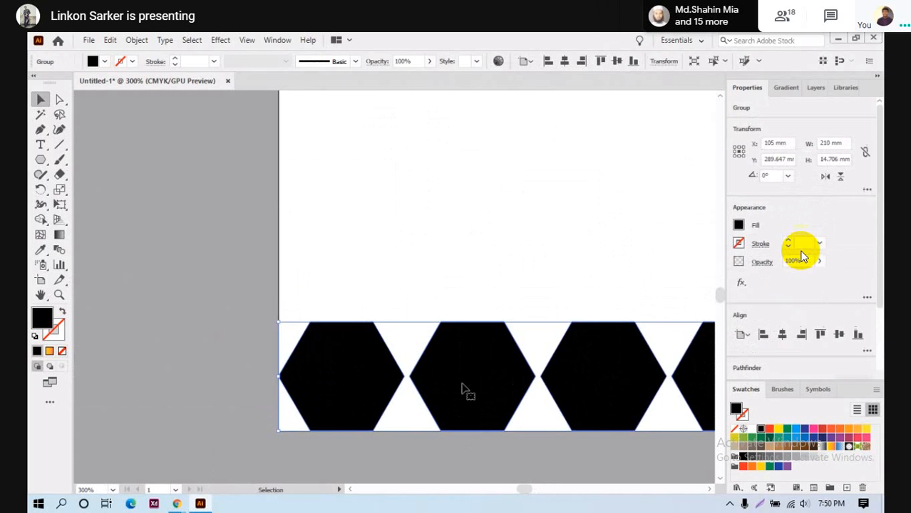
{"action": "right_click", "coordinate": [461, 382]}
{"action": "left_click", "coordinate": [506, 269]}
{"action": "left_click", "coordinate": [494, 443]}
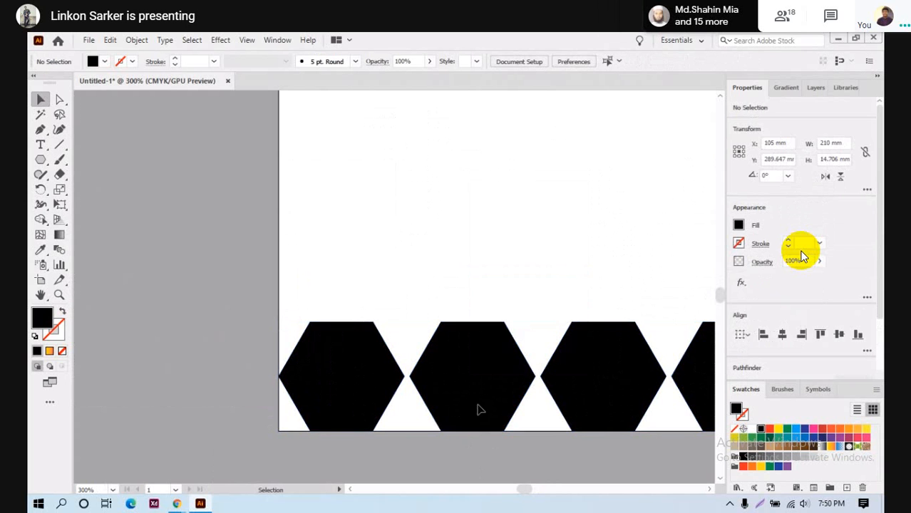
- Nudge the first bottom-row hexagons left so they touch their neighbours
{"action": "left_click_drag", "start_coordinate": [477, 385], "coordinate": [475, 388]}
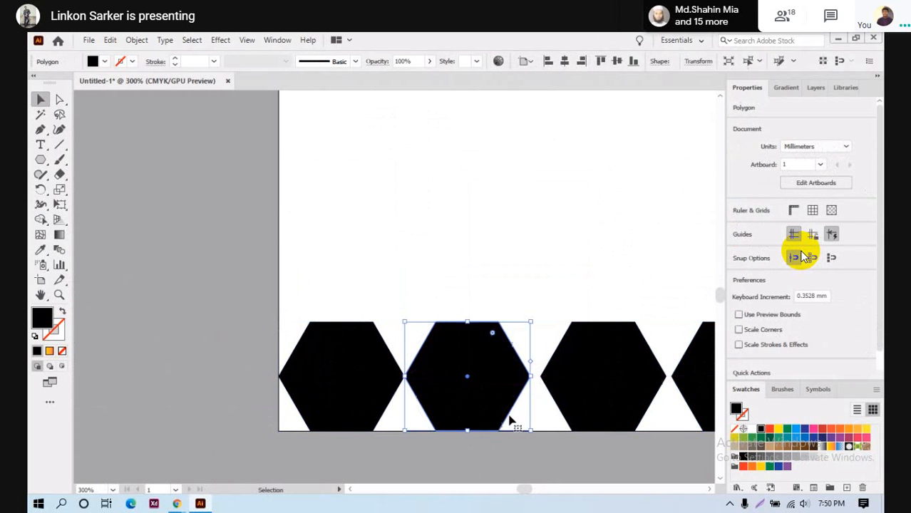
{"action": "left_click", "coordinate": [586, 379], "text": "shift"}
{"action": "left_click_drag", "start_coordinate": [586, 379], "coordinate": [606, 385]}
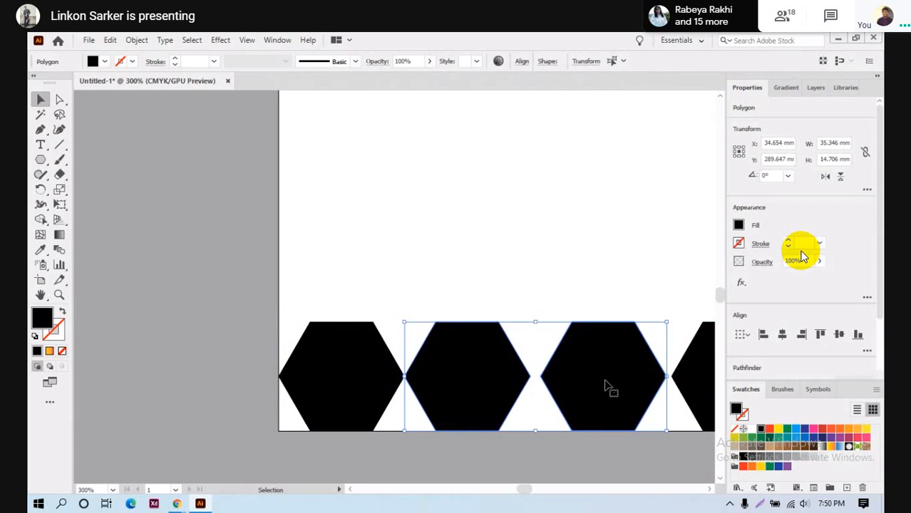
{"action": "left_click", "coordinate": [224, 362]}
{"action": "left_click", "coordinate": [636, 403]}
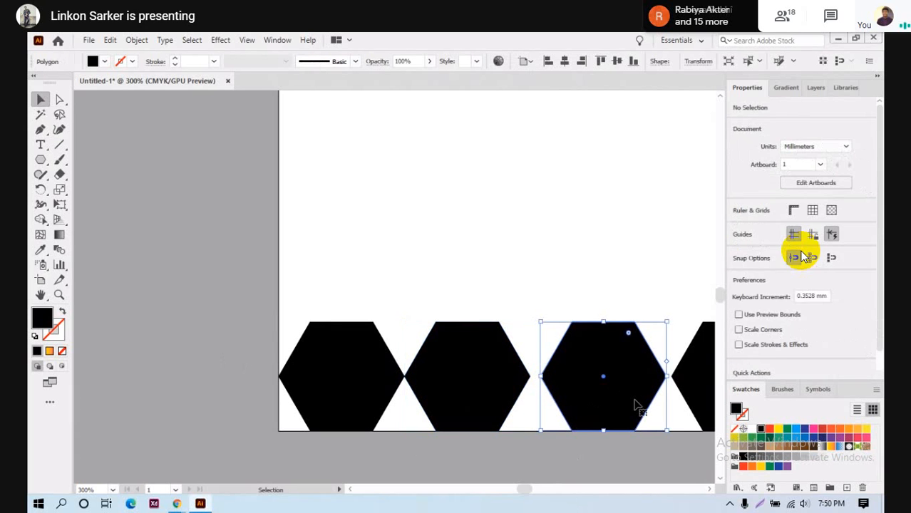
{"action": "left_click", "coordinate": [592, 389], "text": "shift"}
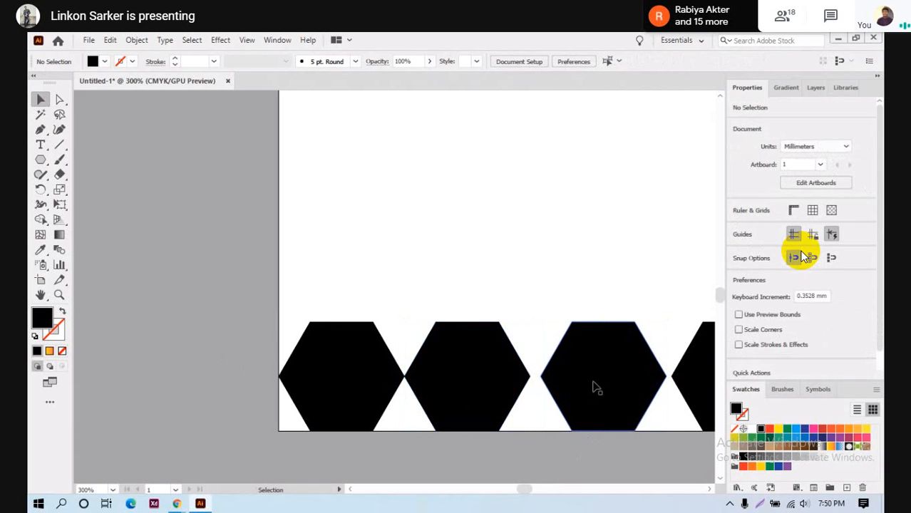
{"action": "left_click_drag", "start_coordinate": [596, 387], "coordinate": [583, 383]}
{"action": "key", "text": "space"}
{"action": "left_click_drag", "start_coordinate": [630, 455], "coordinate": [446, 449]}
{"action": "left_click", "coordinate": [540, 383]}
{"action": "left_click_drag", "start_coordinate": [539, 383], "coordinate": [525, 378]}
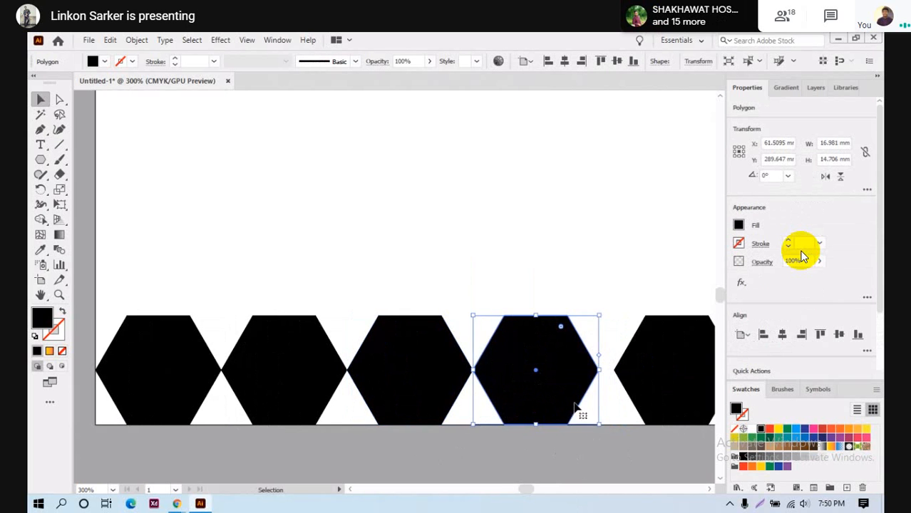
- Undo the misplaced double move and slide the hexagon 3.3 mm left instead
{"action": "key", "text": "space"}
{"action": "left_click_drag", "start_coordinate": [645, 440], "coordinate": [420, 446]}
{"action": "left_click", "coordinate": [443, 382], "text": "shift"}
{"action": "mouse_move", "coordinate": [443, 382]}
{"action": "left_mouse_down"}
{"action": "mouse_move", "coordinate": [416, 385]}
{"action": "mouse_move", "coordinate": [452, 381]}
{"action": "mouse_move", "coordinate": [444, 390]}
{"action": "left_mouse_up"}
{"action": "key", "text": "ctrl+z"}
{"action": "key", "text": "ctrl+shift+a"}
{"action": "key", "text": "ctrl+z"}
{"action": "key", "text": "ctrl+shift+a"}
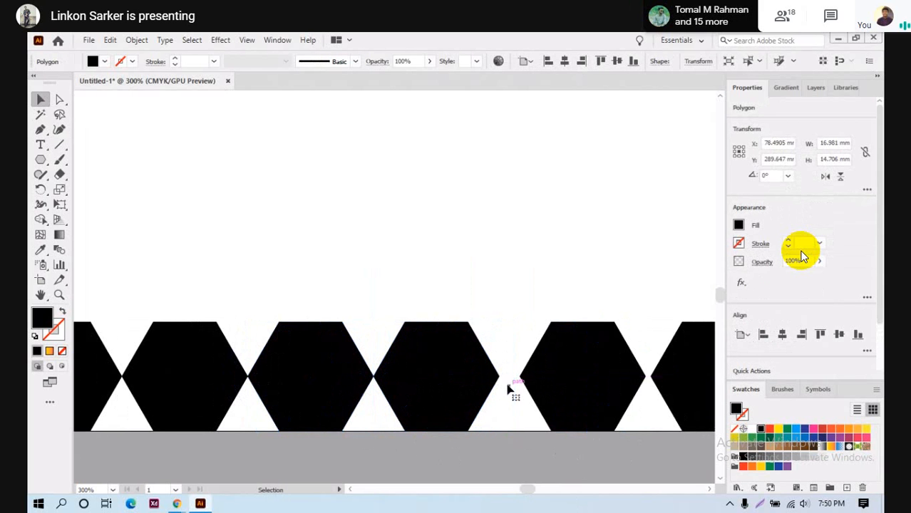
{"action": "left_click_drag", "start_coordinate": [578, 406], "coordinate": [509, 380]}
- Push the fourth hexagon and its neighbour left against the third
{"action": "scroll", "coordinate": [542, 385], "scroll_direction": "right", "scroll_amount": 5}
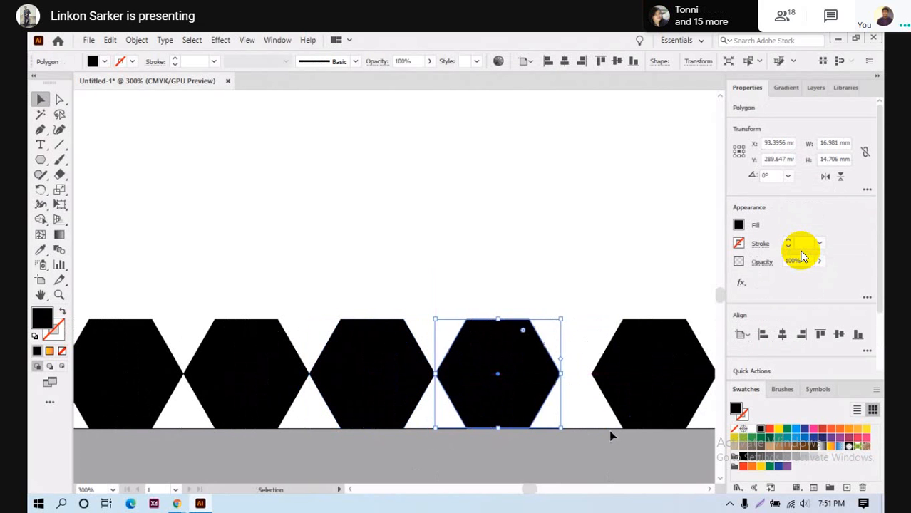
{"action": "key", "text": "space"}
{"action": "left_click_drag", "start_coordinate": [609, 429], "coordinate": [482, 439]}
{"action": "left_click_drag", "start_coordinate": [524, 381], "coordinate": [493, 381]}
{"action": "left_click", "coordinate": [455, 274]}
{"action": "key", "text": "space"}
{"action": "left_click_drag", "start_coordinate": [481, 350], "coordinate": [449, 371]}
{"action": "left_click", "coordinate": [448, 430]}
- Slide the remaining right-hand hexagons about 6.6 mm left to close the gaps
{"action": "key", "text": "space"}
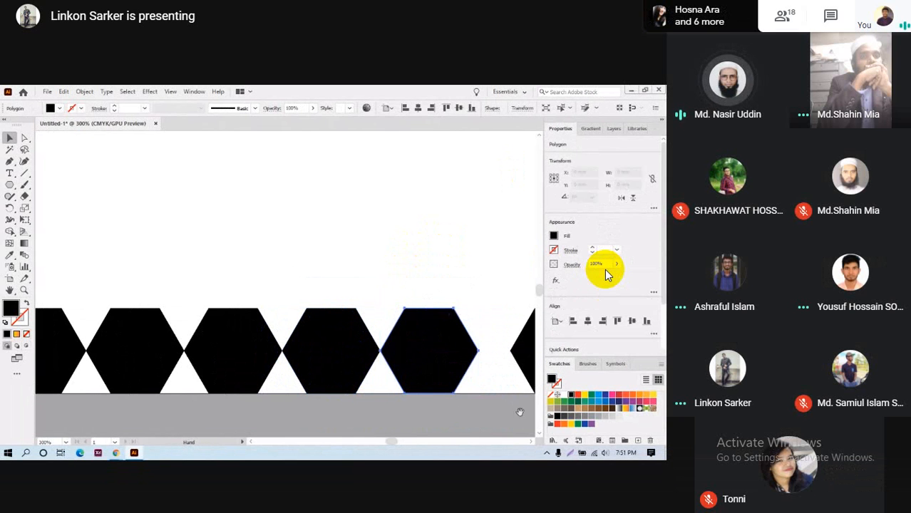
{"action": "left_click_drag", "start_coordinate": [518, 412], "coordinate": [370, 411]}
{"action": "left_click", "coordinate": [412, 359]}
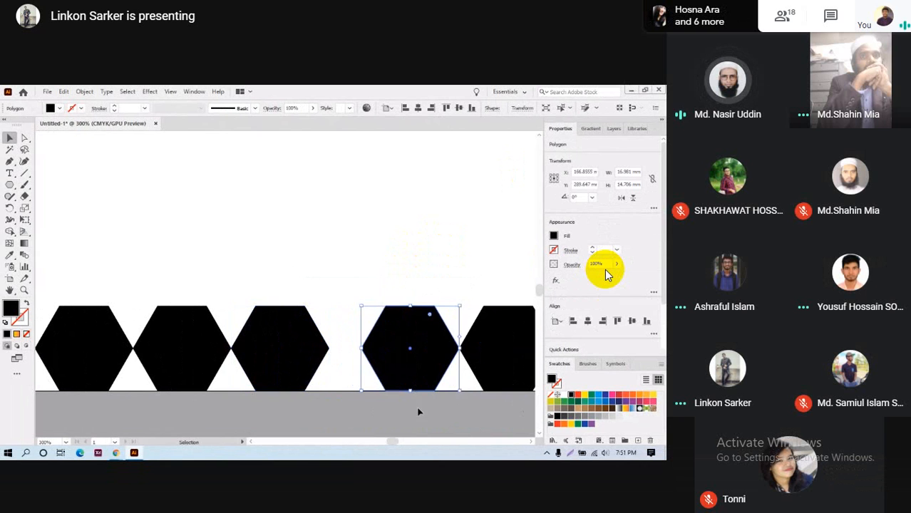
{"action": "left_click_drag", "start_coordinate": [420, 355], "coordinate": [388, 355]}
{"action": "key", "text": "space"}
{"action": "left_click_drag", "start_coordinate": [460, 409], "coordinate": [354, 410]}
{"action": "left_click", "coordinate": [394, 370]}
{"action": "left_click", "coordinate": [371, 358], "text": "shift"}
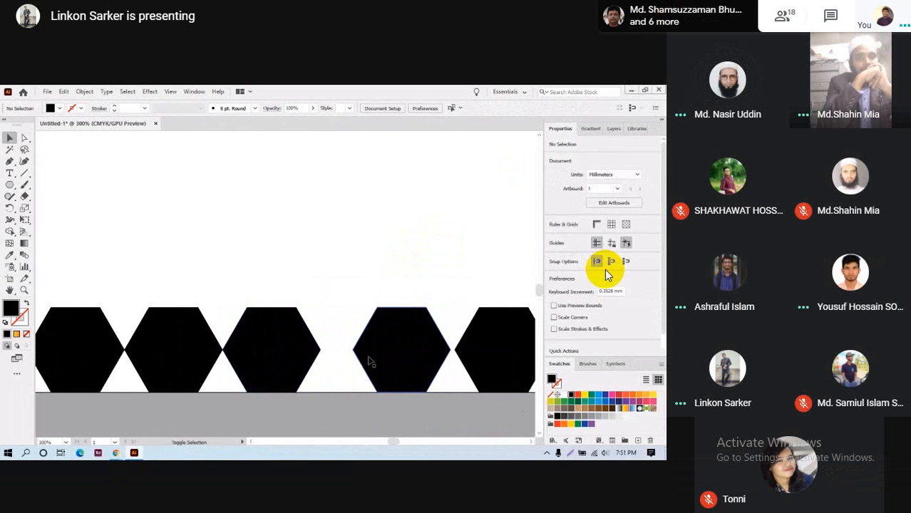
{"action": "left_click_drag", "start_coordinate": [416, 347], "coordinate": [388, 344]}
{"action": "left_click_drag", "start_coordinate": [449, 406], "coordinate": [300, 406]}
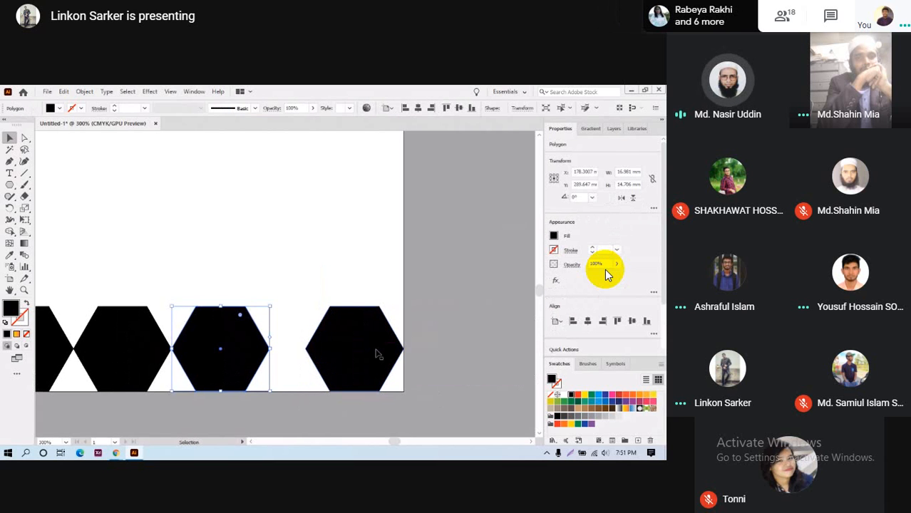
{"action": "left_click", "coordinate": [377, 353]}
- Move the last bottom hexagon flush against its neighbour
{"action": "double_click", "coordinate": [358, 352]}
{"action": "left_click", "coordinate": [450, 352]}
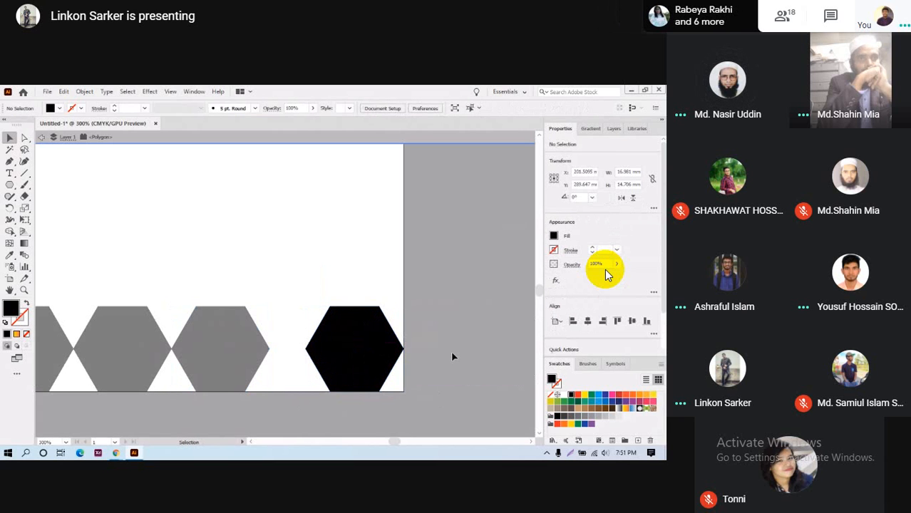
{"action": "left_click", "coordinate": [42, 137]}
{"action": "left_click_drag", "start_coordinate": [341, 362], "coordinate": [306, 357]}
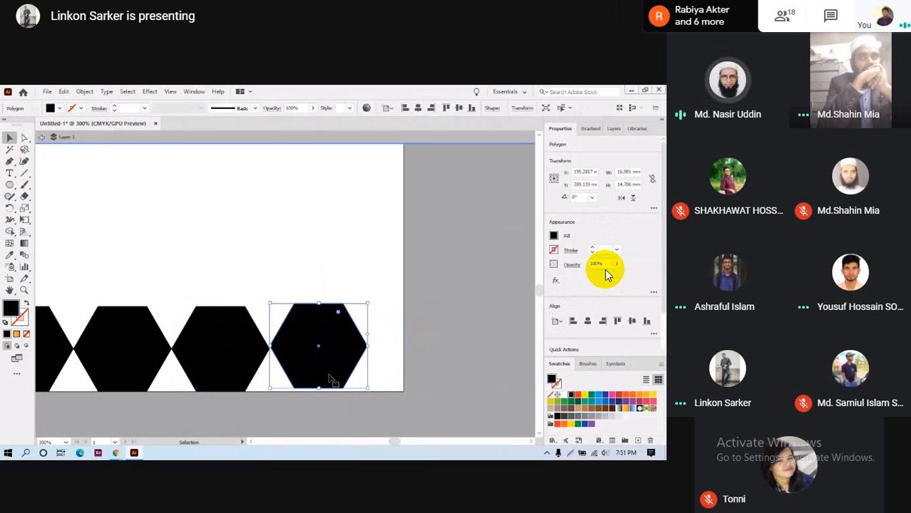
{"action": "key", "text": "ctrl+z"}
{"action": "left_click_drag", "start_coordinate": [365, 359], "coordinate": [335, 364]}
{"action": "left_click", "coordinate": [342, 423]}
- Group the bottom row and stretch it to the full 210 mm artboard width
{"action": "scroll", "coordinate": [342, 424], "scroll_direction": "down", "scroll_amount": 2}
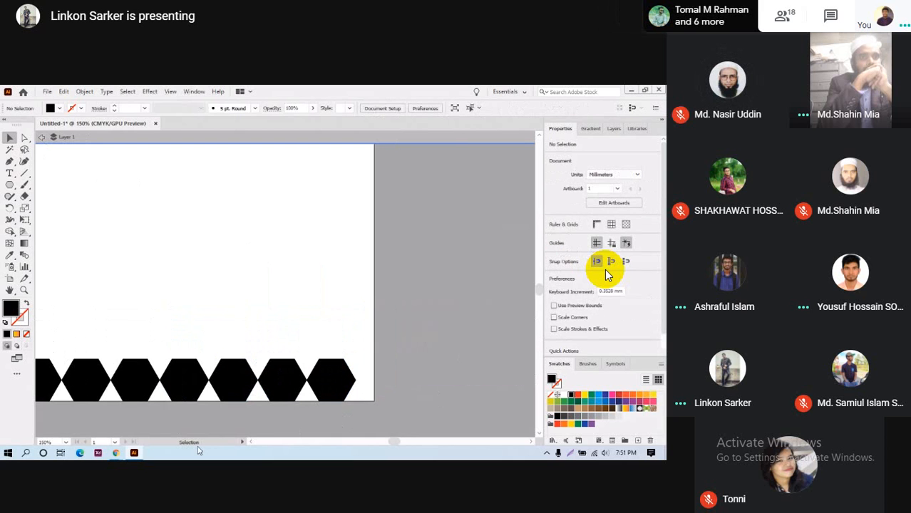
{"action": "scroll", "coordinate": [275, 373], "scroll_direction": "down", "scroll_amount": 3}
{"action": "left_click_drag", "start_coordinate": [277, 376], "coordinate": [417, 402]}
{"action": "scroll", "coordinate": [143, 394], "scroll_direction": "down", "scroll_amount": 4}
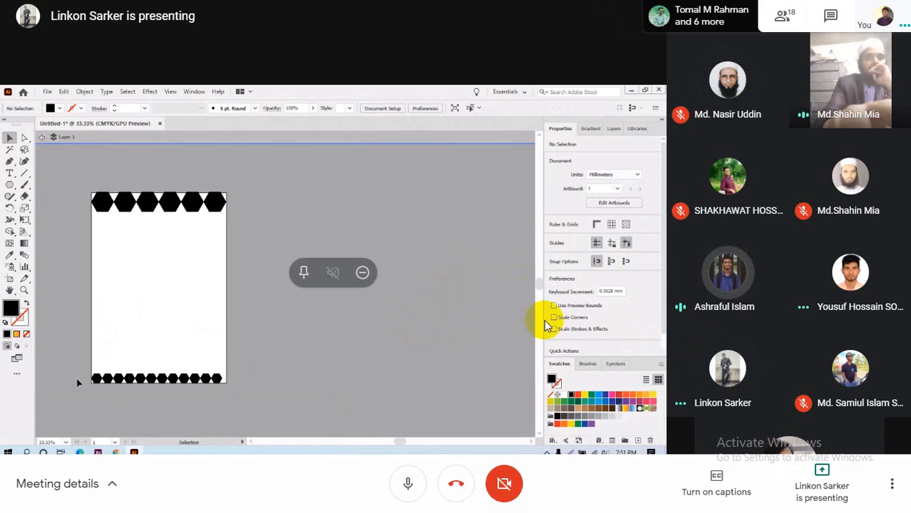
{"action": "left_click_drag", "start_coordinate": [77, 379], "coordinate": [237, 396]}
{"action": "key", "text": "ctrl+g"}
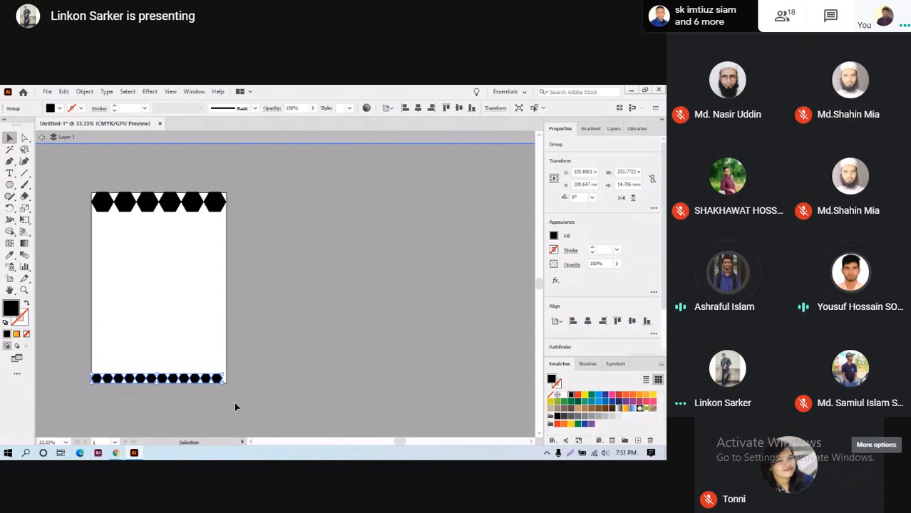
{"action": "scroll", "coordinate": [214, 370], "scroll_direction": "up", "scroll_amount": 5}
{"action": "scroll", "coordinate": [216, 344], "scroll_direction": "down", "scroll_amount": 2}
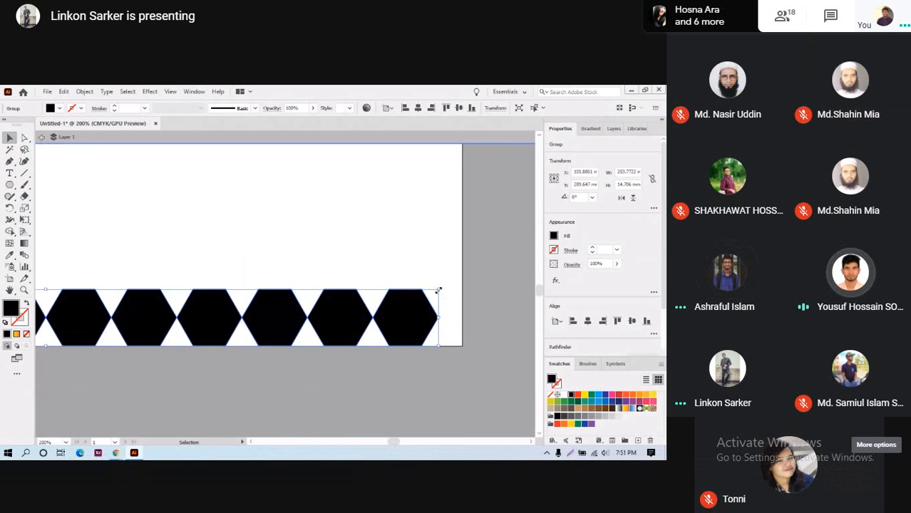
{"action": "left_click_drag", "start_coordinate": [438, 290], "coordinate": [463, 287]}
- Select both the top and bottom hexagon rows and pick the Blend tool
{"action": "scroll", "coordinate": [300, 403], "scroll_direction": "right", "scroll_amount": 1}
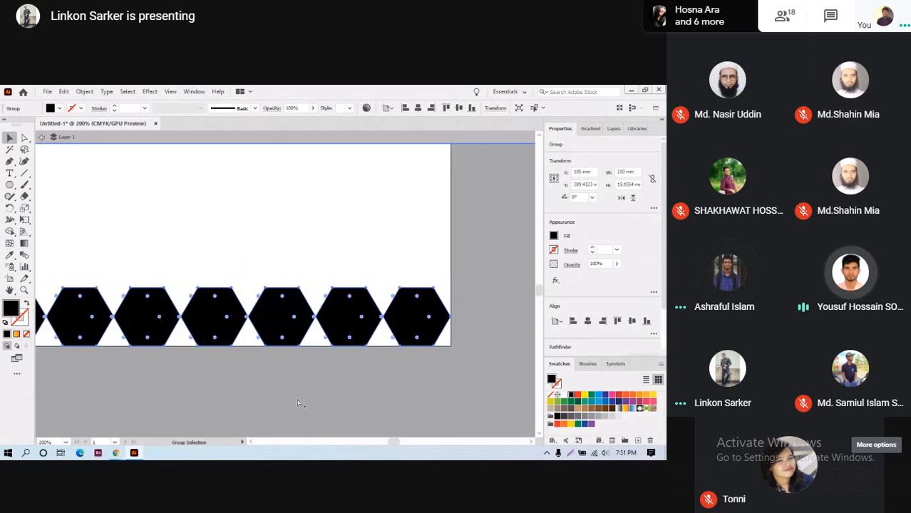
{"action": "scroll", "coordinate": [298, 402], "scroll_direction": "down", "scroll_amount": 5}
{"action": "scroll", "coordinate": [297, 399], "scroll_direction": "up", "scroll_amount": 3}
{"action": "left_click", "coordinate": [175, 287]}
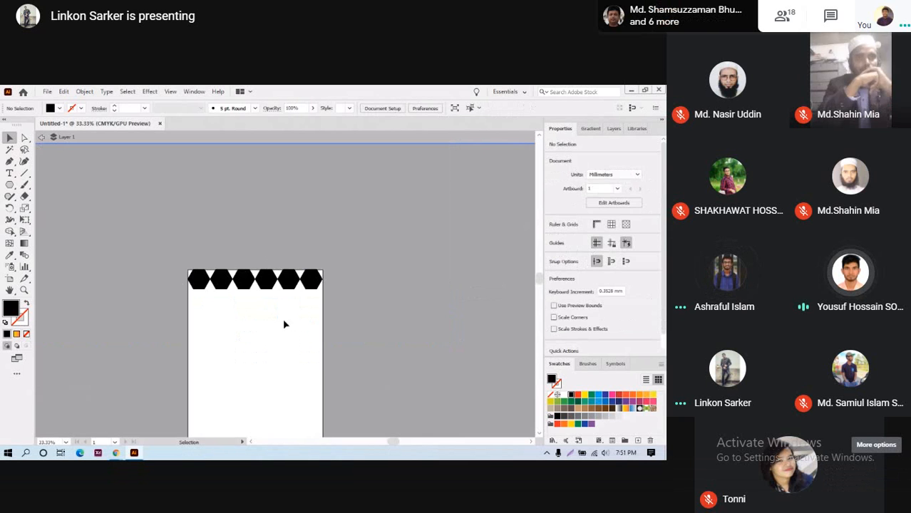
{"action": "scroll", "coordinate": [284, 322], "scroll_direction": "down", "scroll_amount": 3}
{"action": "left_click_drag", "start_coordinate": [180, 213], "coordinate": [346, 222]}
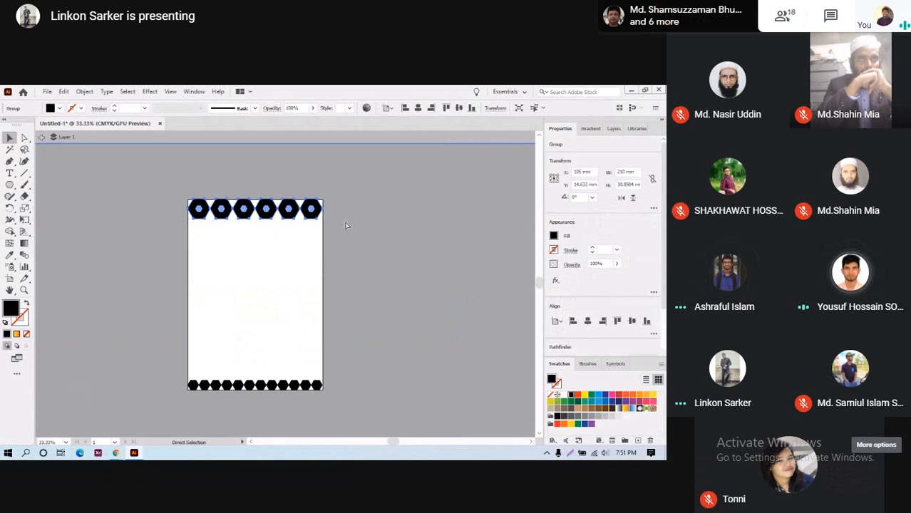
{"action": "key", "text": "v"}
{"action": "left_click", "coordinate": [444, 220]}
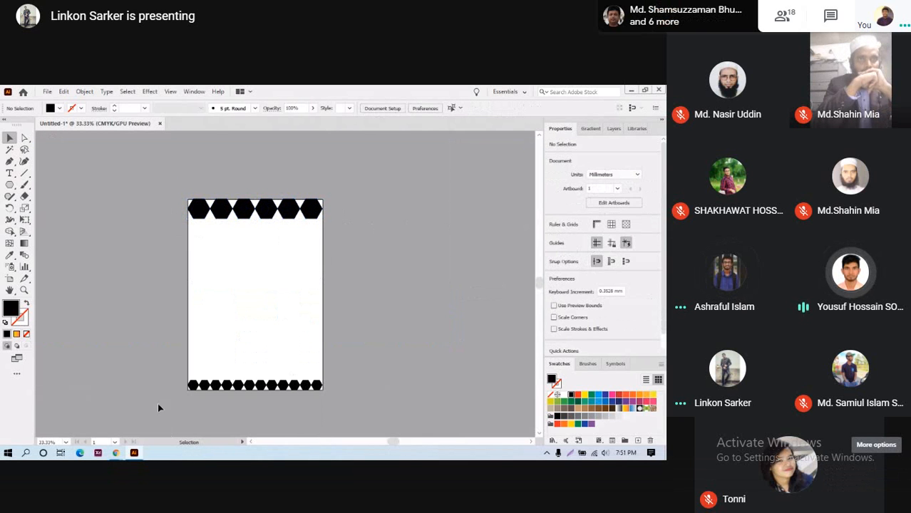
{"action": "left_click_drag", "start_coordinate": [160, 409], "coordinate": [356, 372]}
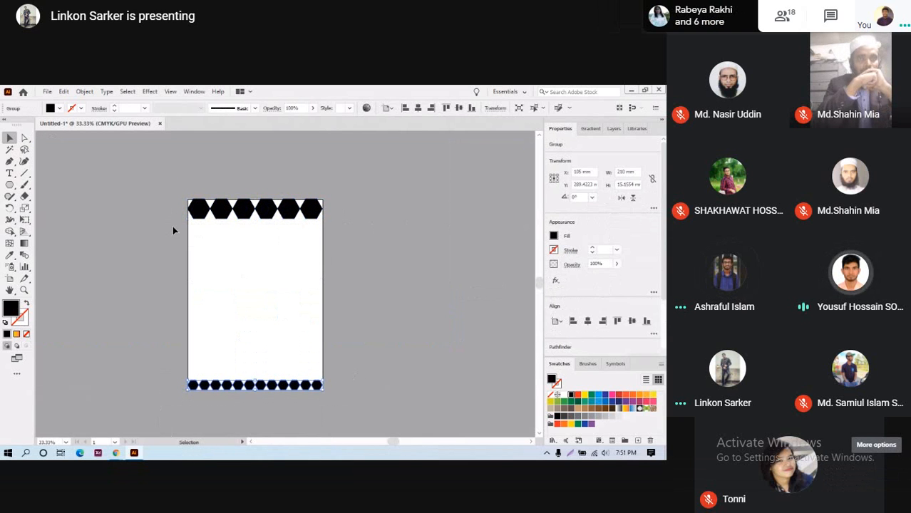
{"action": "left_click_drag", "start_coordinate": [172, 230], "coordinate": [348, 207]}
{"action": "scroll", "coordinate": [152, 269], "scroll_direction": "down", "scroll_amount": 1}
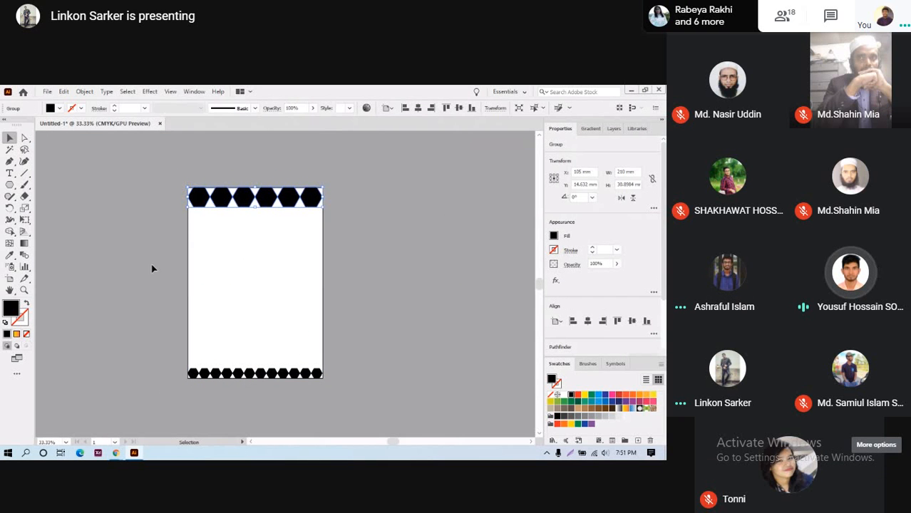
{"action": "left_click", "coordinate": [24, 256]}
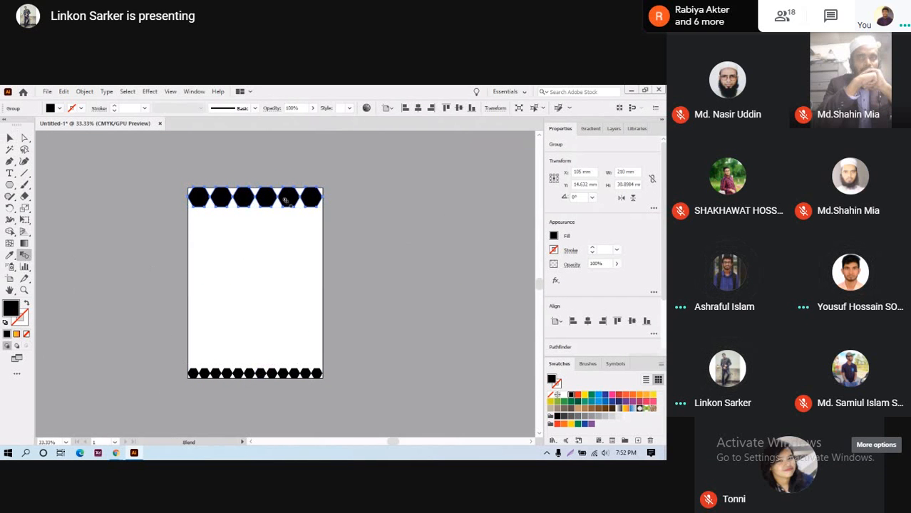
- Blend the top row into the bottom row, inspect it, then undo the blend
{"action": "left_click", "coordinate": [266, 377]}
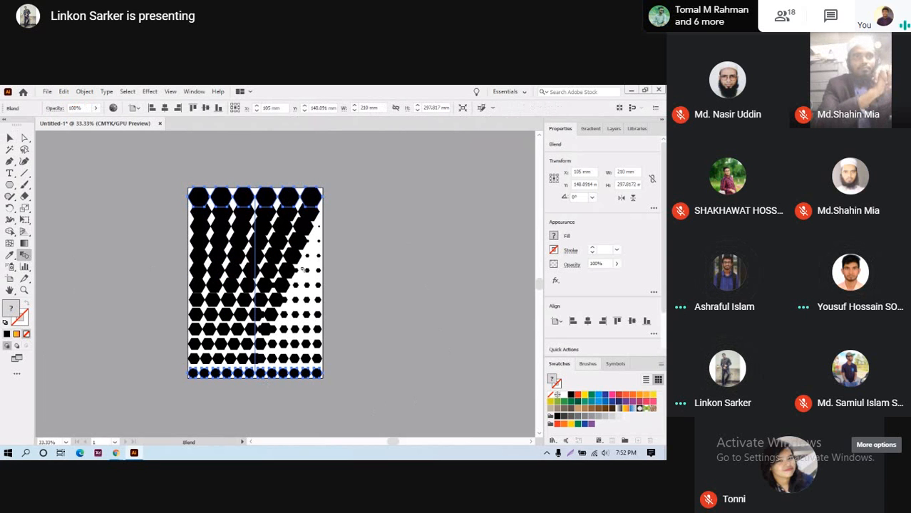
{"action": "scroll", "coordinate": [304, 303], "scroll_direction": "down", "scroll_amount": 1}
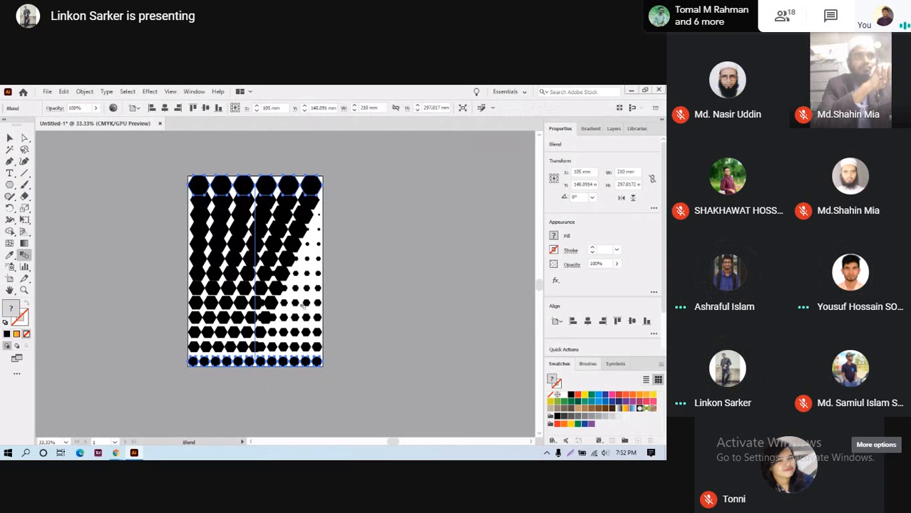
{"action": "scroll", "coordinate": [304, 305], "scroll_direction": "down", "scroll_amount": 3}
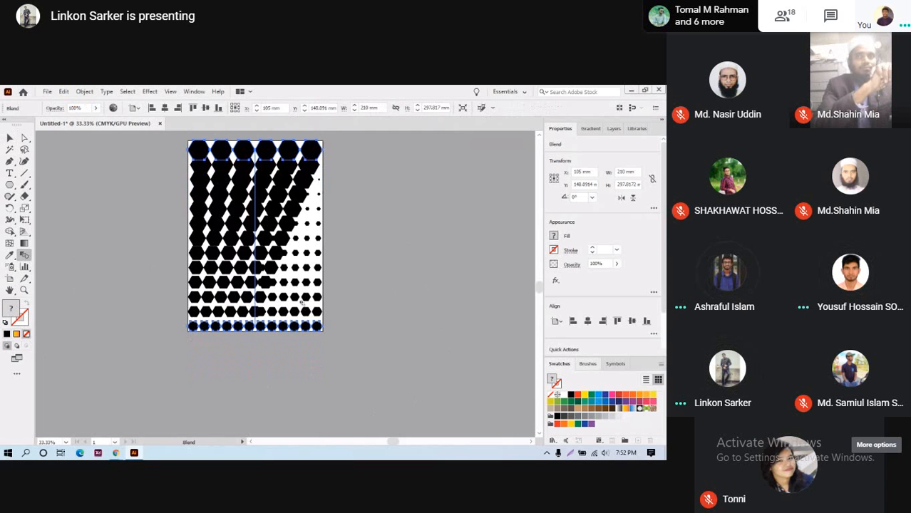
{"action": "scroll", "coordinate": [300, 301], "scroll_direction": "down", "scroll_amount": 1}
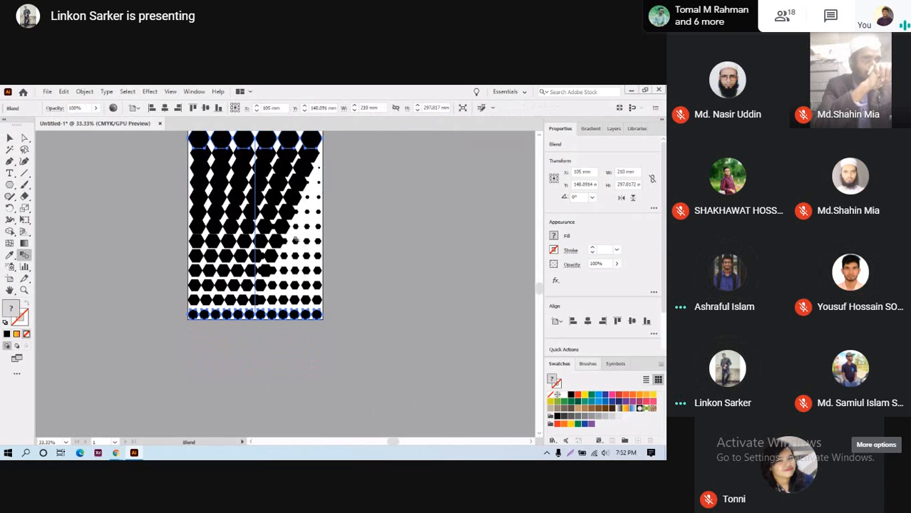
{"action": "scroll", "coordinate": [295, 239], "scroll_direction": "up", "scroll_amount": 2}
{"action": "scroll", "coordinate": [295, 239], "scroll_direction": "down", "scroll_amount": 1}
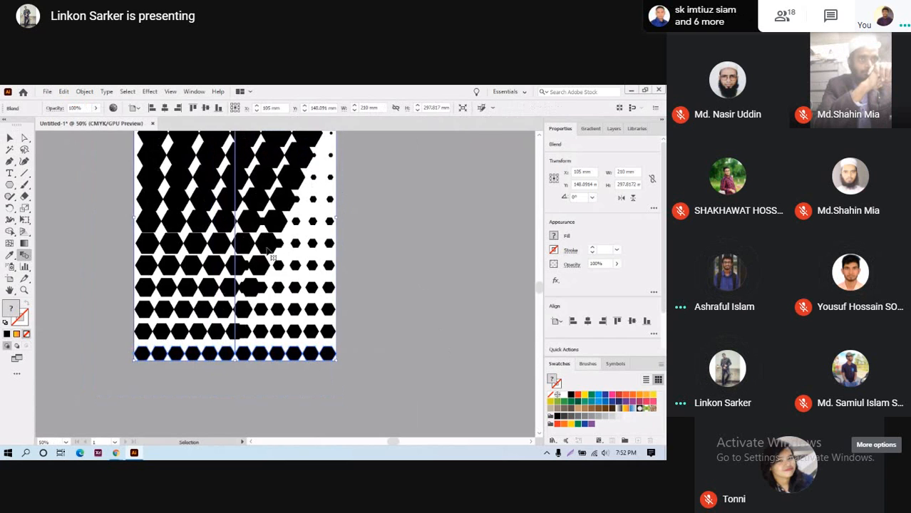
{"action": "key", "text": "ctrl+z"}
{"action": "scroll", "coordinate": [271, 262], "scroll_direction": "up", "scroll_amount": 4}
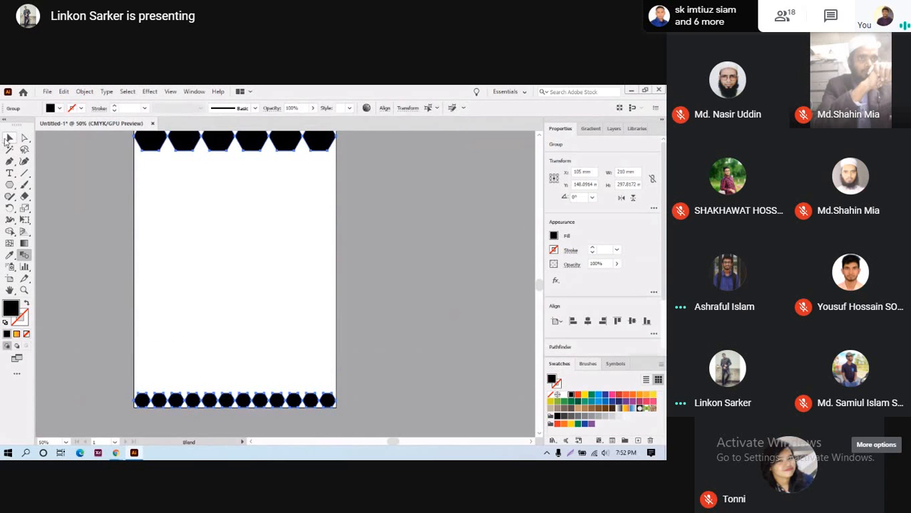
{"action": "scroll", "coordinate": [198, 352], "scroll_direction": "down", "scroll_amount": 3}
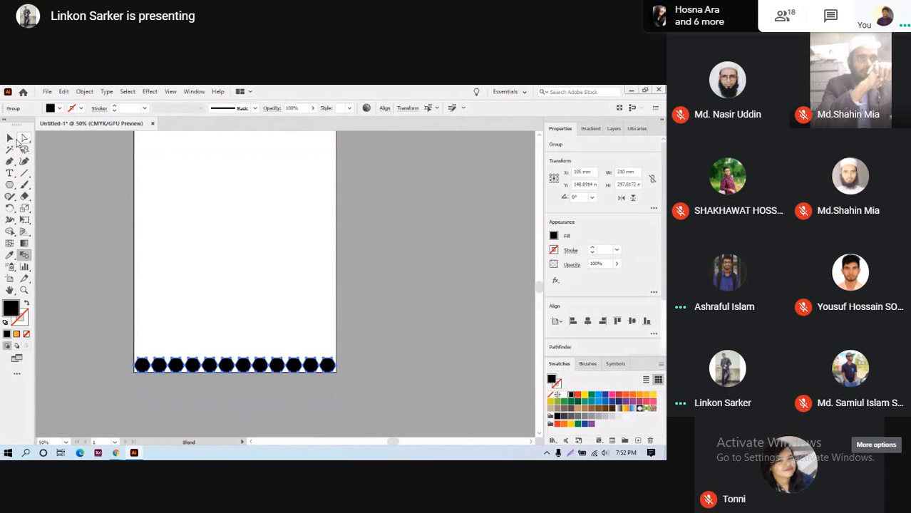
- Ungroup the bottom hexagon row with the Selection tool
{"action": "left_click", "coordinate": [10, 138]}
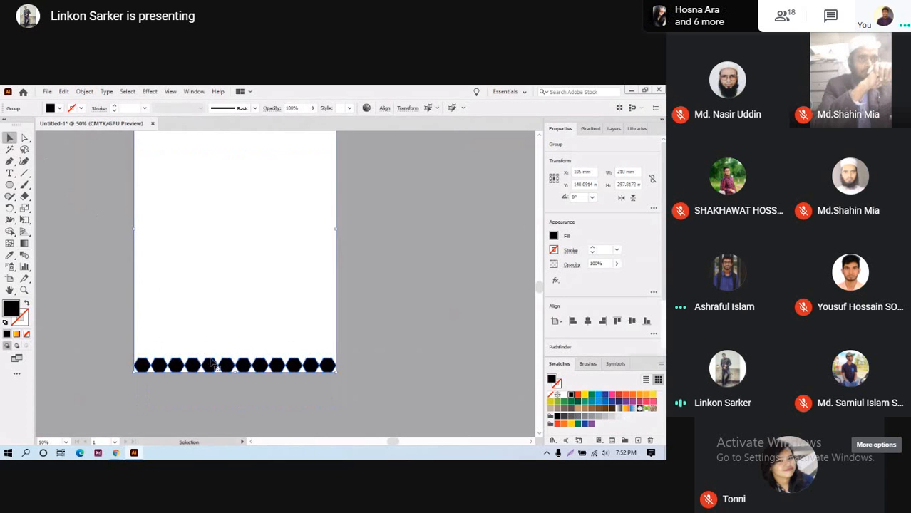
{"action": "left_click", "coordinate": [275, 395]}
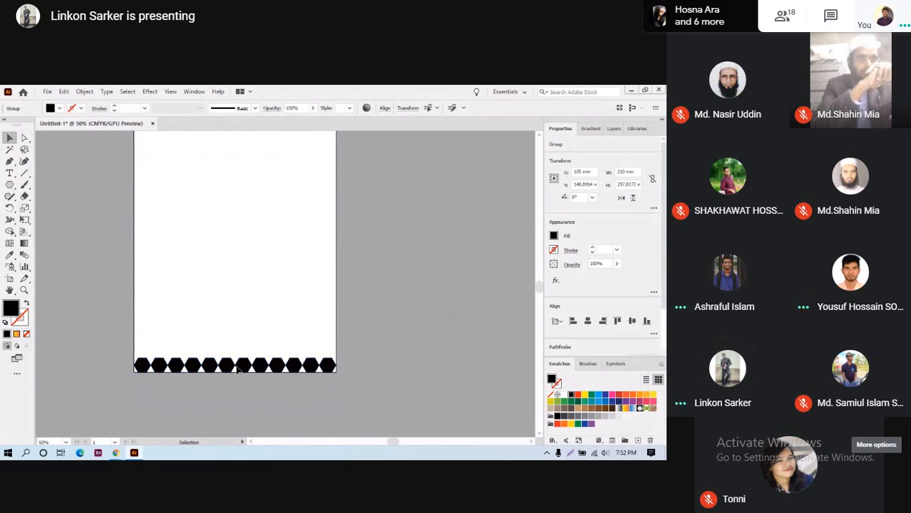
{"action": "right_click", "coordinate": [192, 368]}
{"action": "left_click", "coordinate": [230, 328]}
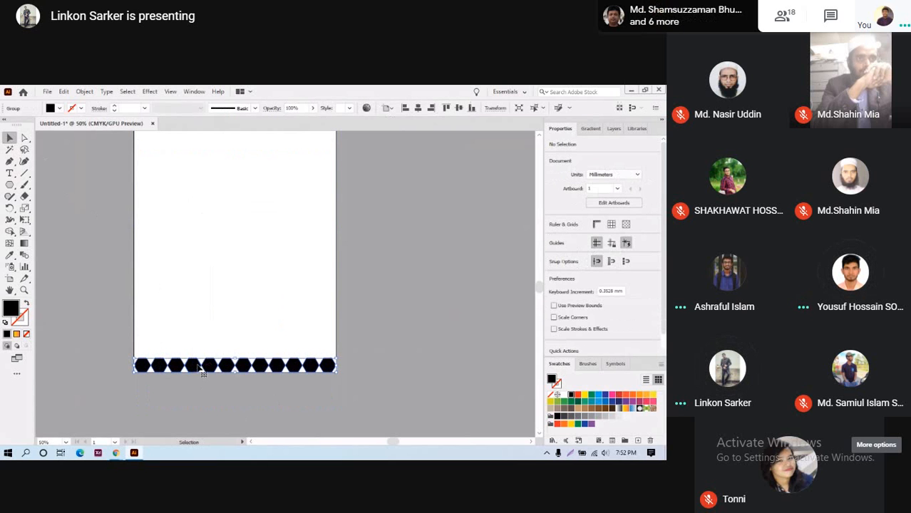
{"action": "right_click", "coordinate": [241, 365]}
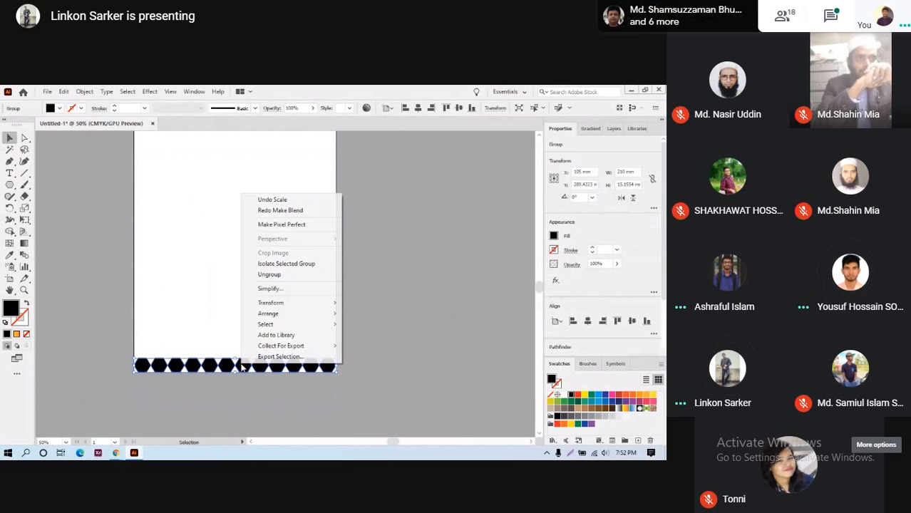
{"action": "left_click", "coordinate": [275, 275]}
{"action": "left_click", "coordinate": [412, 316]}
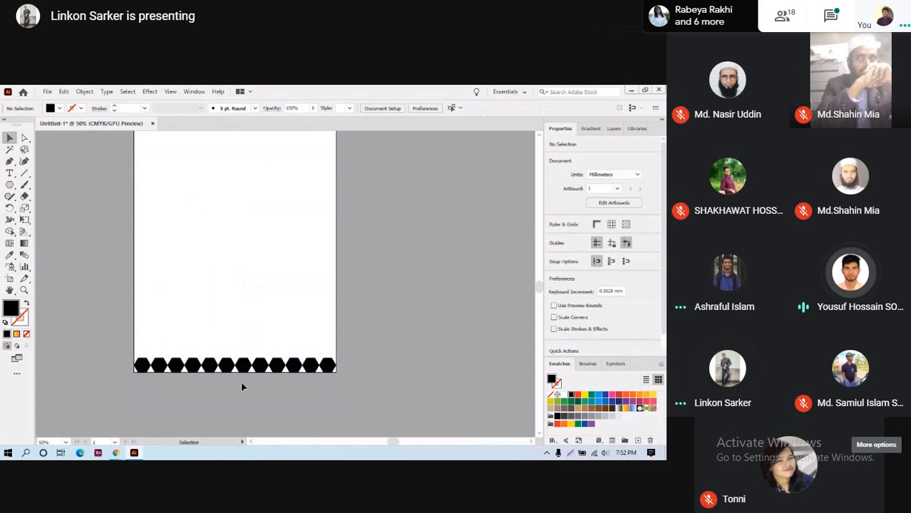
{"action": "left_click", "coordinate": [301, 271]}
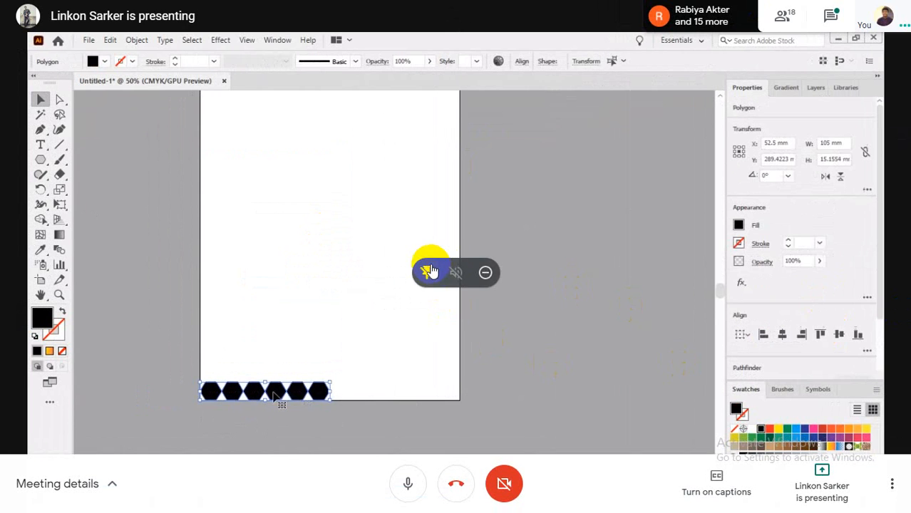
- Shrink the shared screen back beside the call participants
{"action": "left_click", "coordinate": [430, 272]}
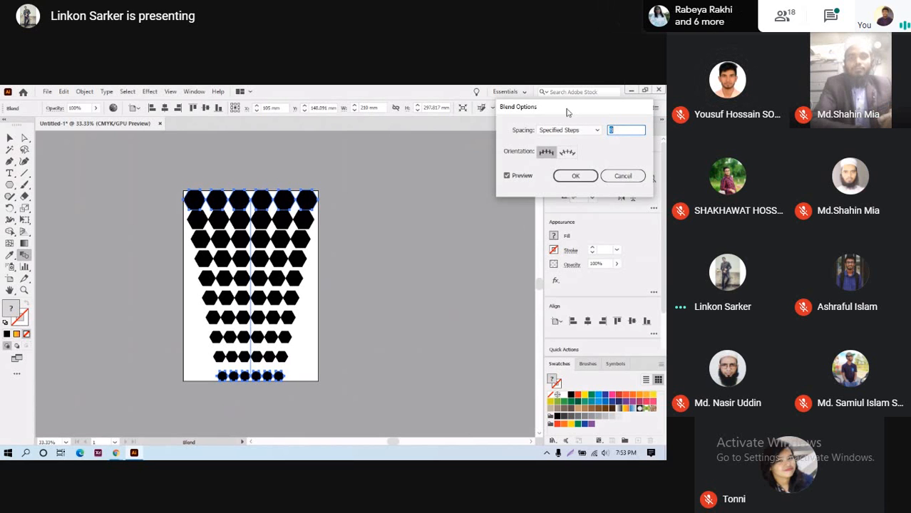
- Cancel Blend Options, delete the hexagon blend, and close Untitled-1 without saving
{"action": "left_click", "coordinate": [622, 177]}
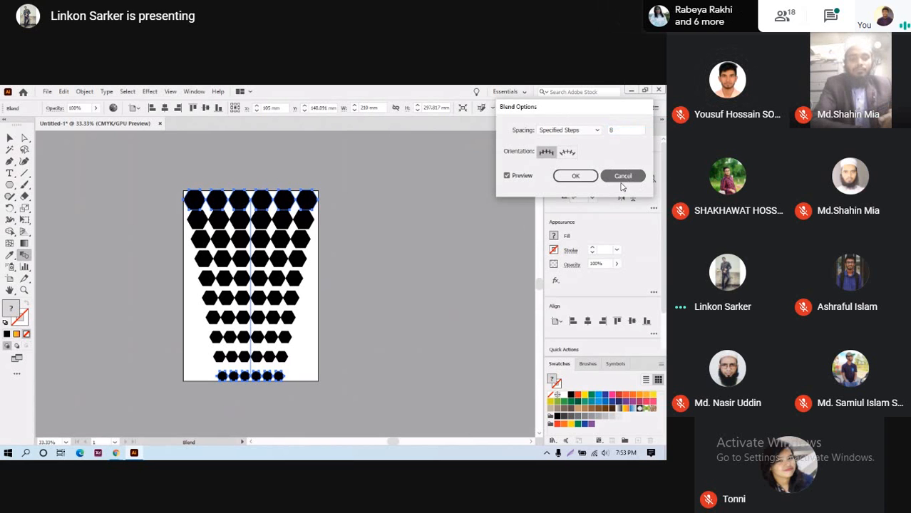
{"action": "key", "text": "v"}
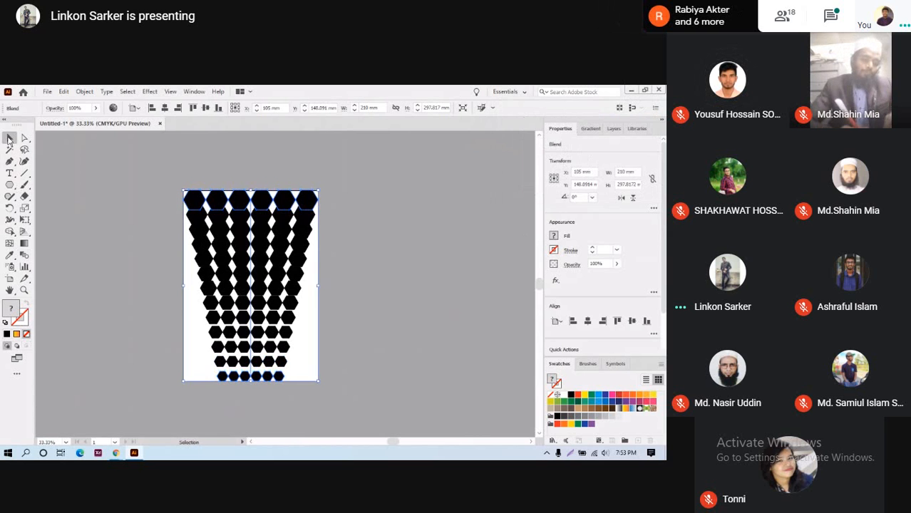
{"action": "scroll", "coordinate": [404, 363], "scroll_direction": "down", "scroll_amount": 3}
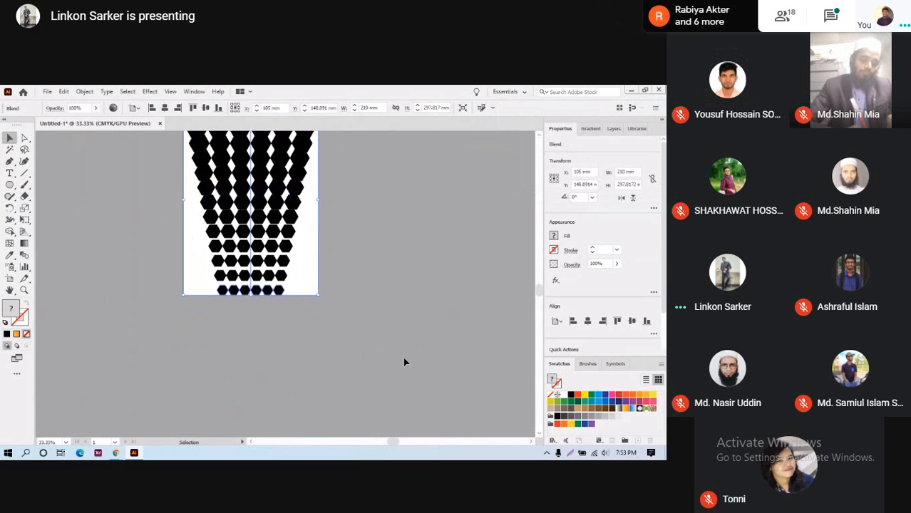
{"action": "key", "text": "Delete"}
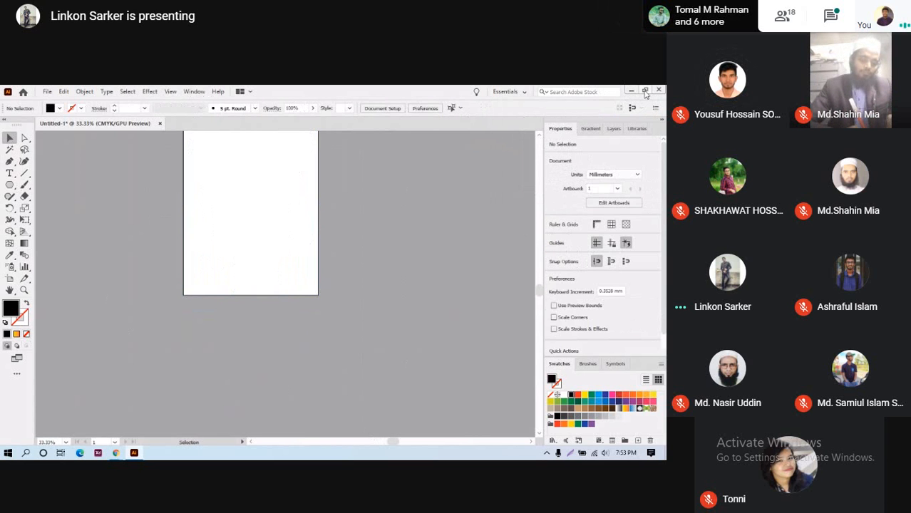
{"action": "left_click", "coordinate": [658, 90]}
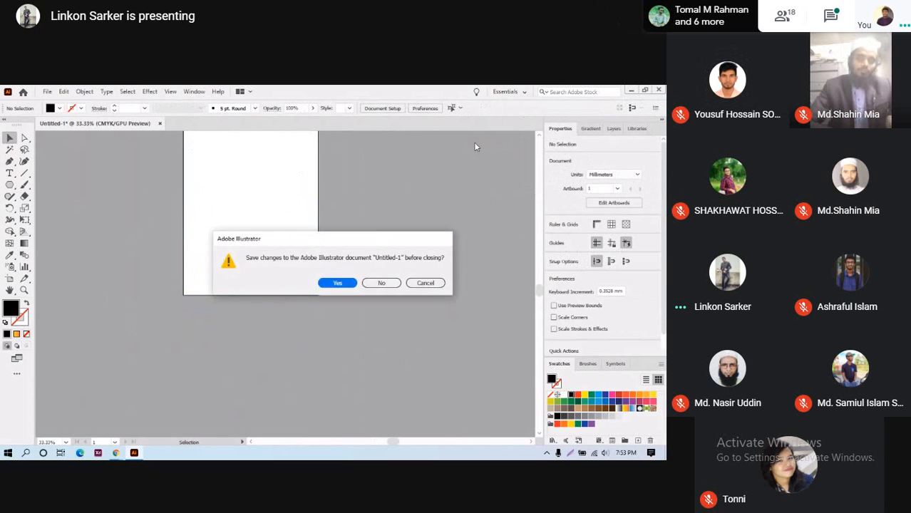
{"action": "left_click", "coordinate": [379, 283]}
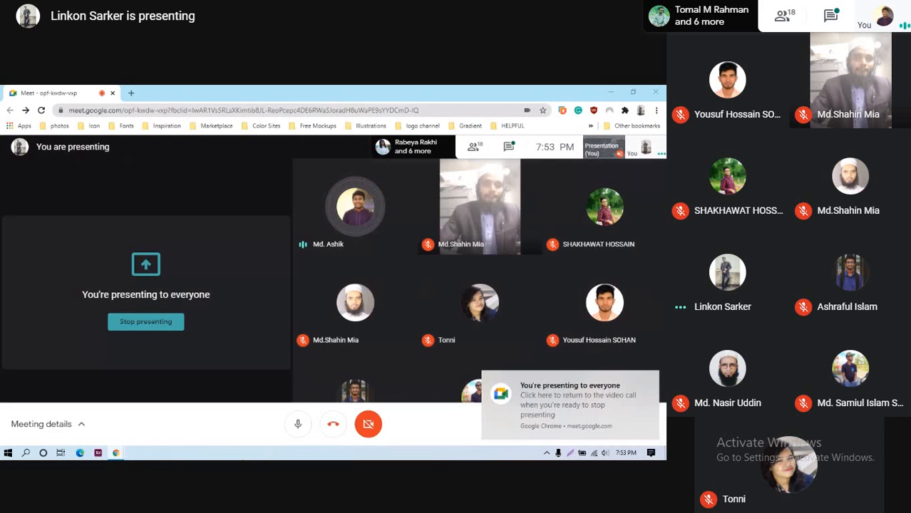
- Dismiss the presenting notice, stop presenting, and exit Meet's full screen view
{"action": "left_click", "coordinate": [649, 383]}
{"action": "left_click", "coordinate": [603, 420]}
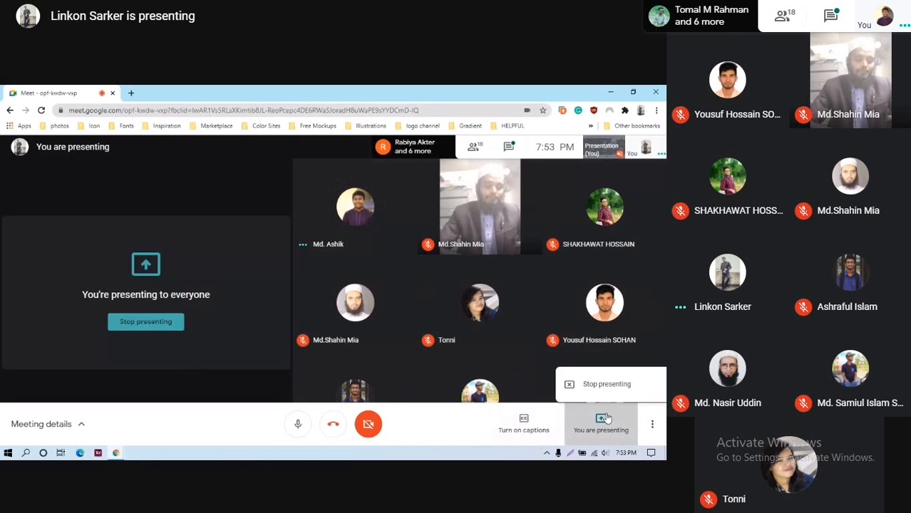
{"action": "left_click", "coordinate": [605, 385]}
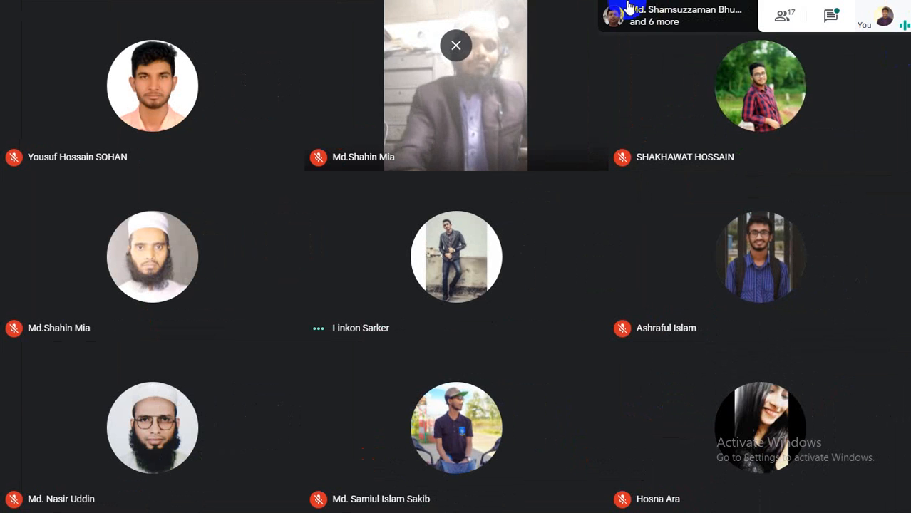
{"action": "key", "text": "Escape"}
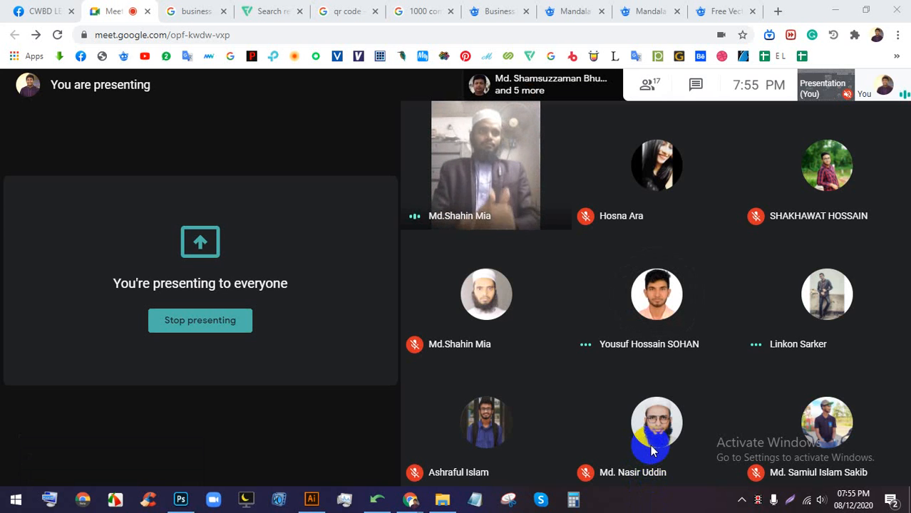
- Stop presenting the screen and admit the waiting participant
{"action": "left_click", "coordinate": [211, 343]}
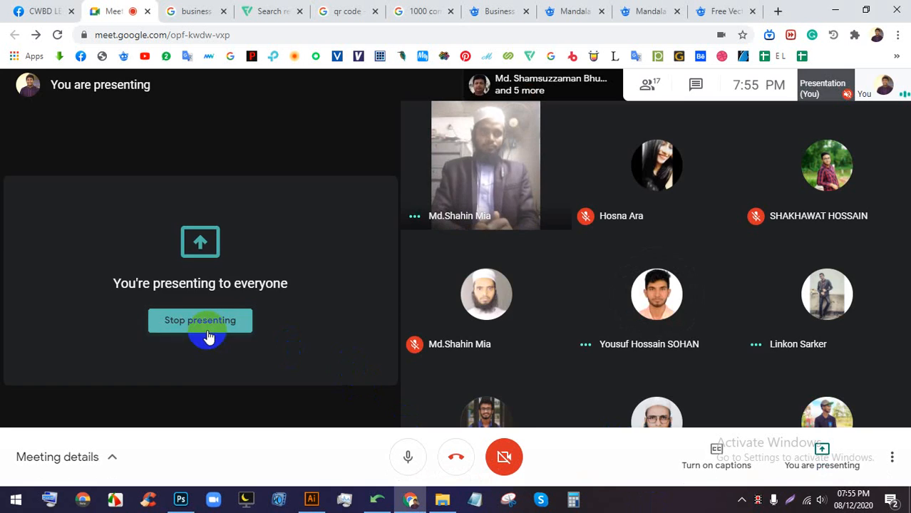
{"action": "left_click", "coordinate": [207, 330]}
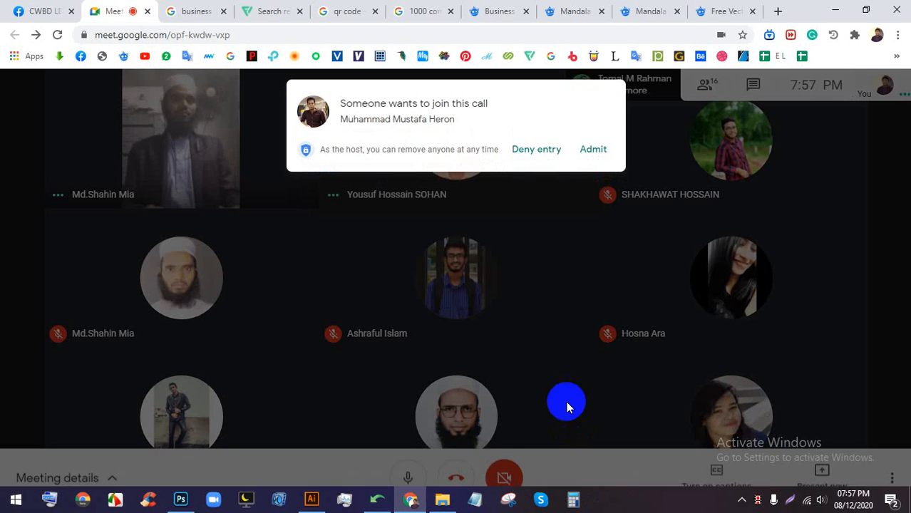
{"action": "left_click", "coordinate": [595, 143]}
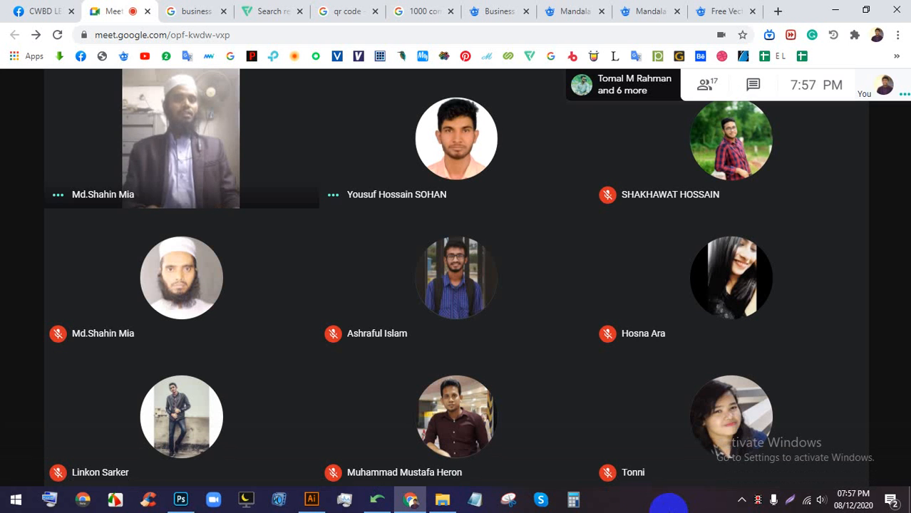